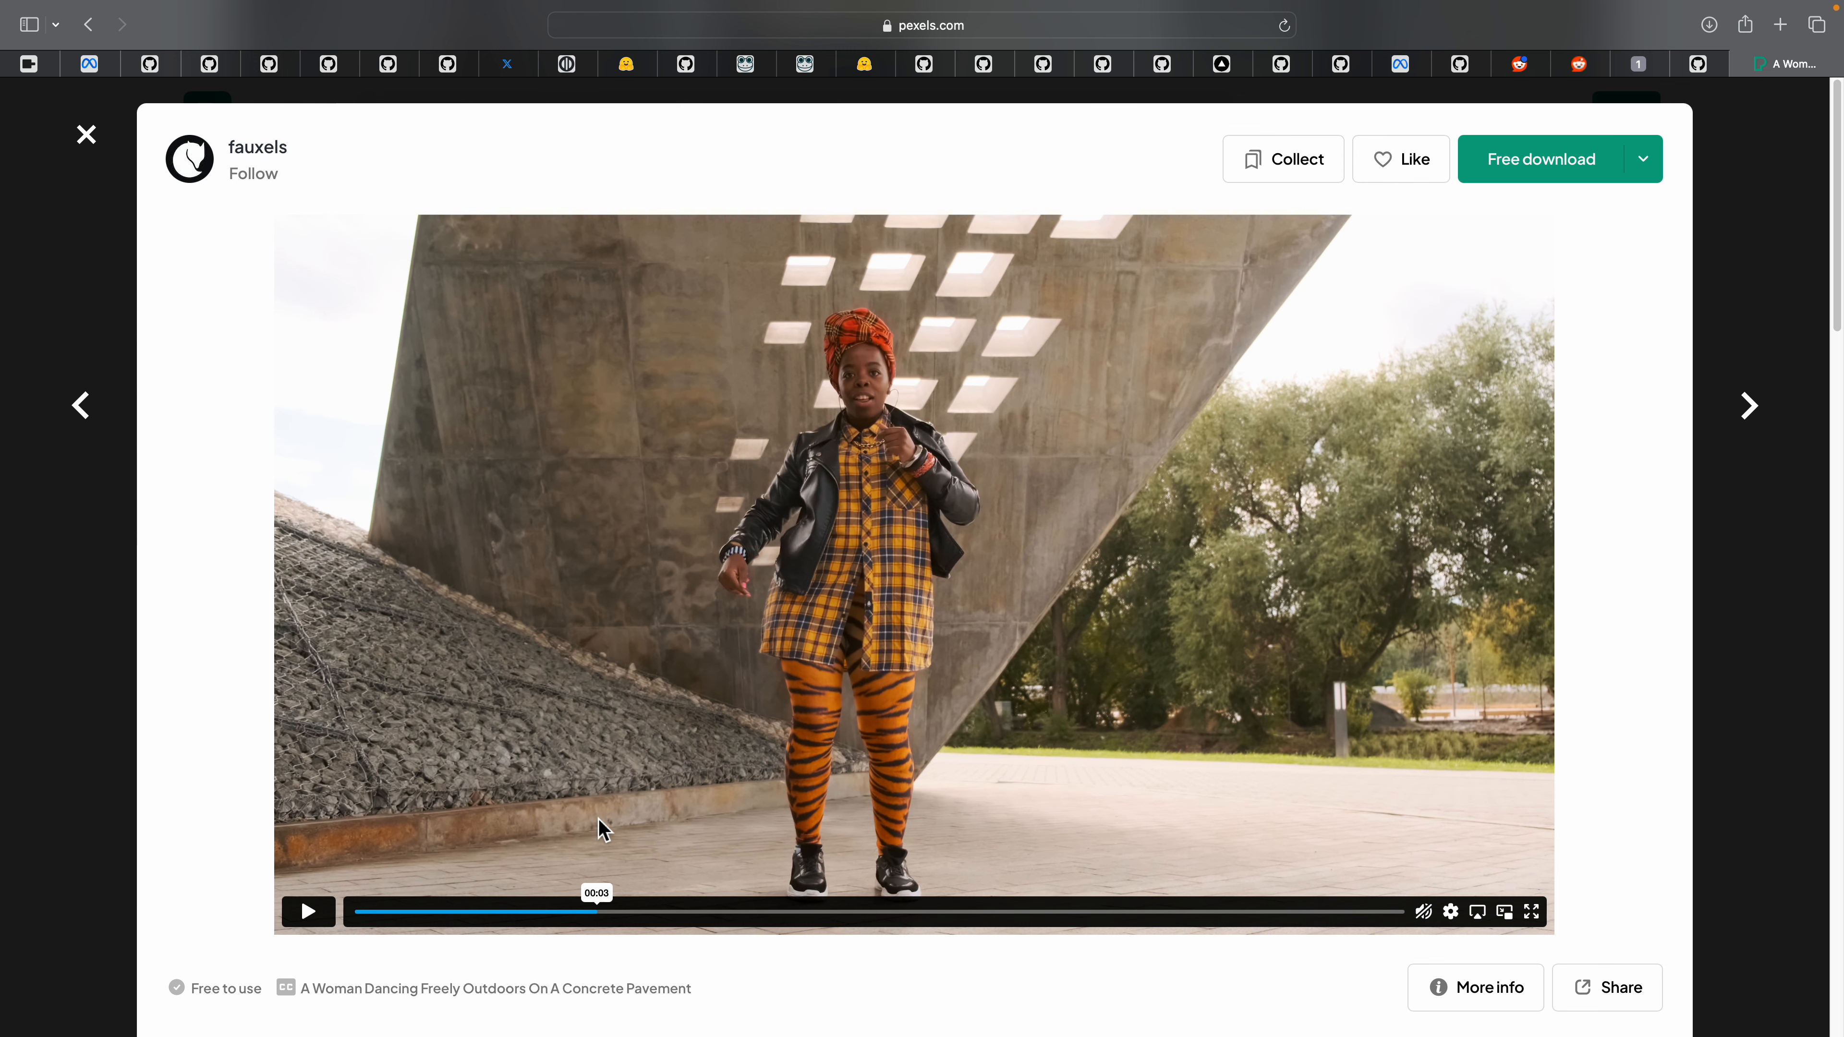
Step: Play the Pexels video of the dancing woman in short bursts to examine the source movement
{"action": "left_click", "coordinate": [325, 919]}
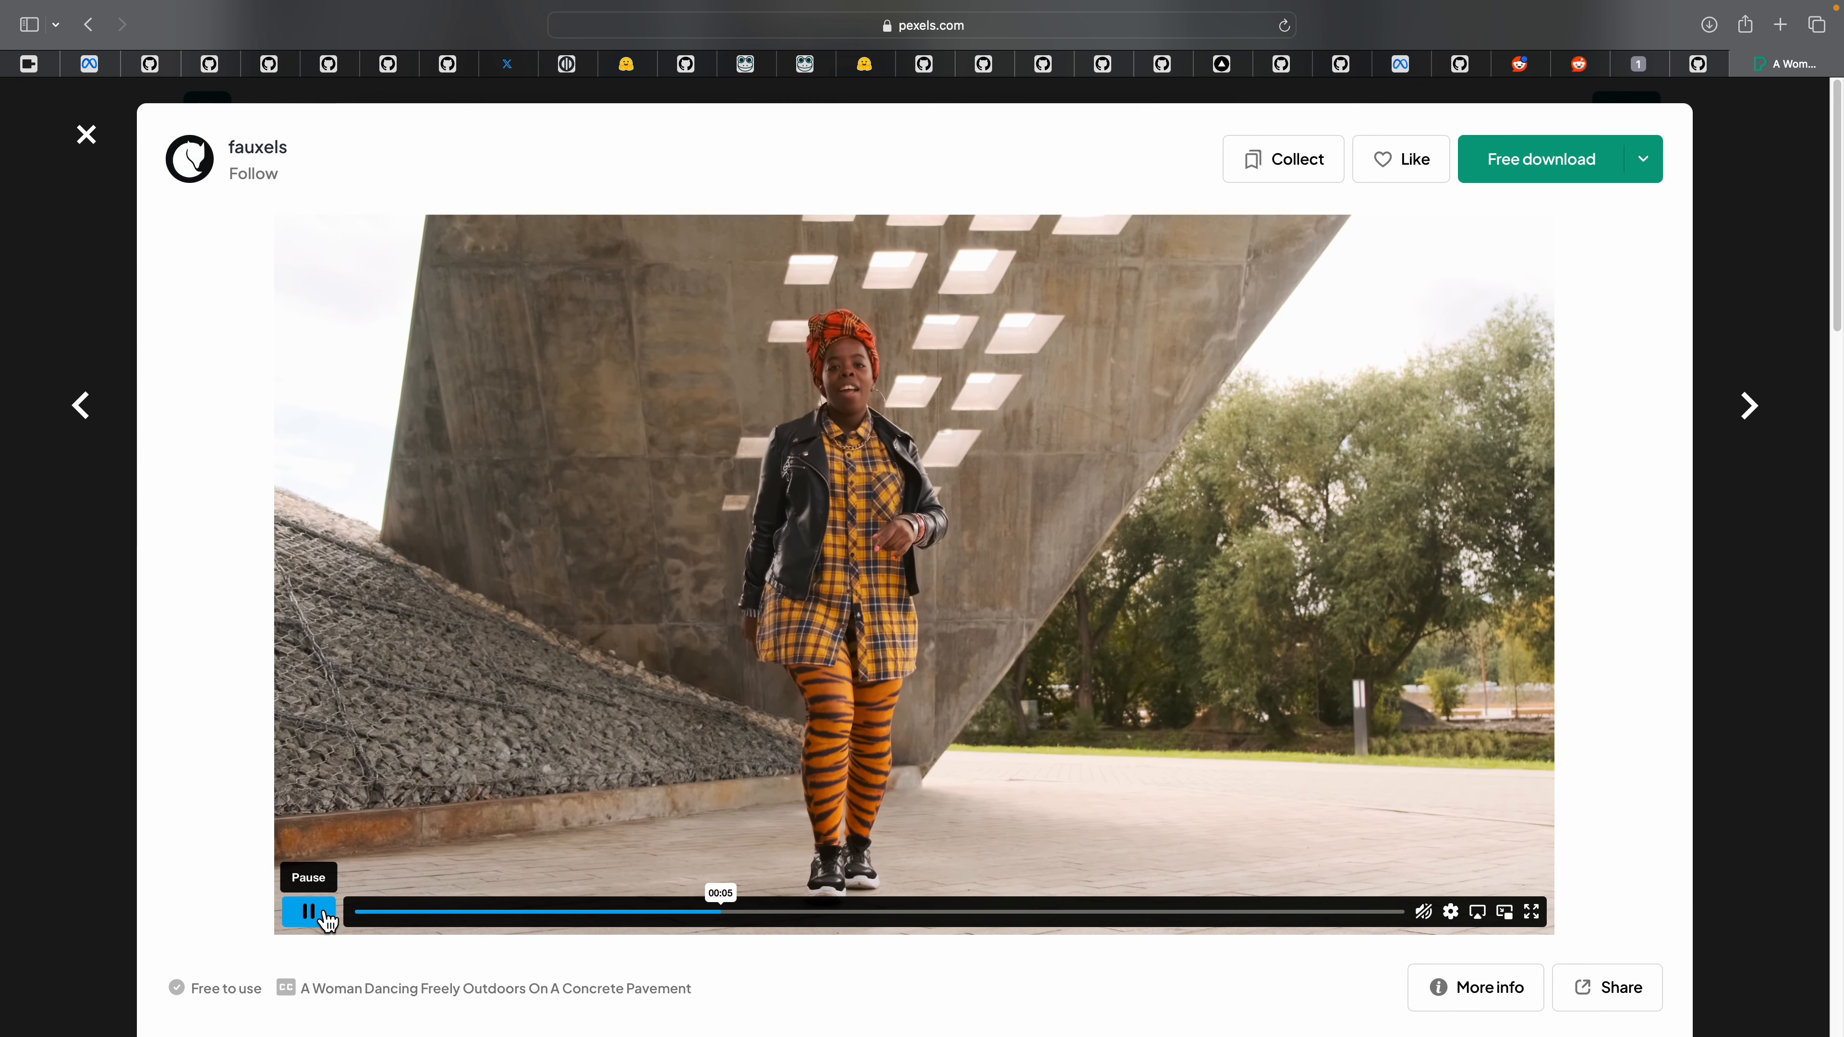
{"action": "left_click", "coordinate": [326, 919]}
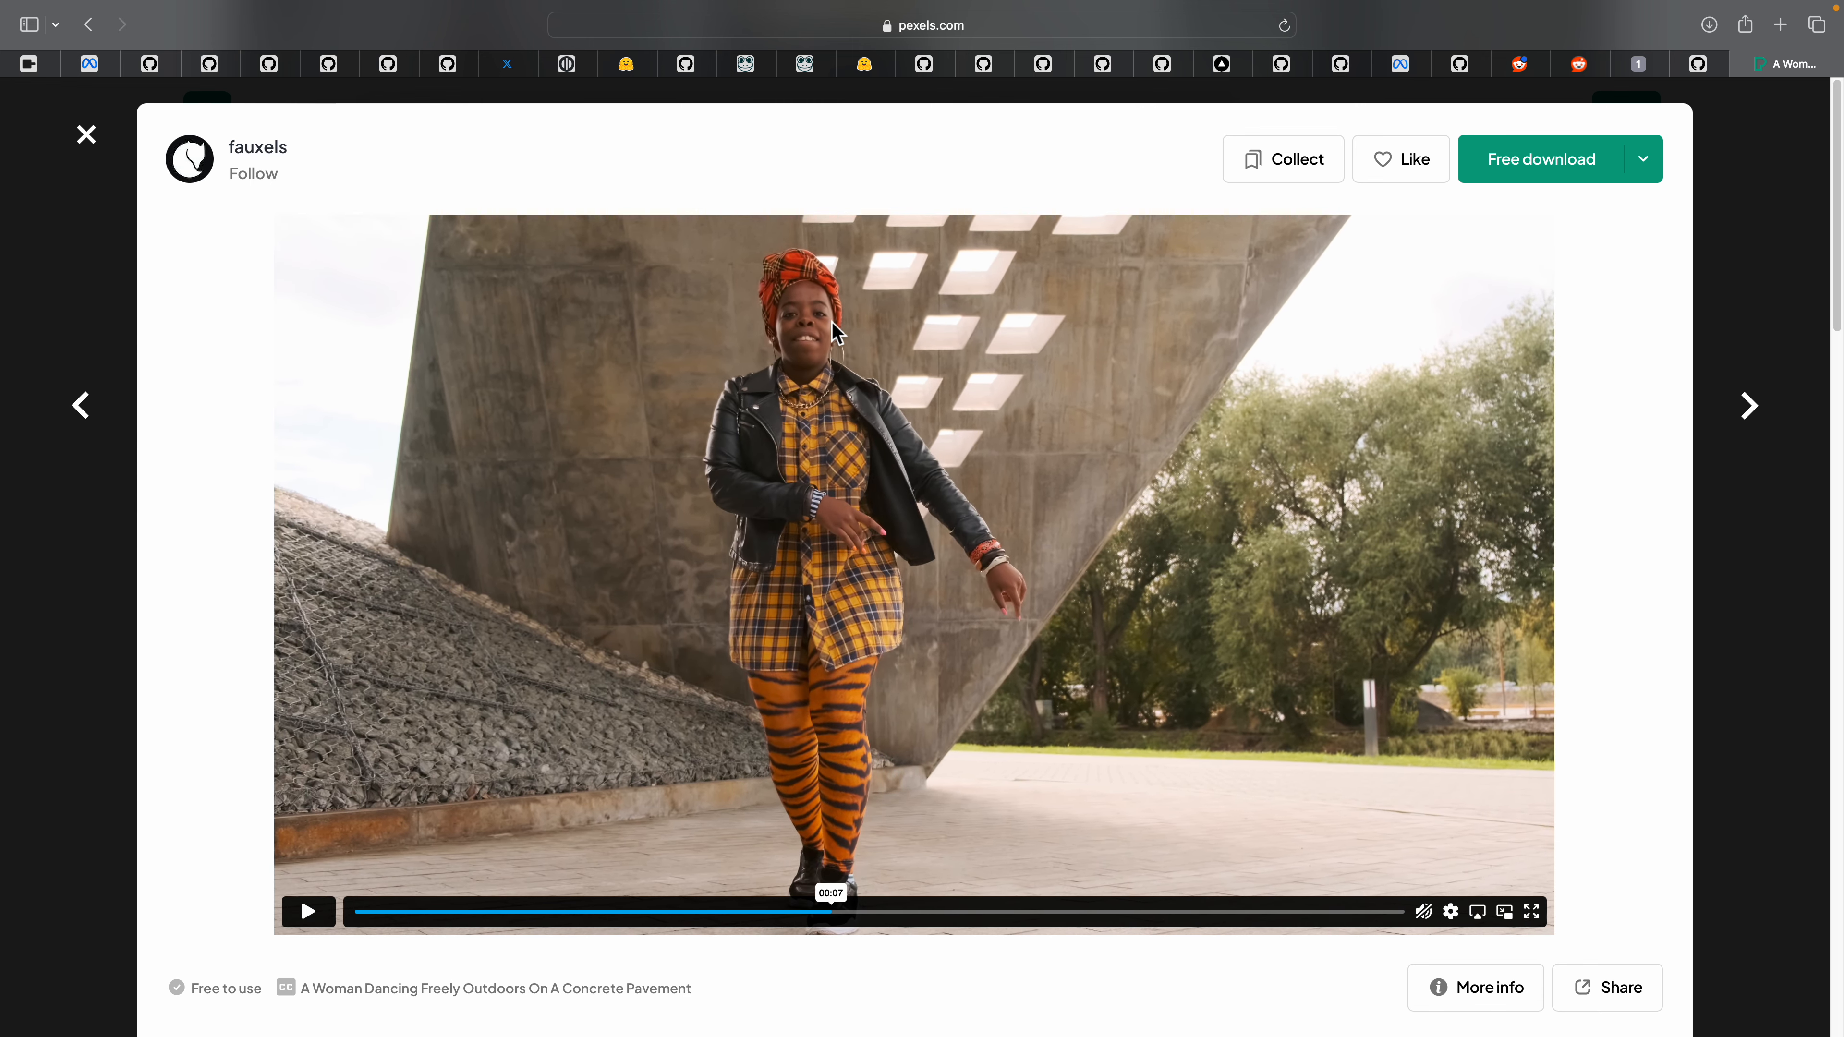
{"action": "left_click", "coordinate": [319, 917]}
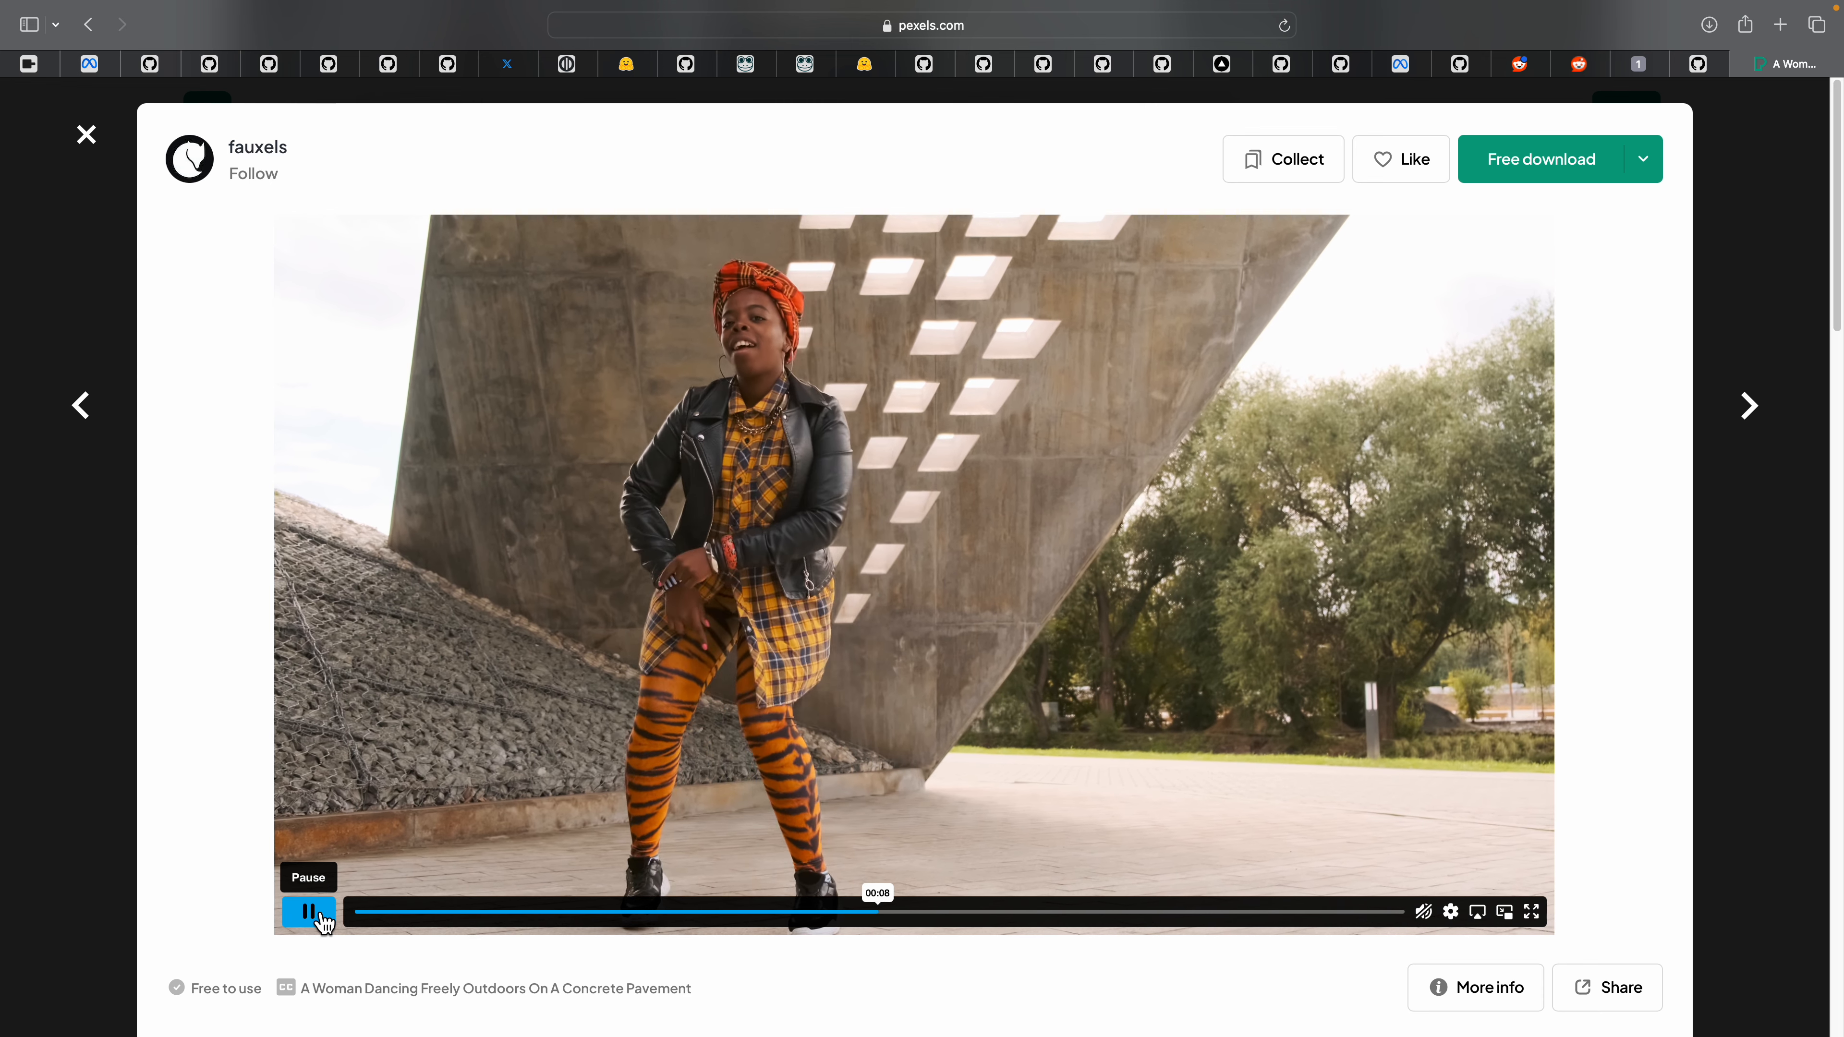
{"action": "left_click", "coordinate": [324, 918]}
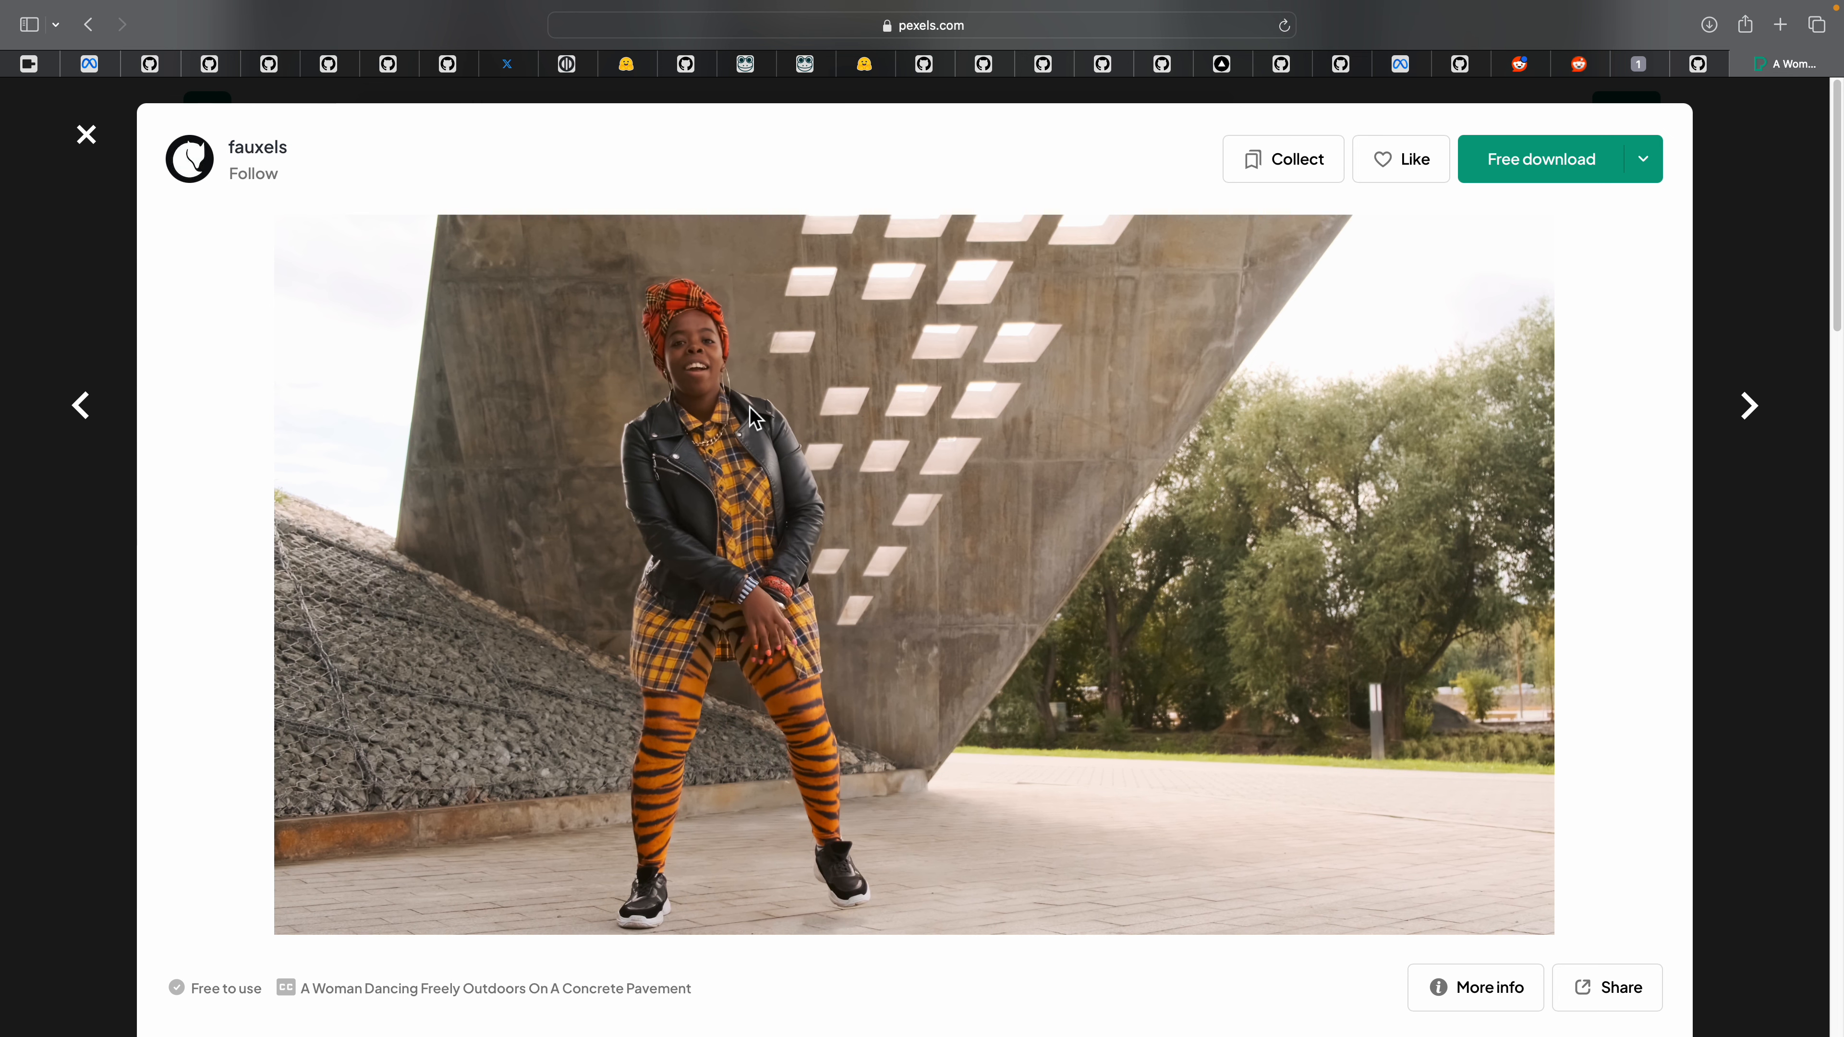
Step: Switch to the ComfyUI workflow and examine the generated character in the output Preview Image and Save Image nodes beside the KSampler
{"action": "left_click", "coordinate": [1647, 69]}
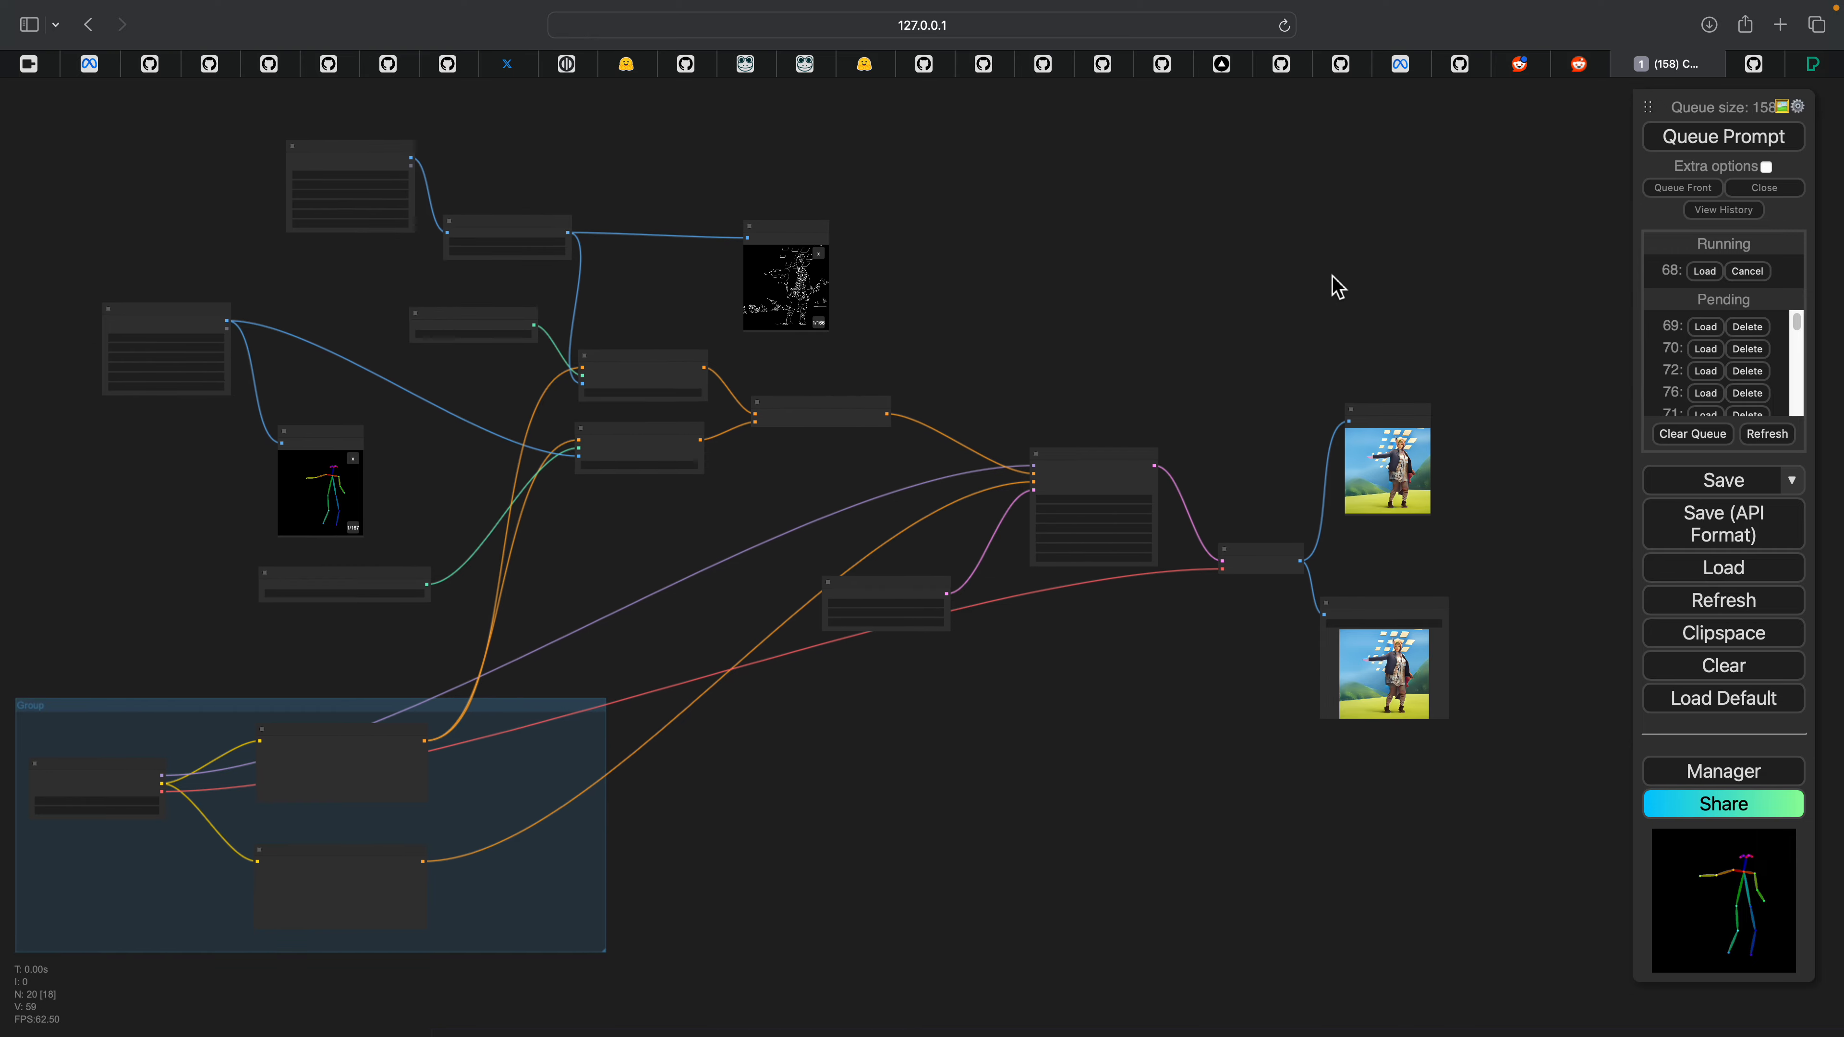
{"action": "scroll", "coordinate": [1338, 287], "scroll_direction": "up", "scroll_amount": 10}
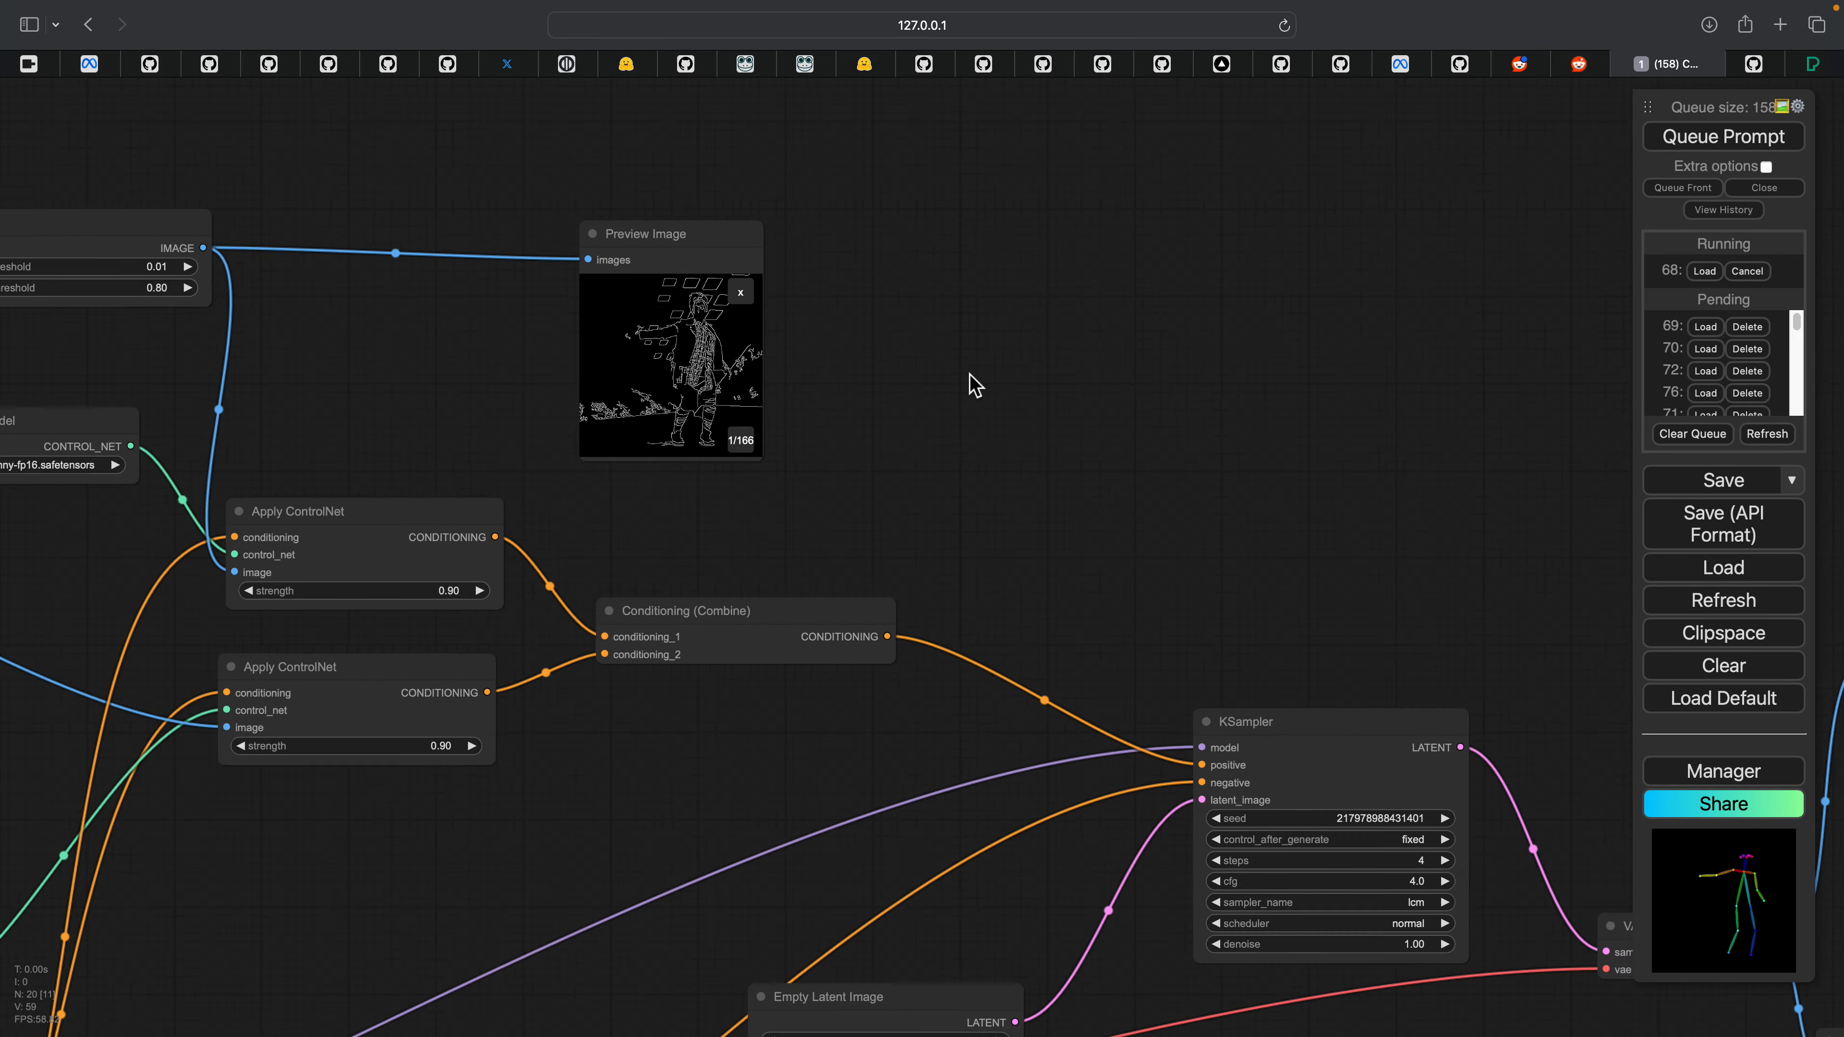
{"action": "left_click_drag", "start_coordinate": [970, 374], "coordinate": [1119, 247]}
{"action": "scroll", "coordinate": [1439, 262], "scroll_direction": "down", "scroll_amount": 6}
{"action": "left_click_drag", "start_coordinate": [1363, 350], "coordinate": [566, 288]}
{"action": "scroll", "coordinate": [823, 313], "scroll_direction": "up", "scroll_amount": 9}
{"action": "left_click_drag", "start_coordinate": [1373, 433], "coordinate": [1202, 351]}
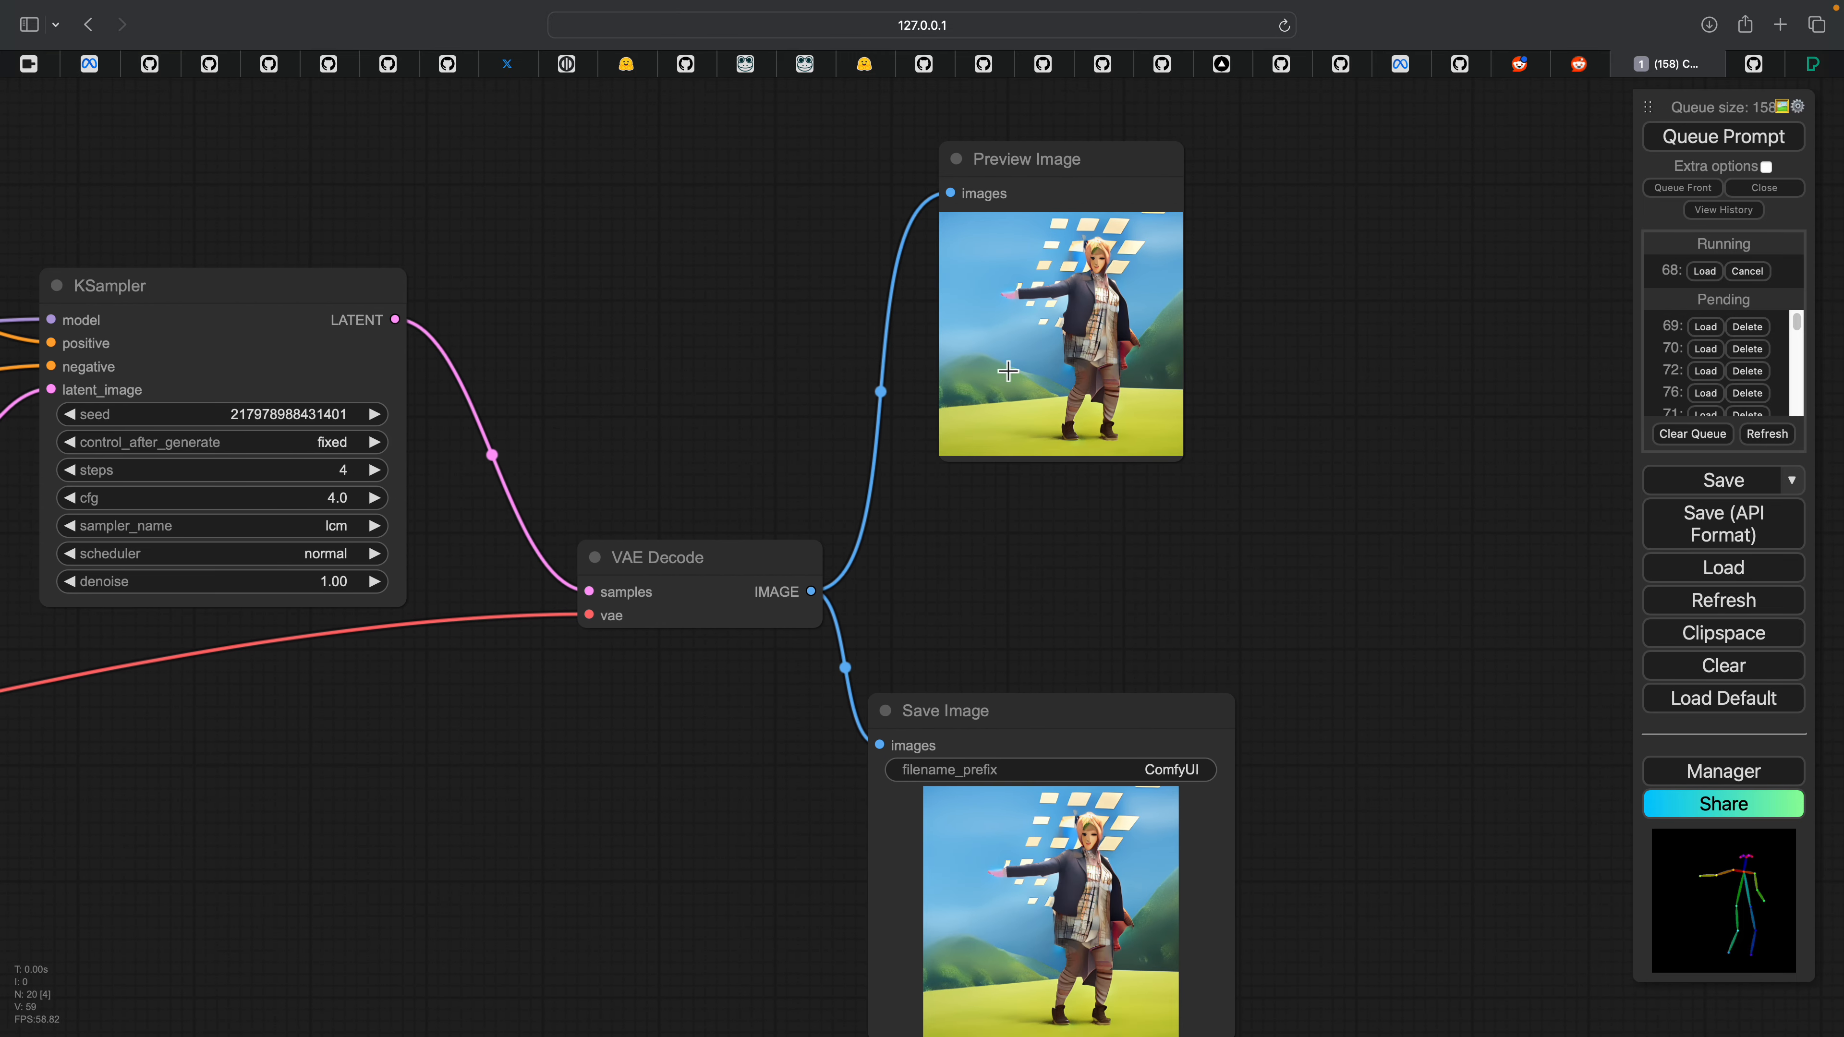
{"action": "scroll", "coordinate": [1031, 361], "scroll_direction": "down", "scroll_amount": 3}
{"action": "left_click_drag", "start_coordinate": [1140, 431], "coordinate": [1152, 393]}
{"action": "scroll", "coordinate": [1153, 393], "scroll_direction": "up", "scroll_amount": 1}
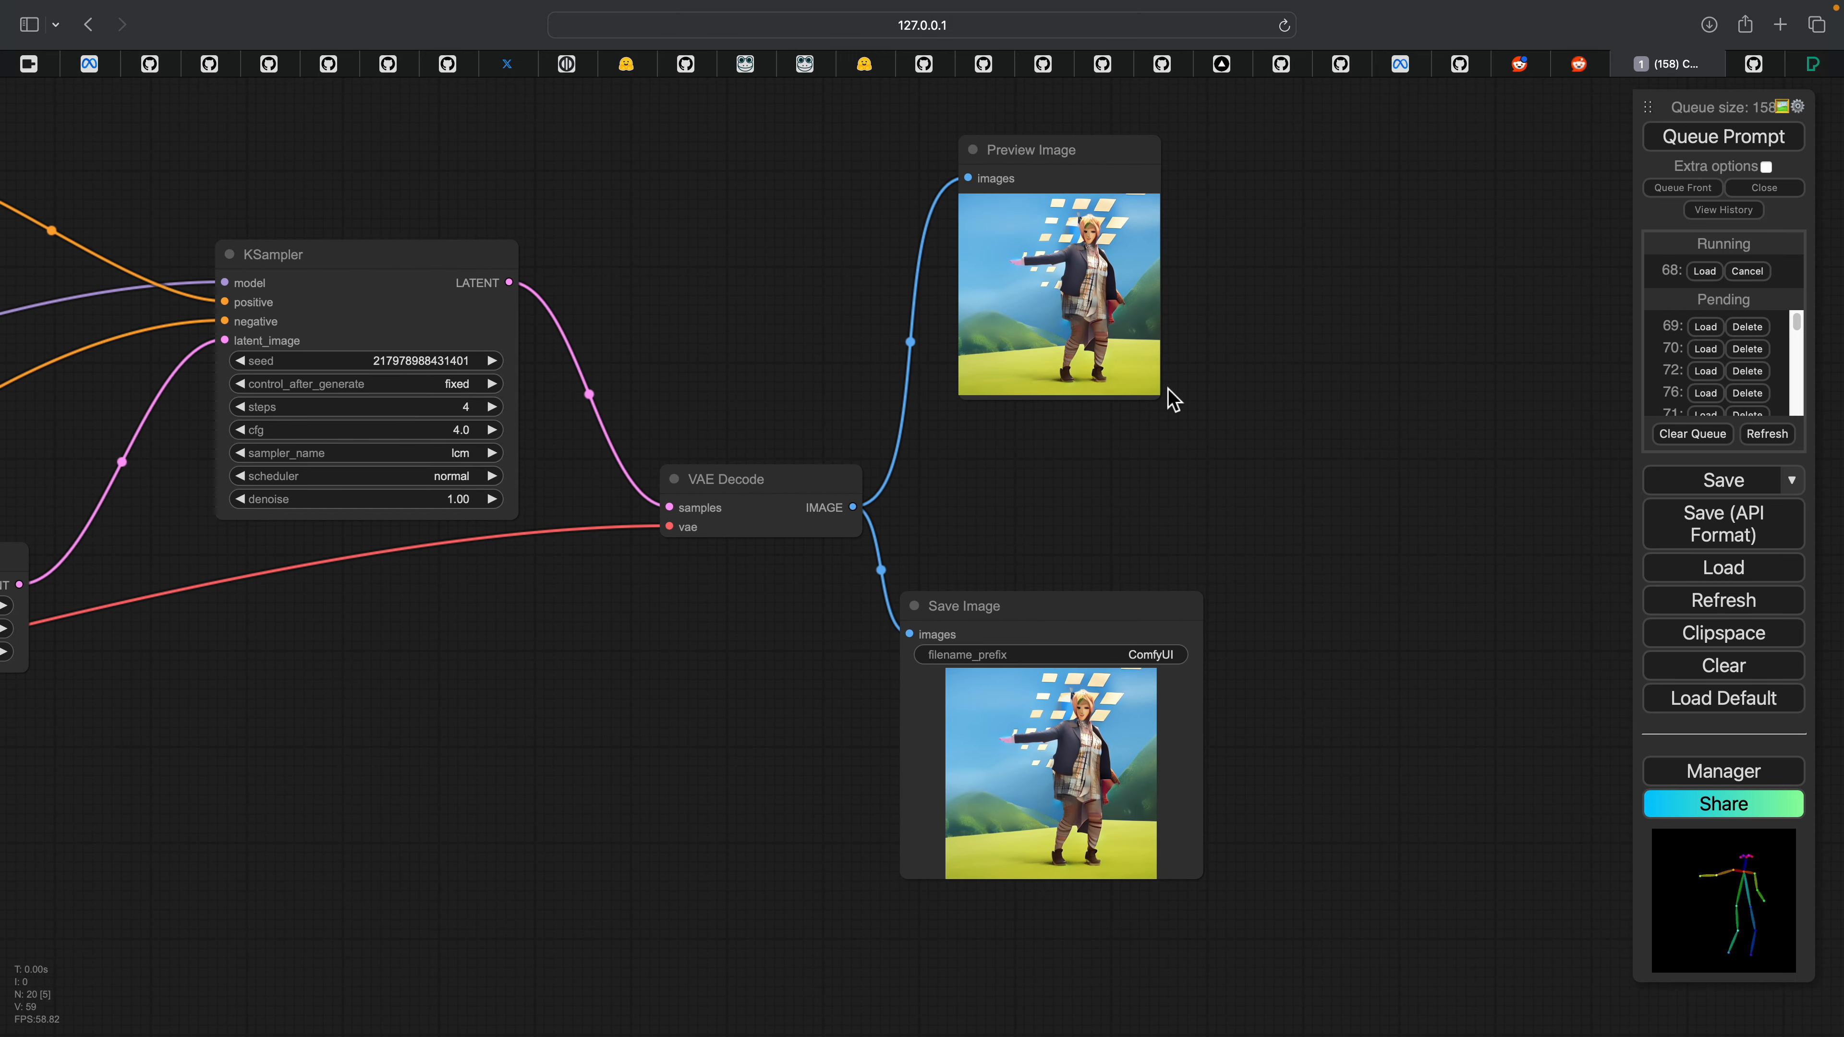
{"action": "left_click_drag", "start_coordinate": [1210, 408], "coordinate": [1220, 434]}
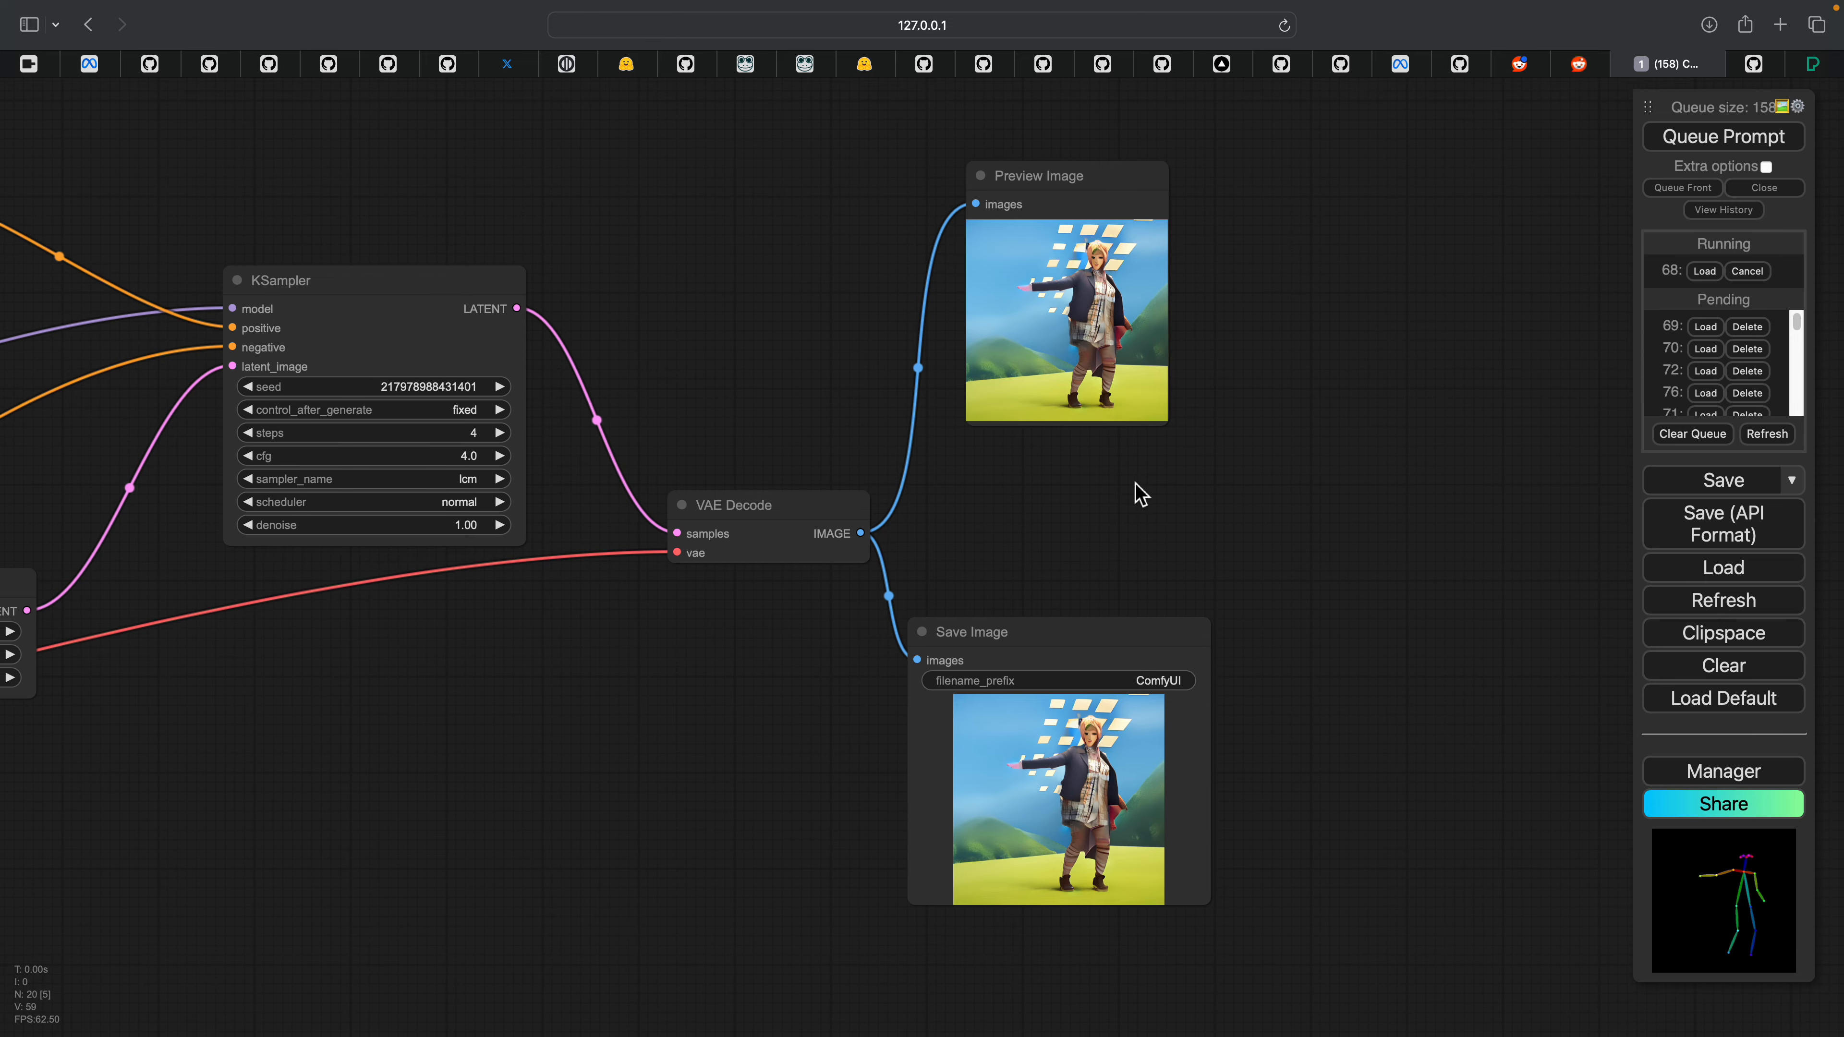
{"action": "scroll", "coordinate": [832, 416], "scroll_direction": "down", "scroll_amount": 2}
{"action": "scroll", "coordinate": [1008, 412], "scroll_direction": "up", "scroll_amount": 3}
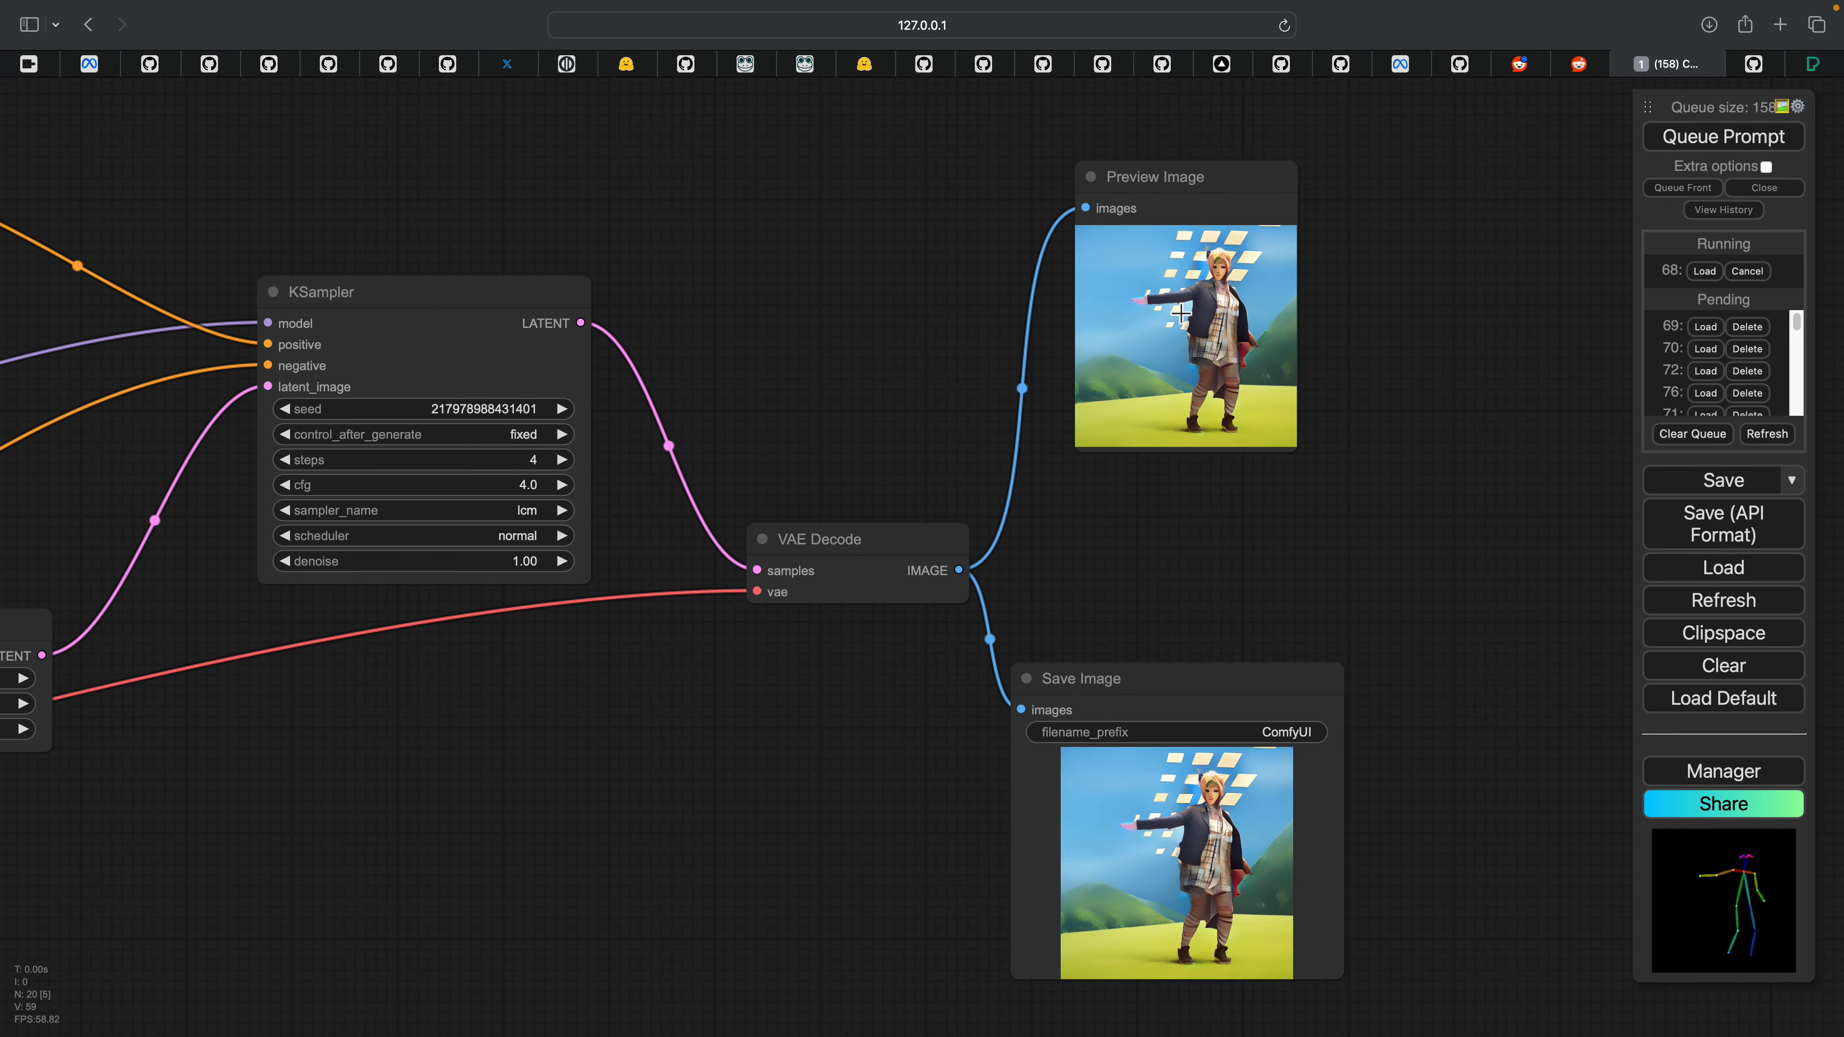
Step: Examine the Load Video (Path) node that supplies the pose frames, together with its skeleton preview
{"action": "scroll", "coordinate": [1182, 313], "scroll_direction": "down", "scroll_amount": 1}
{"action": "left_click_drag", "start_coordinate": [593, 244], "coordinate": [807, 247]}
{"action": "scroll", "coordinate": [807, 247], "scroll_direction": "down", "scroll_amount": 4}
{"action": "left_click_drag", "start_coordinate": [404, 284], "coordinate": [1553, 351]}
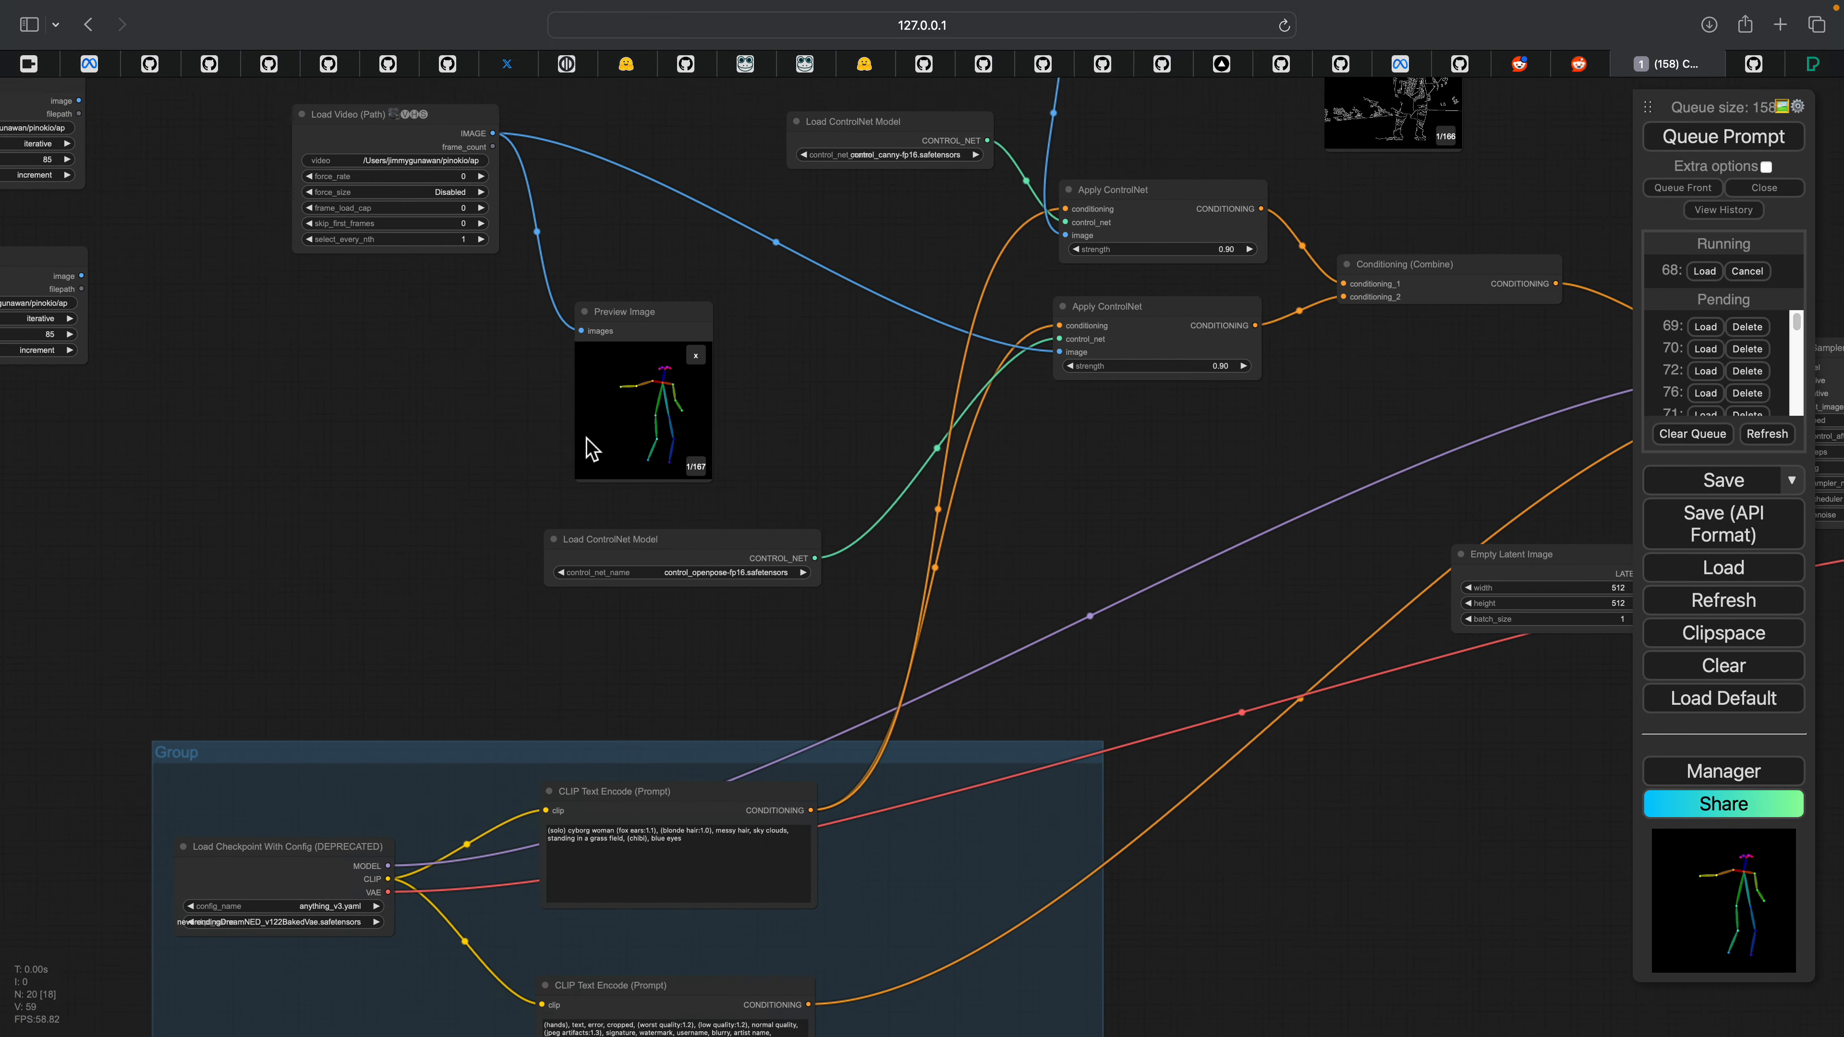
{"action": "left_click_drag", "start_coordinate": [523, 432], "coordinate": [1038, 600]}
{"action": "scroll", "coordinate": [909, 571], "scroll_direction": "up", "scroll_amount": 4}
{"action": "left_click_drag", "start_coordinate": [890, 546], "coordinate": [723, 681]}
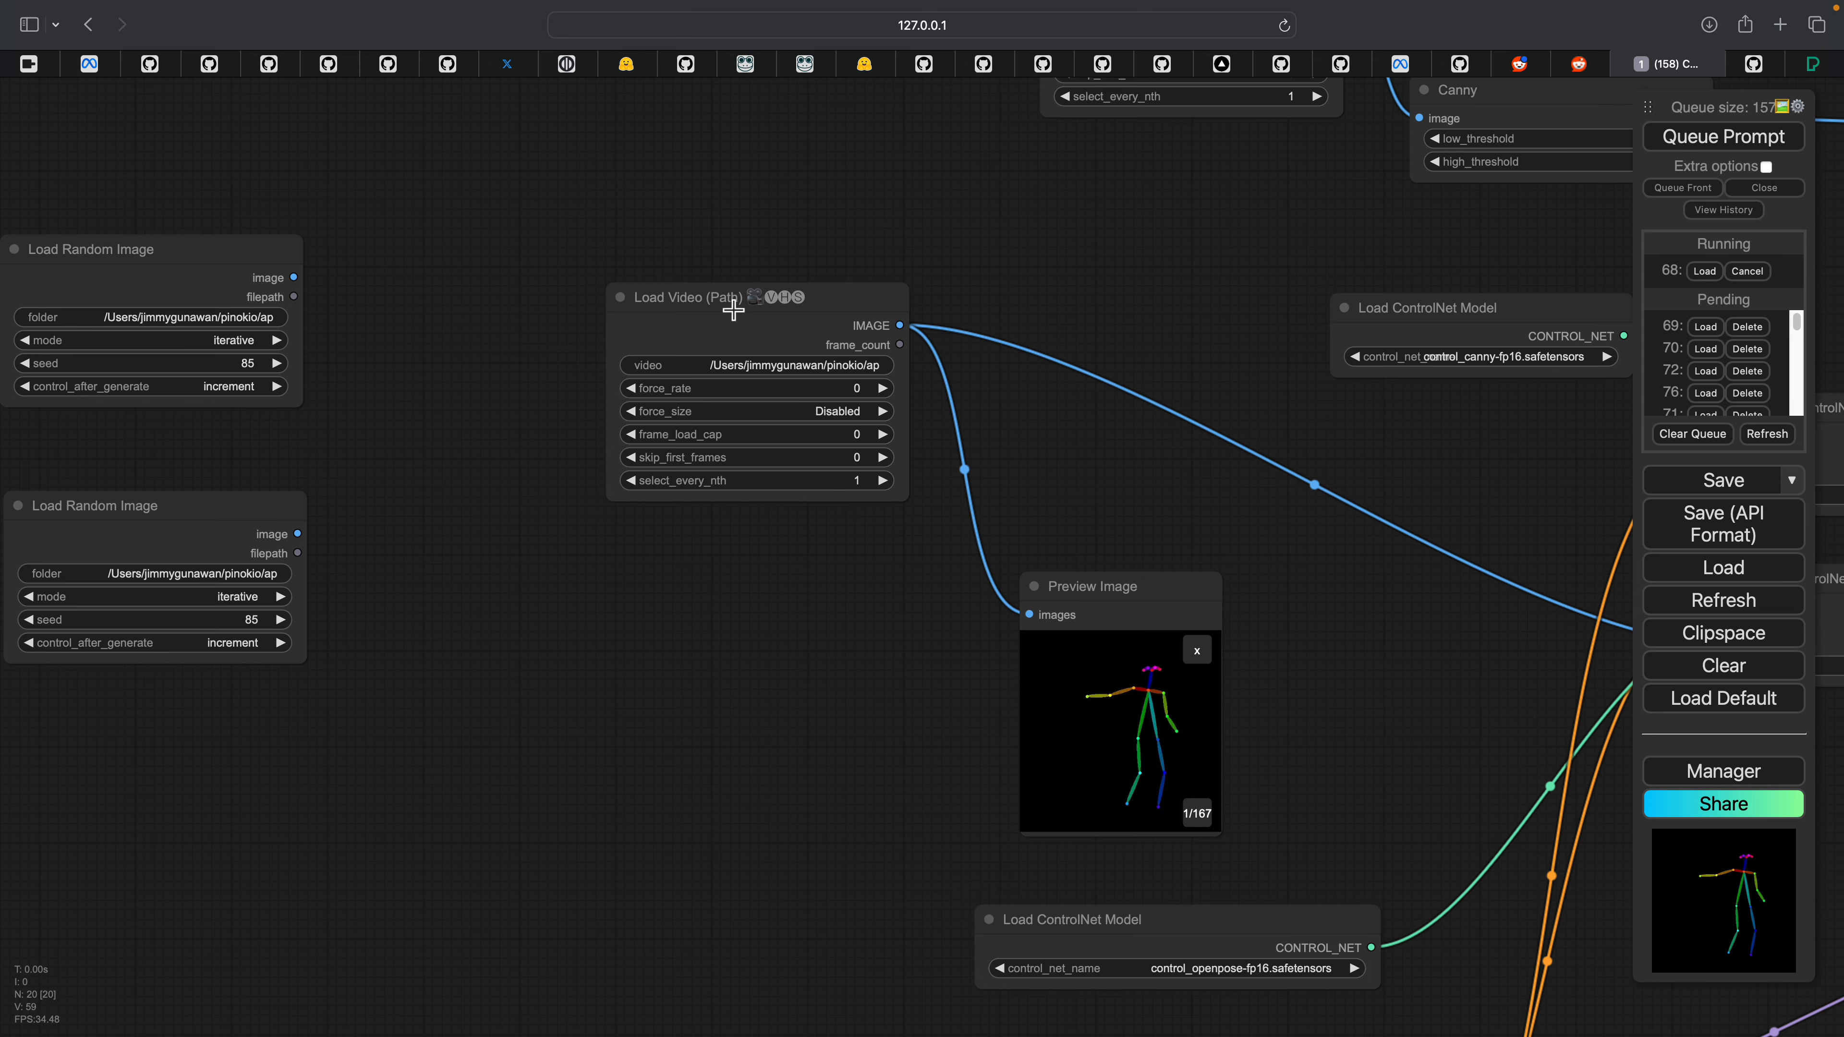
{"action": "scroll", "coordinate": [911, 435], "scroll_direction": "down", "scroll_amount": 1}
{"action": "left_click_drag", "start_coordinate": [911, 435], "coordinate": [370, 350]}
{"action": "scroll", "coordinate": [557, 658], "scroll_direction": "down", "scroll_amount": 5}
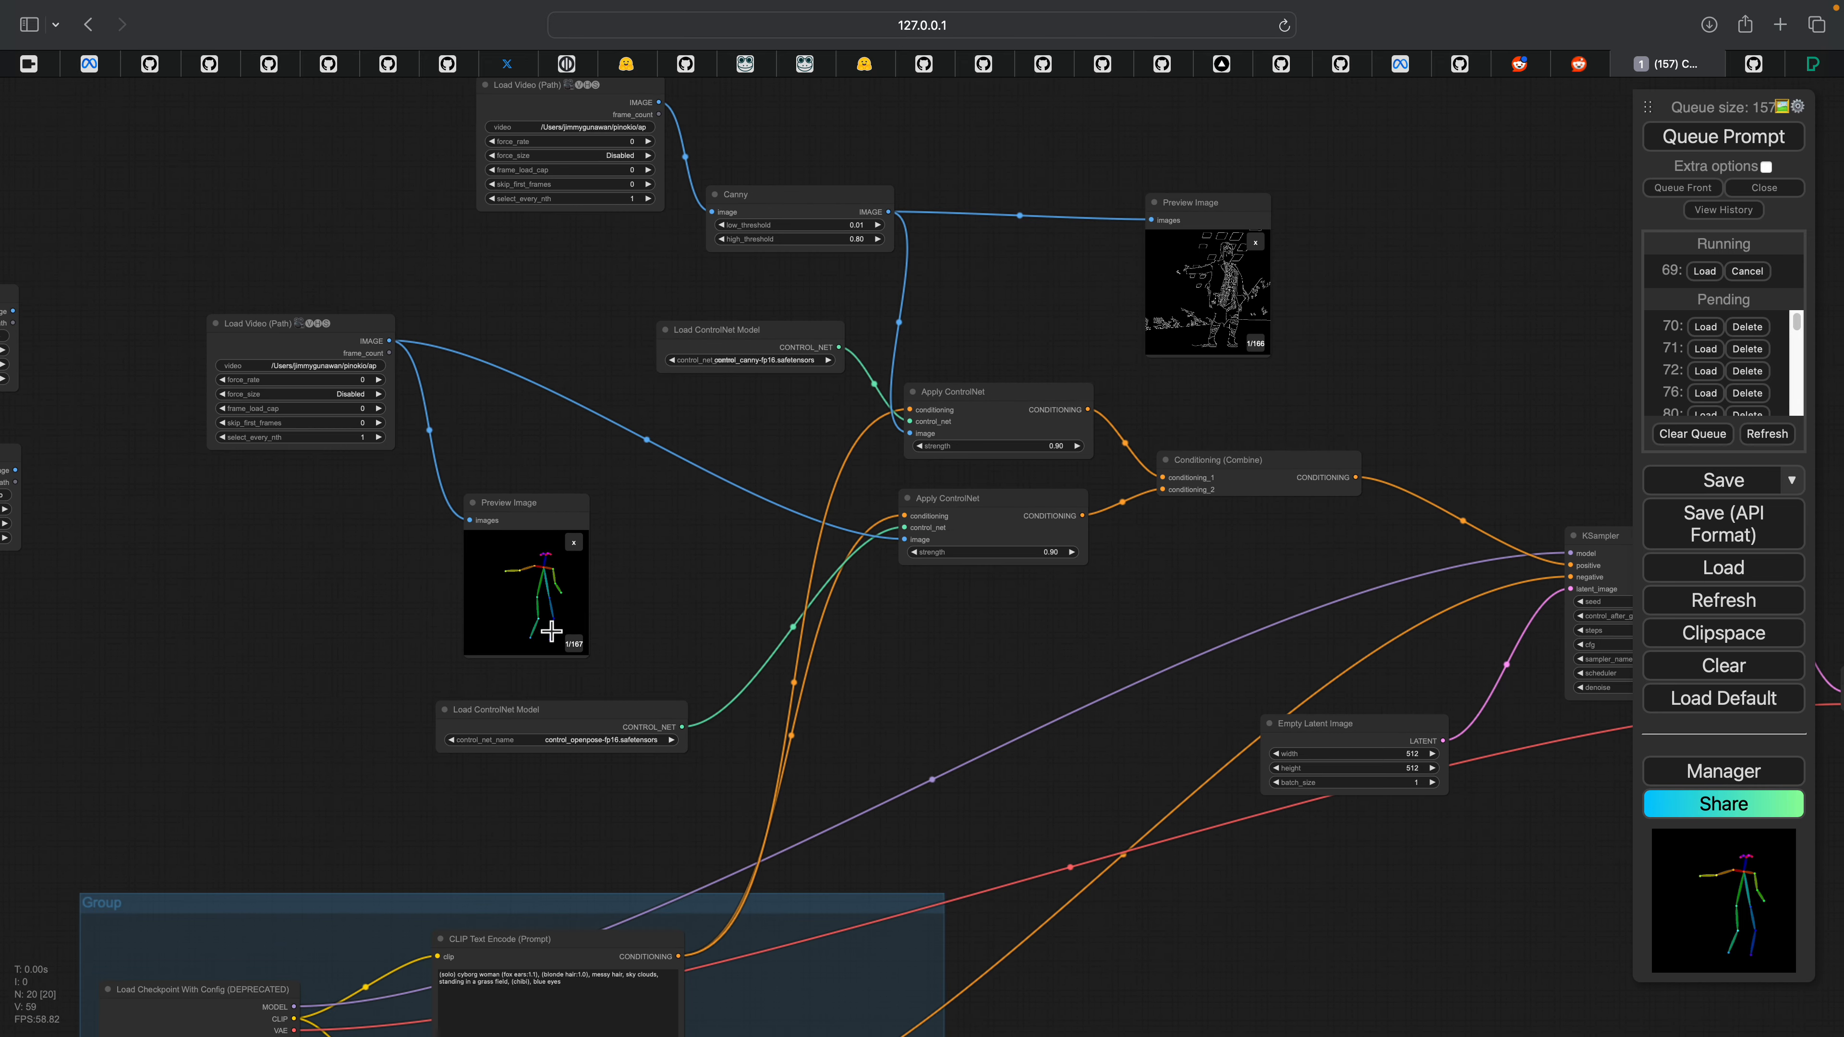
Step: Examine the checkpoint loader and the positive and negative prompts inside the Group
{"action": "left_click_drag", "start_coordinate": [547, 629], "coordinate": [657, 350]}
{"action": "left_click_drag", "start_coordinate": [473, 633], "coordinate": [601, 481]}
{"action": "scroll", "coordinate": [601, 482], "scroll_direction": "up", "scroll_amount": 8}
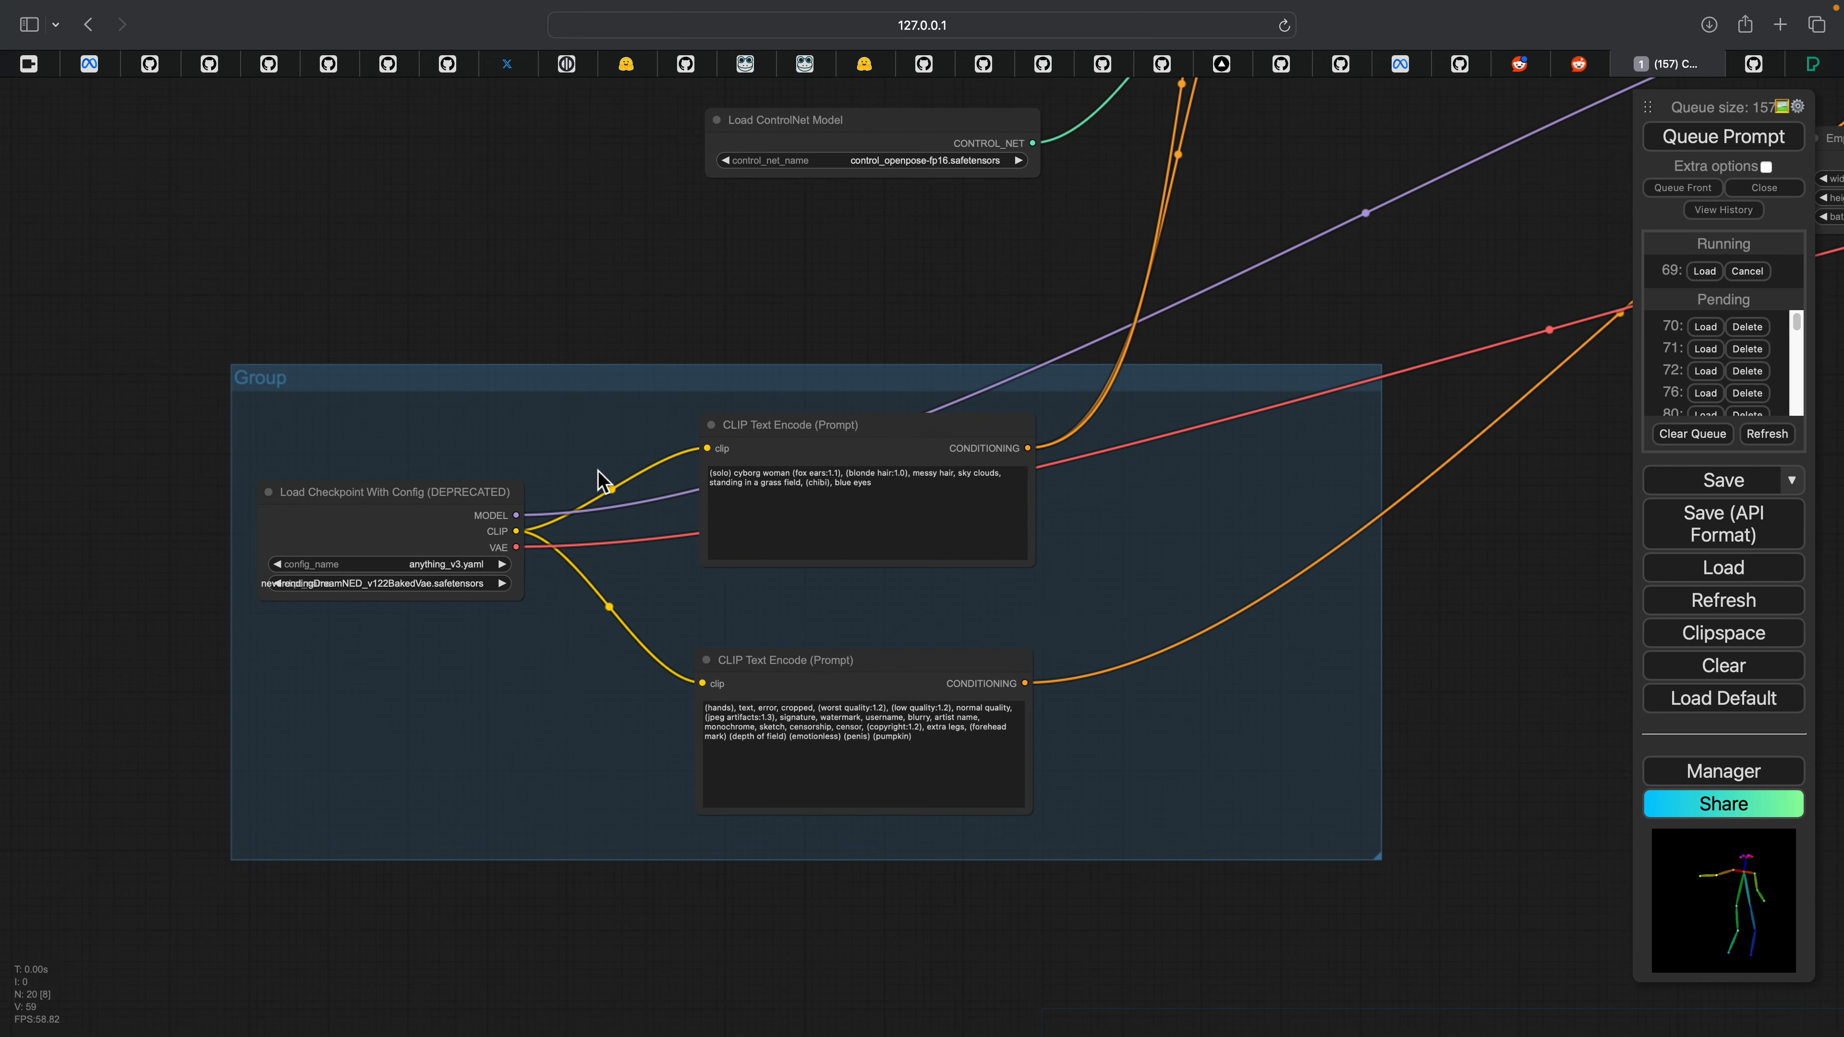
{"action": "left_click_drag", "start_coordinate": [745, 529], "coordinate": [737, 407]}
{"action": "scroll", "coordinate": [862, 328], "scroll_direction": "up", "scroll_amount": 1}
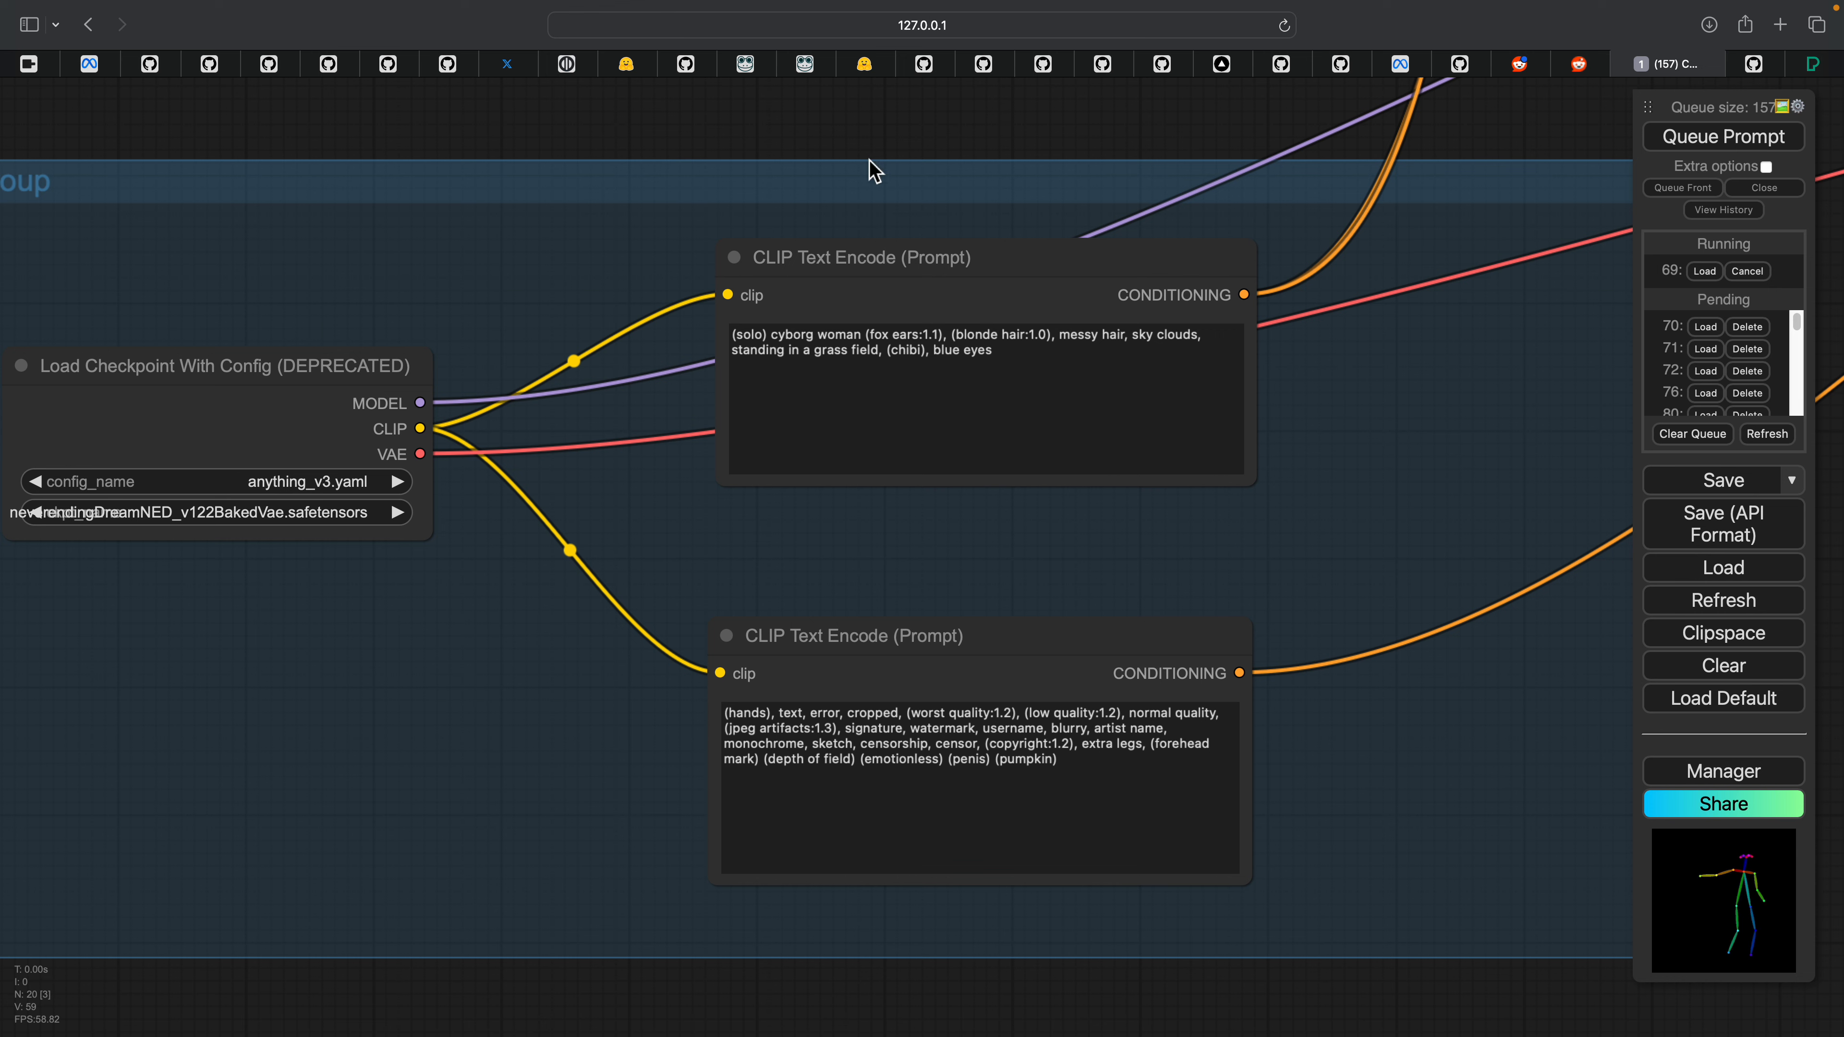
{"action": "scroll", "coordinate": [981, 255], "scroll_direction": "down", "scroll_amount": 1}
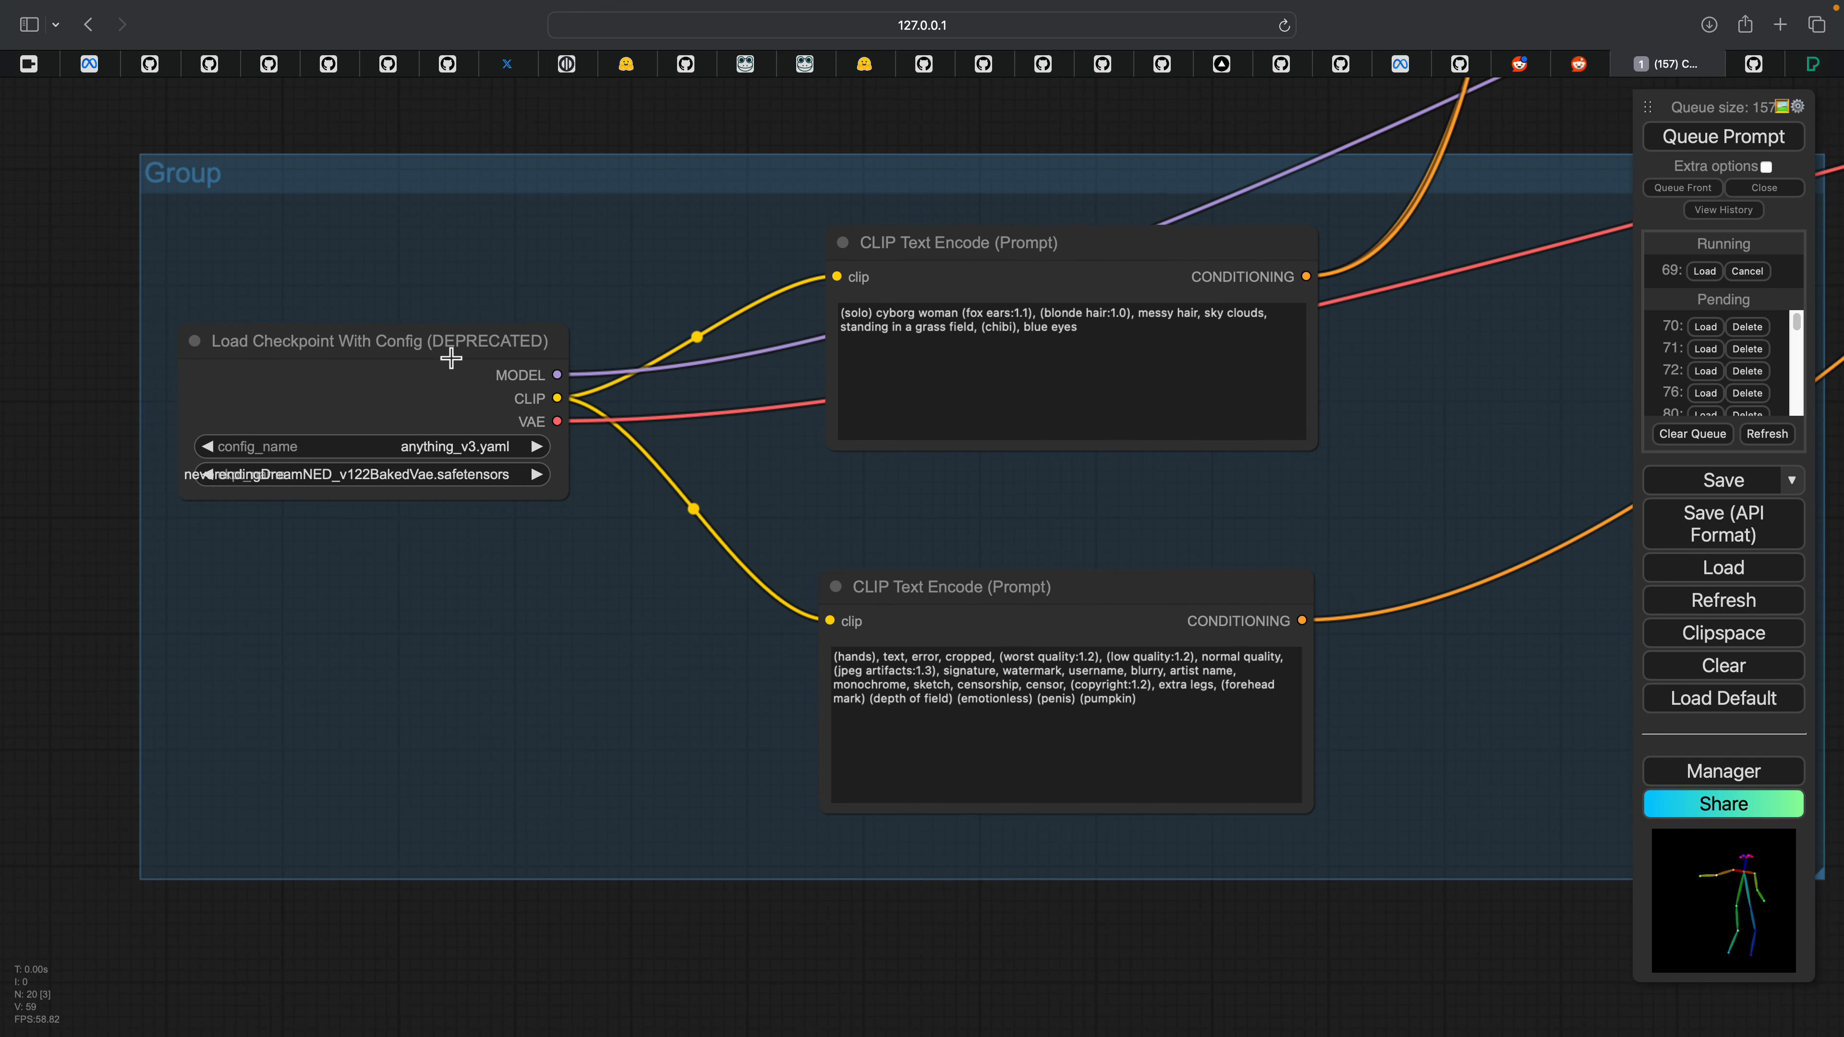
Step: Move both CLIP Text Encode (Prompt) nodes slightly lower inside the Group
{"action": "scroll", "coordinate": [451, 358], "scroll_direction": "down", "scroll_amount": 4}
{"action": "scroll", "coordinate": [788, 276], "scroll_direction": "right", "scroll_amount": 2}
{"action": "scroll", "coordinate": [773, 345], "scroll_direction": "right", "scroll_amount": 3}
{"action": "scroll", "coordinate": [773, 345], "scroll_direction": "up", "scroll_amount": 2}
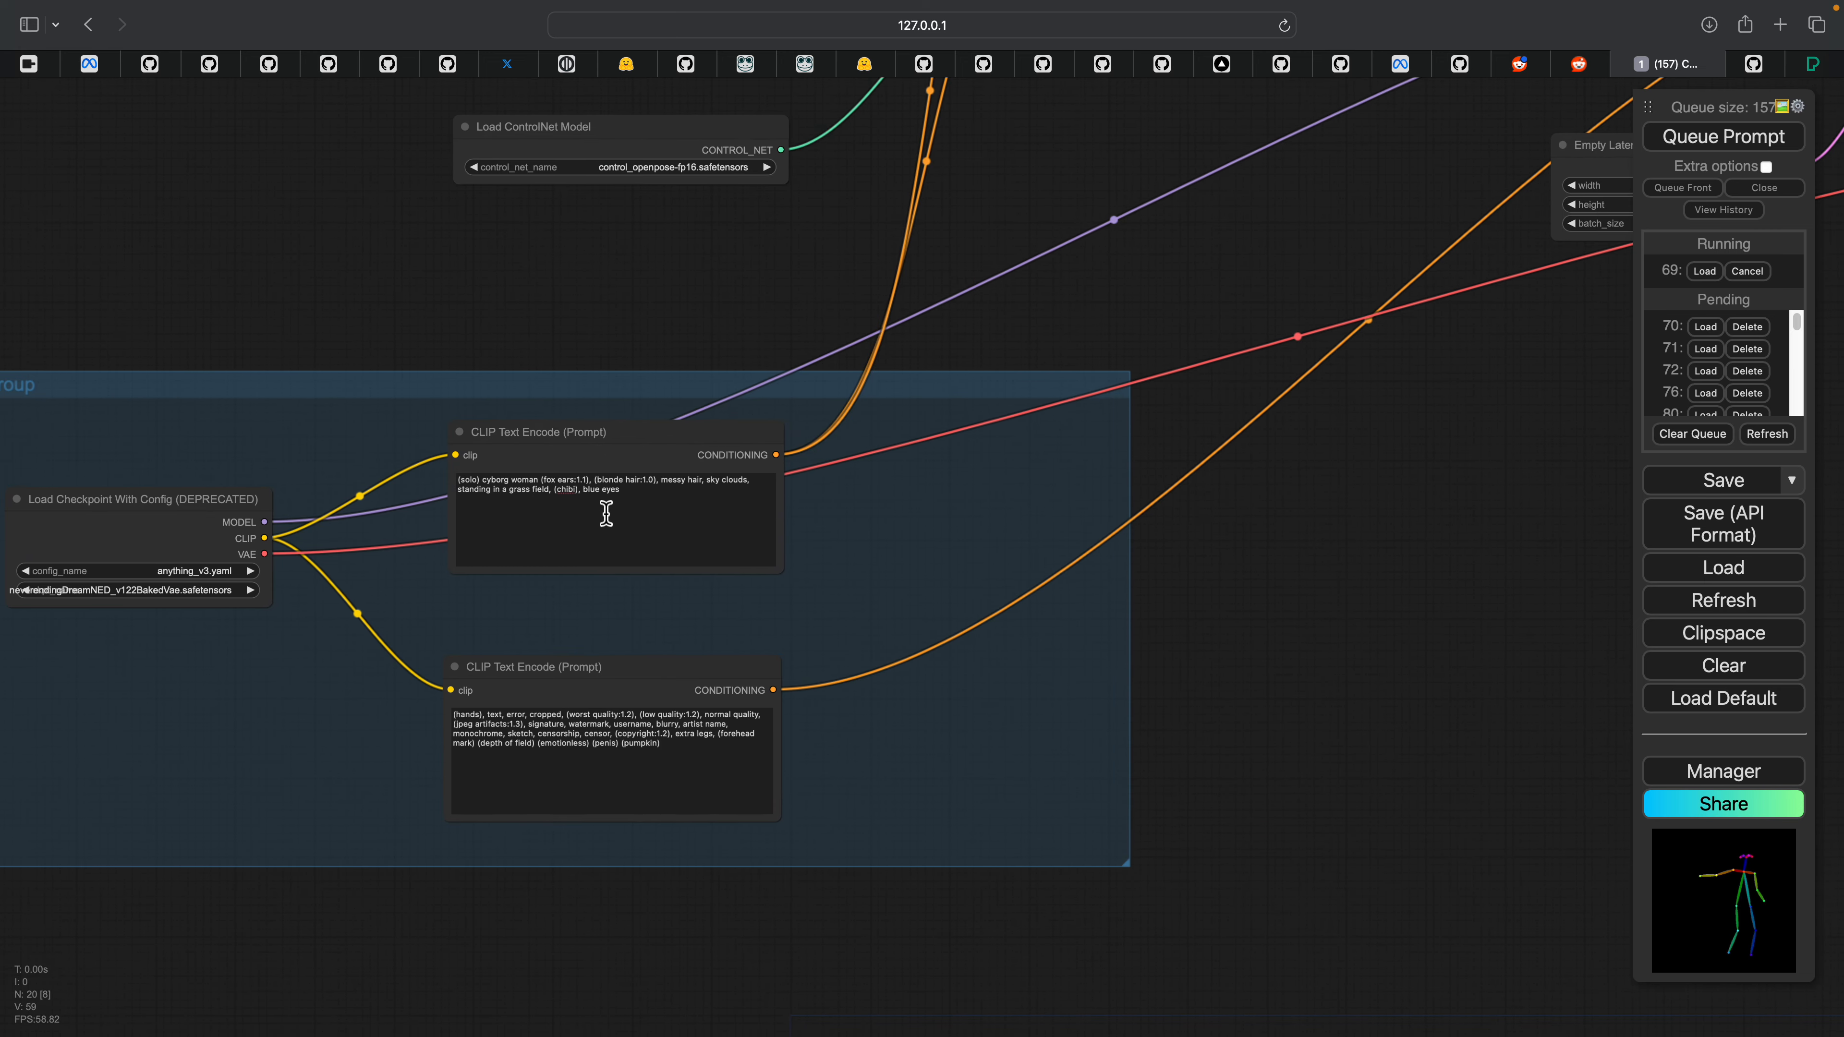
{"action": "left_click_drag", "start_coordinate": [670, 451], "coordinate": [659, 494]}
{"action": "left_click_drag", "start_coordinate": [671, 690], "coordinate": [665, 699]}
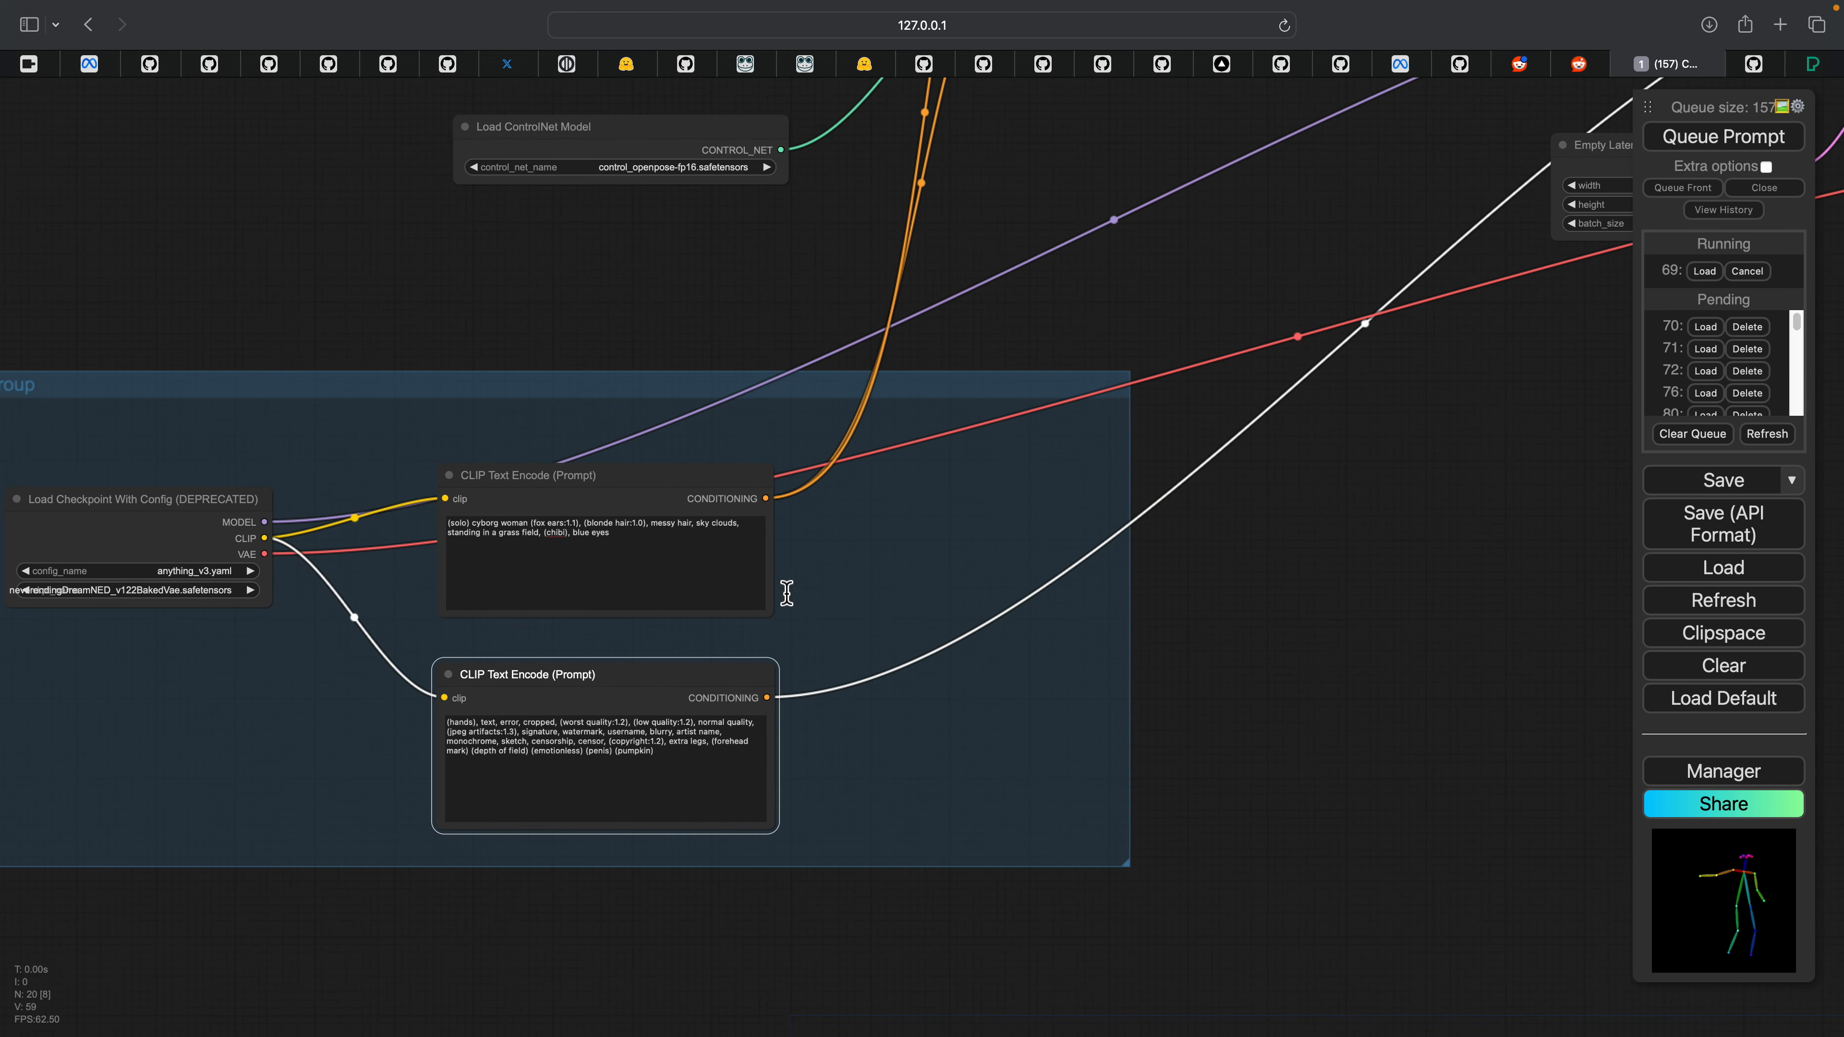
Step: Examine the pose branch from Load Video (Path) and the control_openpose-fp16 model to the lower Apply ControlNet node
{"action": "left_click_drag", "start_coordinate": [903, 401], "coordinate": [661, 741]}
{"action": "scroll", "coordinate": [794, 725], "scroll_direction": "up", "scroll_amount": 10}
{"action": "scroll", "coordinate": [794, 724], "scroll_direction": "left", "scroll_amount": 4}
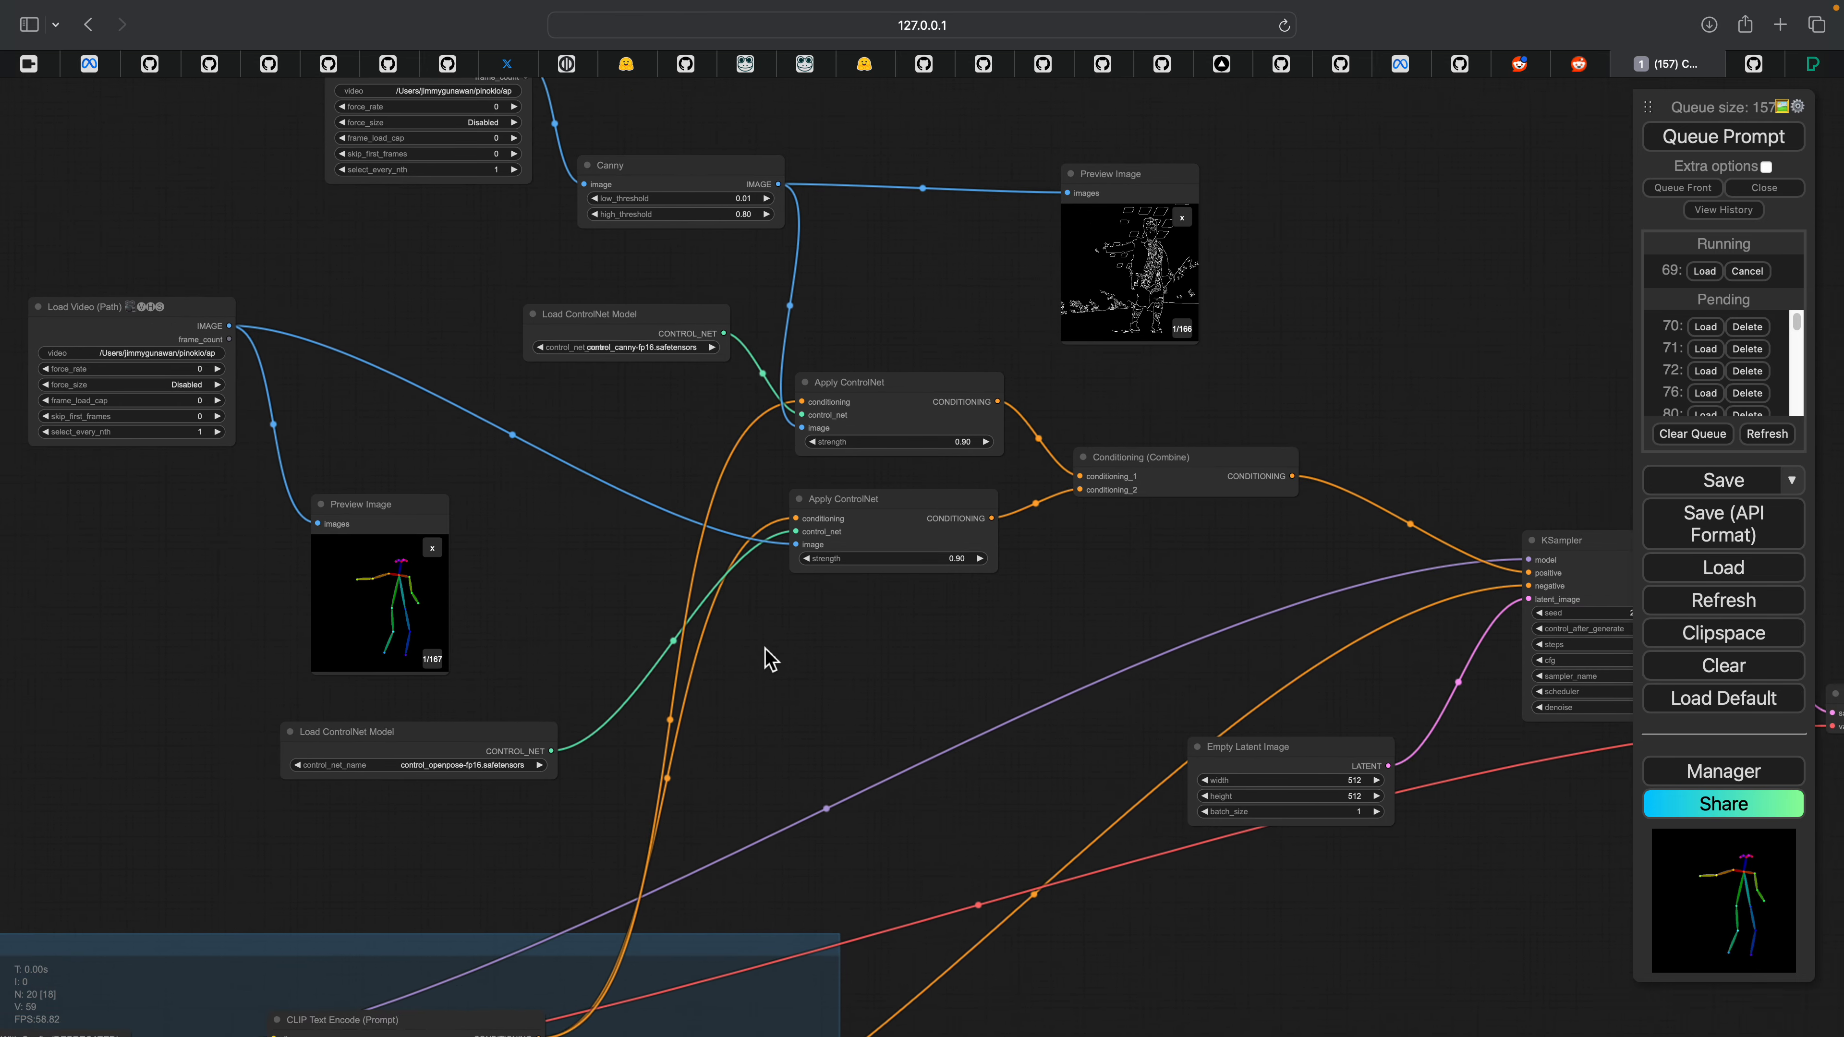
{"action": "scroll", "coordinate": [710, 550], "scroll_direction": "up", "scroll_amount": 1}
{"action": "left_click_drag", "start_coordinate": [566, 583], "coordinate": [574, 584]}
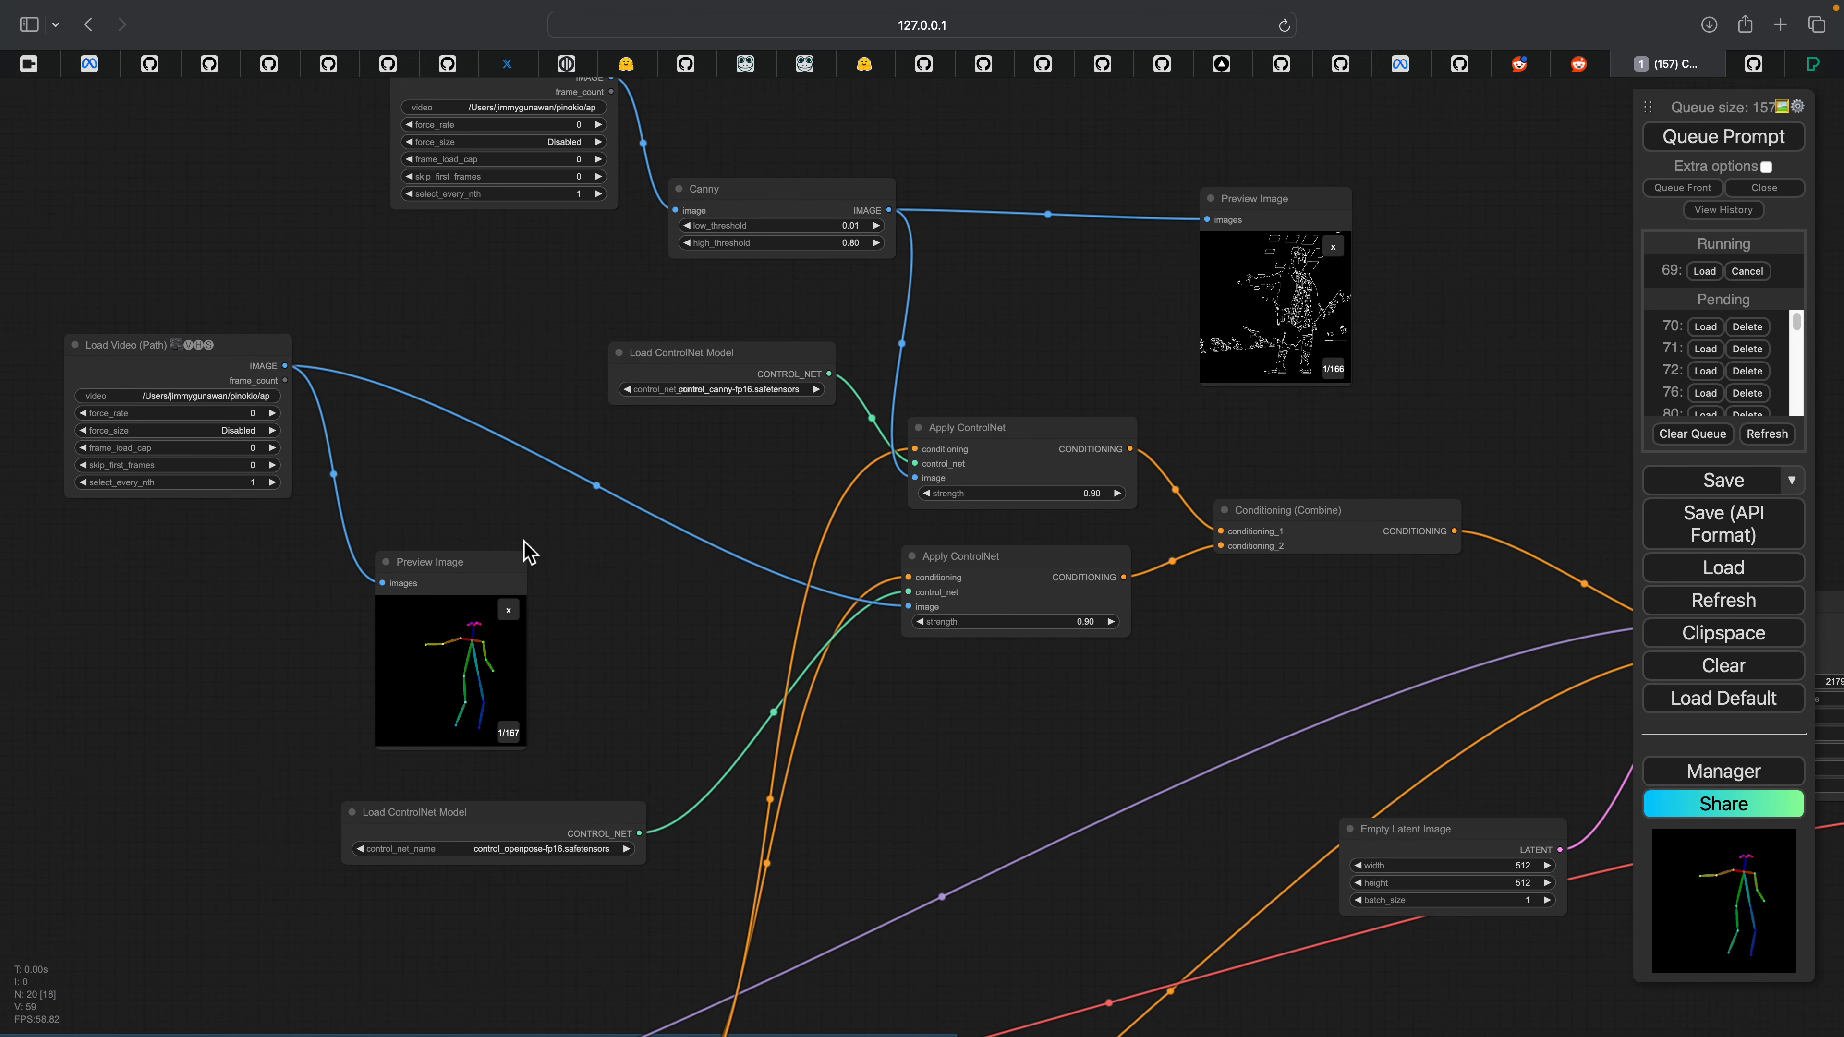
{"action": "left_click_drag", "start_coordinate": [512, 487], "coordinate": [646, 475]}
{"action": "scroll", "coordinate": [645, 485], "scroll_direction": "up", "scroll_amount": 3}
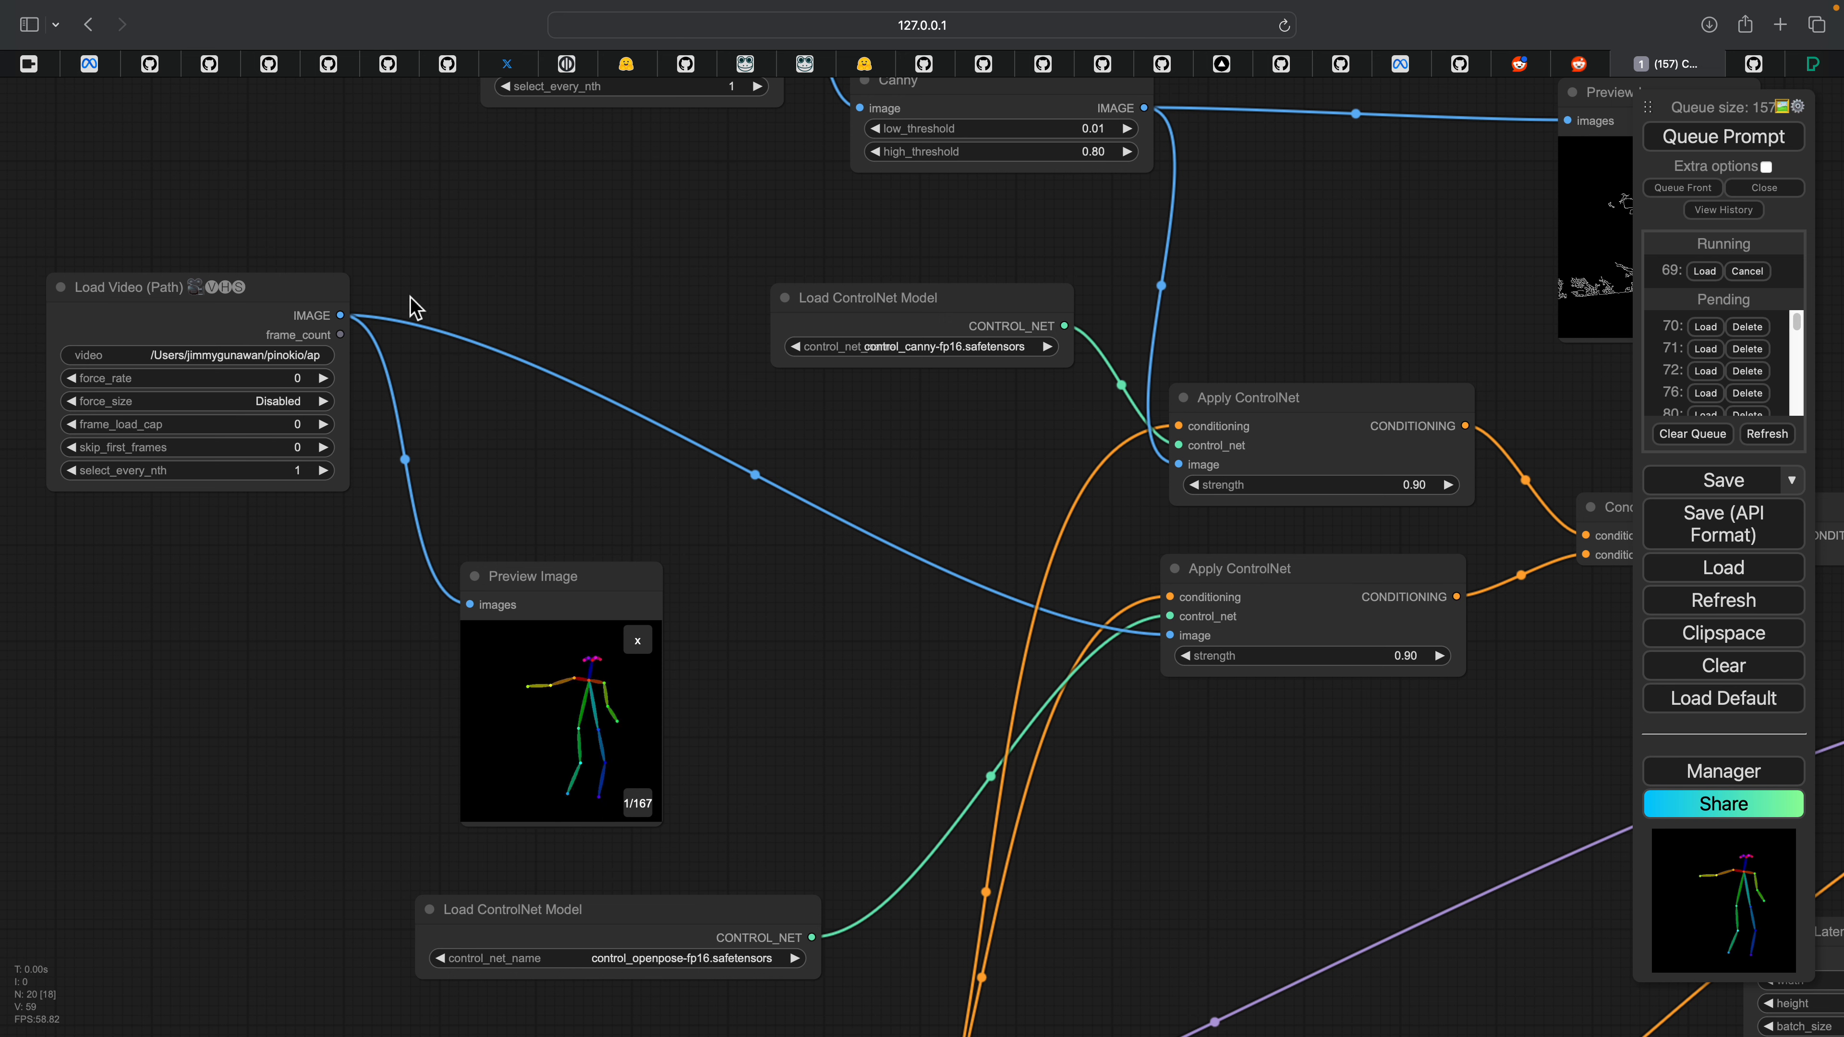
{"action": "scroll", "coordinate": [625, 412], "scroll_direction": "up", "scroll_amount": 1}
Step: Move the pose Preview Image node and the control_openpose-fp16 Load ControlNet Model node slightly up in the graph
{"action": "left_click_drag", "start_coordinate": [587, 533], "coordinate": [649, 446]}
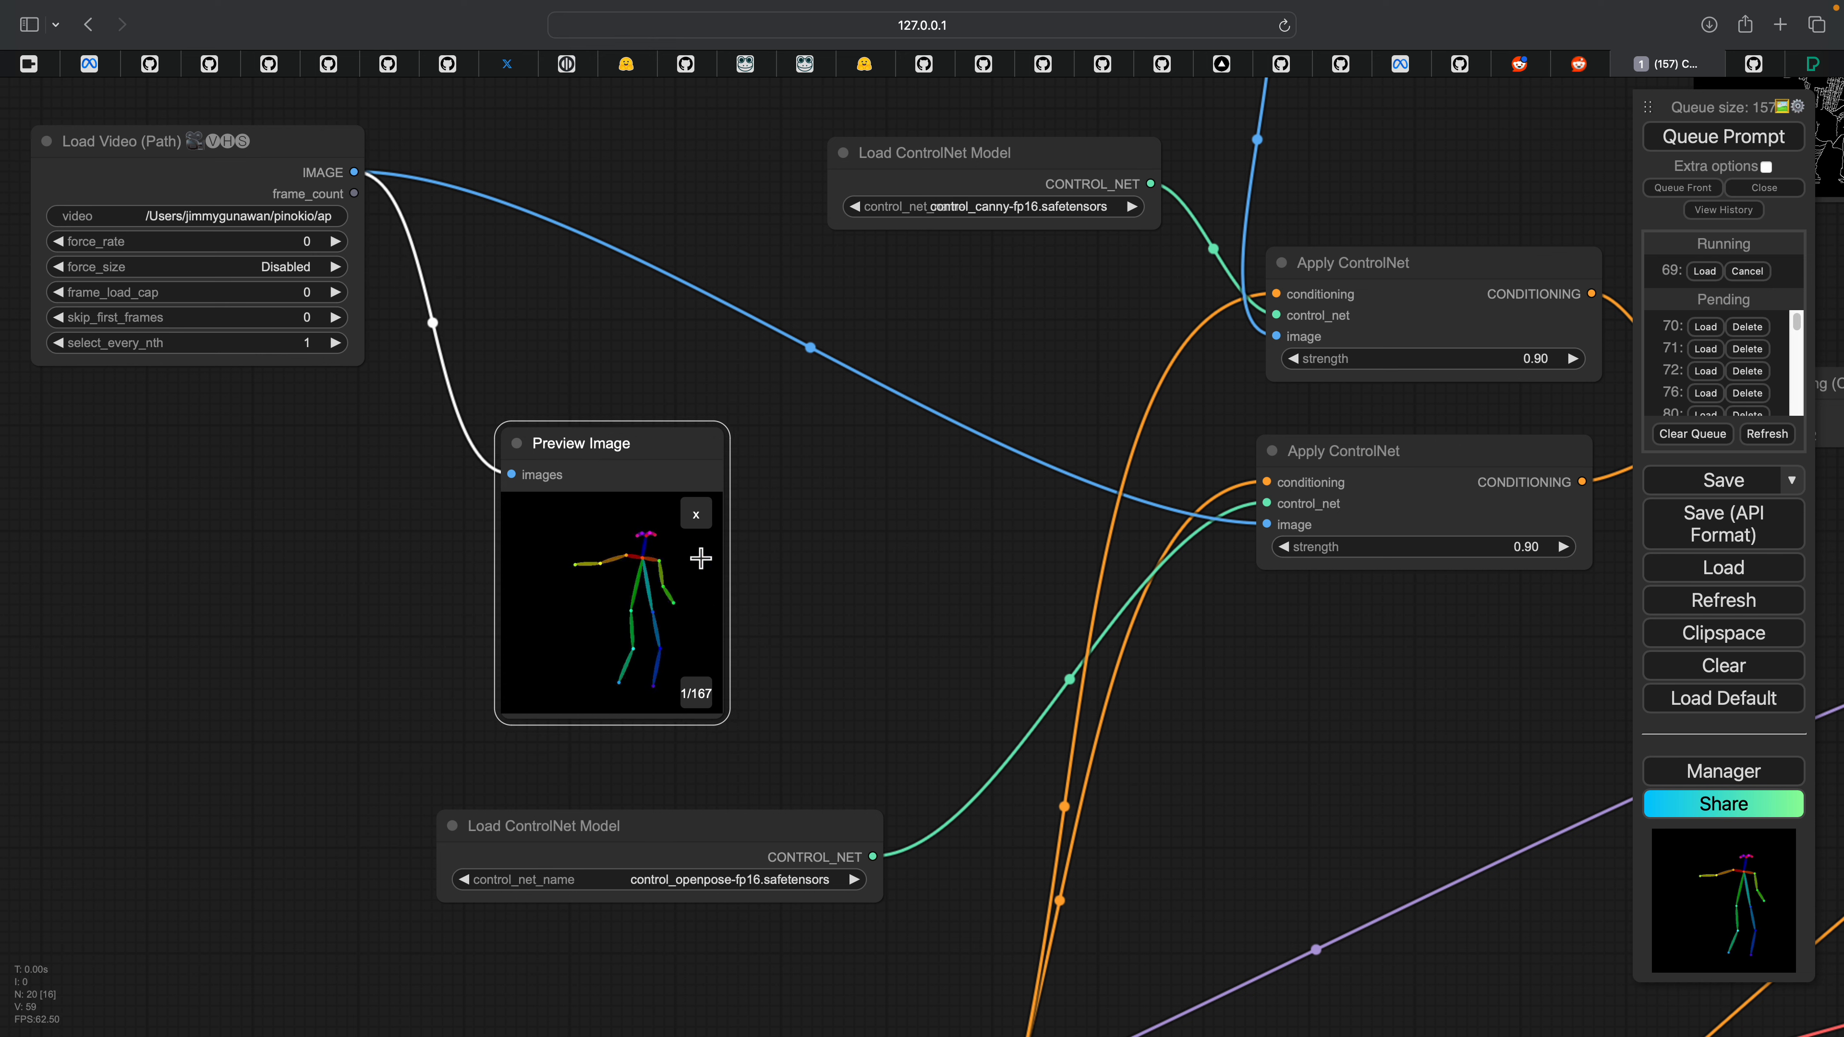
{"action": "scroll", "coordinate": [790, 556], "scroll_direction": "down", "scroll_amount": 1}
{"action": "left_click_drag", "start_coordinate": [790, 555], "coordinate": [776, 543]}
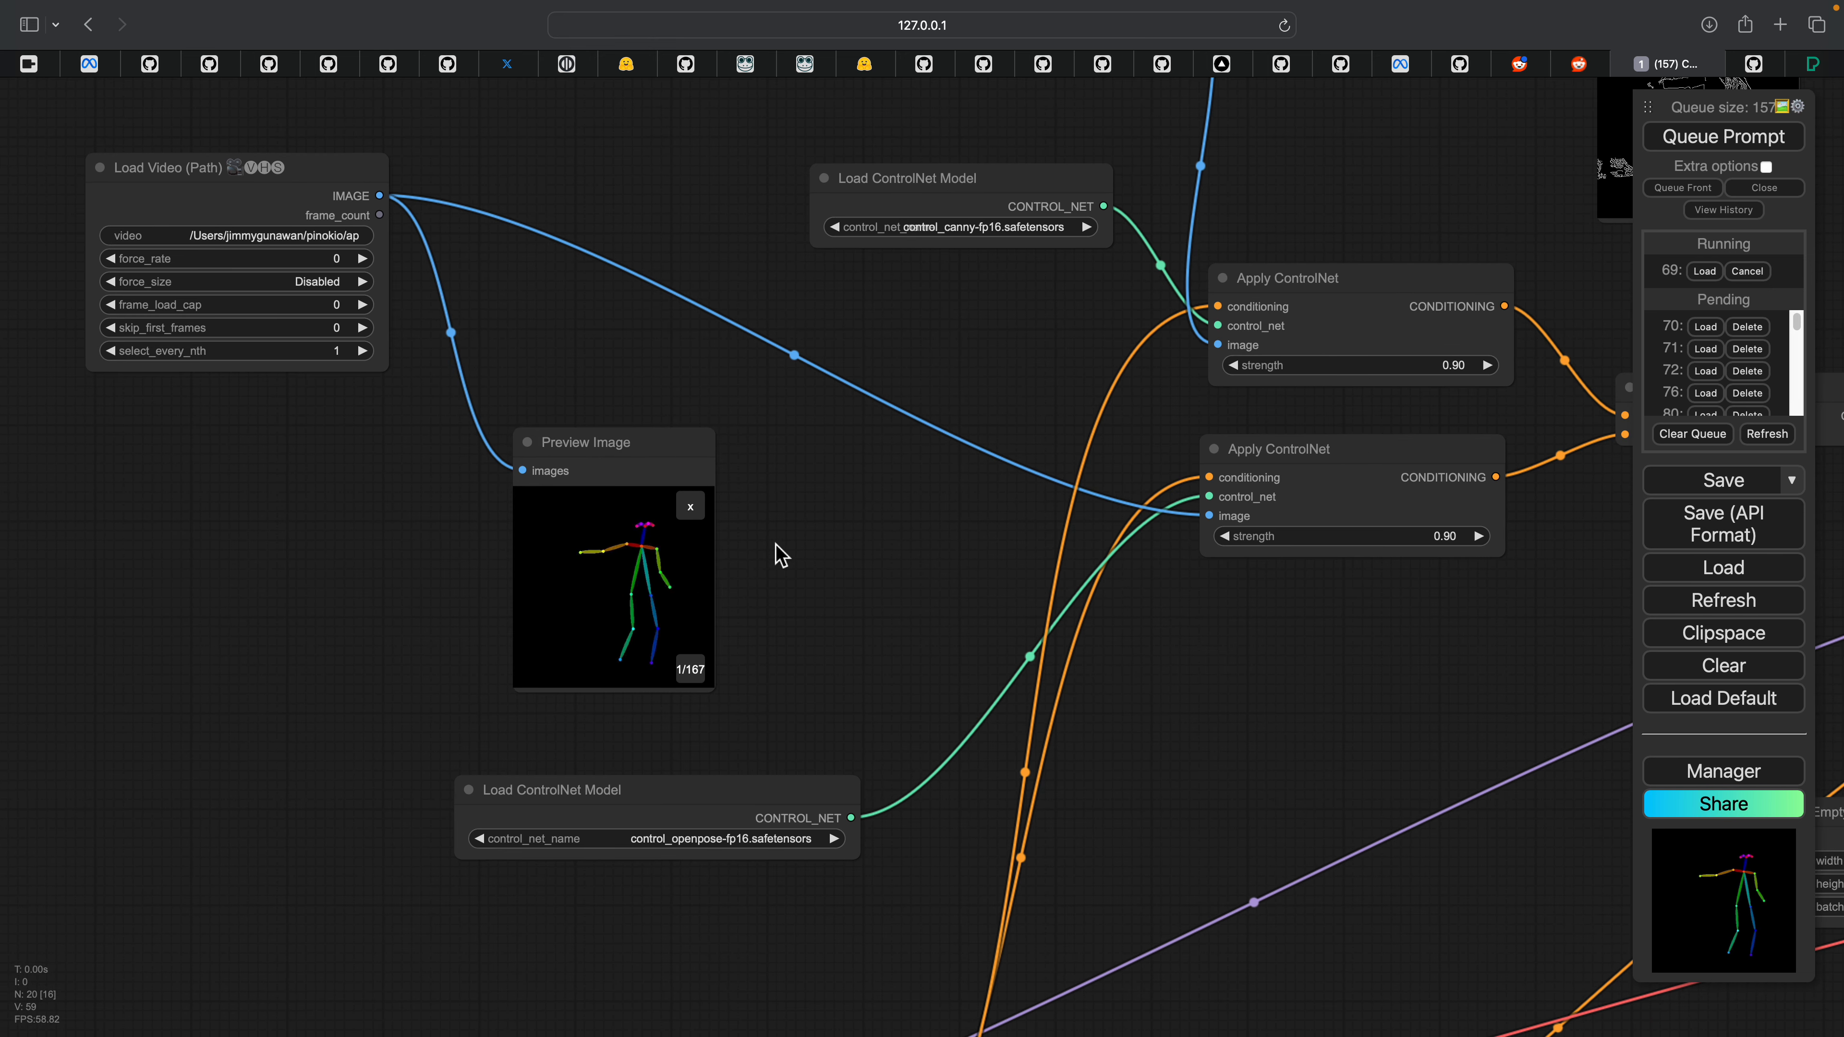
{"action": "left_click_drag", "start_coordinate": [651, 462], "coordinate": [639, 417]}
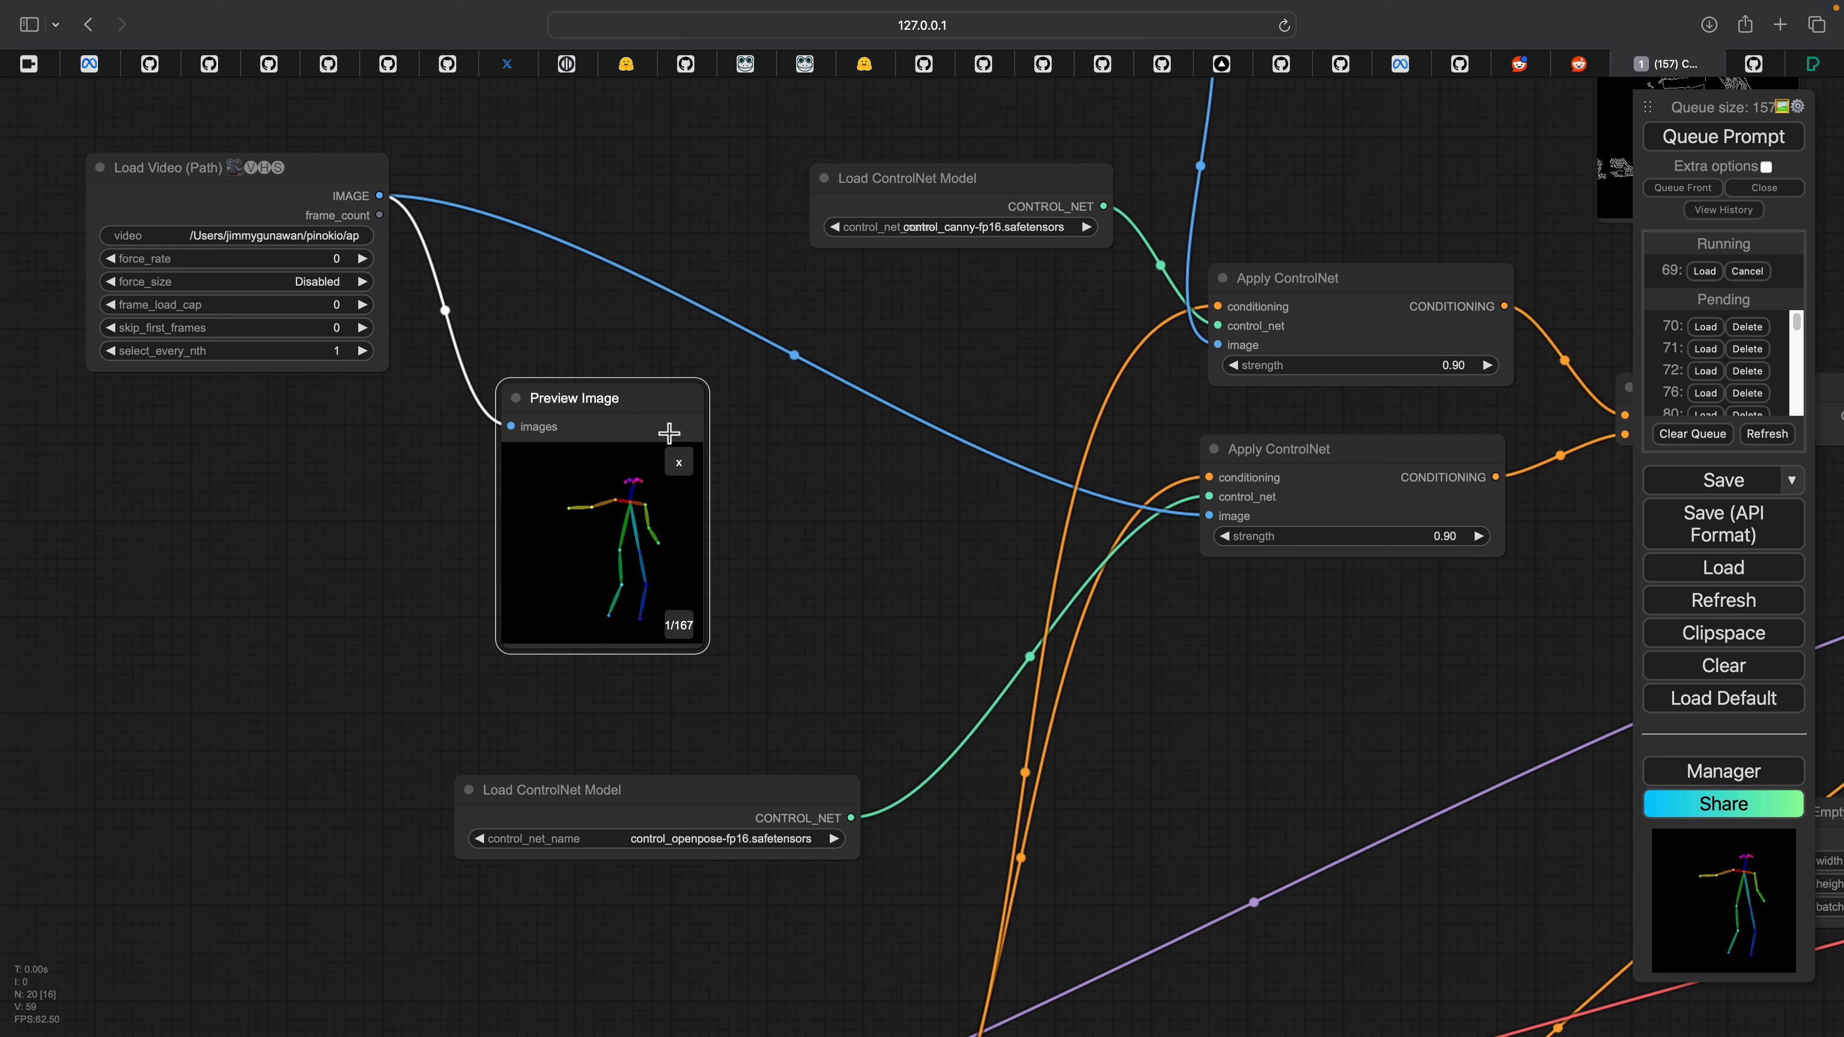
{"action": "scroll", "coordinate": [762, 450], "scroll_direction": "up", "scroll_amount": 1}
{"action": "left_click_drag", "start_coordinate": [646, 795], "coordinate": [599, 751]}
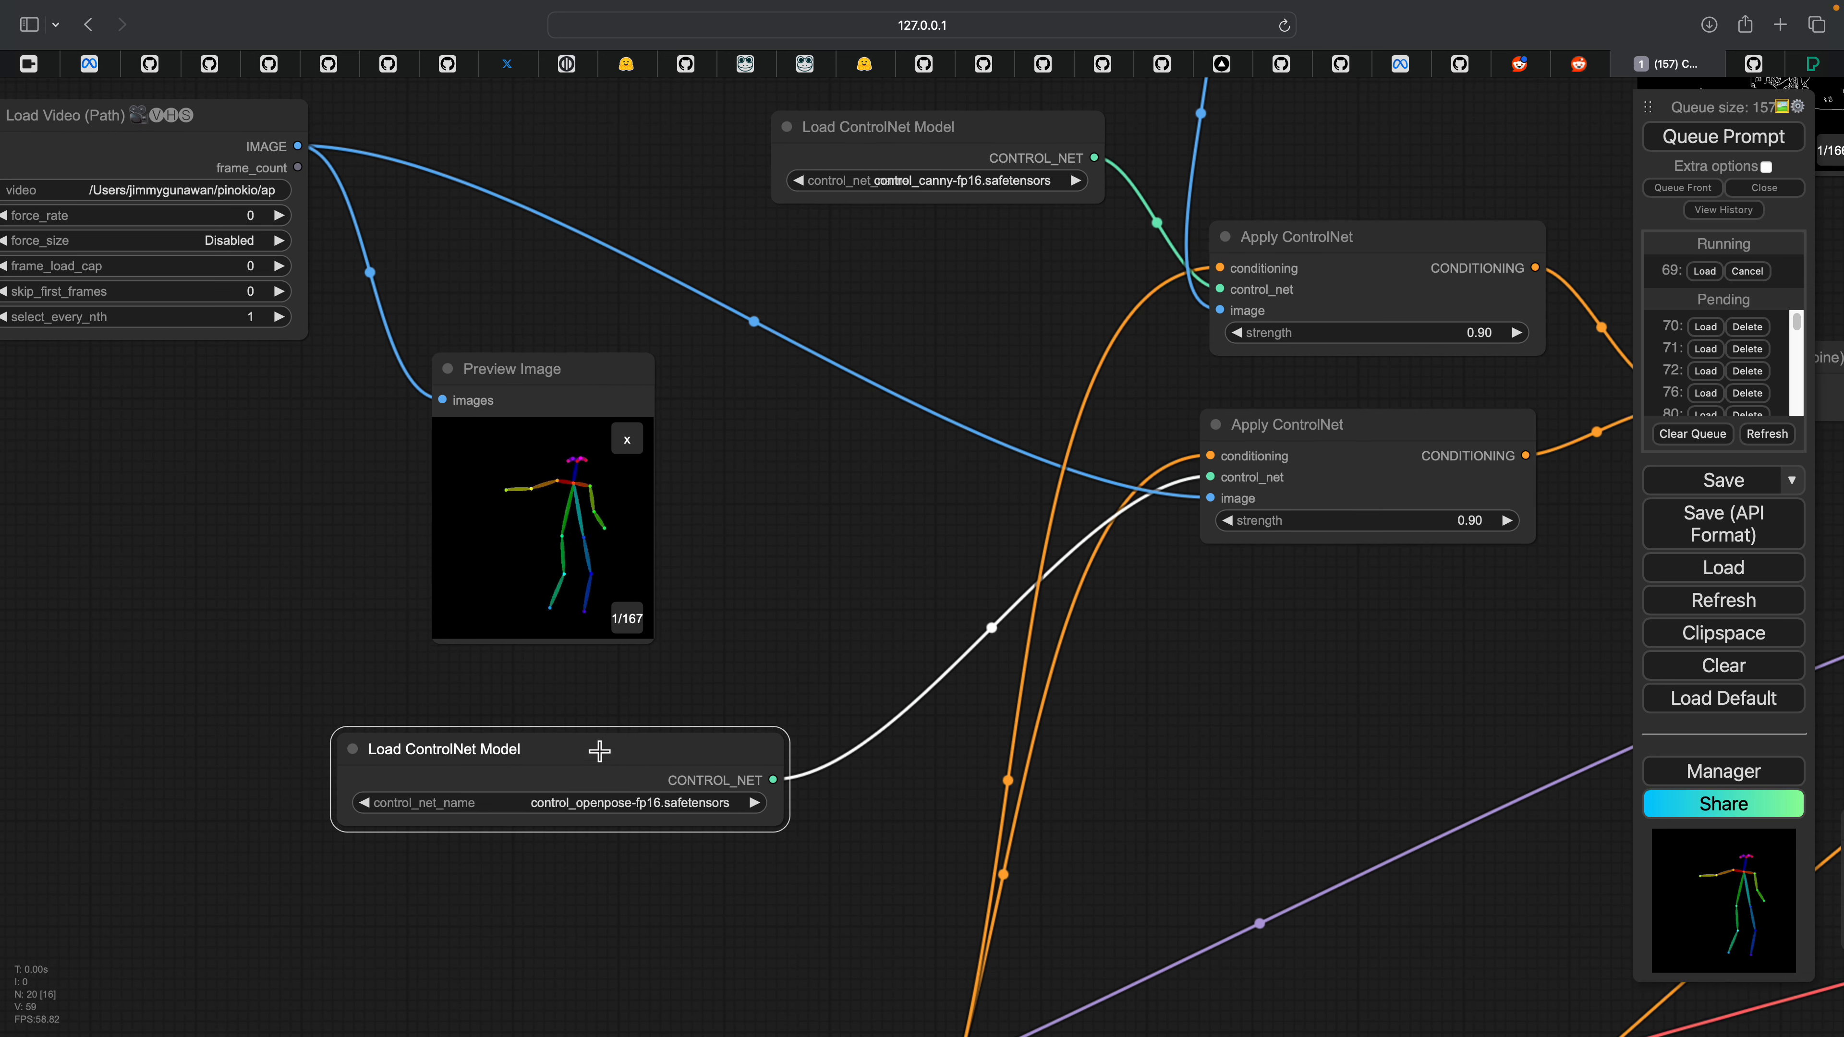
Step: Spread out the edge branch by moving its Load Video (Path), Canny and control_canny-fp16 Load ControlNet Model nodes further left in the graph
{"action": "scroll", "coordinate": [563, 792], "scroll_direction": "down", "scroll_amount": 2}
{"action": "left_click_drag", "start_coordinate": [704, 646], "coordinate": [522, 717]}
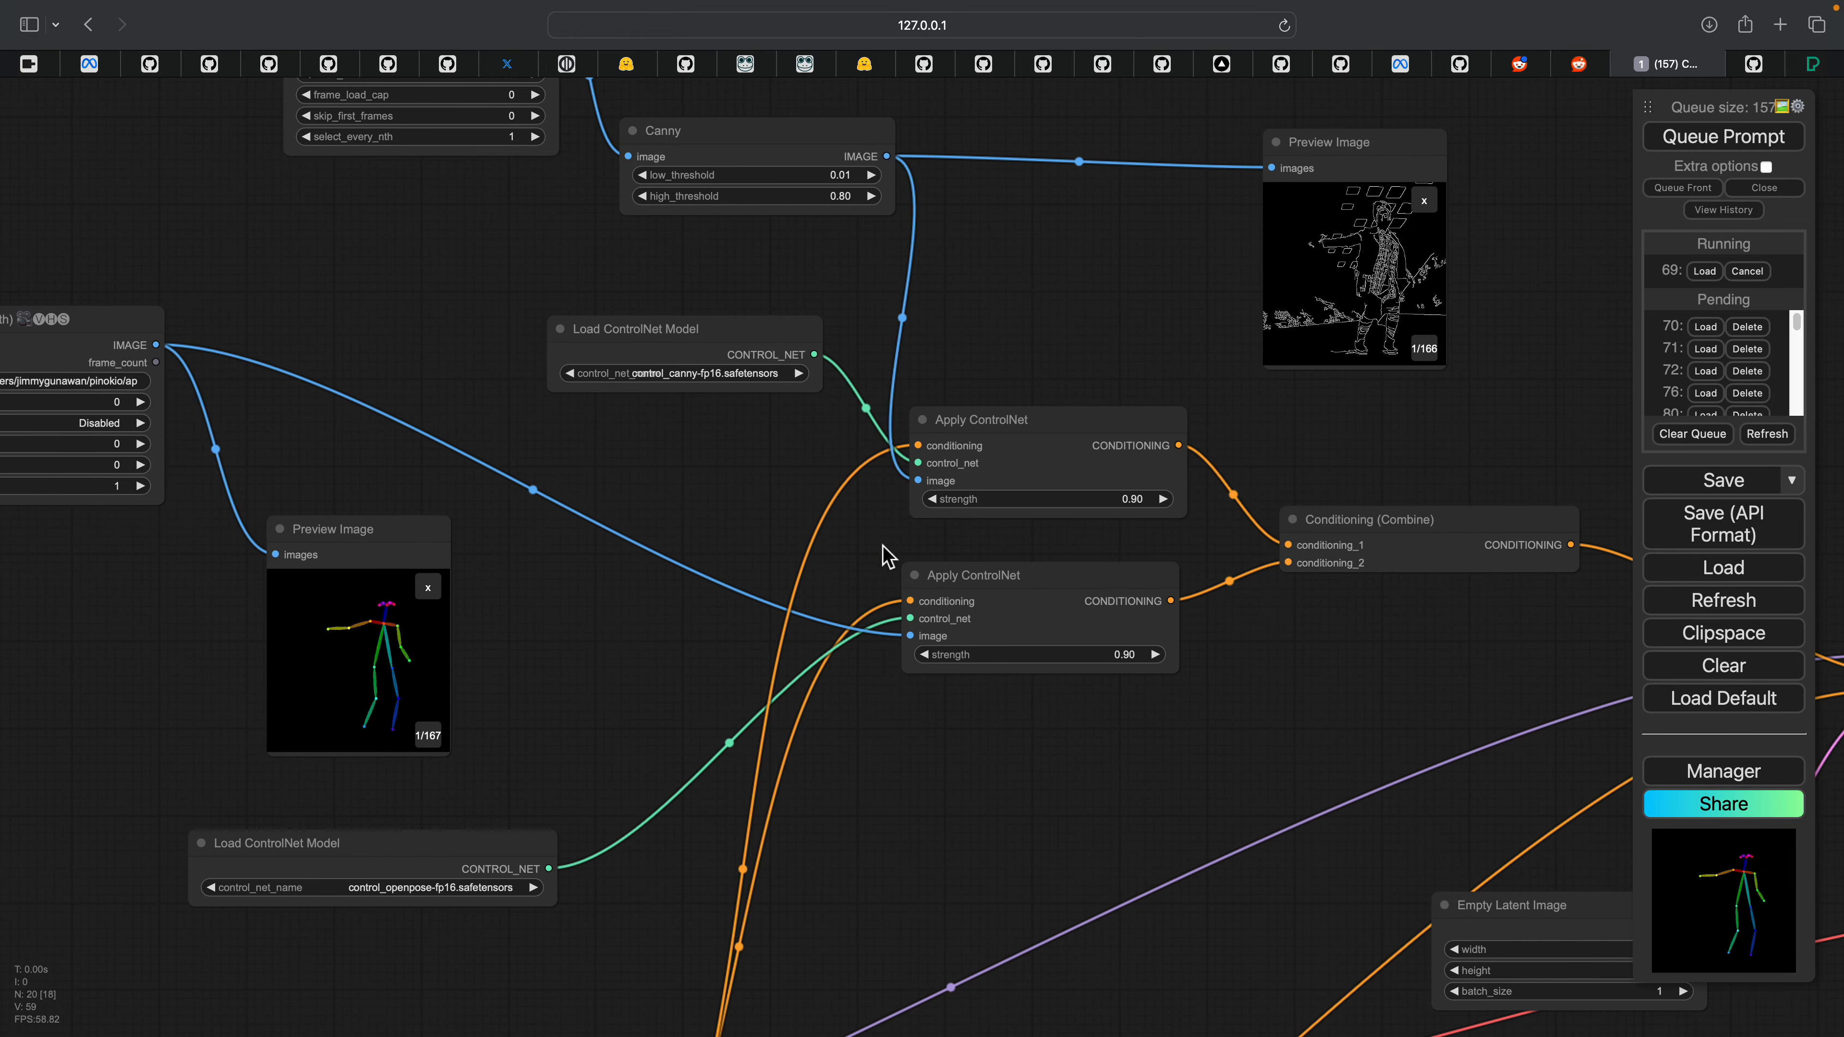
{"action": "left_click_drag", "start_coordinate": [835, 500], "coordinate": [833, 548]}
{"action": "scroll", "coordinate": [799, 485], "scroll_direction": "down", "scroll_amount": 1}
{"action": "double_click", "coordinate": [782, 472]}
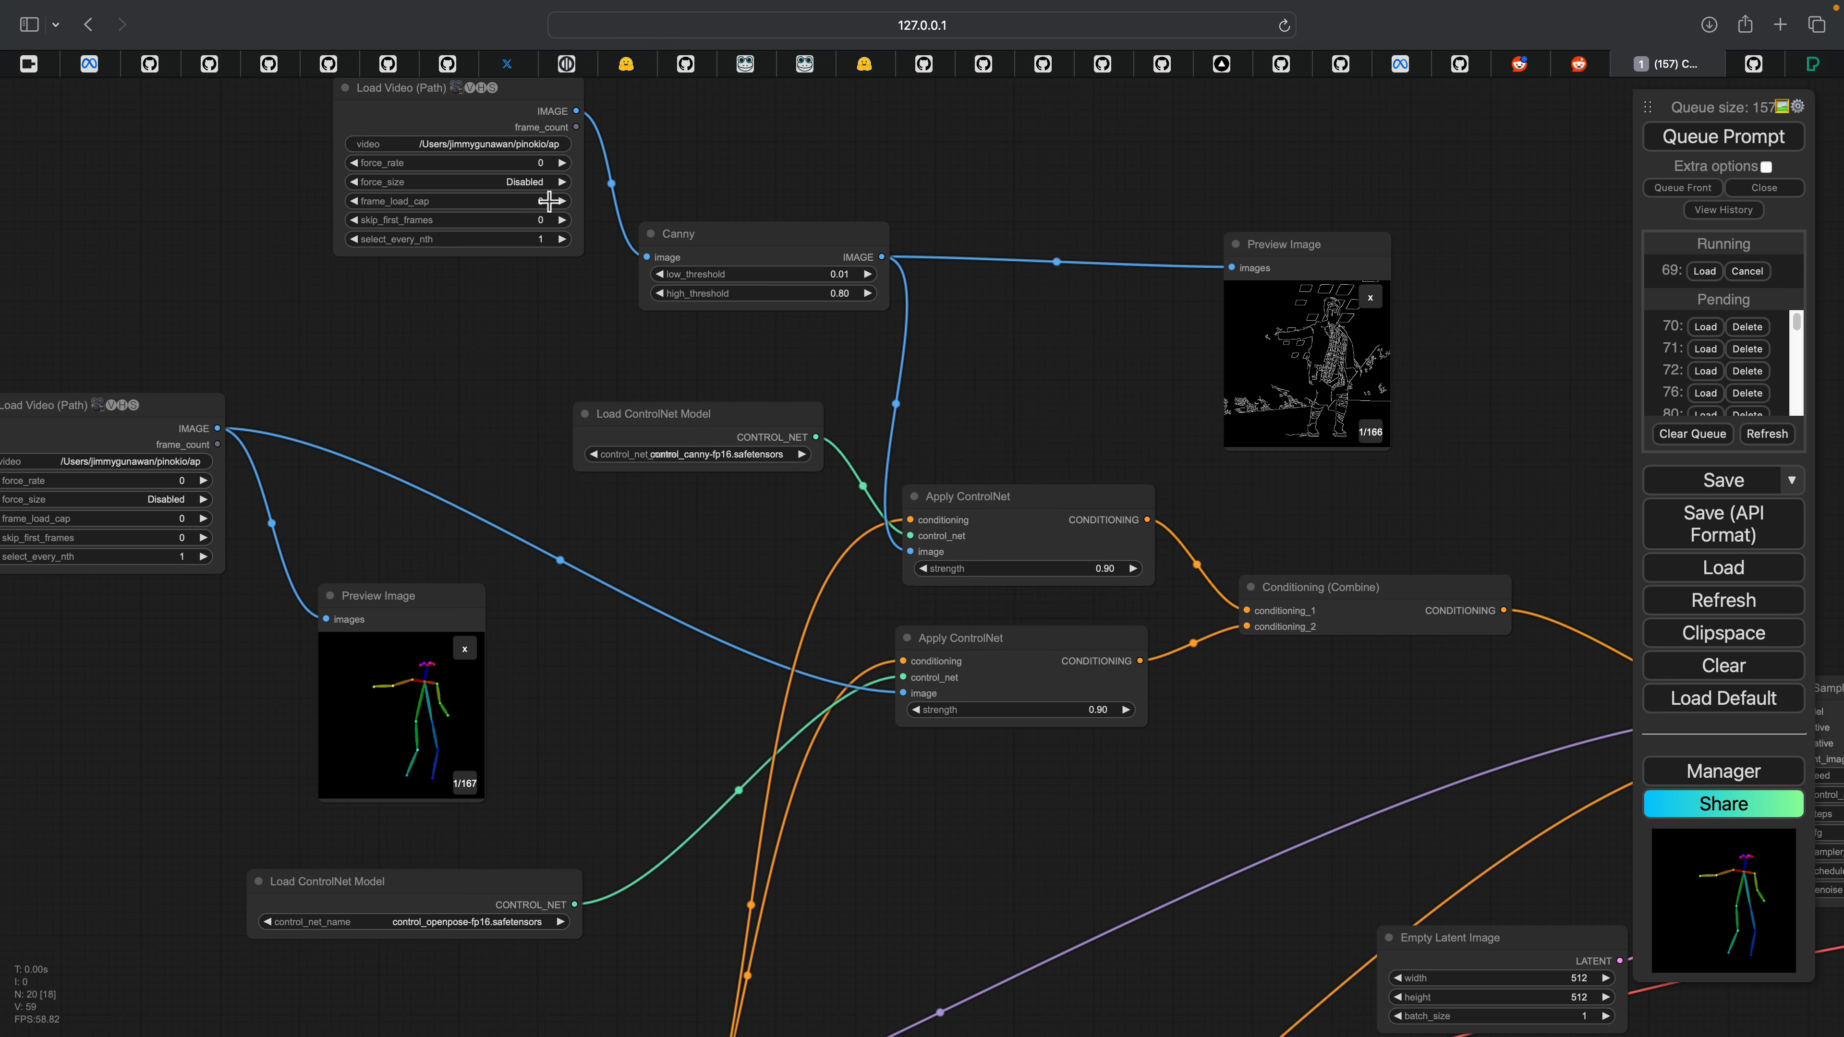
{"action": "left_click_drag", "start_coordinate": [477, 104], "coordinate": [289, 126]}
{"action": "left_click_drag", "start_coordinate": [374, 164], "coordinate": [473, 203]}
{"action": "left_click_drag", "start_coordinate": [823, 284], "coordinate": [695, 230]}
{"action": "left_click_drag", "start_coordinate": [792, 450], "coordinate": [723, 397]}
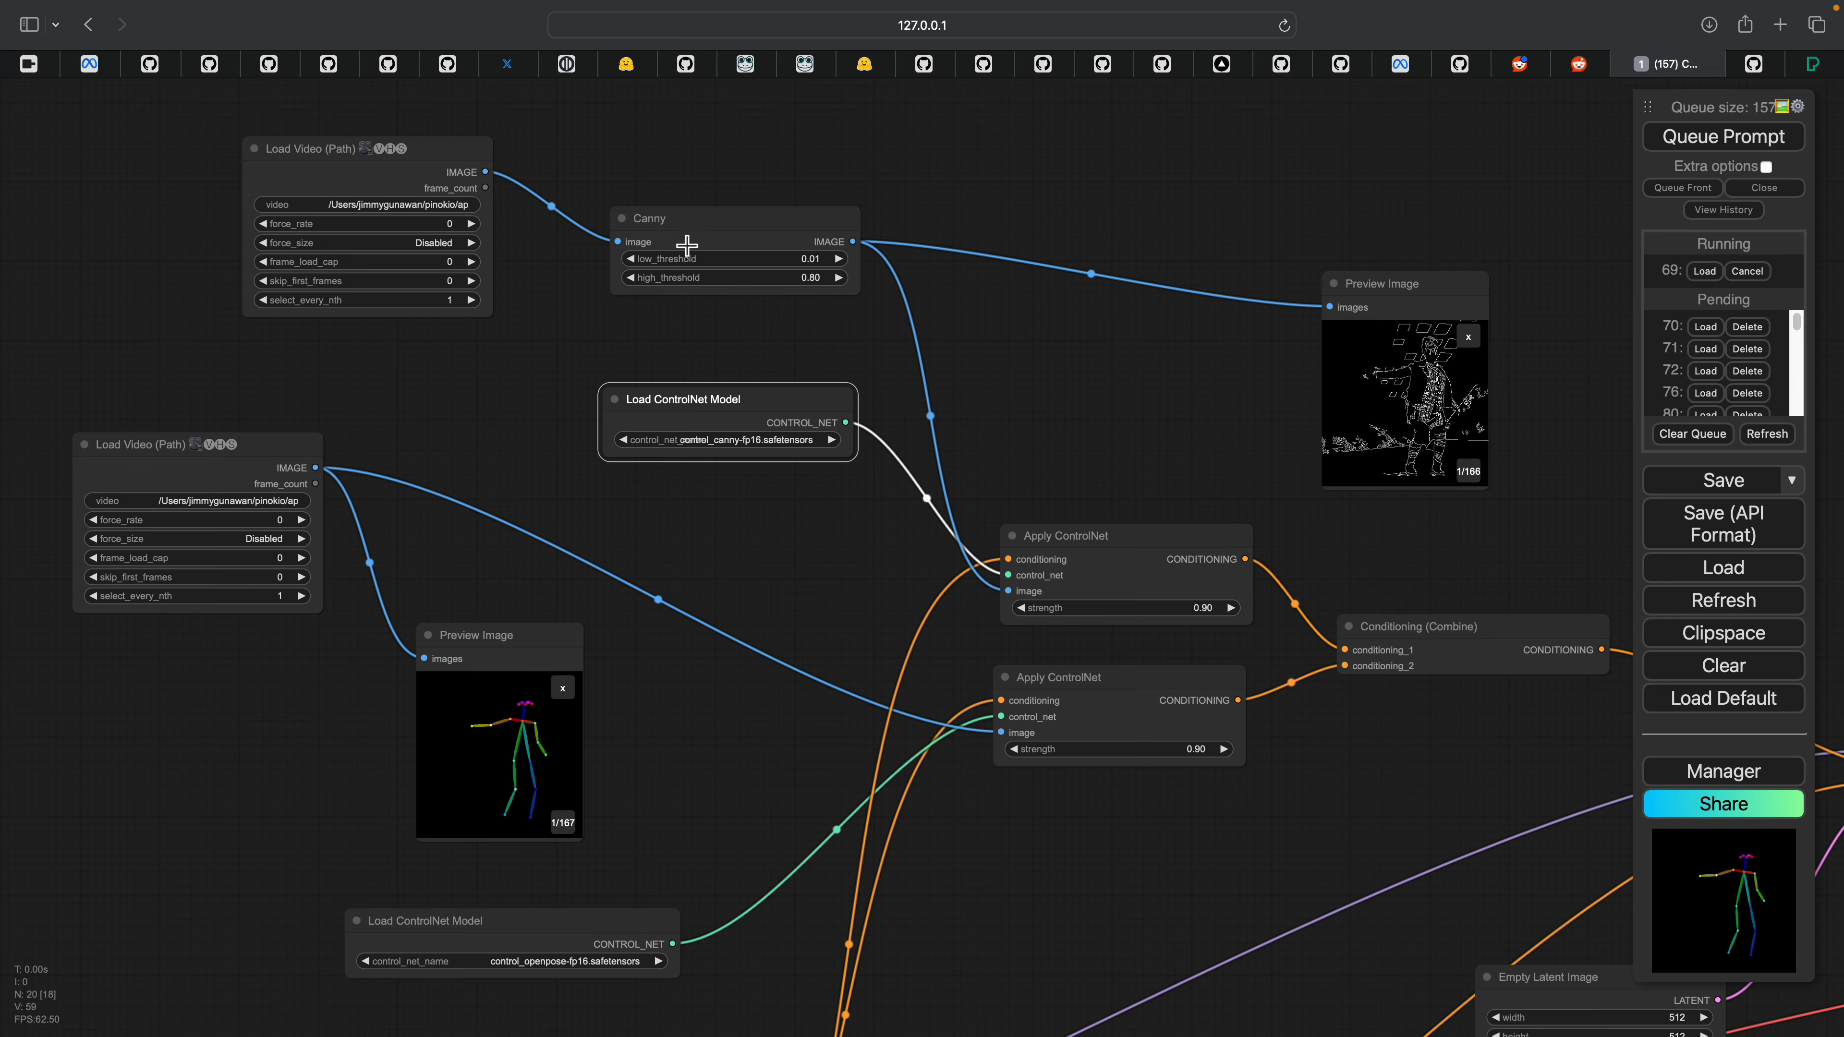
Step: Move the Preview Image node of the edge branch closer to the Canny node, roughly level with it
{"action": "scroll", "coordinate": [687, 246], "scroll_direction": "up", "scroll_amount": 1}
{"action": "left_click_drag", "start_coordinate": [675, 219], "coordinate": [547, 187]}
{"action": "left_click_drag", "start_coordinate": [1002, 248], "coordinate": [741, 229]}
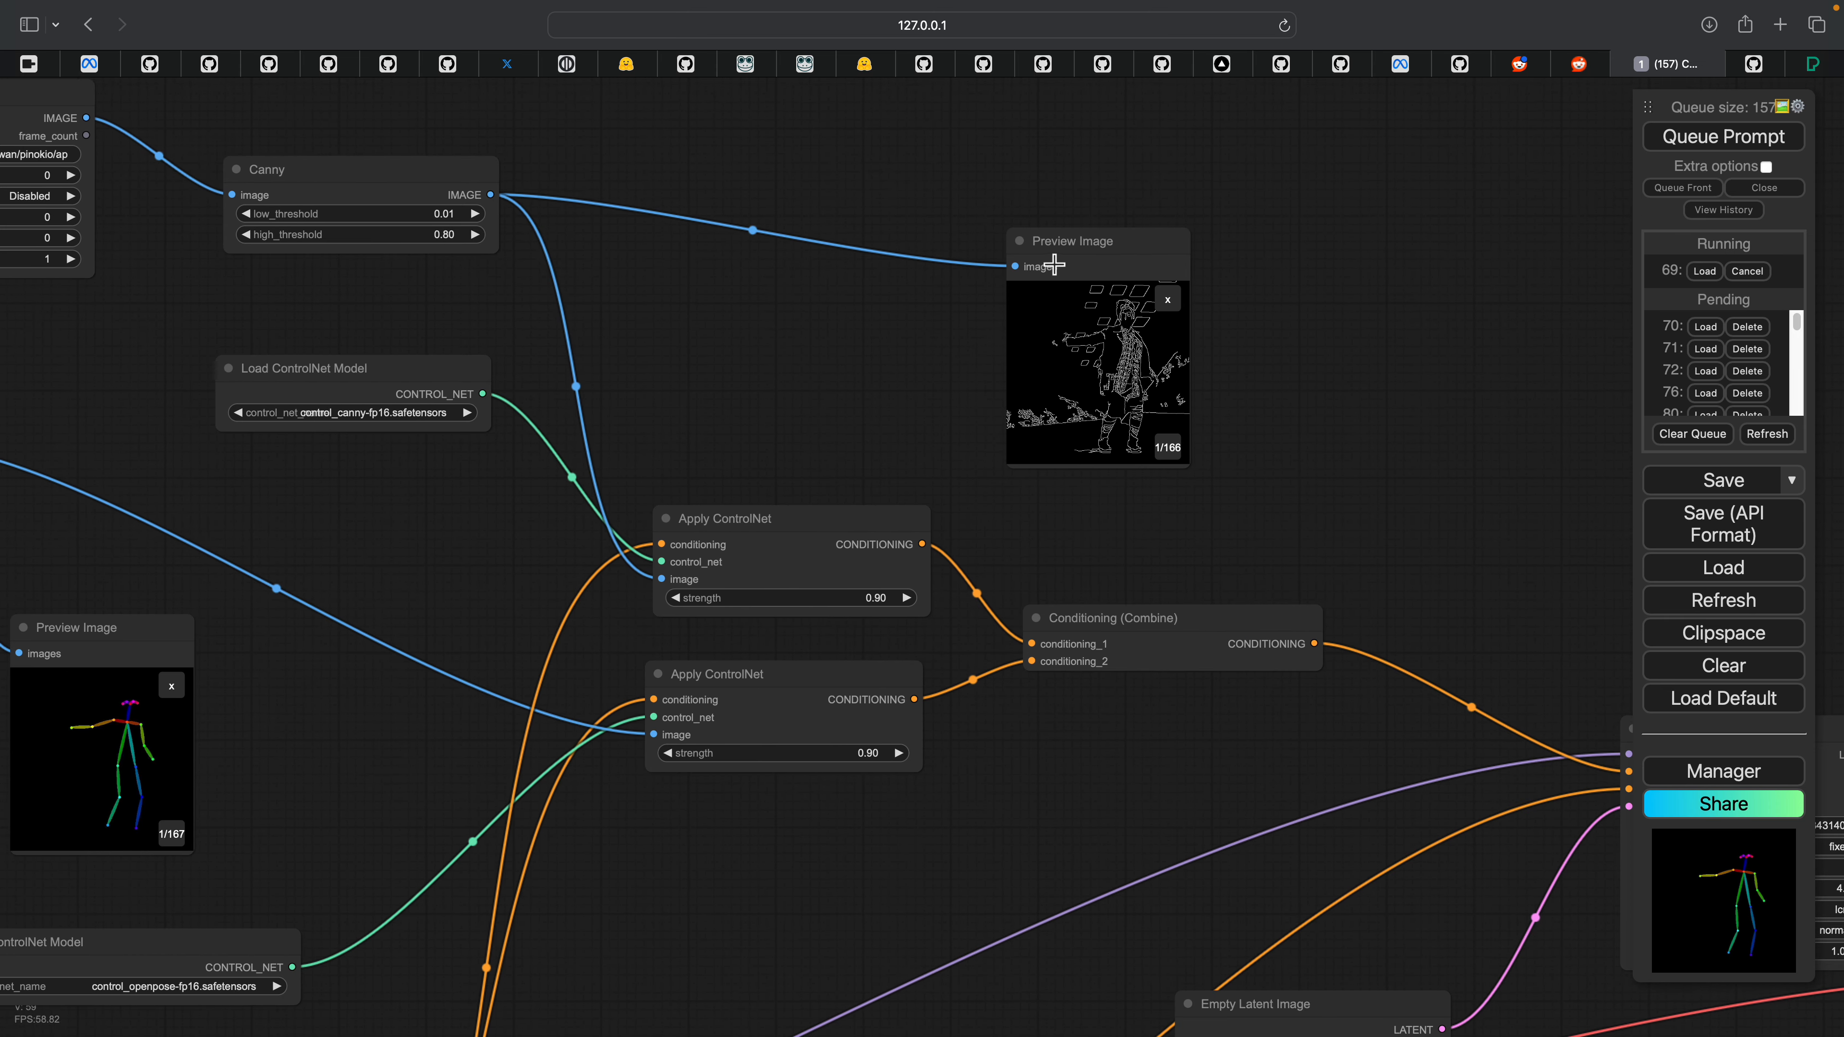
{"action": "left_click_drag", "start_coordinate": [1068, 242], "coordinate": [770, 157]}
Step: Examine the Canny thresholds and the edge detail of the dancer in the connected Preview Image node
{"action": "scroll", "coordinate": [502, 237], "scroll_direction": "up", "scroll_amount": 3}
{"action": "left_click_drag", "start_coordinate": [514, 147], "coordinate": [945, 281]}
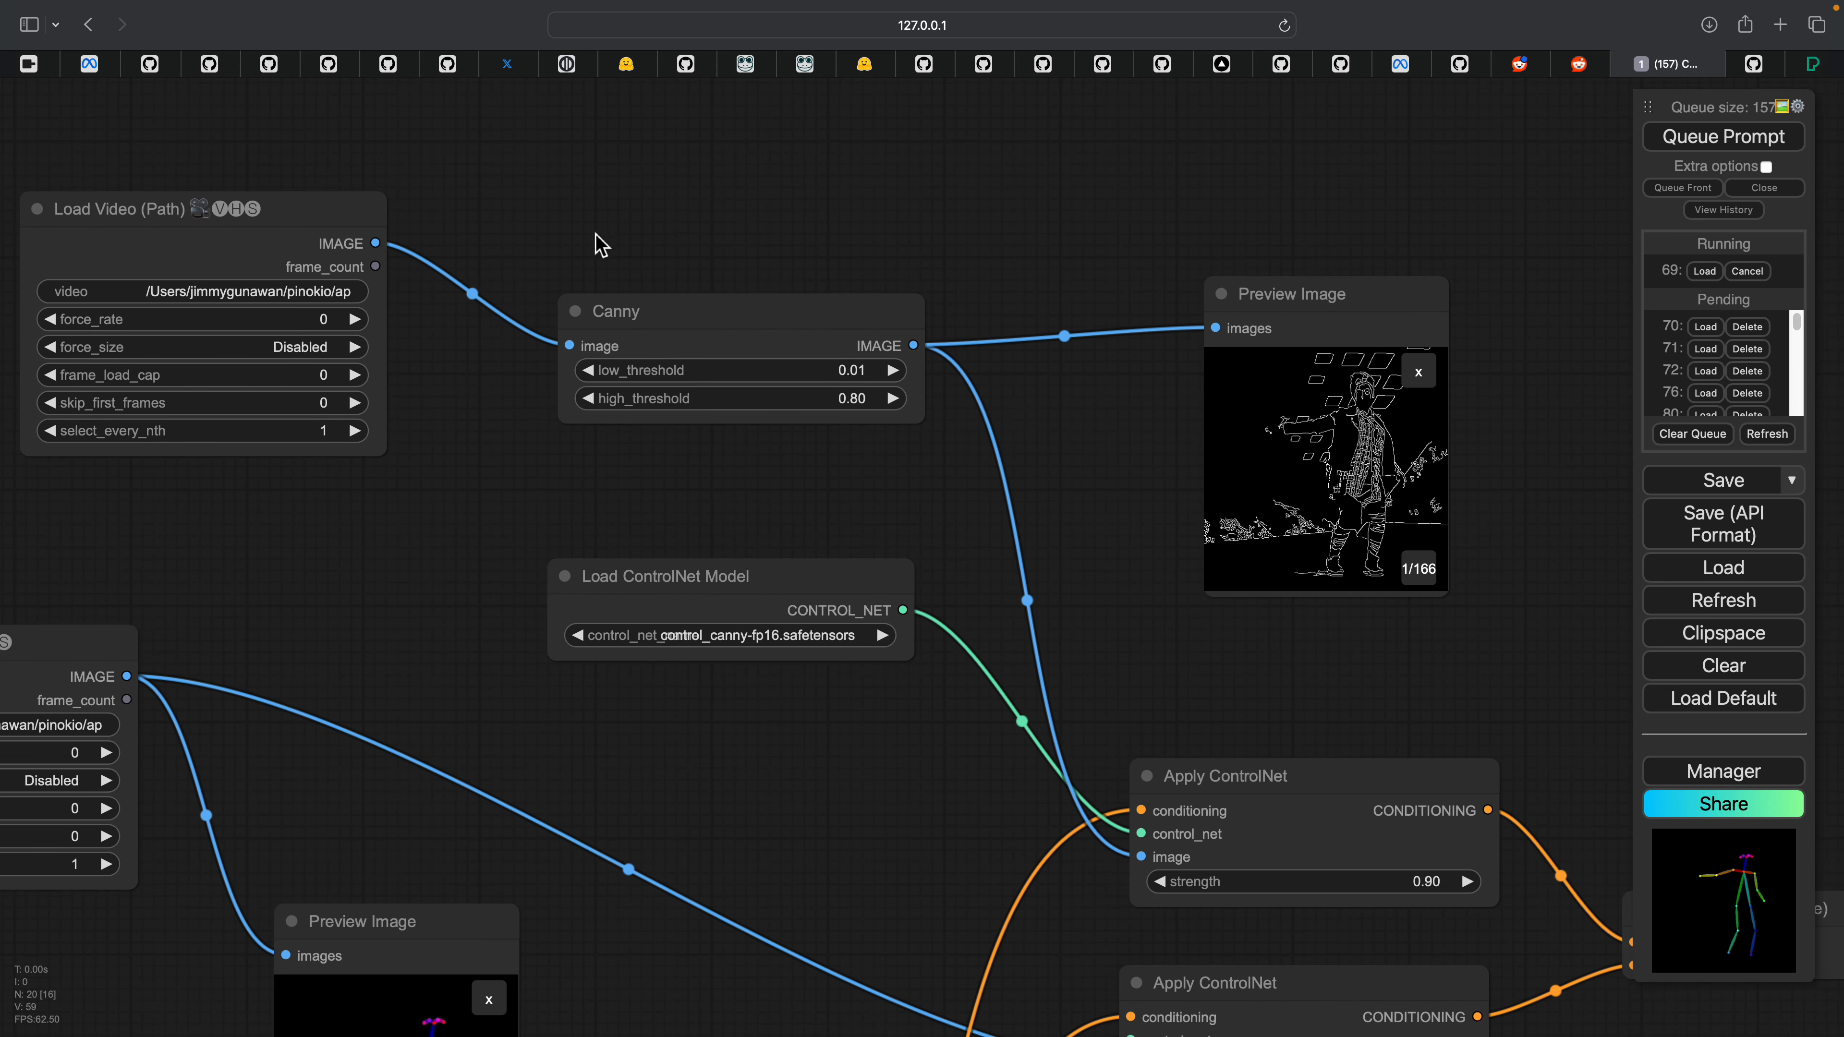
{"action": "scroll", "coordinate": [682, 244], "scroll_direction": "down", "scroll_amount": 1}
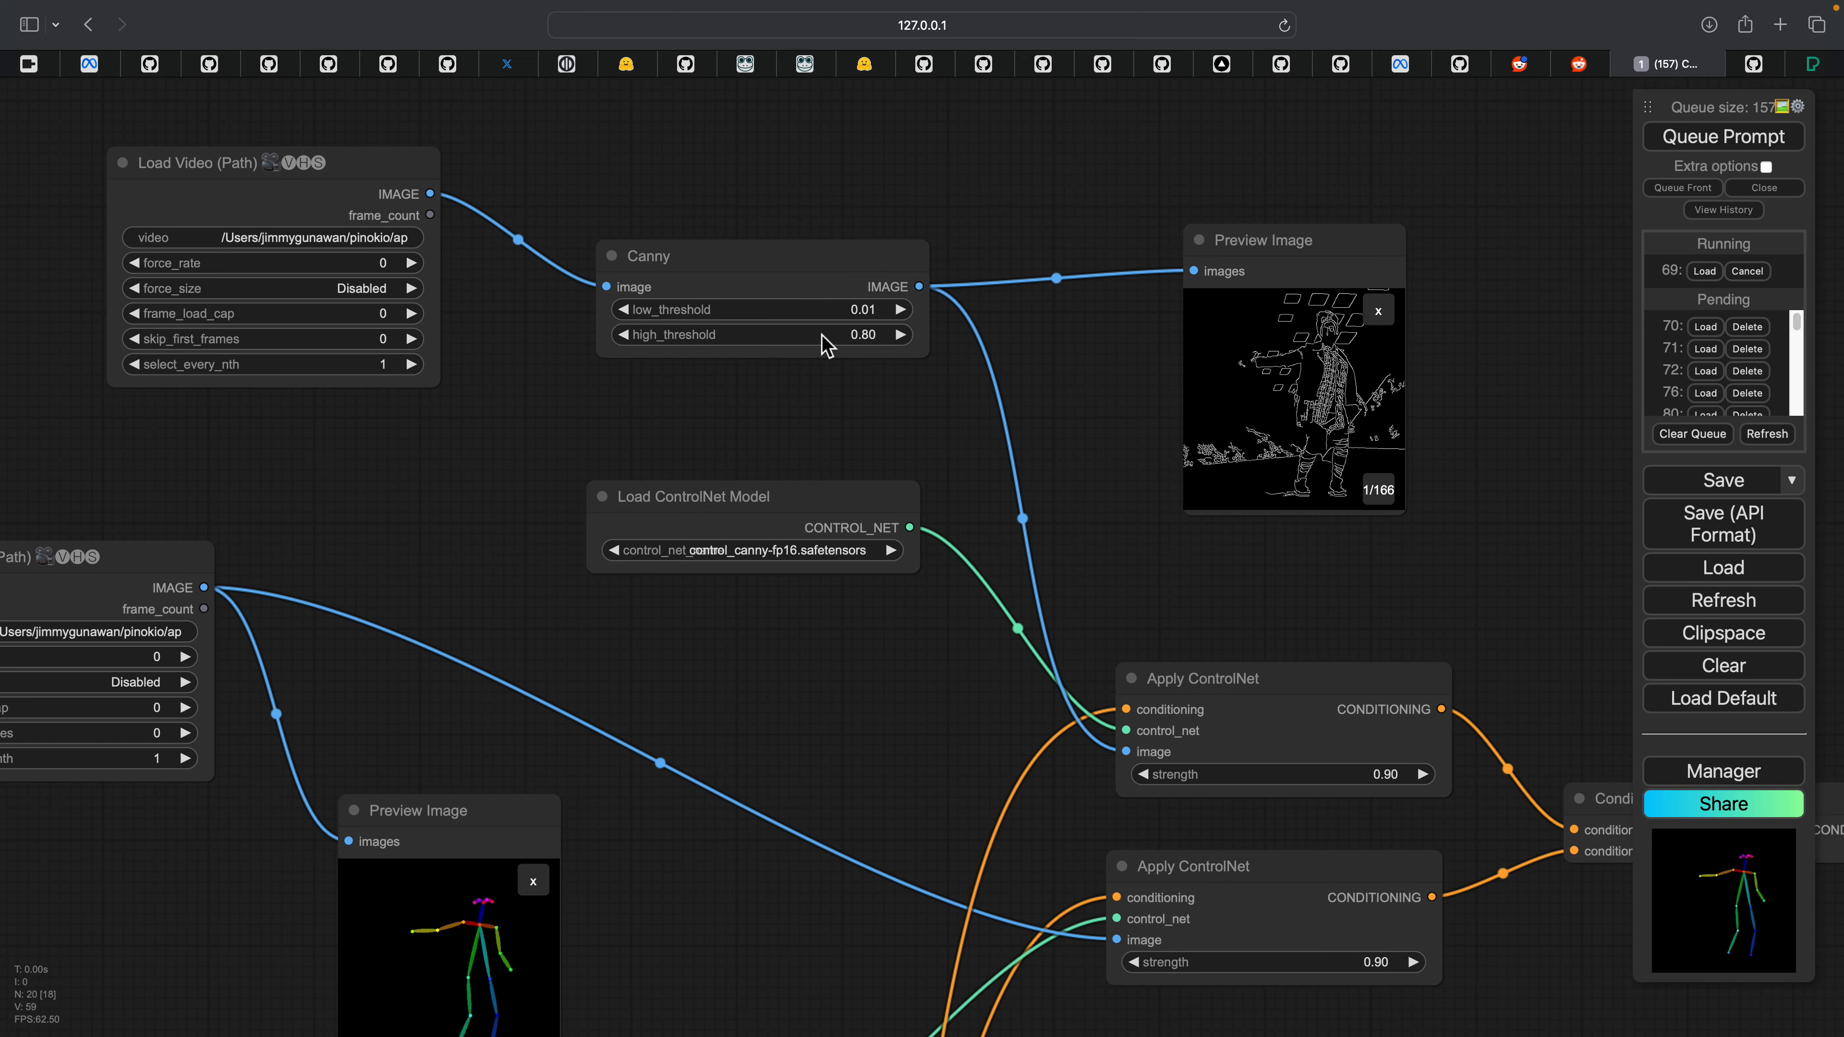
{"action": "left_click_drag", "start_coordinate": [1147, 370], "coordinate": [708, 370]}
{"action": "scroll", "coordinate": [875, 327], "scroll_direction": "up", "scroll_amount": 3}
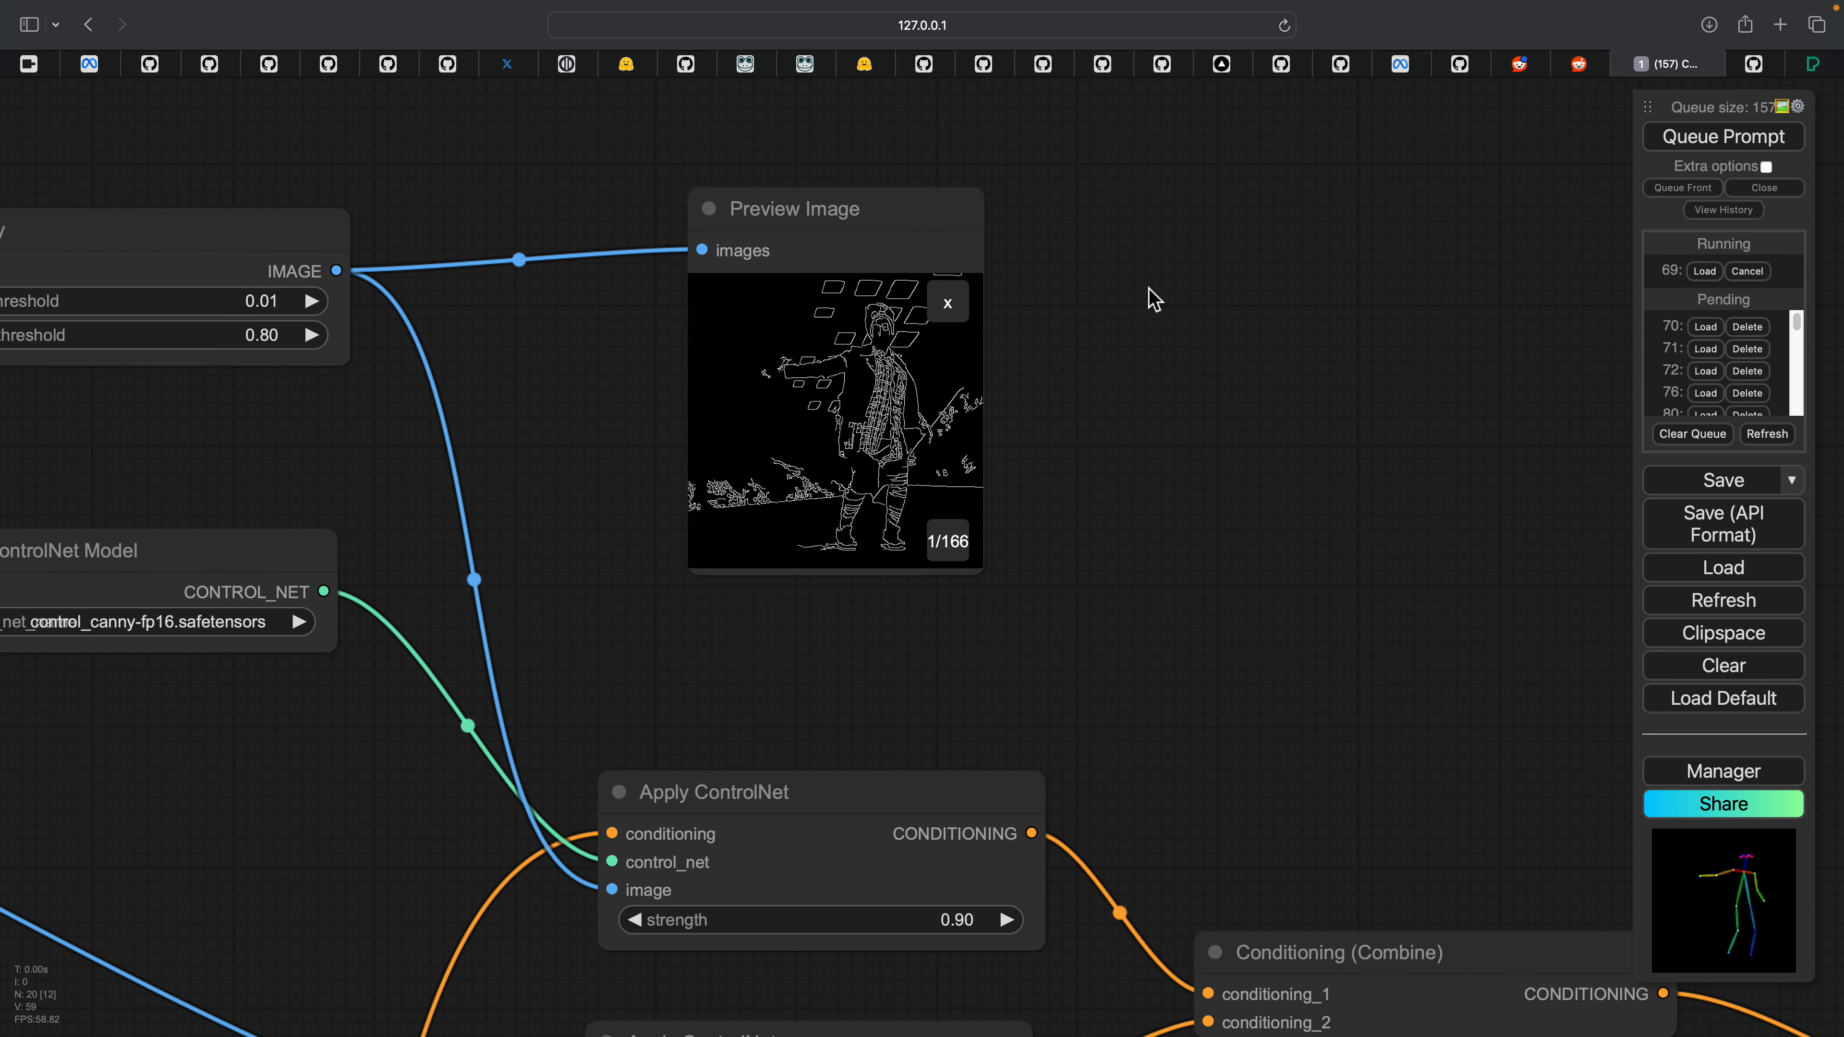
{"action": "scroll", "coordinate": [999, 298], "scroll_direction": "up", "scroll_amount": 2}
{"action": "scroll", "coordinate": [889, 407], "scroll_direction": "up", "scroll_amount": 3}
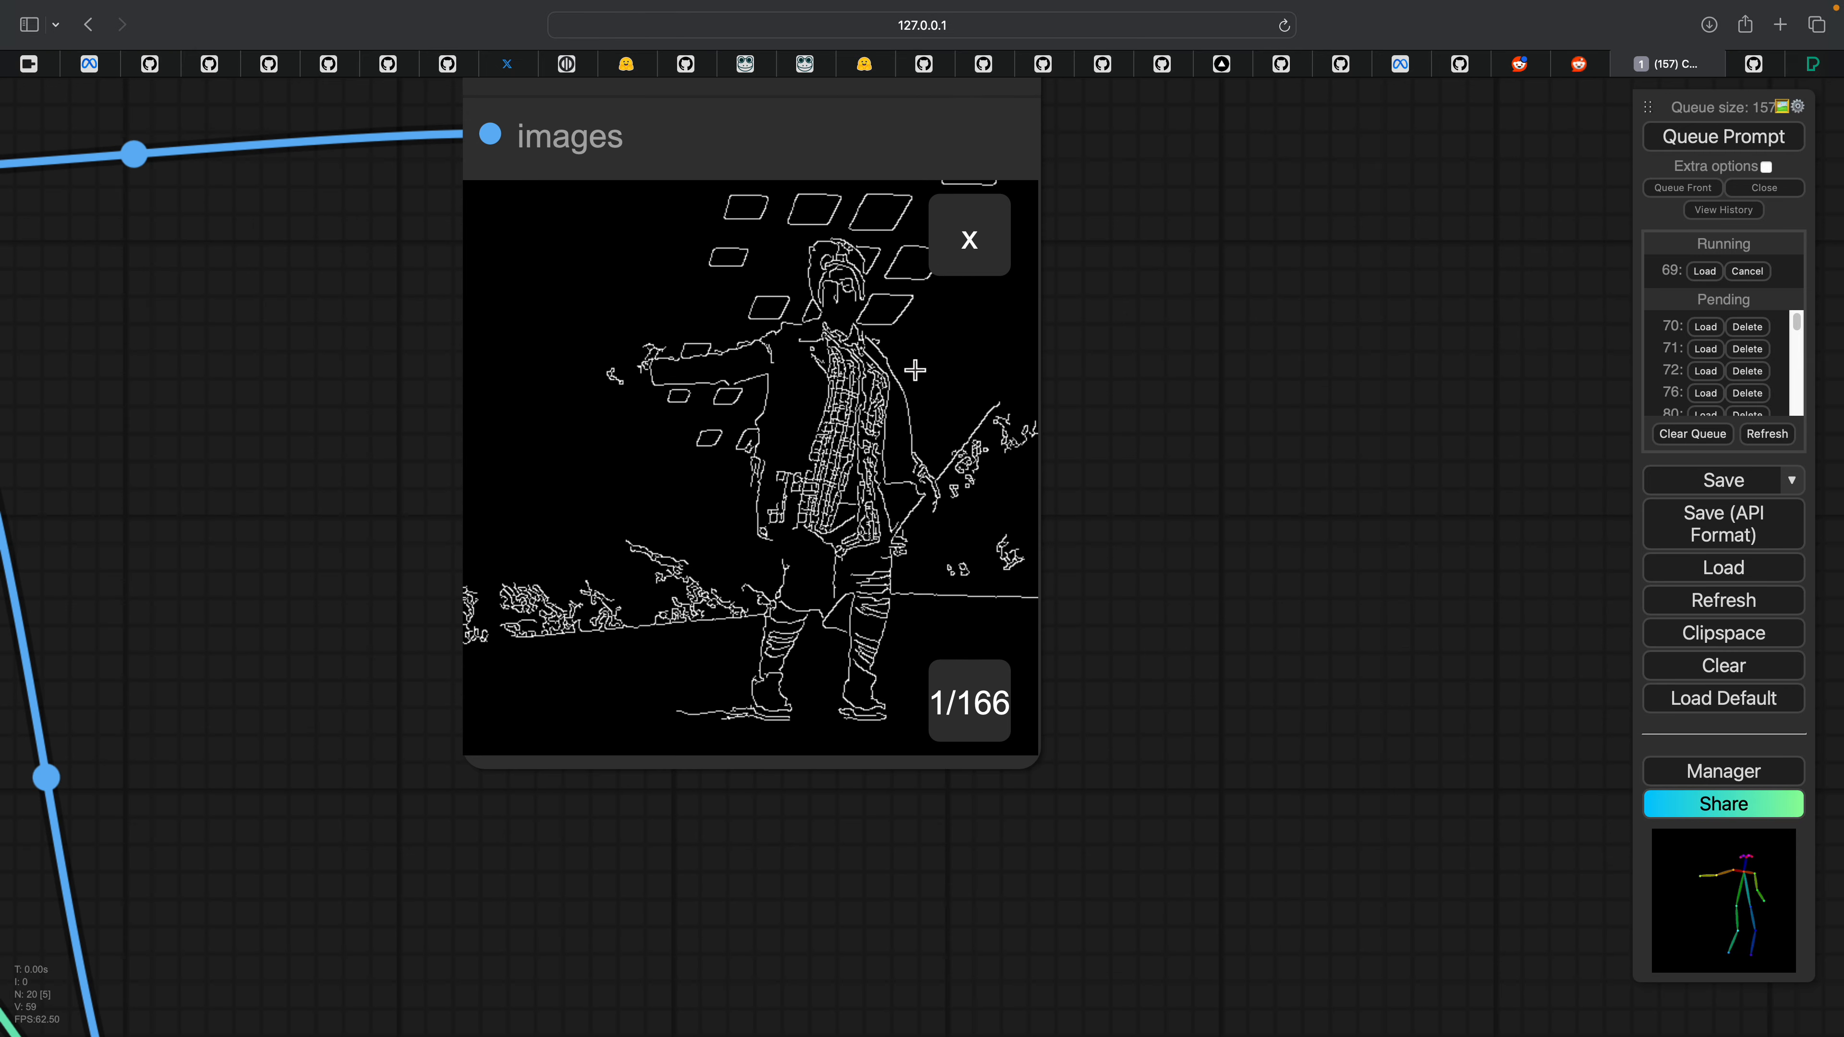
{"action": "scroll", "coordinate": [968, 353], "scroll_direction": "down", "scroll_amount": 2}
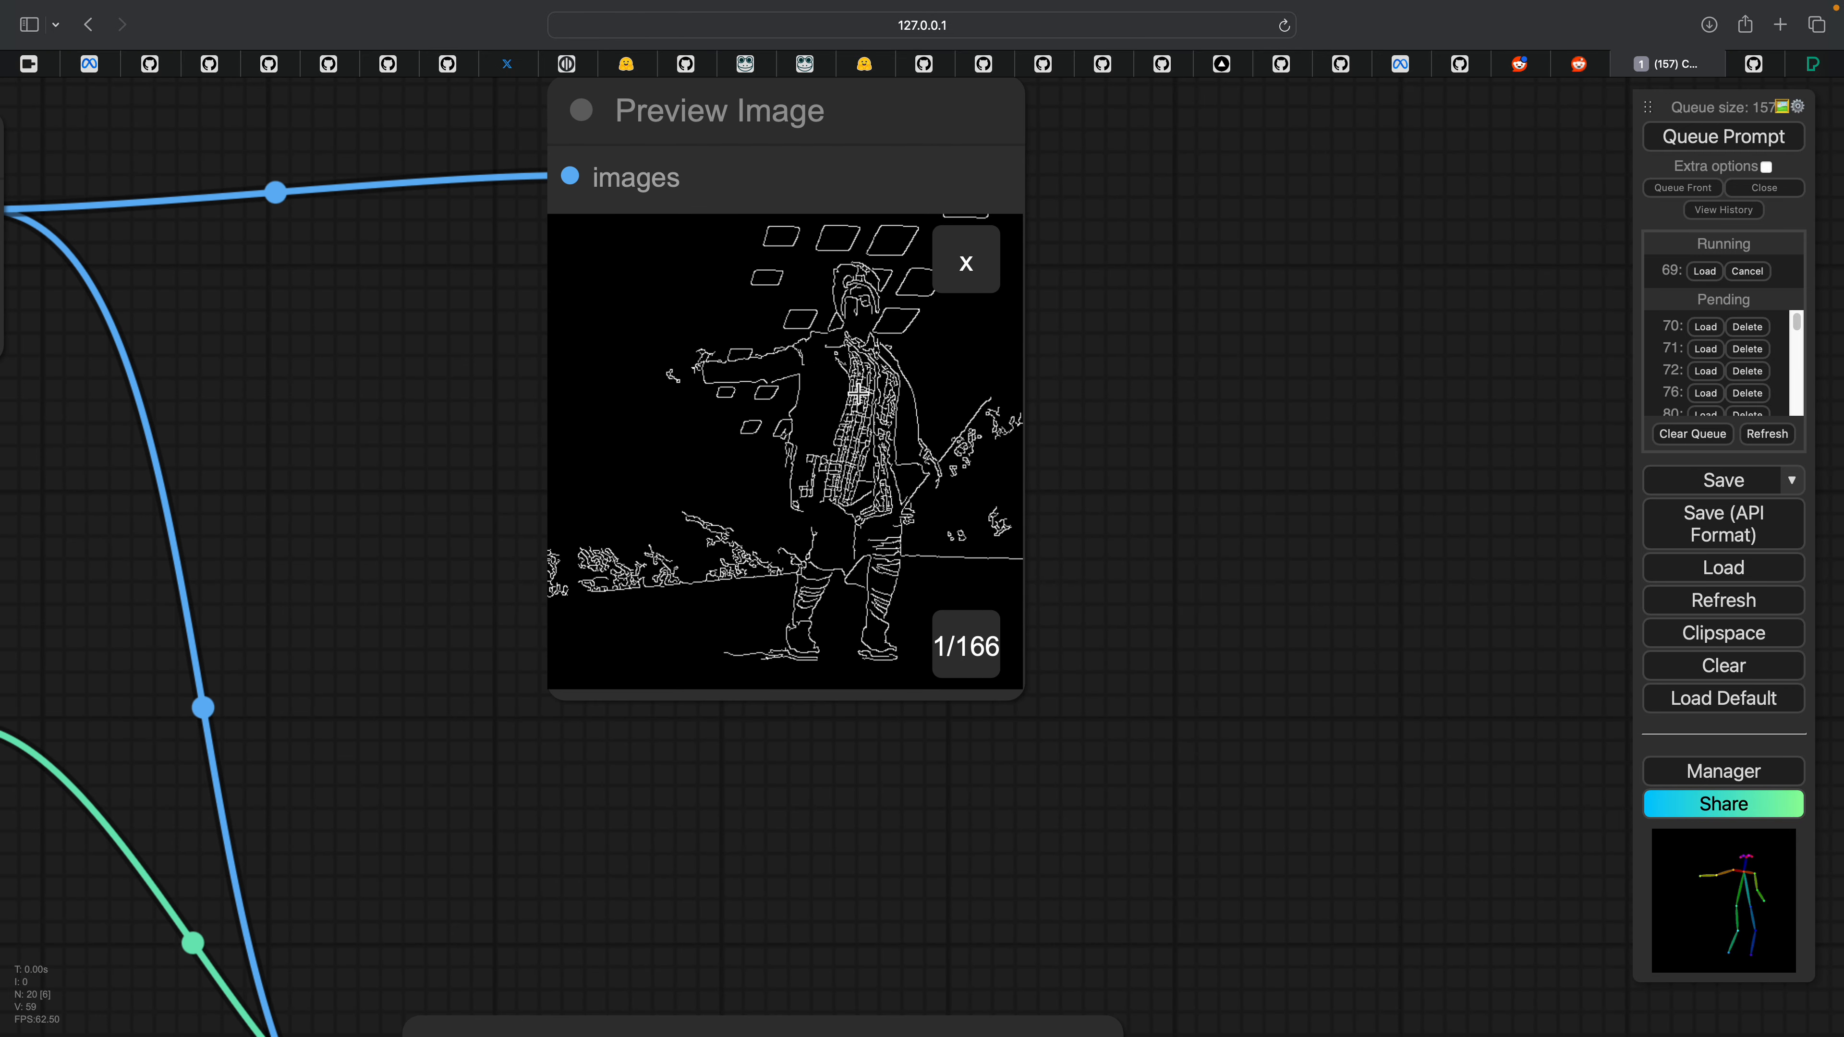
{"action": "scroll", "coordinate": [868, 421], "scroll_direction": "down", "scroll_amount": 2}
{"action": "scroll", "coordinate": [896, 444], "scroll_direction": "down", "scroll_amount": 3}
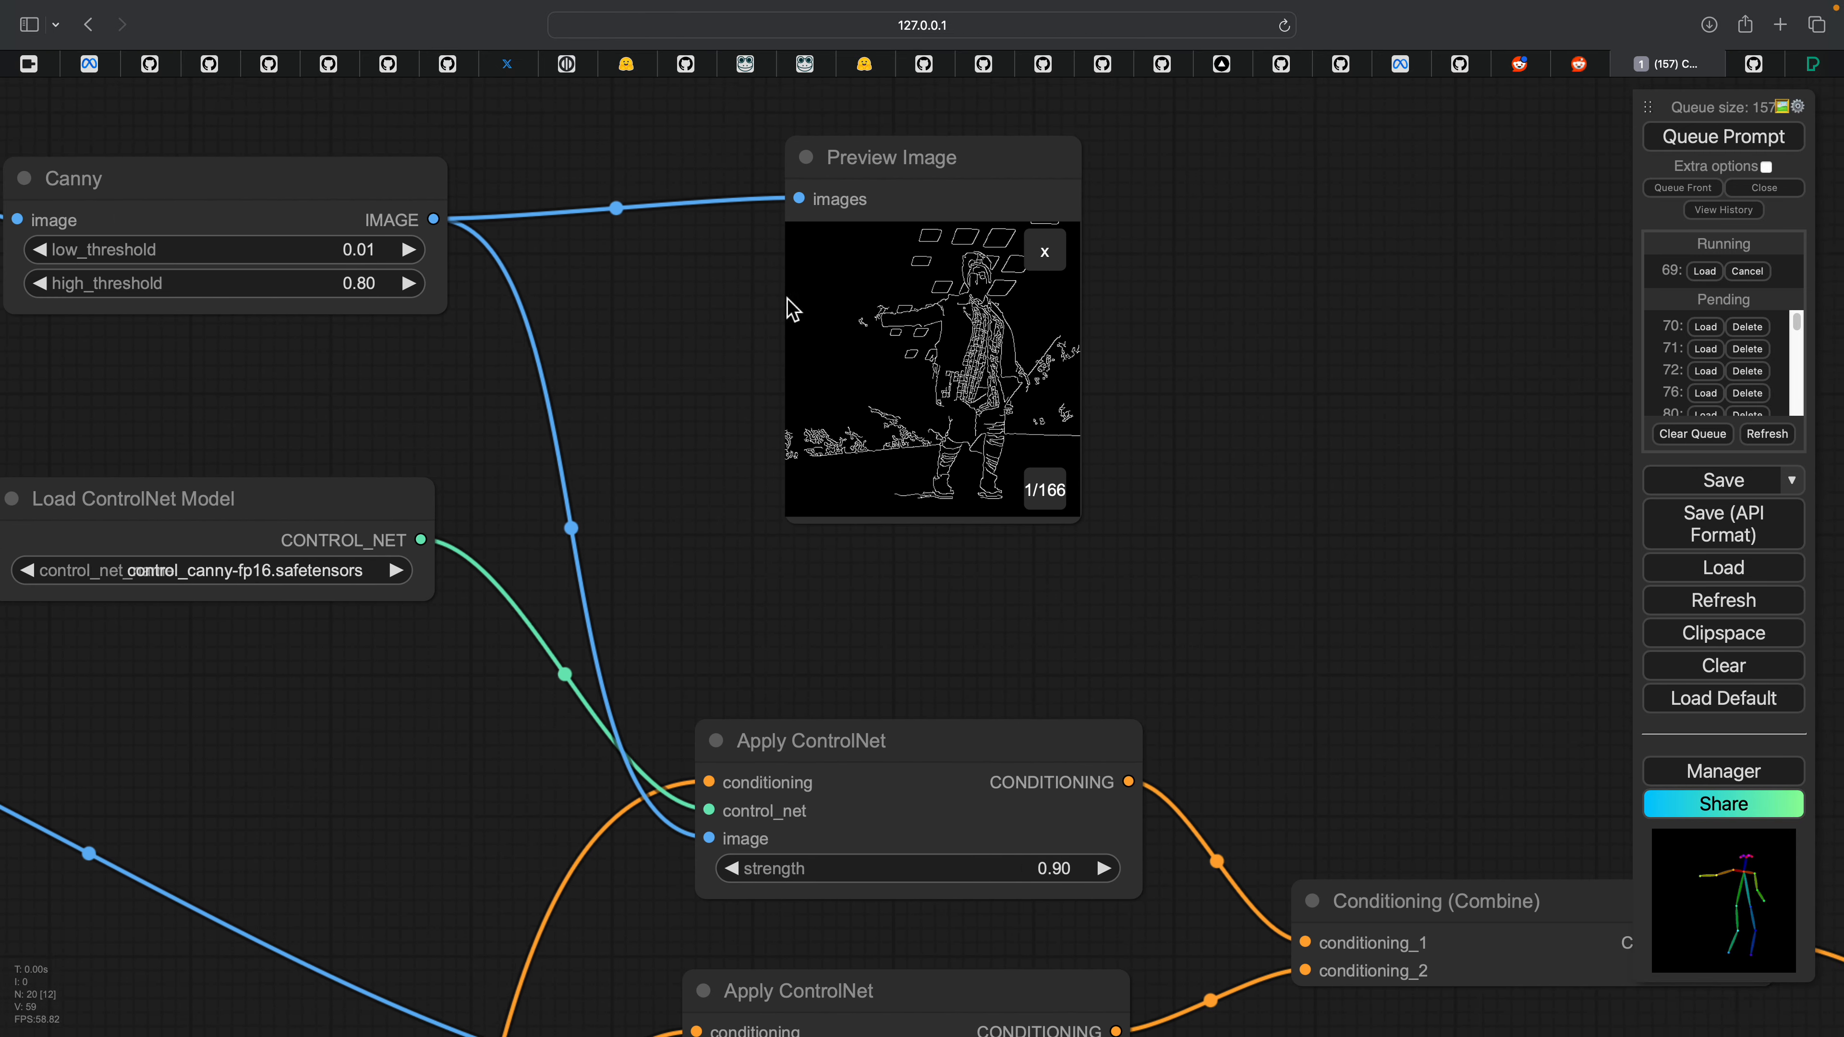
Step: Shift the two Apply ControlNet nodes slightly up in the graph, leaving a wider gap between them
{"action": "scroll", "coordinate": [609, 502], "scroll_direction": "up", "scroll_amount": 2}
{"action": "scroll", "coordinate": [597, 419], "scroll_direction": "down", "scroll_amount": 1}
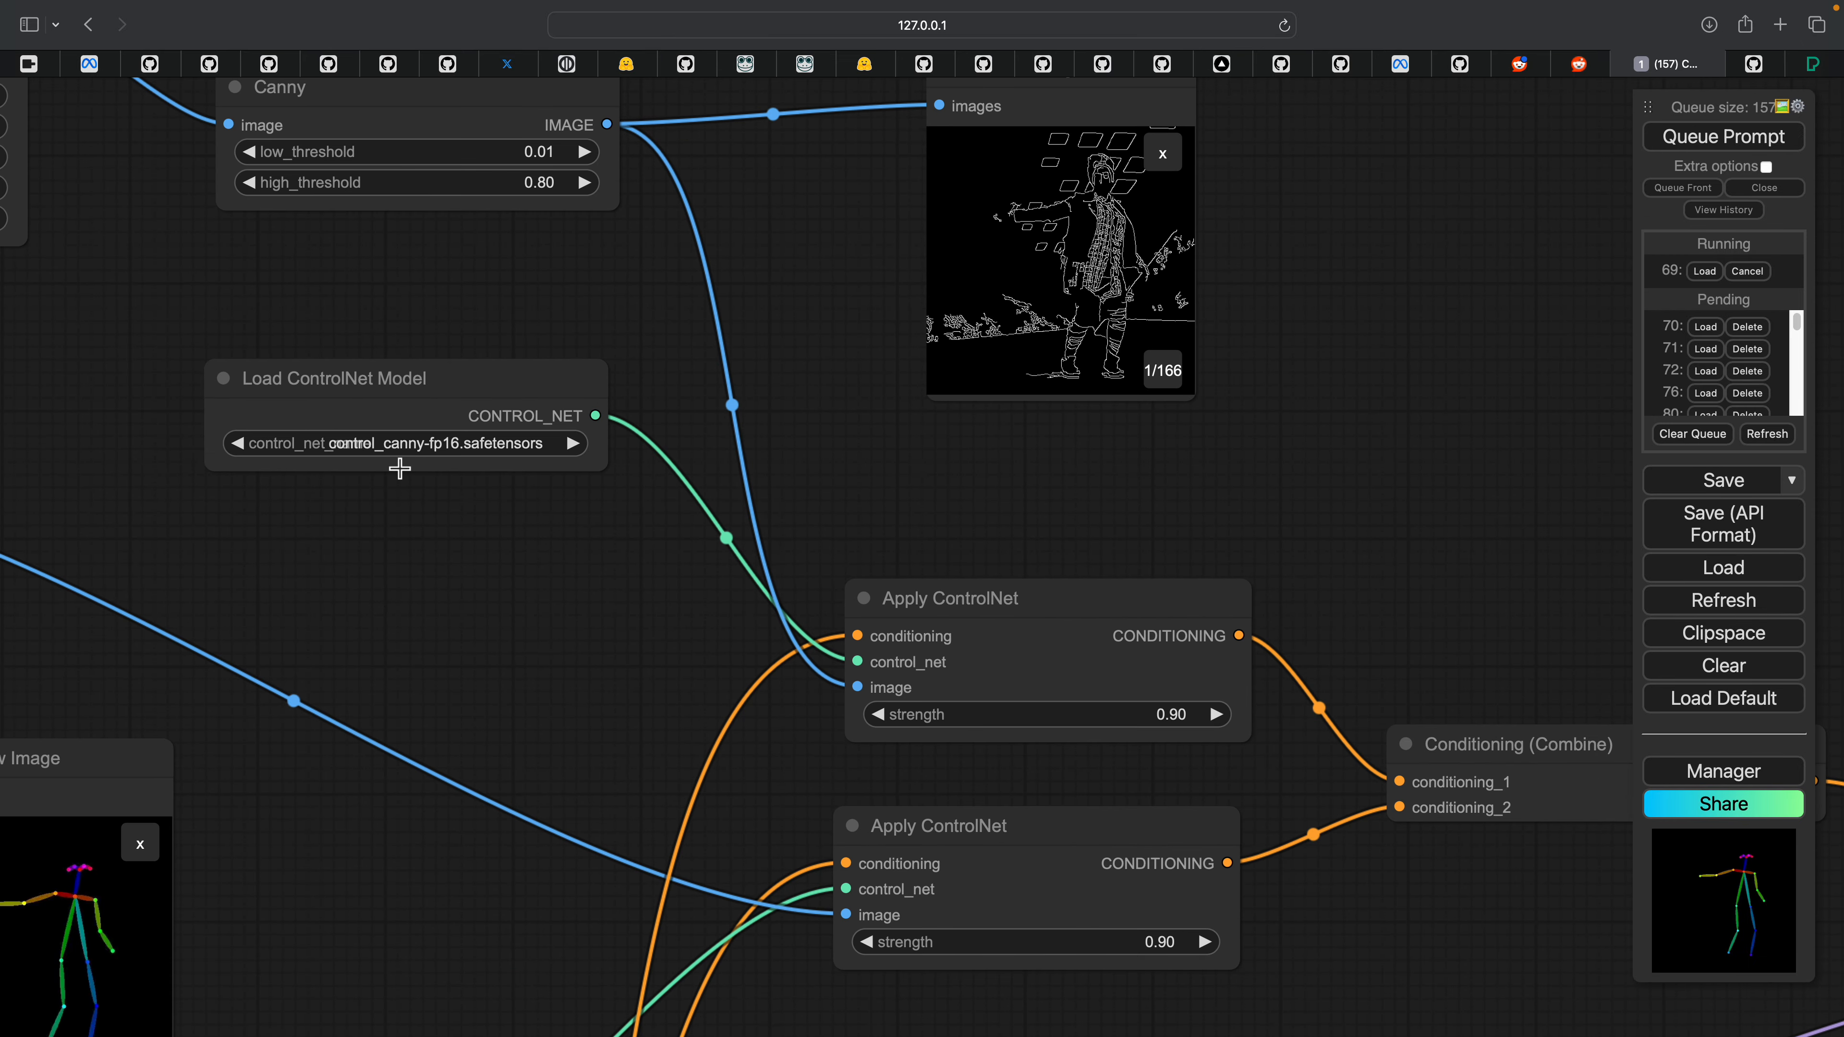
{"action": "scroll", "coordinate": [523, 508], "scroll_direction": "down", "scroll_amount": 2}
{"action": "left_click_drag", "start_coordinate": [589, 527], "coordinate": [404, 408]}
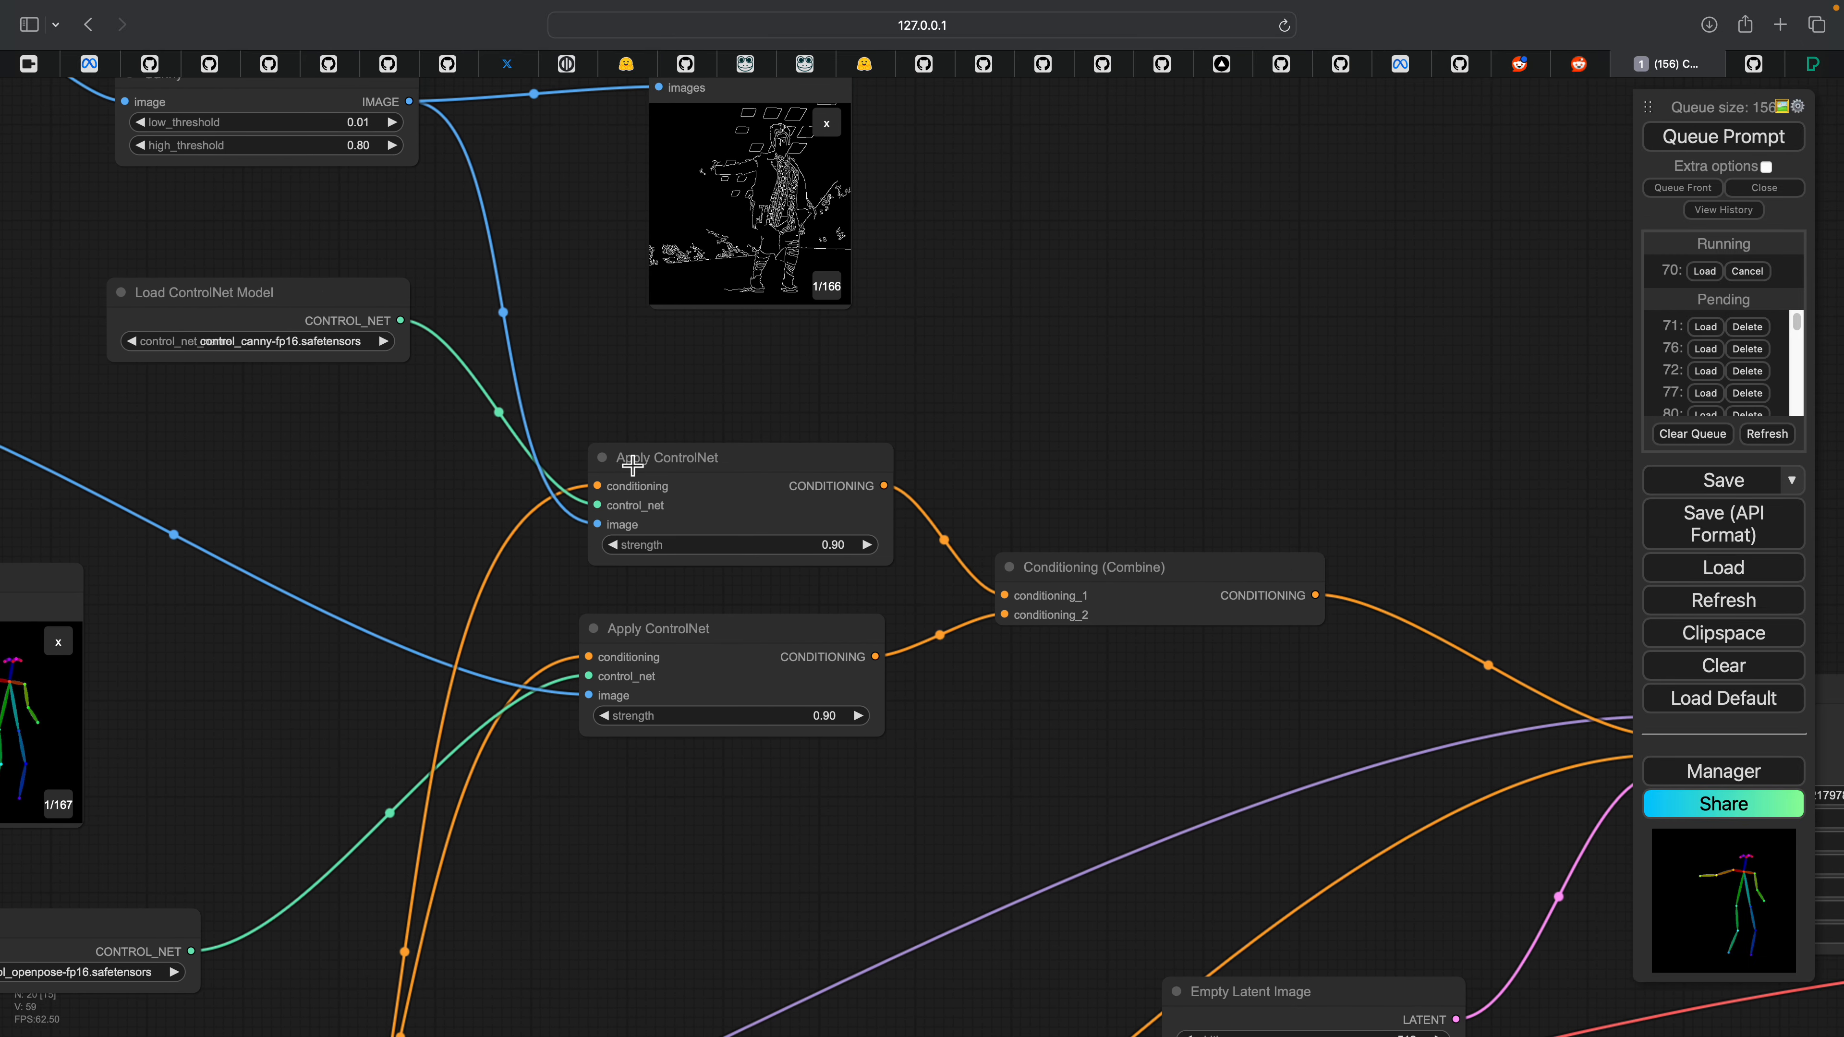
{"action": "left_click", "coordinate": [669, 495]}
{"action": "left_click", "coordinate": [687, 630]}
{"action": "scroll", "coordinate": [663, 497], "scroll_direction": "up", "scroll_amount": 1}
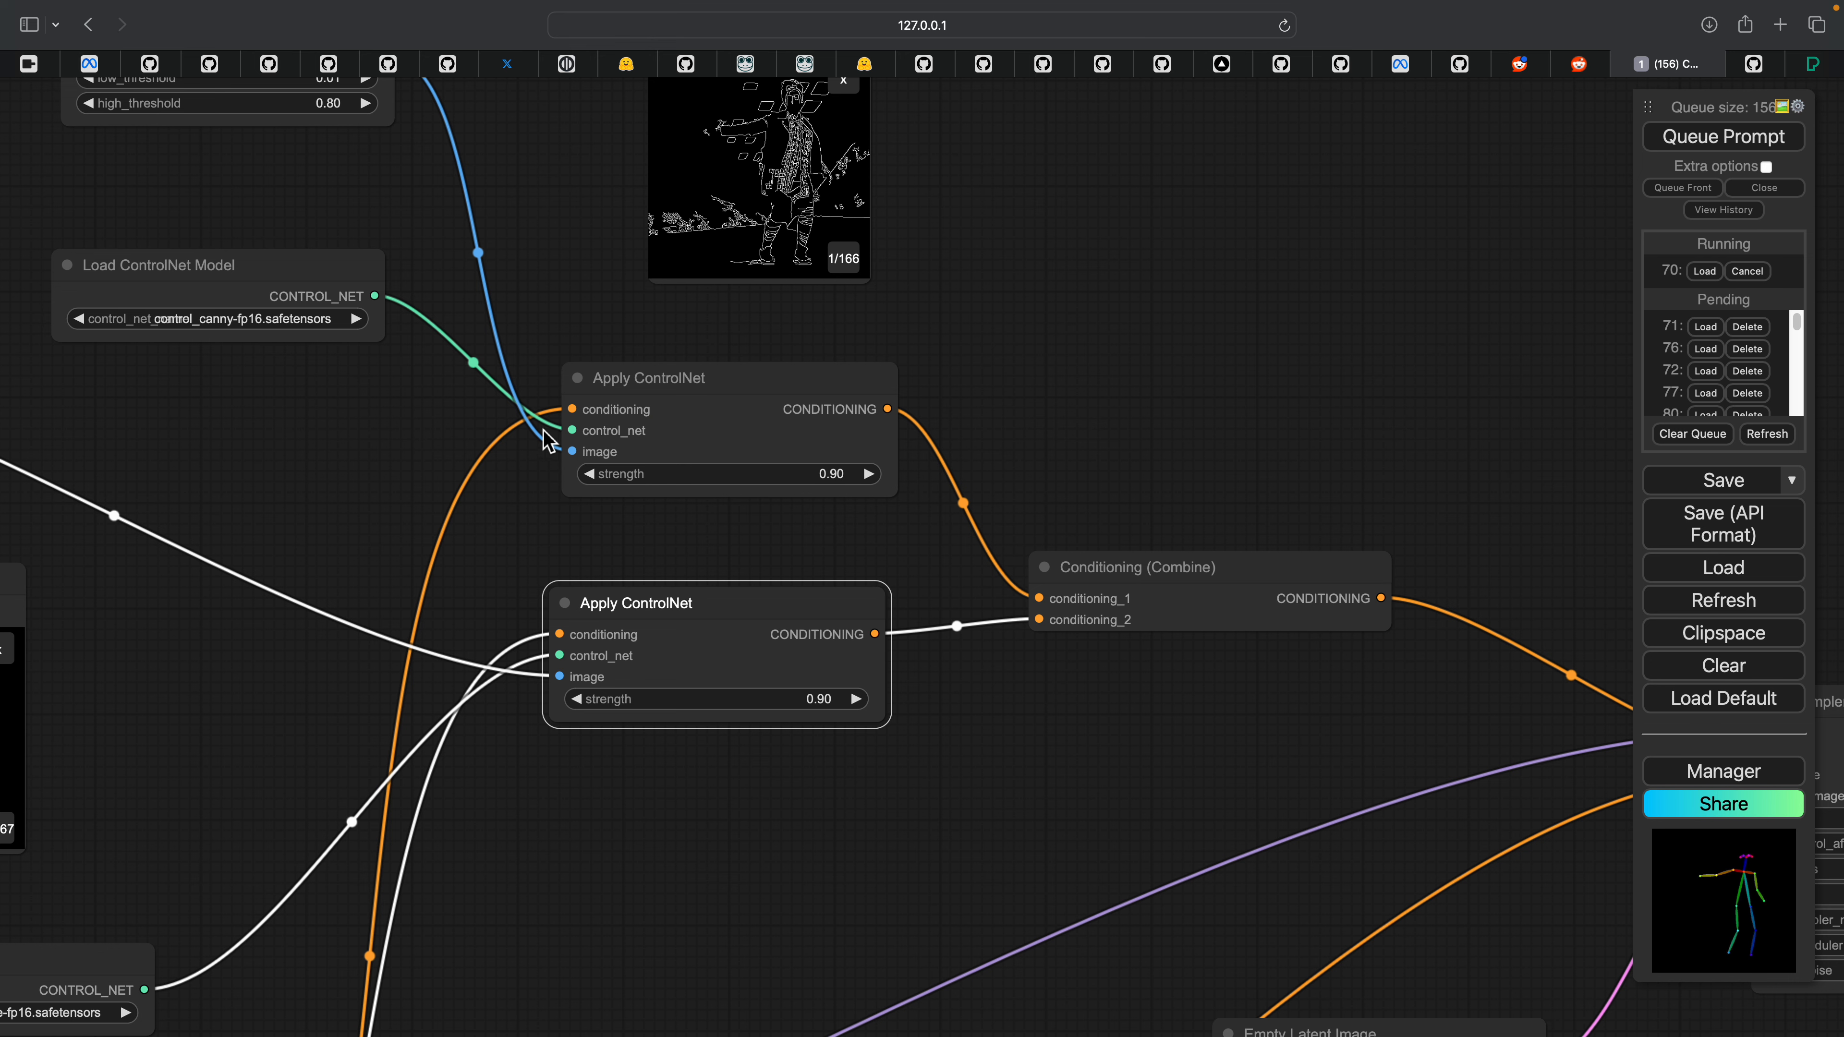
{"action": "scroll", "coordinate": [546, 440], "scroll_direction": "down", "scroll_amount": 2}
{"action": "left_click_drag", "start_coordinate": [384, 617], "coordinate": [484, 503]}
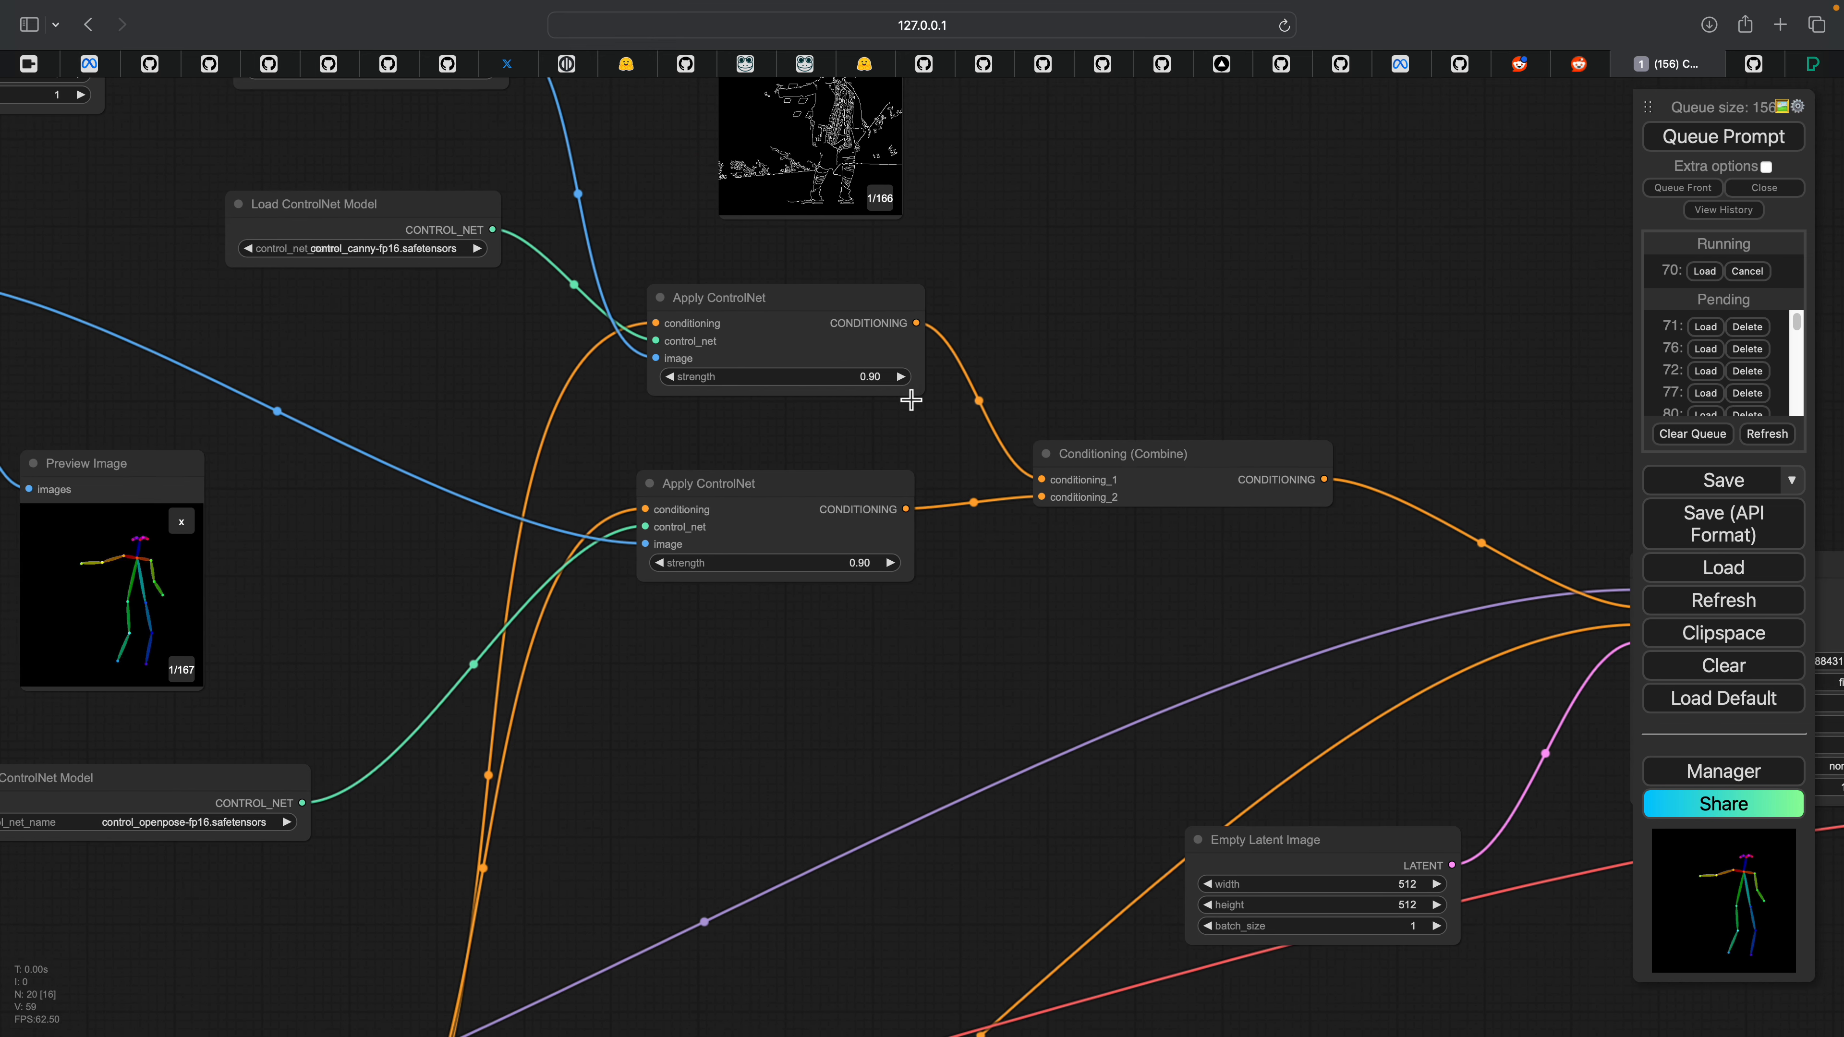
Step: Move the Conditioning (Combine) node up and closer to the two Apply ControlNet nodes
{"action": "left_click_drag", "start_coordinate": [911, 399], "coordinate": [650, 486]}
{"action": "scroll", "coordinate": [853, 500], "scroll_direction": "up", "scroll_amount": 3}
{"action": "left_click_drag", "start_coordinate": [1016, 512], "coordinate": [951, 449]}
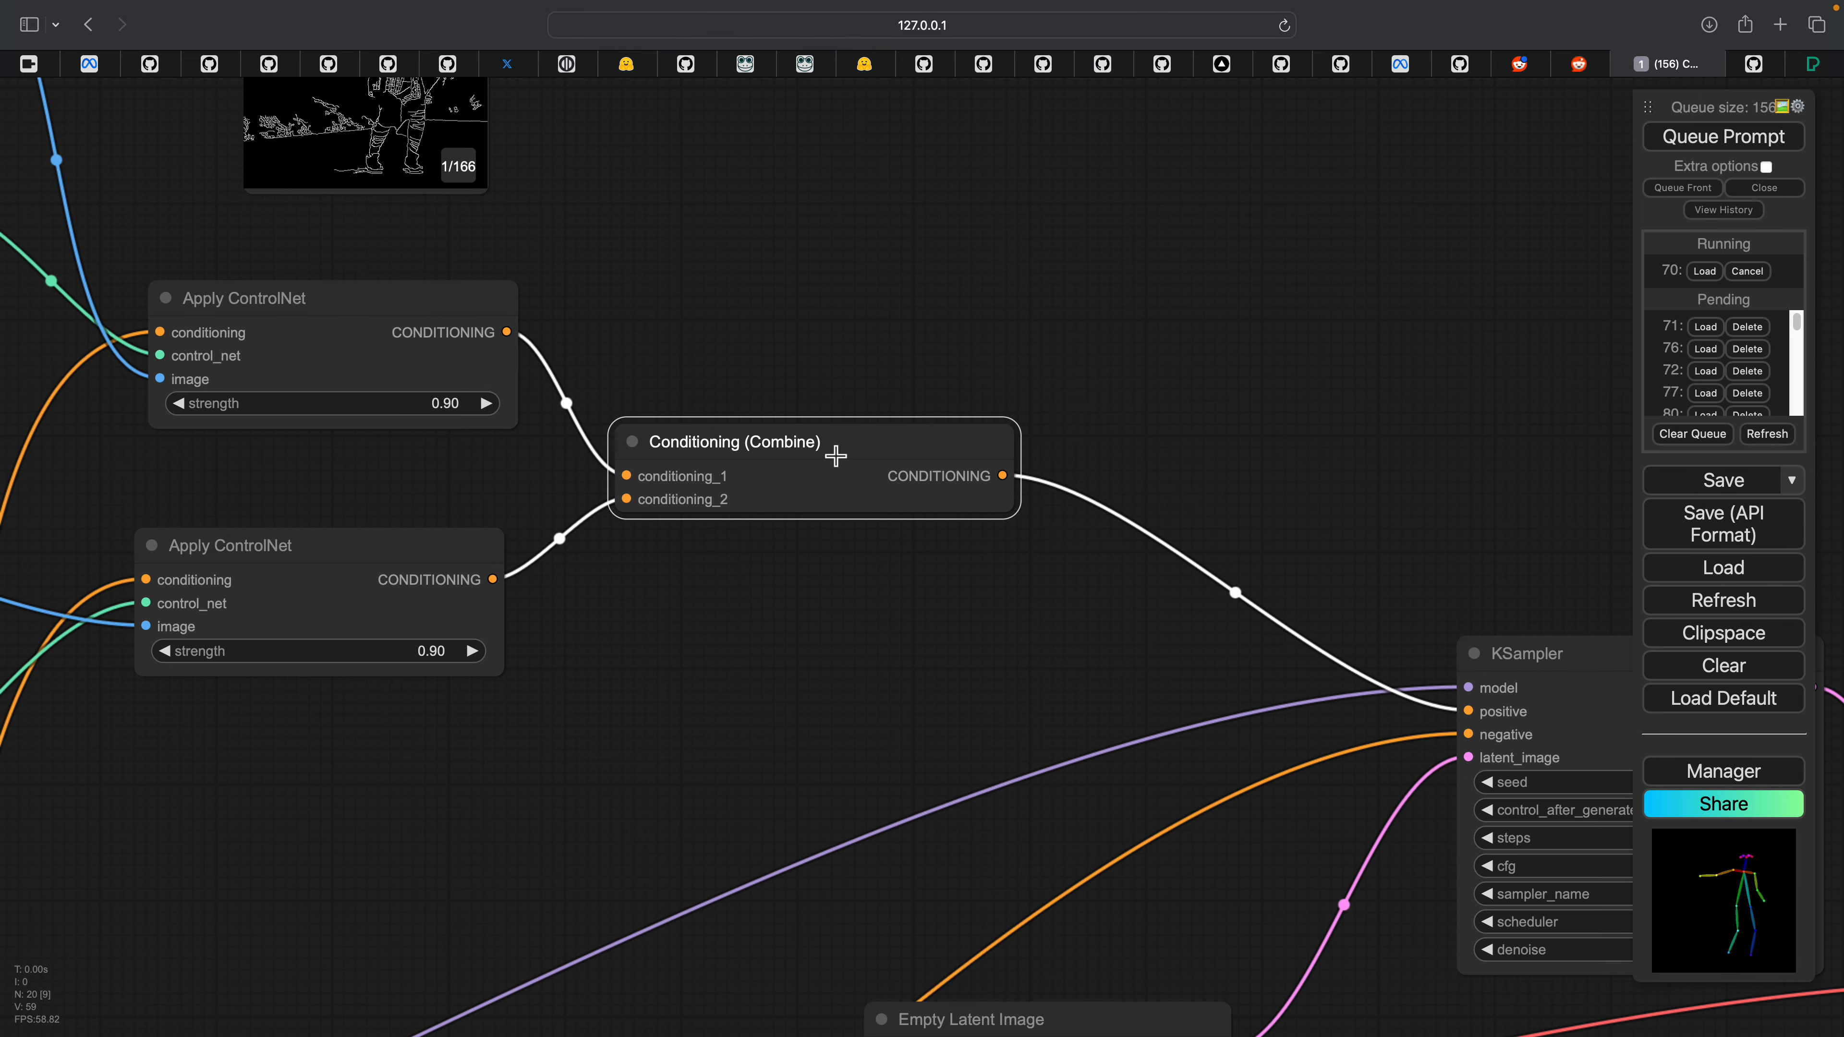
Step: Move the KSampler node up in the graph and bring the Empty Latent Image node up close beside it
{"action": "scroll", "coordinate": [1031, 494], "scroll_direction": "down", "scroll_amount": 1}
{"action": "left_click_drag", "start_coordinate": [1112, 536], "coordinate": [732, 499]}
{"action": "left_click", "coordinate": [1055, 553]}
{"action": "left_click_drag", "start_coordinate": [1055, 552], "coordinate": [857, 379]}
{"action": "scroll", "coordinate": [925, 367], "scroll_direction": "up", "scroll_amount": 1}
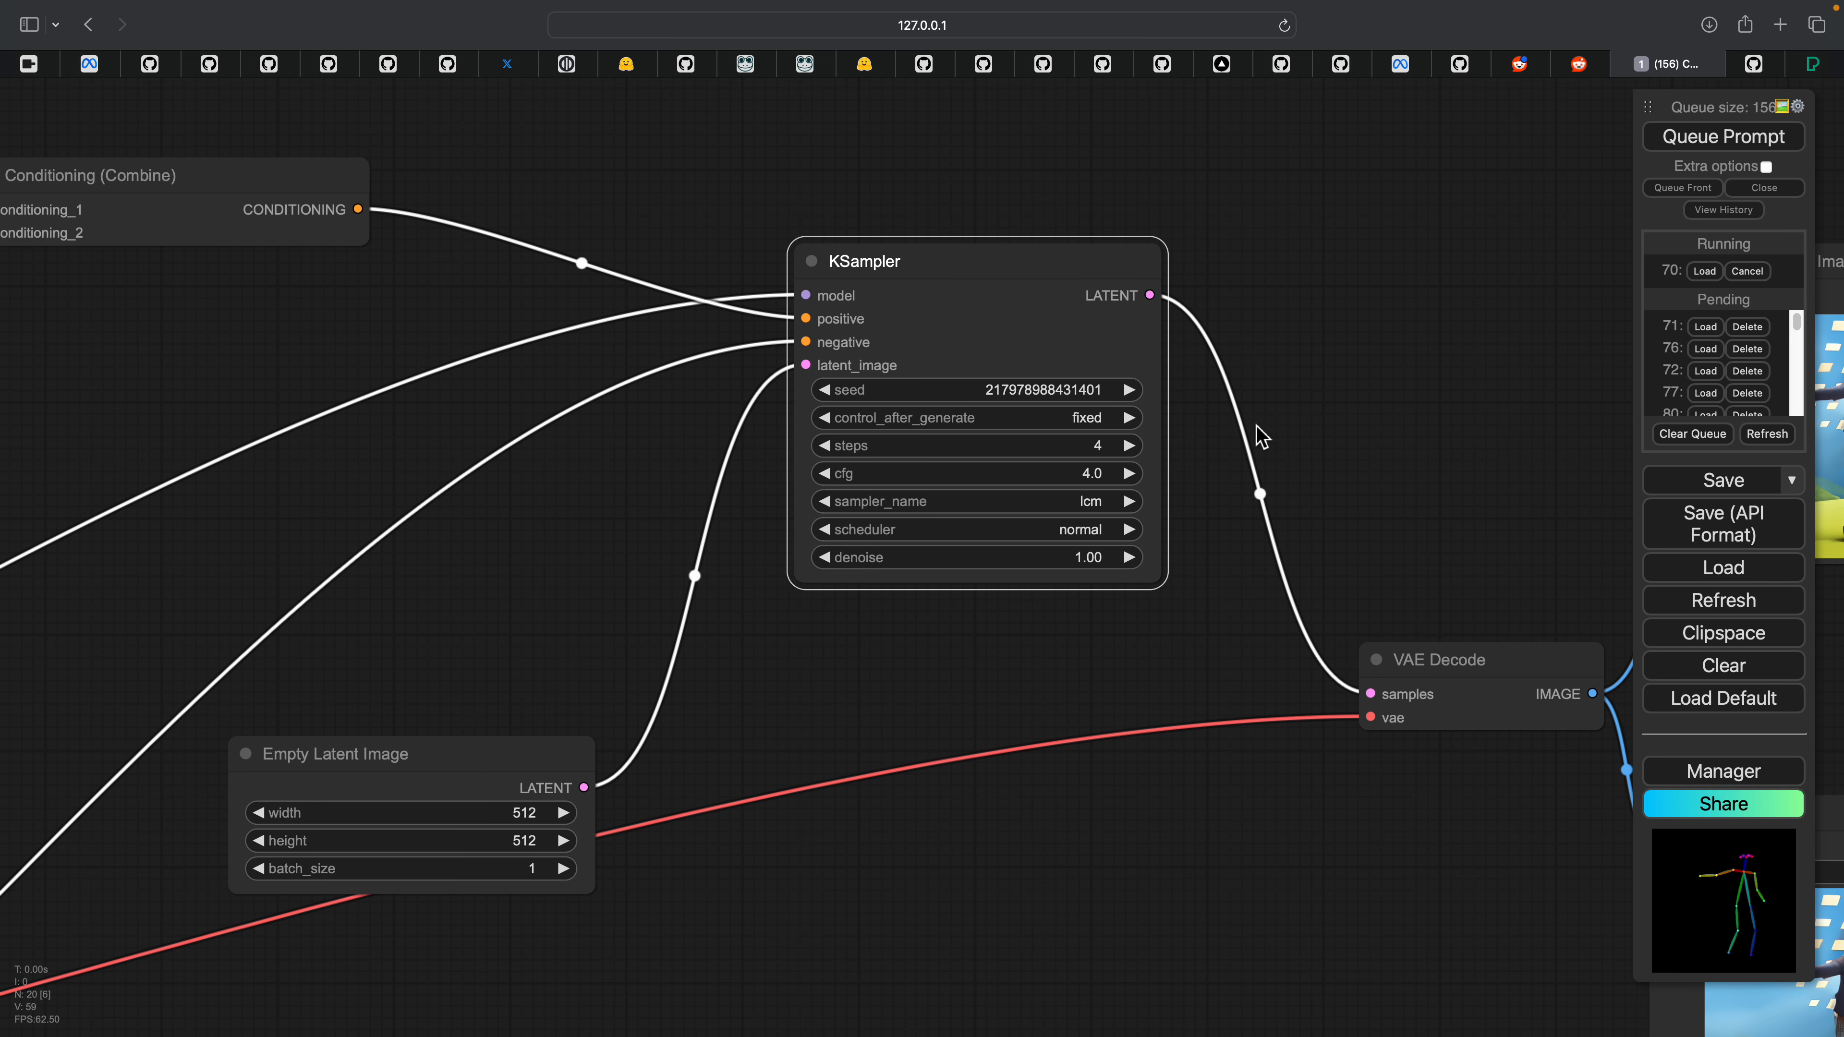
{"action": "left_click_drag", "start_coordinate": [1264, 438], "coordinate": [1126, 416]}
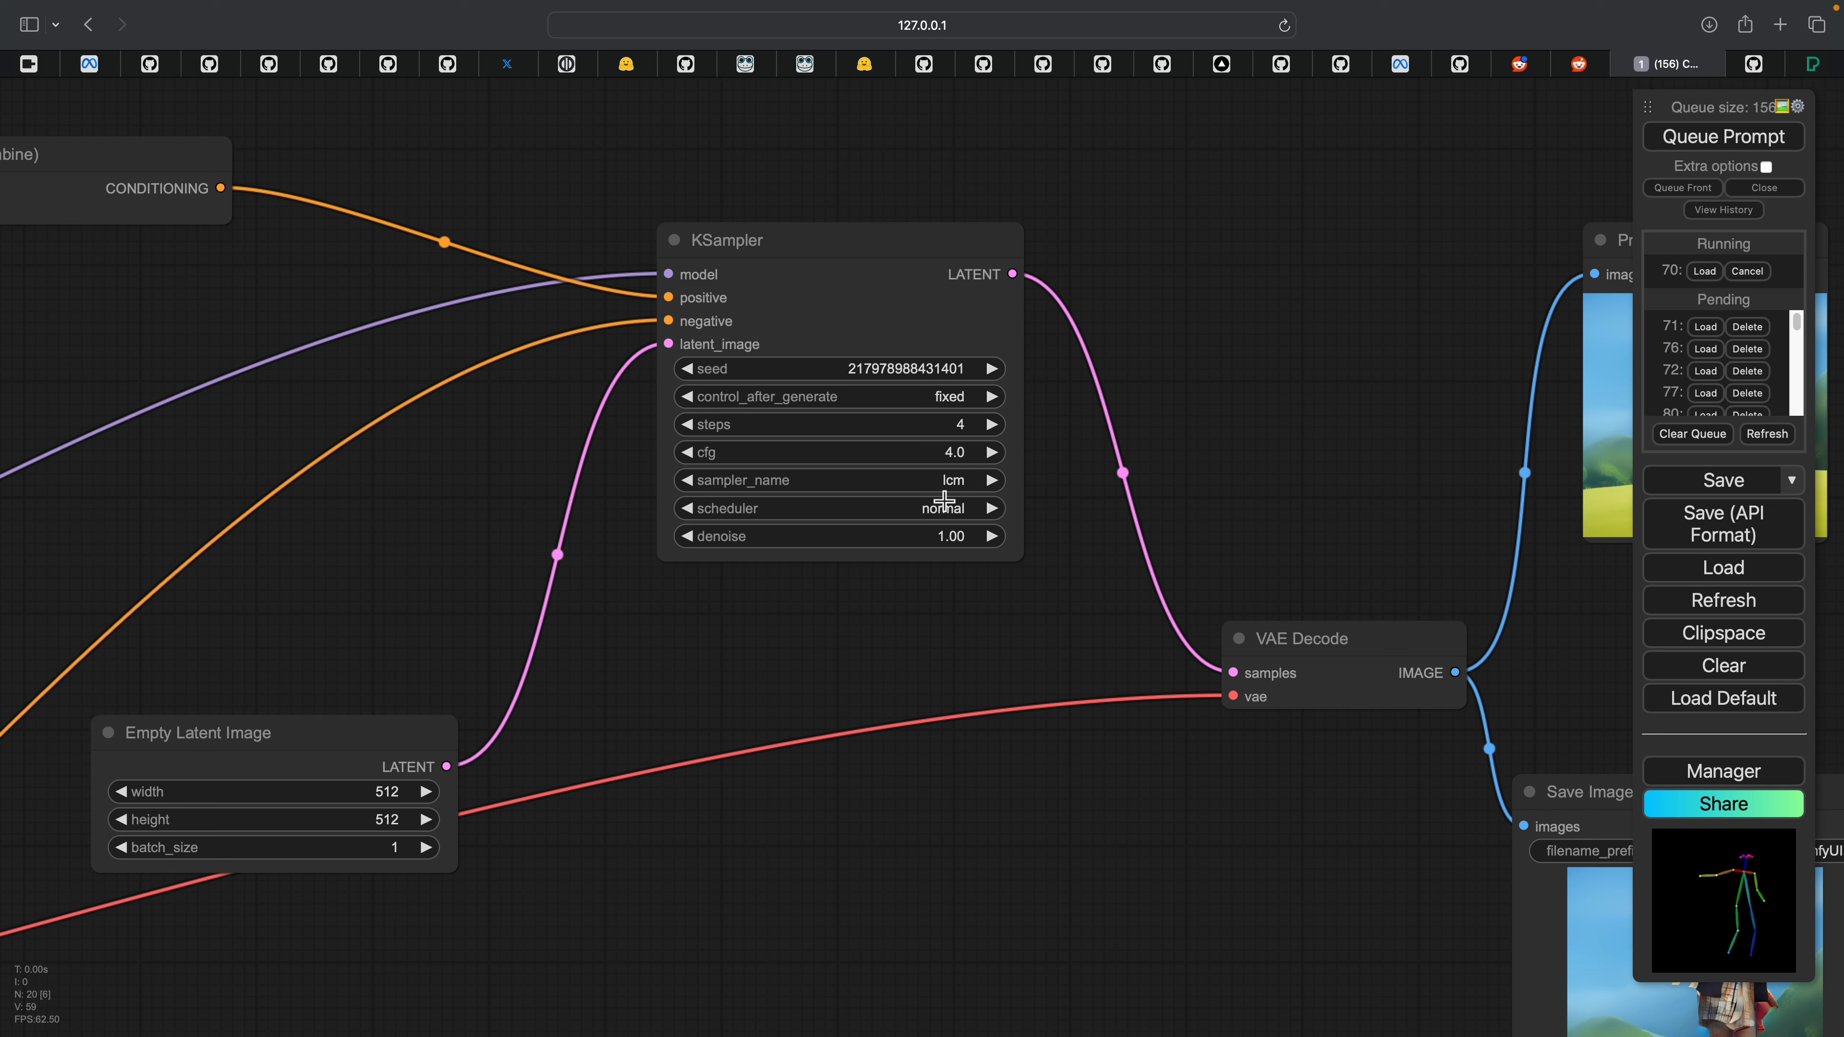
{"action": "left_click_drag", "start_coordinate": [334, 741], "coordinate": [502, 578]}
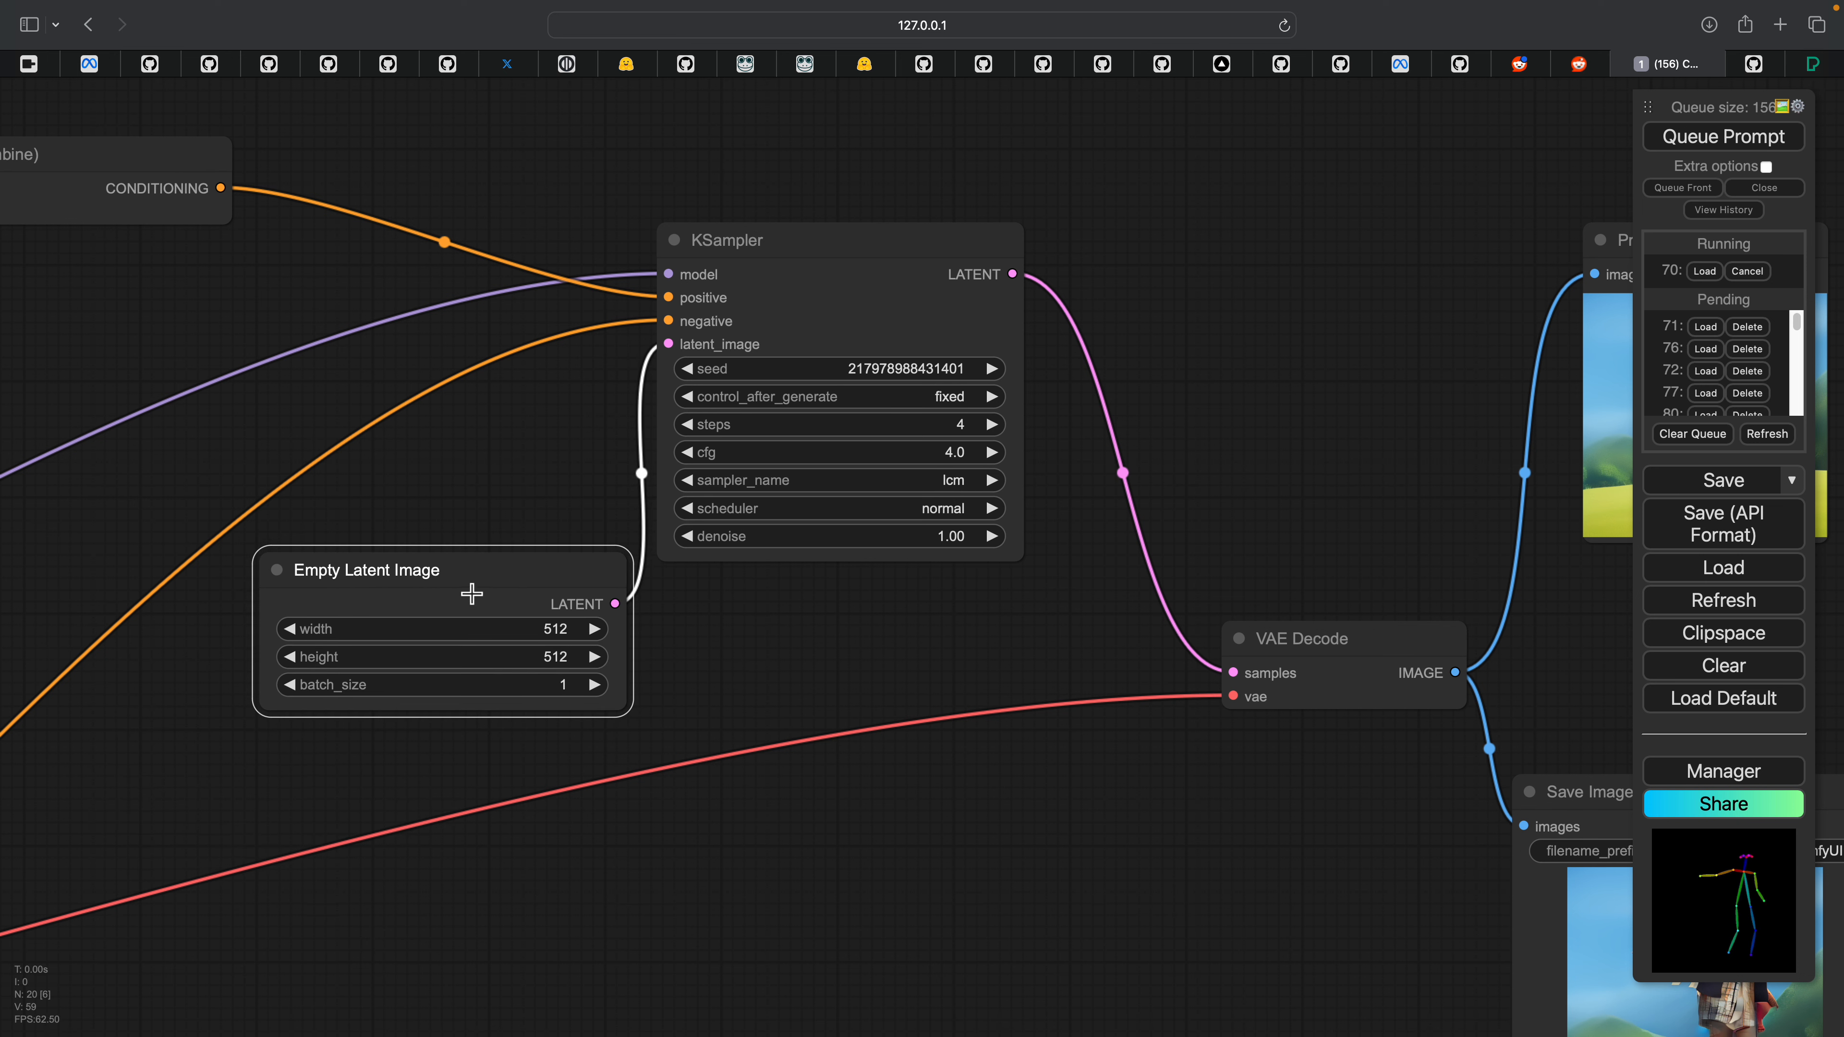
Step: Nudge the final Preview Image node left and the Save Image node up, closer to the VAE Decode node
{"action": "scroll", "coordinate": [610, 631], "scroll_direction": "right", "scroll_amount": 10}
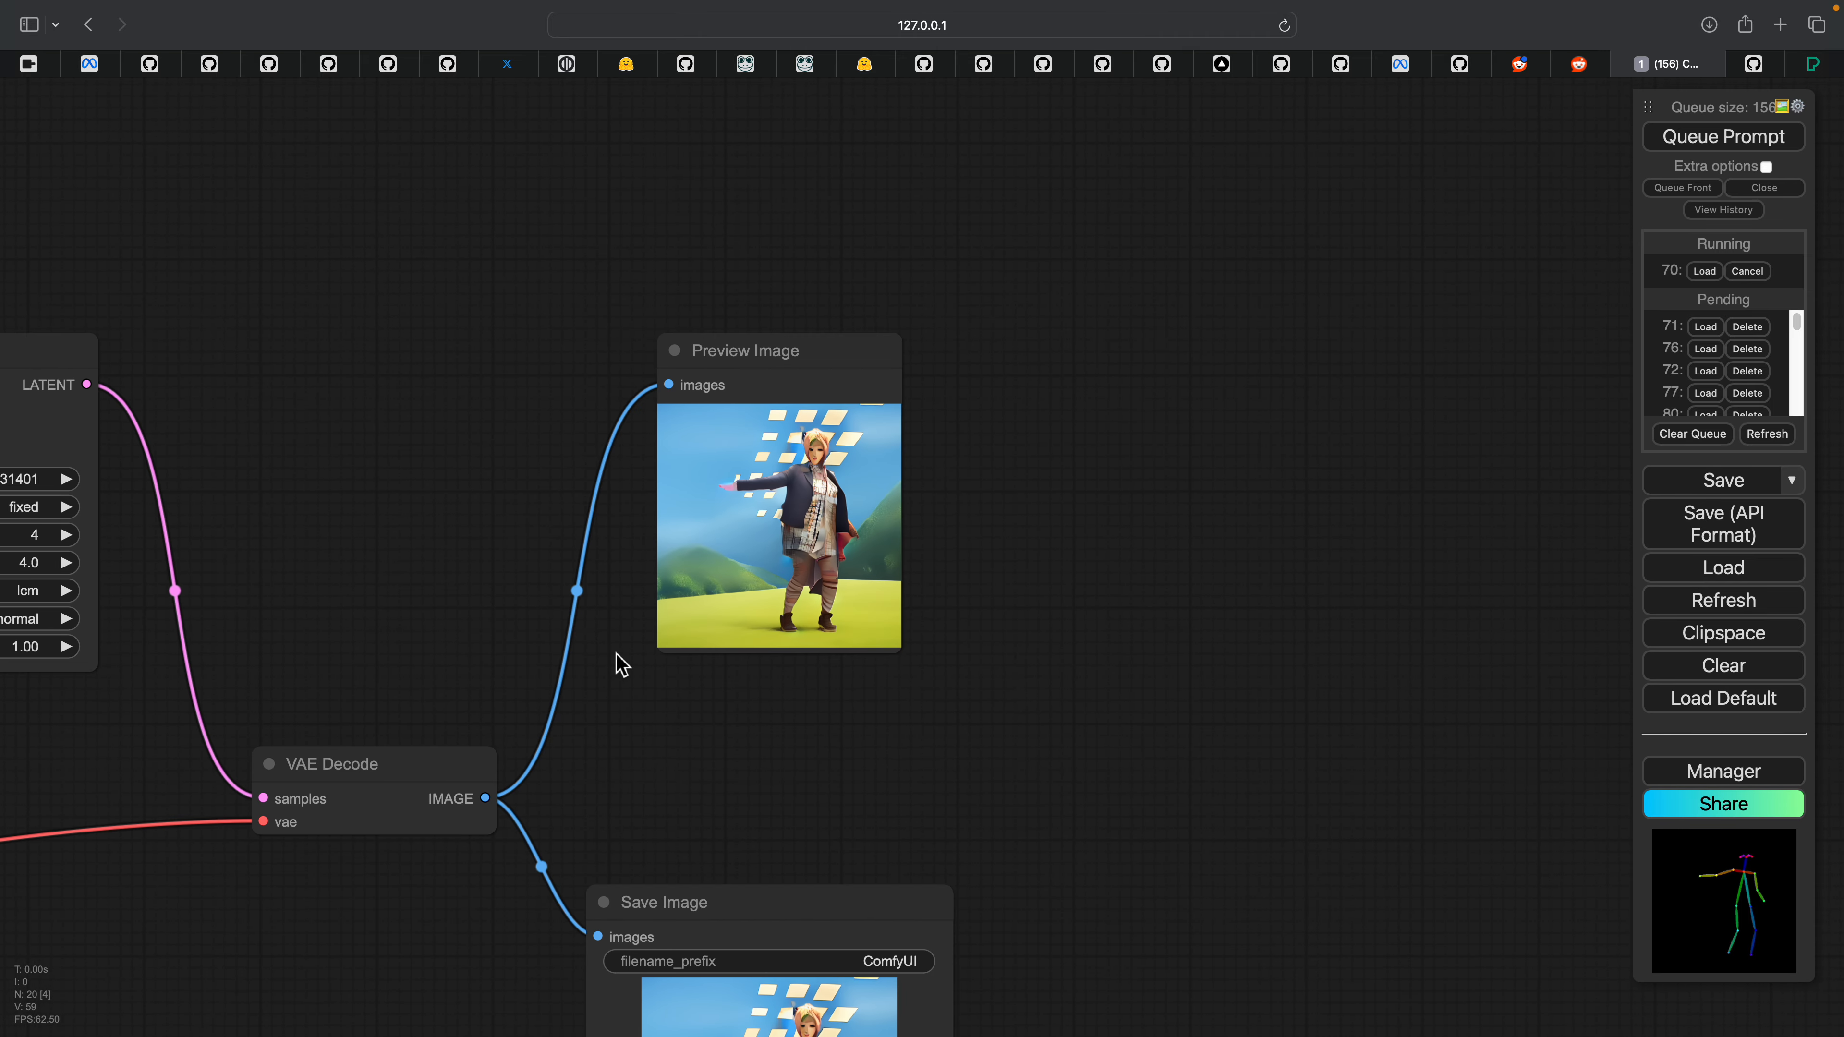
{"action": "scroll", "coordinate": [733, 618], "scroll_direction": "up", "scroll_amount": 3}
{"action": "scroll", "coordinate": [821, 469], "scroll_direction": "down", "scroll_amount": 5}
{"action": "scroll", "coordinate": [1107, 510], "scroll_direction": "down", "scroll_amount": 5}
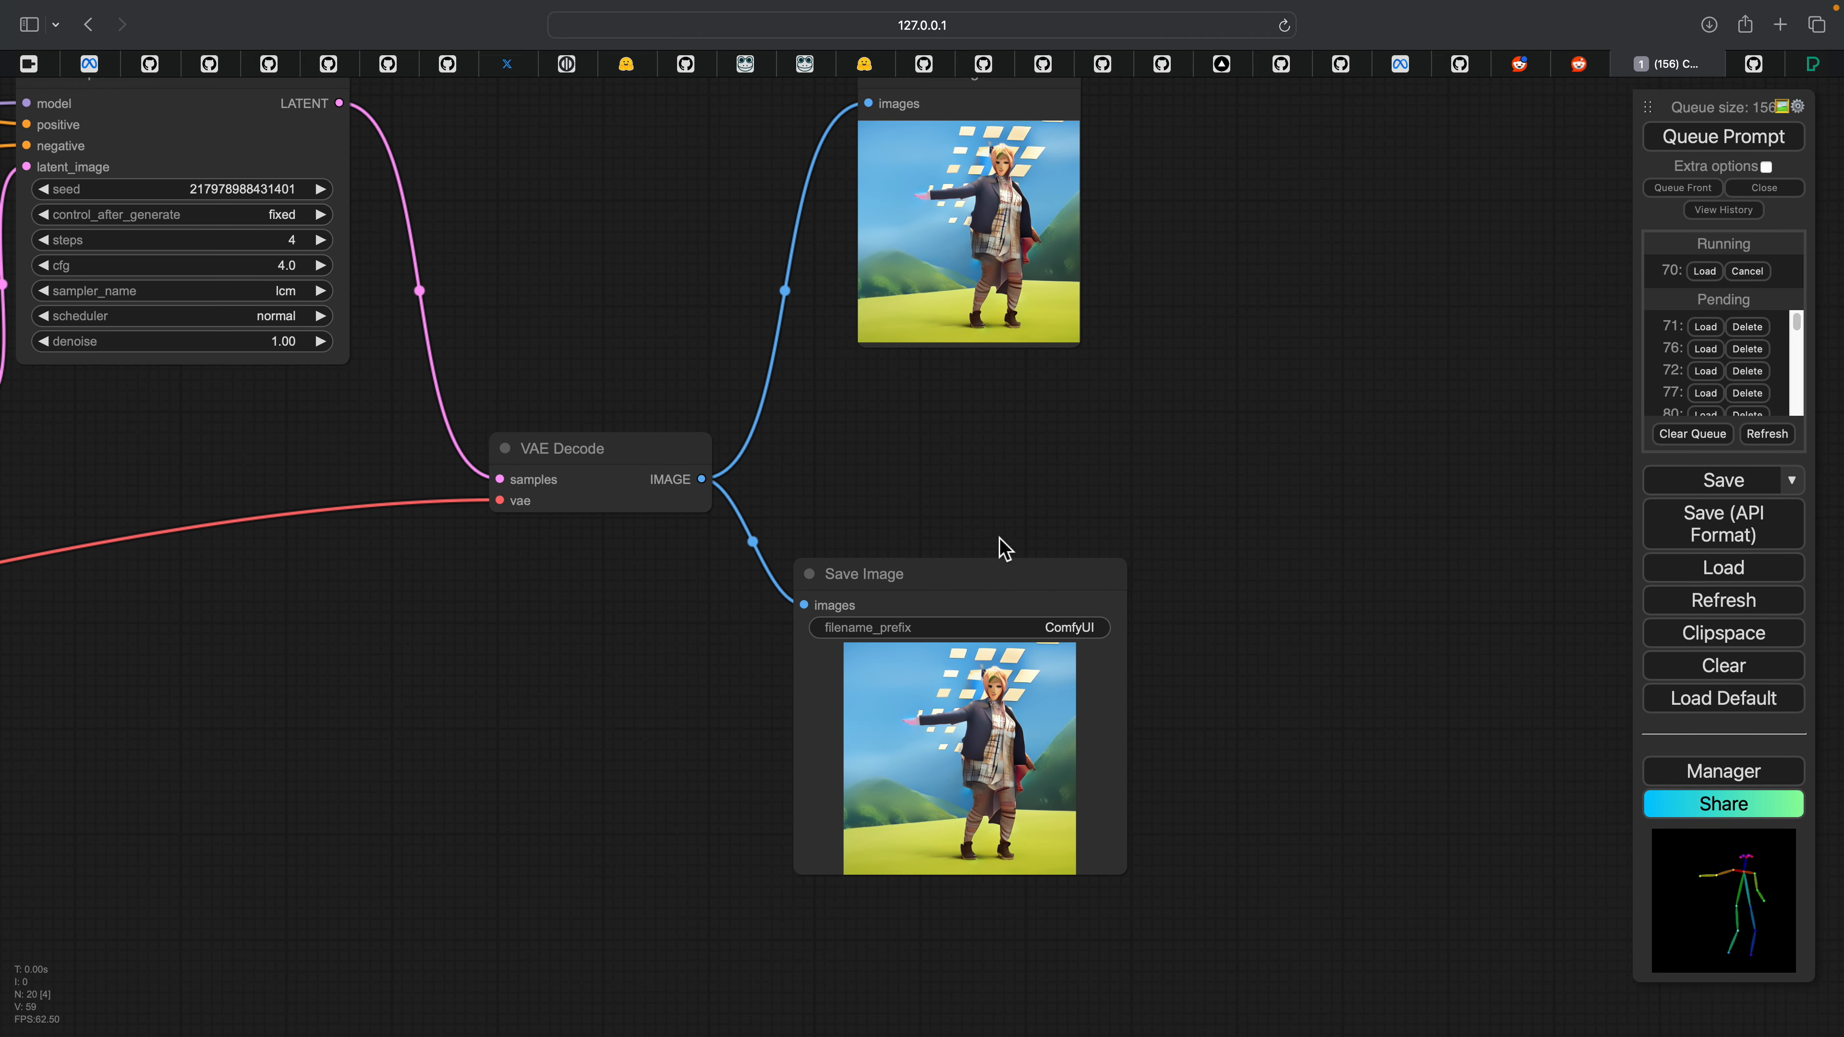
{"action": "scroll", "coordinate": [980, 536], "scroll_direction": "up", "scroll_amount": 5}
{"action": "left_click", "coordinate": [942, 189]}
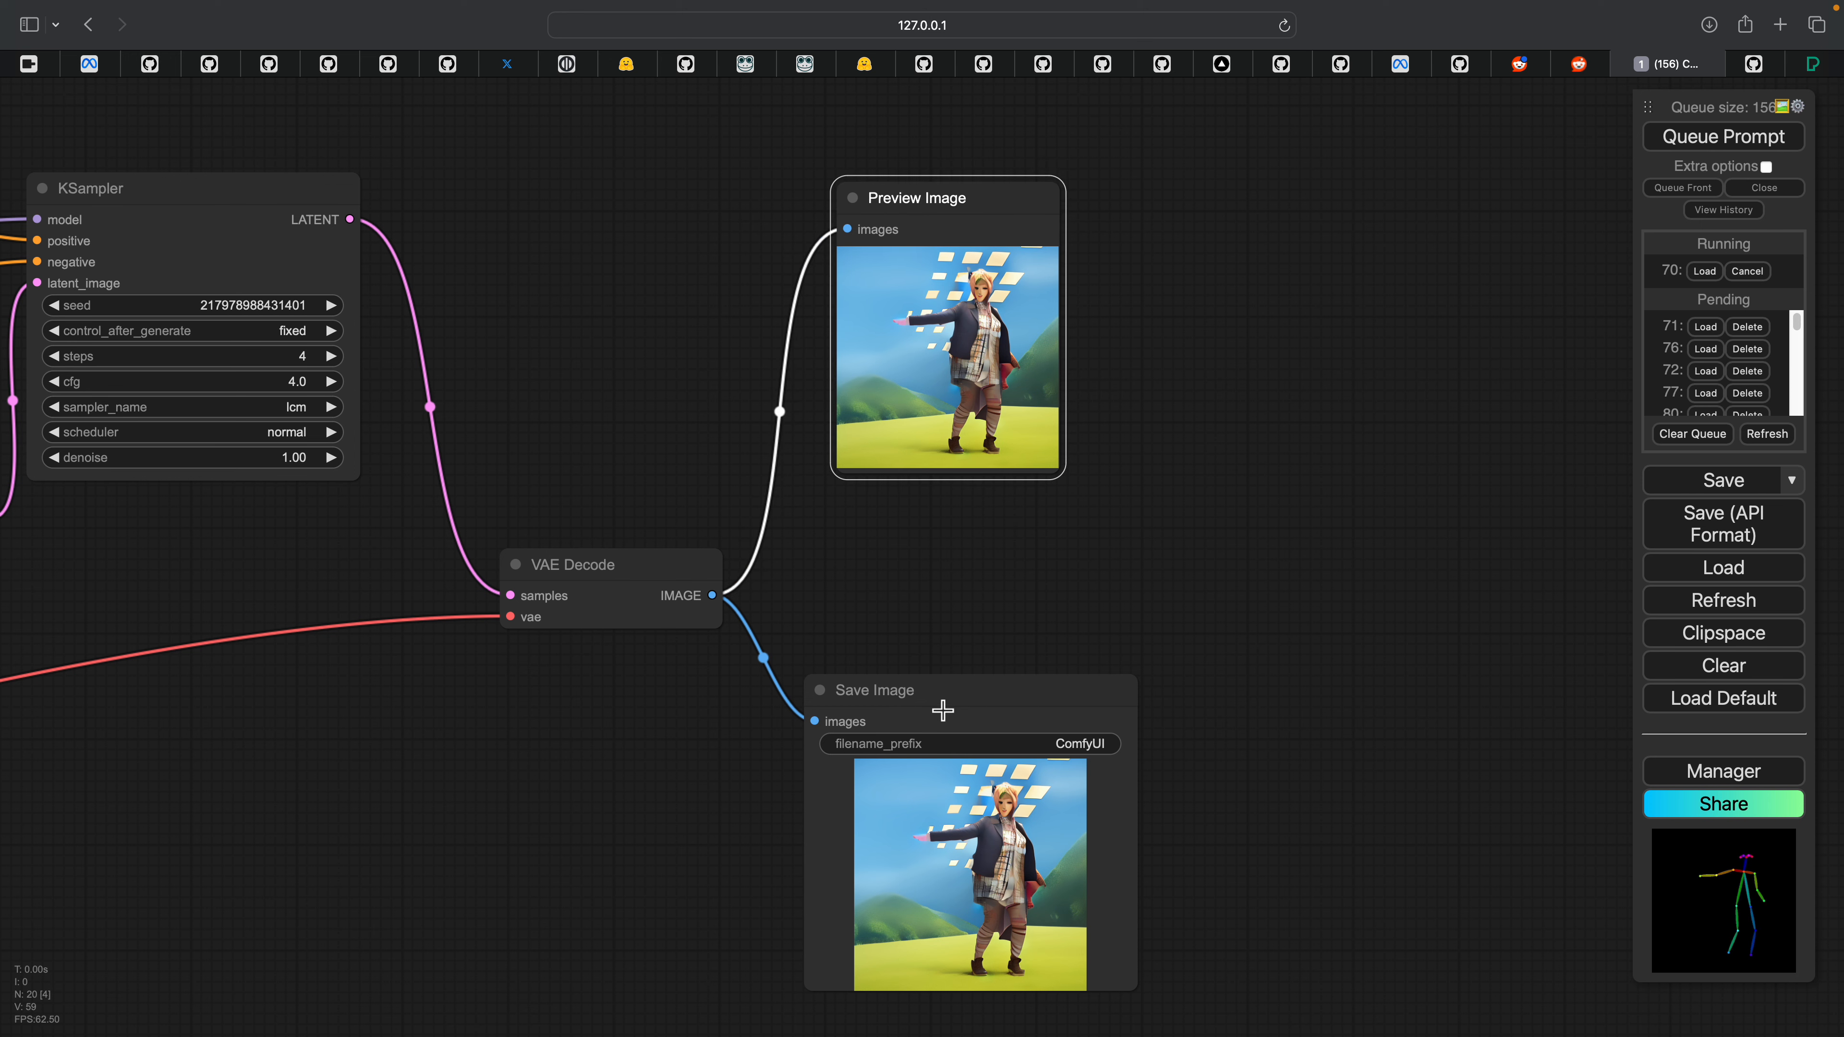
{"action": "left_click", "coordinate": [942, 708]}
{"action": "left_click_drag", "start_coordinate": [1086, 550], "coordinate": [1206, 499]}
{"action": "scroll", "coordinate": [1206, 499], "scroll_direction": "down", "scroll_amount": 1}
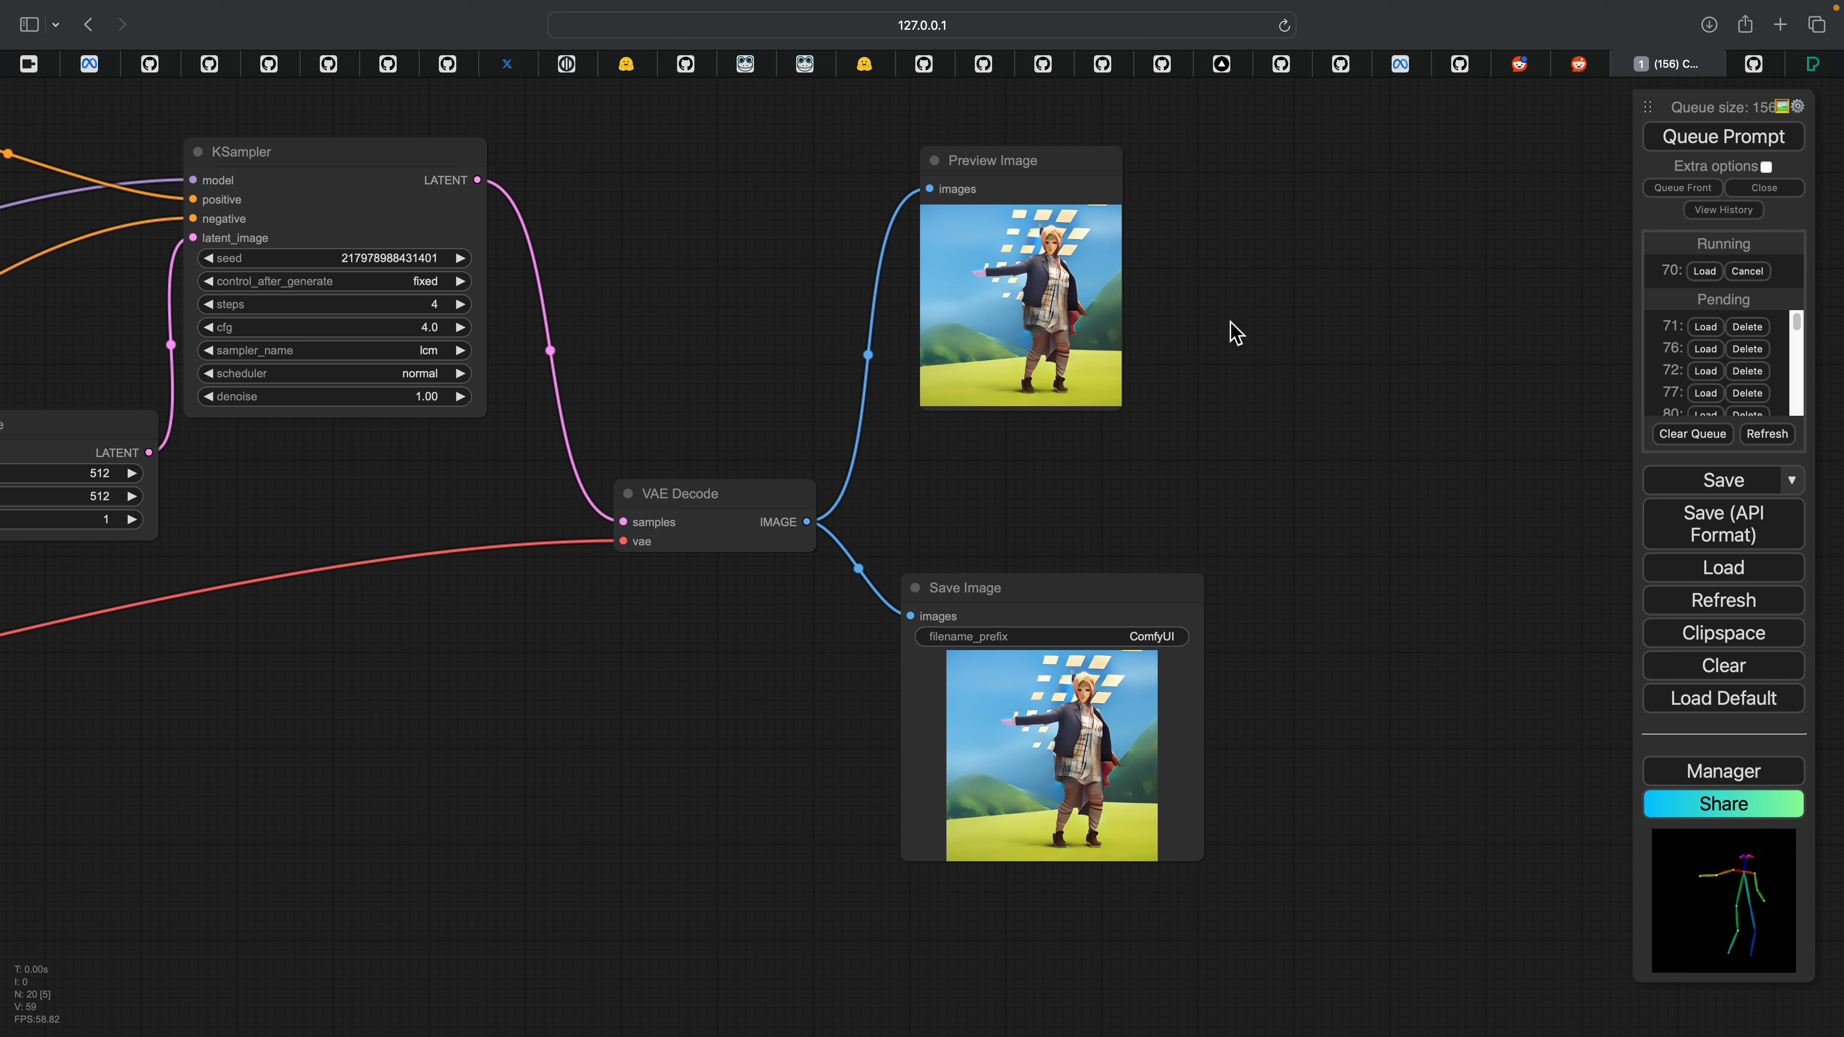
Step: Move the pose branch's Load Video (Path) node slightly right and up in the graph
{"action": "scroll", "coordinate": [1239, 355], "scroll_direction": "down", "scroll_amount": 3}
{"action": "left_click_drag", "start_coordinate": [909, 330], "coordinate": [1087, 360]}
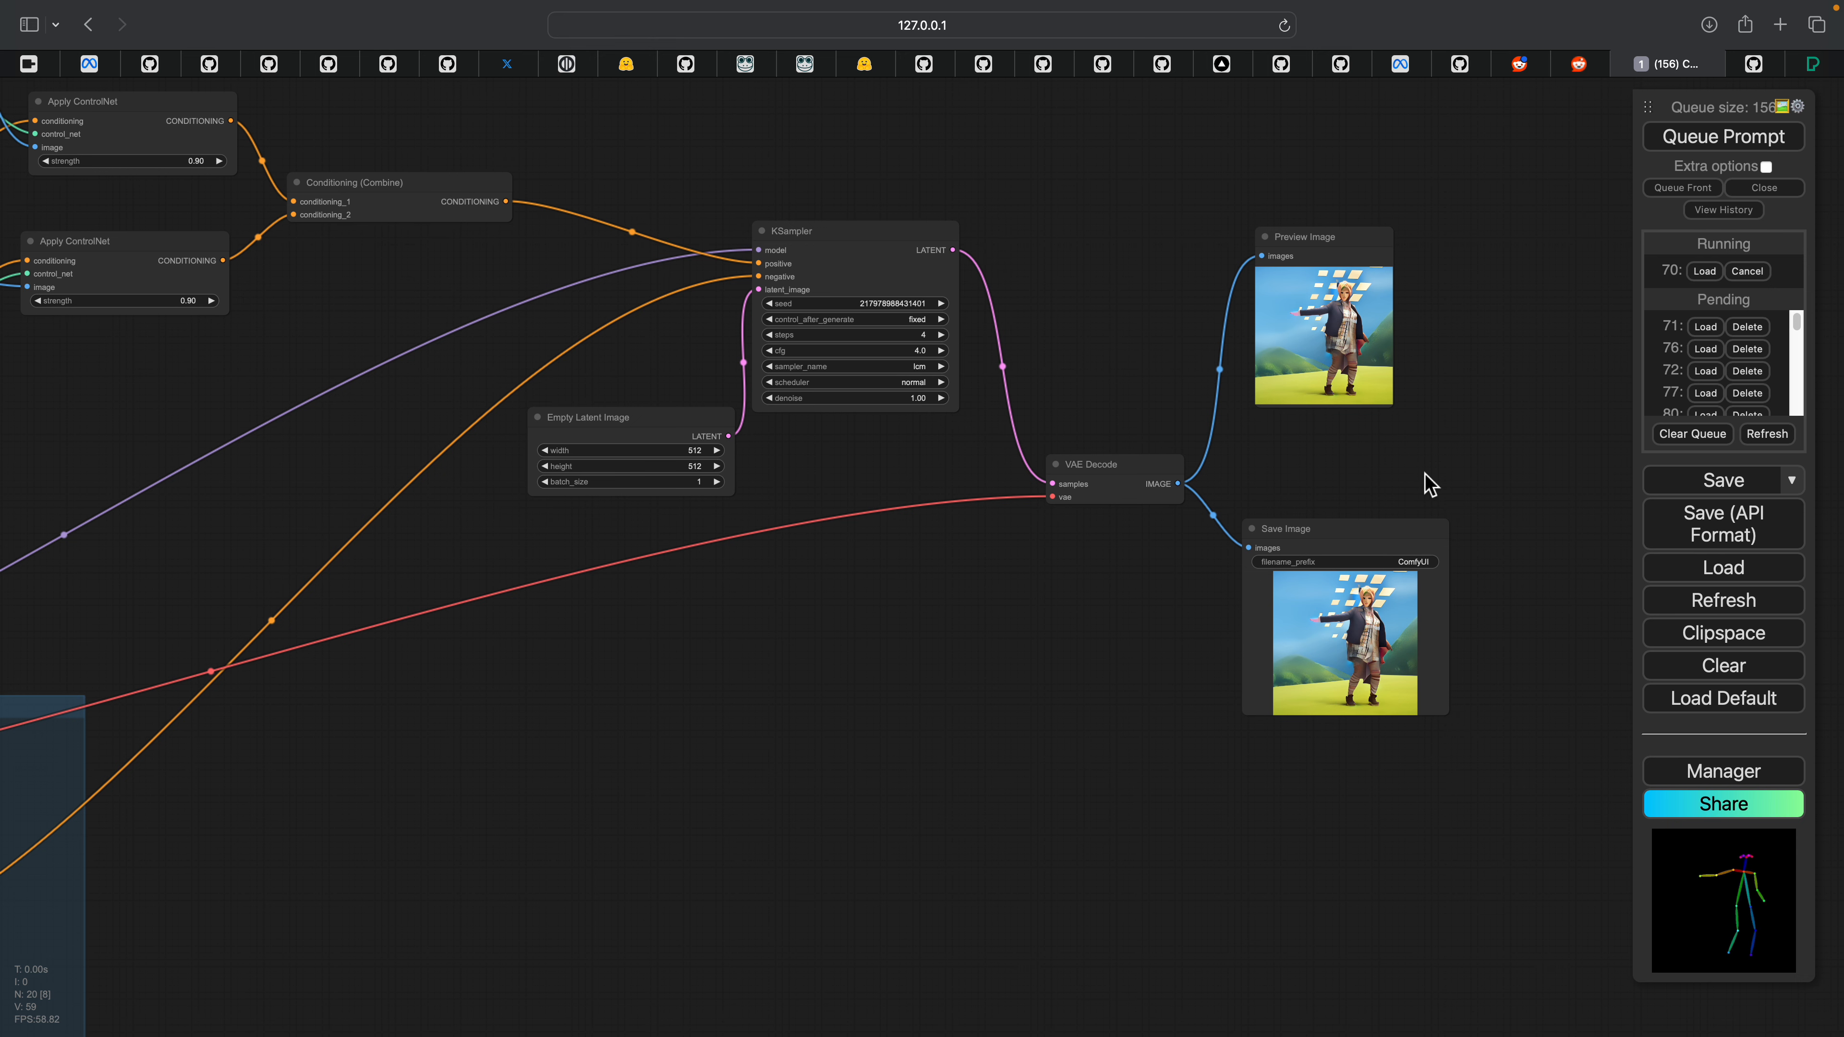
{"action": "scroll", "coordinate": [766, 186], "scroll_direction": "left", "scroll_amount": 10}
{"action": "scroll", "coordinate": [766, 186], "scroll_direction": "up", "scroll_amount": 2}
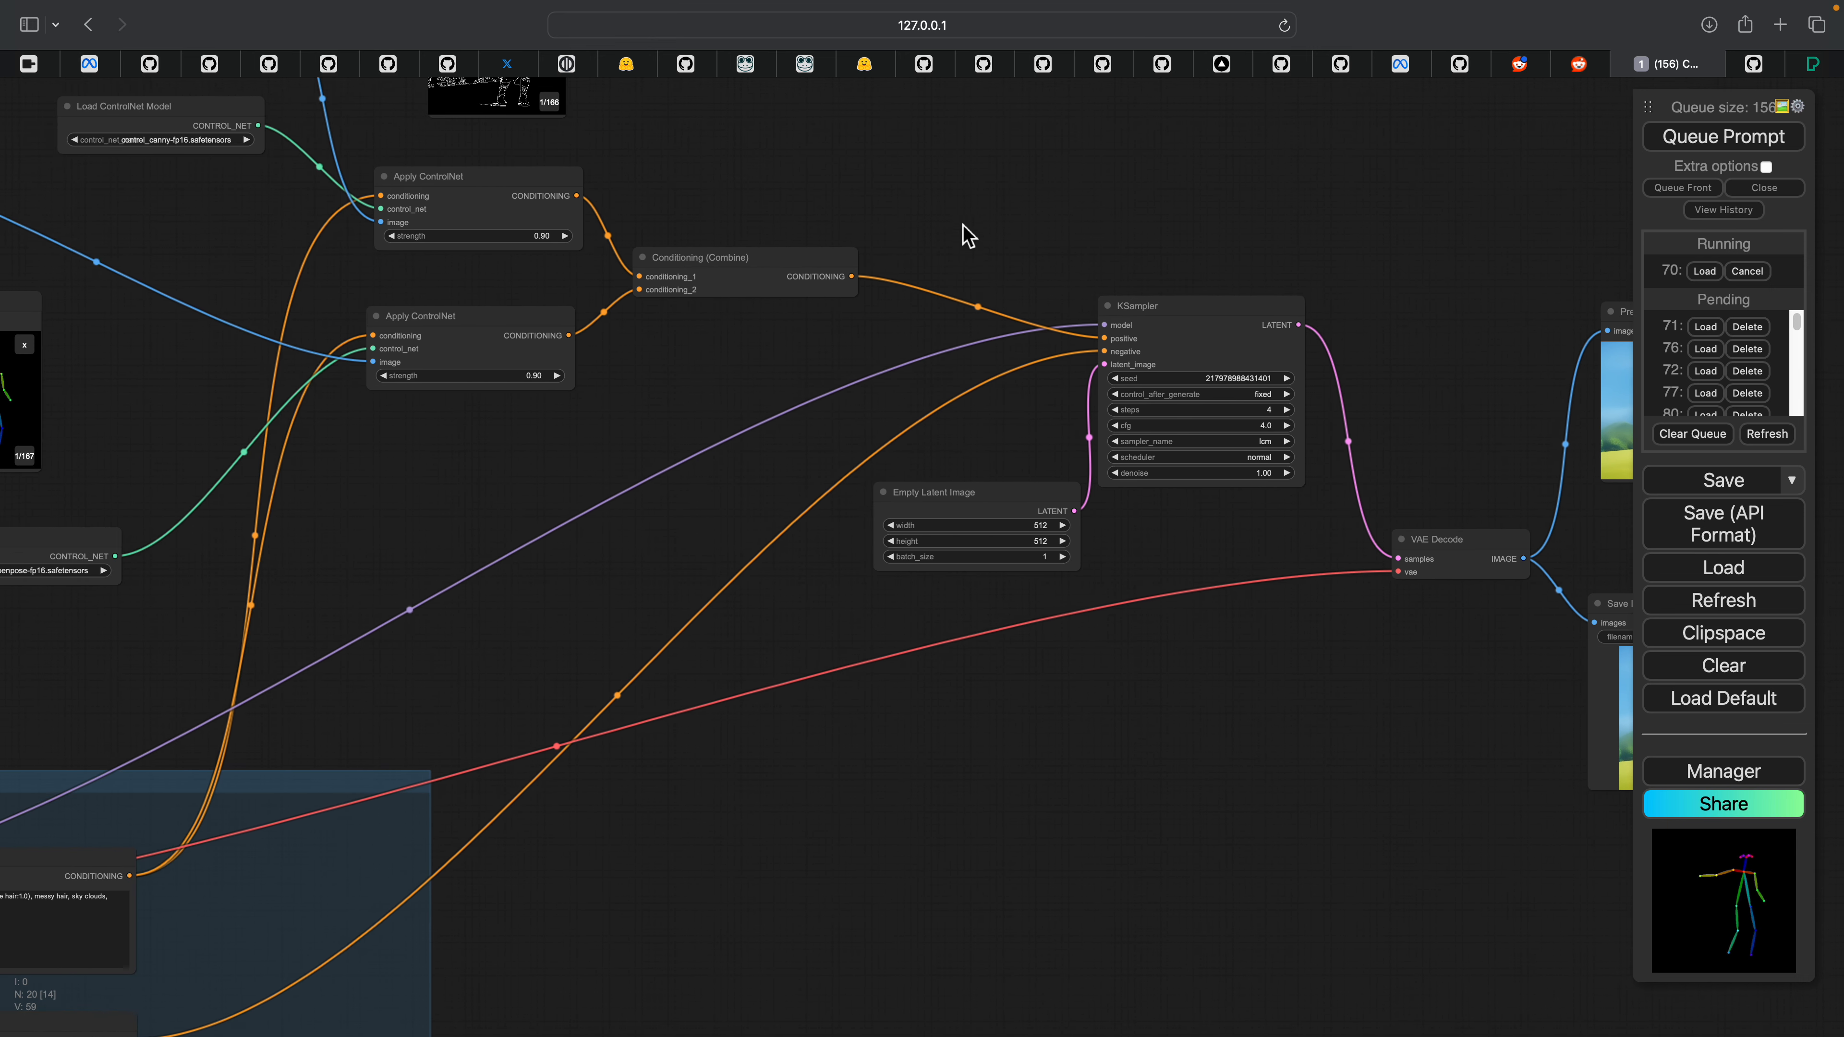
{"action": "scroll", "coordinate": [970, 236], "scroll_direction": "down", "scroll_amount": 6}
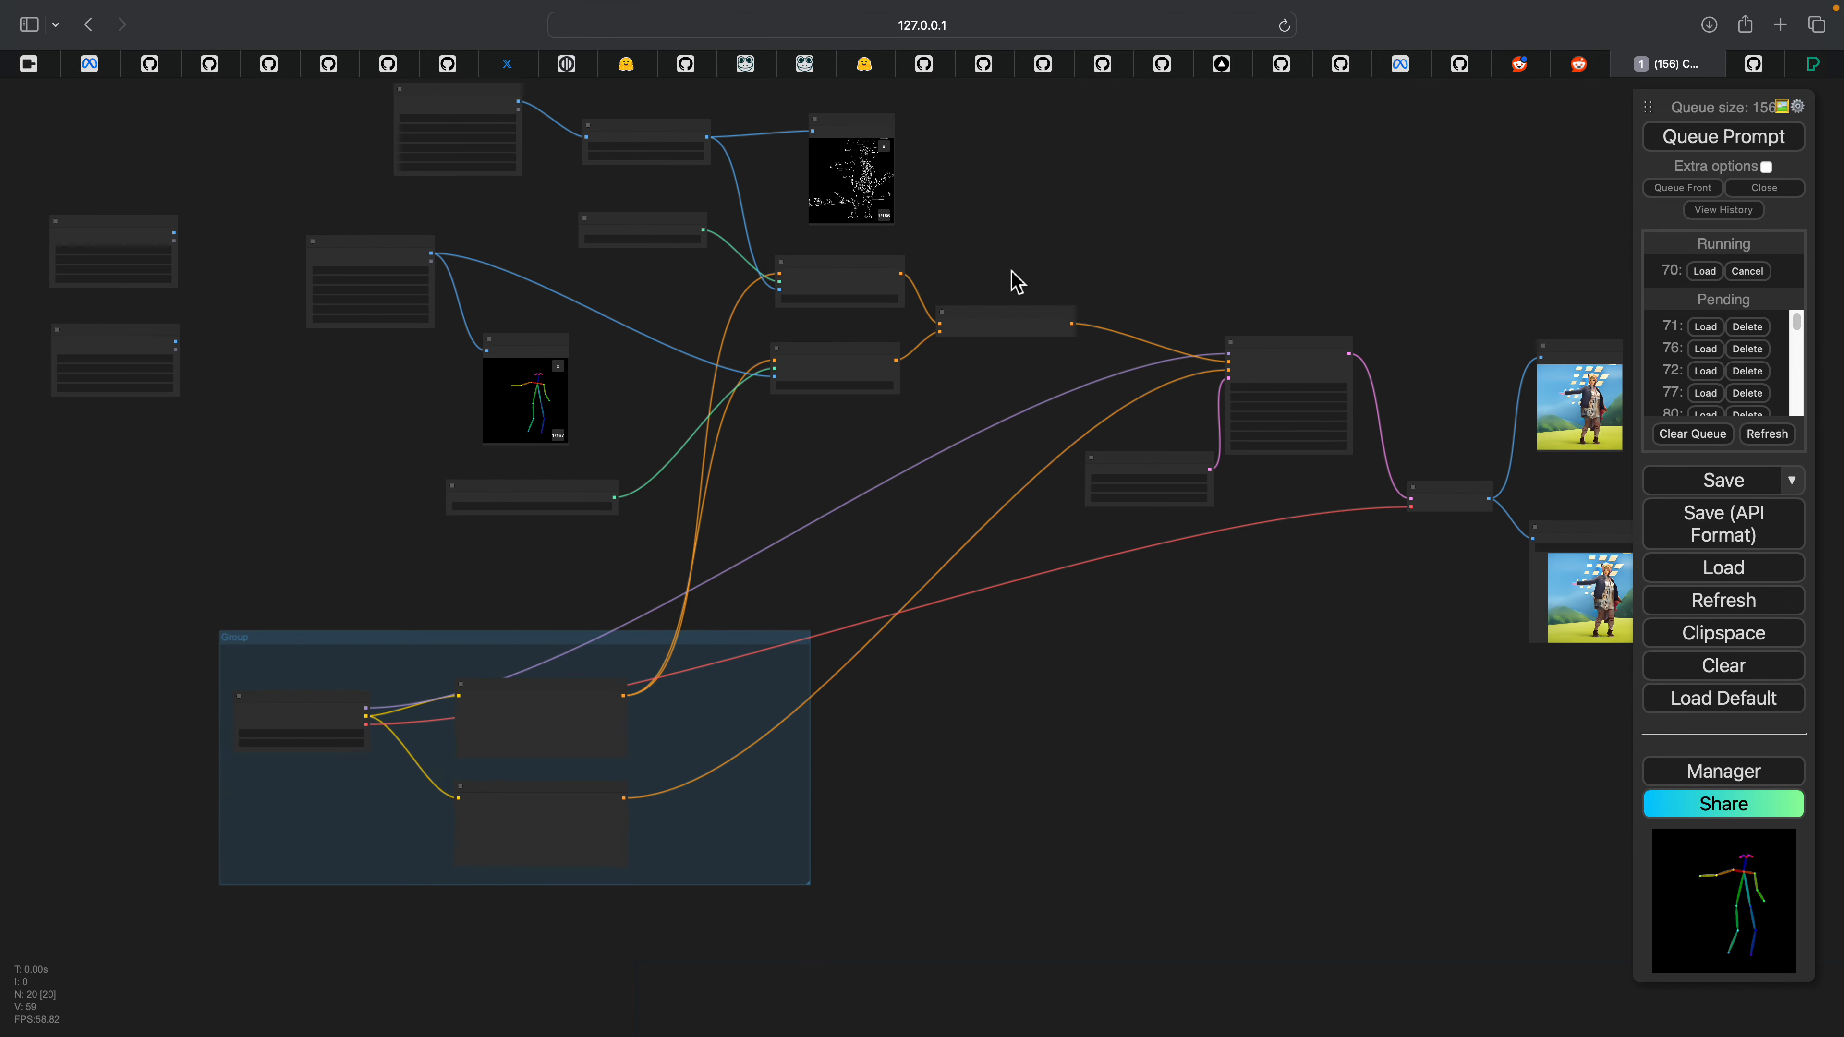
{"action": "scroll", "coordinate": [1017, 282], "scroll_direction": "up", "scroll_amount": 1}
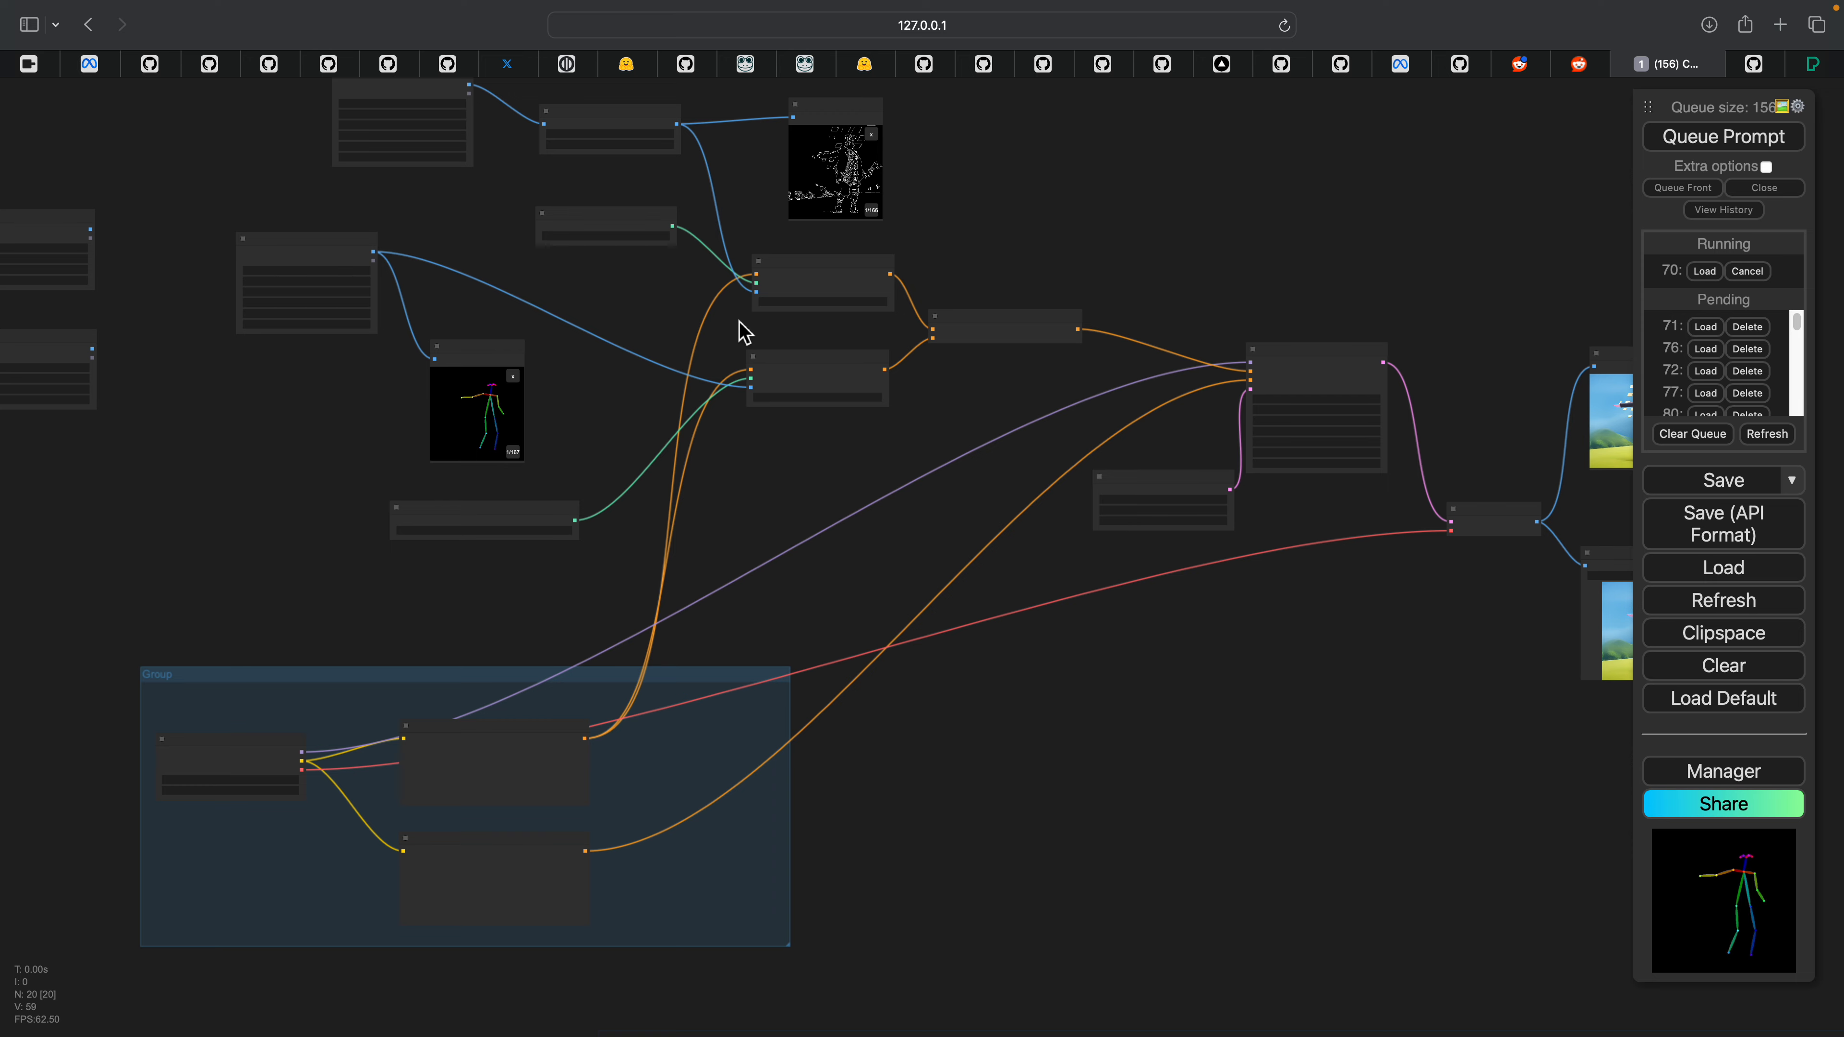
{"action": "left_click_drag", "start_coordinate": [560, 298], "coordinate": [810, 389]}
{"action": "scroll", "coordinate": [761, 376], "scroll_direction": "up", "scroll_amount": 2}
{"action": "scroll", "coordinate": [580, 412], "scroll_direction": "up", "scroll_amount": 2}
{"action": "left_click_drag", "start_coordinate": [361, 381], "coordinate": [545, 392]}
{"action": "left_click_drag", "start_coordinate": [638, 344], "coordinate": [682, 324]}
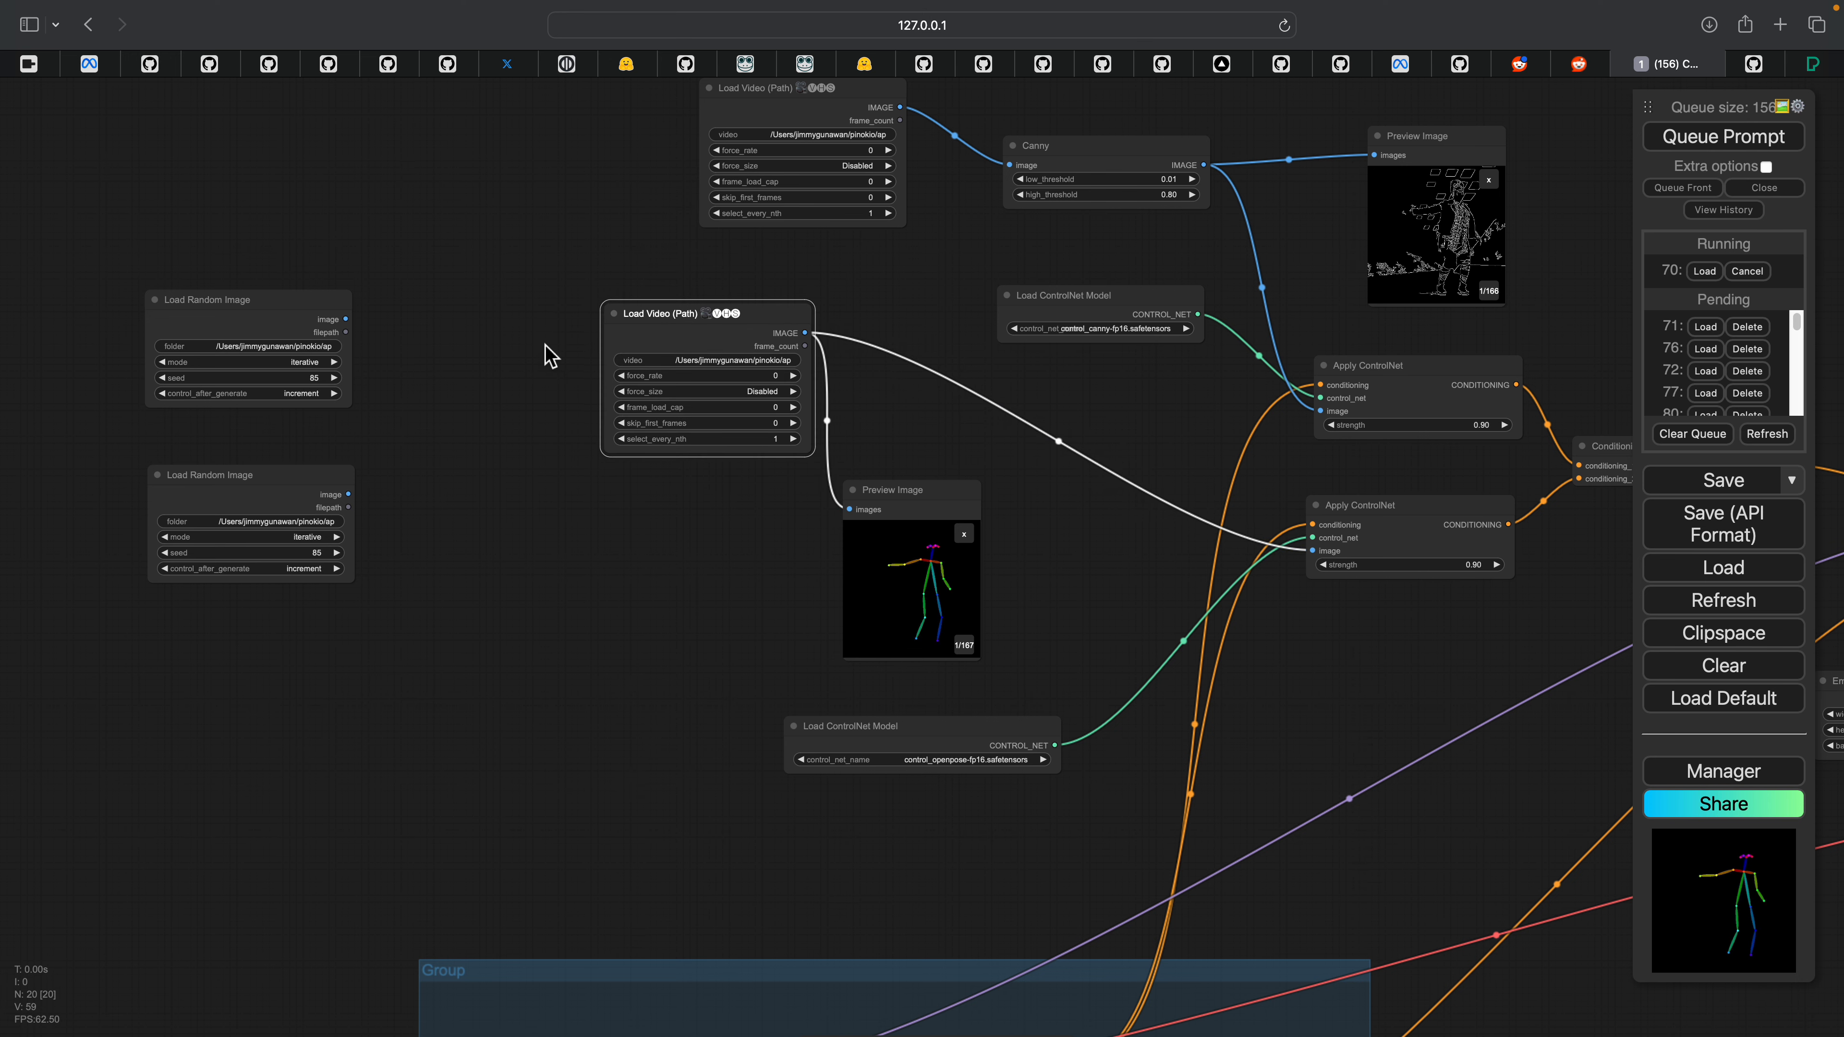
Step: Move the two unconnected Load Random Image nodes and both Load Video (Path) nodes further left in the graph
{"action": "left_click_drag", "start_coordinate": [393, 316], "coordinate": [481, 331]}
{"action": "scroll", "coordinate": [480, 330], "scroll_direction": "up", "scroll_amount": 3}
{"action": "left_click_drag", "start_coordinate": [330, 324], "coordinate": [254, 312]}
{"action": "scroll", "coordinate": [287, 385], "scroll_direction": "up", "scroll_amount": 2}
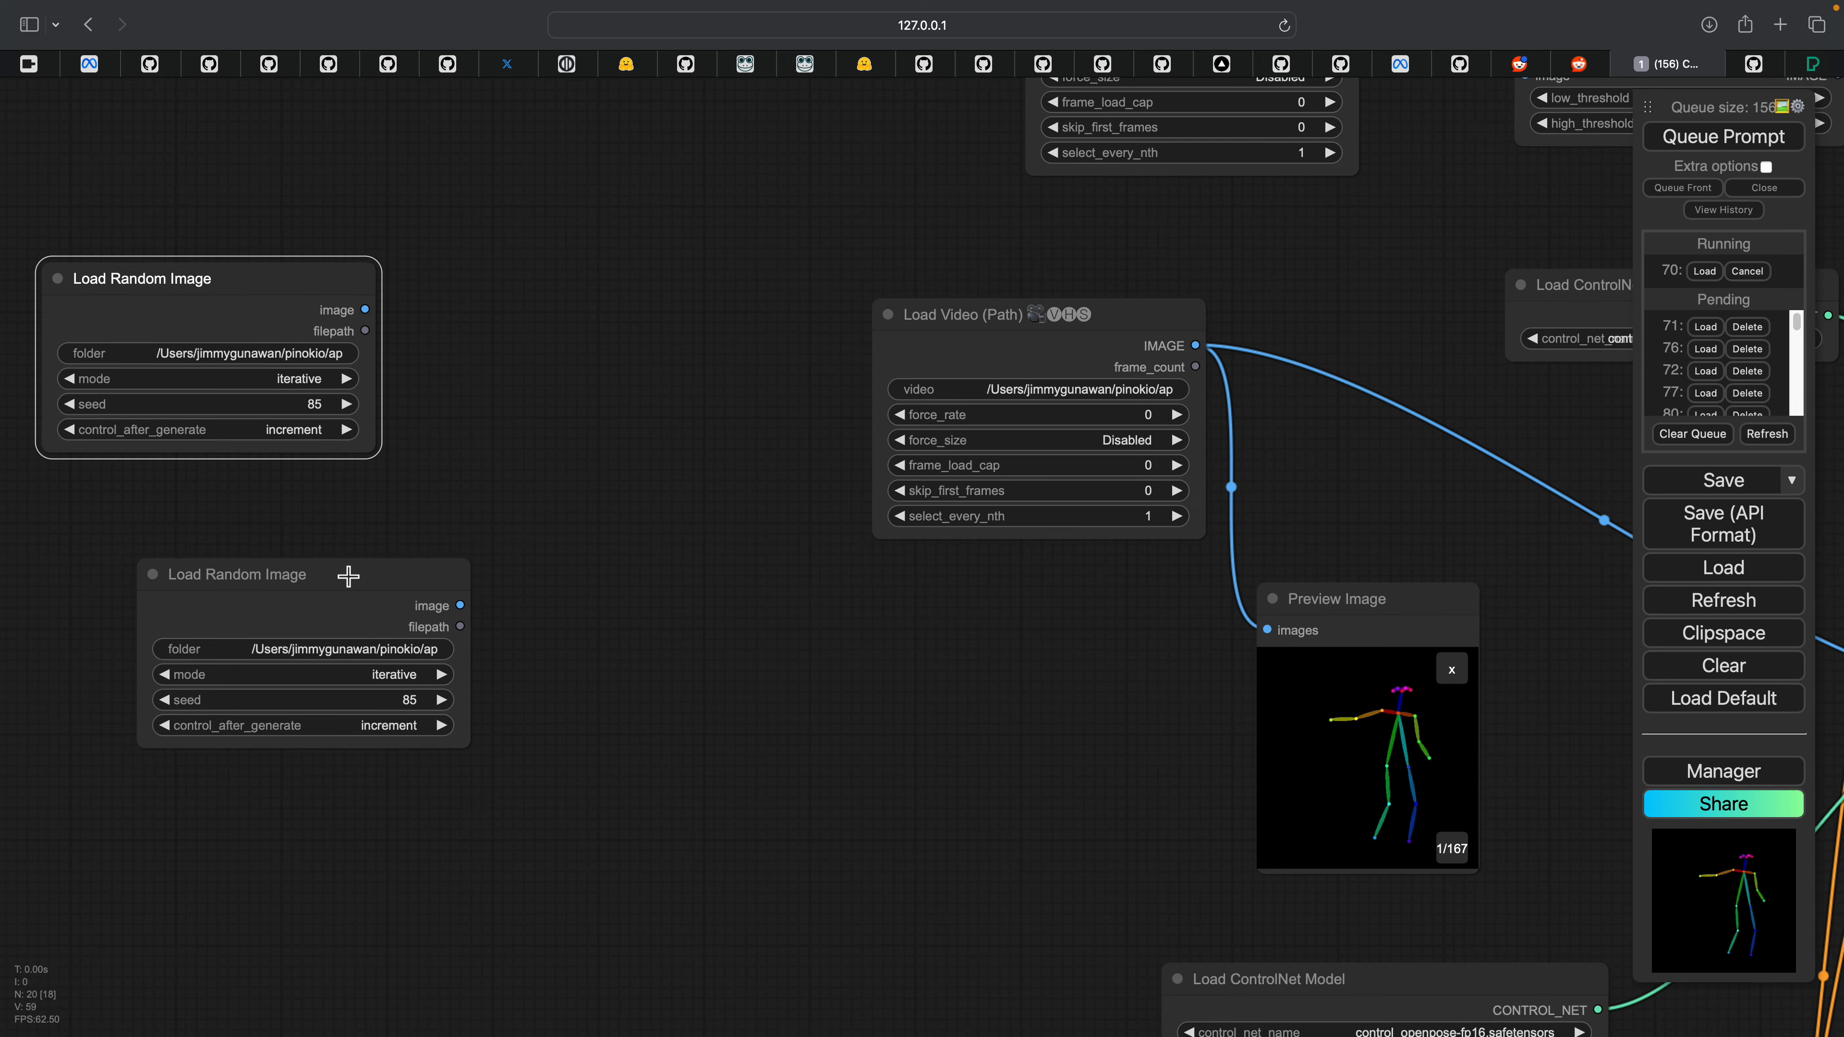
{"action": "left_click_drag", "start_coordinate": [348, 576], "coordinate": [249, 558]}
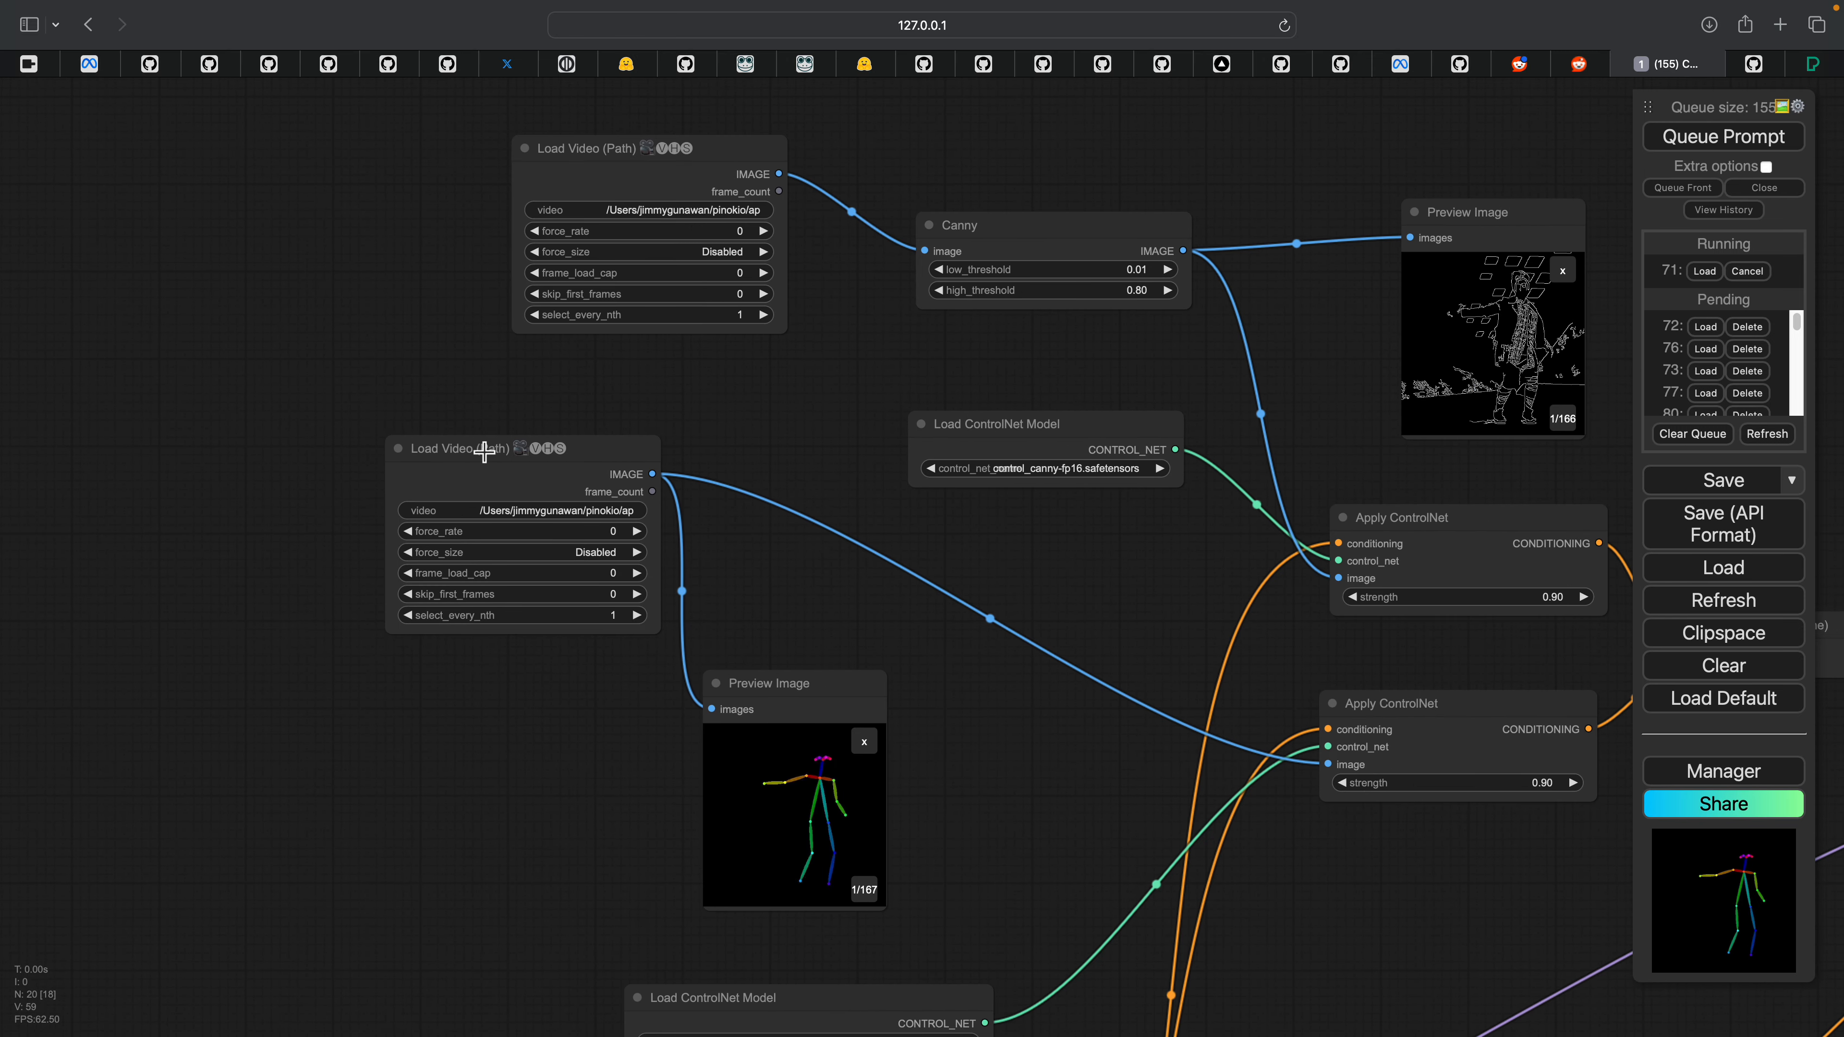
{"action": "left_click_drag", "start_coordinate": [484, 451], "coordinate": [429, 457]}
{"action": "left_click_drag", "start_coordinate": [639, 148], "coordinate": [505, 170]}
Step: Switch to Blender, widen the text editor area holding talktocomfy.py, and compare the script with the ComfyUI workflow
{"action": "key", "text": "ctrl+Left"}
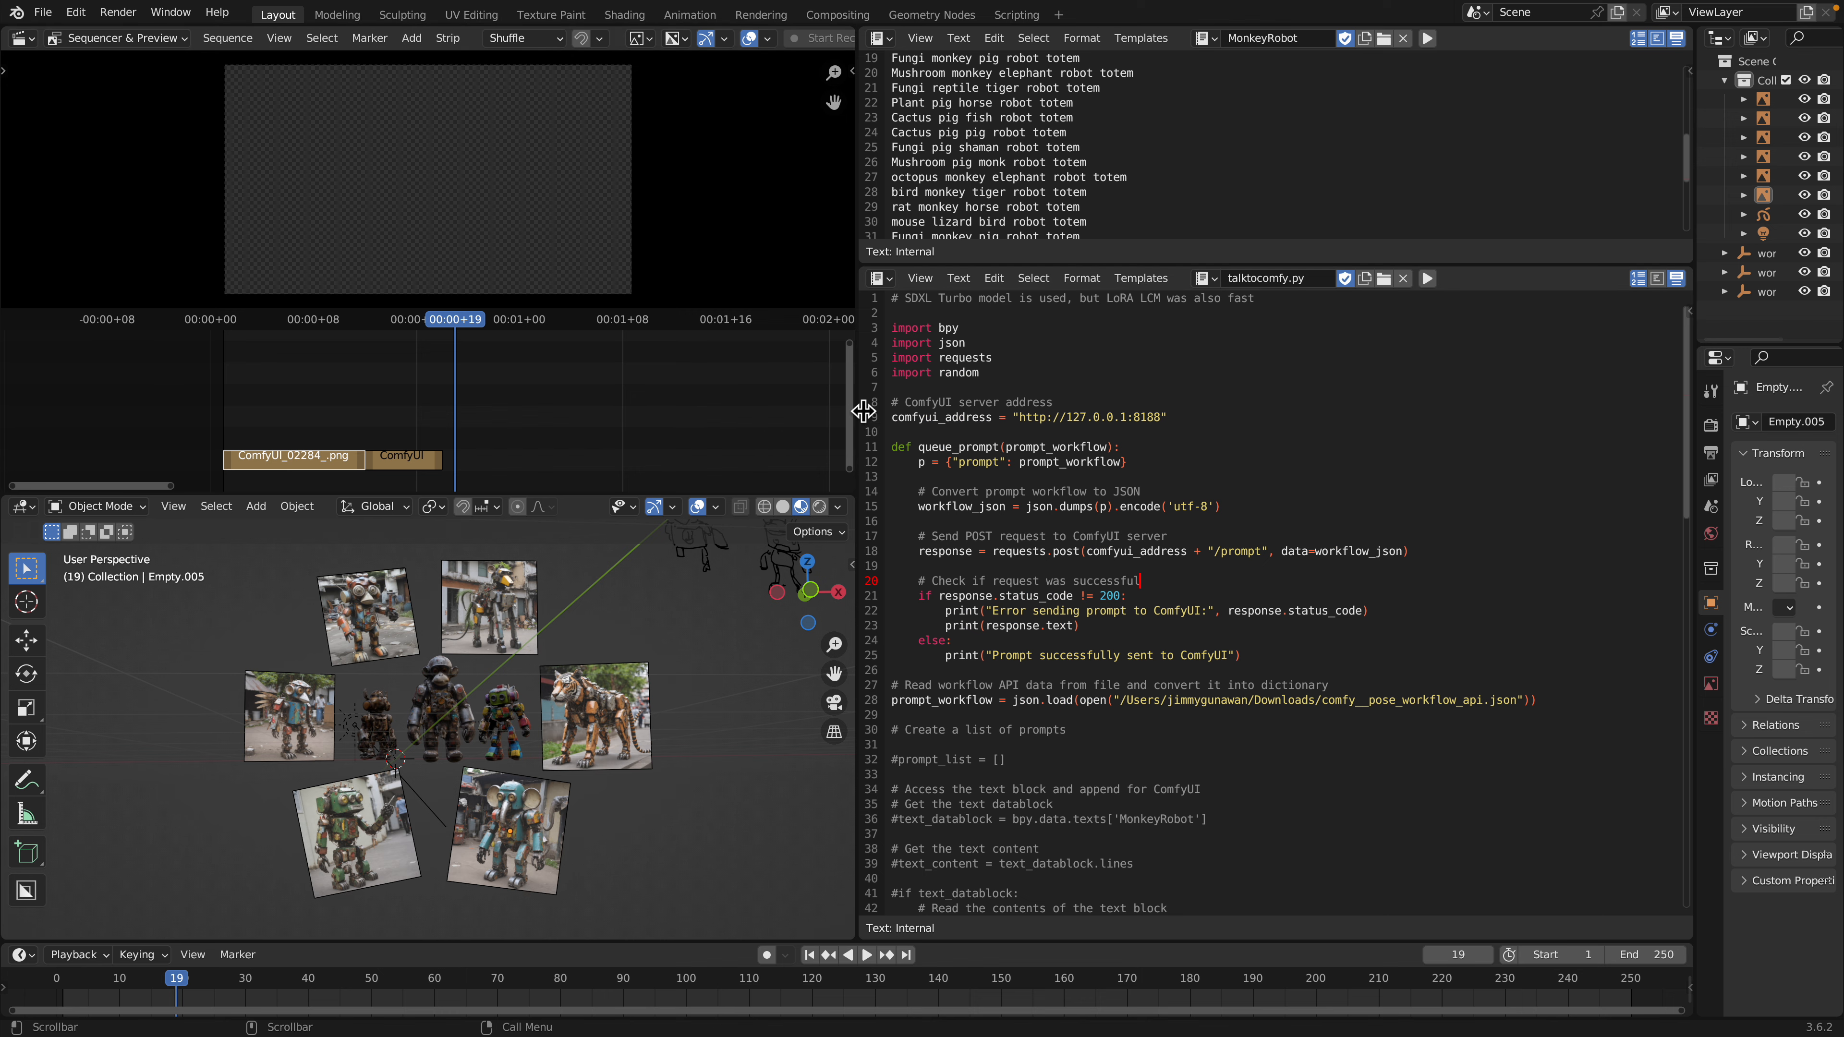
{"action": "left_click_drag", "start_coordinate": [864, 411], "coordinate": [445, 436]}
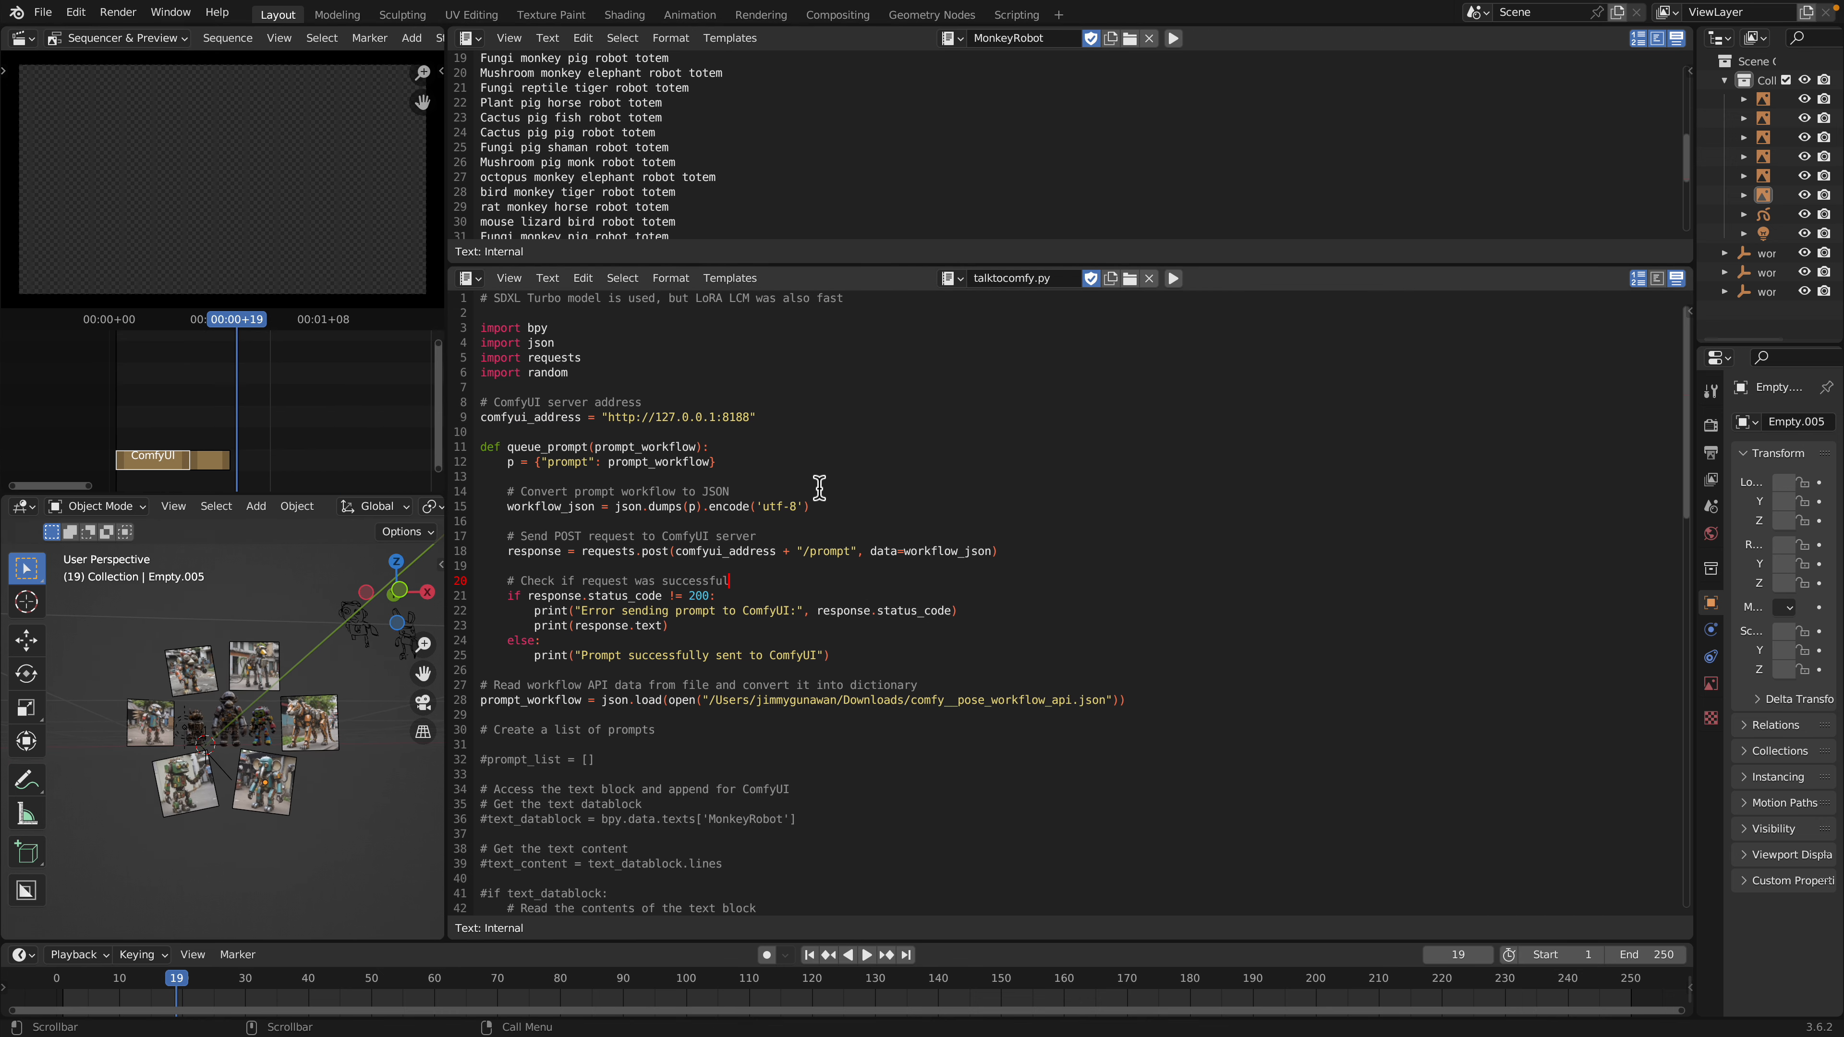
{"action": "key", "text": "ctrl+Right"}
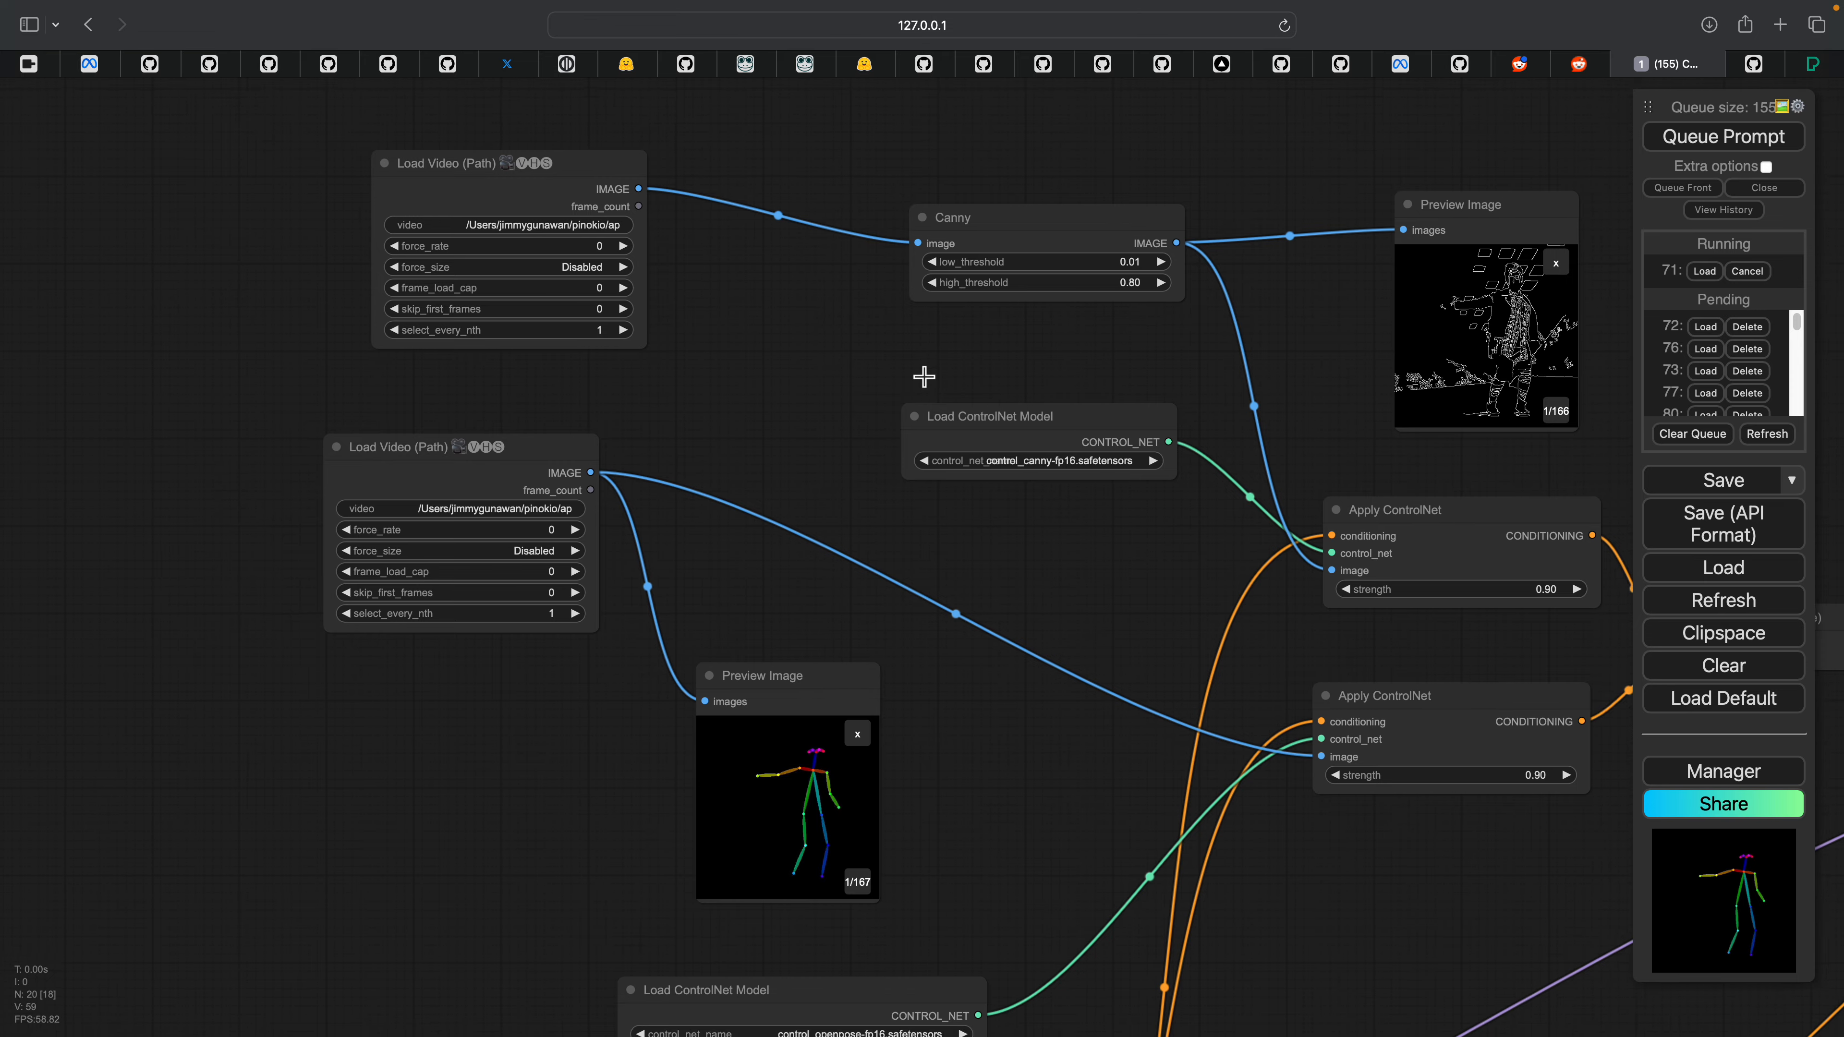
{"action": "scroll", "coordinate": [925, 377], "scroll_direction": "down", "scroll_amount": 6}
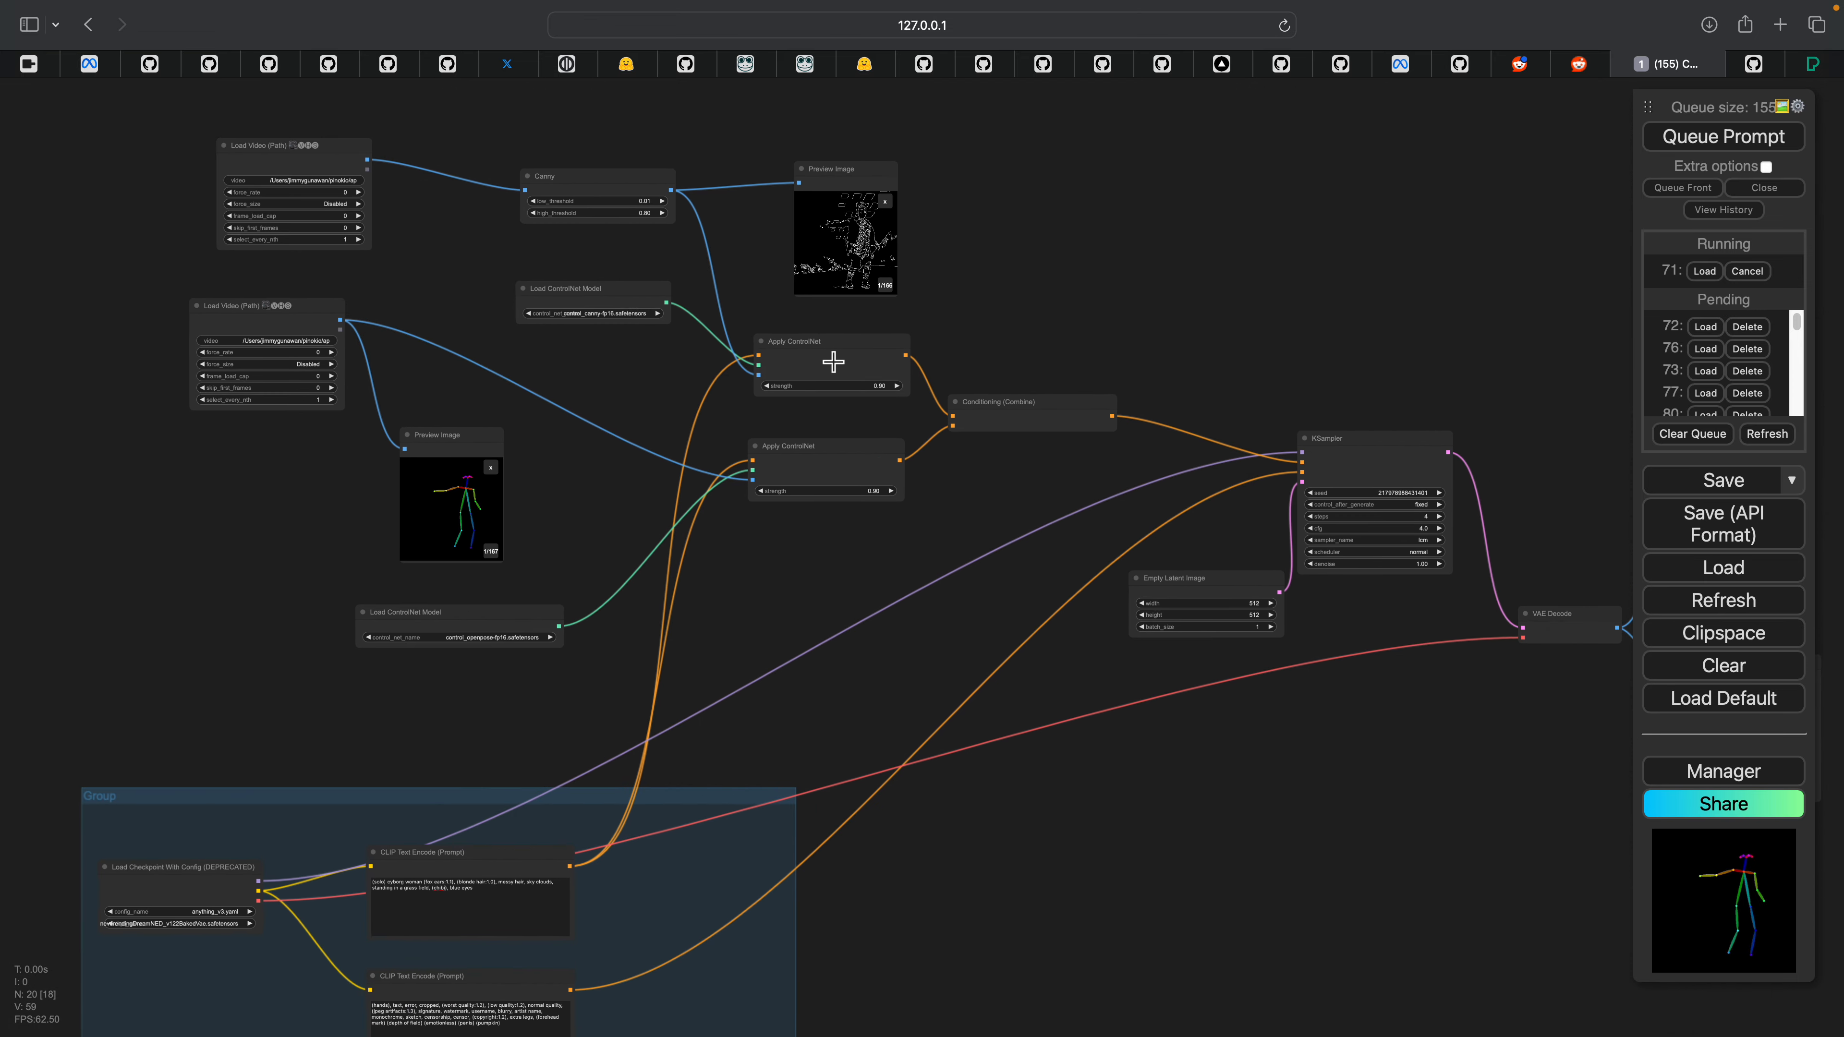
{"action": "key", "text": "ctrl+Left"}
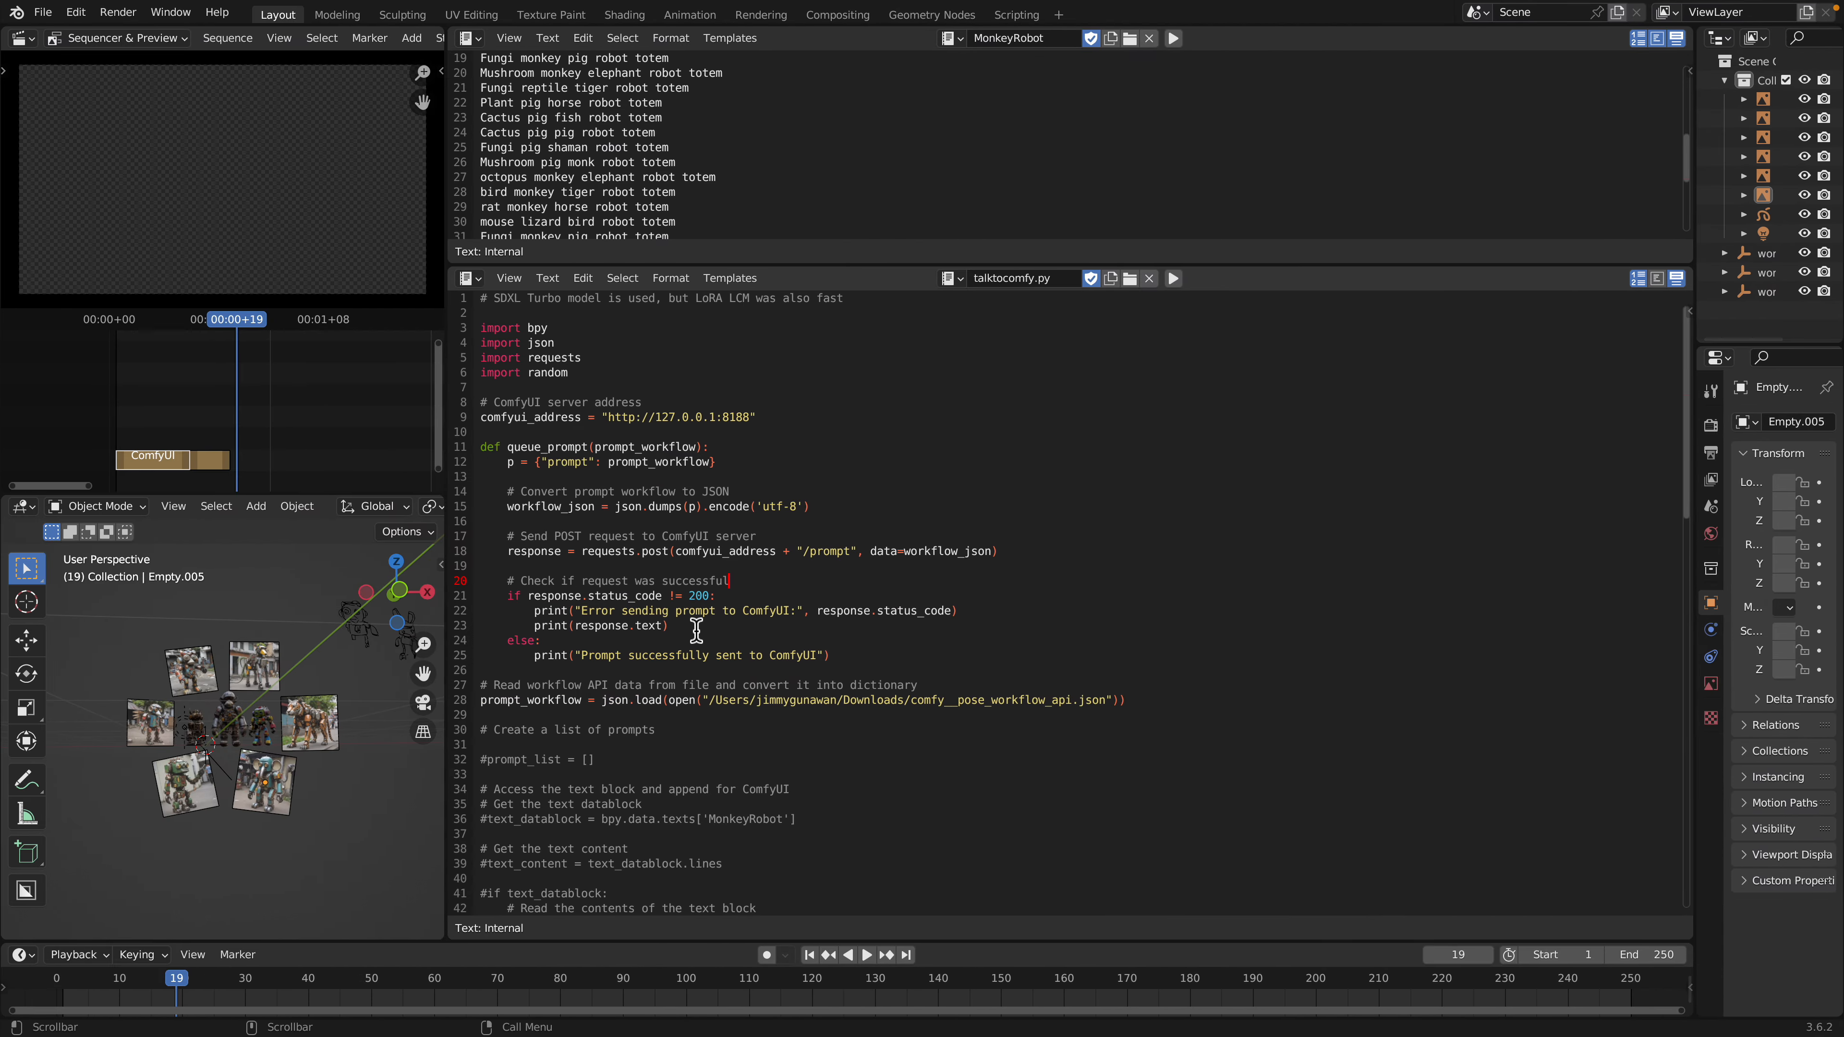
{"action": "left_click", "coordinate": [793, 506]}
Step: Switch to Finder and flip back and forth through Quick Look previews of the recent ComfyUI frames in the output folder
{"action": "key", "text": "ctrl+Left"}
{"action": "left_click", "coordinate": [935, 258]}
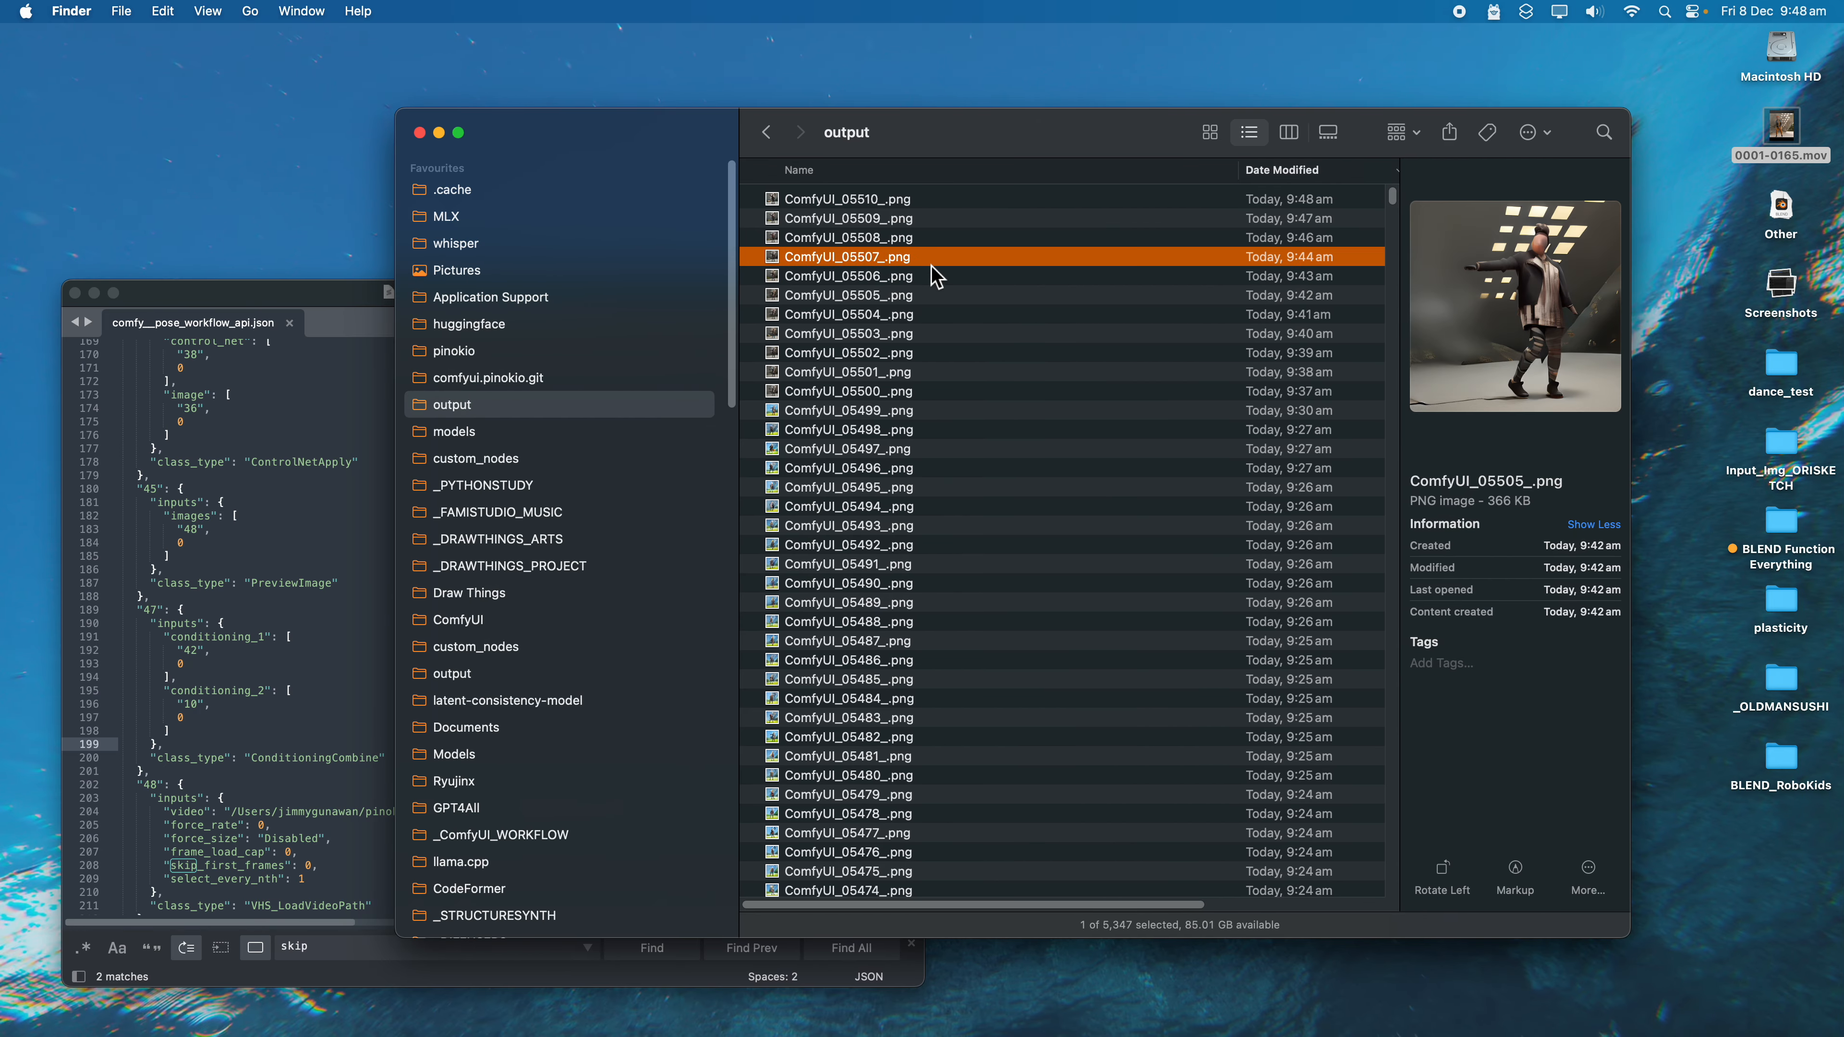
{"action": "left_click", "coordinate": [951, 315]}
{"action": "key", "text": "space"}
{"action": "key", "text": "Up"}
{"action": "key", "text": "Up"}
{"action": "key", "text": "Up"}
{"action": "key", "text": "Up"}
{"action": "key", "text": "Up"}
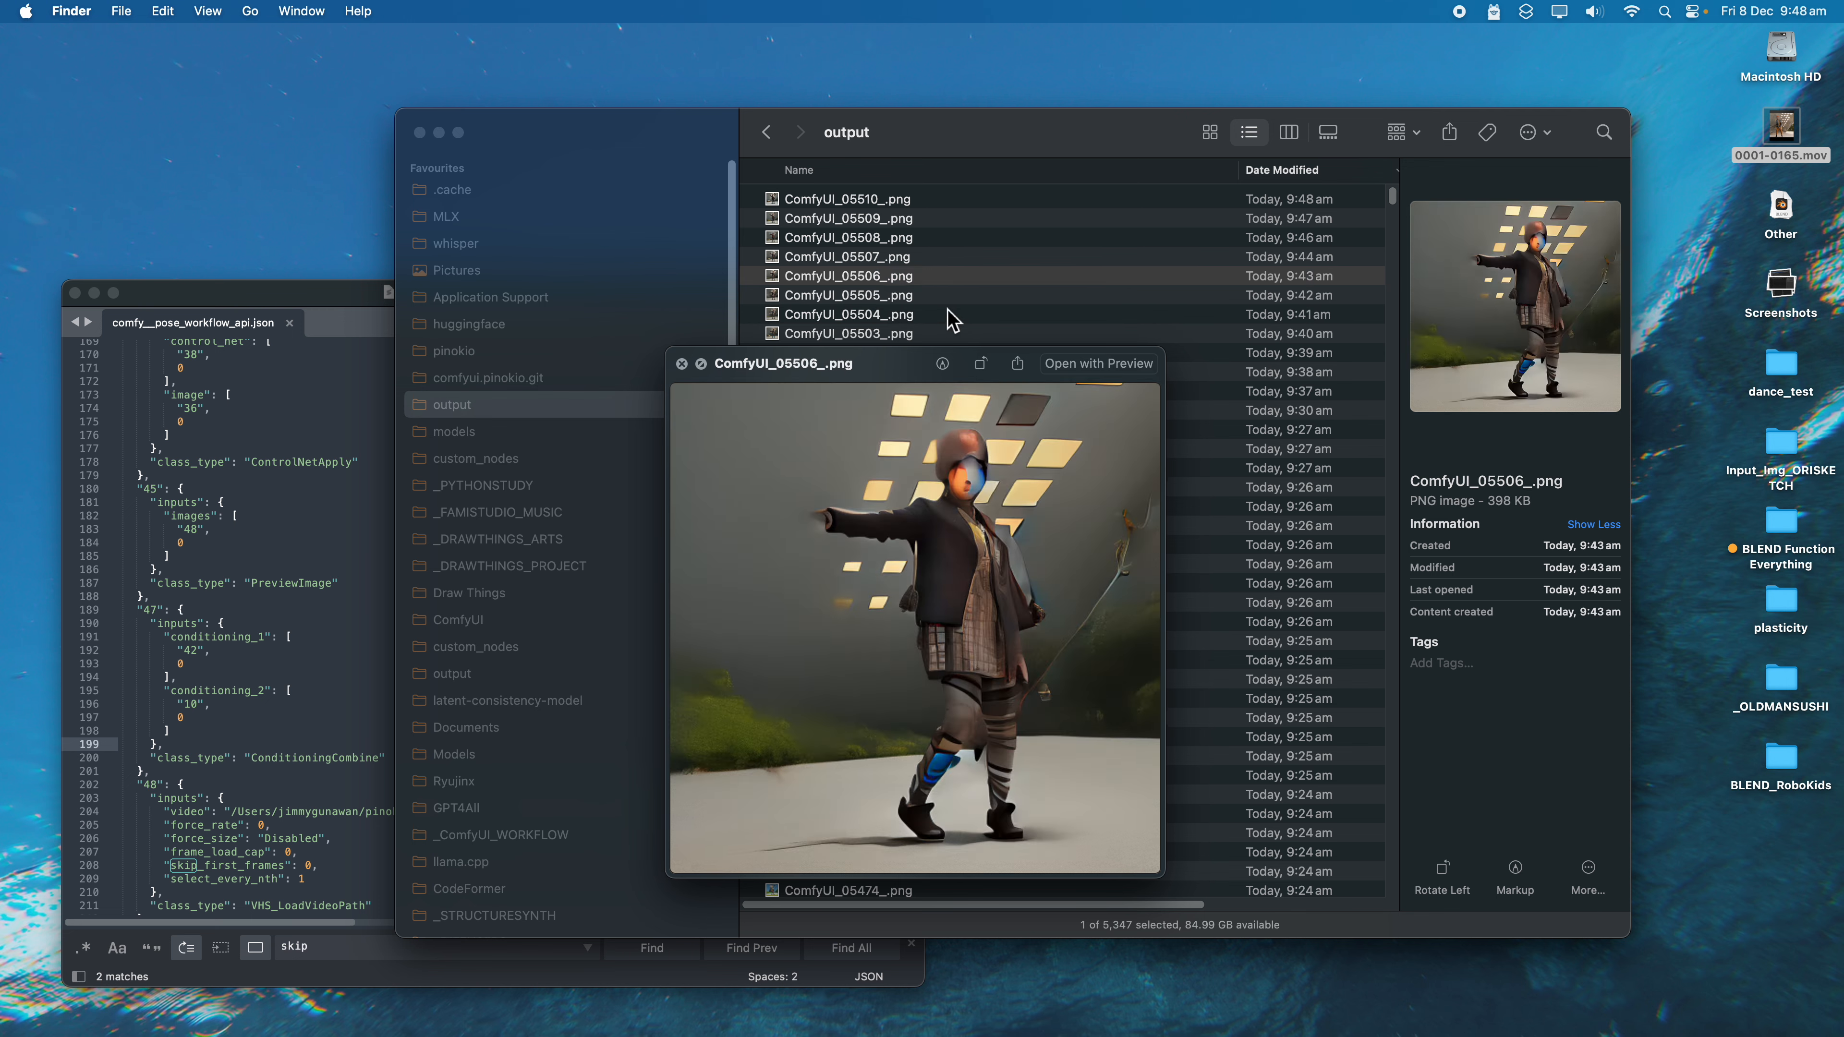
{"action": "key", "text": "Up"}
{"action": "key", "text": "Down"}
{"action": "key", "text": "Down"}
{"action": "key", "text": "Down"}
{"action": "key", "text": "Down"}
{"action": "key", "text": "Down"}
{"action": "key", "text": "Down"}
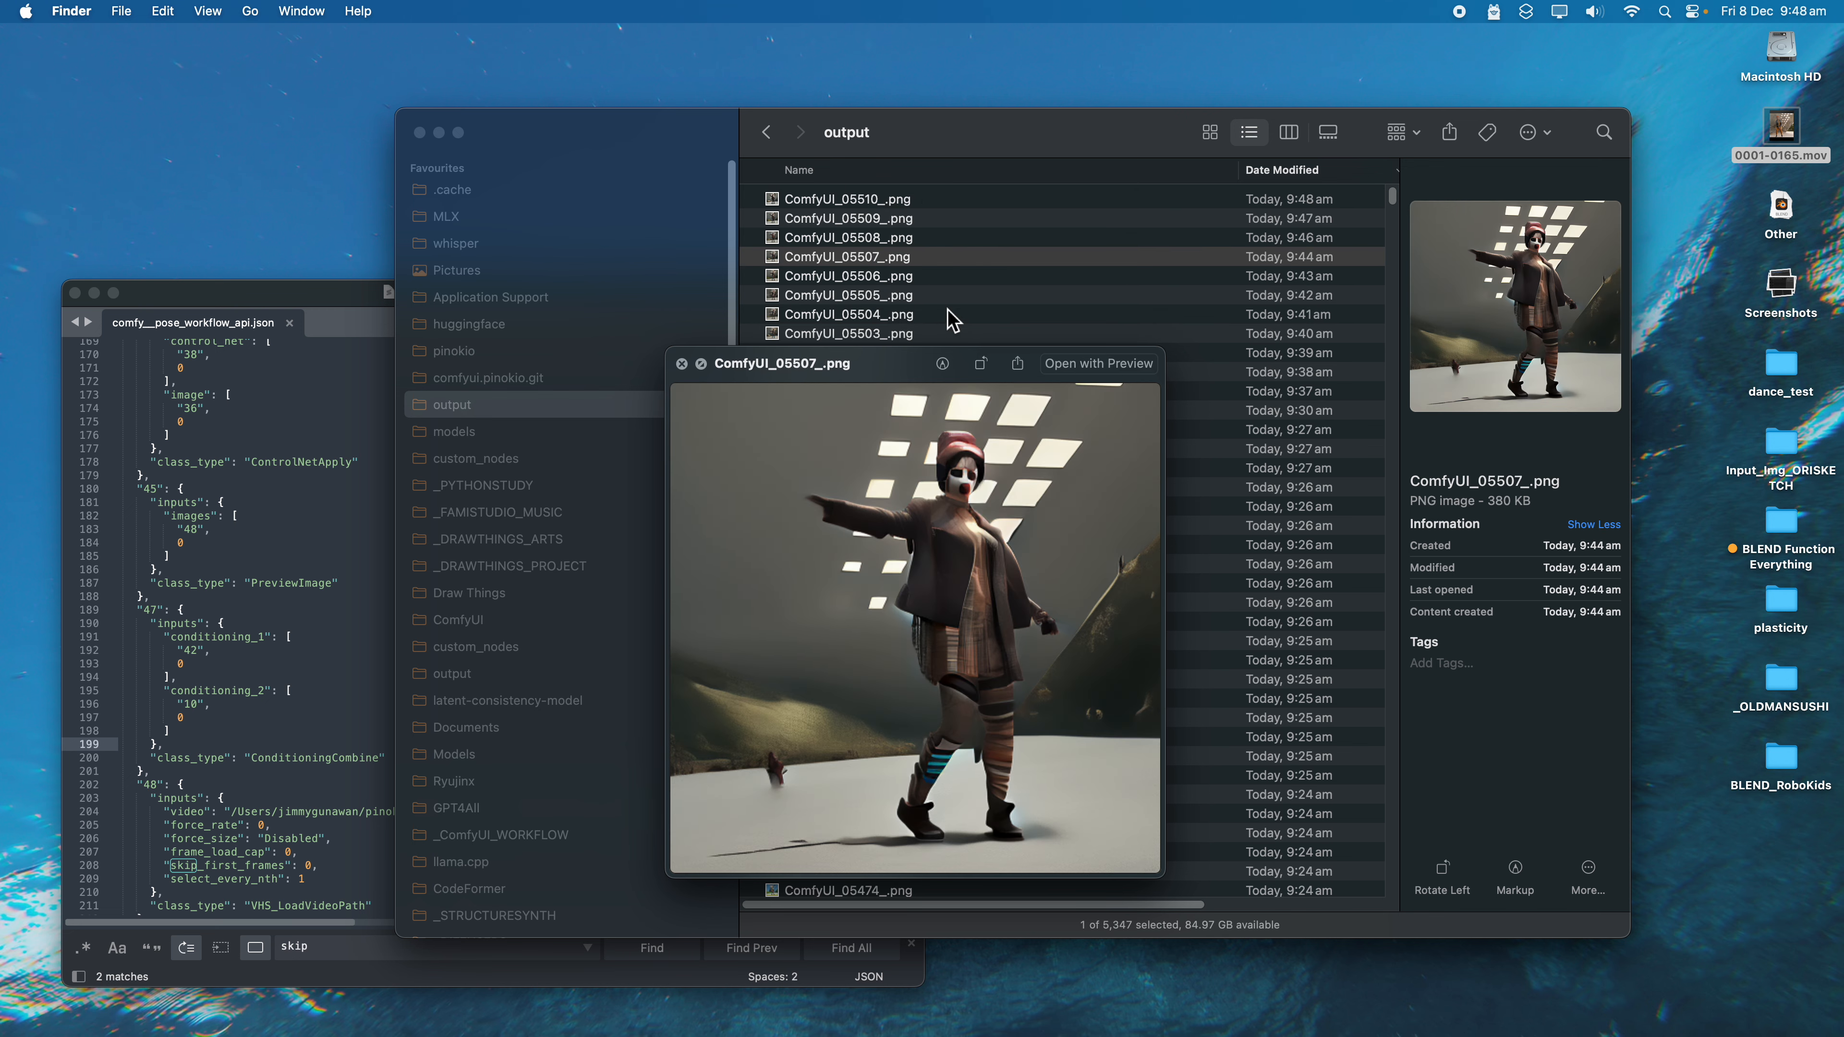
{"action": "key", "text": "Up"}
{"action": "key", "text": "Up"}
{"action": "key", "text": "Up"}
{"action": "key", "text": "Up"}
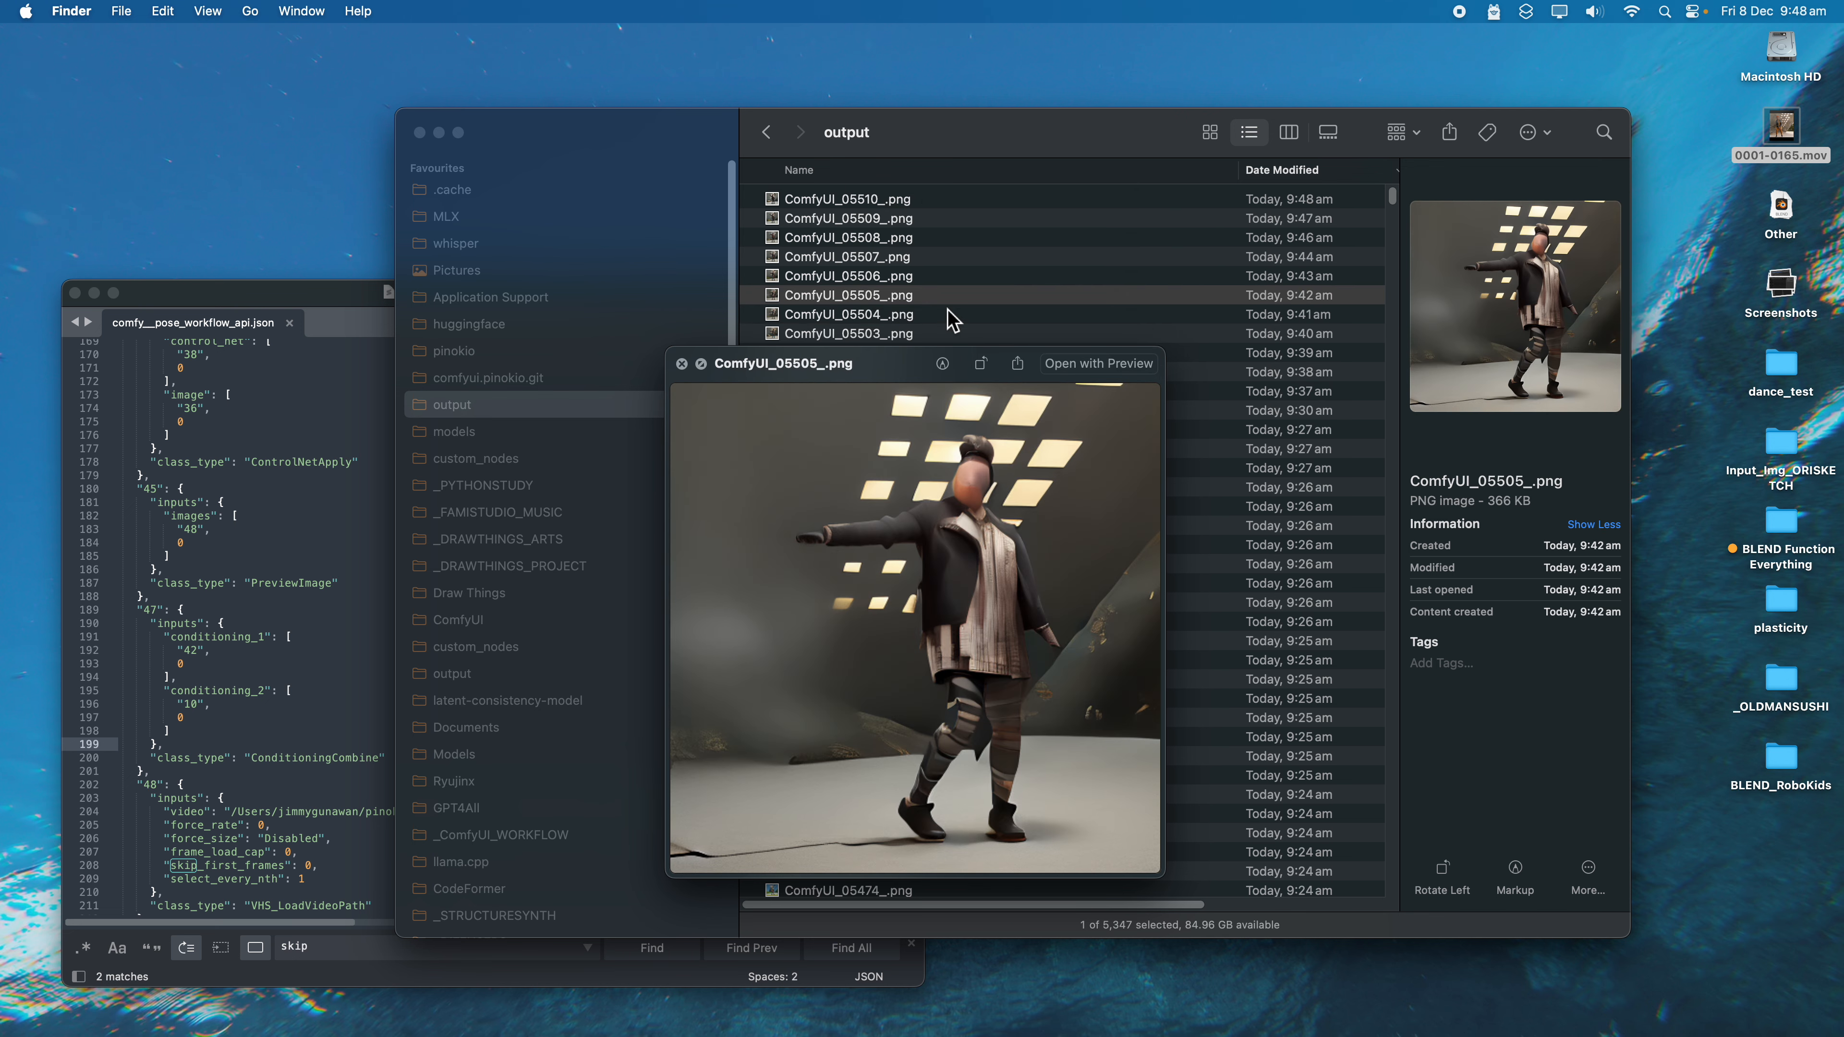
{"action": "key", "text": "Down"}
{"action": "key", "text": "Up"}
{"action": "key", "text": "Up"}
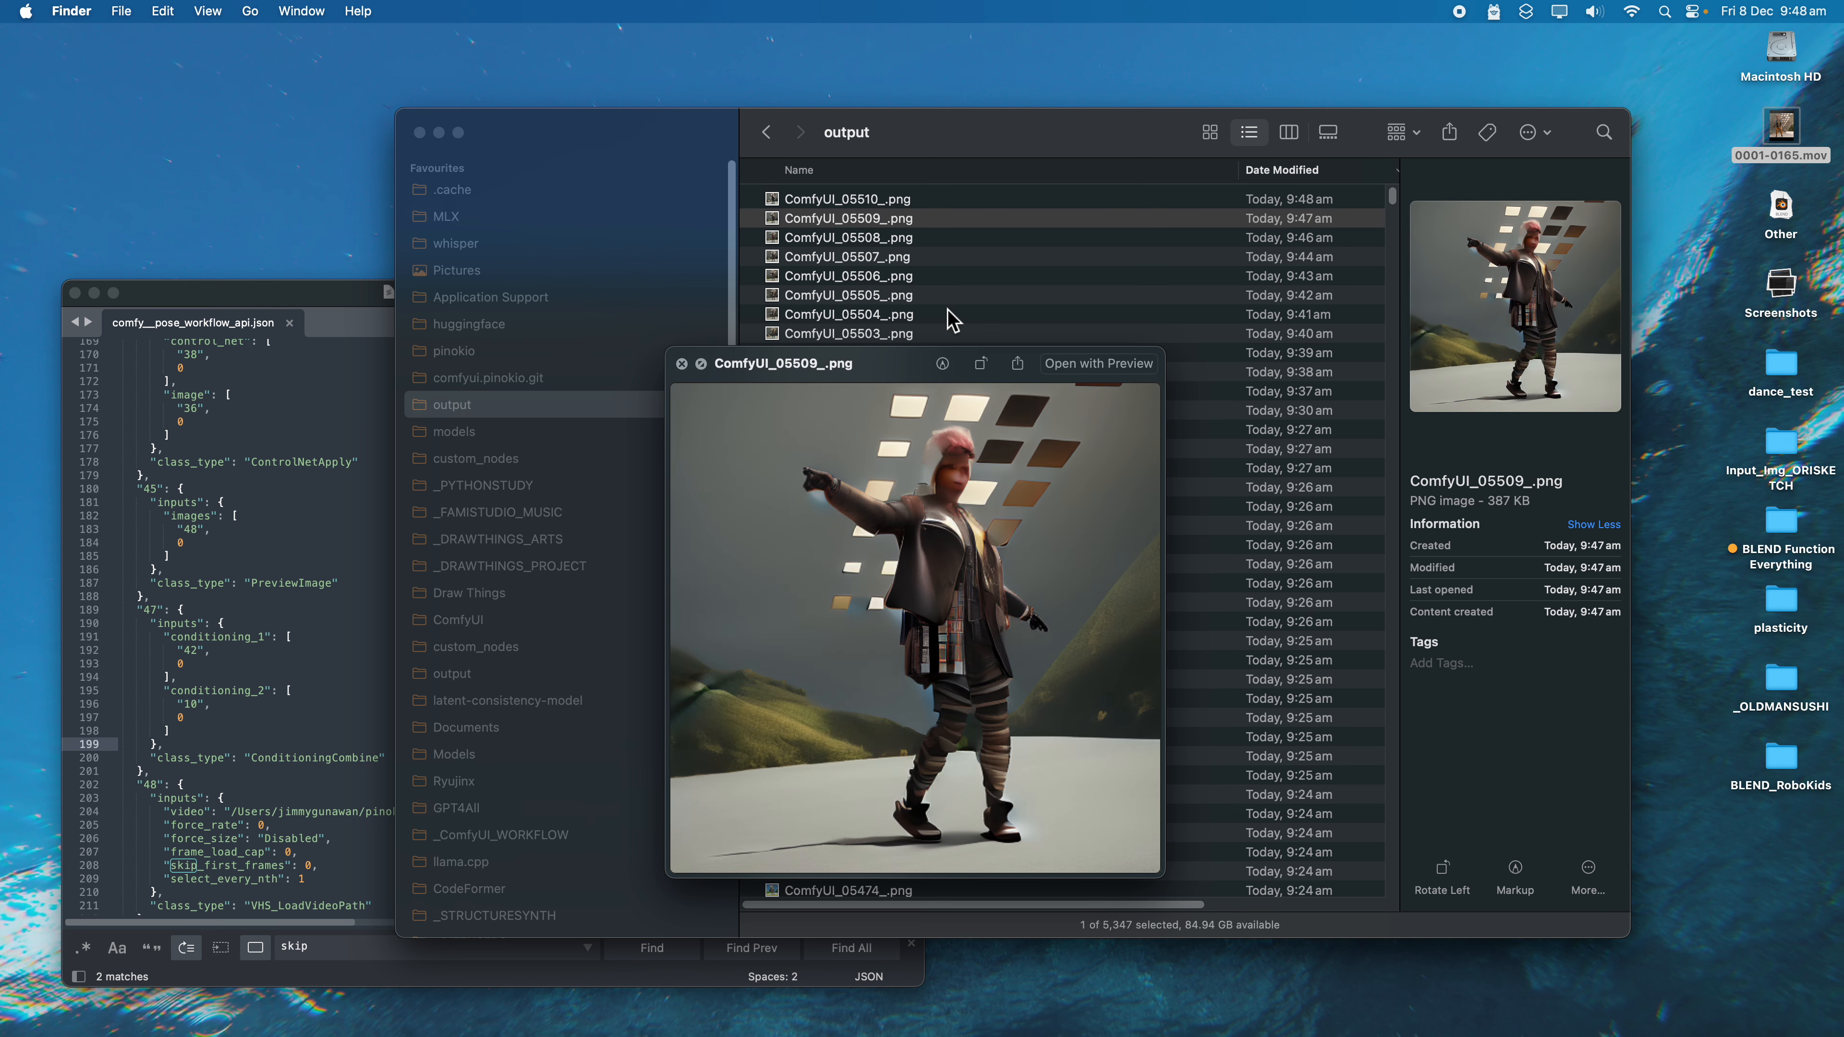
Step: Preview the newest frame in the output folder, ComfyUI_05510_.png
{"action": "left_click", "coordinate": [1340, 262]}
{"action": "left_click", "coordinate": [1332, 274]}
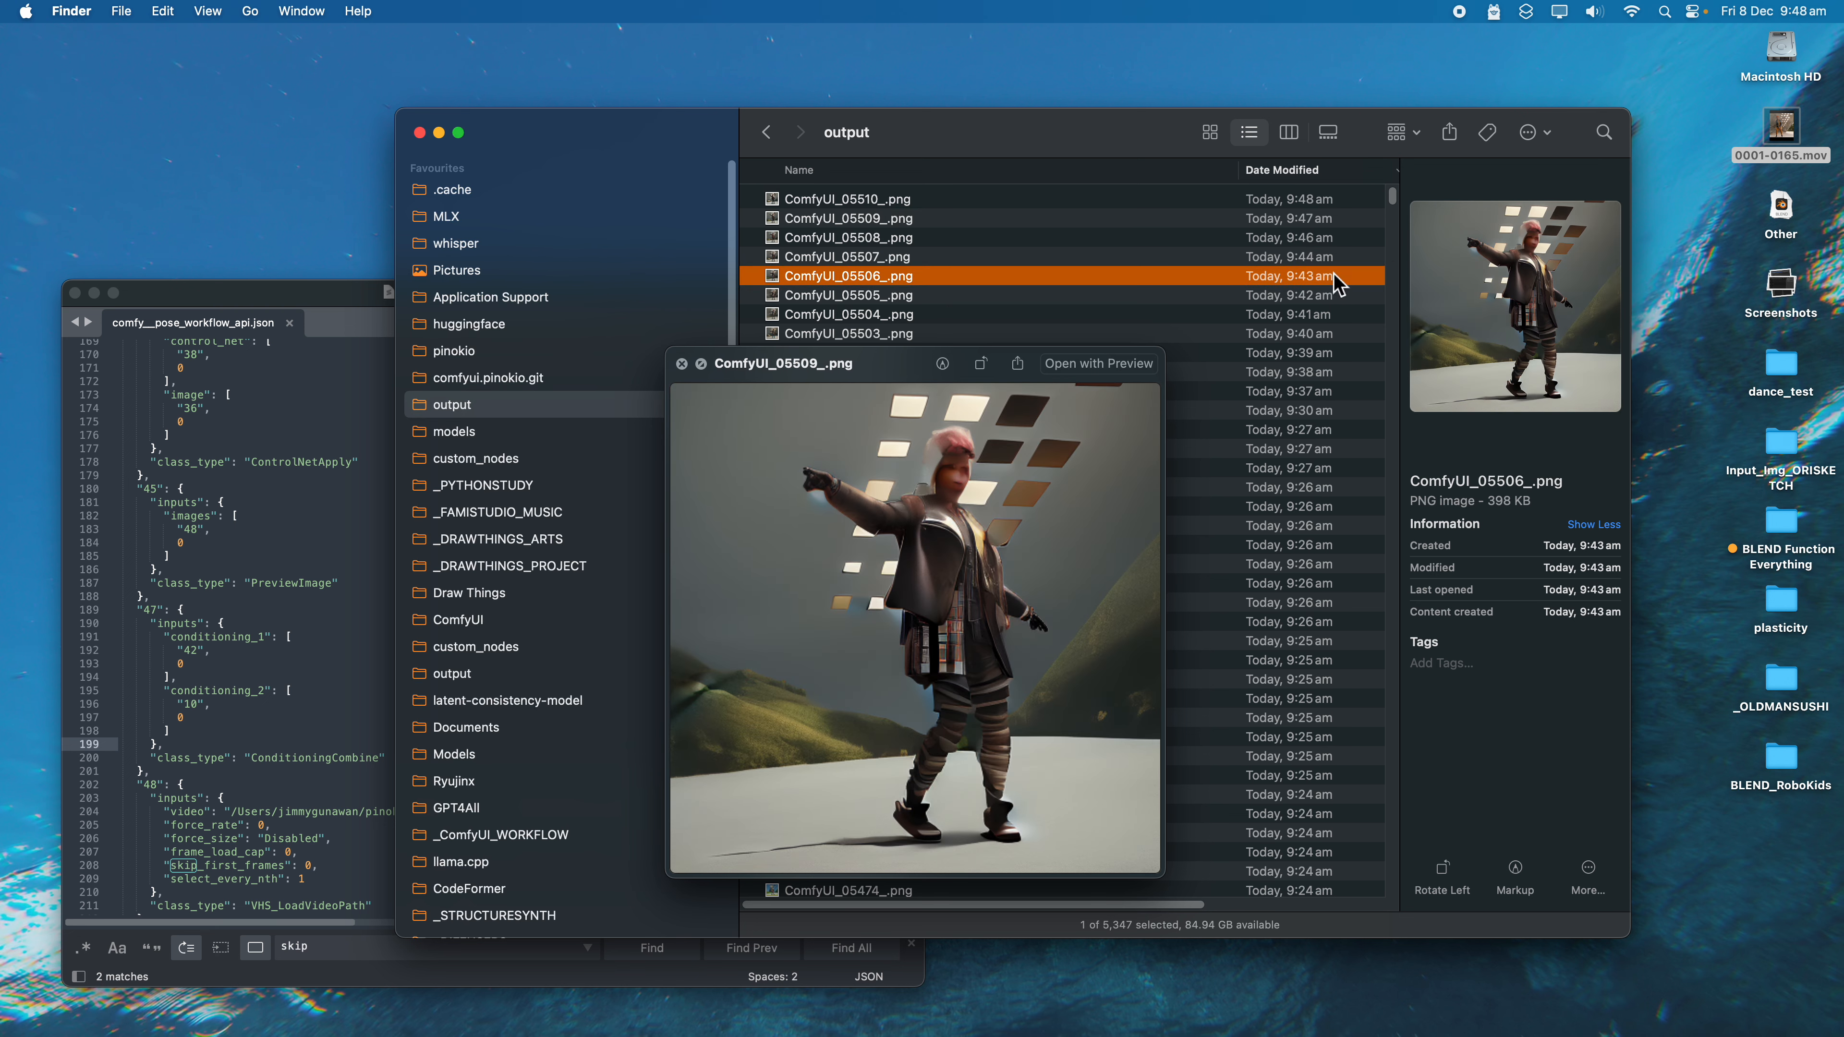
{"action": "left_click", "coordinate": [1326, 255]}
{"action": "left_click", "coordinate": [1328, 240]}
{"action": "key", "text": "Up"}
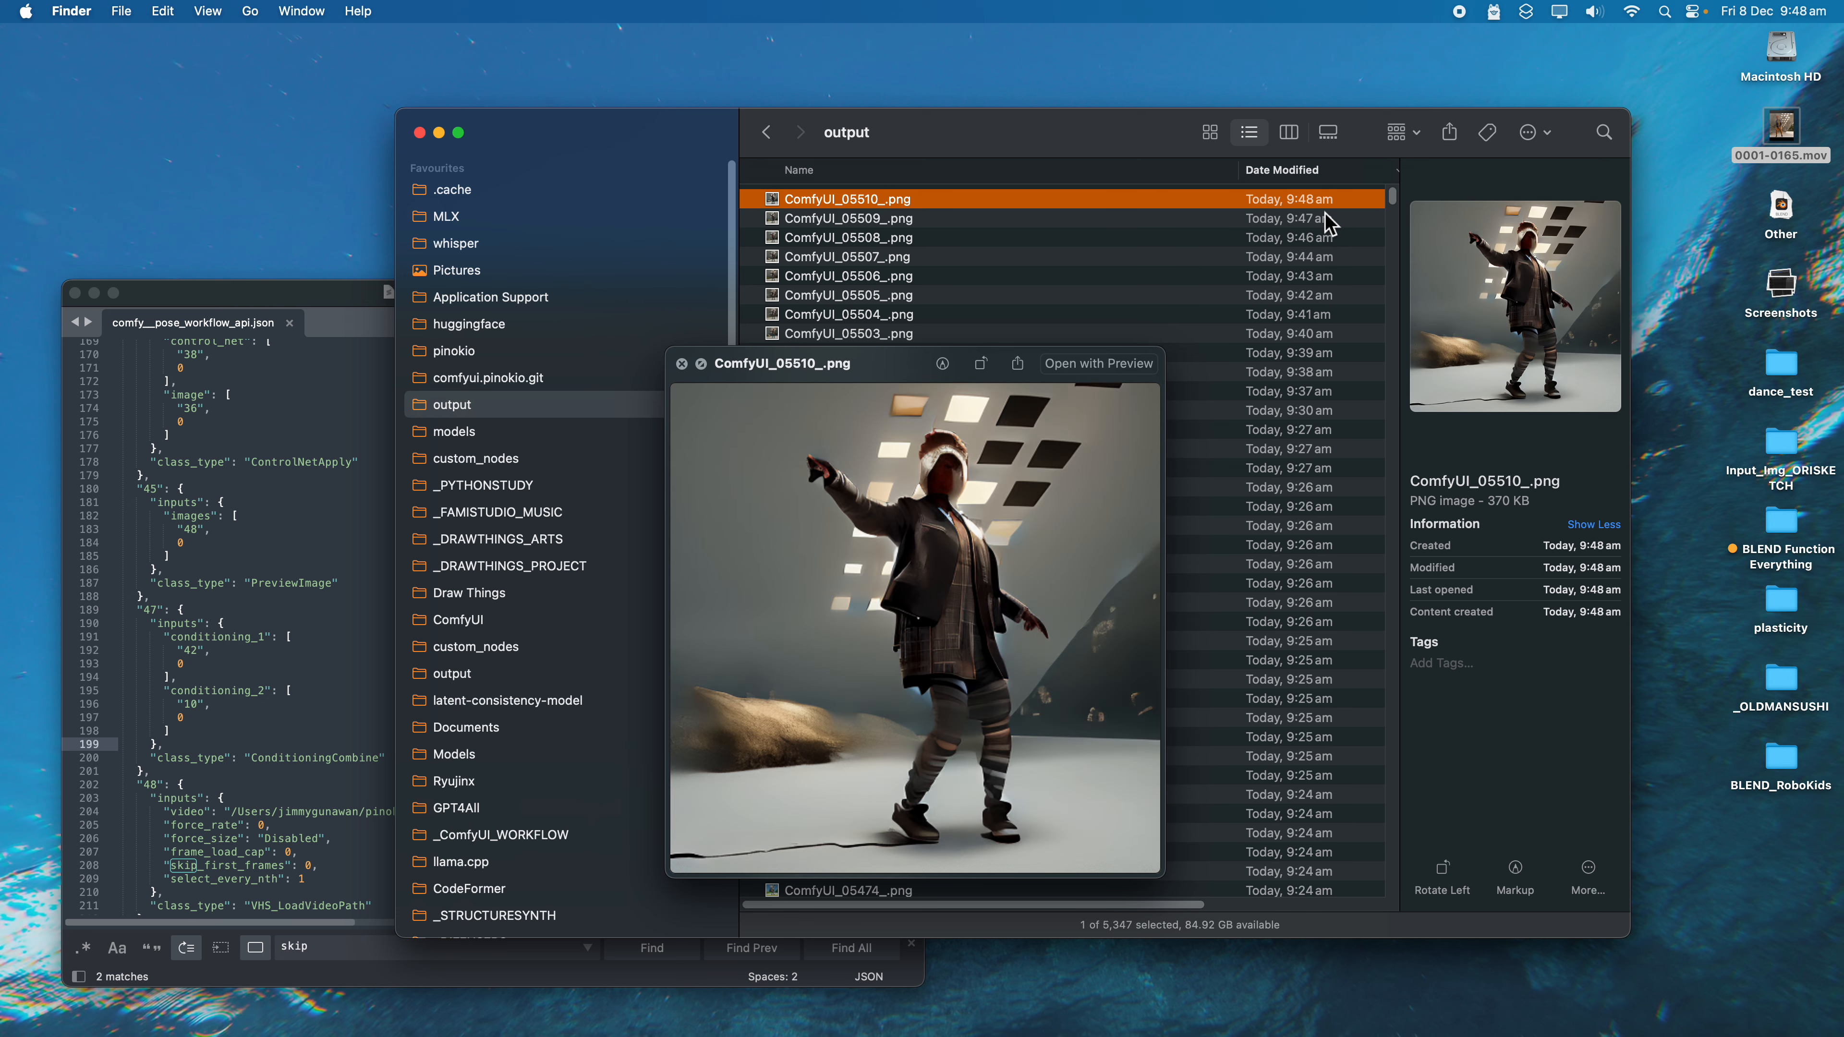
Step: Compare consecutive frames from ComfyUI_05510_.png back to ComfyUI_05501_.png to check the character's pose and style from frame to frame
{"action": "key", "text": "Down"}
{"action": "key", "text": "Down"}
{"action": "key", "text": "Down"}
{"action": "key", "text": "Down"}
{"action": "key", "text": "Down"}
{"action": "key", "text": "Down"}
{"action": "key", "text": "Down"}
{"action": "key", "text": "Down"}
{"action": "key", "text": "Up"}
{"action": "key", "text": "Up"}
{"action": "key", "text": "Up"}
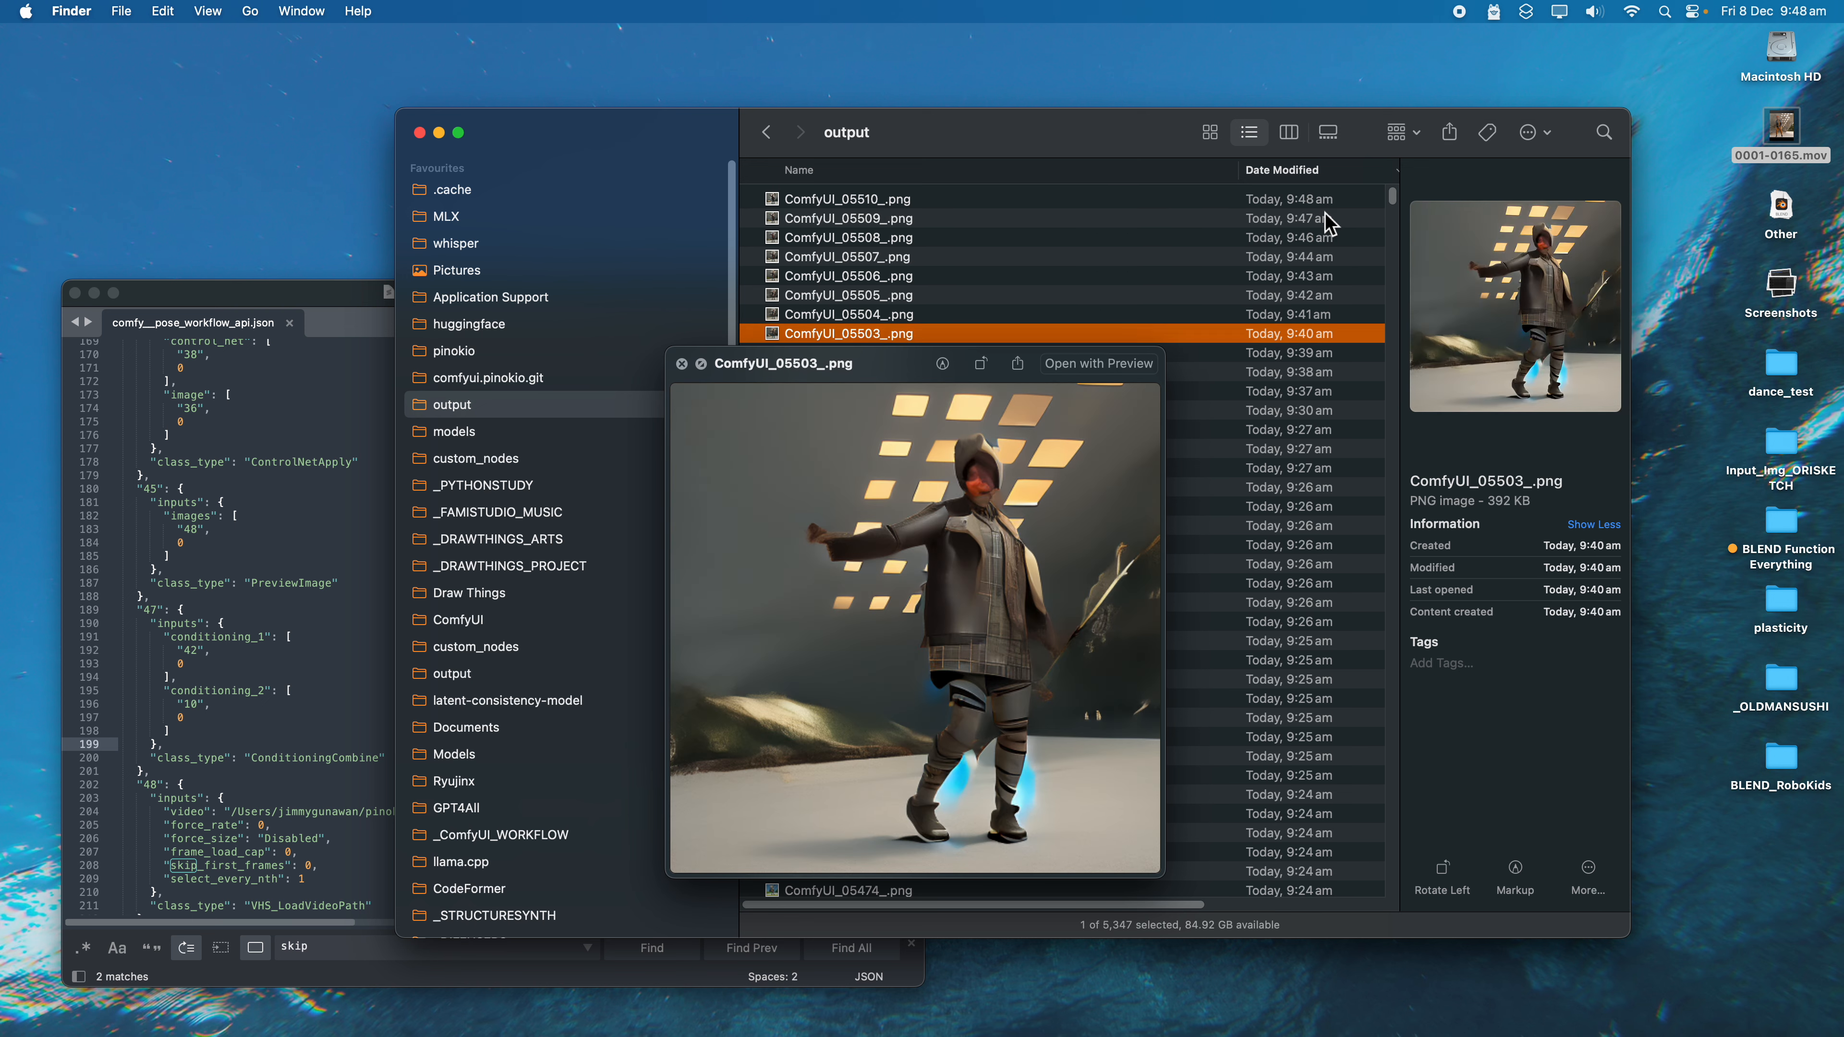
{"action": "key", "text": "Down"}
{"action": "key", "text": "Down"}
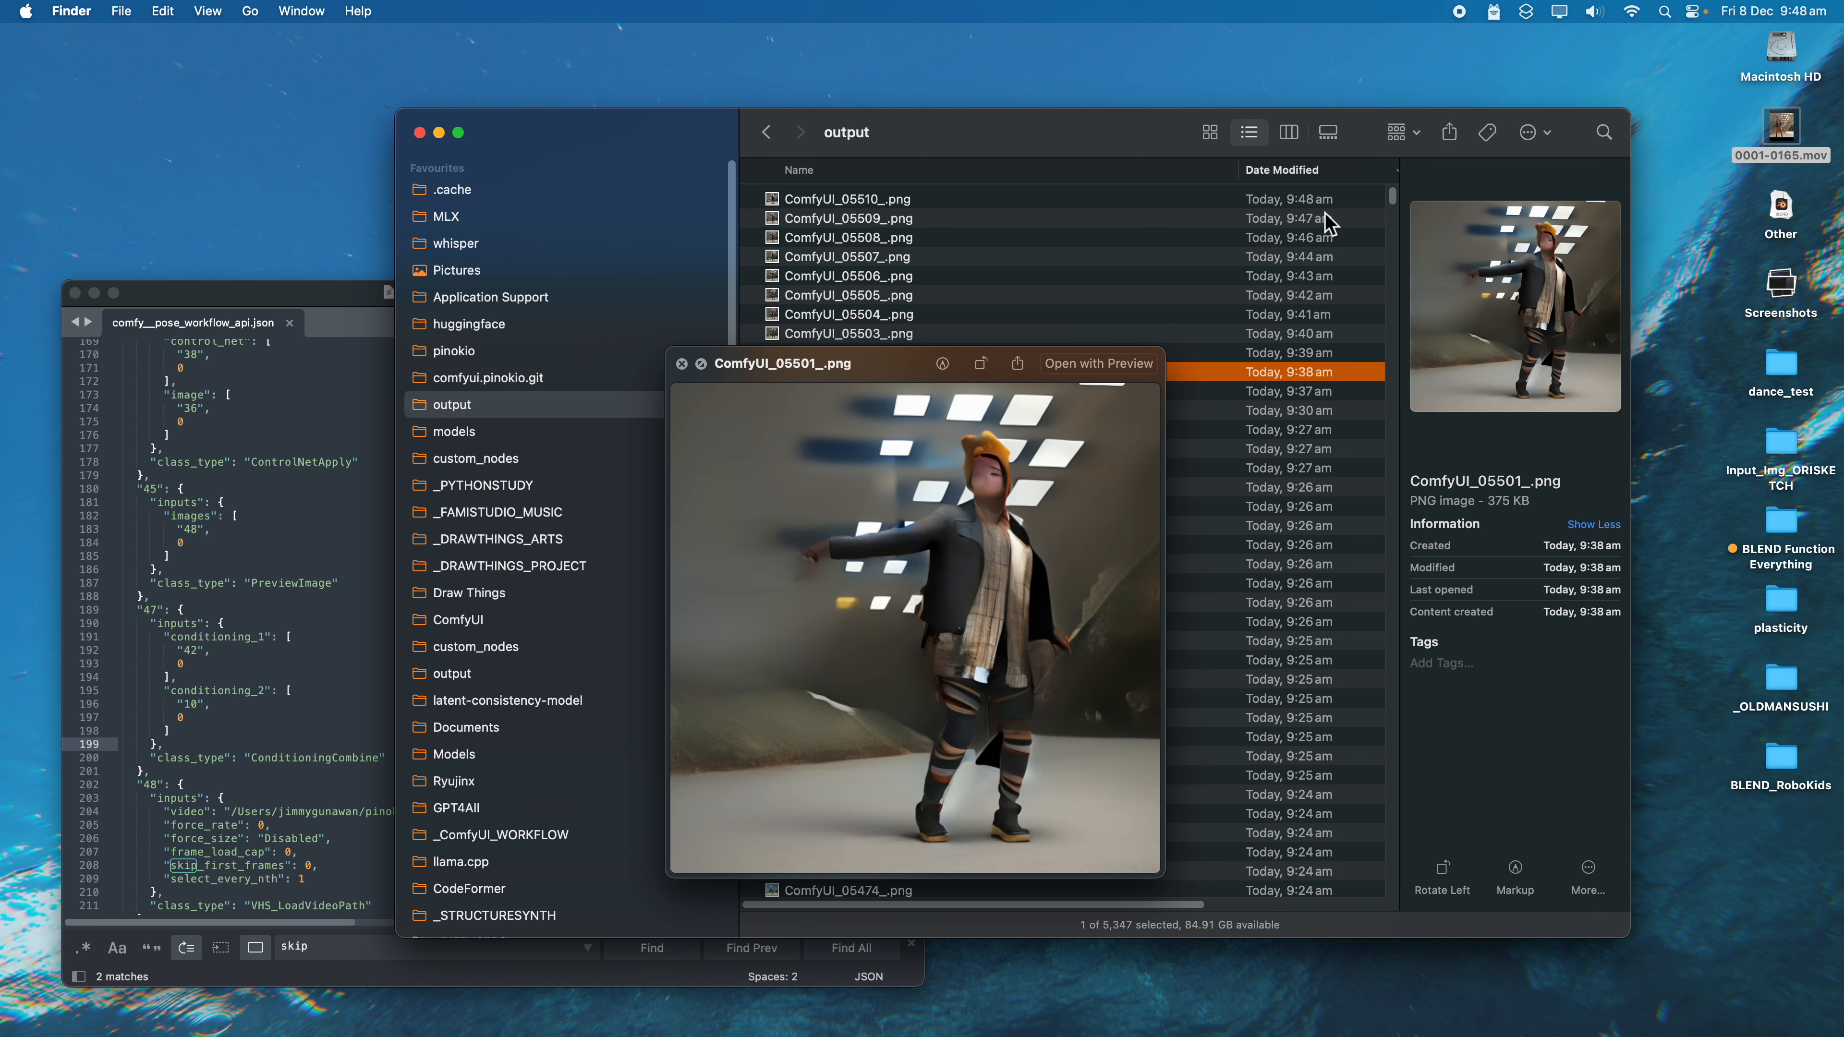
{"action": "key", "text": "Up"}
{"action": "key", "text": "Up"}
{"action": "key", "text": "Up"}
{"action": "key", "text": "Up"}
{"action": "key", "text": "Down"}
{"action": "key", "text": "Down"}
{"action": "key", "text": "Down"}
{"action": "key", "text": "Up"}
{"action": "key", "text": "Up"}
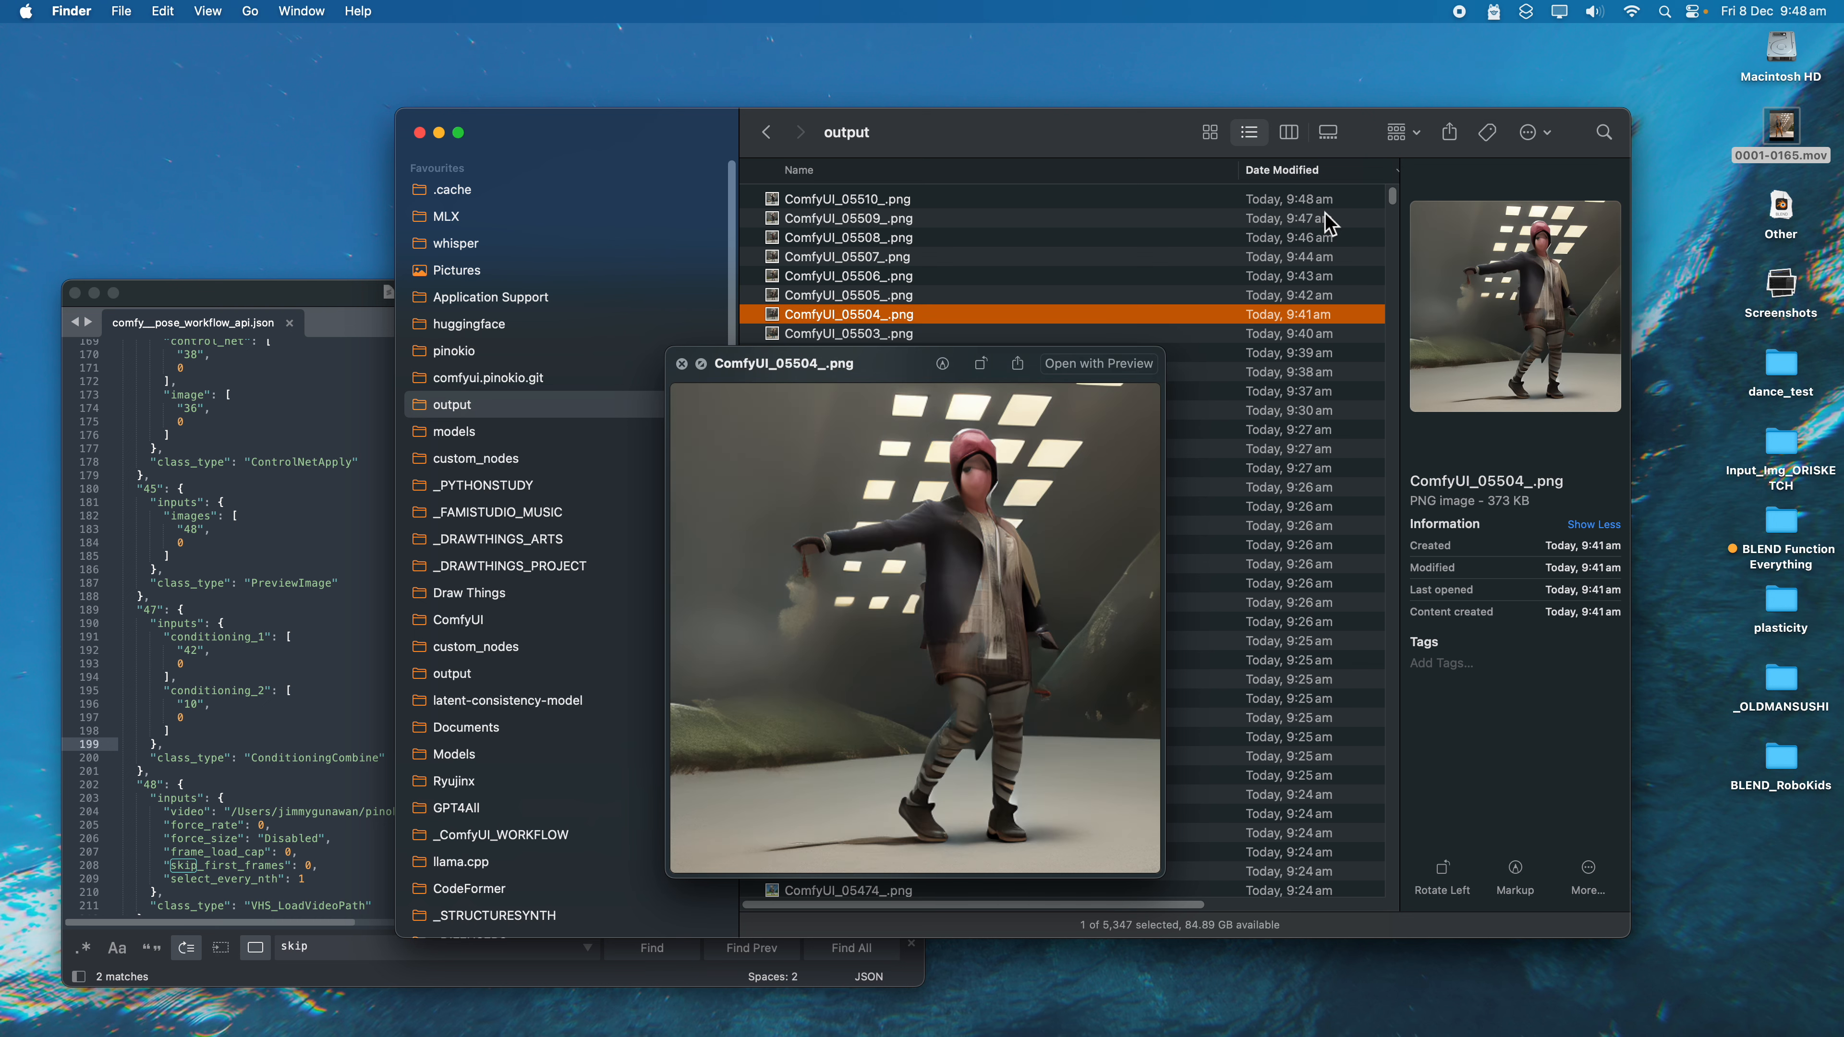
Step: Step the preview on through the older frames to ComfyUI_05496_.png to see the previous render's style
{"action": "key", "text": "Down"}
{"action": "key", "text": "Down"}
{"action": "key", "text": "Down"}
{"action": "key", "text": "Down"}
{"action": "key", "text": "Down"}
{"action": "key", "text": "Down"}
{"action": "key", "text": "Down"}
{"action": "key", "text": "Down"}
{"action": "key", "text": "Down"}
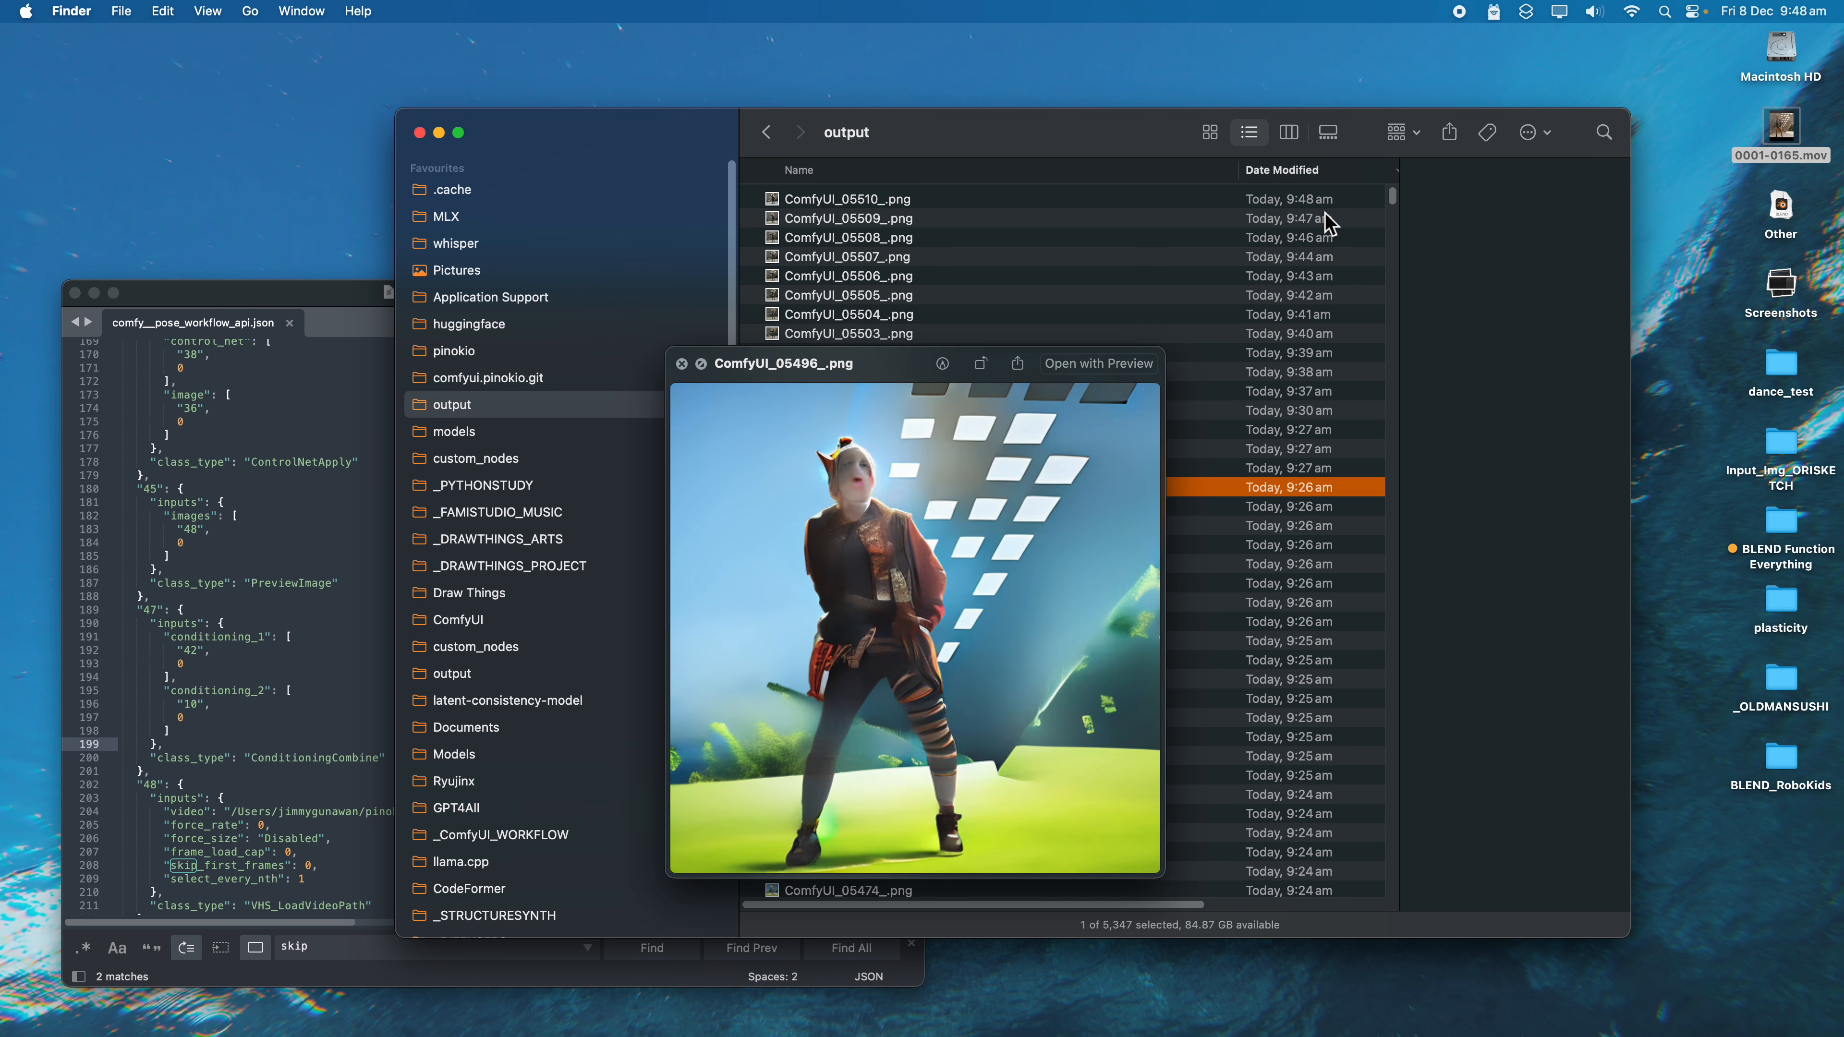
Step: Step the preview through the older frames down to ComfyUI_05474_.png to review the previous render's motion and style
{"action": "key", "text": "Down"}
{"action": "key", "text": "Down"}
{"action": "key", "text": "Down"}
{"action": "key", "text": "Down"}
{"action": "key", "text": "Down"}
{"action": "key", "text": "Down"}
{"action": "key", "text": "Down"}
{"action": "key", "text": "Down"}
{"action": "key", "text": "Down"}
{"action": "key", "text": "Down"}
{"action": "key", "text": "Down"}
{"action": "key", "text": "Down"}
{"action": "key", "text": "Down"}
{"action": "key", "text": "Down"}
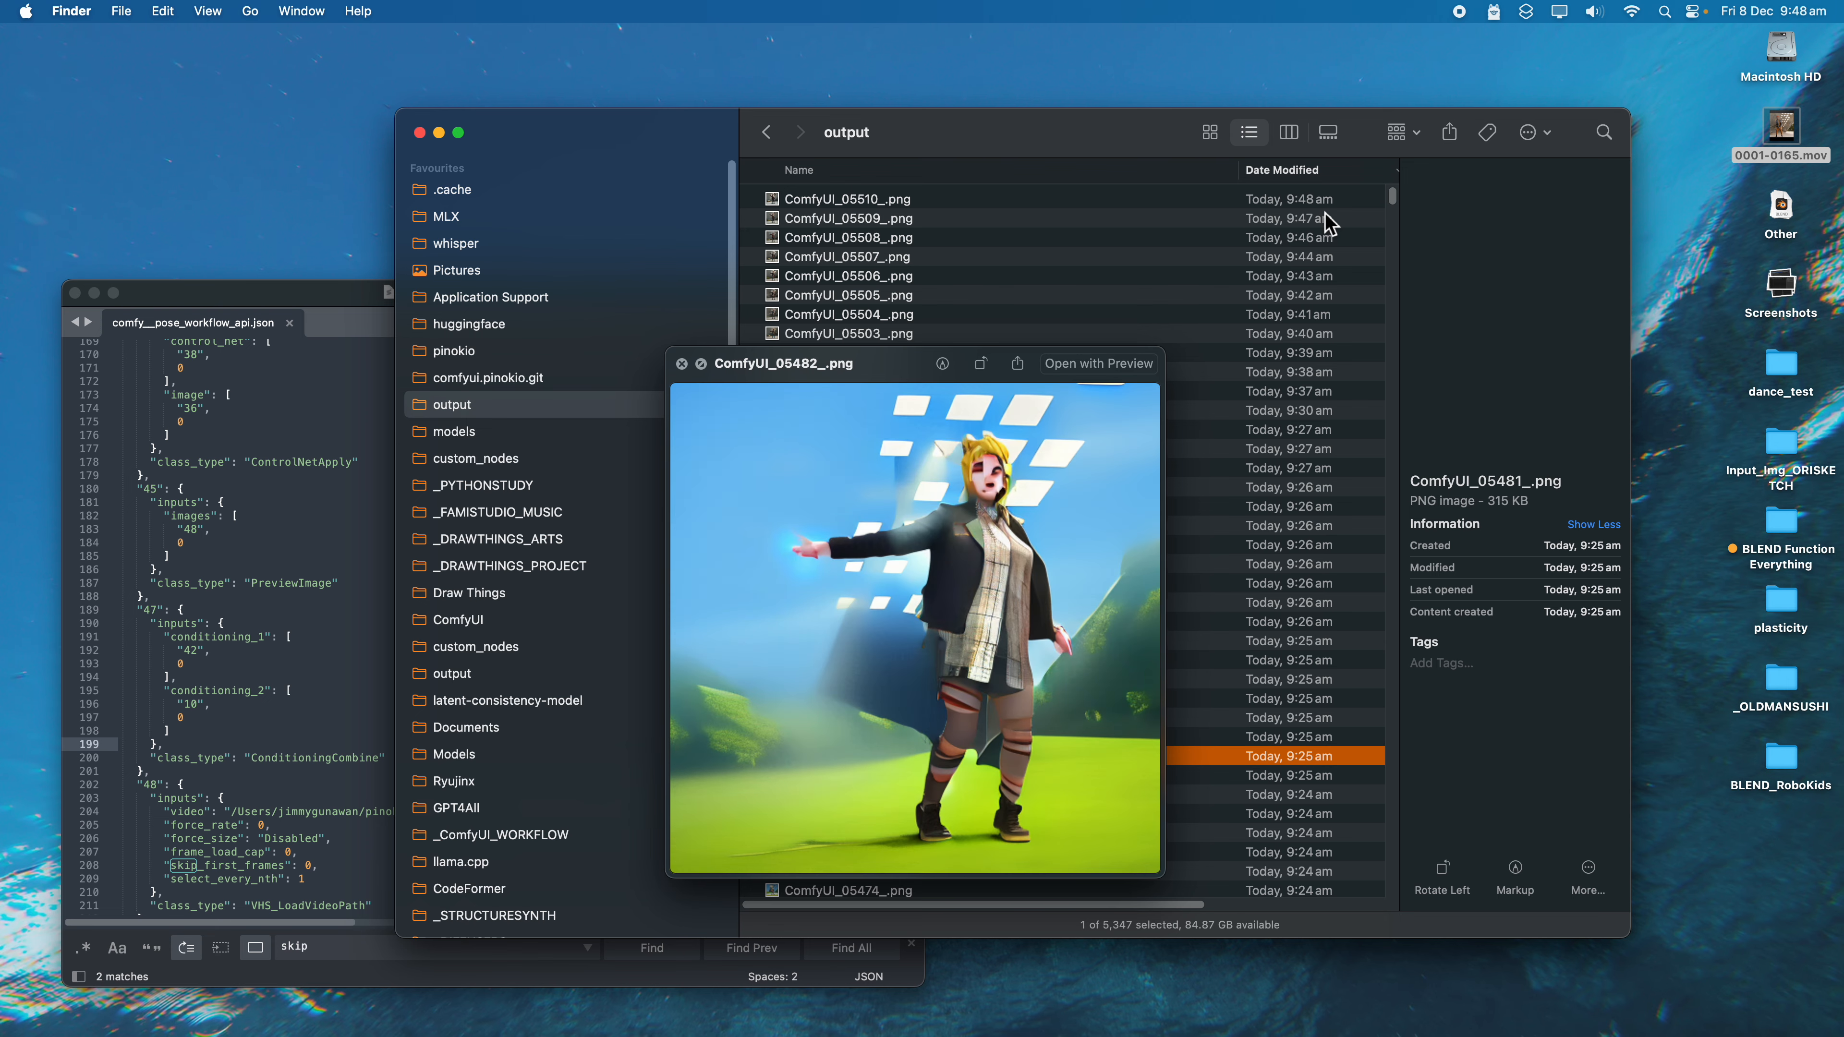
{"action": "key", "text": "Down"}
{"action": "key", "text": "Down"}
{"action": "key", "text": "Down"}
{"action": "key", "text": "Down"}
{"action": "key", "text": "Down"}
{"action": "key", "text": "Down"}
{"action": "key", "text": "Down"}
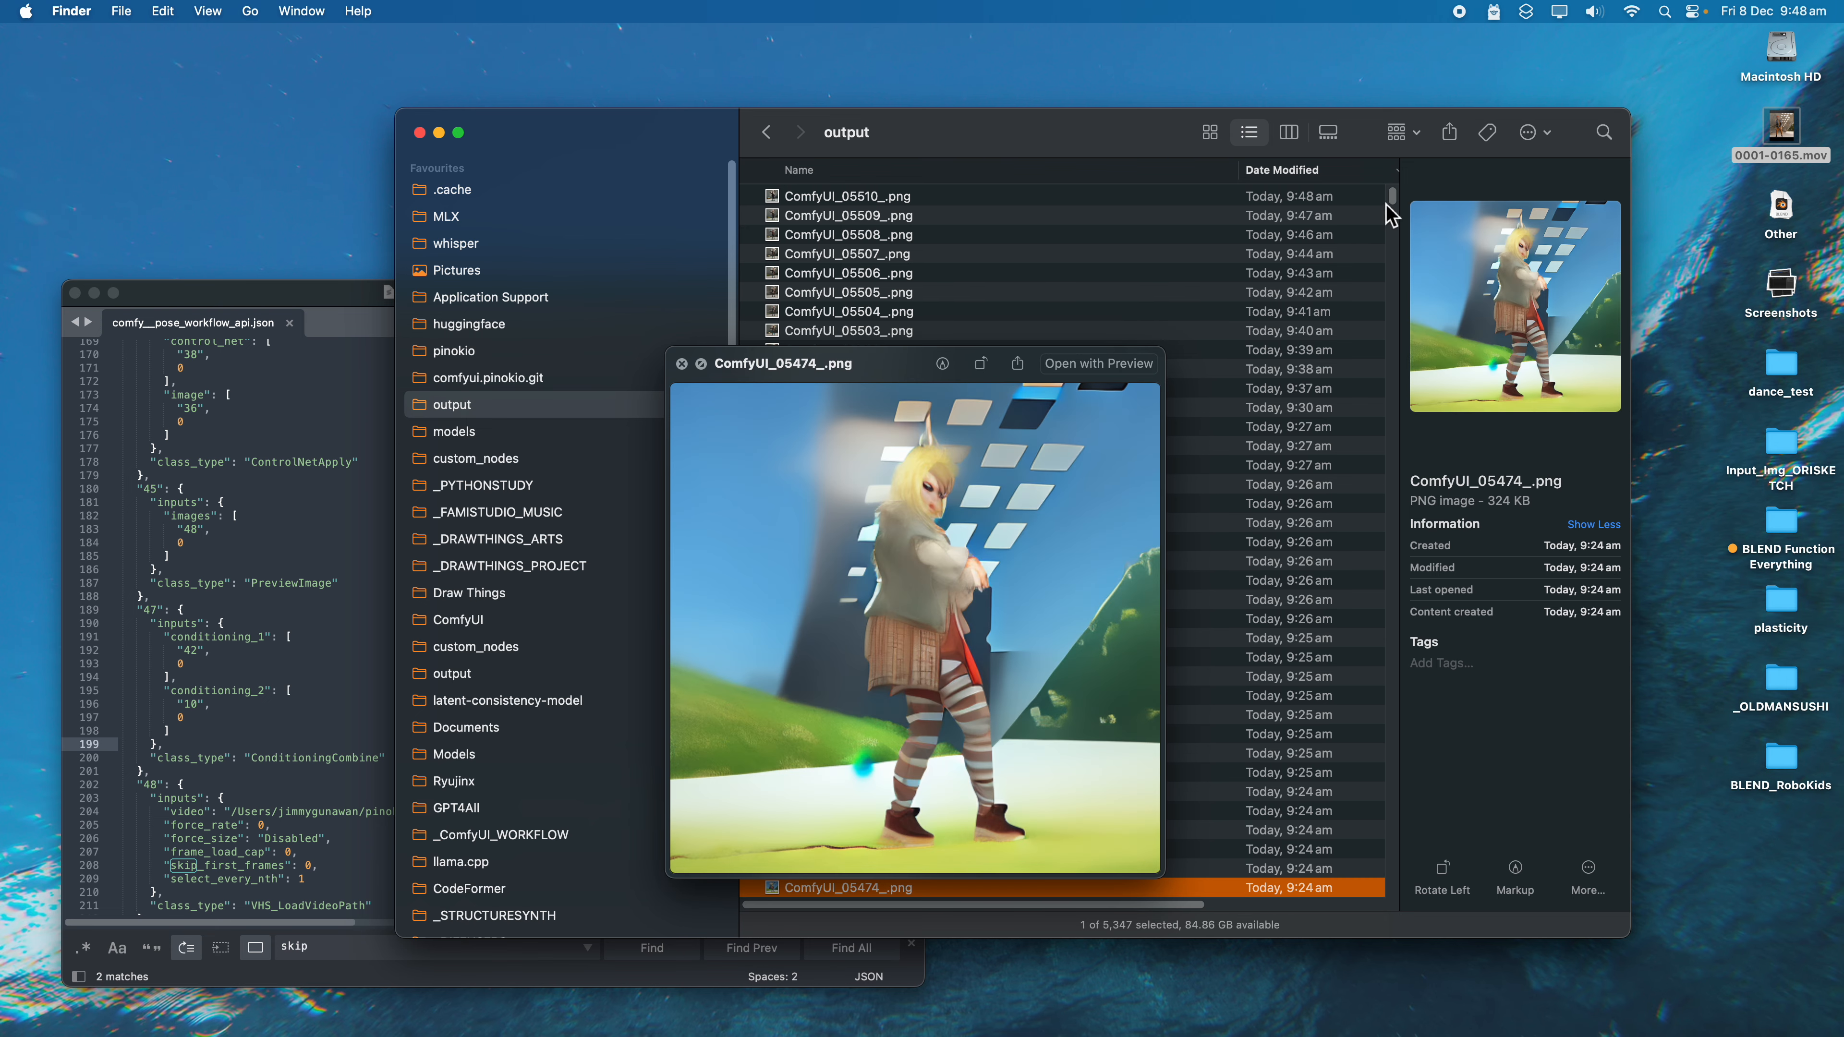
Step: Jump to yesterday evening's robot render in the output folder and preview its frames back to ComfyUI_04936_.png
{"action": "left_click_drag", "start_coordinate": [1389, 202], "coordinate": [1387, 269]}
{"action": "left_click", "coordinate": [1283, 448]}
{"action": "key", "text": "Down"}
{"action": "key", "text": "Down"}
{"action": "key", "text": "Down"}
{"action": "key", "text": "Down"}
{"action": "key", "text": "Down"}
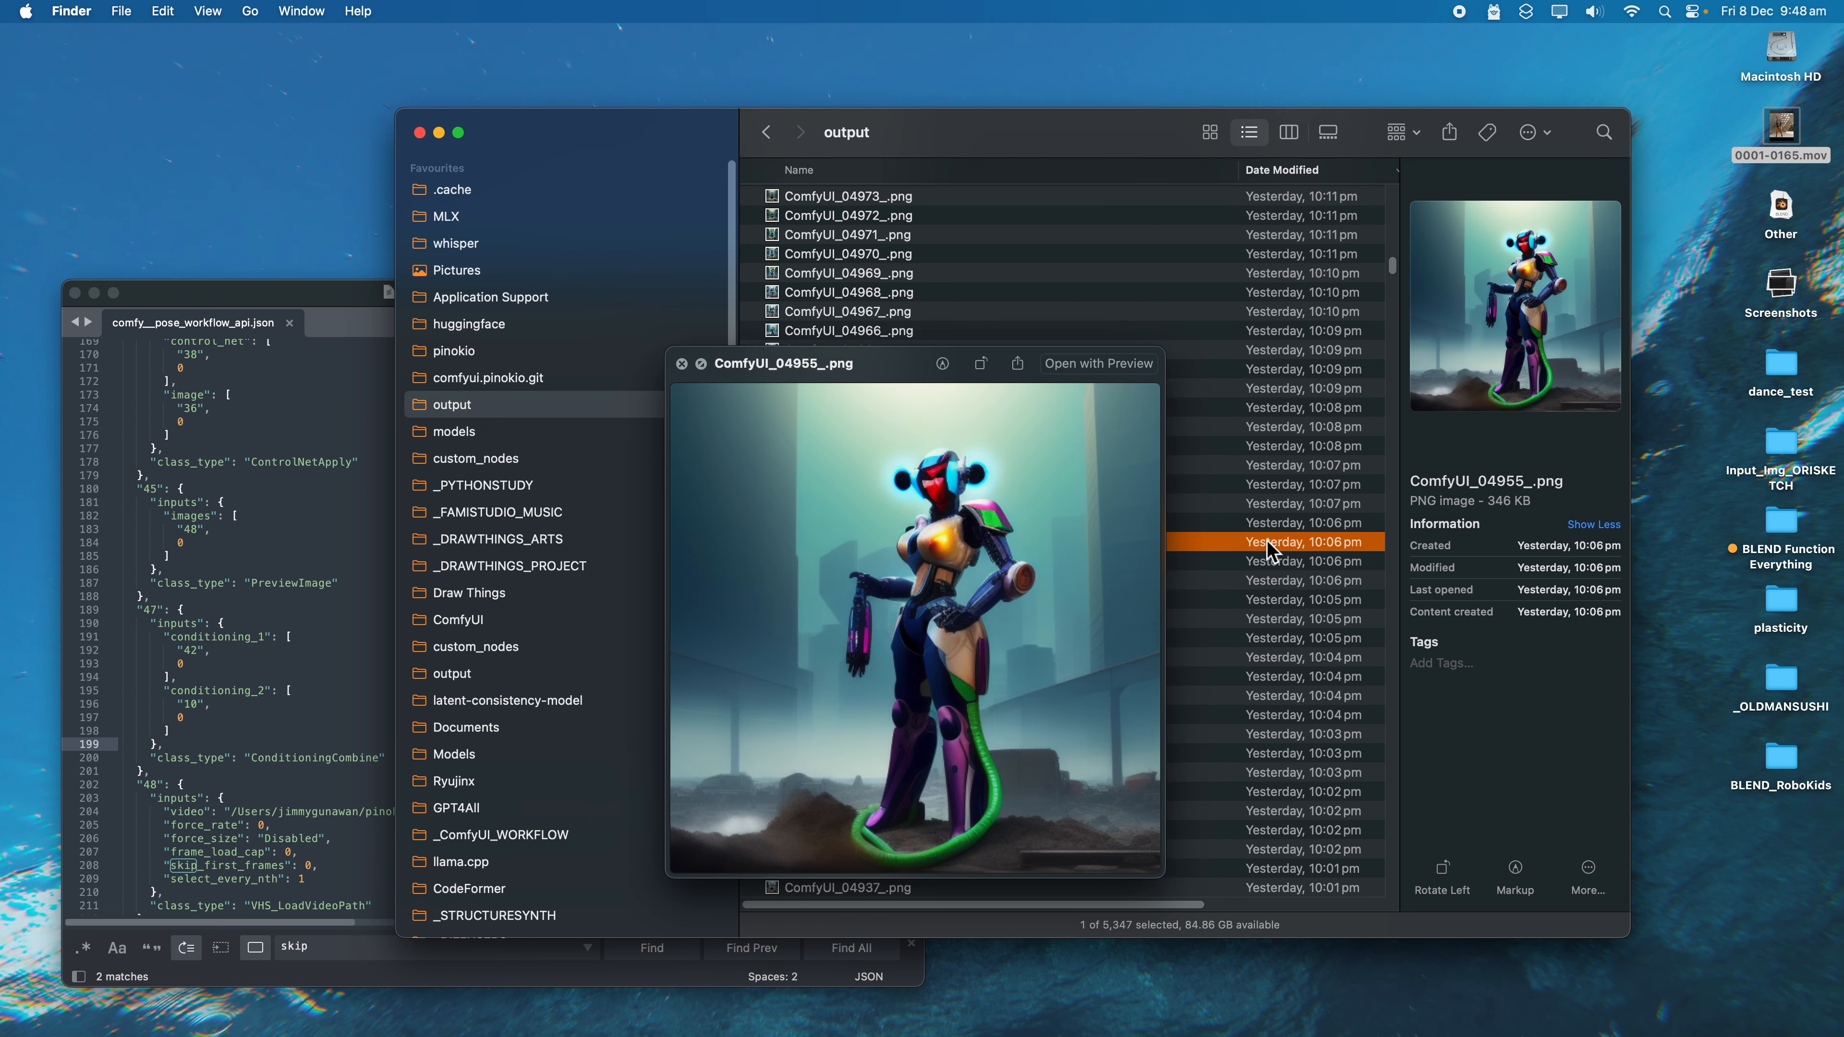
{"action": "key", "text": "Down"}
{"action": "key", "text": "Down"}
{"action": "key", "text": "Down"}
{"action": "key", "text": "Down"}
{"action": "key", "text": "Down"}
{"action": "key", "text": "Down"}
{"action": "key", "text": "Down"}
{"action": "key", "text": "Down"}
{"action": "key", "text": "Down"}
{"action": "key", "text": "Down"}
{"action": "key", "text": "Down"}
{"action": "key", "text": "Down"}
{"action": "key", "text": "Down"}
{"action": "key", "text": "Down"}
{"action": "key", "text": "Down"}
{"action": "key", "text": "Down"}
{"action": "key", "text": "Down"}
{"action": "key", "text": "Down"}
{"action": "key", "text": "Down"}
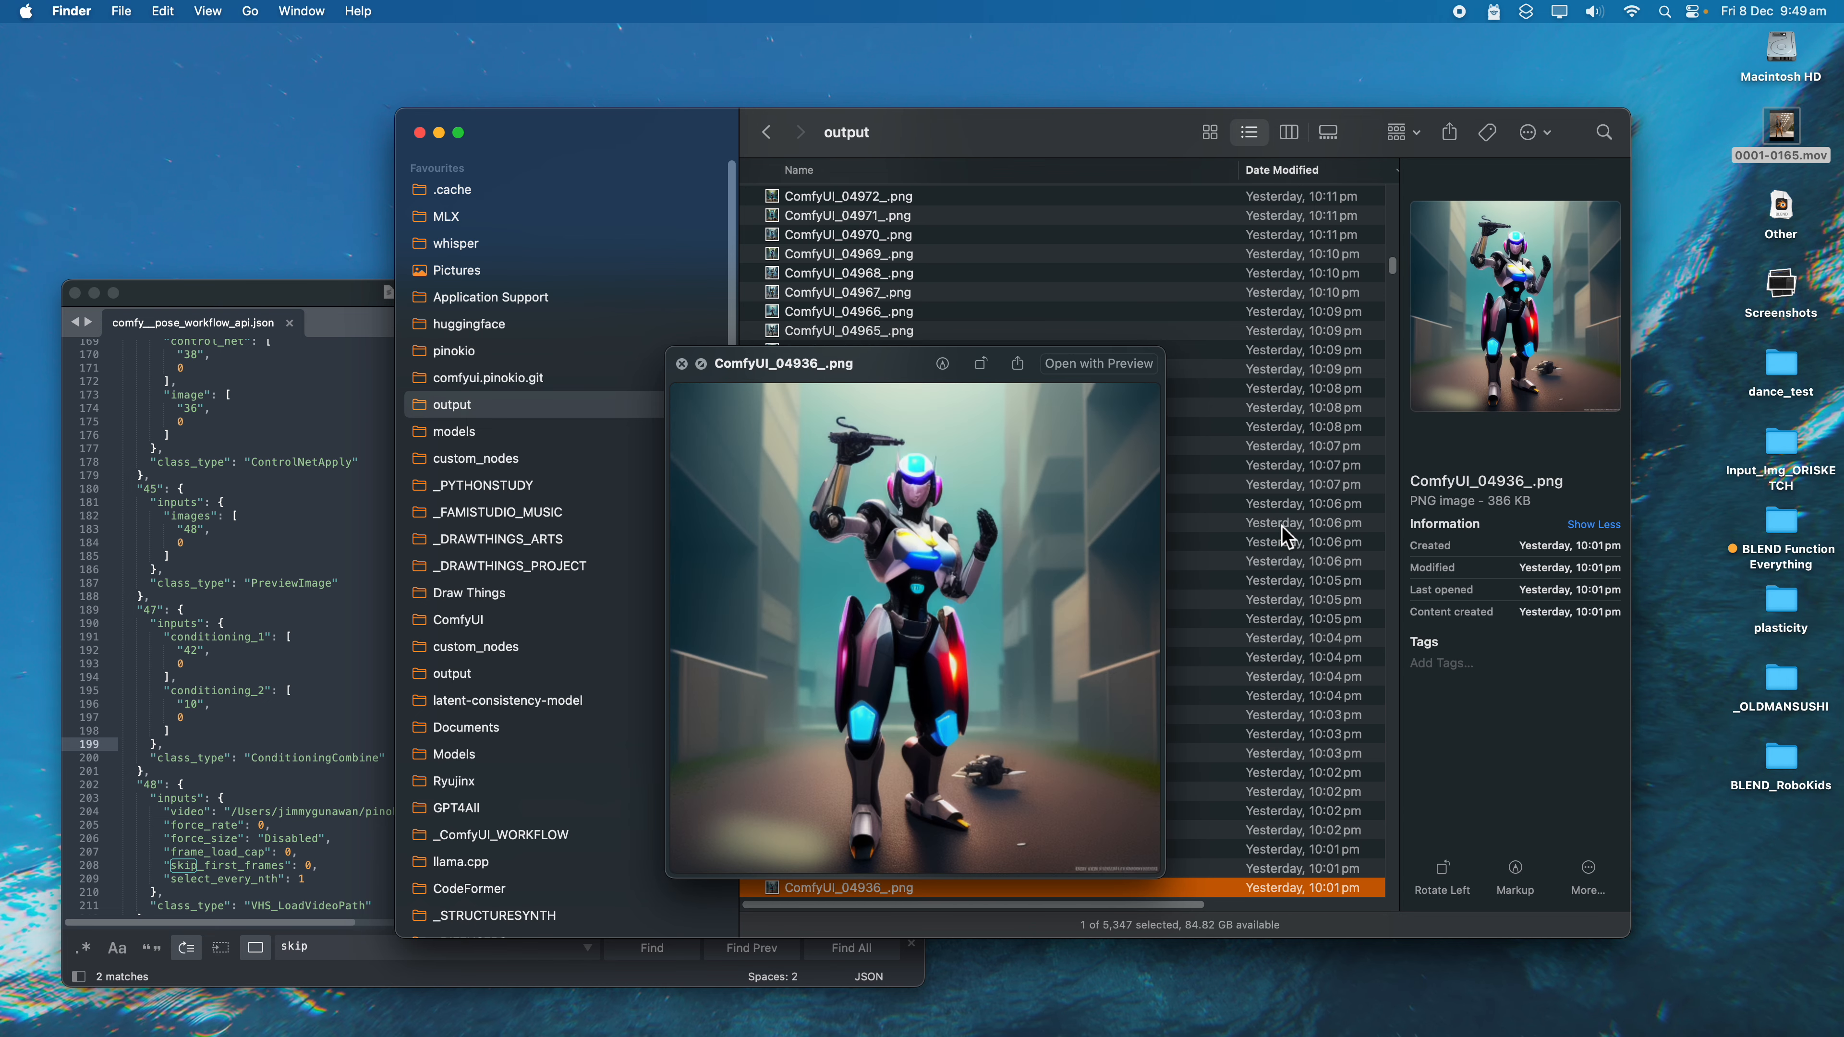
Step: Run the preview on through the robot frames to ComfyUI_04883_.png to check how the pose carries between frames
{"action": "key", "text": "Down"}
{"action": "key", "text": "Down"}
{"action": "key", "text": "Down"}
{"action": "key", "text": "Down"}
{"action": "key", "text": "Down"}
{"action": "key", "text": "Down"}
{"action": "key", "text": "Down"}
{"action": "key", "text": "Down"}
{"action": "key", "text": "Down"}
{"action": "key", "text": "Down"}
{"action": "key", "text": "Down"}
{"action": "key", "text": "Down"}
{"action": "key", "text": "Down"}
{"action": "key", "text": "Down"}
{"action": "key", "text": "Down"}
{"action": "key", "text": "Down"}
{"action": "key", "text": "Down"}
{"action": "key", "text": "Down"}
{"action": "key", "text": "Down"}
{"action": "key", "text": "Down"}
{"action": "scroll", "coordinate": [1284, 581], "scroll_direction": "down", "scroll_amount": 7}
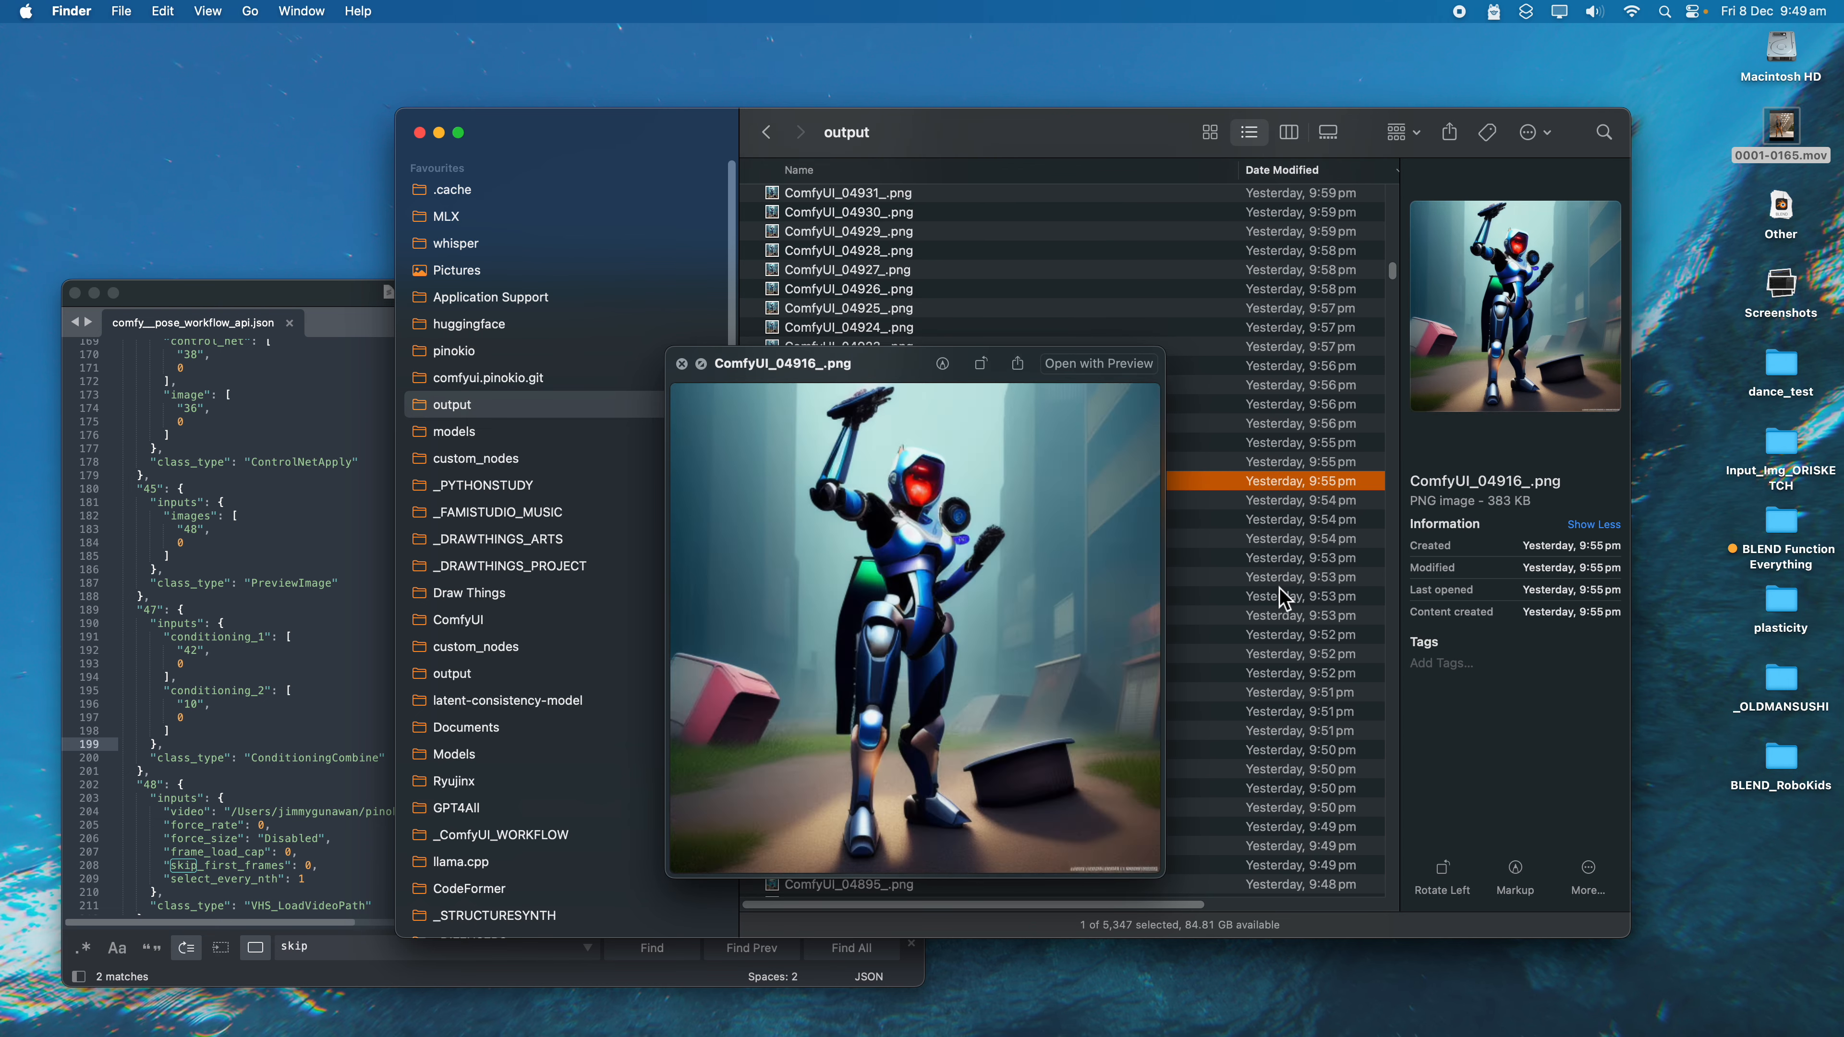
{"action": "key", "text": "Down"}
{"action": "key", "text": "Down"}
{"action": "key", "text": "Down"}
{"action": "key", "text": "Down"}
{"action": "key", "text": "Down"}
{"action": "key", "text": "Down"}
{"action": "key", "text": "Down"}
{"action": "key", "text": "Down"}
{"action": "key", "text": "Down"}
{"action": "key", "text": "Down"}
{"action": "key", "text": "Down"}
{"action": "key", "text": "Down"}
{"action": "key", "text": "Down"}
{"action": "key", "text": "Down"}
{"action": "key", "text": "Down"}
{"action": "key", "text": "Down"}
{"action": "key", "text": "Down"}
{"action": "key", "text": "Down"}
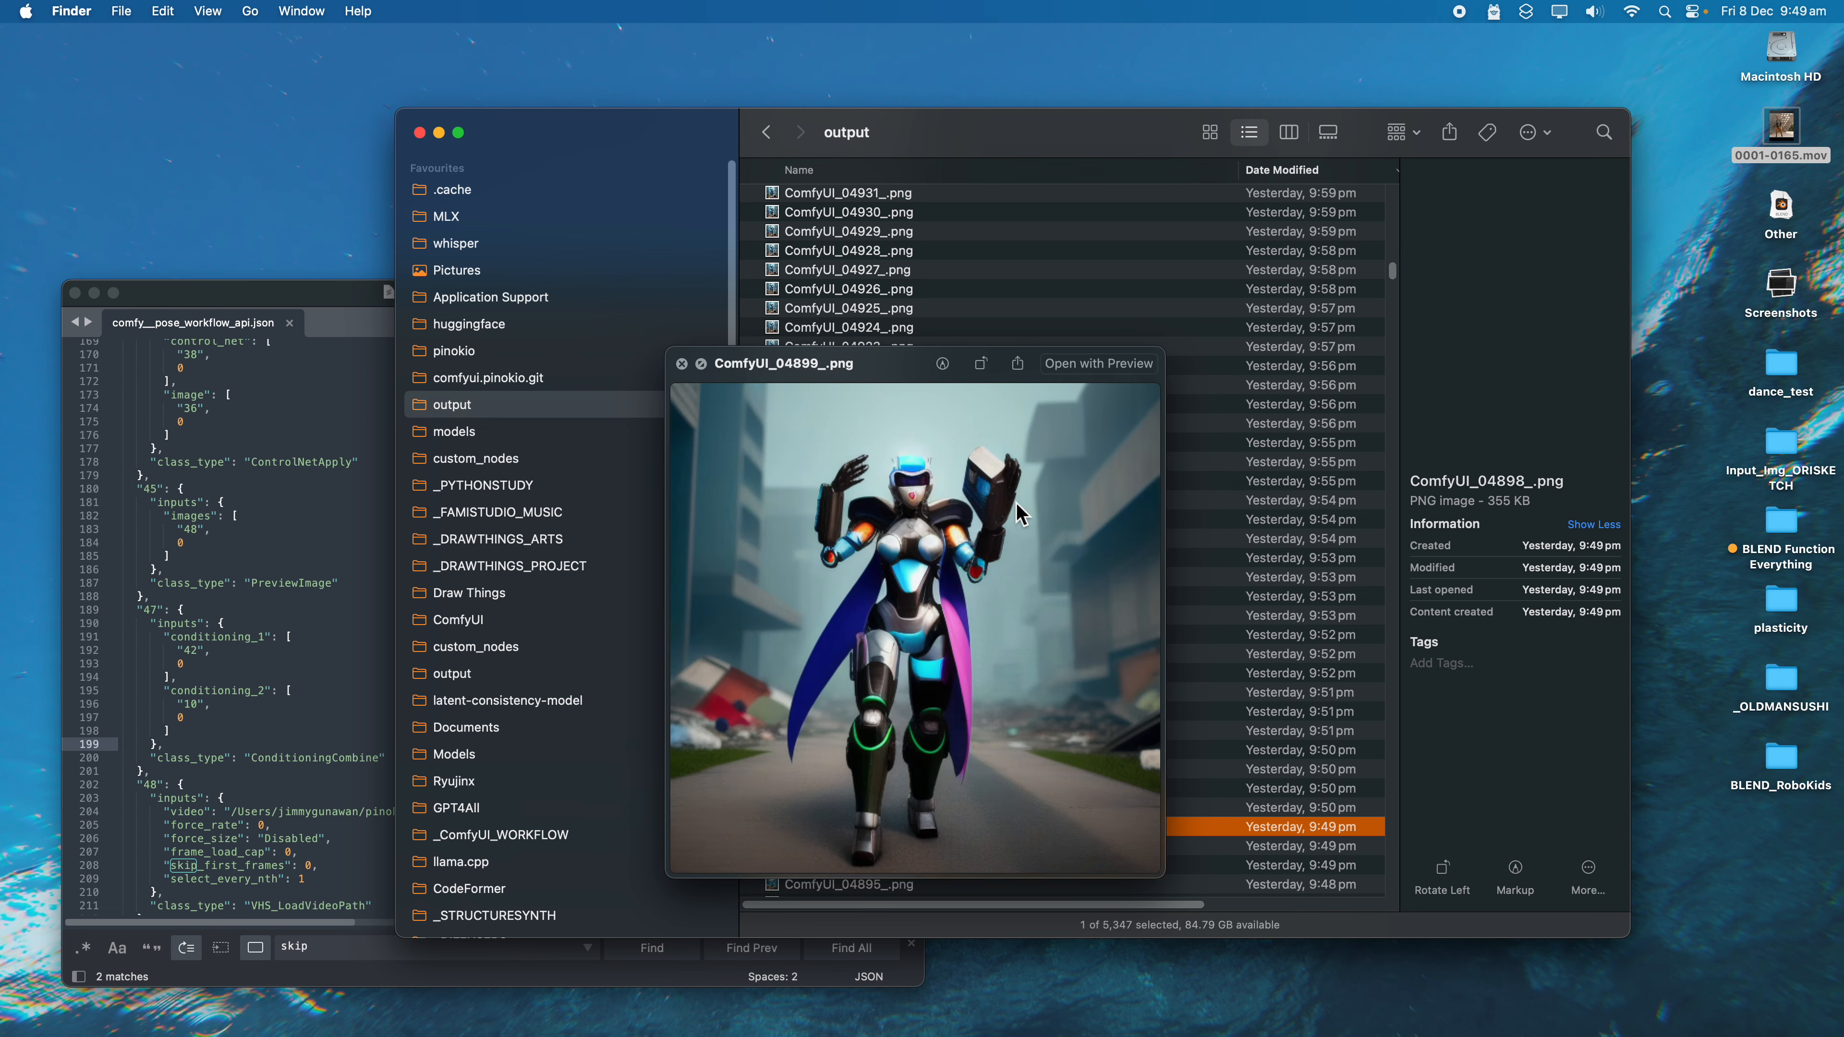
{"action": "key", "text": "Down"}
{"action": "key", "text": "Down"}
{"action": "key", "text": "Down"}
{"action": "key", "text": "Down"}
{"action": "key", "text": "Down"}
{"action": "key", "text": "Down"}
{"action": "key", "text": "Down"}
{"action": "key", "text": "Down"}
{"action": "key", "text": "Down"}
{"action": "key", "text": "Down"}
{"action": "key", "text": "Down"}
{"action": "key", "text": "Down"}
{"action": "key", "text": "Down"}
{"action": "key", "text": "Down"}
{"action": "key", "text": "Down"}
{"action": "scroll", "coordinate": [1214, 605], "scroll_direction": "down", "scroll_amount": 7}
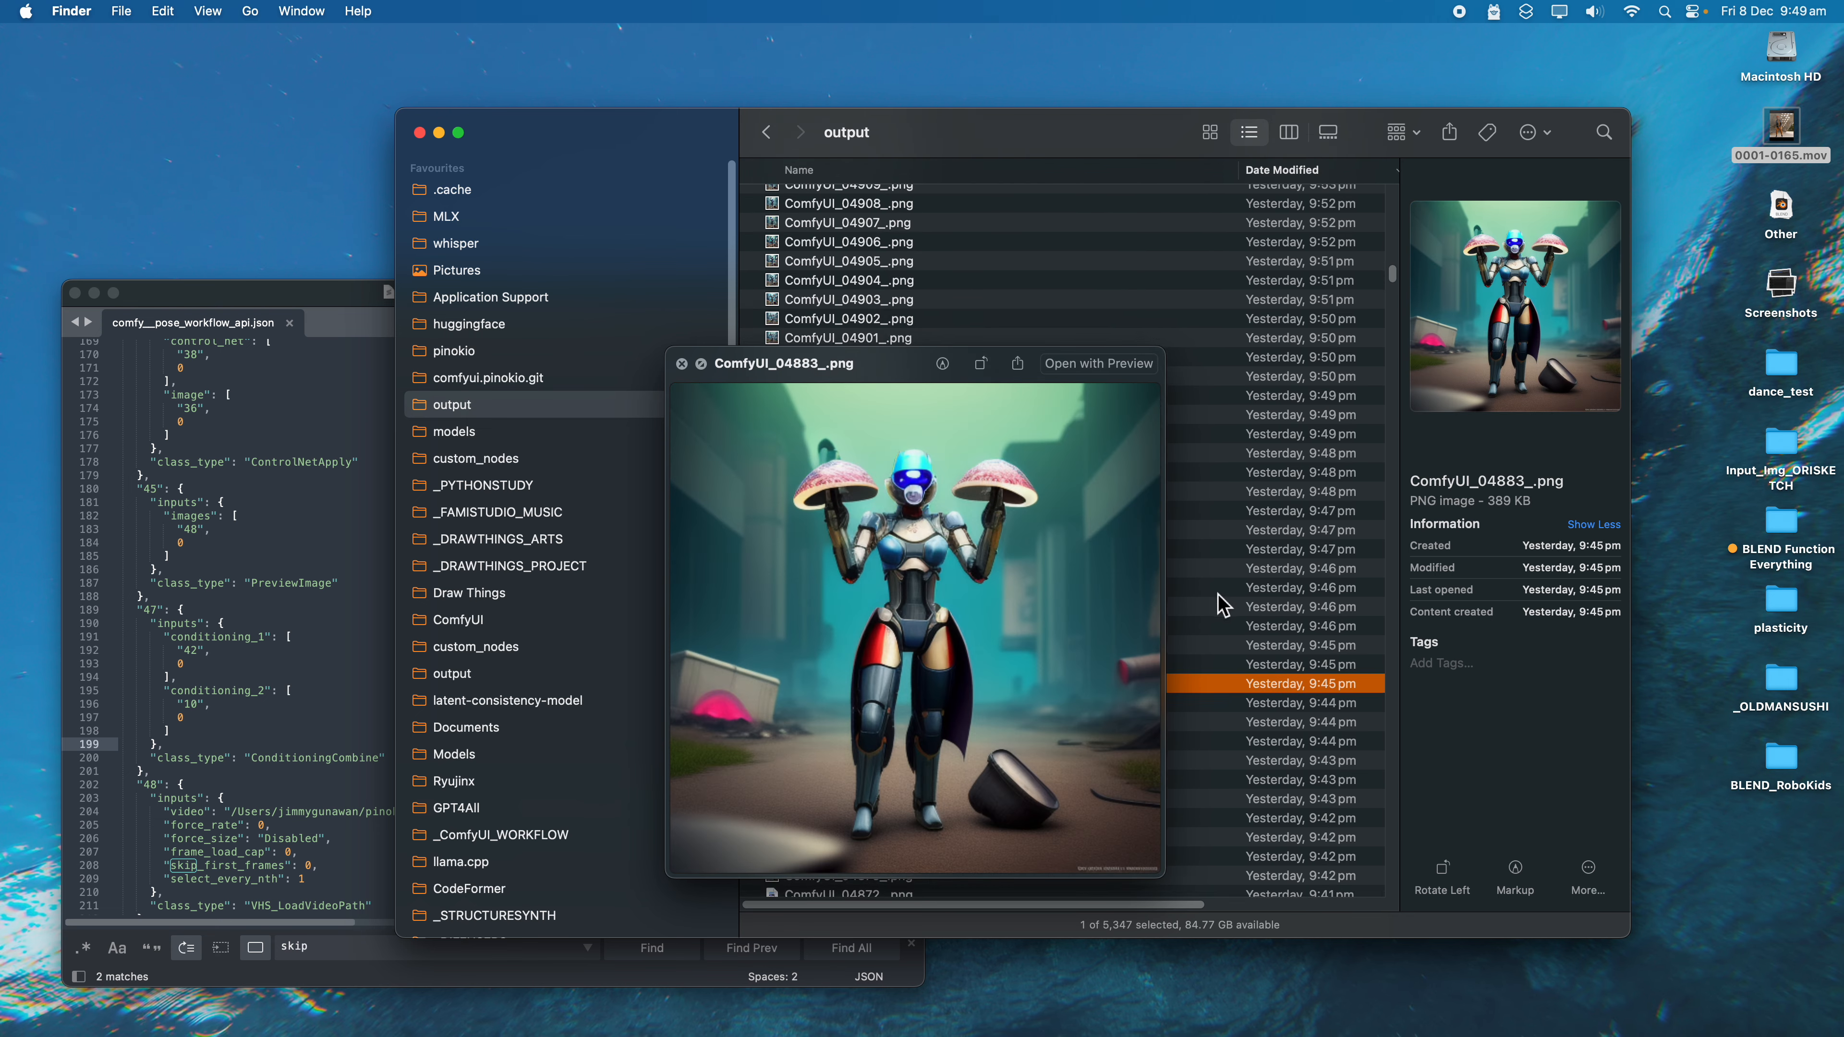
Step: Continue previewing the robot sequence back to ComfyUI_04838_.png to examine its character design and background consistency
{"action": "key", "text": "Down"}
{"action": "key", "text": "Down"}
{"action": "key", "text": "Down"}
{"action": "key", "text": "Down"}
{"action": "key", "text": "Down"}
{"action": "key", "text": "Down"}
{"action": "key", "text": "Down"}
{"action": "key", "text": "Down"}
{"action": "key", "text": "Down"}
{"action": "key", "text": "Down"}
{"action": "scroll", "coordinate": [1234, 609], "scroll_direction": "down", "scroll_amount": 7}
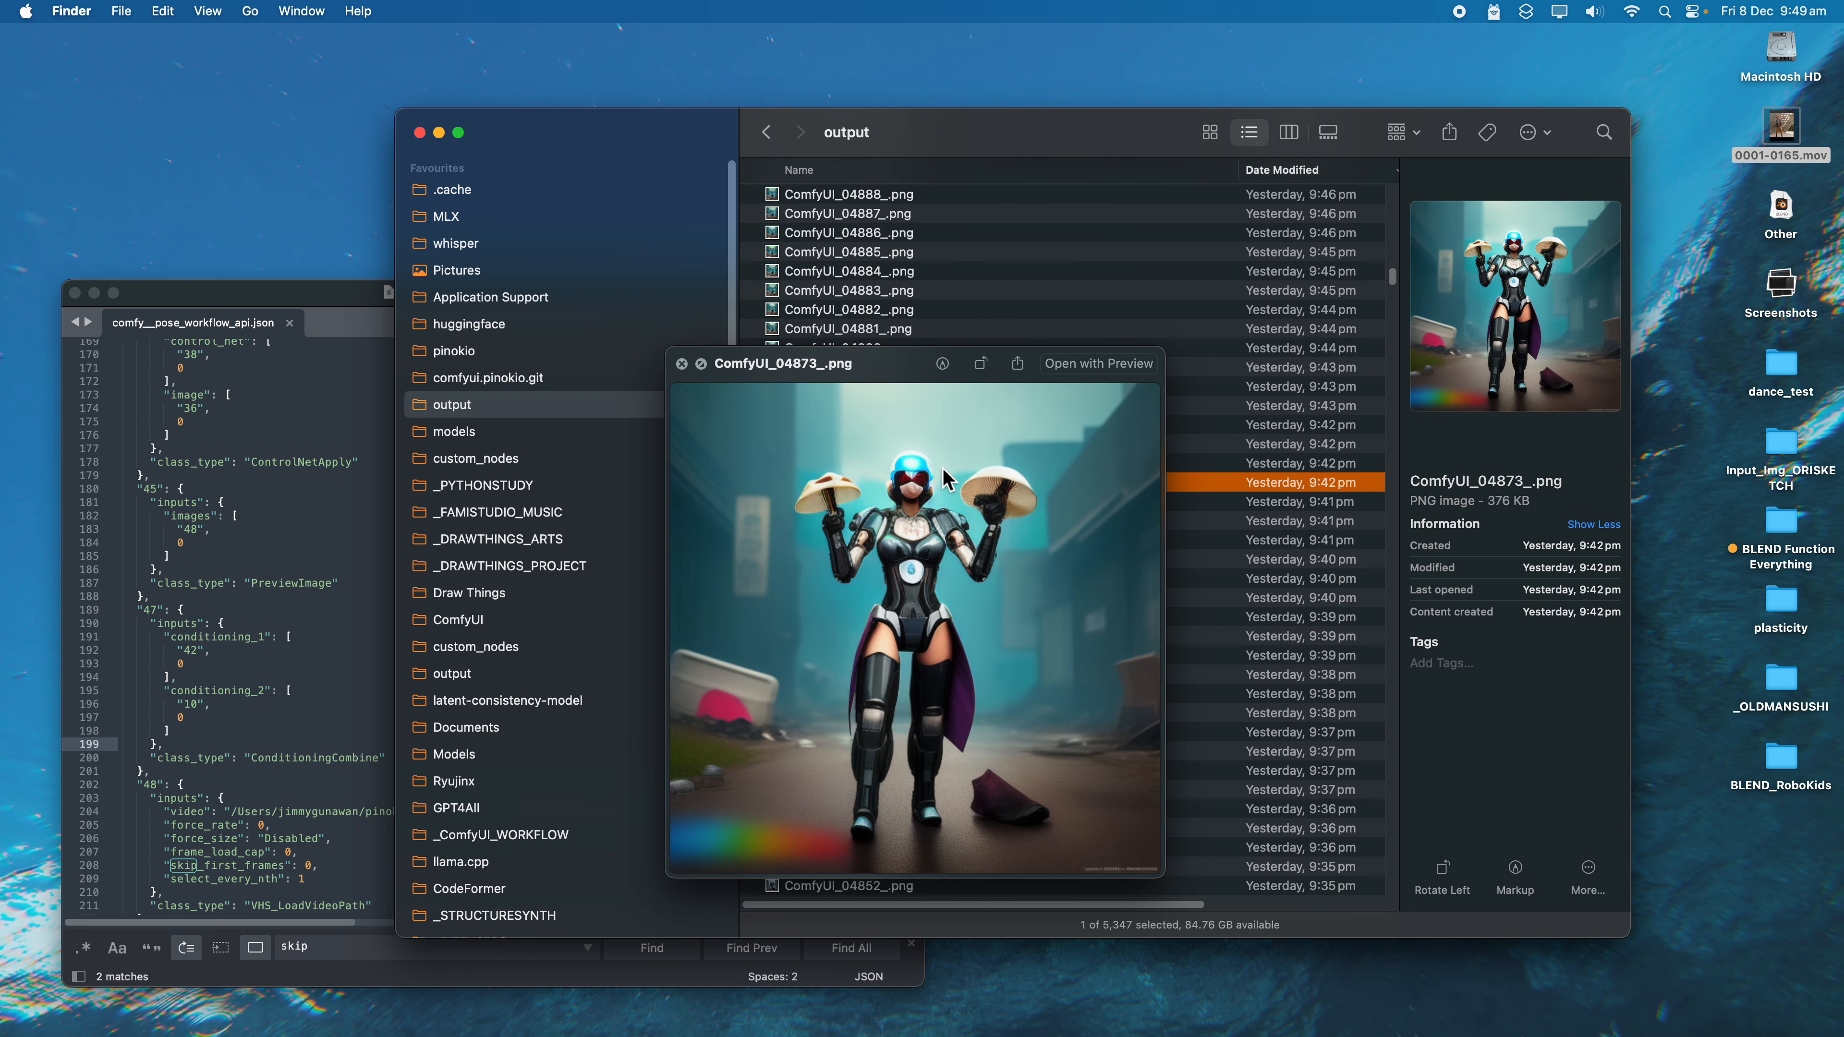
{"action": "key", "text": "Down"}
{"action": "key", "text": "Down"}
{"action": "key", "text": "Down"}
{"action": "key", "text": "Down"}
{"action": "key", "text": "Down"}
{"action": "key", "text": "Down"}
{"action": "key", "text": "Down"}
{"action": "key", "text": "Down"}
{"action": "key", "text": "Down"}
{"action": "key", "text": "Down"}
{"action": "key", "text": "Down"}
{"action": "key", "text": "Down"}
{"action": "key", "text": "Down"}
{"action": "key", "text": "Down"}
{"action": "key", "text": "Down"}
{"action": "key", "text": "Down"}
{"action": "key", "text": "Down"}
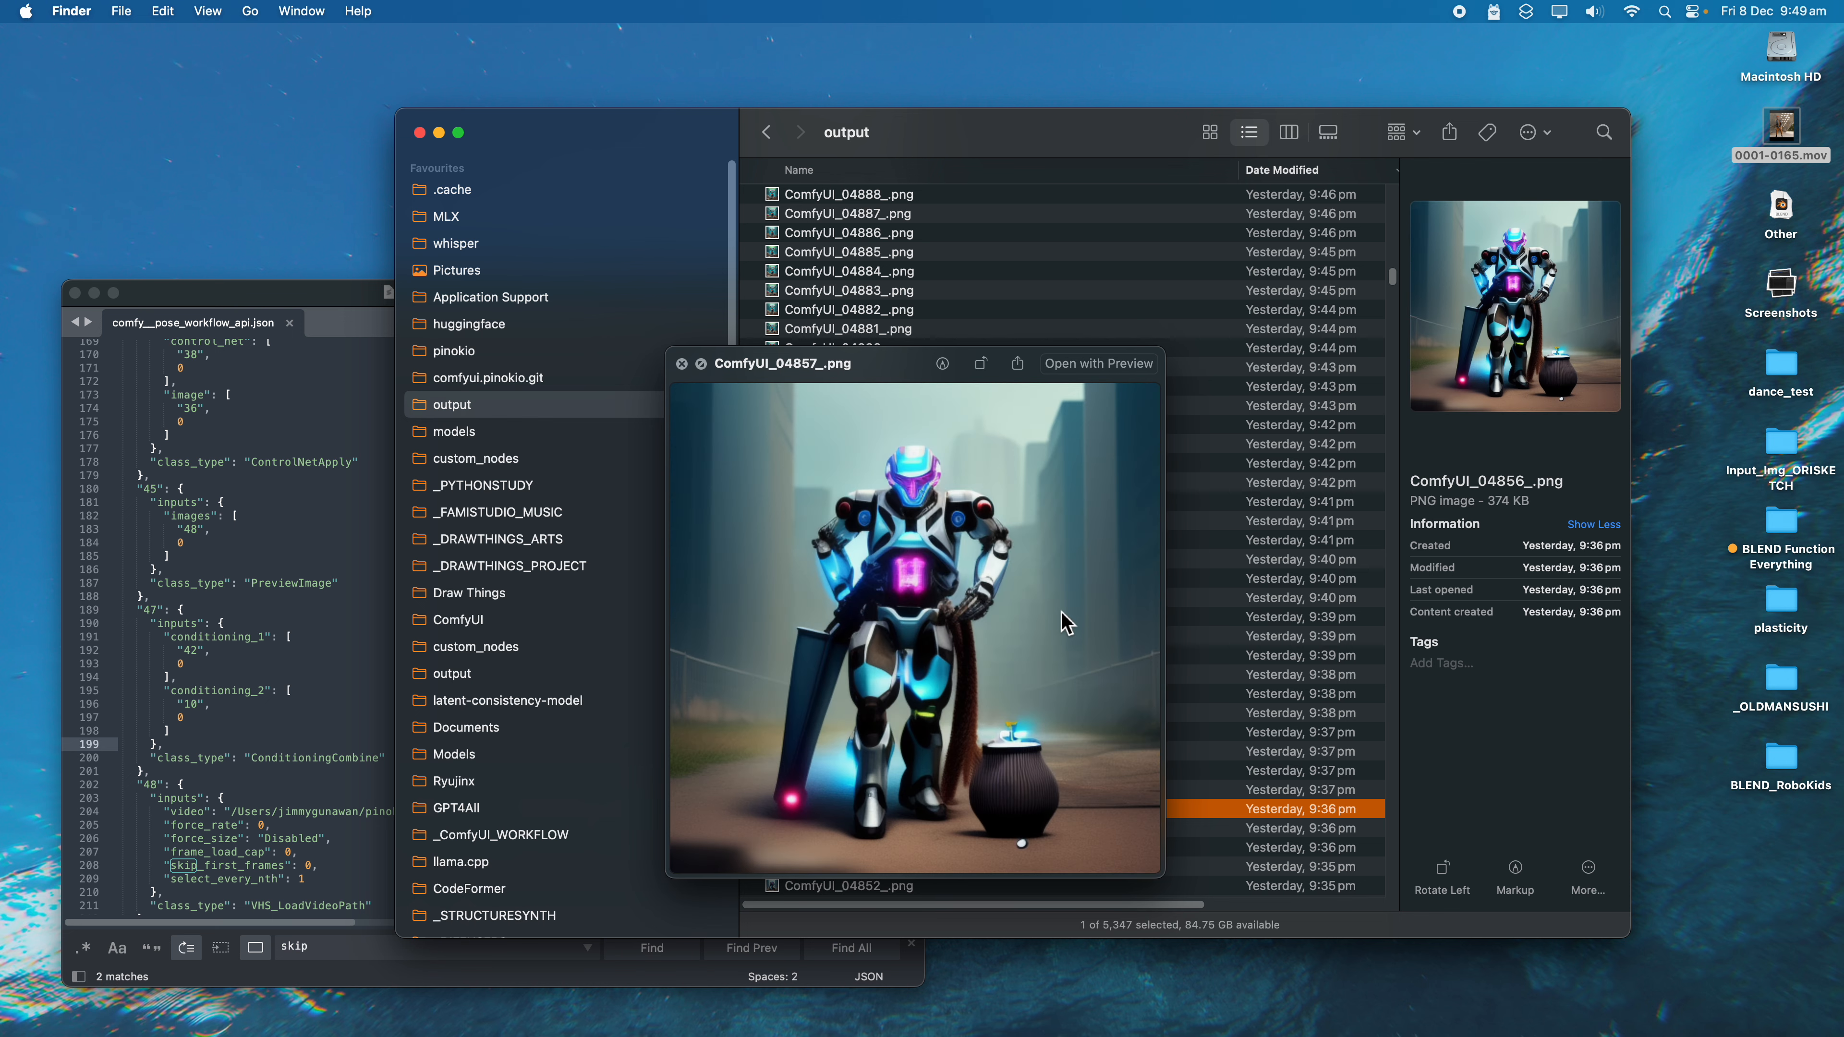
{"action": "key", "text": "Down"}
{"action": "key", "text": "Down"}
{"action": "key", "text": "Down"}
{"action": "key", "text": "Down"}
{"action": "key", "text": "Down"}
{"action": "key", "text": "Down"}
{"action": "key", "text": "Down"}
{"action": "key", "text": "Down"}
{"action": "key", "text": "Down"}
{"action": "key", "text": "Down"}
{"action": "key", "text": "Down"}
{"action": "key", "text": "Down"}
{"action": "key", "text": "Down"}
{"action": "key", "text": "Down"}
{"action": "key", "text": "Down"}
{"action": "key", "text": "Down"}
{"action": "key", "text": "Down"}
{"action": "key", "text": "Down"}
{"action": "key", "text": "Down"}
{"action": "key", "text": "Down"}
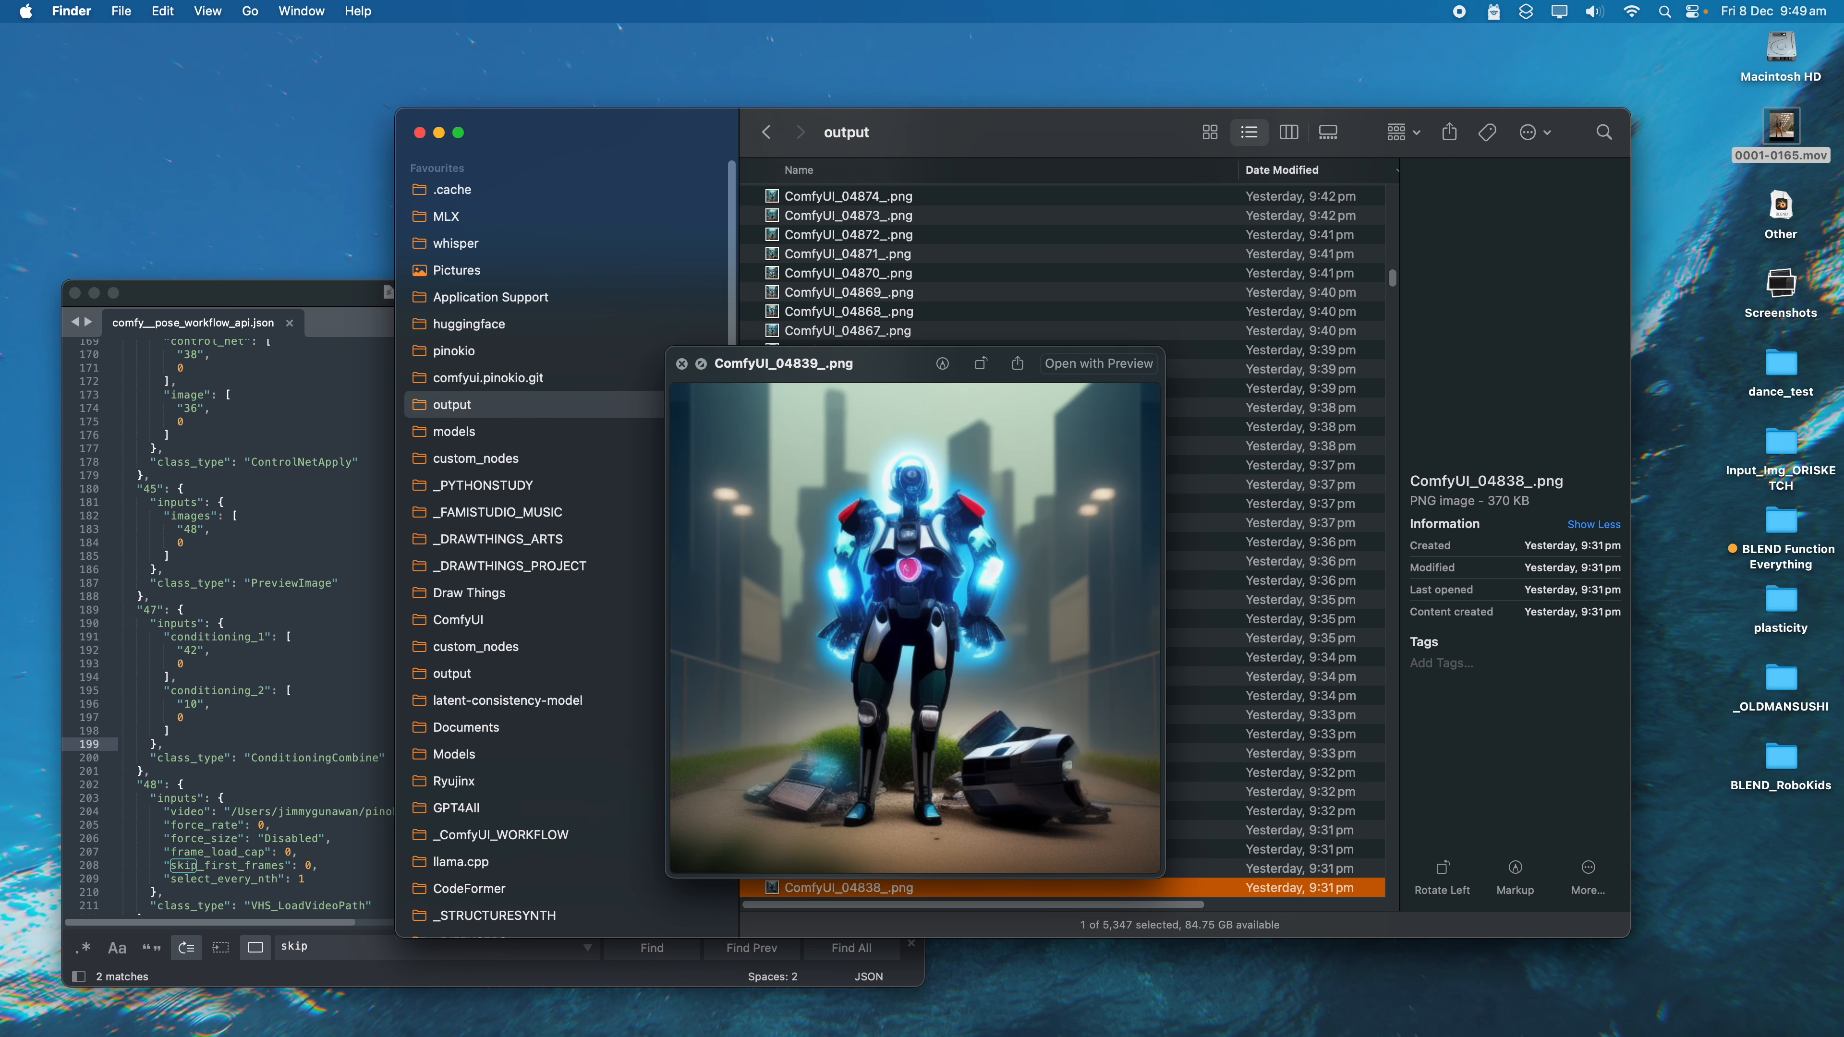
Step: Preview the robot frames back to ComfyUI_04803_.png to examine the changes in pose, costume and background
{"action": "key", "text": "Down"}
{"action": "key", "text": "Down"}
{"action": "key", "text": "Down"}
{"action": "key", "text": "Down"}
{"action": "key", "text": "Down"}
{"action": "key", "text": "Down"}
{"action": "key", "text": "Down"}
{"action": "key", "text": "Down"}
{"action": "key", "text": "Down"}
{"action": "key", "text": "Down"}
{"action": "key", "text": "Down"}
{"action": "key", "text": "Down"}
{"action": "key", "text": "Down"}
{"action": "key", "text": "Down"}
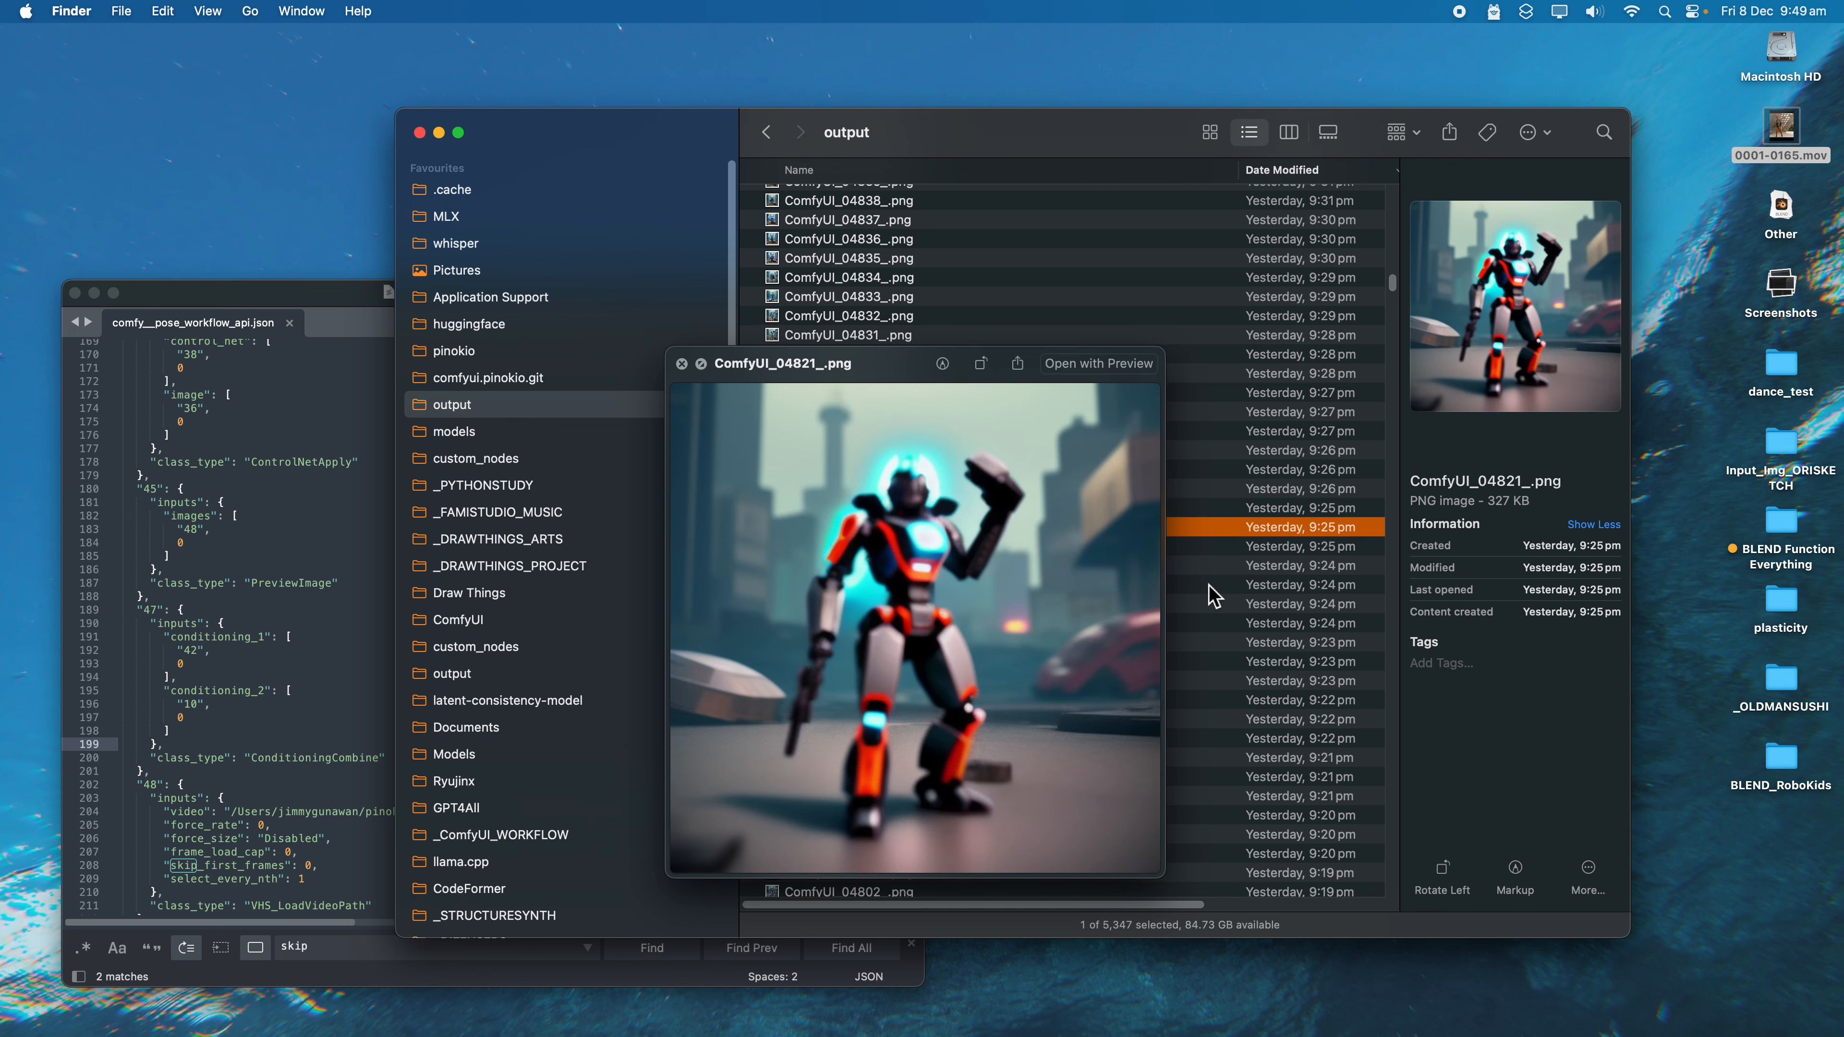
{"action": "key", "text": "Down"}
{"action": "key", "text": "Down"}
{"action": "key", "text": "Down"}
{"action": "key", "text": "Down"}
{"action": "key", "text": "Down"}
{"action": "key", "text": "Down"}
{"action": "key", "text": "Down"}
{"action": "key", "text": "Down"}
{"action": "key", "text": "Down"}
{"action": "key", "text": "Down"}
{"action": "key", "text": "Down"}
{"action": "key", "text": "Down"}
{"action": "key", "text": "Down"}
{"action": "key", "text": "Down"}
{"action": "key", "text": "Down"}
{"action": "key", "text": "Down"}
{"action": "key", "text": "Down"}
{"action": "key", "text": "Down"}
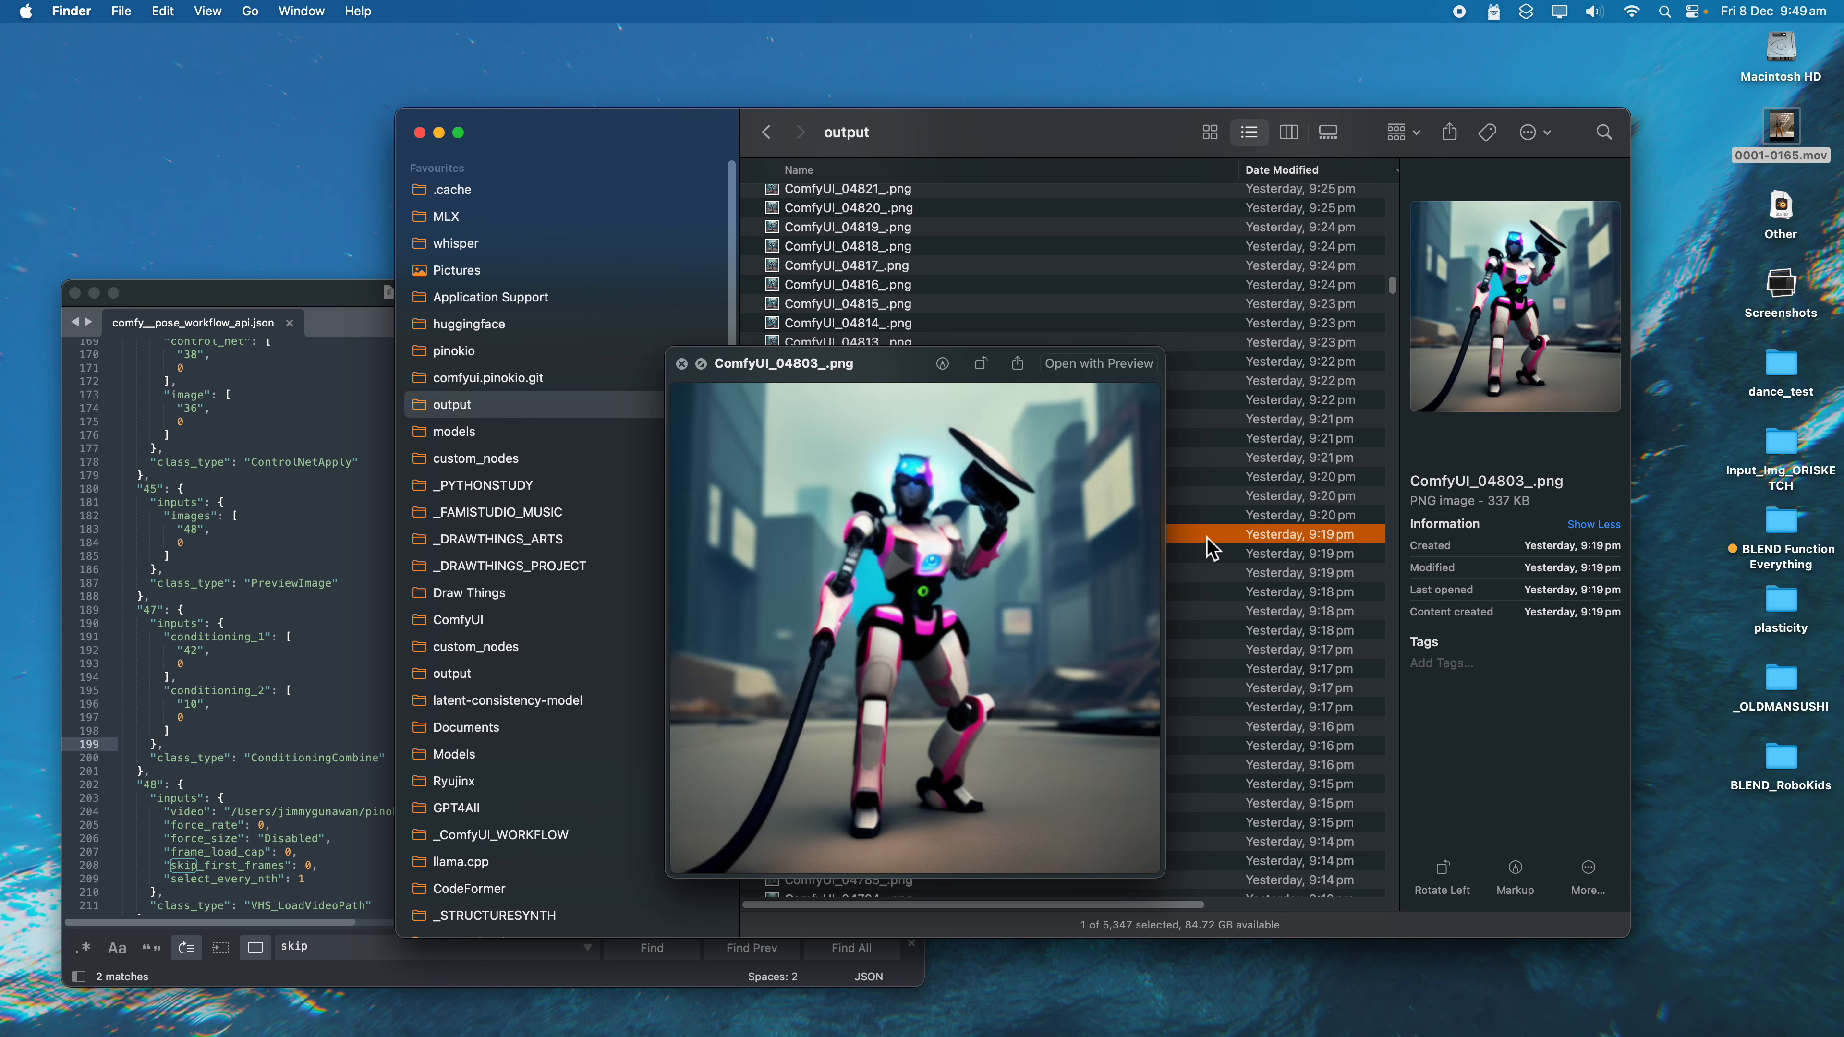
Step: Continue previewing the robot sequence back to ComfyUI_04772_.png to examine how the character design varies between frames
{"action": "key", "text": "Down"}
{"action": "key", "text": "Down"}
{"action": "key", "text": "Down"}
{"action": "key", "text": "Down"}
{"action": "key", "text": "Down"}
{"action": "key", "text": "Down"}
{"action": "key", "text": "Down"}
{"action": "key", "text": "Down"}
{"action": "key", "text": "Down"}
{"action": "key", "text": "Down"}
{"action": "key", "text": "Down"}
{"action": "key", "text": "Down"}
{"action": "key", "text": "Down"}
{"action": "key", "text": "Down"}
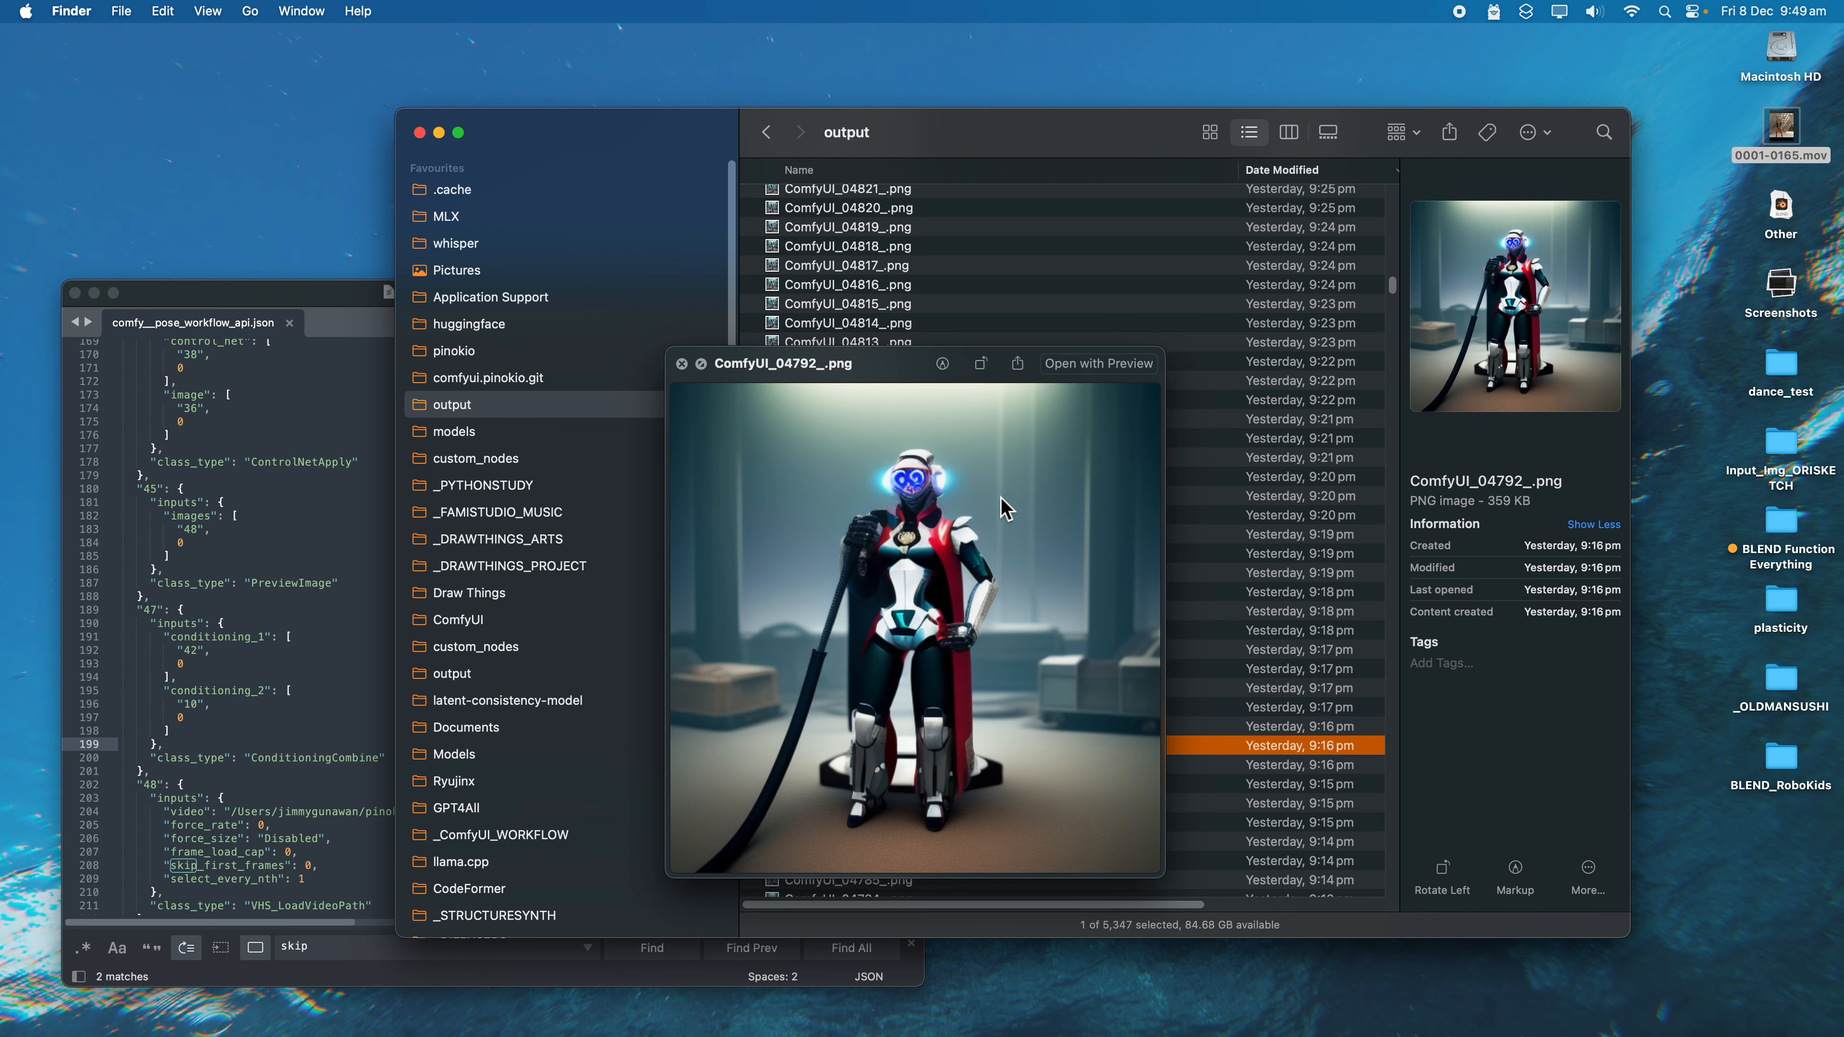
{"action": "key", "text": "Down"}
{"action": "key", "text": "Down"}
{"action": "key", "text": "Down"}
{"action": "key", "text": "Down"}
{"action": "key", "text": "Down"}
{"action": "key", "text": "Down"}
{"action": "key", "text": "Down"}
{"action": "key", "text": "Down"}
{"action": "key", "text": "Down"}
{"action": "key", "text": "Down"}
{"action": "key", "text": "Down"}
{"action": "key", "text": "Down"}
{"action": "key", "text": "Down"}
{"action": "key", "text": "Down"}
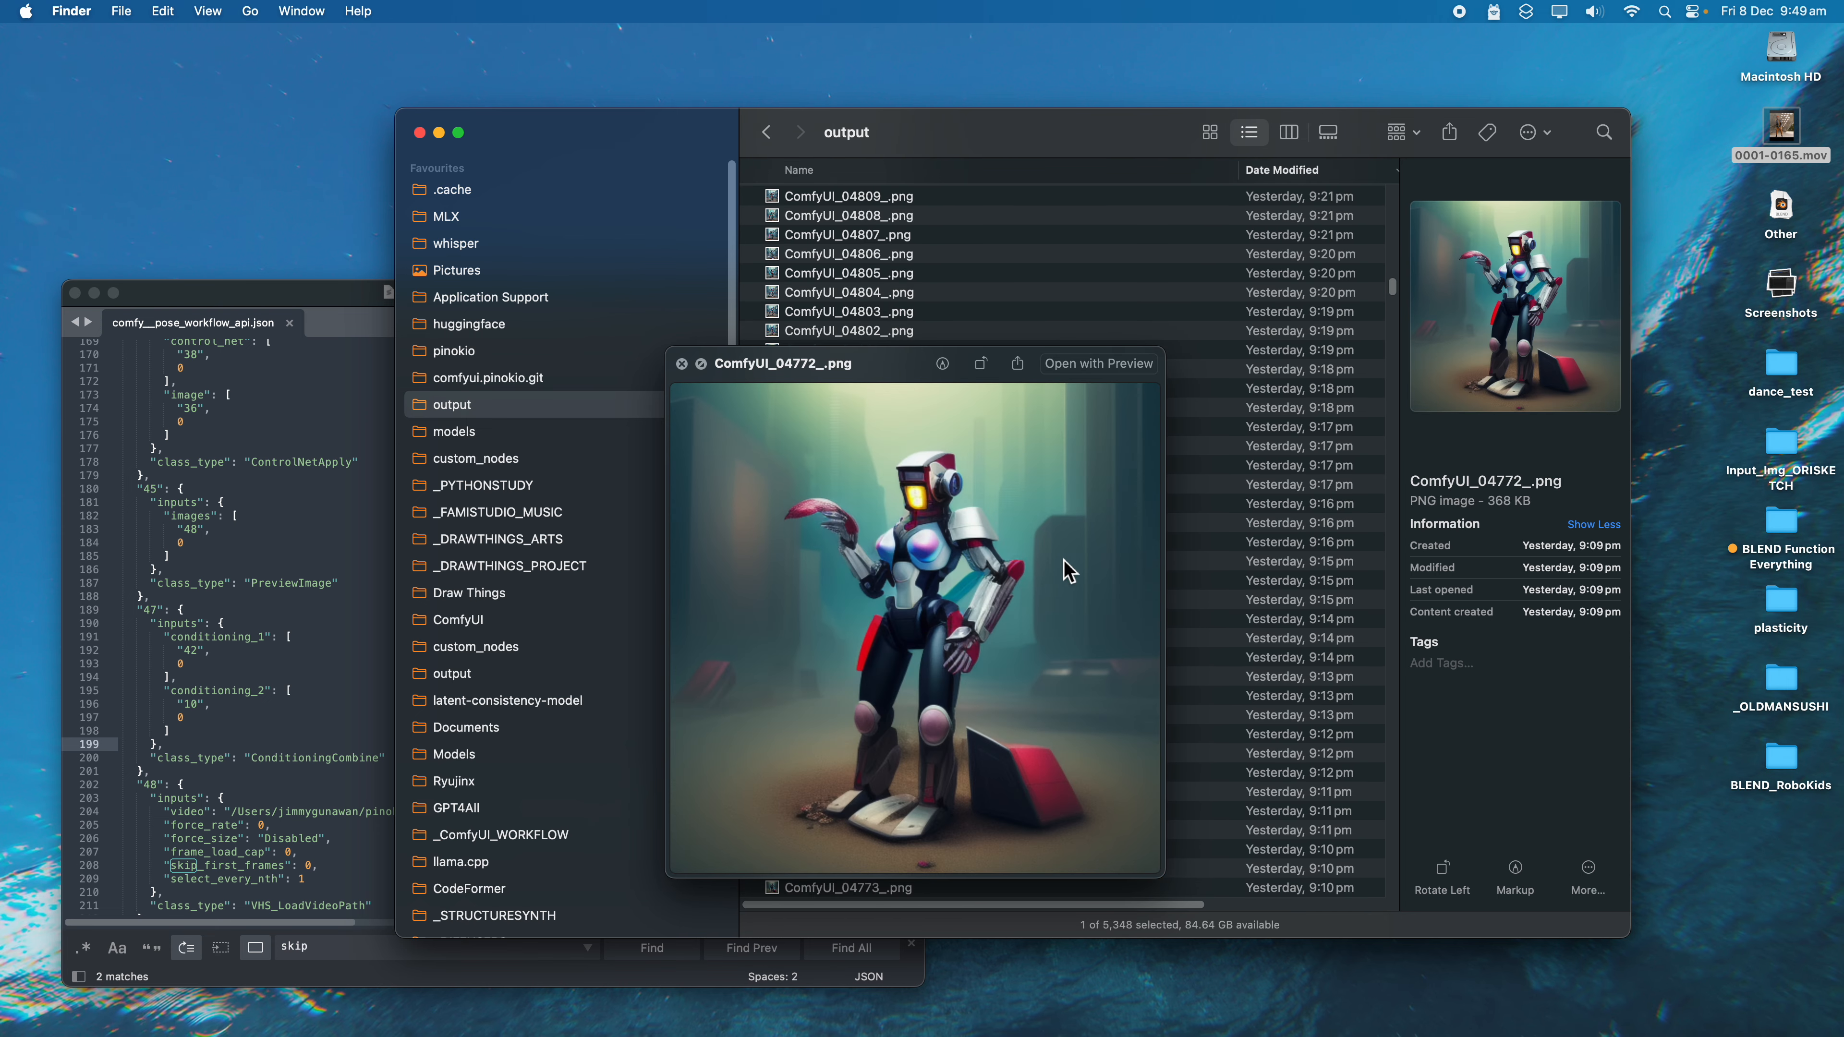
Step: Go back to newer frames of the robot sequence, up to ComfyUI_04823_.png, to compare their poses and style
{"action": "left_click", "coordinate": [1207, 500]}
{"action": "scroll", "coordinate": [1213, 482], "scroll_direction": "up", "scroll_amount": 3}
{"action": "left_click", "coordinate": [1214, 479]}
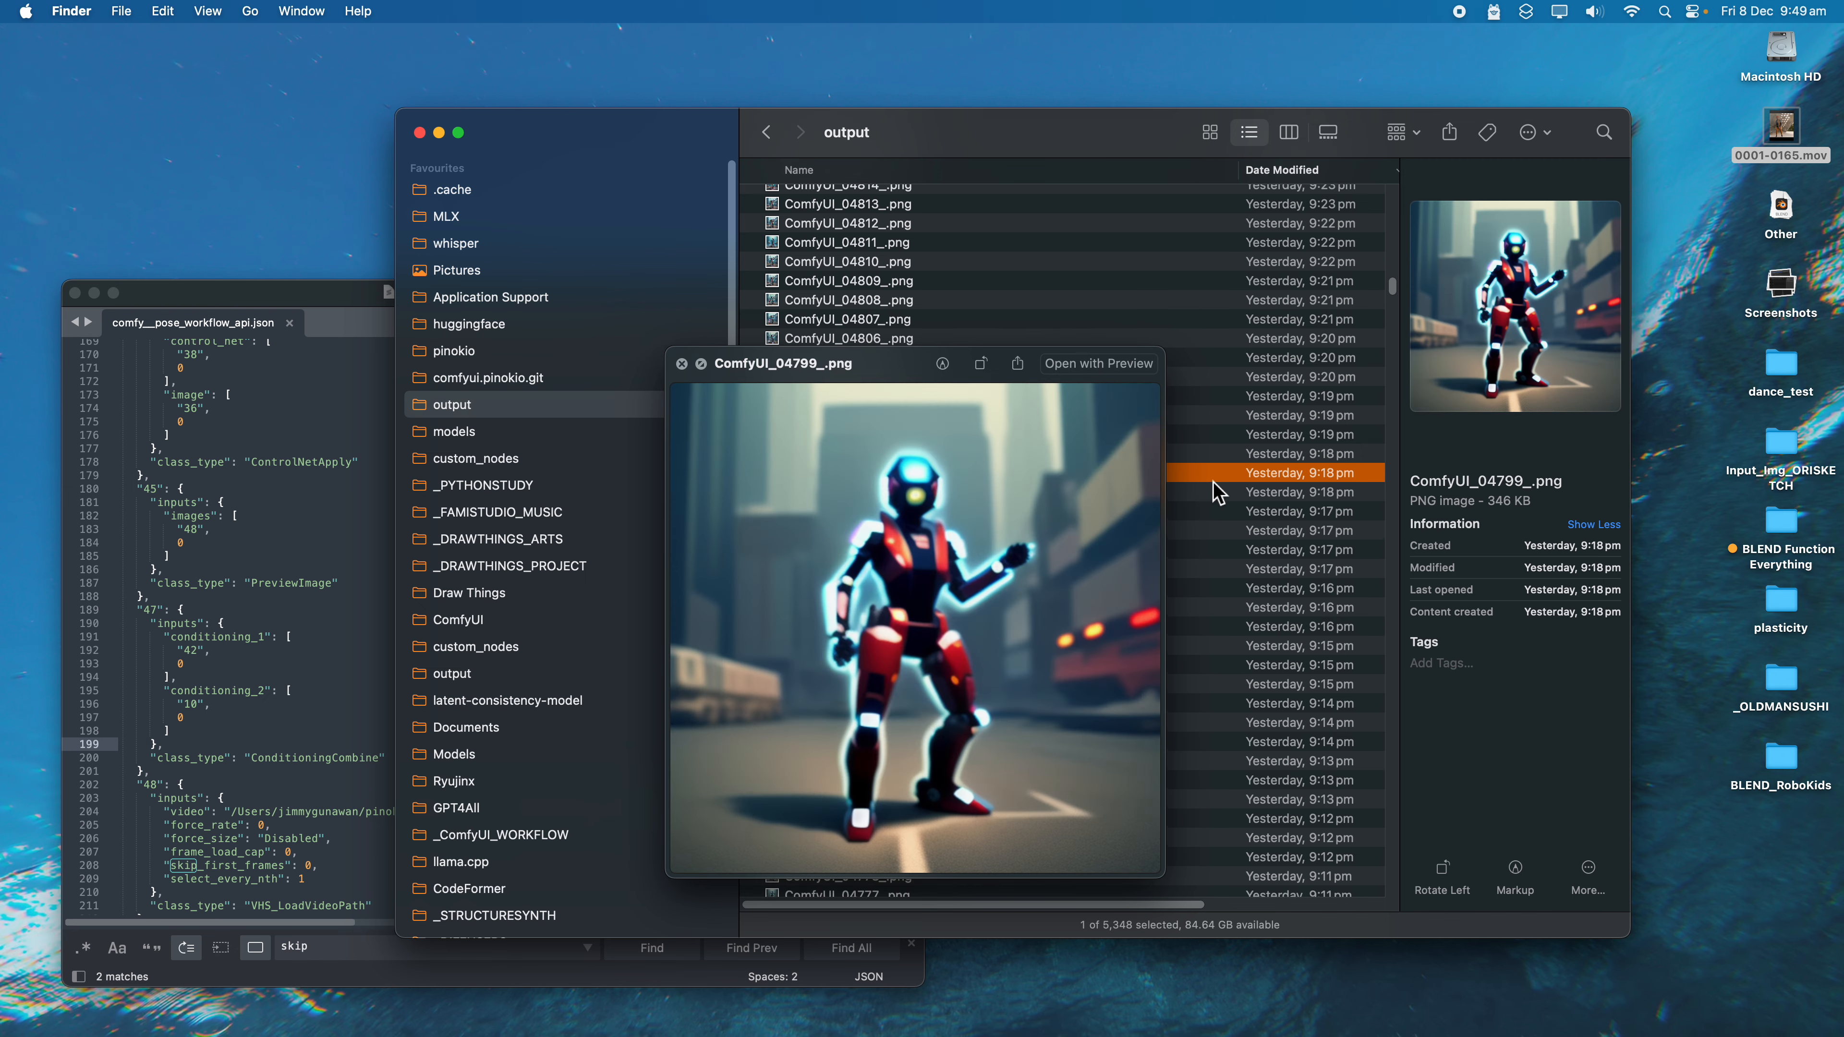
{"action": "left_click", "coordinate": [1216, 451]}
{"action": "left_click", "coordinate": [1222, 440]}
{"action": "scroll", "coordinate": [1225, 449], "scroll_direction": "up", "scroll_amount": 5}
{"action": "left_click", "coordinate": [1226, 448]}
{"action": "scroll", "coordinate": [1226, 448], "scroll_direction": "up", "scroll_amount": 2}
{"action": "left_click", "coordinate": [1225, 449]}
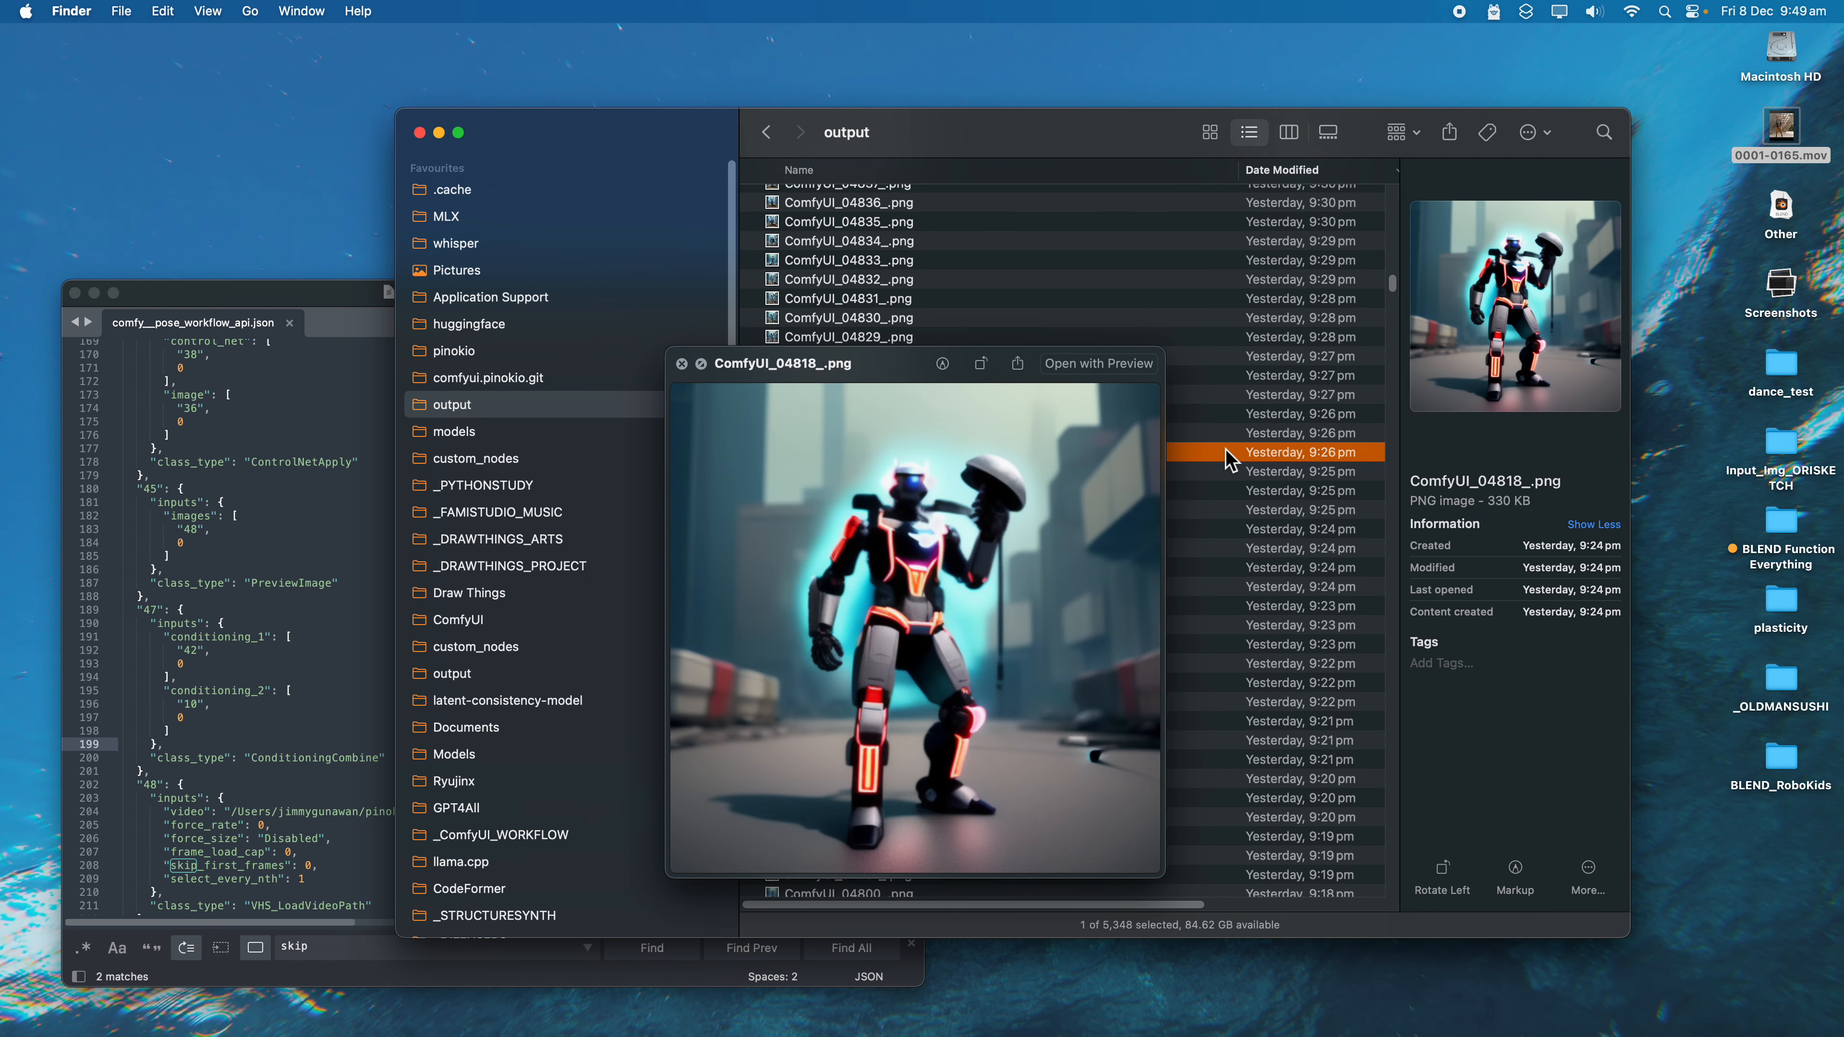
{"action": "scroll", "coordinate": [1226, 438], "scroll_direction": "up", "scroll_amount": 4}
Step: Switch to the ComfyUI graph in Safari, close the floating frame preview and view the ControlNet and KSampler nodes
{"action": "key", "text": "ctrl+Right"}
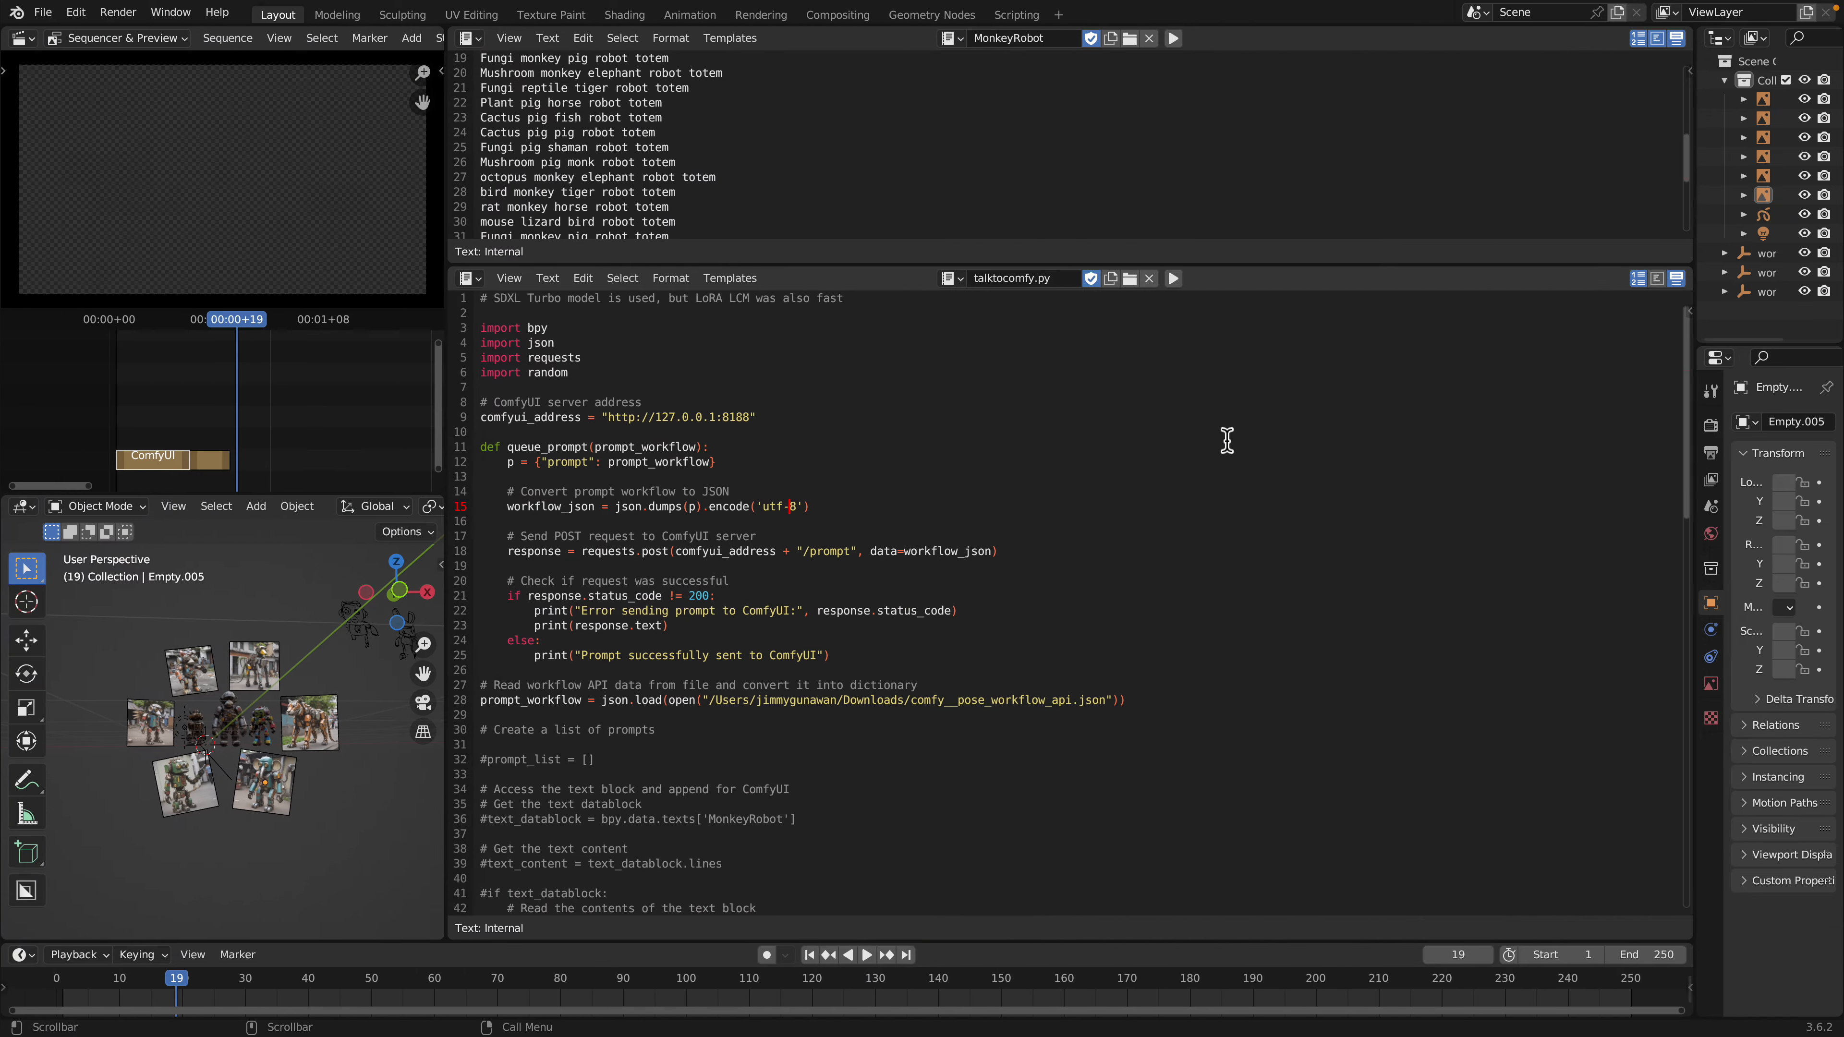
{"action": "key", "text": "ctrl+Right"}
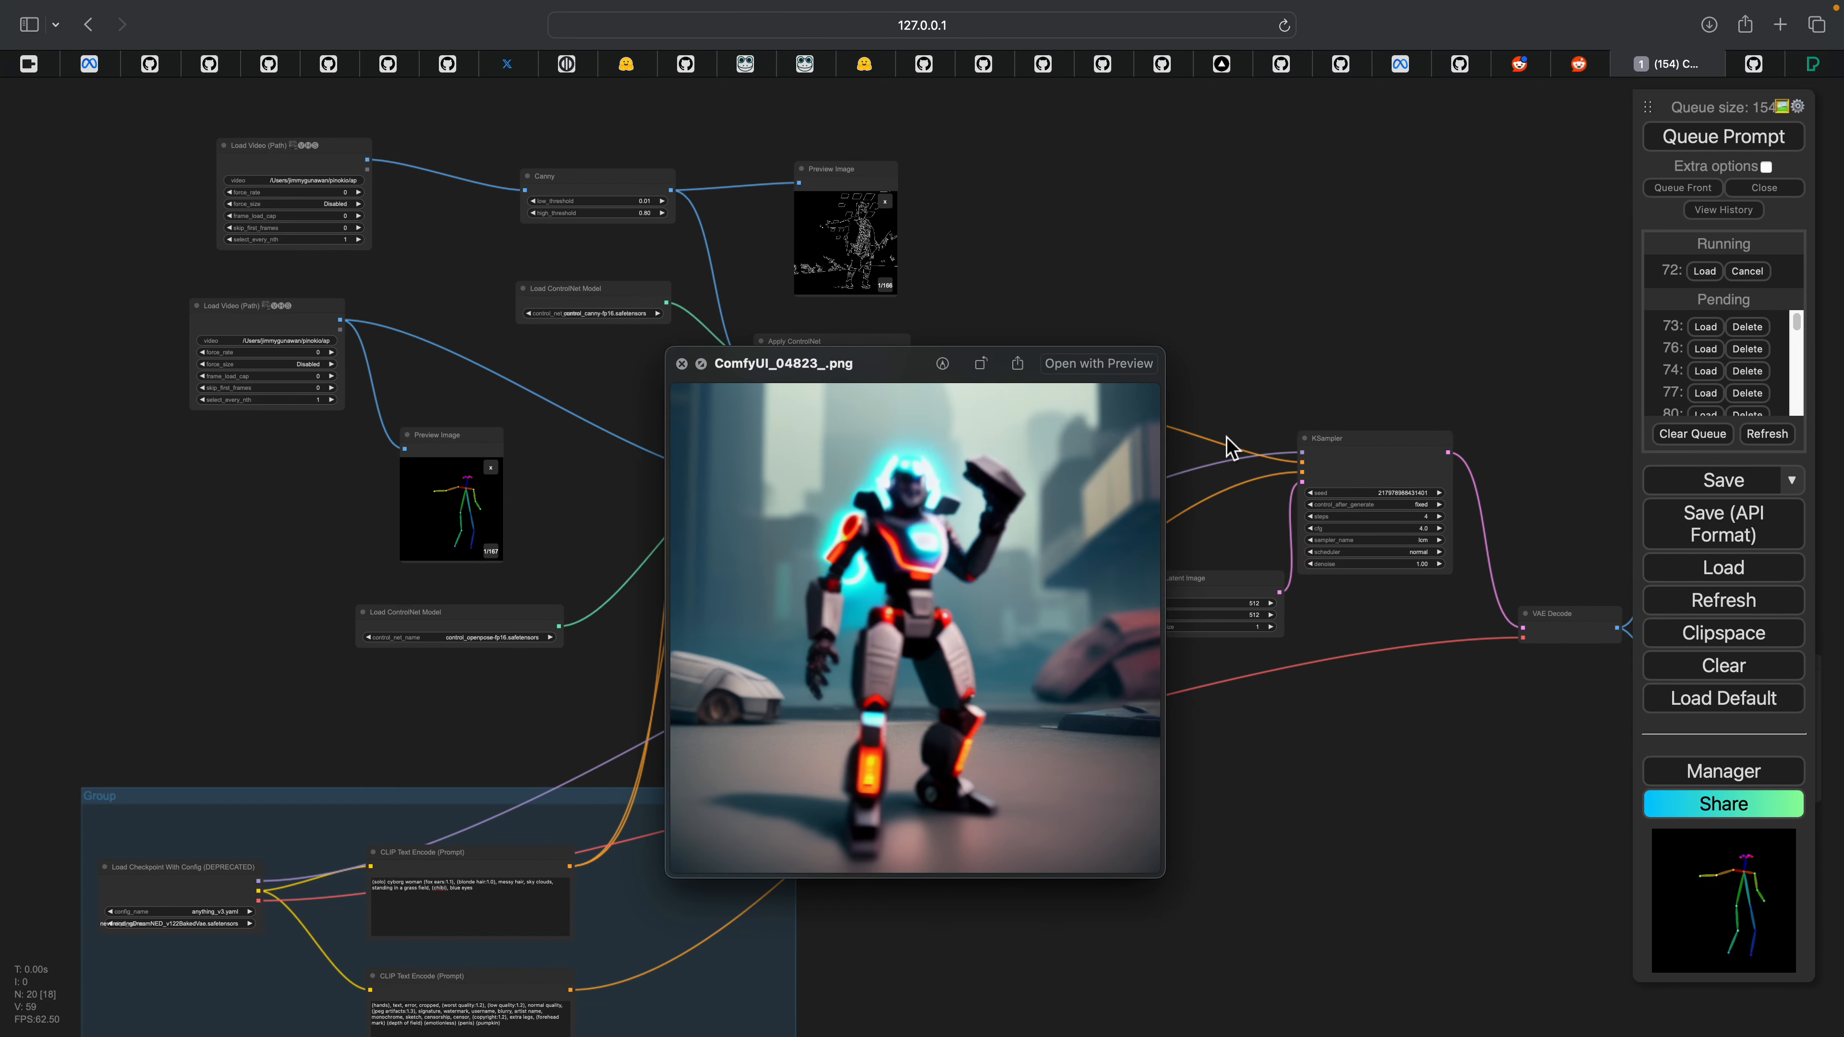
{"action": "left_click", "coordinate": [686, 367]}
{"action": "scroll", "coordinate": [1202, 277], "scroll_direction": "up", "scroll_amount": 3}
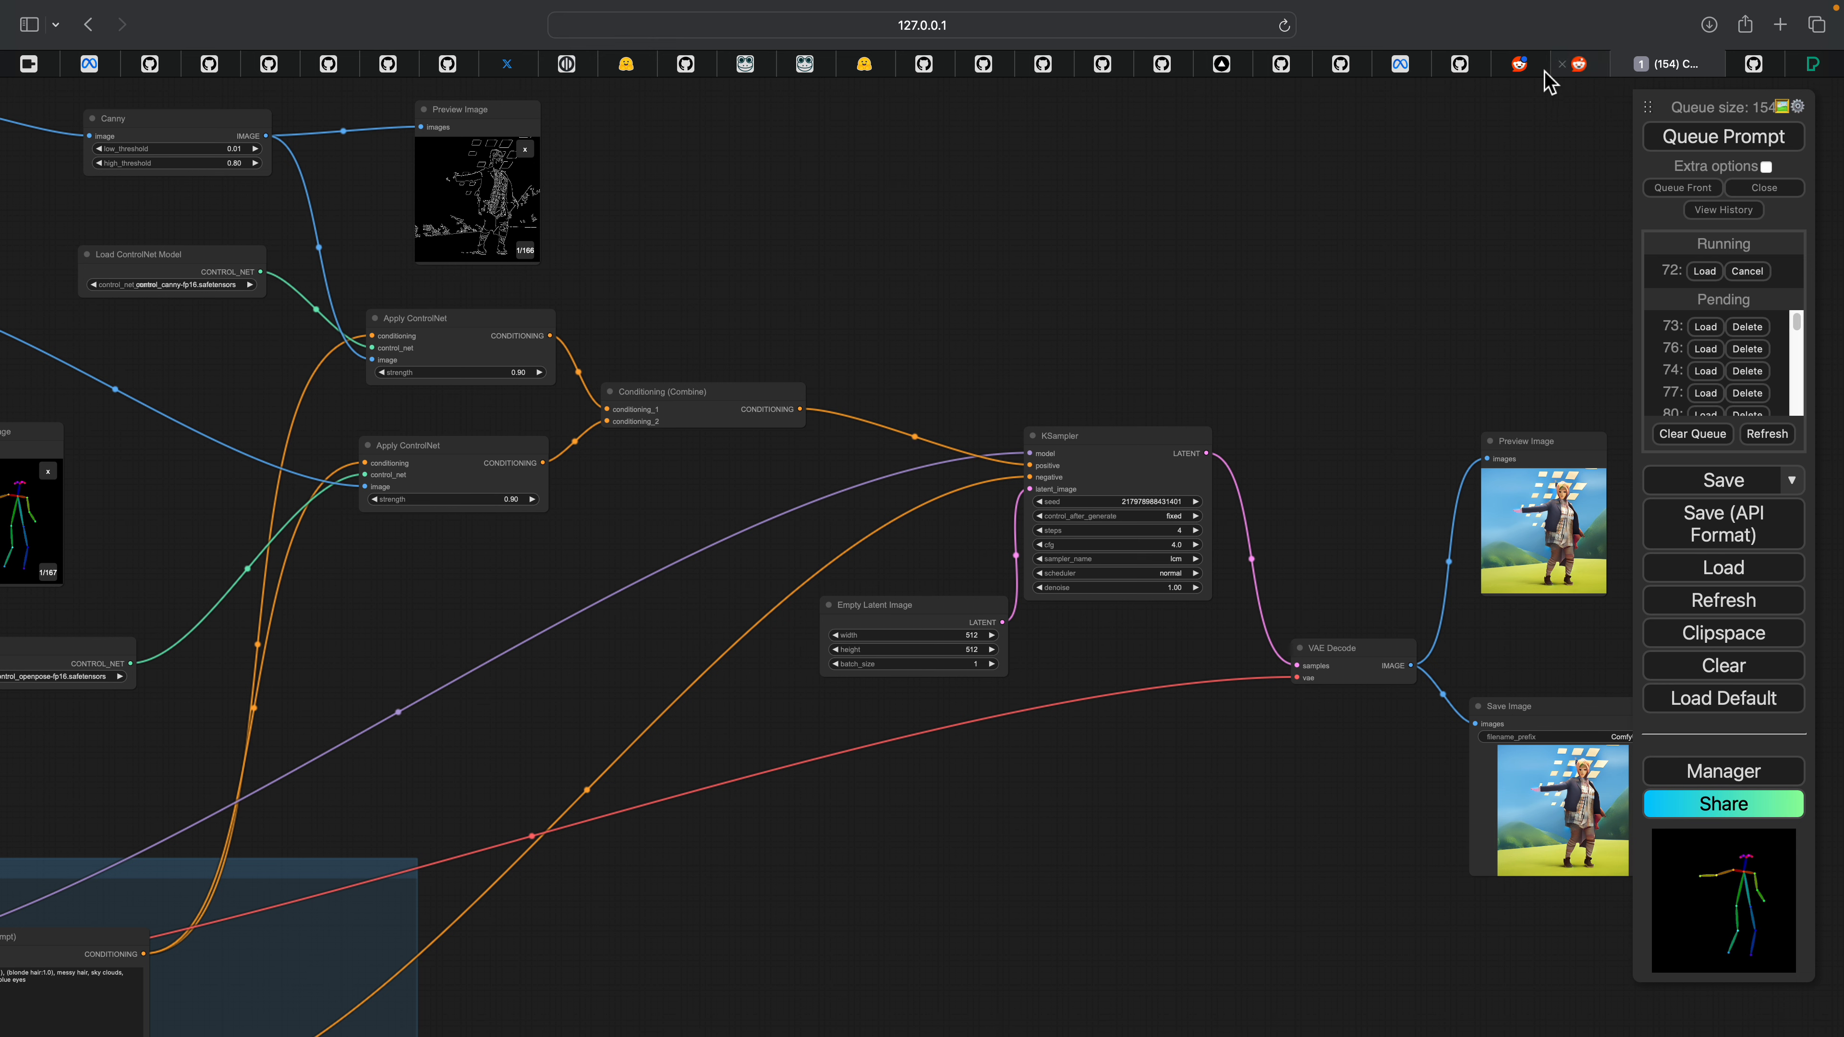
Step: Bring up Meta's DensePose tool page and highlight its title
{"action": "left_click", "coordinate": [1400, 67]}
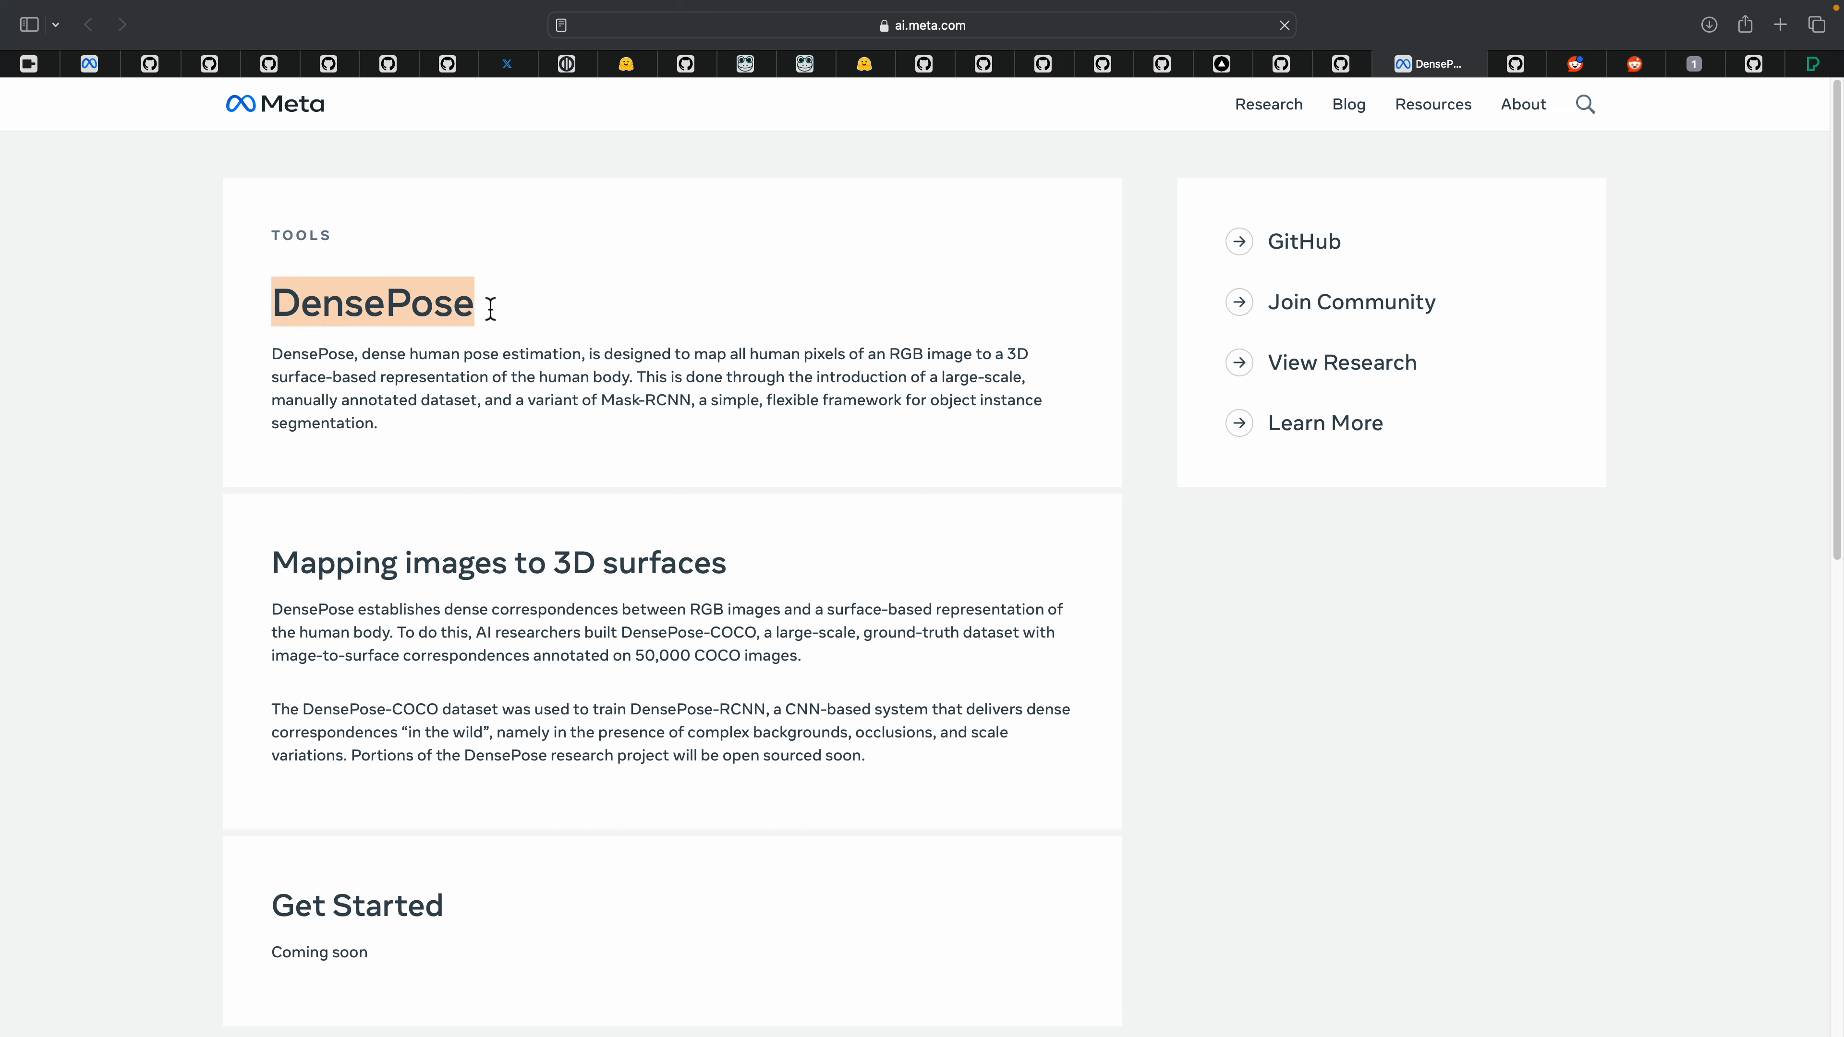
{"action": "double_click", "coordinate": [405, 313]}
Step: Search the web in a new browser tab for "twitter densepose animation"
{"action": "left_click", "coordinate": [1780, 25]}
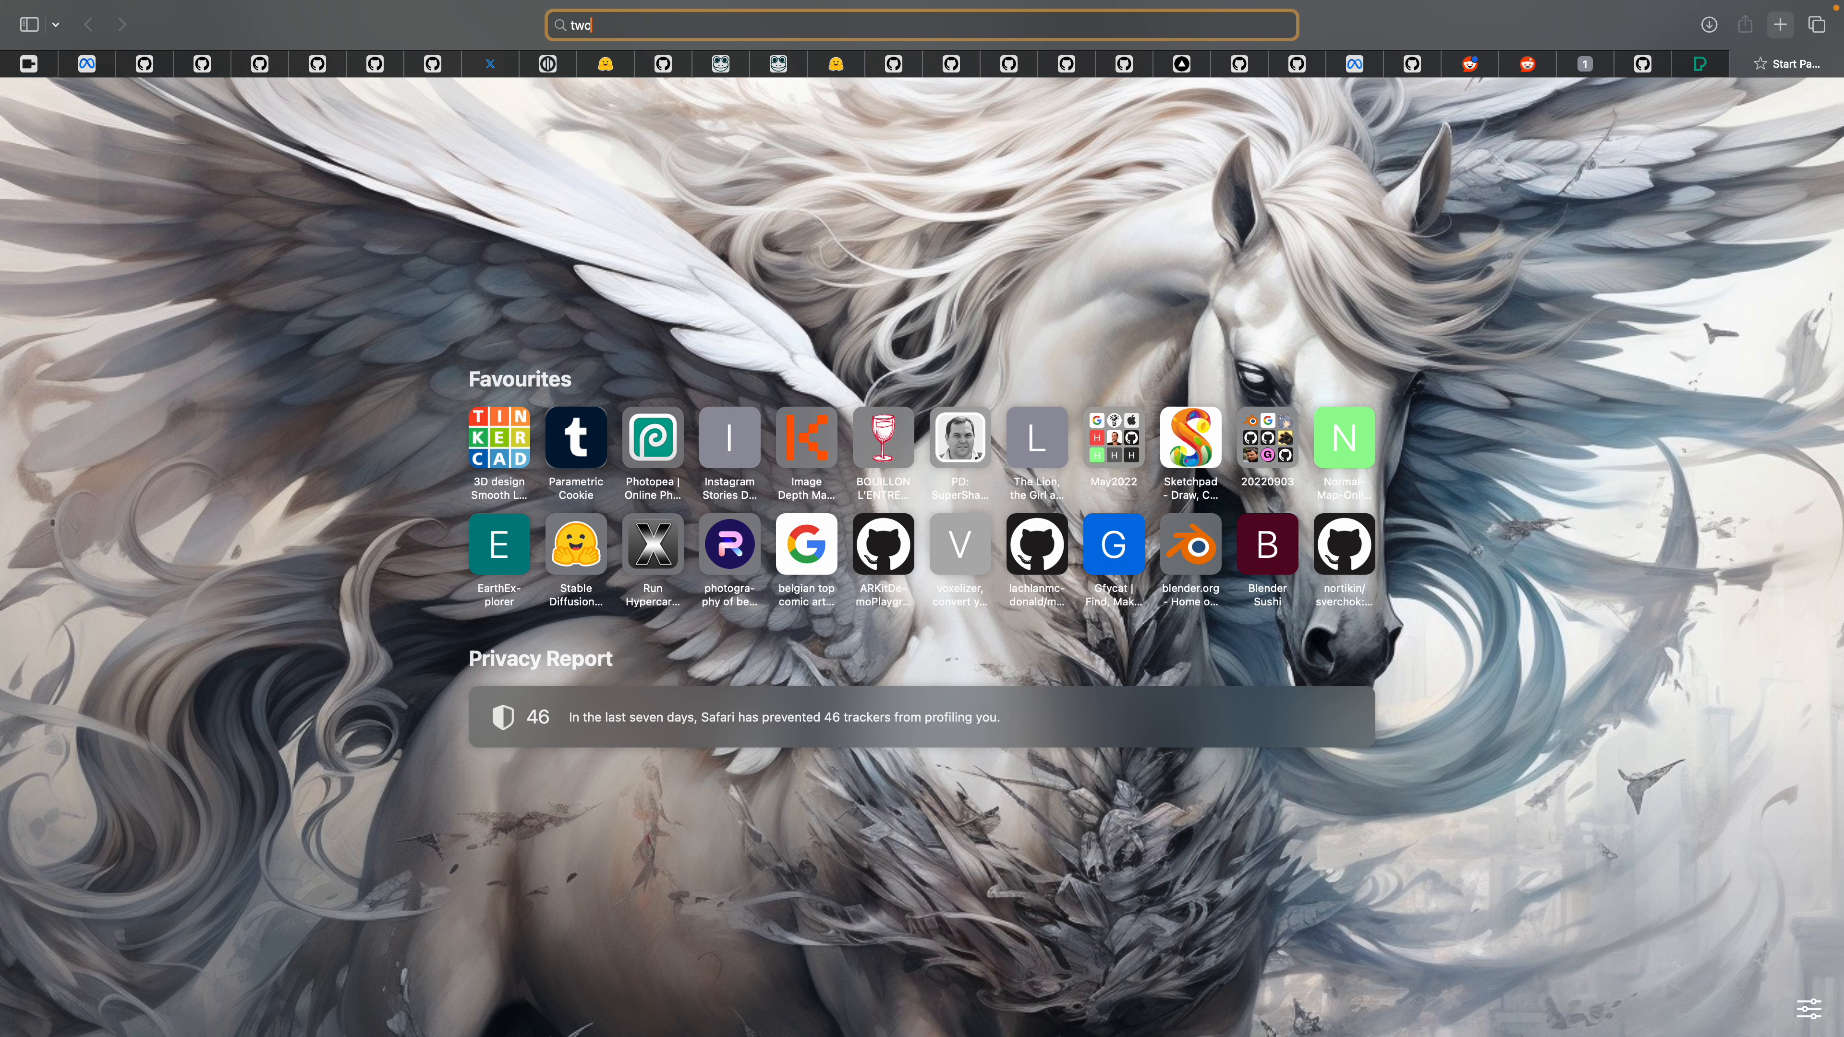
{"action": "type", "text": "two"}
{"action": "key", "text": "BackSpace"}
{"action": "type", "text": "iet"}
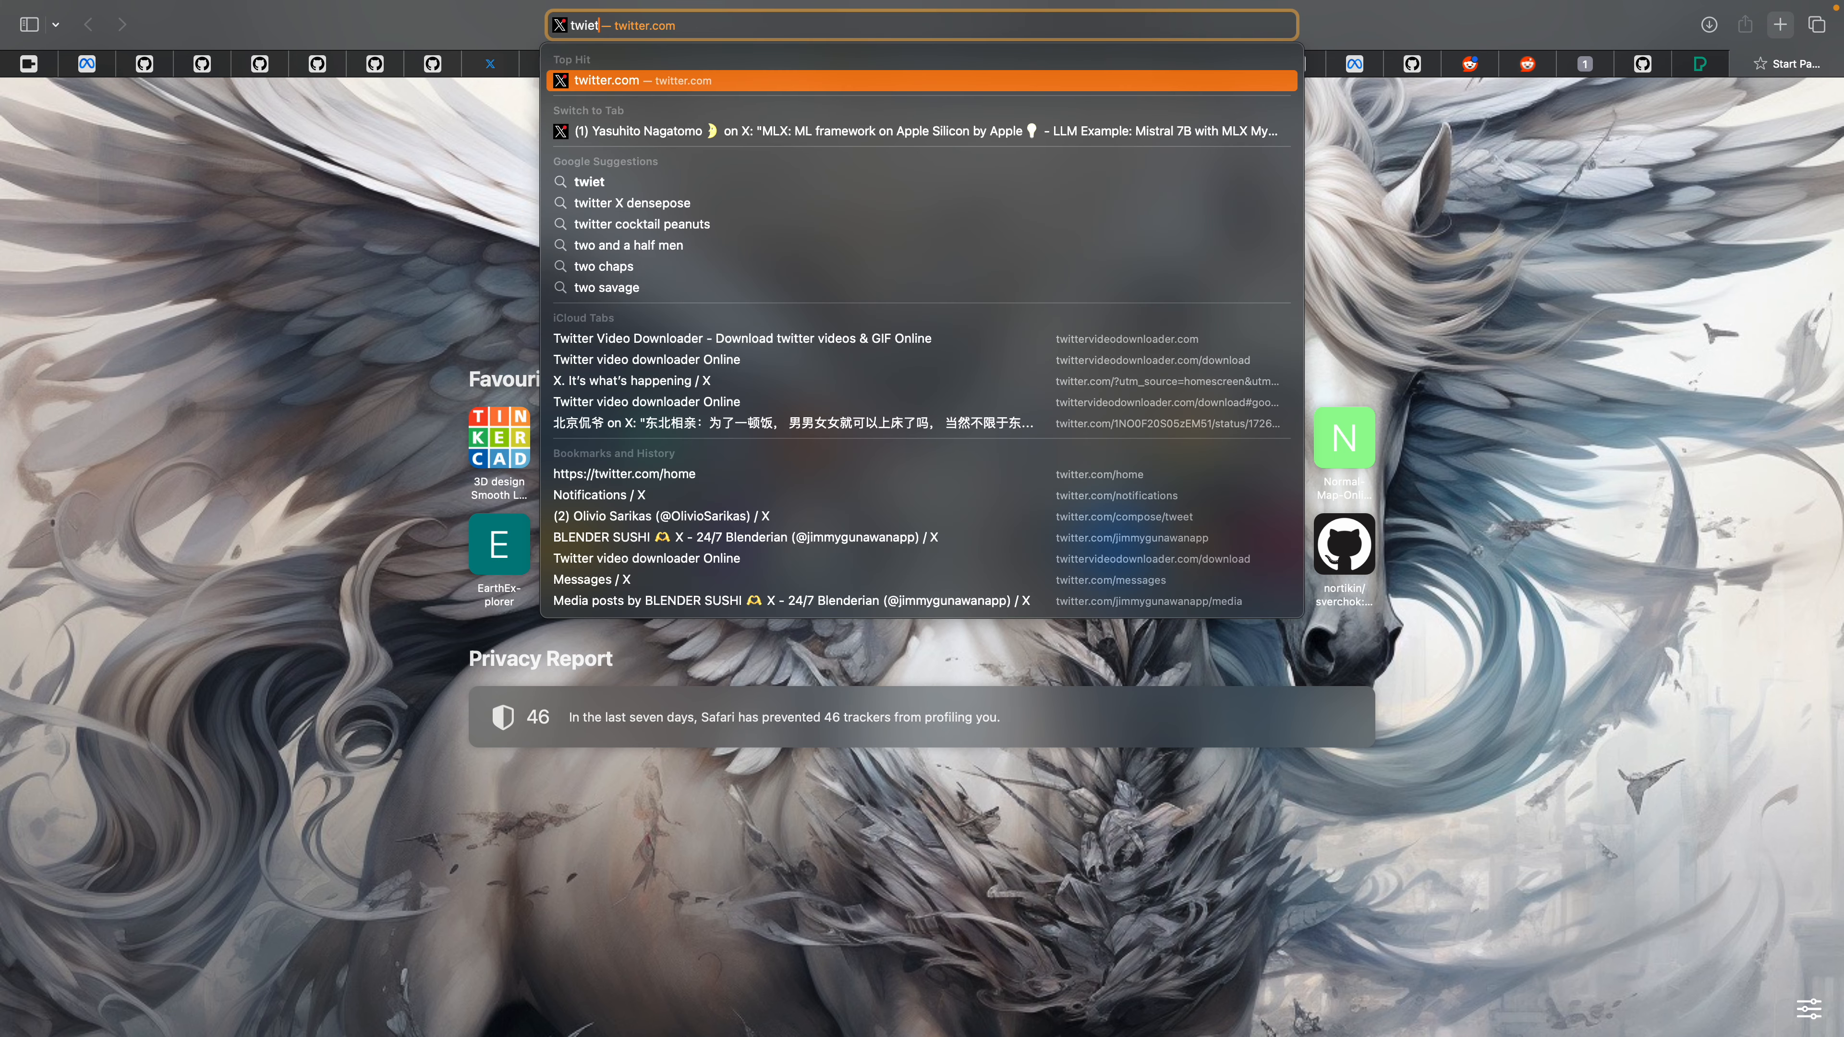
{"action": "type", "text": "tertwit"}
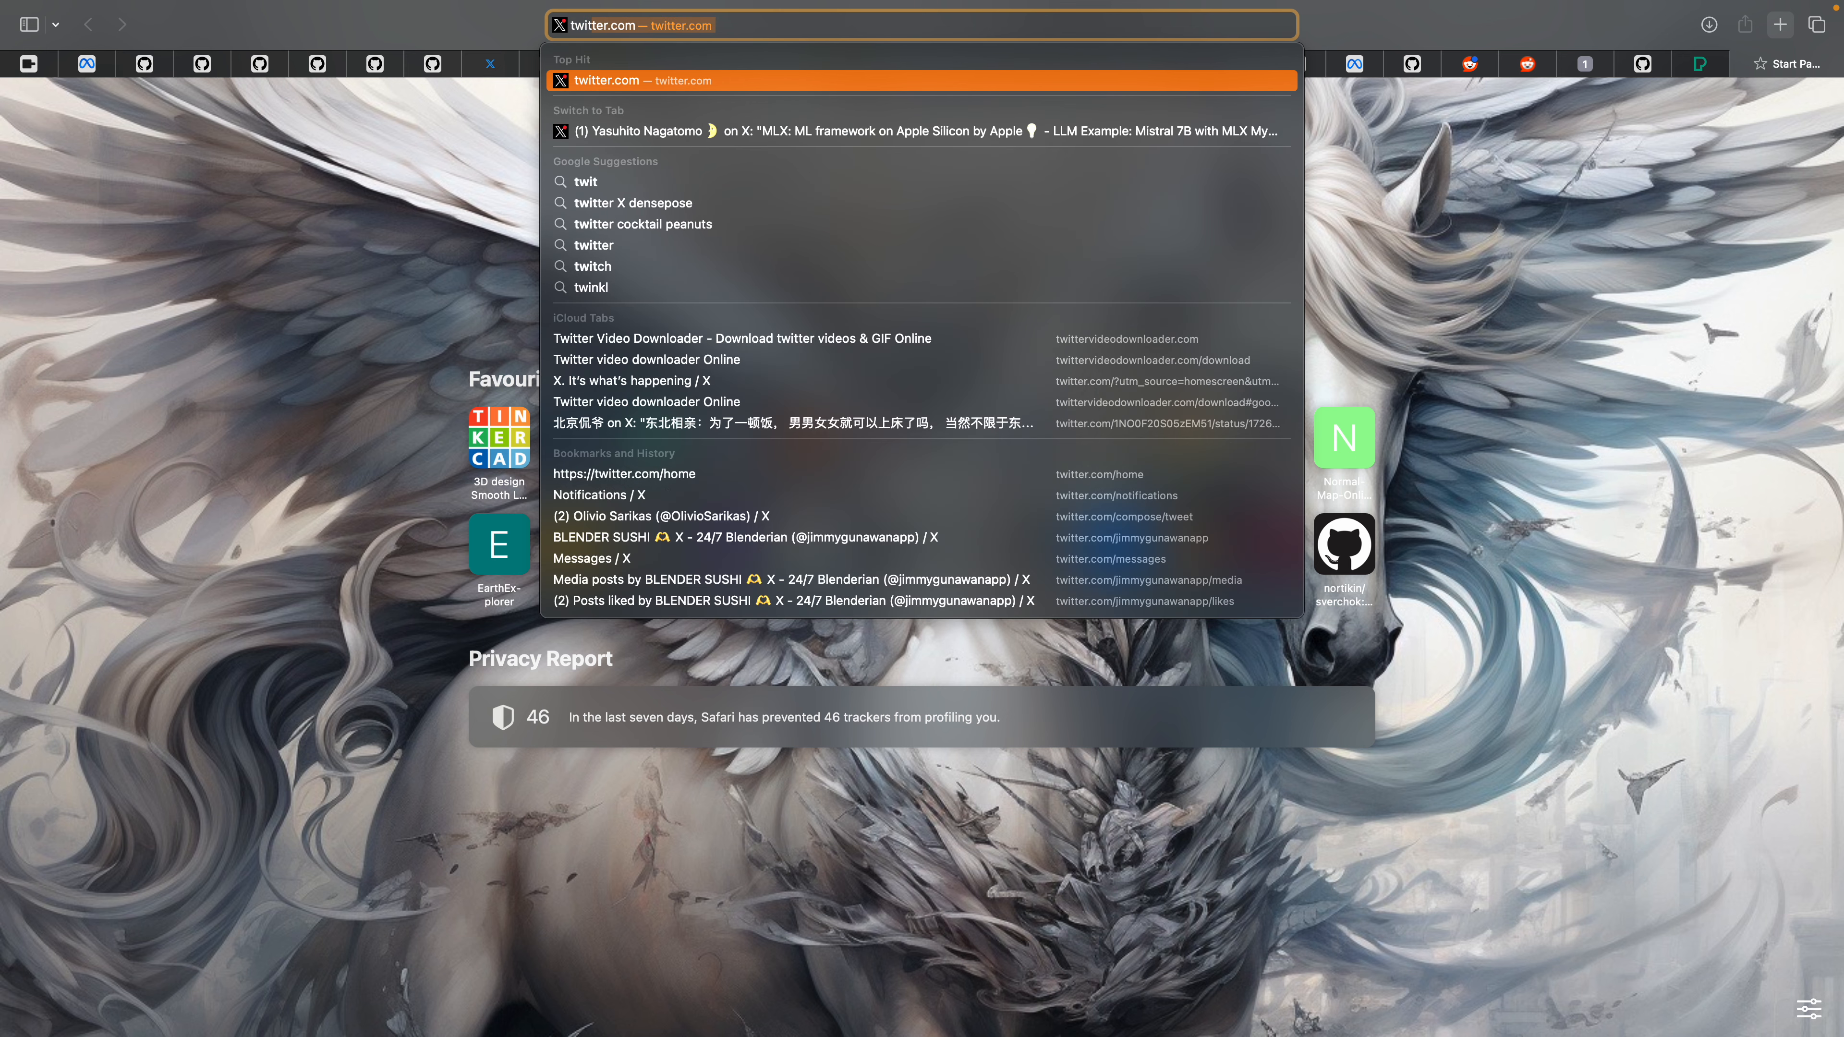
{"action": "type", "text": "ter densepose animation"}
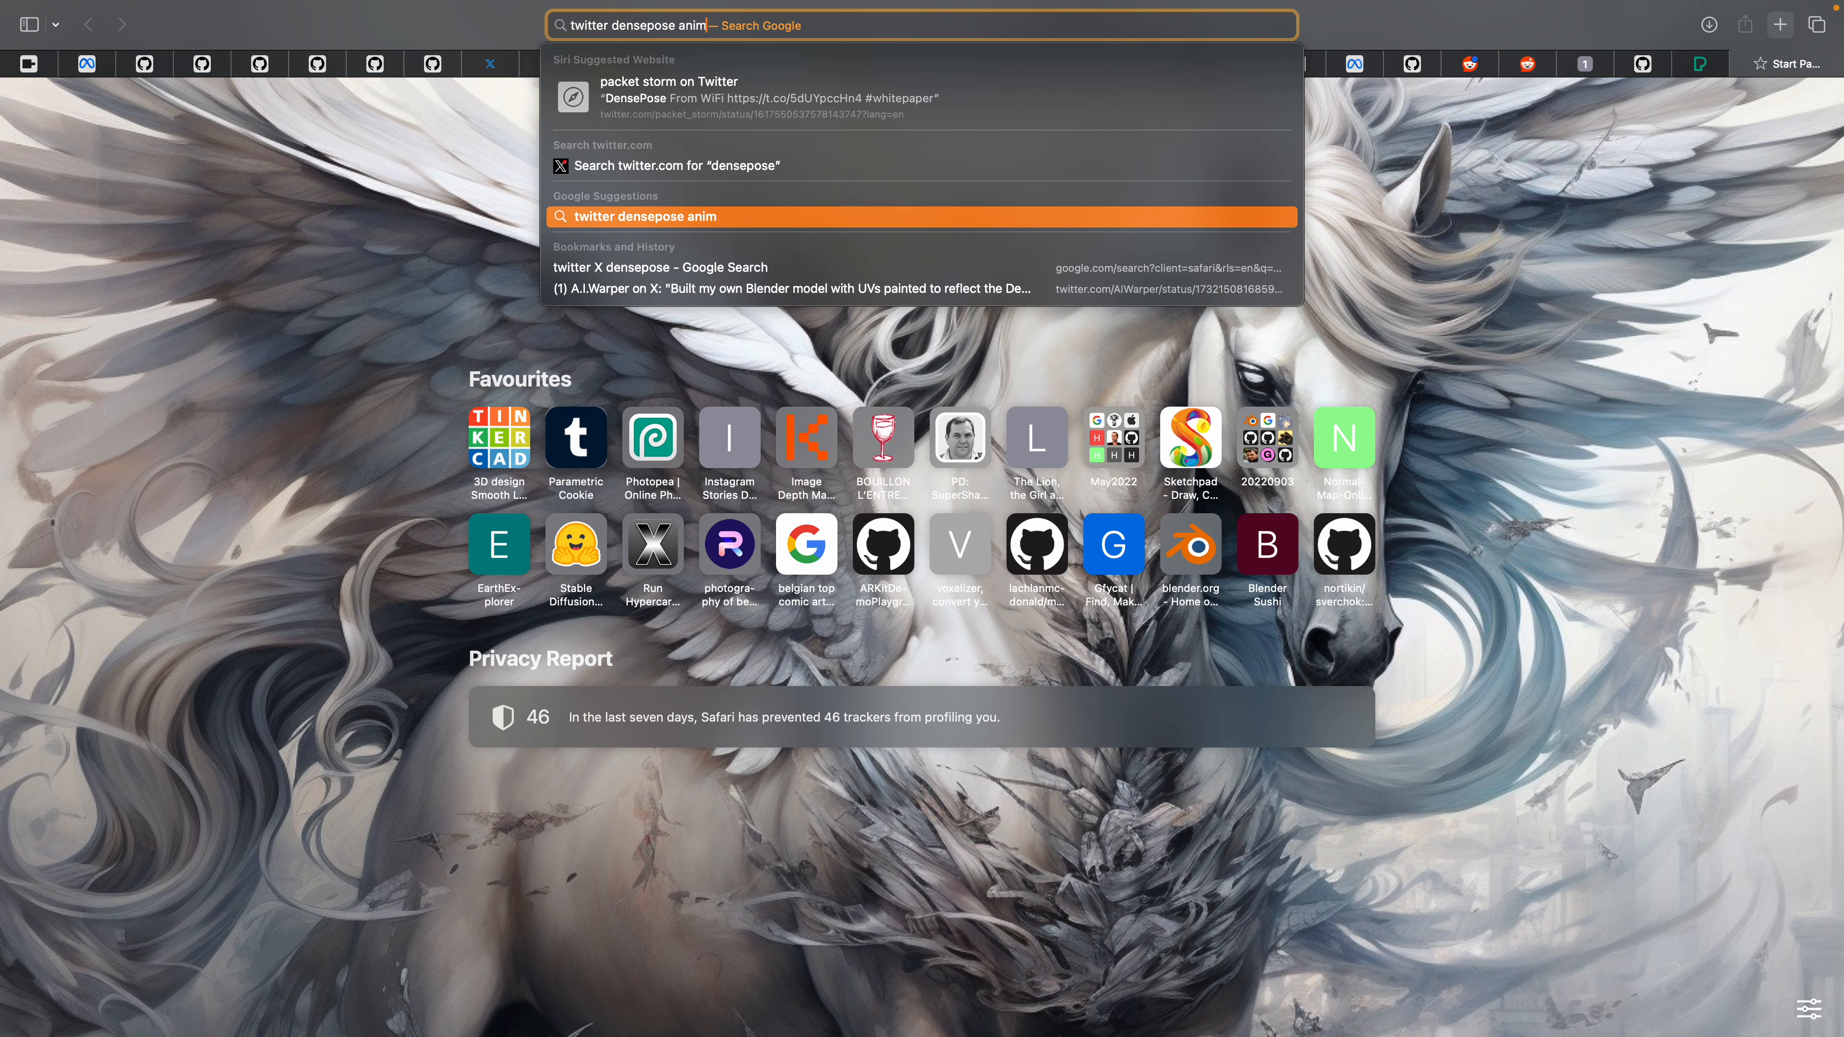
{"action": "key", "text": "Return"}
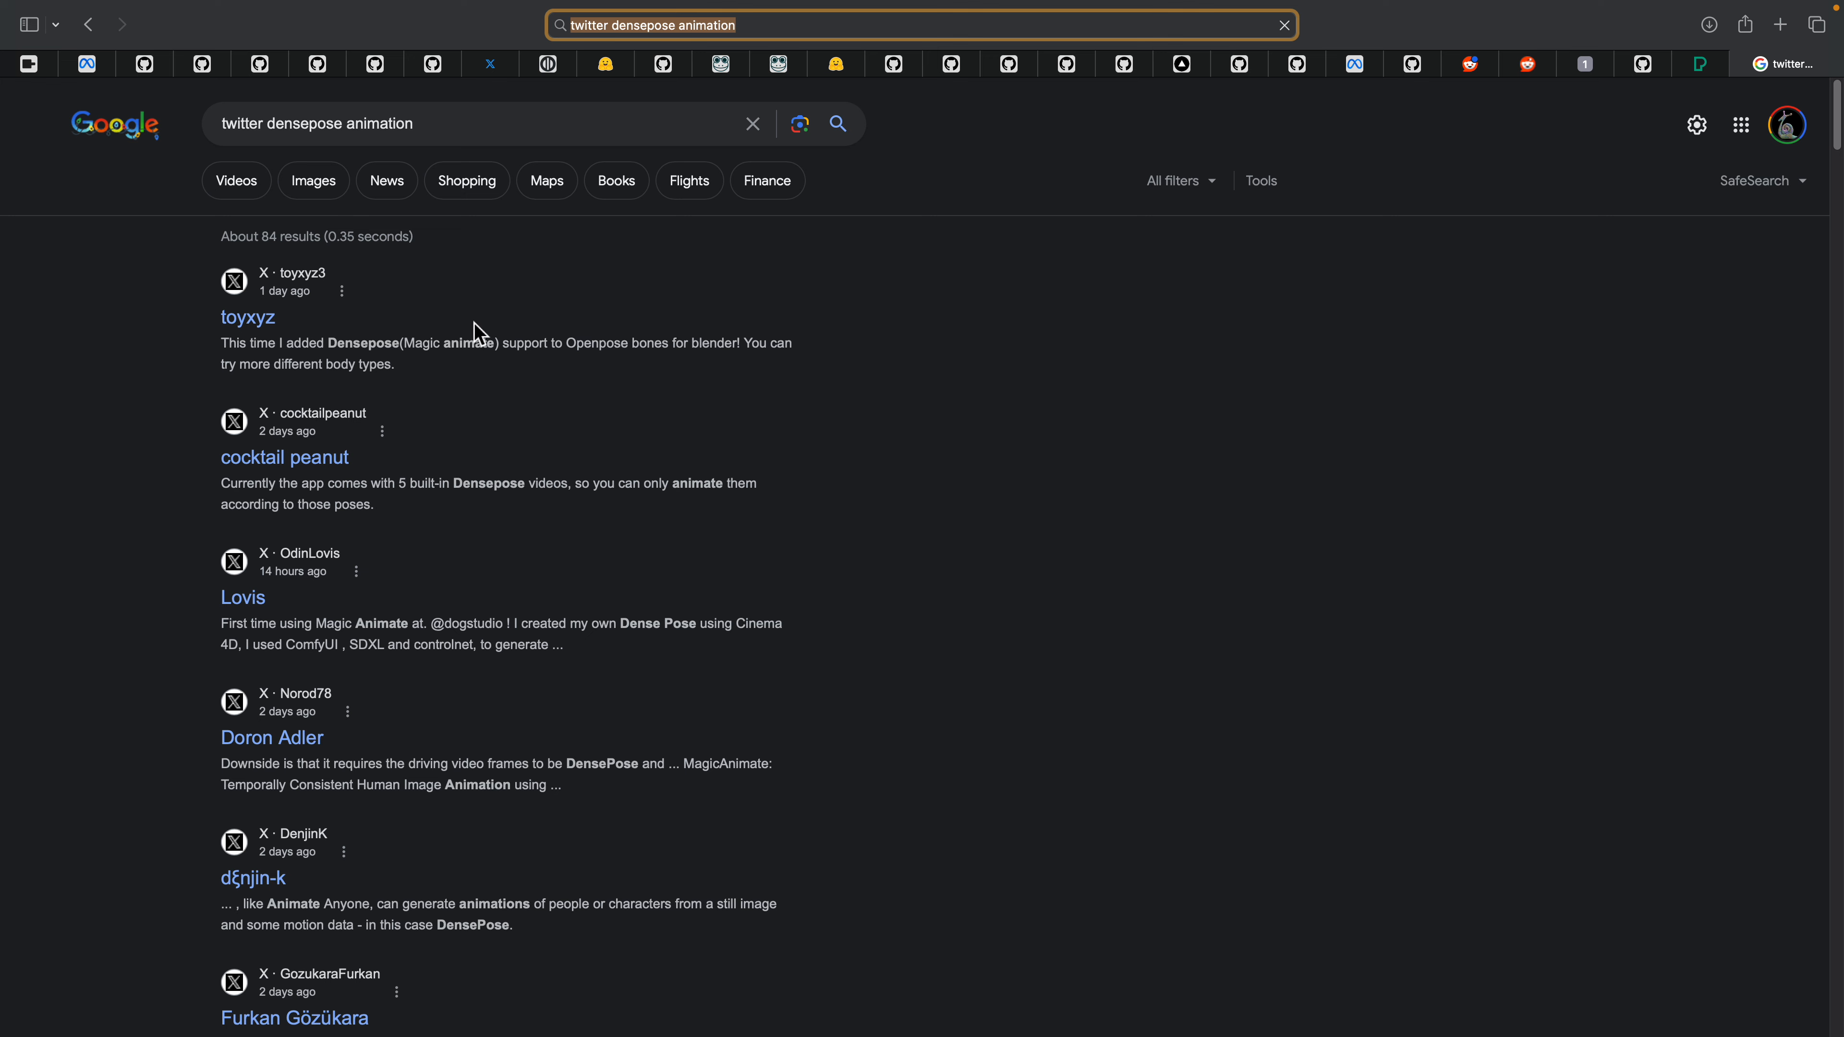
Step: Open the search result about adding Densepose support to Openpose bones for Blender in Twitter and go to its author's profile
{"action": "left_click", "coordinate": [277, 334]}
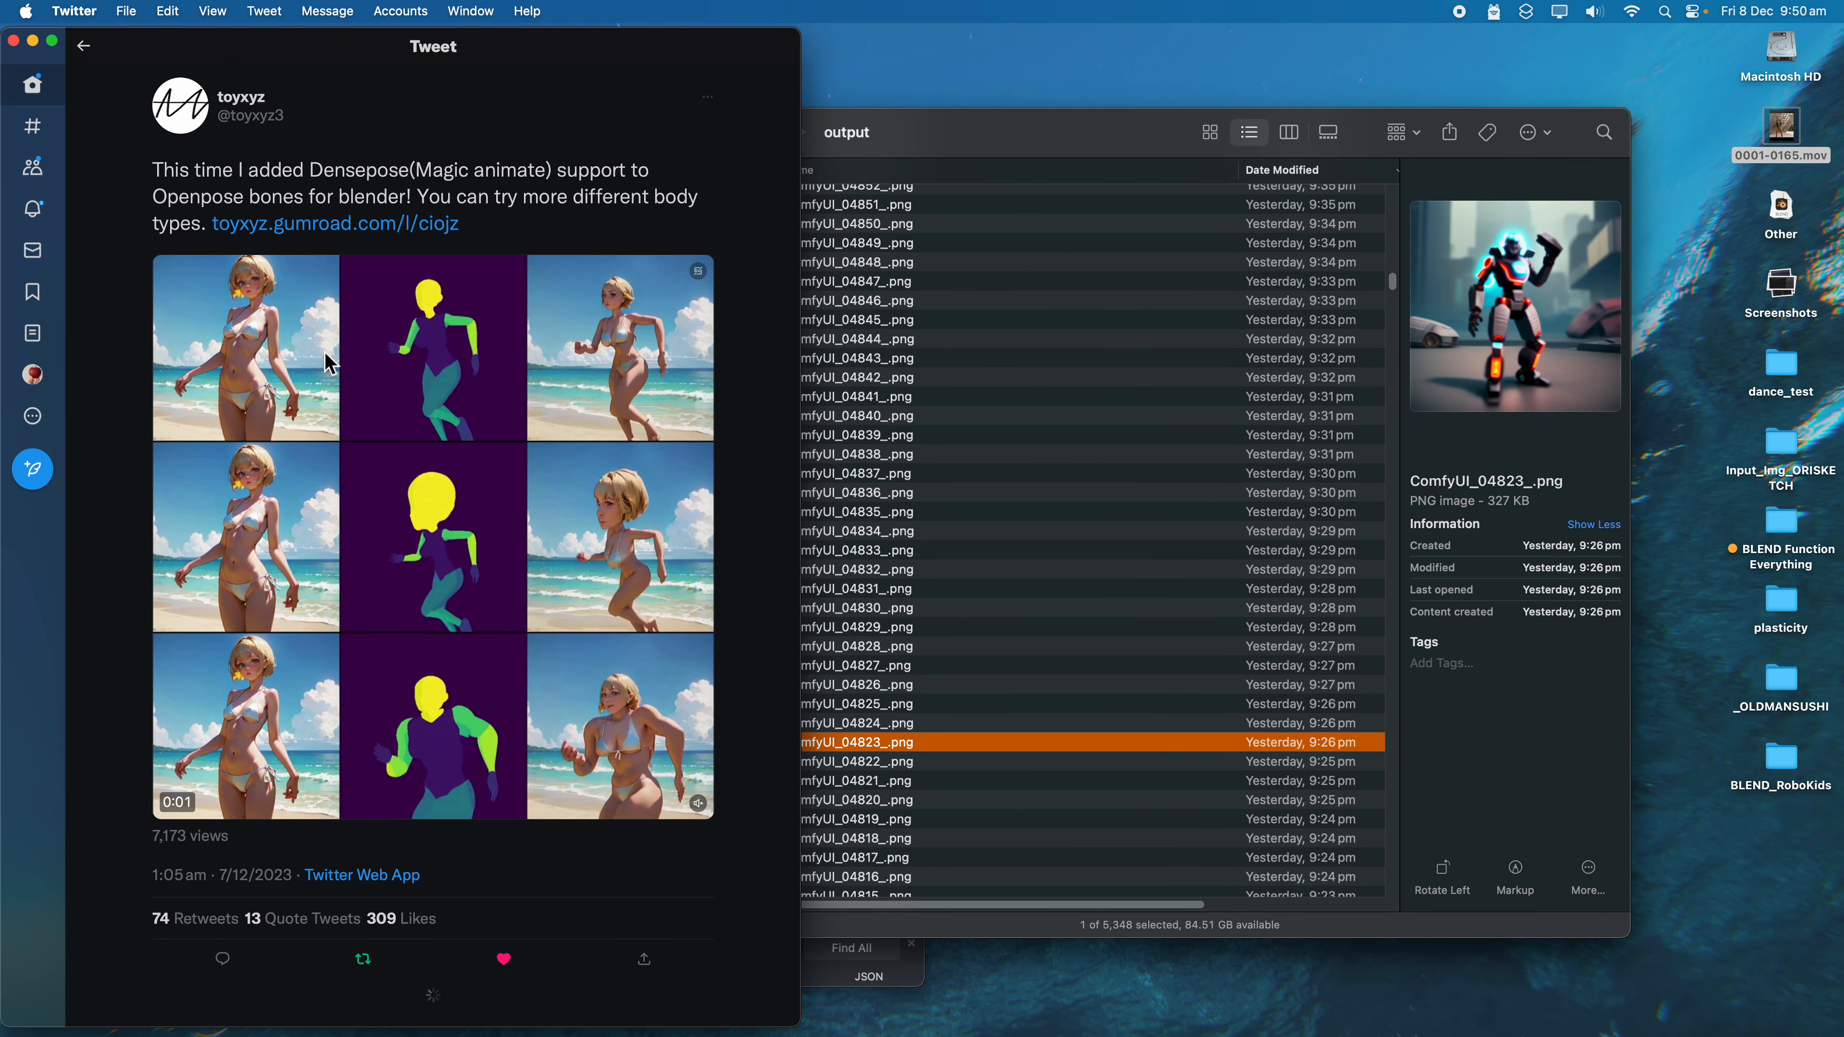
{"action": "left_click", "coordinate": [254, 109]}
Step: Browse the author's feed for posts about MagicAnimate, ControlNet and converting videos to DensePose
{"action": "scroll", "coordinate": [338, 690], "scroll_direction": "down", "scroll_amount": 15}
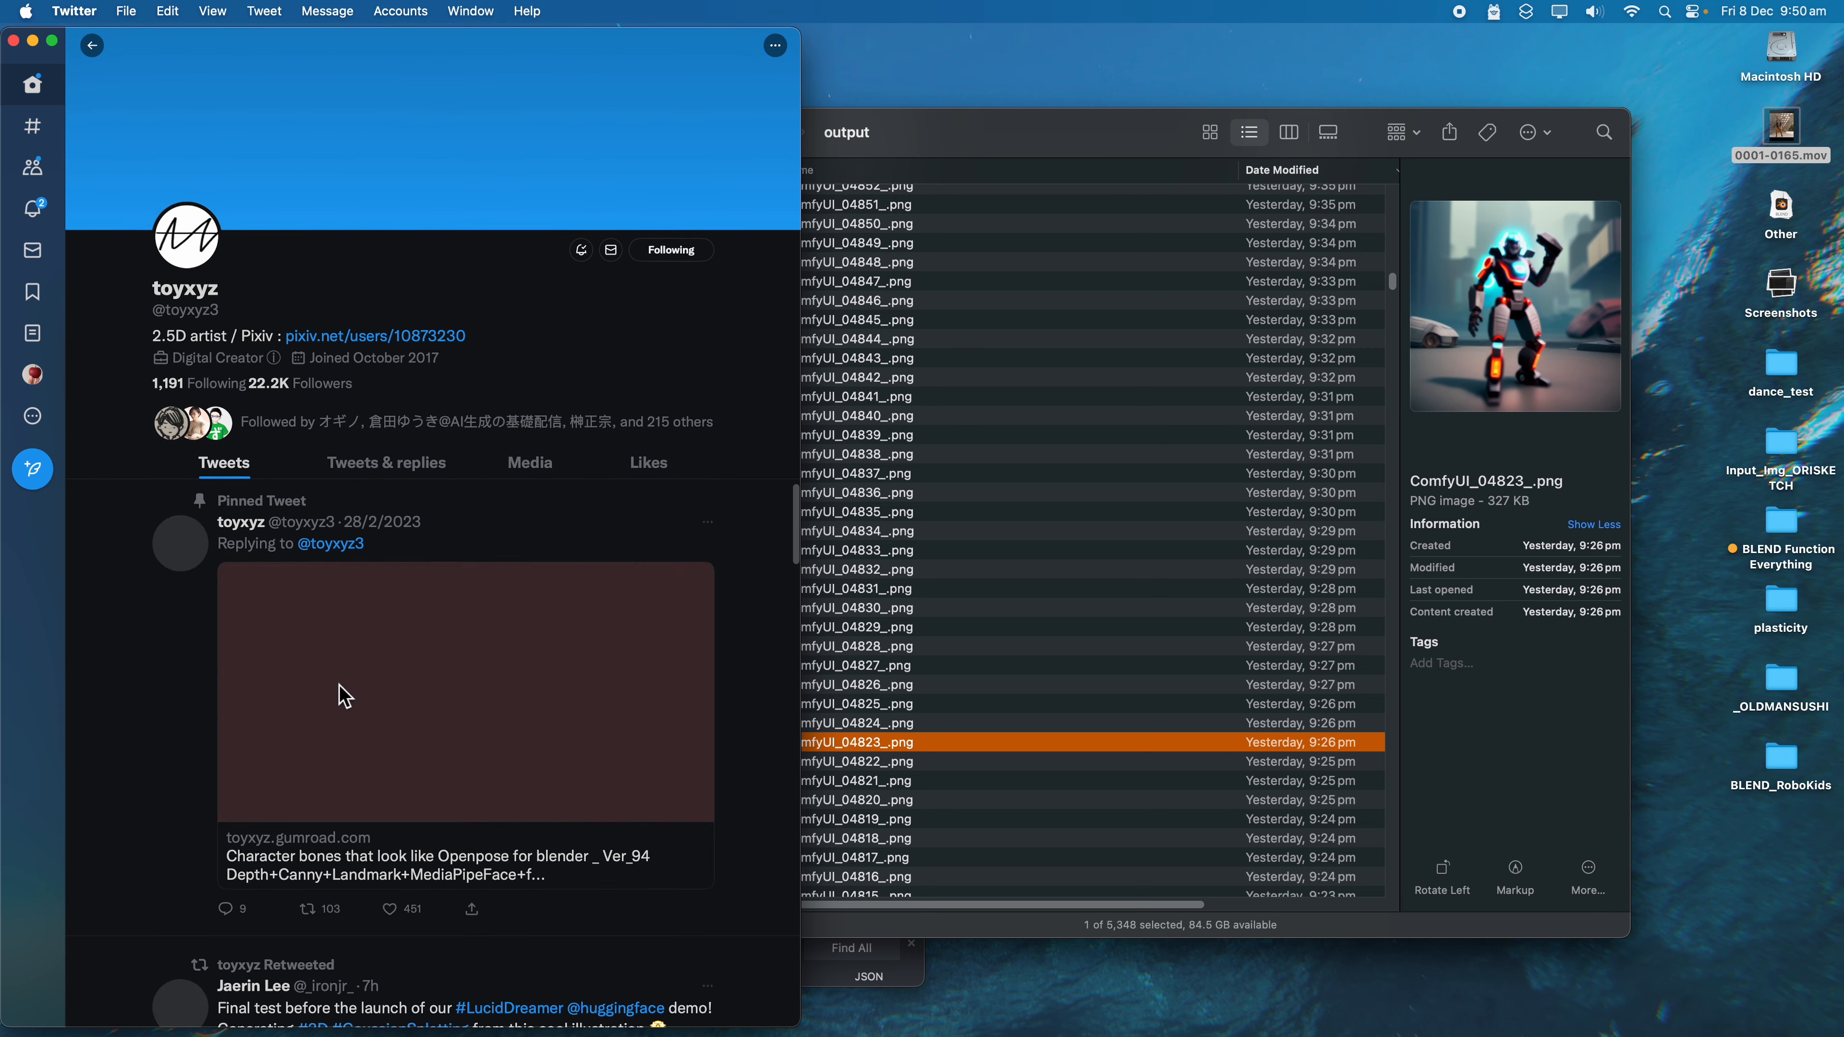
{"action": "scroll", "coordinate": [342, 679], "scroll_direction": "down", "scroll_amount": 10}
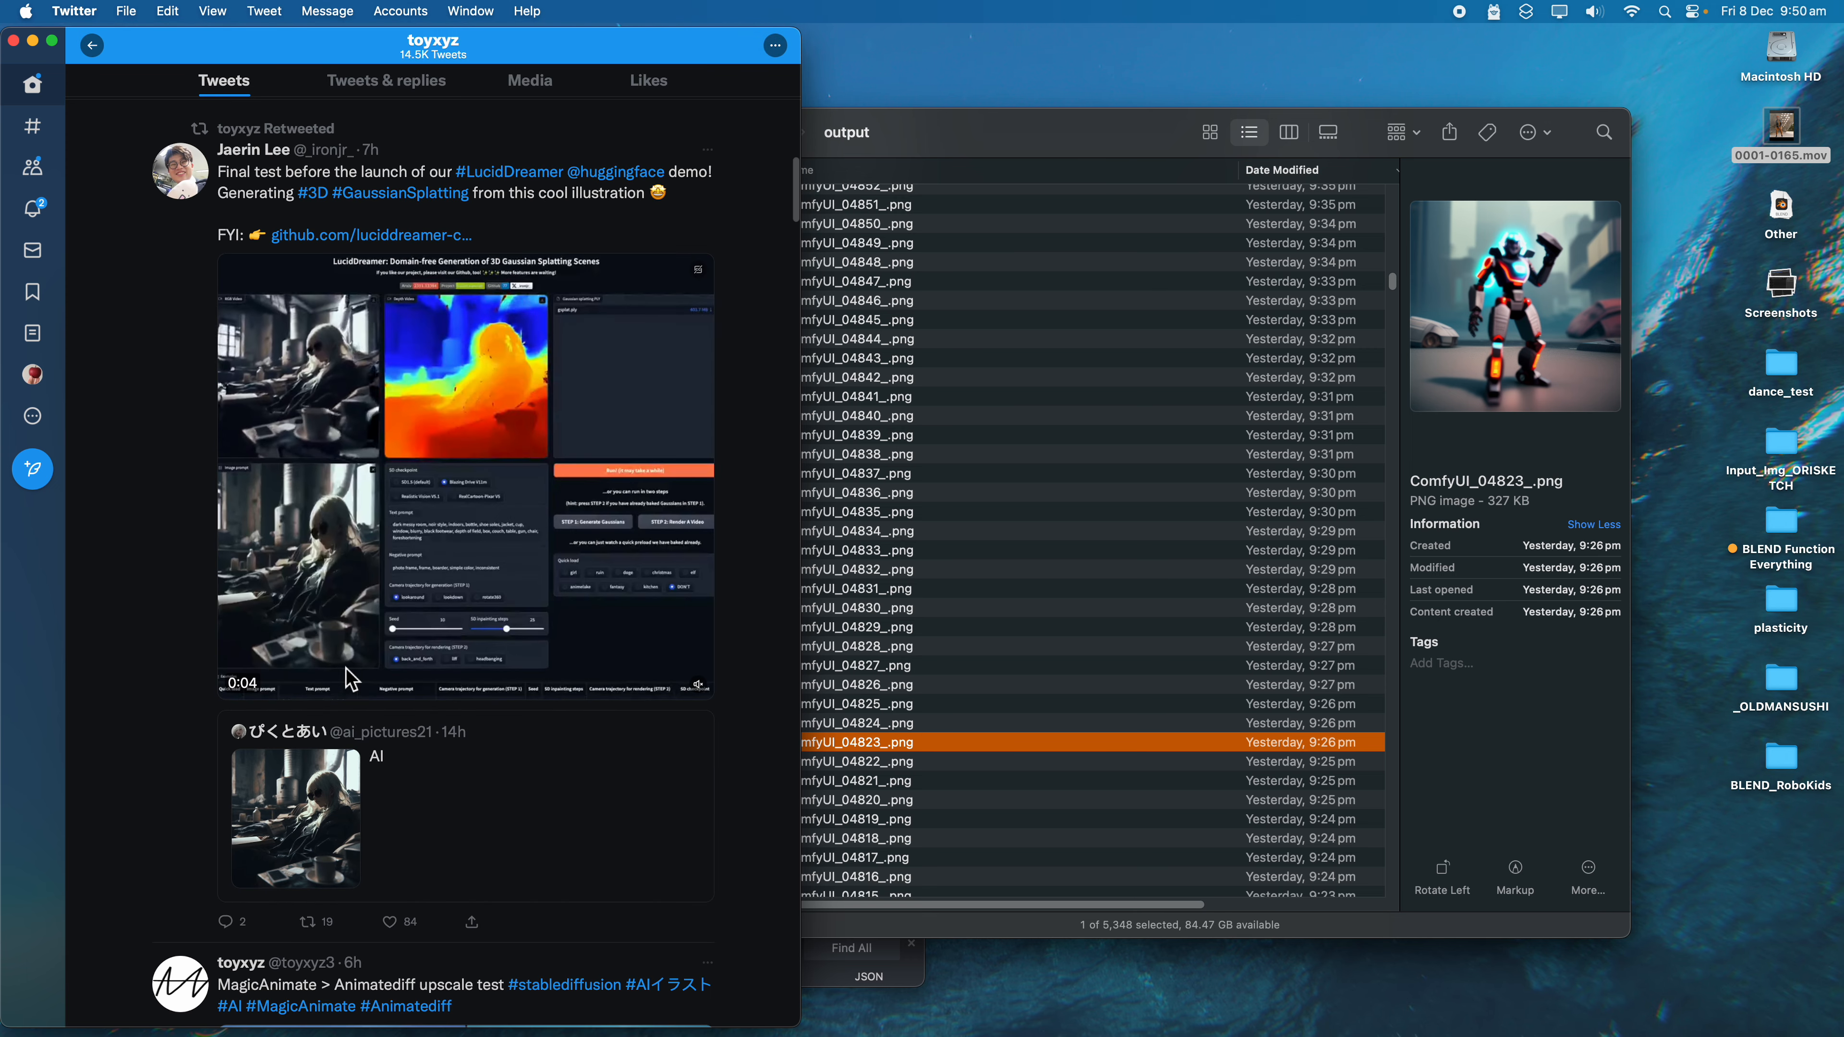
{"action": "scroll", "coordinate": [425, 569], "scroll_direction": "down", "scroll_amount": 20}
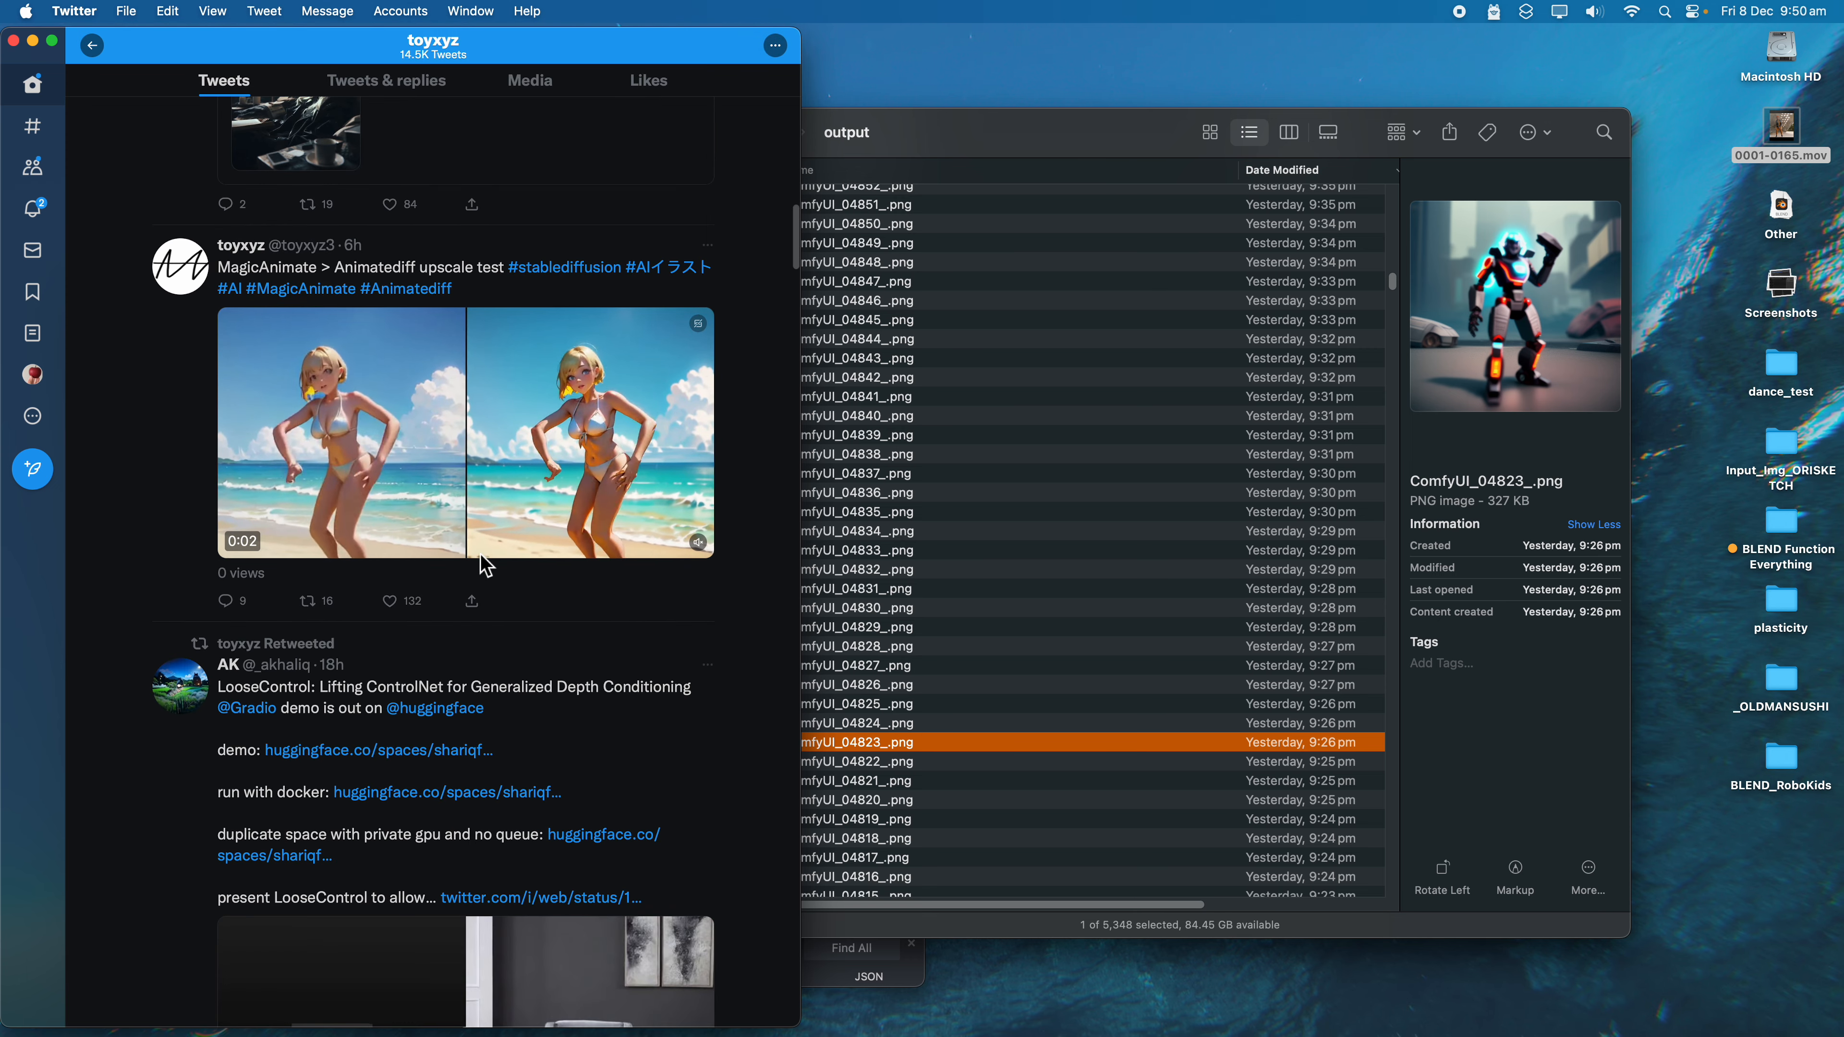
{"action": "scroll", "coordinate": [515, 605], "scroll_direction": "down", "scroll_amount": 20}
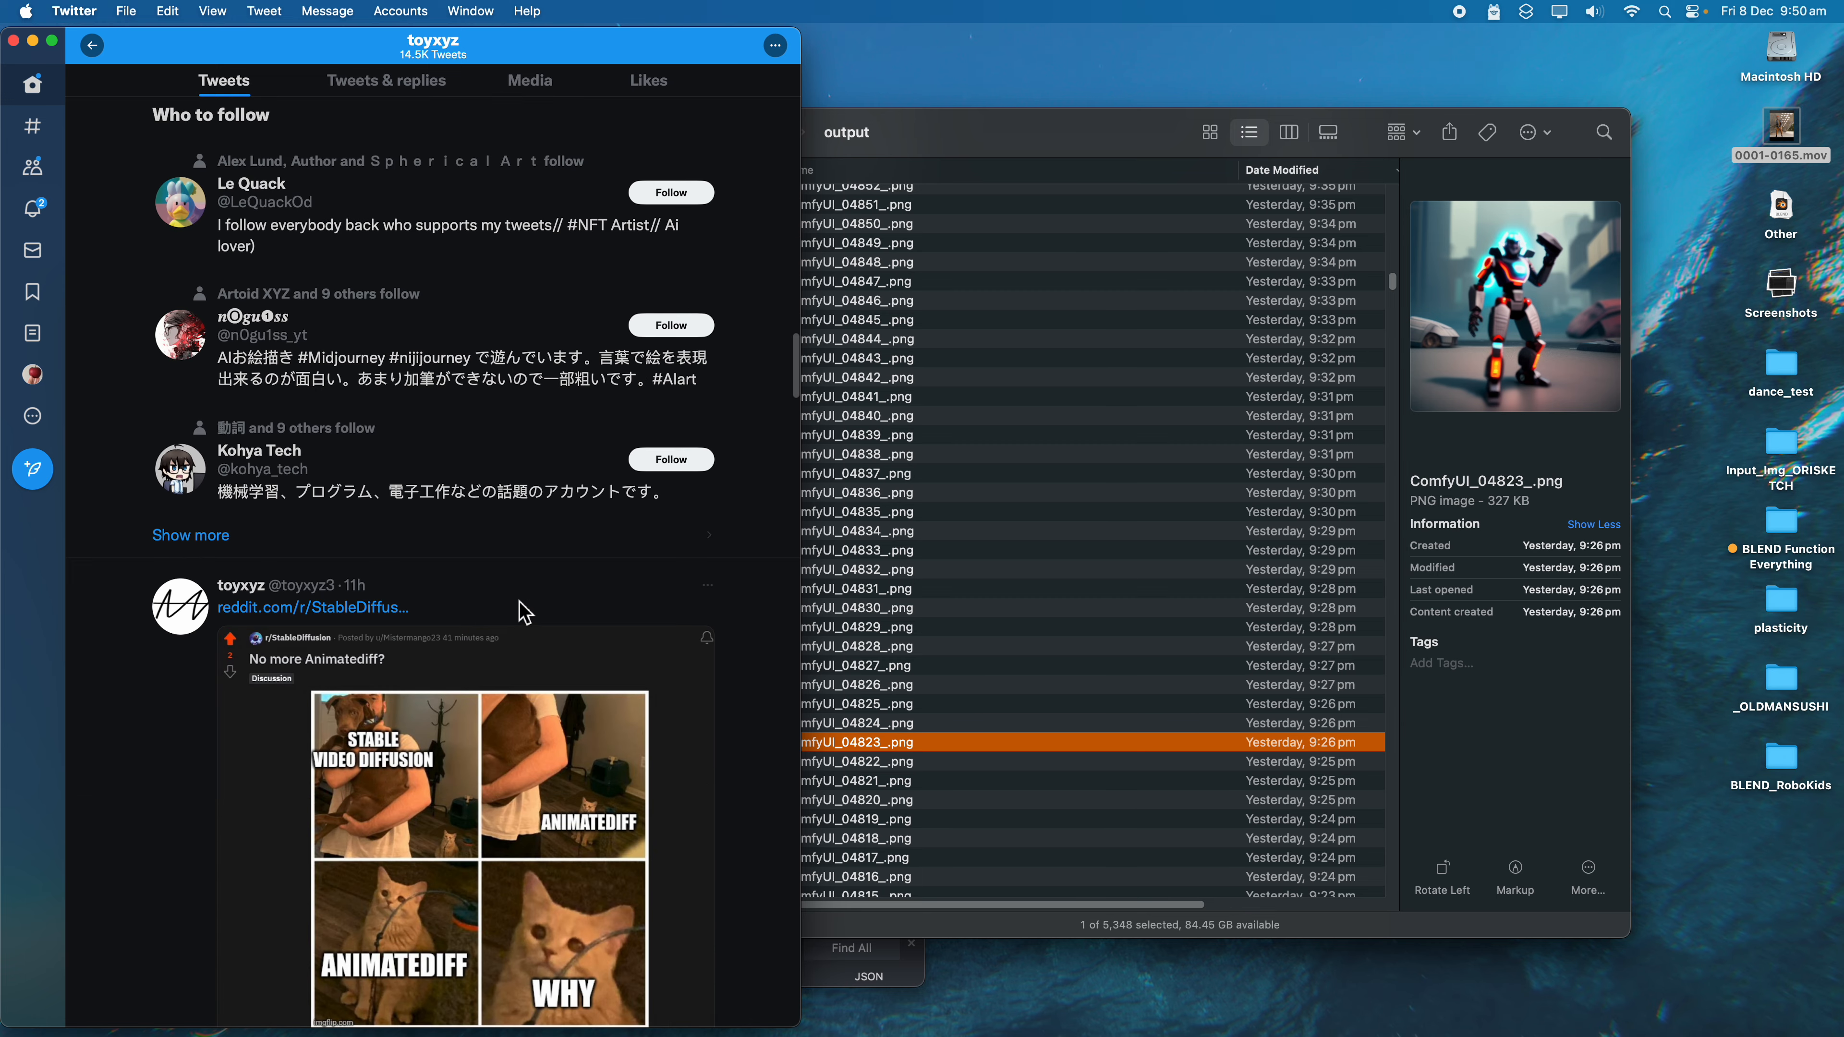
{"action": "scroll", "coordinate": [538, 603], "scroll_direction": "down", "scroll_amount": 20}
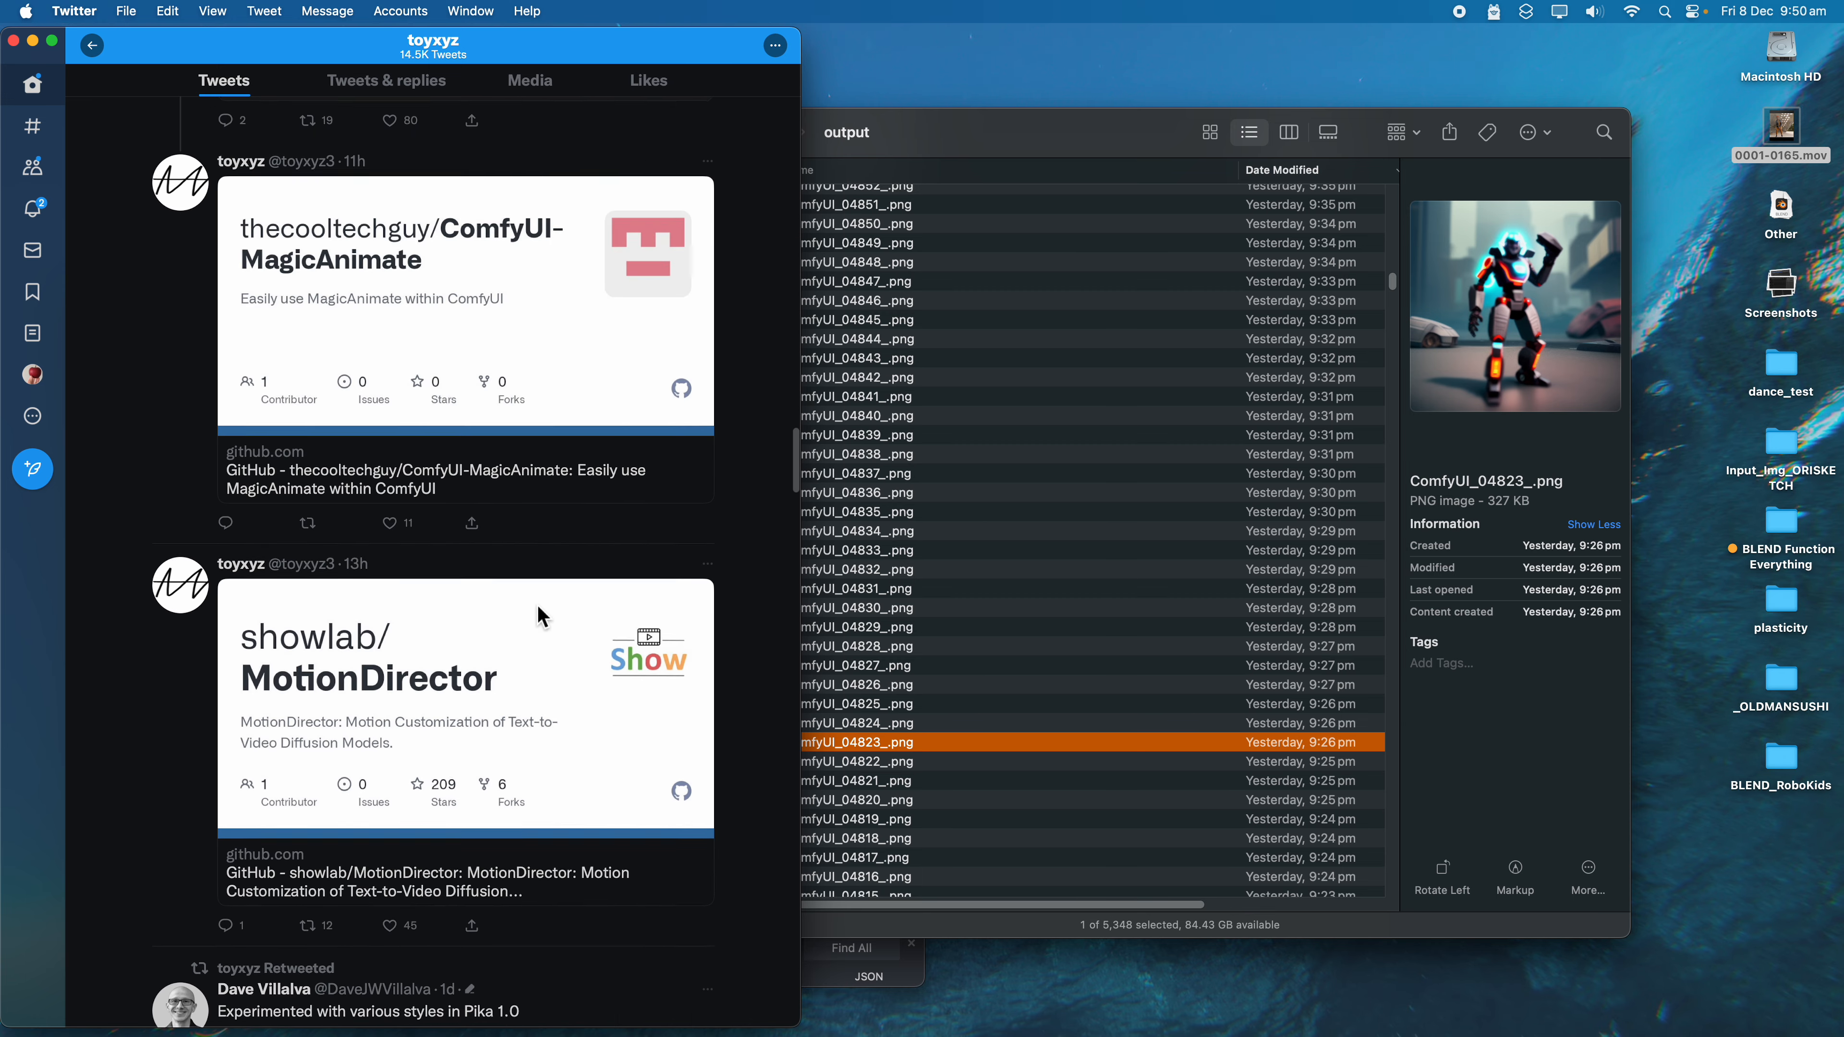
{"action": "scroll", "coordinate": [559, 609], "scroll_direction": "down", "scroll_amount": 20}
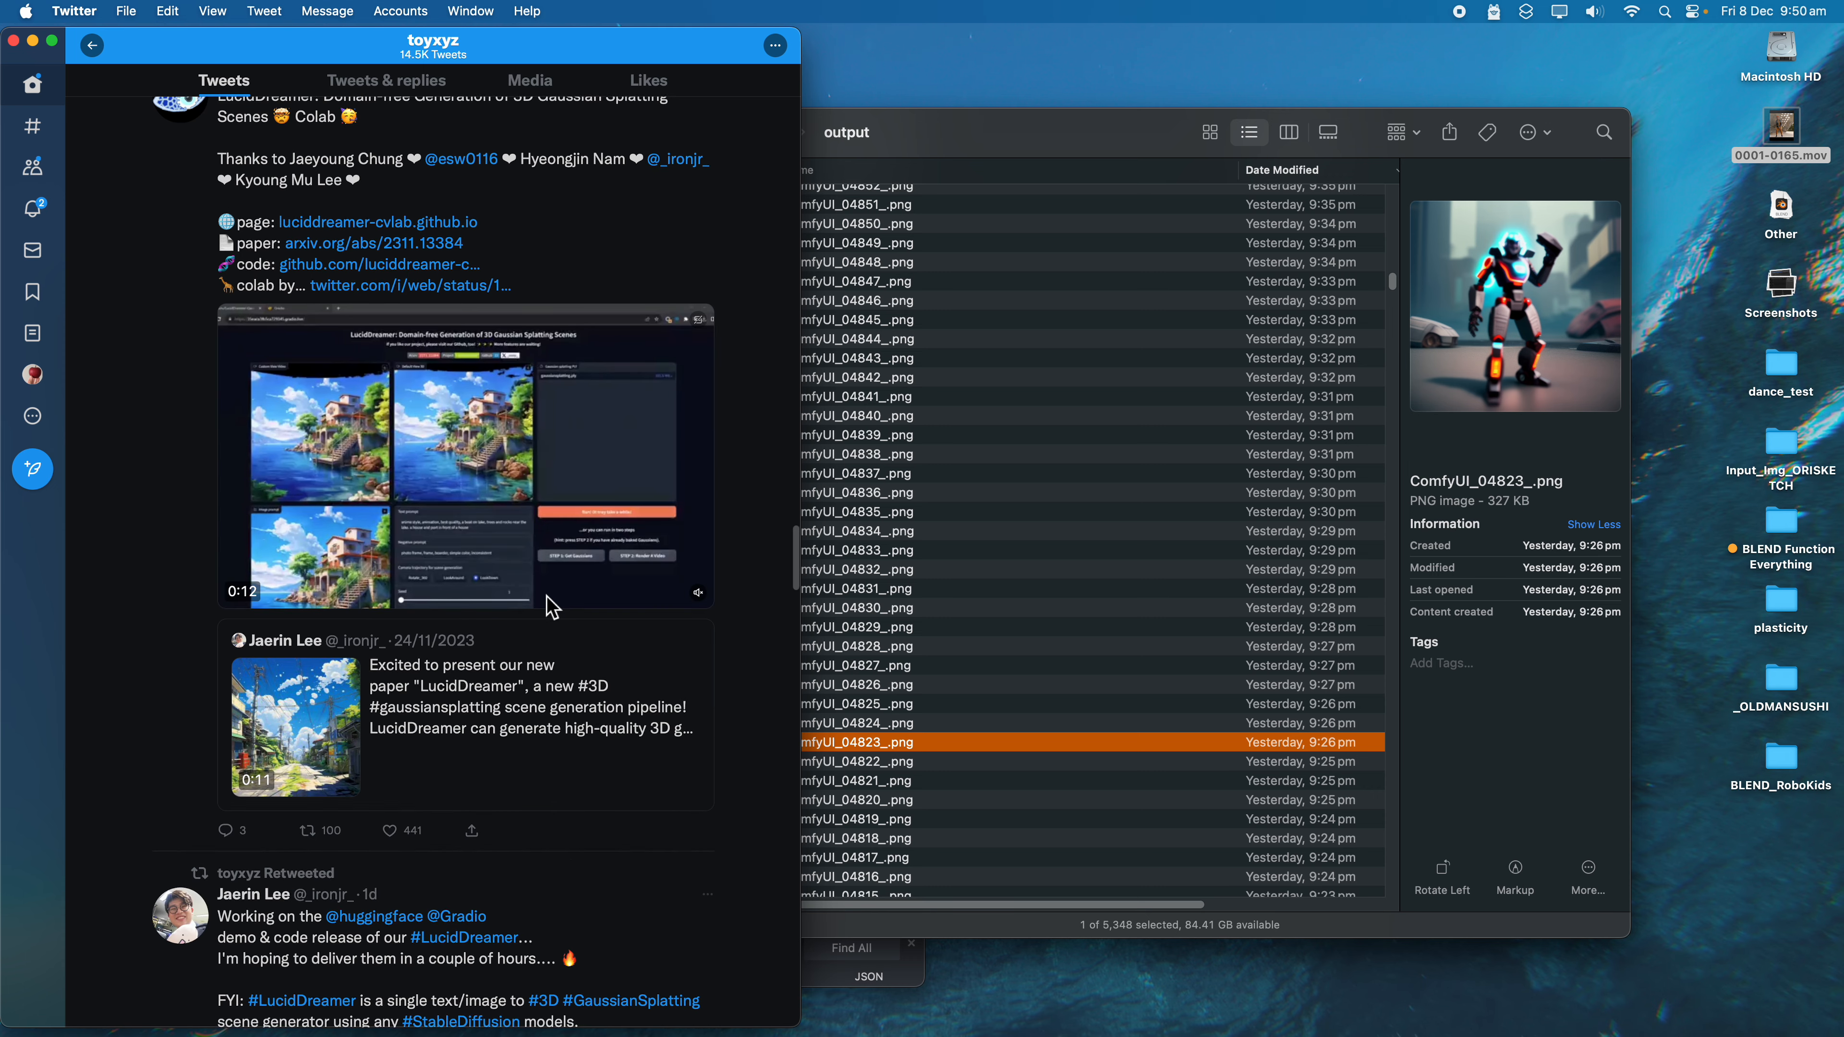
{"action": "scroll", "coordinate": [577, 614], "scroll_direction": "down", "scroll_amount": 8}
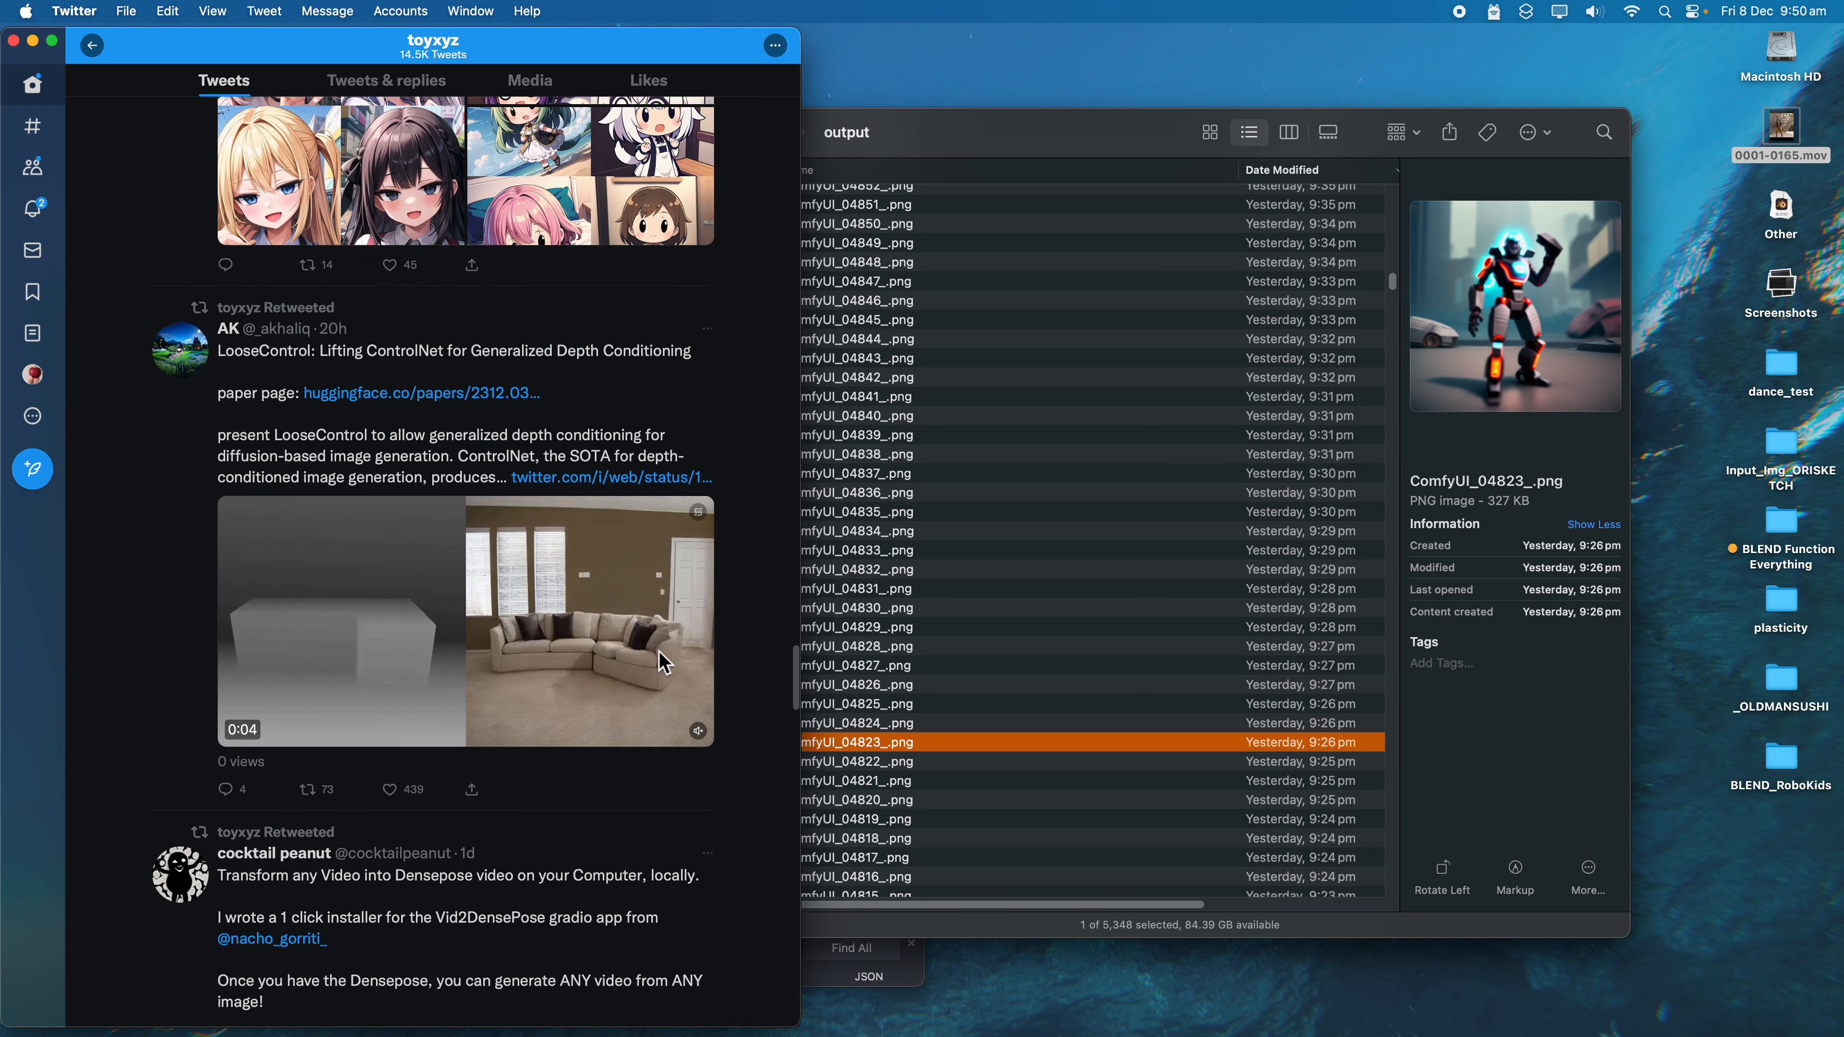
{"action": "scroll", "coordinate": [799, 686], "scroll_direction": "down", "scroll_amount": 20}
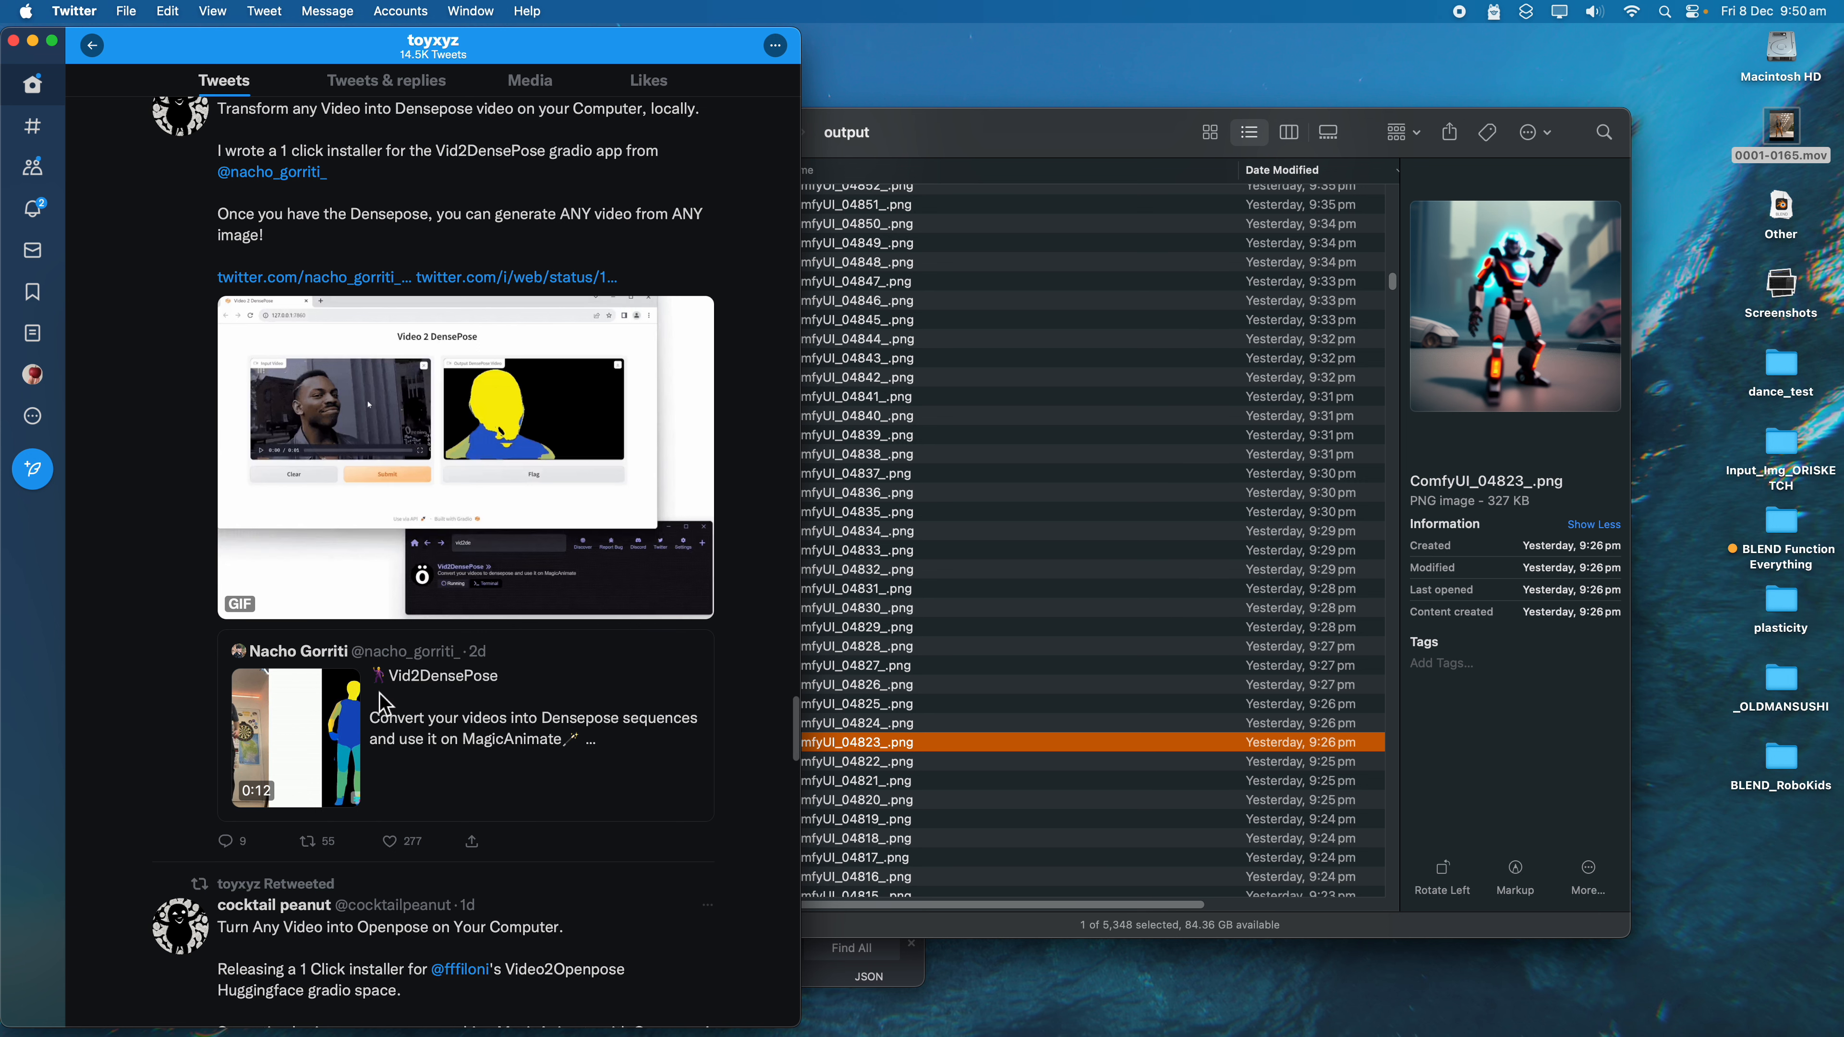
Step: Open the quoted Vid2DensePose post and read through its replies for example conversions
{"action": "scroll", "coordinate": [428, 705], "scroll_direction": "right", "scroll_amount": 3}
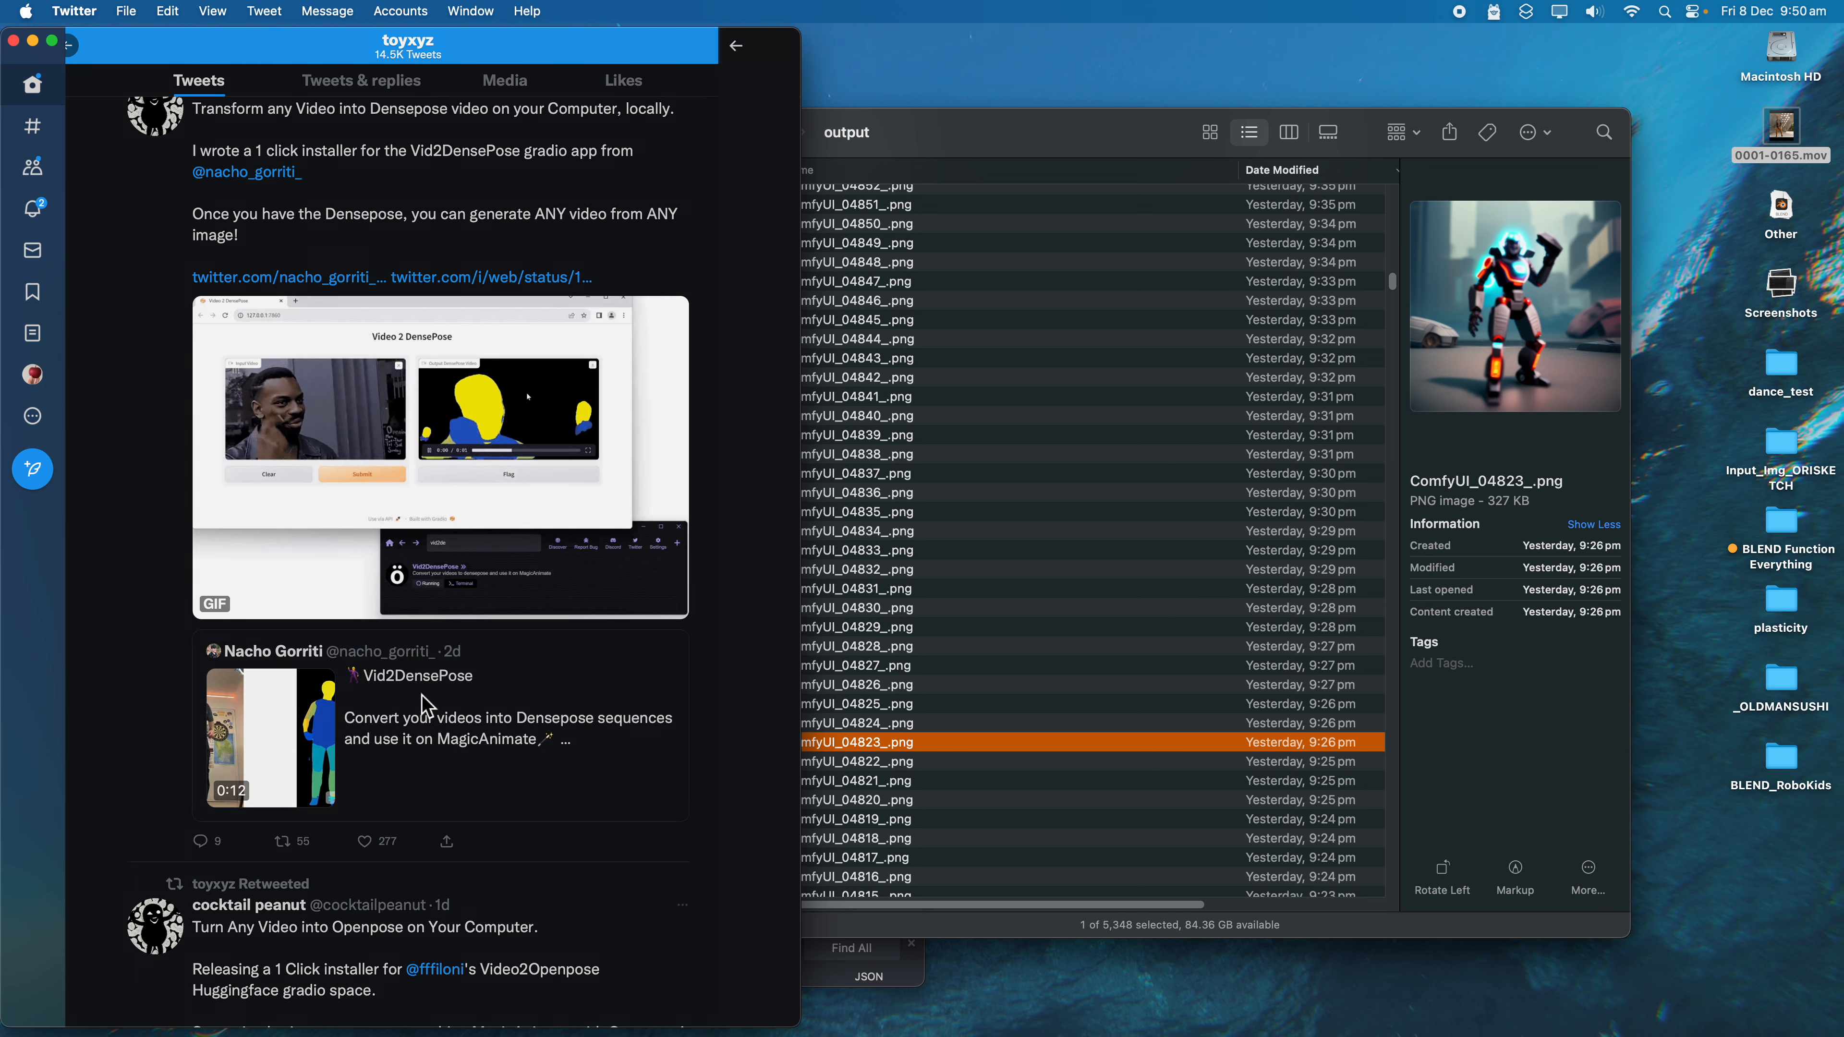
{"action": "left_click", "coordinate": [427, 704]}
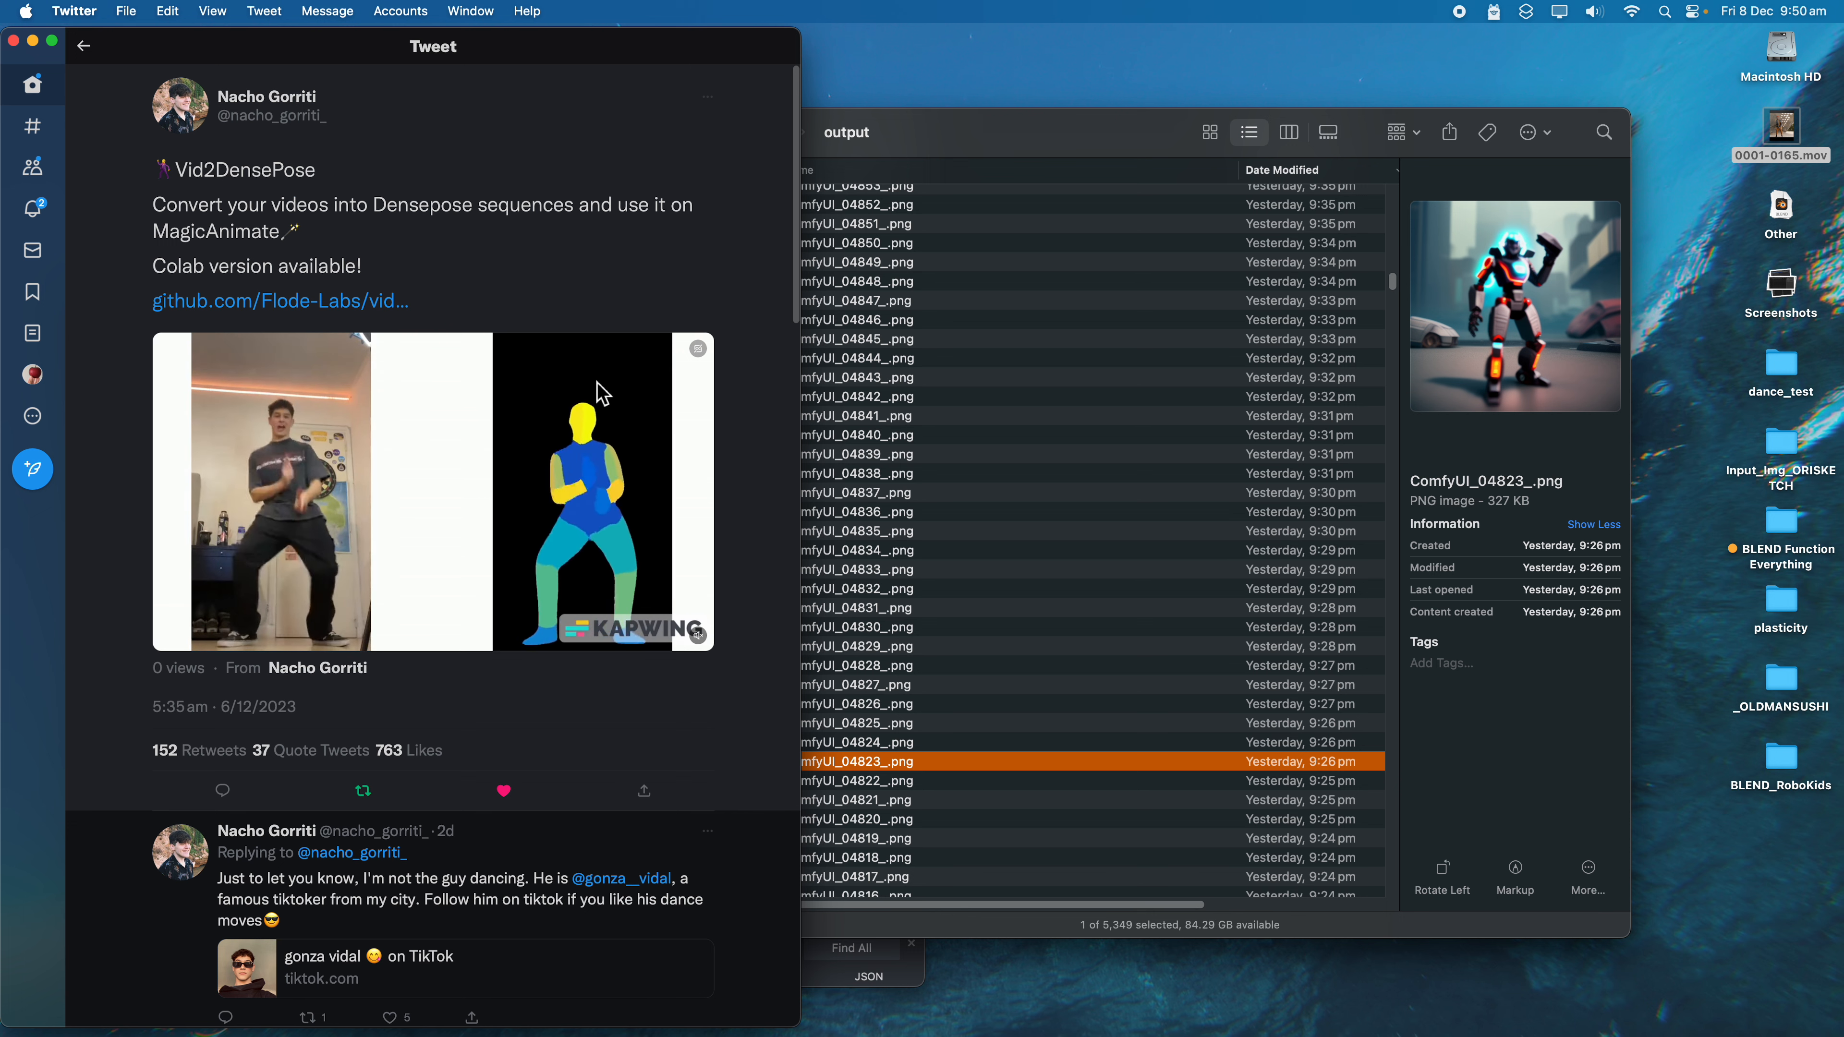
{"action": "scroll", "coordinate": [588, 548], "scroll_direction": "down", "scroll_amount": 10}
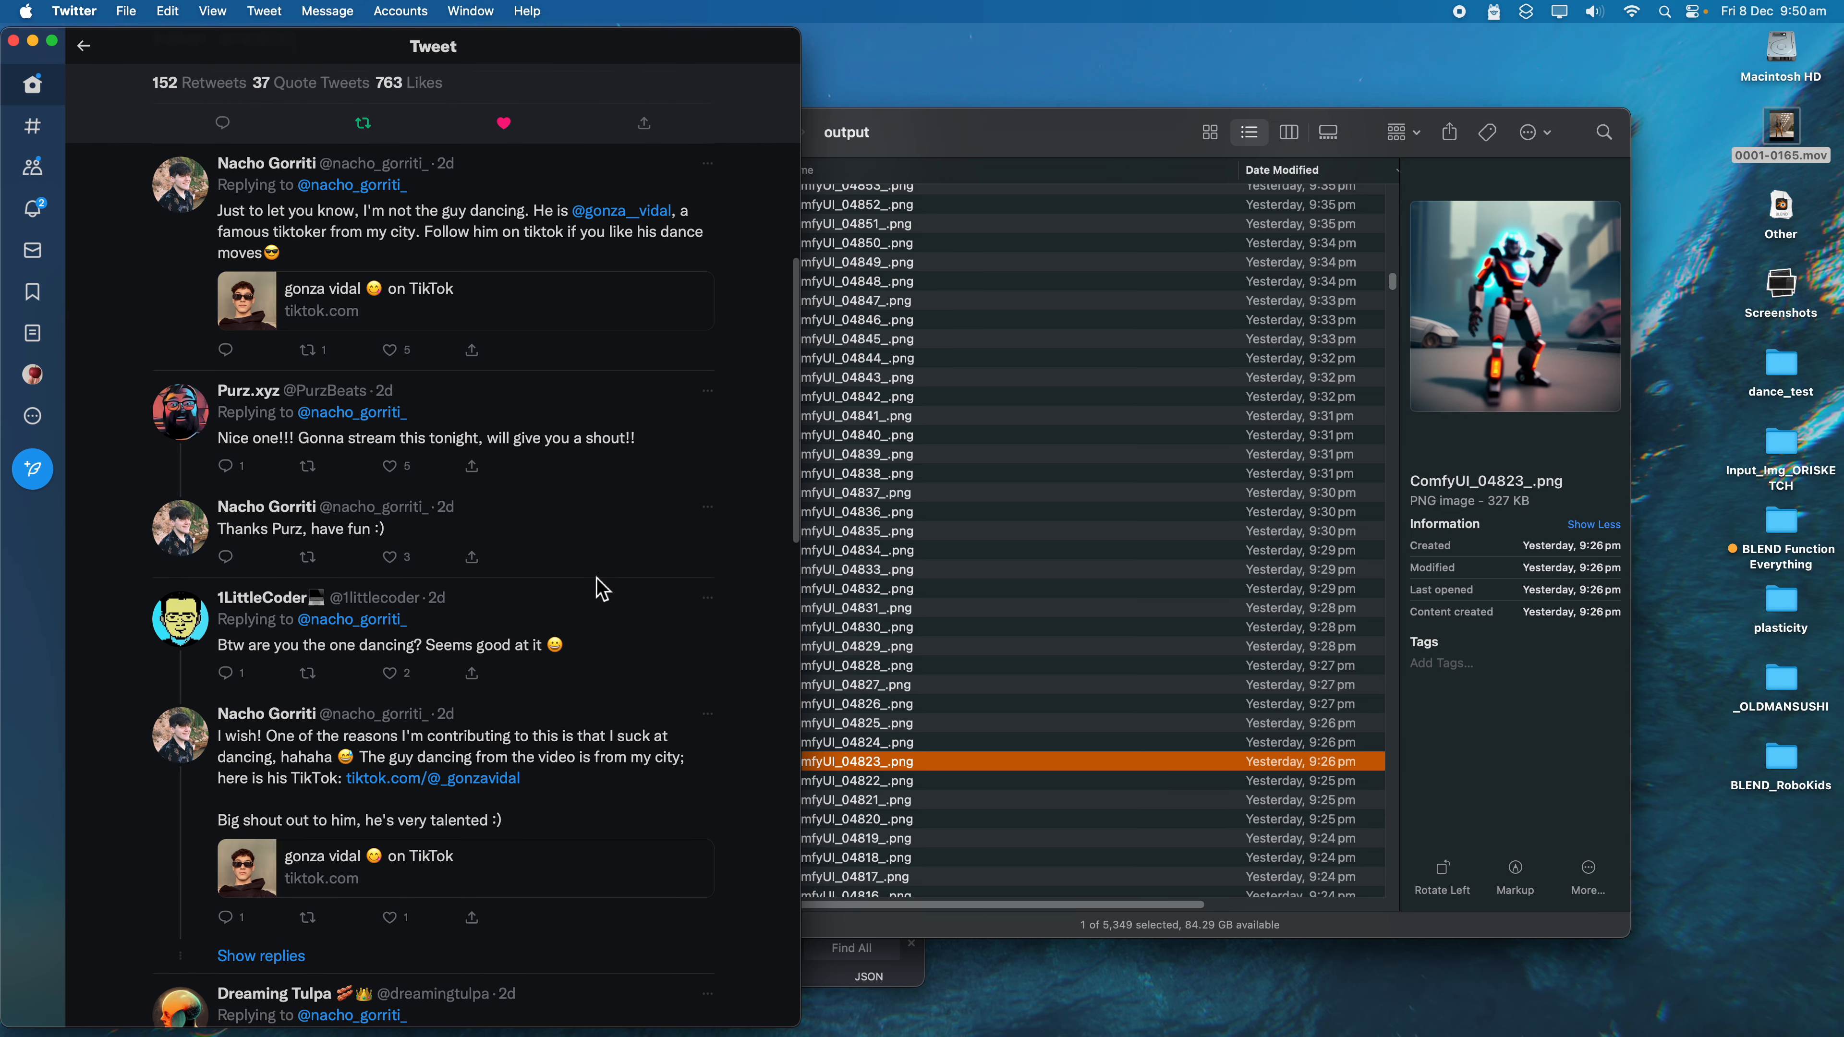
{"action": "scroll", "coordinate": [602, 581], "scroll_direction": "down", "scroll_amount": 13}
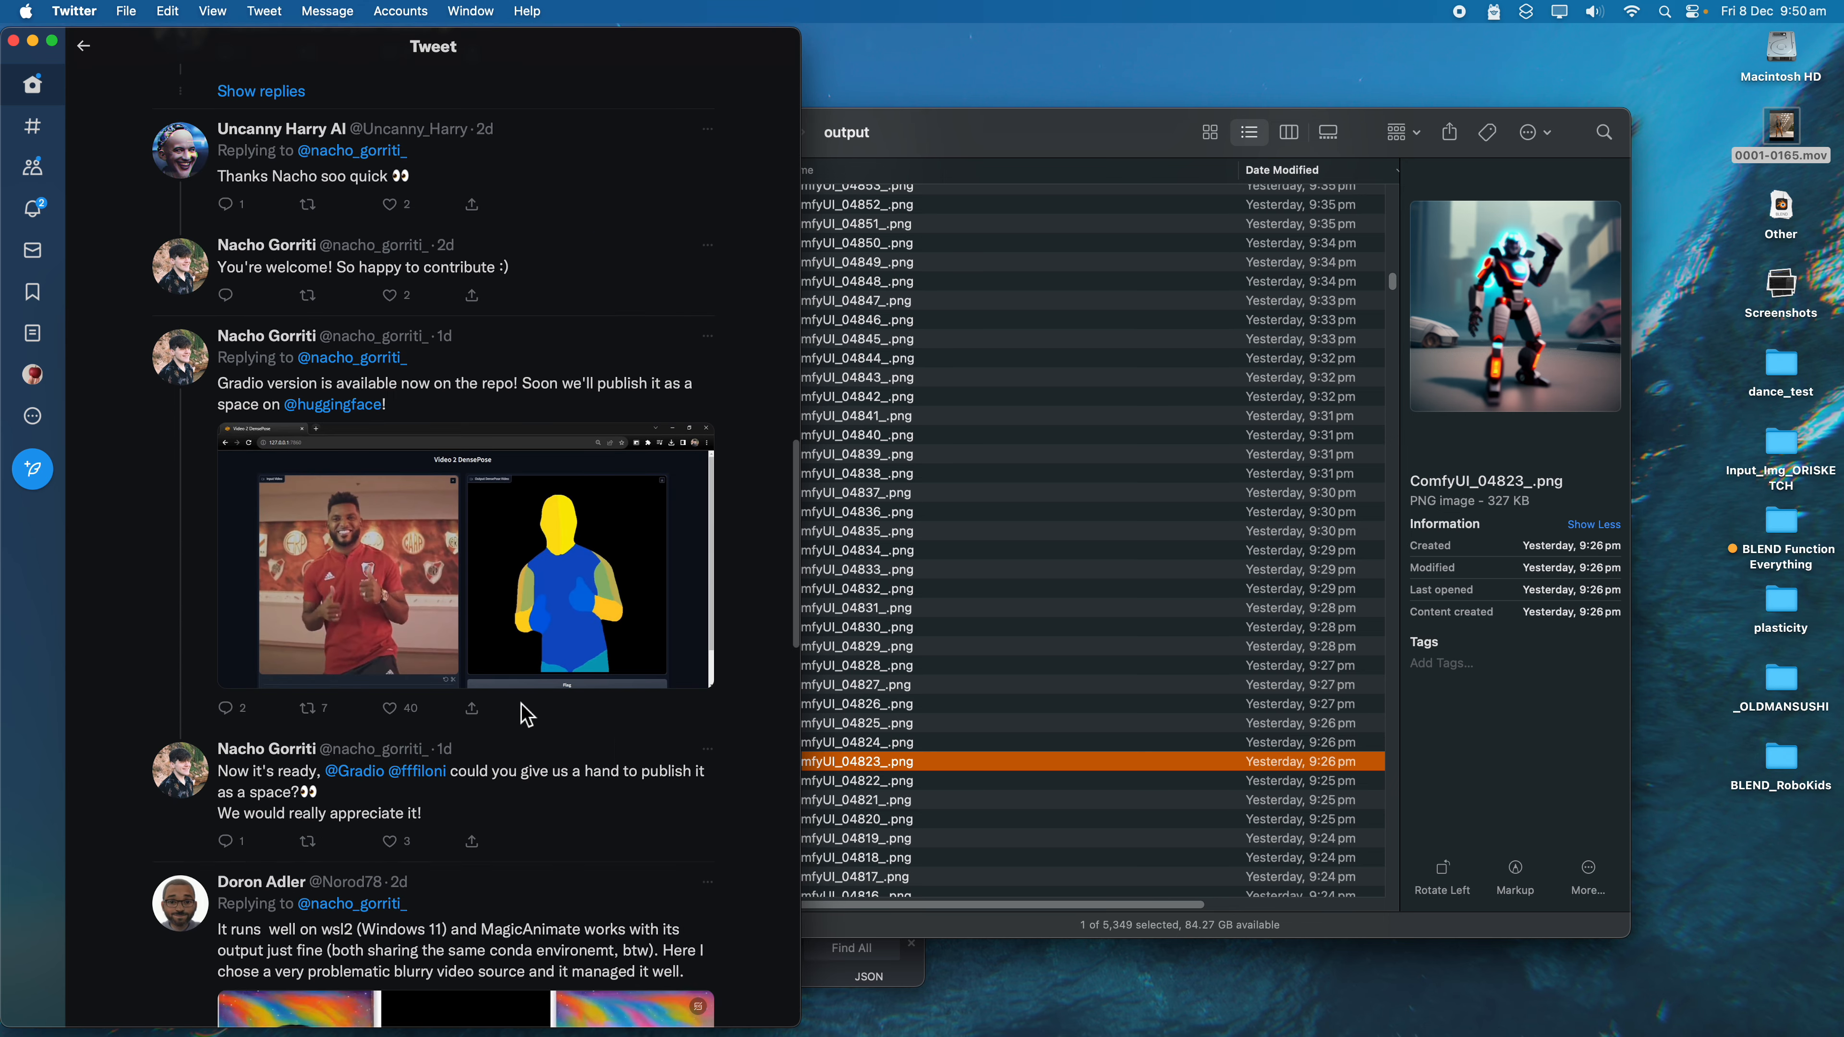
{"action": "scroll", "coordinate": [480, 669], "scroll_direction": "down", "scroll_amount": 8}
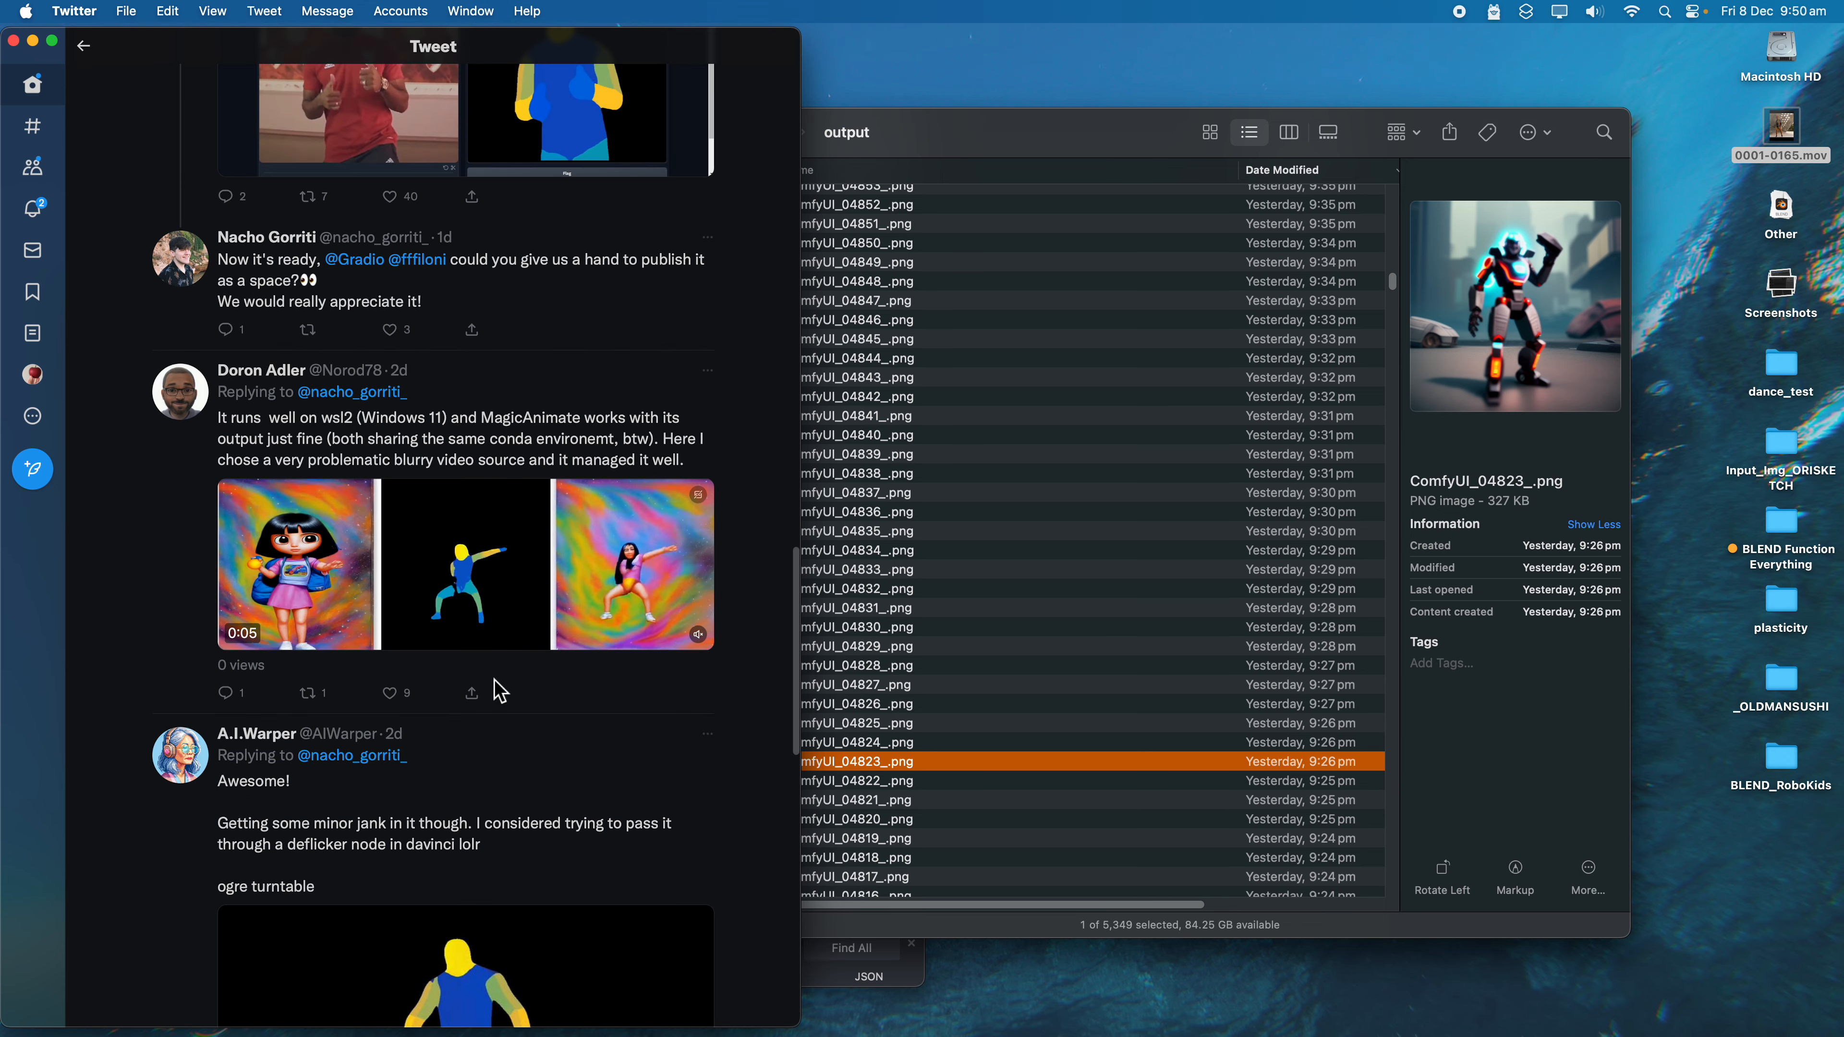
Step: Play the MagicAnimate dance clip and the ogre turntable clip from the replies, closing each player after viewing
{"action": "left_click", "coordinate": [626, 590]}
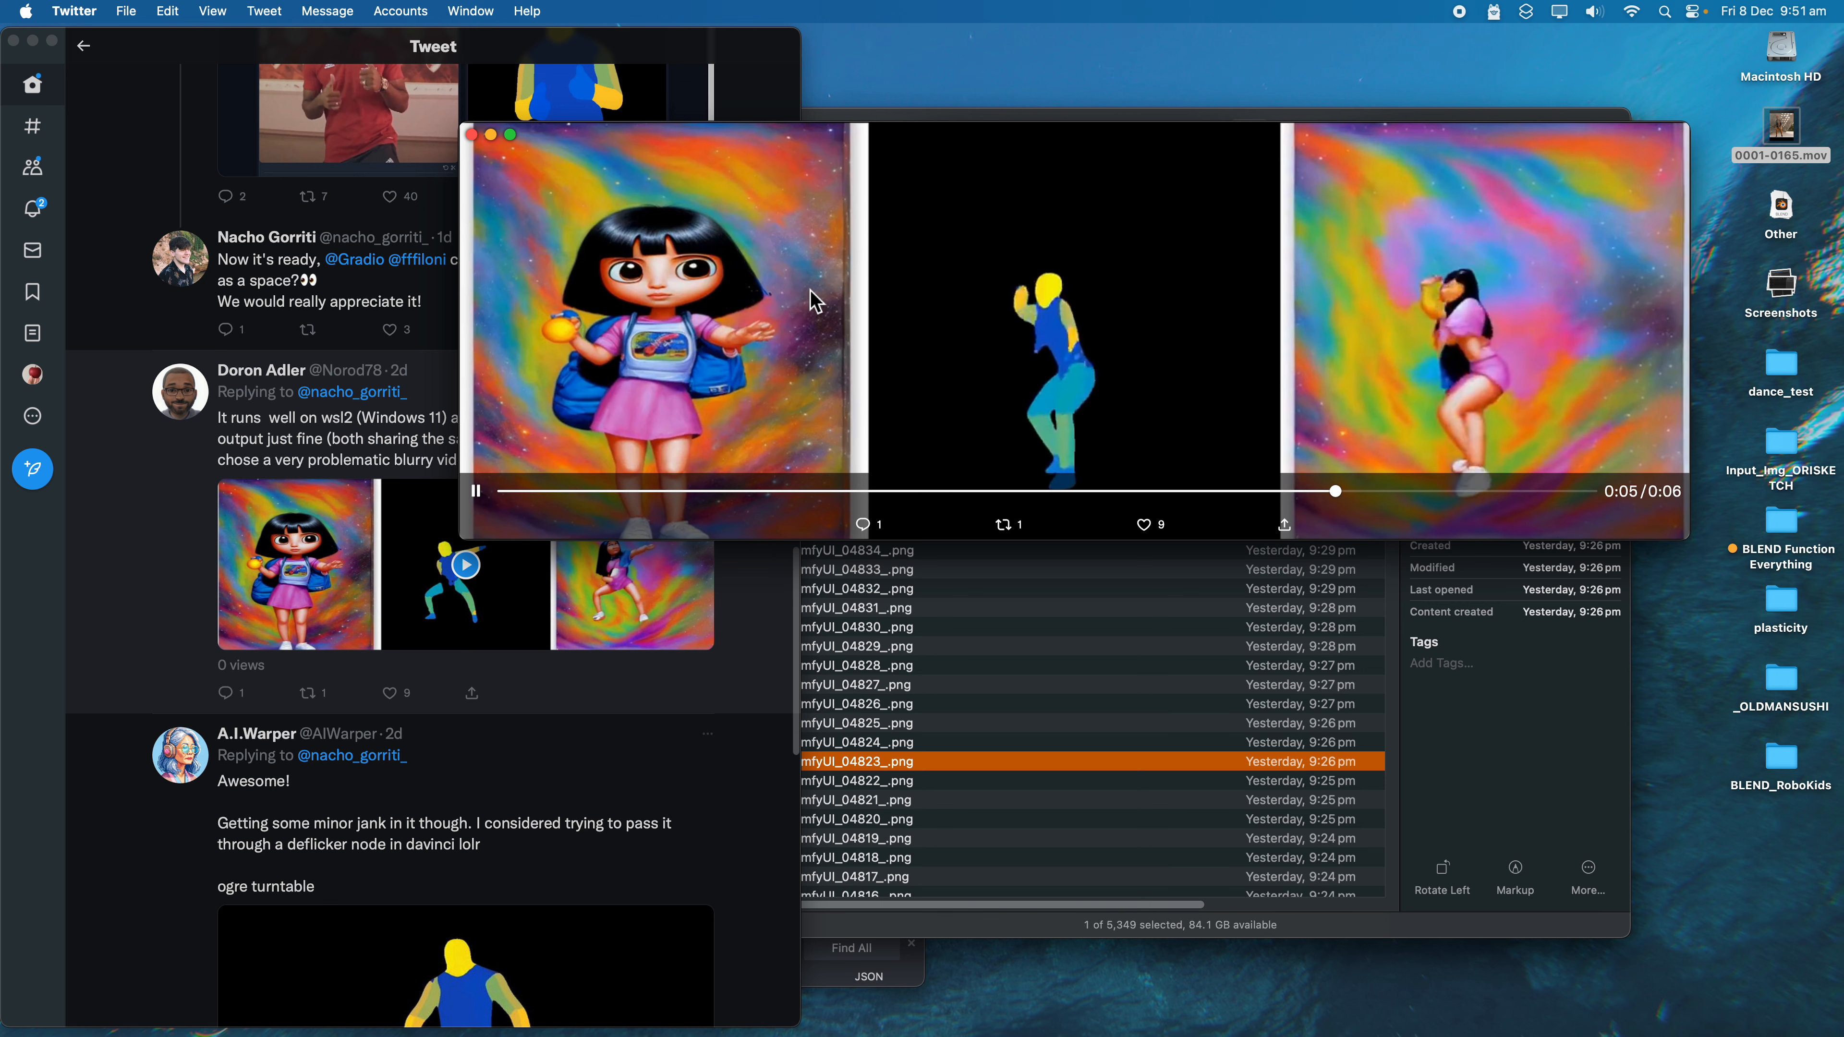
{"action": "left_click", "coordinate": [484, 137]}
{"action": "scroll", "coordinate": [436, 509], "scroll_direction": "down", "scroll_amount": 8}
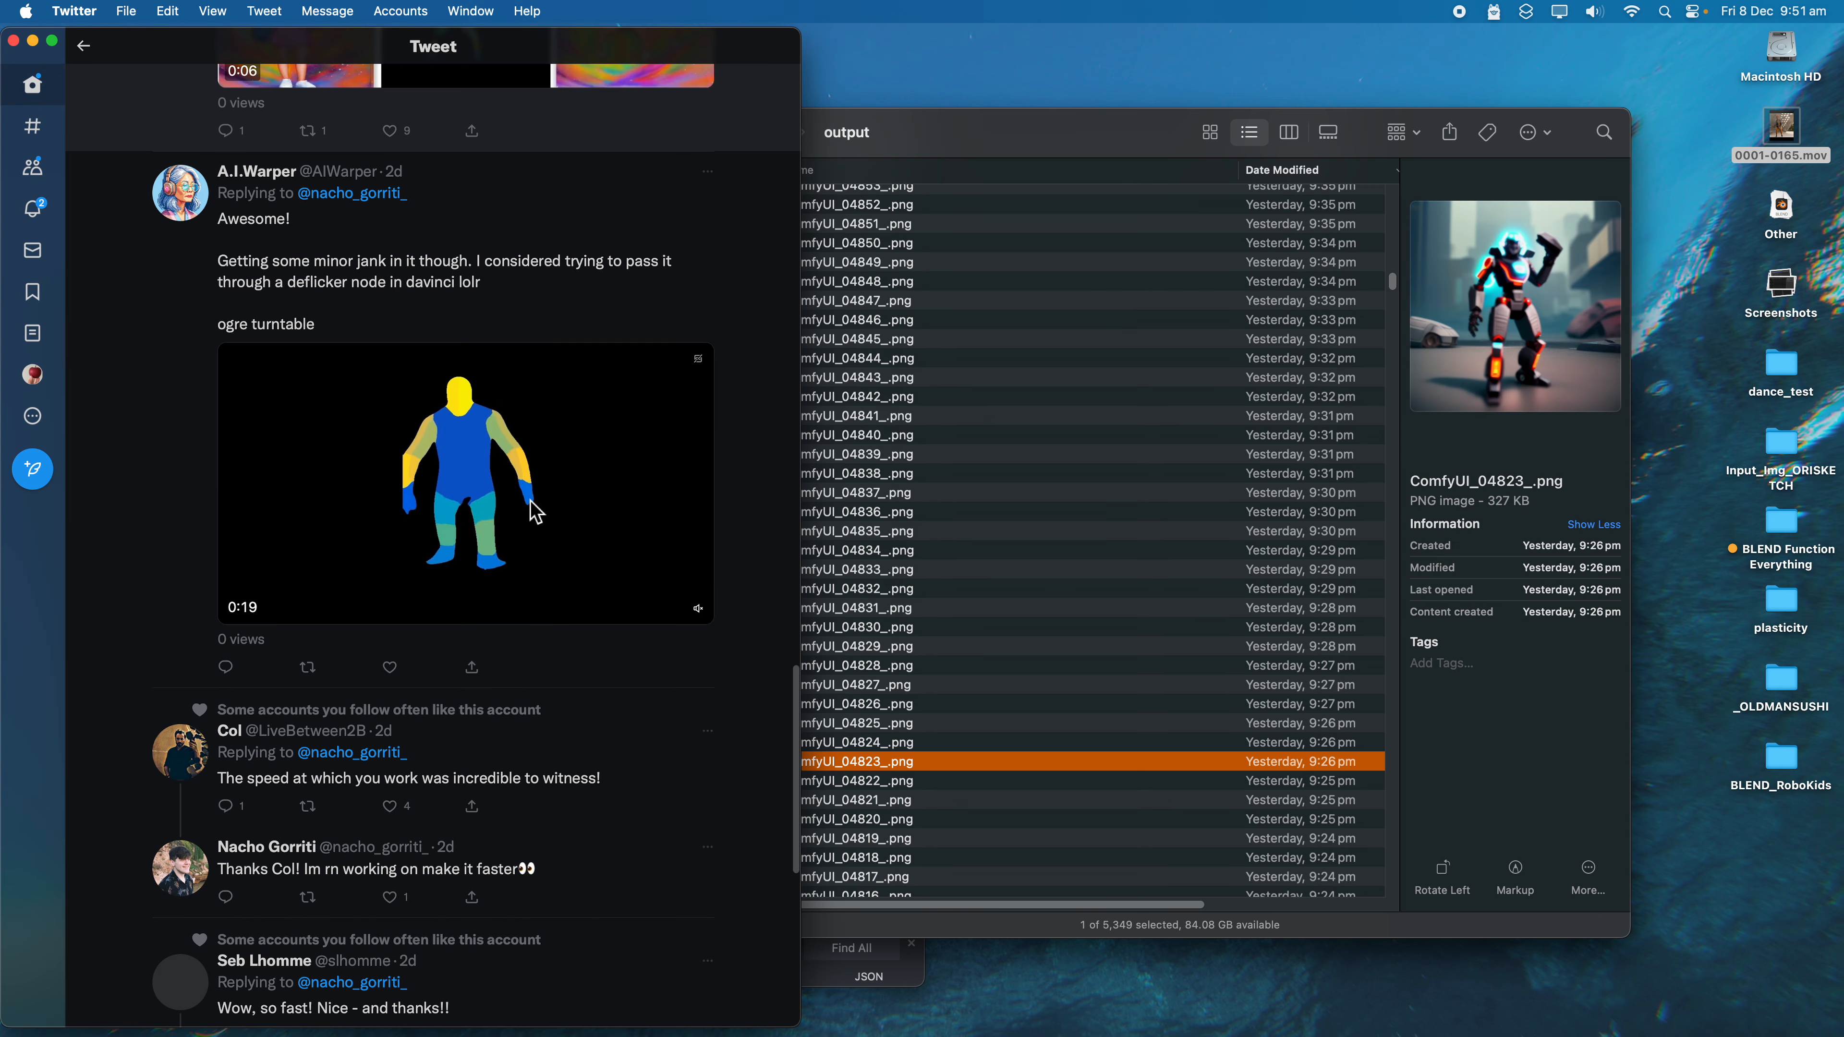
{"action": "left_click", "coordinate": [498, 499]}
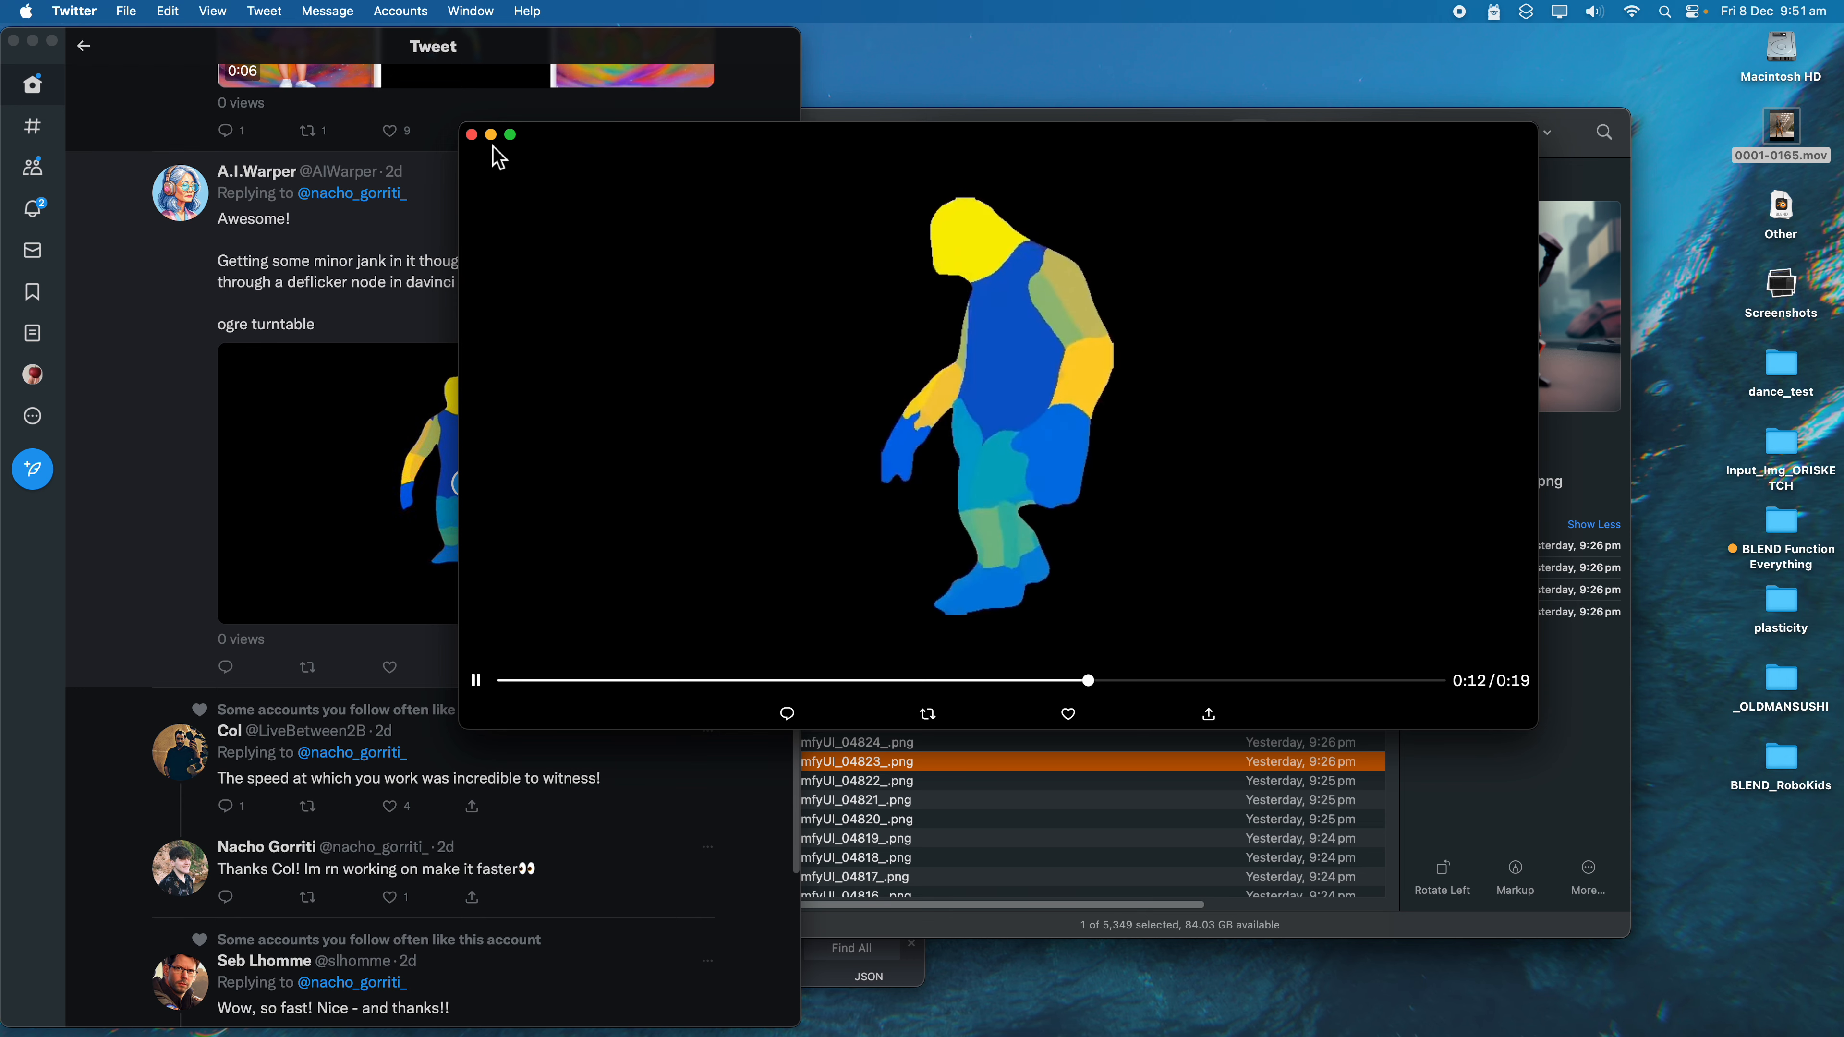
{"action": "left_click", "coordinate": [472, 135]}
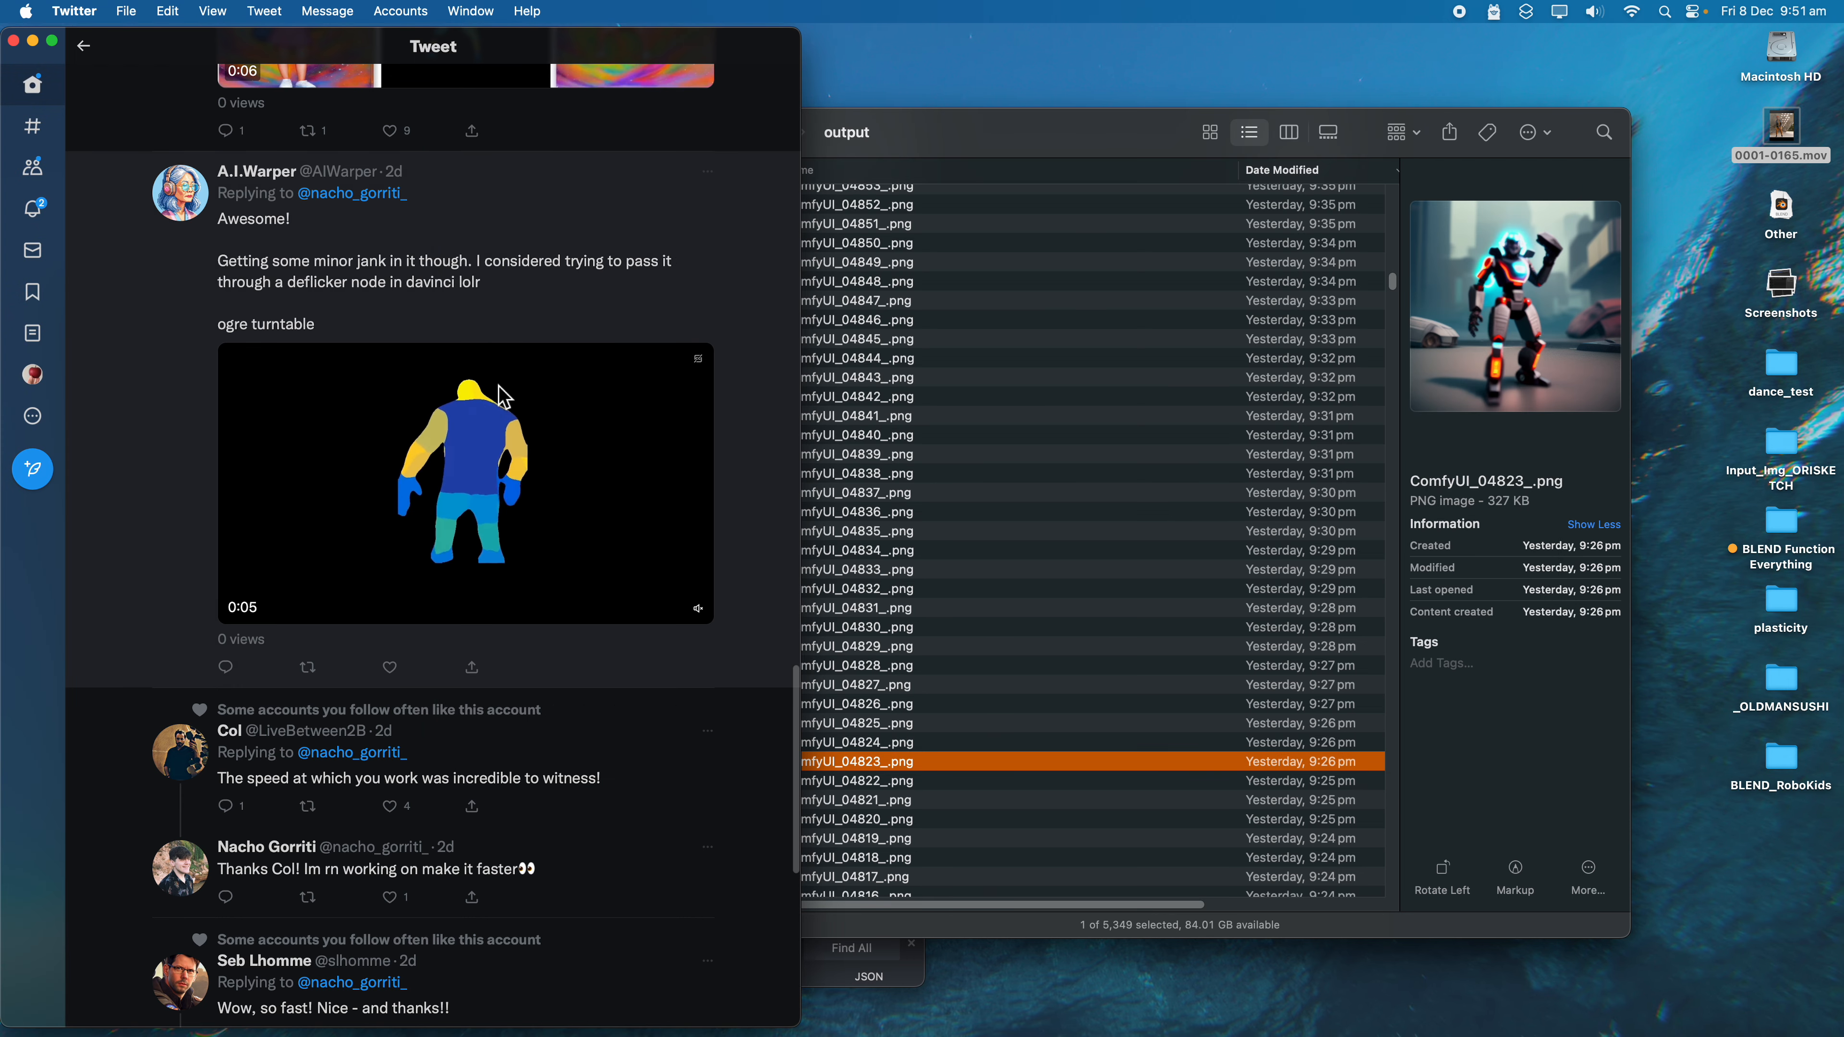
Step: Look over the remaining replies and return to the ogre turntable and MagicAnimate dance examples
{"action": "scroll", "coordinate": [504, 396], "scroll_direction": "down", "scroll_amount": 10}
{"action": "scroll", "coordinate": [663, 486], "scroll_direction": "up", "scroll_amount": 10}
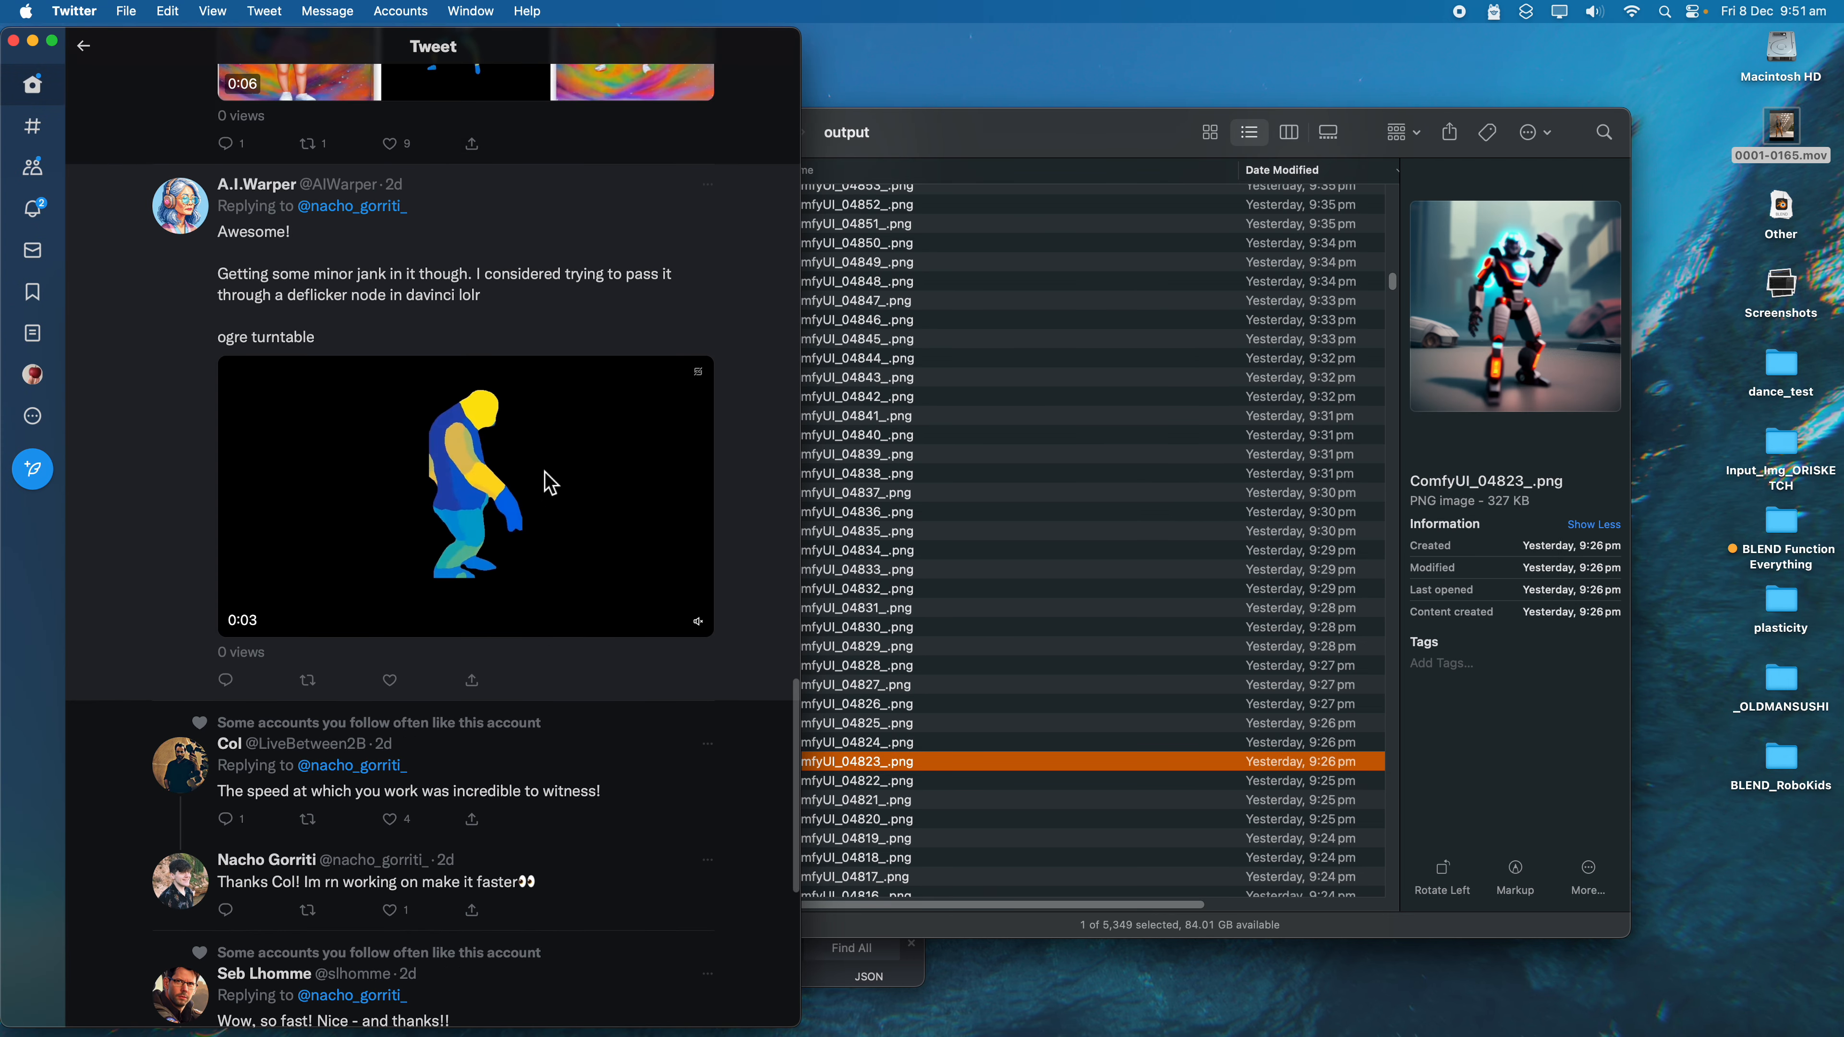
{"action": "scroll", "coordinate": [549, 483], "scroll_direction": "up", "scroll_amount": 5}
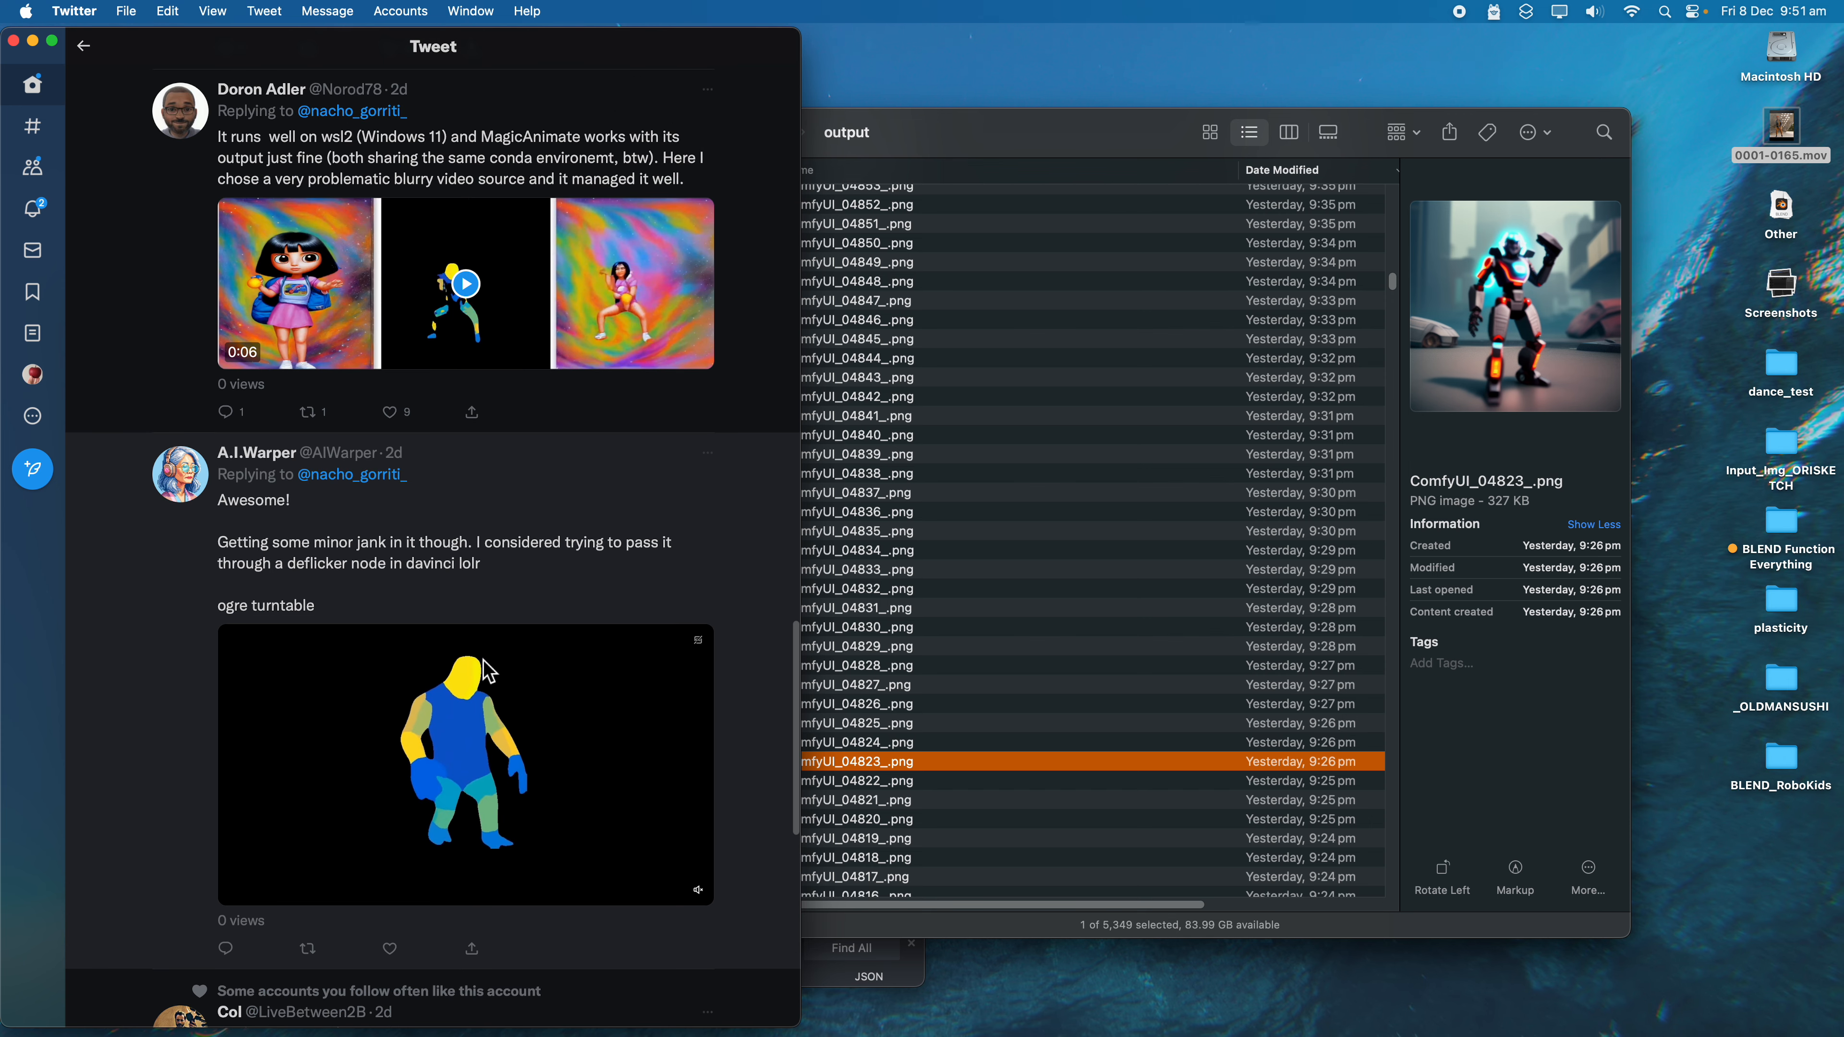
Step: Shift the tweet window aside and bring the Finder output folder forward to look through its ComfyUI renders
{"action": "left_click_drag", "start_coordinate": [631, 65], "coordinate": [791, 138]}
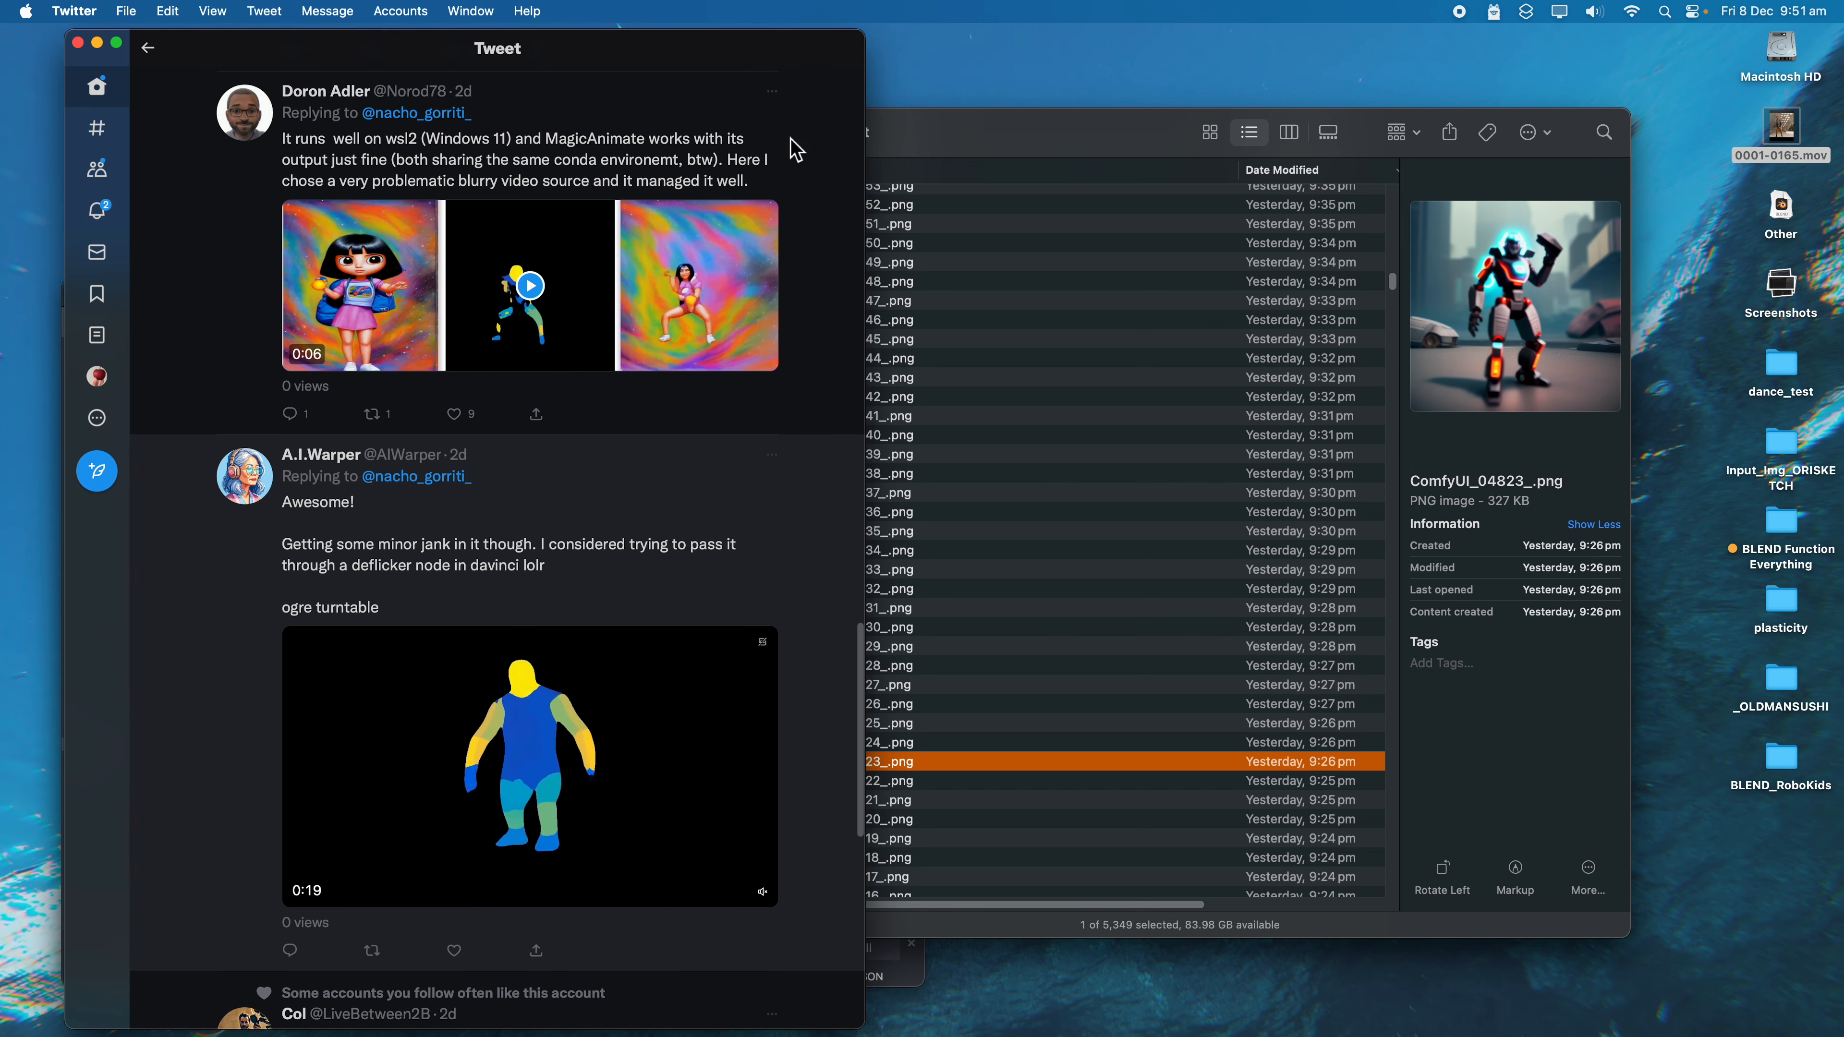
{"action": "left_click", "coordinate": [1035, 135]}
{"action": "scroll", "coordinate": [1107, 329], "scroll_direction": "up", "scroll_amount": 8}
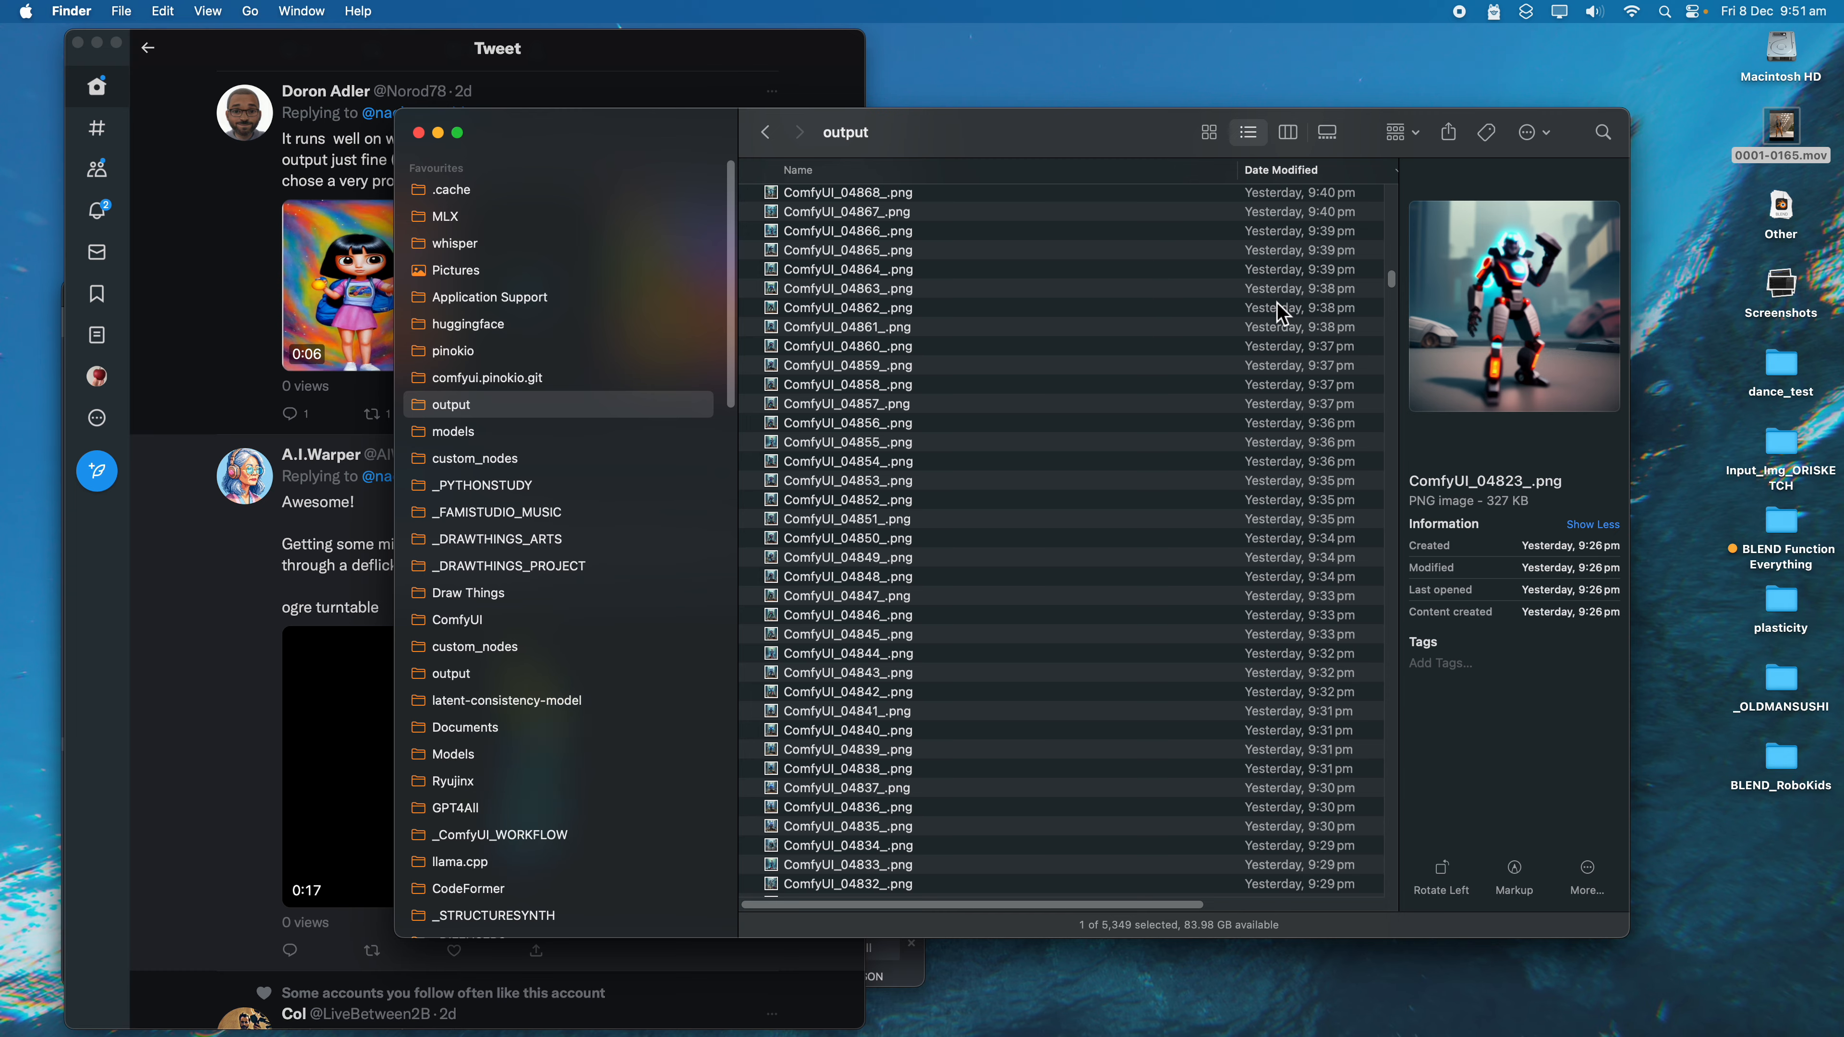
Step: In the browser, close the Pexels dance video tab and move the ComfyUI tab to the end of the tab row
{"action": "key", "text": "ctrl+Right"}
{"action": "left_click", "coordinate": [1700, 72]}
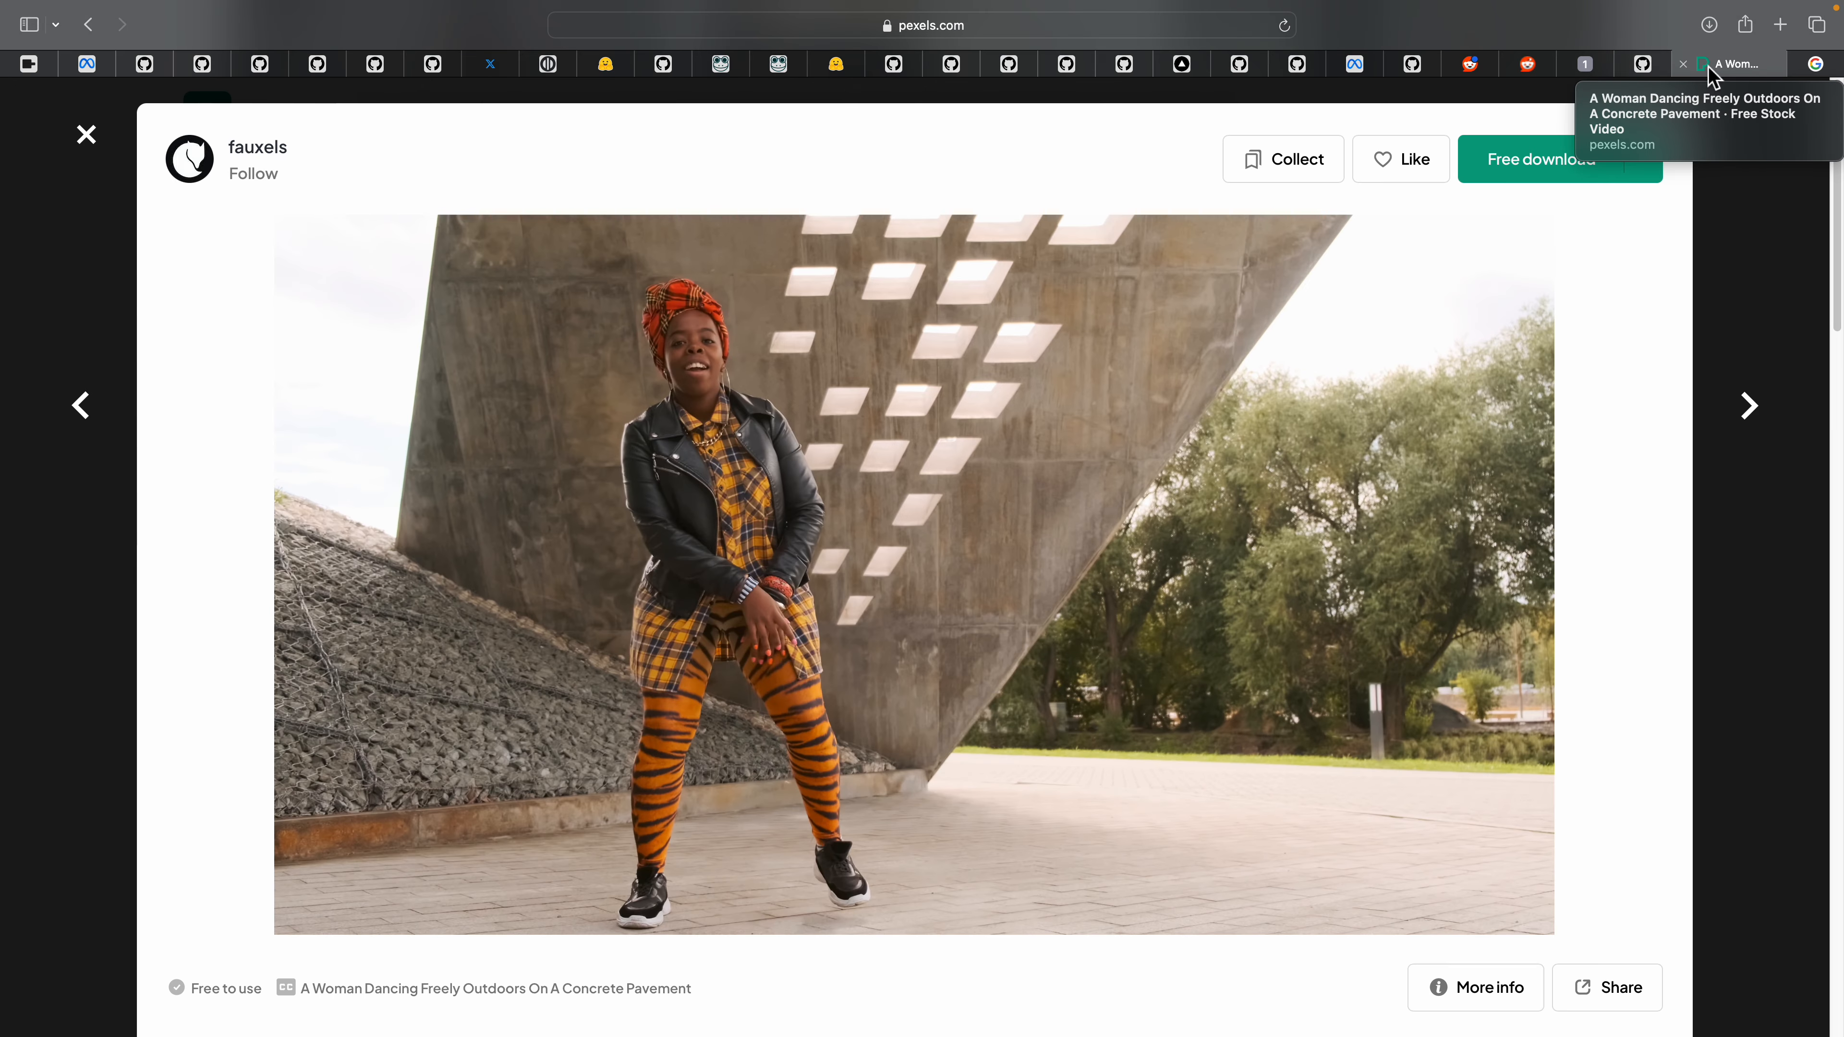
{"action": "key", "text": "super+w"}
{"action": "left_click", "coordinate": [1656, 71]}
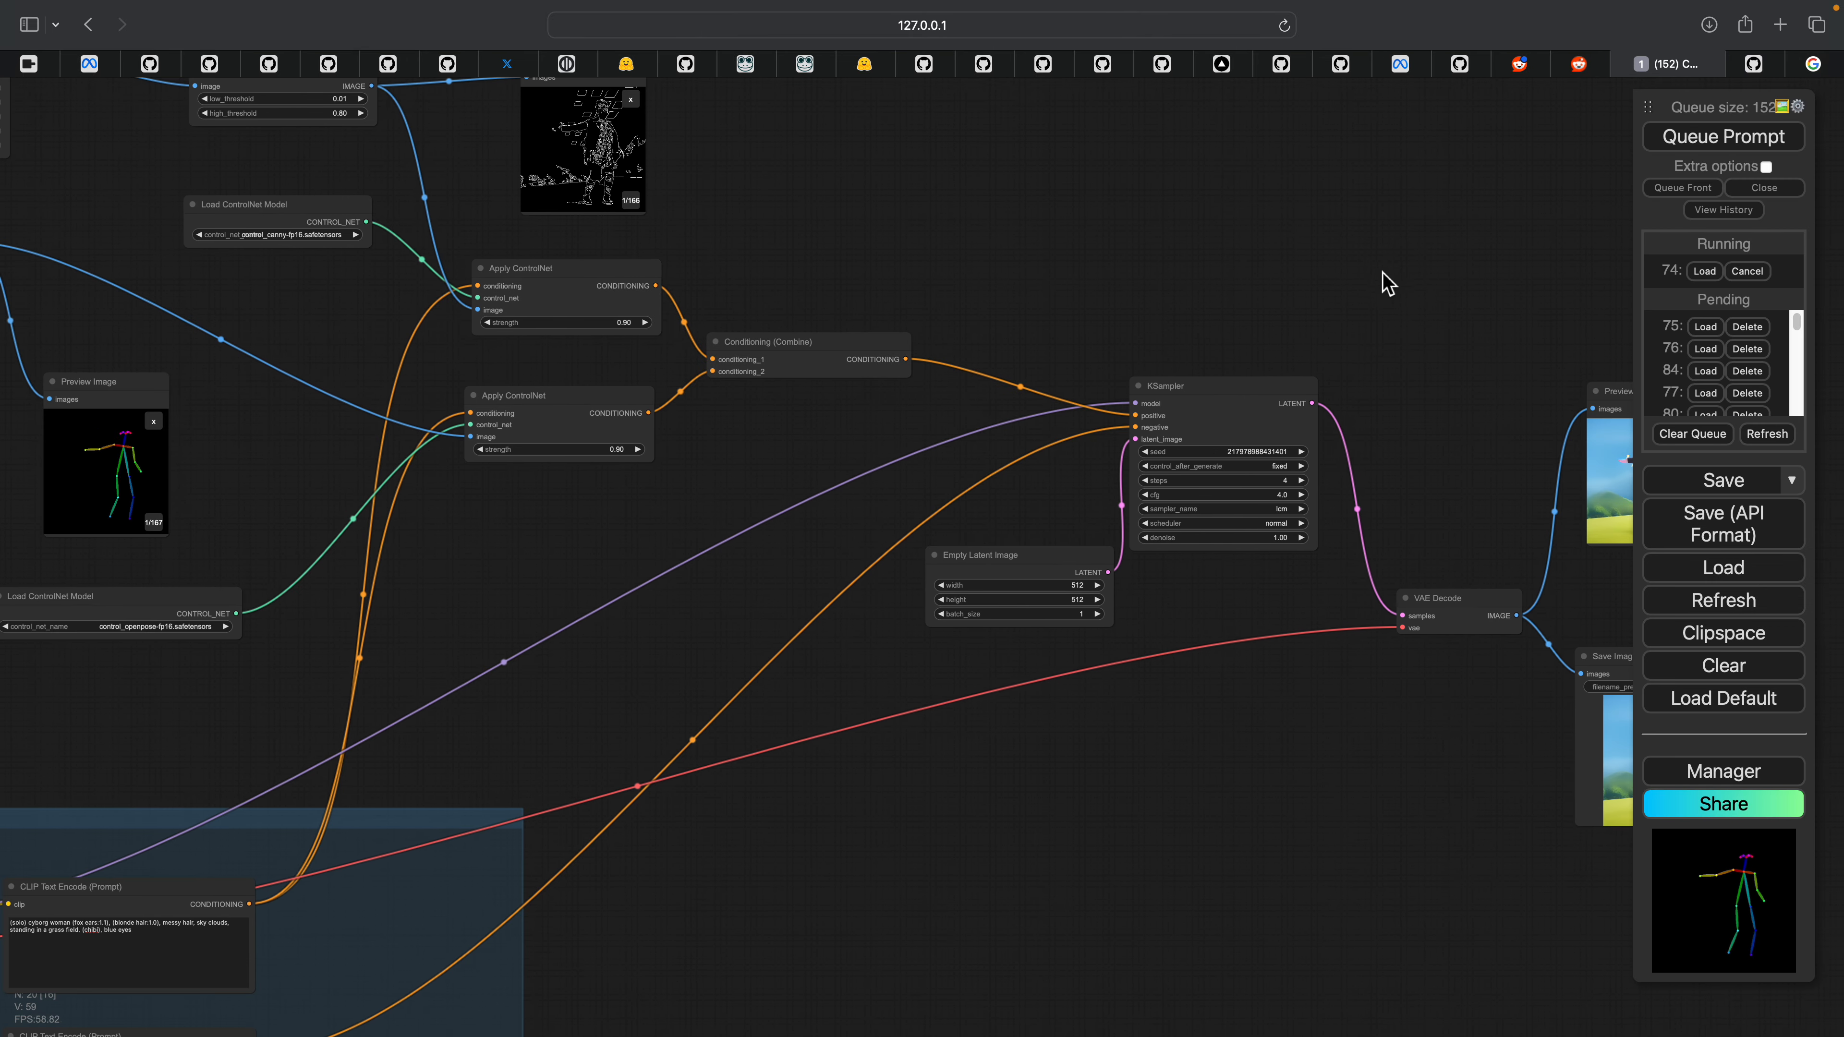
{"action": "left_click", "coordinate": [1757, 66]}
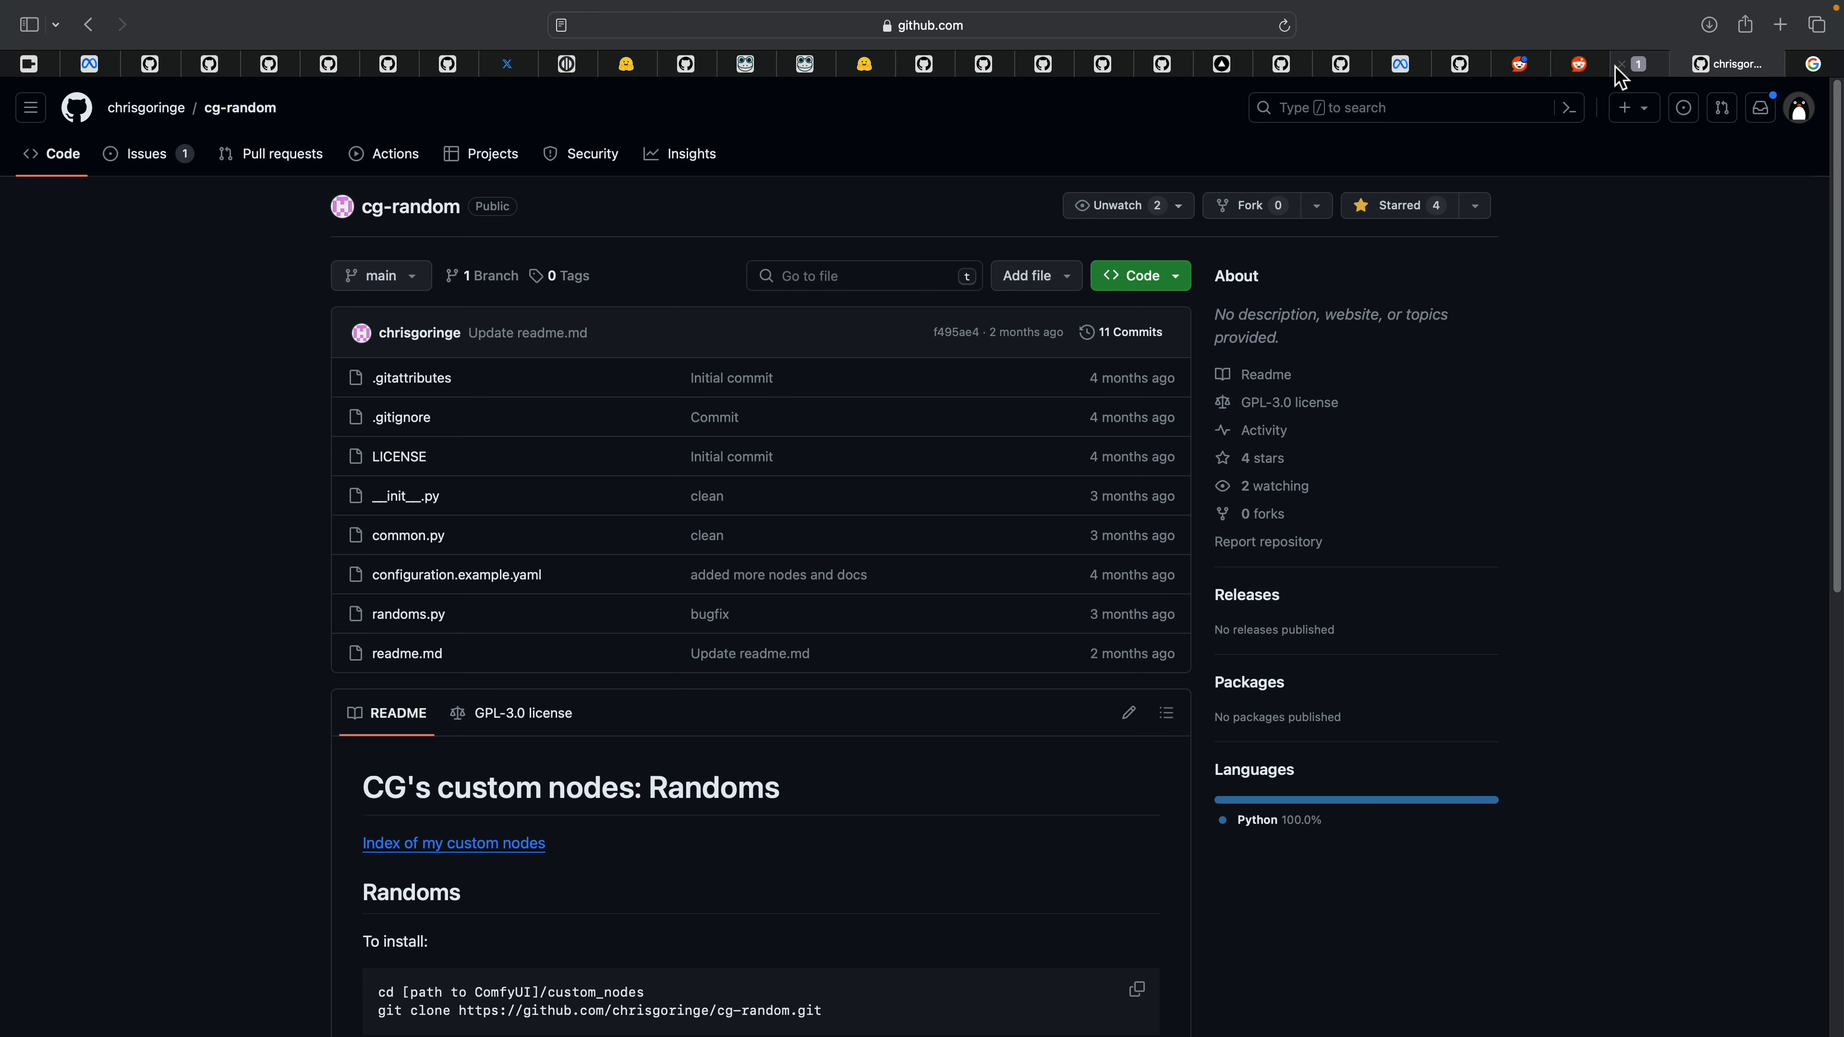
{"action": "left_click", "coordinate": [1670, 71]}
Step: Examine the ComfyUI graph's video loaders, Canny and OpenPose ControlNet branches, and how they connect to the KSampler
{"action": "scroll", "coordinate": [1046, 367], "scroll_direction": "up", "scroll_amount": 10}
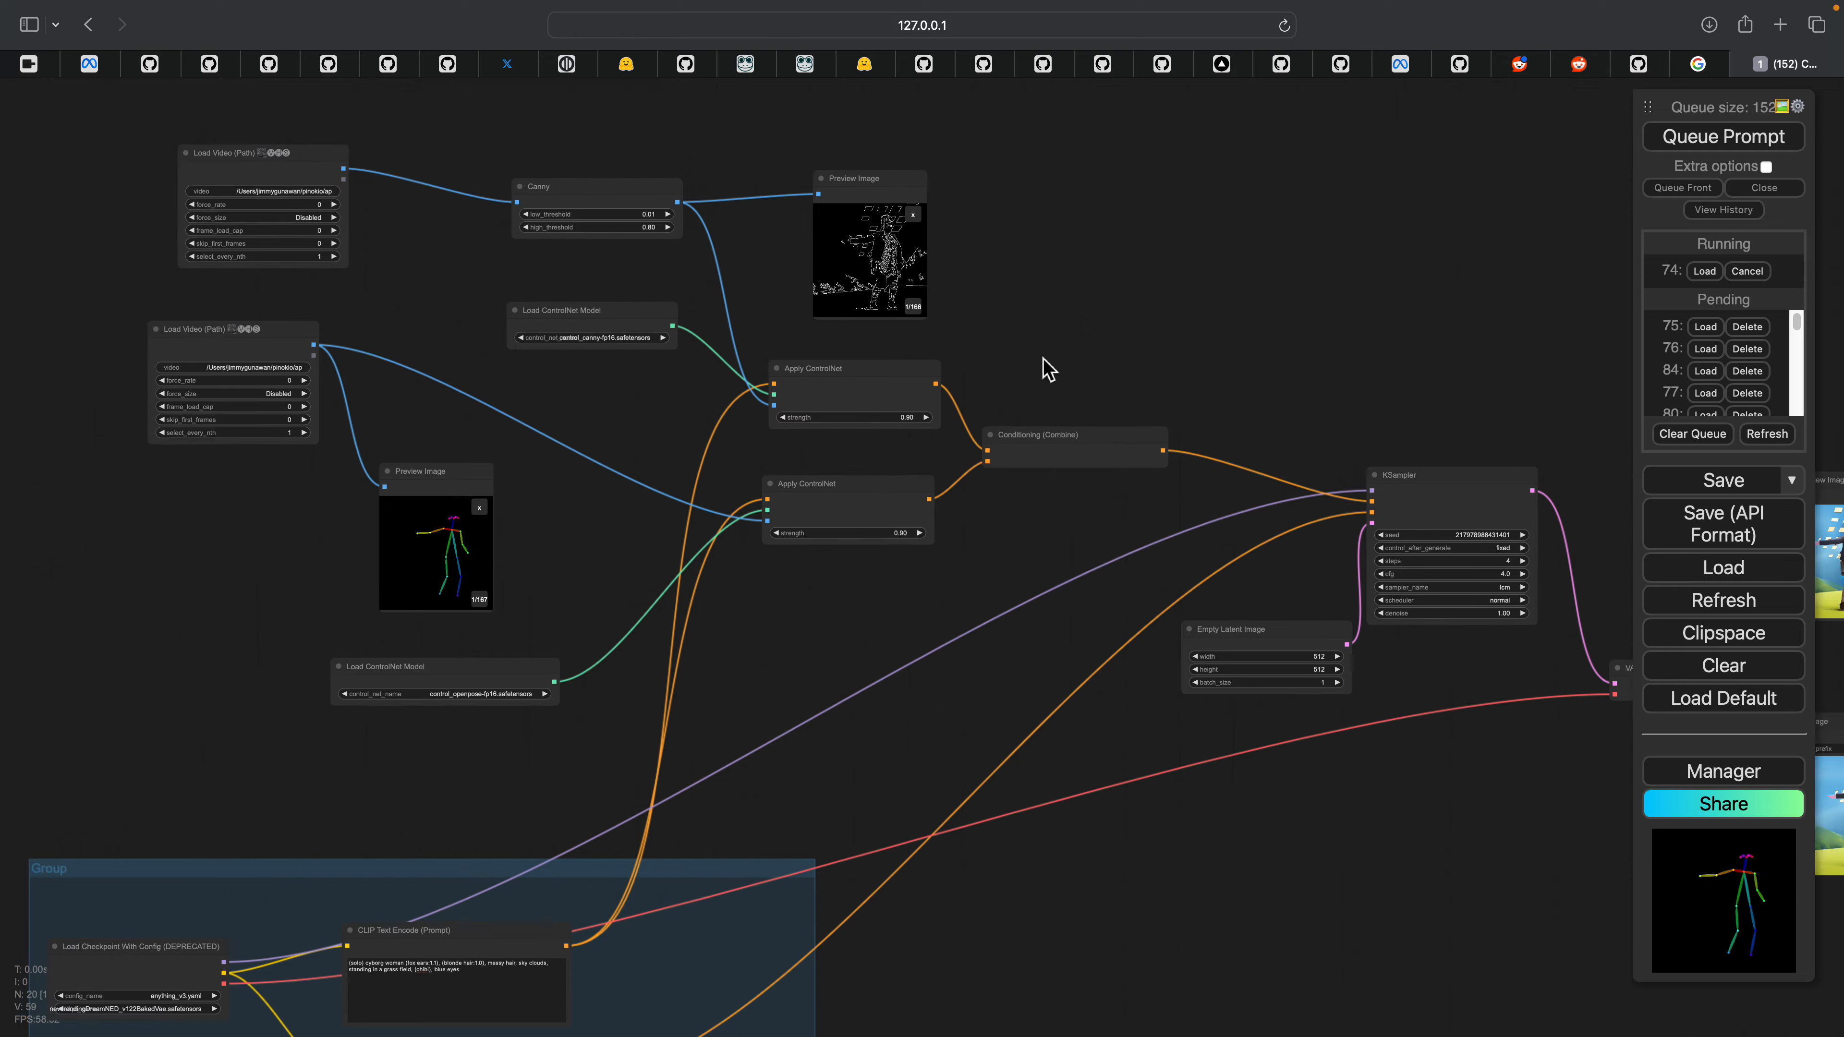
{"action": "scroll", "coordinate": [745, 245], "scroll_direction": "down", "scroll_amount": 3}
{"action": "left_click_drag", "start_coordinate": [636, 391], "coordinate": [1395, 199]}
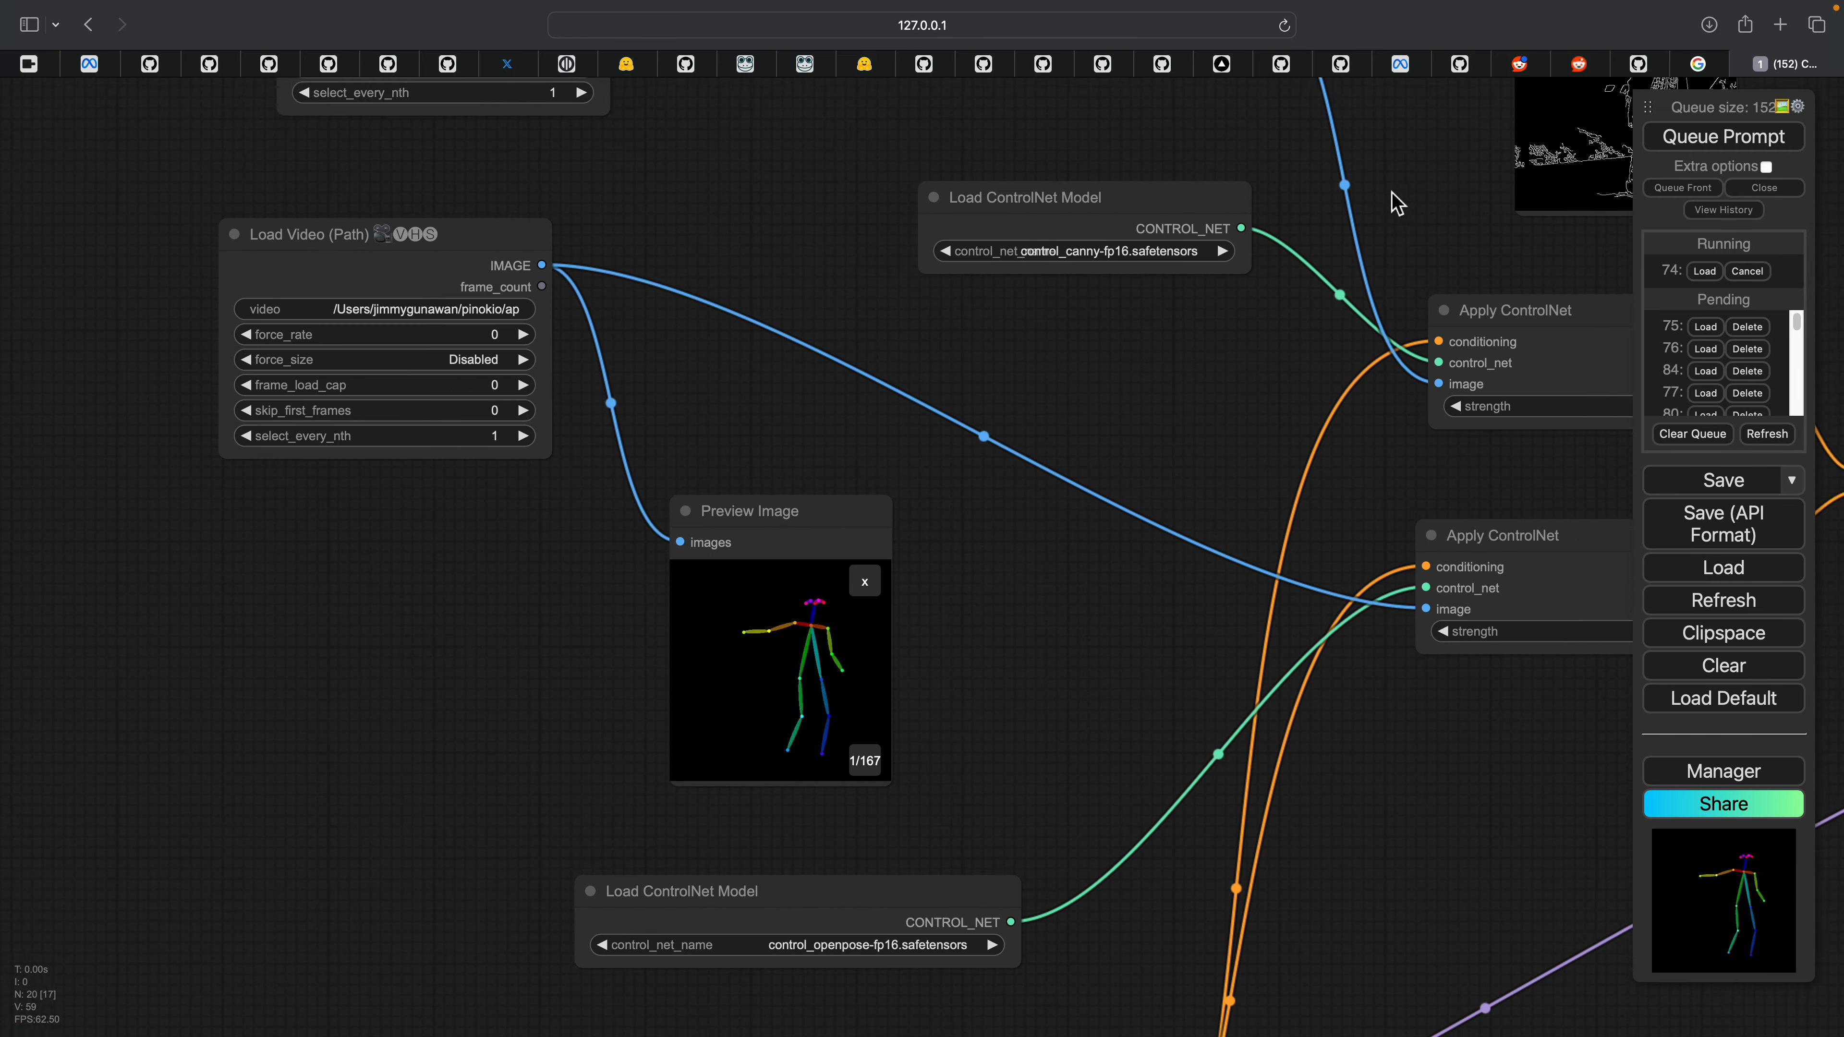
{"action": "scroll", "coordinate": [973, 407], "scroll_direction": "up", "scroll_amount": 4}
{"action": "scroll", "coordinate": [898, 602], "scroll_direction": "down", "scroll_amount": 10}
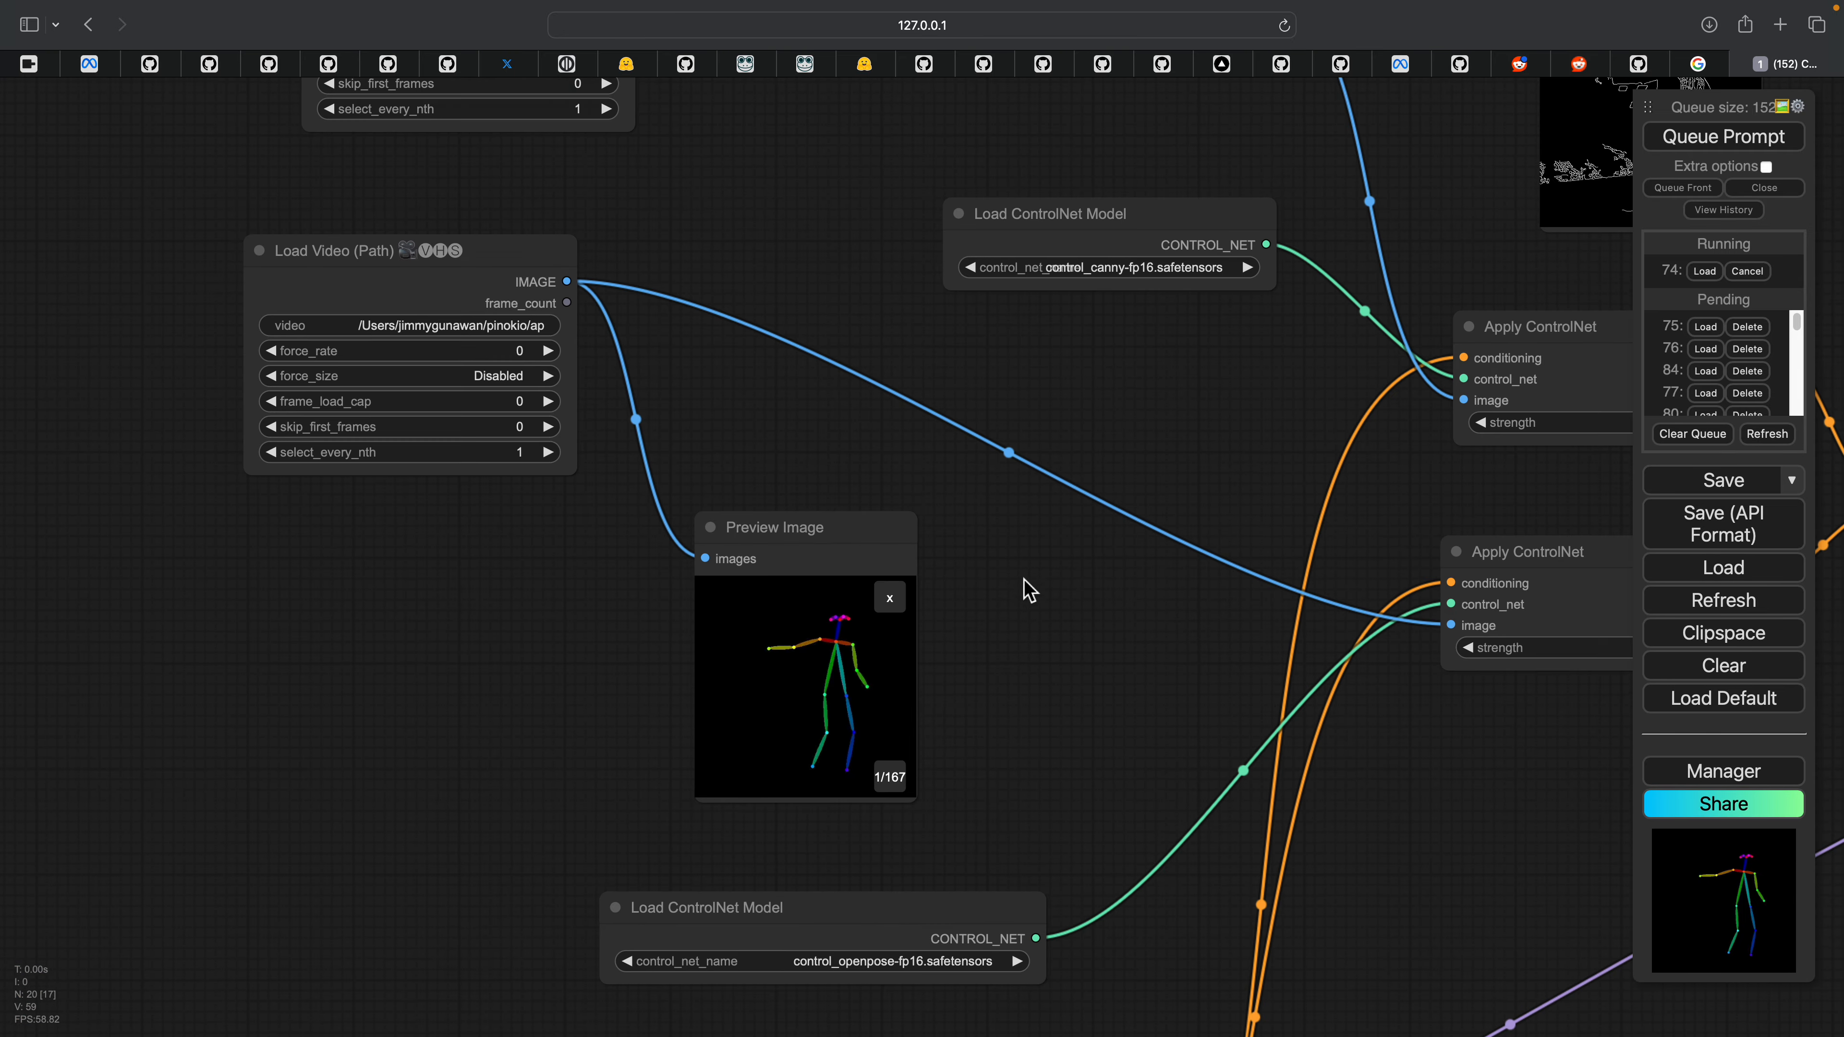
{"action": "scroll", "coordinate": [885, 477], "scroll_direction": "down", "scroll_amount": 3}
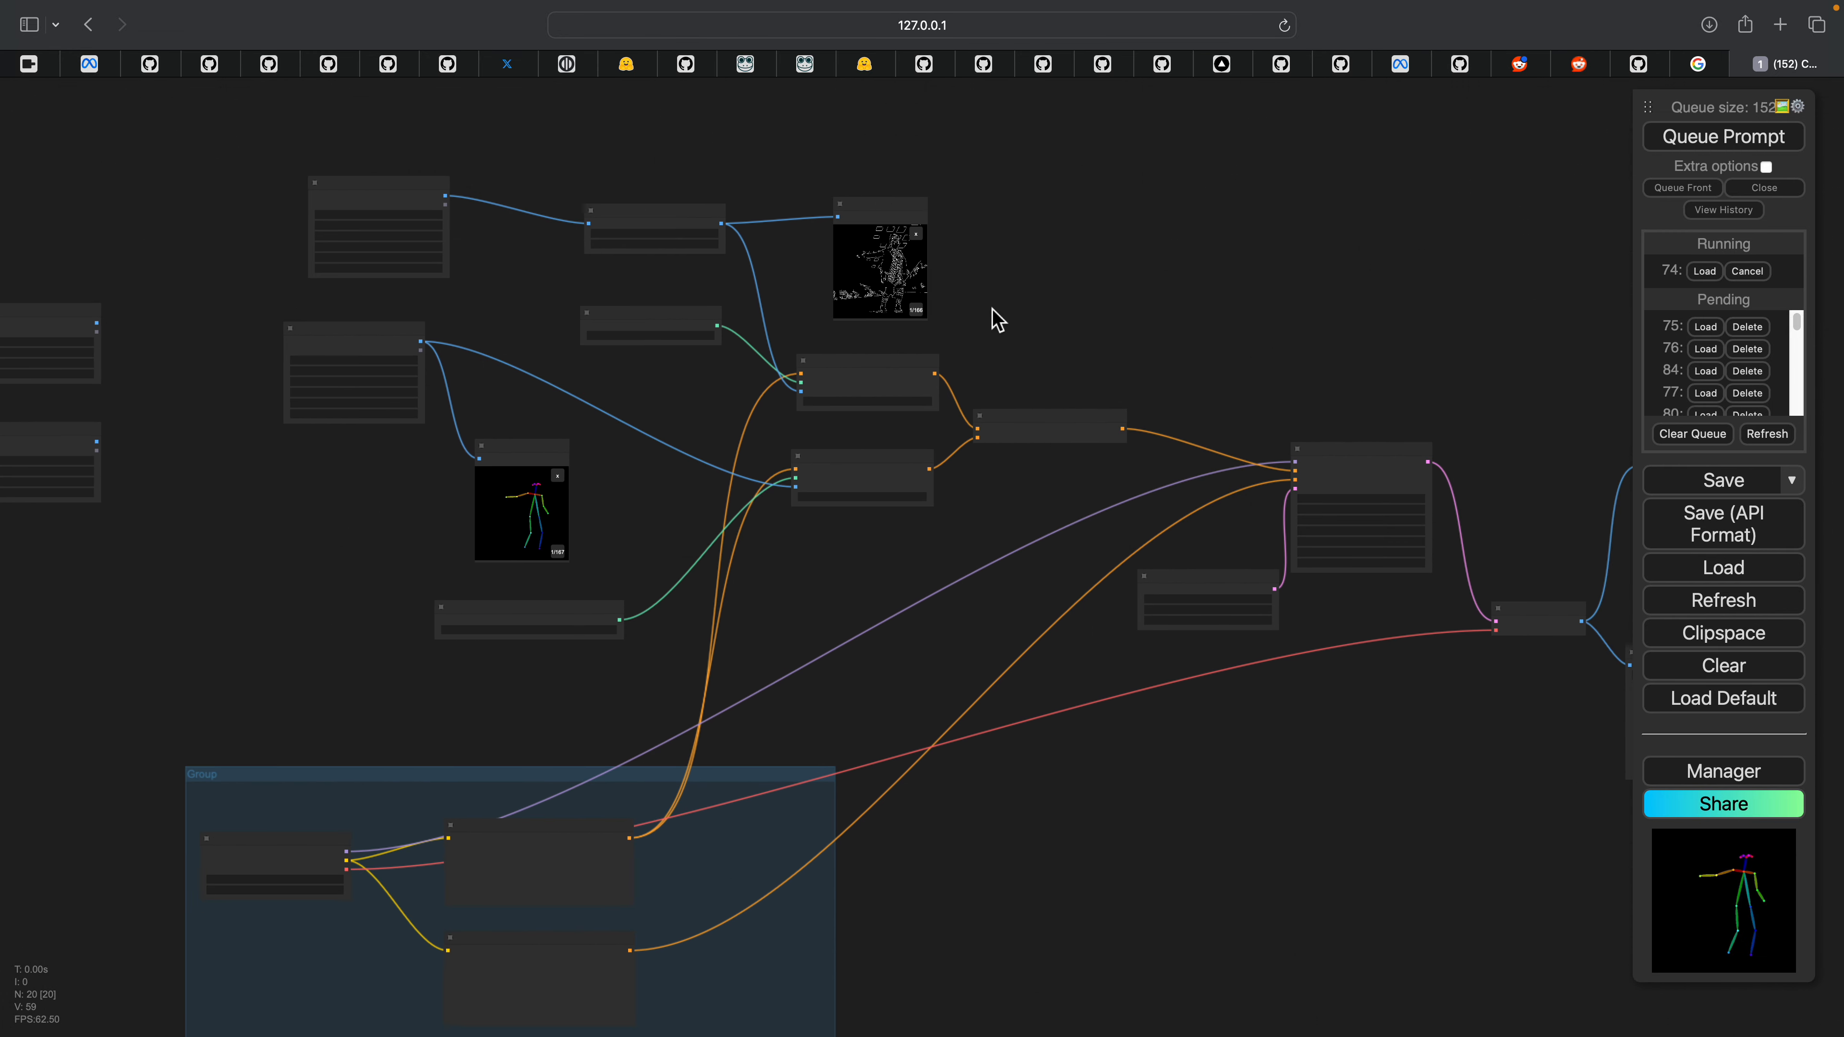
{"action": "left_click_drag", "start_coordinate": [991, 309], "coordinate": [992, 279]}
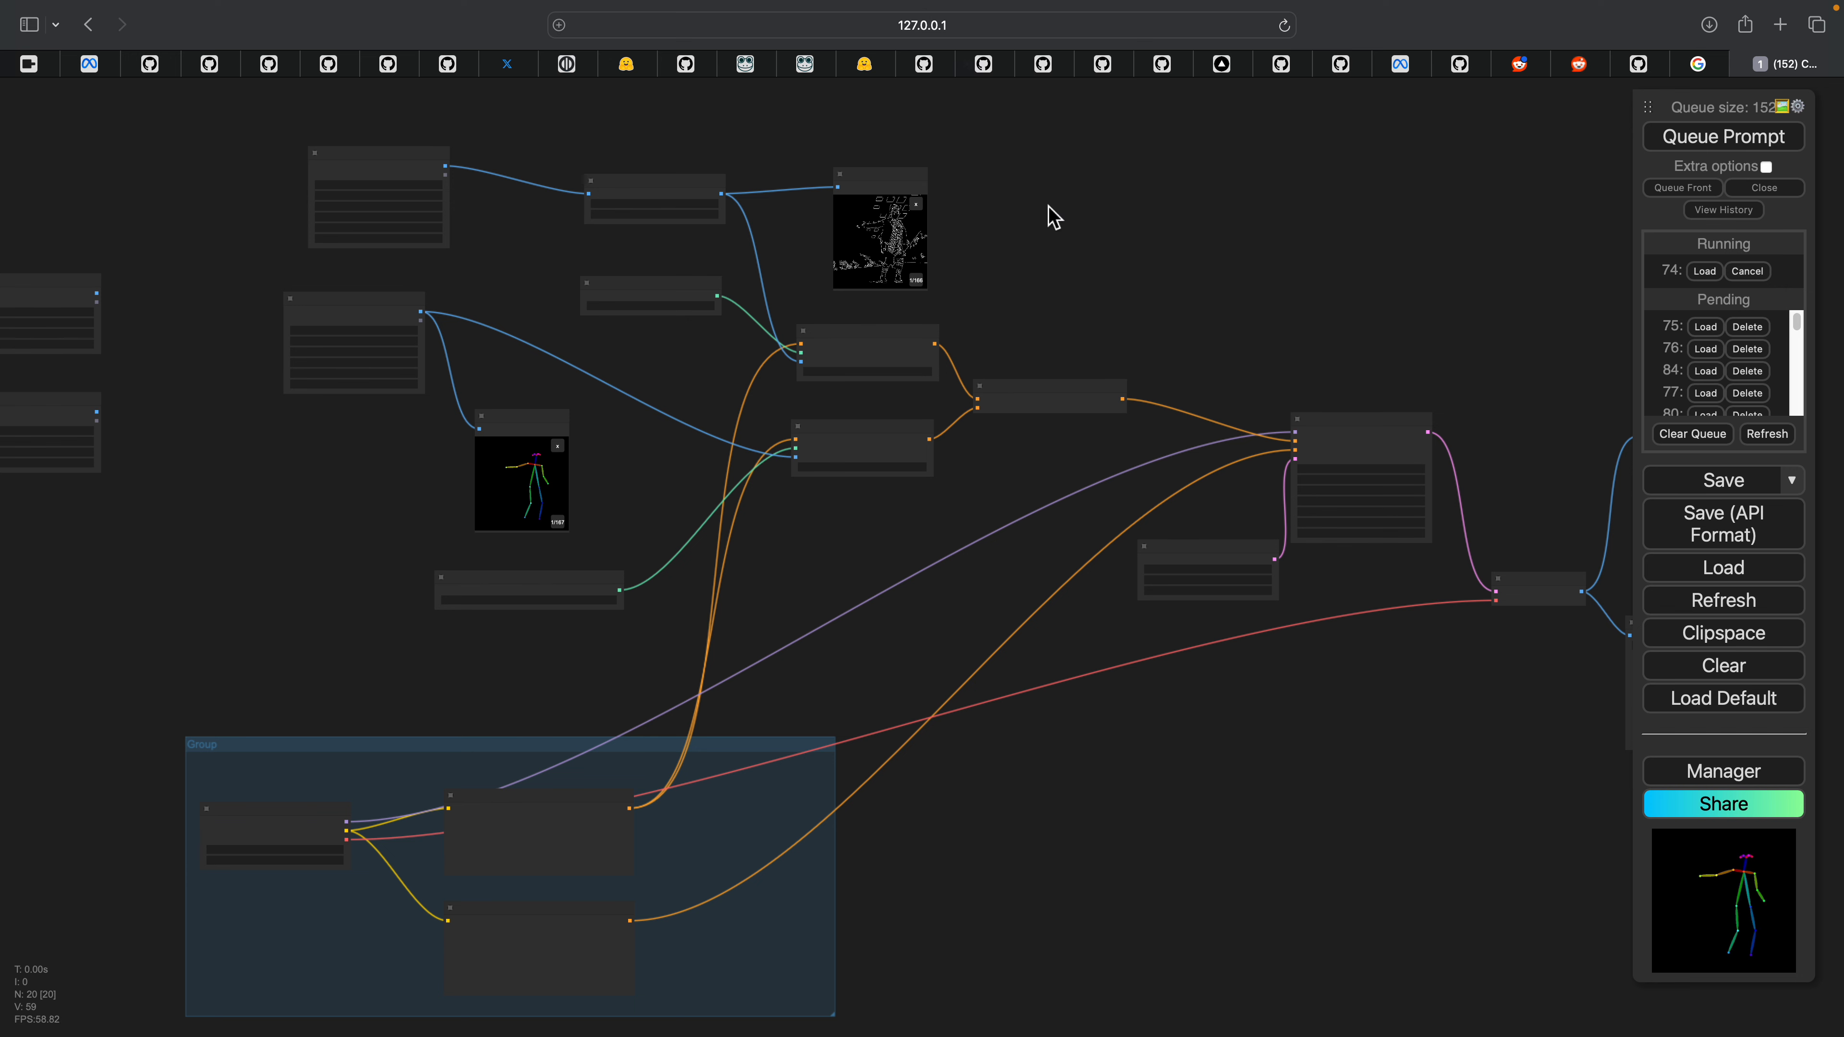
{"action": "mouse_move", "coordinate": [1085, 268]}
{"action": "left_mouse_down"}
{"action": "mouse_move", "coordinate": [1130, 234]}
{"action": "mouse_move", "coordinate": [1067, 249]}
{"action": "left_mouse_up"}
{"action": "scroll", "coordinate": [1129, 253], "scroll_direction": "down", "scroll_amount": 1}
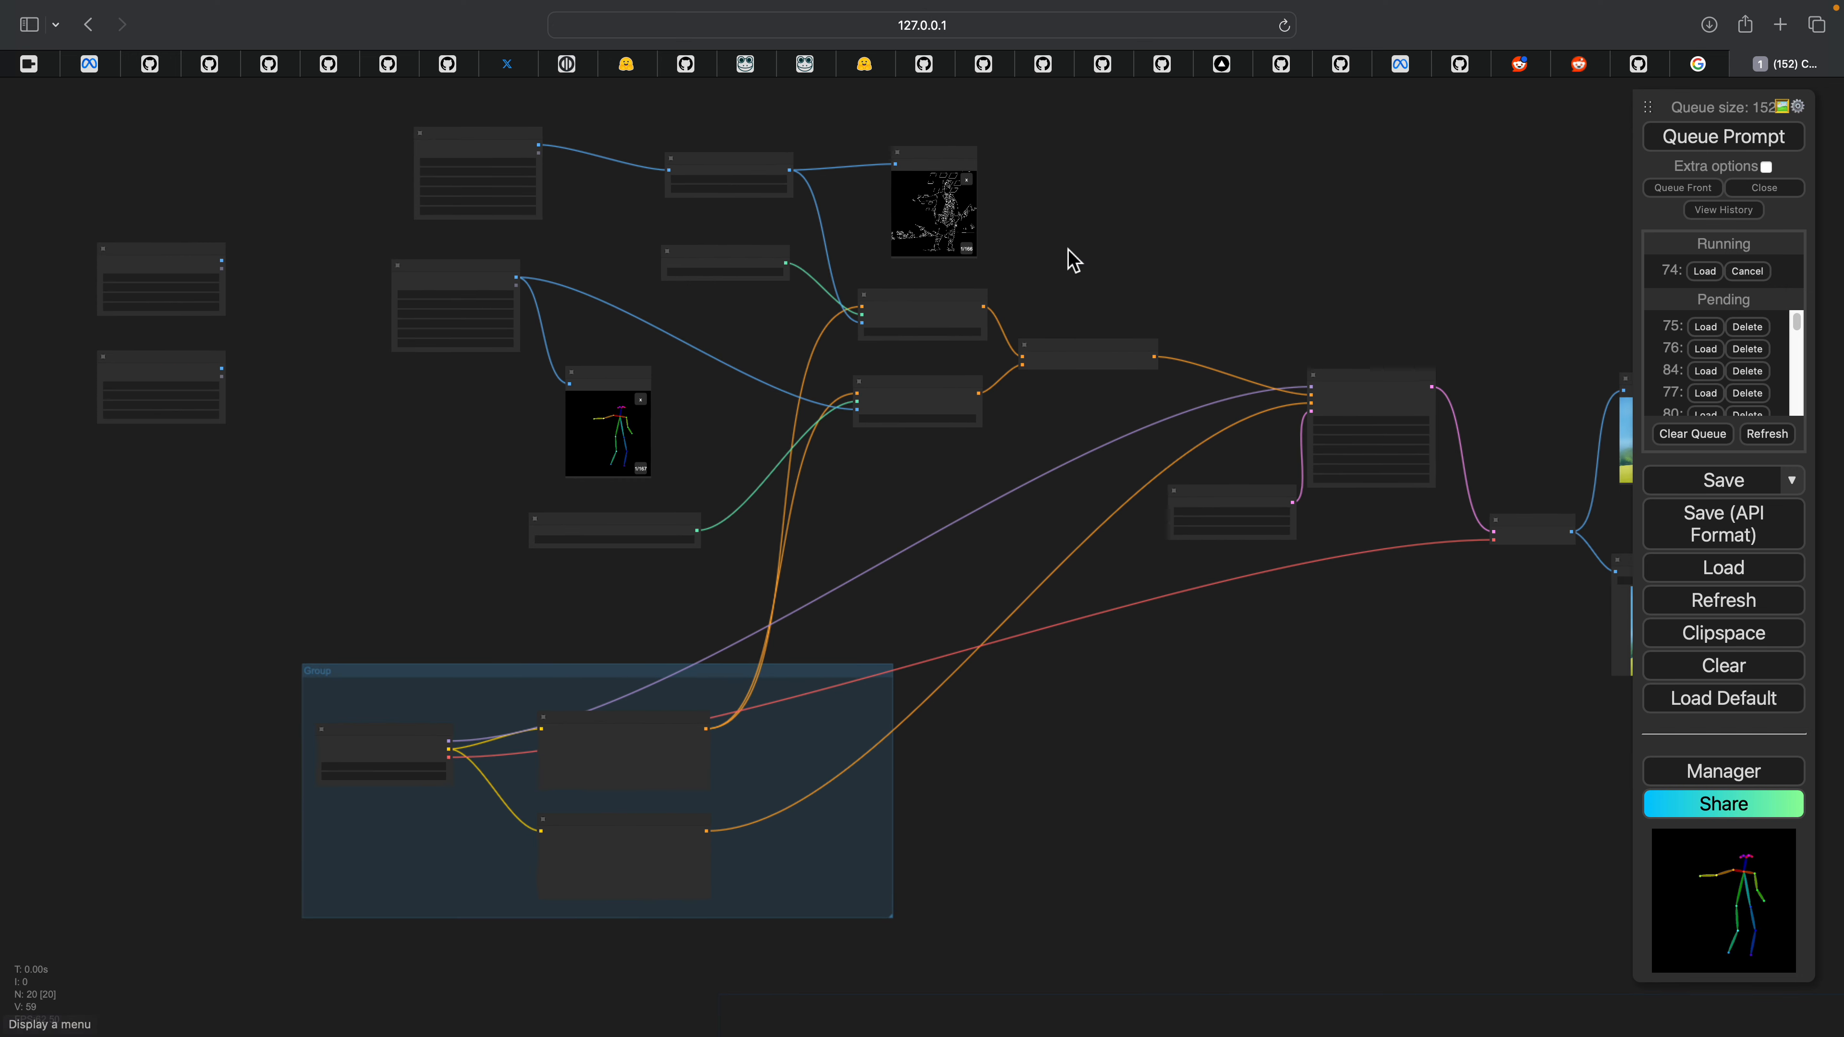
Step: Bring forward the Pinokio start.json console, enlarge its window and minimize the tweet window
{"action": "key", "text": "ctrl+Left"}
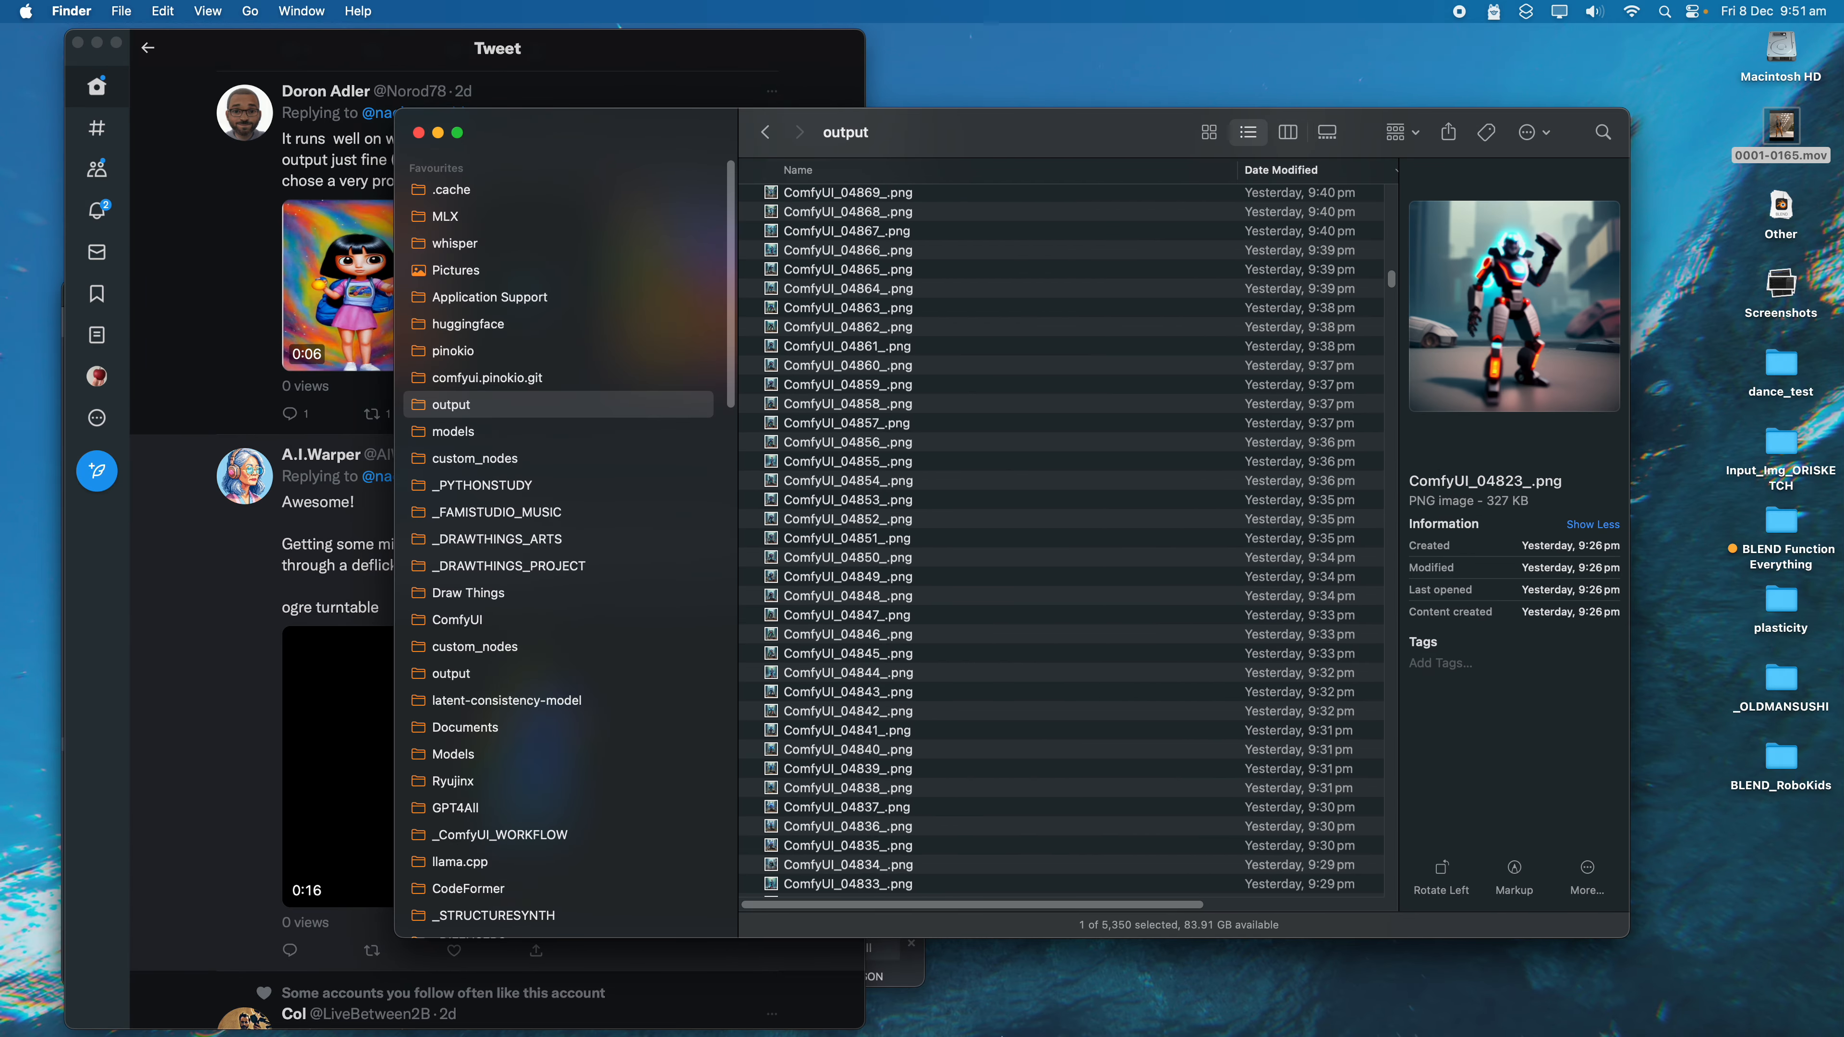
{"action": "mouse_move", "coordinate": [1058, 1013]}
{"action": "left_click", "coordinate": [1329, 1013]}
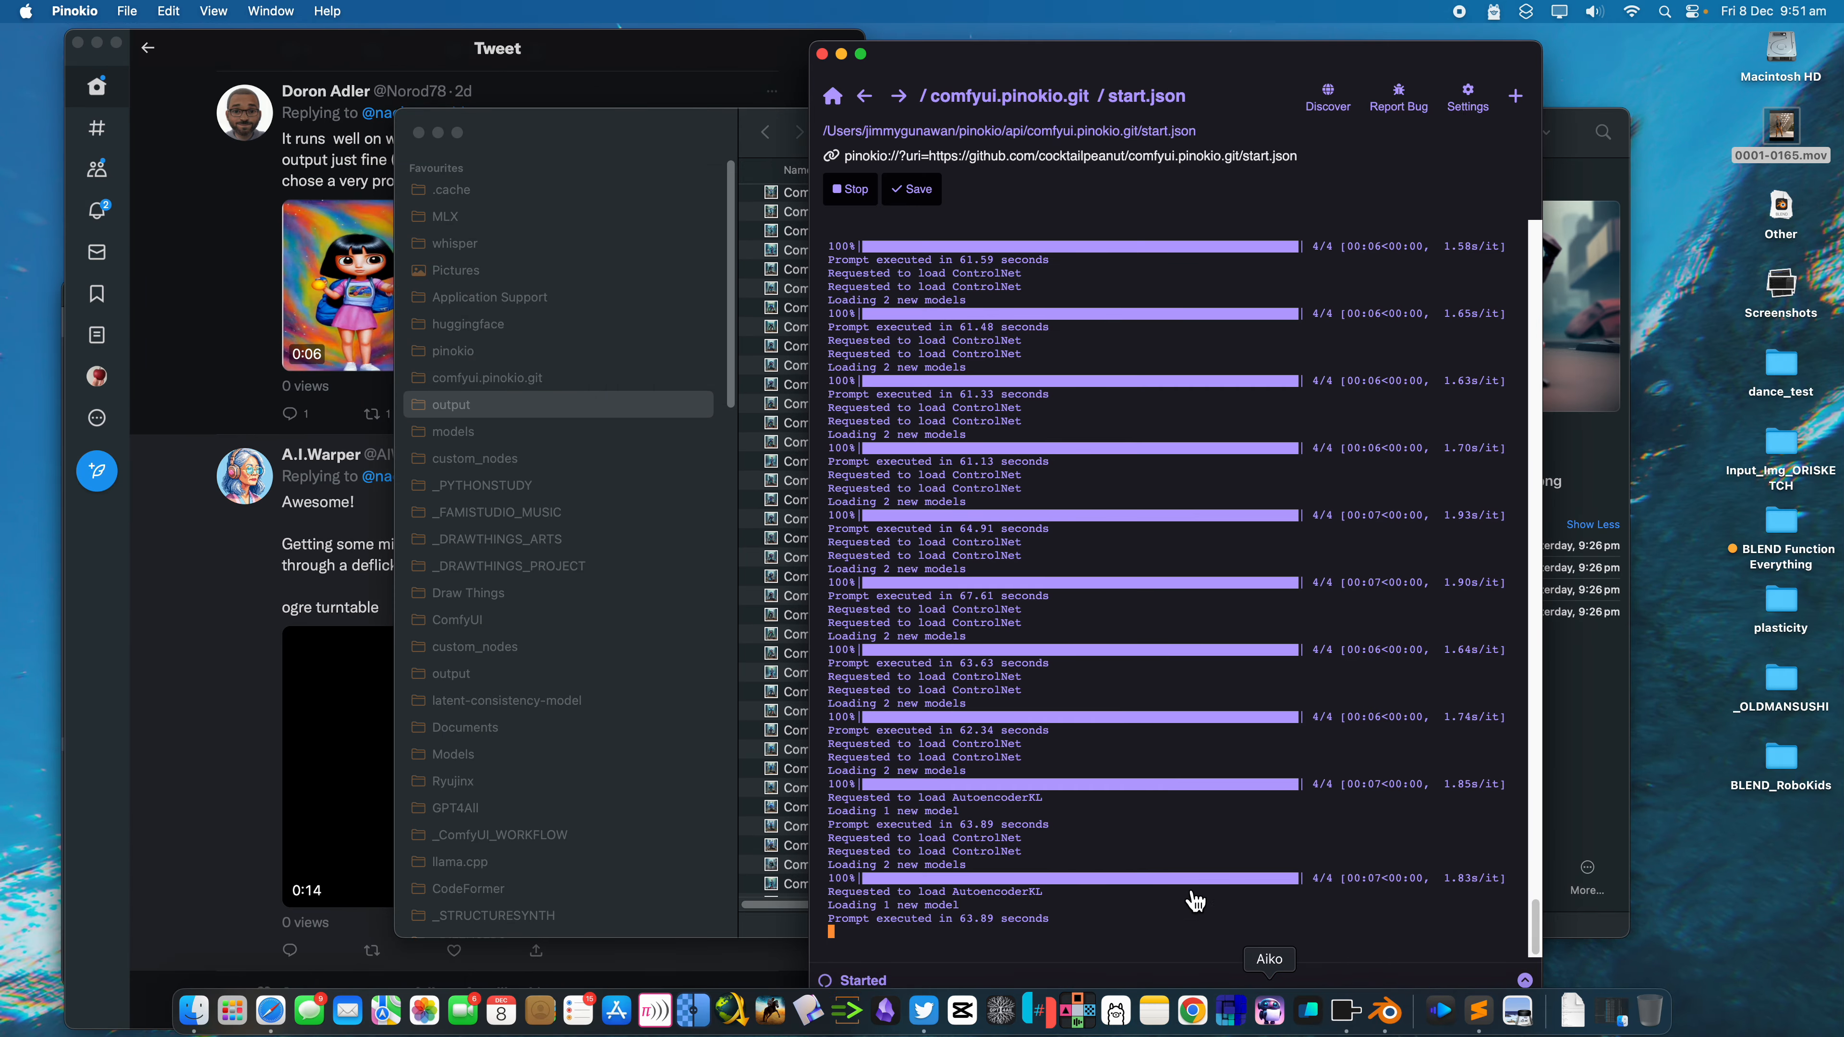
{"action": "left_click_drag", "start_coordinate": [813, 51], "coordinate": [278, 58]}
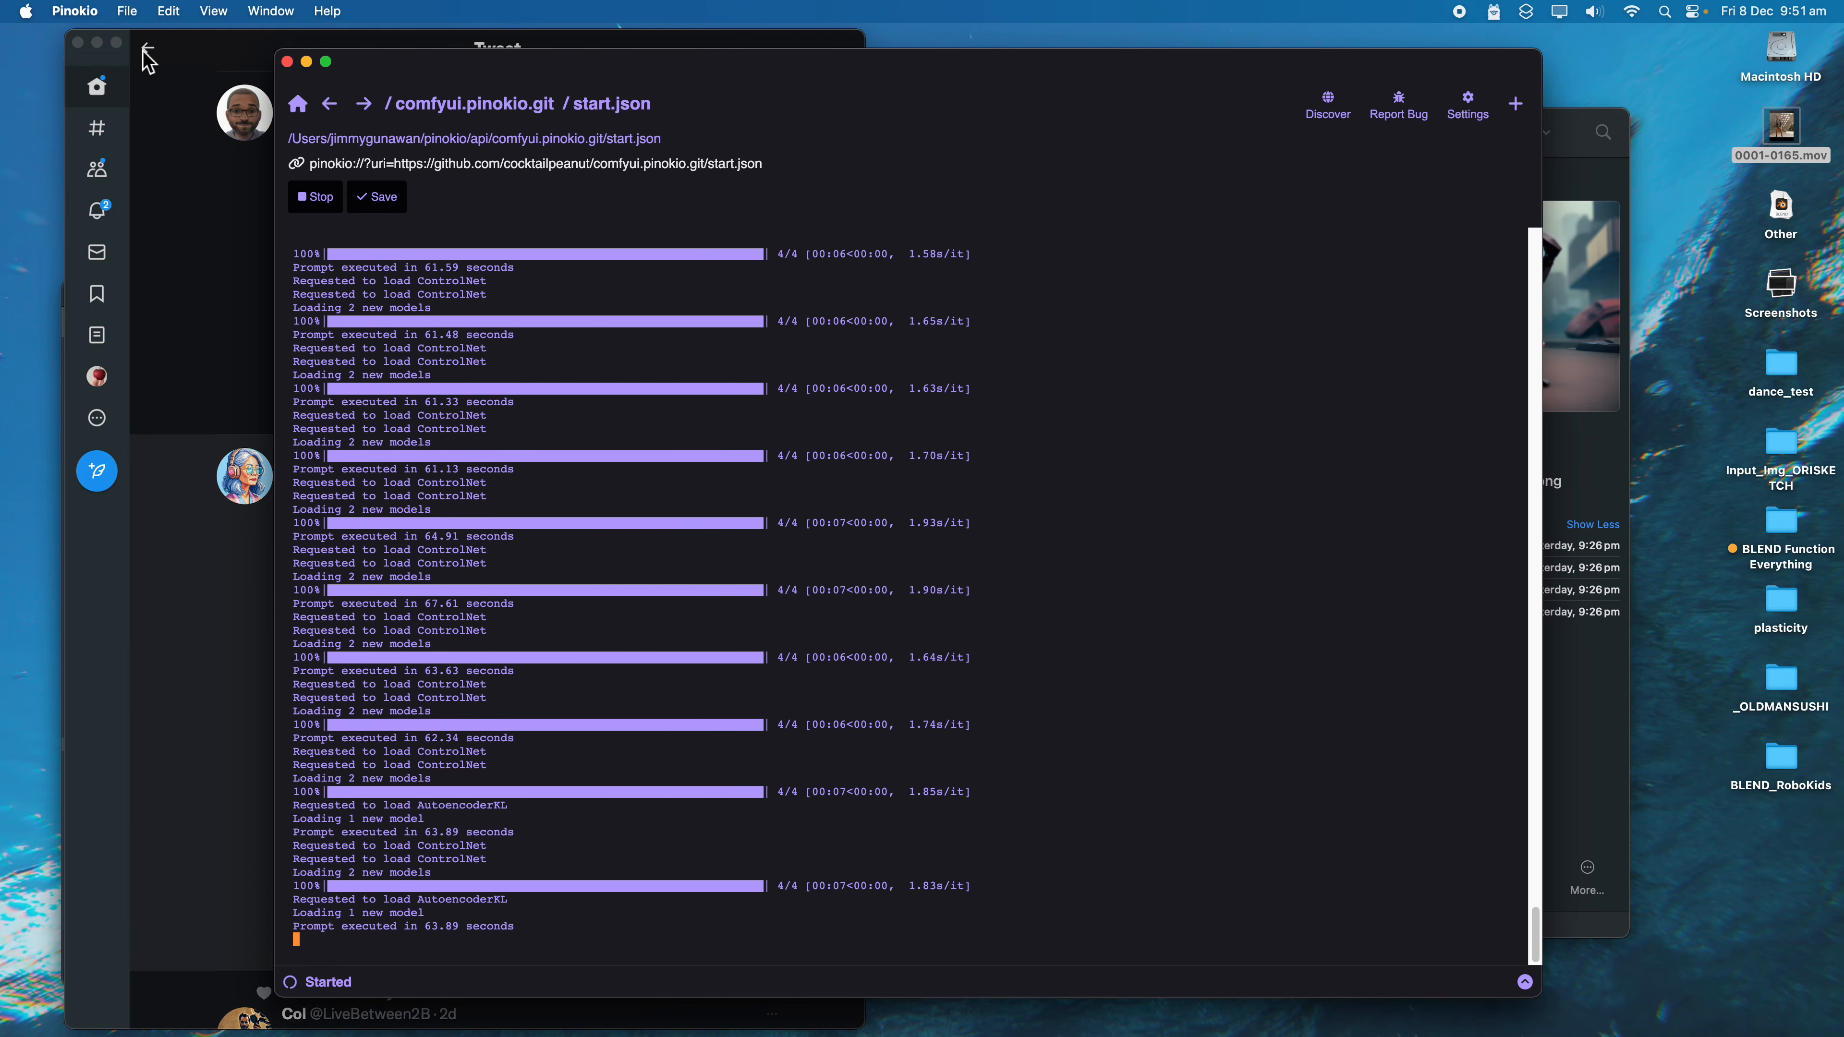
{"action": "left_click", "coordinate": [98, 43]}
Step: Reposition and widen the Pinokio console window so its ComfyUI prompt log fills most of the desktop
{"action": "left_click_drag", "start_coordinate": [435, 78], "coordinate": [353, 62]}
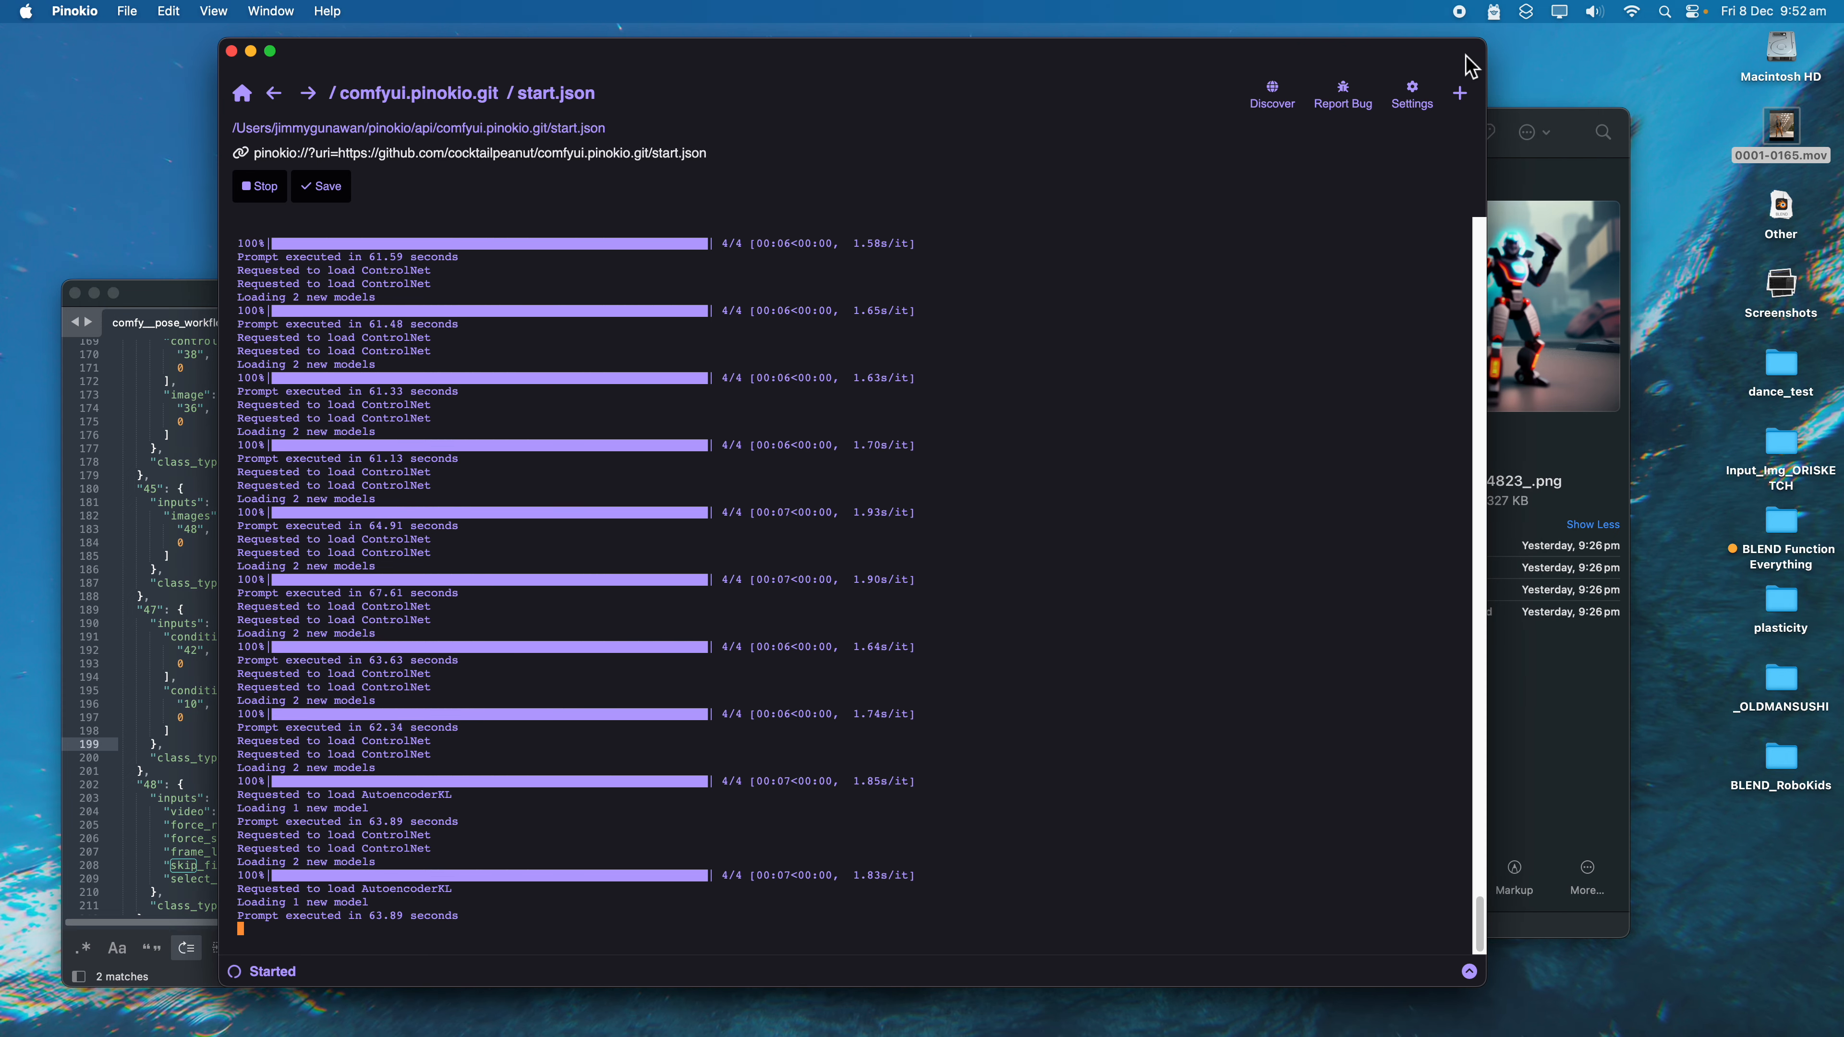
{"action": "left_click_drag", "start_coordinate": [1484, 57], "coordinate": [1593, 54]}
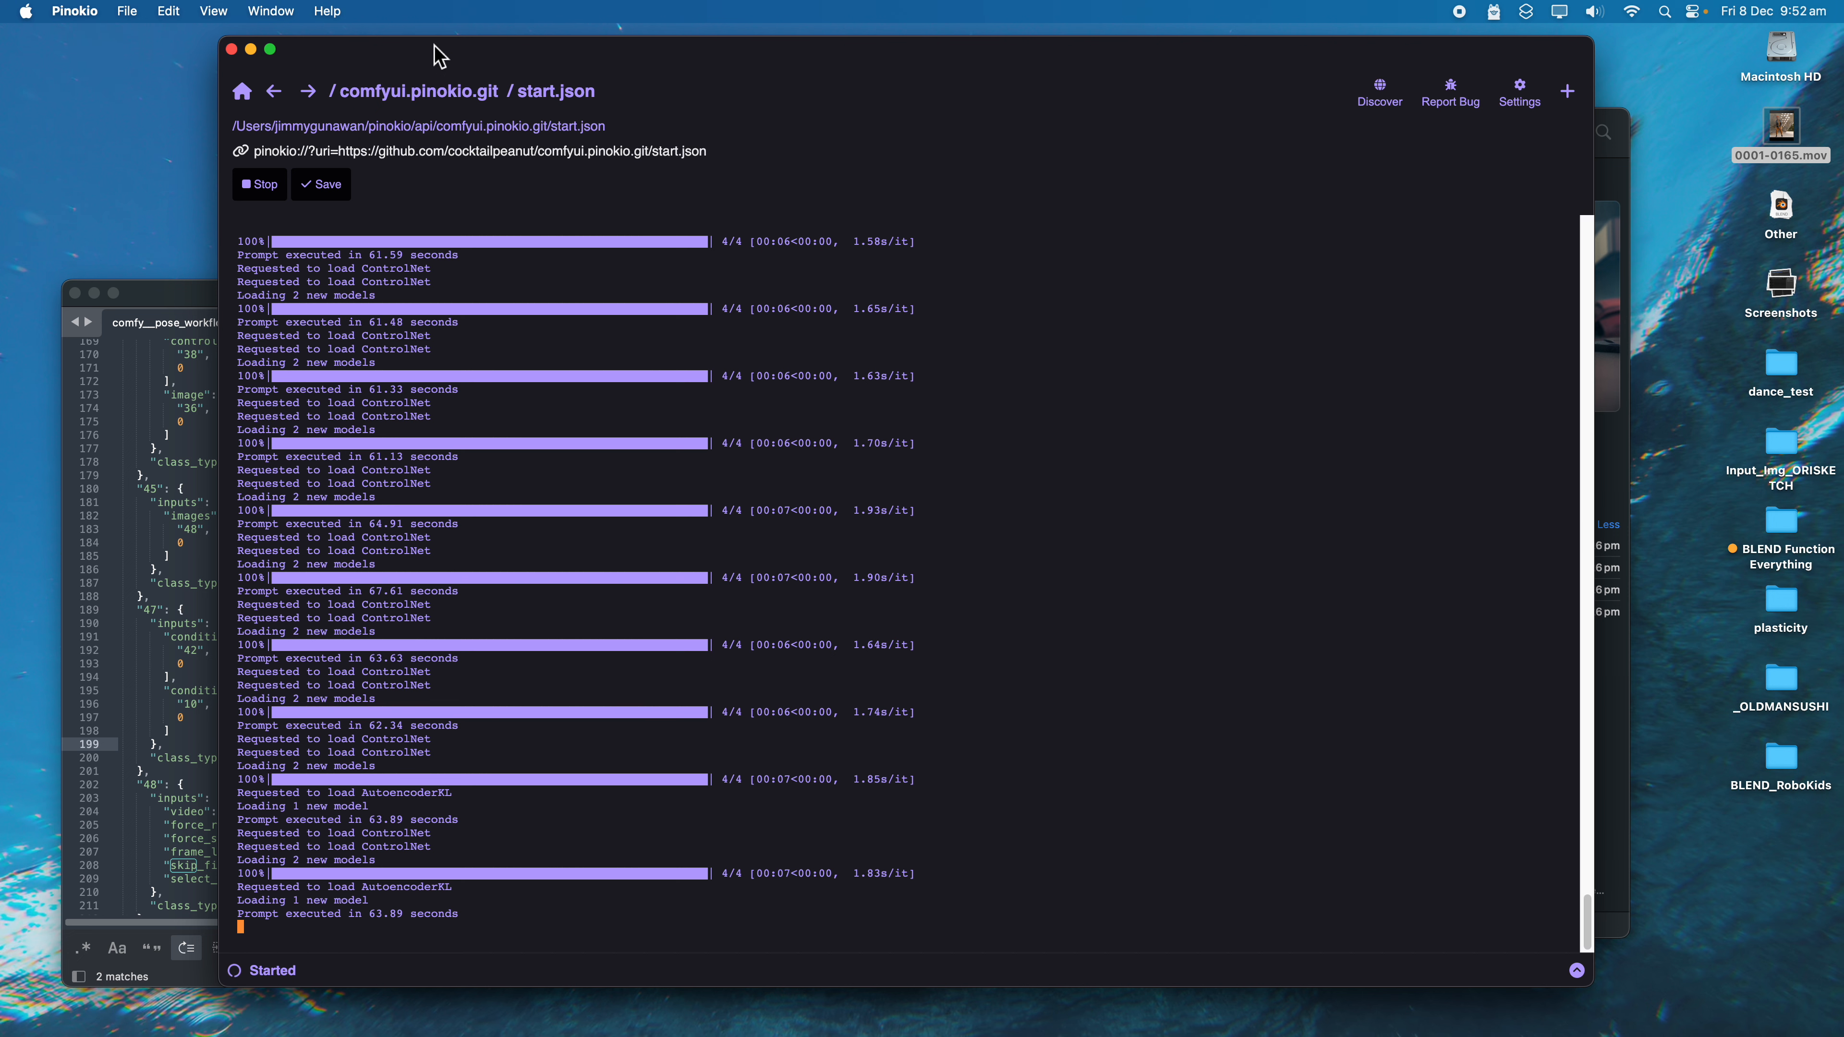
{"action": "left_click_drag", "start_coordinate": [461, 59], "coordinate": [445, 59]}
{"action": "left_click_drag", "start_coordinate": [1583, 48], "coordinate": [1654, 65]}
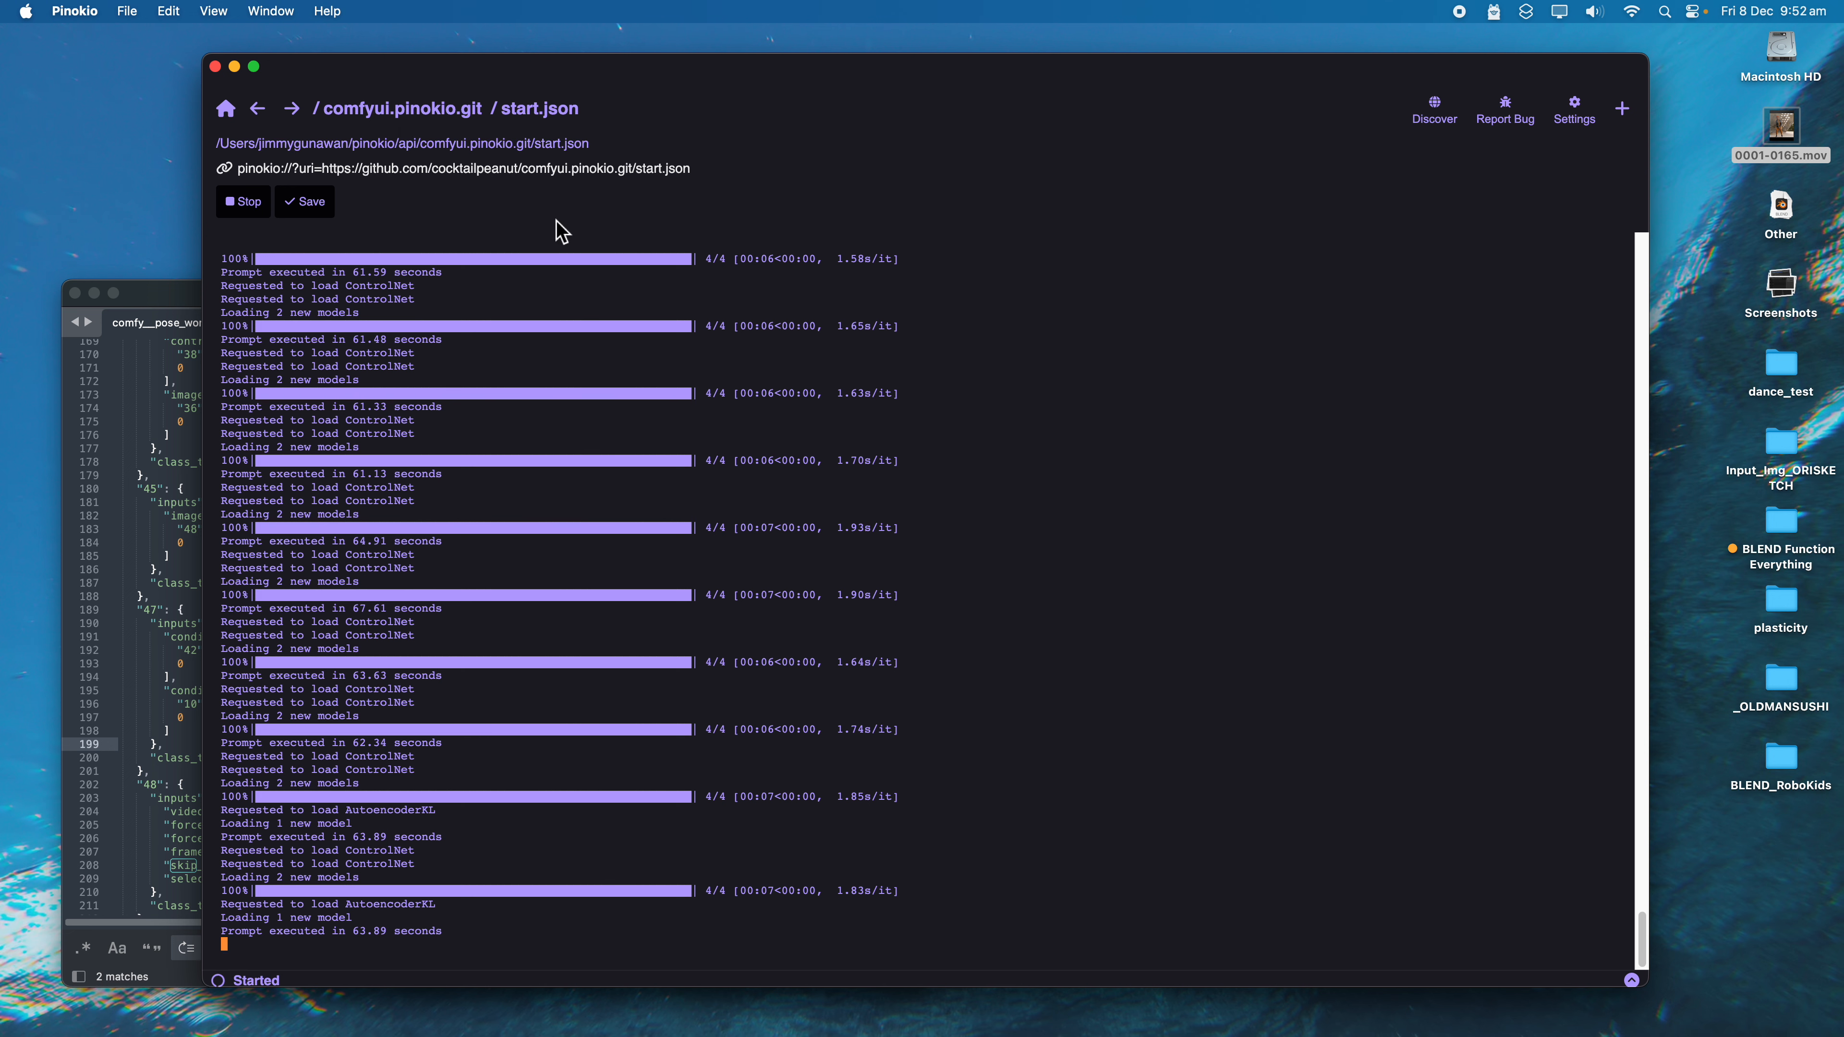
Step: Return to the ComfyUI graph and view the whole workflow with its output images alongside the Save (API Format) option
{"action": "key", "text": "ctrl+Right"}
{"action": "left_click_drag", "start_coordinate": [1102, 224], "coordinate": [1098, 225]}
{"action": "left_click_drag", "start_coordinate": [1241, 295], "coordinate": [1116, 265]}
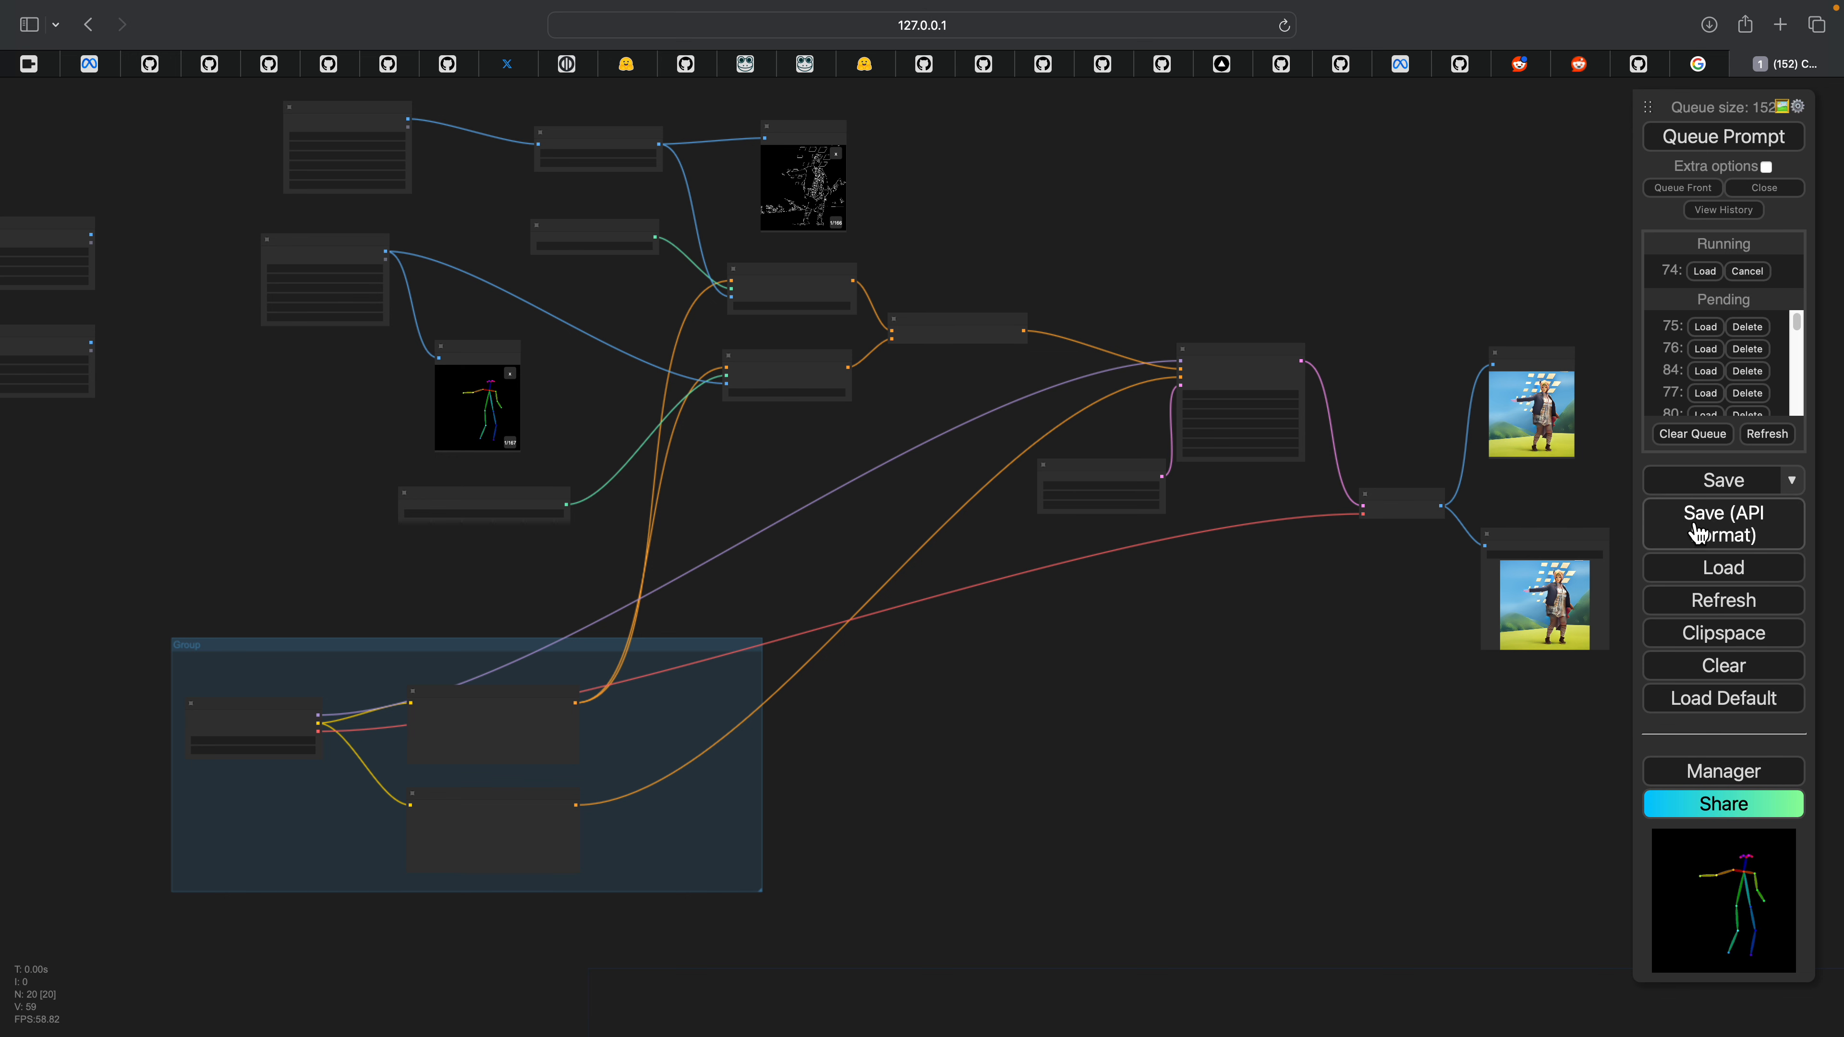
{"action": "left_click_drag", "start_coordinate": [1366, 296], "coordinate": [1389, 317]}
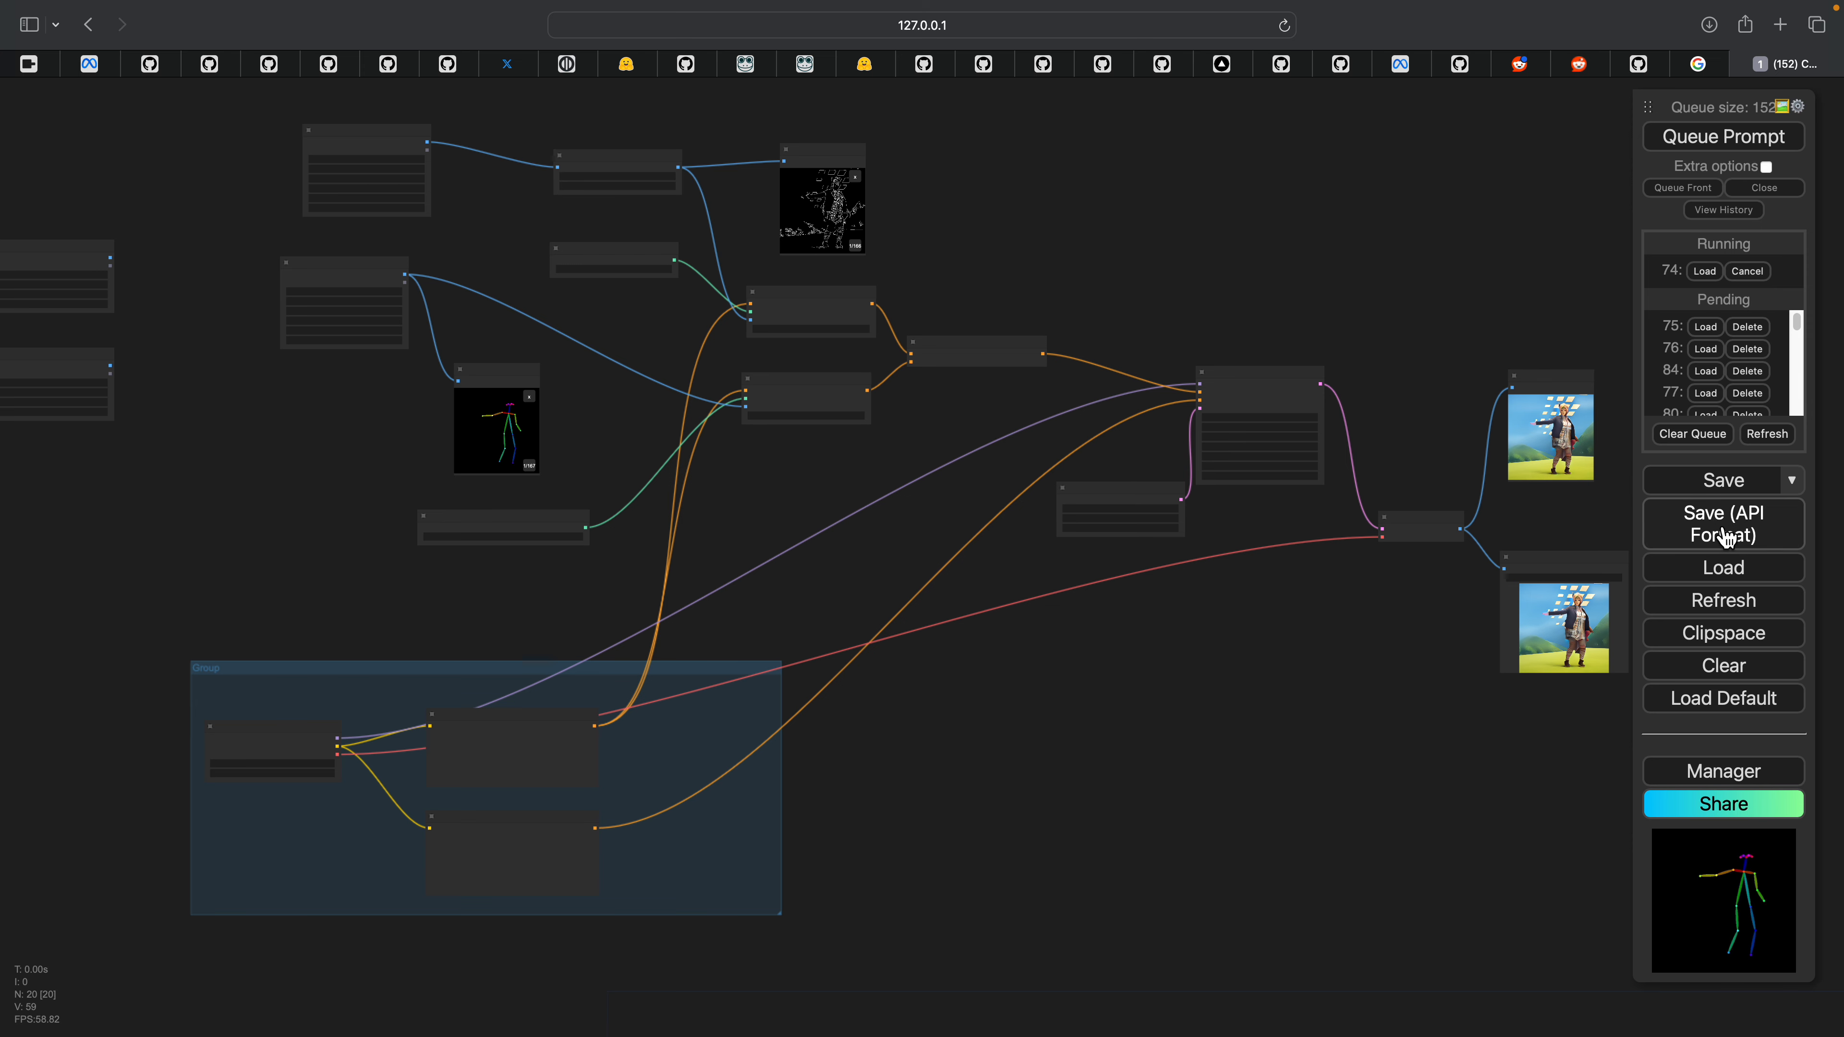
Step: Bring comfy__pose_workflow_api.json forward in Sublime Text and enlarge the editor window
{"action": "key", "text": "ctrl+Left"}
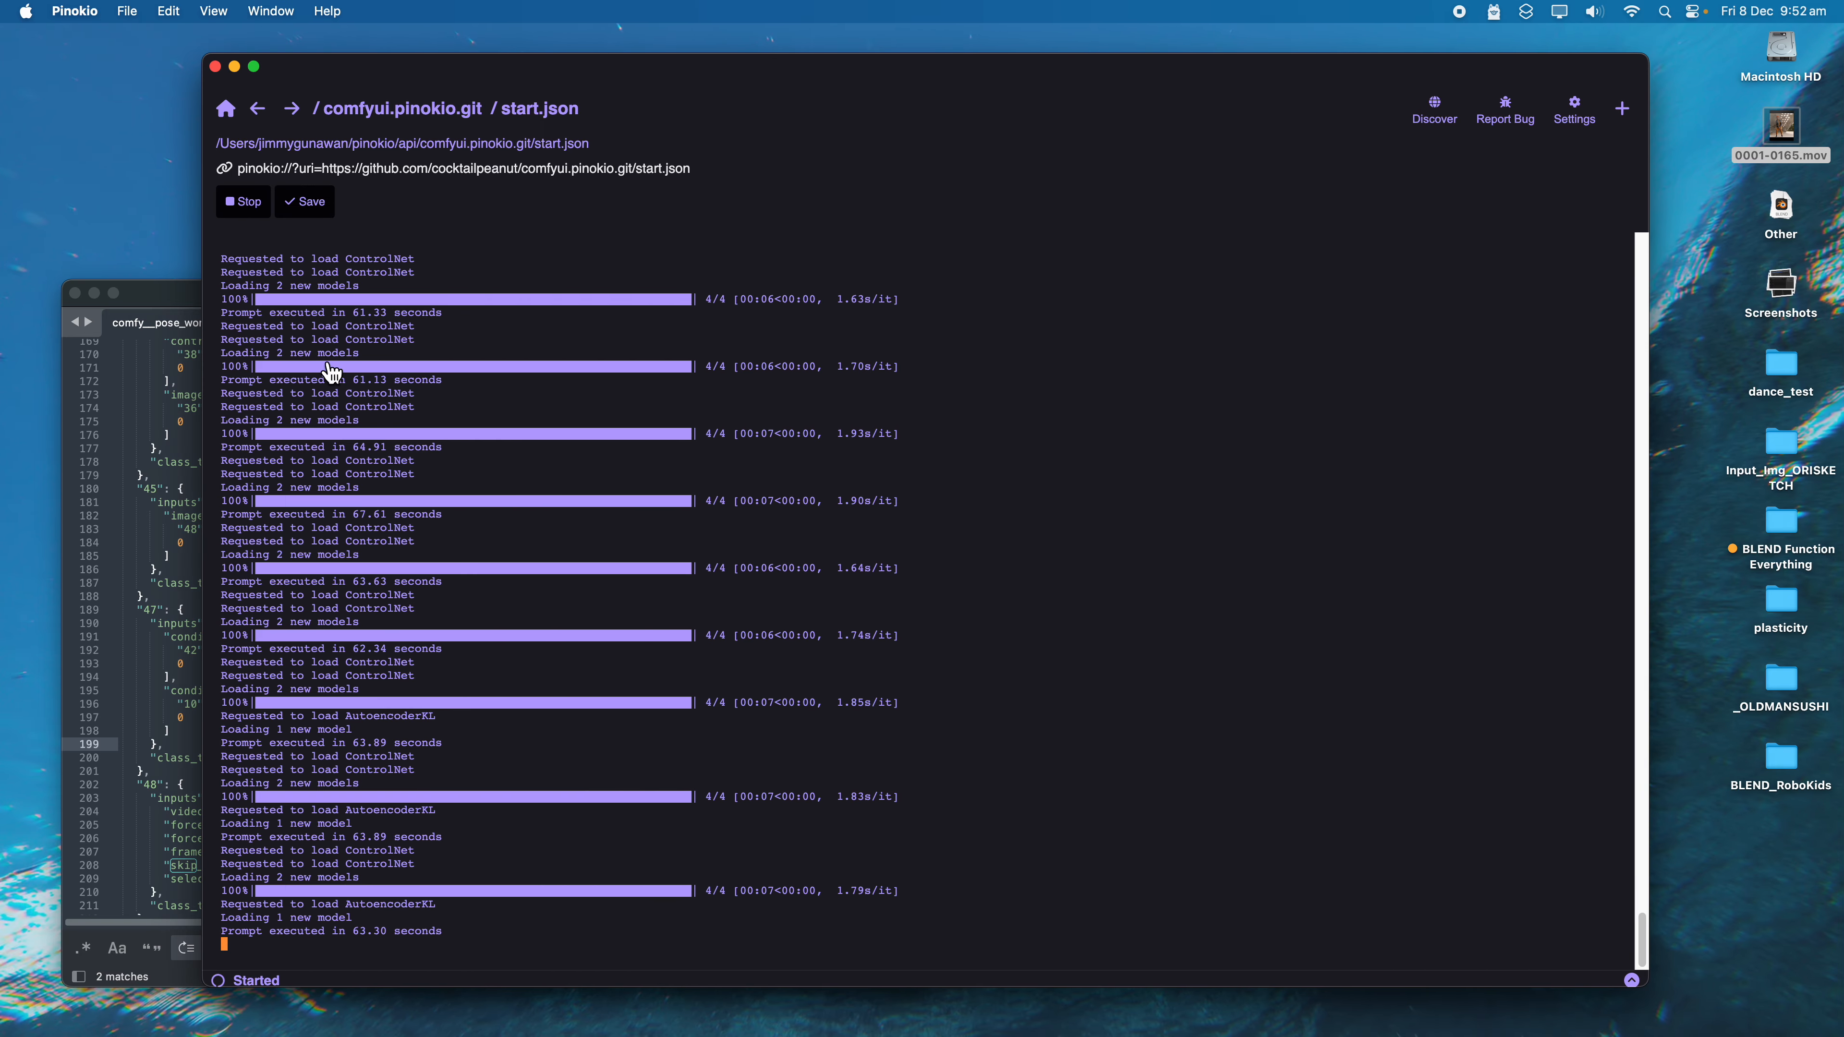
{"action": "left_click", "coordinate": [165, 295]}
{"action": "left_click_drag", "start_coordinate": [165, 295], "coordinate": [224, 213]}
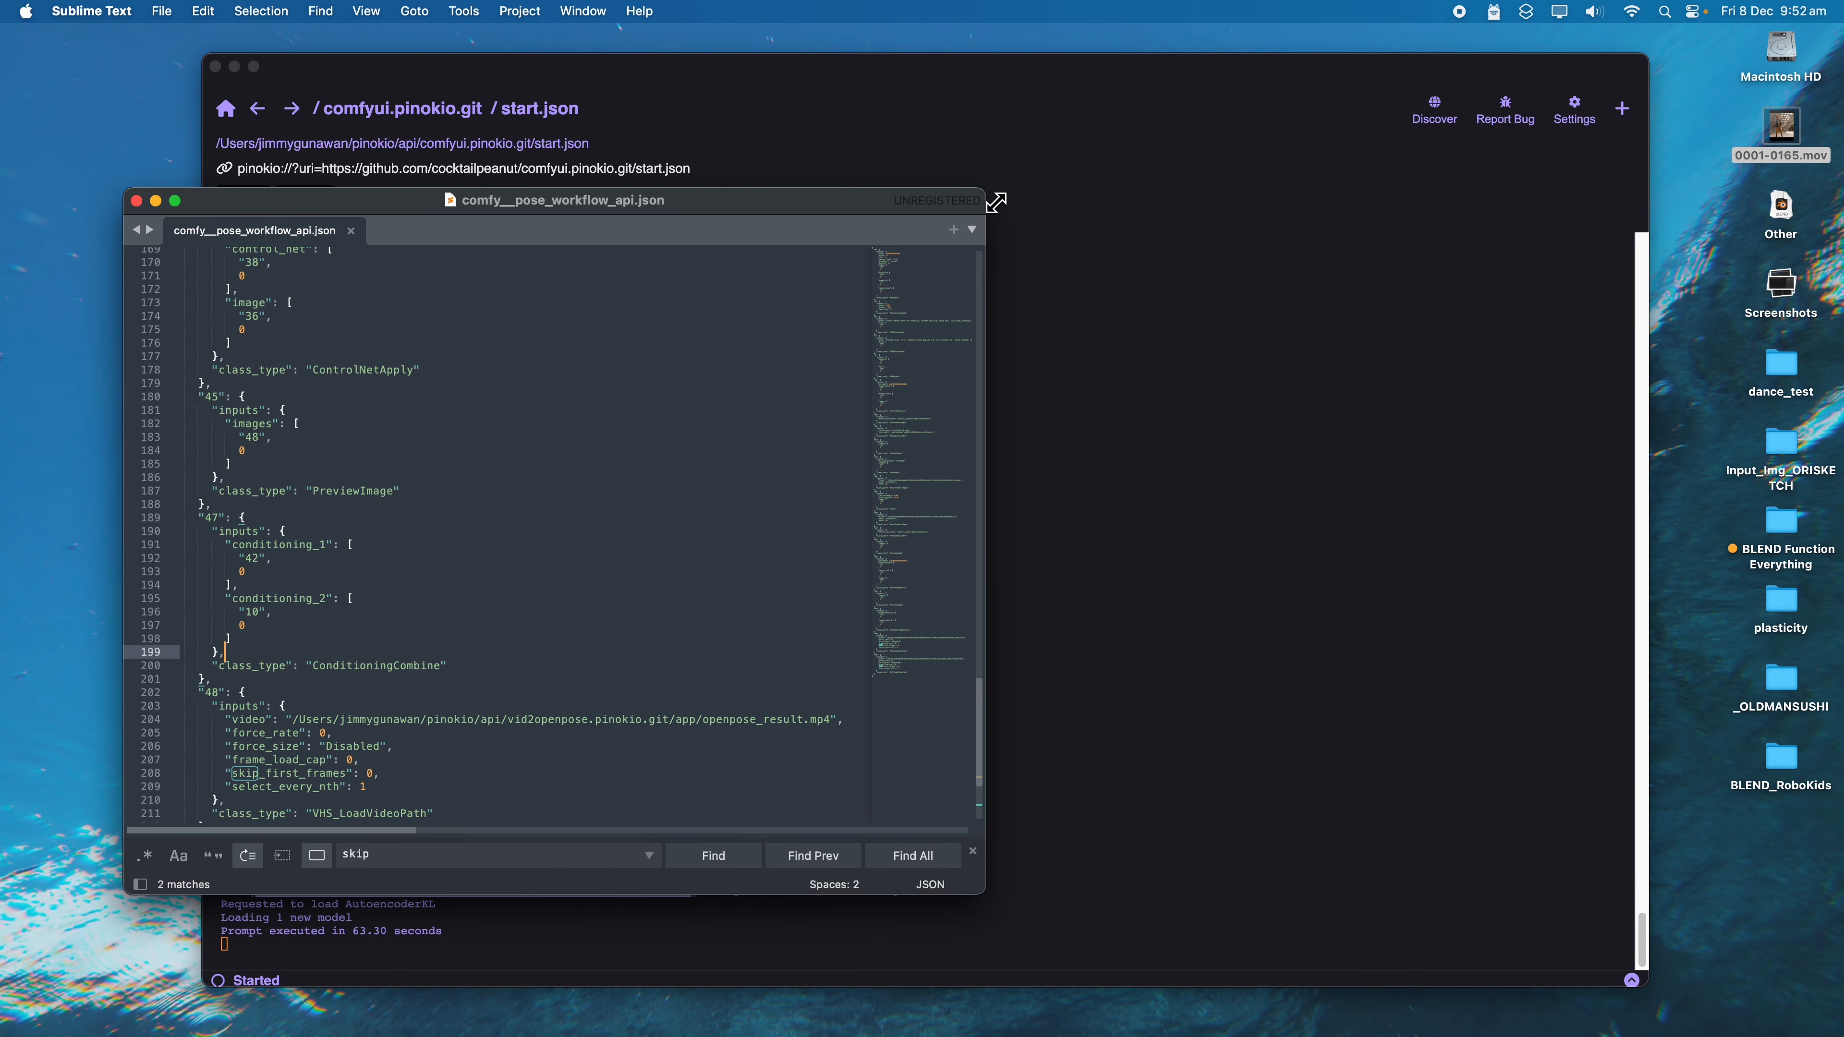
{"action": "left_click_drag", "start_coordinate": [985, 188], "coordinate": [1361, 132]}
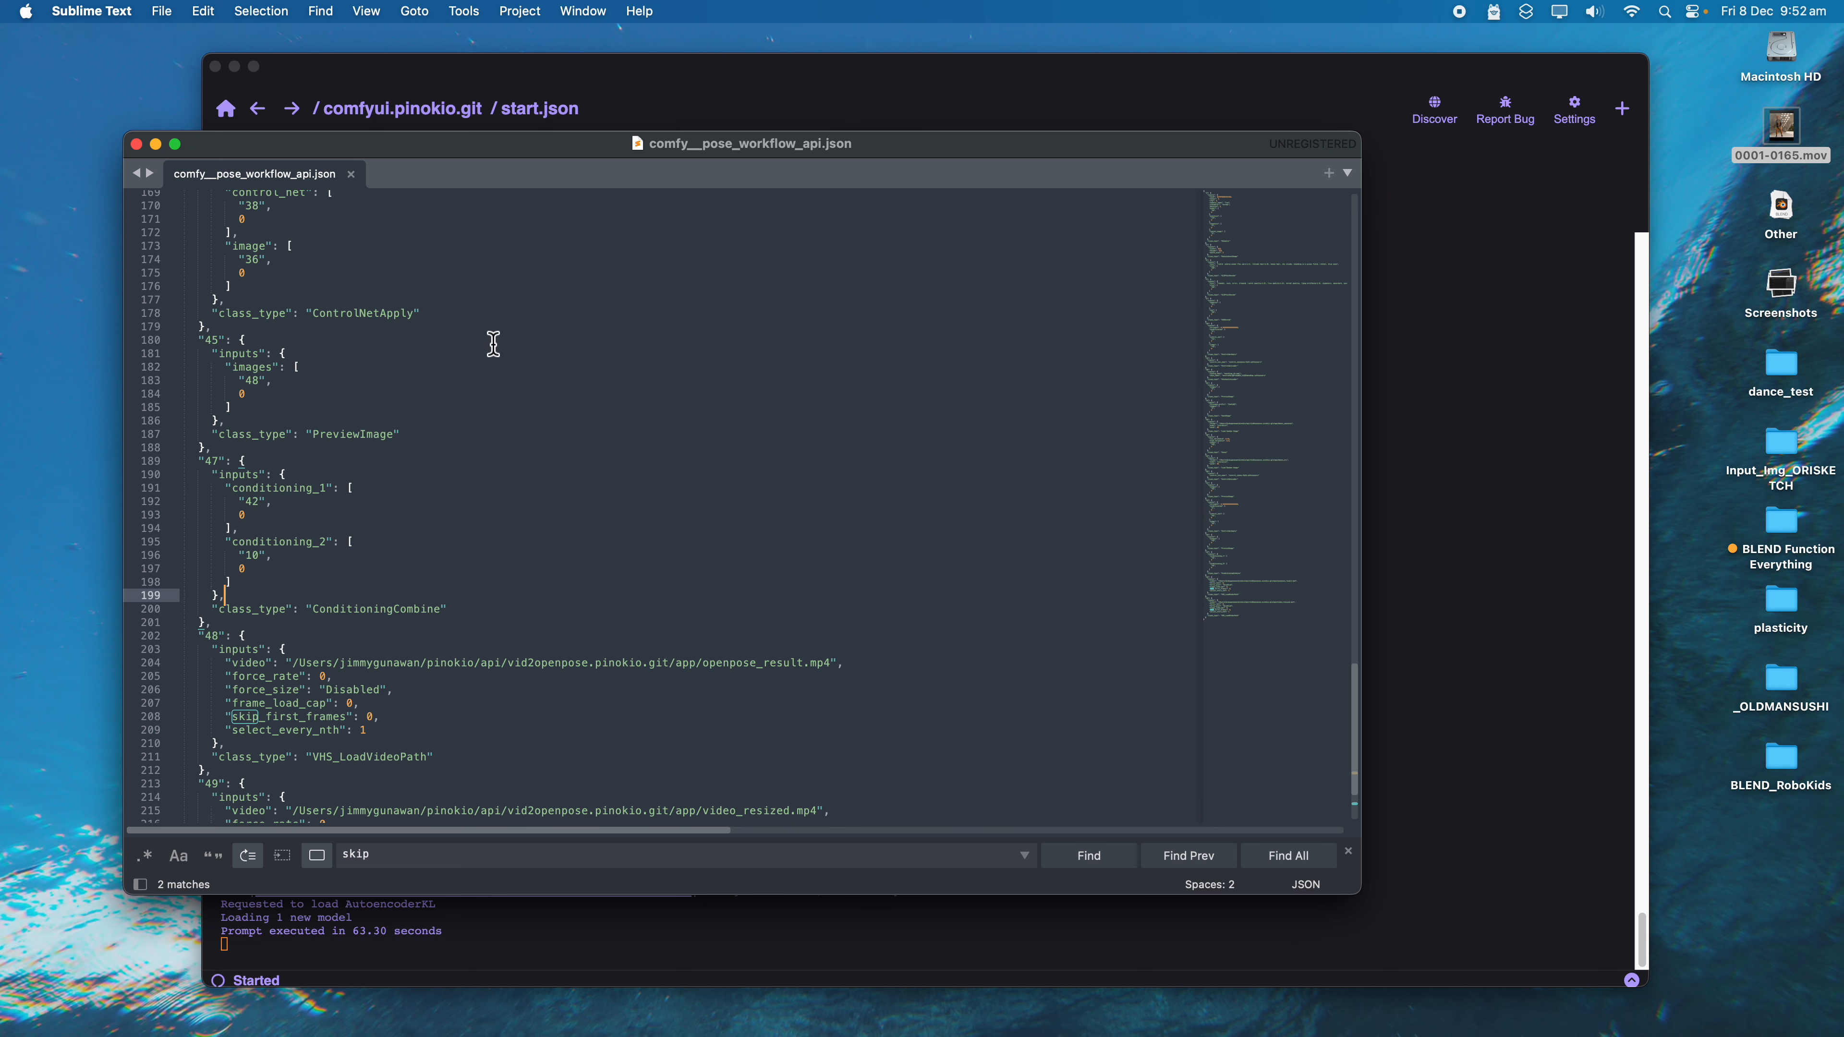
Step: Go to the beginning of the workflow JSON and make the editor window taller to show more lines
{"action": "scroll", "coordinate": [732, 420], "scroll_direction": "up", "scroll_amount": 3}
{"action": "left_click", "coordinate": [1281, 300]}
{"action": "left_click_drag", "start_coordinate": [1287, 330], "coordinate": [1288, 246]}
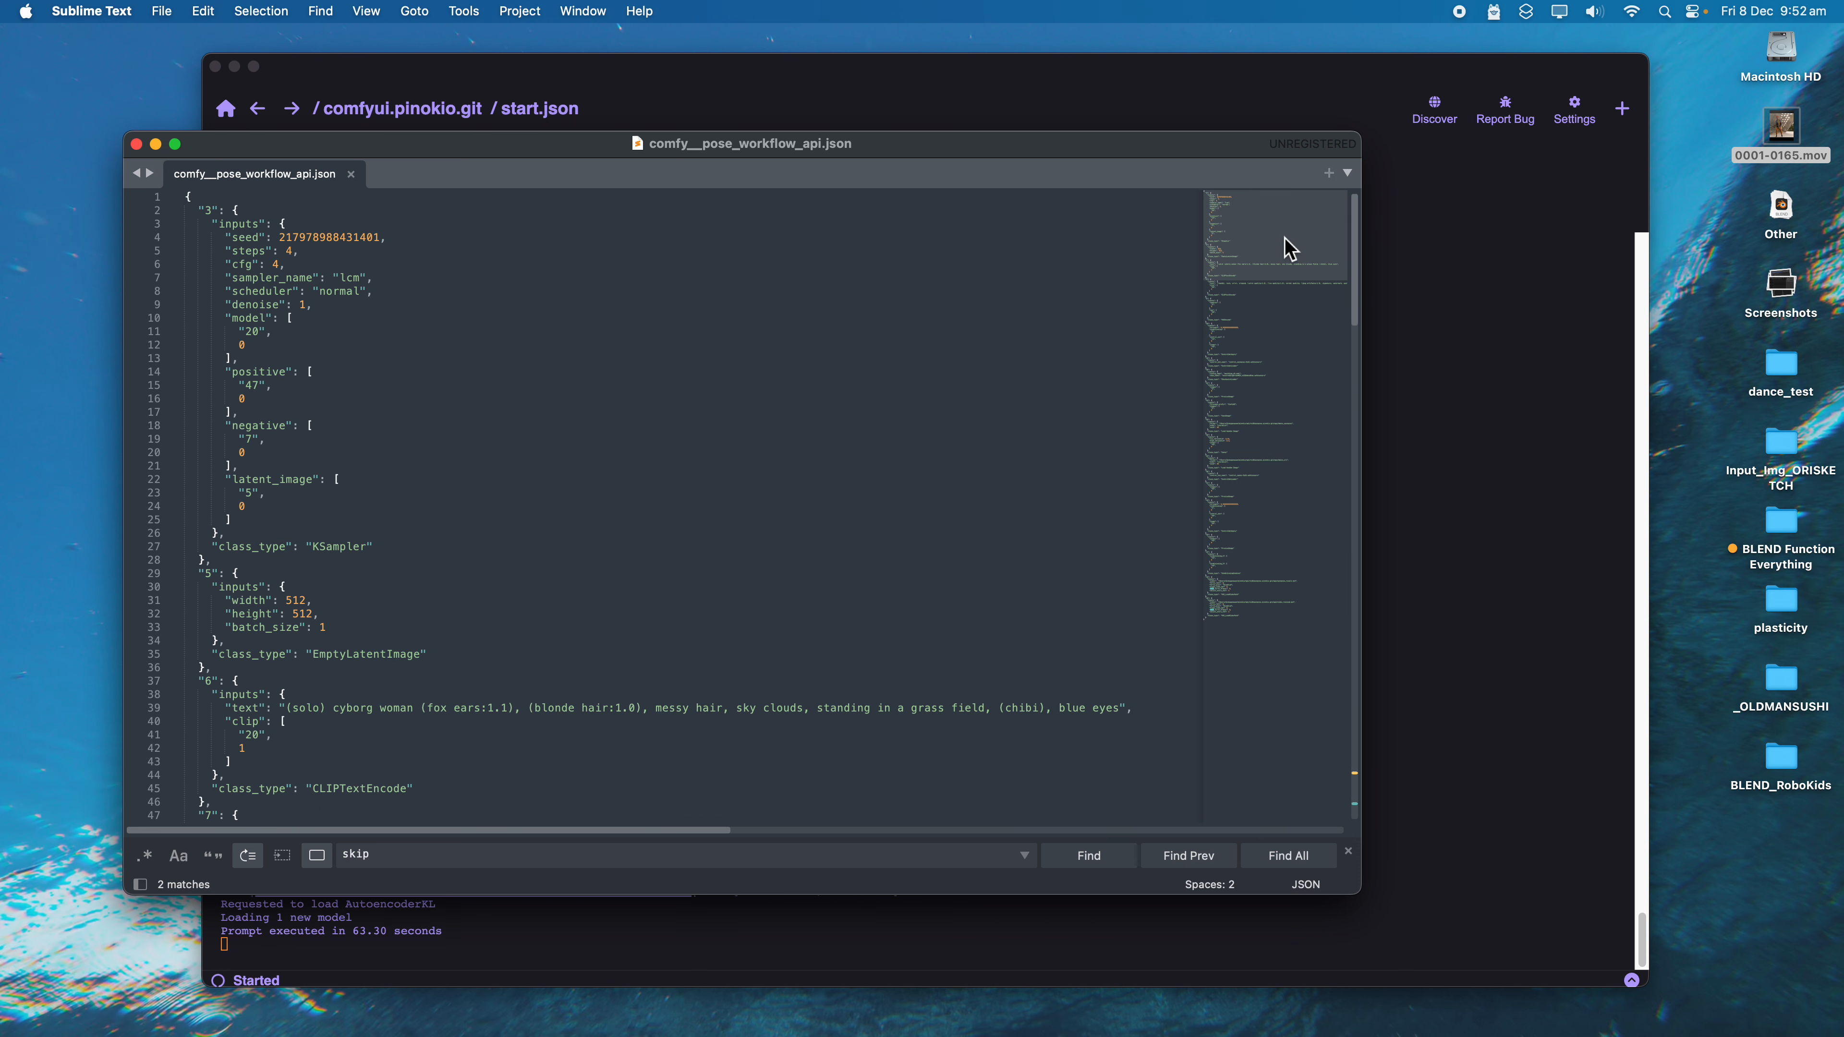
{"action": "left_click_drag", "start_coordinate": [1365, 144], "coordinate": [1462, 68]}
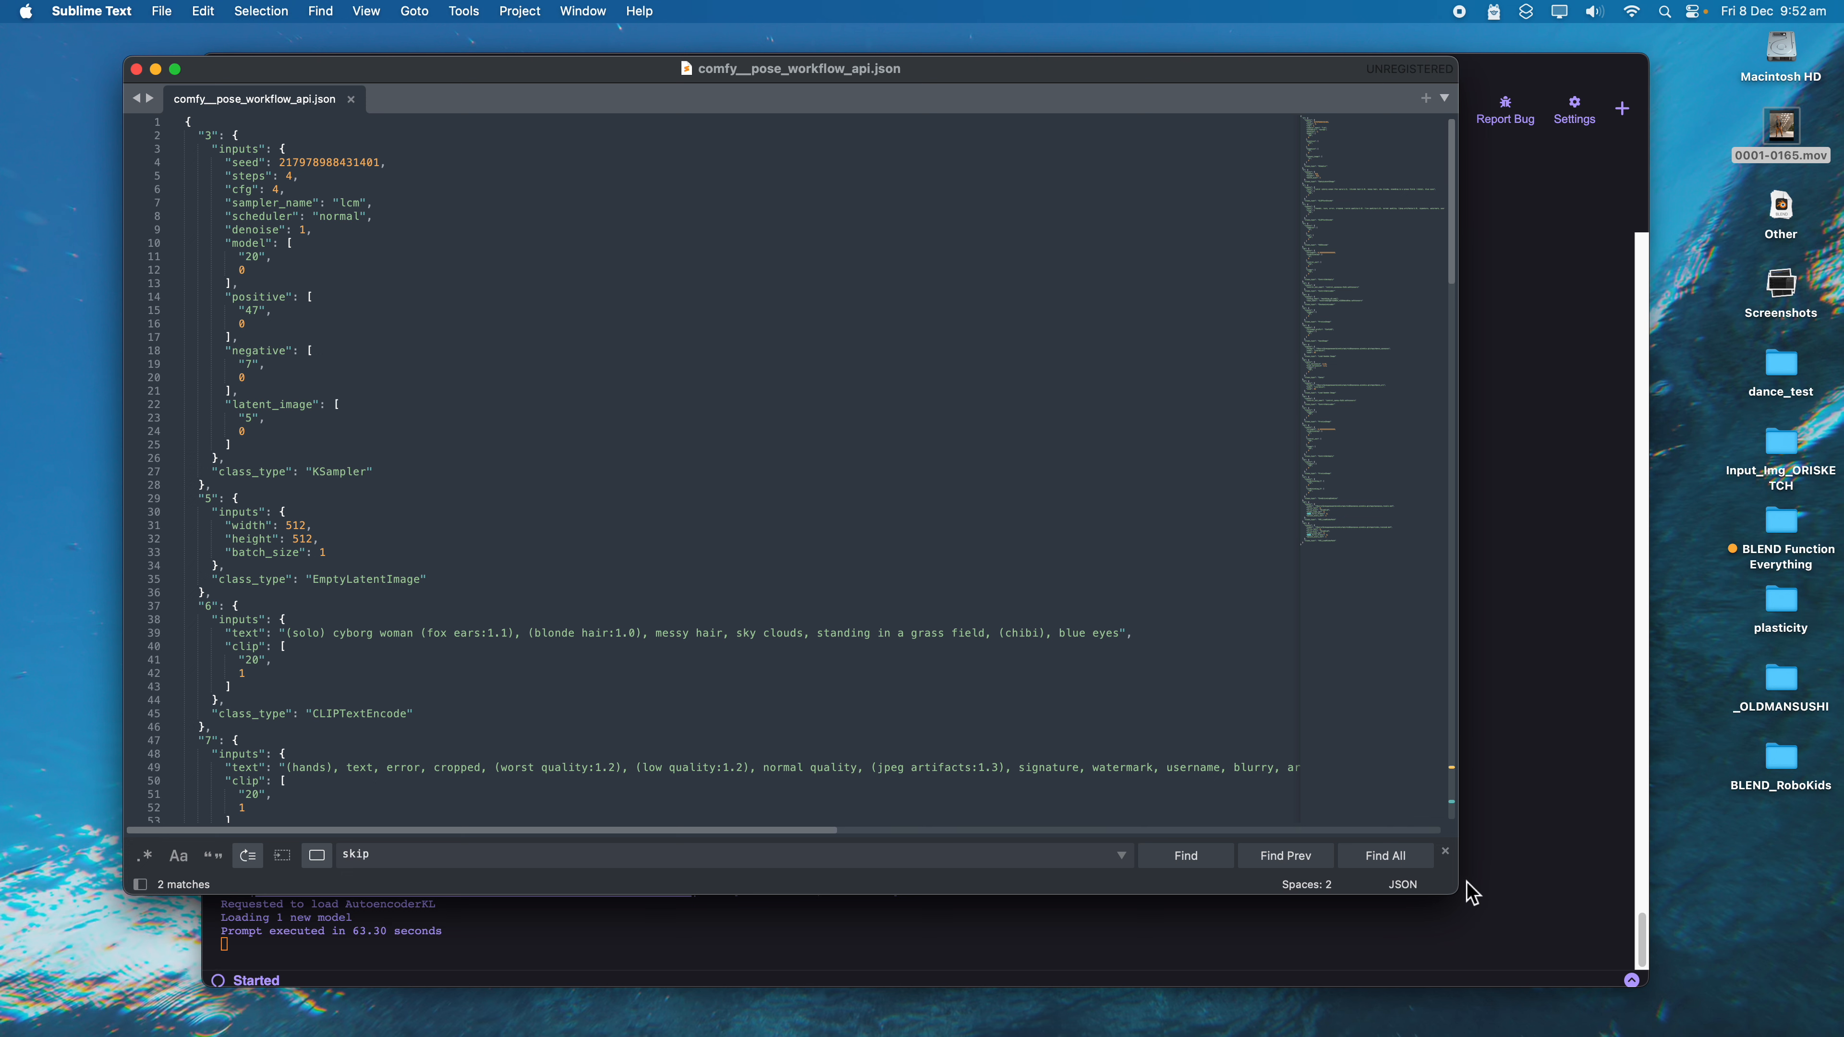
{"action": "left_click_drag", "start_coordinate": [1458, 893], "coordinate": [1393, 1015]}
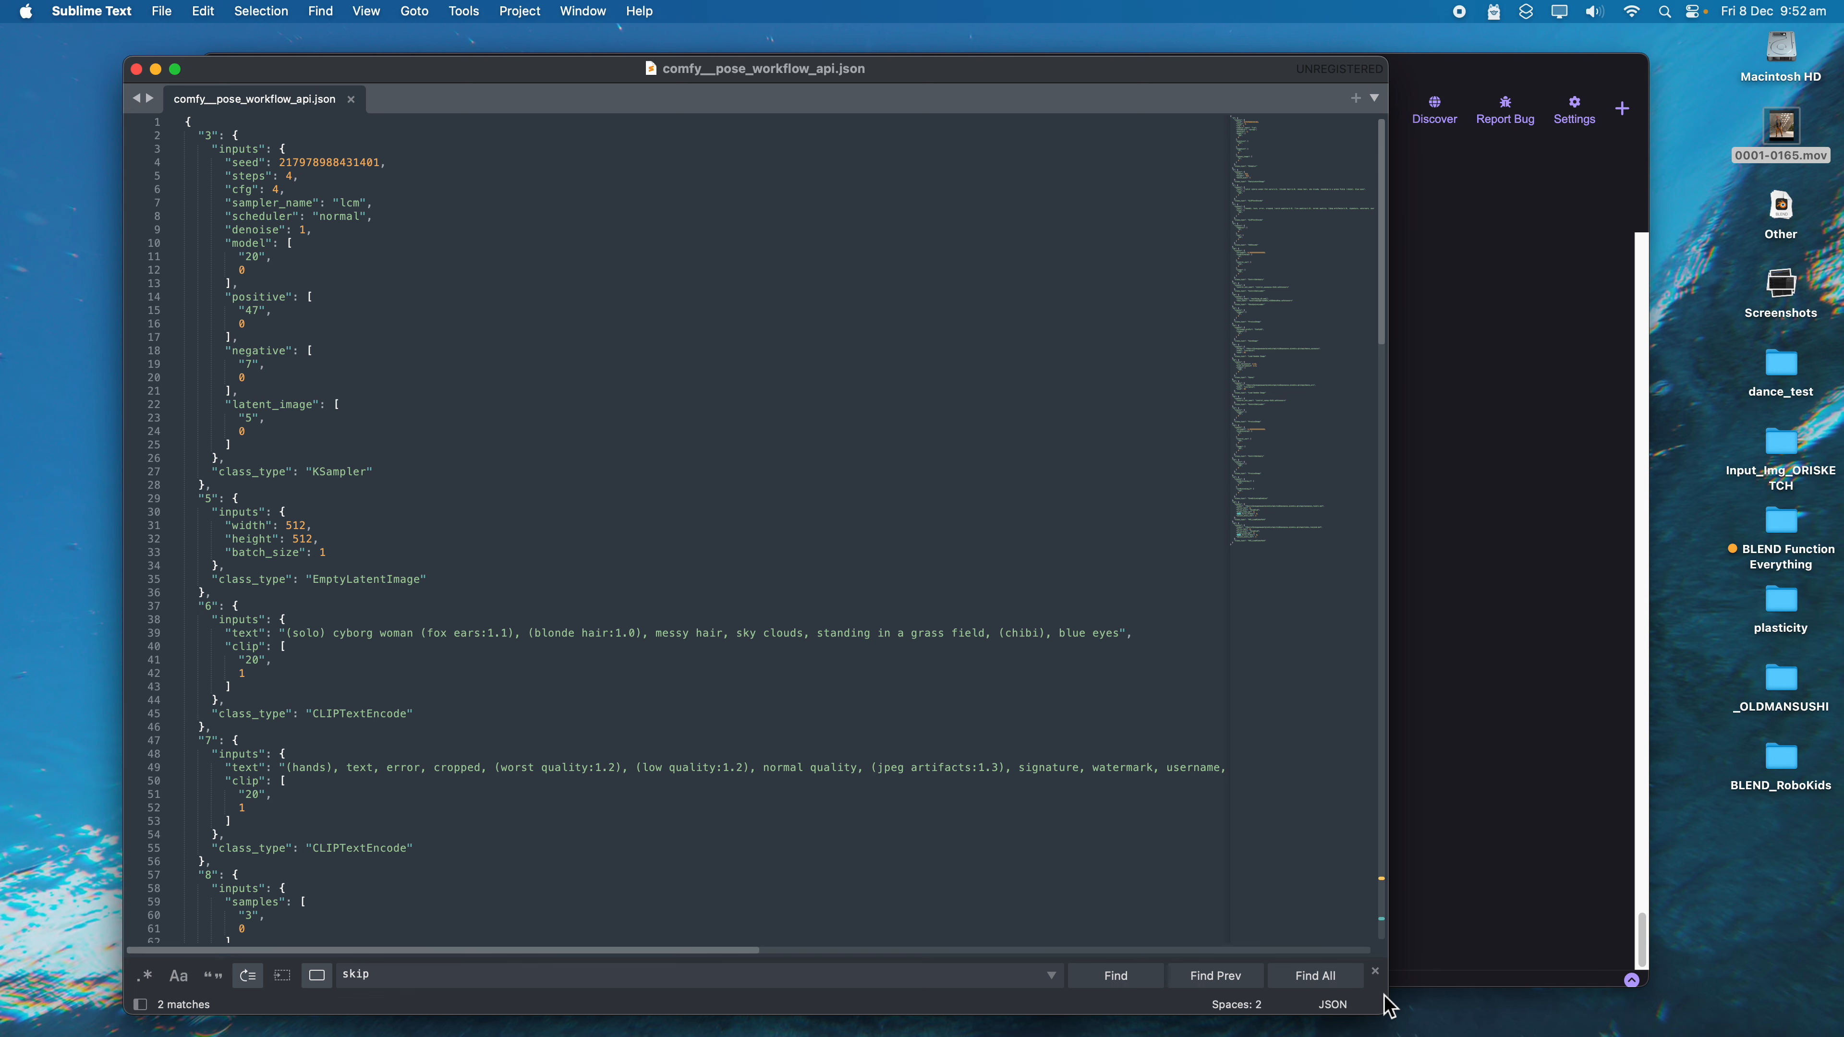
Step: Return to ComfyUI and inspect the Canny and OpenPose nodes that the JSON file describes
{"action": "key", "text": "ctrl+Right"}
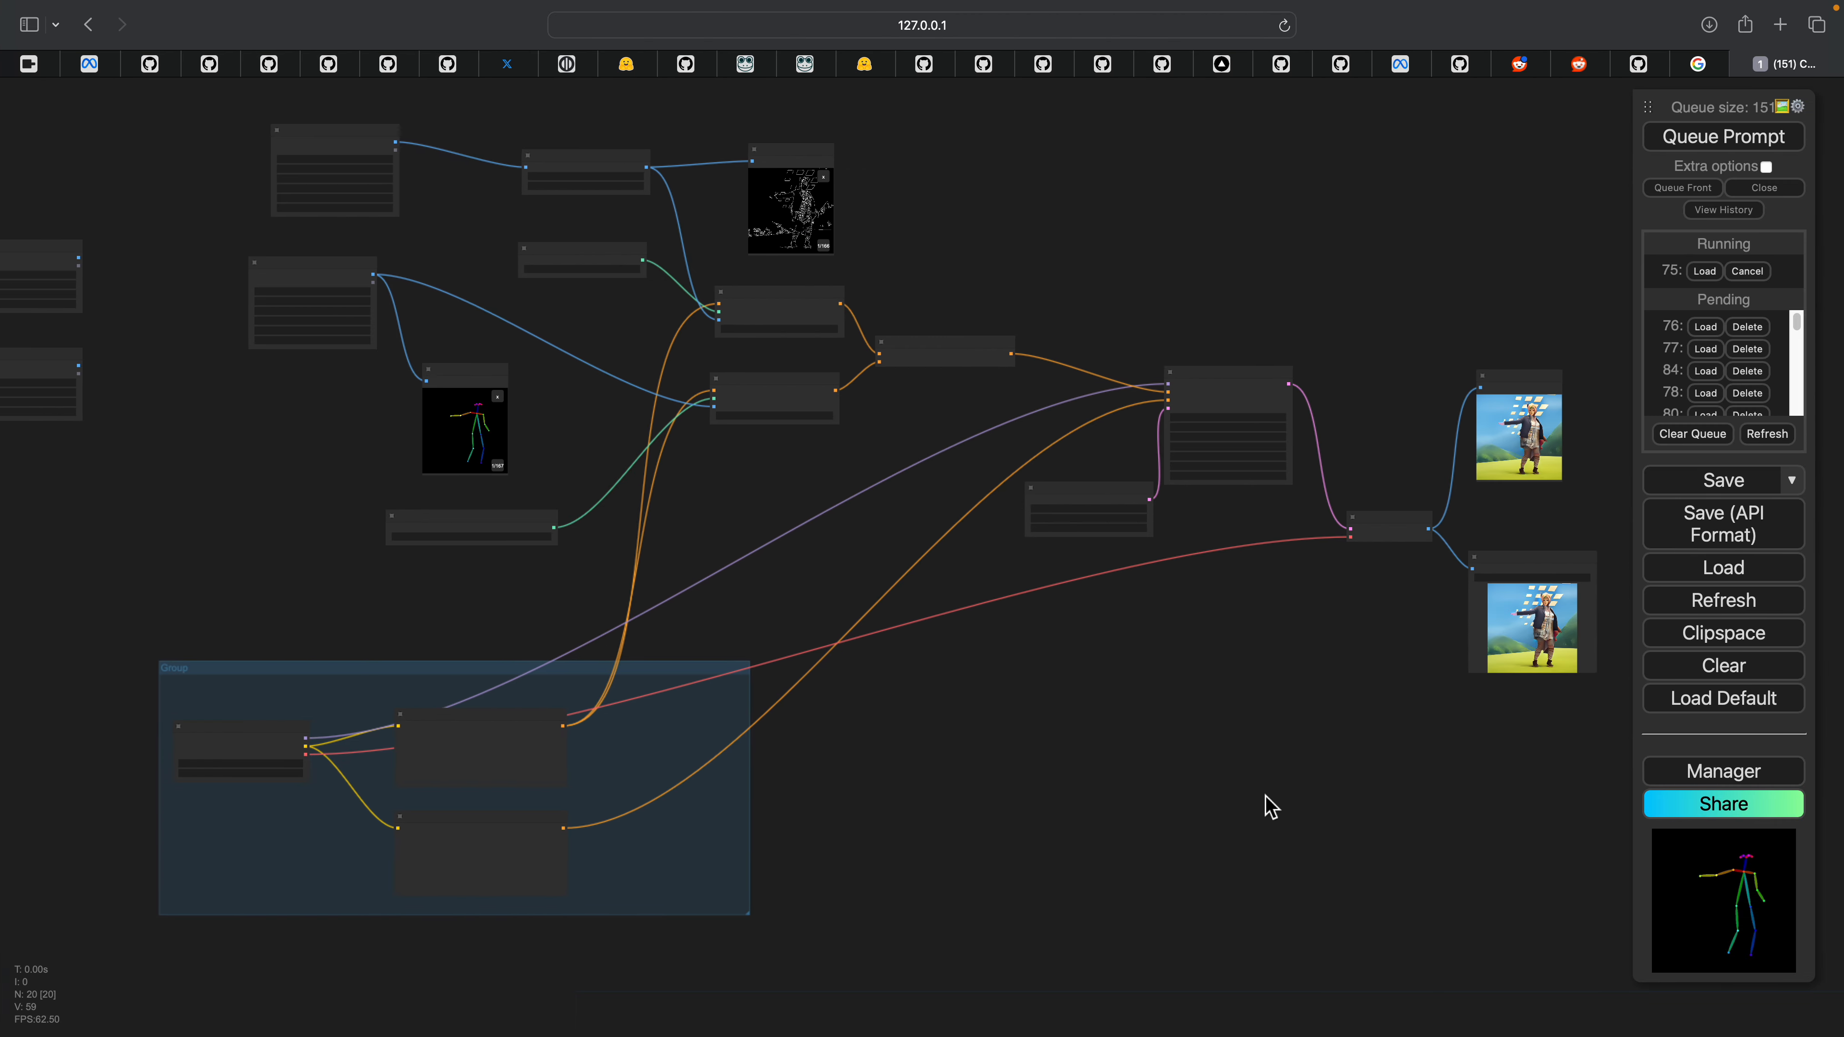
{"action": "scroll", "coordinate": [1227, 748], "scroll_direction": "down", "scroll_amount": 2}
{"action": "scroll", "coordinate": [1193, 692], "scroll_direction": "up", "scroll_amount": 2}
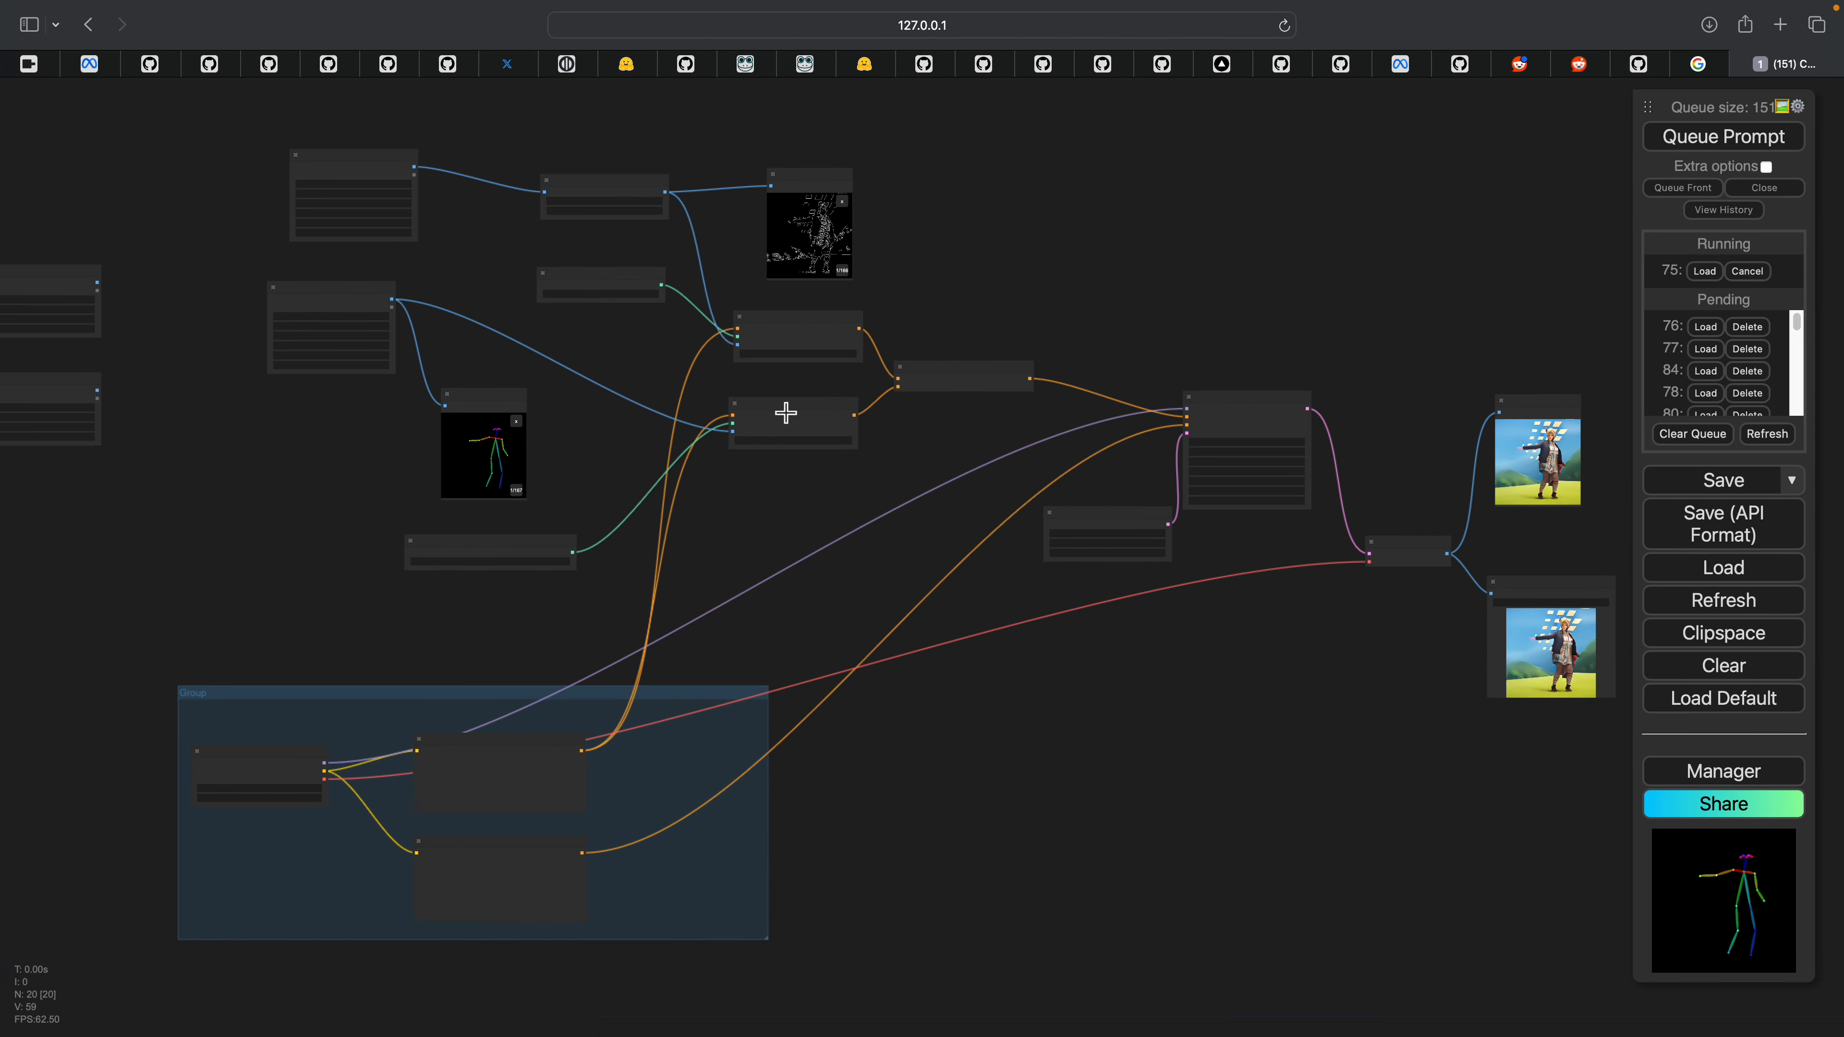
{"action": "left_click_drag", "start_coordinate": [1009, 352], "coordinate": [1012, 332]}
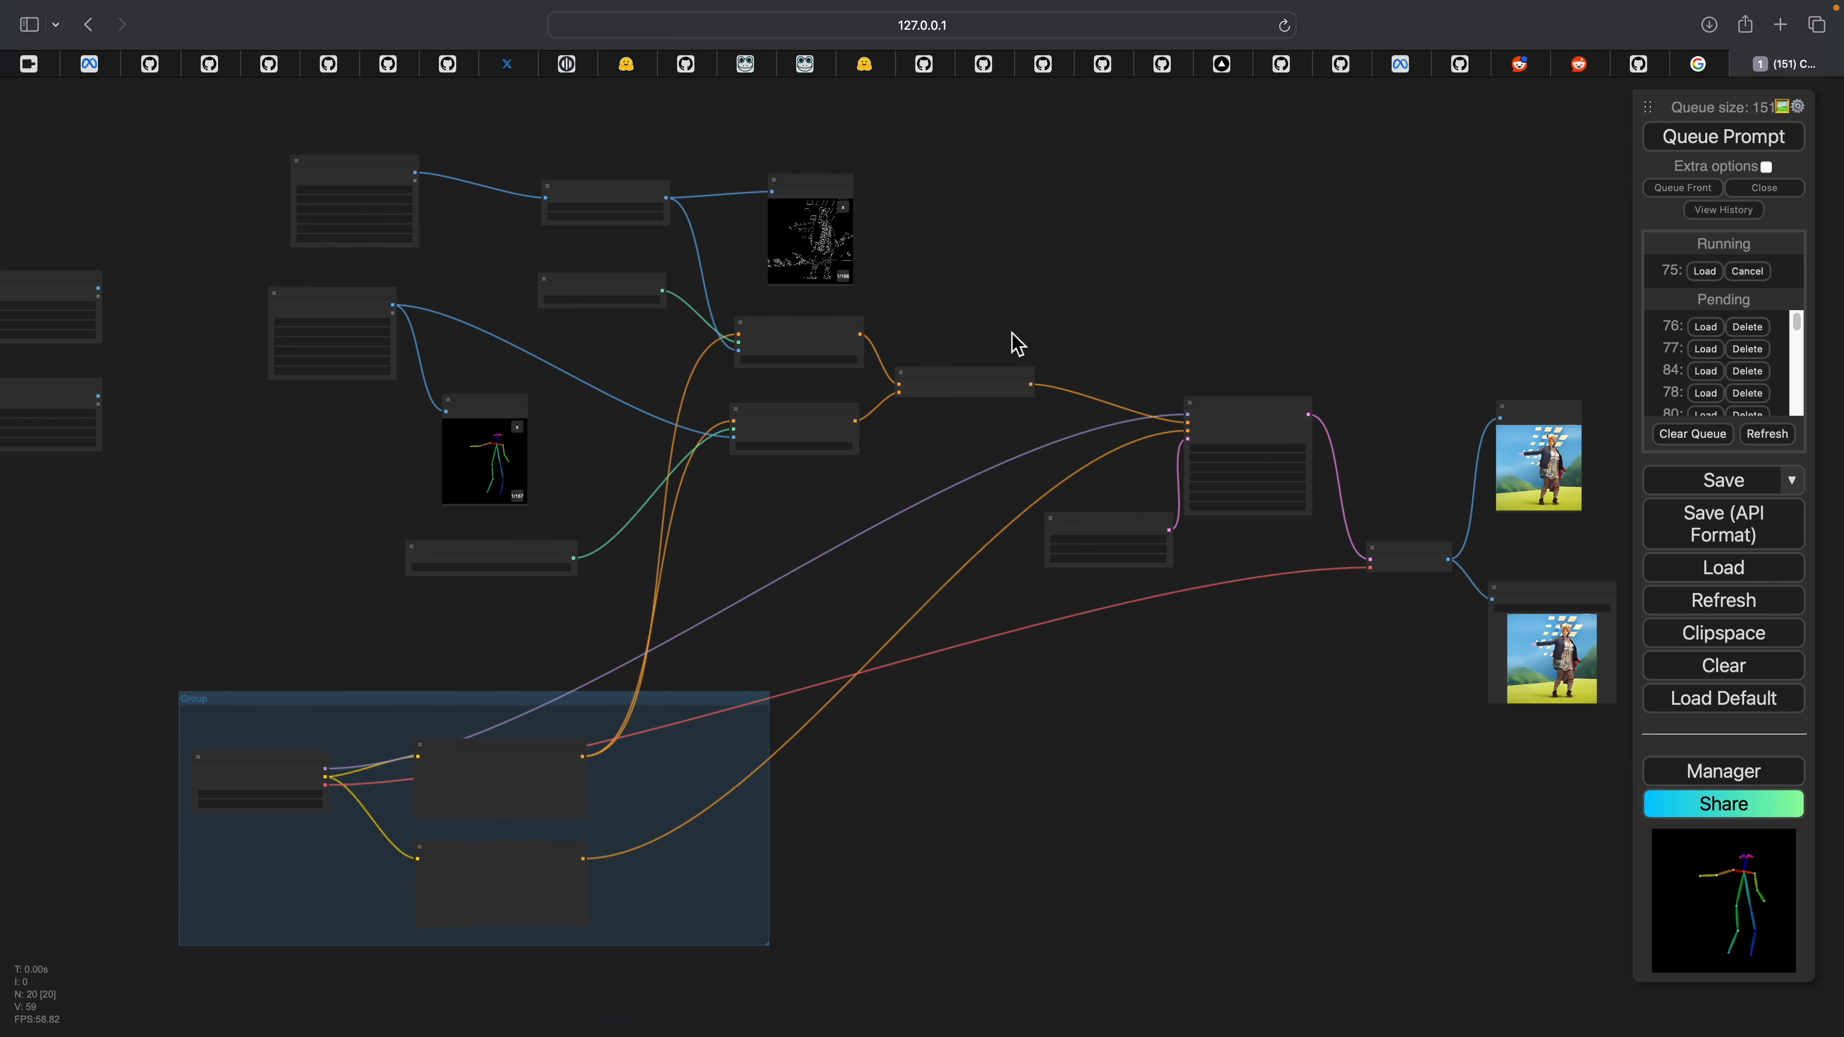
{"action": "scroll", "coordinate": [729, 345], "scroll_direction": "up", "scroll_amount": 5}
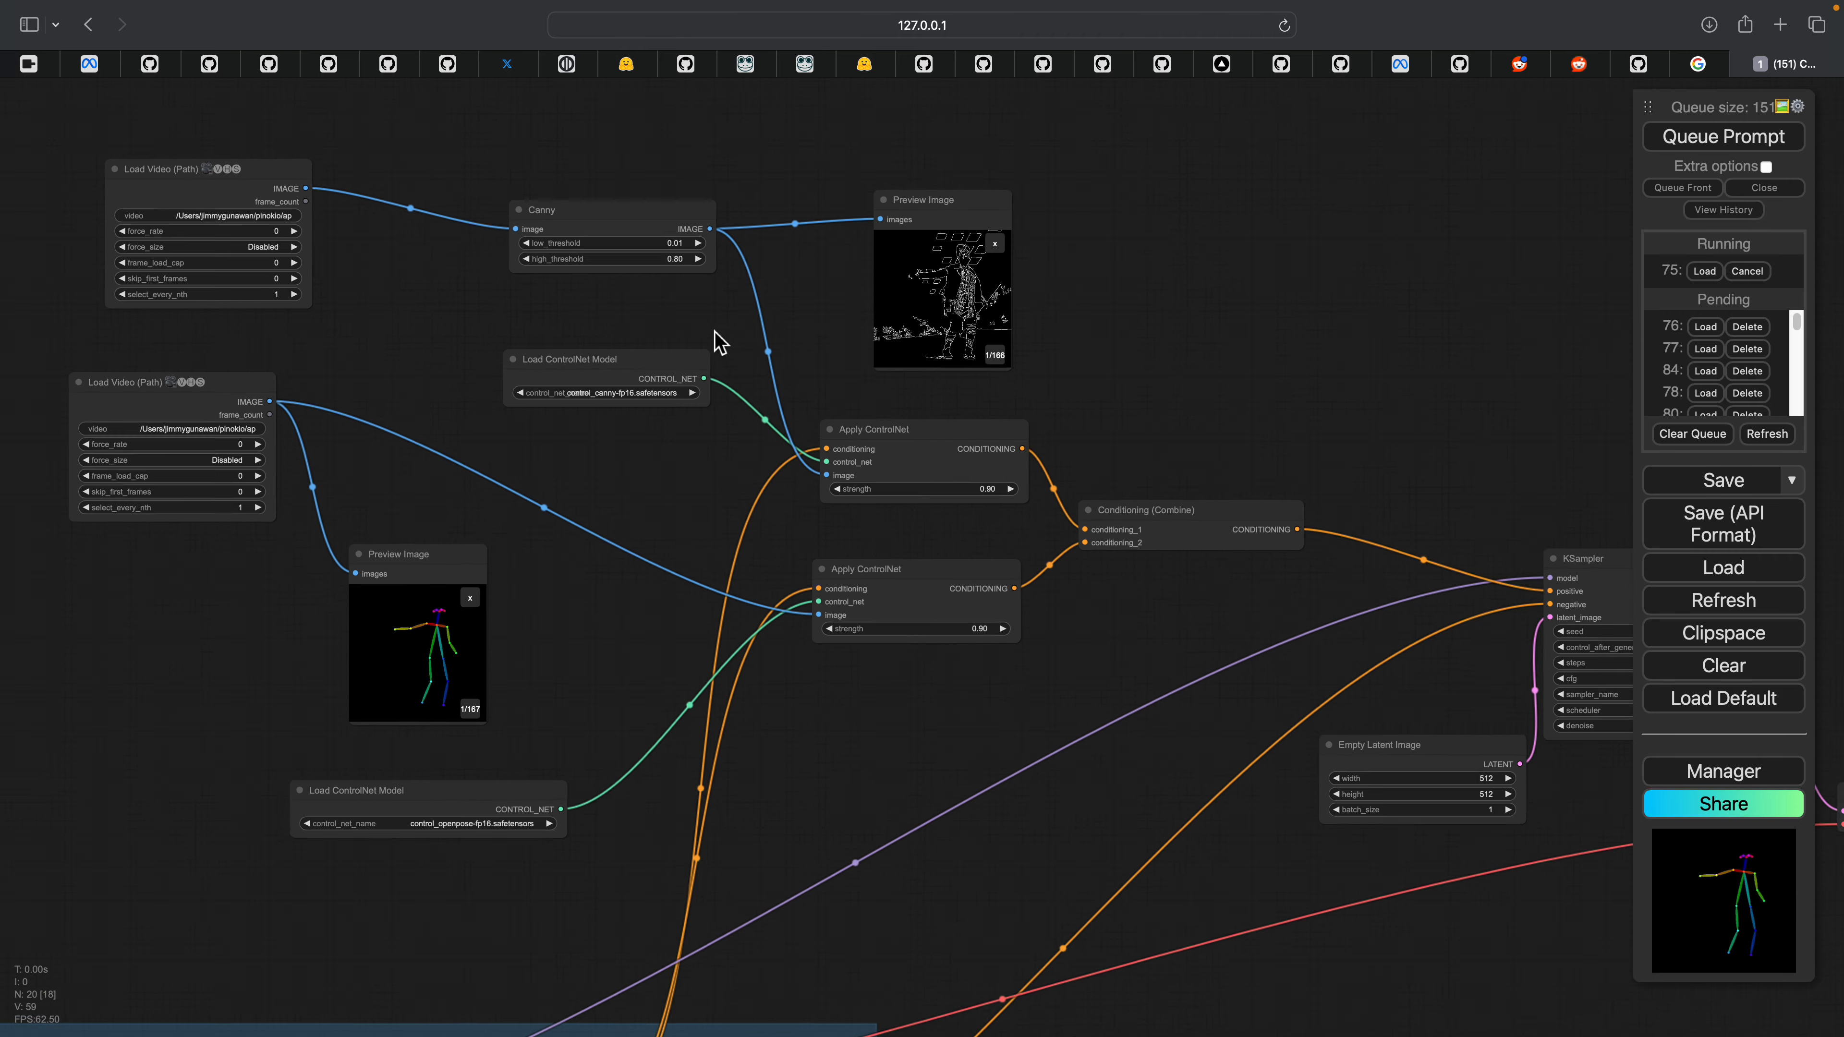
{"action": "scroll", "coordinate": [944, 341], "scroll_direction": "down", "scroll_amount": 5}
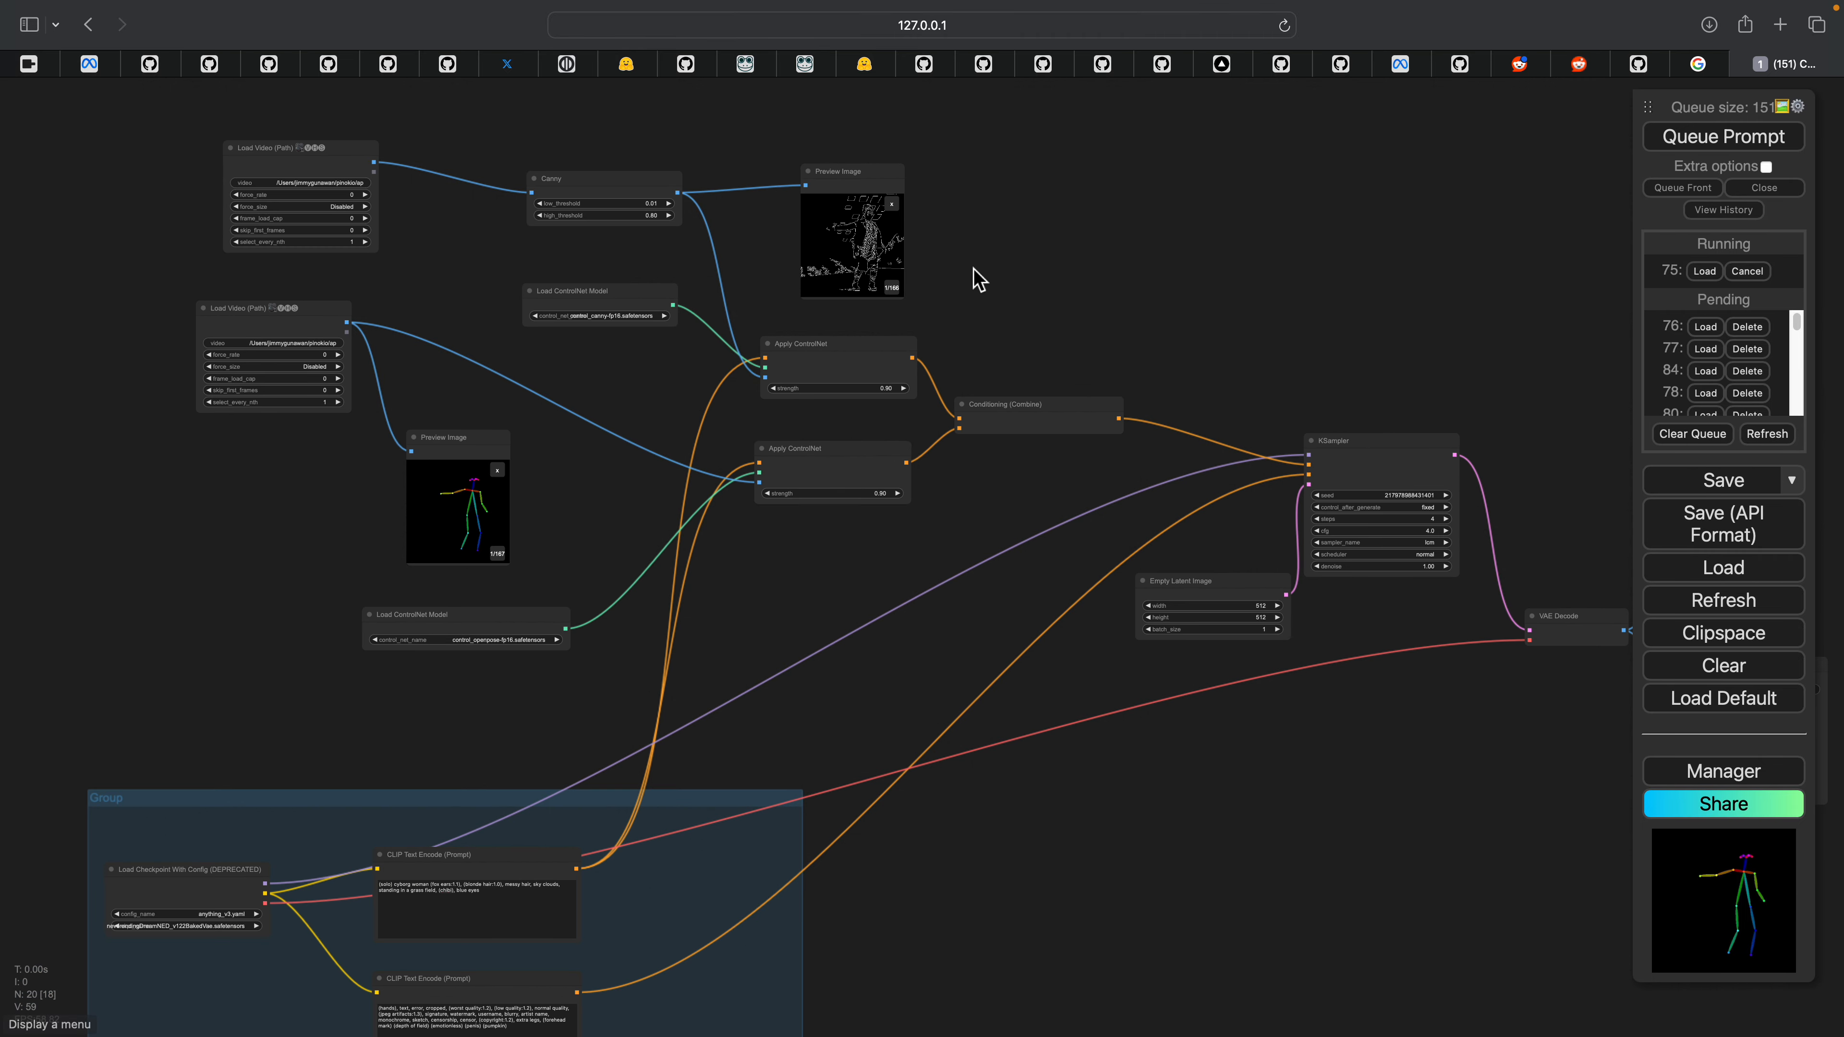
Step: Switch back to the workflow JSON in Sublime Text and widen the editor window in both directions
{"action": "key", "text": "ctrl+Left"}
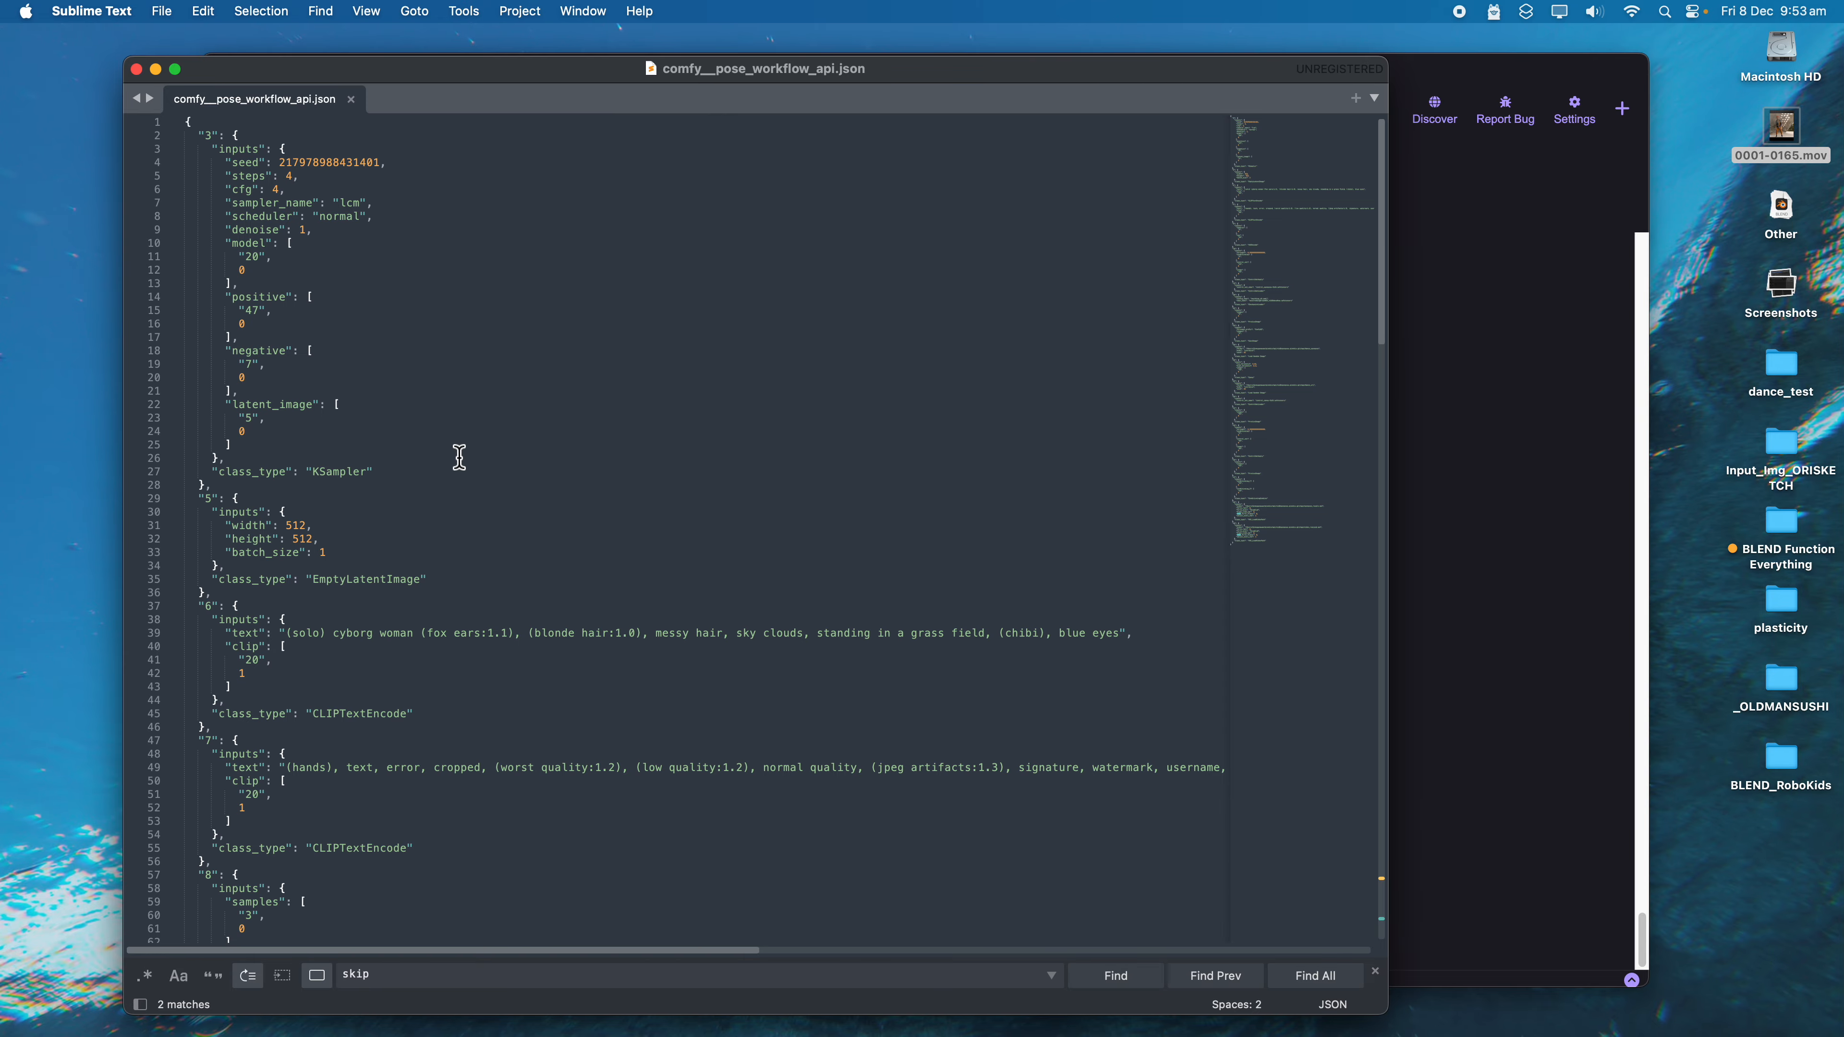
{"action": "left_click_drag", "start_coordinate": [1393, 70], "coordinate": [1661, 63]}
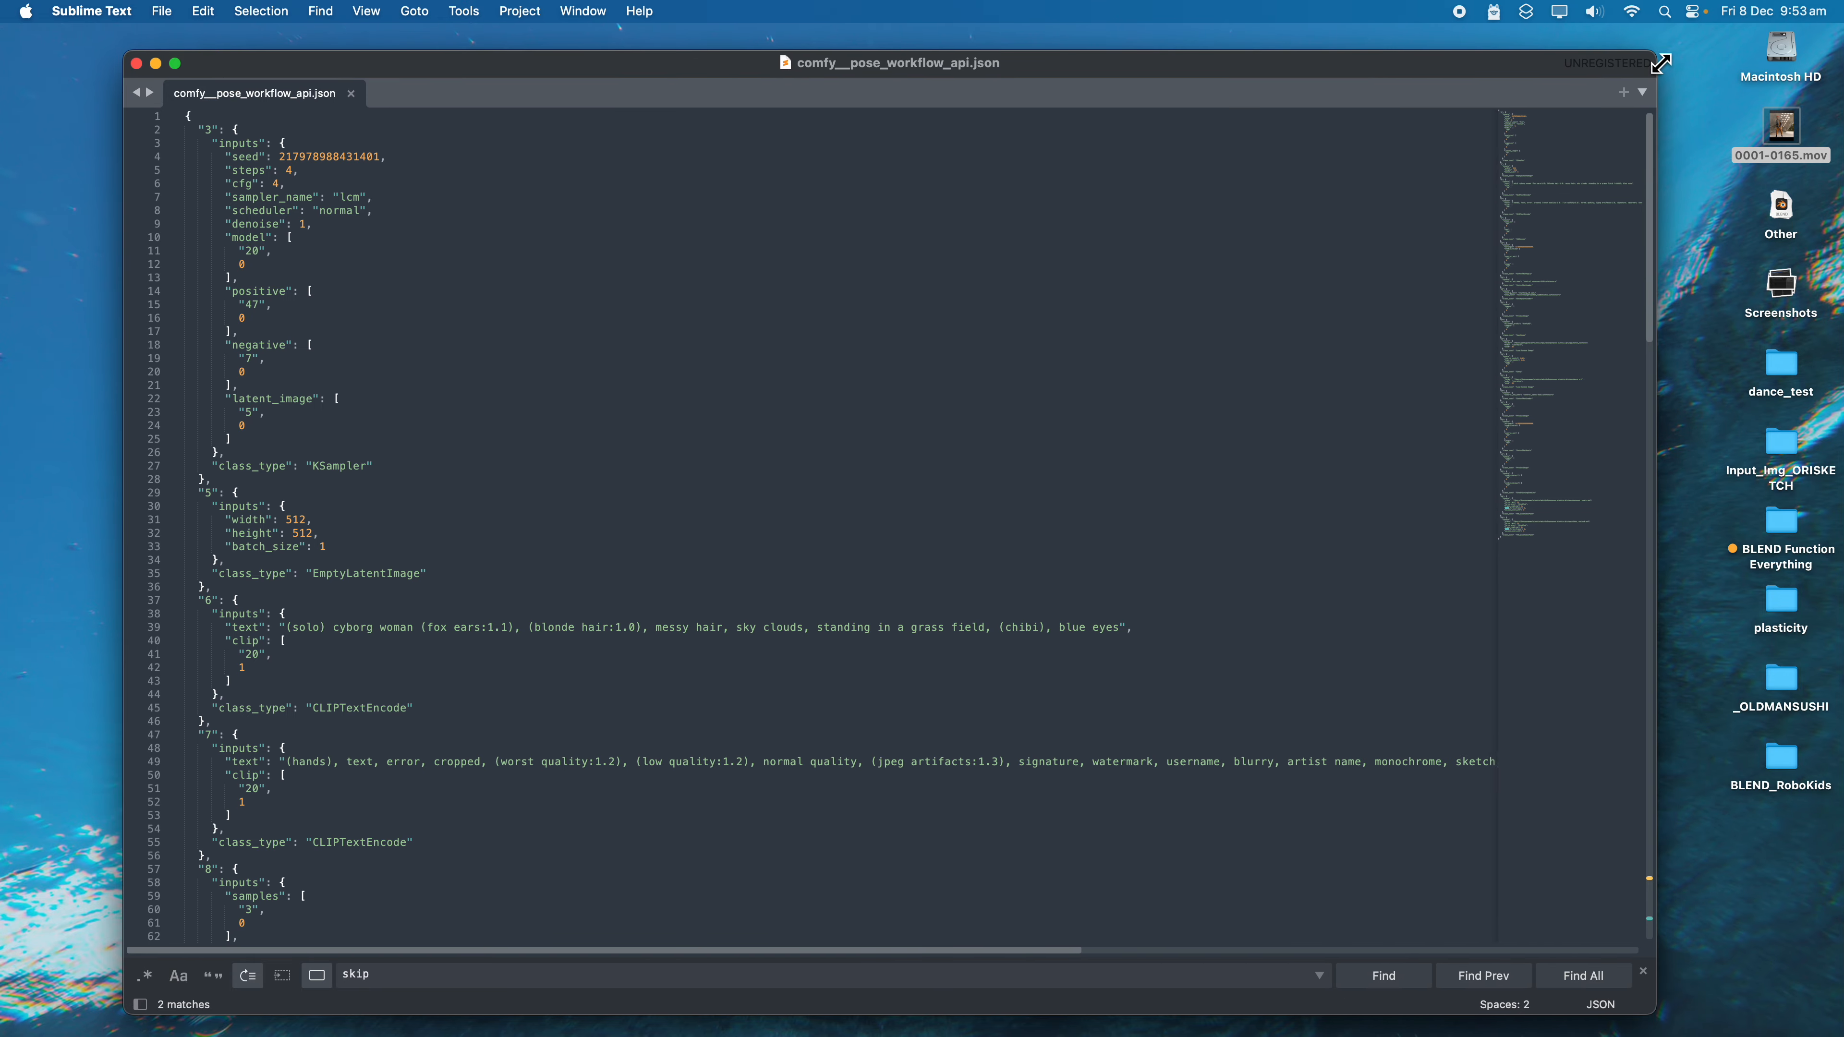
{"action": "left_click_drag", "start_coordinate": [125, 52], "coordinate": [74, 49]}
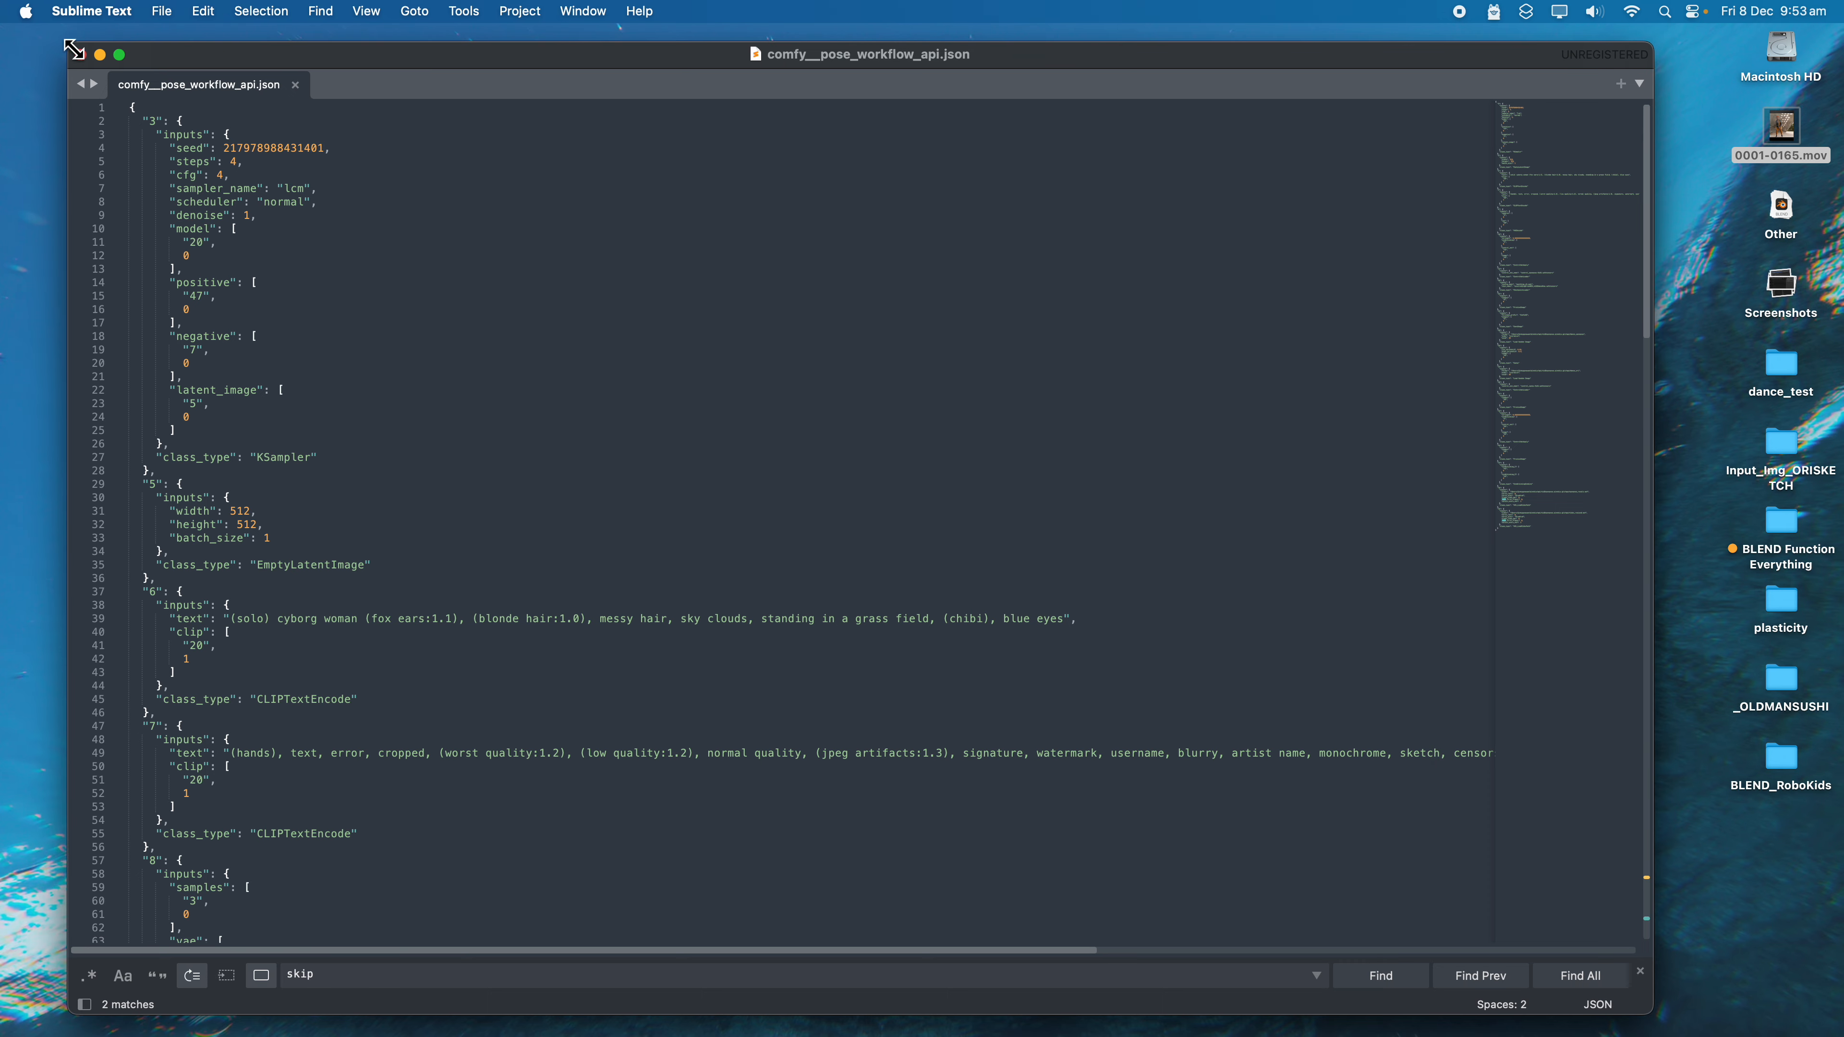
Step: Highlight the node entries "3", "5" and "6" in the JSON to point out how each node is identified
{"action": "left_click", "coordinate": [324, 188]}
{"action": "left_click", "coordinate": [156, 122]}
{"action": "left_click", "coordinate": [170, 175]}
{"action": "left_click_drag", "start_coordinate": [151, 120], "coordinate": [170, 123]}
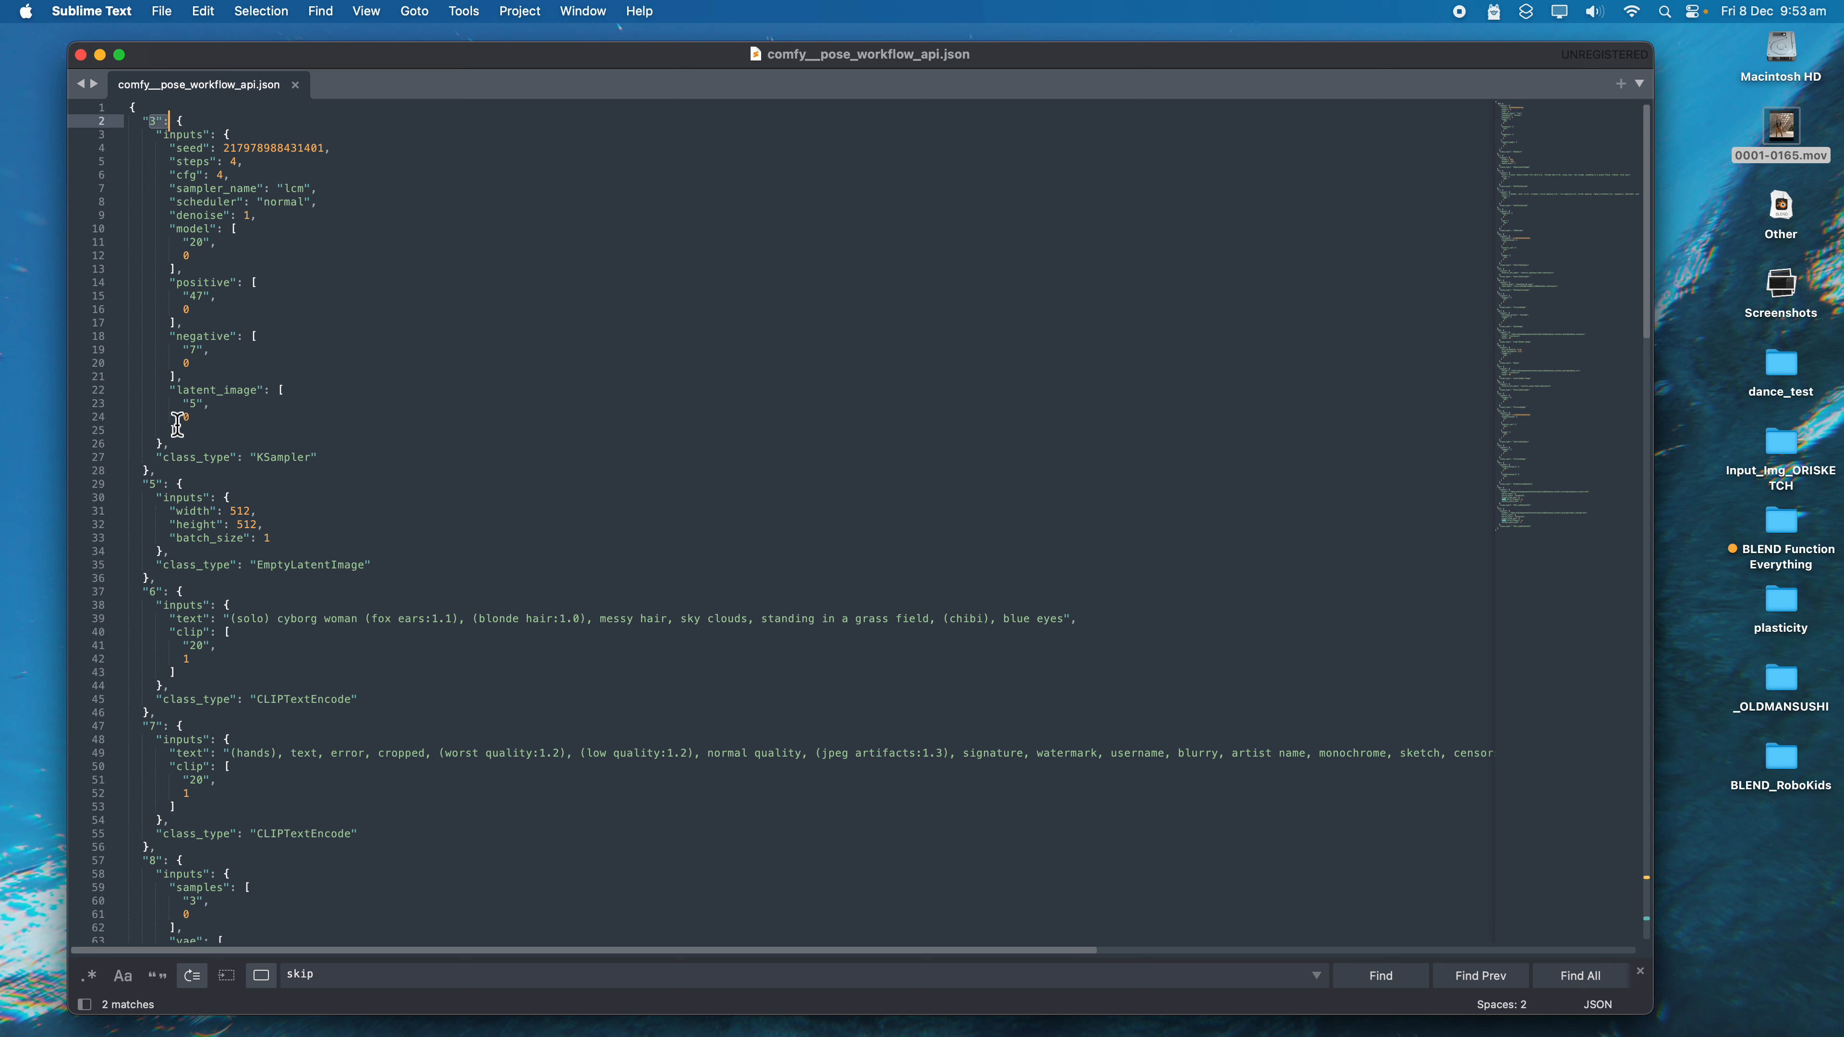
{"action": "left_click_drag", "start_coordinate": [142, 486], "coordinate": [169, 487]}
{"action": "left_click_drag", "start_coordinate": [143, 609], "coordinate": [176, 624]}
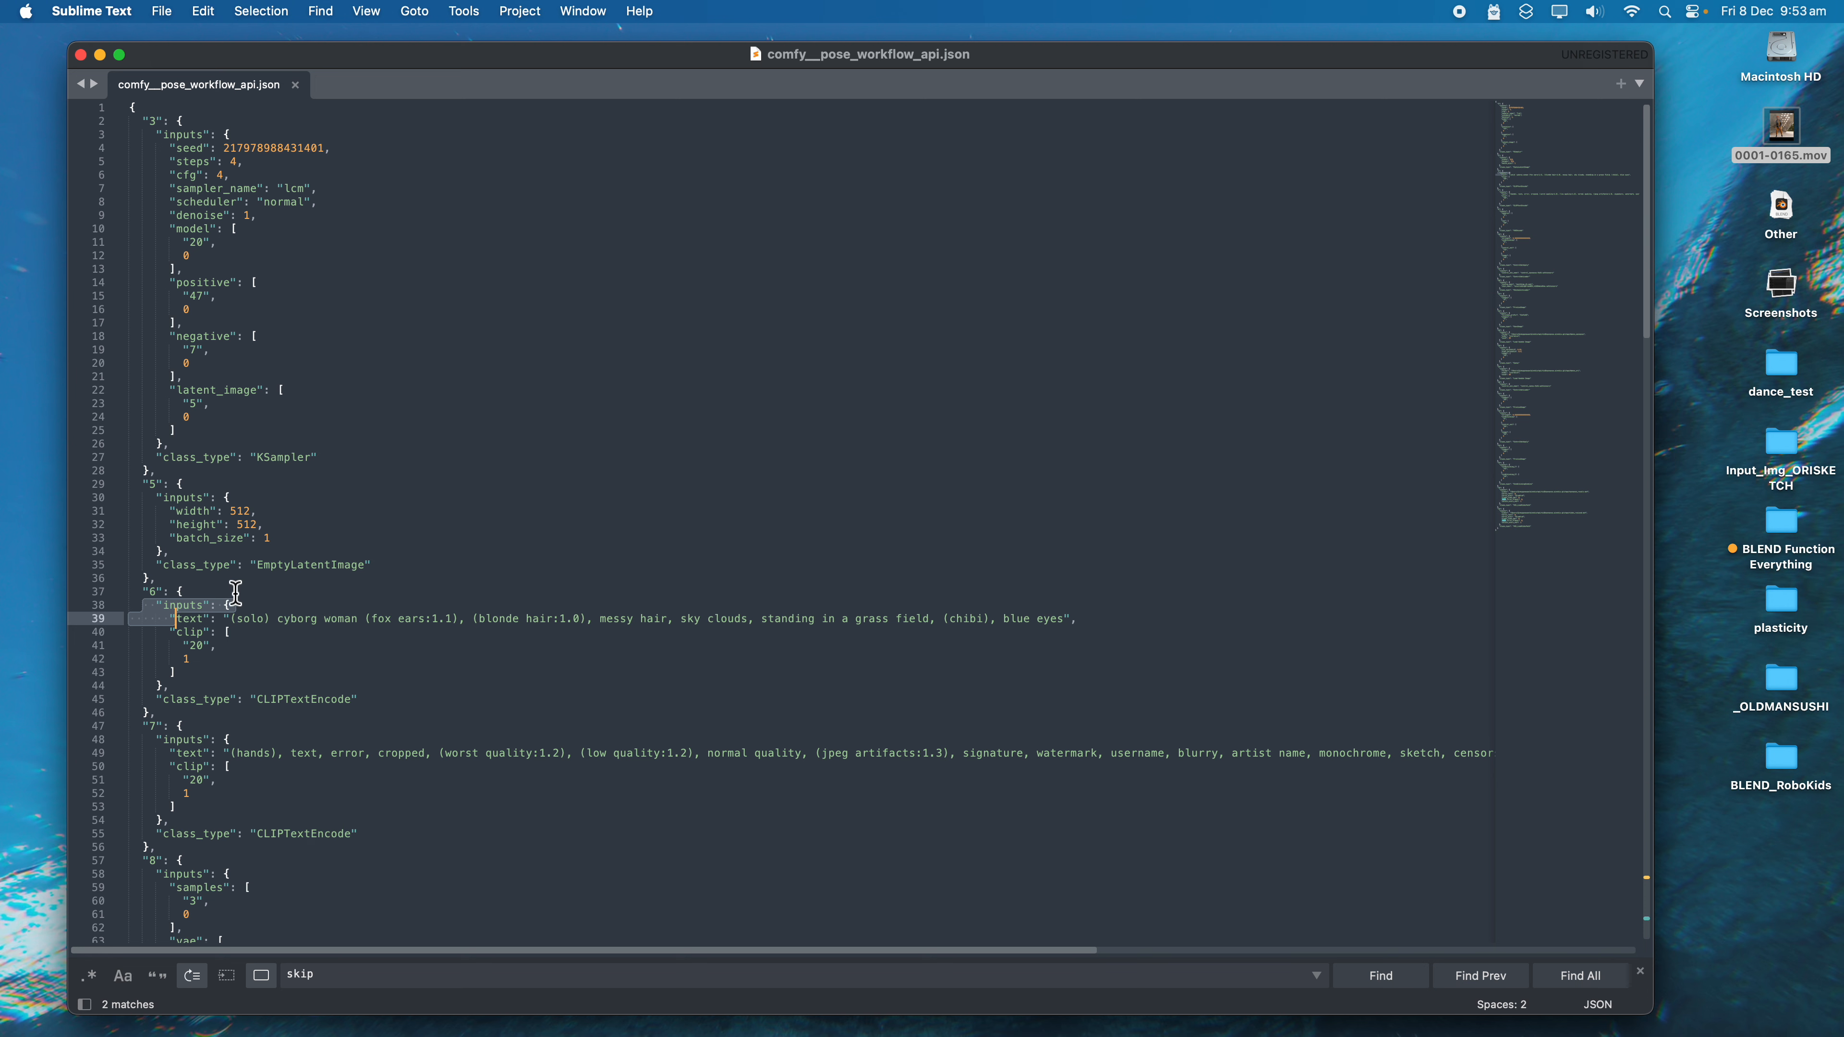
Step: Highlight node entries "6" and "7" in the workflow JSON to point out the two CLIPTextEncode prompt blocks
{"action": "scroll", "coordinate": [242, 359], "scroll_direction": "down", "scroll_amount": 3}
{"action": "scroll", "coordinate": [242, 359], "scroll_direction": "down", "scroll_amount": 7}
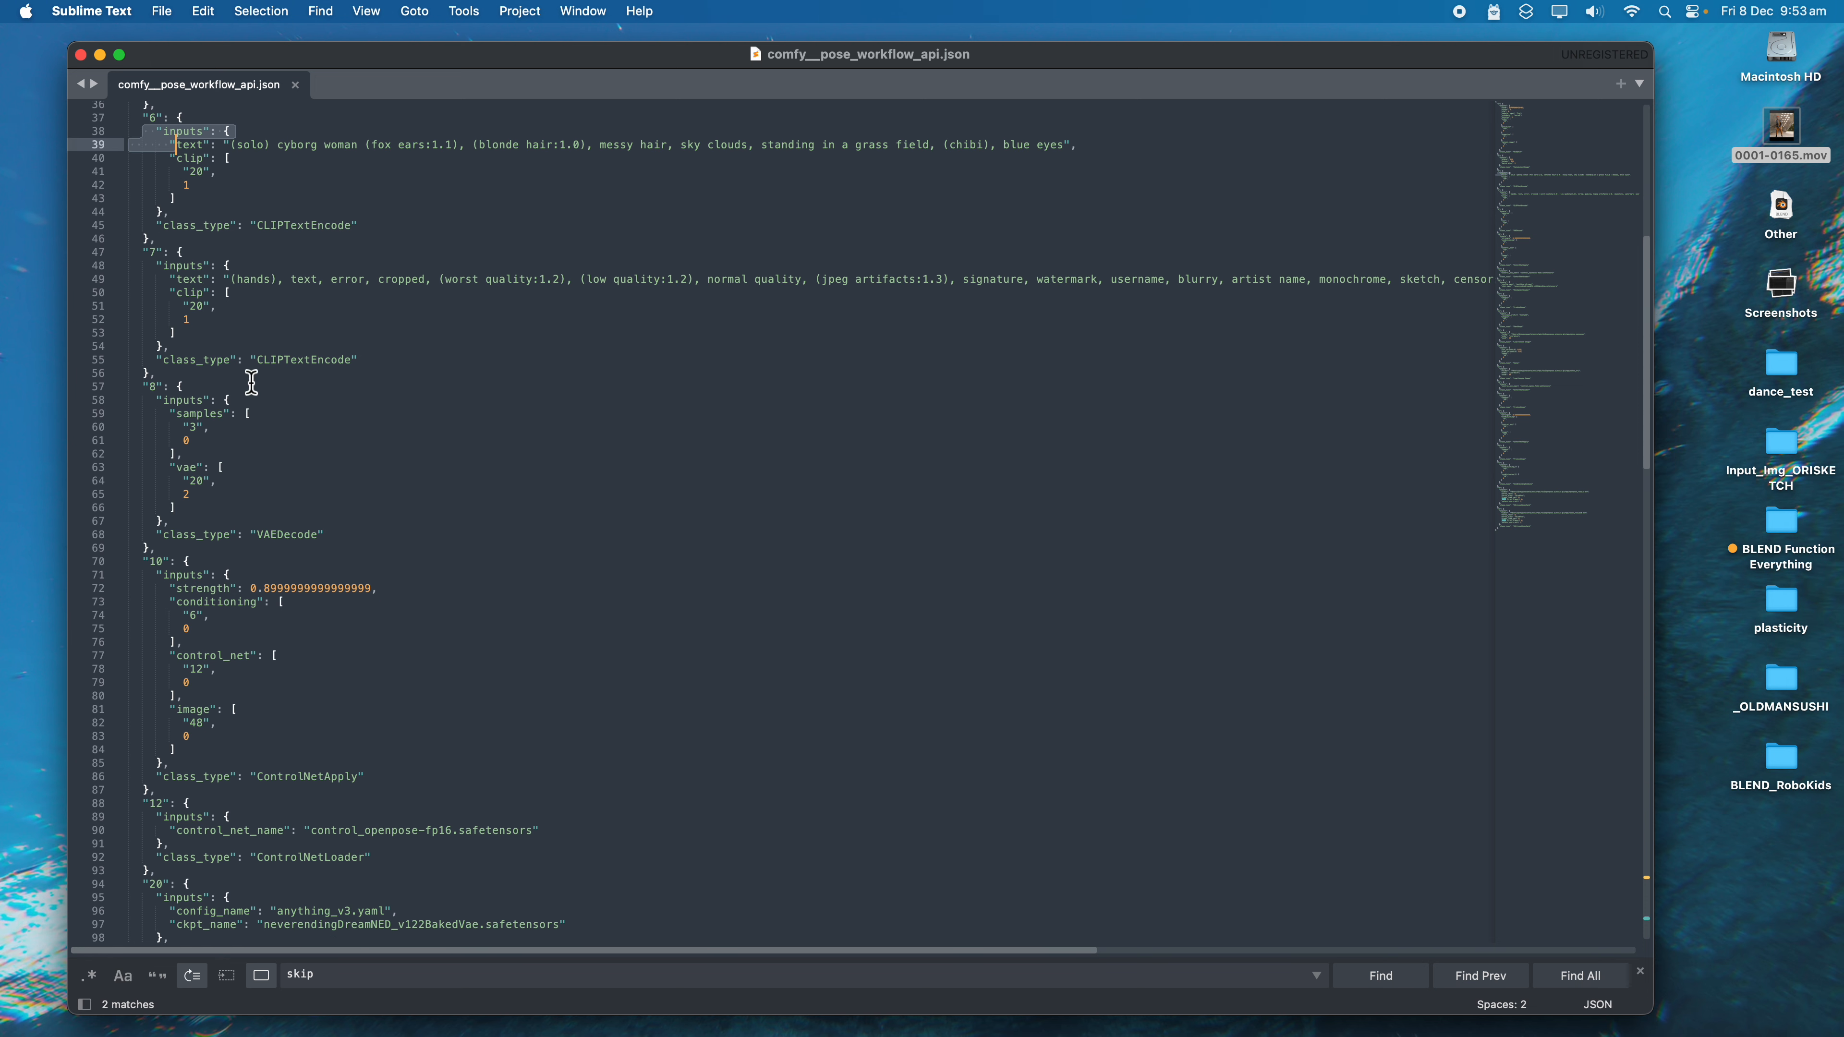
{"action": "scroll", "coordinate": [190, 383], "scroll_direction": "up", "scroll_amount": 2}
{"action": "left_click", "coordinate": [179, 178]}
{"action": "left_click_drag", "start_coordinate": [156, 157], "coordinate": [291, 404]}
{"action": "left_click", "coordinate": [312, 394]}
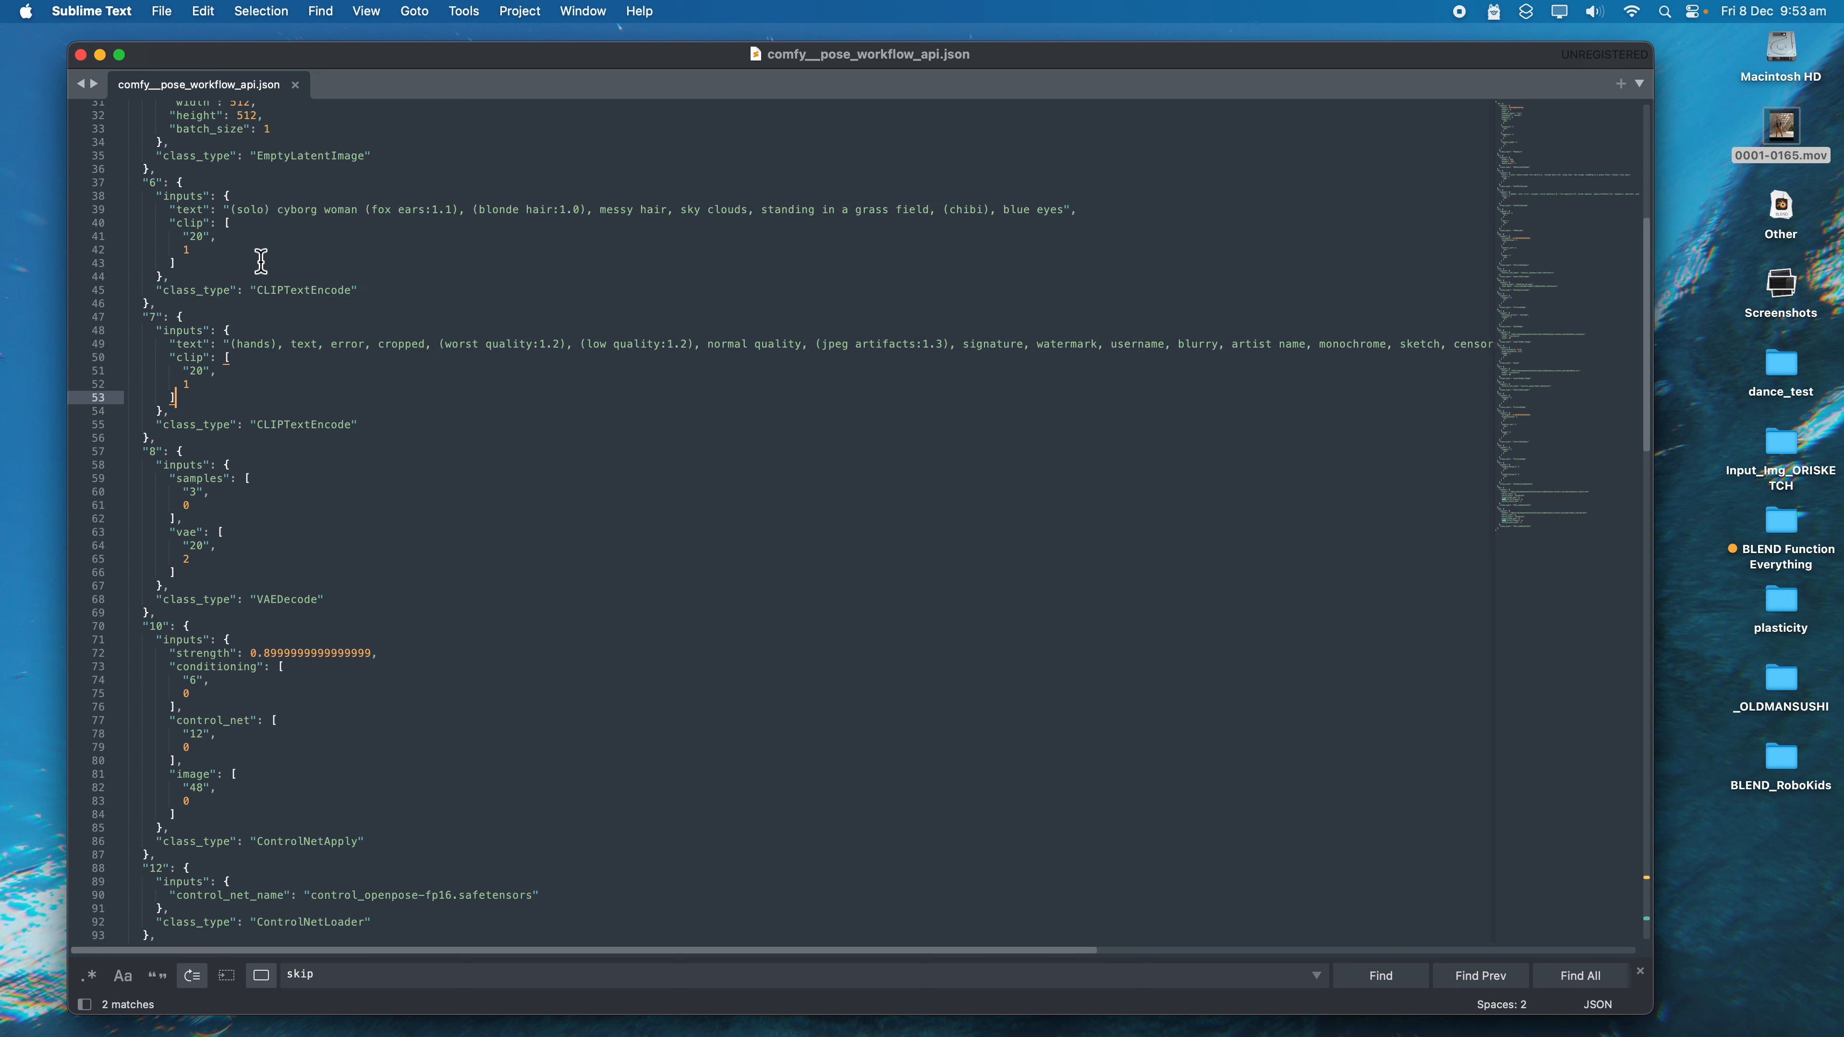
{"action": "left_click_drag", "start_coordinate": [260, 258], "coordinate": [130, 181]}
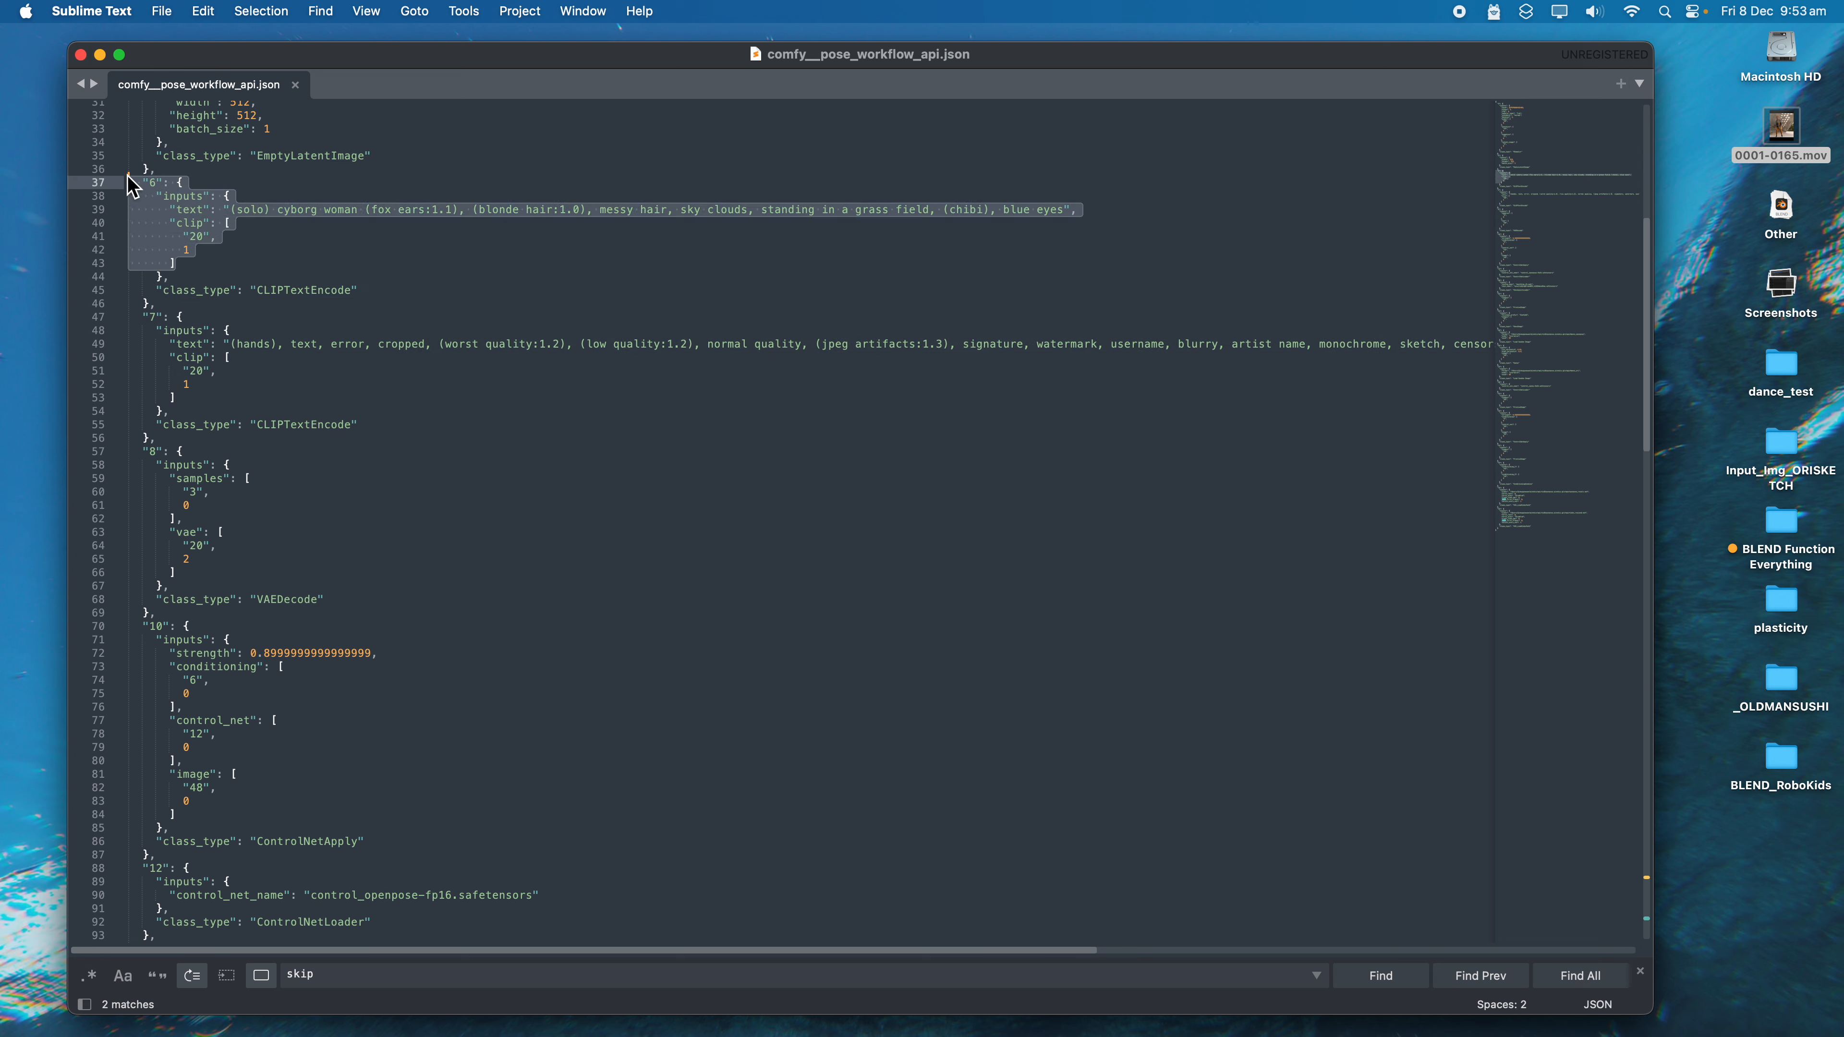
{"action": "left_click_drag", "start_coordinate": [251, 480], "coordinate": [160, 320]}
{"action": "left_click", "coordinate": [260, 374]}
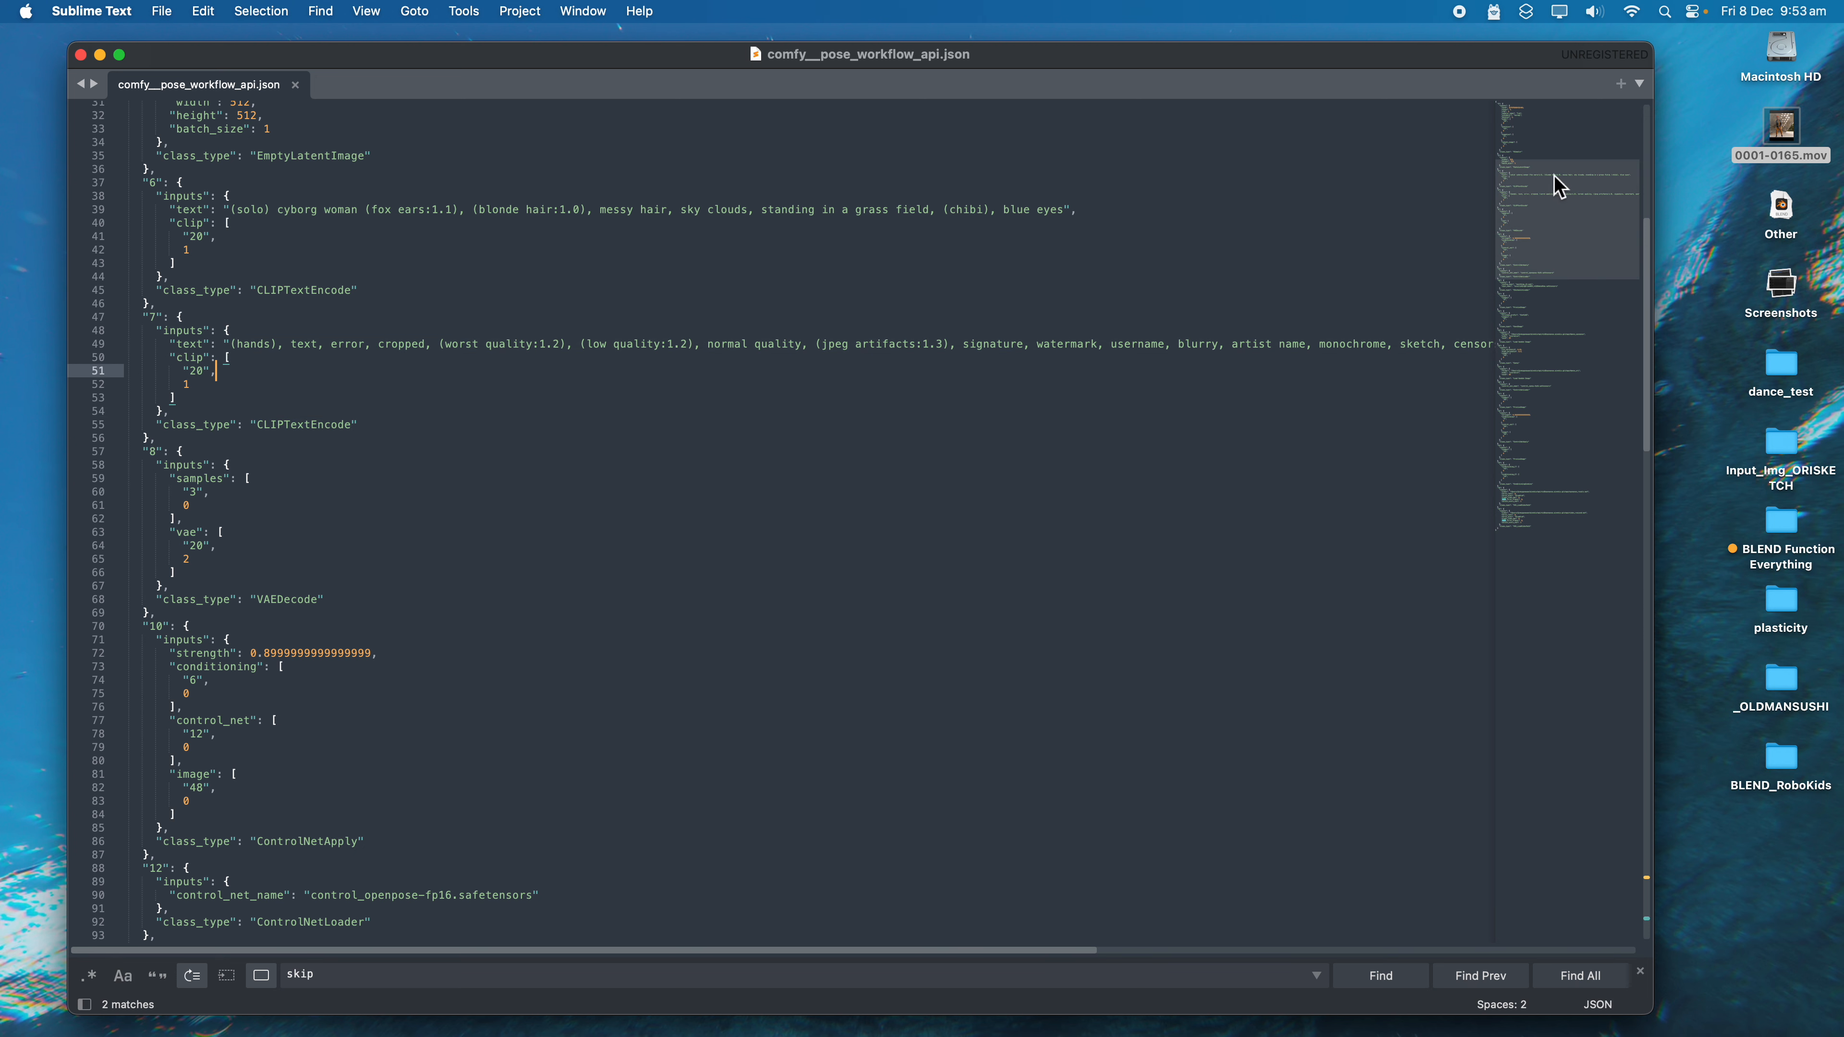
Step: Go to the end of the workflow JSON and highlight the VHS_LoadVideoPath node entry "48"
{"action": "left_click_drag", "start_coordinate": [1556, 181], "coordinate": [1574, 549]}
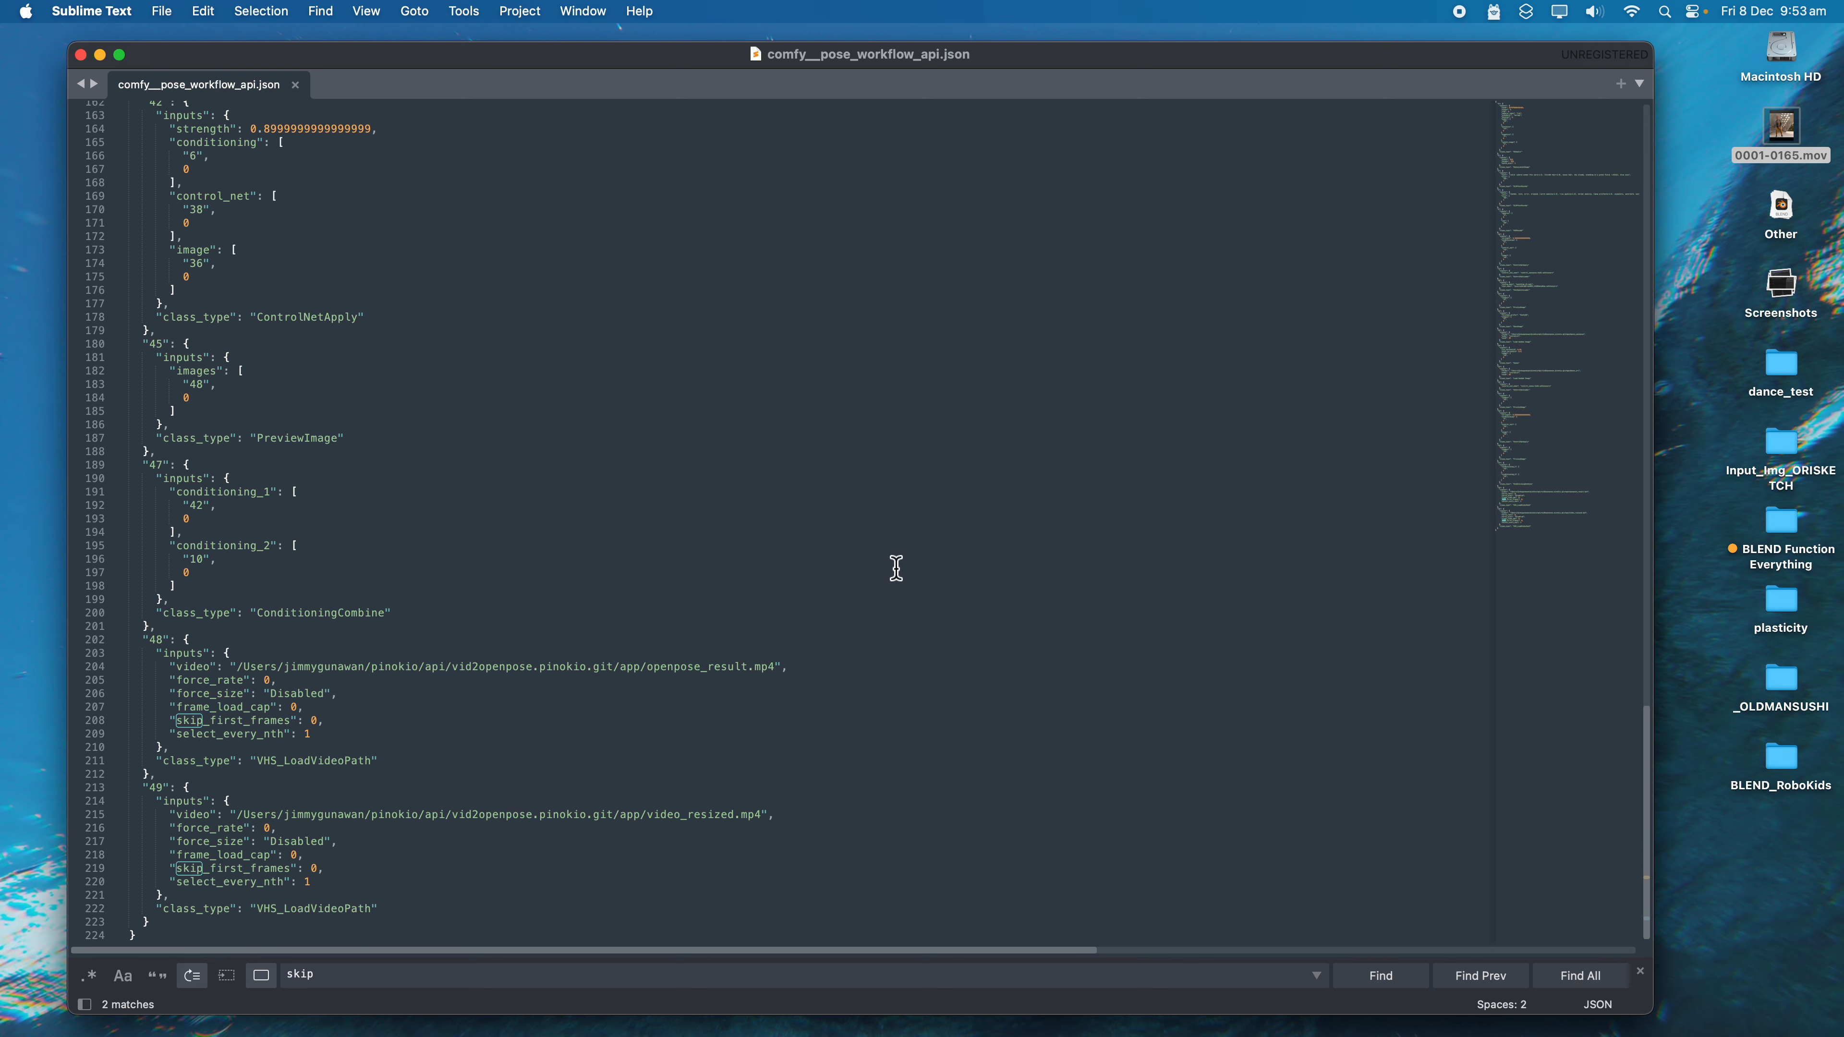
{"action": "left_click_drag", "start_coordinate": [375, 790], "coordinate": [185, 659]}
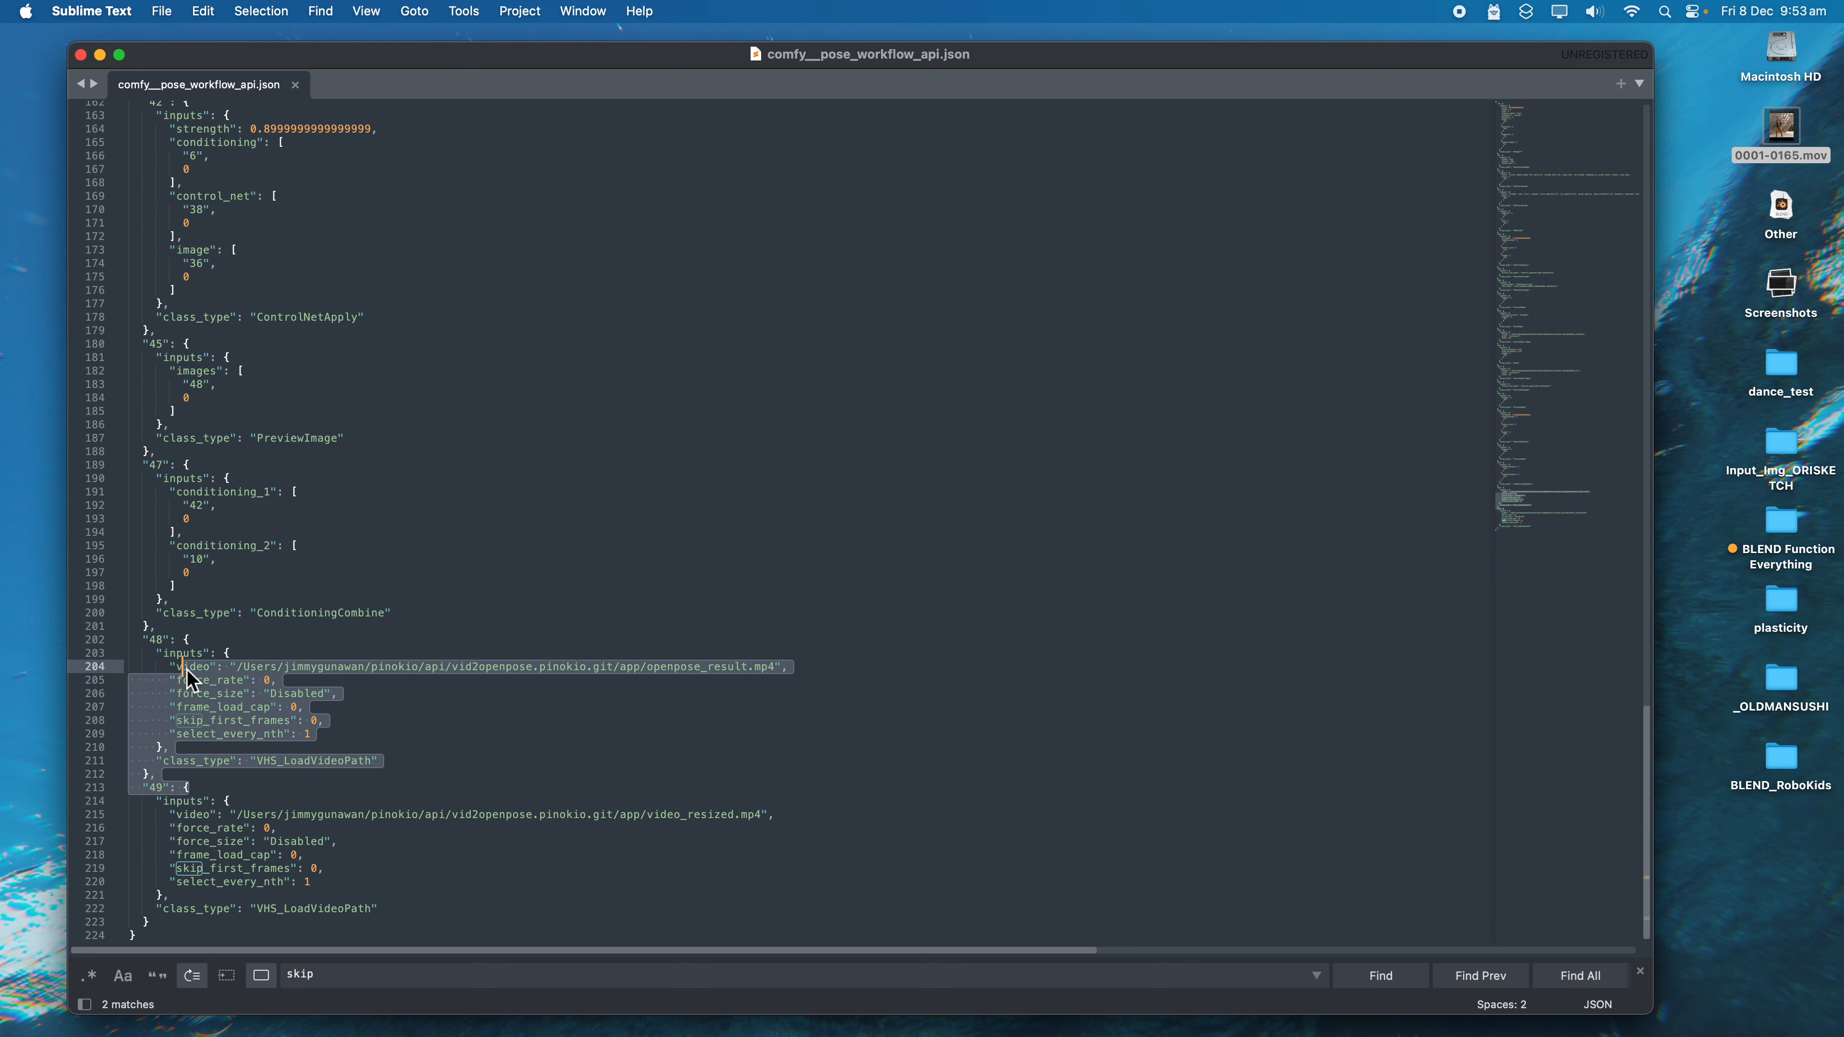
{"action": "left_click", "coordinate": [209, 612]}
Step: Switch to ComfyUI and slightly reposition the two Load Video (Path) nodes near the Canny node
{"action": "key", "text": "ctrl+Right"}
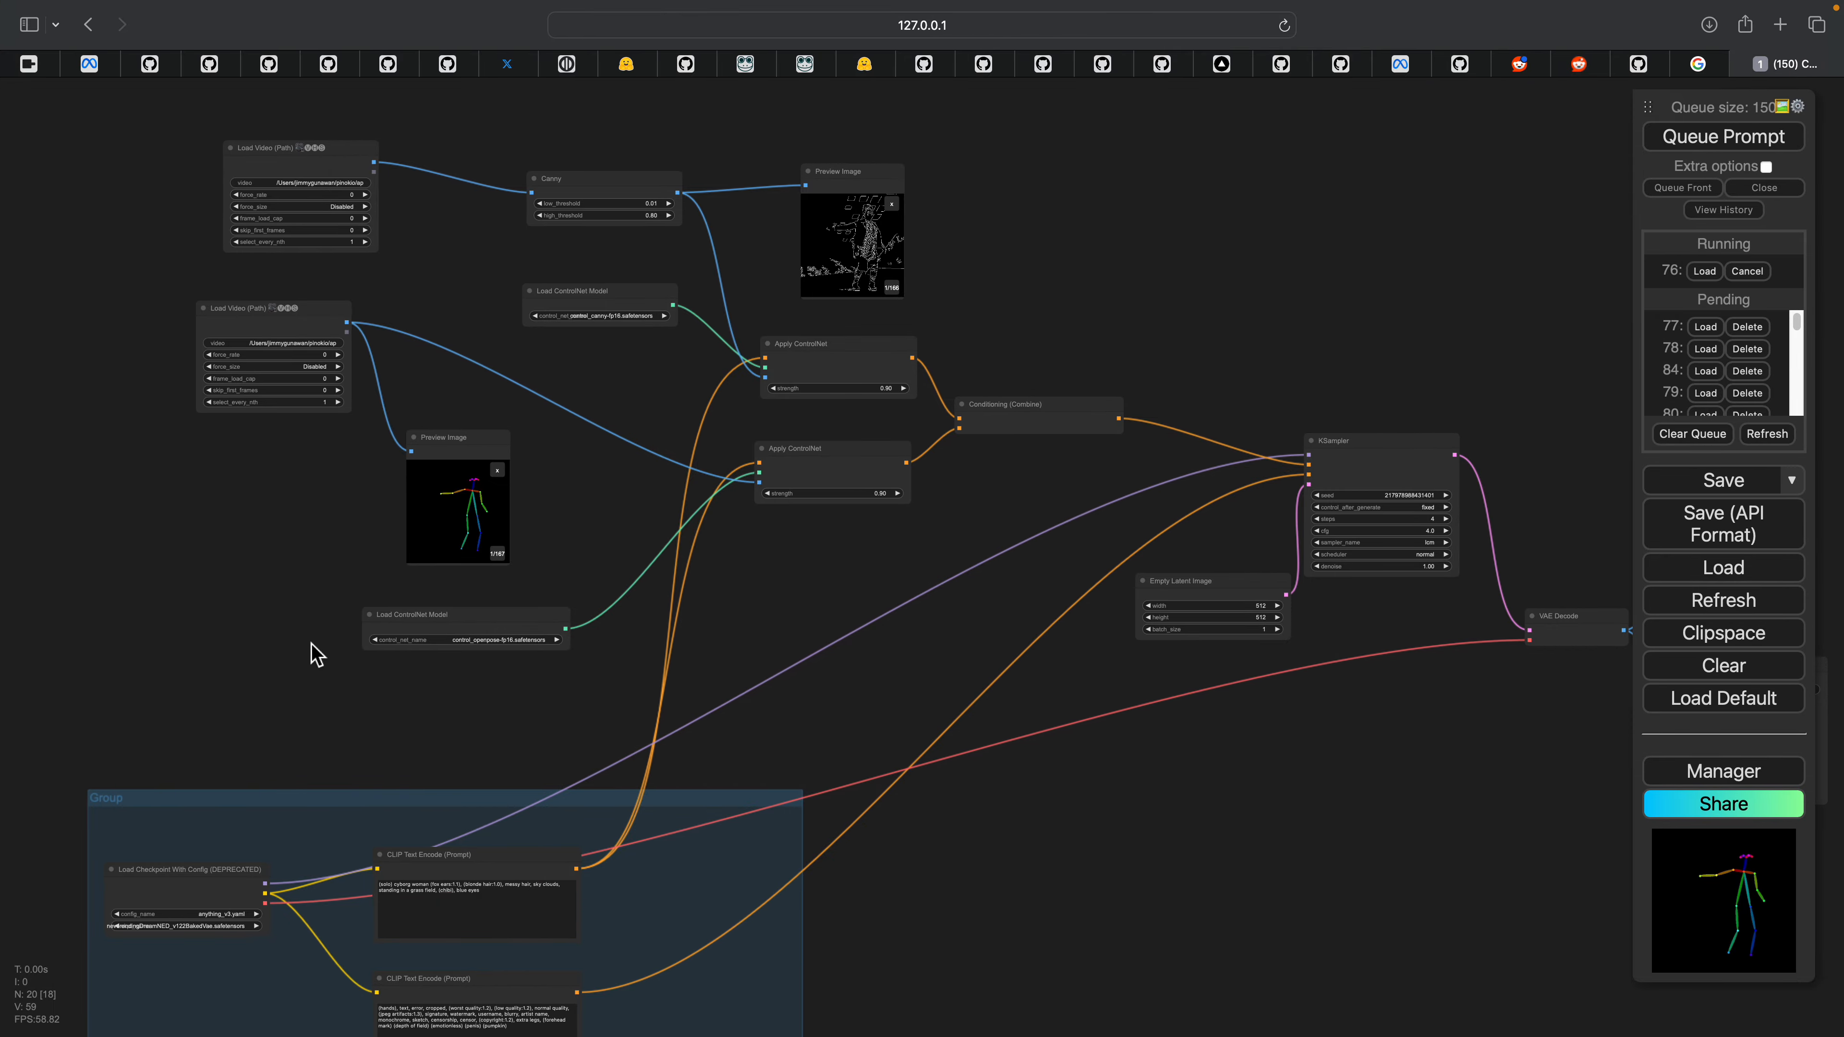
{"action": "scroll", "coordinate": [532, 293], "scroll_direction": "up", "scroll_amount": 4}
{"action": "left_click_drag", "start_coordinate": [421, 200], "coordinate": [641, 362]}
{"action": "scroll", "coordinate": [642, 363], "scroll_direction": "up", "scroll_amount": 4}
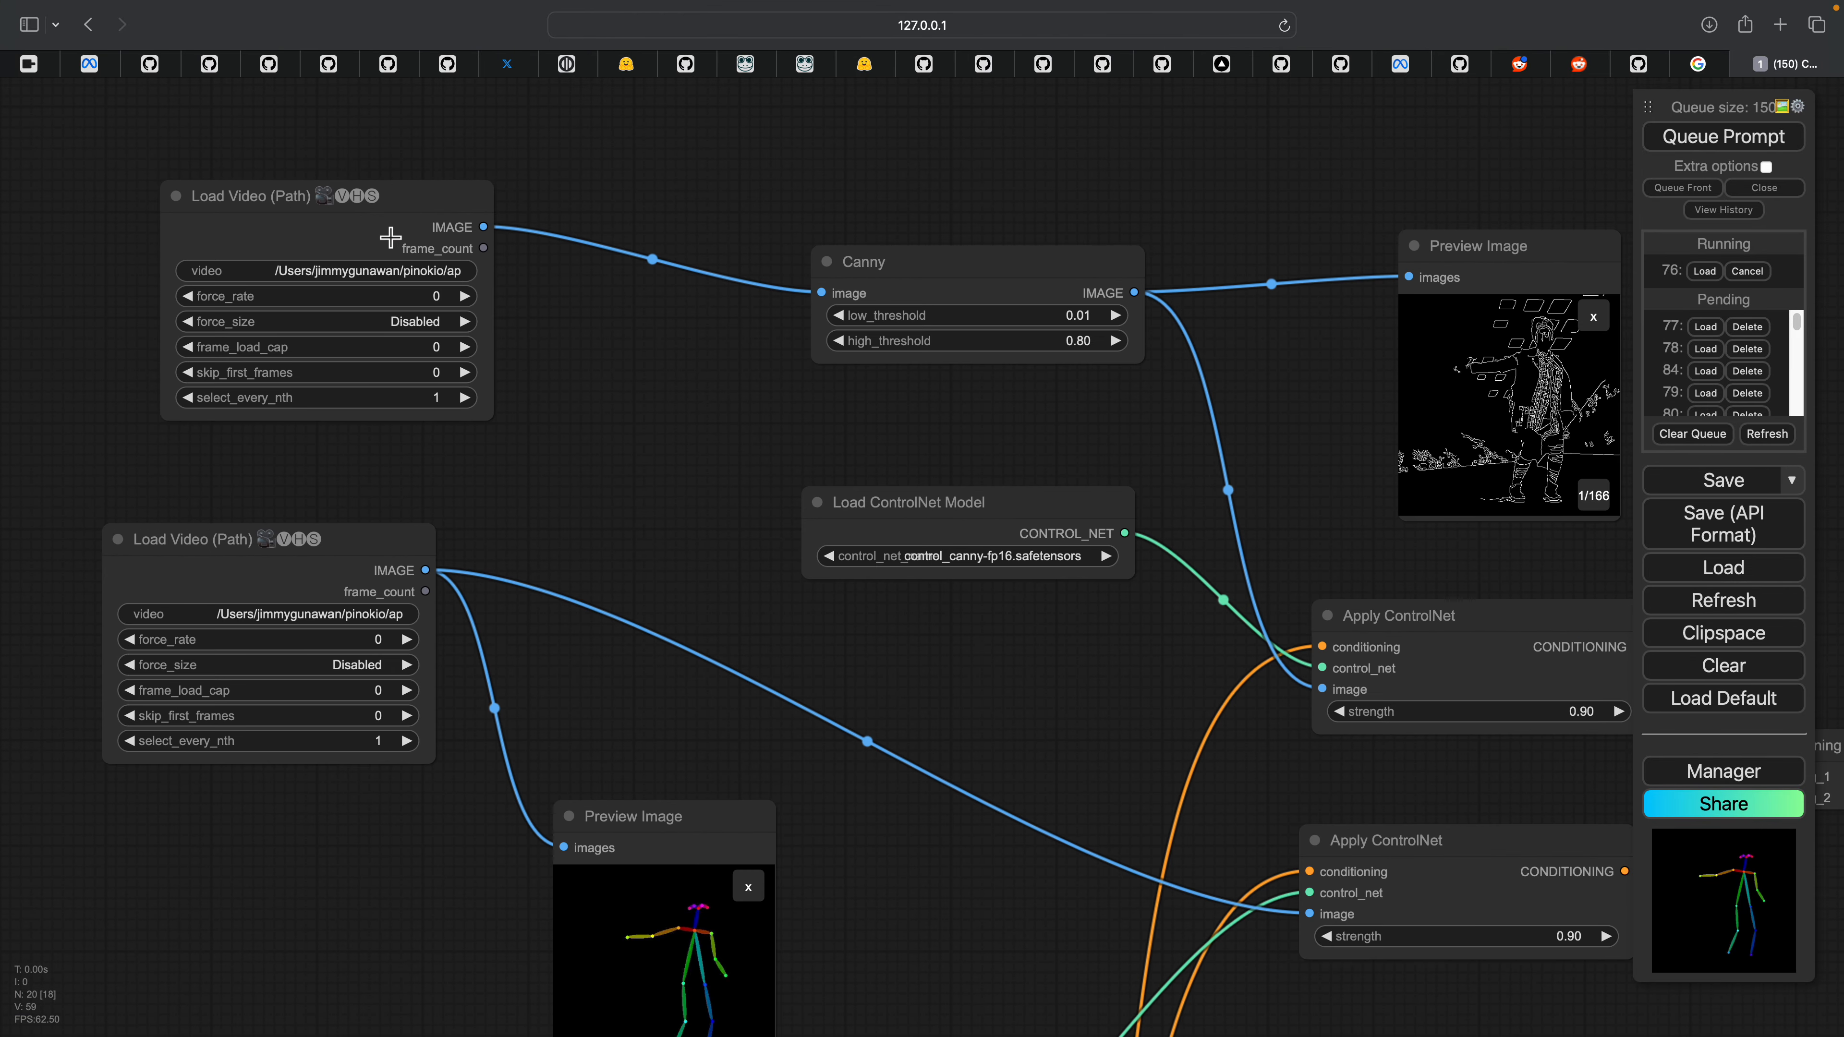
{"action": "left_click_drag", "start_coordinate": [330, 205], "coordinate": [310, 201]}
{"action": "left_click_drag", "start_coordinate": [310, 529], "coordinate": [319, 508]}
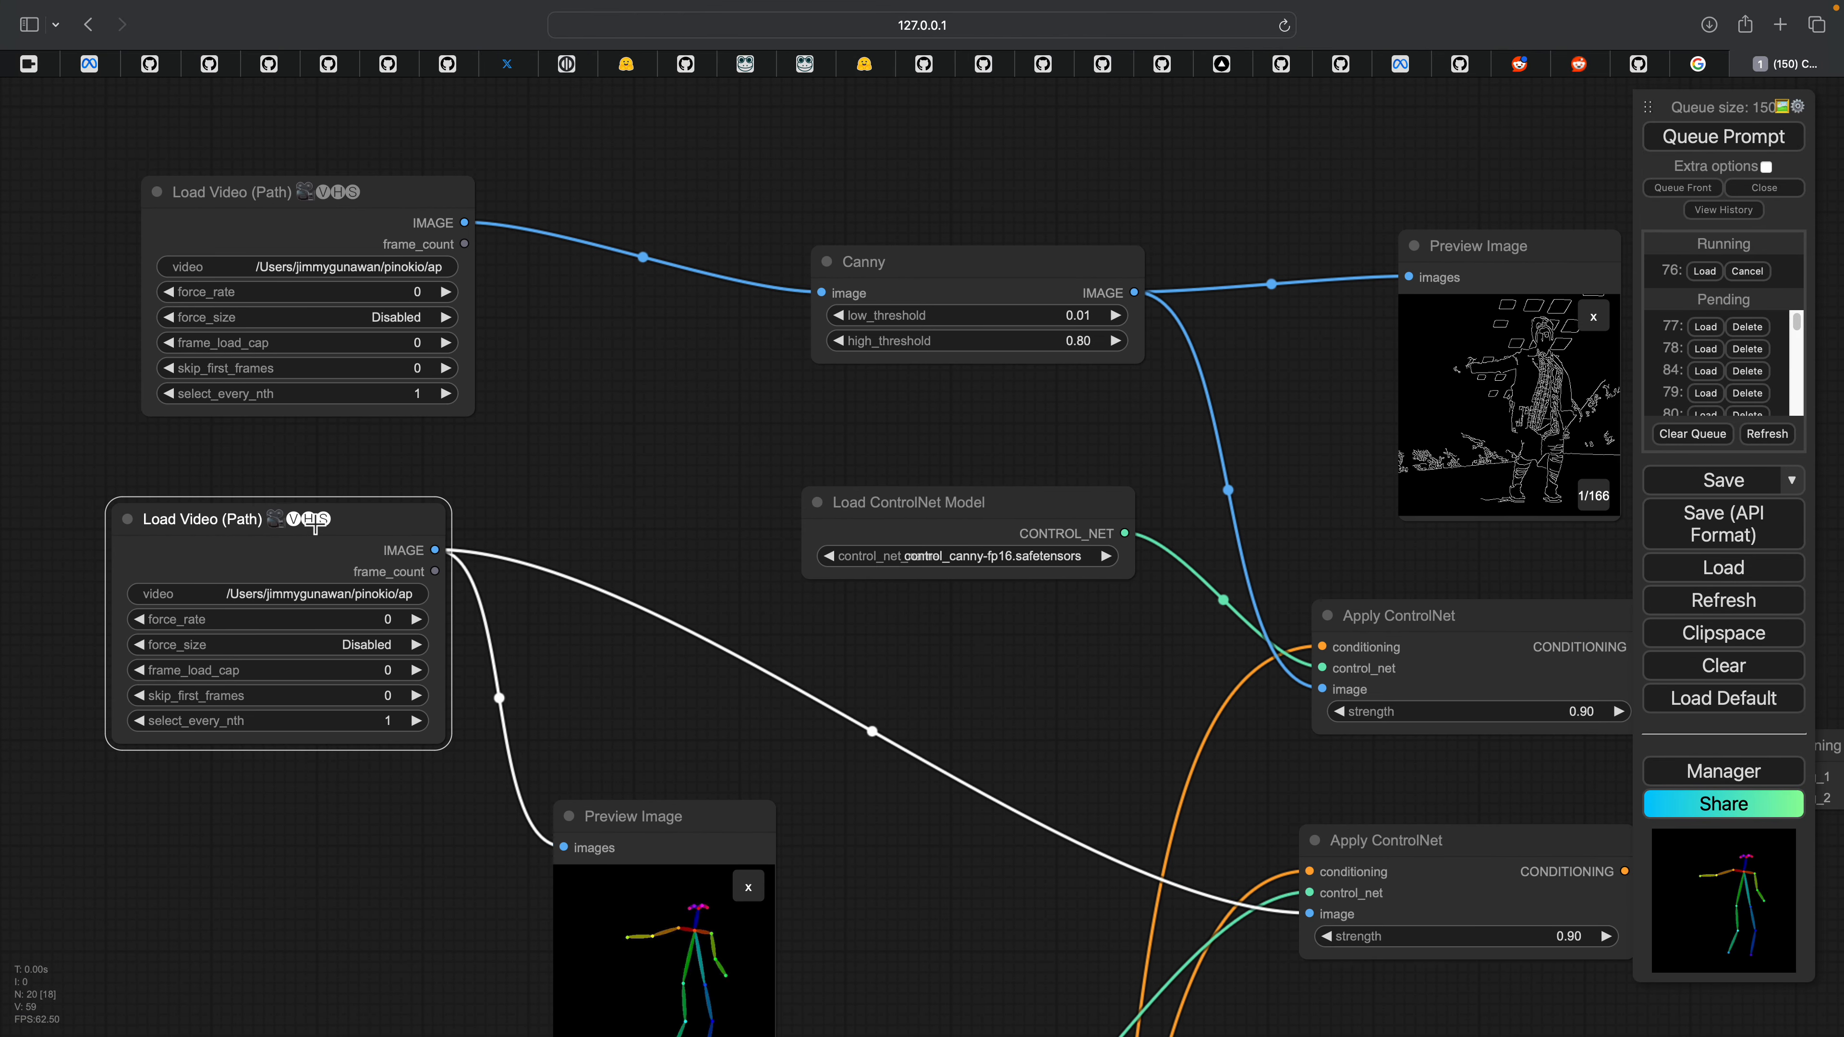
{"action": "left_click_drag", "start_coordinate": [861, 499], "coordinate": [836, 463]}
Step: Check the custom node installation options in the ComfyUI Manager menu, and return to the node graph
{"action": "left_click", "coordinate": [1685, 774]}
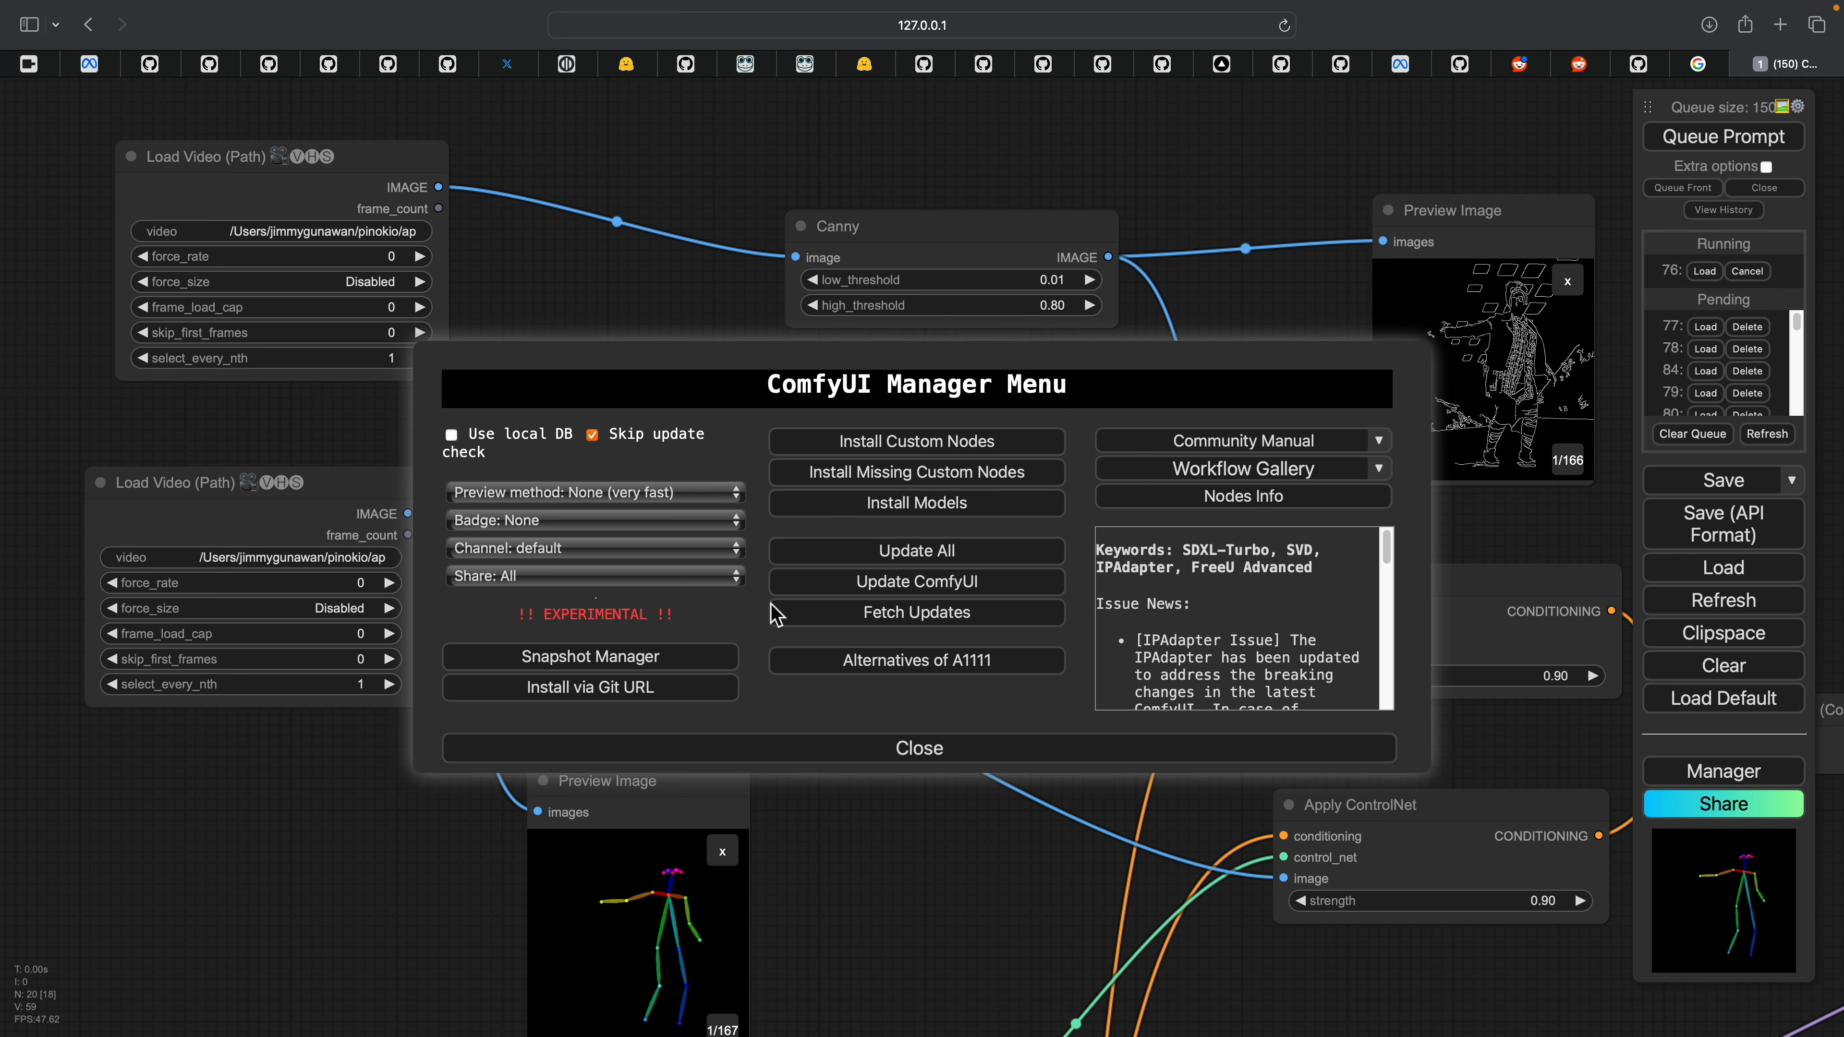
{"action": "left_click", "coordinate": [901, 748]}
{"action": "left_click_drag", "start_coordinate": [680, 445], "coordinate": [703, 446]}
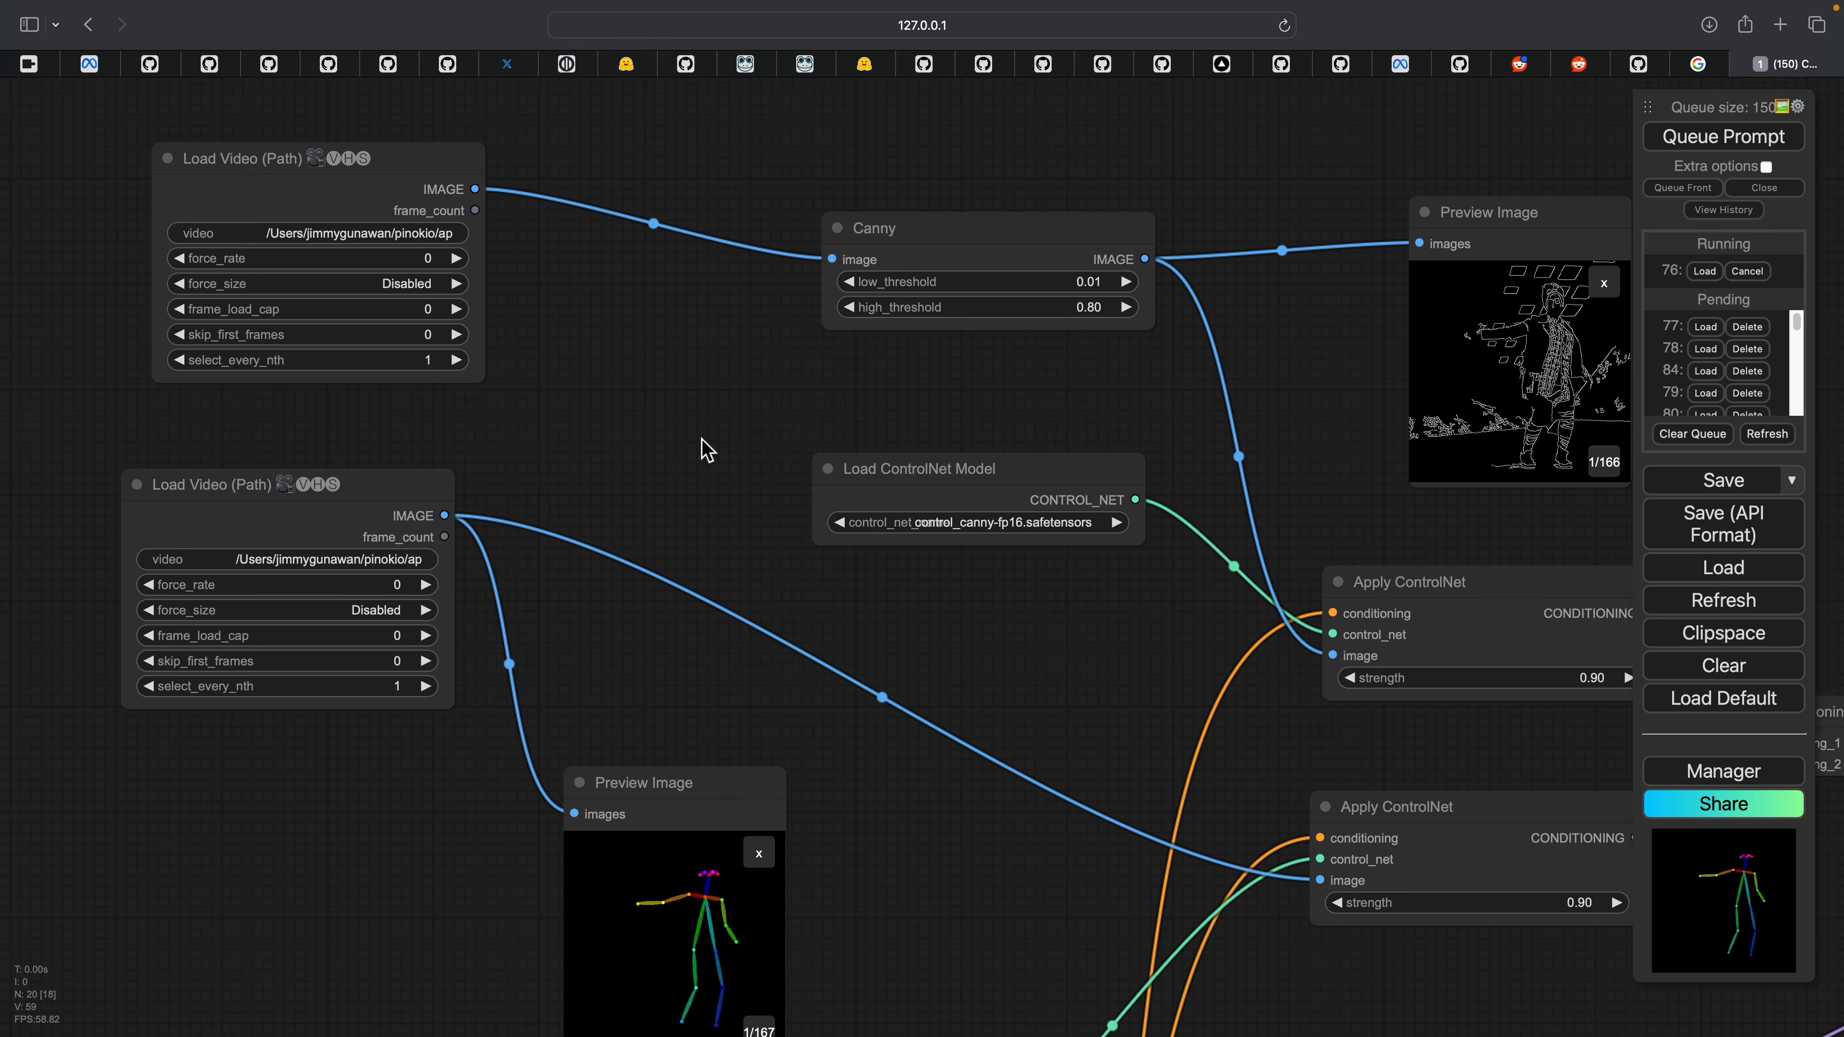
Step: Switch to Sublime Text and narrow its window, and browse in Finder from pinokio/api to comfyui.pinokio.git/ComfyUI/custom_nodes
{"action": "key", "text": "super+Tab"}
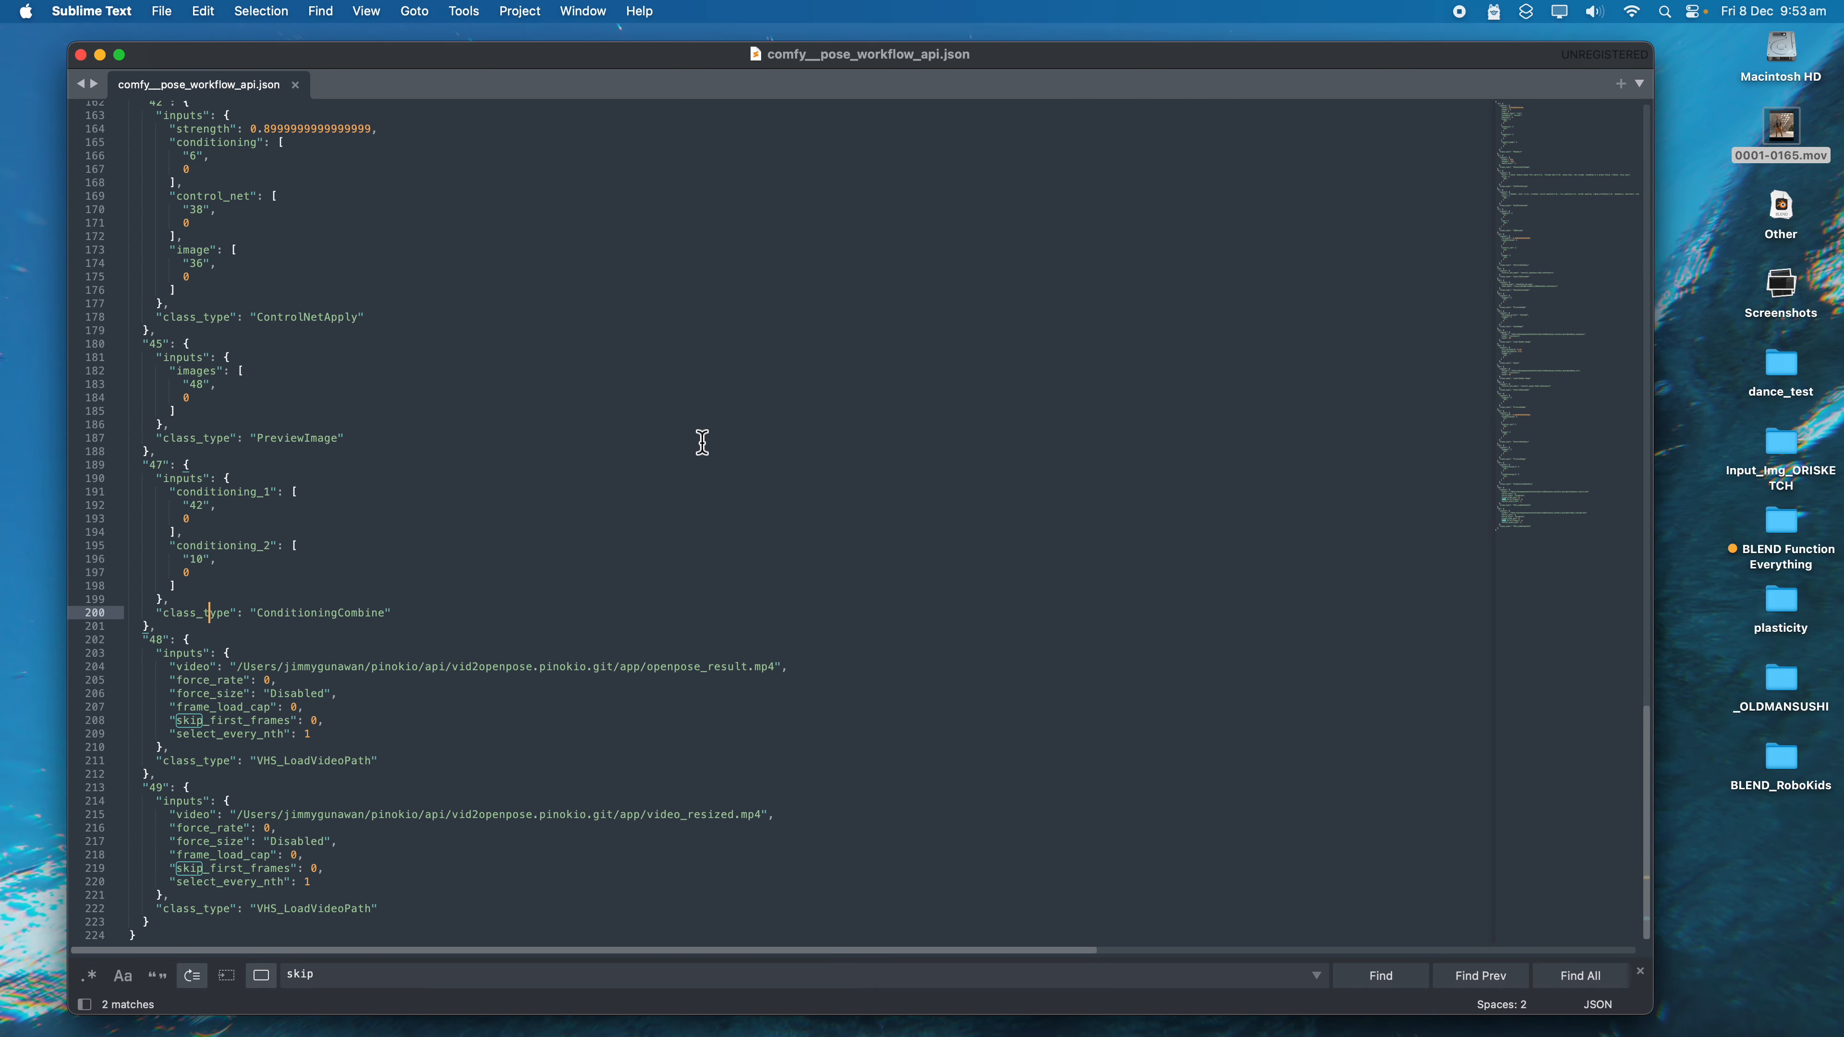
{"action": "left_click_drag", "start_coordinate": [1655, 50], "coordinate": [1320, 33]}
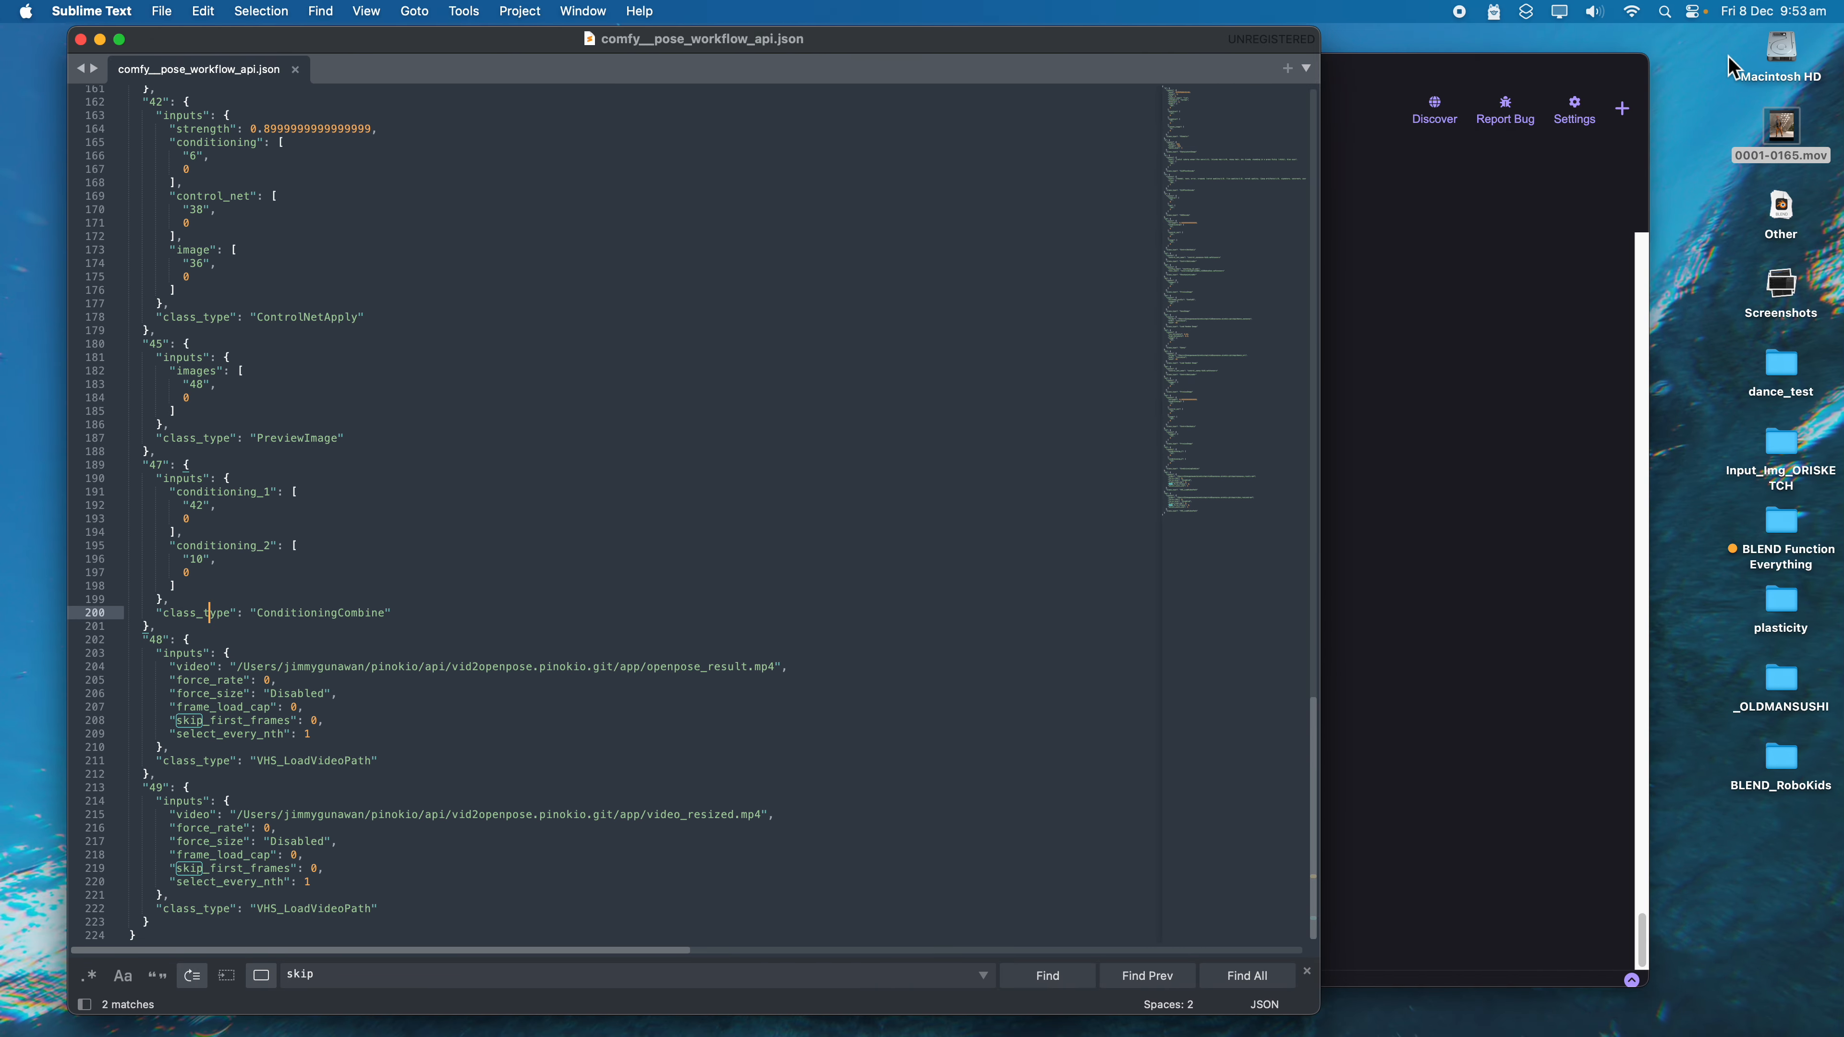
{"action": "double_click", "coordinate": [1781, 51]}
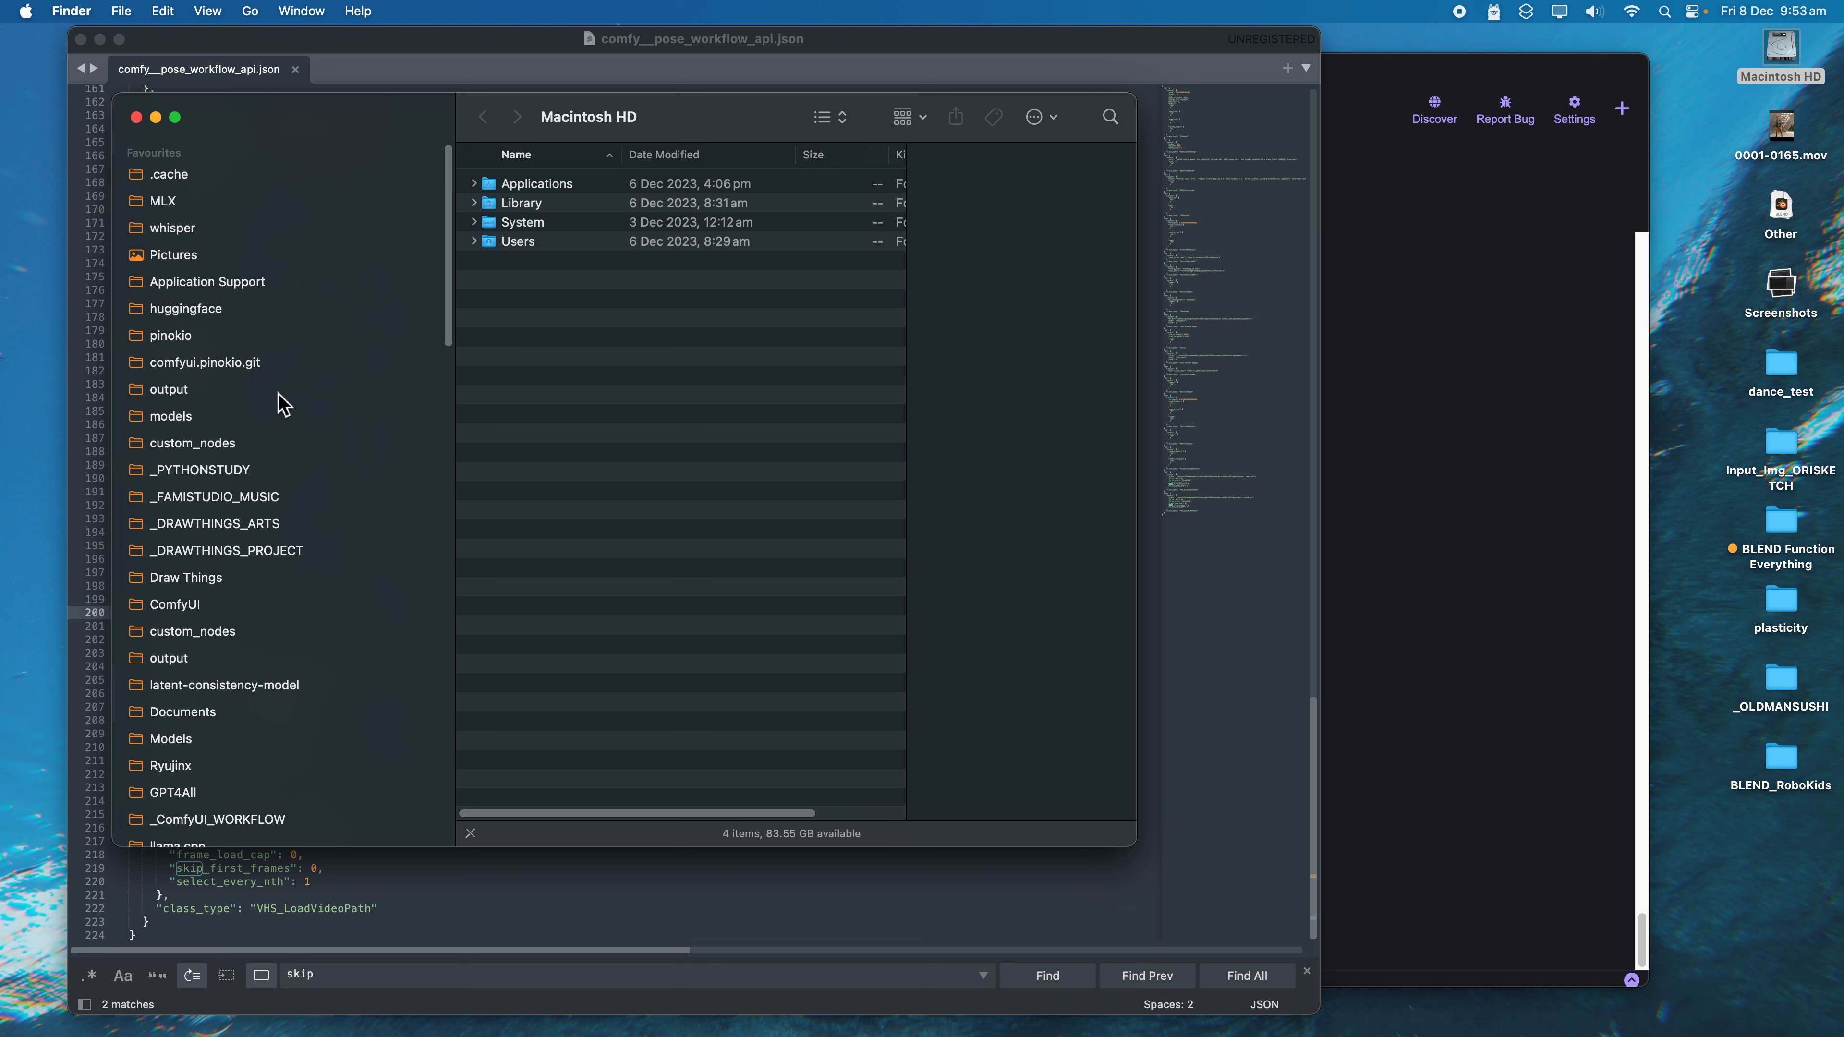
{"action": "left_click", "coordinate": [208, 340]}
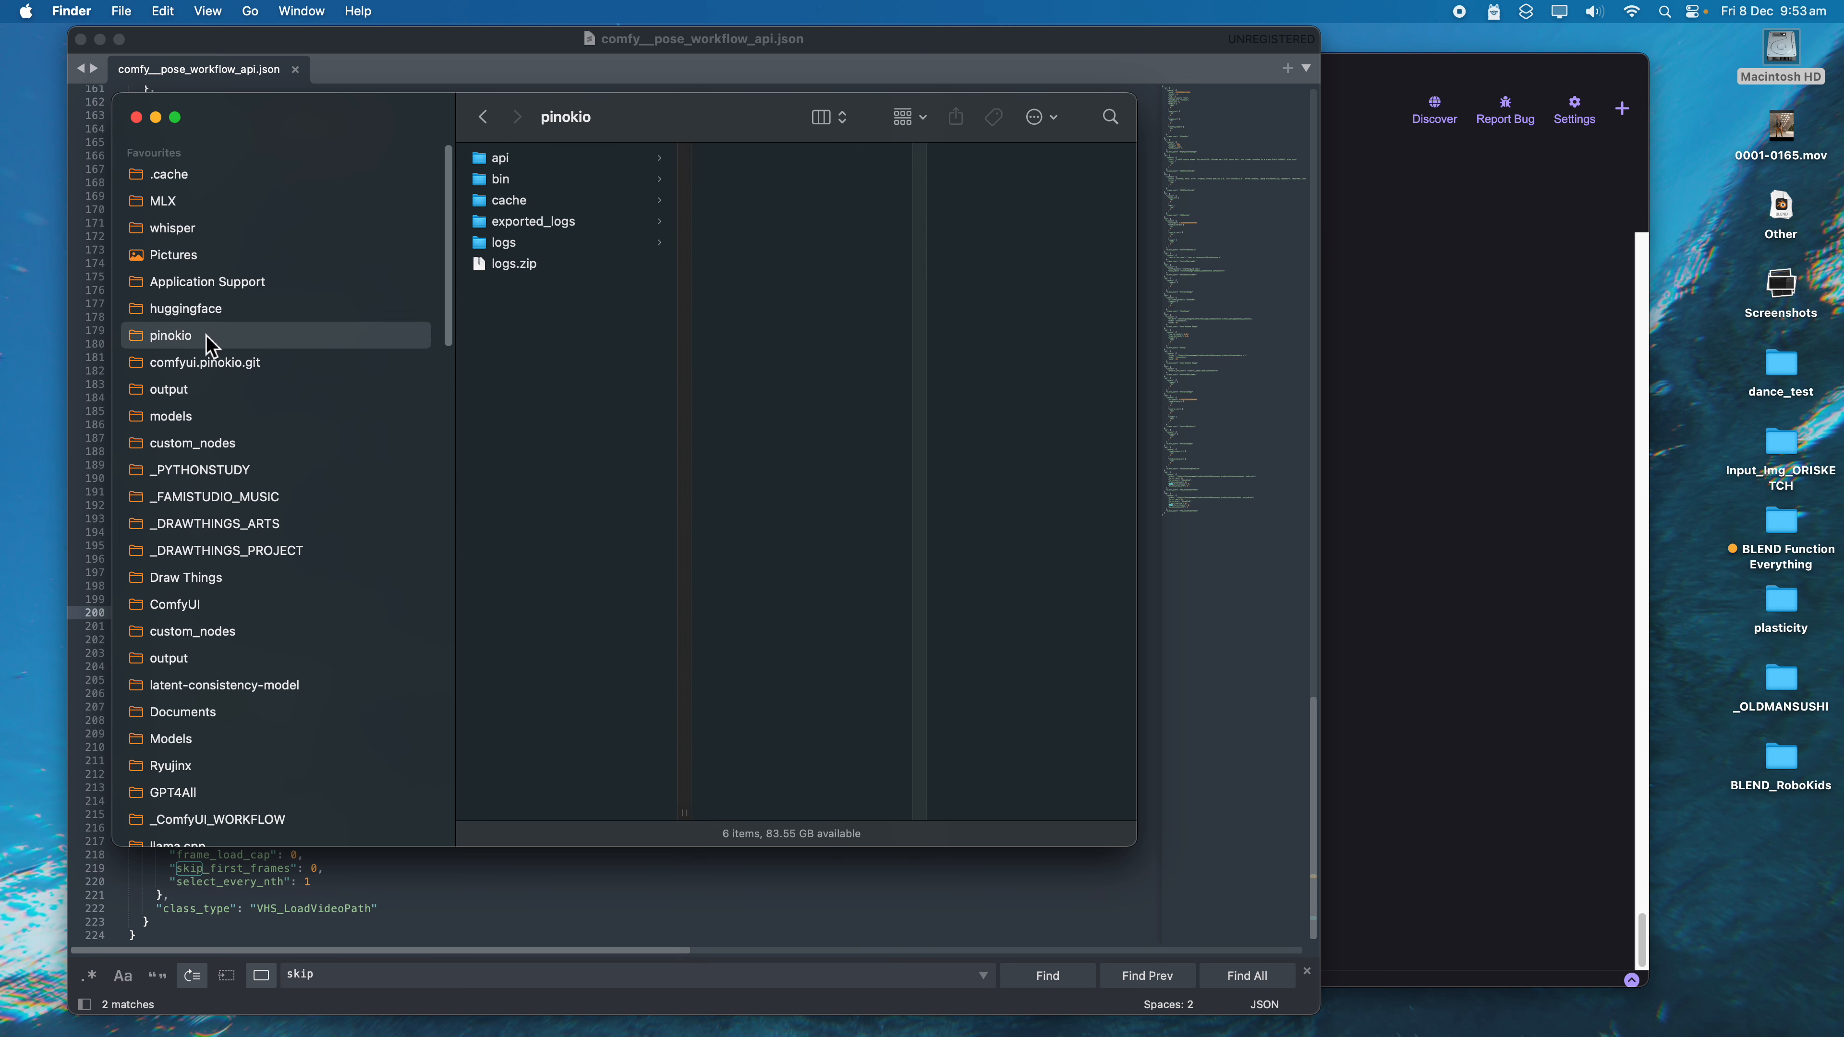
{"action": "left_click", "coordinate": [518, 160]}
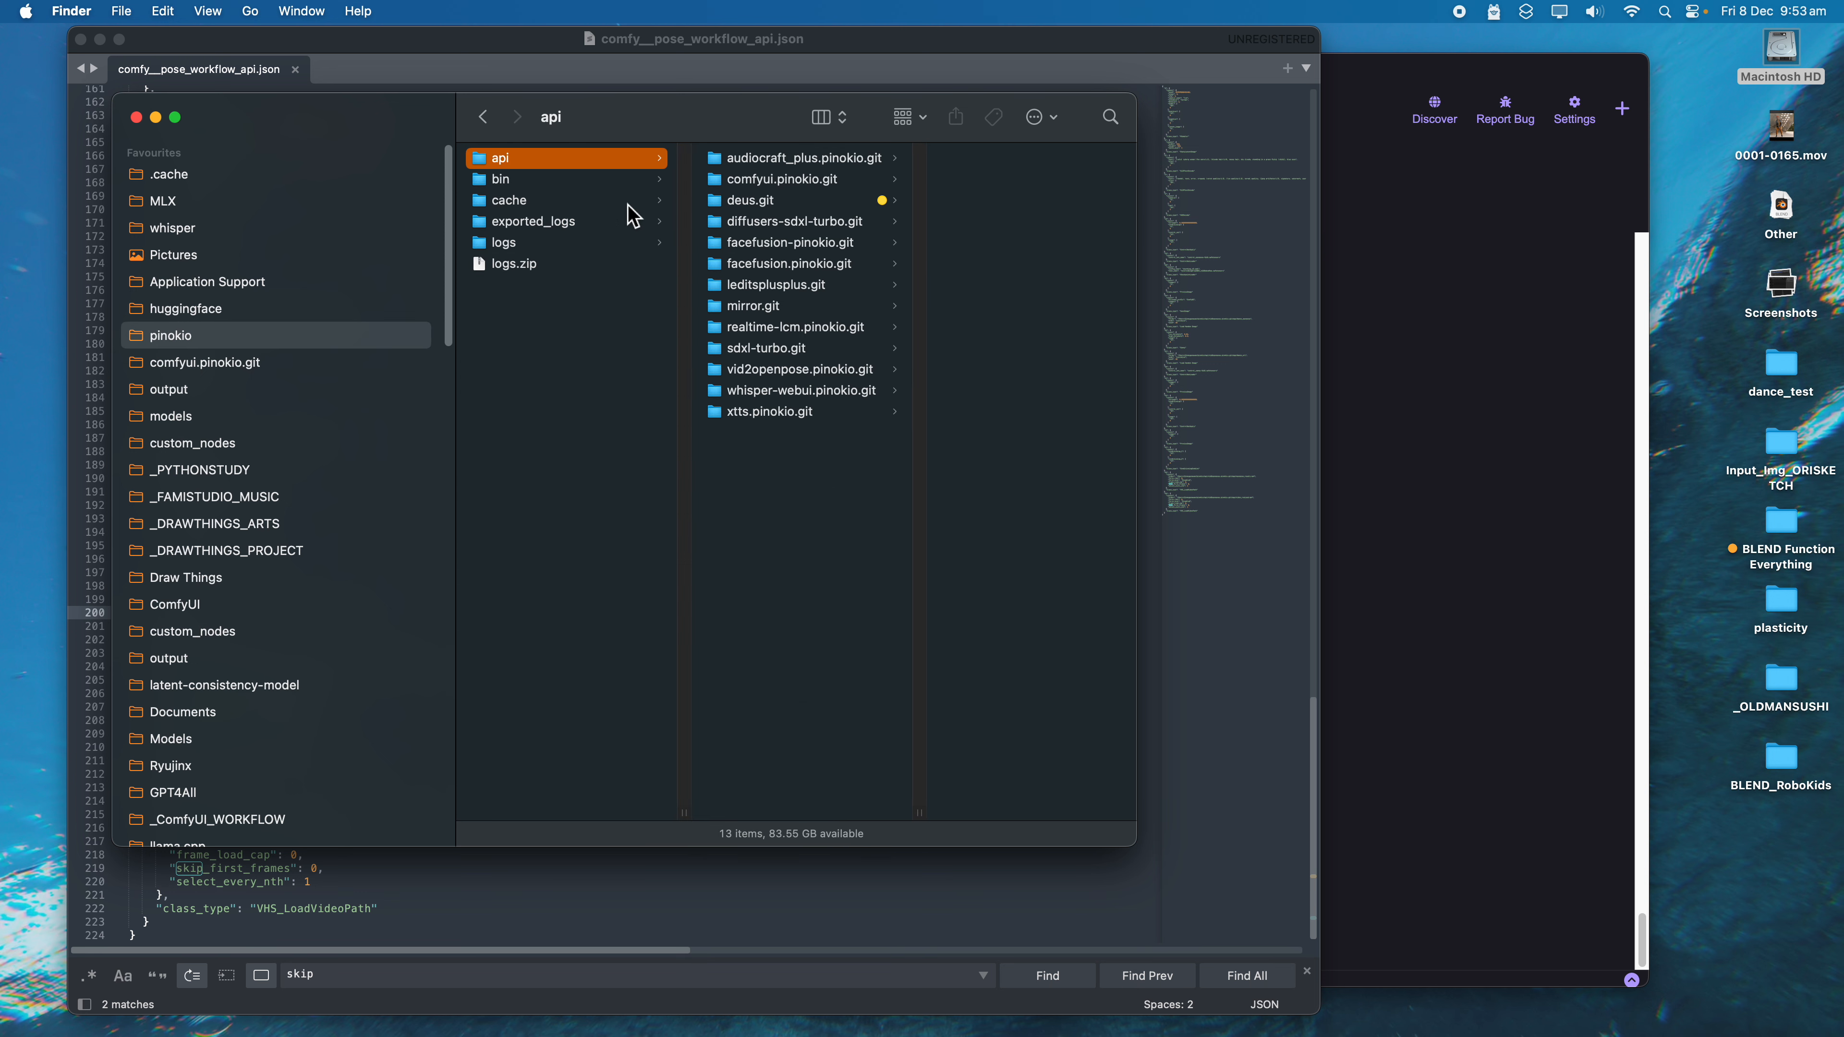
{"action": "left_click", "coordinate": [799, 179]}
{"action": "left_click", "coordinate": [972, 159]}
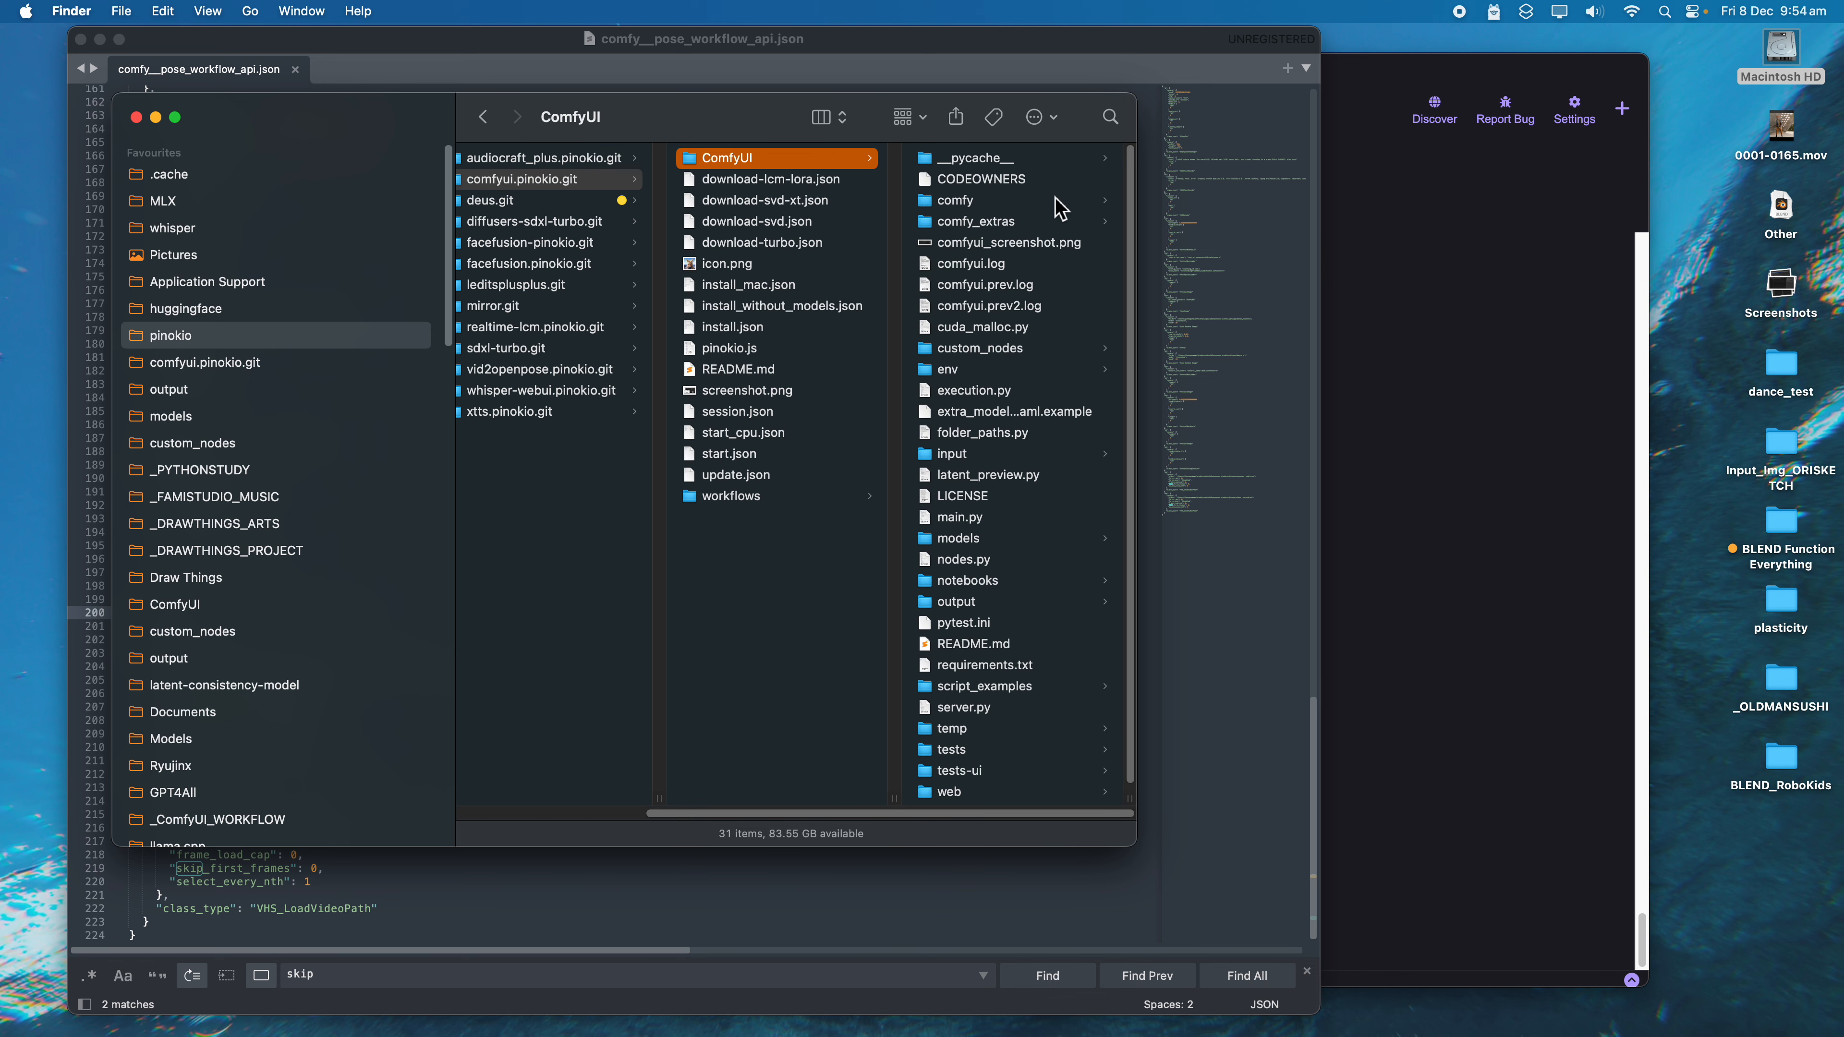
{"action": "scroll", "coordinate": [997, 502], "scroll_direction": "down", "scroll_amount": 1}
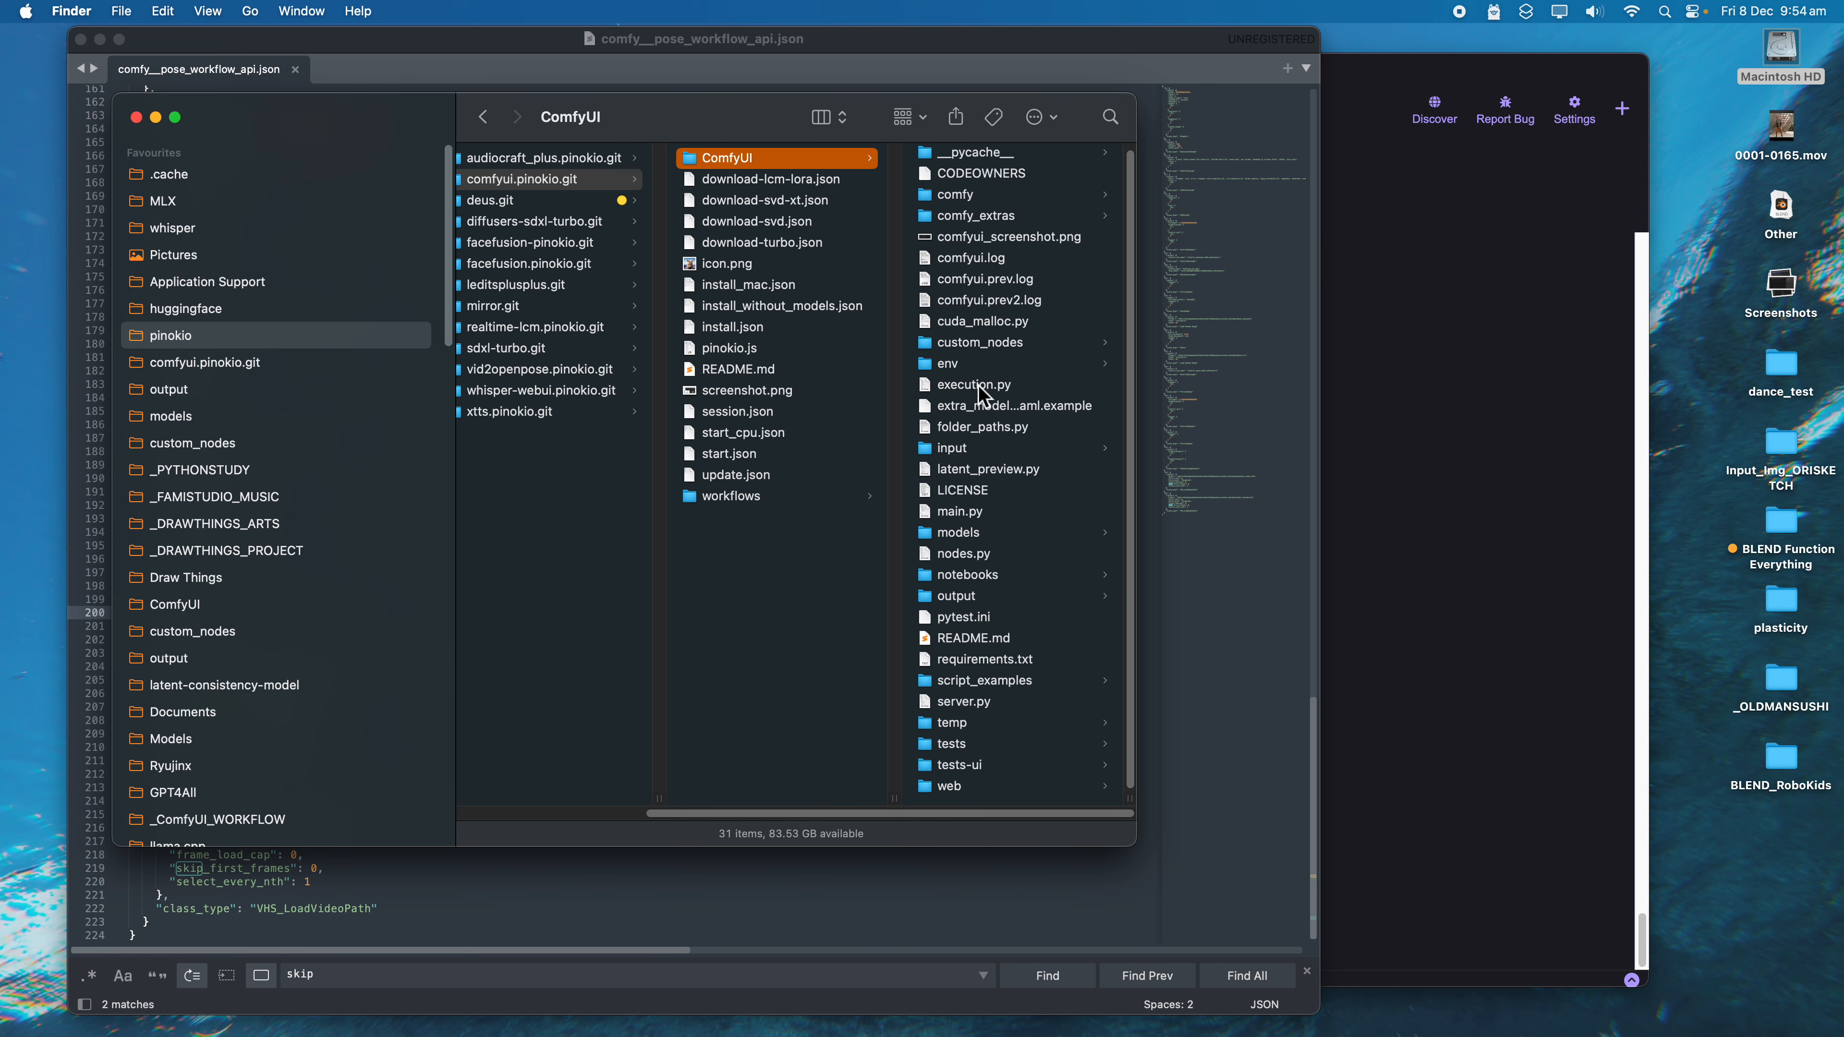
{"action": "double_click", "coordinate": [997, 344]}
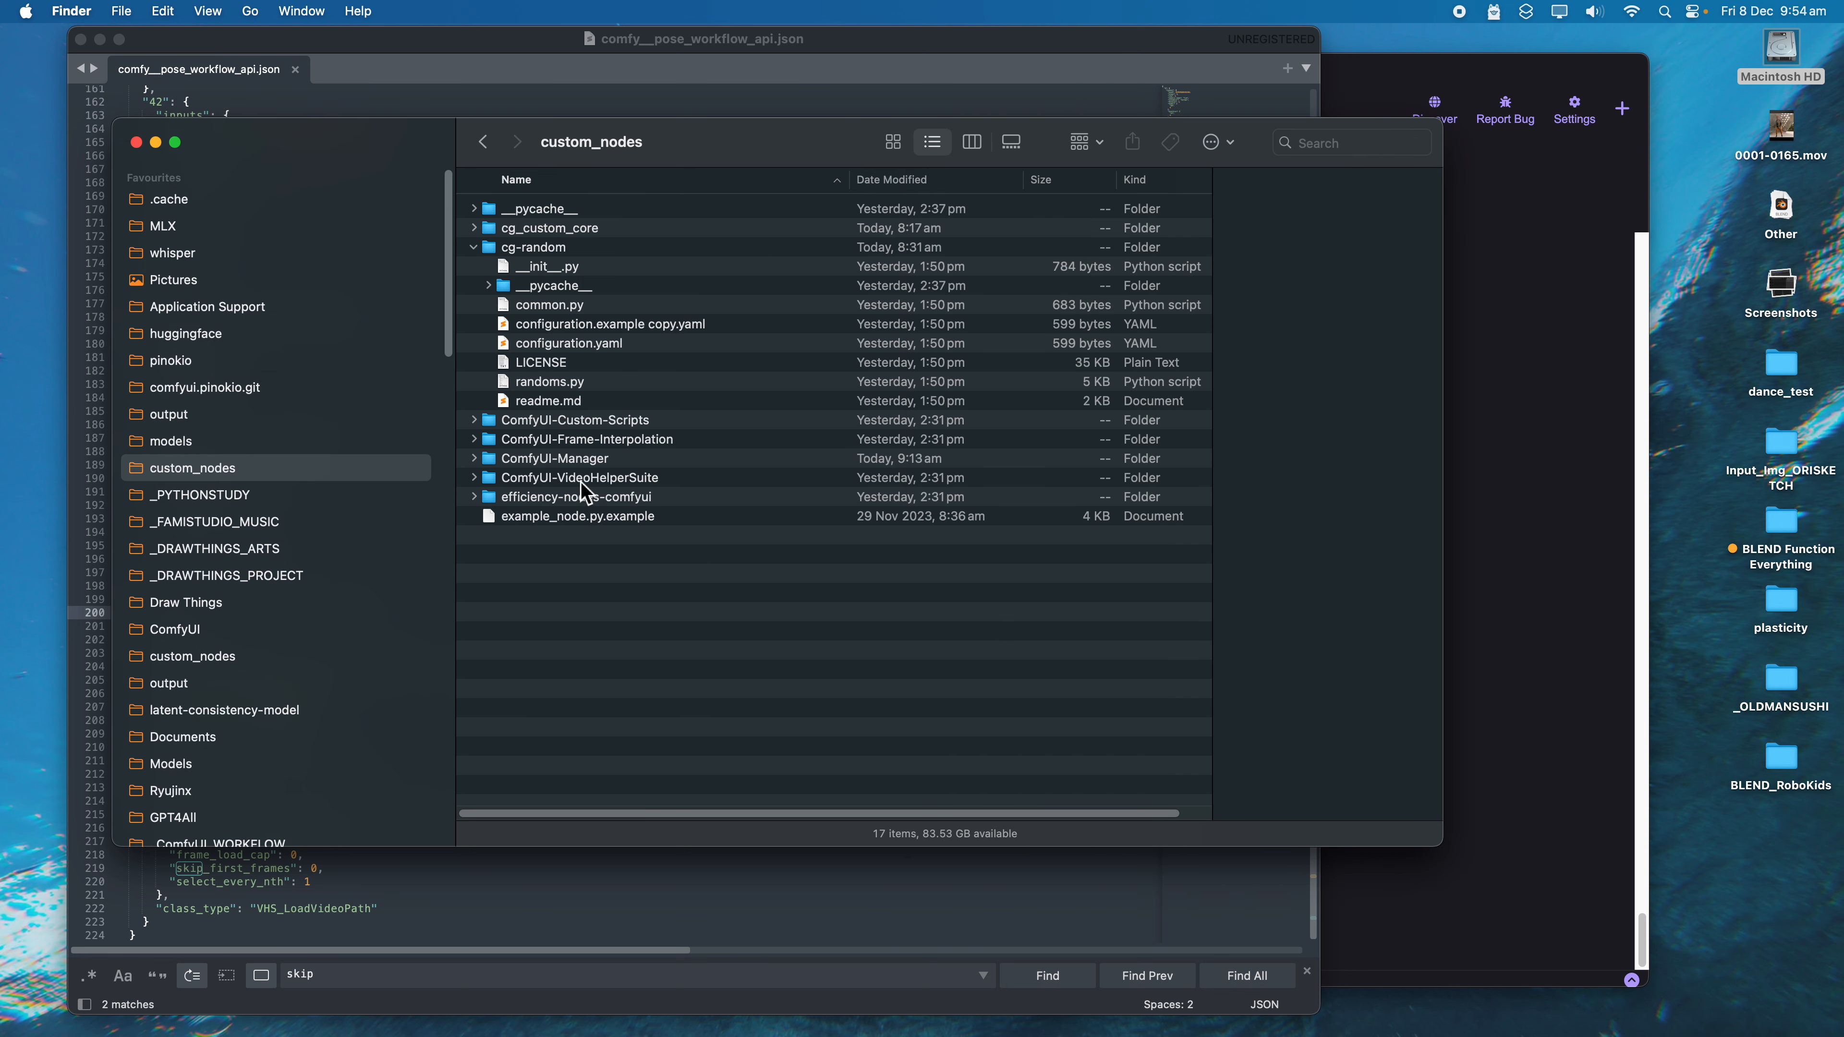
Step: Collapse the cg-random folder and examine the contents of the ComfyUI-VideoHelperSuite folder
{"action": "left_click", "coordinate": [642, 485]}
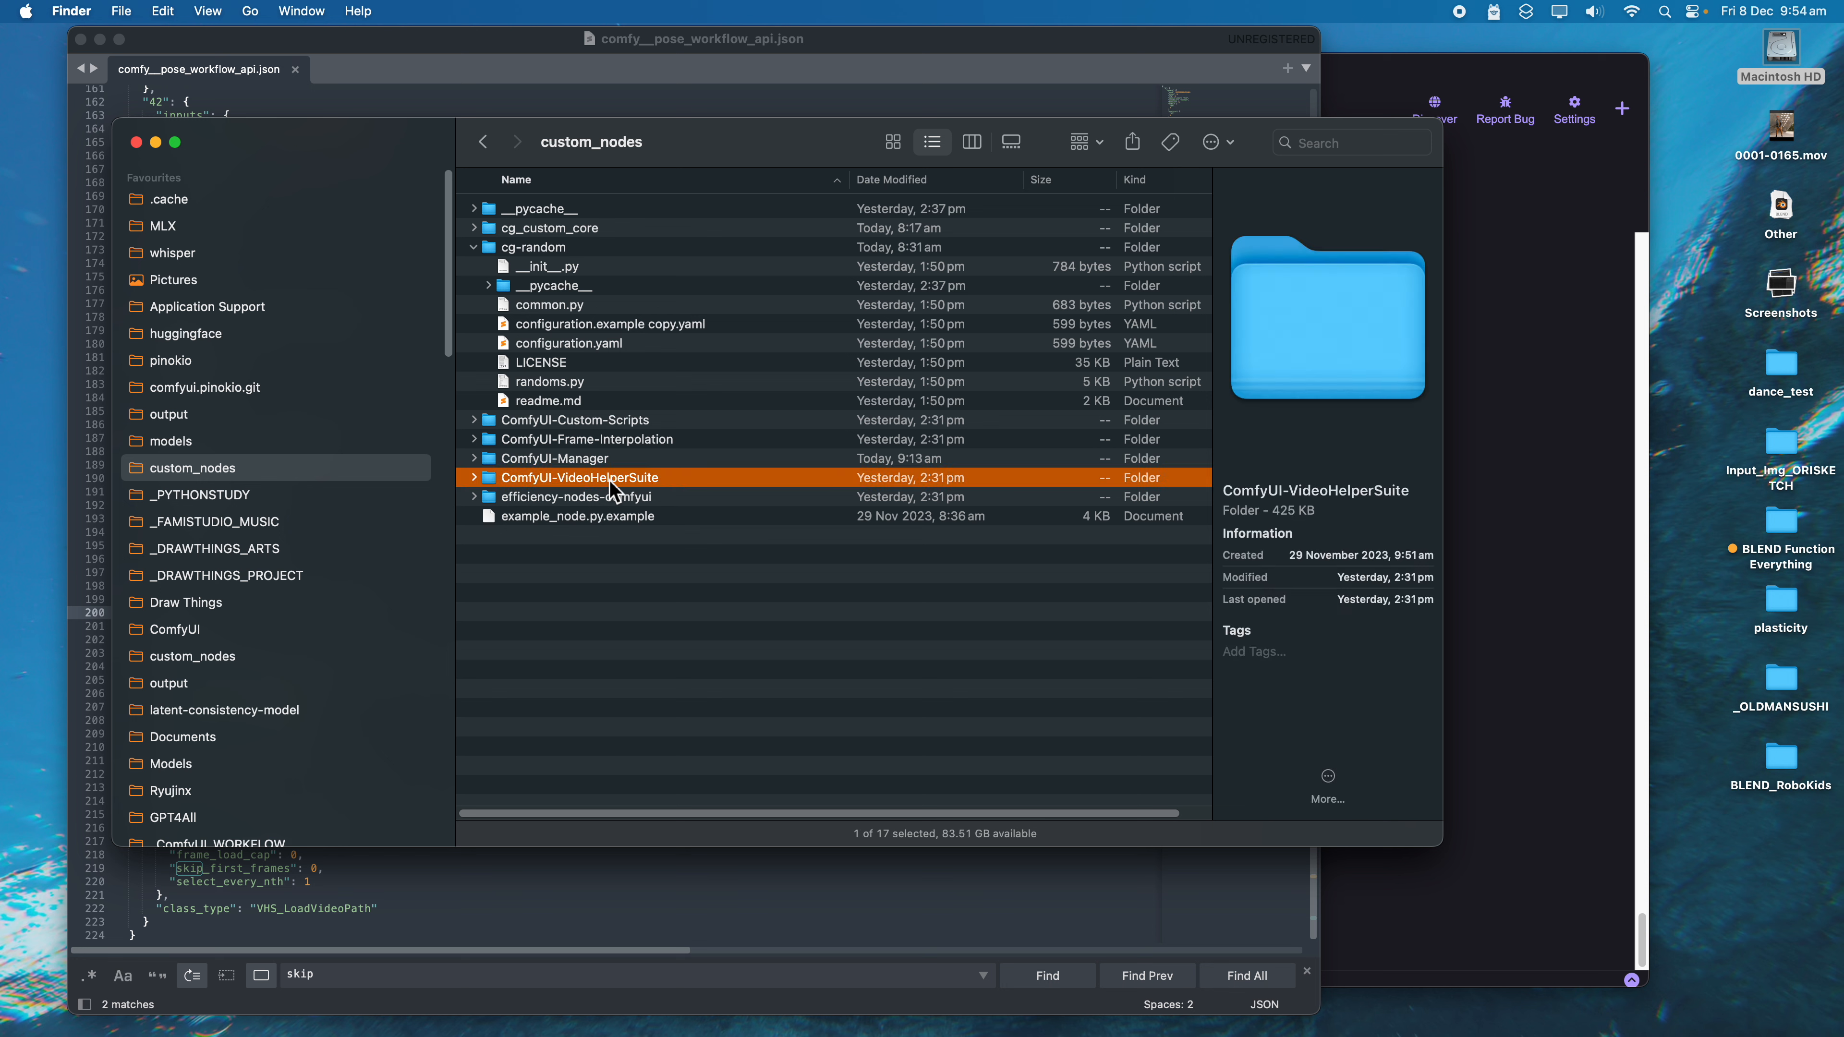
{"action": "left_click", "coordinate": [475, 248]}
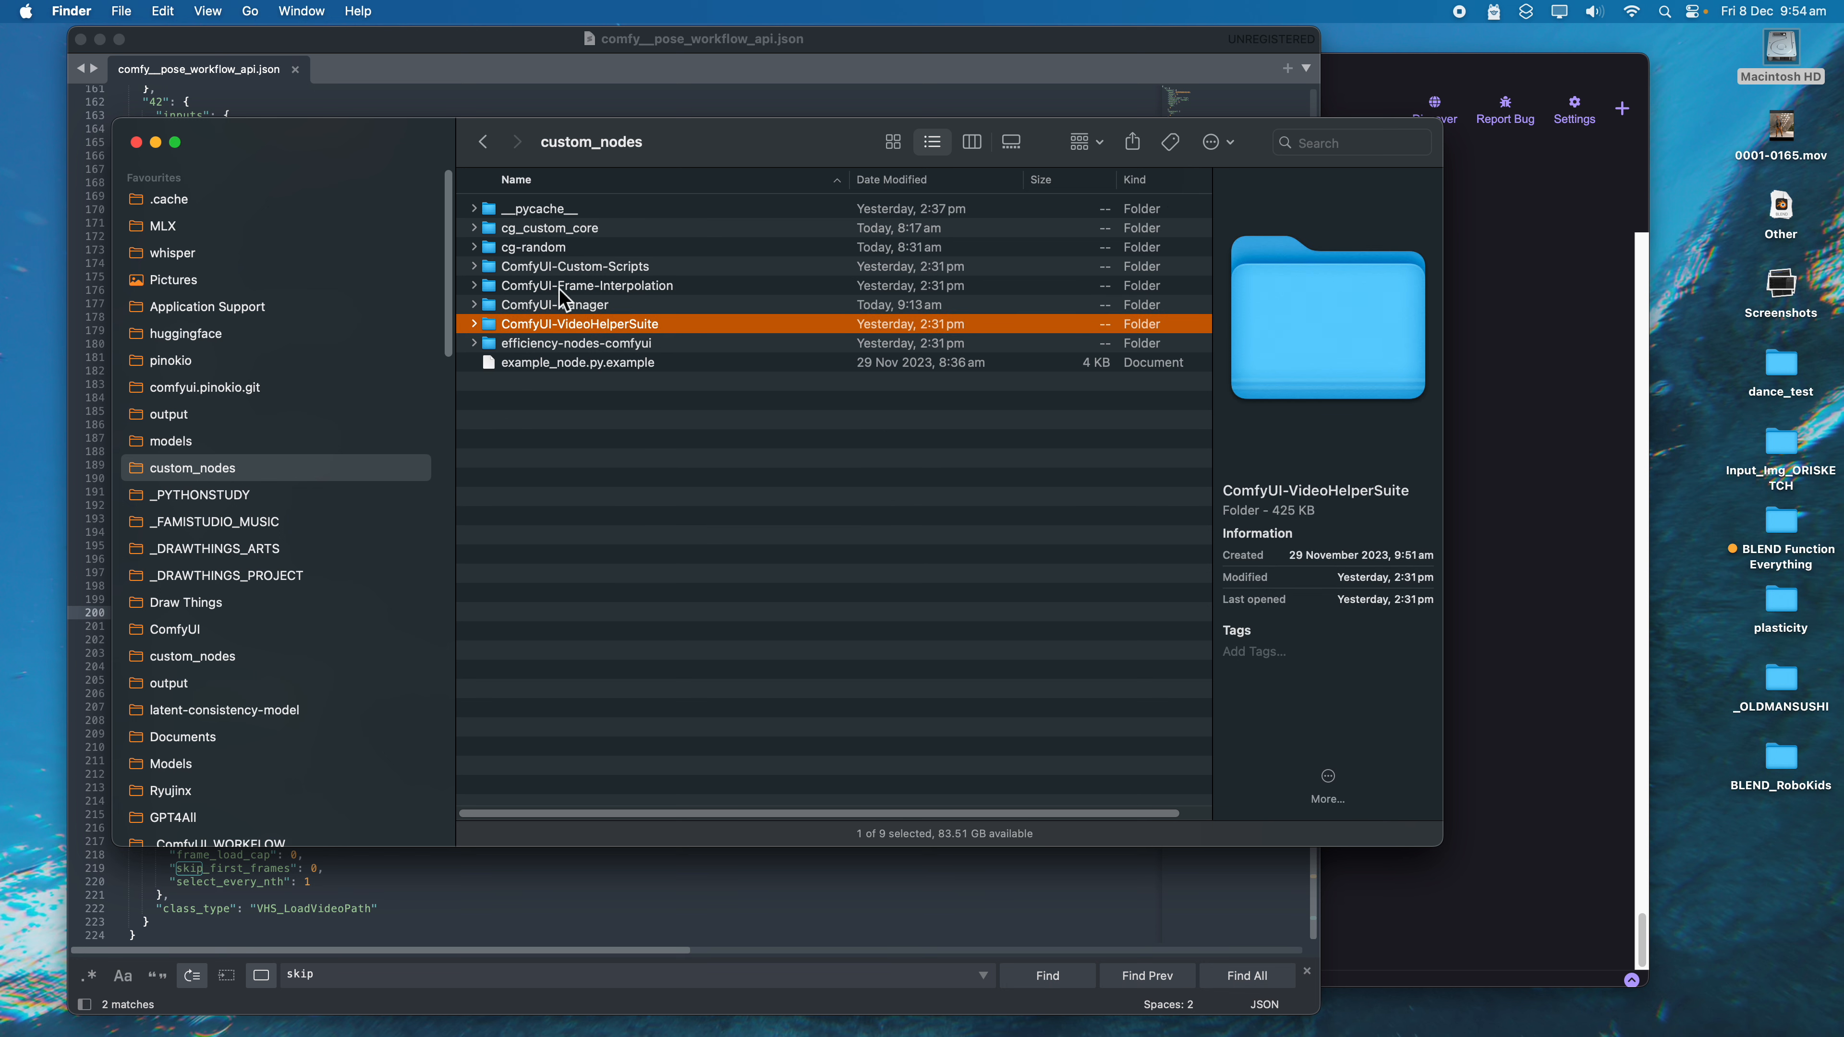
{"action": "left_click", "coordinate": [475, 324]}
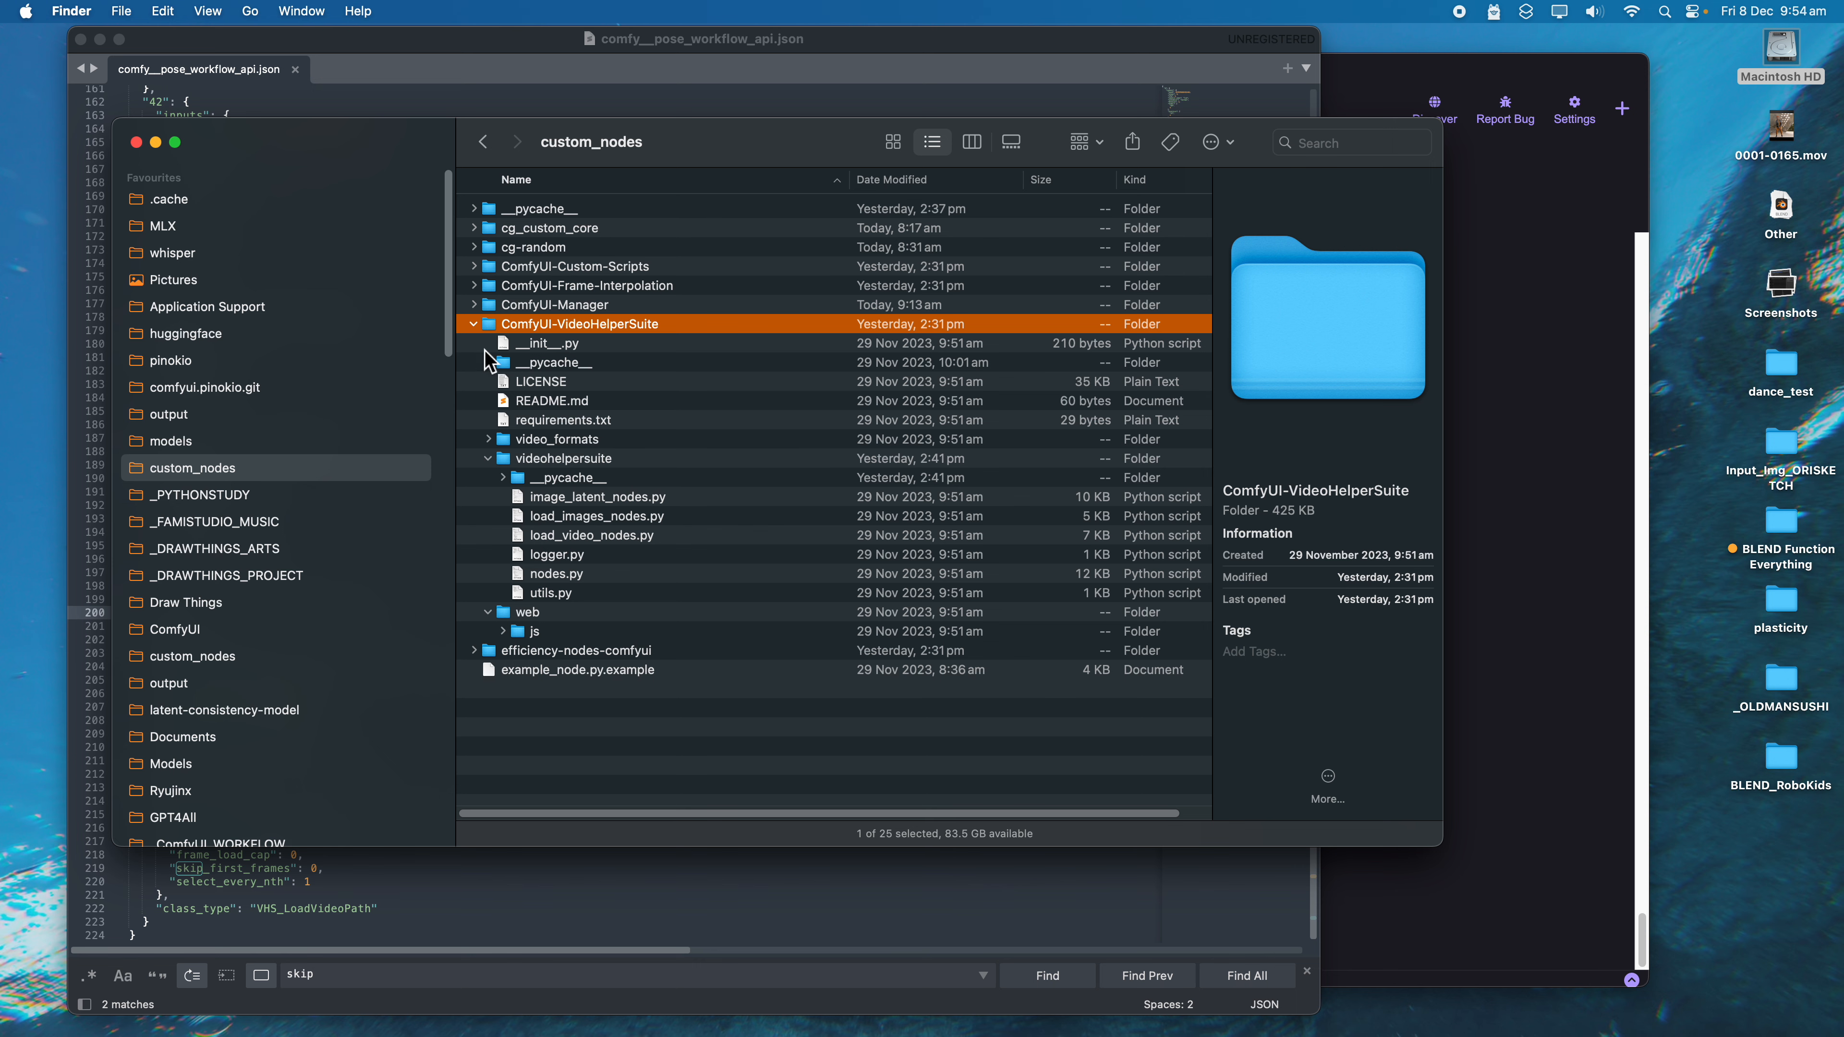
{"action": "left_click", "coordinate": [474, 324]}
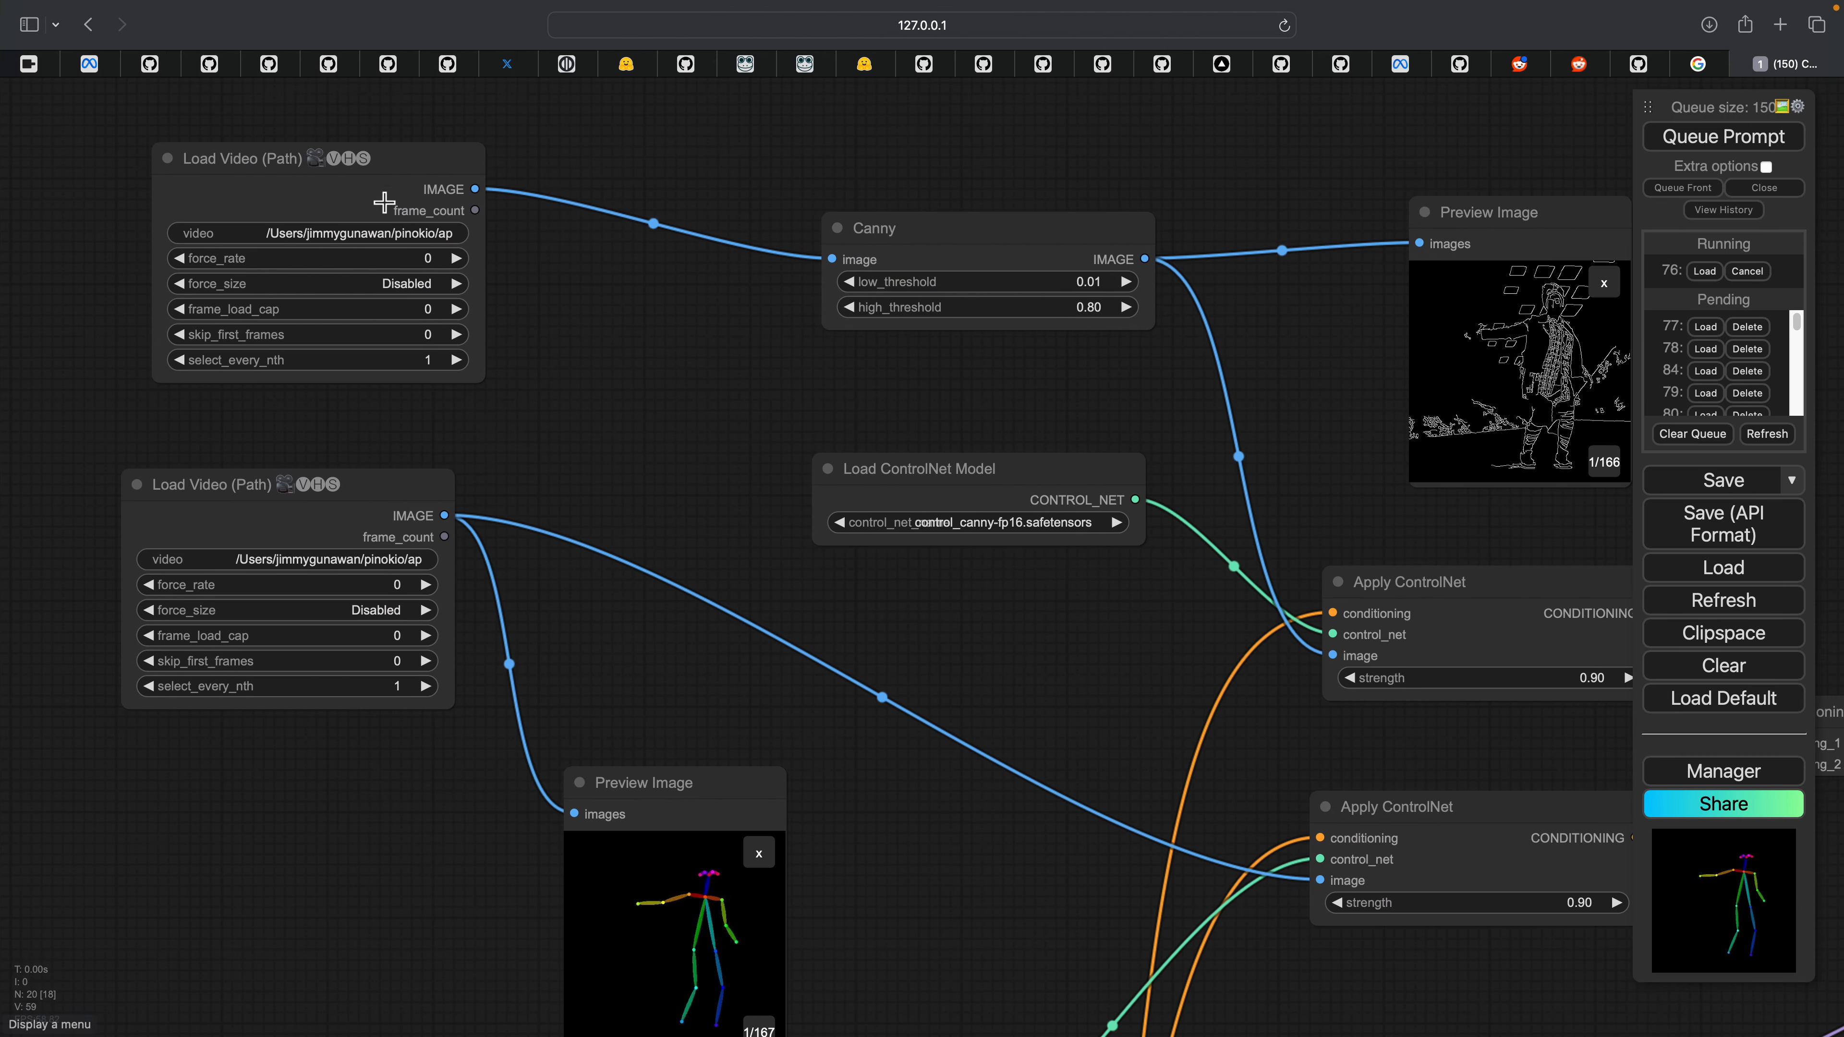
Step: Return to ComfyUI, select the Load Video (Path) node feeding Canny, and revisit the Manager menu's missing custom nodes option
{"action": "left_click", "coordinate": [382, 190]}
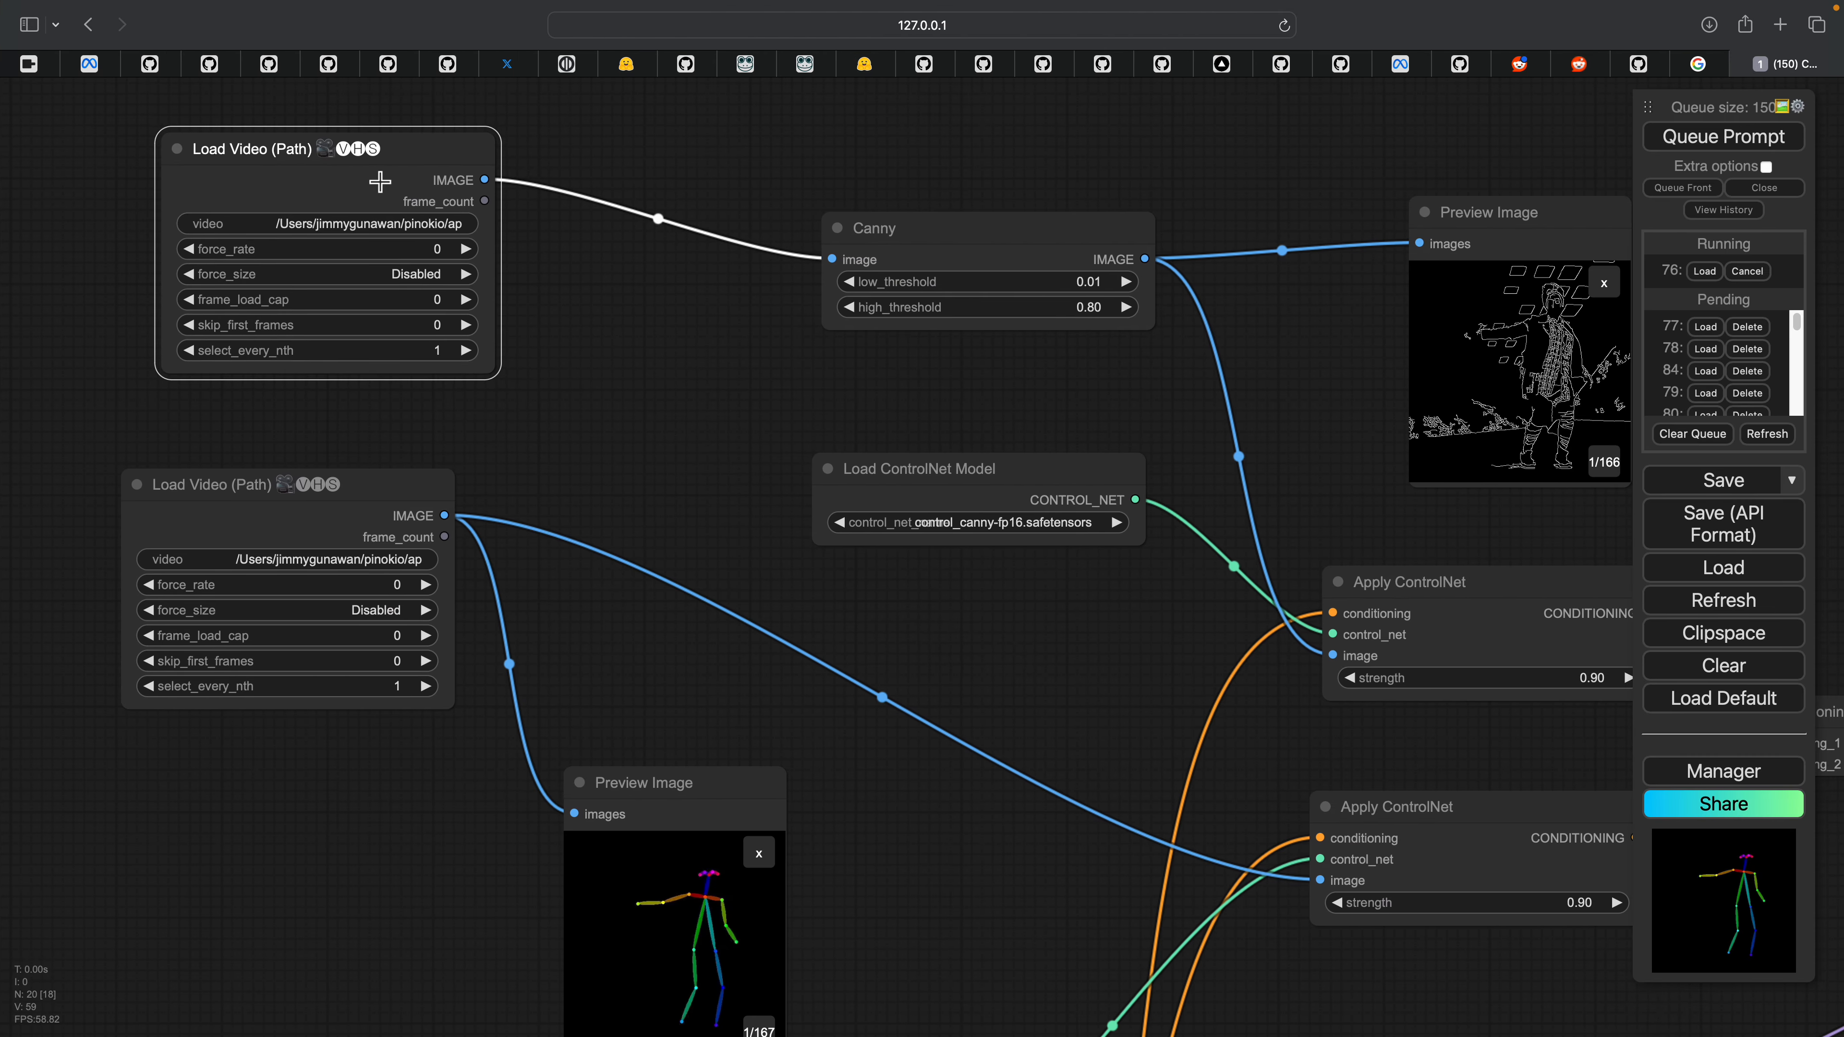
{"action": "scroll", "coordinate": [597, 279], "scroll_direction": "down", "scroll_amount": 2}
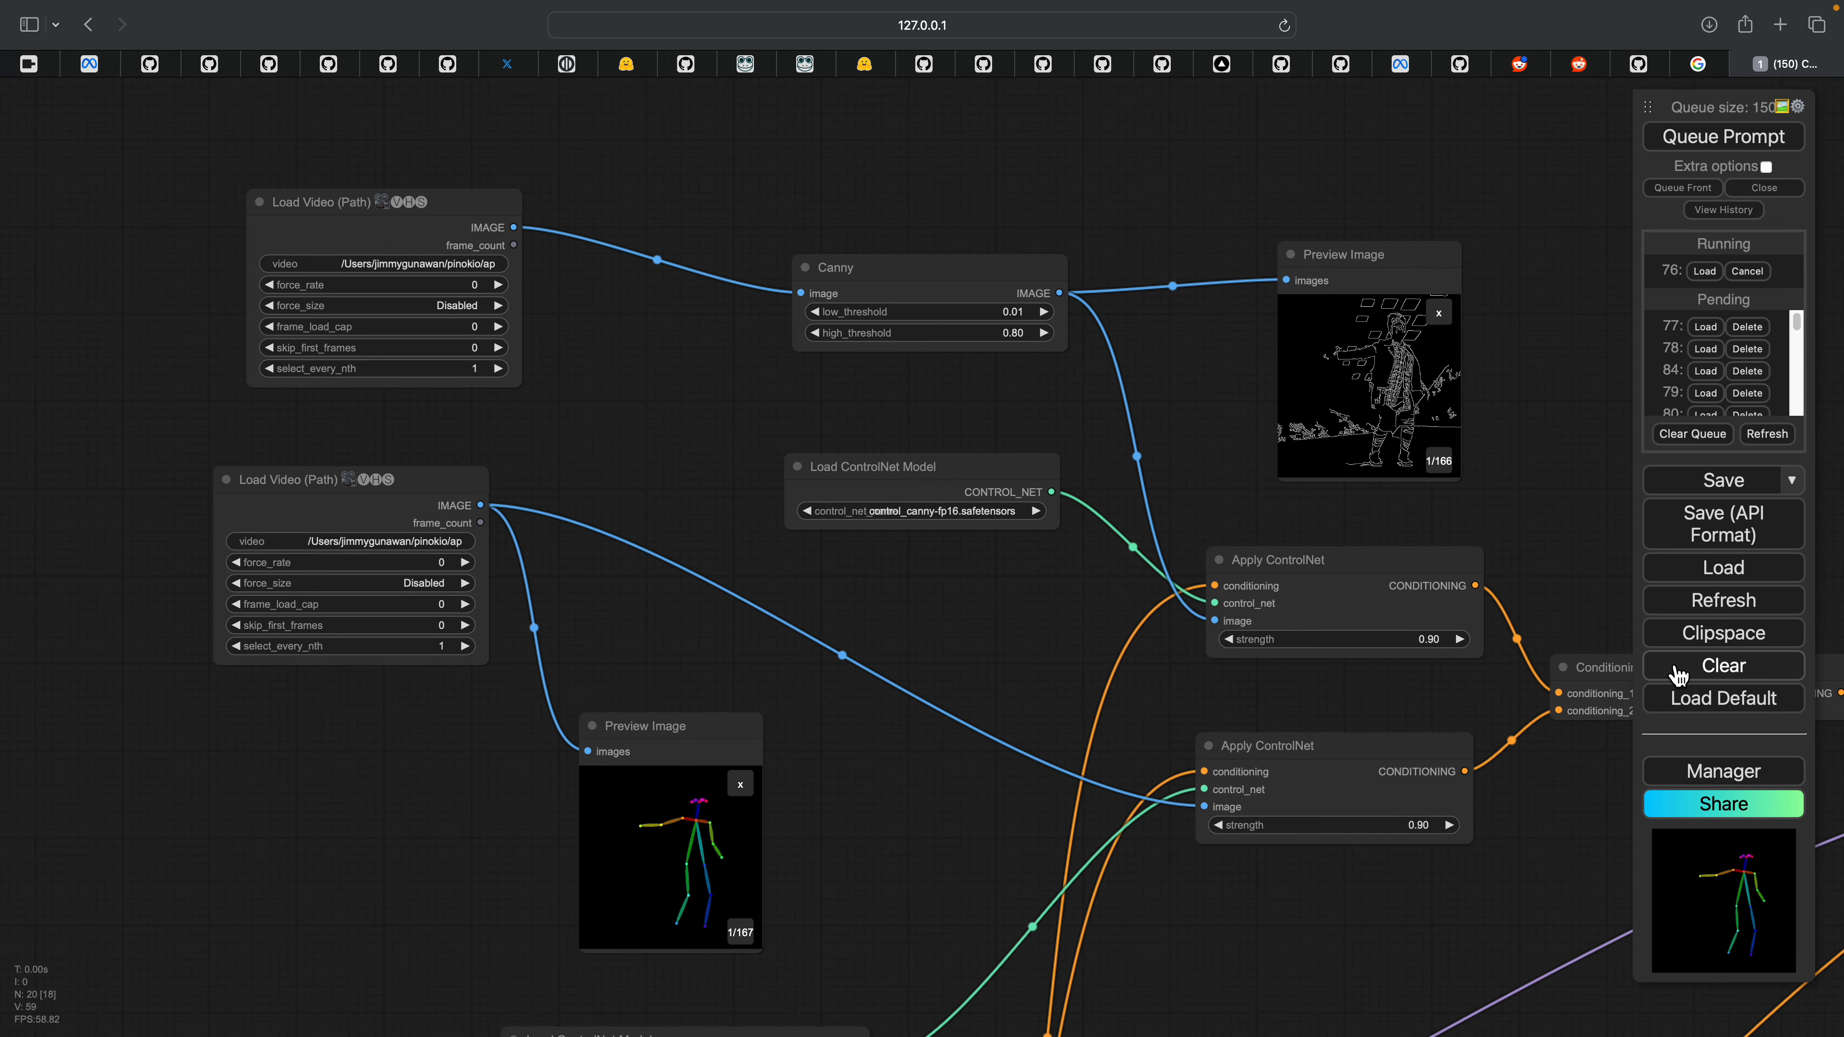
{"action": "left_click", "coordinate": [1722, 774]}
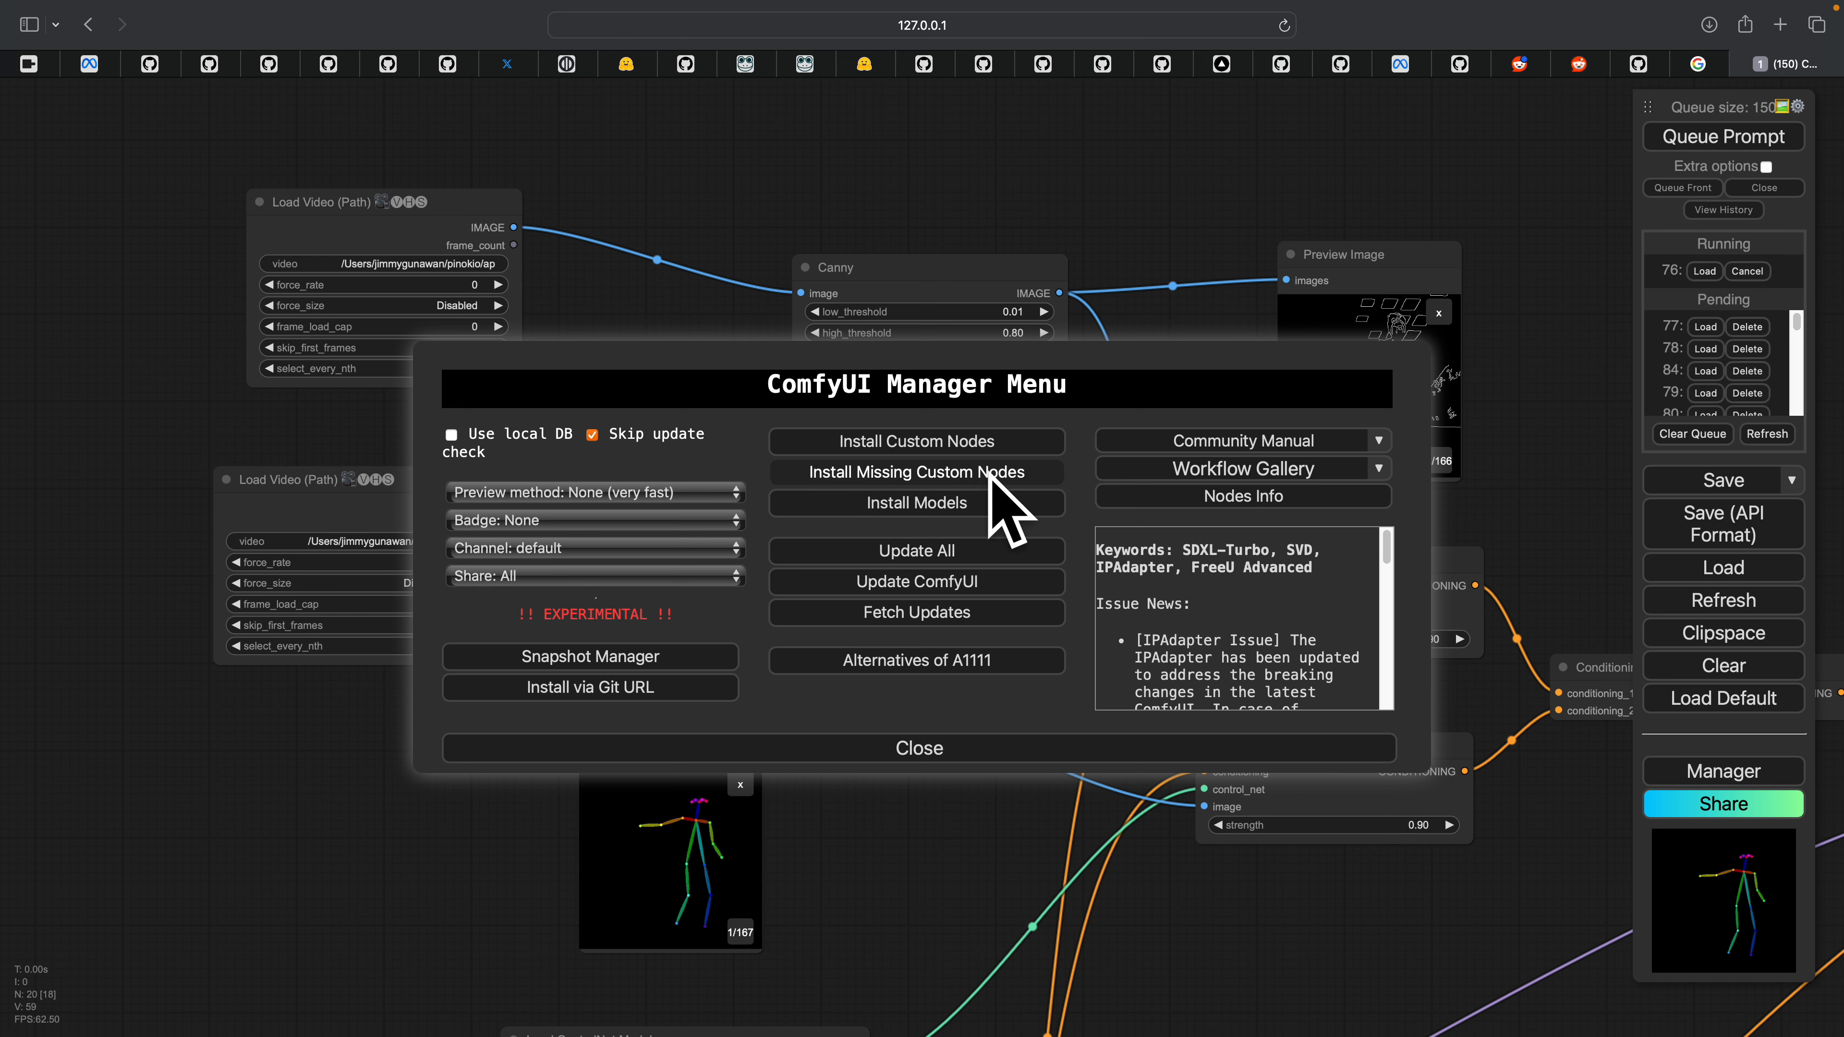
{"action": "left_click", "coordinate": [922, 753]}
Step: Select the Load Video (Path) node feeding Canny and survey the whole workflow from video inputs to preview images
{"action": "left_click", "coordinate": [461, 235]}
{"action": "scroll", "coordinate": [597, 240], "scroll_direction": "down", "scroll_amount": 3}
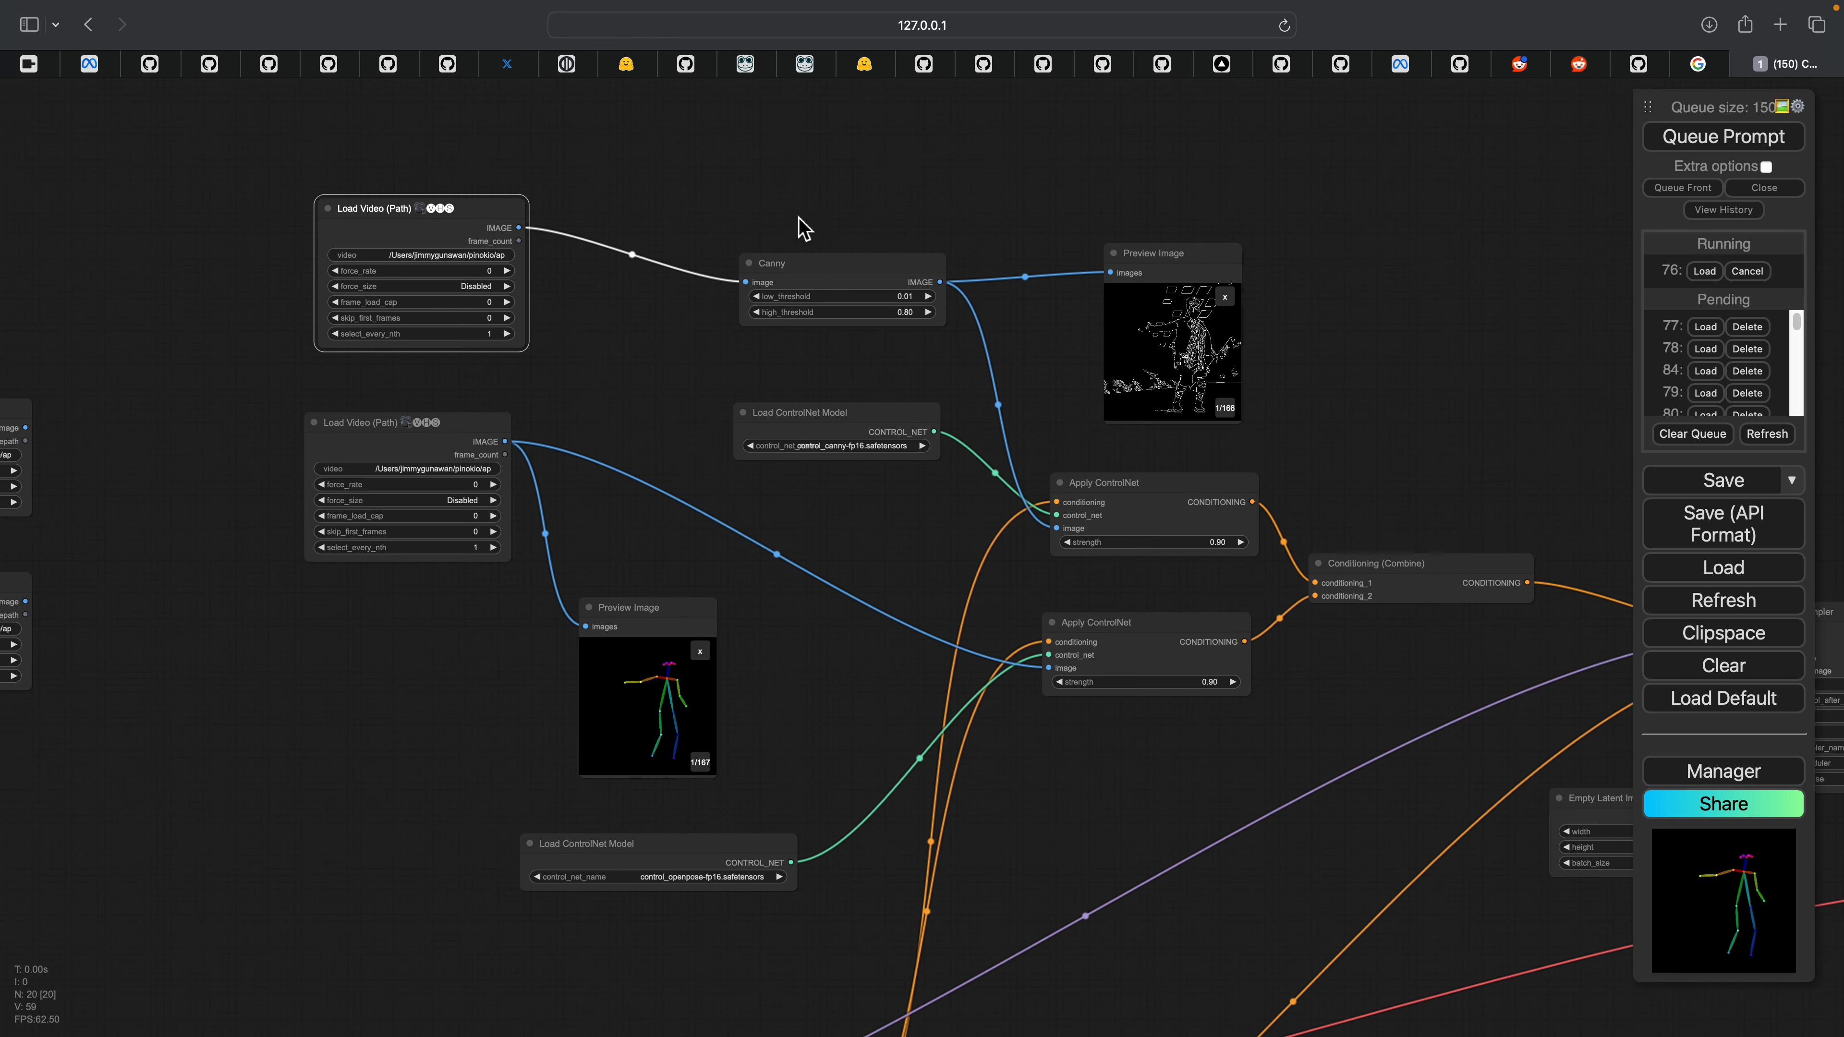
{"action": "scroll", "coordinate": [804, 229], "scroll_direction": "down", "scroll_amount": 5}
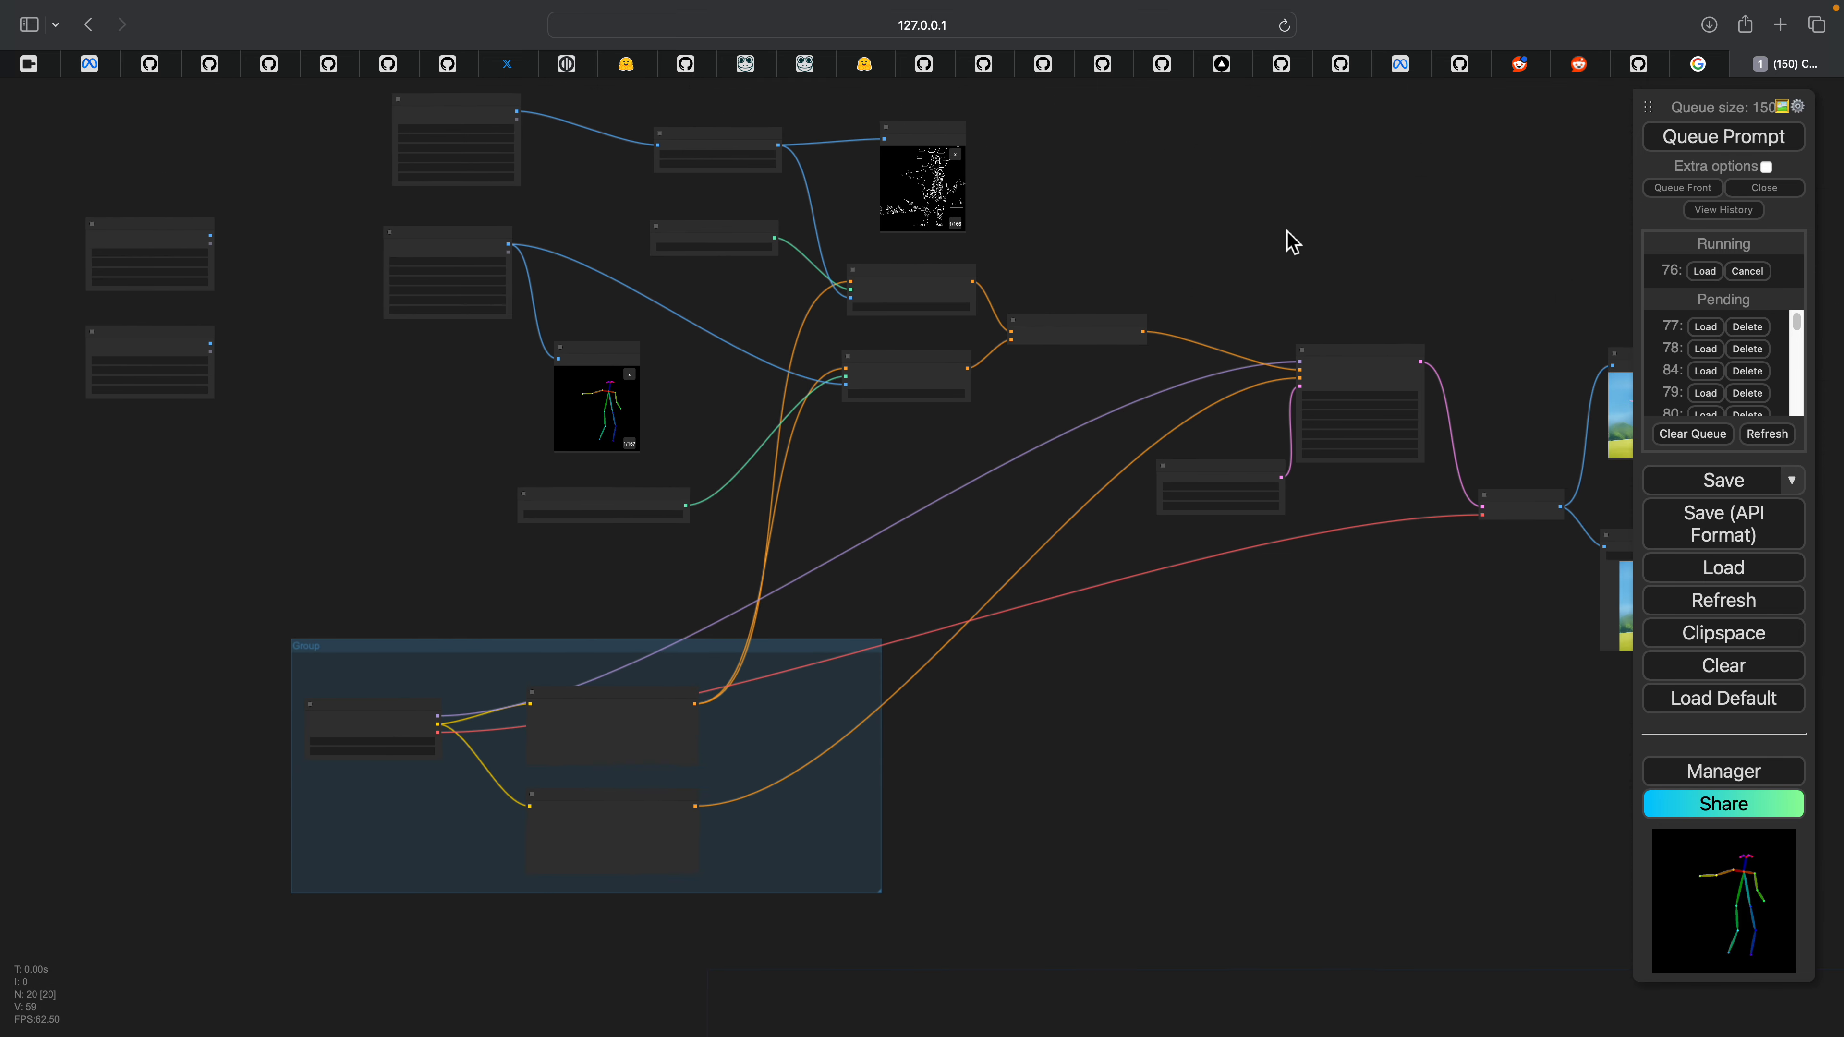
{"action": "left_click_drag", "start_coordinate": [1134, 267], "coordinate": [1060, 314]}
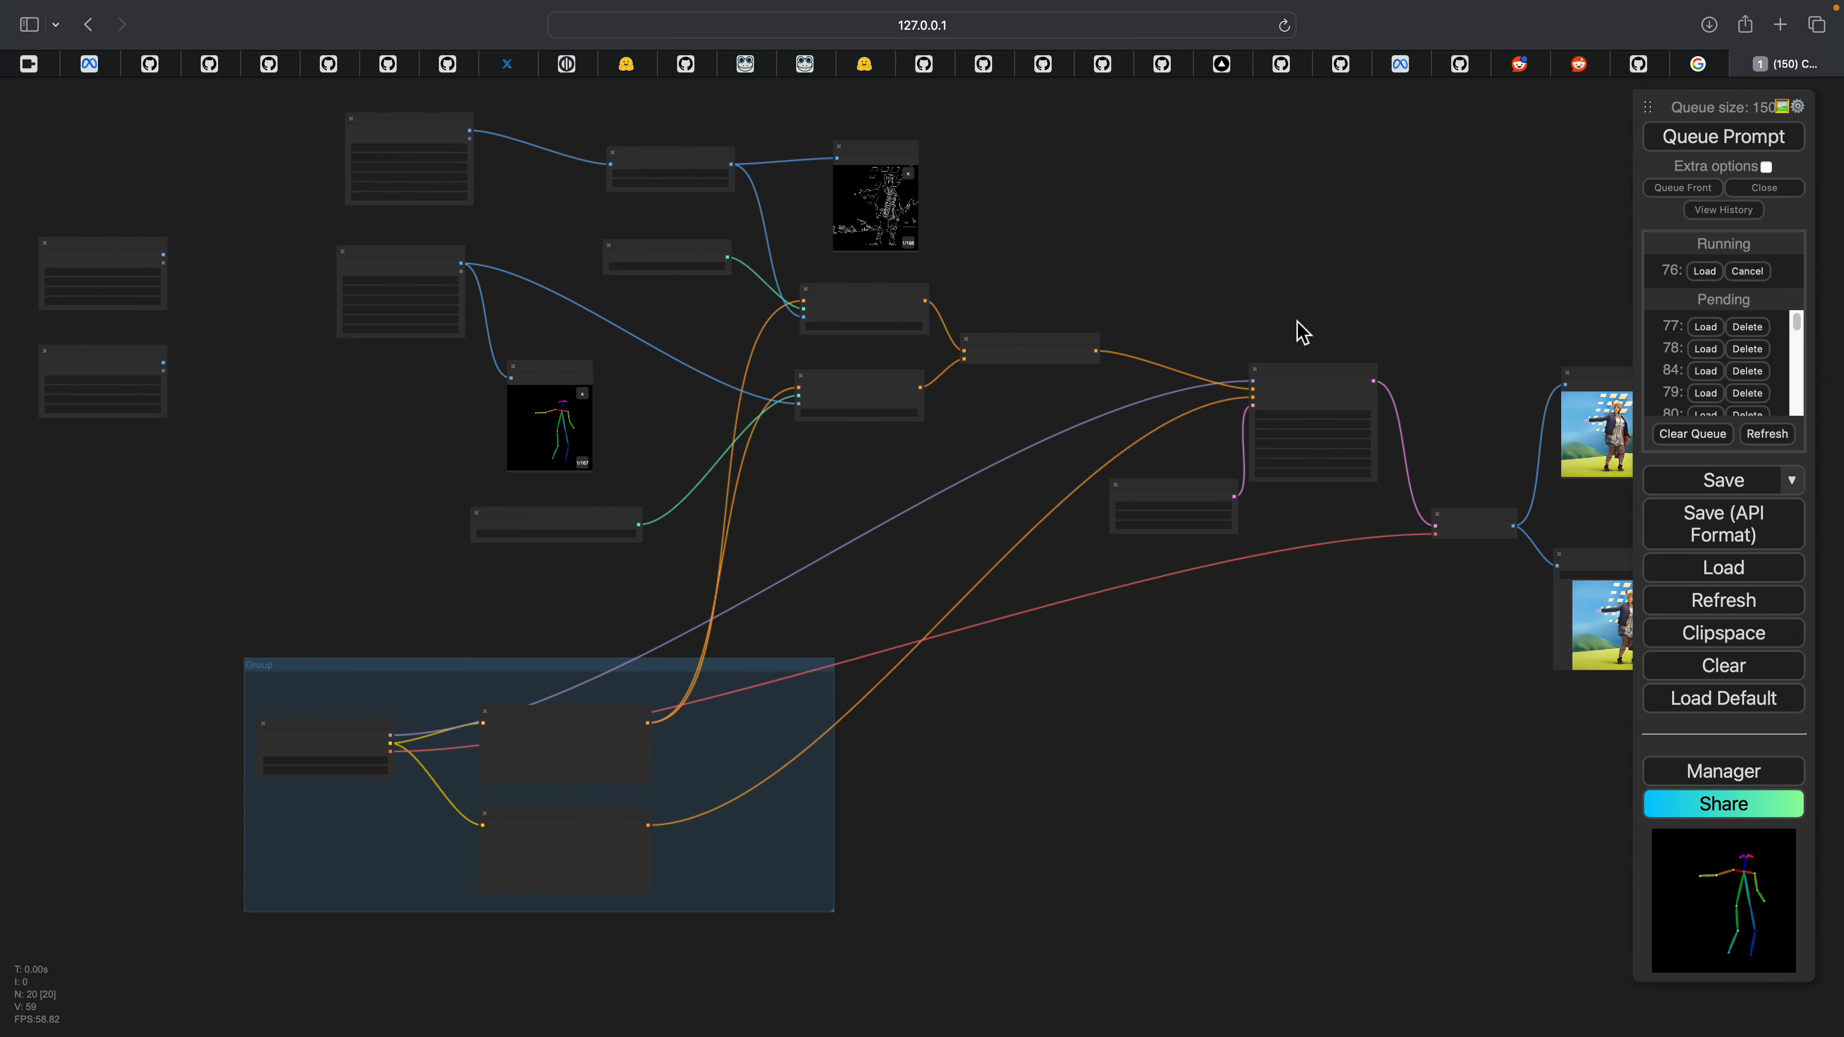
{"action": "left_click_drag", "start_coordinate": [1302, 333], "coordinate": [1236, 332]}
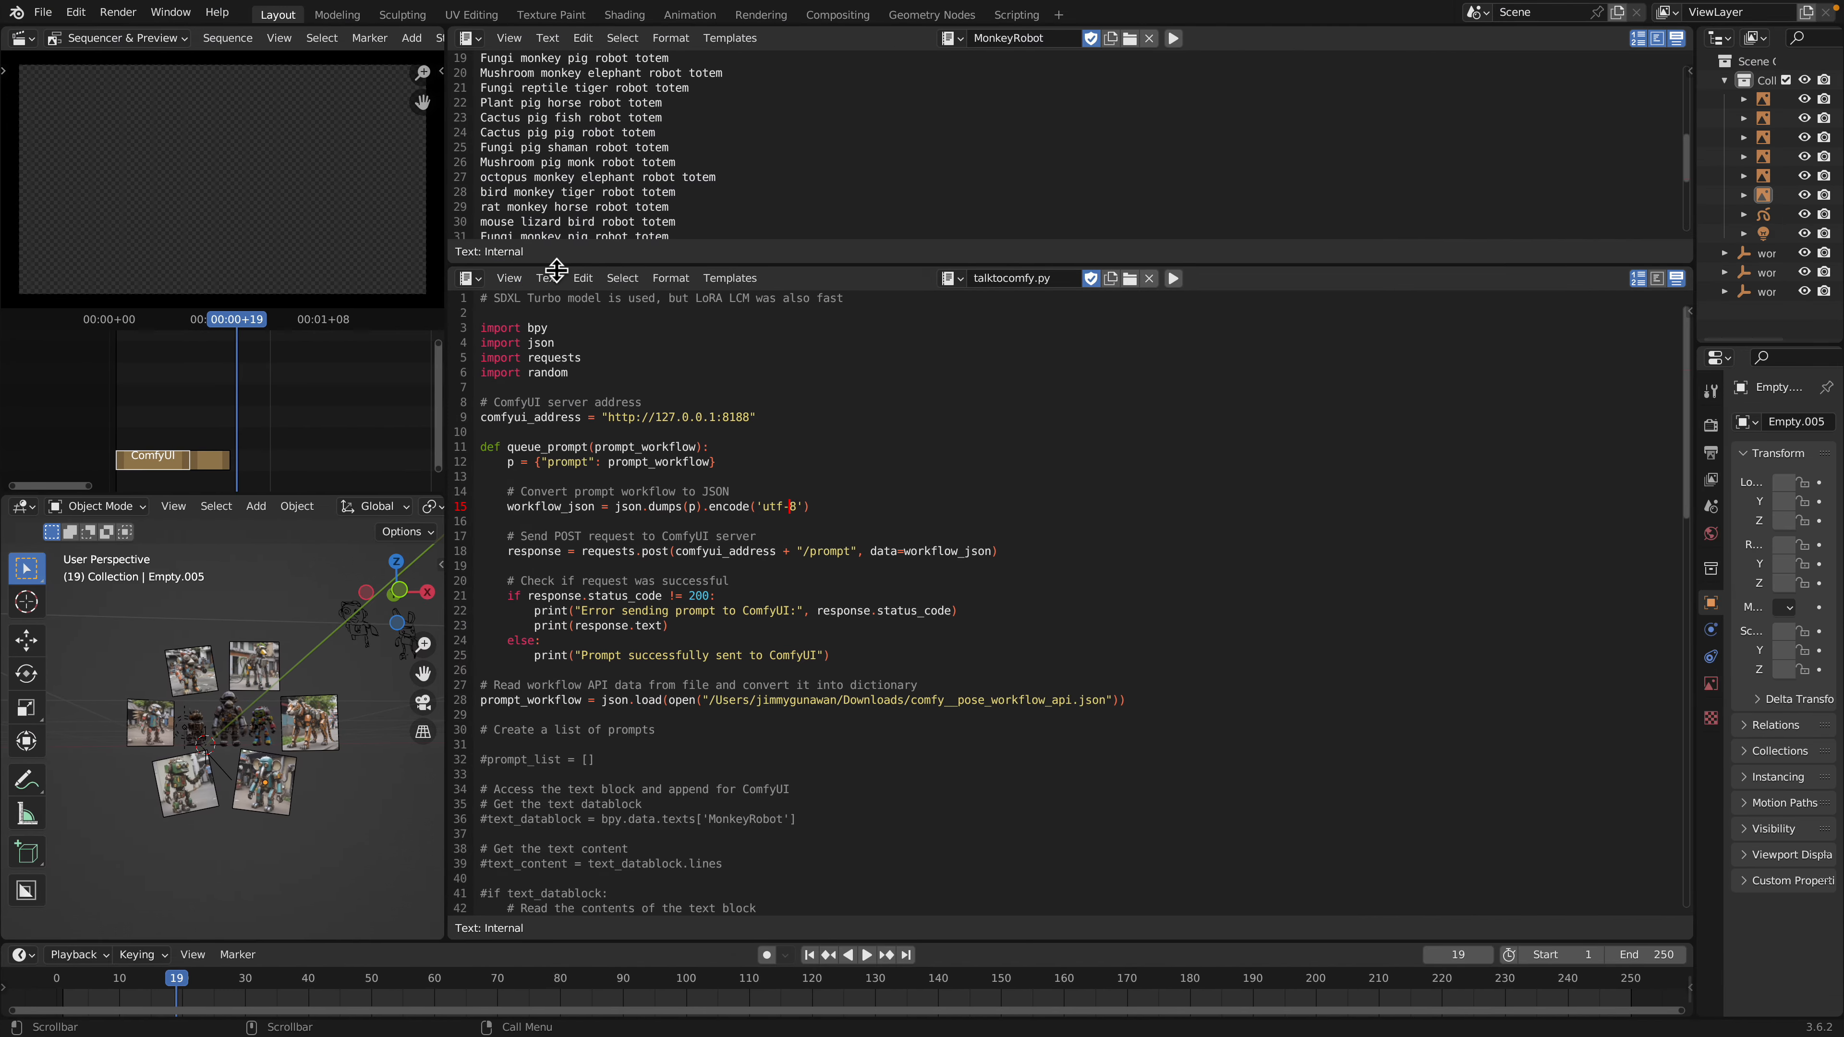
Step: Switch to Blender and enlarge the text editor showing talktocomfy.py and the sequencer area above the 3D viewport
{"action": "left_click_drag", "start_coordinate": [556, 264], "coordinate": [556, 247]}
{"action": "scroll", "coordinate": [350, 370], "scroll_direction": "down", "scroll_amount": 1}
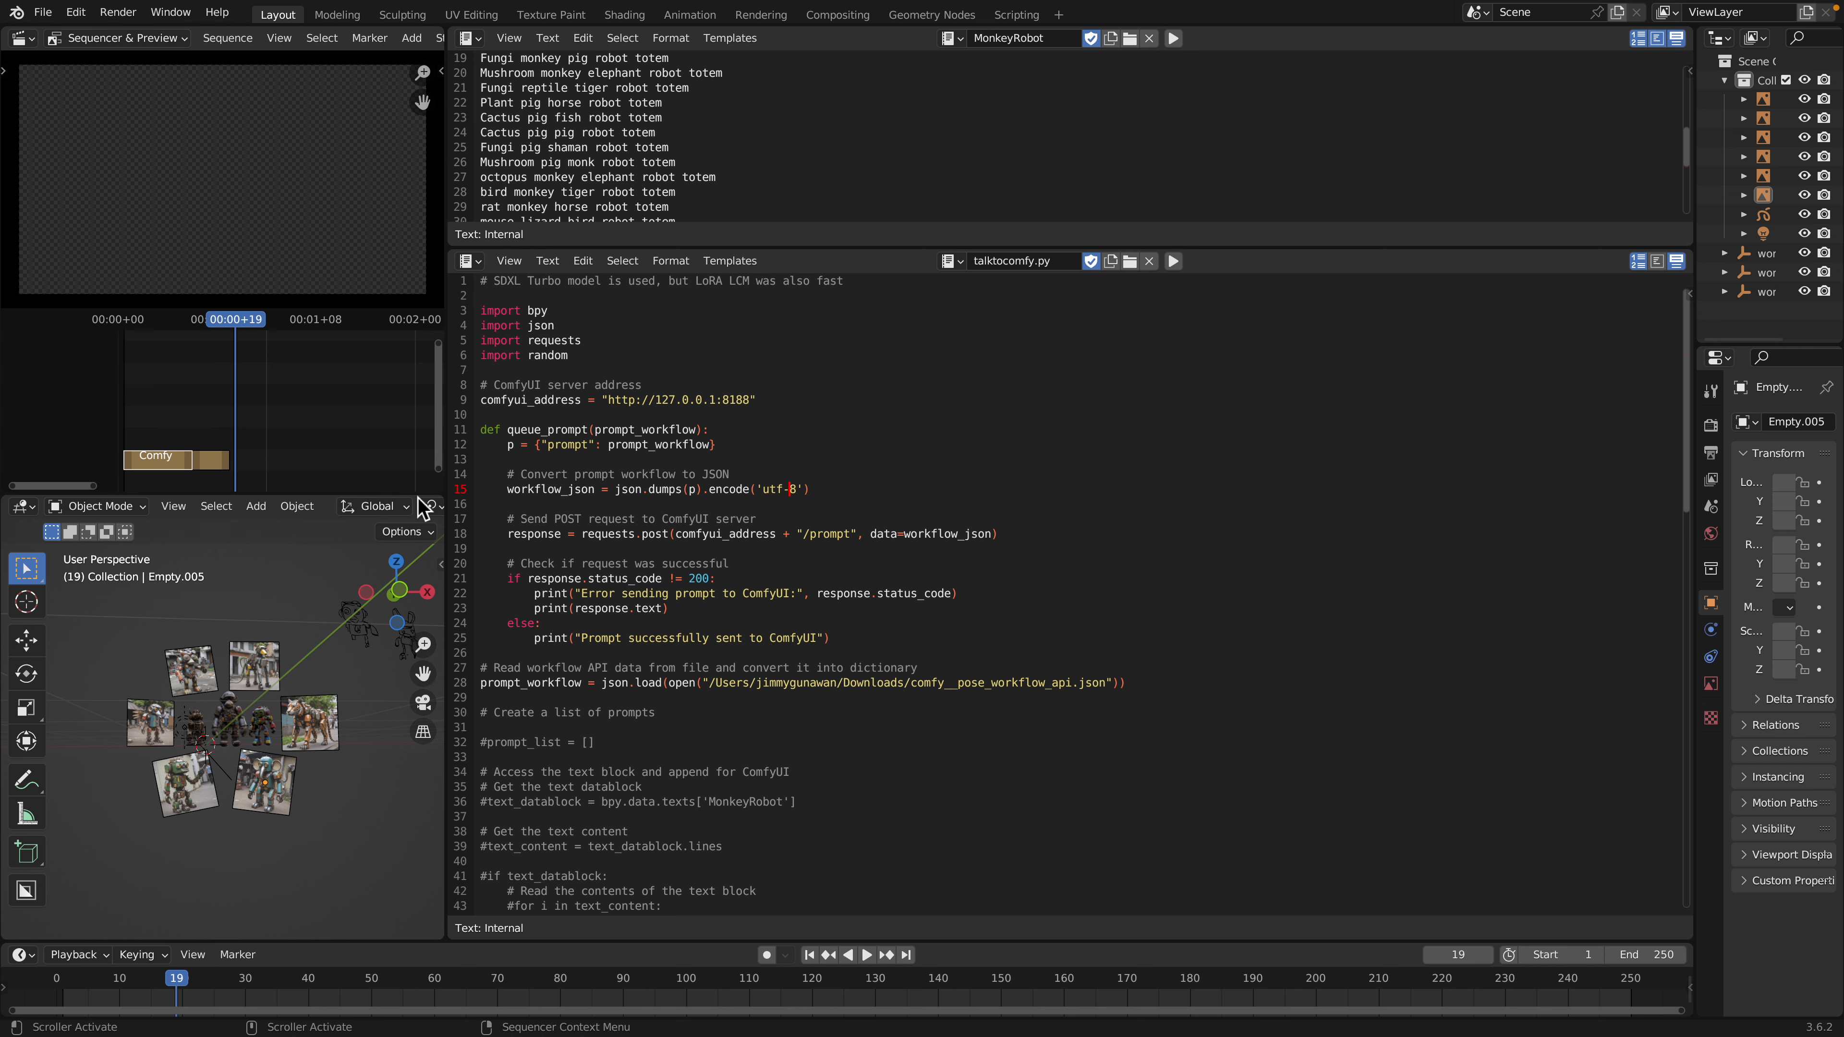
{"action": "left_click_drag", "start_coordinate": [421, 496], "coordinate": [421, 537]}
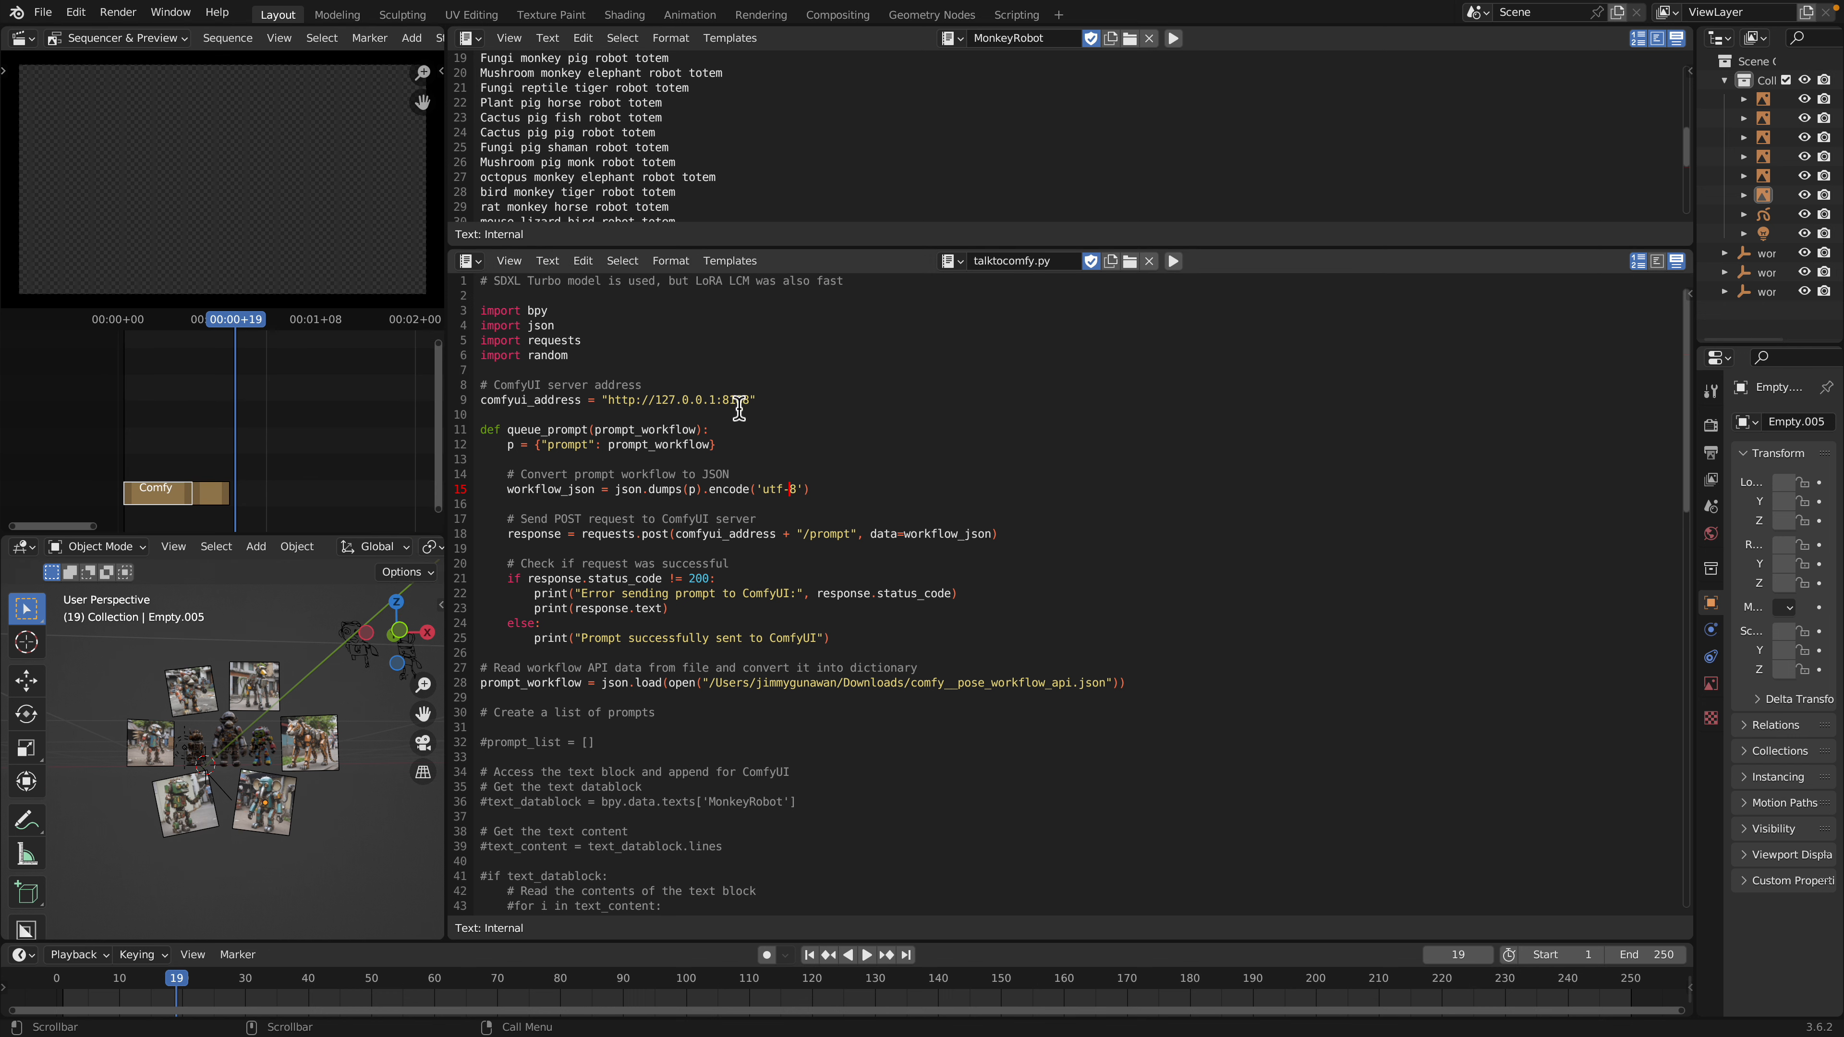
{"action": "left_click_drag", "start_coordinate": [882, 247], "coordinate": [882, 157]}
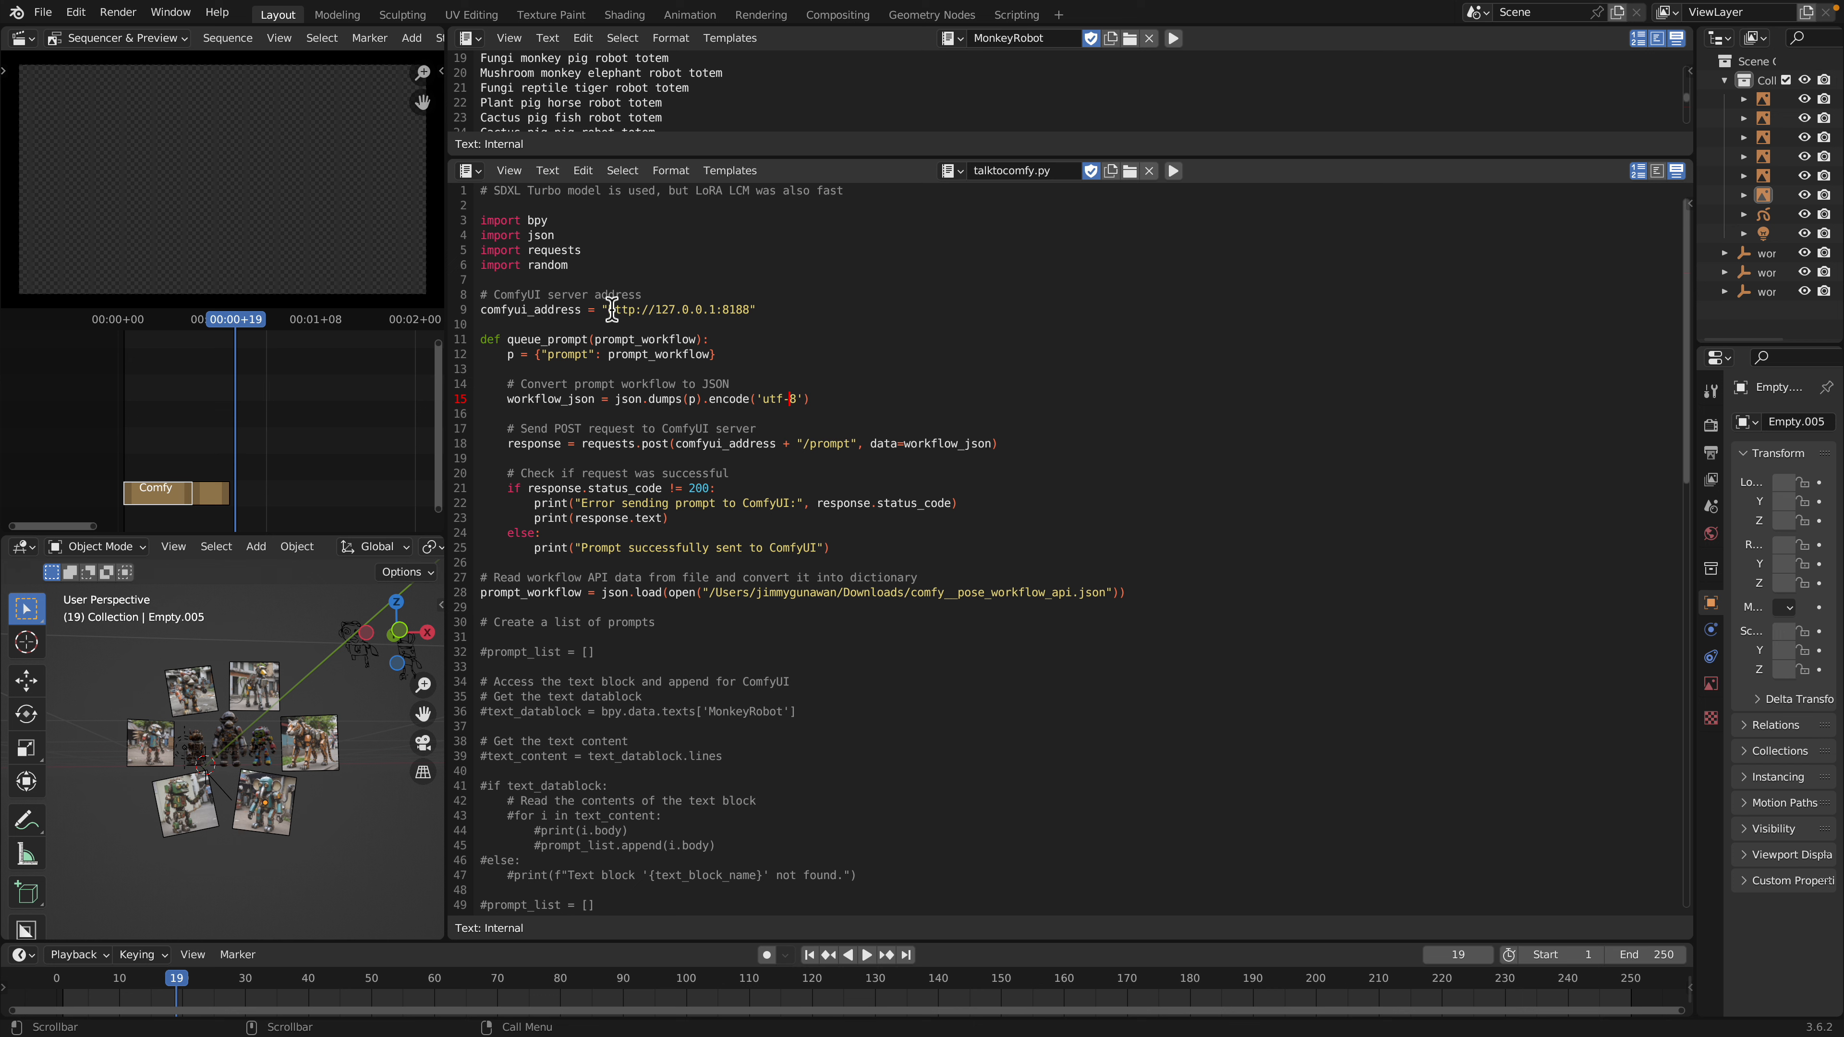
Step: Highlight the ComfyUI server address and the comfy__pose_workflow_api.json file path in talktocomfy.py
{"action": "left_click_drag", "start_coordinate": [604, 309], "coordinate": [755, 311]}
{"action": "left_click", "coordinate": [796, 399]}
{"action": "left_click_drag", "start_coordinate": [715, 592], "coordinate": [1105, 592]}
{"action": "left_click", "coordinate": [1113, 592]}
Step: Review the talktocomfy.py section that names nodes "48", "49" and "6" and loops over the video frames
{"action": "scroll", "coordinate": [689, 535], "scroll_direction": "down", "scroll_amount": 8}
{"action": "scroll", "coordinate": [676, 623], "scroll_direction": "up", "scroll_amount": 3}
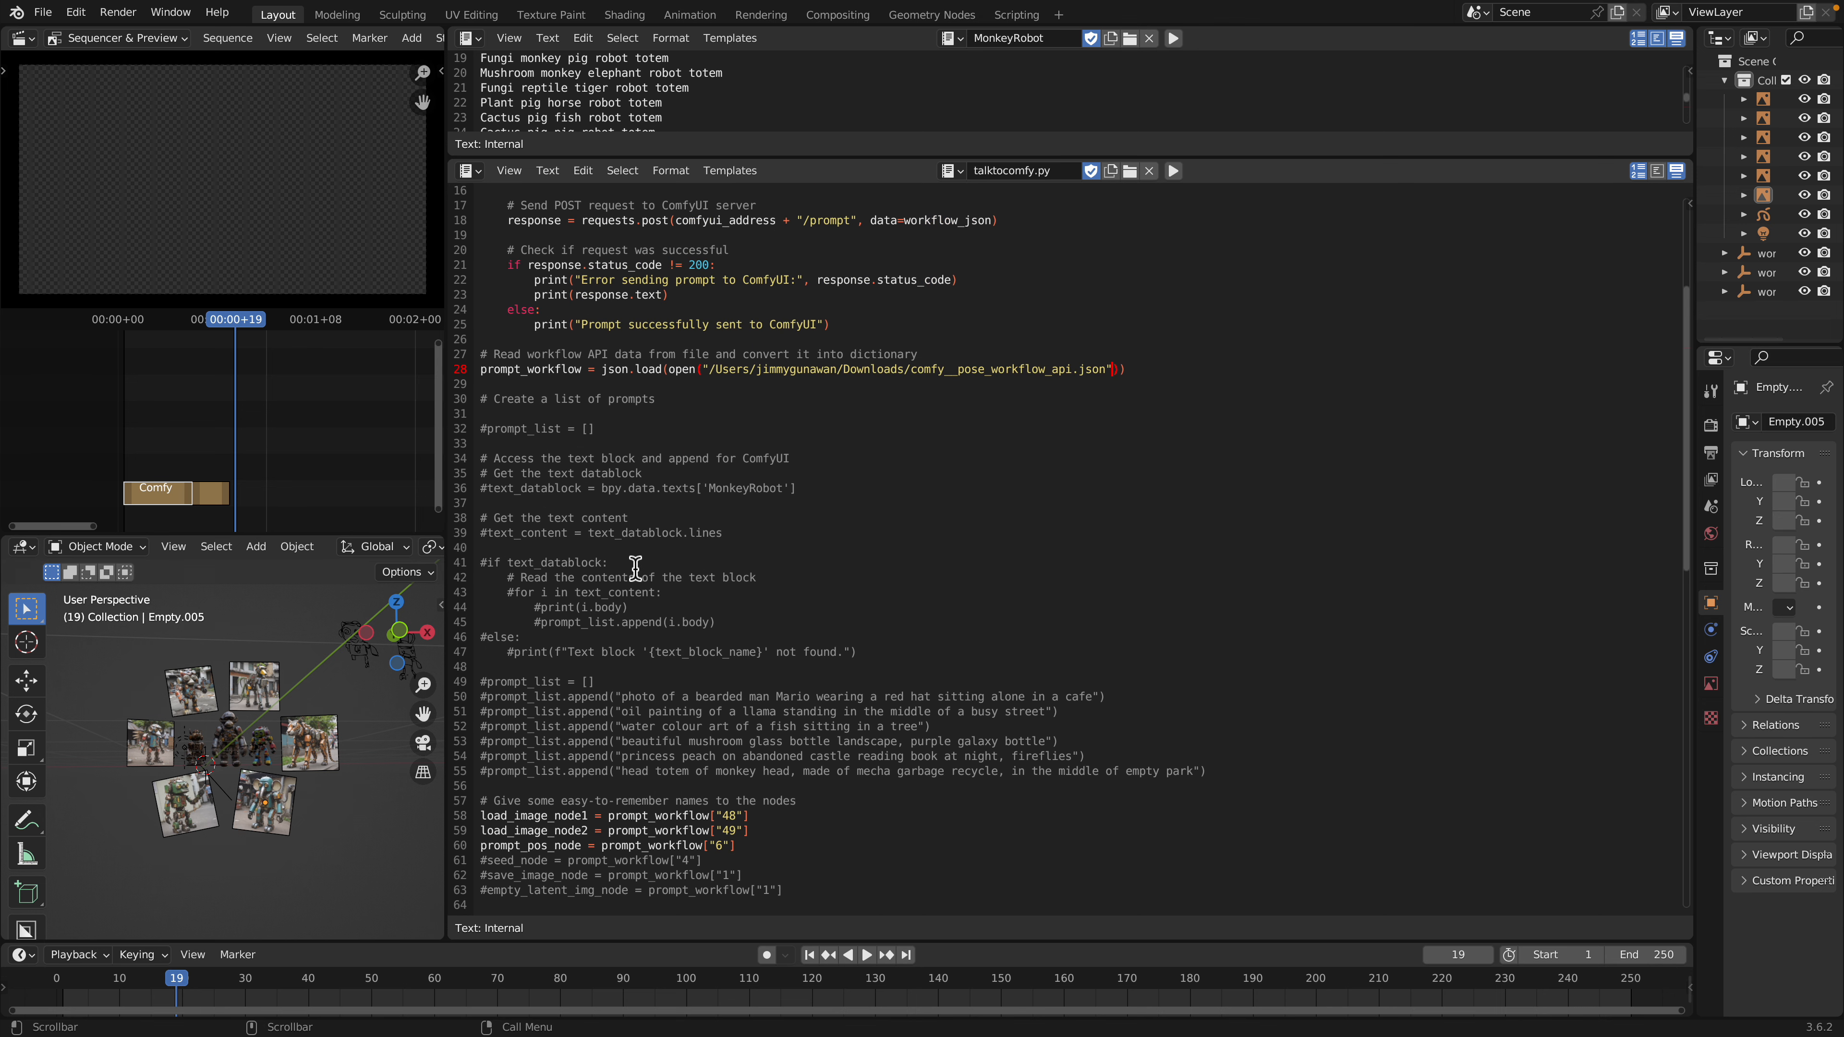
{"action": "scroll", "coordinate": [646, 592], "scroll_direction": "down", "scroll_amount": 6}
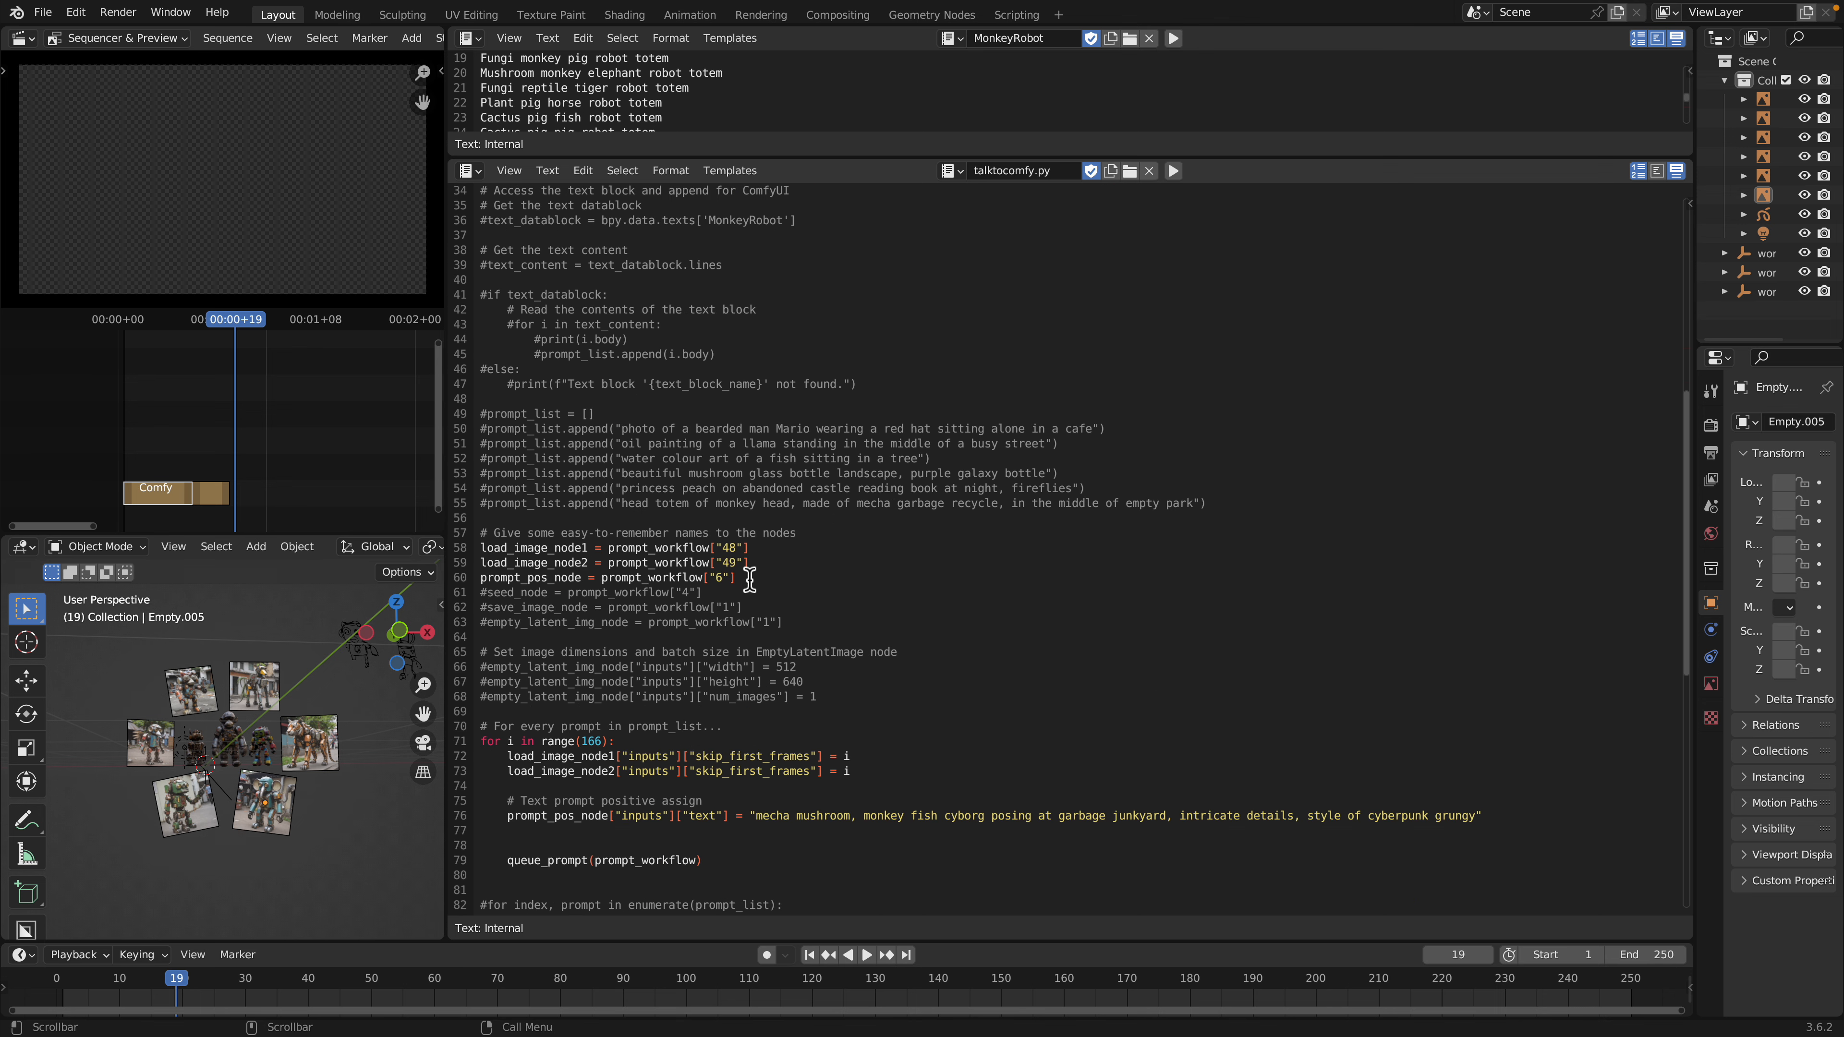
Step: Highlight the load_image_node1 and load_image_node2 assignments in talktocomfy.py and locate their skip_first_frames lines in the loop
{"action": "scroll", "coordinate": [749, 579], "scroll_direction": "down", "scroll_amount": 2}
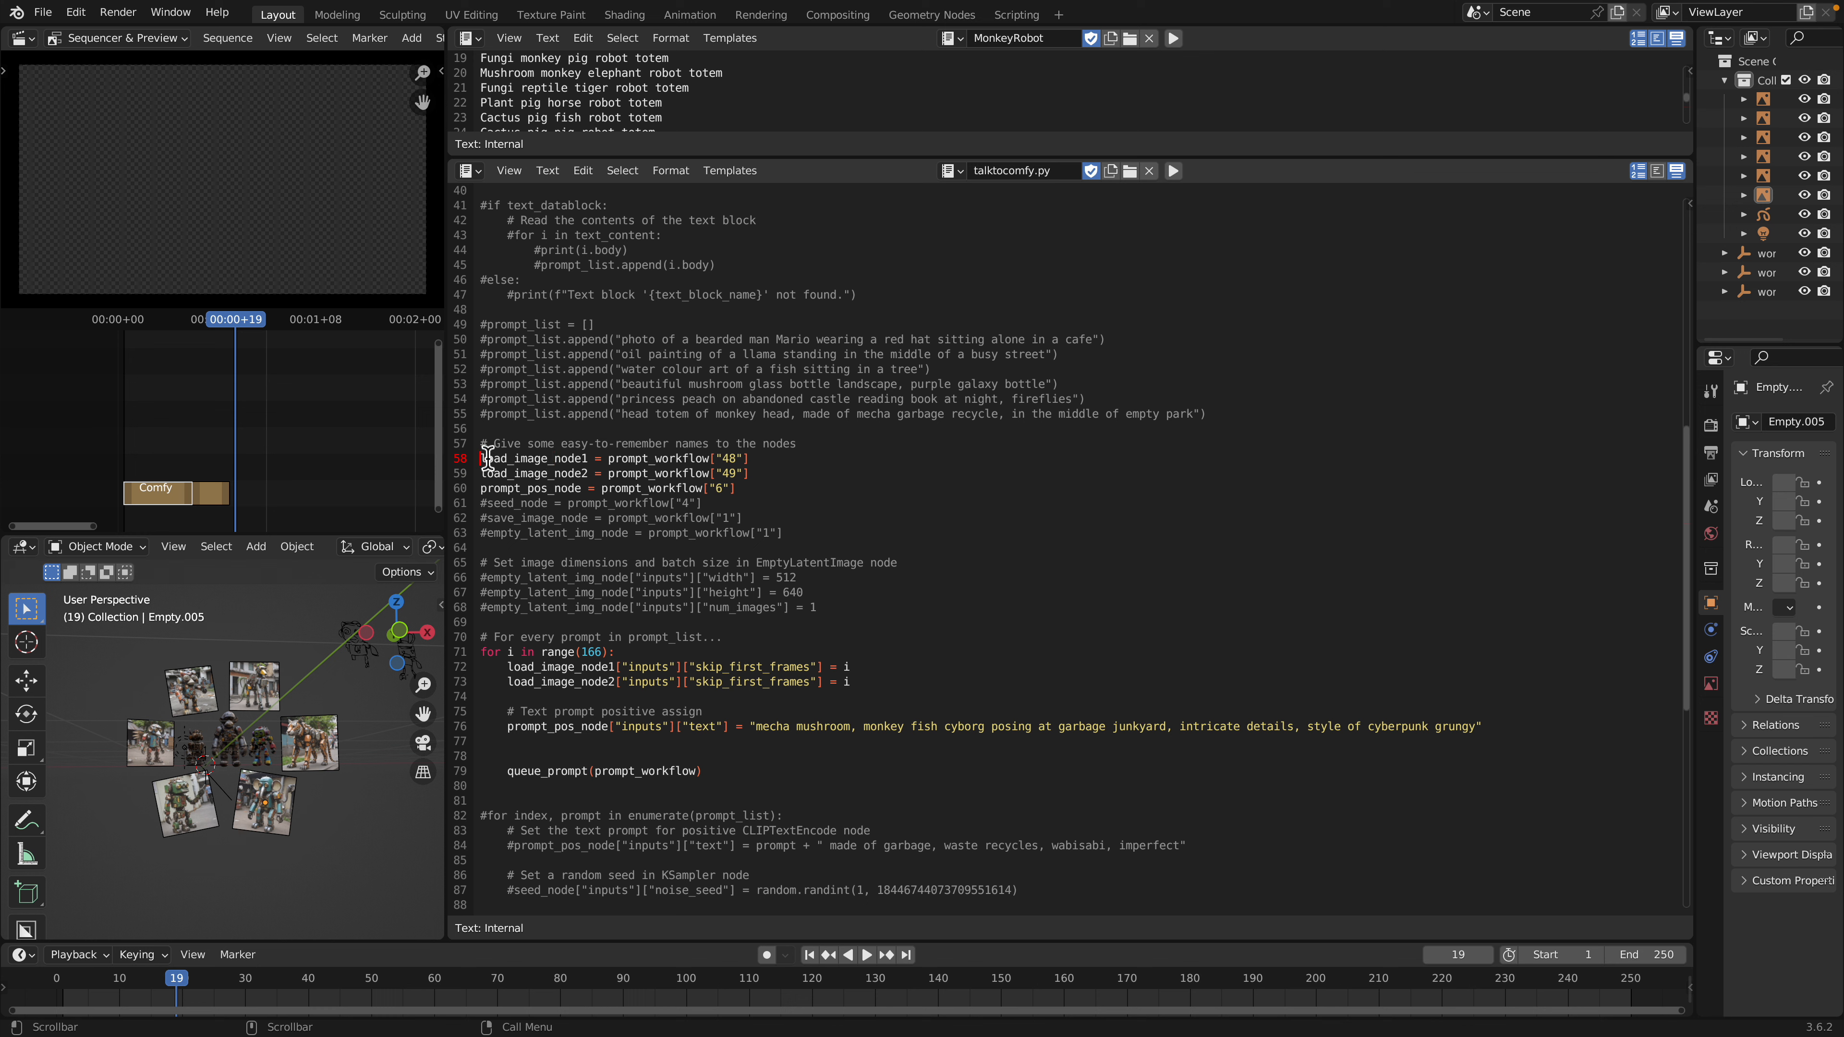
{"action": "mouse_move", "coordinate": [482, 459]}
{"action": "left_mouse_down"}
{"action": "mouse_move", "coordinate": [688, 459]}
{"action": "mouse_move", "coordinate": [481, 445]}
{"action": "left_mouse_up"}
{"action": "left_click", "coordinate": [772, 475]}
{"action": "scroll", "coordinate": [520, 478], "scroll_direction": "down", "scroll_amount": 3}
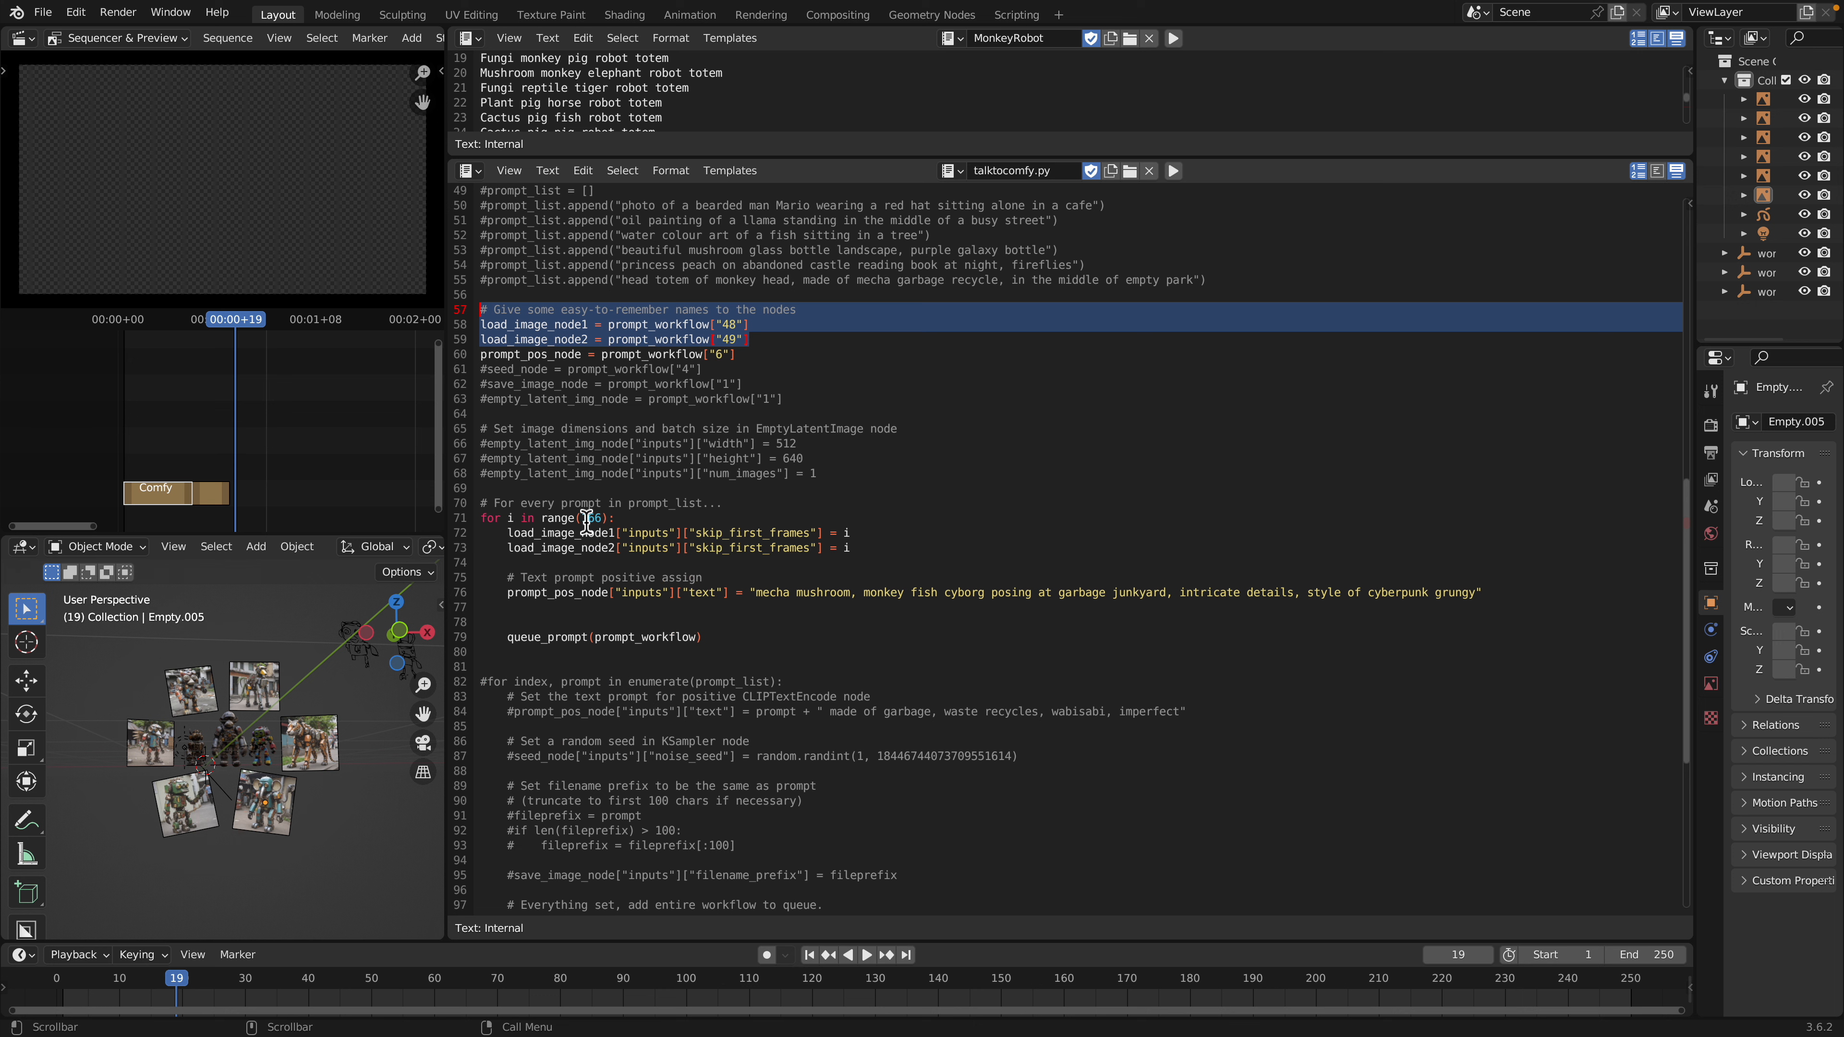
{"action": "left_click", "coordinate": [868, 537]}
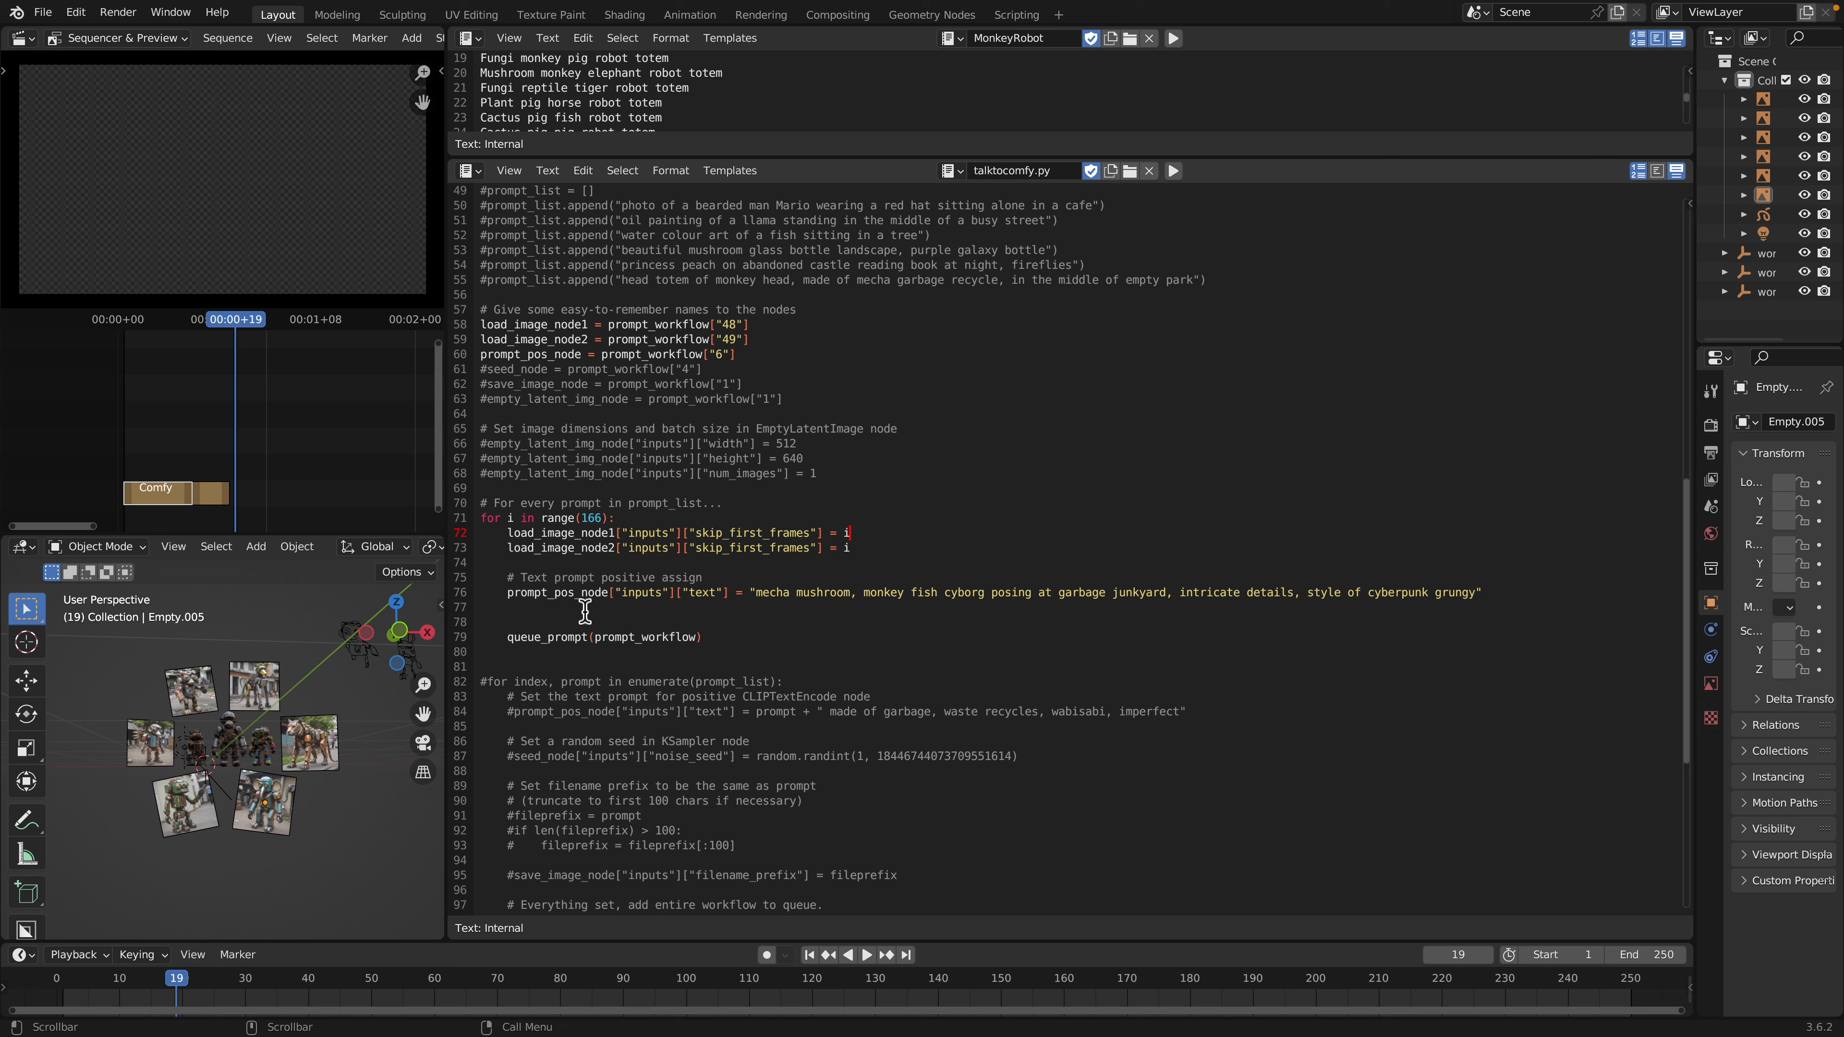
Step: Highlight the prompt words "mecha mushroom, monkey fish cyborg" on line 76, followed by the body of the frame loop
{"action": "left_click_drag", "start_coordinate": [757, 593], "coordinate": [990, 597]}
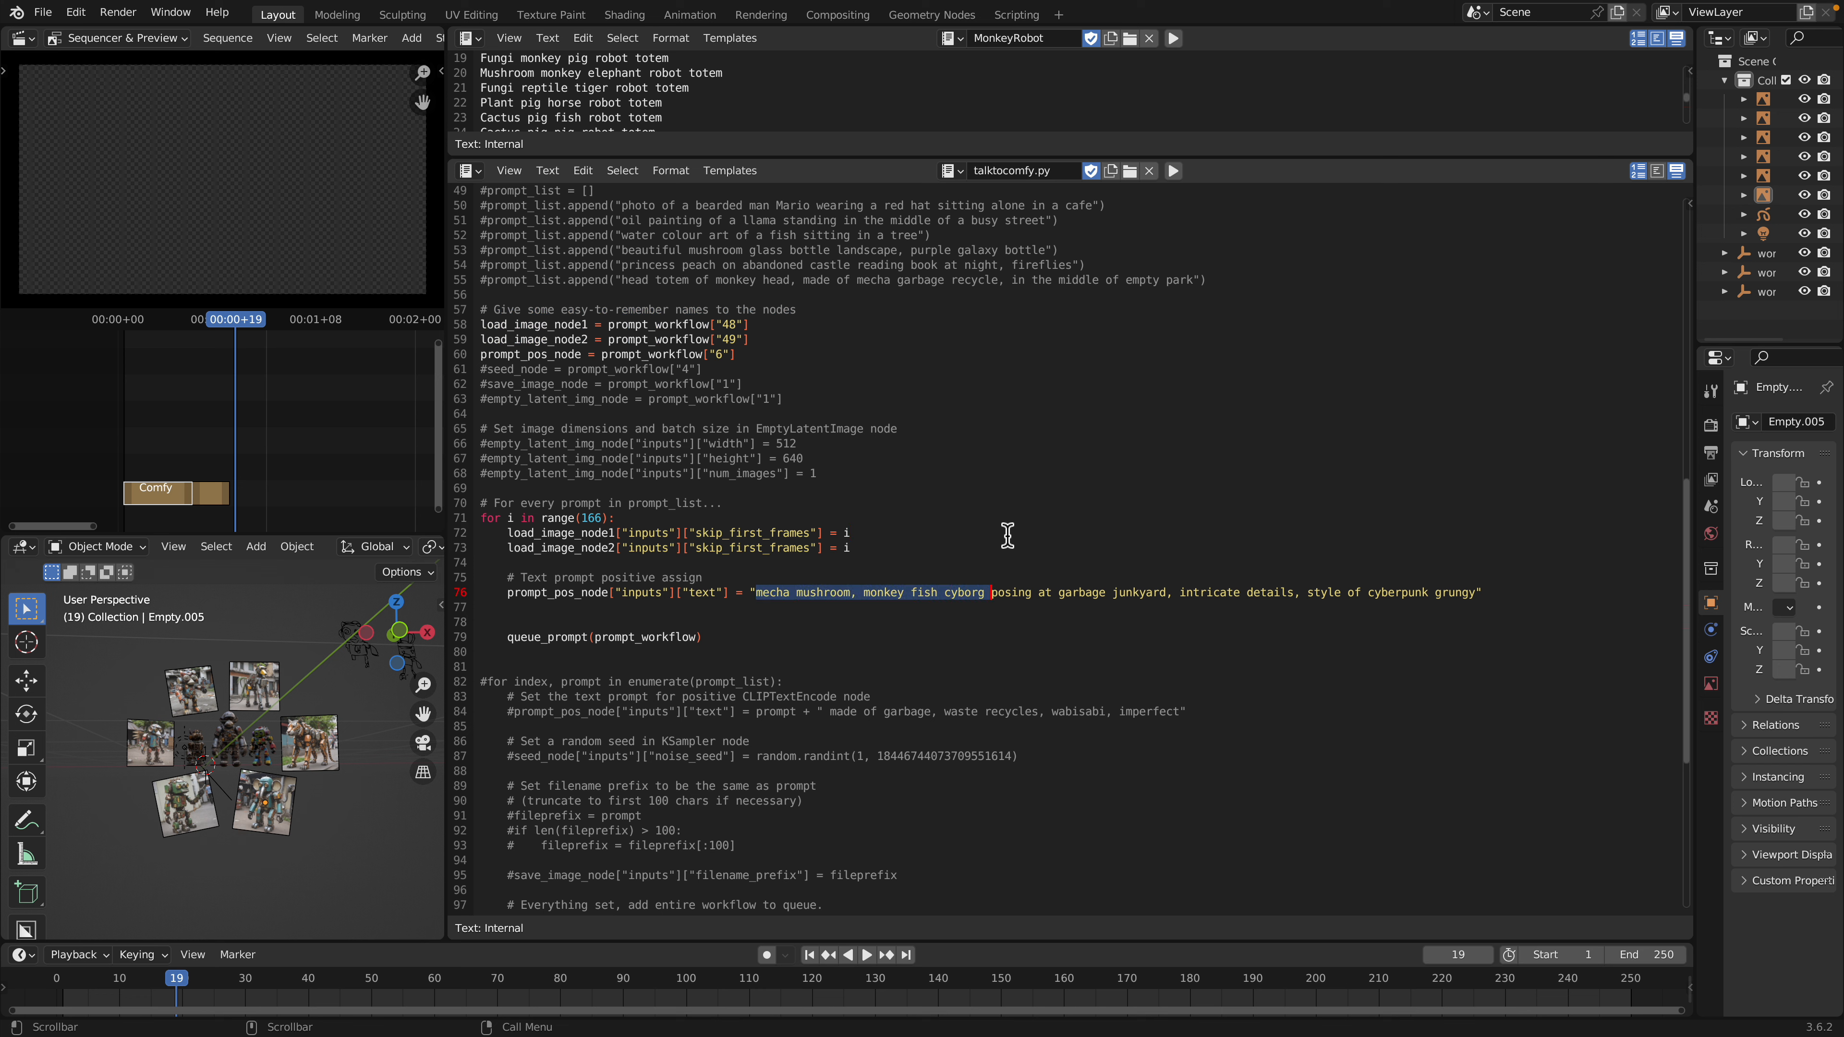
{"action": "left_click", "coordinate": [1007, 611]}
{"action": "left_click", "coordinate": [768, 628]}
{"action": "left_click_drag", "start_coordinate": [768, 628], "coordinate": [508, 549]}
{"action": "left_click", "coordinate": [578, 615]}
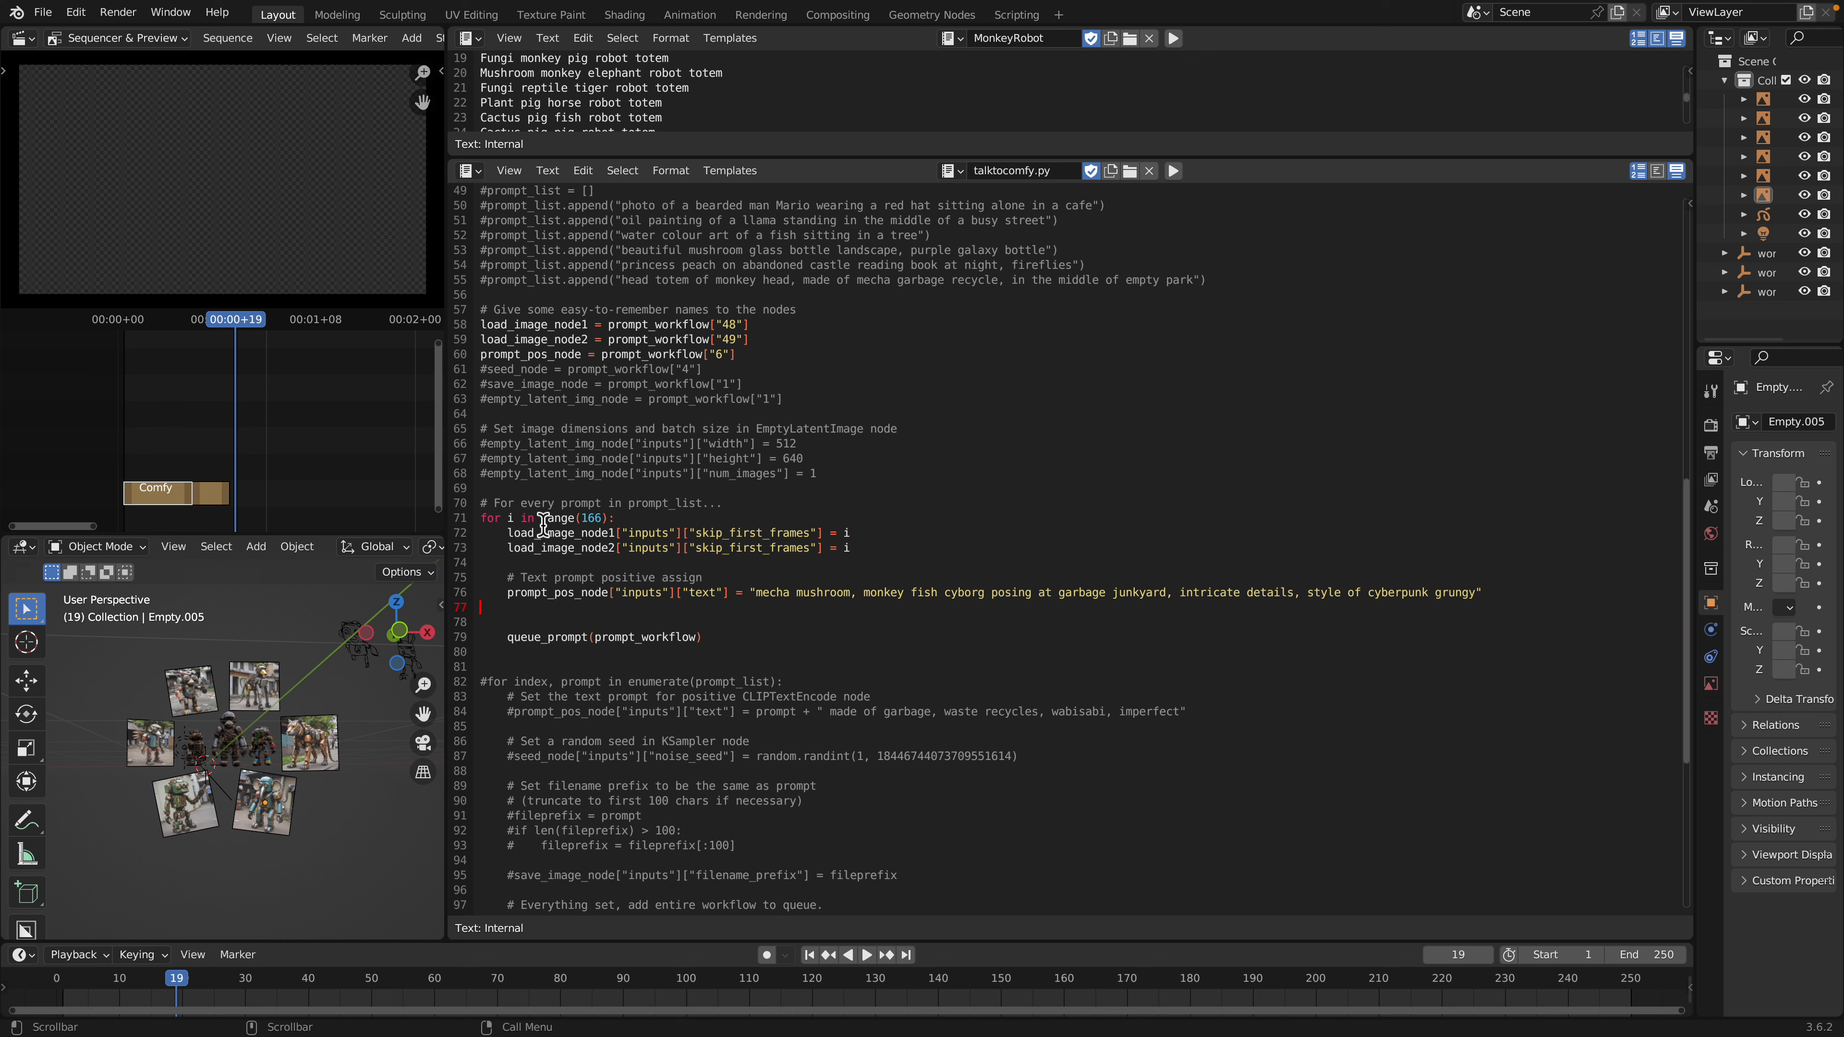
Step: Highlight the queue_prompt(prompt_workflow) call and review the script's remaining commented lines and frame loop
{"action": "left_click_drag", "start_coordinate": [506, 644], "coordinate": [735, 640]}
{"action": "scroll", "coordinate": [746, 668], "scroll_direction": "down", "scroll_amount": 5}
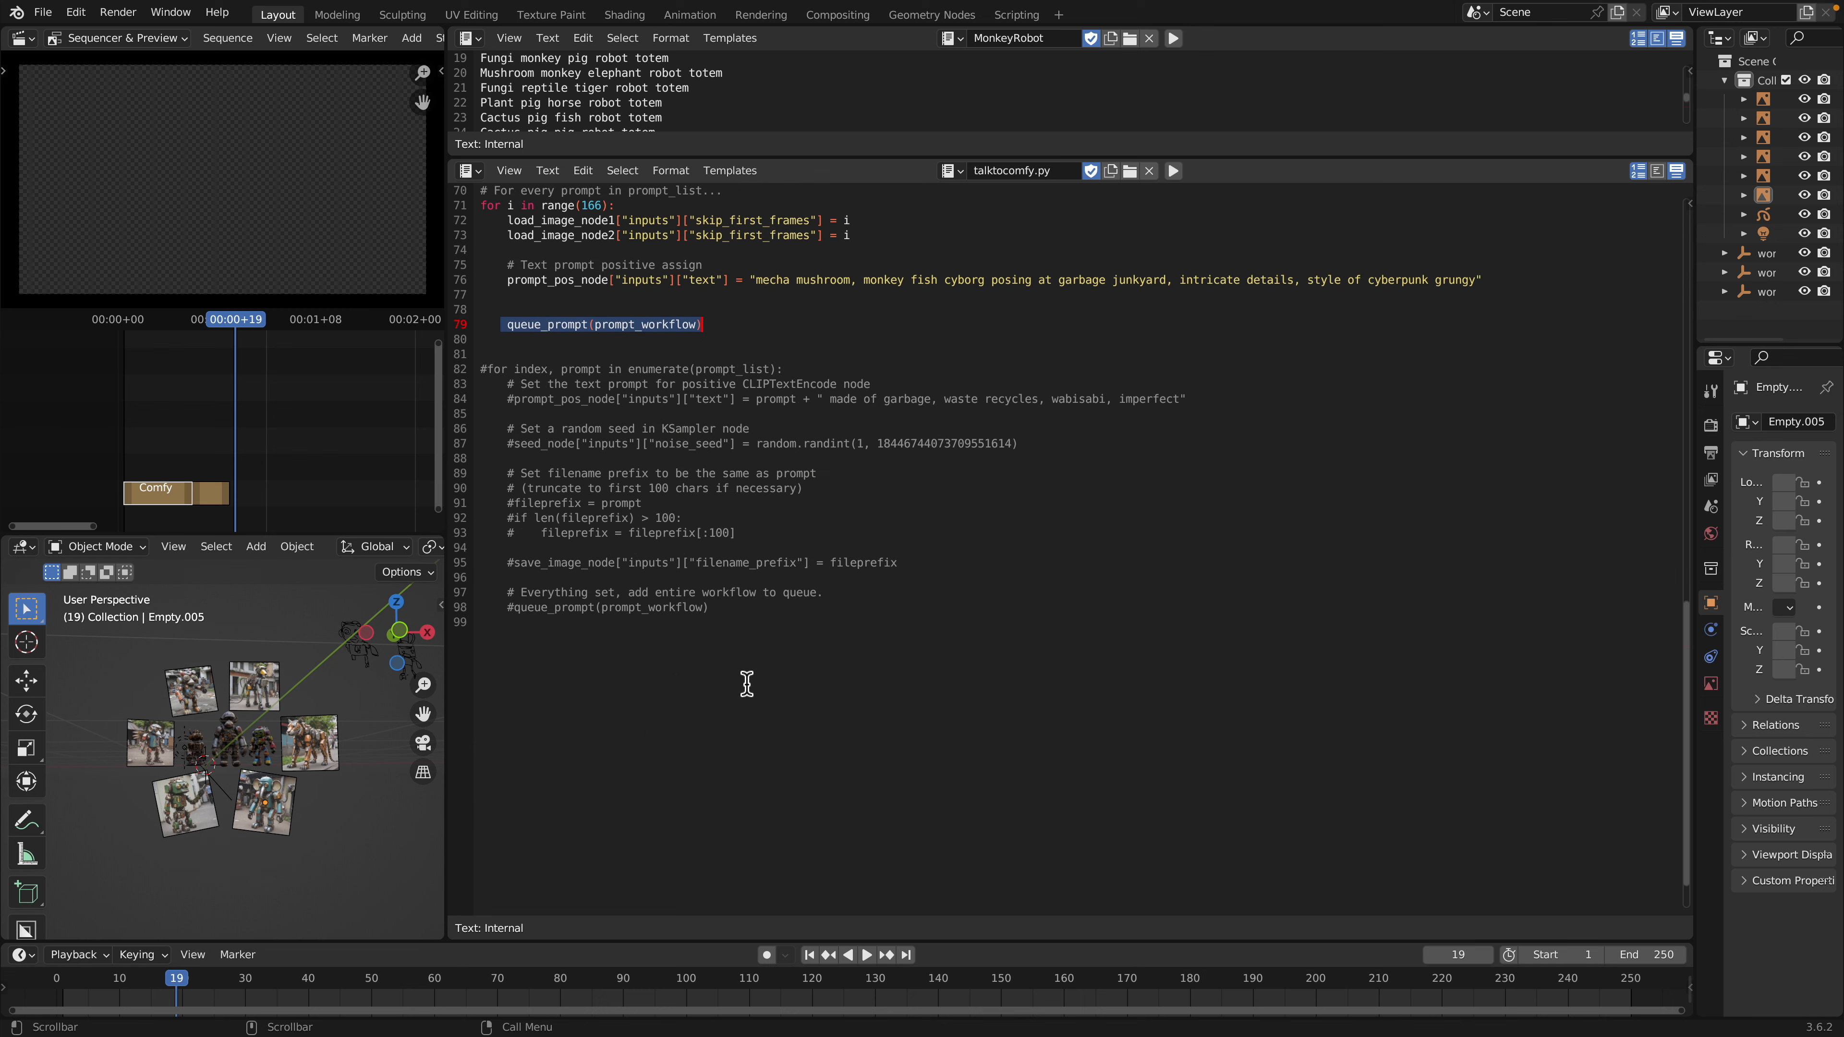
{"action": "scroll", "coordinate": [748, 650], "scroll_direction": "up", "scroll_amount": 10}
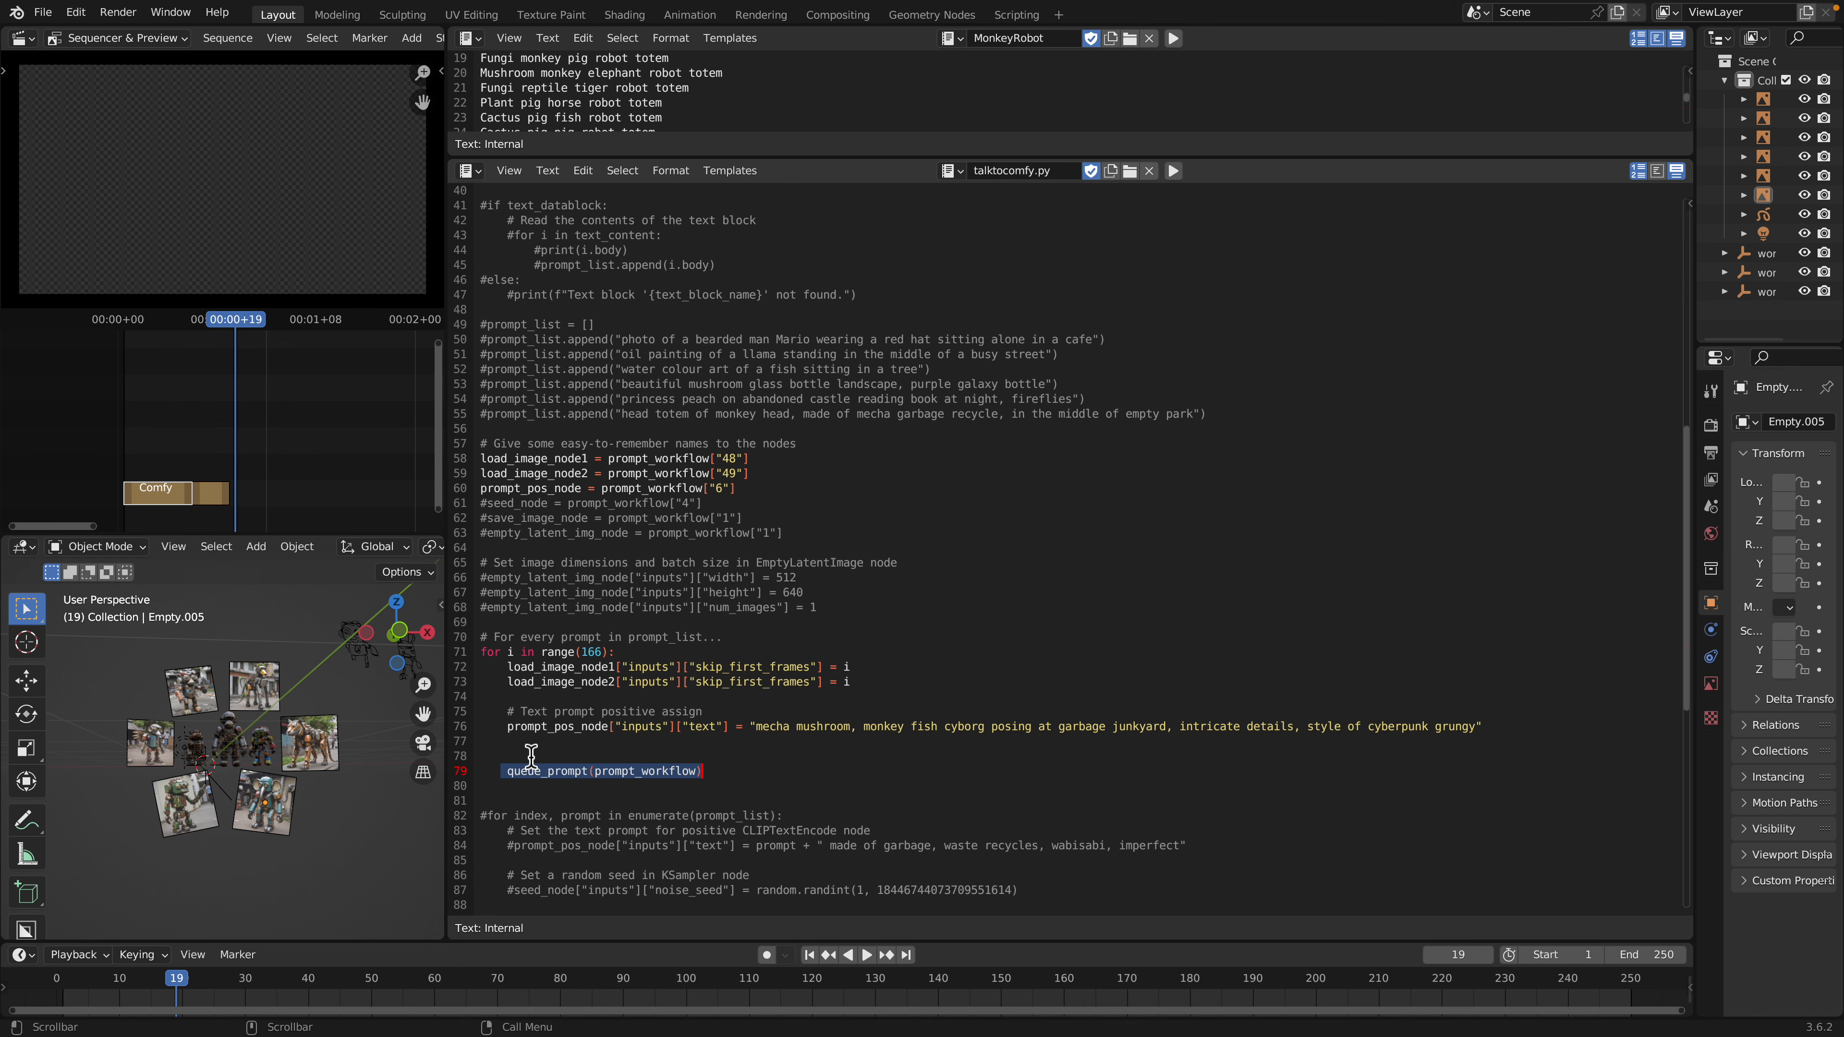
{"action": "left_click", "coordinate": [527, 712]}
{"action": "scroll", "coordinate": [532, 711], "scroll_direction": "down", "scroll_amount": 2}
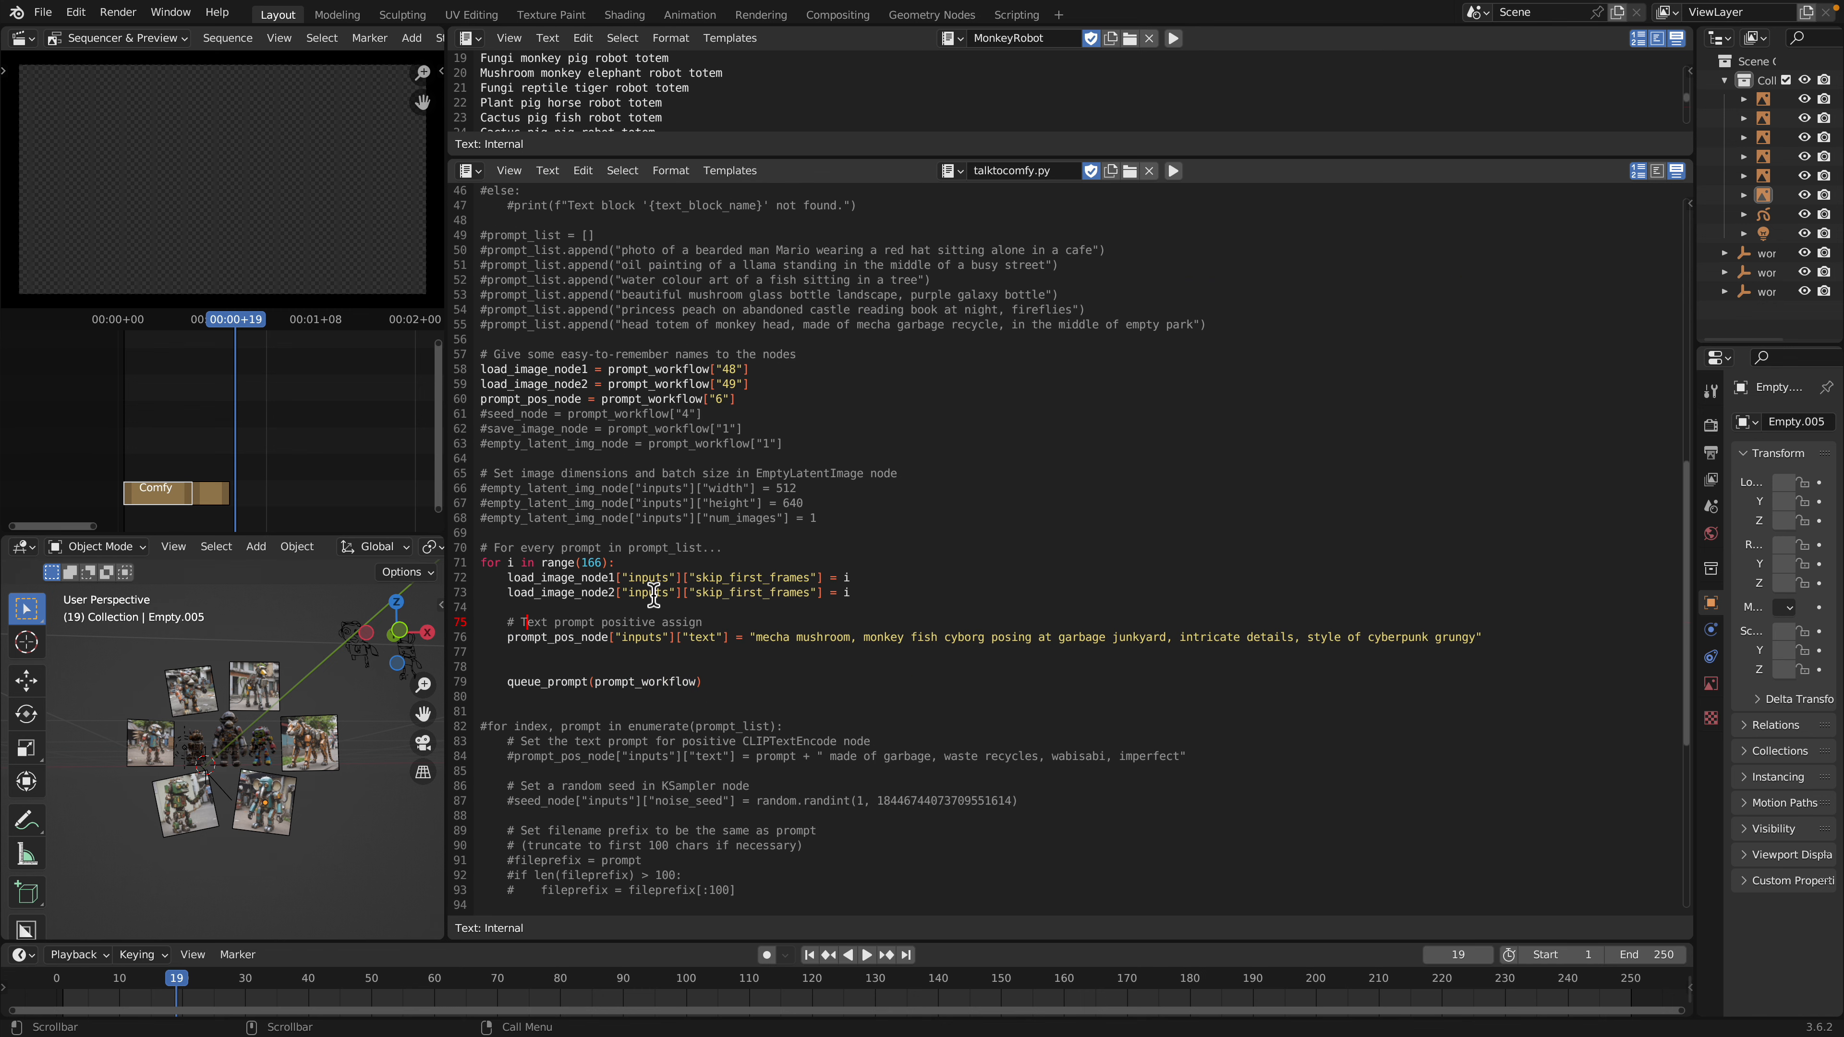
{"action": "scroll", "coordinate": [654, 594], "scroll_direction": "up", "scroll_amount": 5}
Step: Switch to Finder, open the output folder and preview ComfyUI_05517_.png with Quick Look
{"action": "key", "text": "ctrl+Left"}
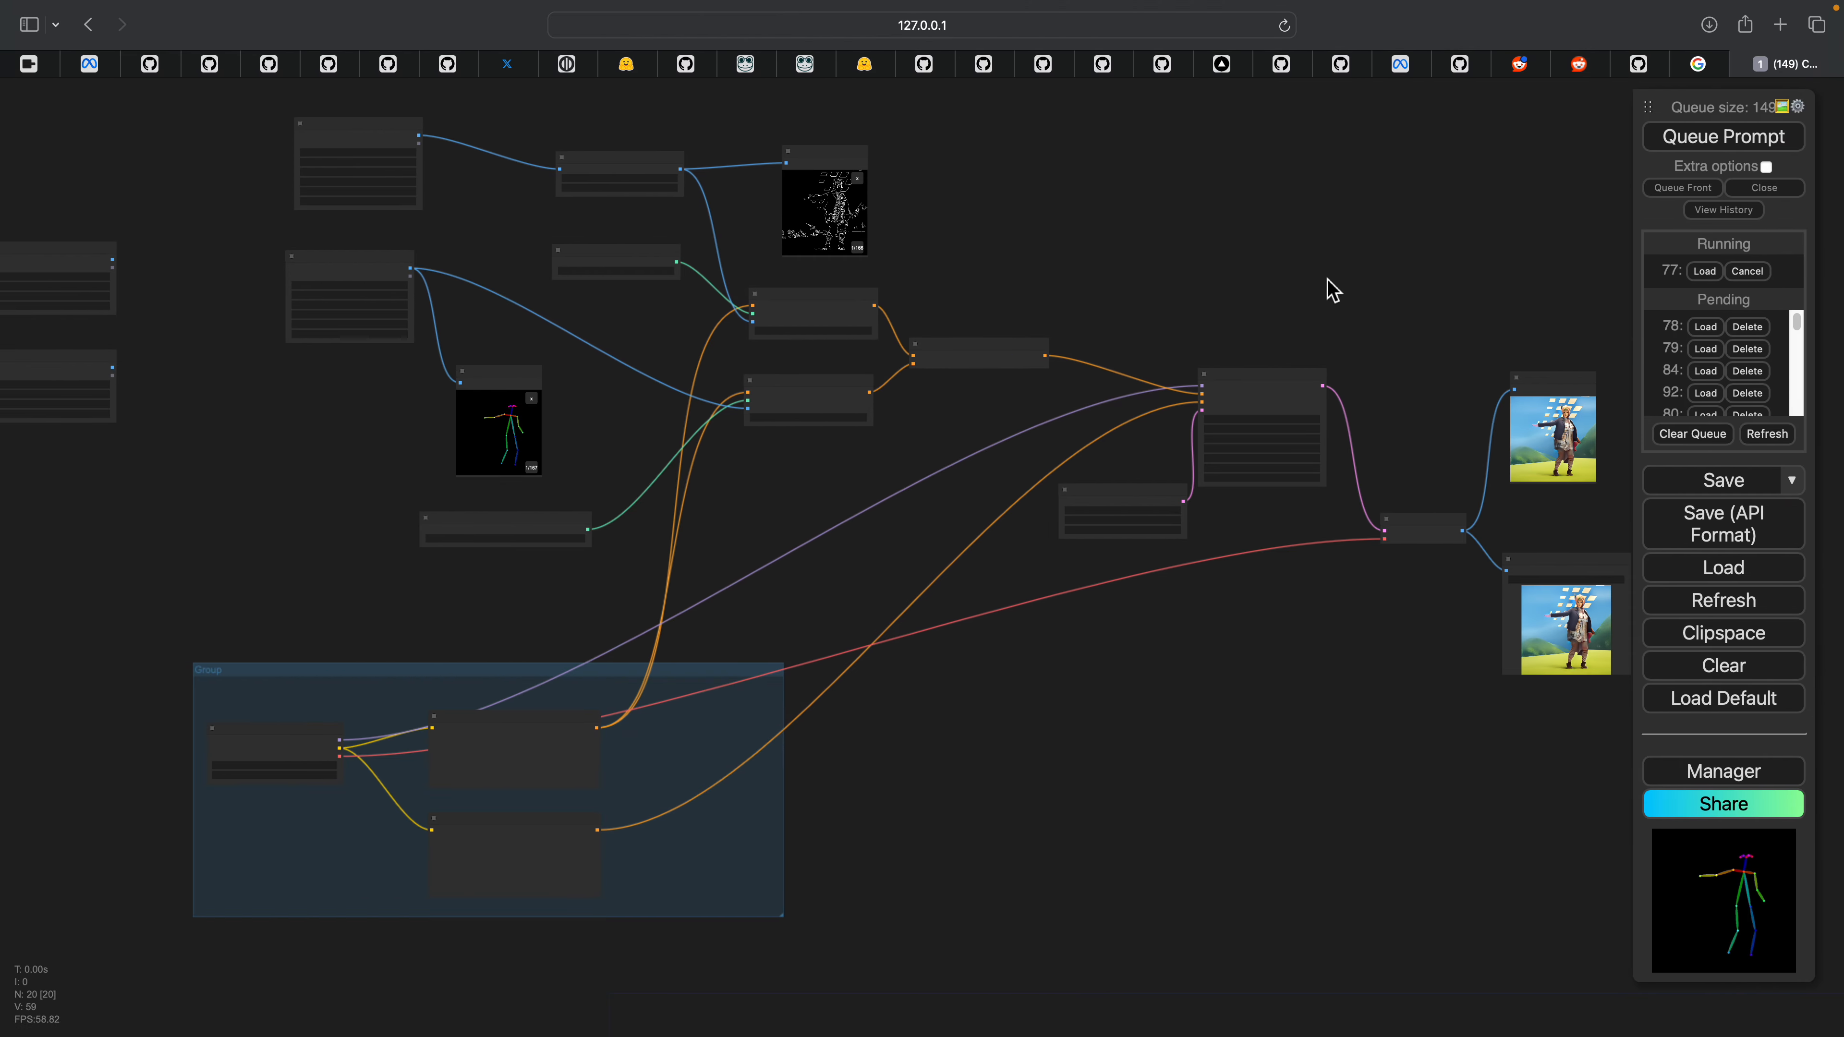
{"action": "key", "text": "ctrl+Left"}
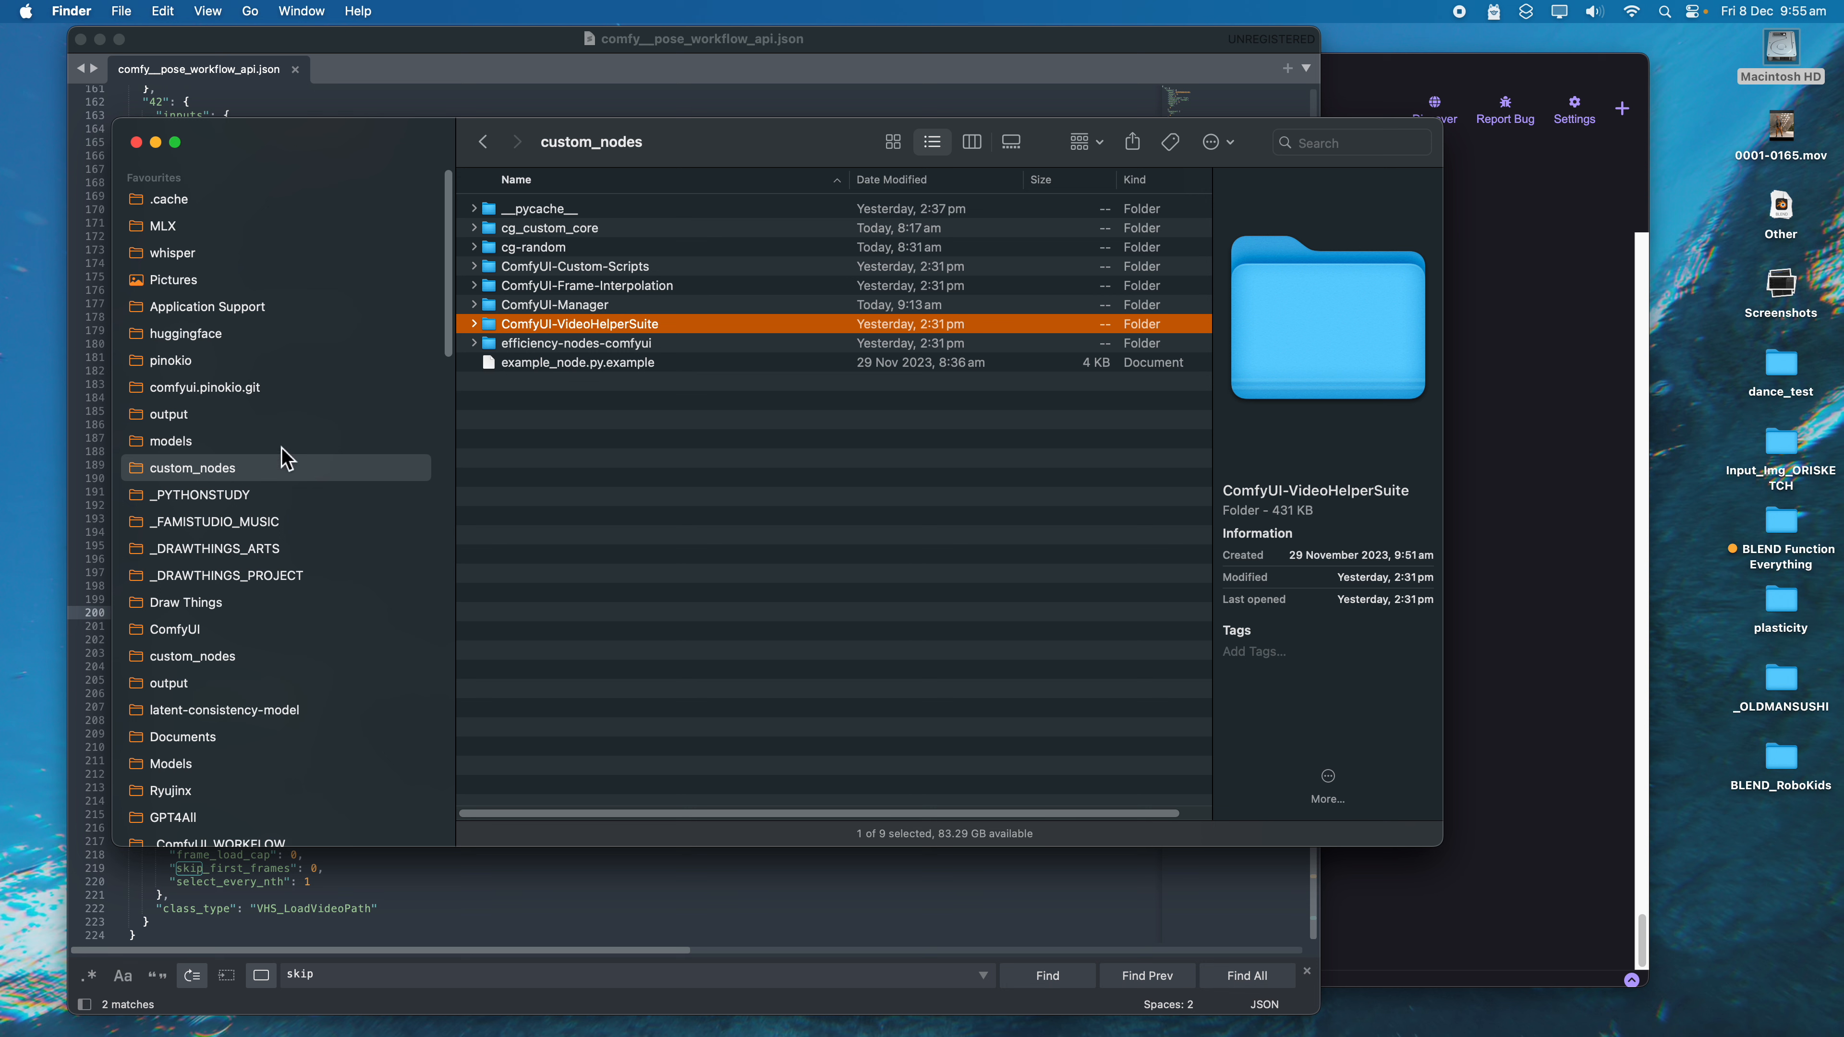
{"action": "left_click", "coordinate": [288, 415]}
{"action": "left_click", "coordinate": [617, 211]}
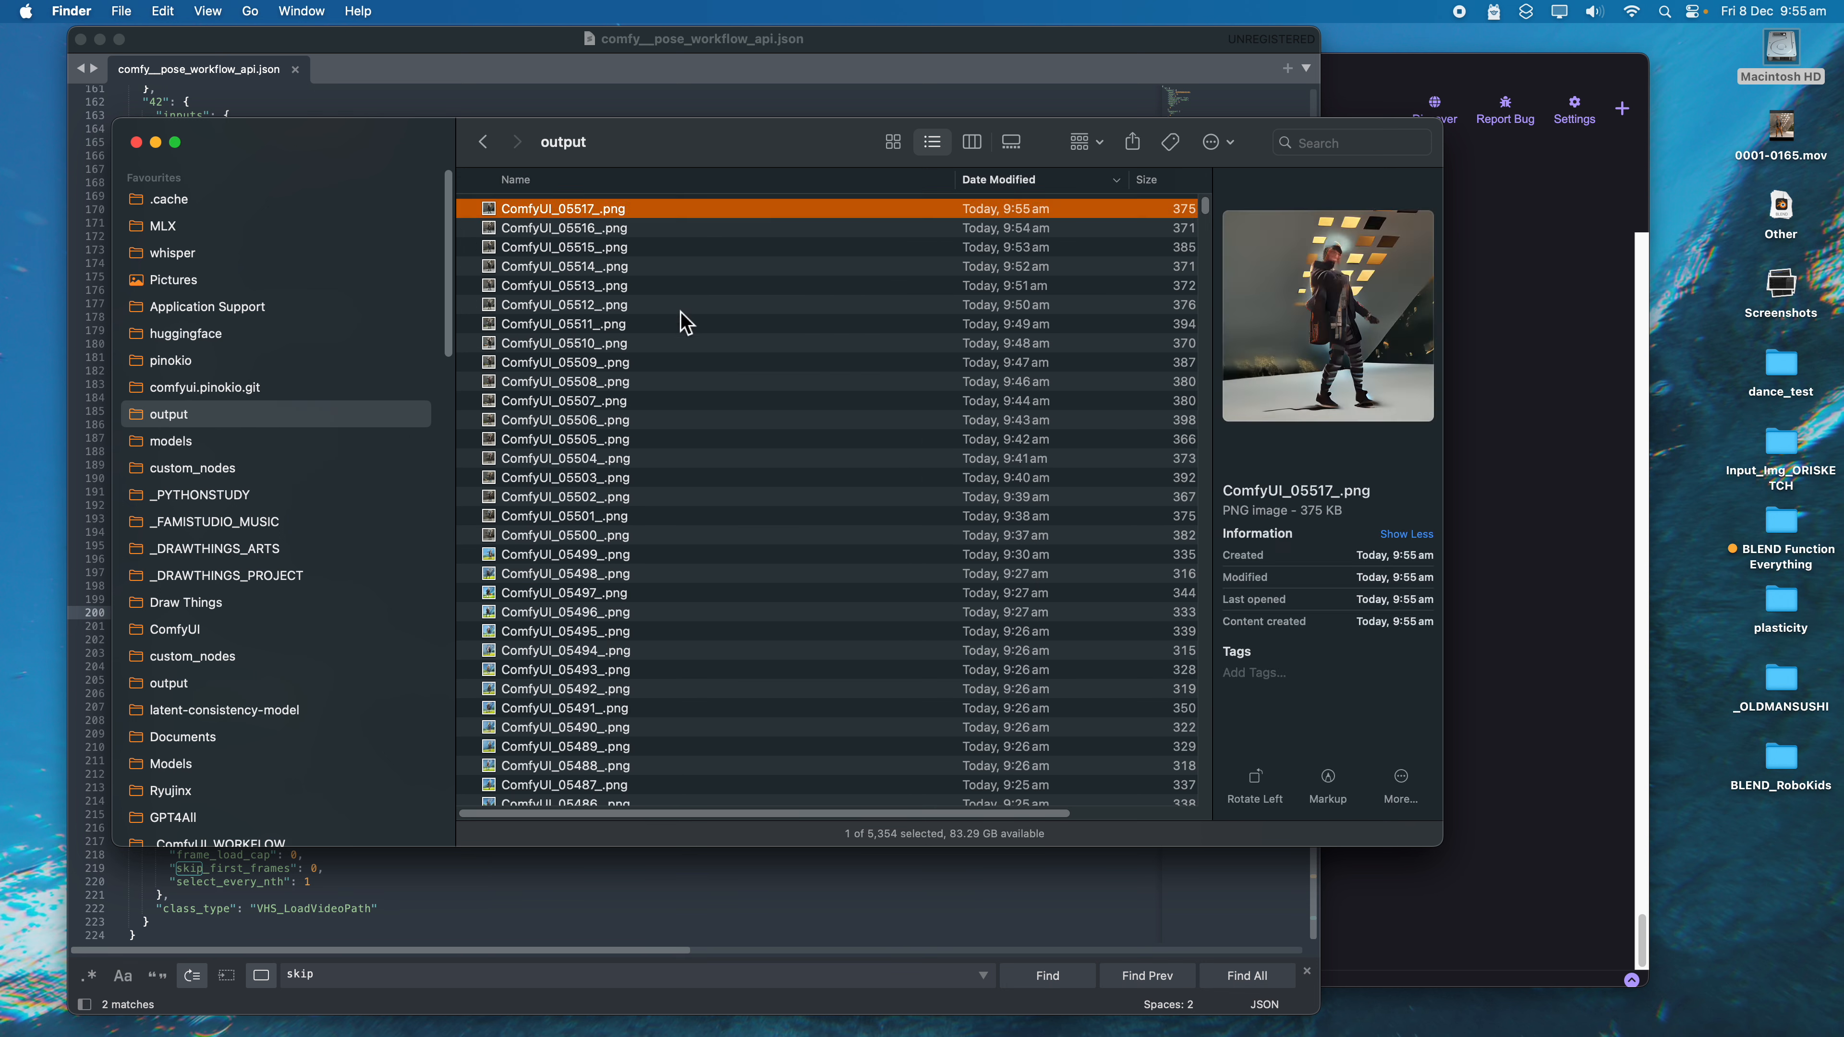
{"action": "key", "text": "space"}
Step: Flip back and forth through the previewed ComfyUI output images between ComfyUI_05517_.png and the 0549x frames to examine the dance motion
{"action": "key", "text": "Down"}
{"action": "key", "text": "Down"}
{"action": "key", "text": "Down"}
{"action": "key", "text": "Down"}
{"action": "key", "text": "Down"}
{"action": "key", "text": "Down"}
{"action": "key", "text": "Down"}
{"action": "key", "text": "Down"}
{"action": "key", "text": "Down"}
{"action": "key", "text": "Down"}
{"action": "key", "text": "Down"}
{"action": "key", "text": "Down"}
{"action": "key", "text": "Down"}
{"action": "key", "text": "Down"}
{"action": "key", "text": "Down"}
{"action": "key", "text": "Down"}
{"action": "key", "text": "Down"}
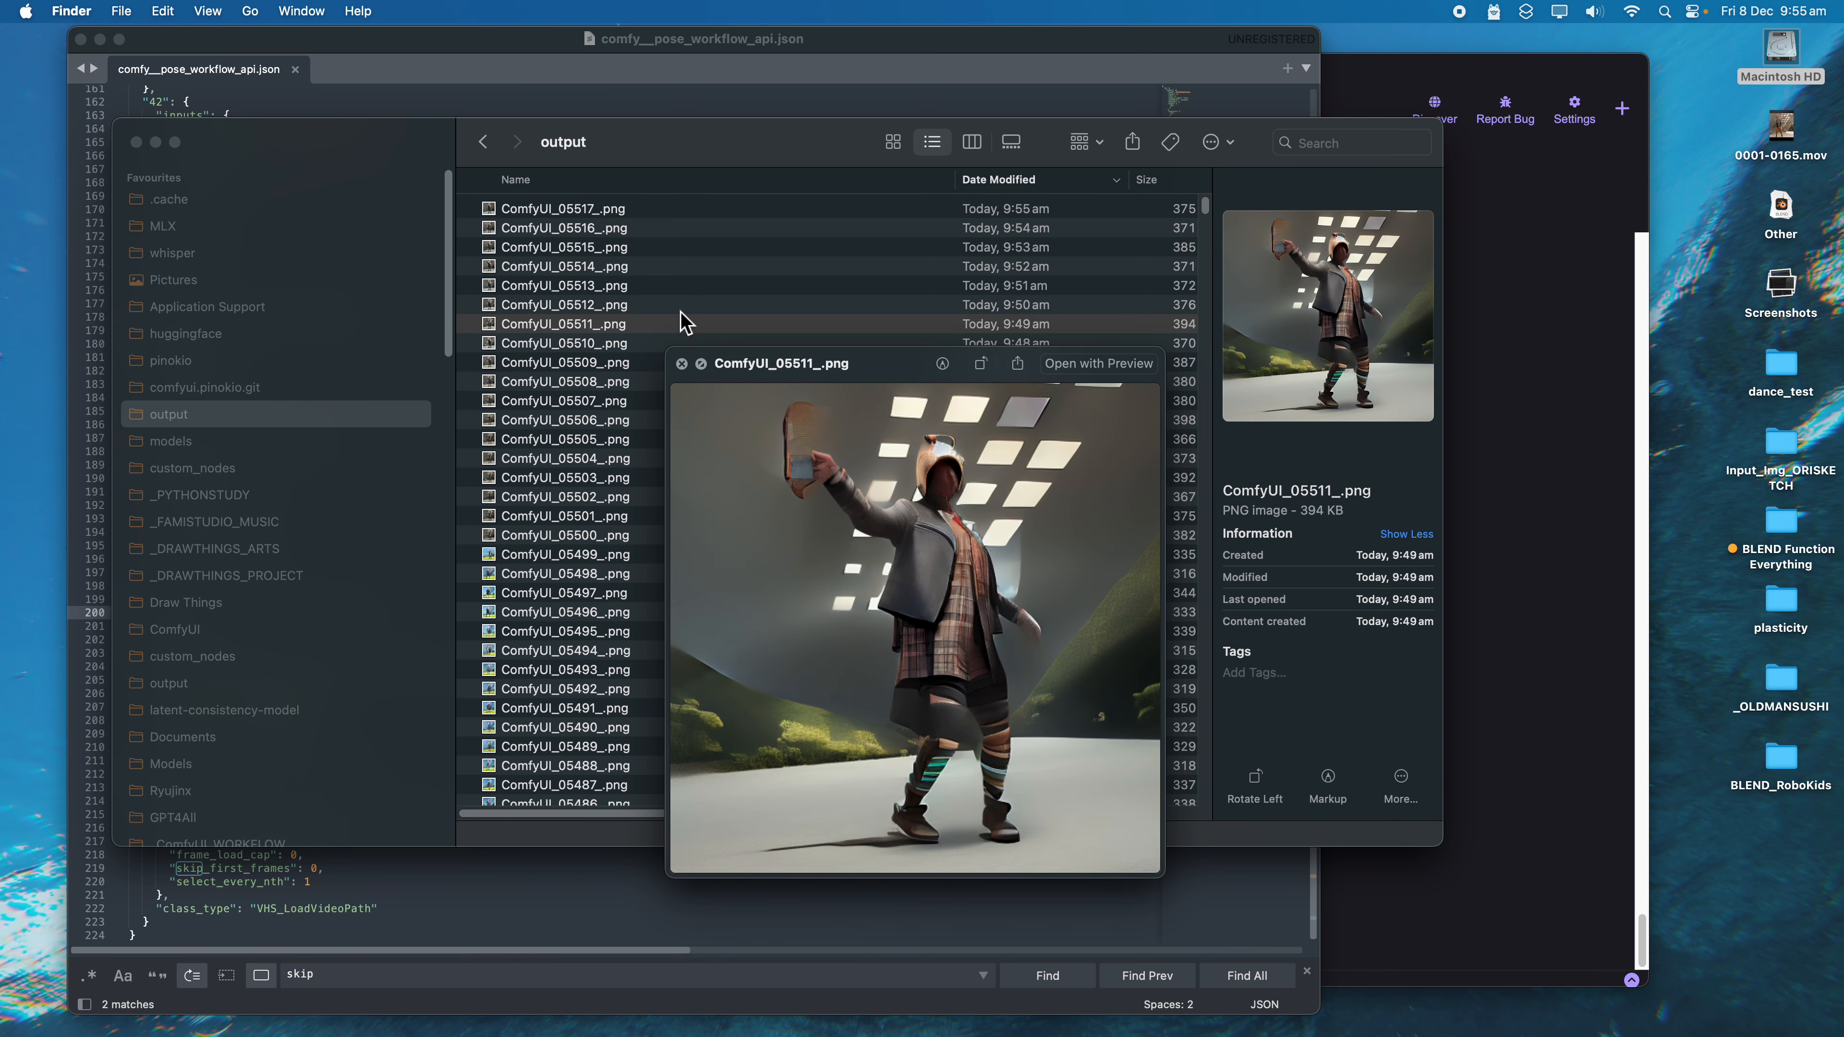
{"action": "key", "text": "Down"}
{"action": "key", "text": "Down"}
{"action": "key", "text": "Down"}
{"action": "key", "text": "Down"}
{"action": "key", "text": "Down"}
{"action": "key", "text": "Down"}
{"action": "key", "text": "Up"}
{"action": "key", "text": "Up"}
{"action": "key", "text": "Up"}
{"action": "key", "text": "Up"}
{"action": "key", "text": "Up"}
{"action": "key", "text": "Up"}
{"action": "key", "text": "Up"}
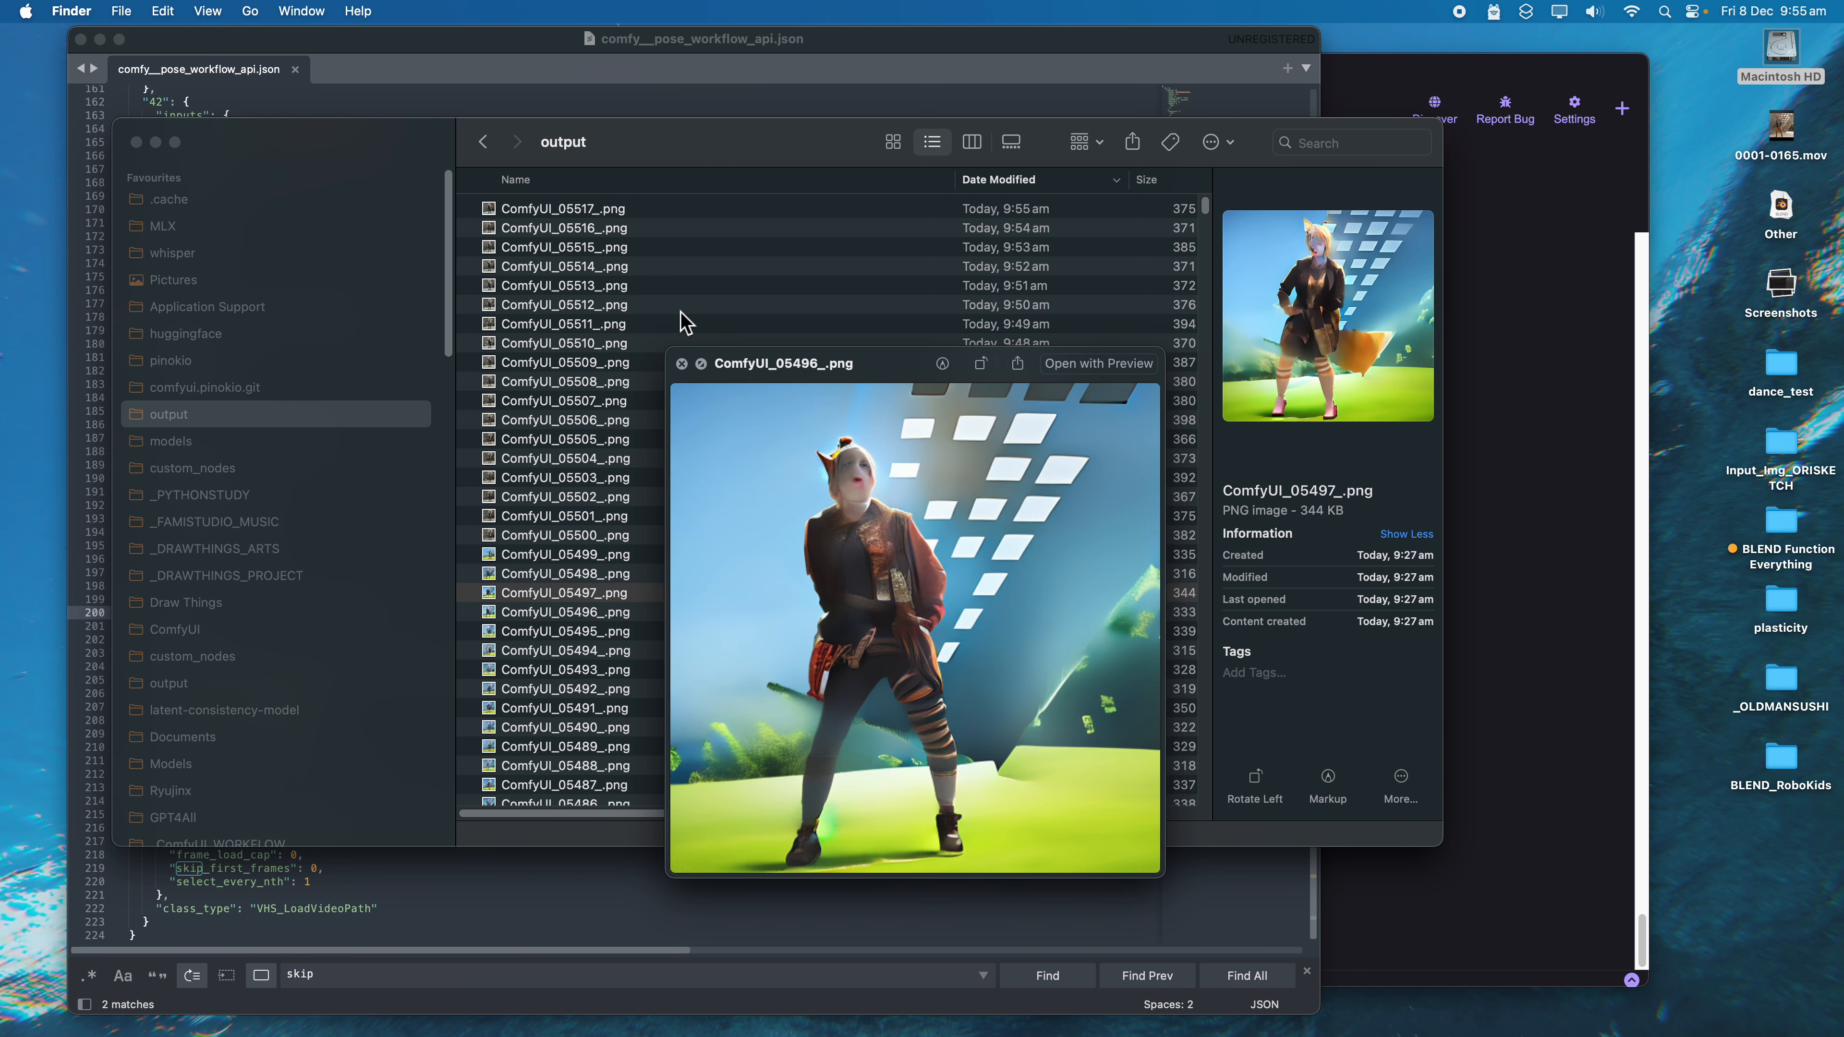
{"action": "key", "text": "Down"}
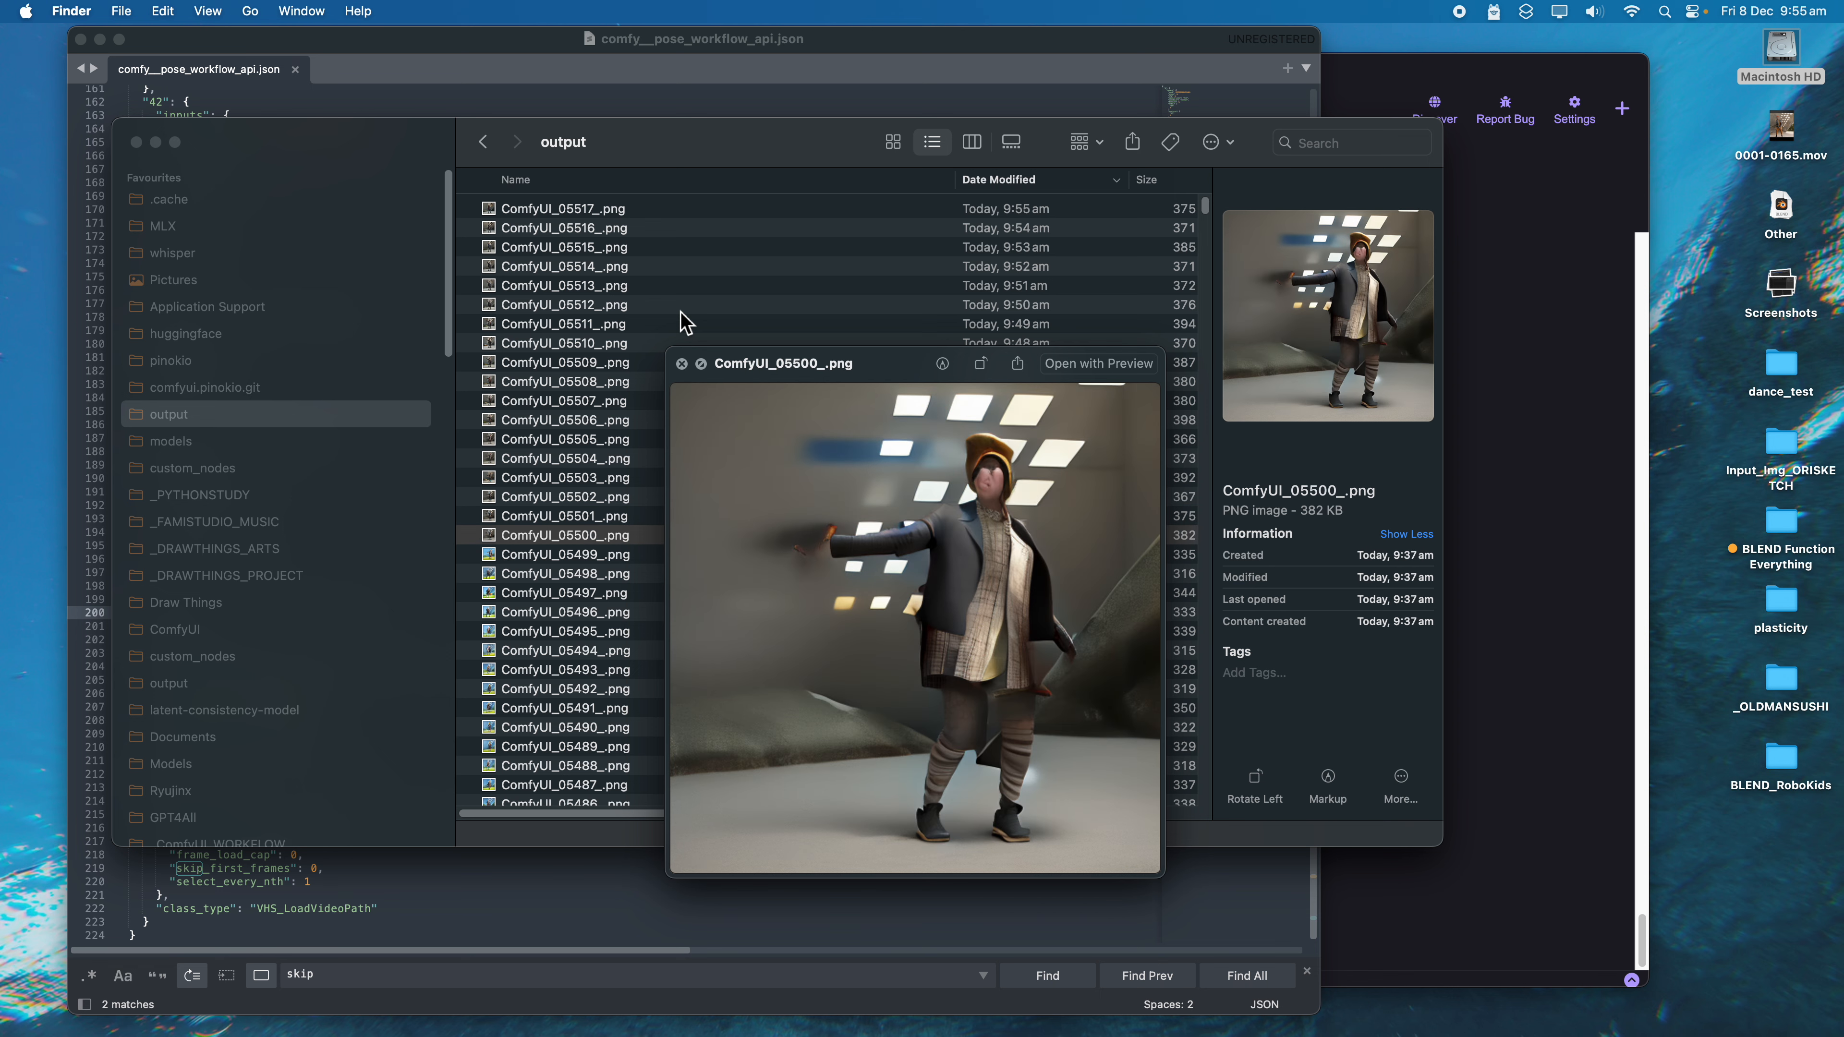
{"action": "key", "text": "Up"}
{"action": "key", "text": "Up"}
{"action": "key", "text": "Up"}
{"action": "key", "text": "Up"}
{"action": "key", "text": "Up"}
{"action": "key", "text": "Up"}
{"action": "key", "text": "Up"}
{"action": "key", "text": "Up"}
{"action": "key", "text": "Up"}
{"action": "key", "text": "Up"}
{"action": "key", "text": "Up"}
{"action": "key", "text": "Up"}
{"action": "key", "text": "Up"}
{"action": "key", "text": "Up"}
{"action": "key", "text": "Up"}
{"action": "key", "text": "Up"}
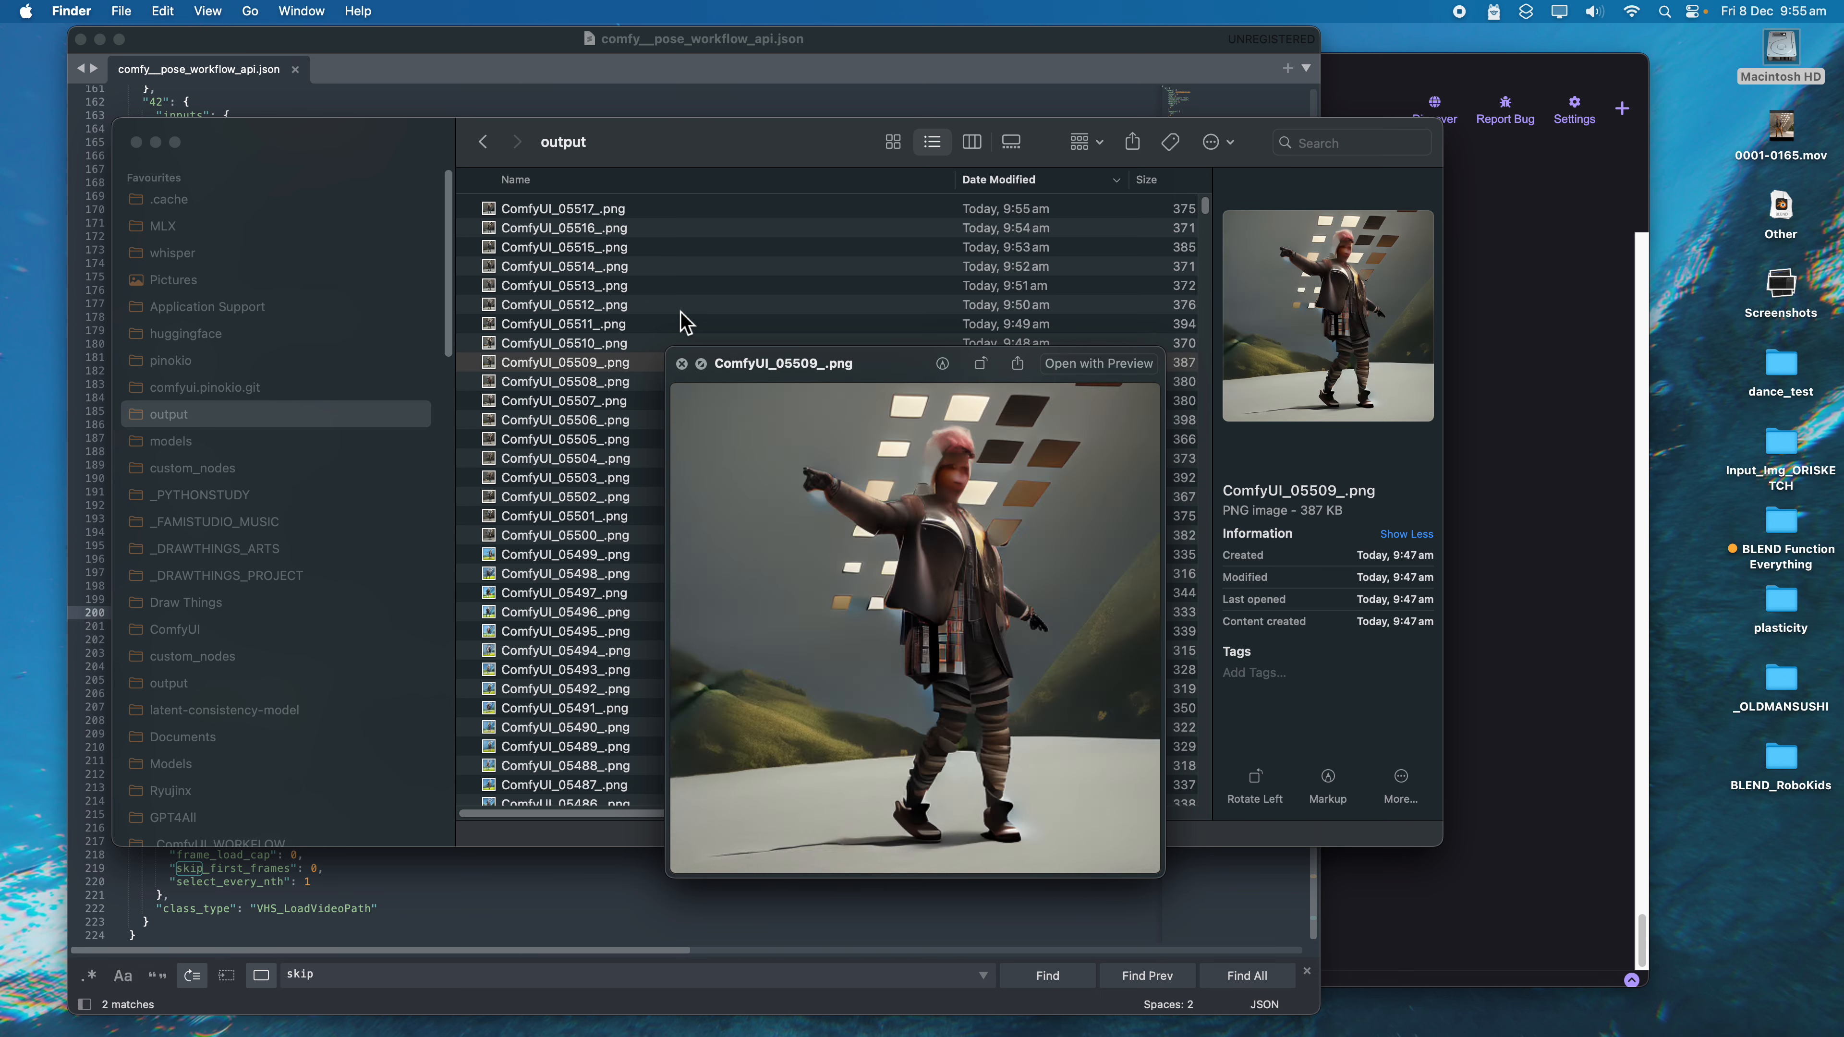
{"action": "key", "text": "Up"}
{"action": "key", "text": "Down"}
{"action": "key", "text": "Down"}
{"action": "key", "text": "Down"}
{"action": "key", "text": "Down"}
{"action": "key", "text": "Down"}
{"action": "key", "text": "Down"}
{"action": "key", "text": "Down"}
{"action": "key", "text": "Down"}
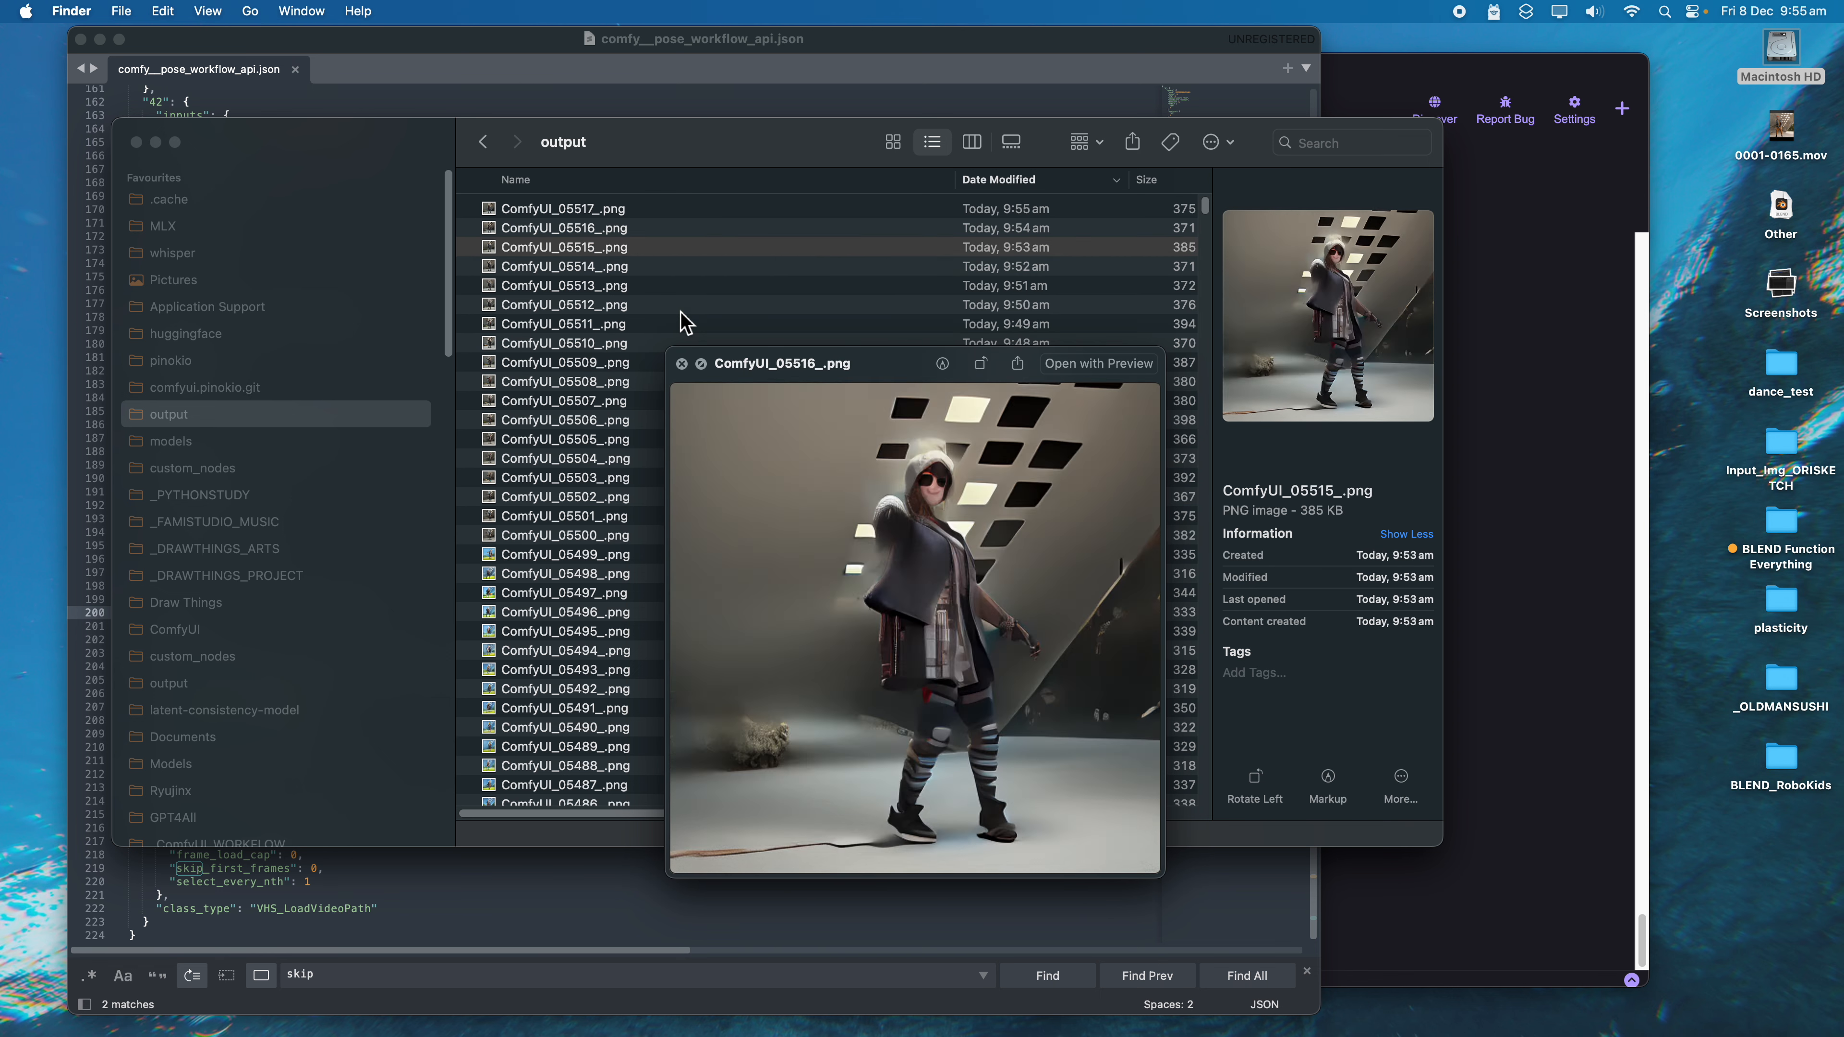
{"action": "key", "text": "Down"}
{"action": "key", "text": "Down"}
{"action": "key", "text": "Down"}
{"action": "key", "text": "Up"}
{"action": "key", "text": "Up"}
{"action": "key", "text": "Up"}
{"action": "key", "text": "Up"}
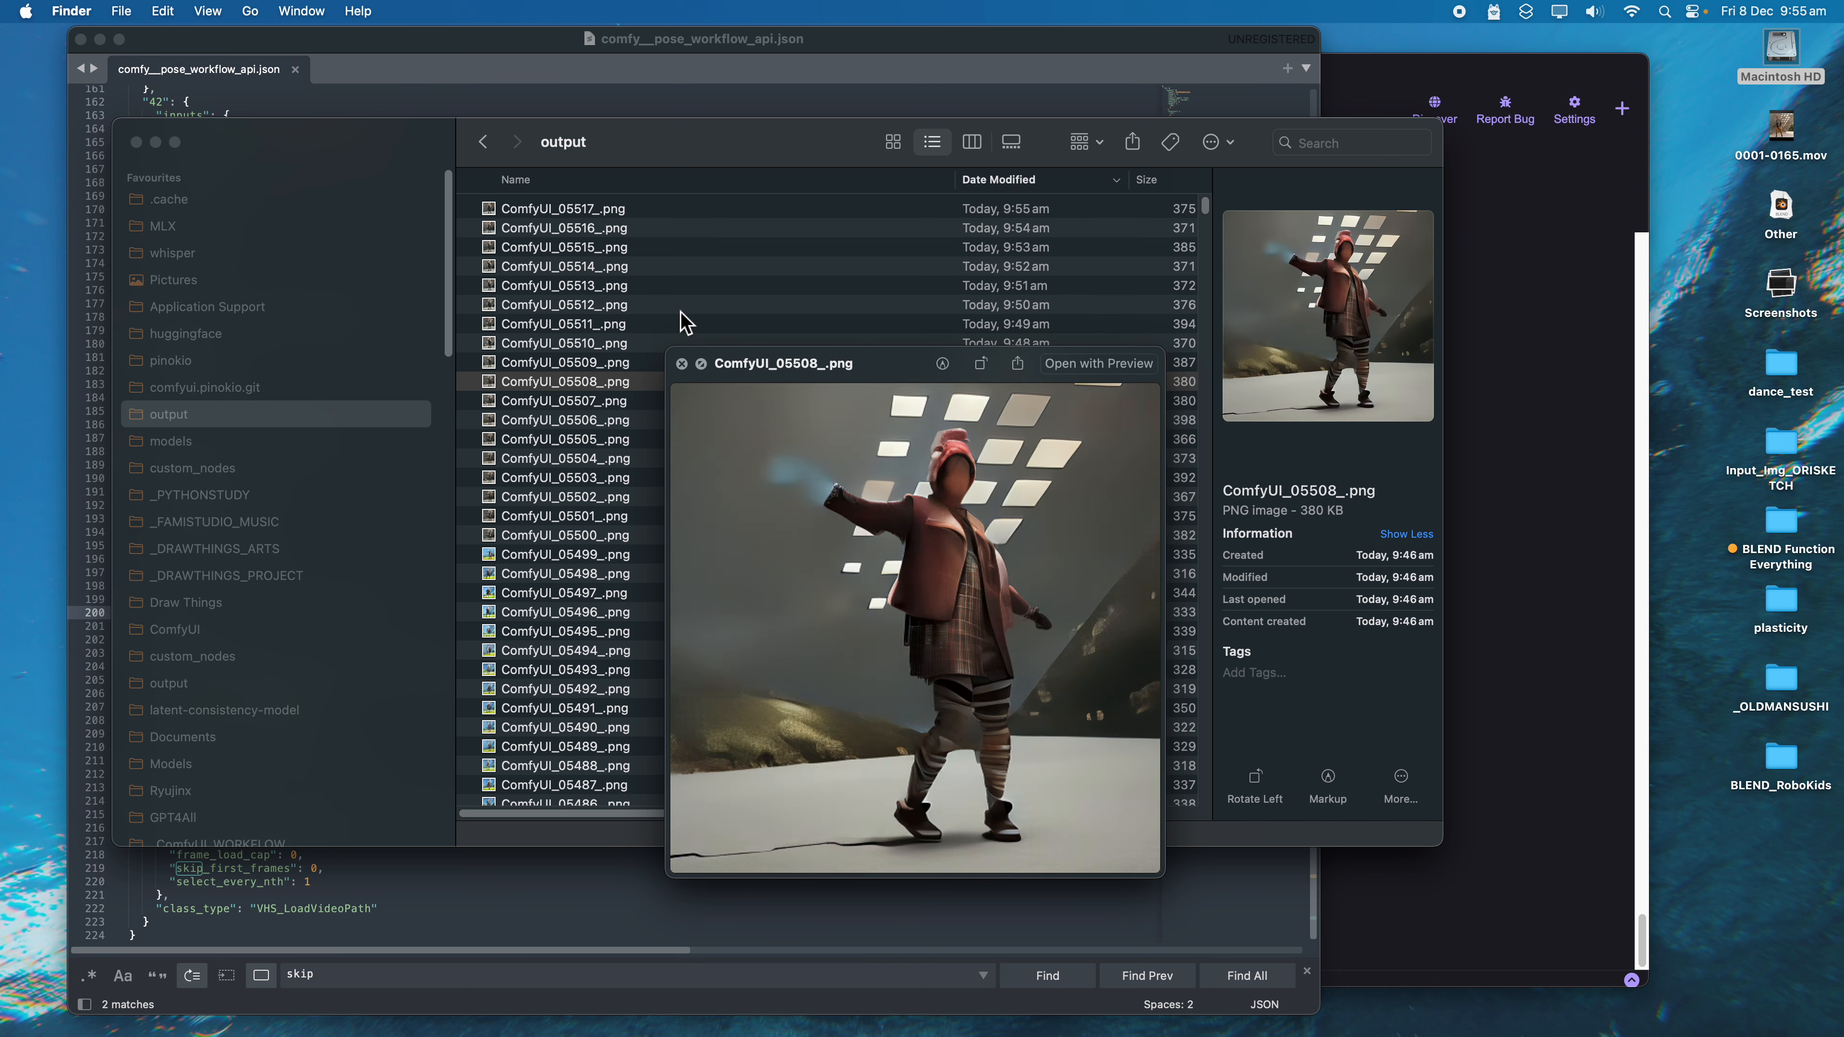
{"action": "key", "text": "Up"}
{"action": "key", "text": "Up"}
{"action": "key", "text": "Up"}
{"action": "key", "text": "Up"}
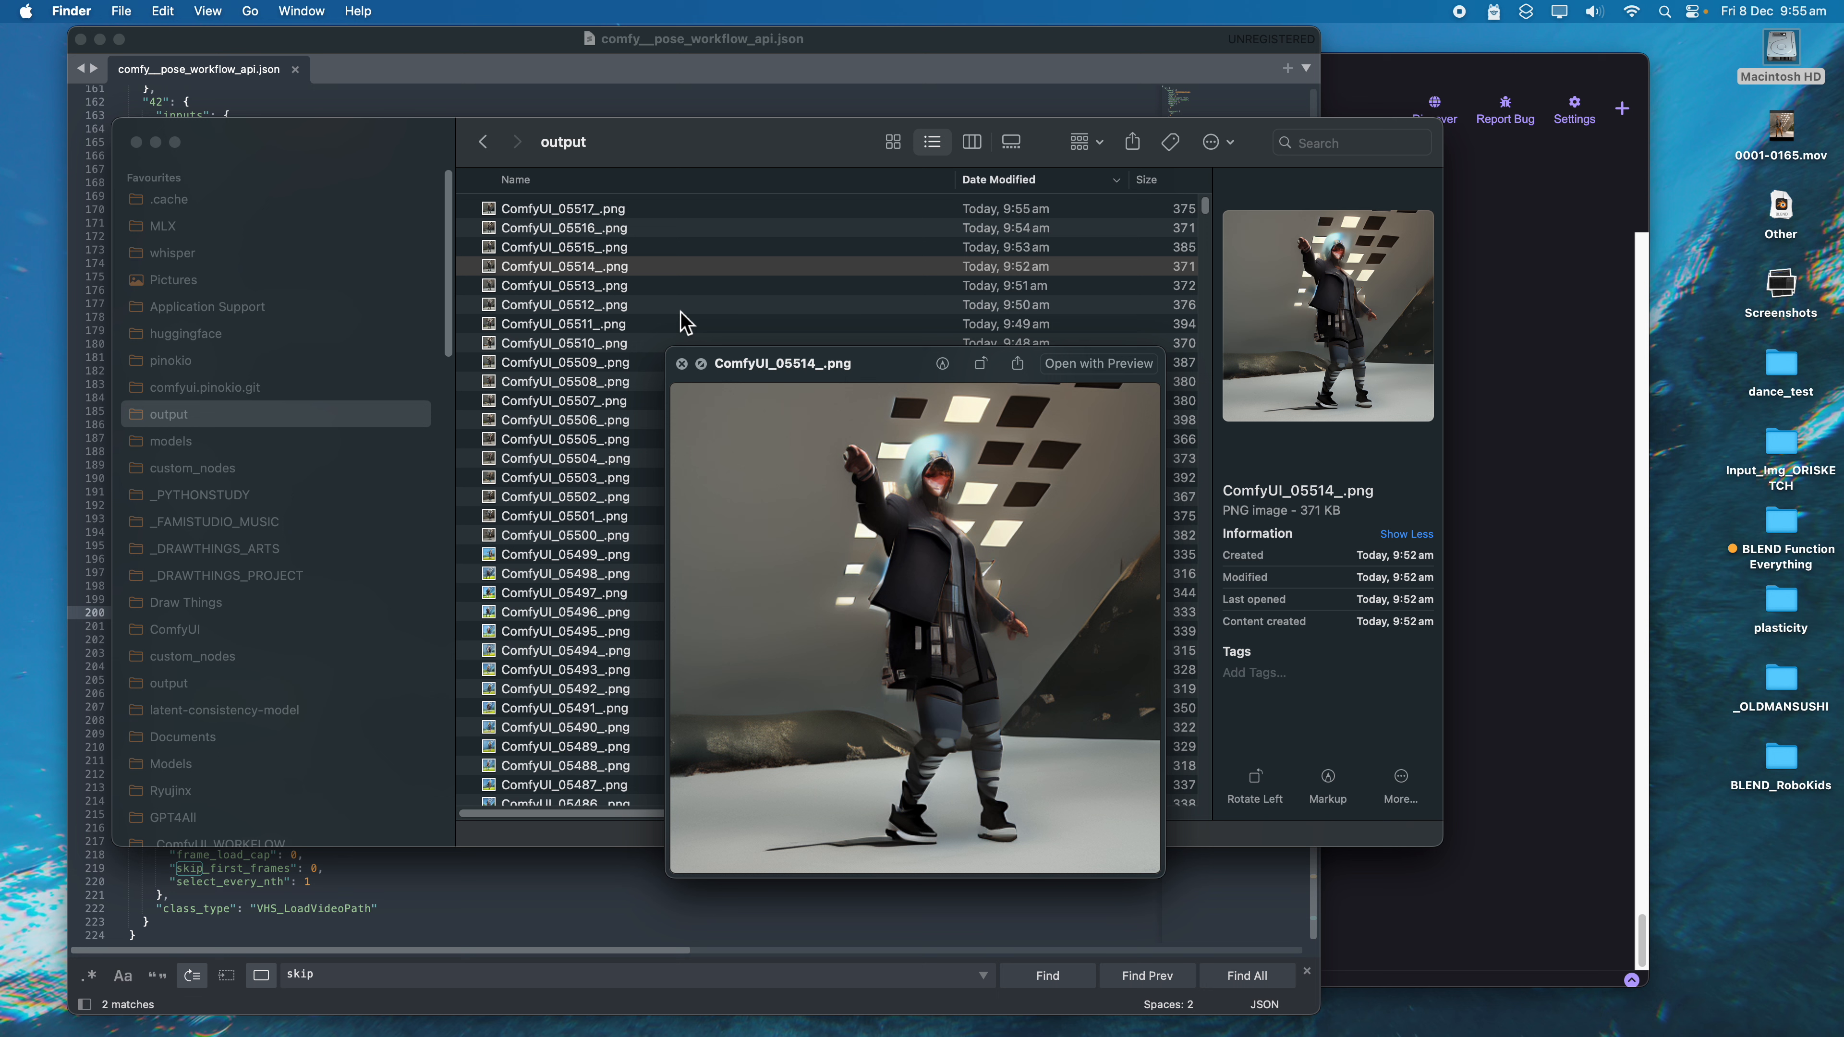
{"action": "key", "text": "Up"}
{"action": "key", "text": "Up"}
{"action": "key", "text": "Up"}
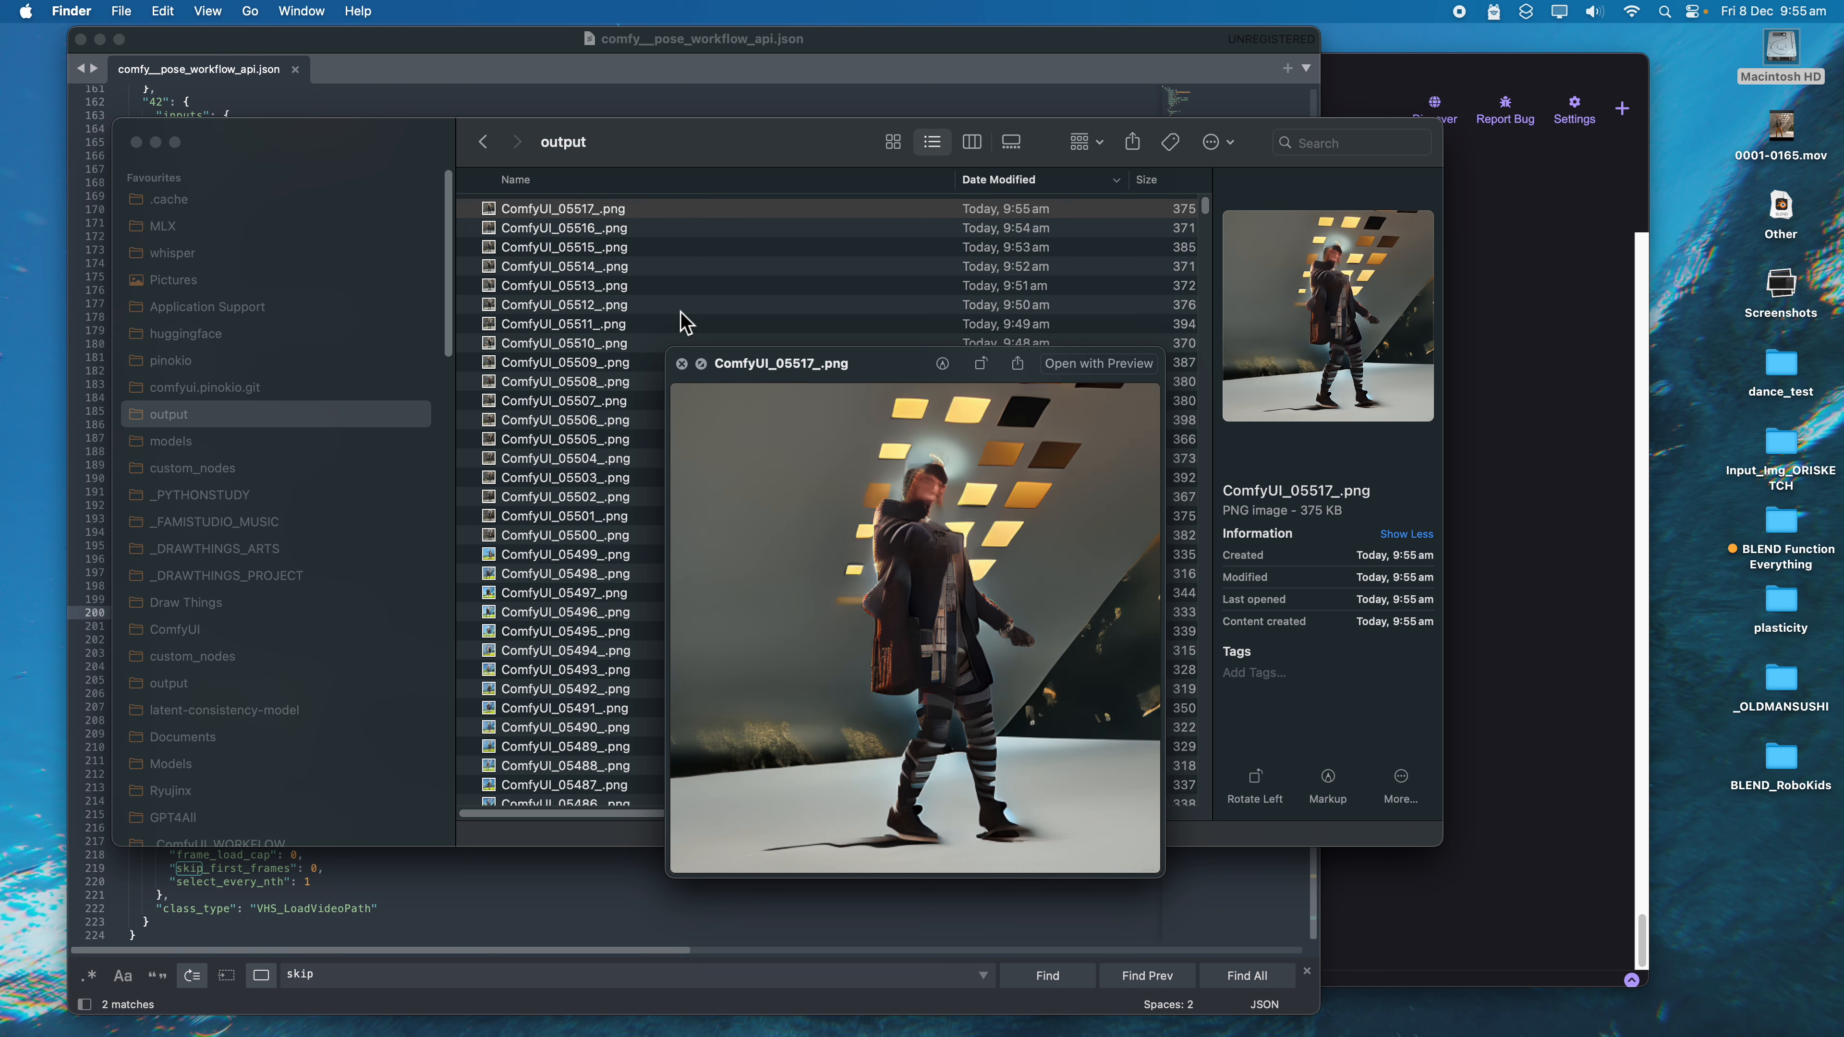
{"action": "key", "text": "Down"}
{"action": "key", "text": "Down"}
{"action": "key", "text": "Down"}
{"action": "key", "text": "Down"}
{"action": "key", "text": "Down"}
{"action": "key", "text": "Down"}
{"action": "key", "text": "Down"}
{"action": "key", "text": "Down"}
{"action": "key", "text": "Down"}
{"action": "key", "text": "Down"}
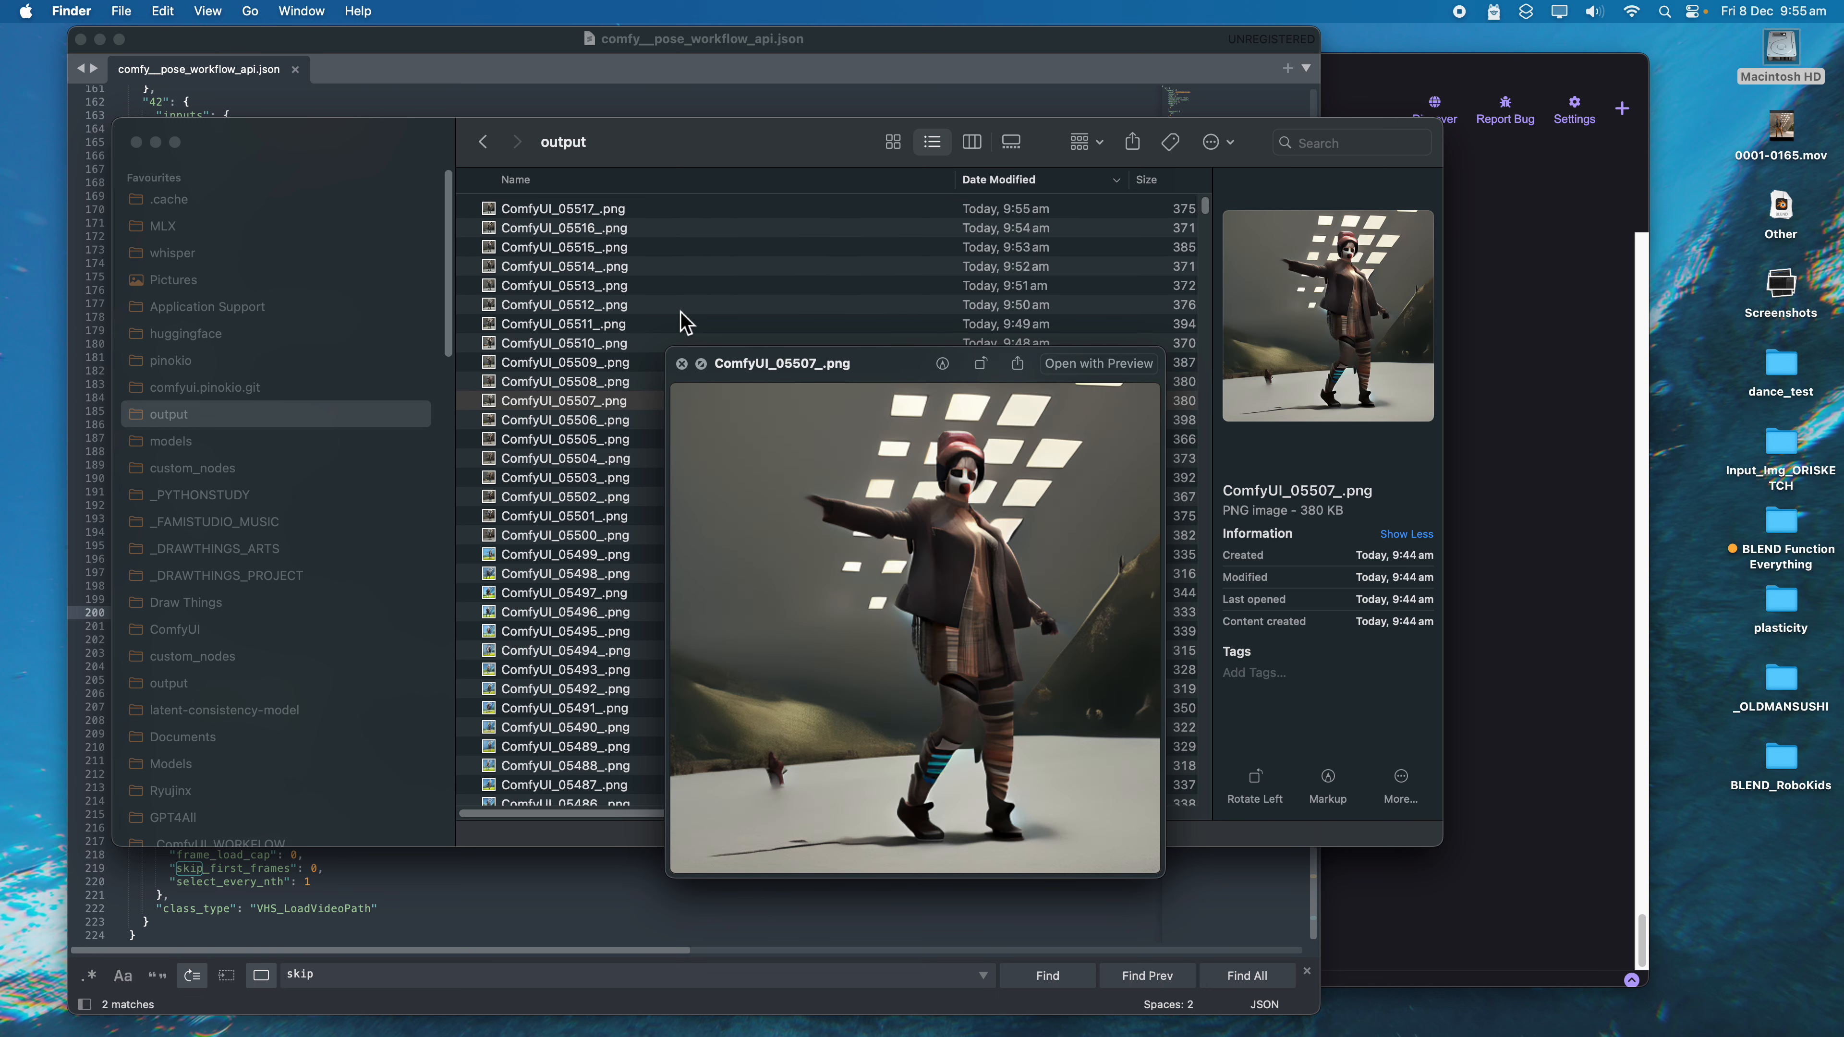
{"action": "key", "text": "Down"}
{"action": "key", "text": "Down"}
{"action": "key", "text": "Down"}
{"action": "key", "text": "Down"}
{"action": "key", "text": "Down"}
{"action": "key", "text": "Down"}
{"action": "key", "text": "Down"}
{"action": "key", "text": "Down"}
{"action": "key", "text": "Down"}
{"action": "key", "text": "Down"}
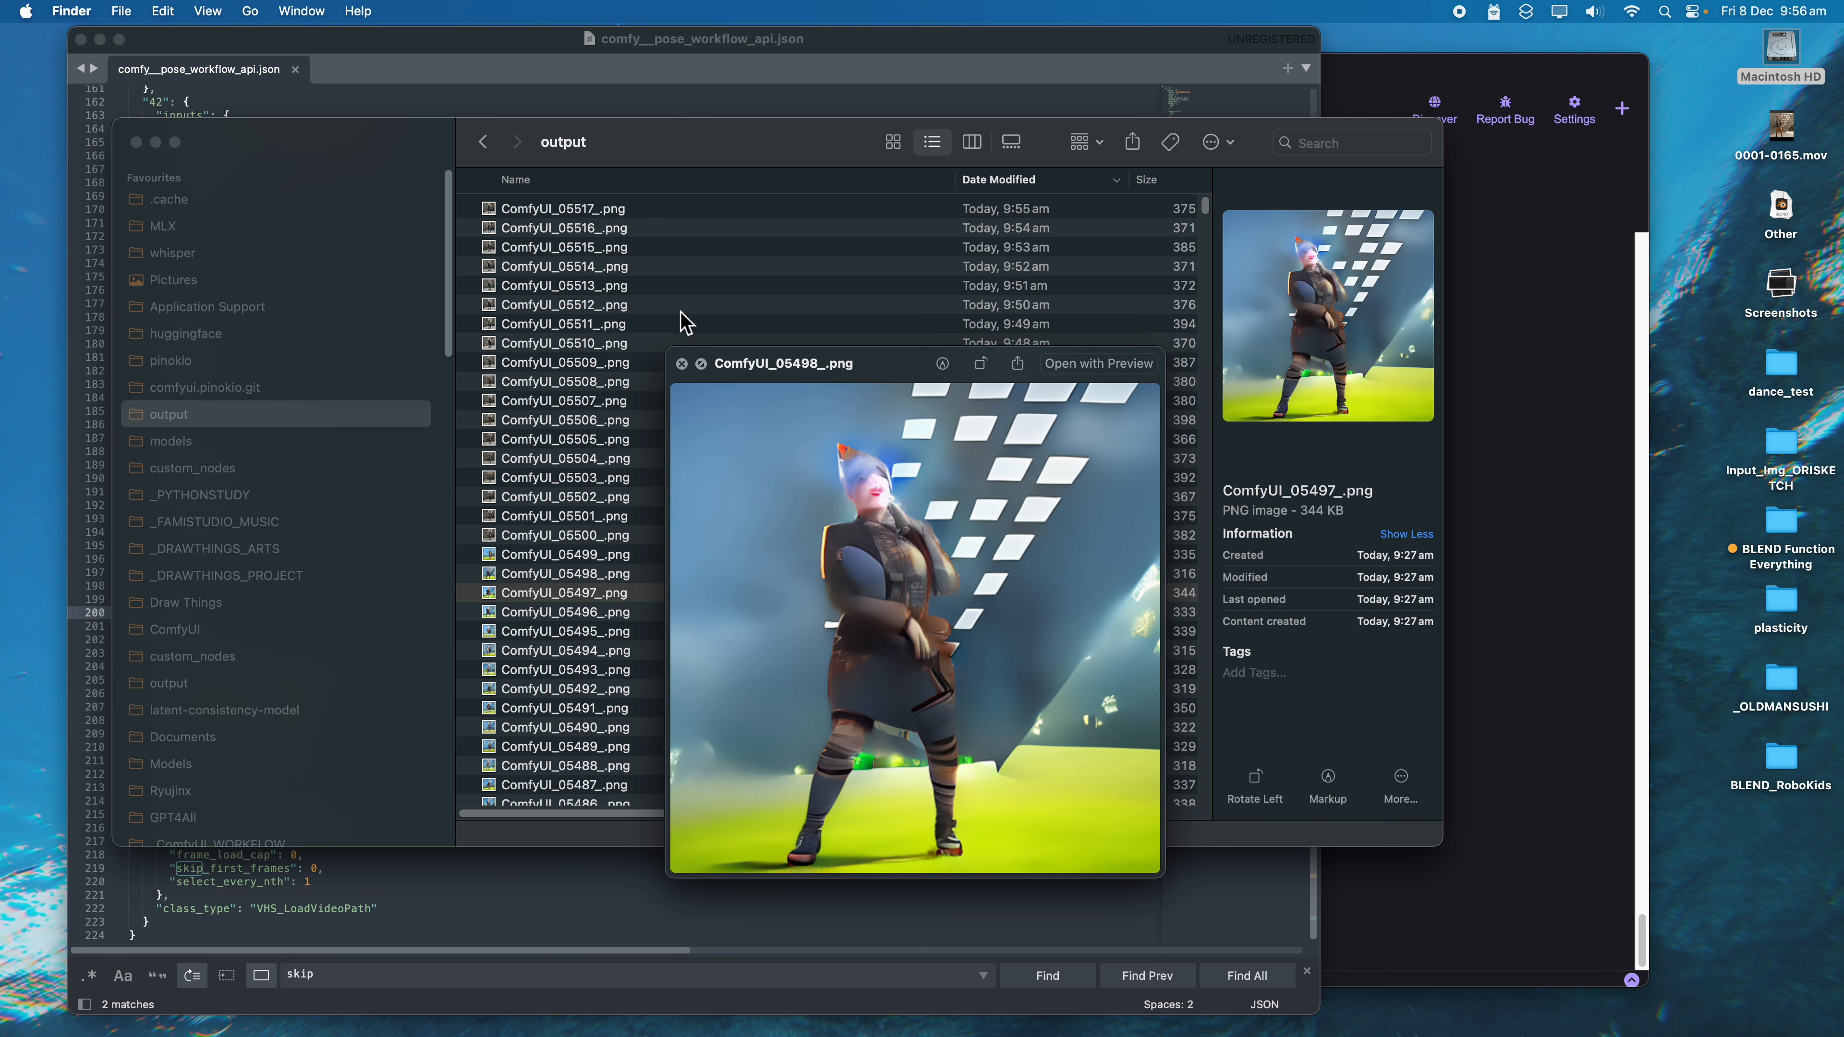
{"action": "key", "text": "Up"}
{"action": "key", "text": "Up"}
{"action": "key", "text": "Up"}
{"action": "key", "text": "Up"}
{"action": "key", "text": "Up"}
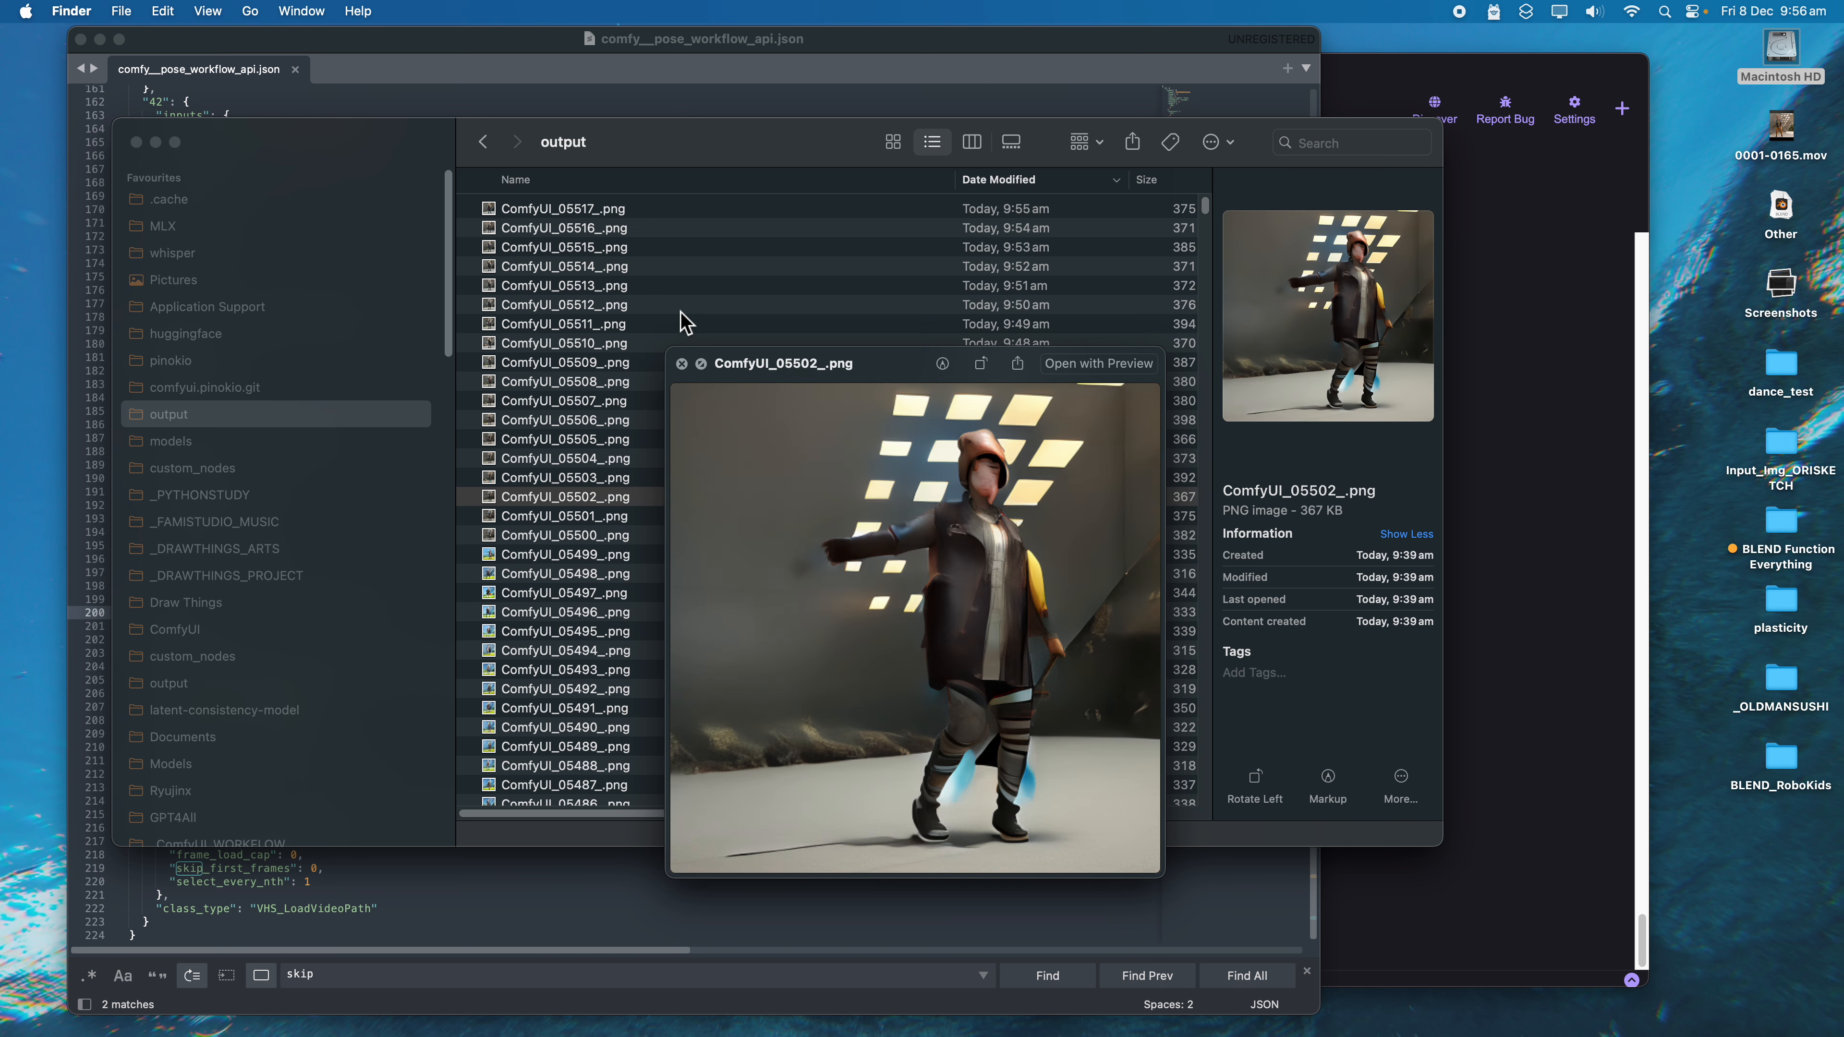
{"action": "key", "text": "Up"}
{"action": "key", "text": "Up"}
{"action": "key", "text": "Up"}
{"action": "key", "text": "Up"}
{"action": "key", "text": "Up"}
{"action": "key", "text": "Up"}
{"action": "key", "text": "Up"}
{"action": "key", "text": "Up"}
{"action": "key", "text": "Up"}
{"action": "key", "text": "Up"}
{"action": "key", "text": "Up"}
{"action": "key", "text": "Up"}
{"action": "key", "text": "Up"}
{"action": "key", "text": "Up"}
{"action": "key", "text": "Up"}
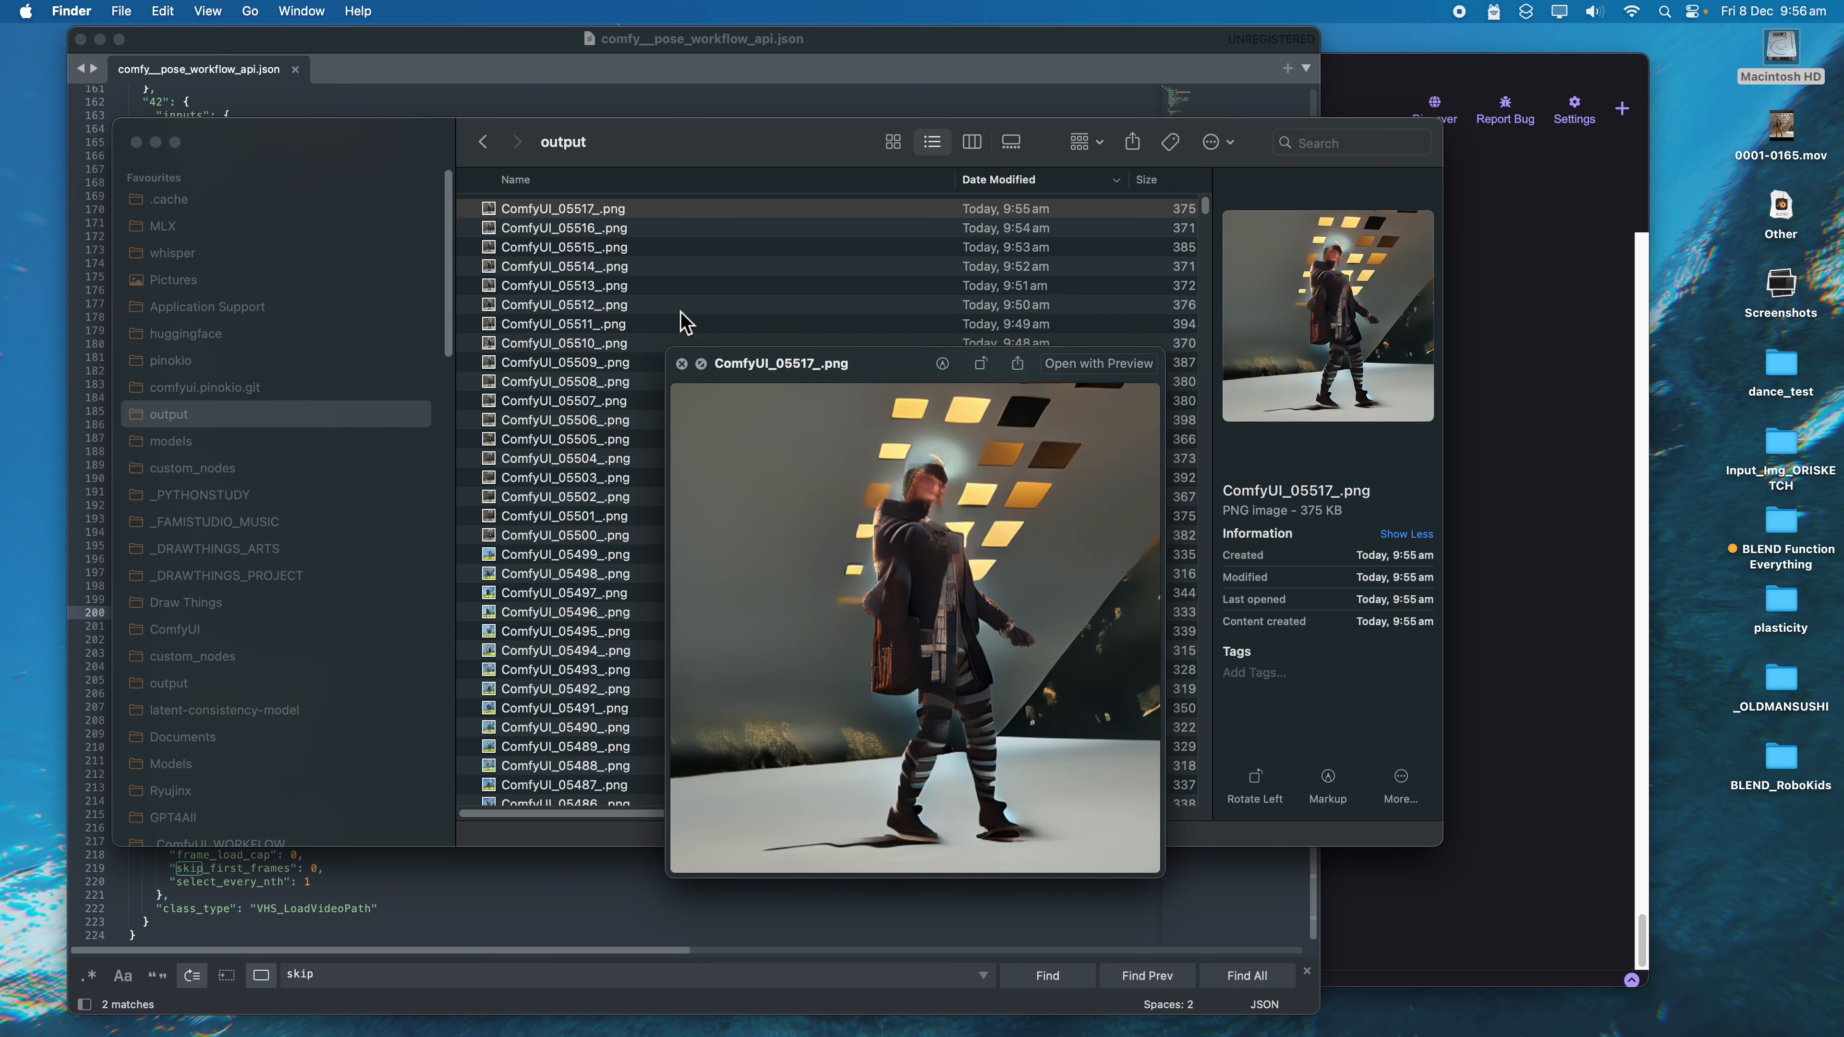
{"action": "key", "text": "Down"}
{"action": "key", "text": "Down"}
{"action": "key", "text": "Down"}
{"action": "key", "text": "Down"}
{"action": "key", "text": "Down"}
{"action": "key", "text": "Down"}
{"action": "key", "text": "Down"}
{"action": "key", "text": "Down"}
{"action": "key", "text": "Down"}
{"action": "key", "text": "Down"}
{"action": "key", "text": "Down"}
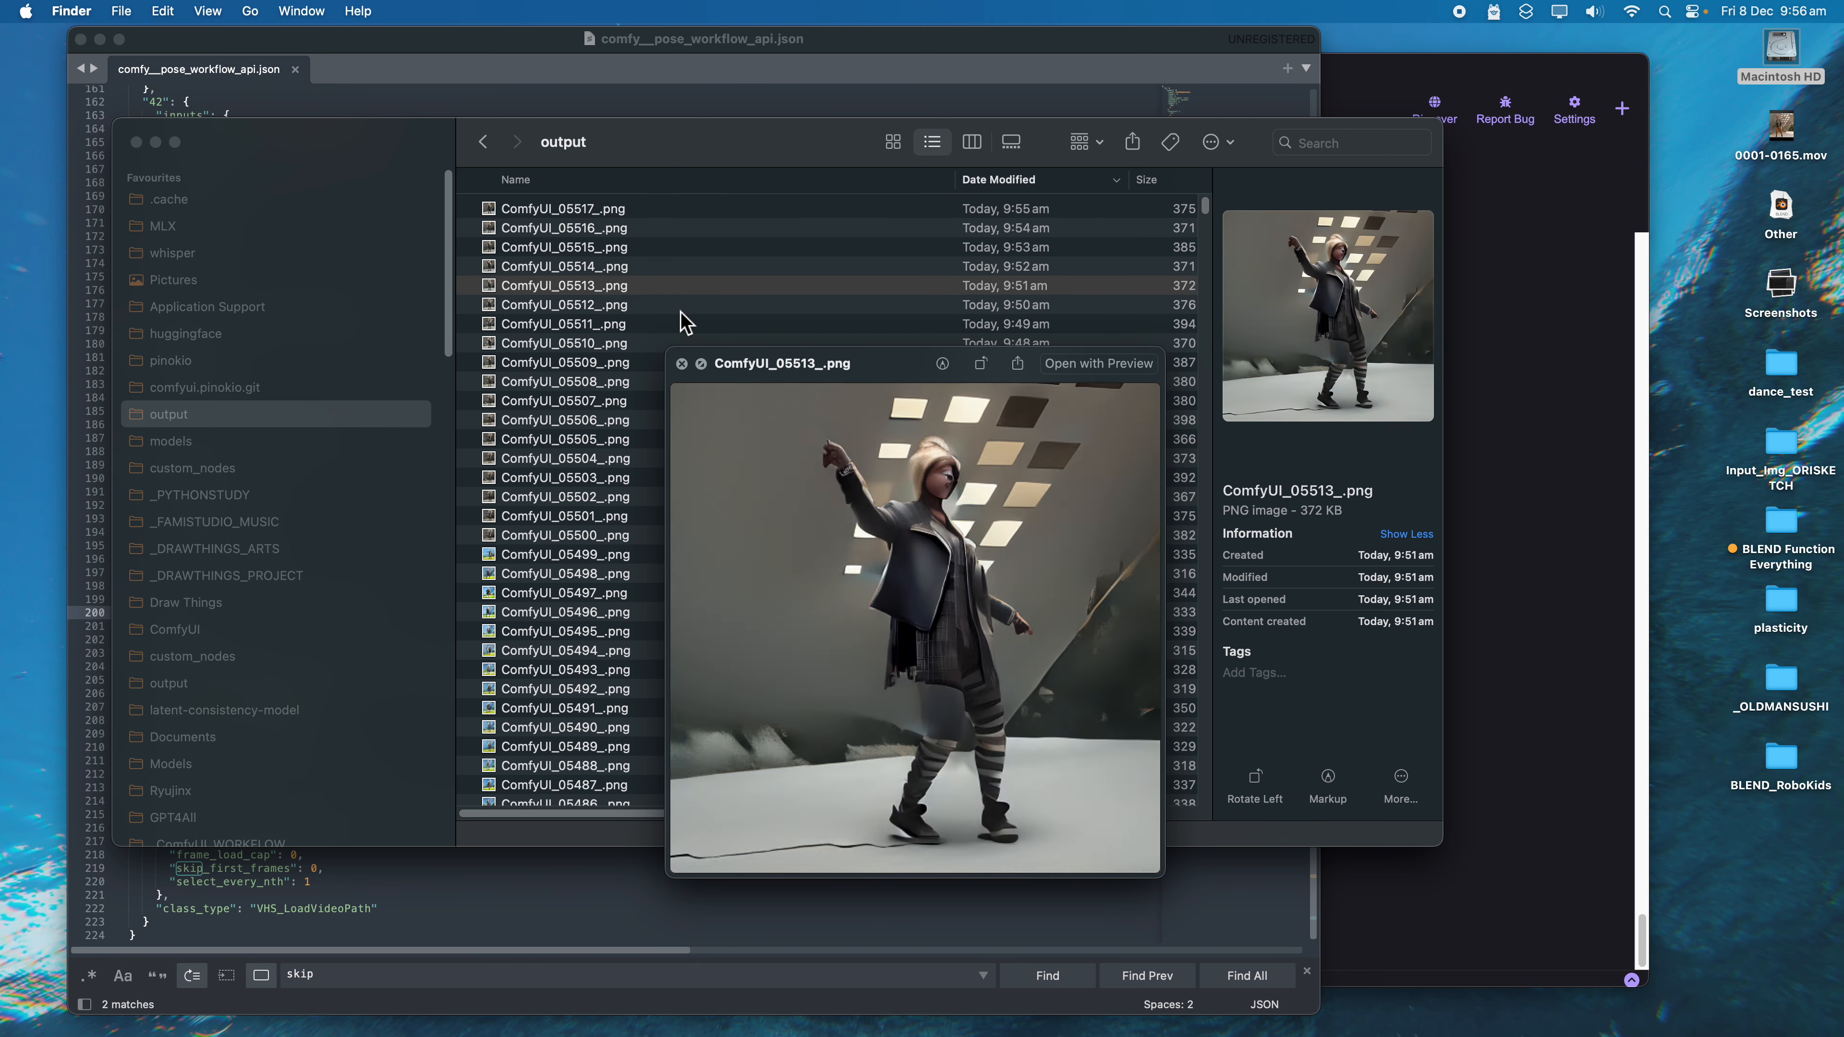
{"action": "key", "text": "Down"}
{"action": "key", "text": "Down"}
{"action": "key", "text": "Up"}
{"action": "key", "text": "Up"}
{"action": "key", "text": "Up"}
{"action": "key", "text": "Up"}
{"action": "key", "text": "Up"}
{"action": "key", "text": "Up"}
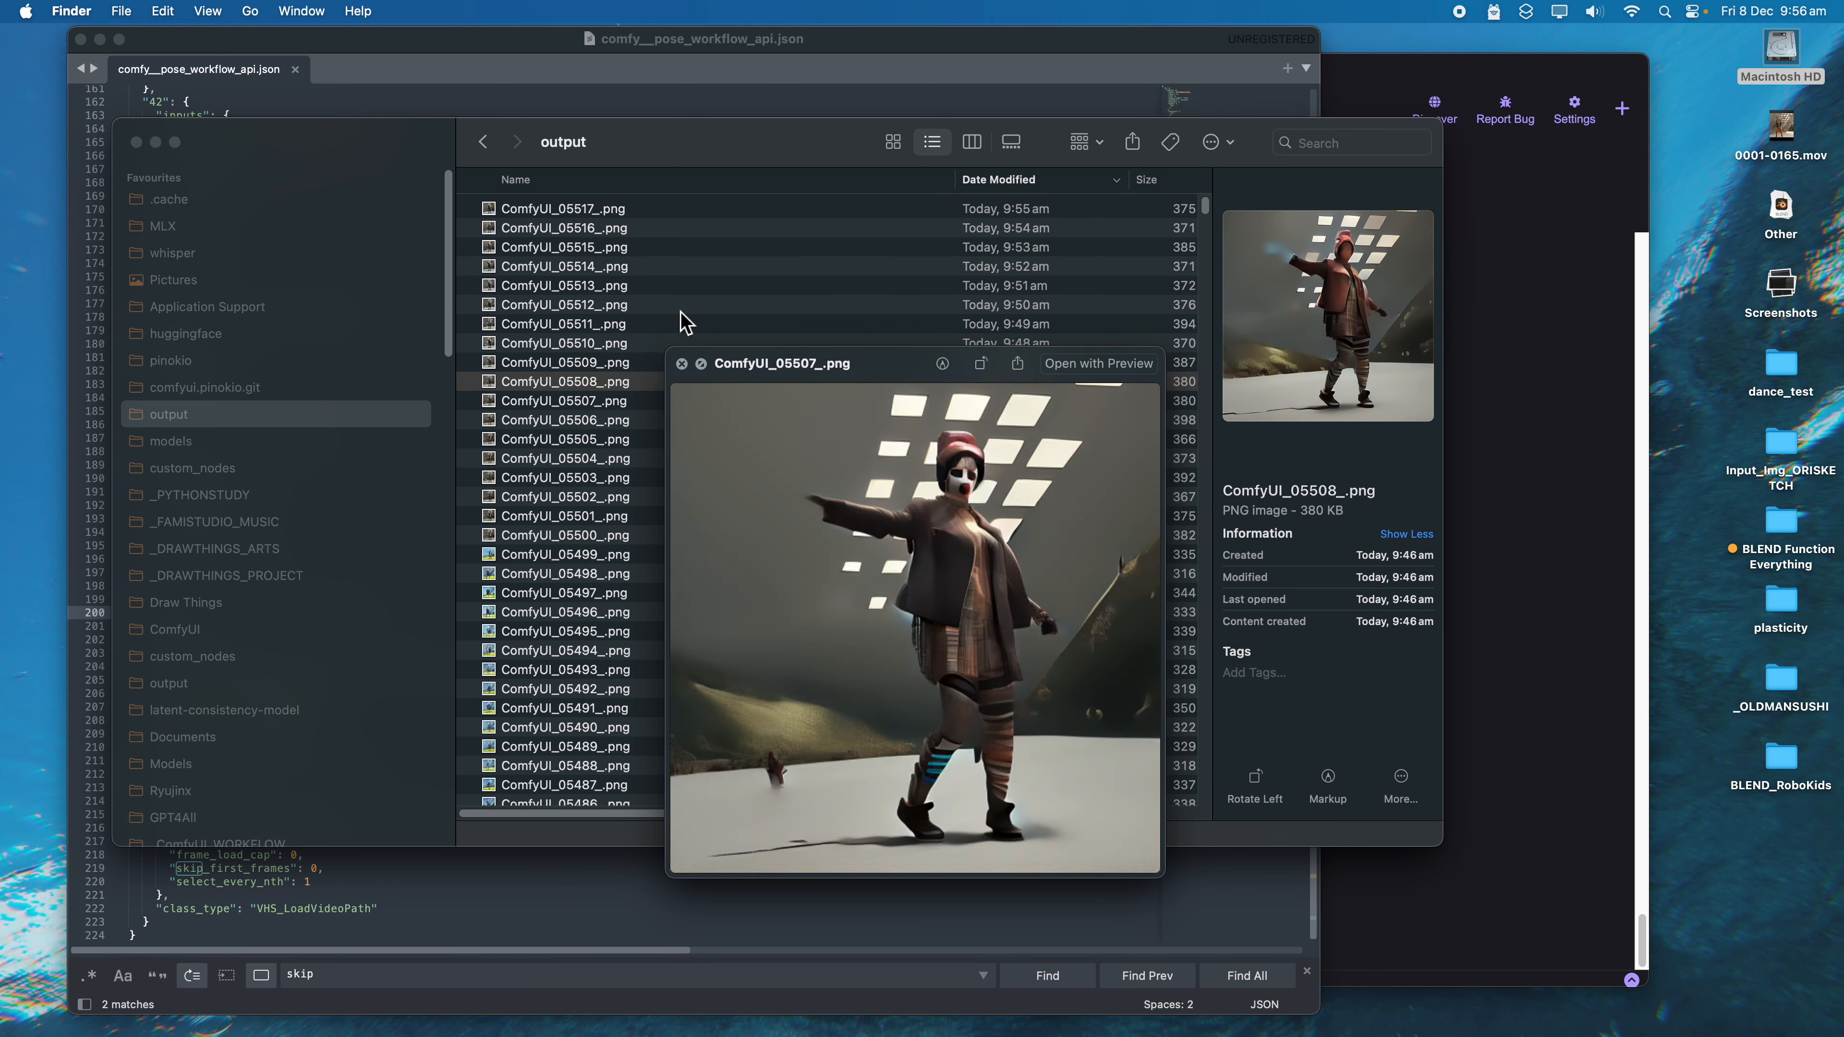
{"action": "key", "text": "Up"}
{"action": "key", "text": "Up"}
{"action": "key", "text": "Up"}
{"action": "key", "text": "Up"}
{"action": "key", "text": "Up"}
{"action": "key", "text": "Up"}
{"action": "key", "text": "Up"}
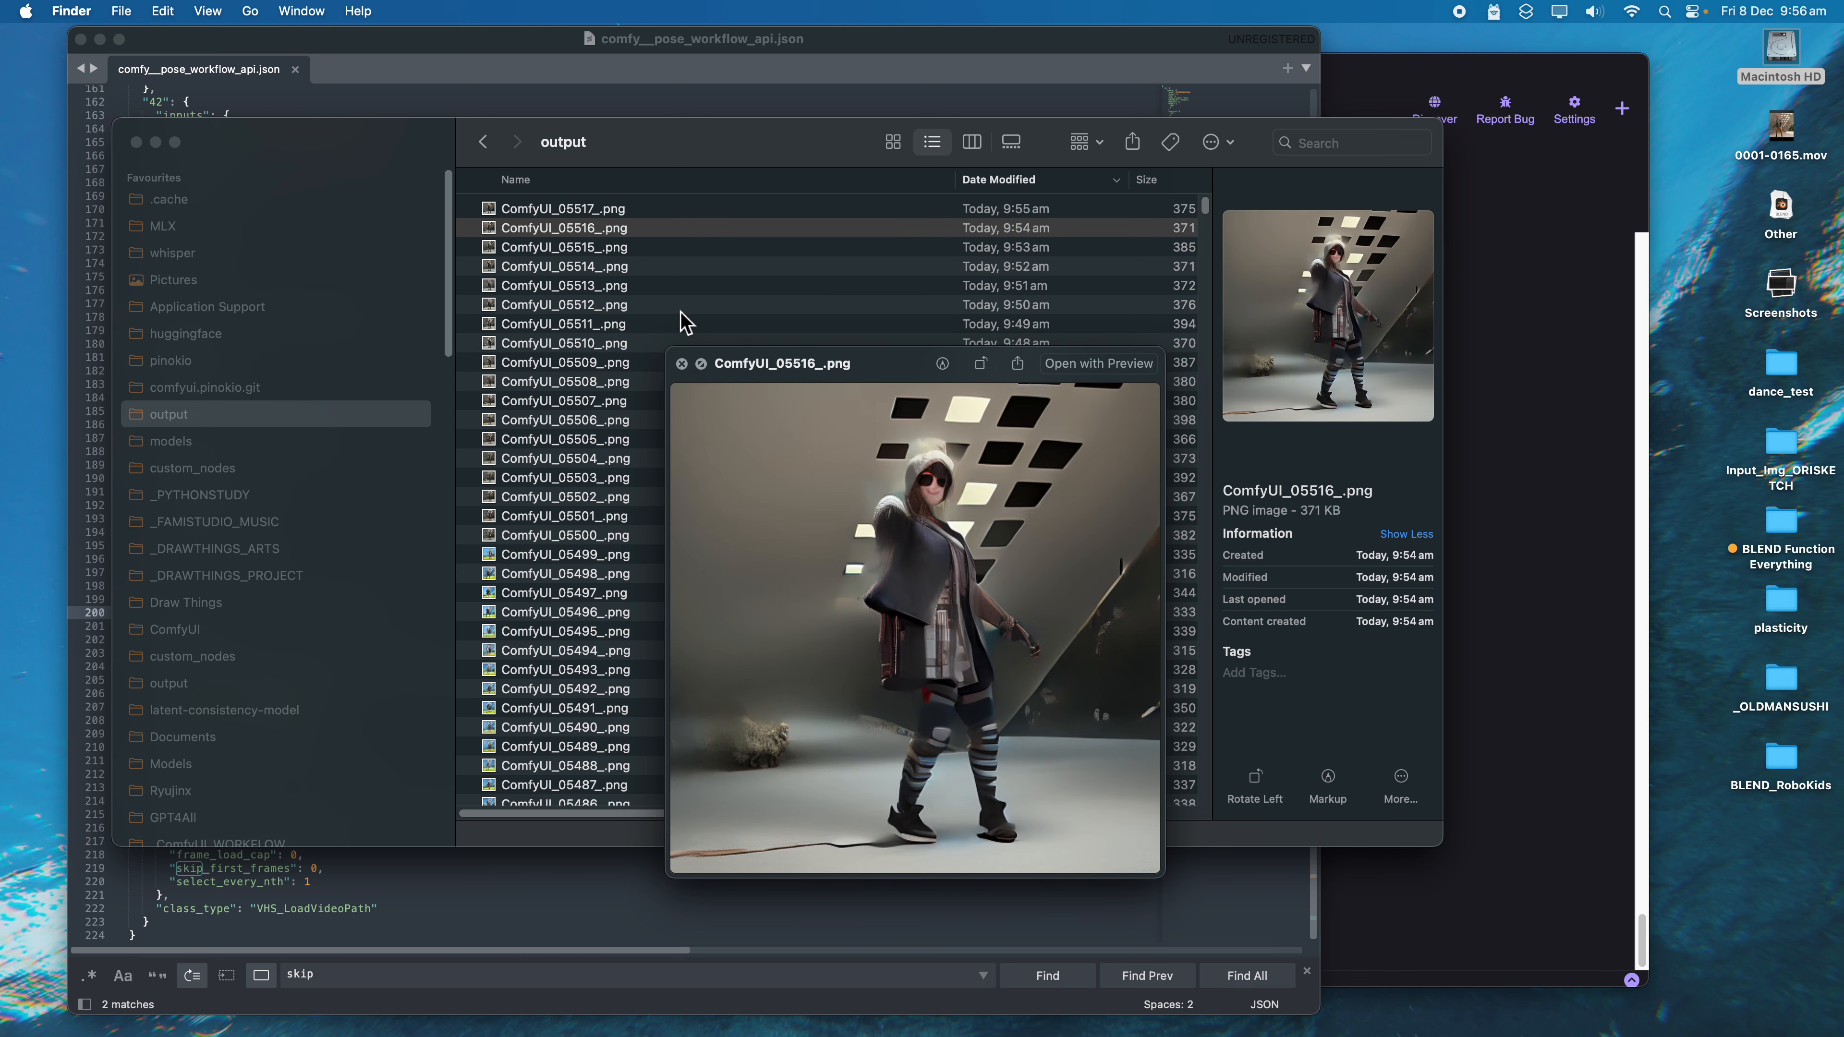
Step: Step through the previewed output frames between ComfyUI_05507_.png and ComfyUI_05516_.png in both directions to compare the dancer's poses
{"action": "key", "text": "Down"}
{"action": "key", "text": "Down"}
{"action": "key", "text": "Down"}
{"action": "key", "text": "Down"}
{"action": "key", "text": "Down"}
{"action": "key", "text": "Down"}
{"action": "key", "text": "Down"}
{"action": "key", "text": "Down"}
{"action": "key", "text": "Down"}
{"action": "key", "text": "Down"}
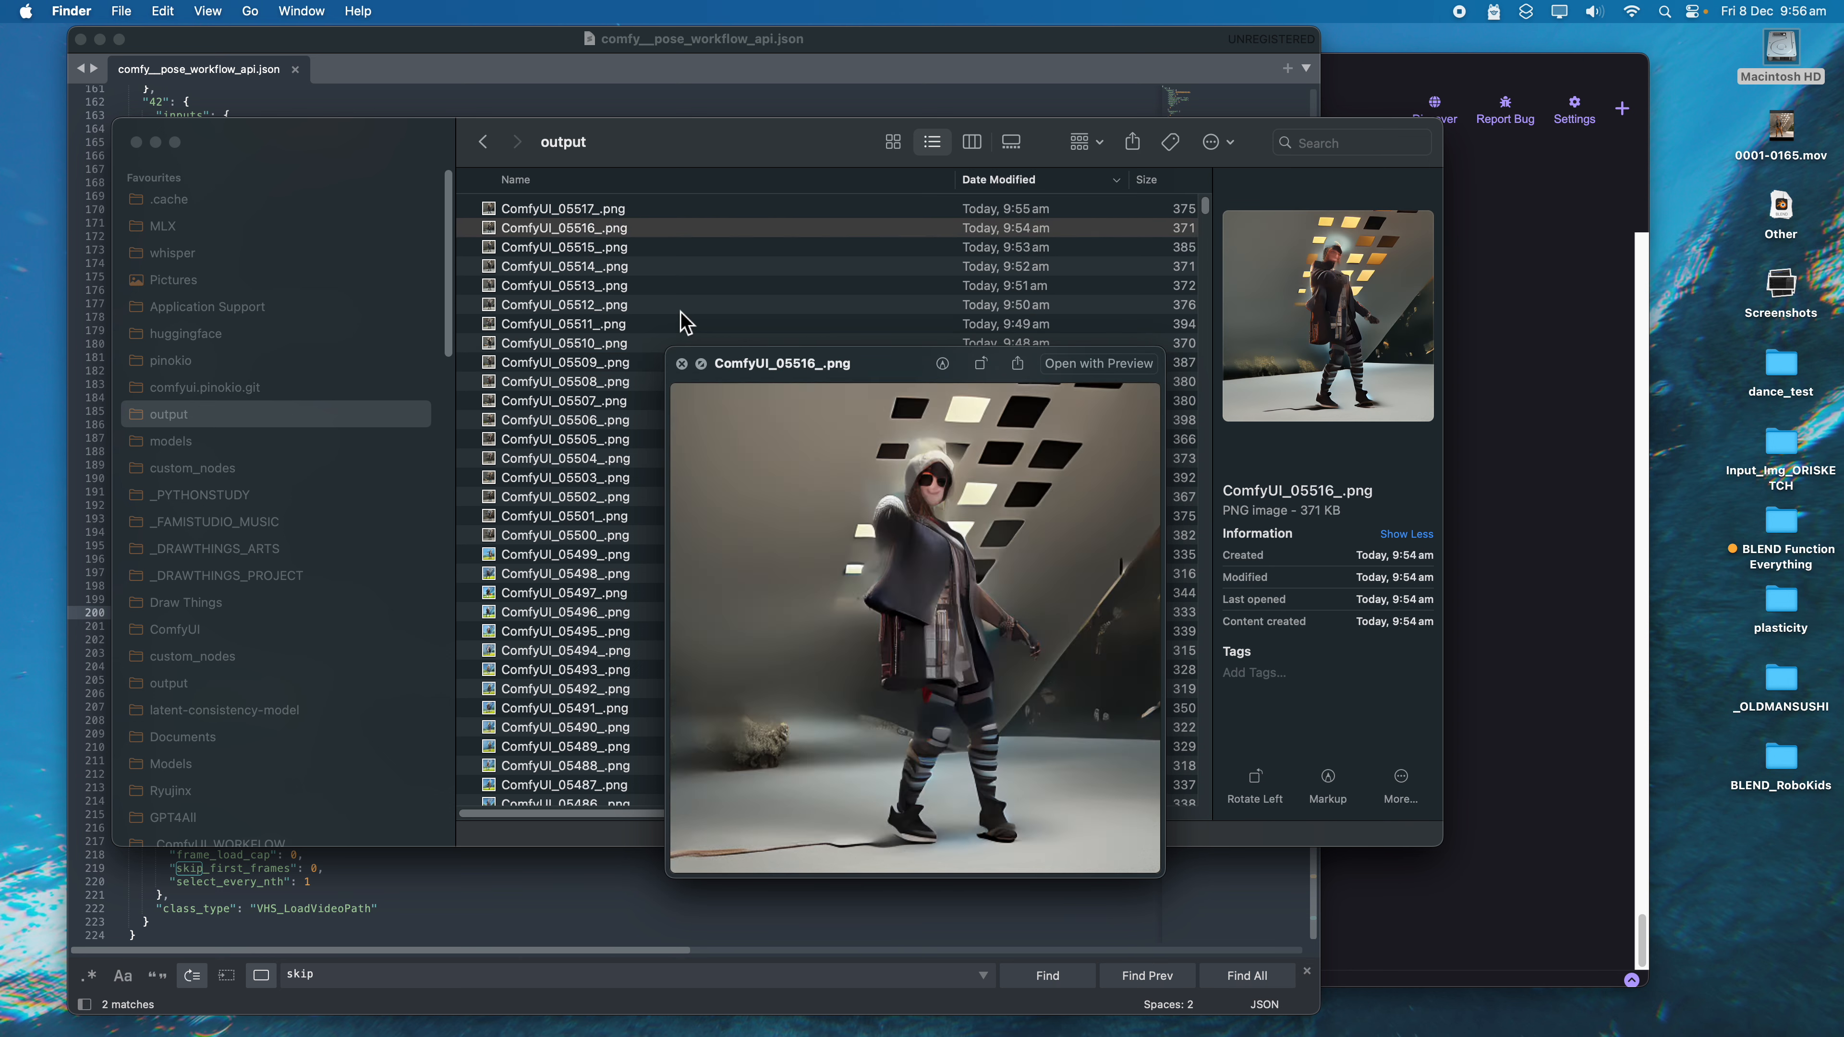
{"action": "key", "text": "Up"}
{"action": "key", "text": "Up"}
{"action": "key", "text": "Up"}
{"action": "key", "text": "Up"}
{"action": "key", "text": "Up"}
{"action": "key", "text": "Up"}
{"action": "key", "text": "Up"}
{"action": "key", "text": "Up"}
{"action": "key", "text": "Up"}
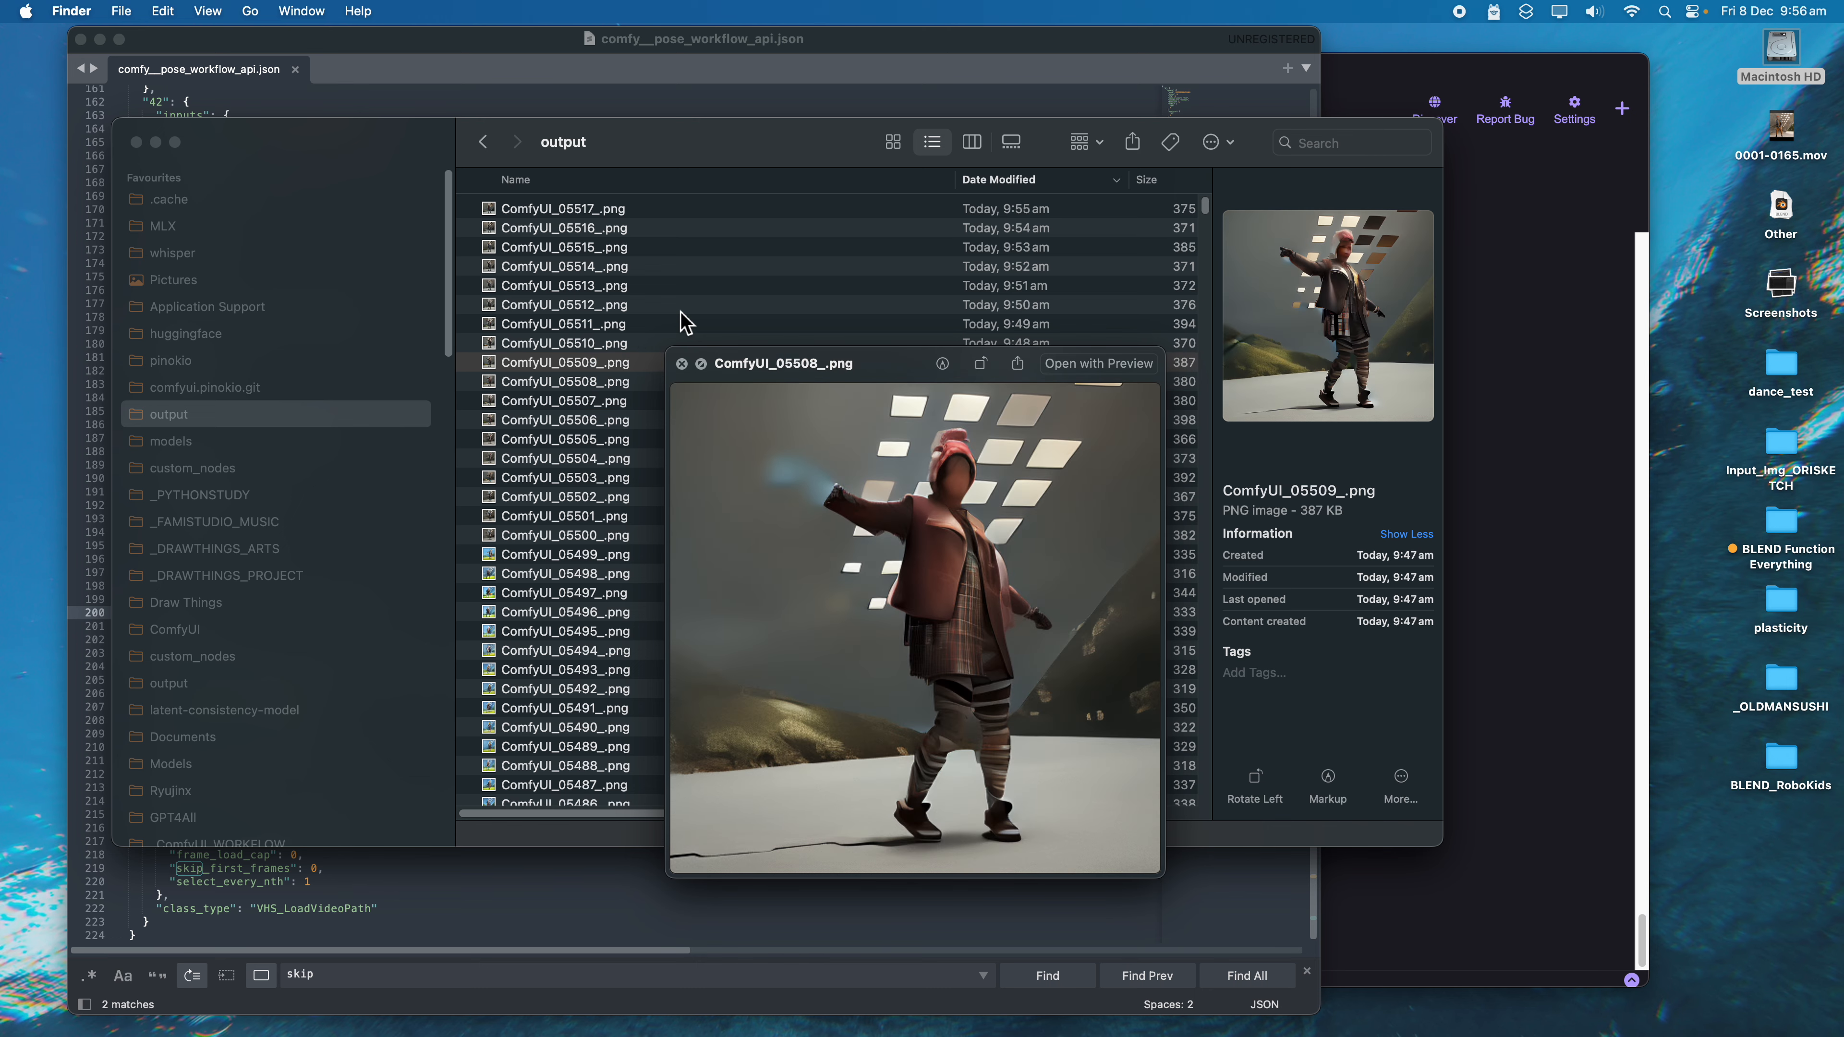
{"action": "key", "text": "Down"}
{"action": "key", "text": "Down"}
{"action": "key", "text": "Down"}
{"action": "key", "text": "Down"}
{"action": "key", "text": "Down"}
{"action": "key", "text": "Down"}
{"action": "key", "text": "Down"}
{"action": "key", "text": "Down"}
{"action": "key", "text": "Down"}
{"action": "key", "text": "Down"}
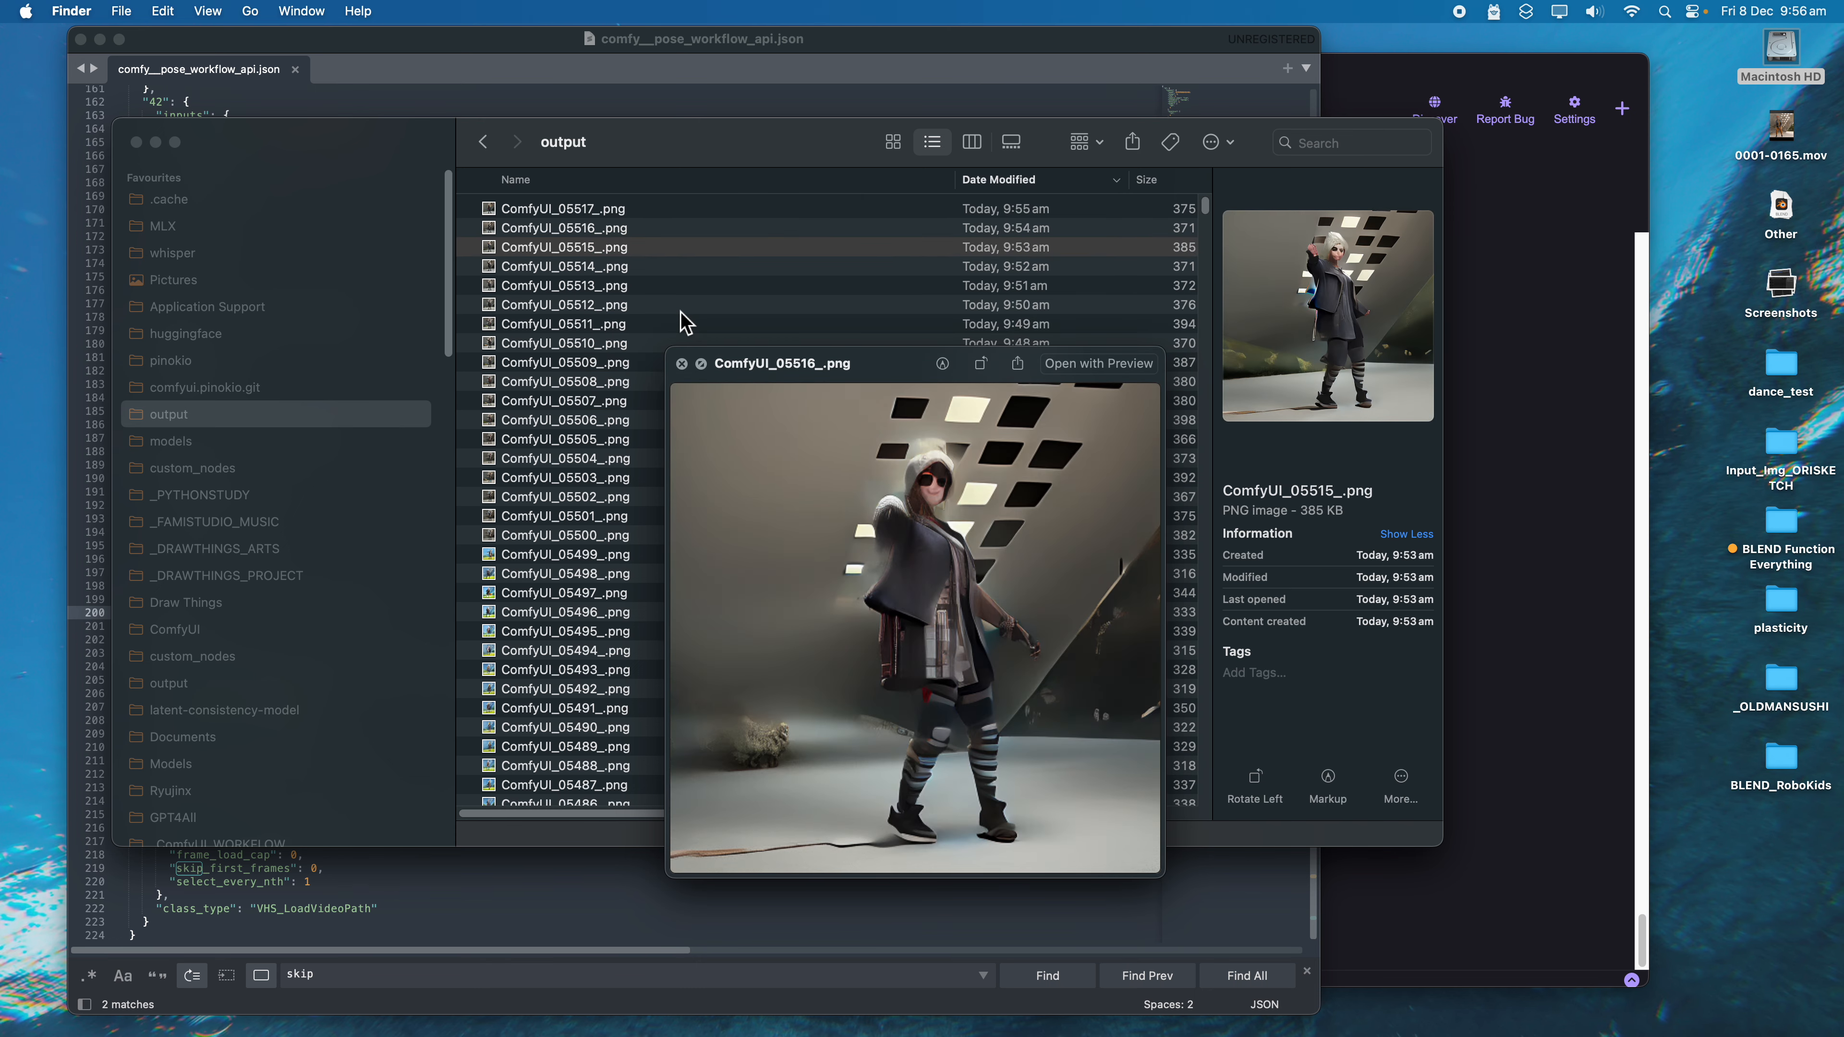
{"action": "key", "text": "Down"}
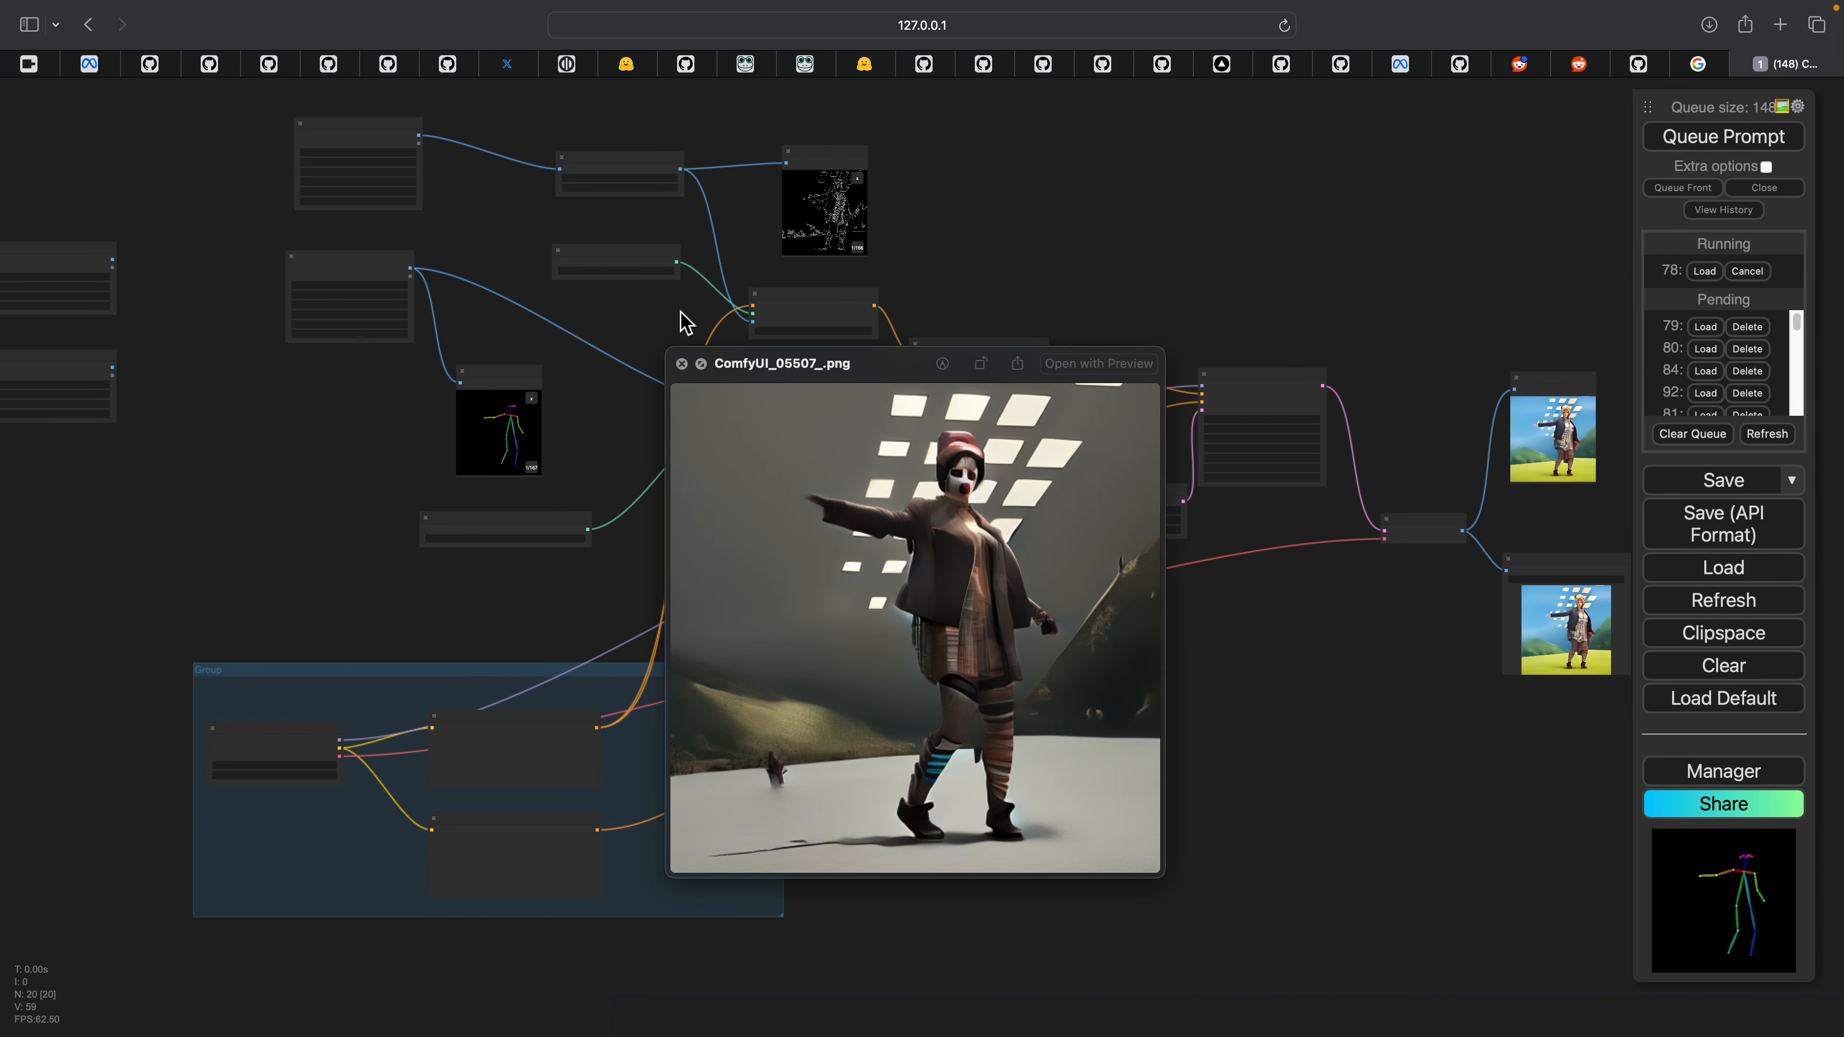
Step: In the browser showing the ComfyUI workflow, close the floating image preview and the spare Google tab
{"action": "left_click", "coordinate": [682, 364]}
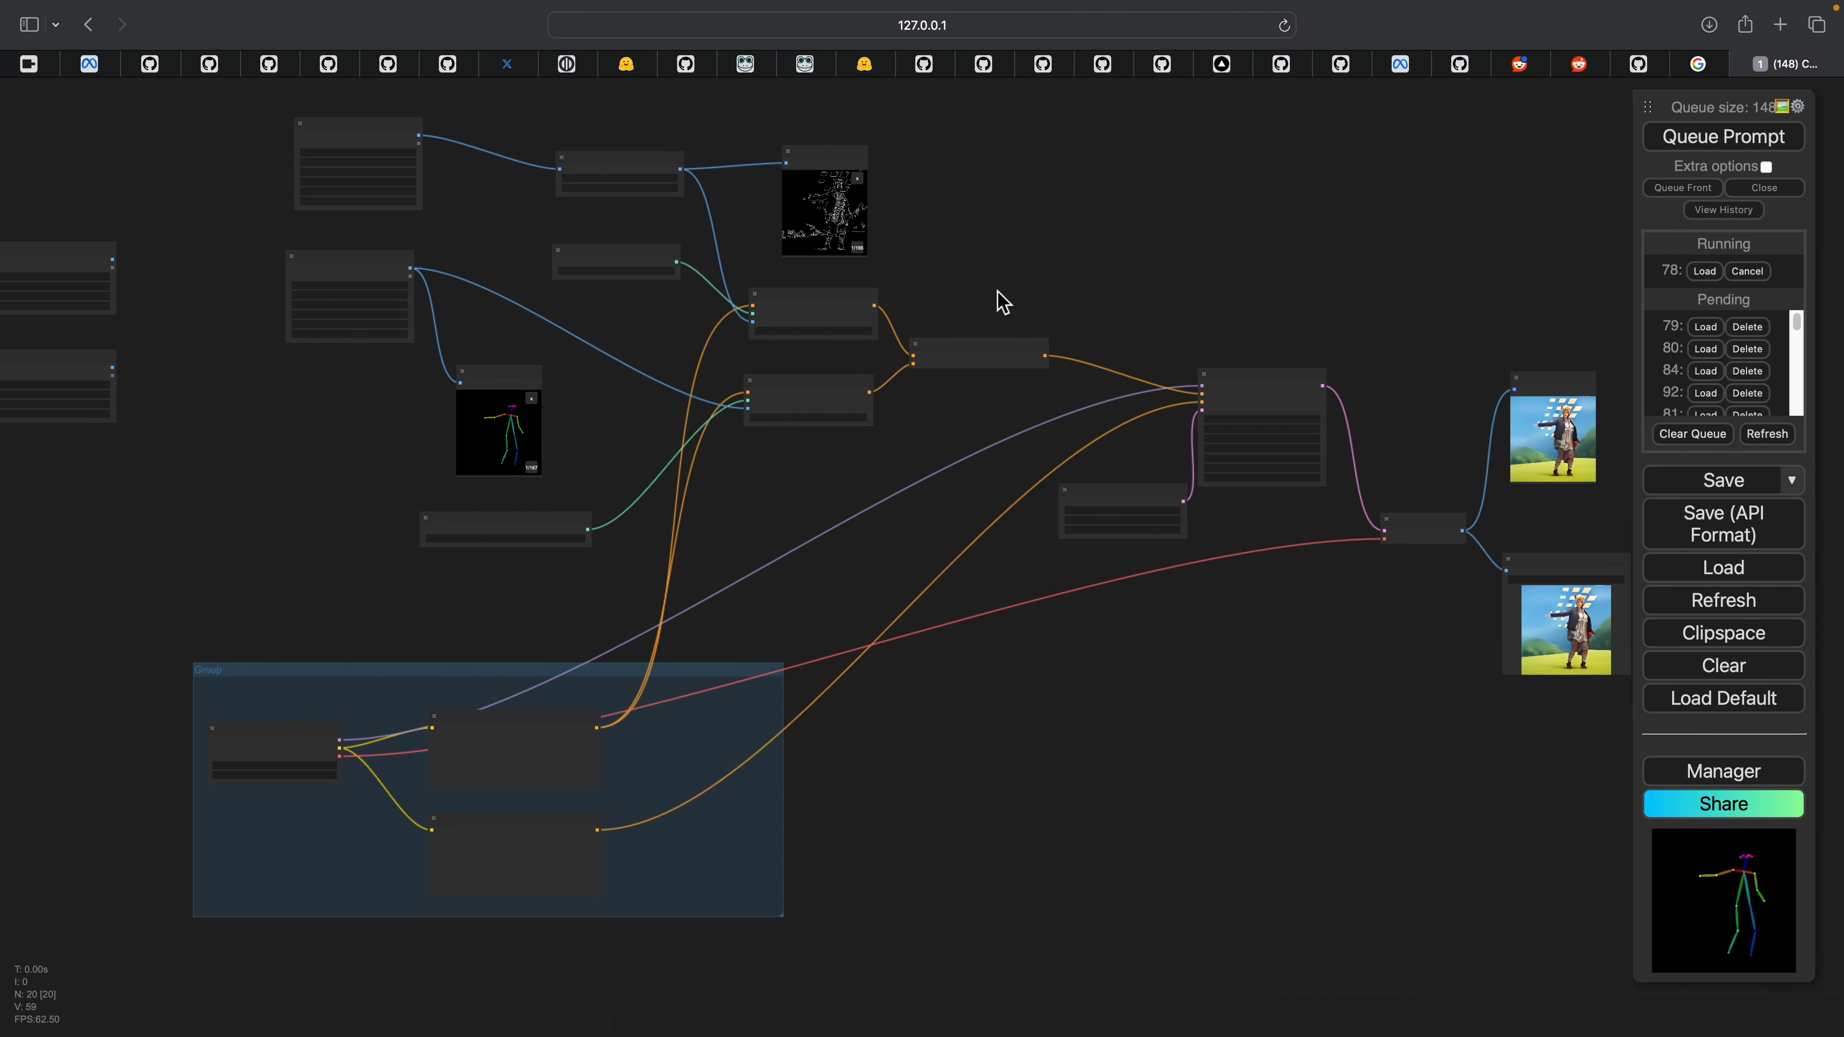
{"action": "left_click", "coordinate": [1703, 71]}
{"action": "key", "text": "super+w"}
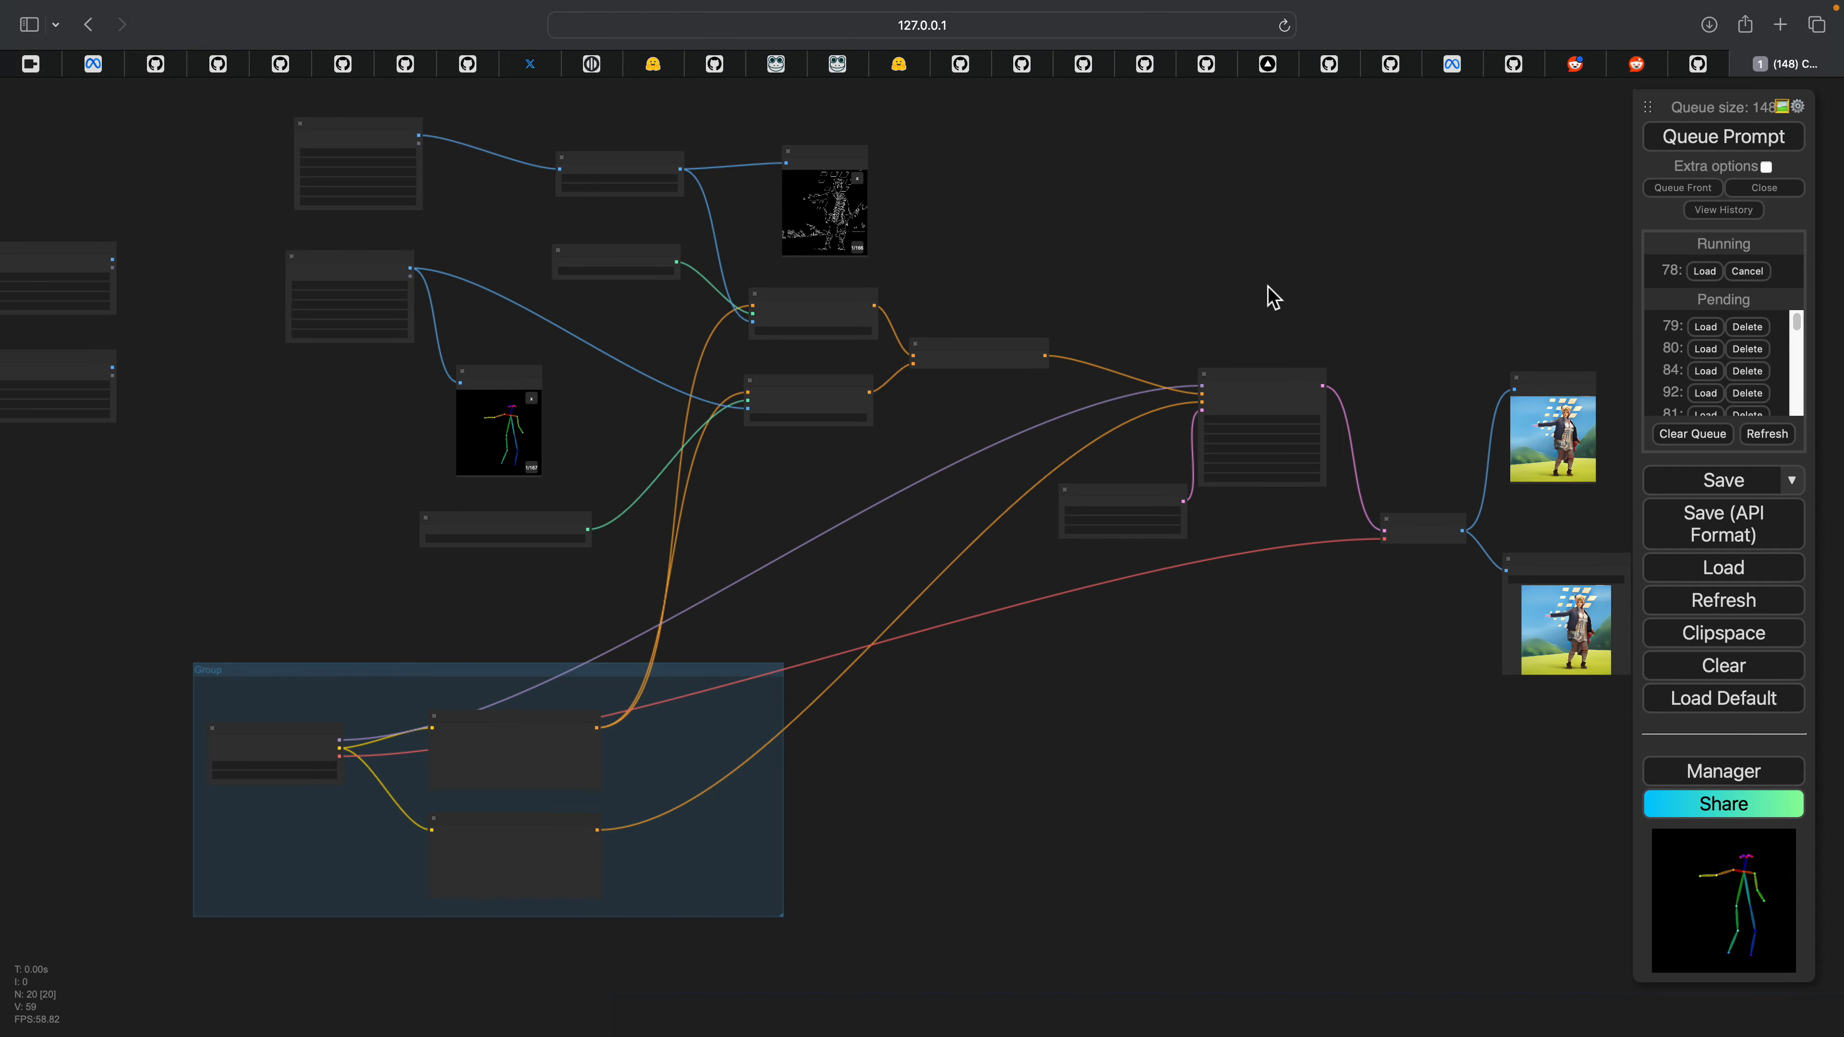
{"action": "scroll", "coordinate": [1276, 298], "scroll_direction": "up", "scroll_amount": 7}
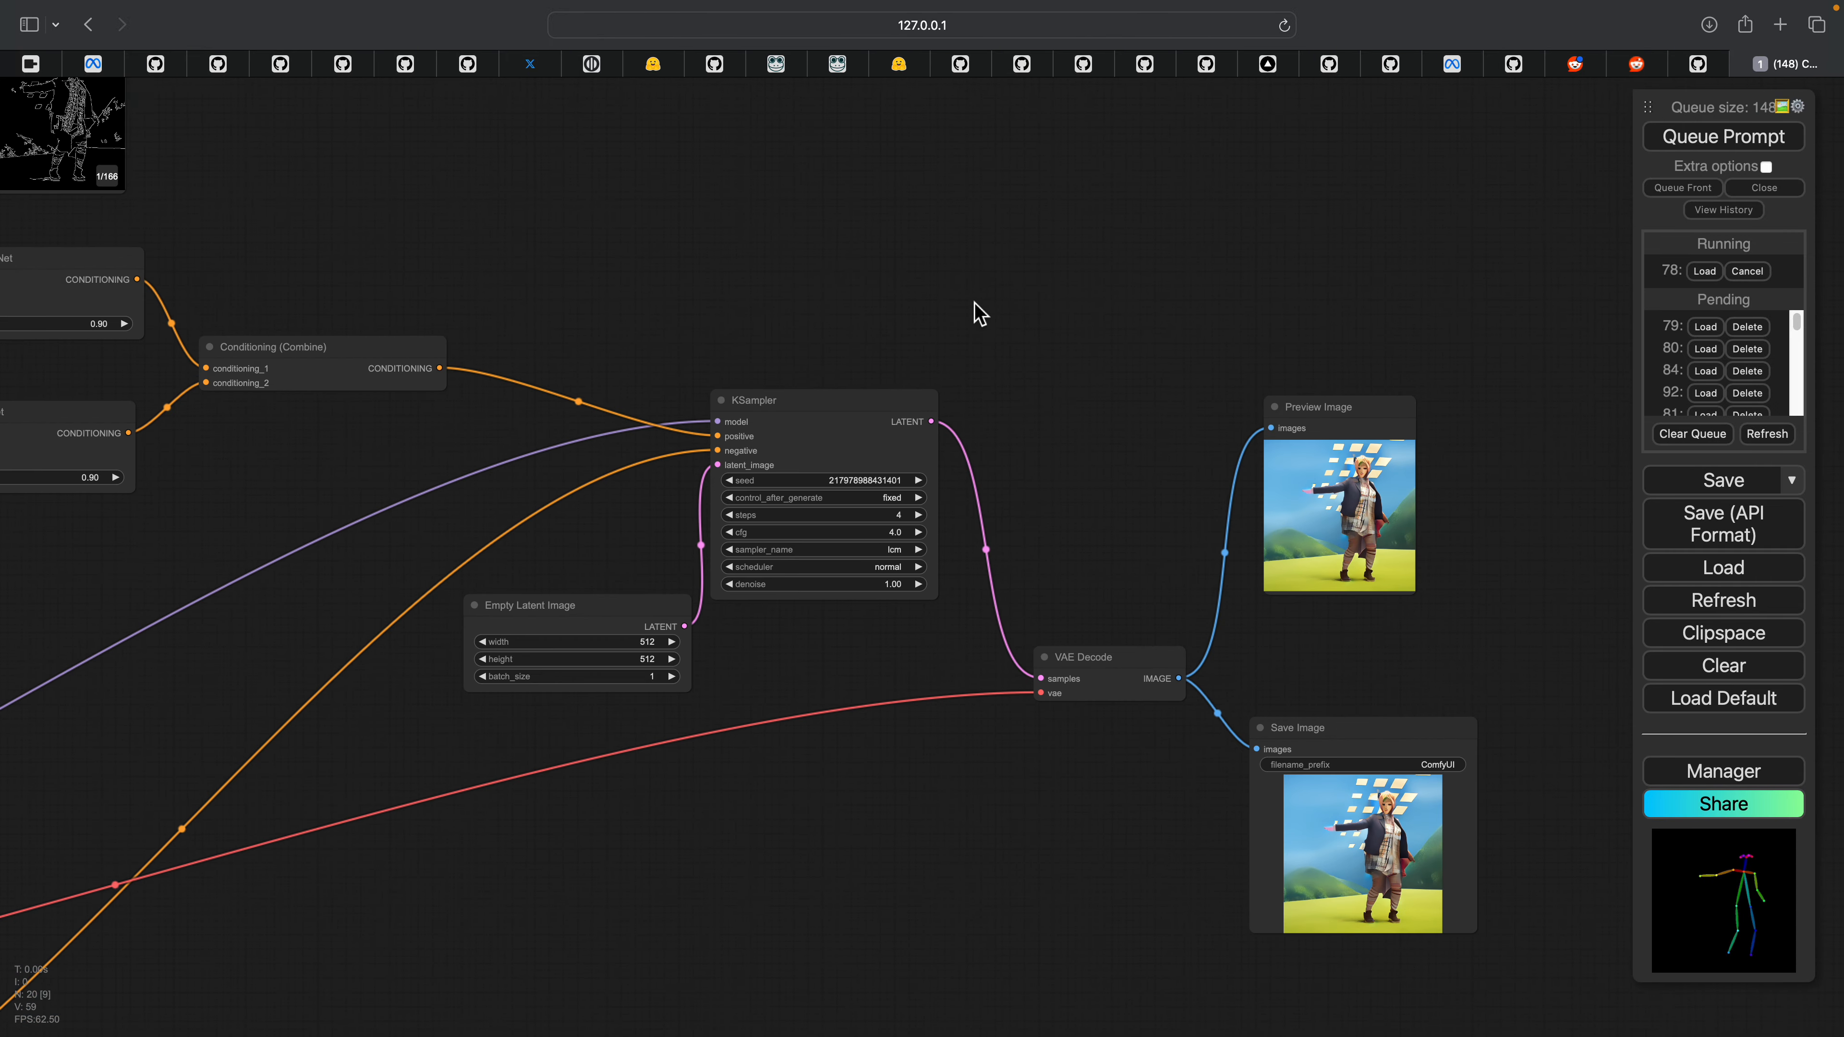
{"action": "left_click_drag", "start_coordinate": [669, 165], "coordinate": [660, 120]}
{"action": "scroll", "coordinate": [766, 193], "scroll_direction": "down", "scroll_amount": 3}
{"action": "left_click_drag", "start_coordinate": [766, 193], "coordinate": [1109, 266]}
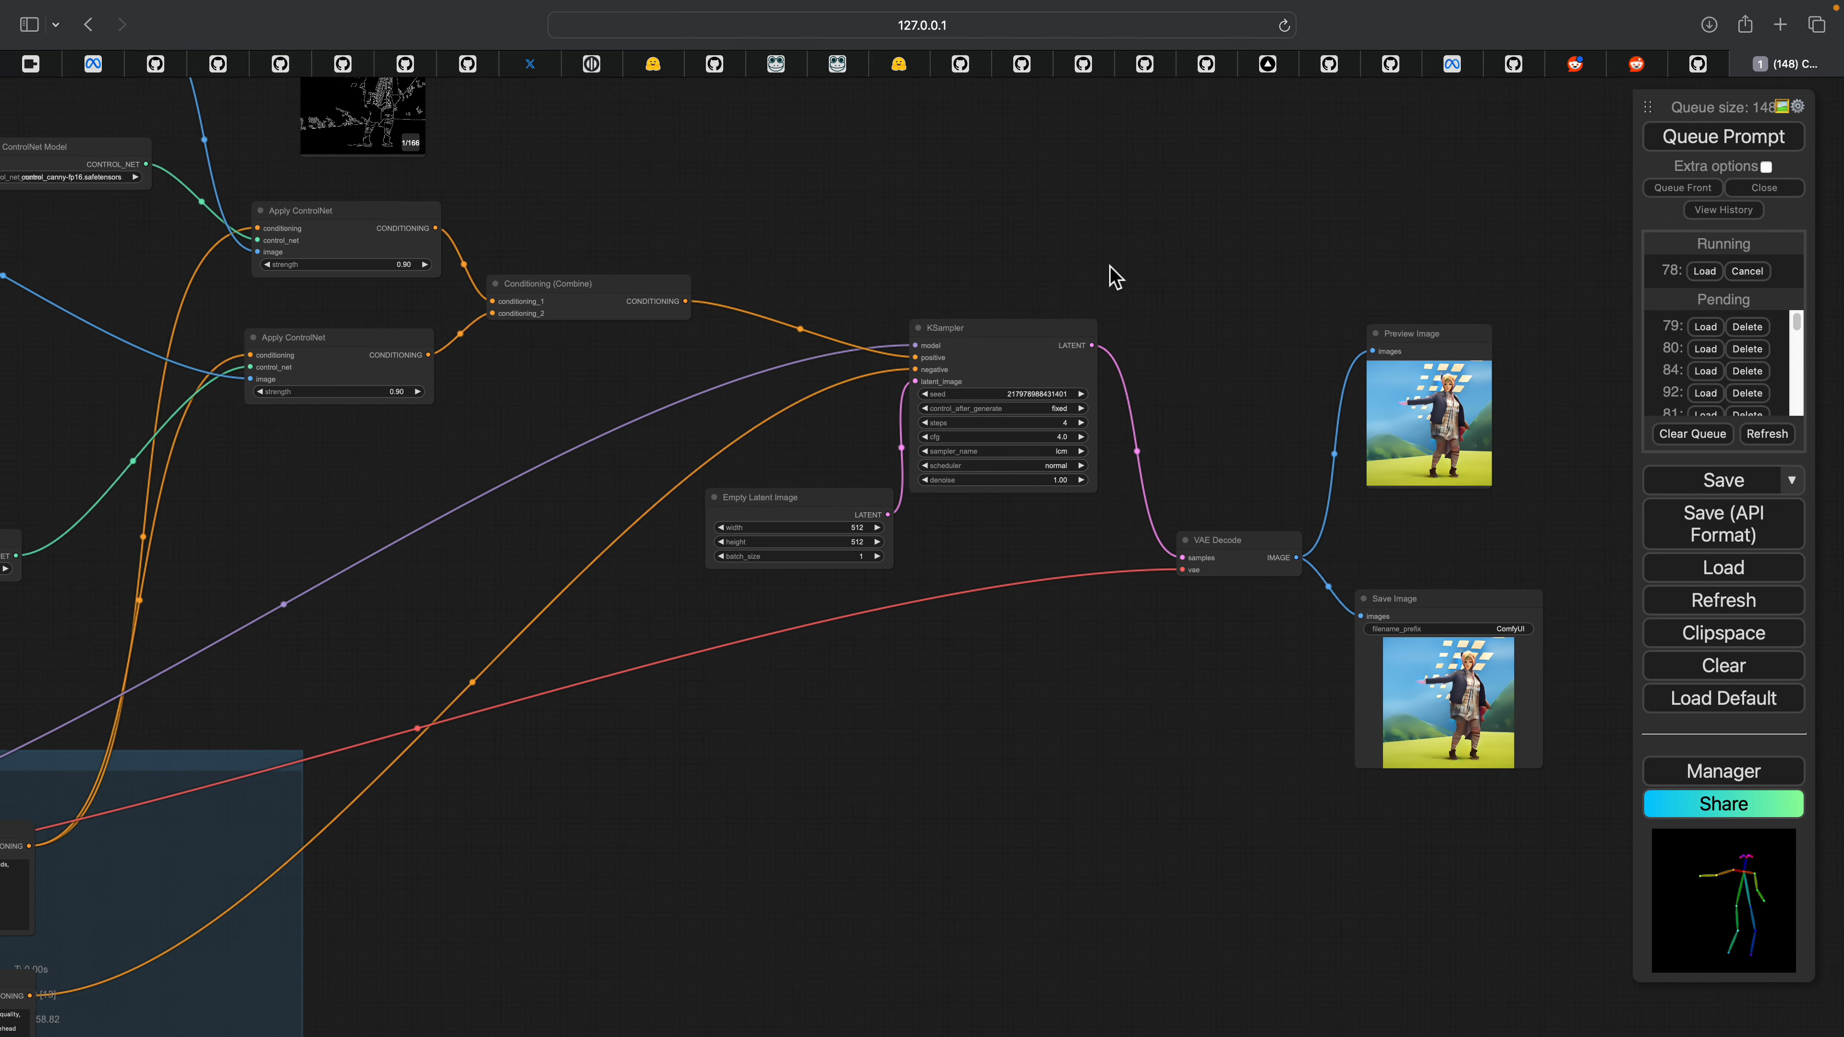
Step: Switch to Finder's output folder, preview ComfyUI_05509_.png with Quick Look and advance through the frames to ComfyUI_05517_.png
{"action": "key", "text": "ctrl+Left"}
{"action": "left_click", "coordinate": [859, 362]}
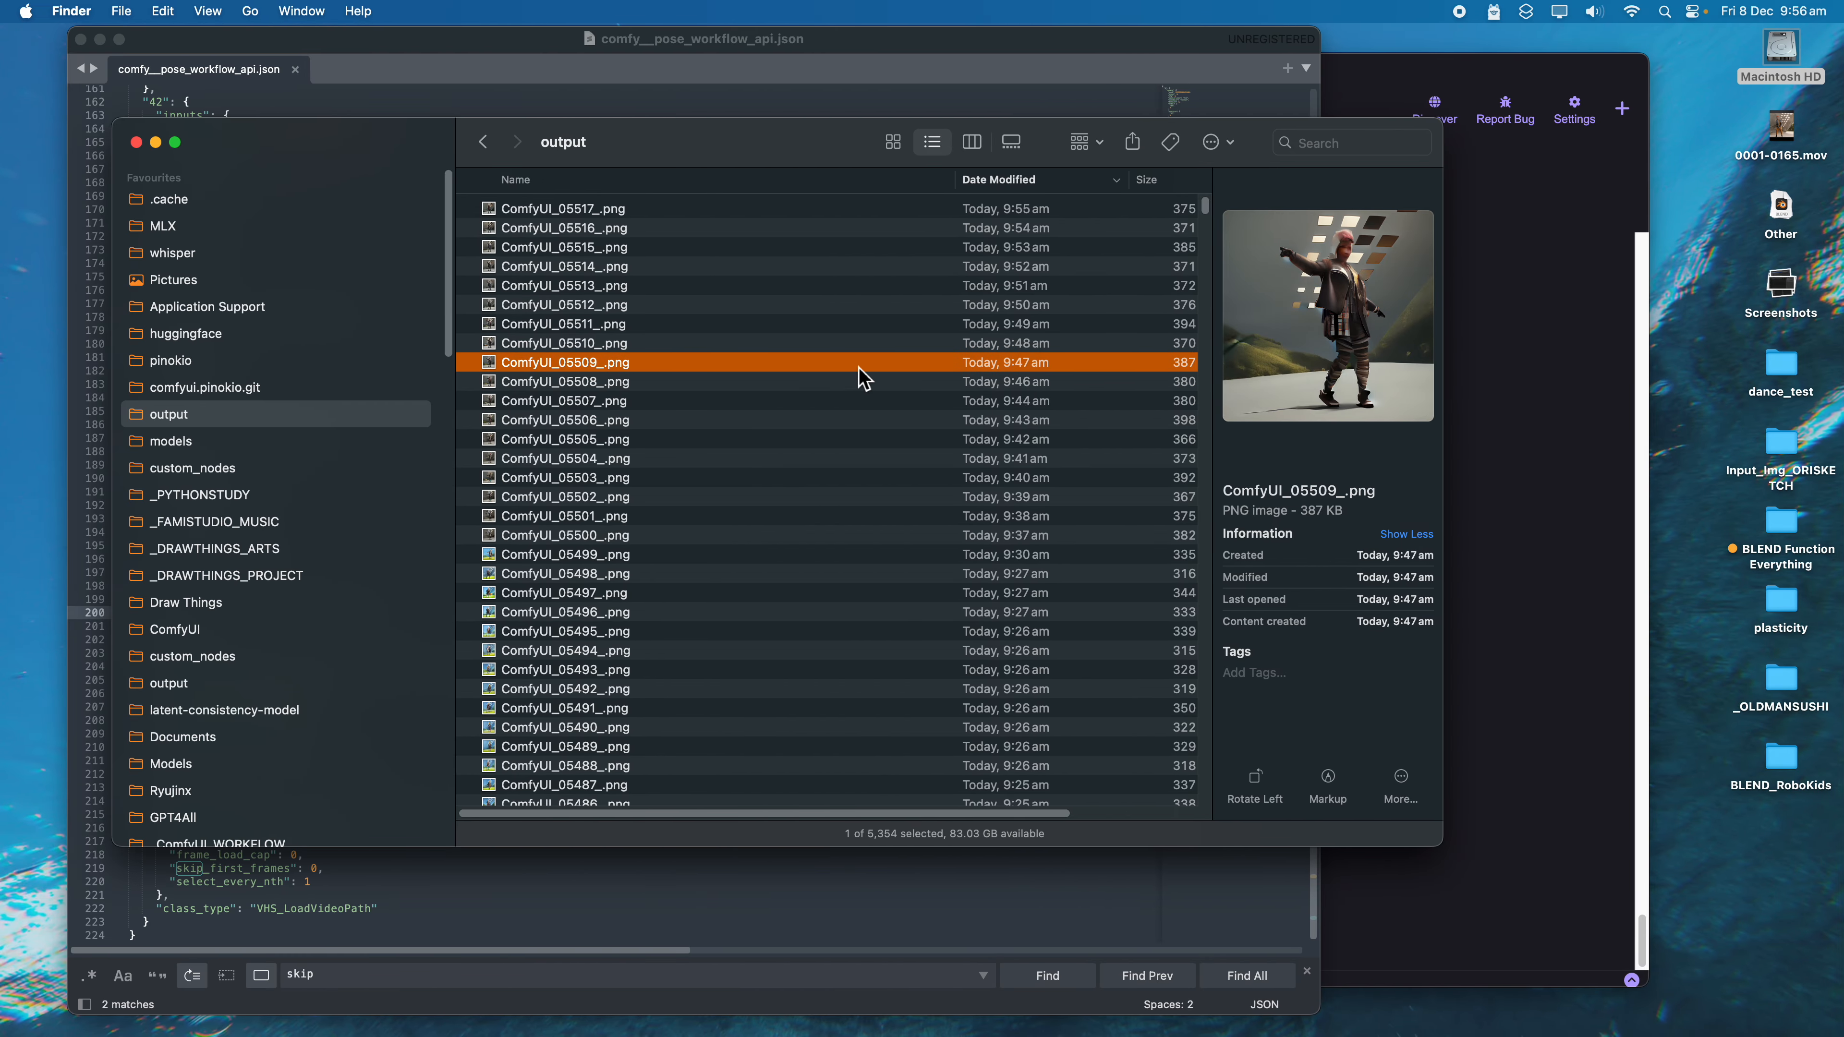
{"action": "left_click", "coordinate": [860, 377]}
{"action": "key", "text": "space"}
{"action": "key", "text": "Up"}
{"action": "key", "text": "Up"}
{"action": "key", "text": "Up"}
{"action": "key", "text": "Up"}
{"action": "key", "text": "Up"}
{"action": "key", "text": "Up"}
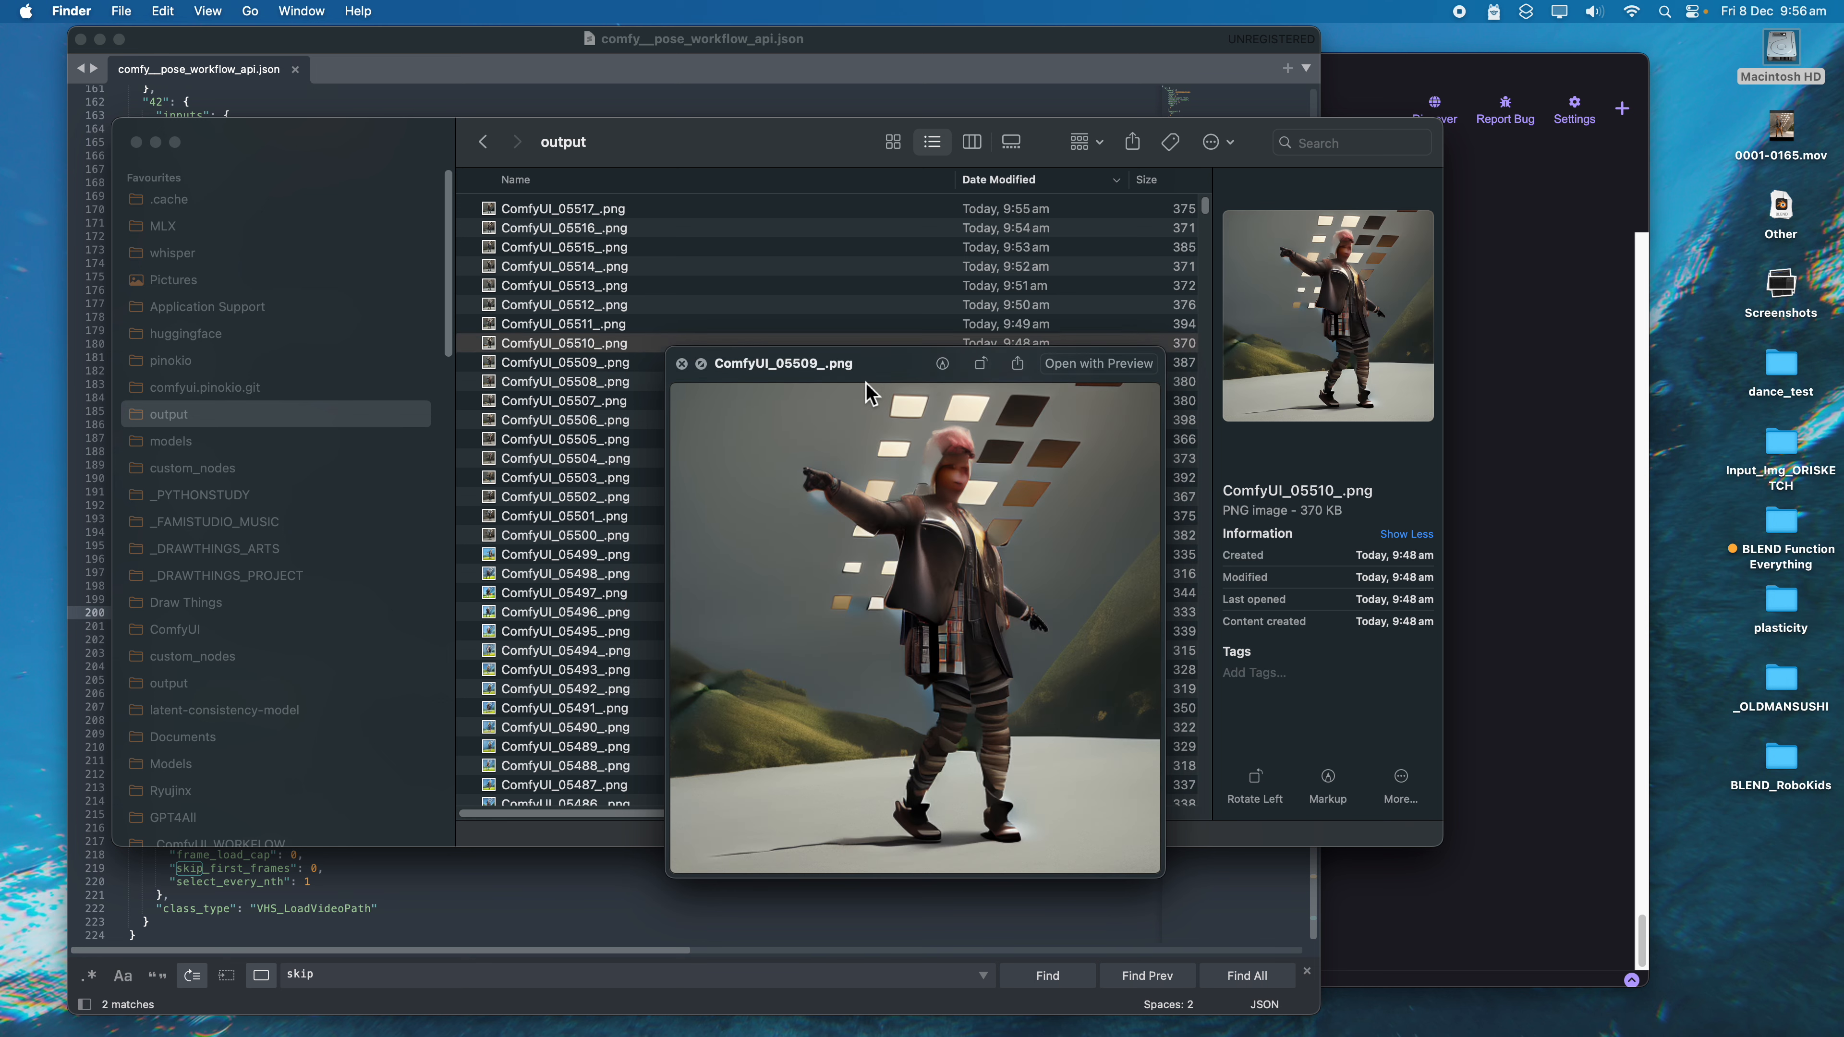
{"action": "key", "text": "Up"}
{"action": "key", "text": "Up"}
{"action": "key", "text": "Up"}
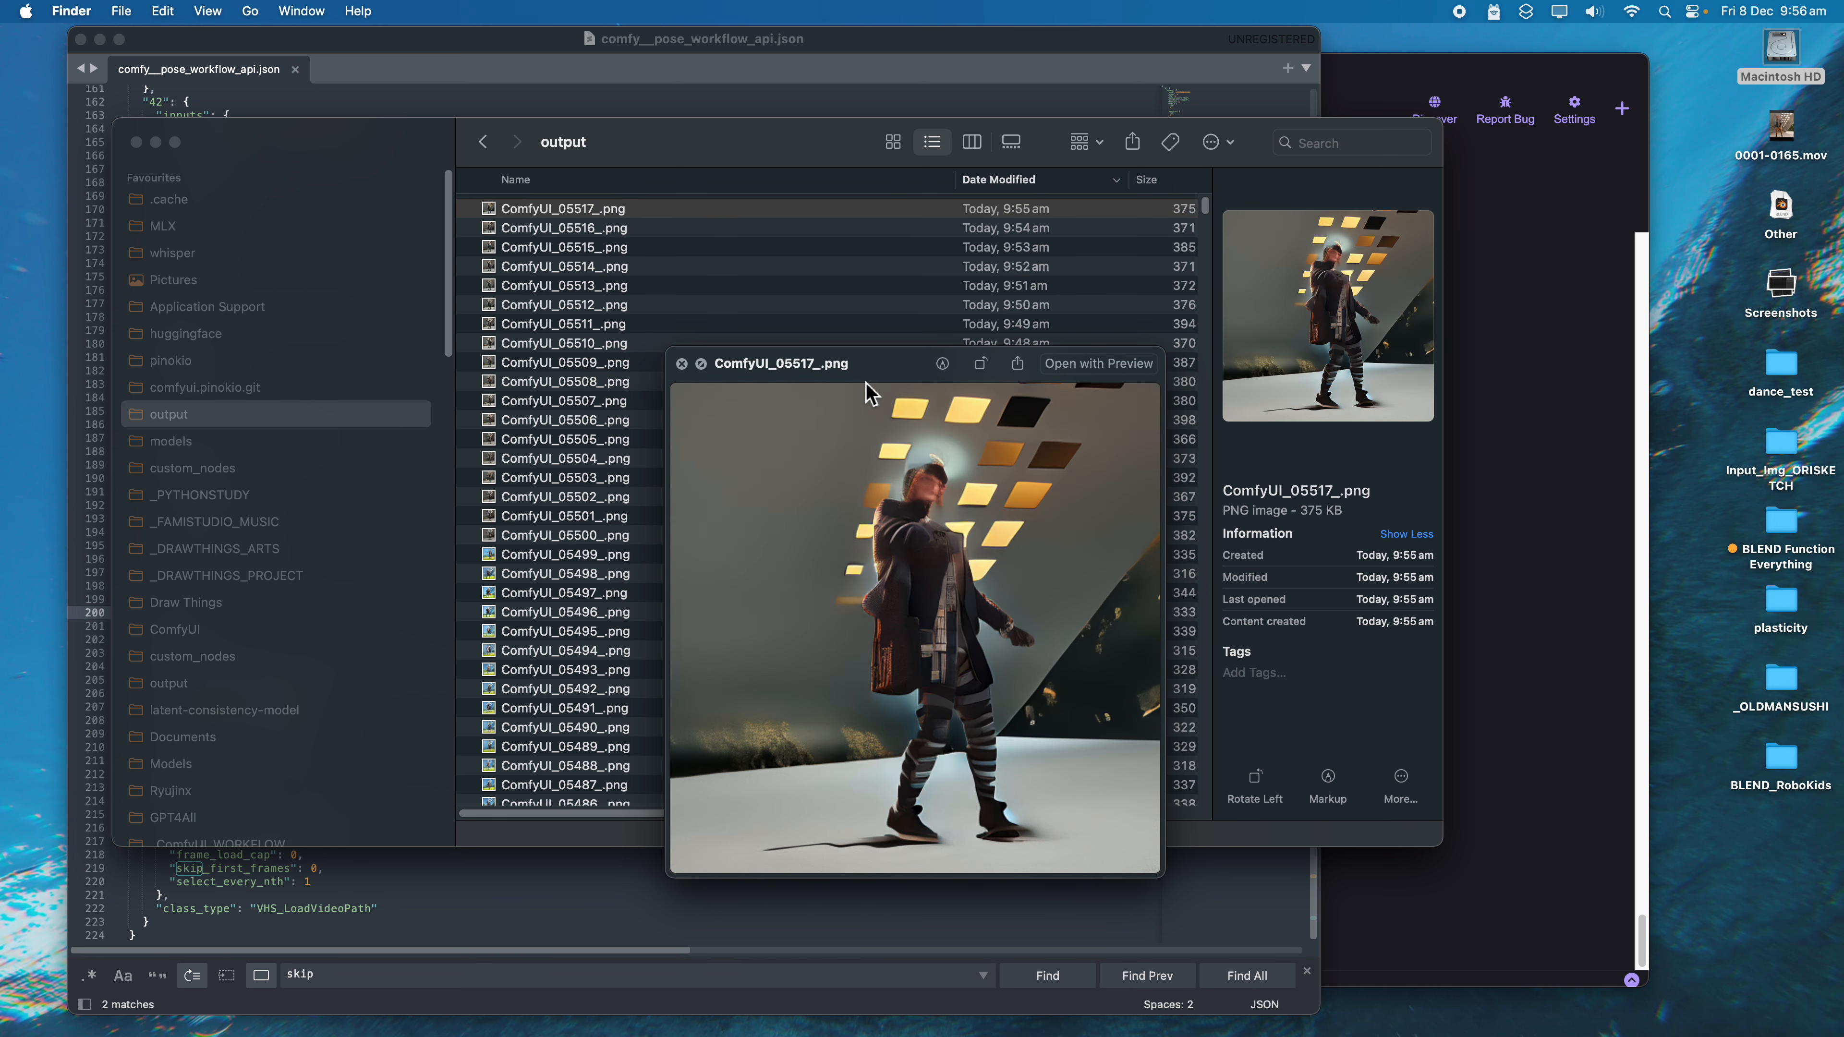
Step: Flip the preview back and forth between ComfyUI_05512_.png and ComfyUI_05518_.png to examine the arm movement and frame consistency
{"action": "key", "text": "Down"}
{"action": "key", "text": "Down"}
{"action": "key", "text": "Down"}
{"action": "key", "text": "Down"}
{"action": "key", "text": "Down"}
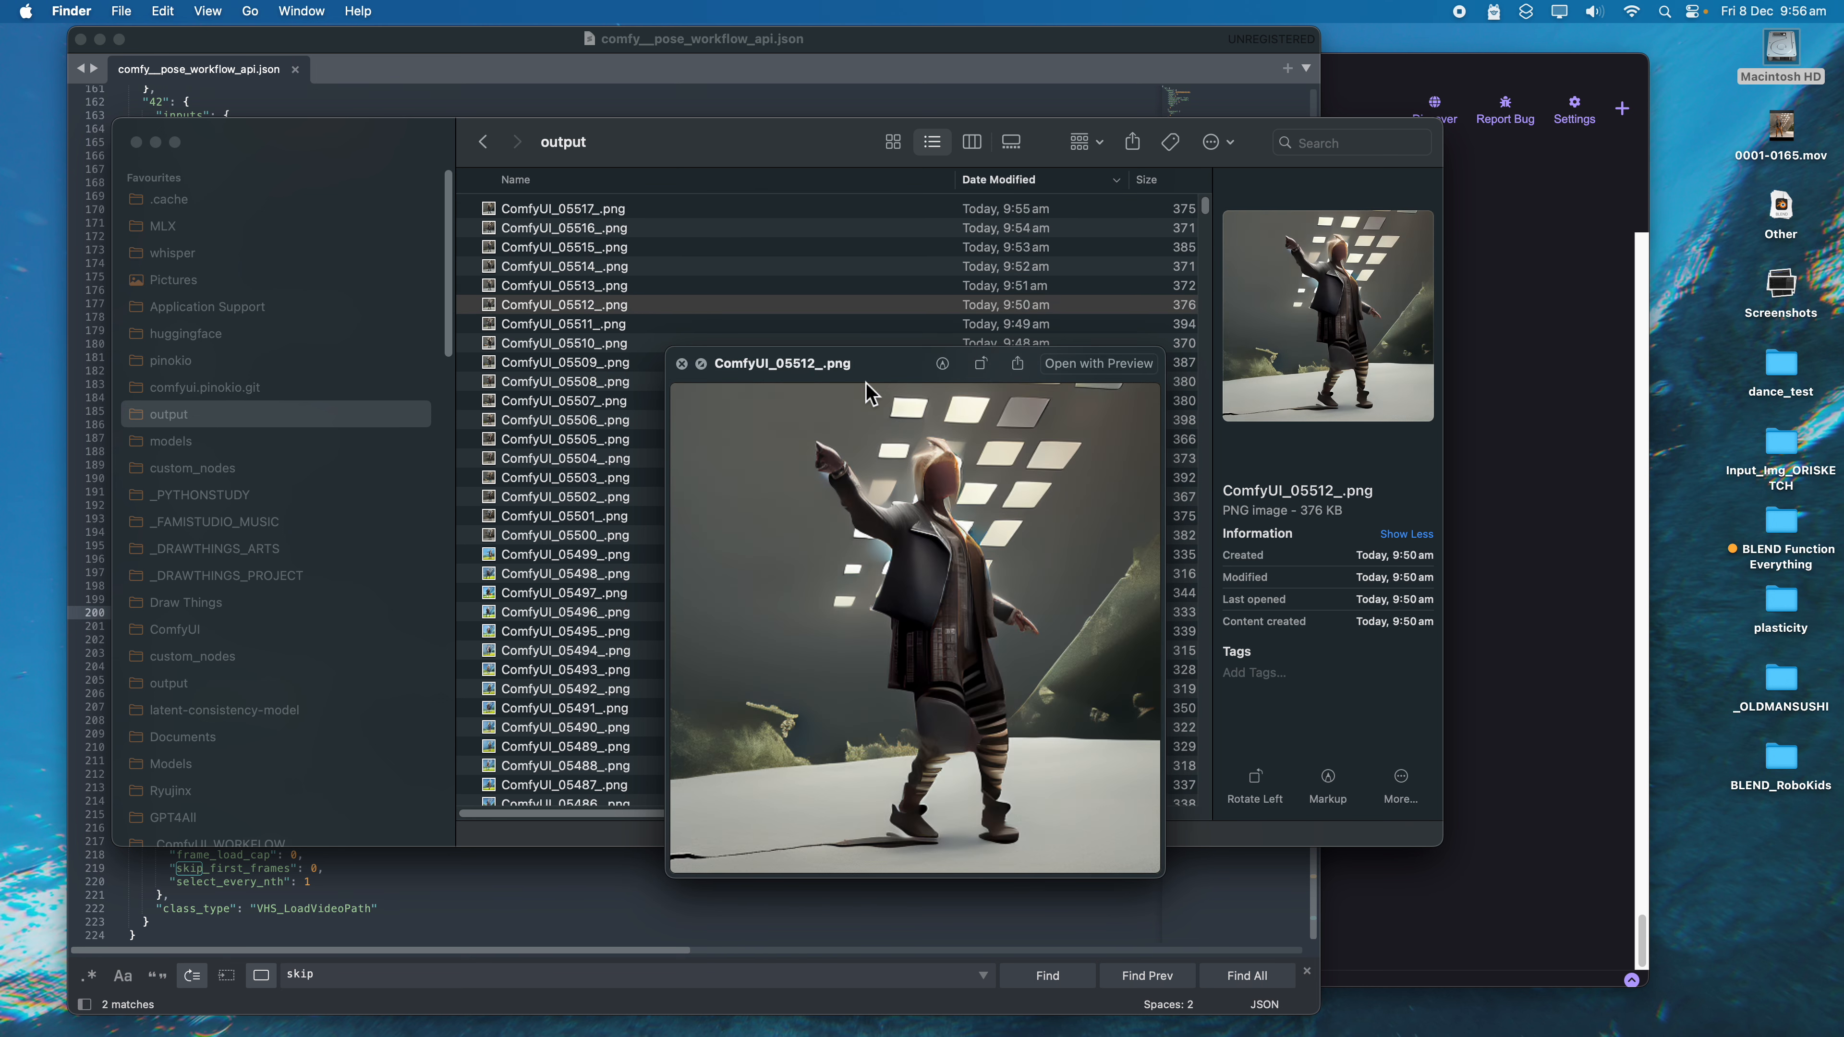
{"action": "key", "text": "Up"}
{"action": "key", "text": "Up"}
{"action": "key", "text": "Up"}
{"action": "key", "text": "Up"}
{"action": "key", "text": "Down"}
{"action": "key", "text": "Down"}
{"action": "key", "text": "Down"}
{"action": "key", "text": "Down"}
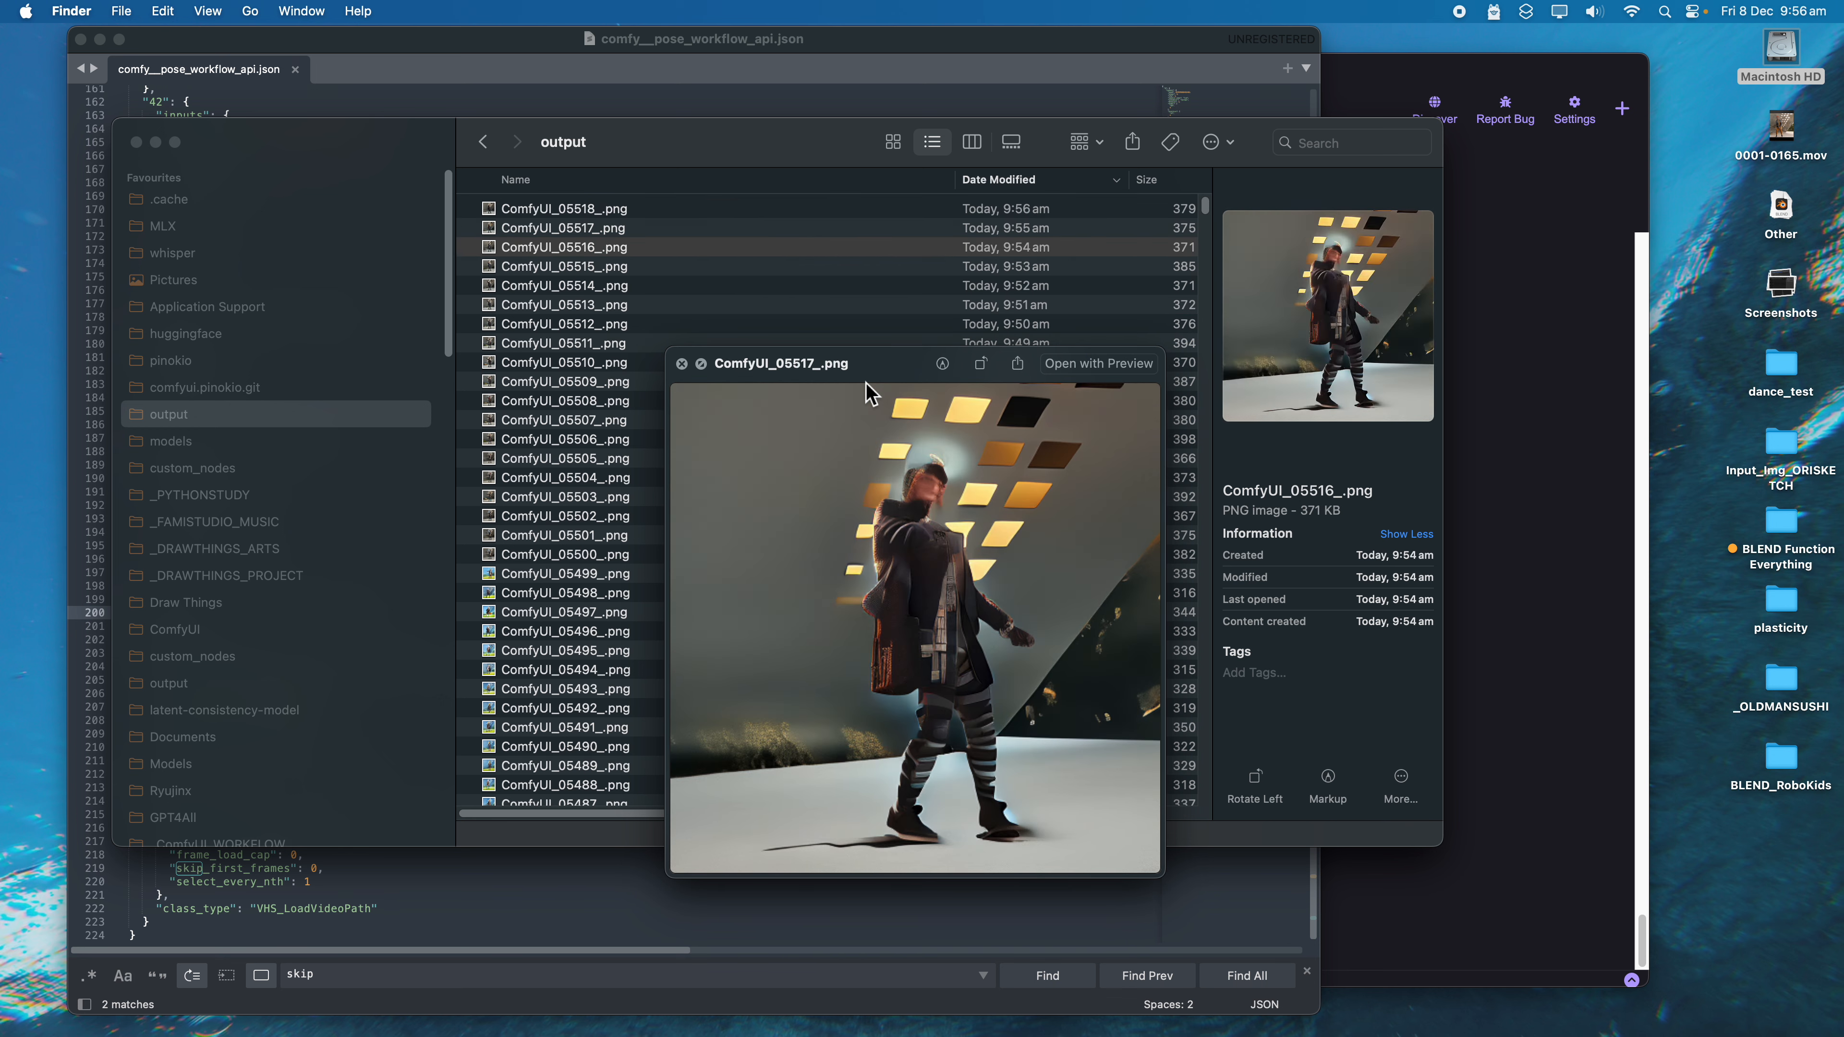
{"action": "key", "text": "Up"}
{"action": "key", "text": "Up"}
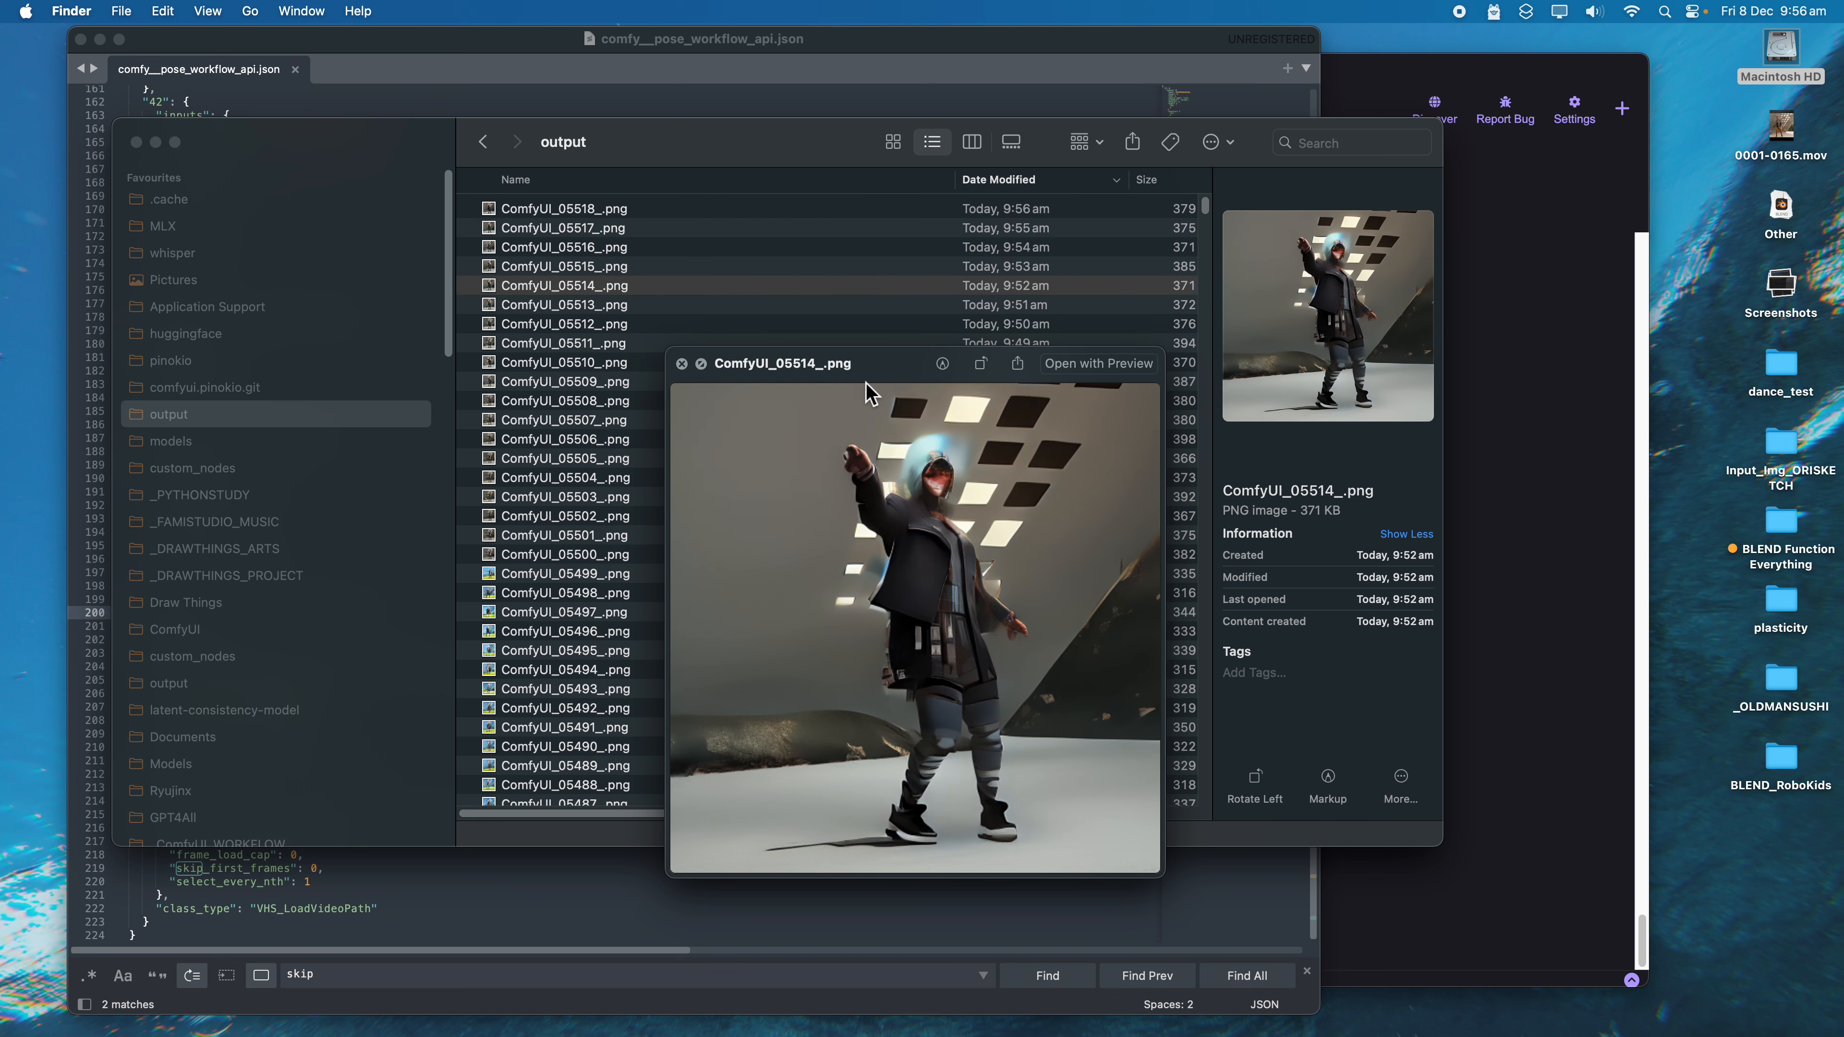
{"action": "key", "text": "Up"}
{"action": "key", "text": "Up"}
{"action": "key", "text": "Up"}
{"action": "key", "text": "Up"}
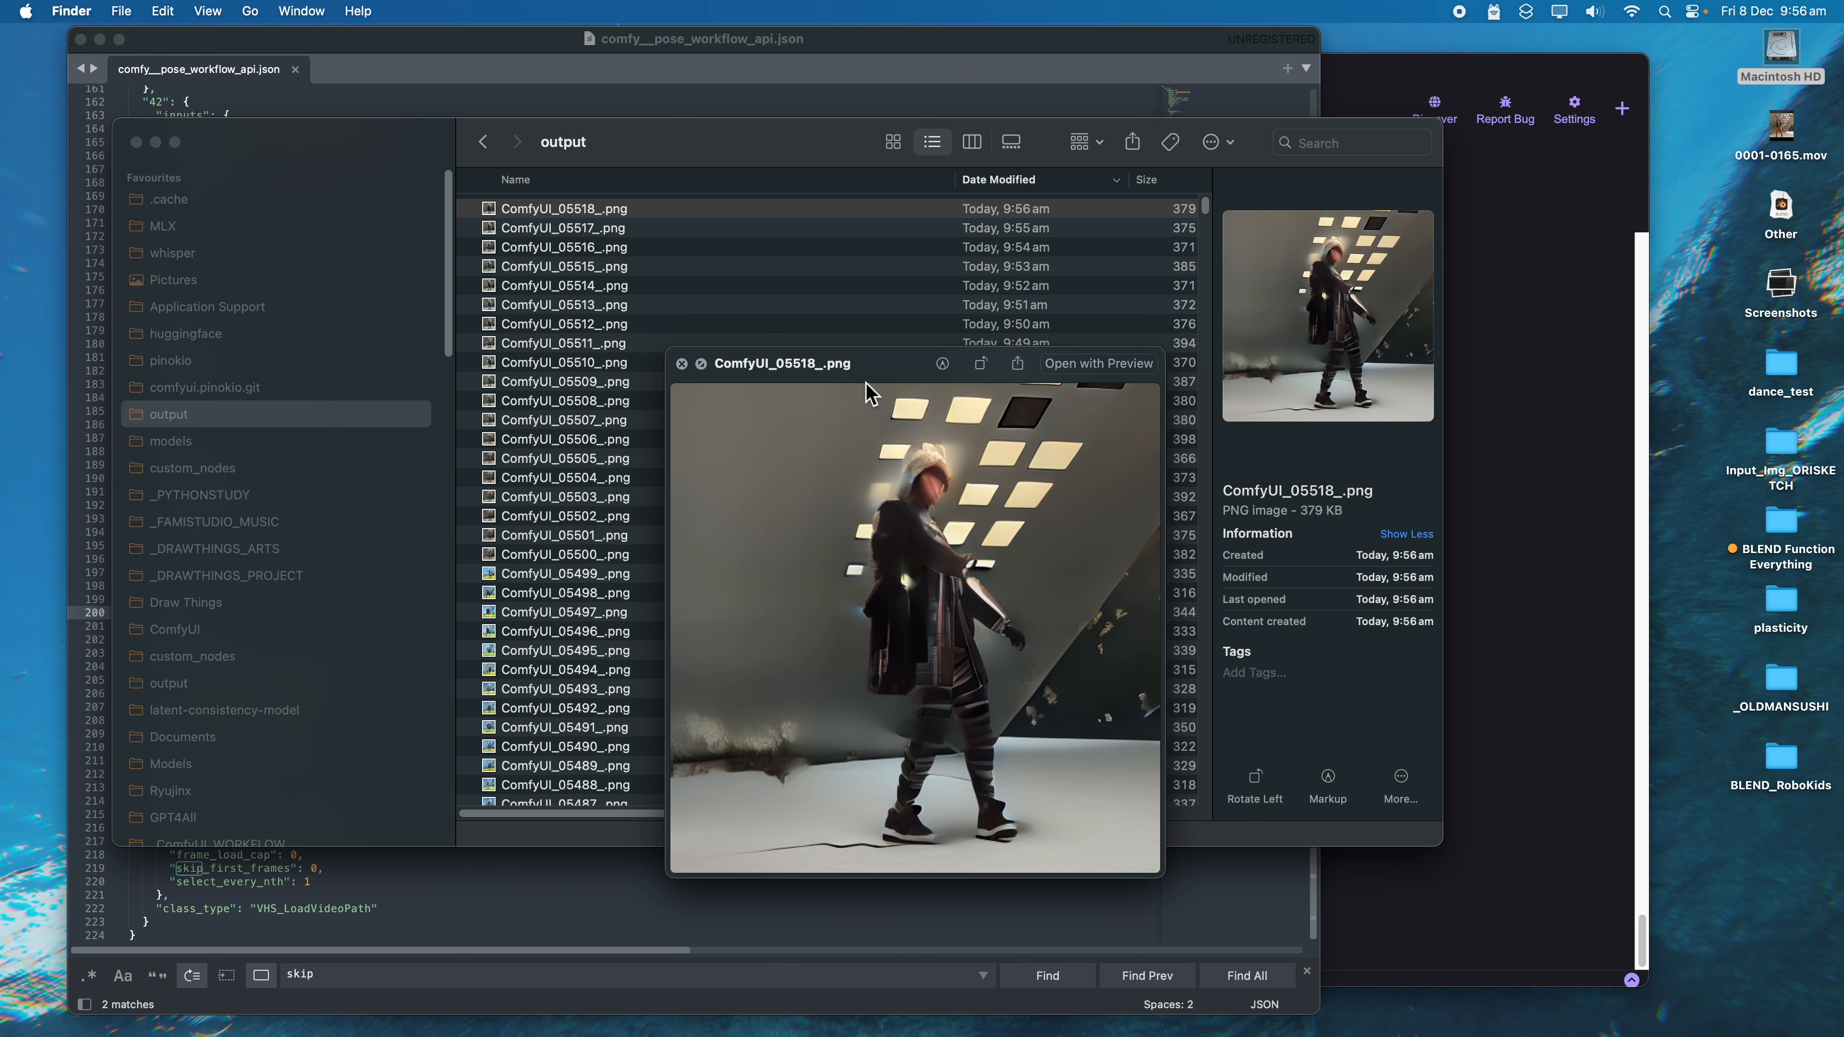
{"action": "key", "text": "Down"}
{"action": "key", "text": "Down"}
{"action": "key", "text": "Down"}
{"action": "key", "text": "Down"}
{"action": "key", "text": "Down"}
{"action": "key", "text": "Down"}
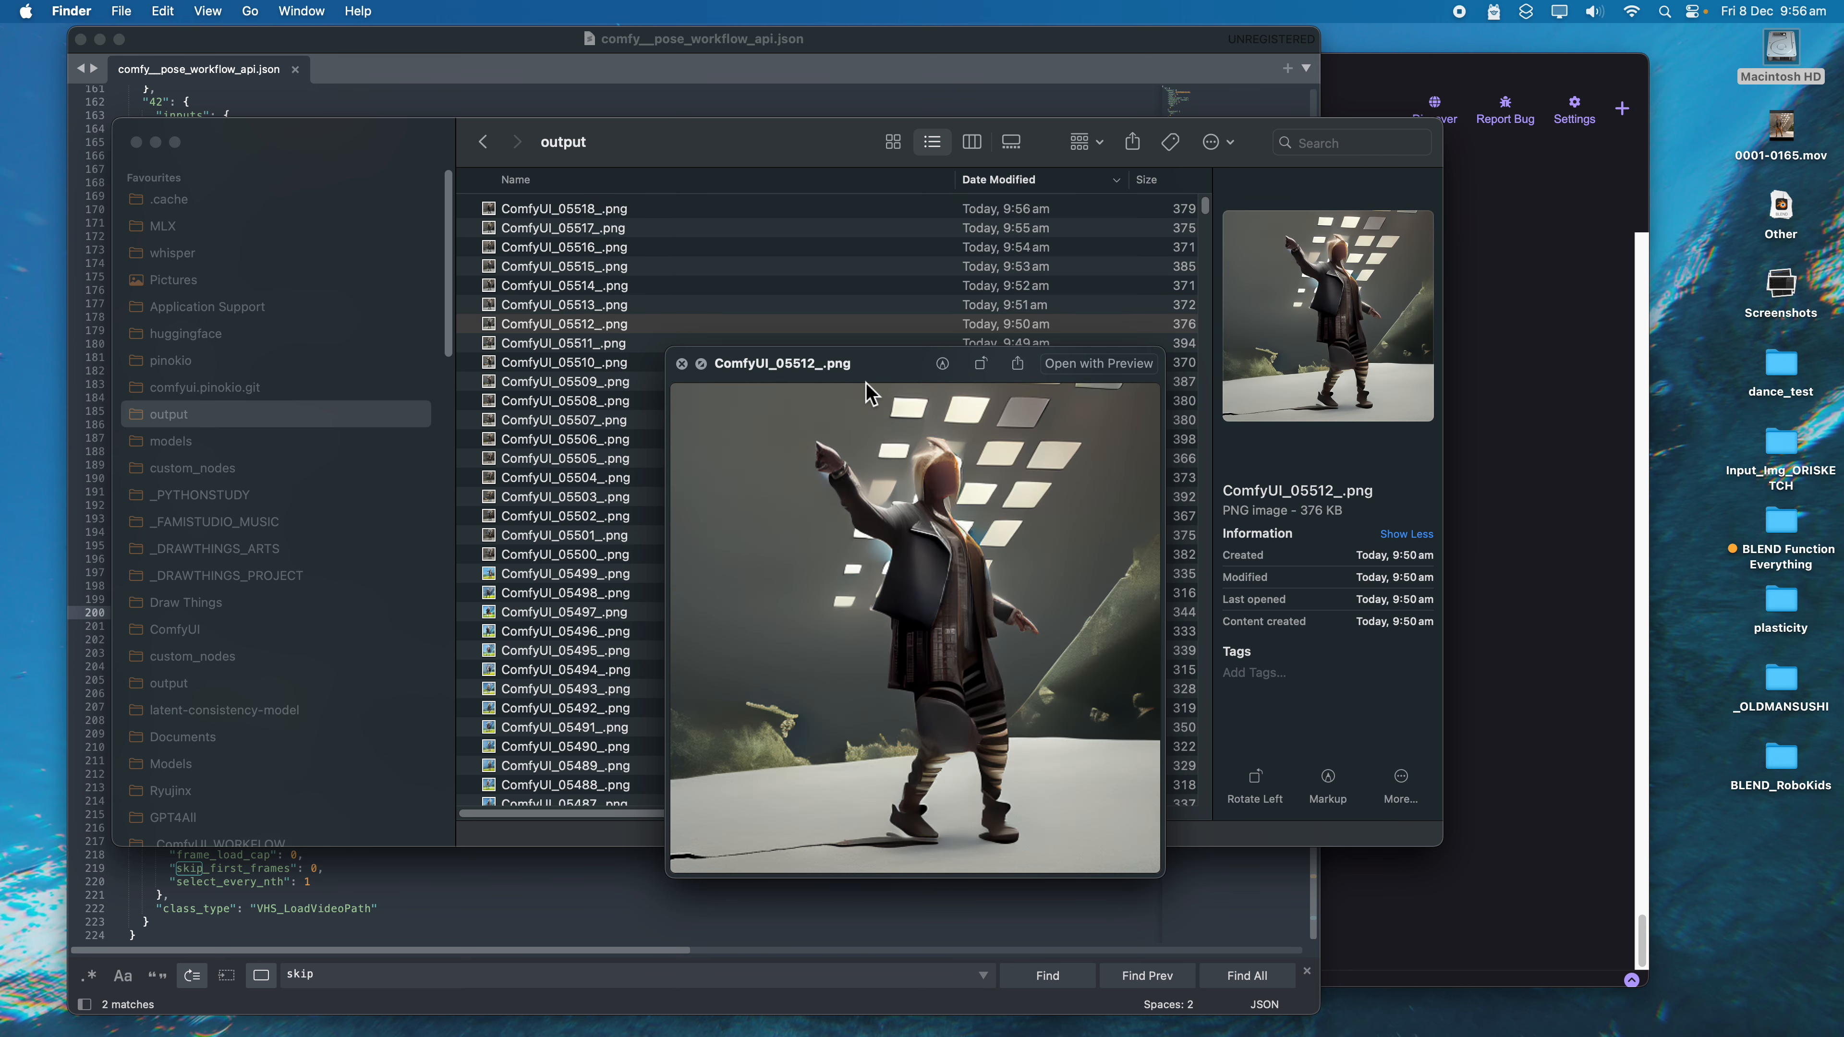
{"action": "key", "text": "Up"}
{"action": "key", "text": "Up"}
{"action": "key", "text": "Up"}
{"action": "key", "text": "Up"}
{"action": "key", "text": "Up"}
{"action": "key", "text": "Down"}
{"action": "key", "text": "Down"}
{"action": "key", "text": "Down"}
{"action": "key", "text": "Down"}
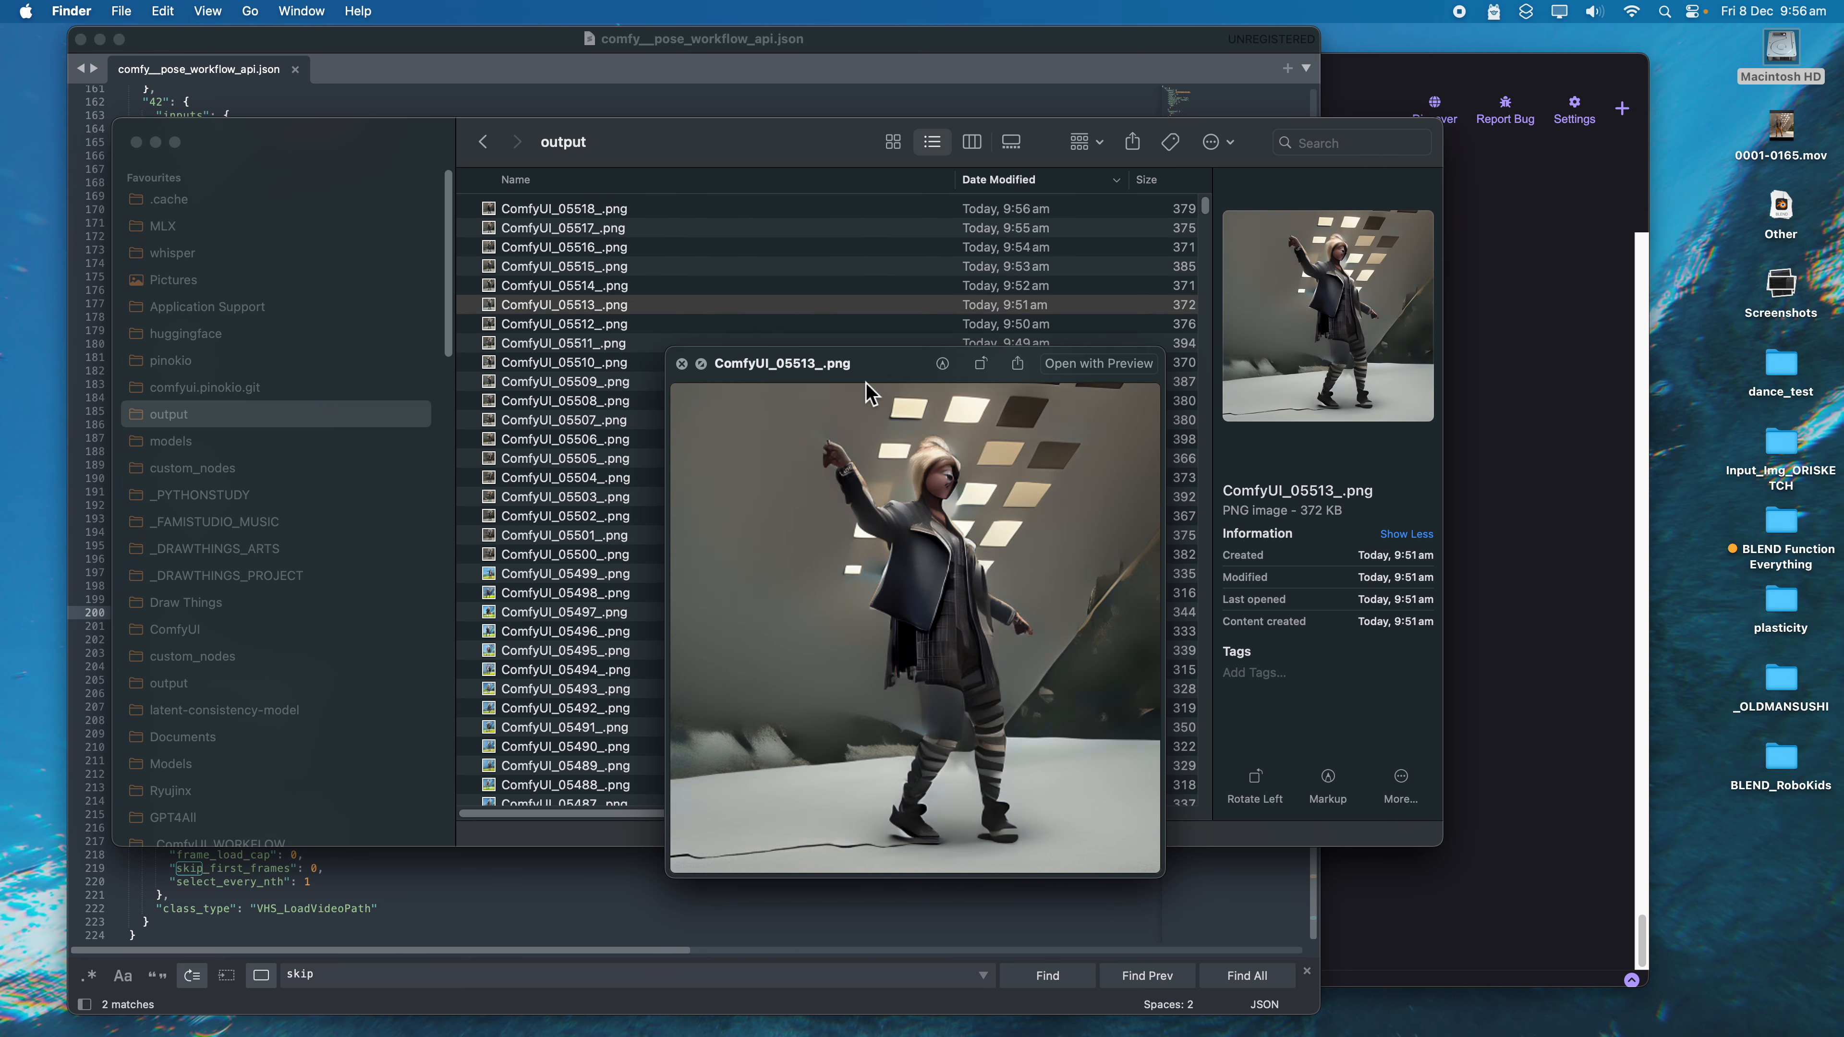
Step: Switch to the ComfyUI workflow, close the image preview and examine the Load Video (Path) nodes and the OpenPose preview
{"action": "key", "text": "ctrl+Right"}
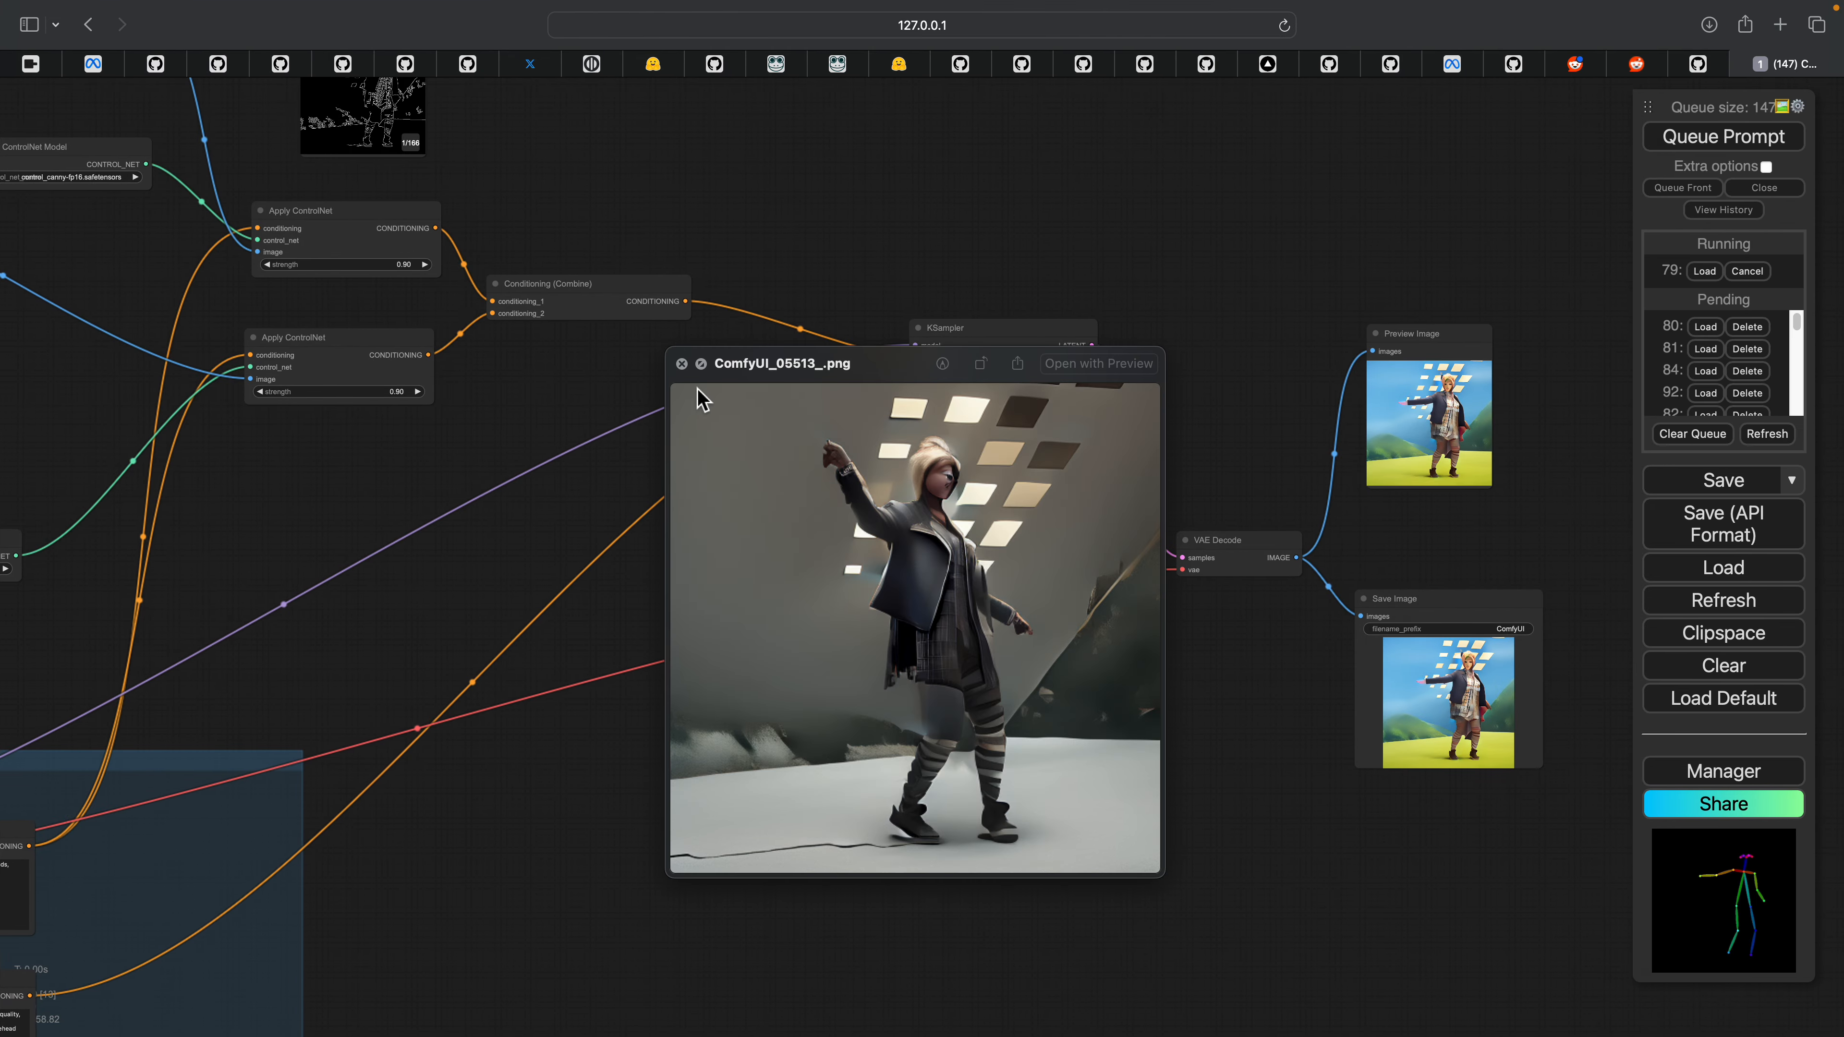
{"action": "left_click", "coordinate": [681, 363]}
{"action": "scroll", "coordinate": [679, 432], "scroll_direction": "up", "scroll_amount": 10}
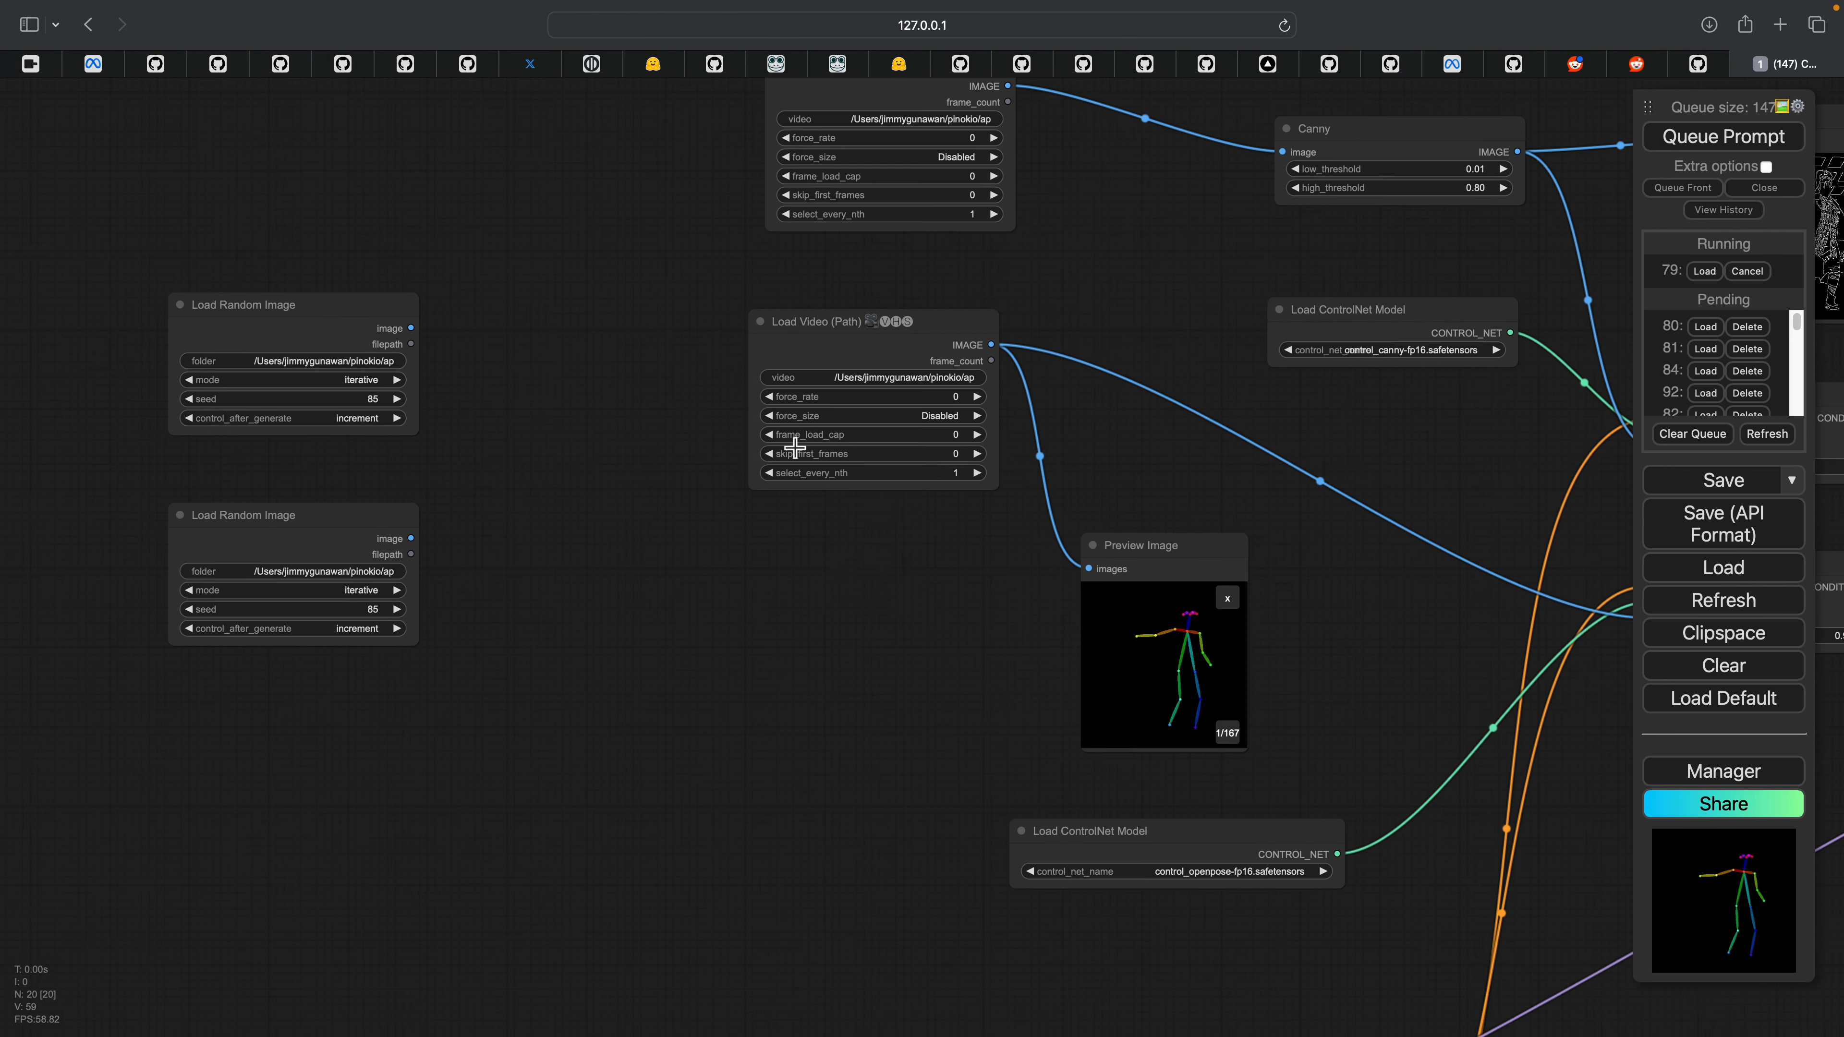
{"action": "left_click_drag", "start_coordinate": [591, 475], "coordinate": [957, 600]}
{"action": "left_click_drag", "start_coordinate": [870, 552], "coordinate": [587, 148]}
{"action": "scroll", "coordinate": [588, 149], "scroll_direction": "down", "scroll_amount": 2}
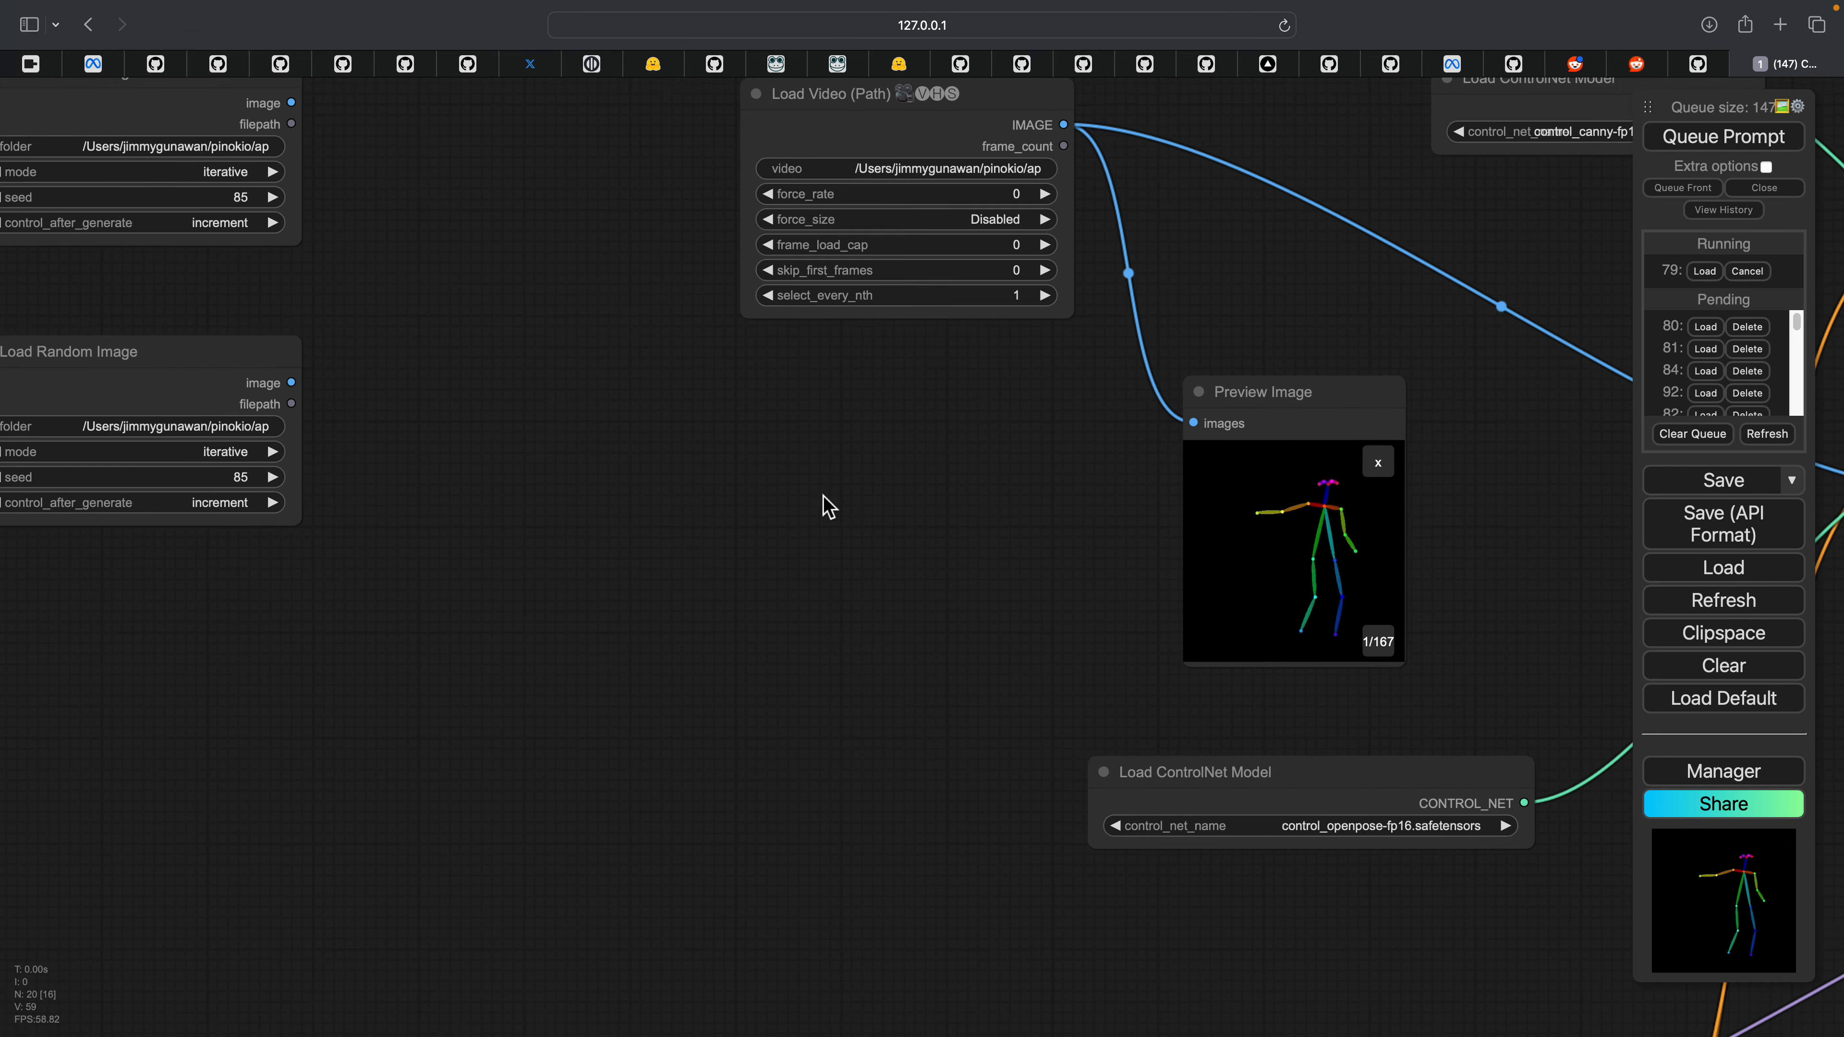
Step: Move the Load Checkpoint With Config node slightly left and down, past the left edge of its group
{"action": "left_click_drag", "start_coordinate": [806, 647], "coordinate": [700, 116]}
{"action": "left_click_drag", "start_coordinate": [758, 554], "coordinate": [733, 337]}
{"action": "left_click_drag", "start_coordinate": [708, 496], "coordinate": [748, 321]}
{"action": "scroll", "coordinate": [744, 348], "scroll_direction": "up", "scroll_amount": 4}
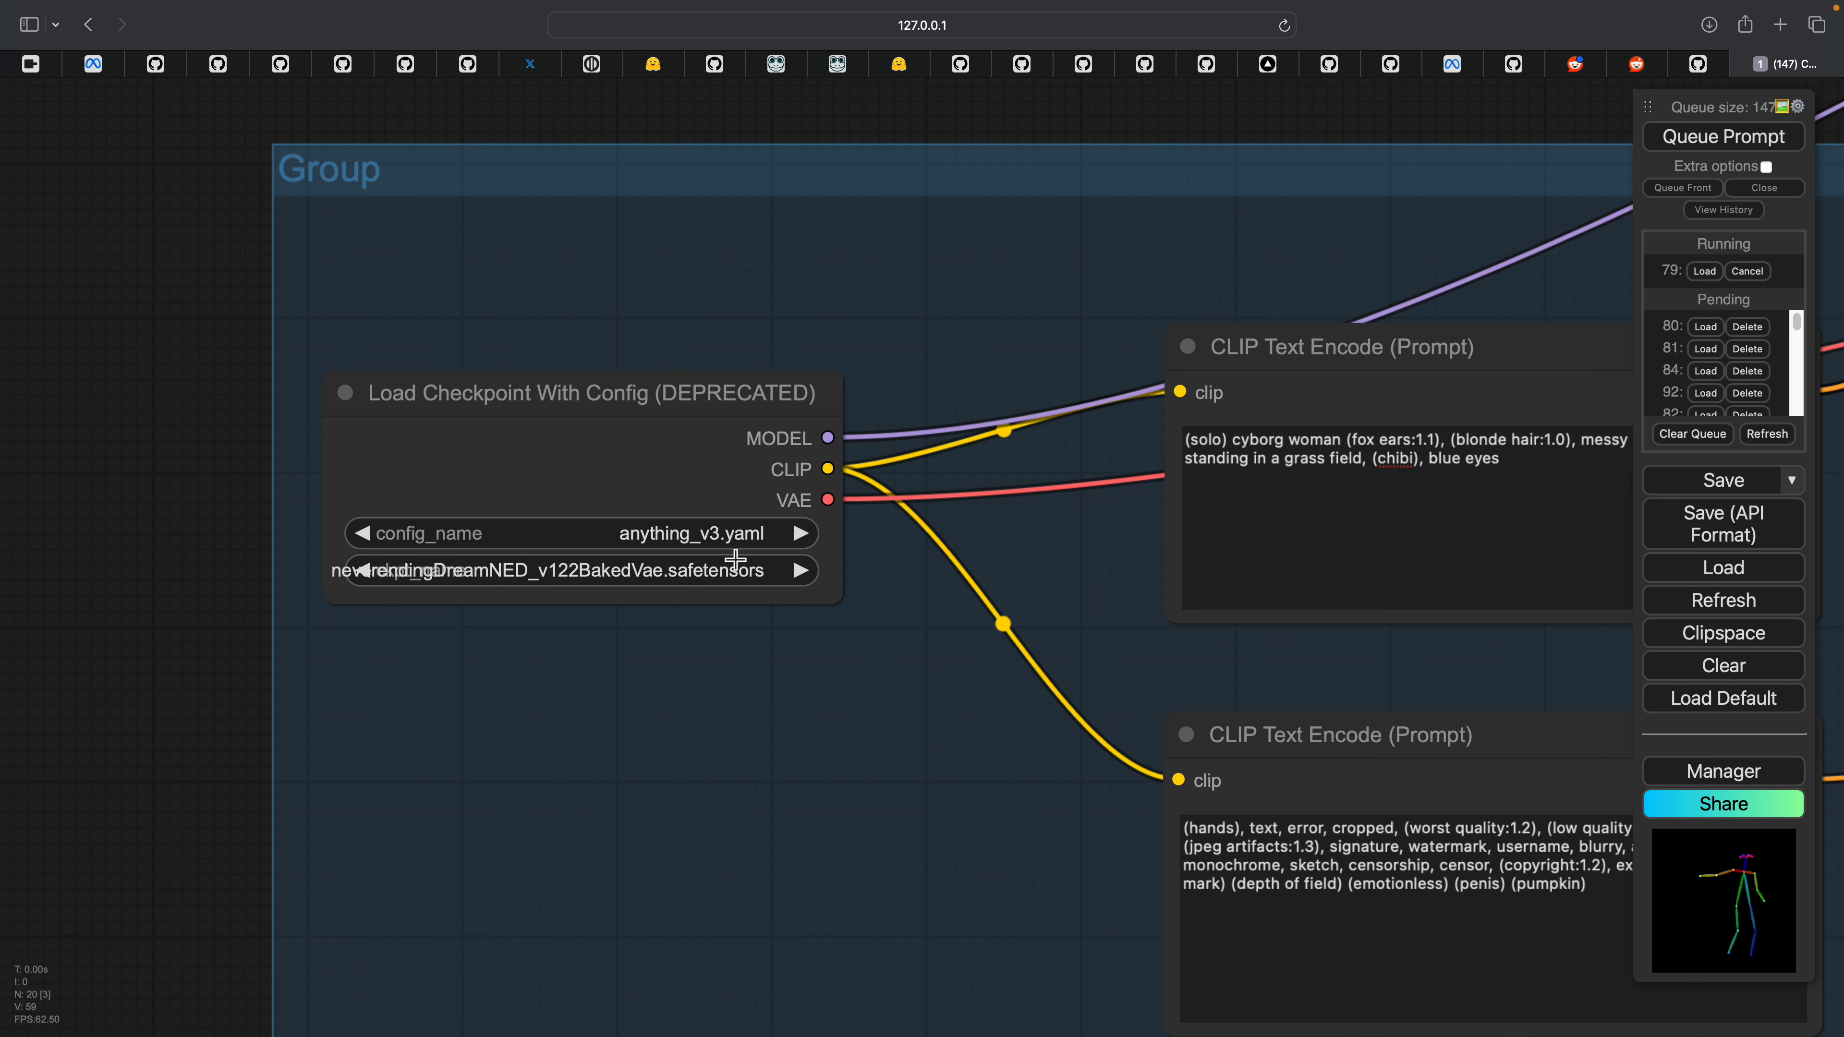
{"action": "scroll", "coordinate": [840, 467], "scroll_direction": "down", "scroll_amount": 4}
{"action": "left_click_drag", "start_coordinate": [864, 486], "coordinate": [722, 468]}
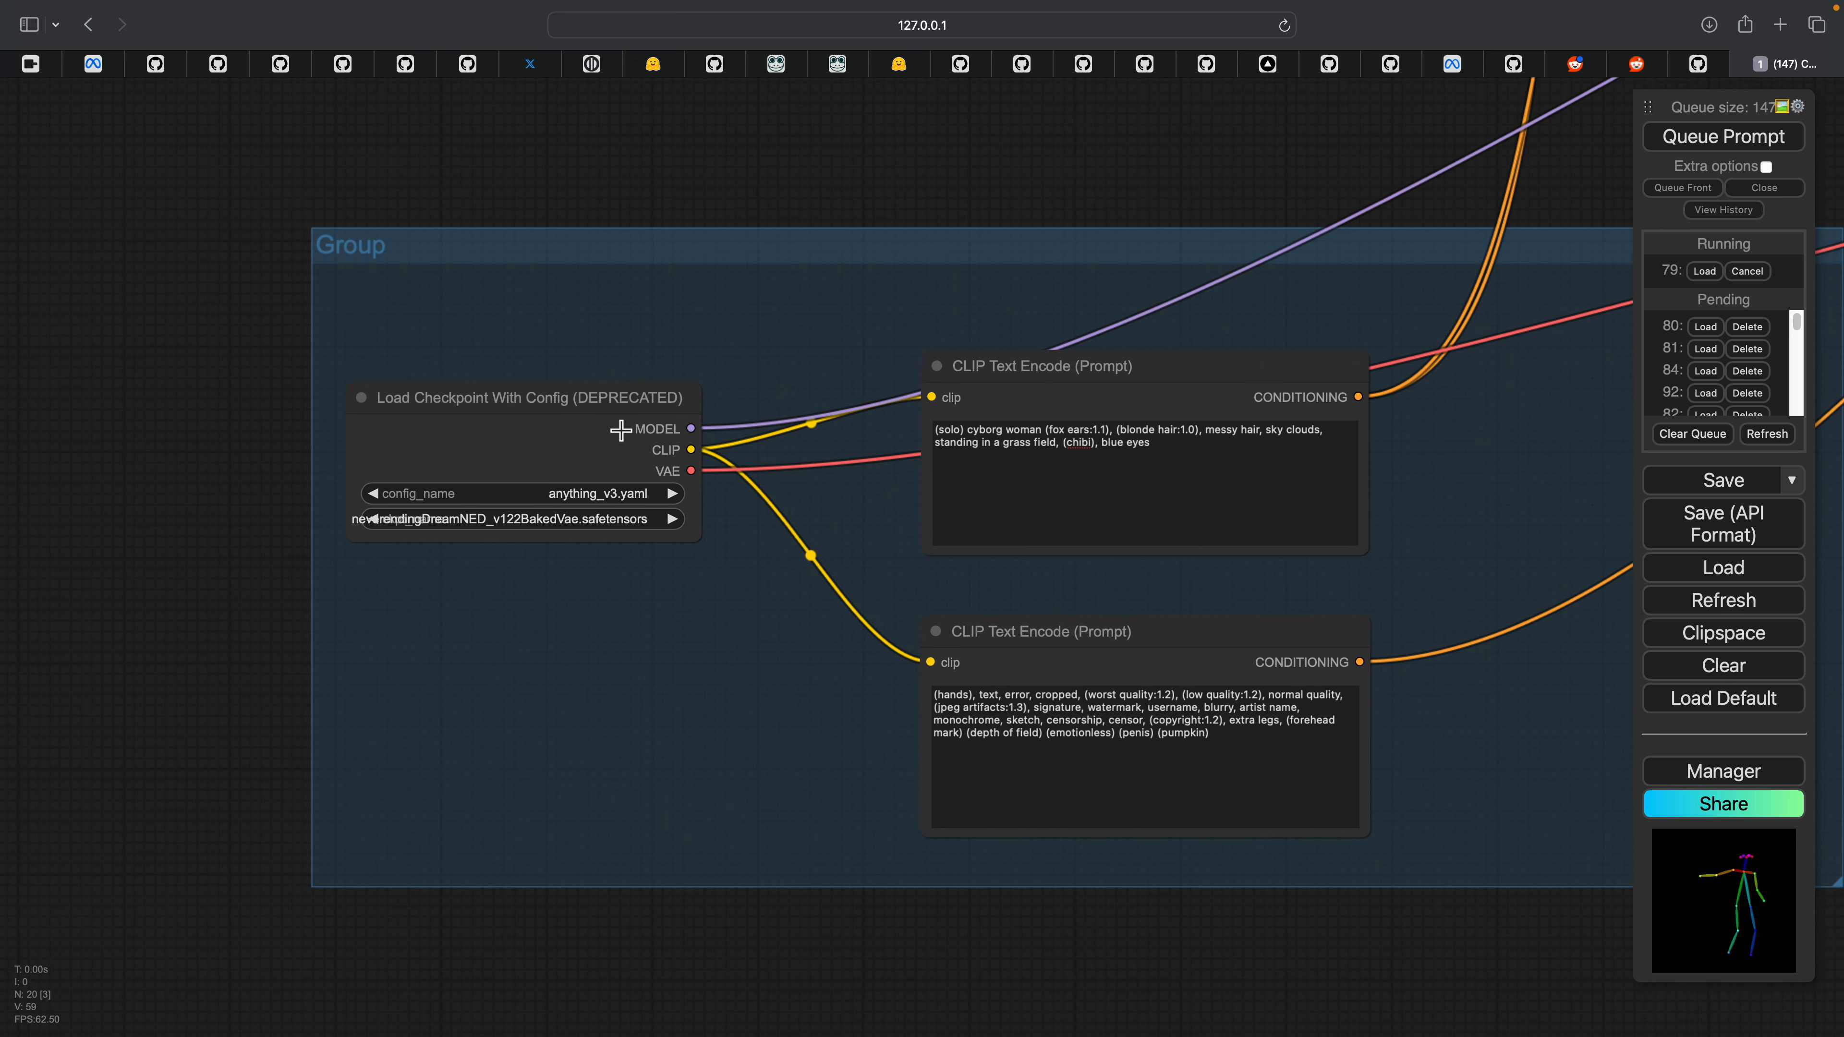
{"action": "left_click_drag", "start_coordinate": [594, 404], "coordinate": [523, 430]}
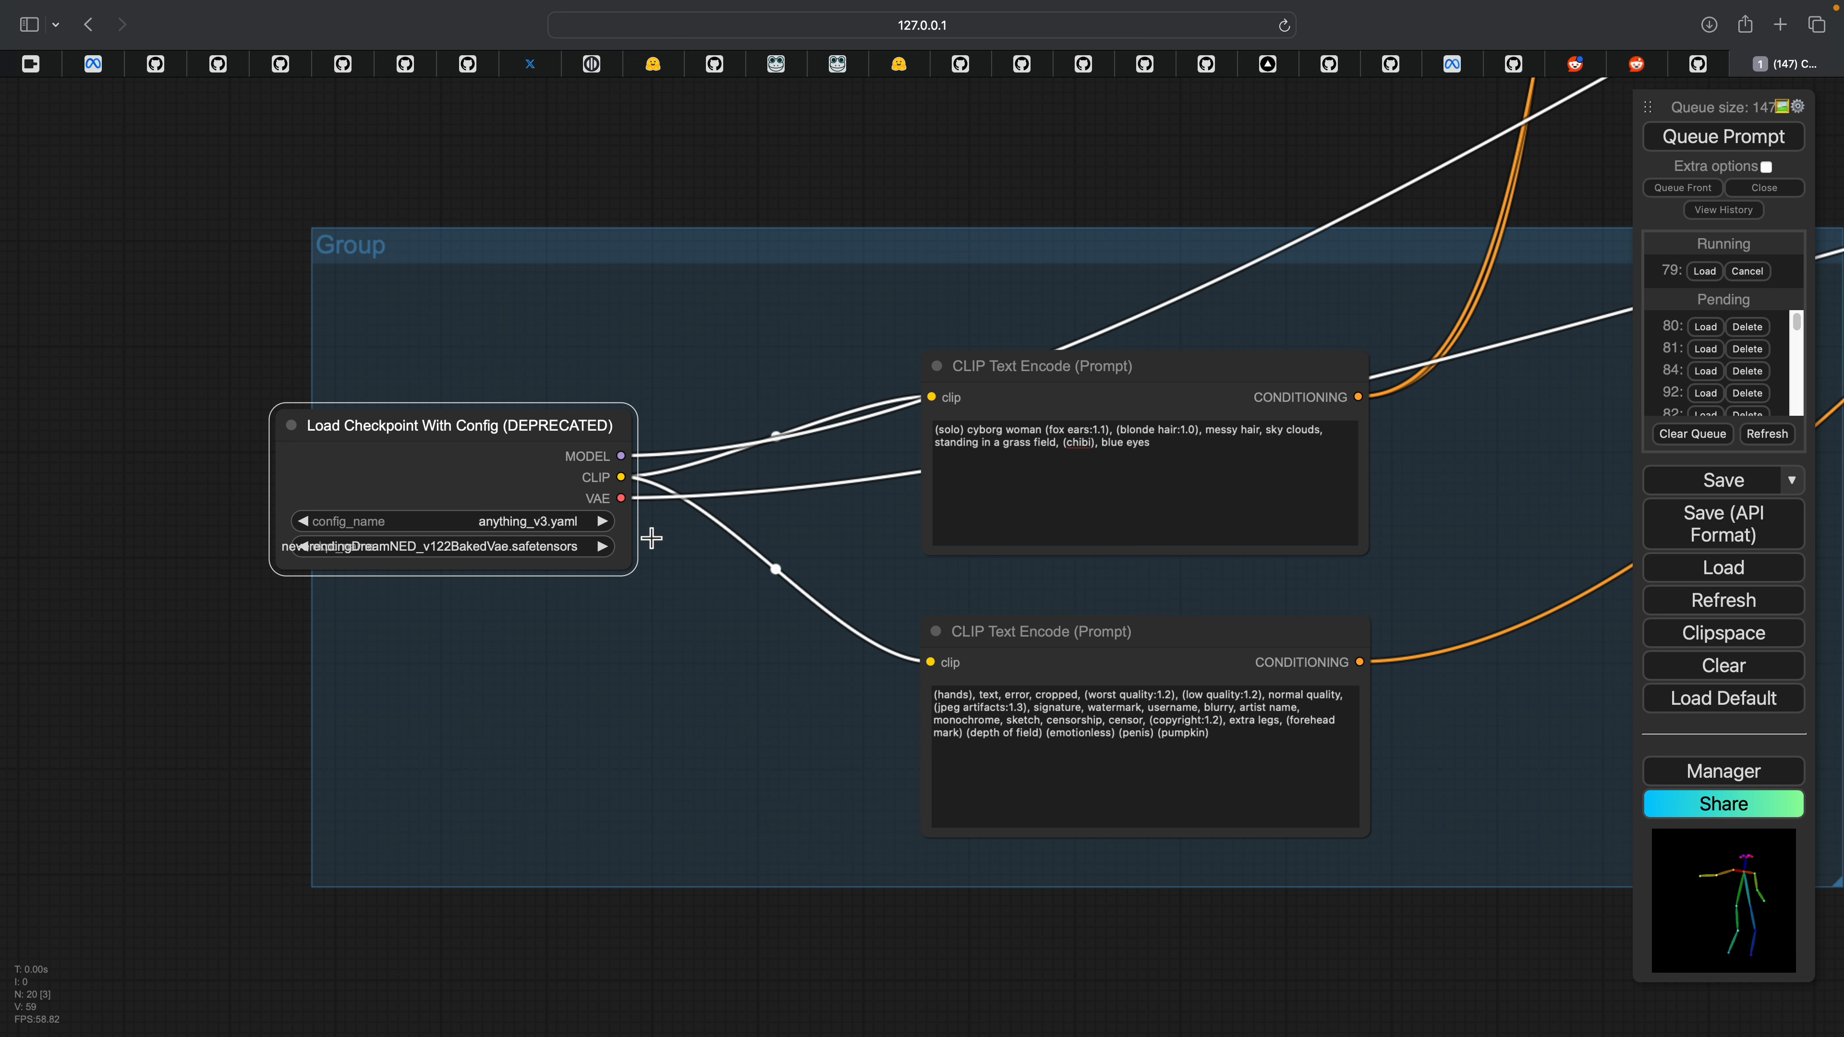
Step: Shift both CLIP Text Encode (Prompt) nodes slightly down within the group
{"action": "scroll", "coordinate": [781, 473], "scroll_direction": "down", "scroll_amount": 3}
{"action": "left_click_drag", "start_coordinate": [782, 474], "coordinate": [483, 519]}
{"action": "left_click_drag", "start_coordinate": [758, 325], "coordinate": [647, 425]}
{"action": "scroll", "coordinate": [647, 424], "scroll_direction": "down", "scroll_amount": 2}
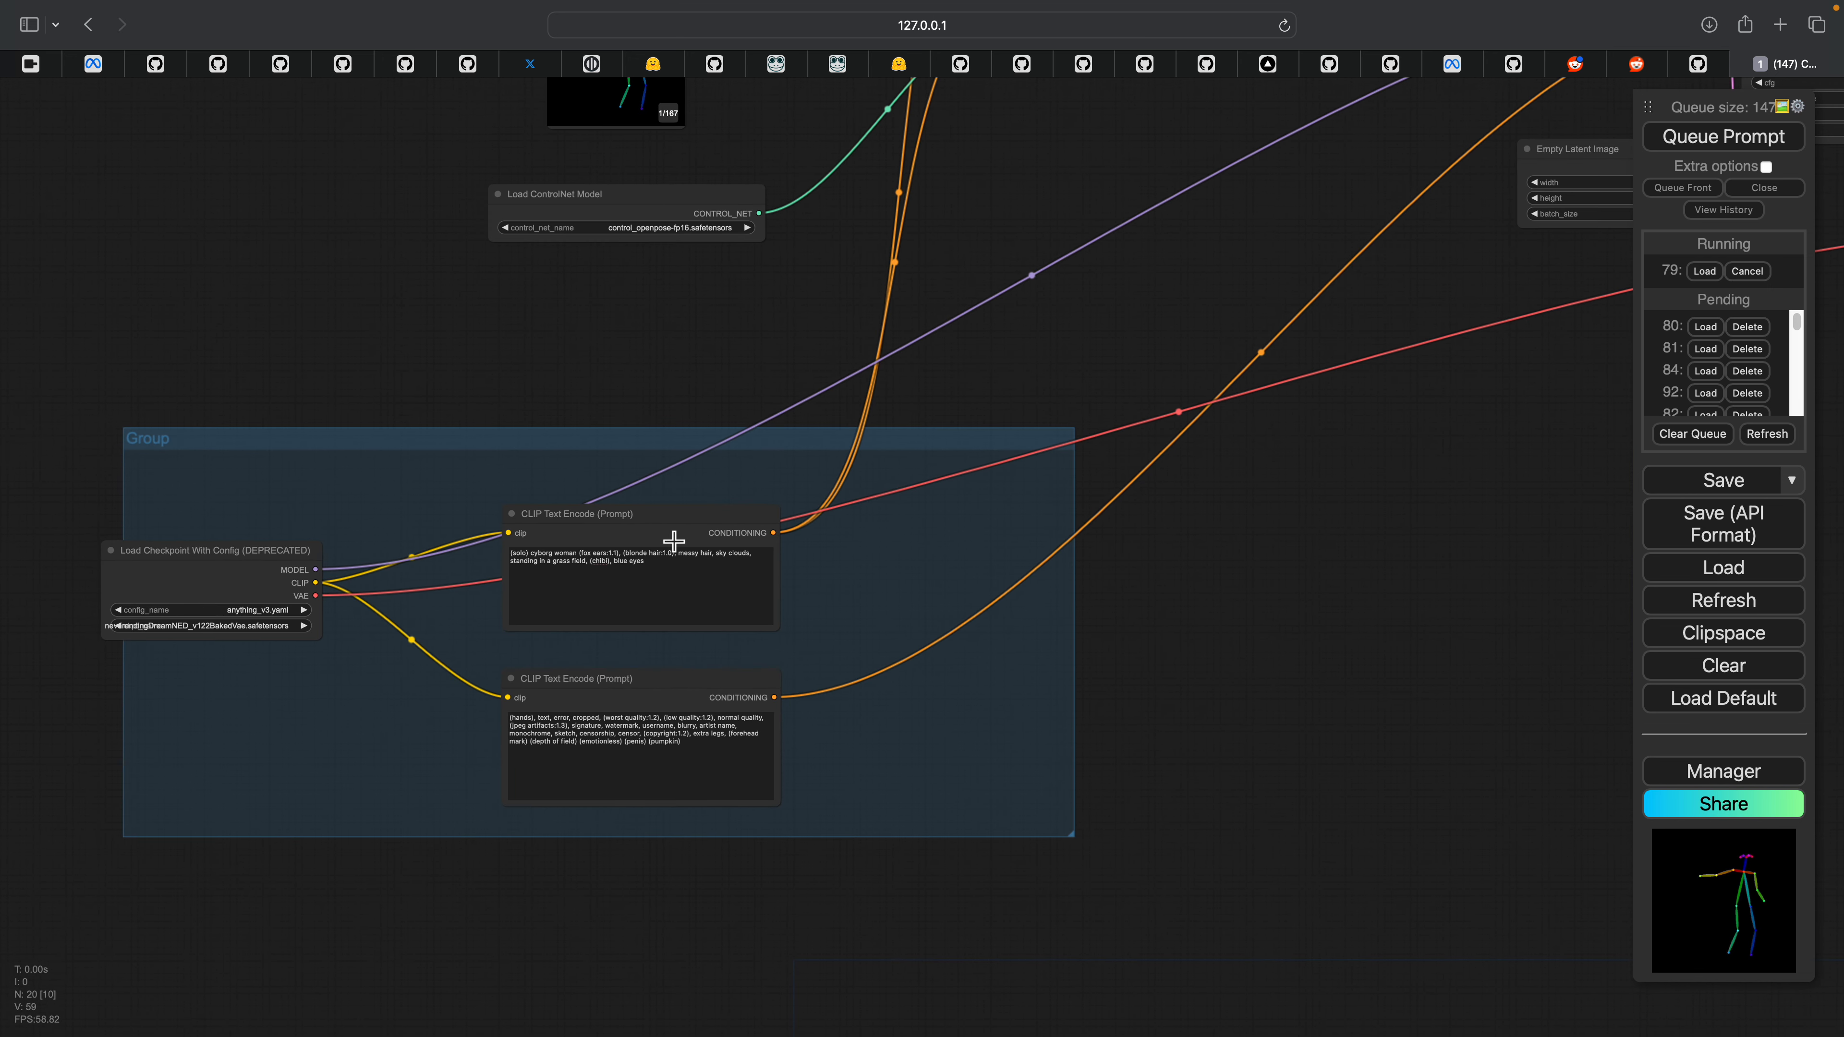
{"action": "left_click_drag", "start_coordinate": [674, 541], "coordinate": [674, 568]}
{"action": "left_click_drag", "start_coordinate": [671, 695], "coordinate": [668, 721]}
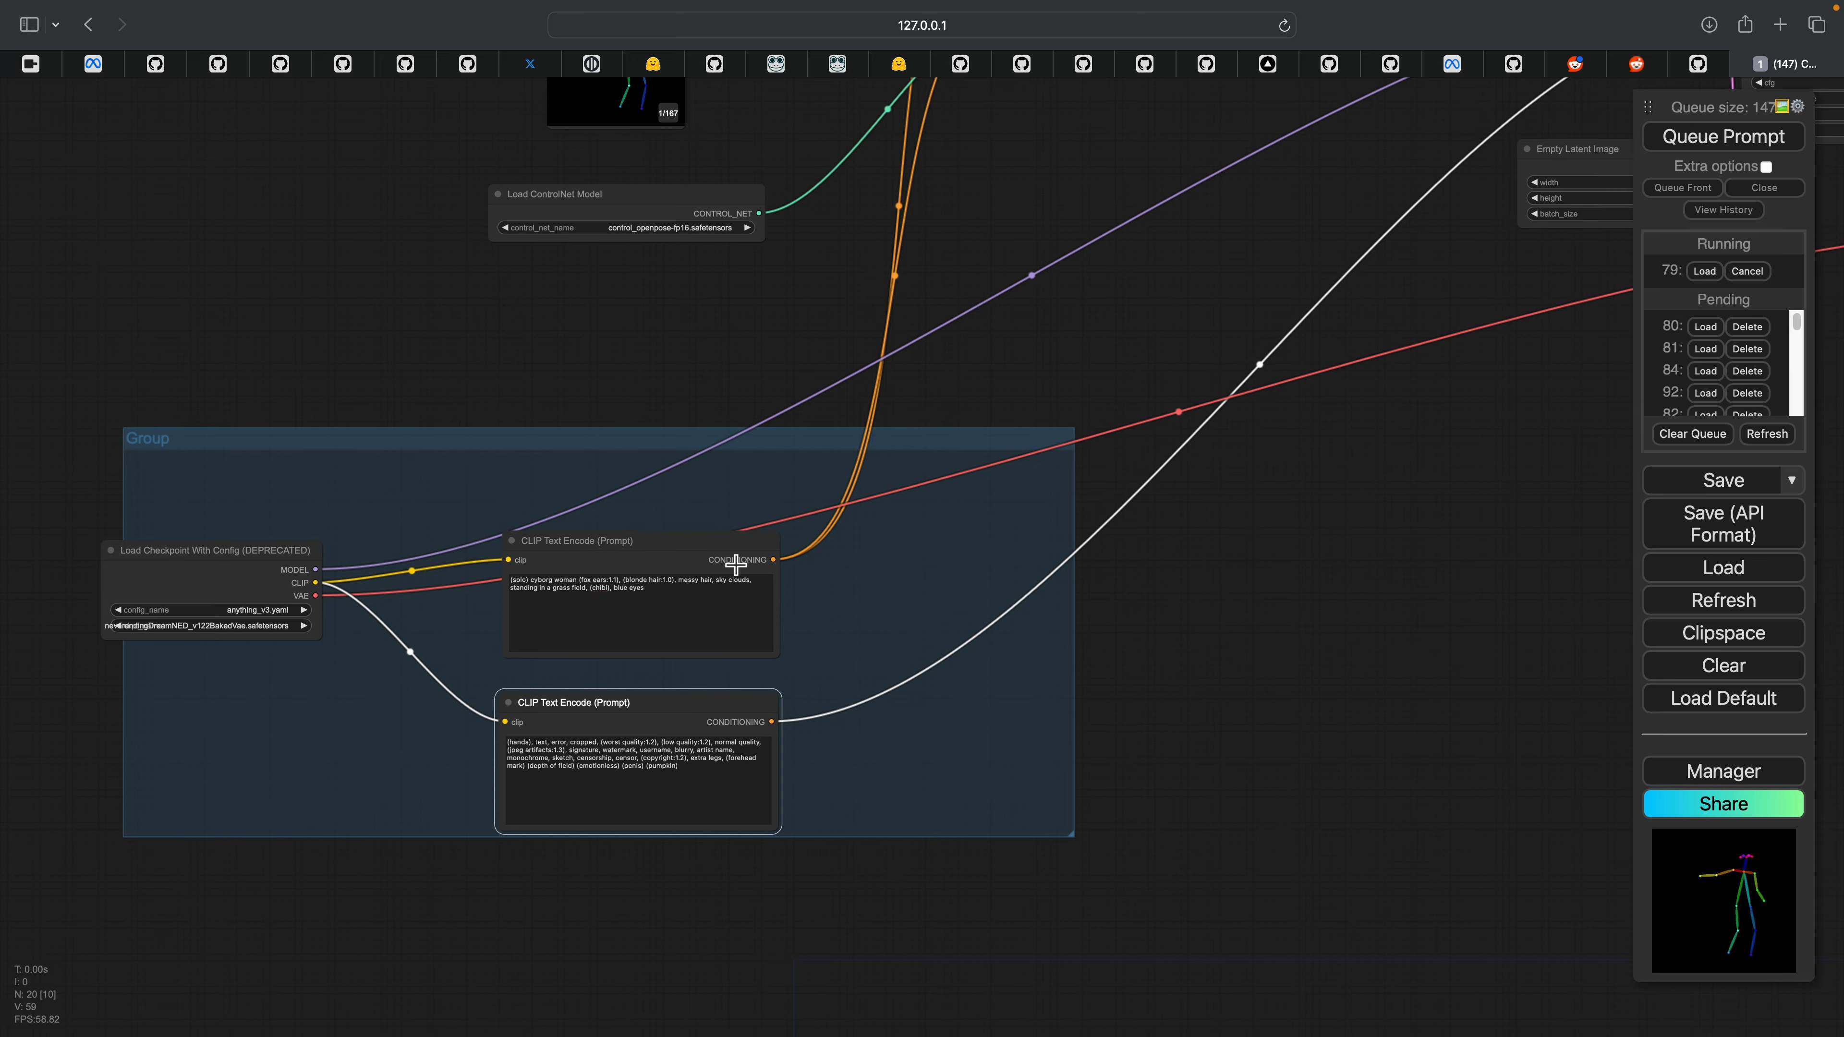
Step: Switch to Blender and save a new version of the project on the Desktop as to_comfy_batch_dance_openpos_004.blend
{"action": "key", "text": "ctrl+Left"}
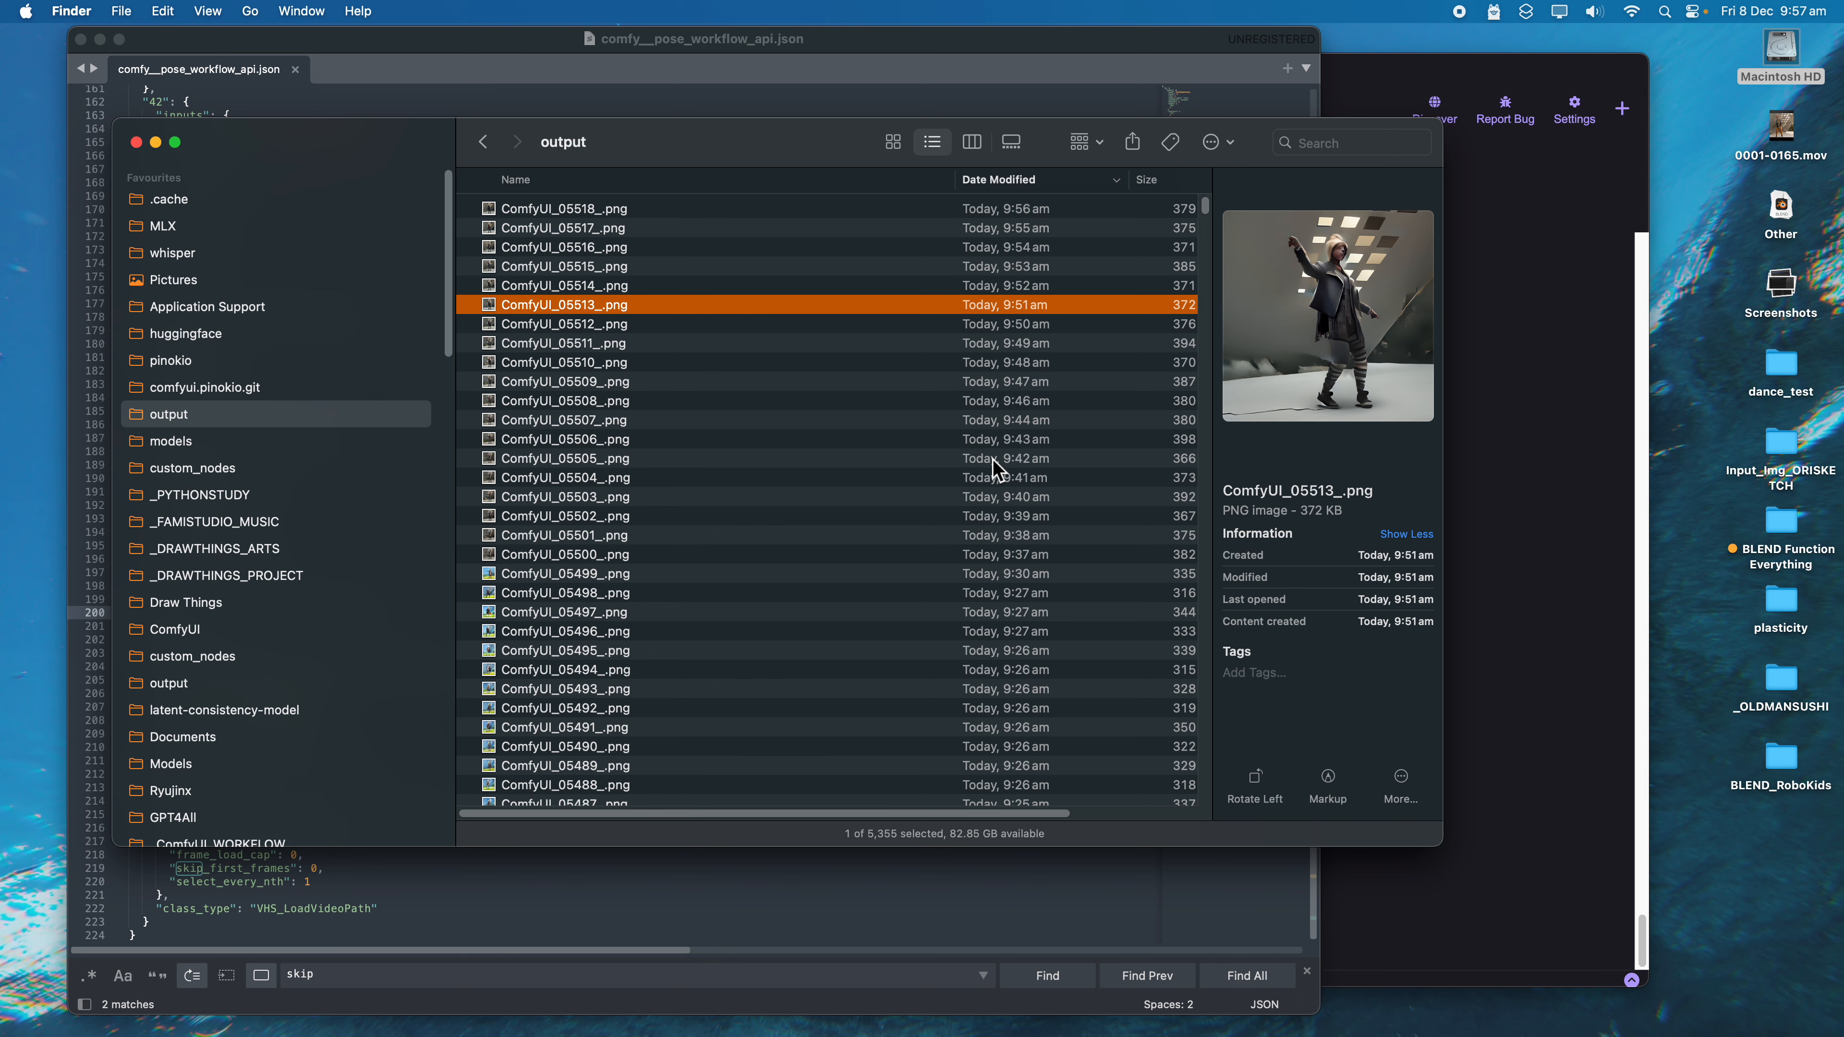
{"action": "key", "text": "ctrl+Right"}
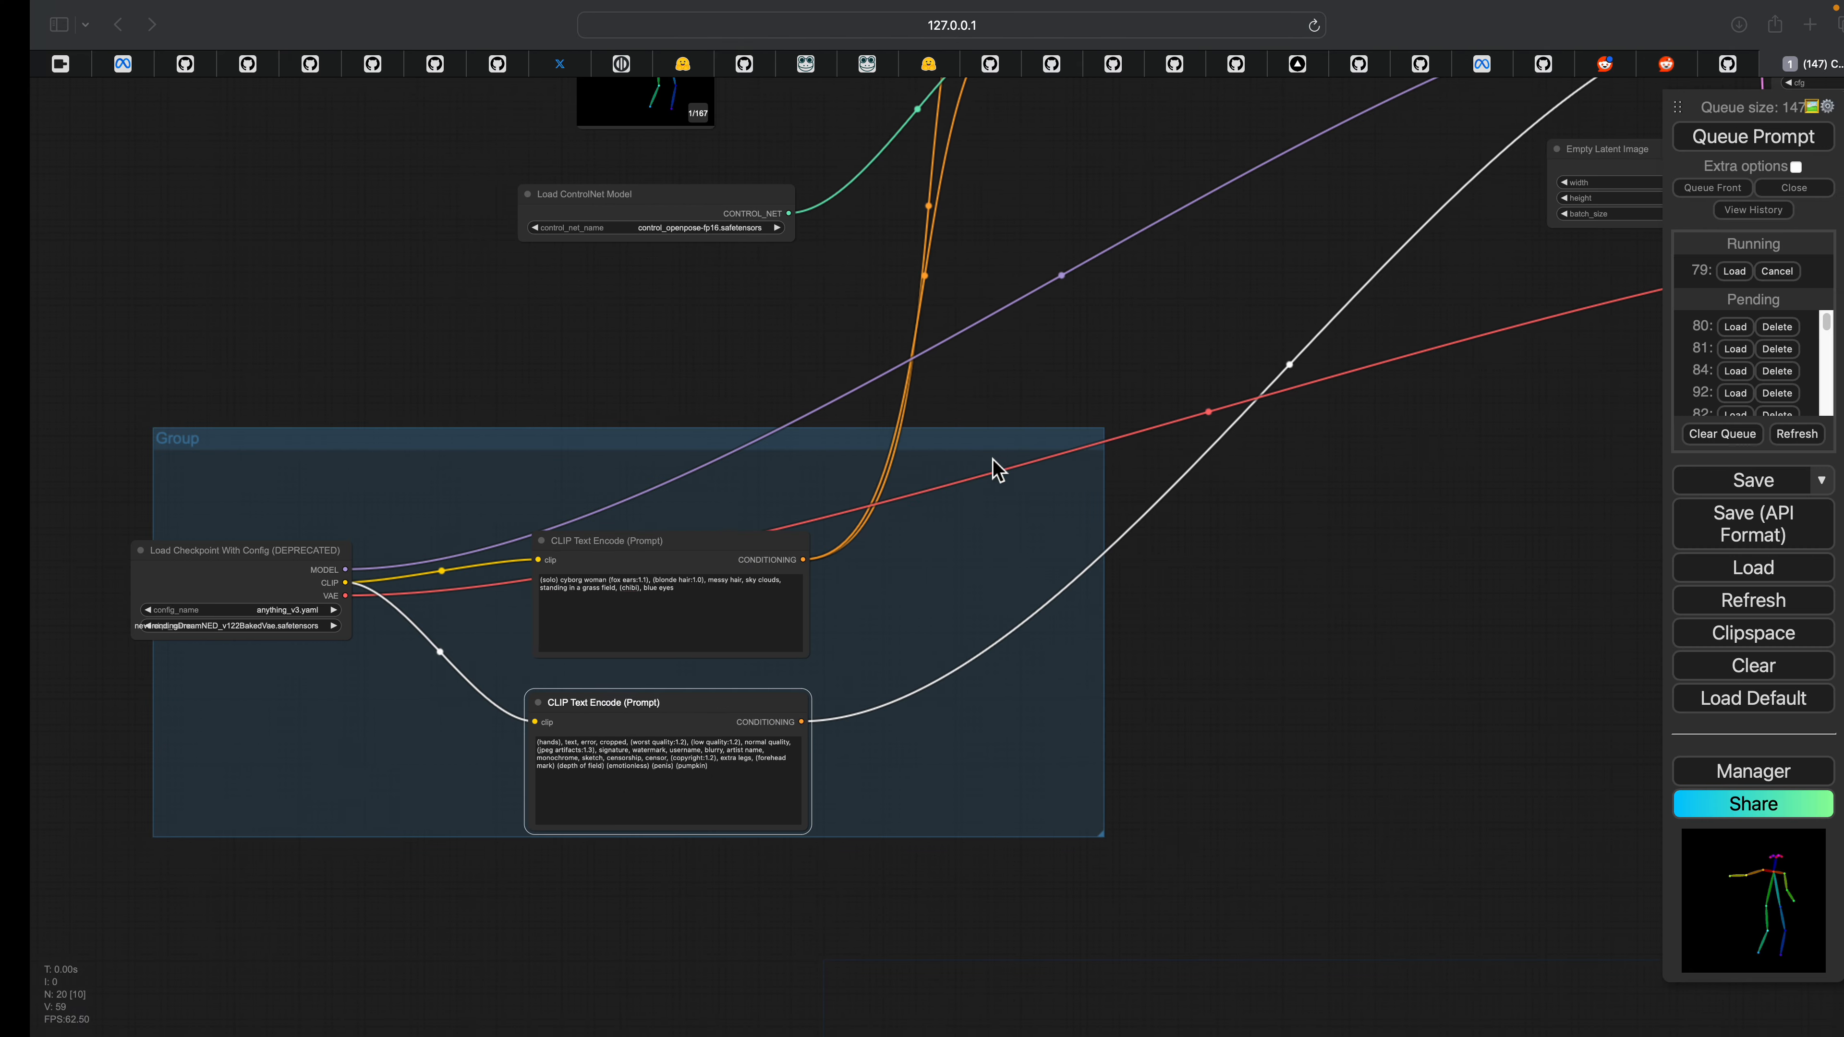
{"action": "key", "text": "ctrl+Right"}
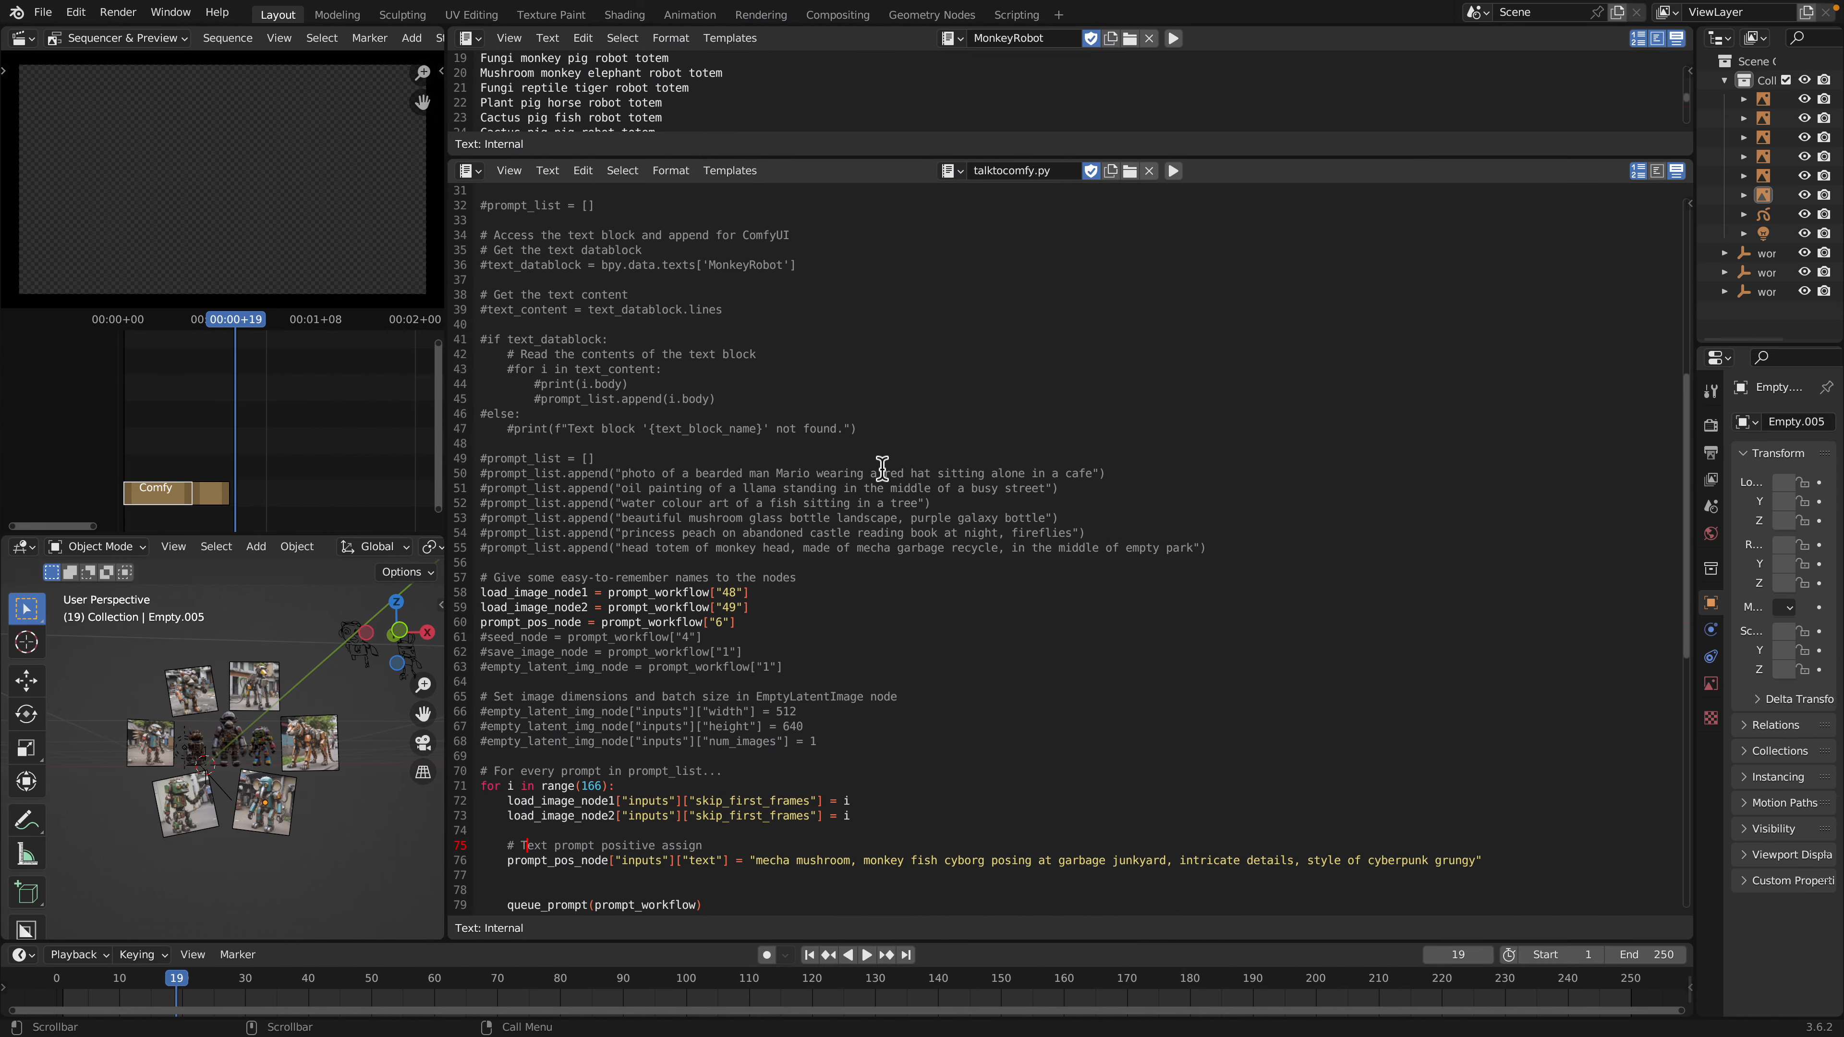
{"action": "left_click", "coordinate": [53, 17]}
{"action": "mouse_move", "coordinate": [72, 33]}
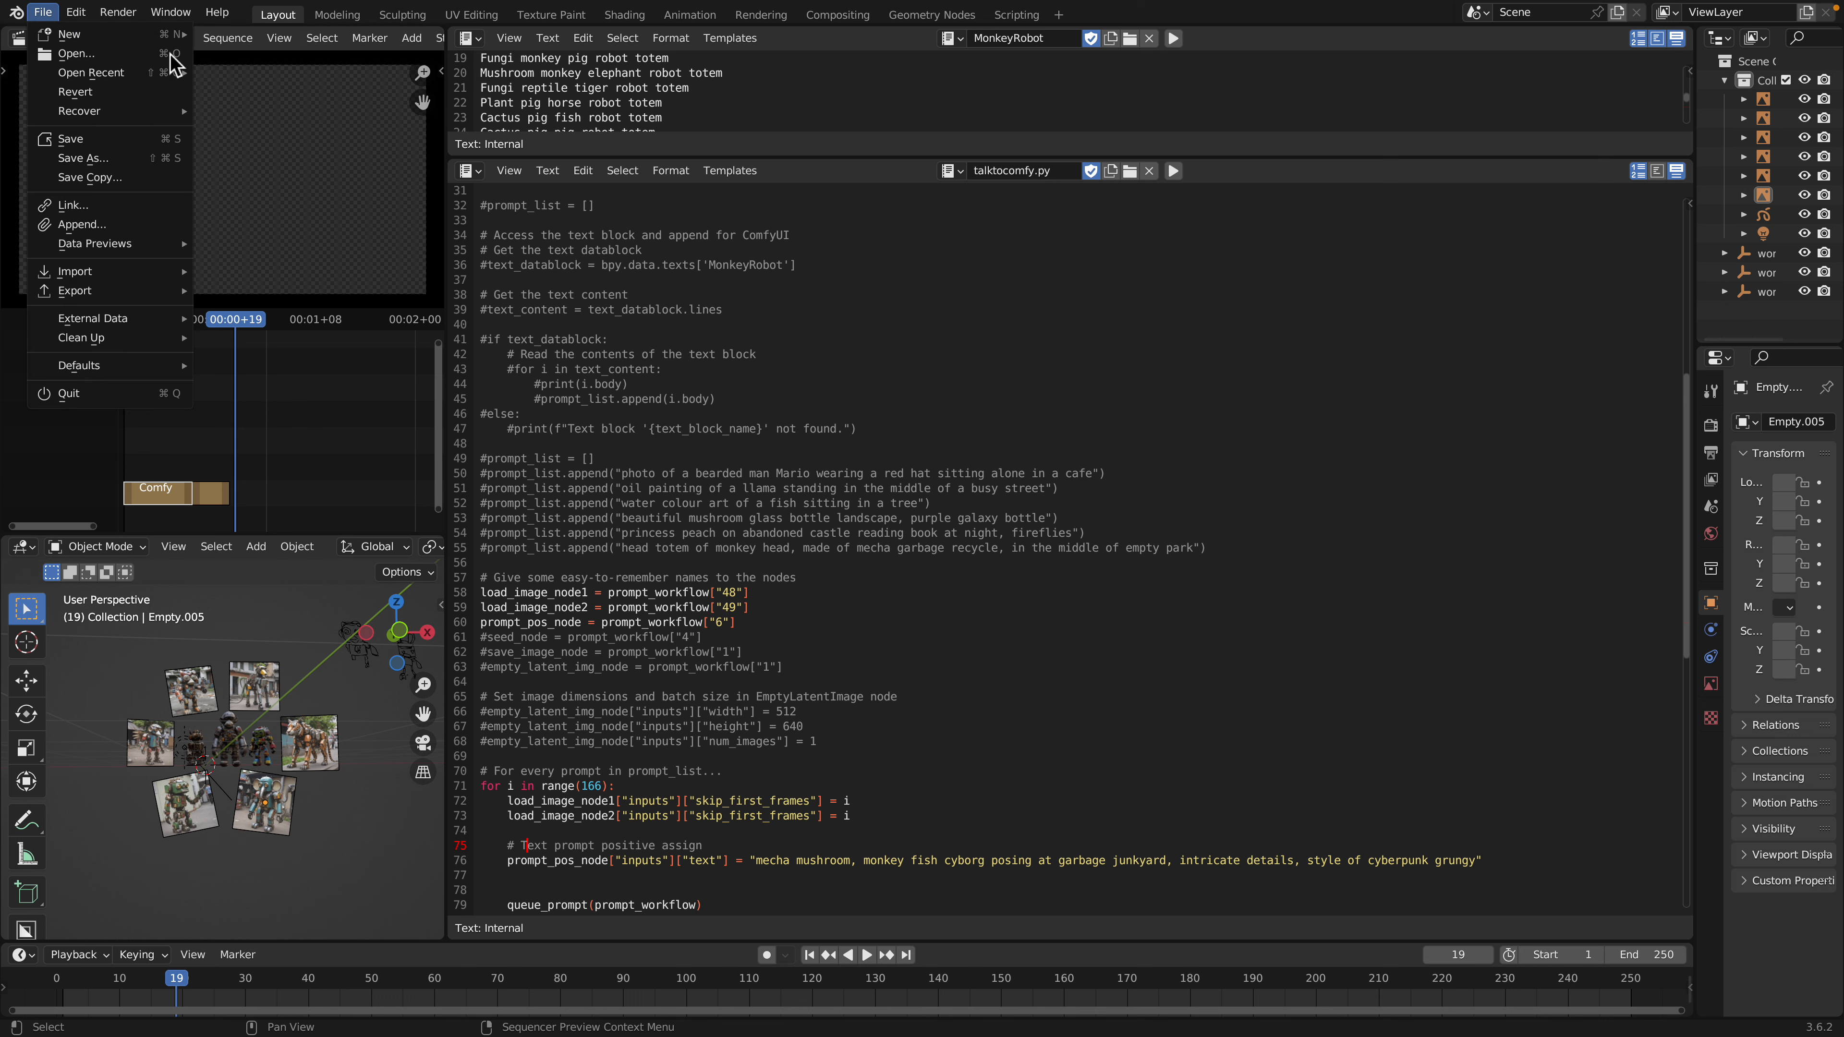
{"action": "left_click", "coordinate": [83, 158]}
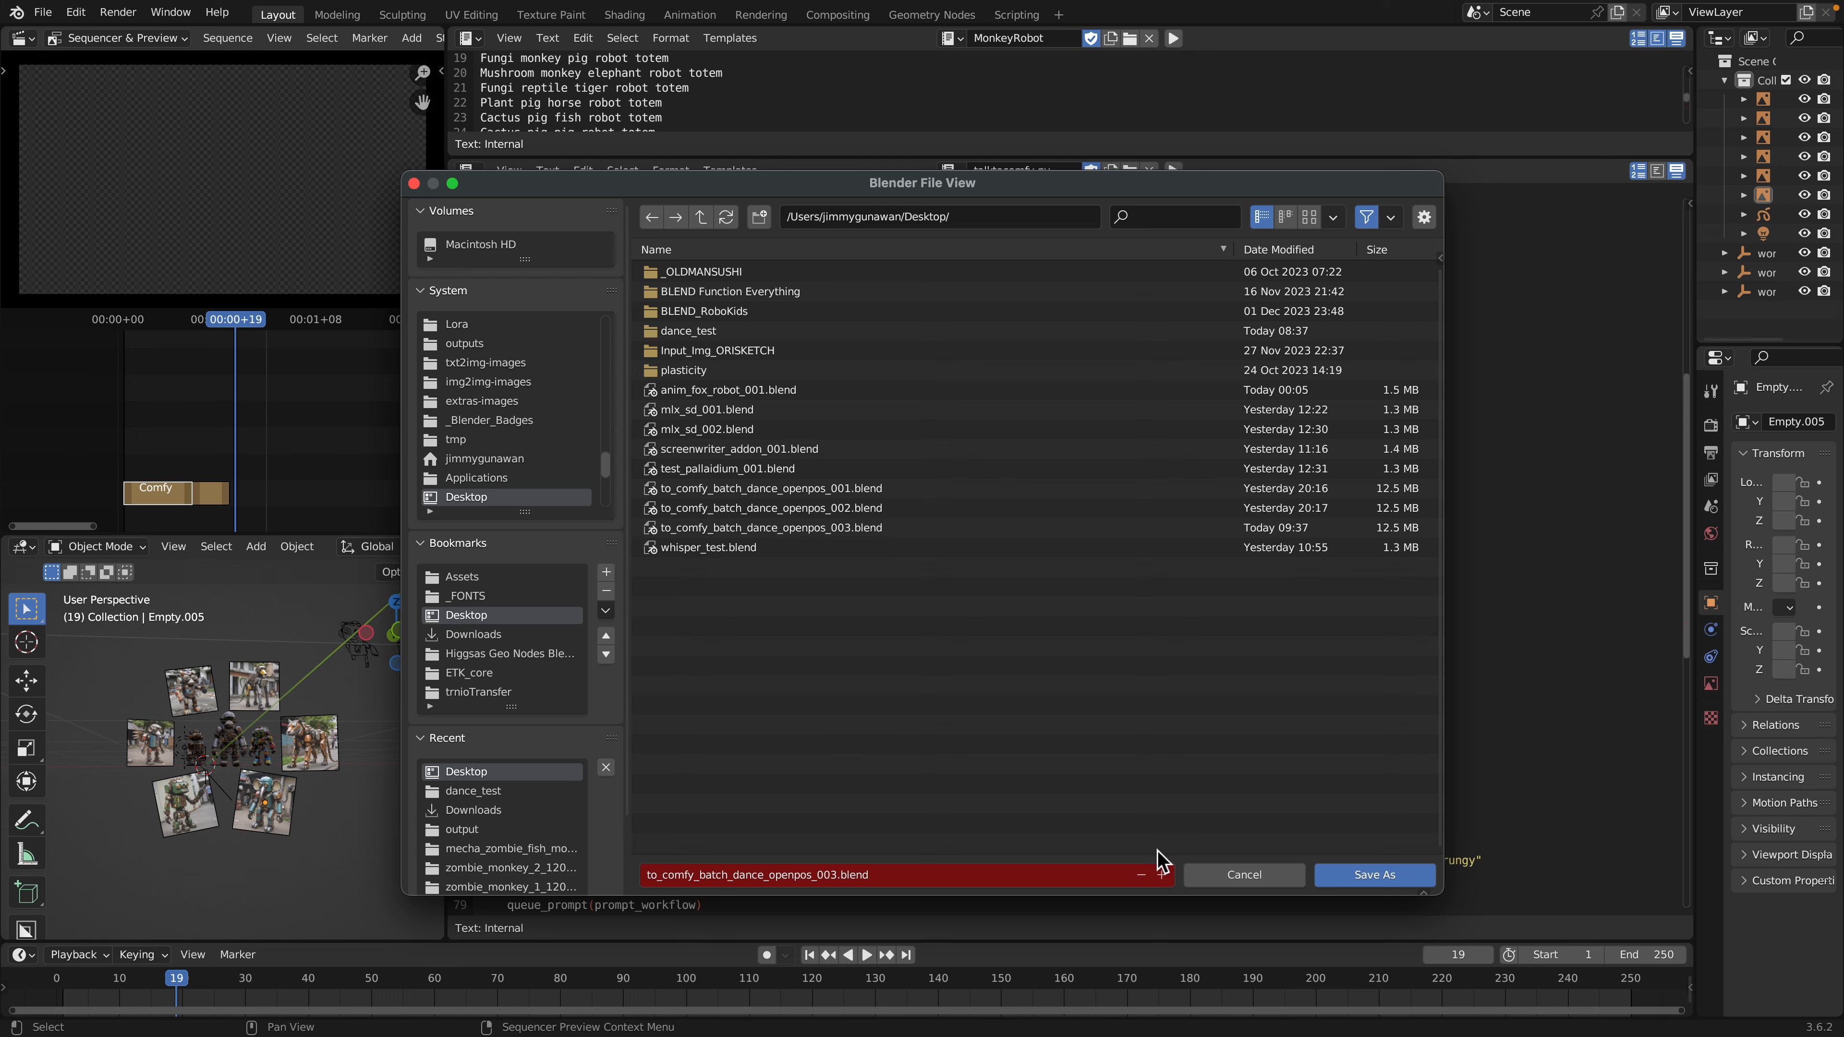
{"action": "left_click", "coordinate": [1372, 875]}
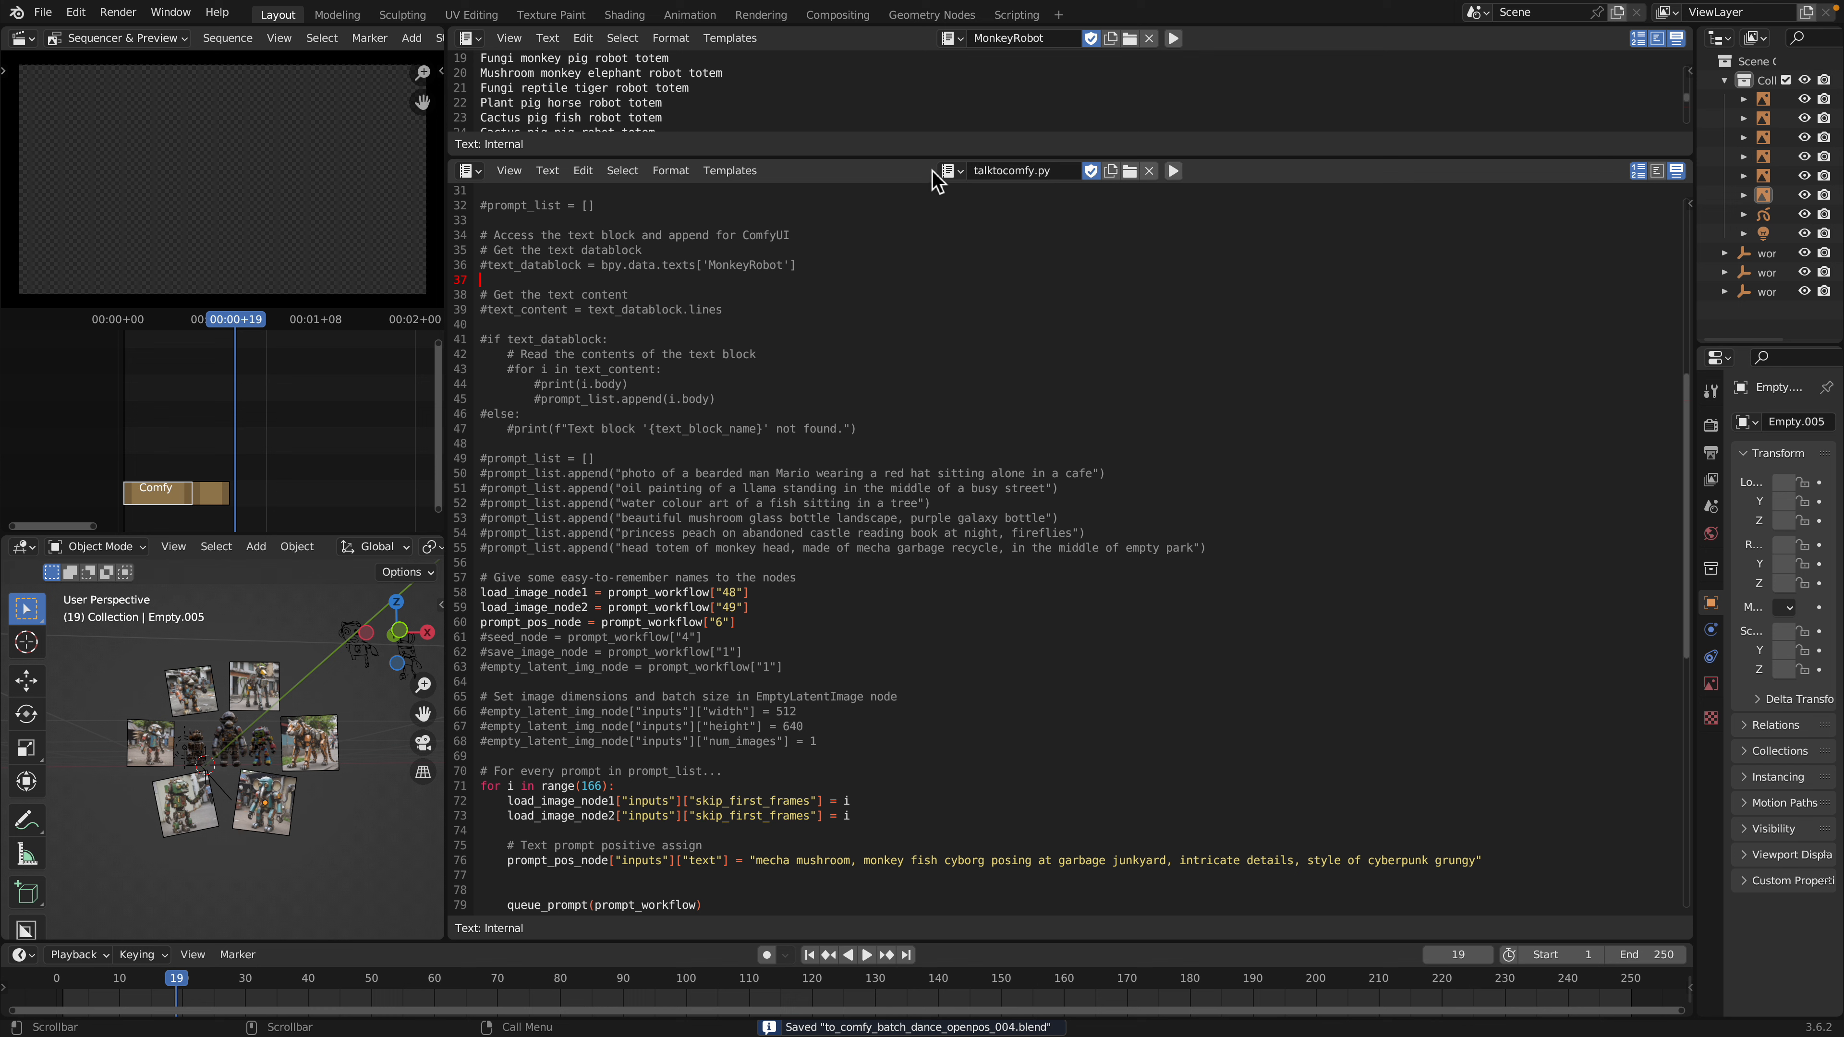
Step: Create a new Blender file from the Video Editing template
{"action": "left_click", "coordinate": [43, 13]}
{"action": "mouse_move", "coordinate": [109, 34]}
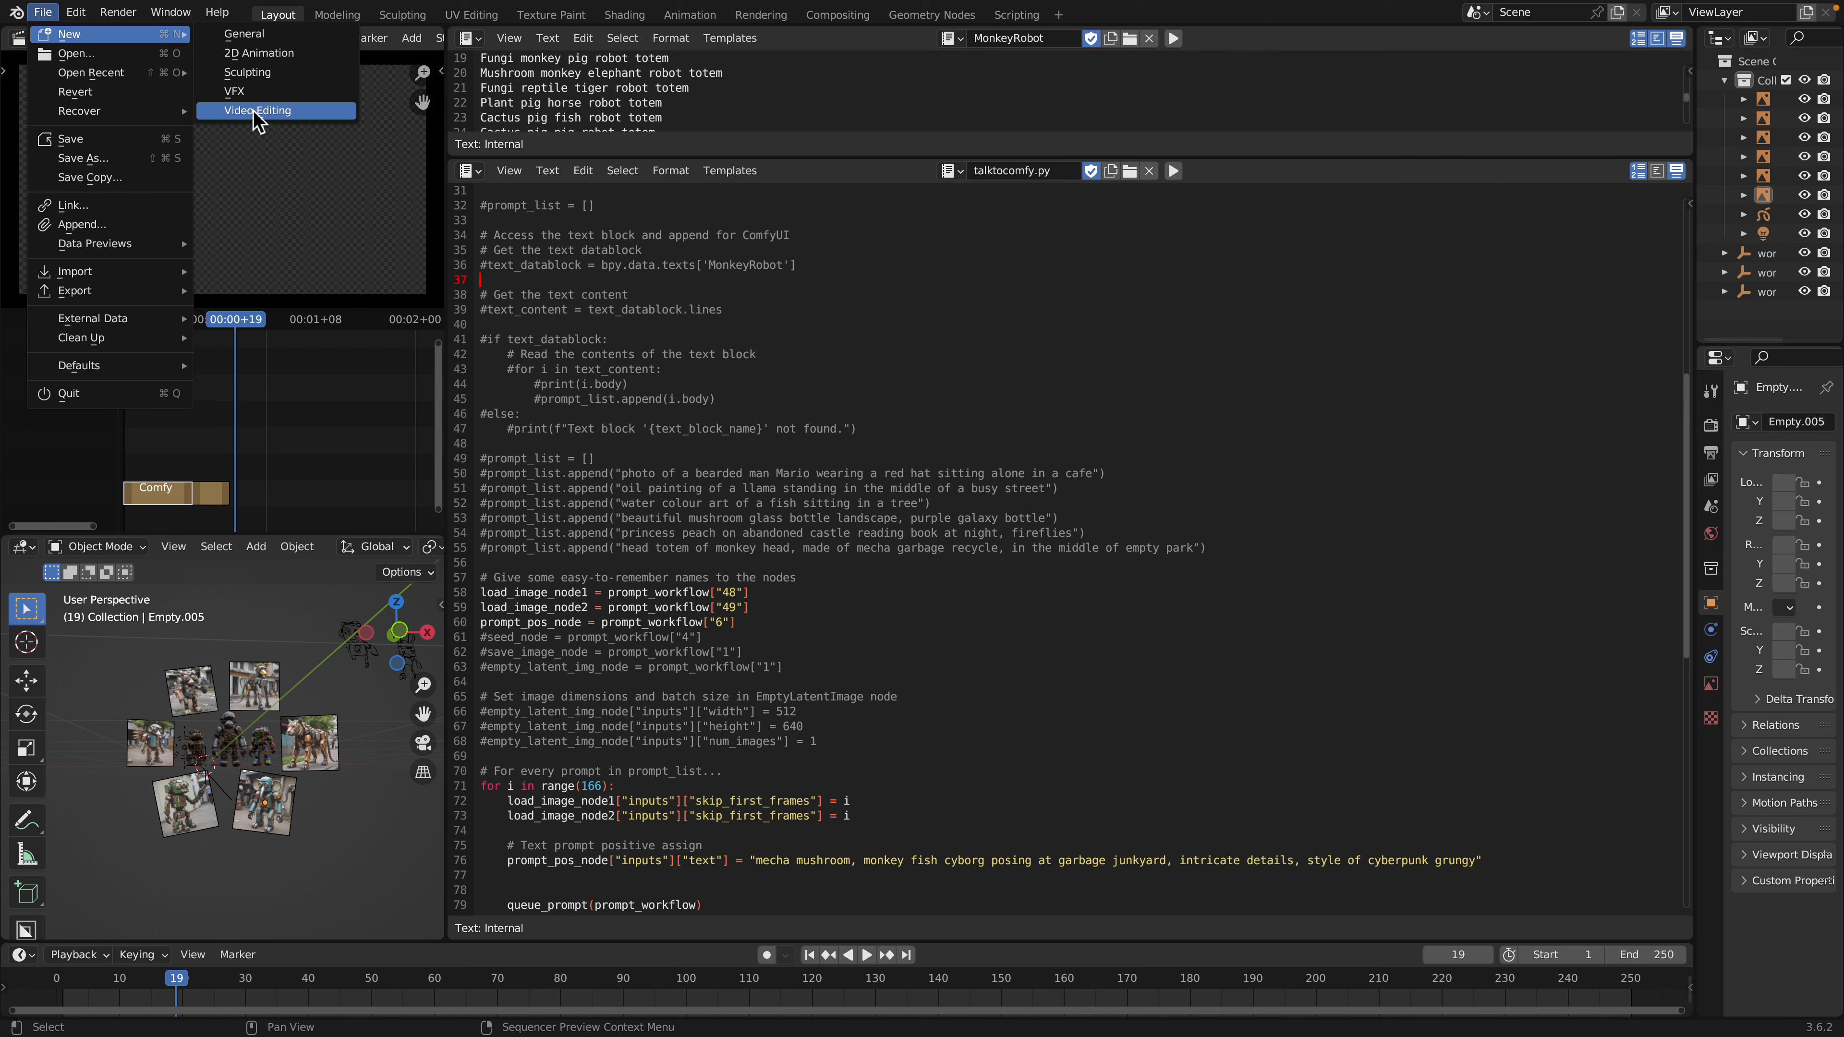
{"action": "key", "text": "Return"}
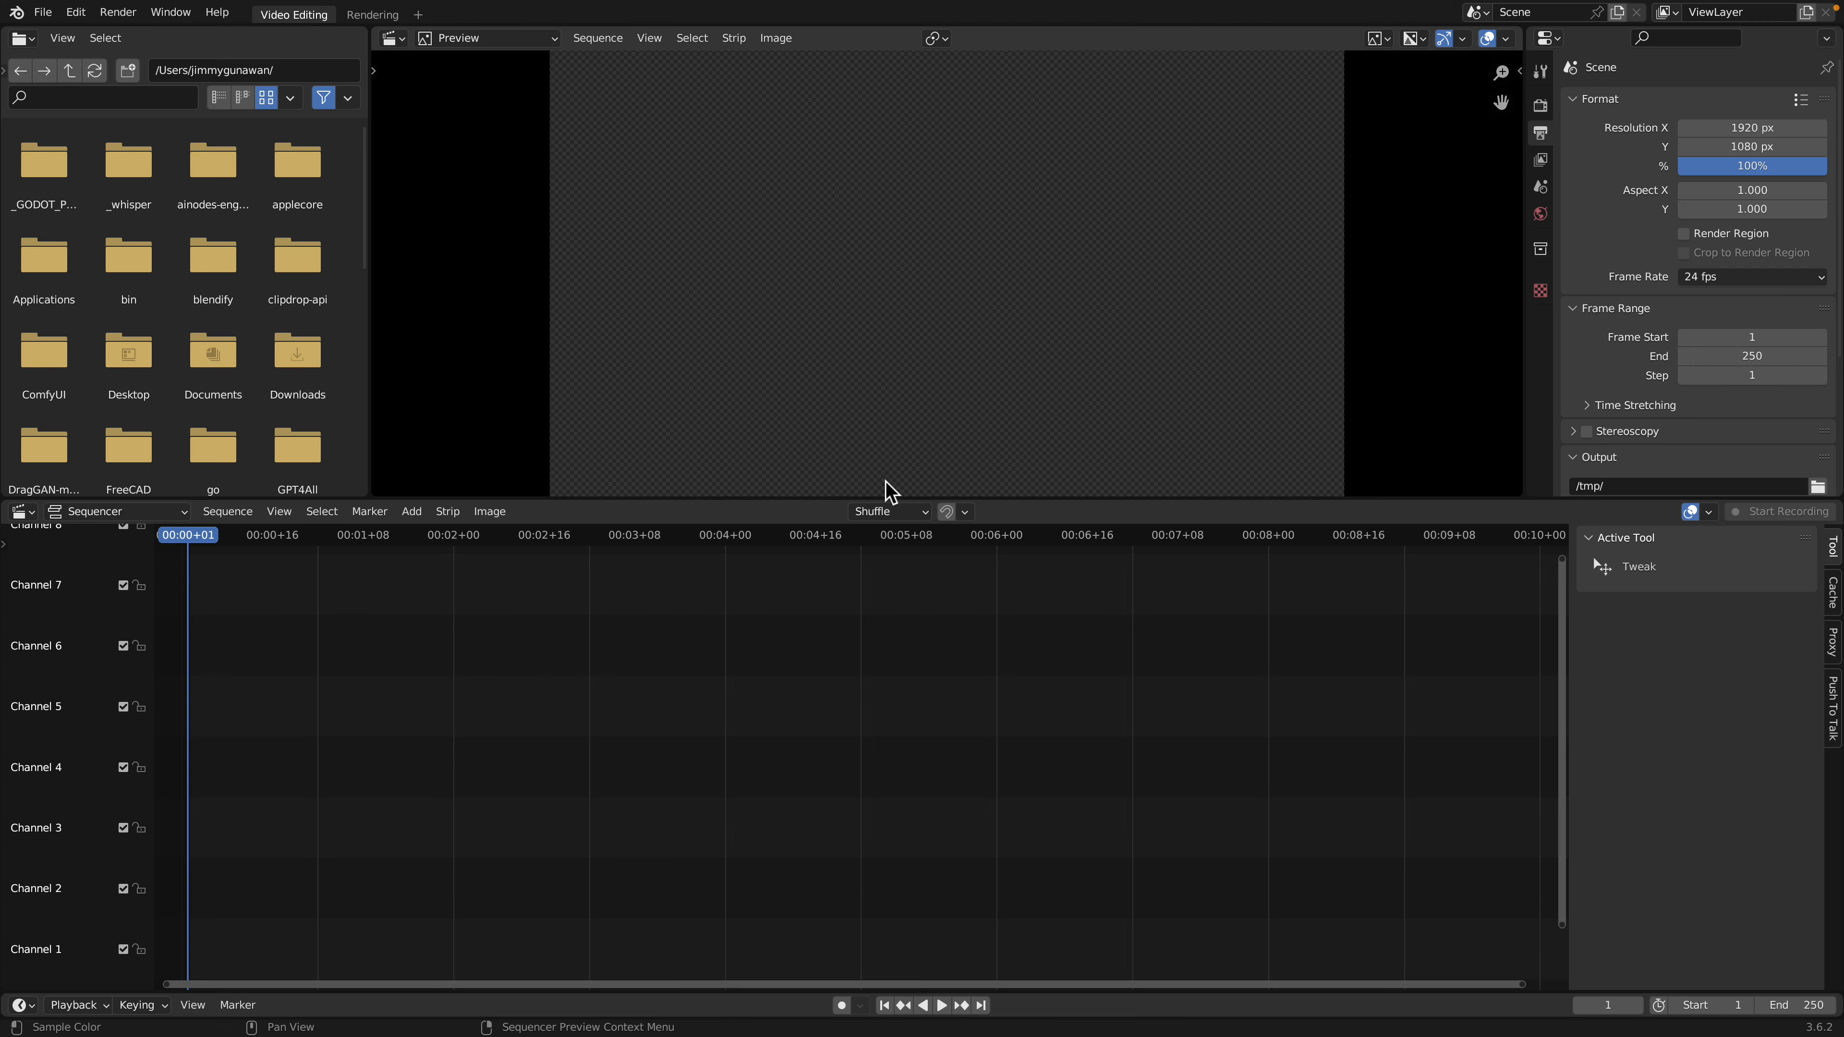
Step: Switch to Finder and look through the favourite folders in the sidebar of the output window
{"action": "key", "text": "ctrl+Left"}
{"action": "key", "text": "ctrl+Left"}
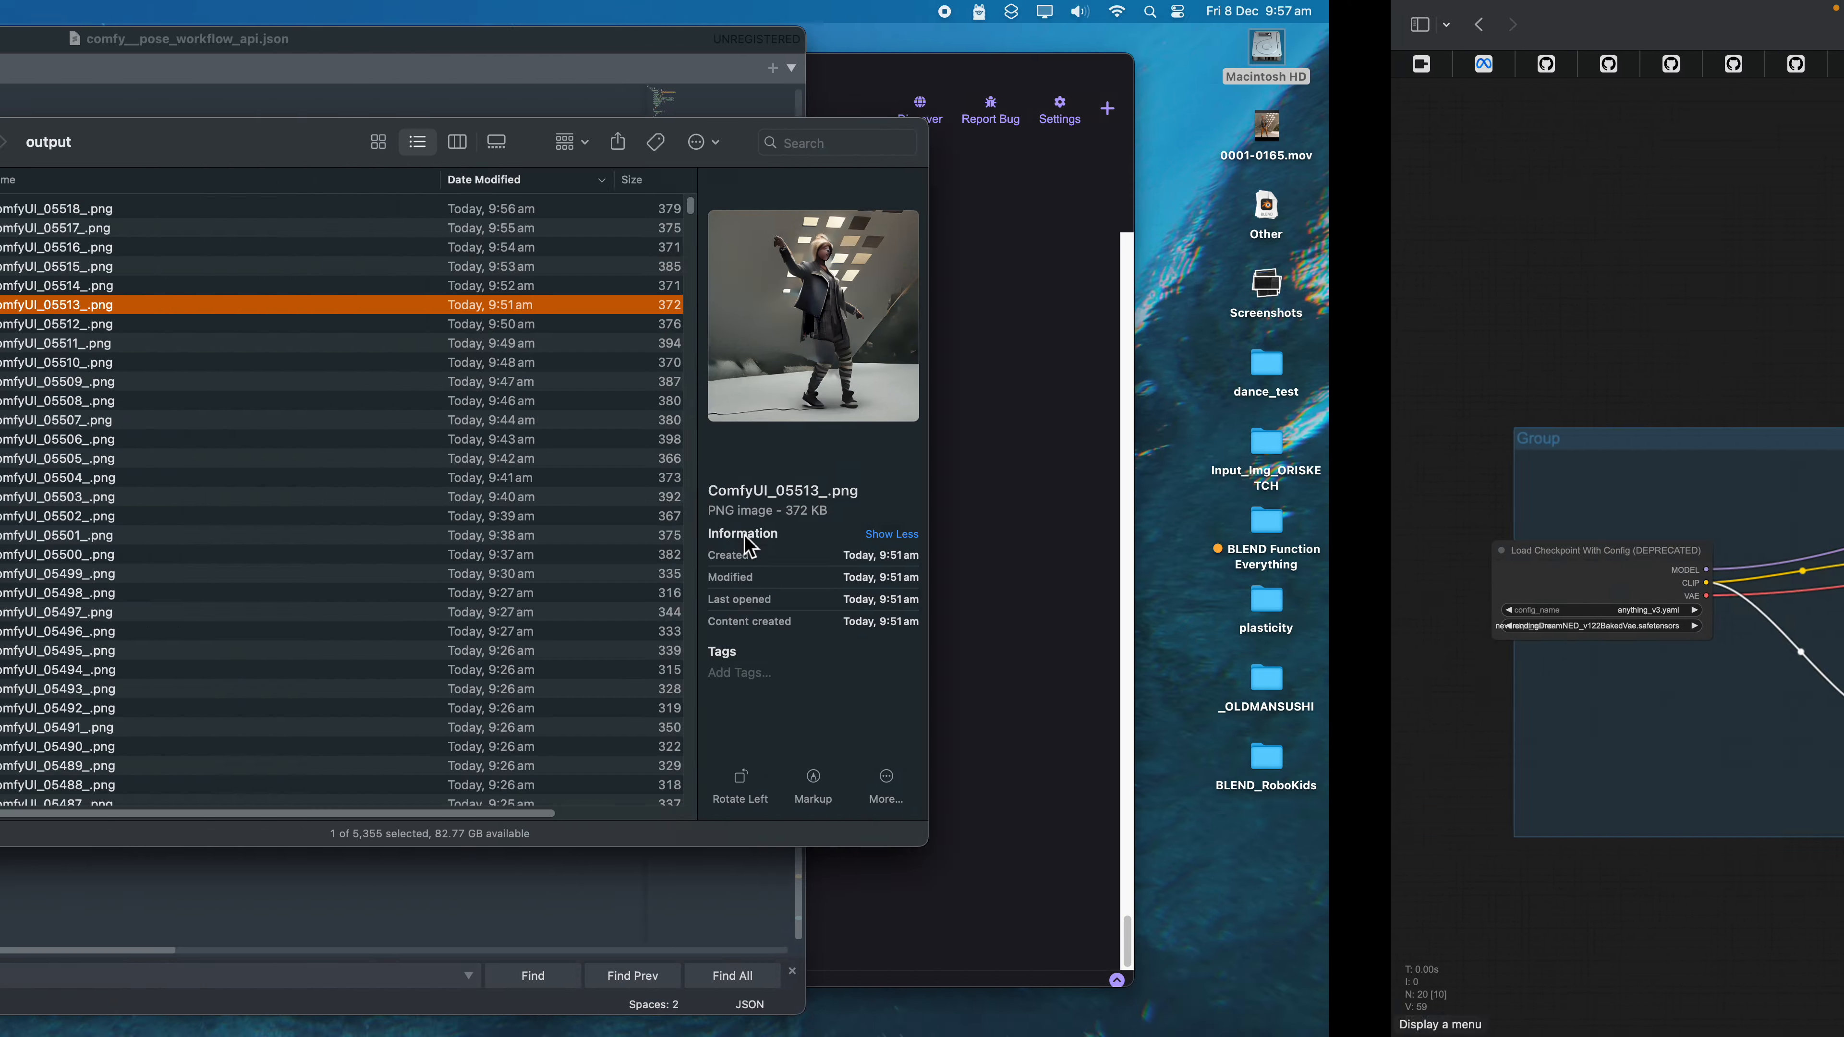
{"action": "scroll", "coordinate": [240, 653], "scroll_direction": "down", "scroll_amount": 15}
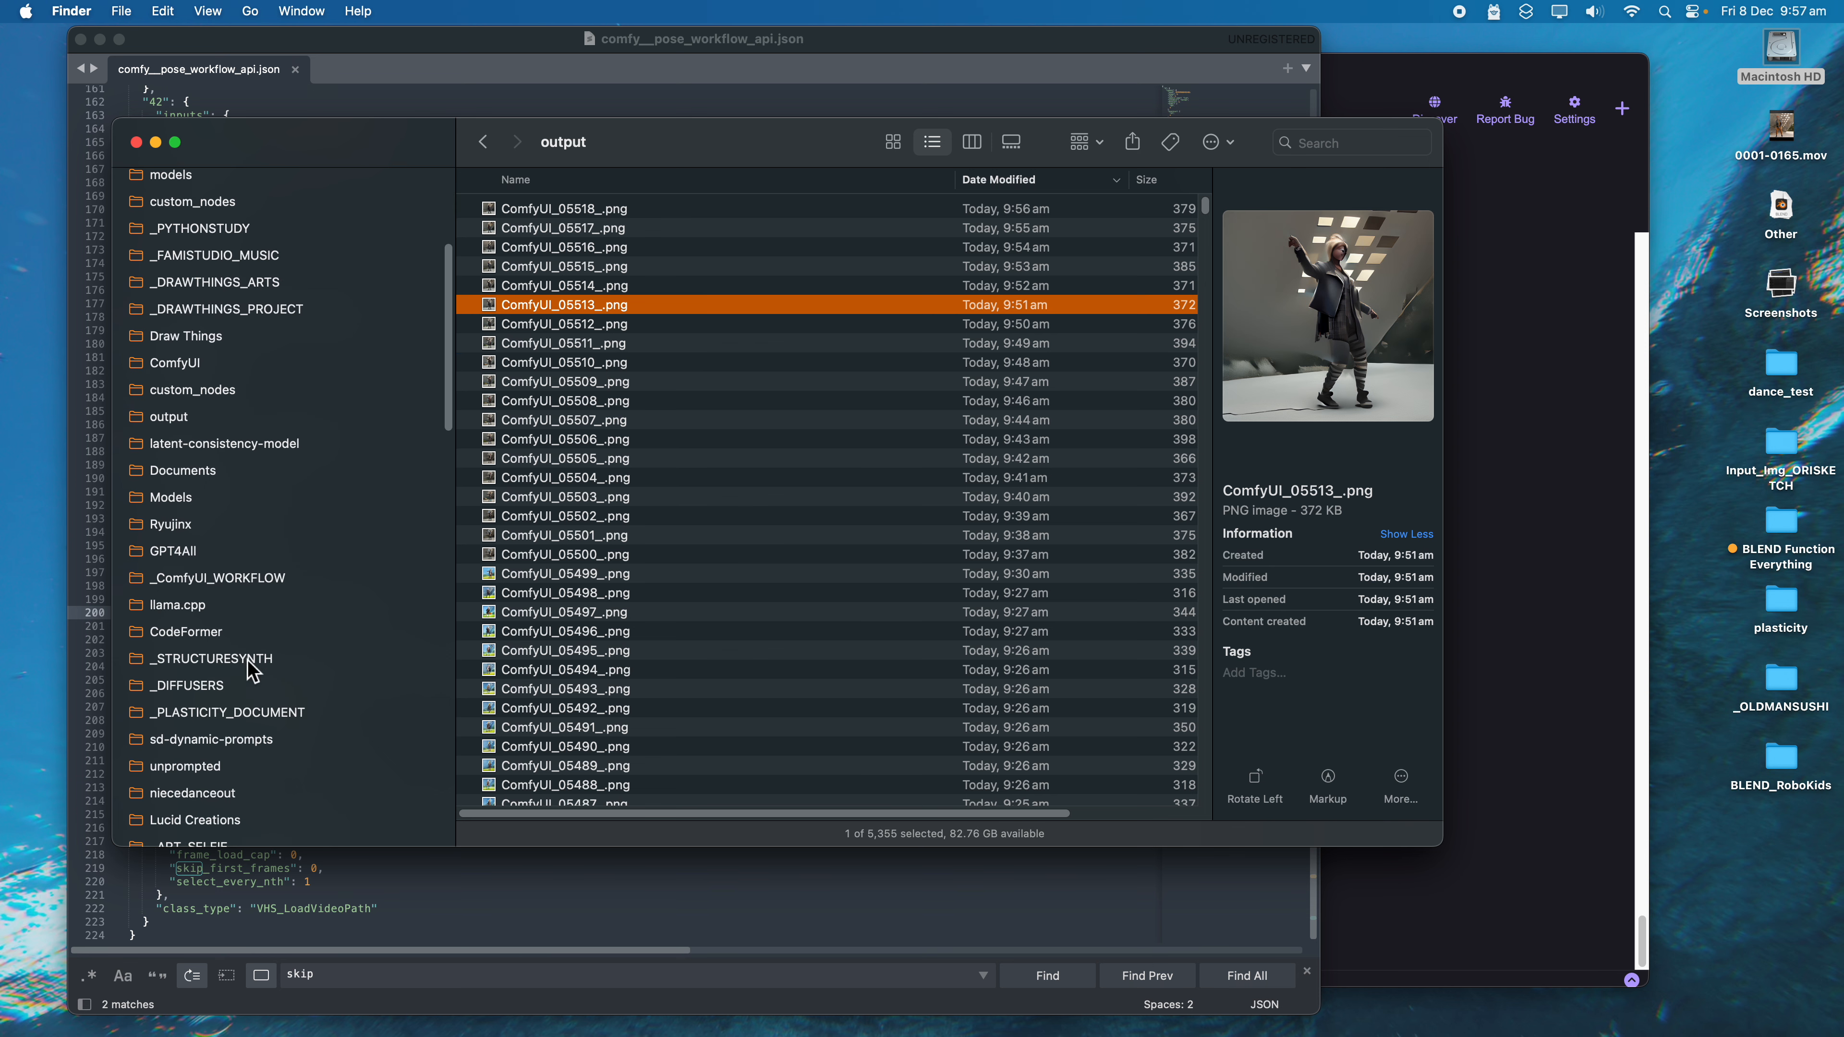
Step: Open the Downloads folder and preview video (2160p).mp4
{"action": "scroll", "coordinate": [280, 734], "scroll_direction": "down", "scroll_amount": 10}
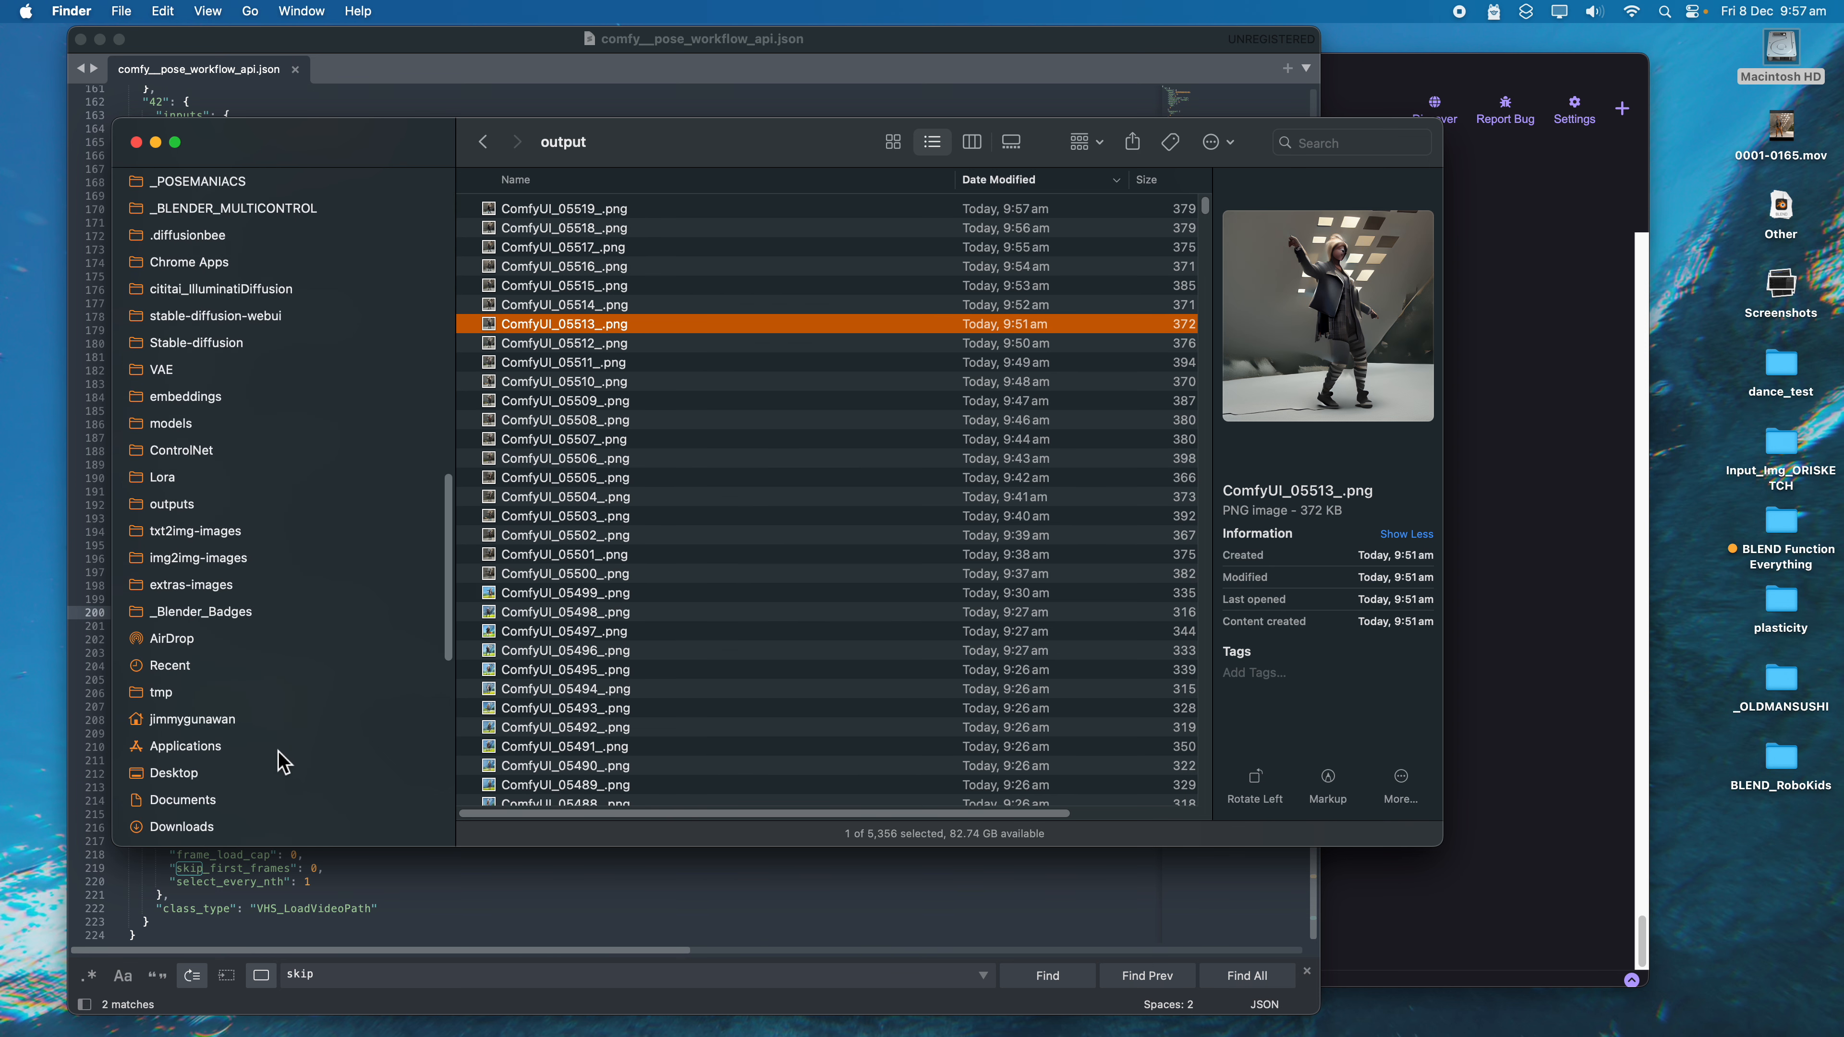
{"action": "left_click", "coordinate": [260, 827]}
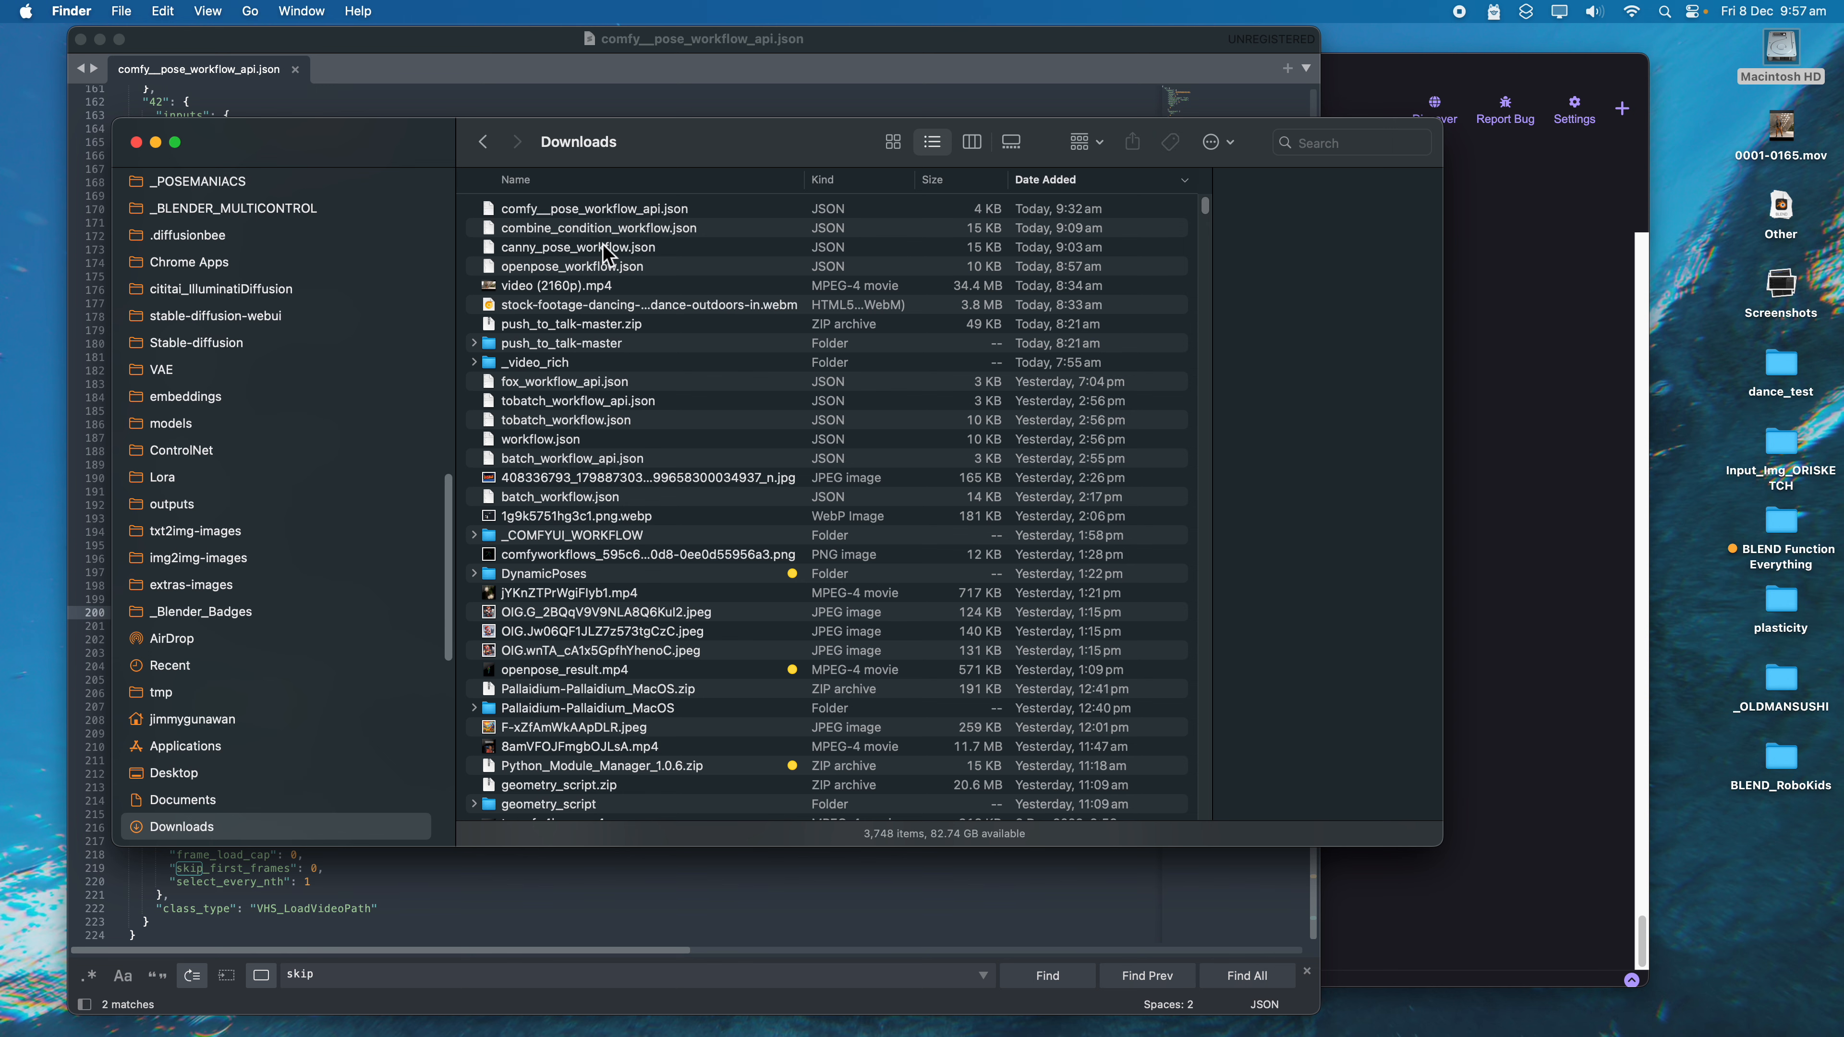
{"action": "left_click", "coordinate": [610, 286]}
{"action": "key", "text": "space"}
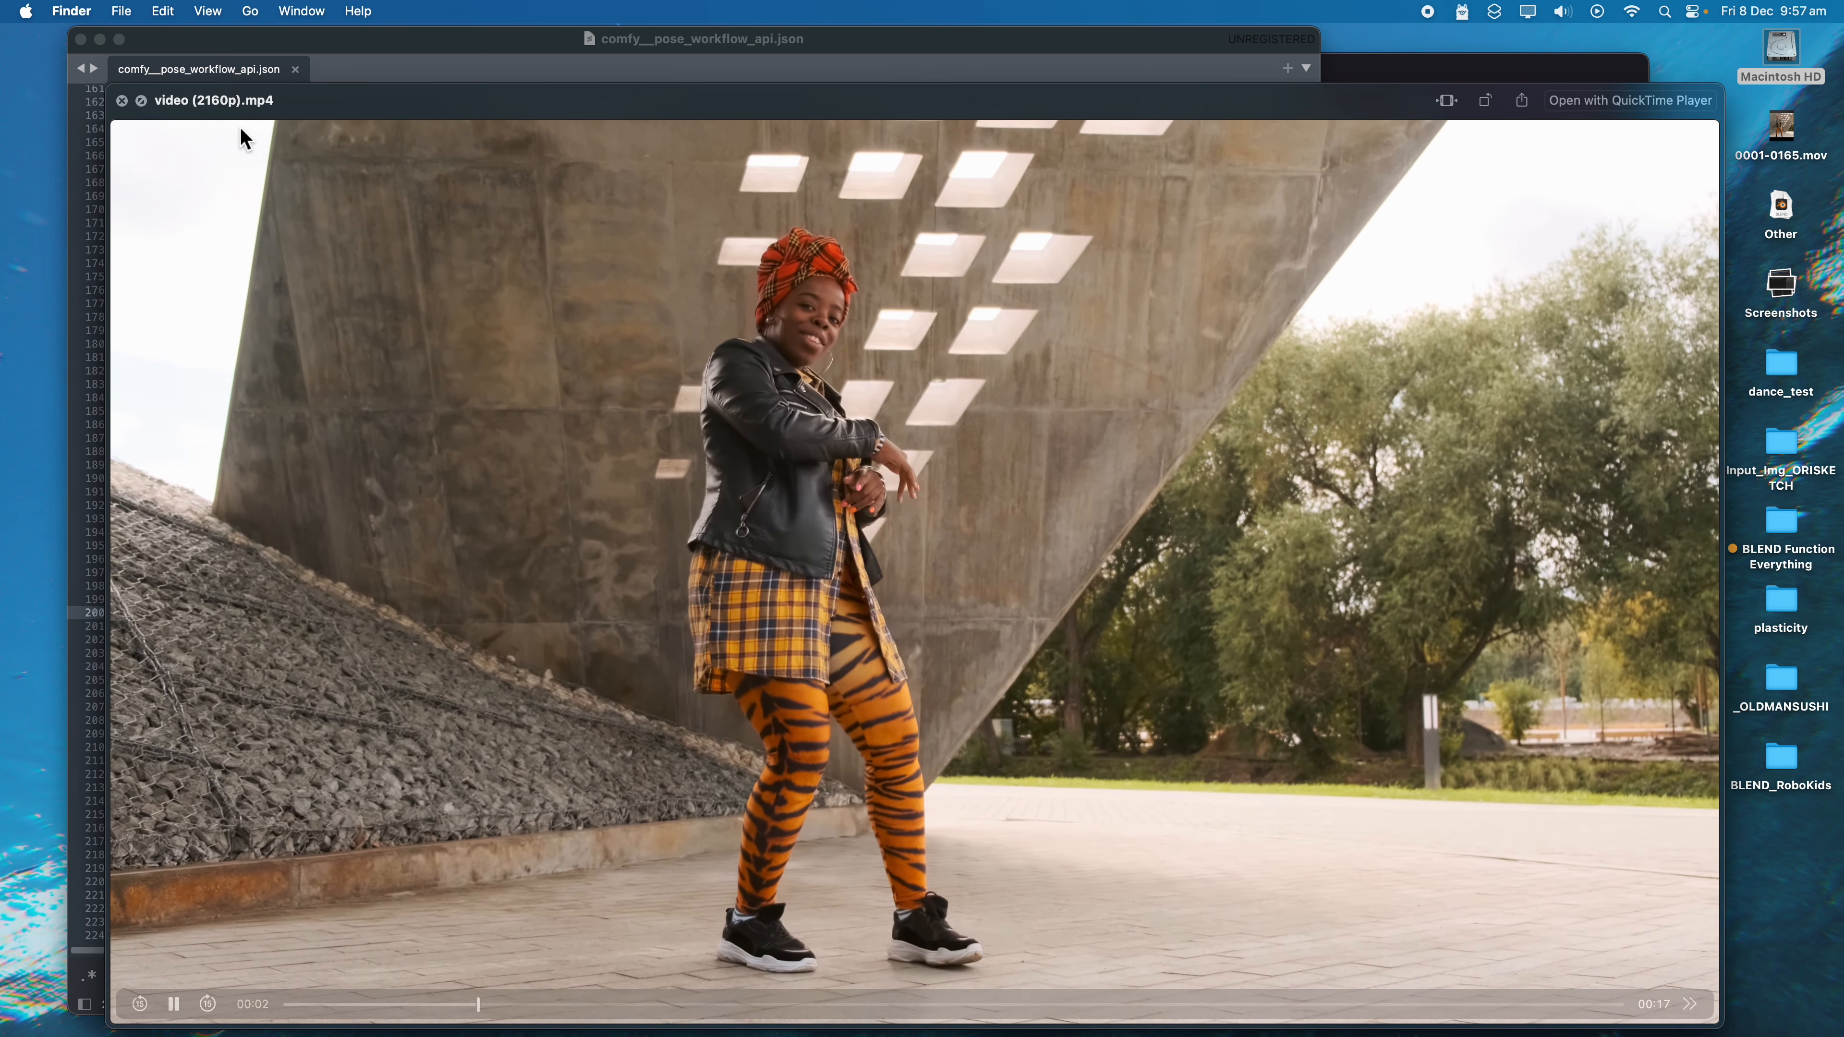
{"action": "key", "text": "space"}
Step: Switch to Blender's video editing workspace and set the output resolution to 512 by 512 px
{"action": "key", "text": "ctrl+Right"}
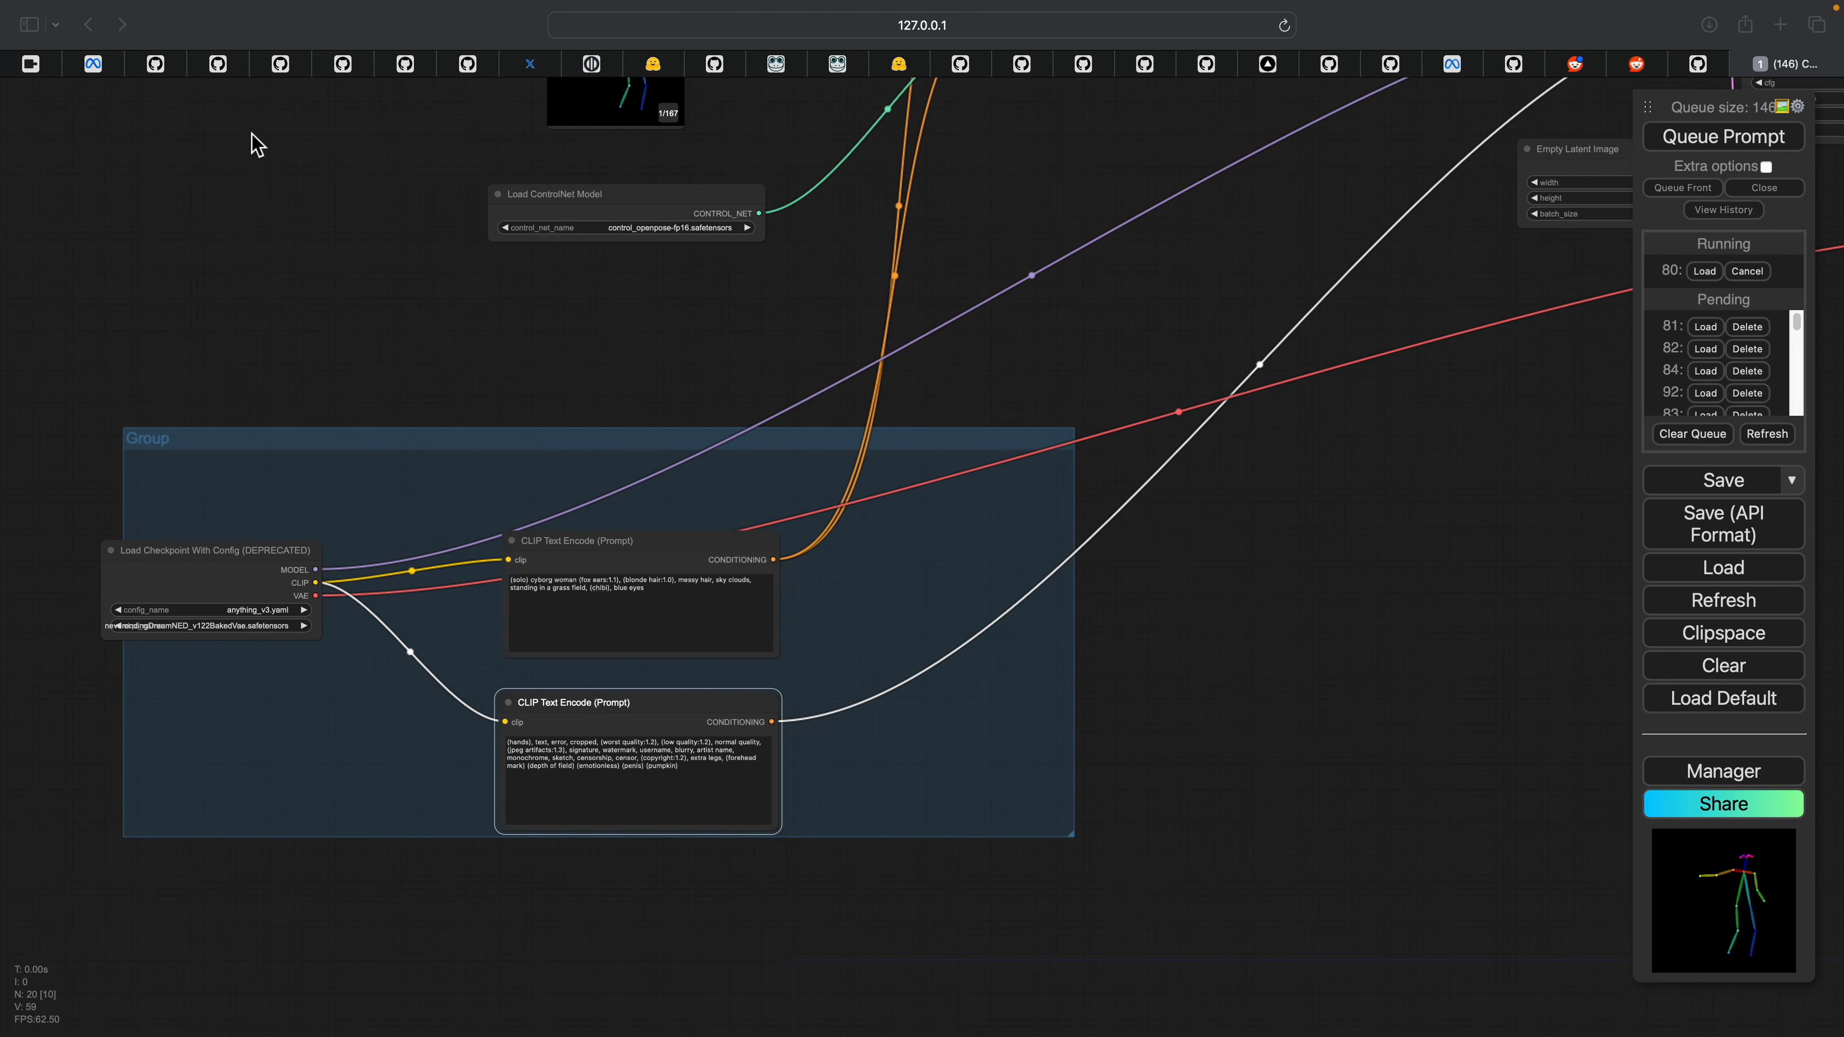
{"action": "key", "text": "ctrl+Right"}
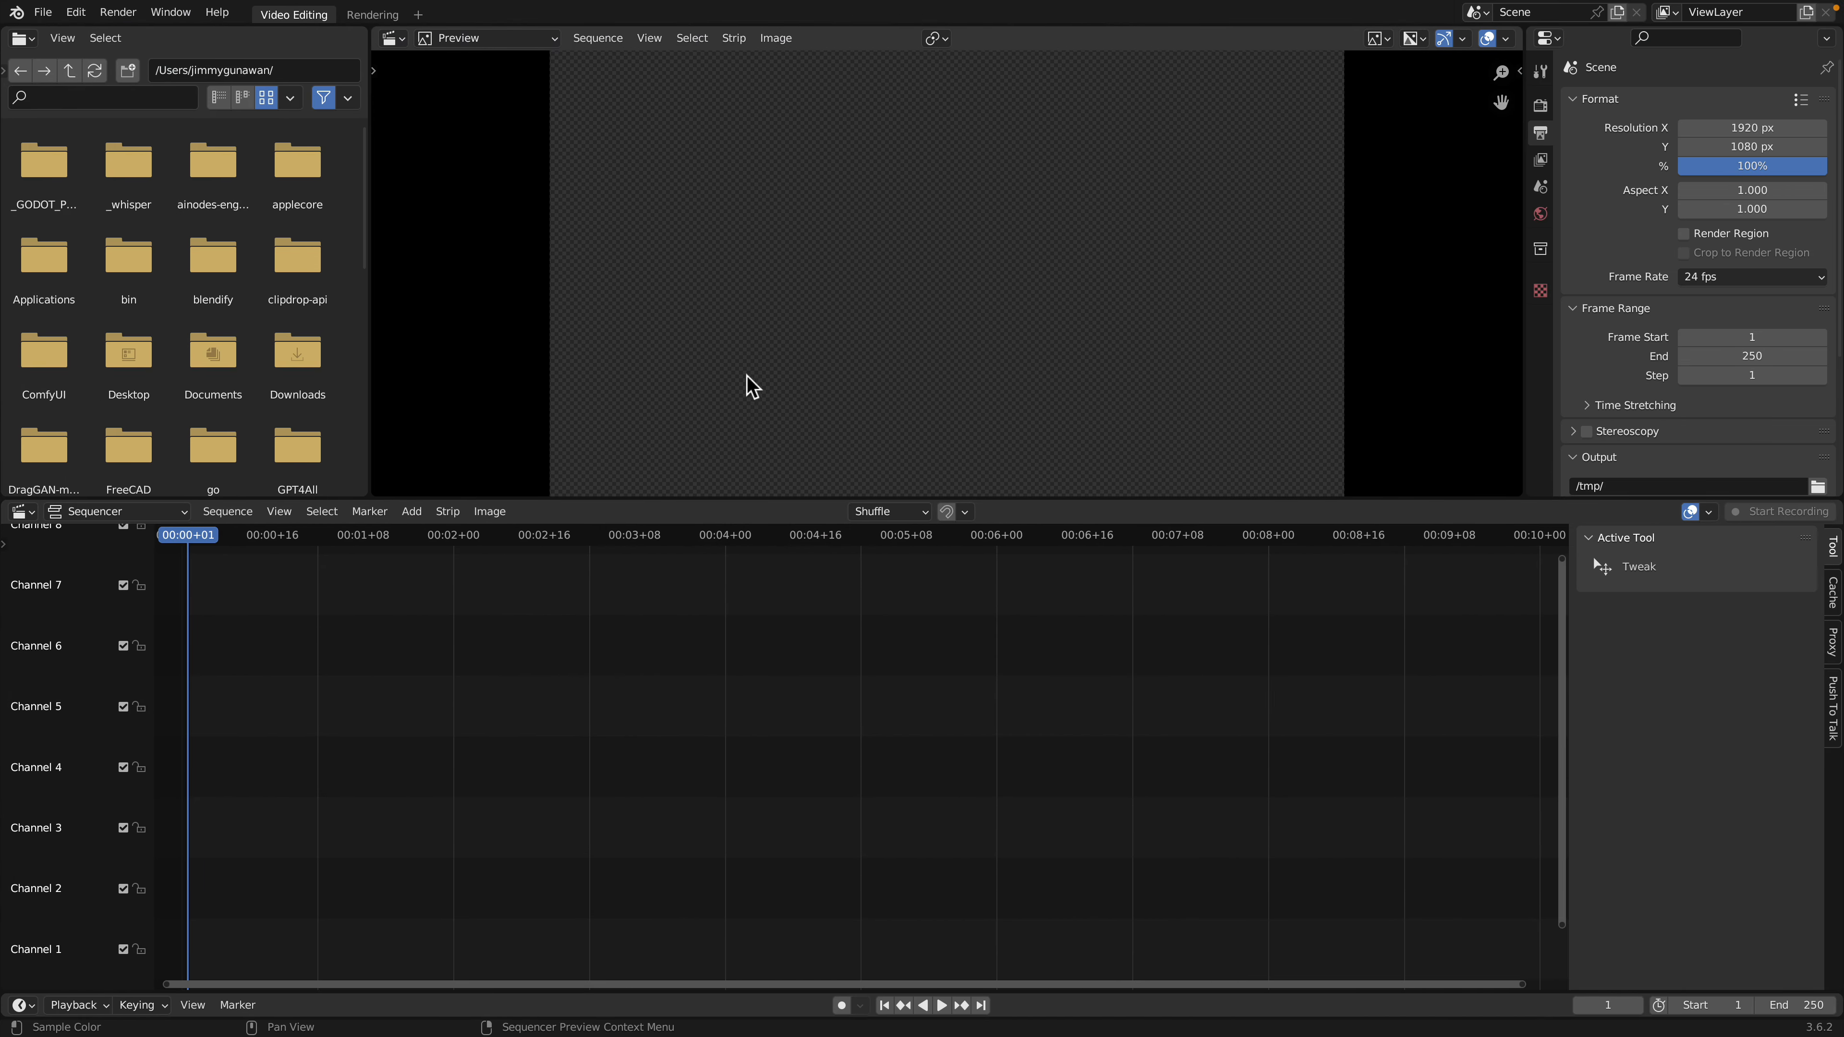
{"action": "left_click_drag", "start_coordinate": [806, 502], "coordinate": [807, 506]}
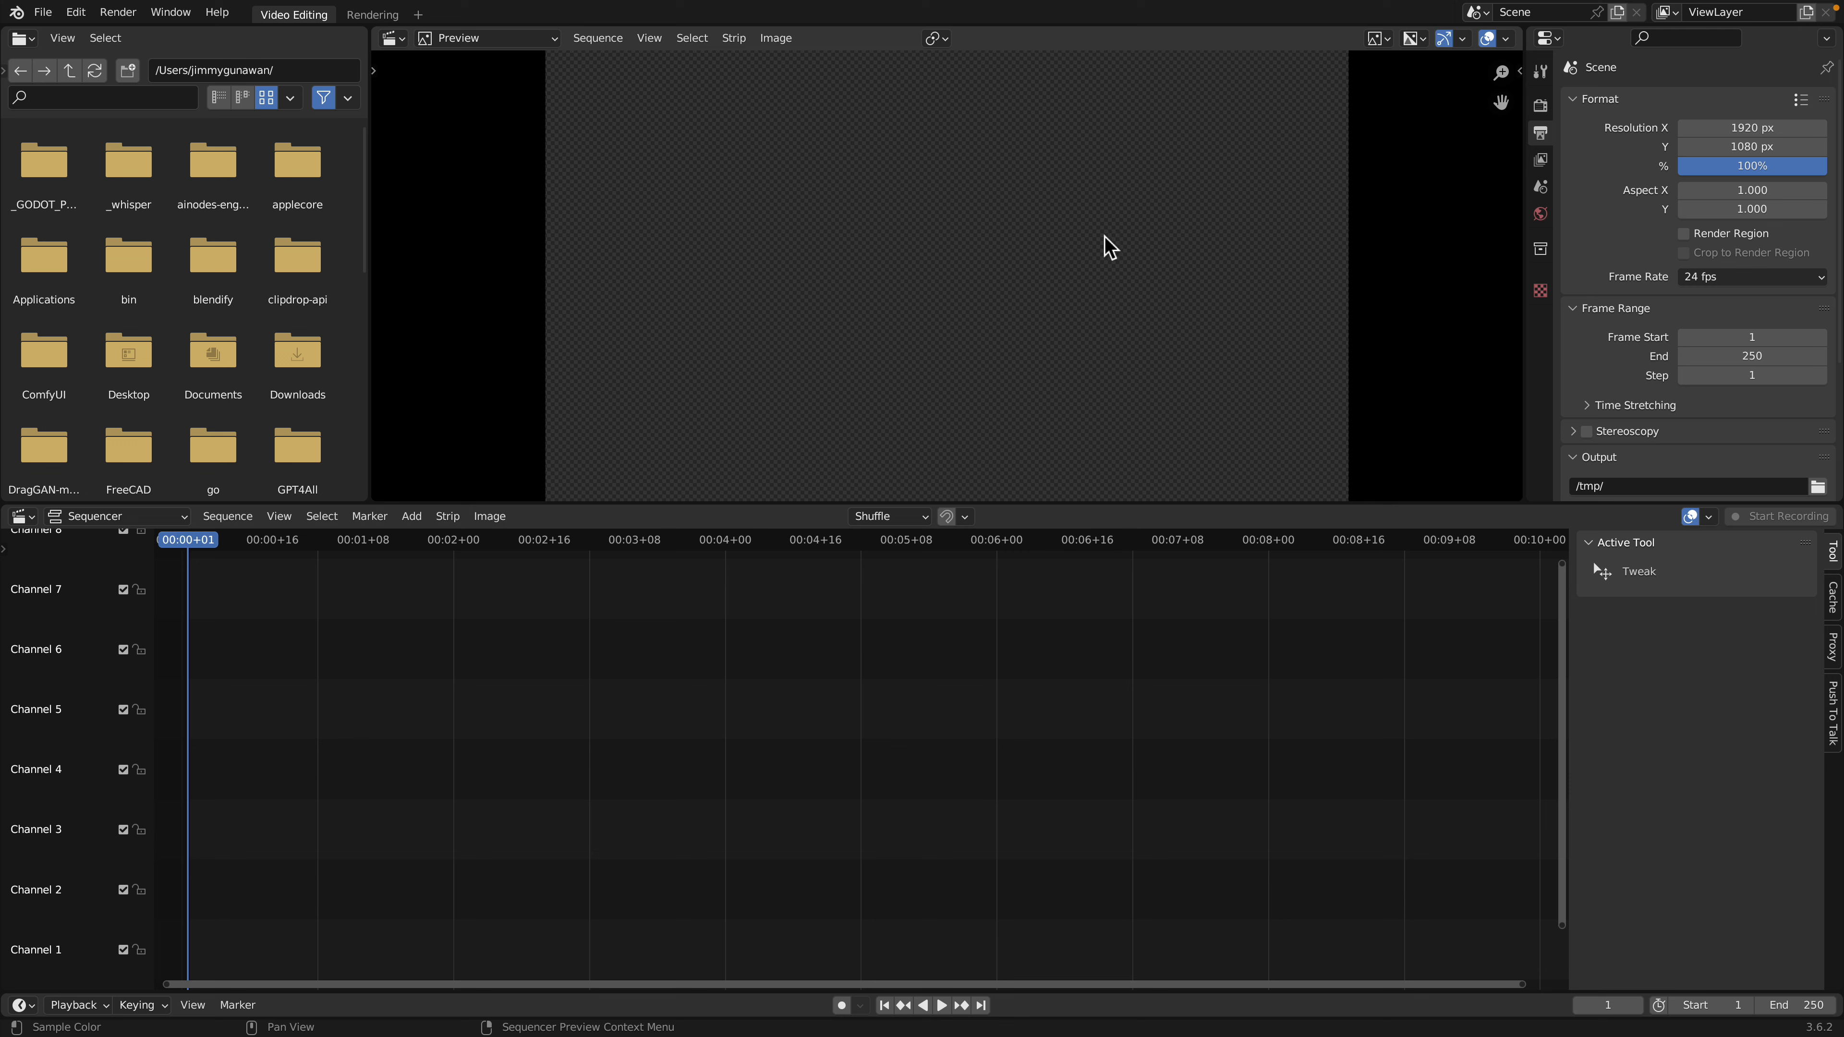
{"action": "scroll", "coordinate": [1082, 252], "scroll_direction": "down", "scroll_amount": 2}
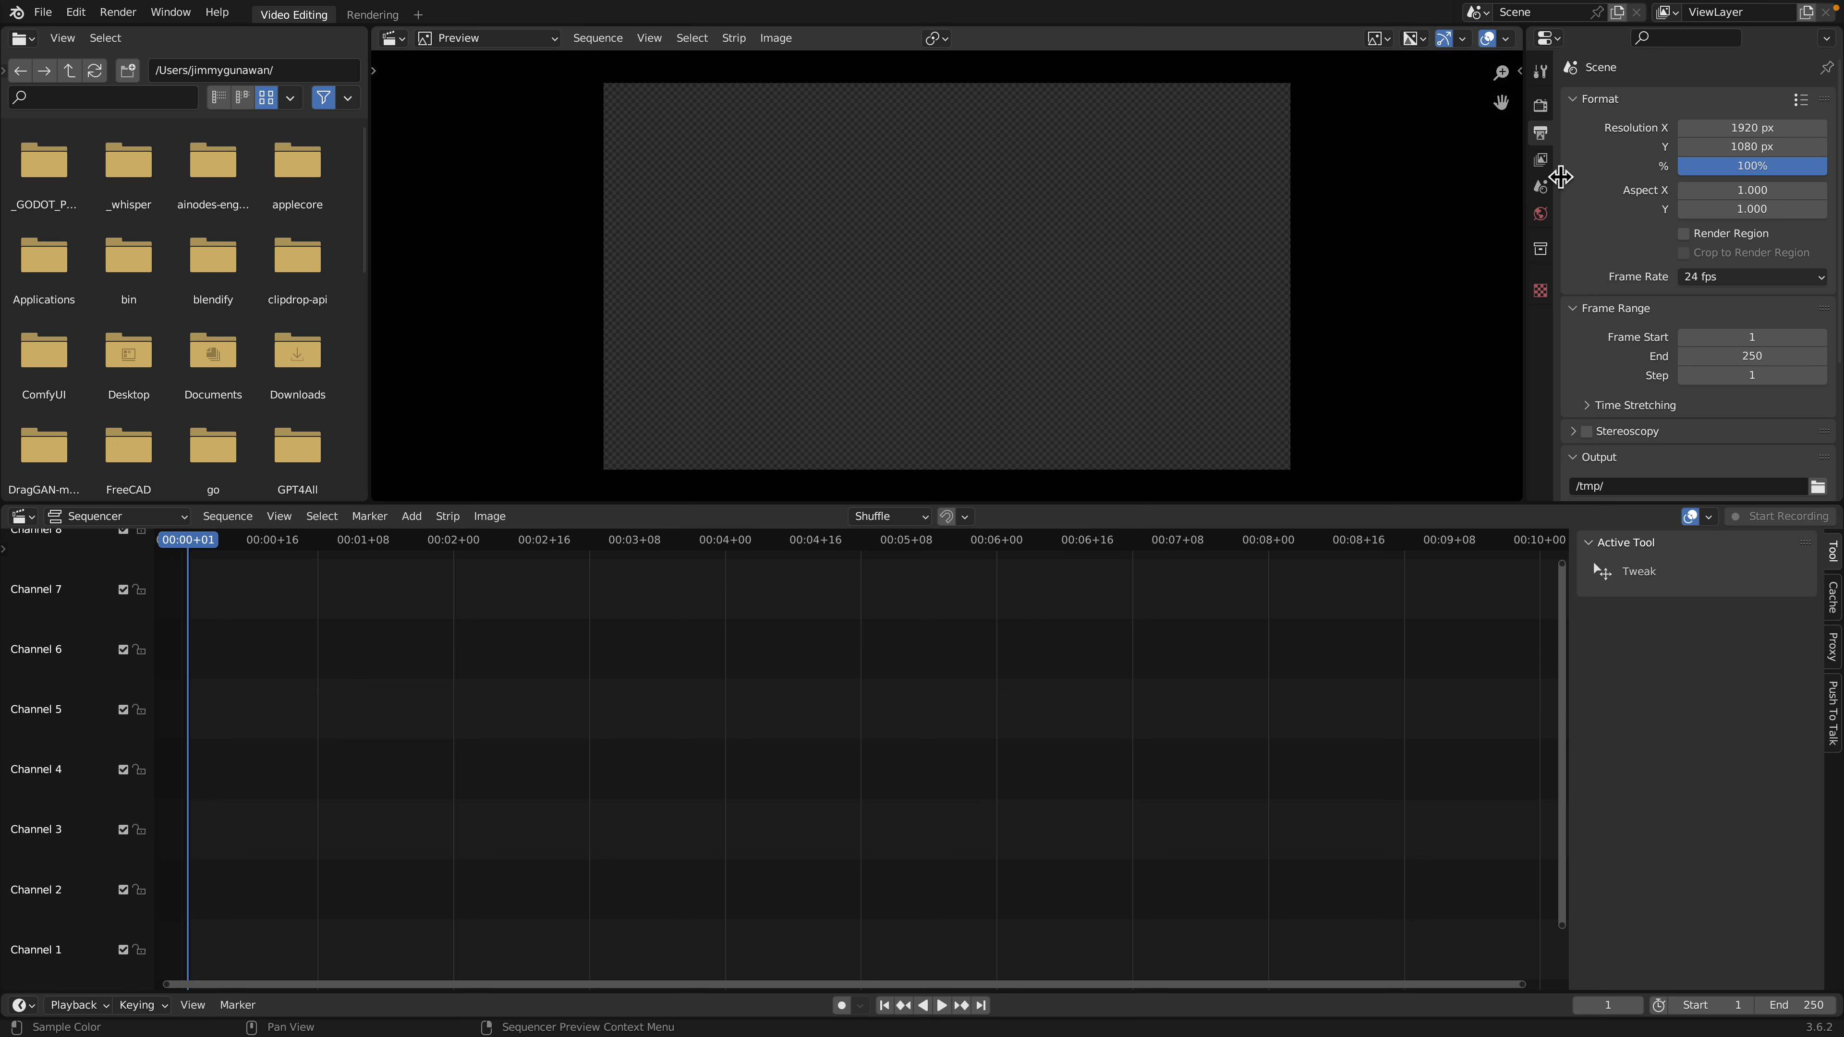
{"action": "left_click_drag", "start_coordinate": [1726, 129], "coordinate": [1722, 147]}
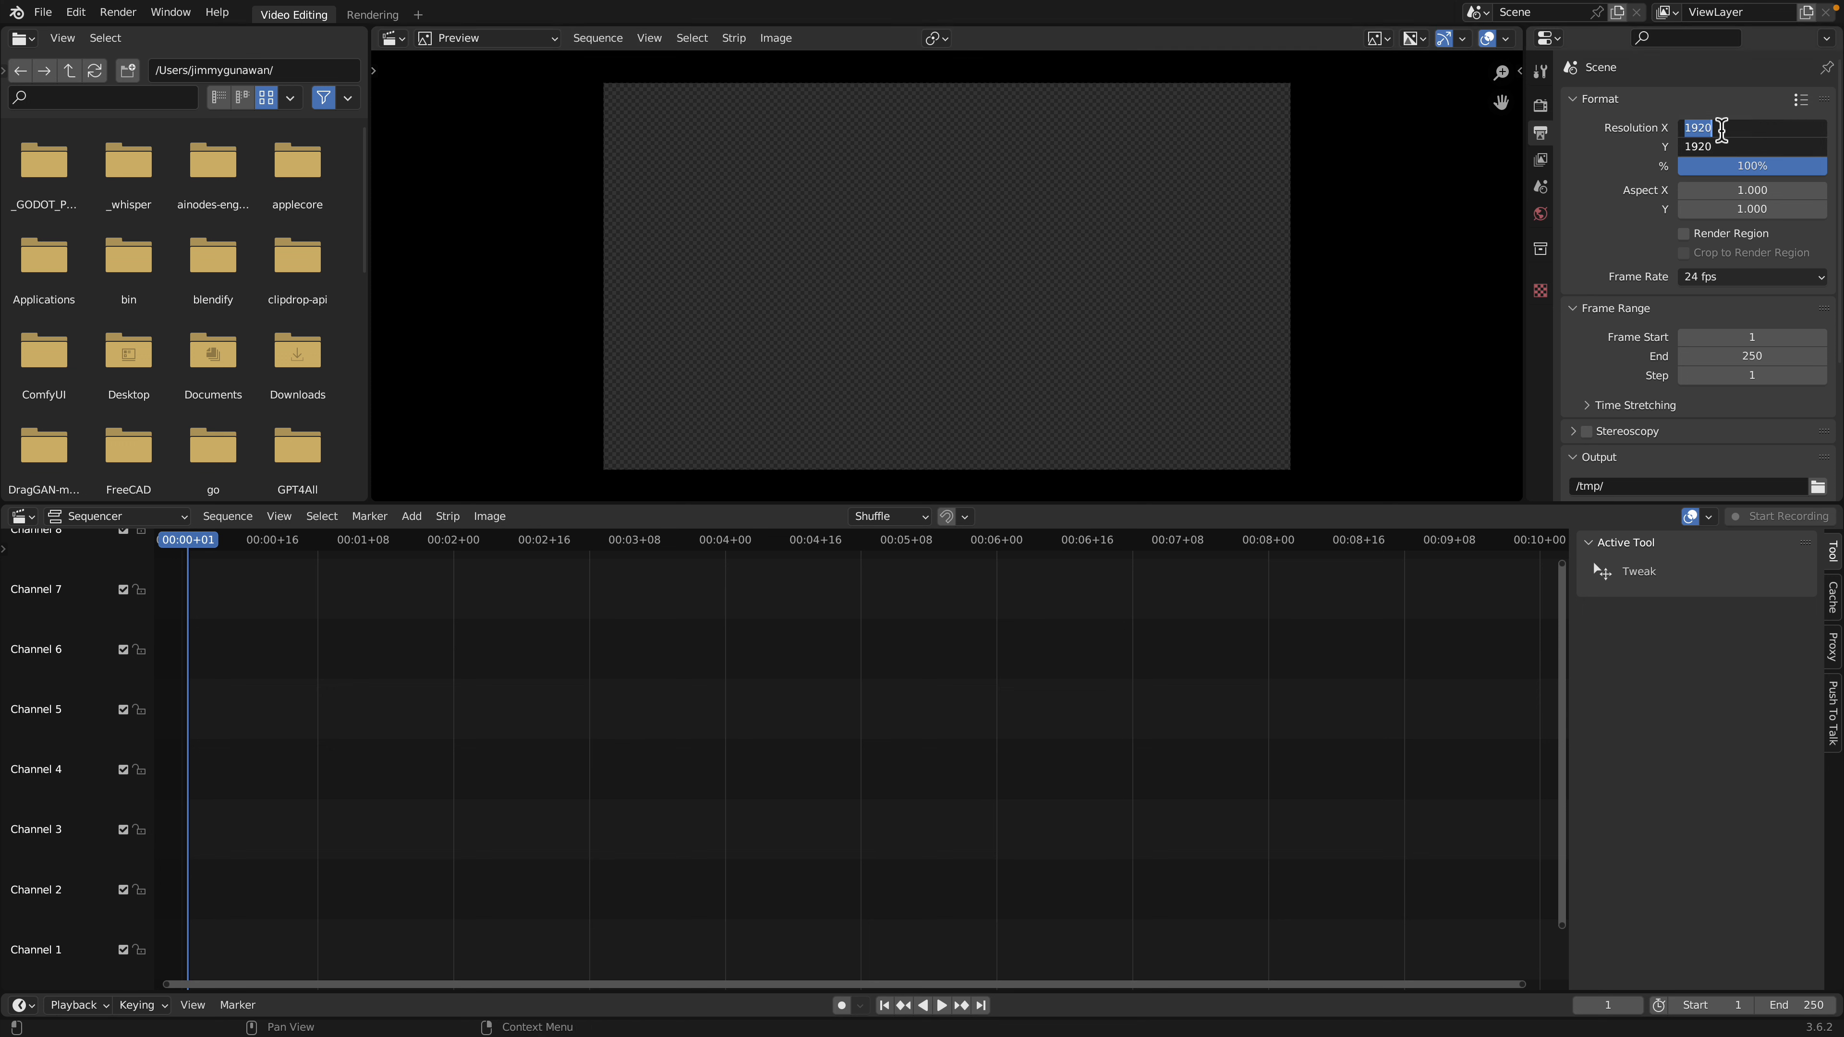
{"action": "type", "text": "512"}
{"action": "key", "text": "Return"}
{"action": "scroll", "coordinate": [1000, 243], "scroll_direction": "up", "scroll_amount": 4}
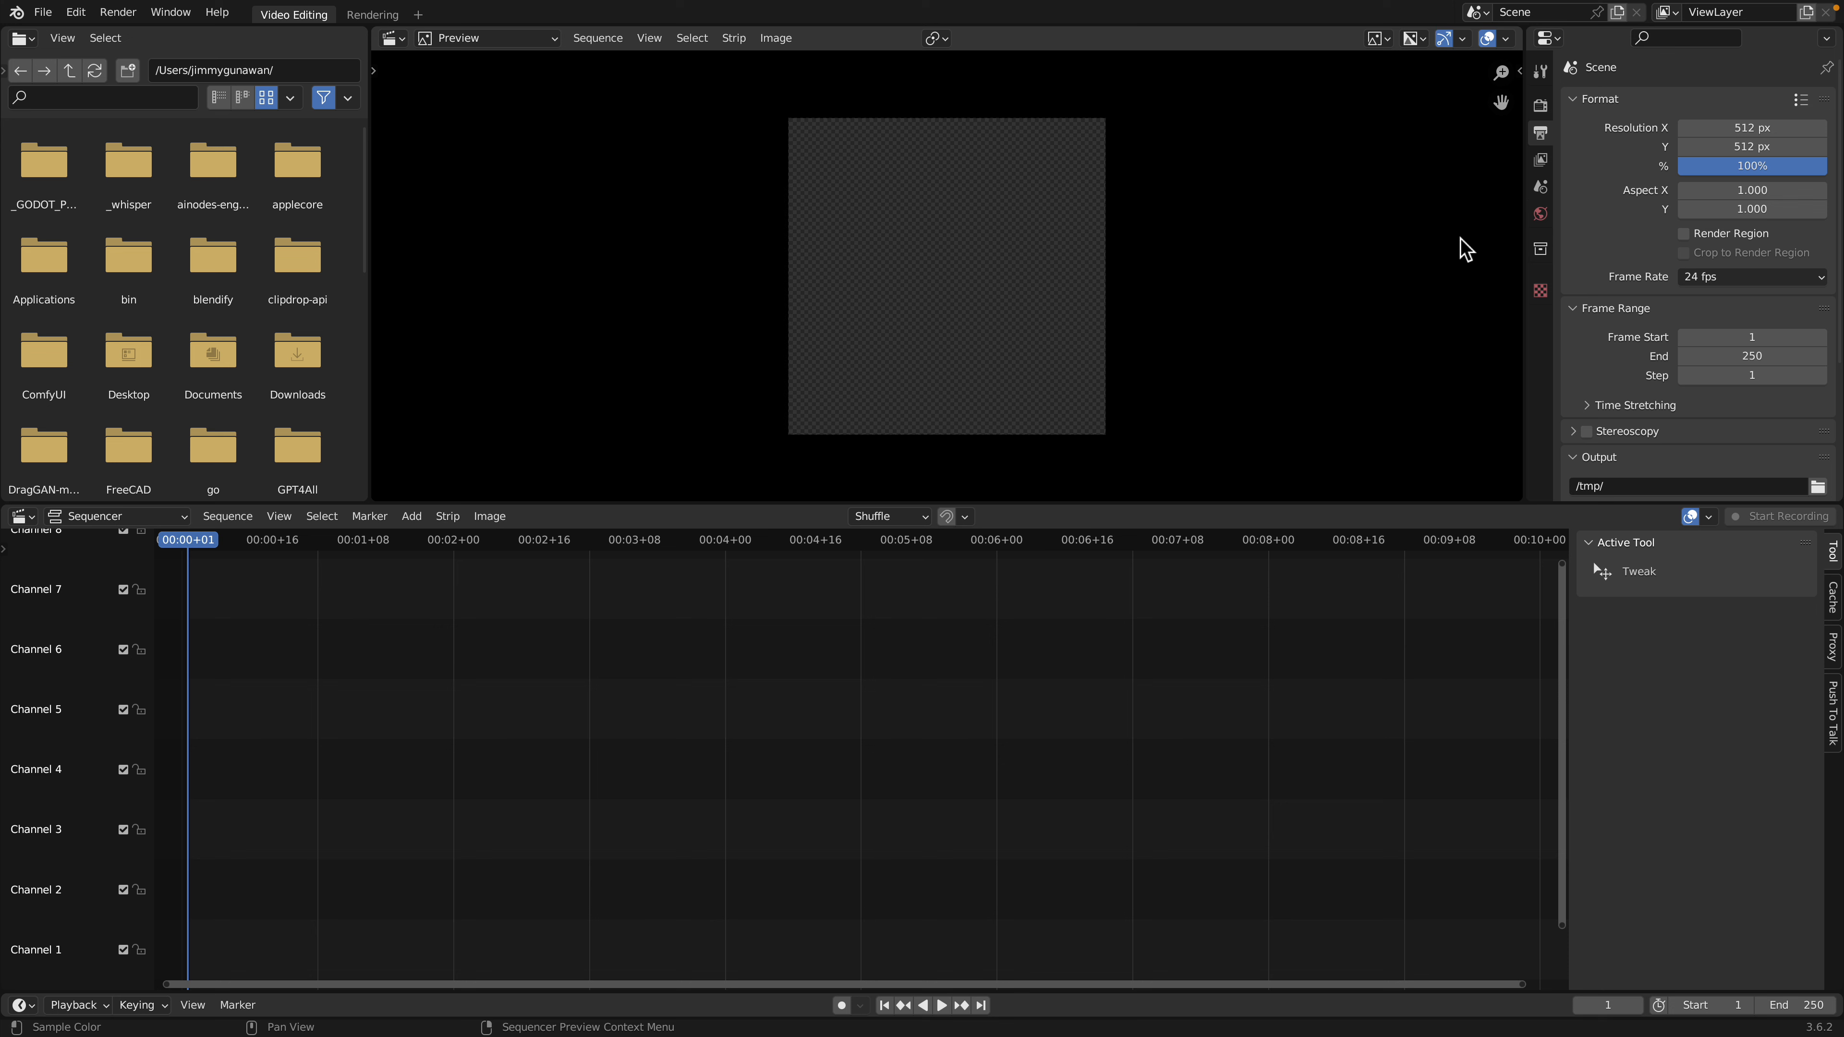
{"action": "left_click_drag", "start_coordinate": [1197, 507], "coordinate": [1197, 533]}
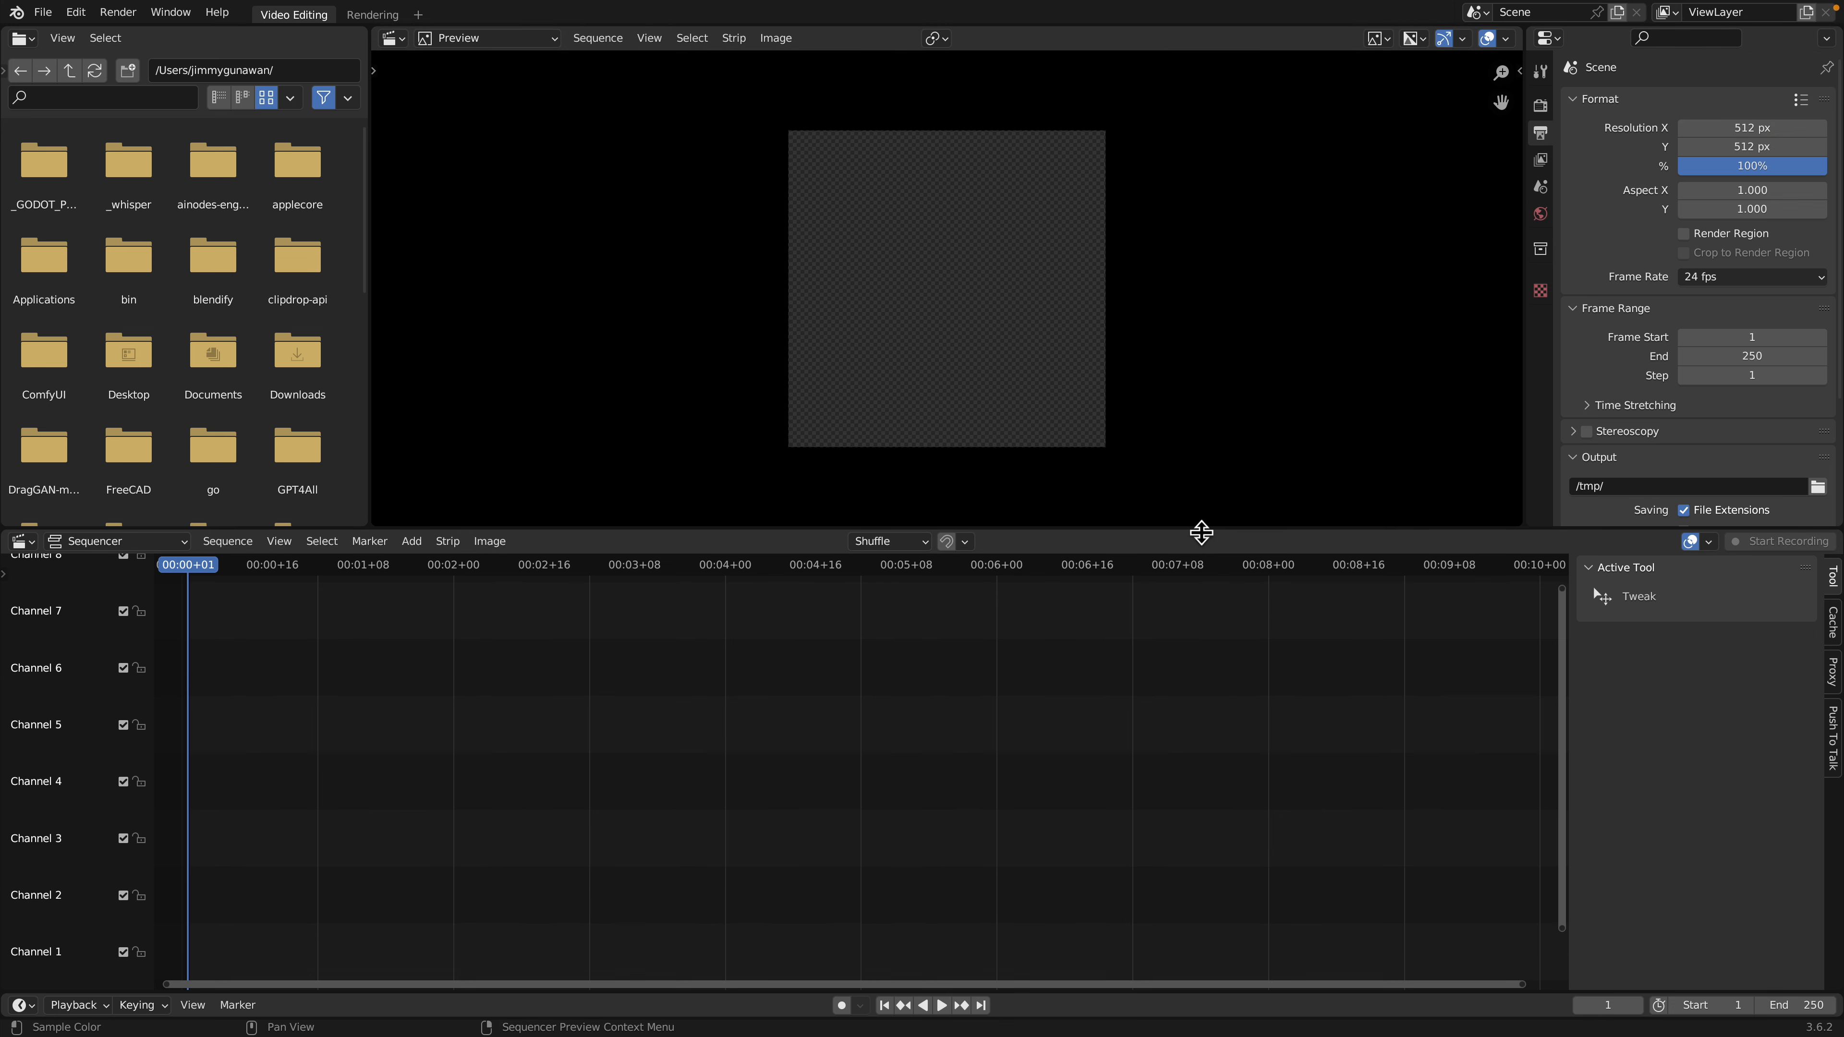
Step: Start adding a movie strip to the sequencer and browse to the Downloads folder
{"action": "left_click", "coordinate": [42, 12]}
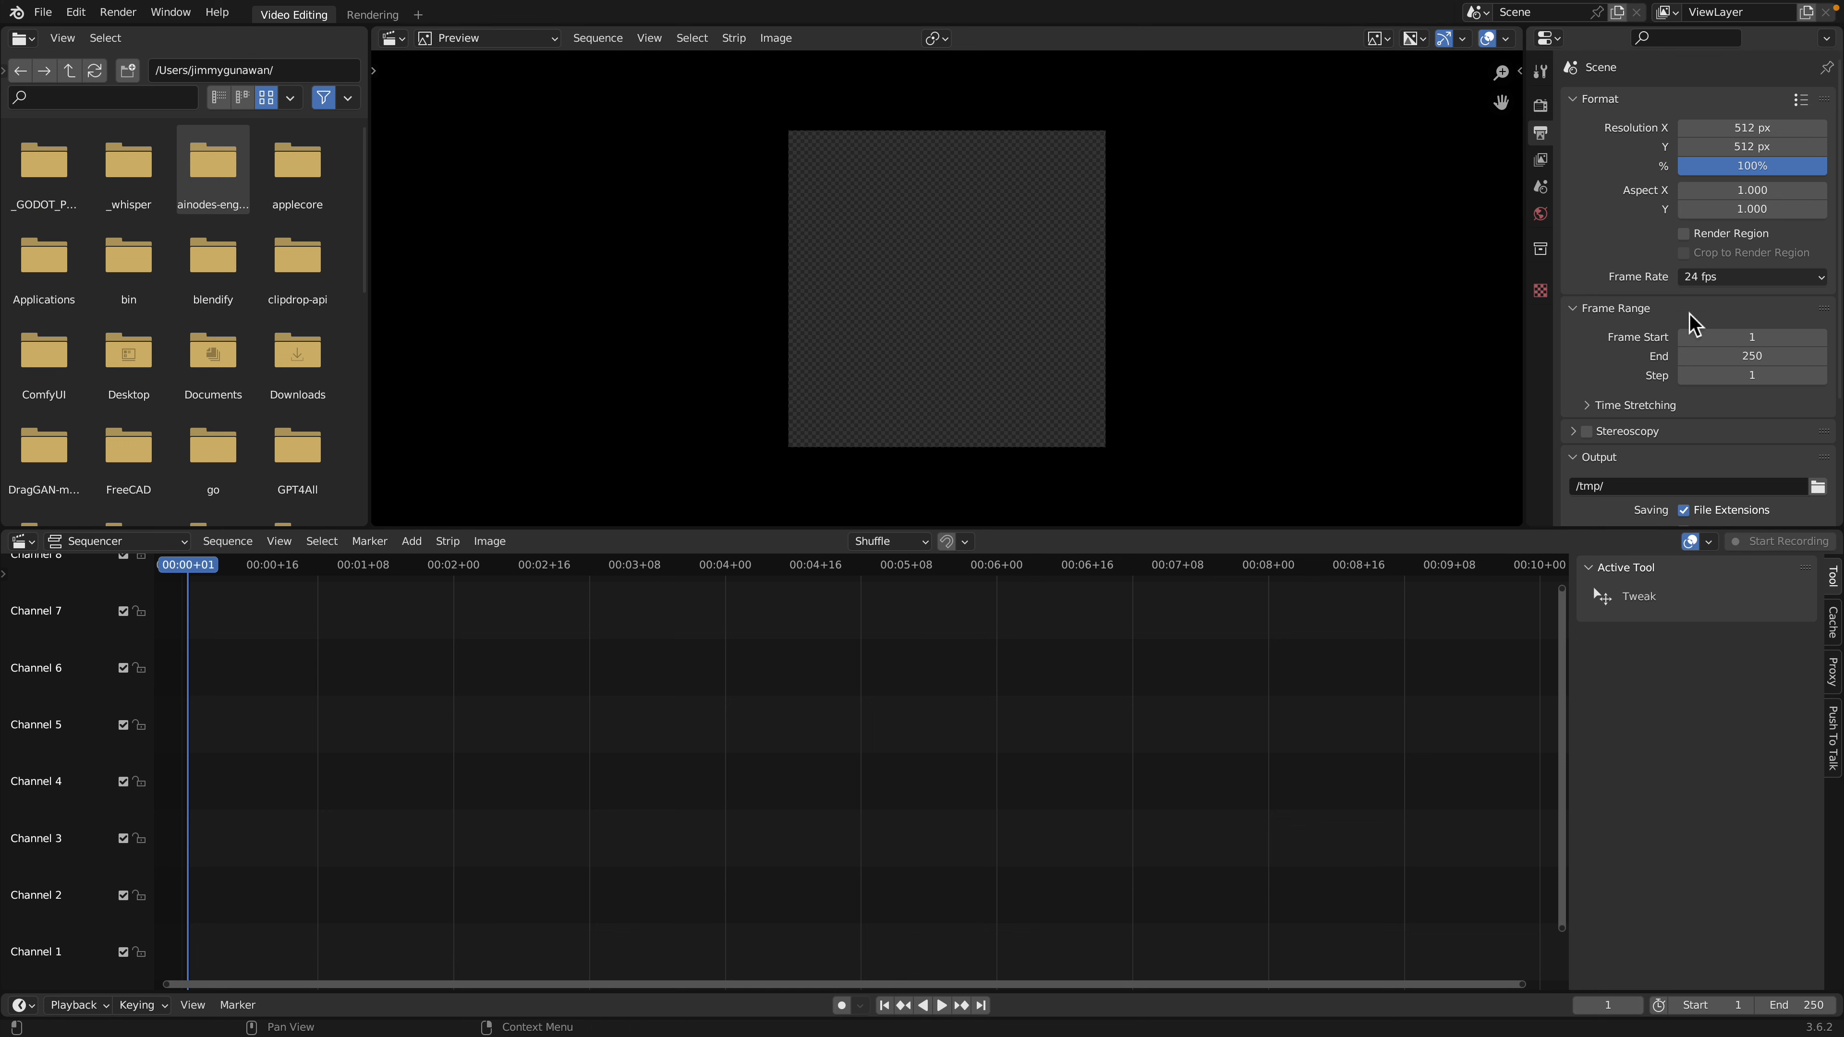
{"action": "scroll", "coordinate": [502, 717], "scroll_direction": "down", "scroll_amount": 4}
{"action": "right_click", "coordinate": [513, 723]}
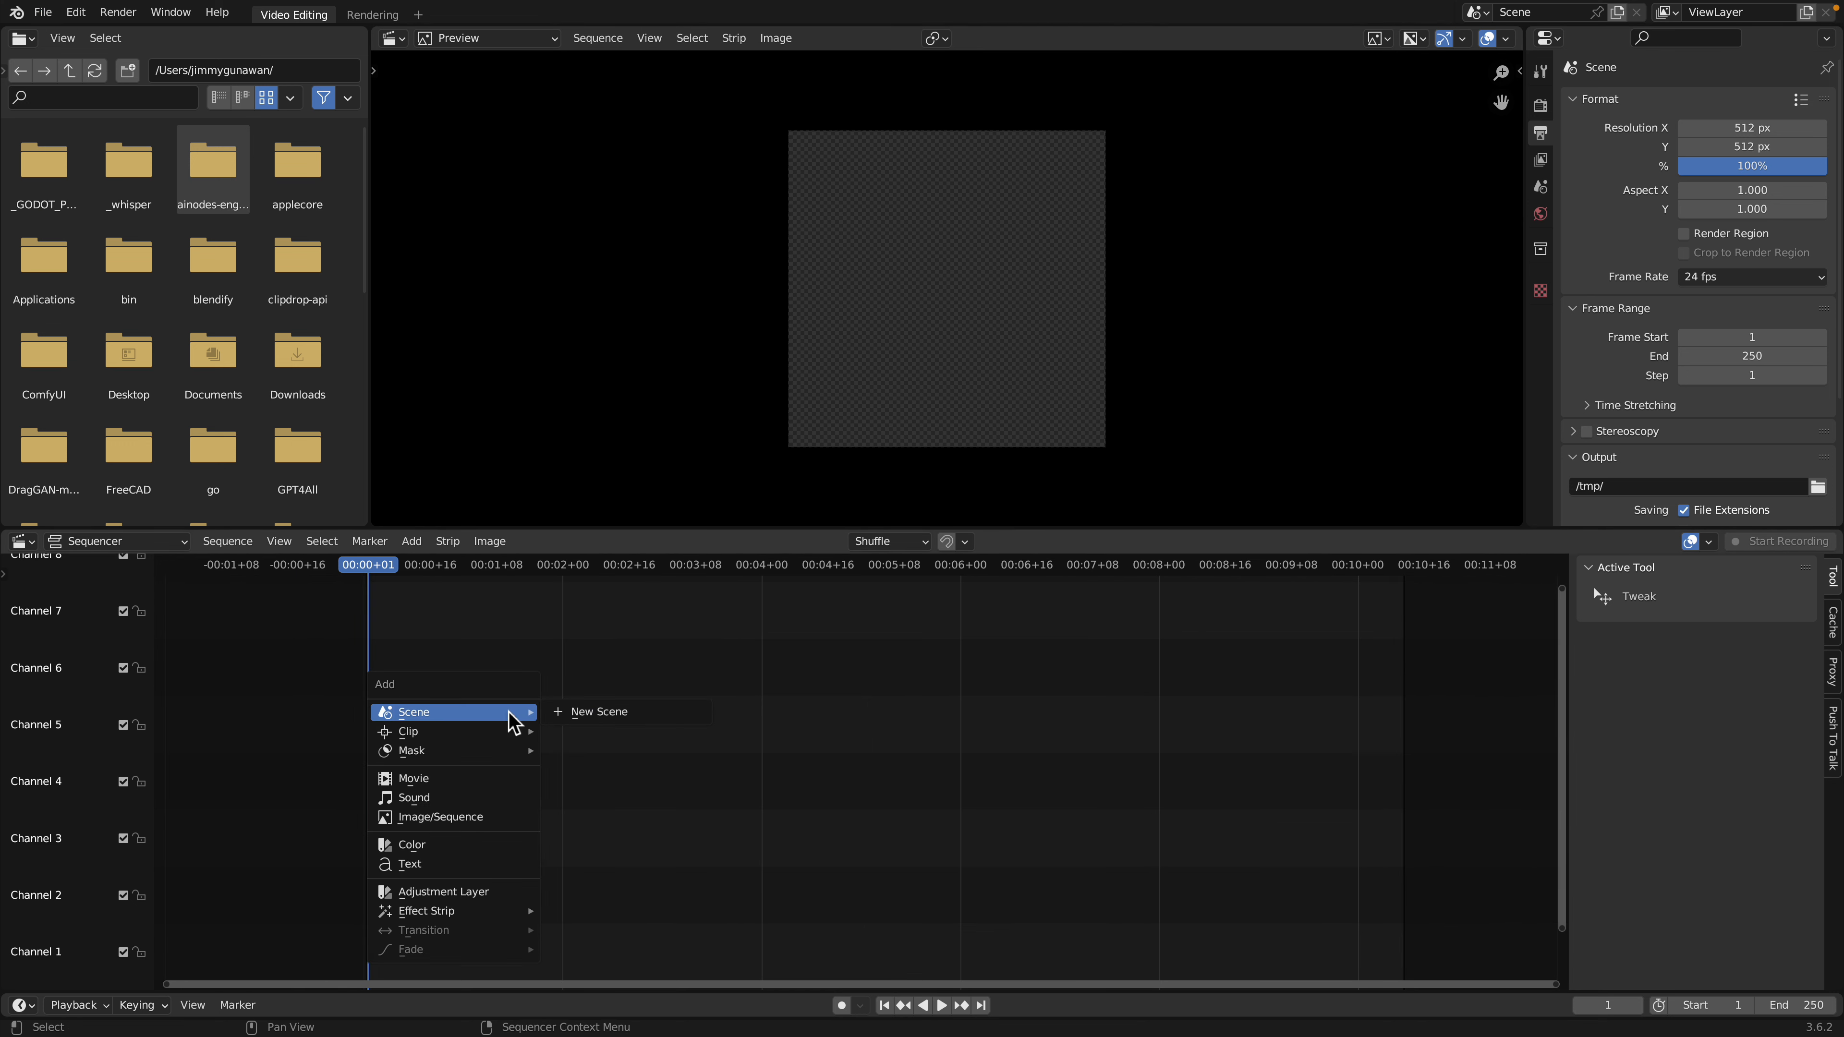
{"action": "key", "text": "shift+a"}
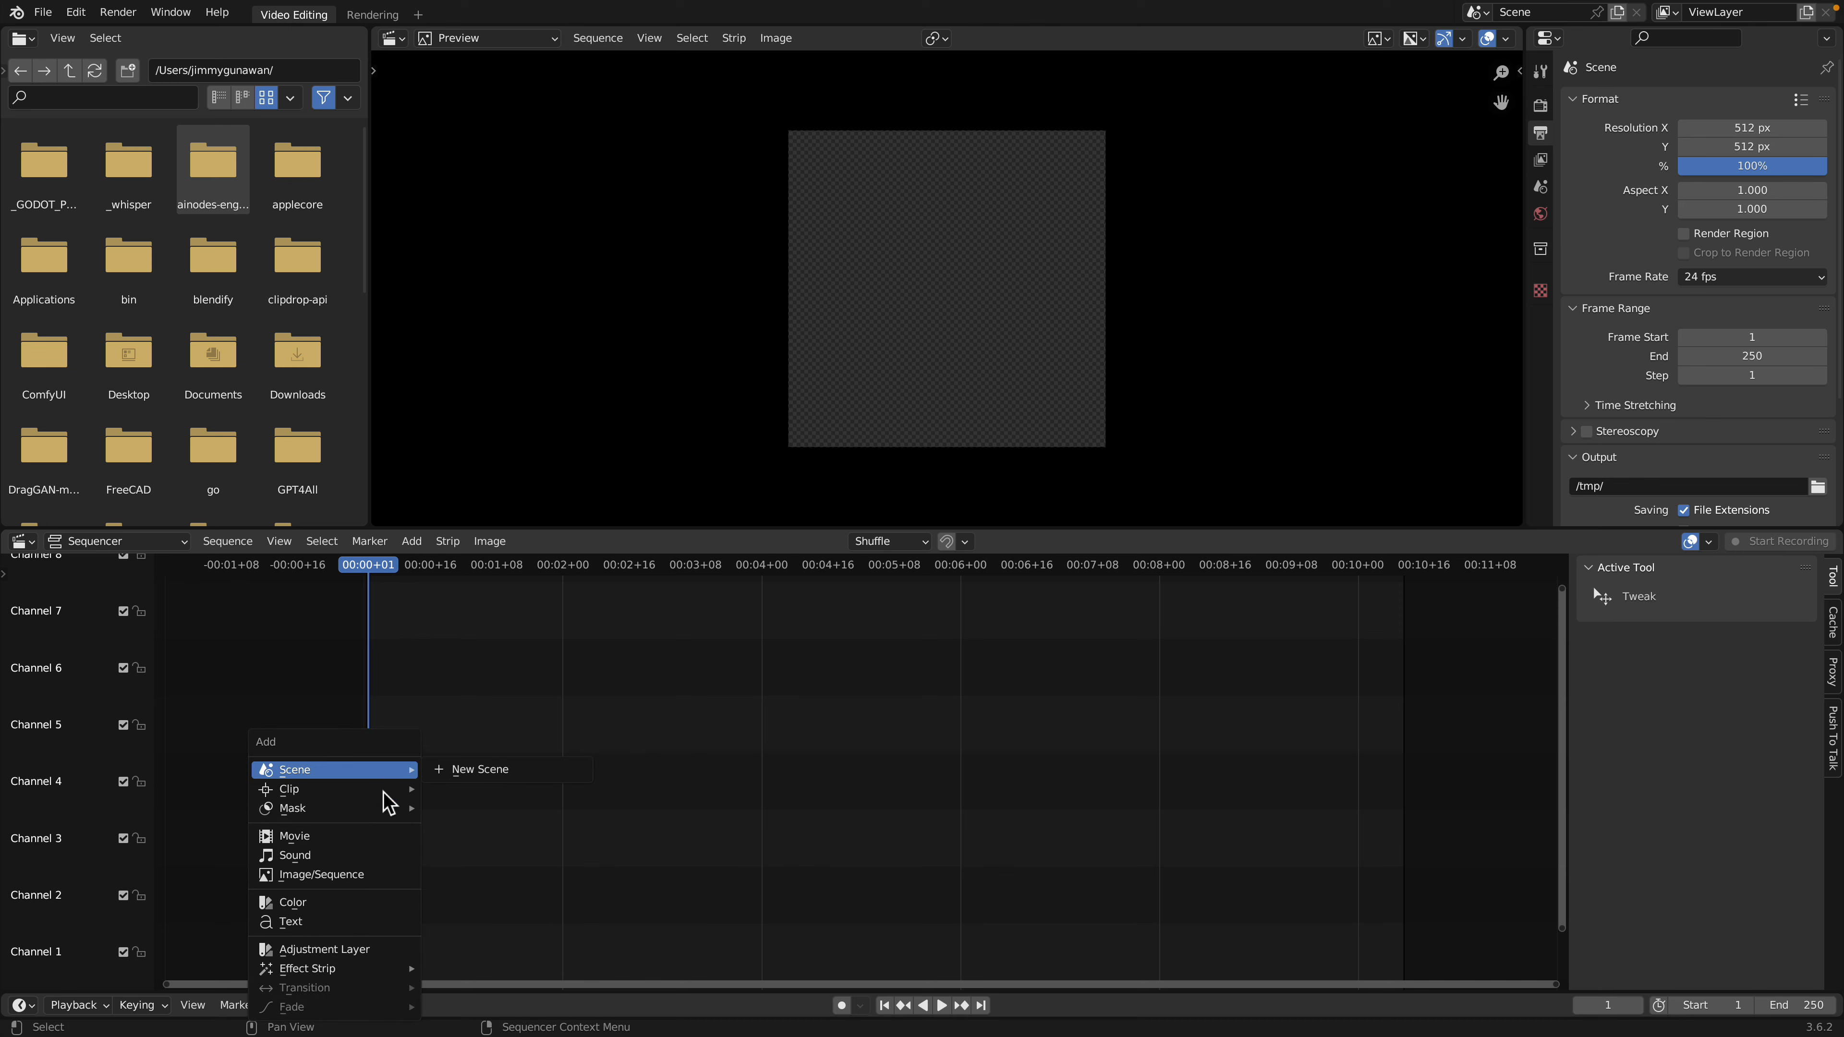
{"action": "left_click", "coordinate": [377, 836]}
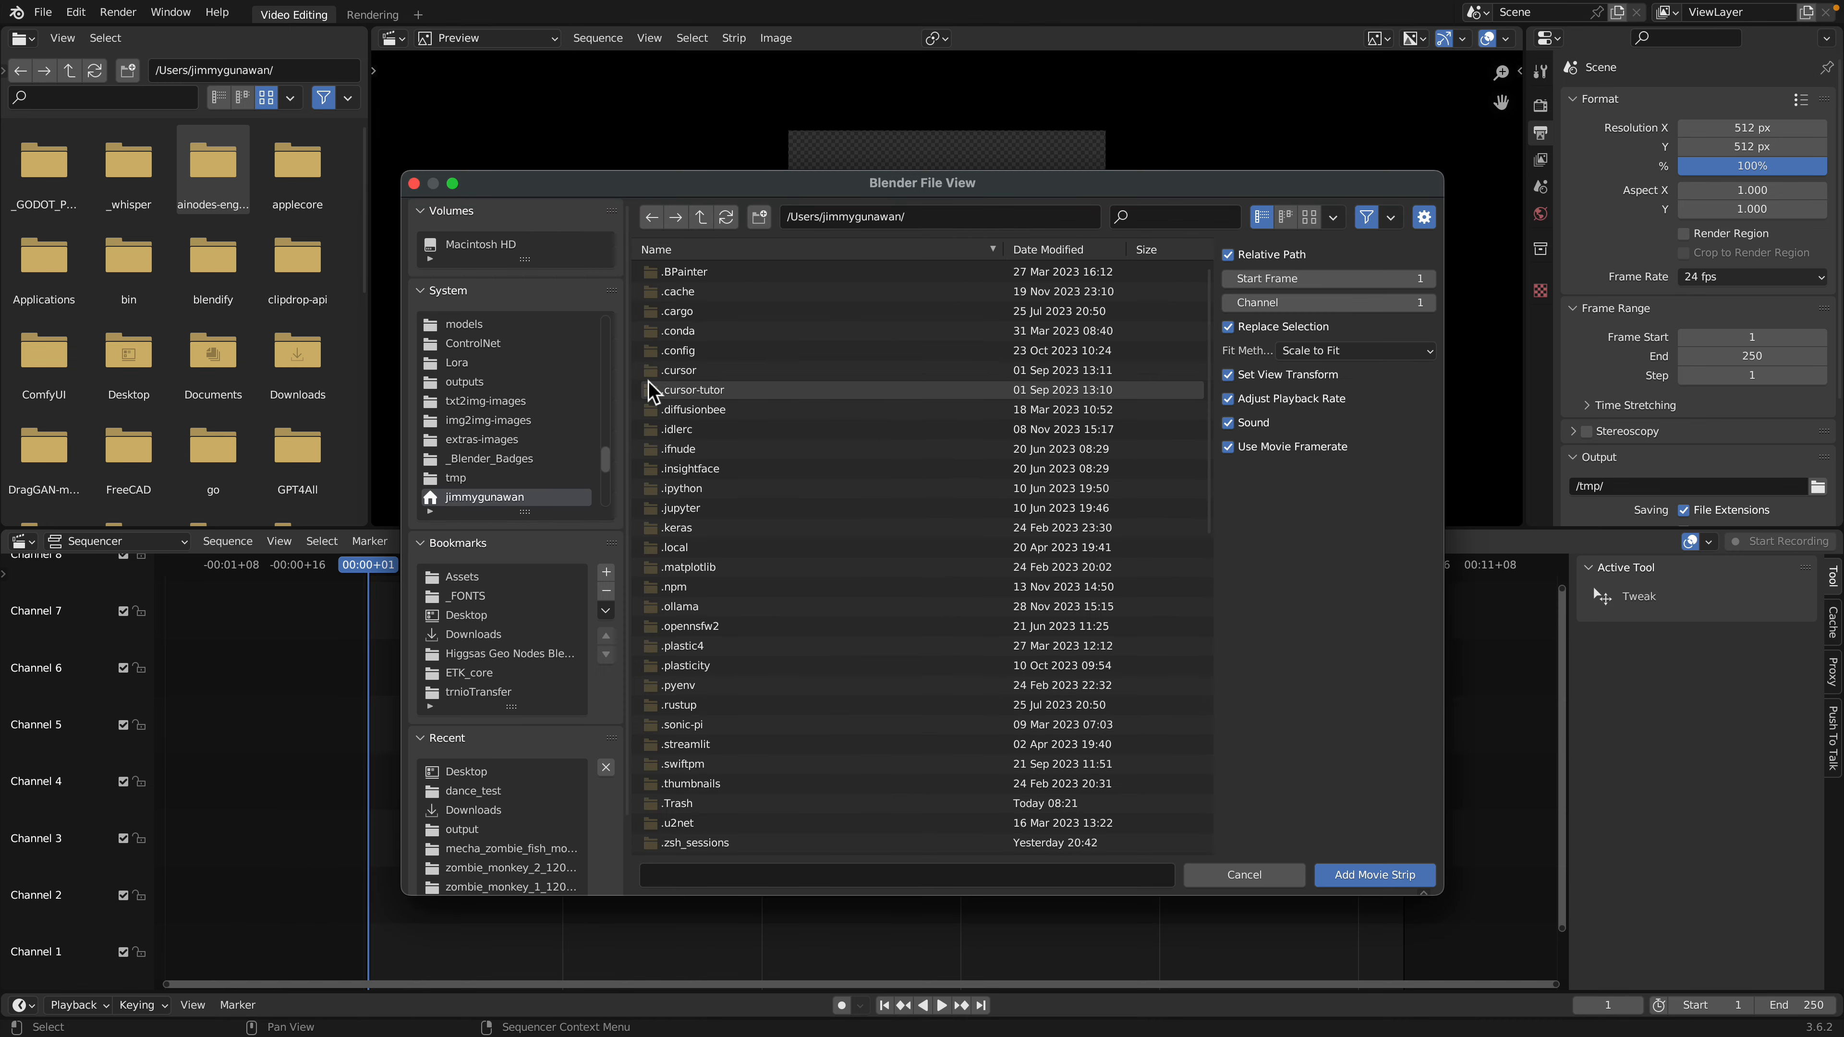
{"action": "left_click", "coordinate": [545, 420]}
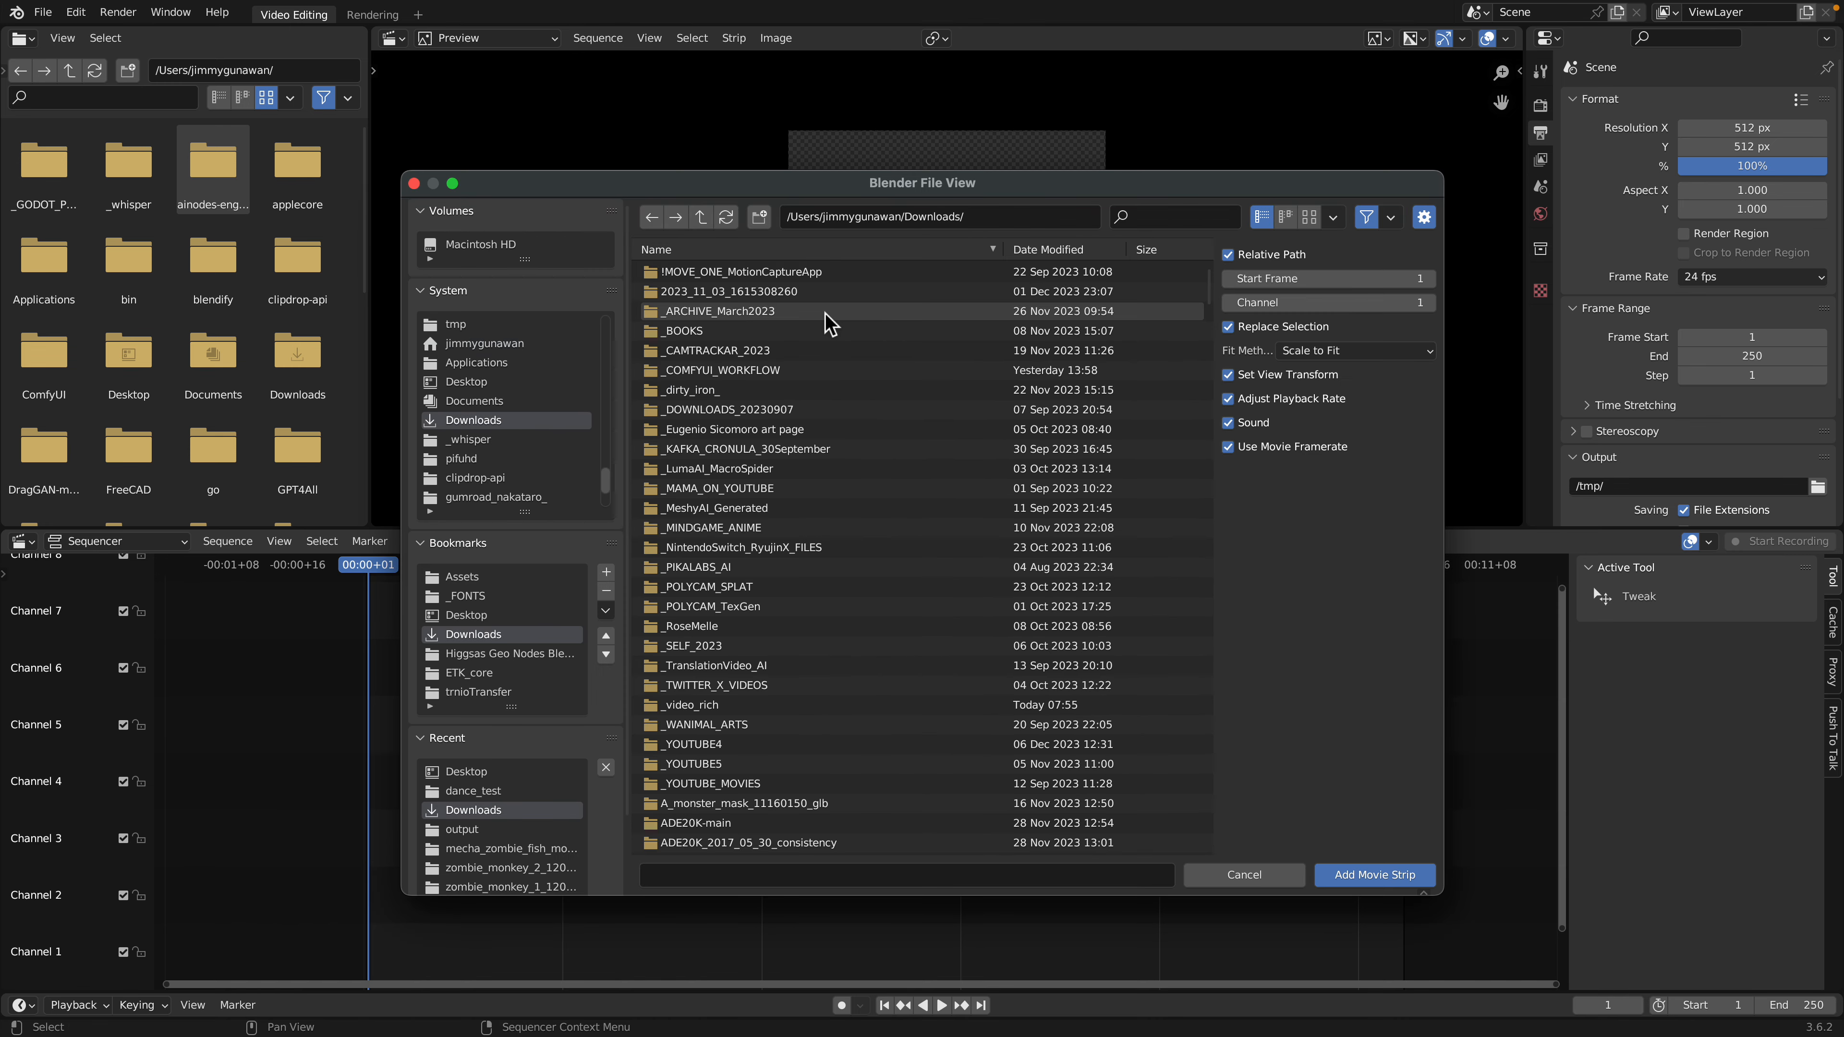
Step: Sort the files by modification date and add video (2160p).mp4 as a movie strip at frame 1 on channel 1
{"action": "left_click", "coordinate": [1079, 249]}
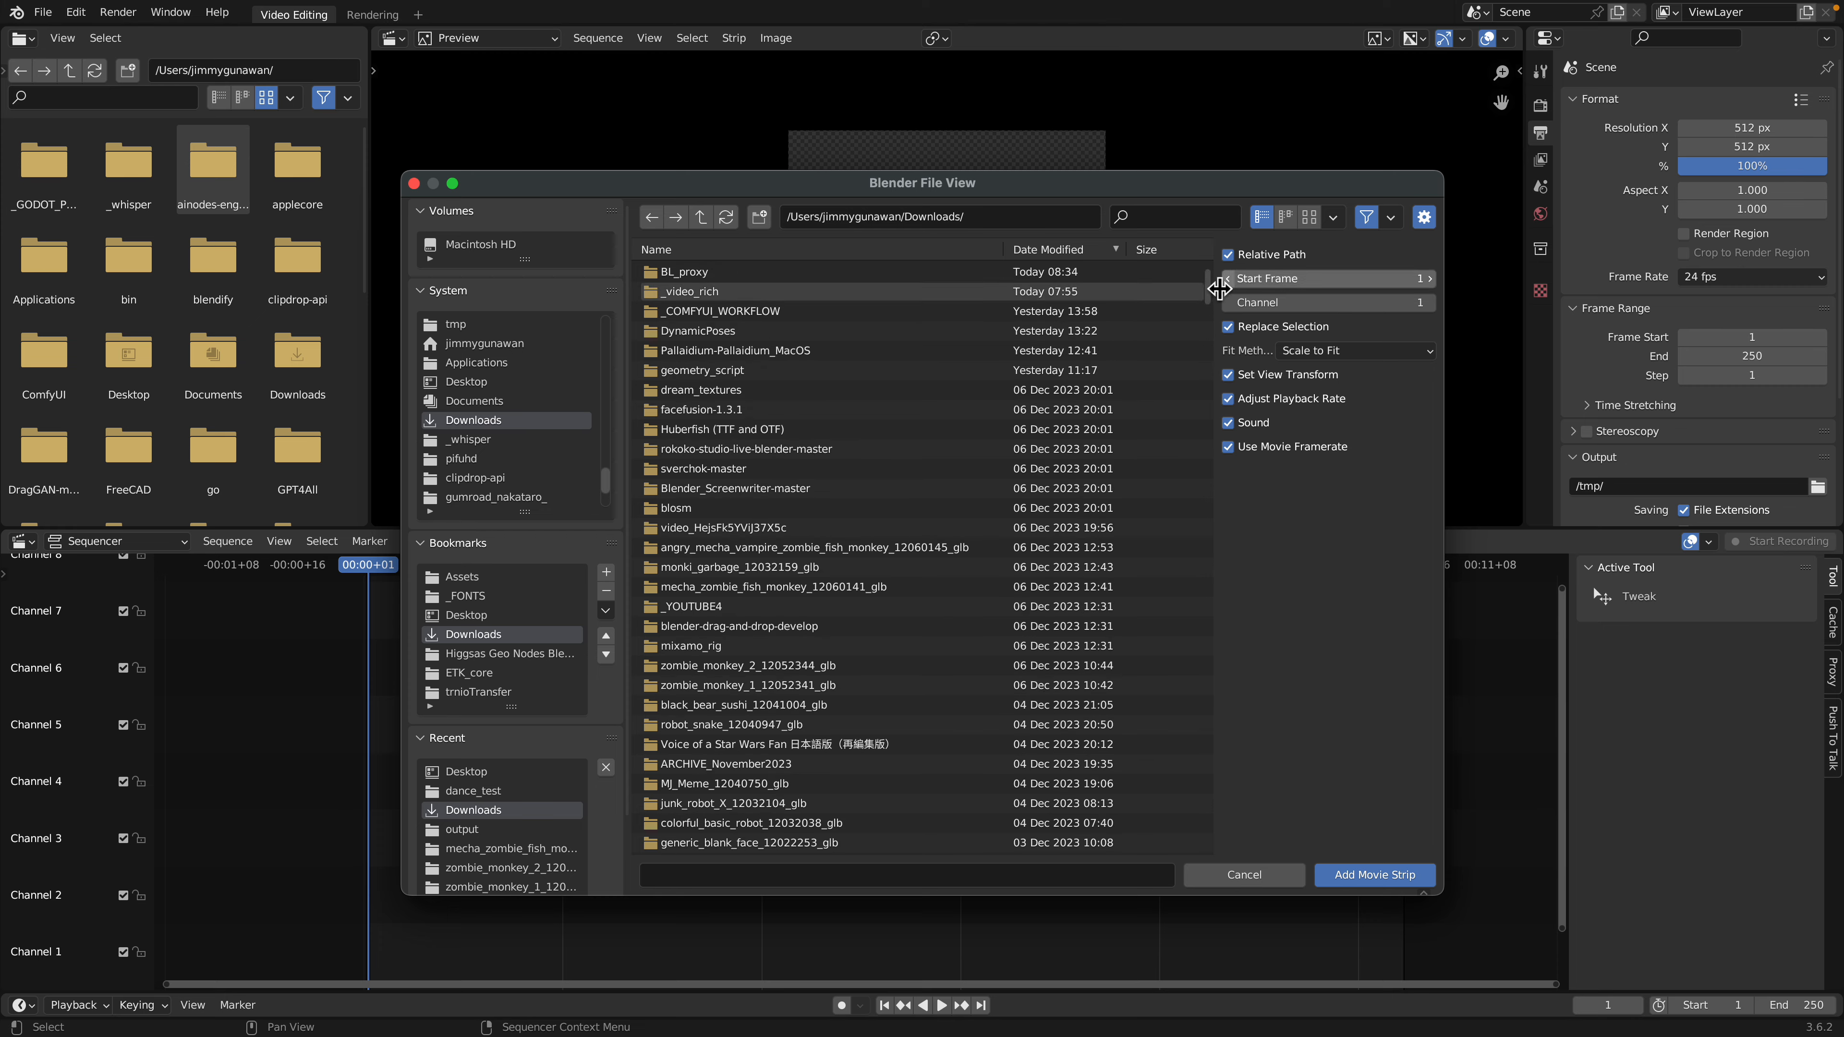
{"action": "scroll", "coordinate": [1158, 854], "scroll_direction": "down", "scroll_amount": 20}
{"action": "scroll", "coordinate": [1159, 864], "scroll_direction": "down", "scroll_amount": 5}
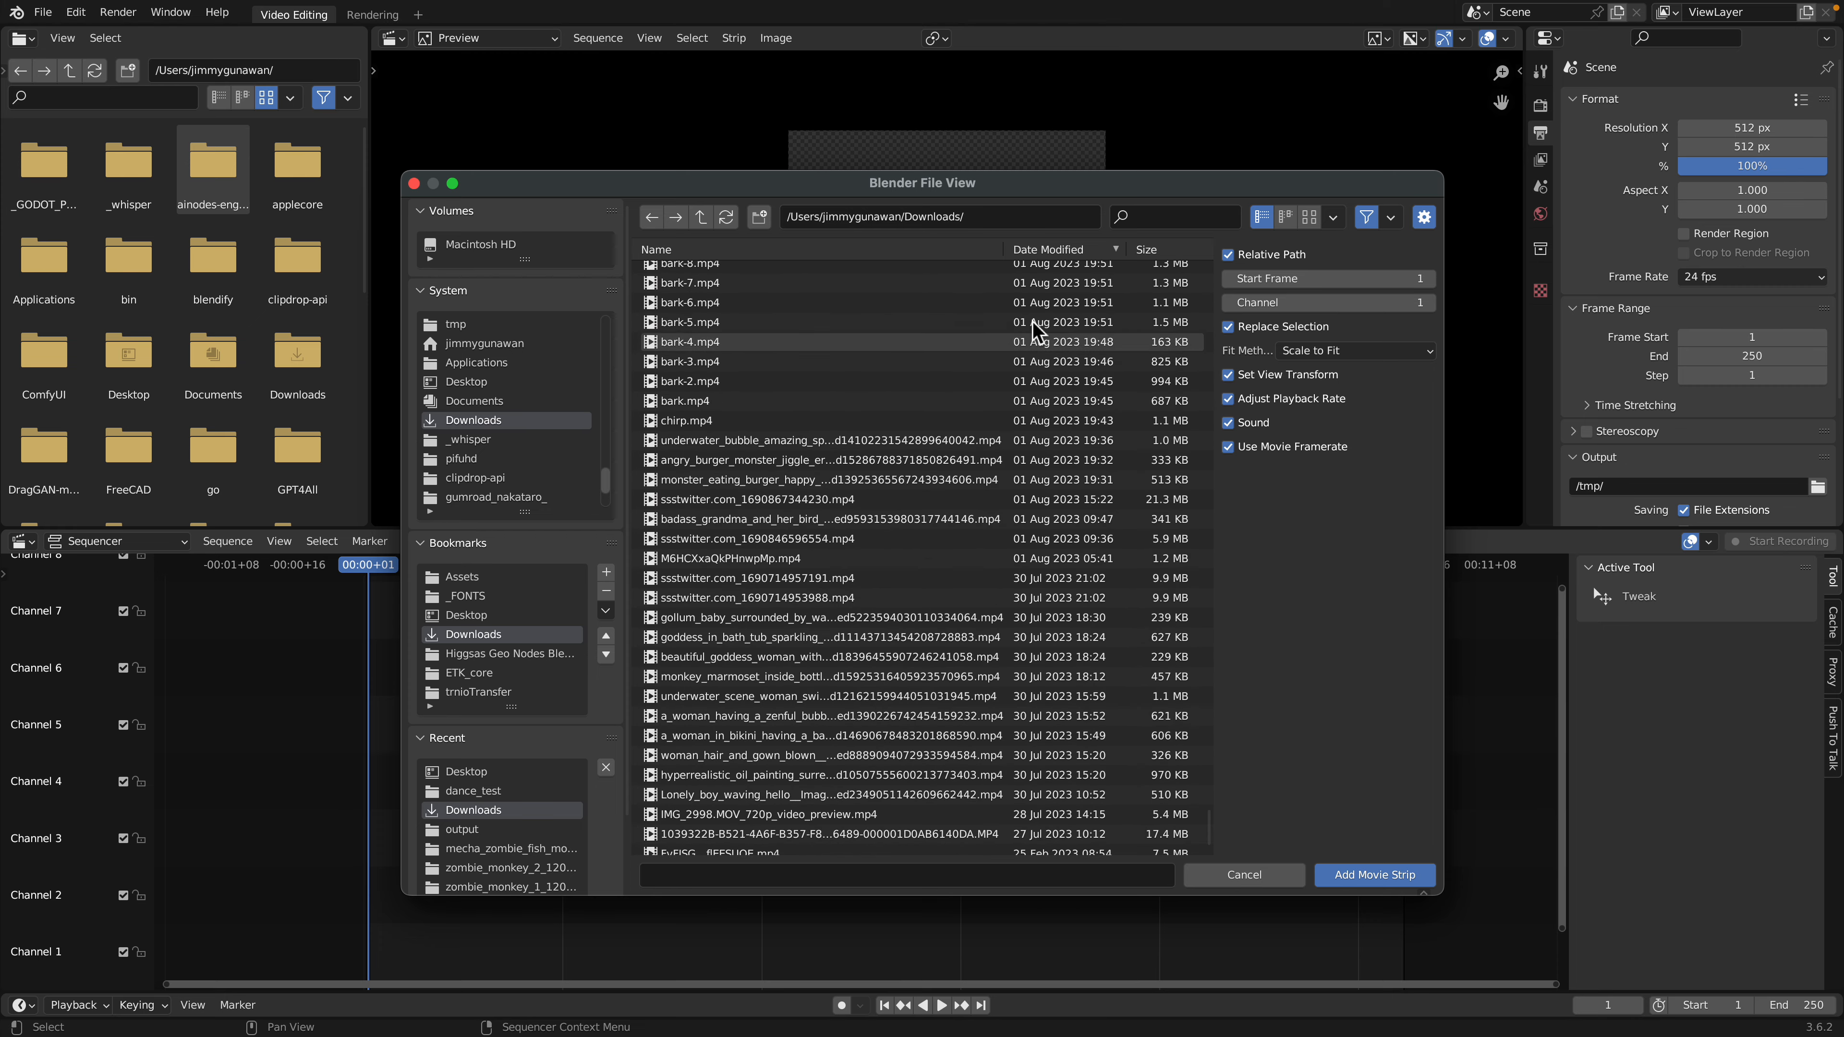
{"action": "left_click", "coordinate": [1063, 249]}
{"action": "scroll", "coordinate": [871, 799], "scroll_direction": "down", "scroll_amount": 1}
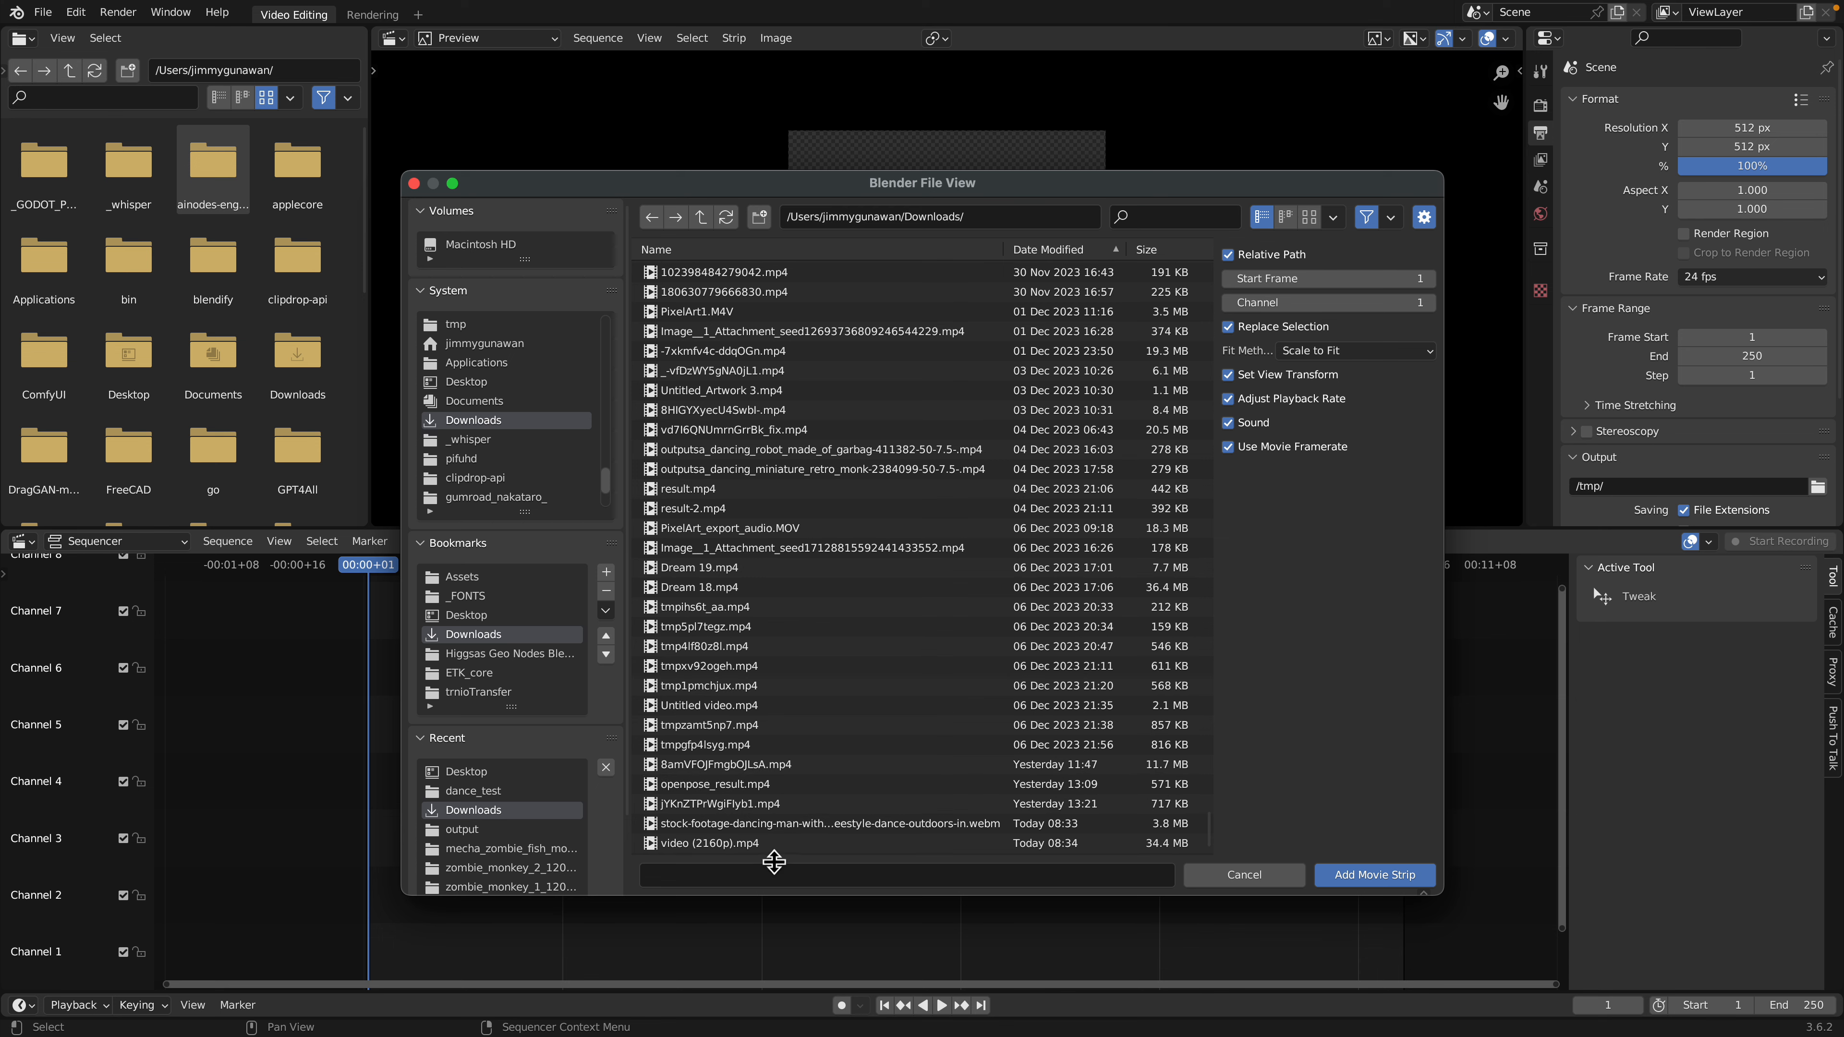
{"action": "left_click", "coordinate": [798, 844]}
{"action": "left_click", "coordinate": [1364, 887]}
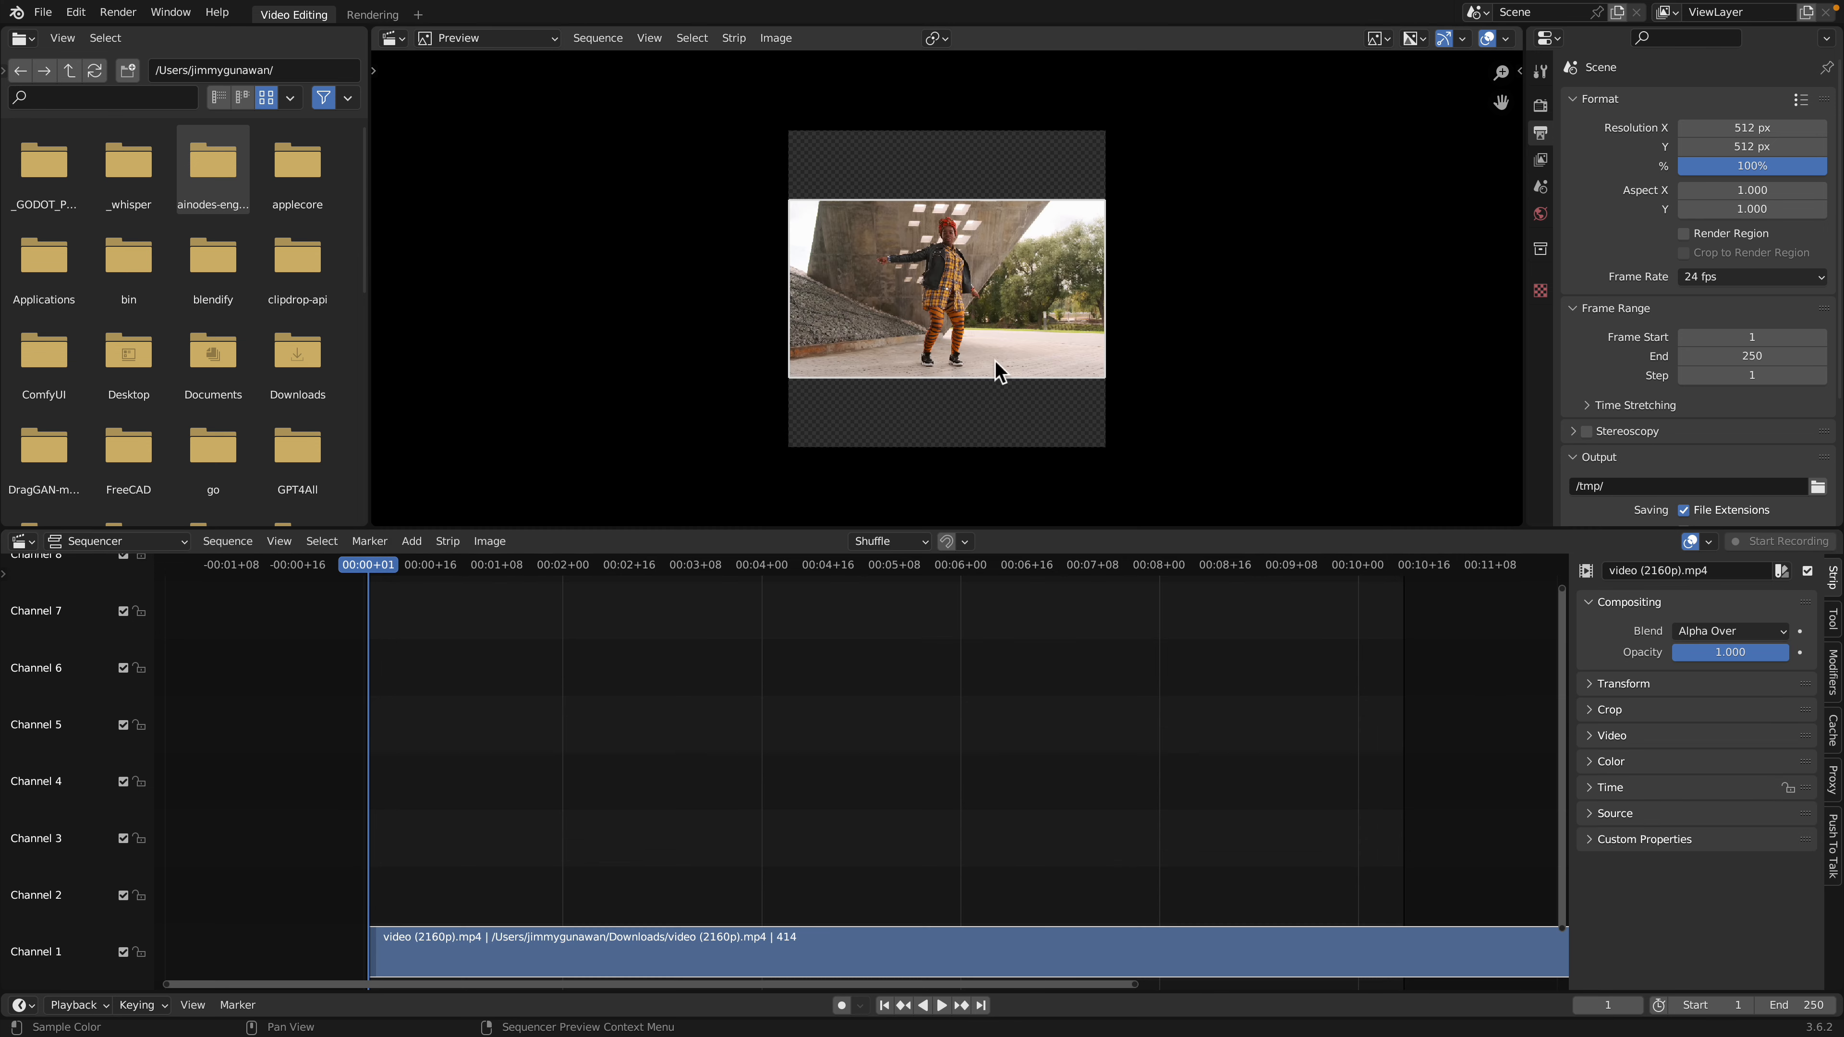
Step: Play back the added movie strip and enlarge the preview area
{"action": "key", "text": "space"}
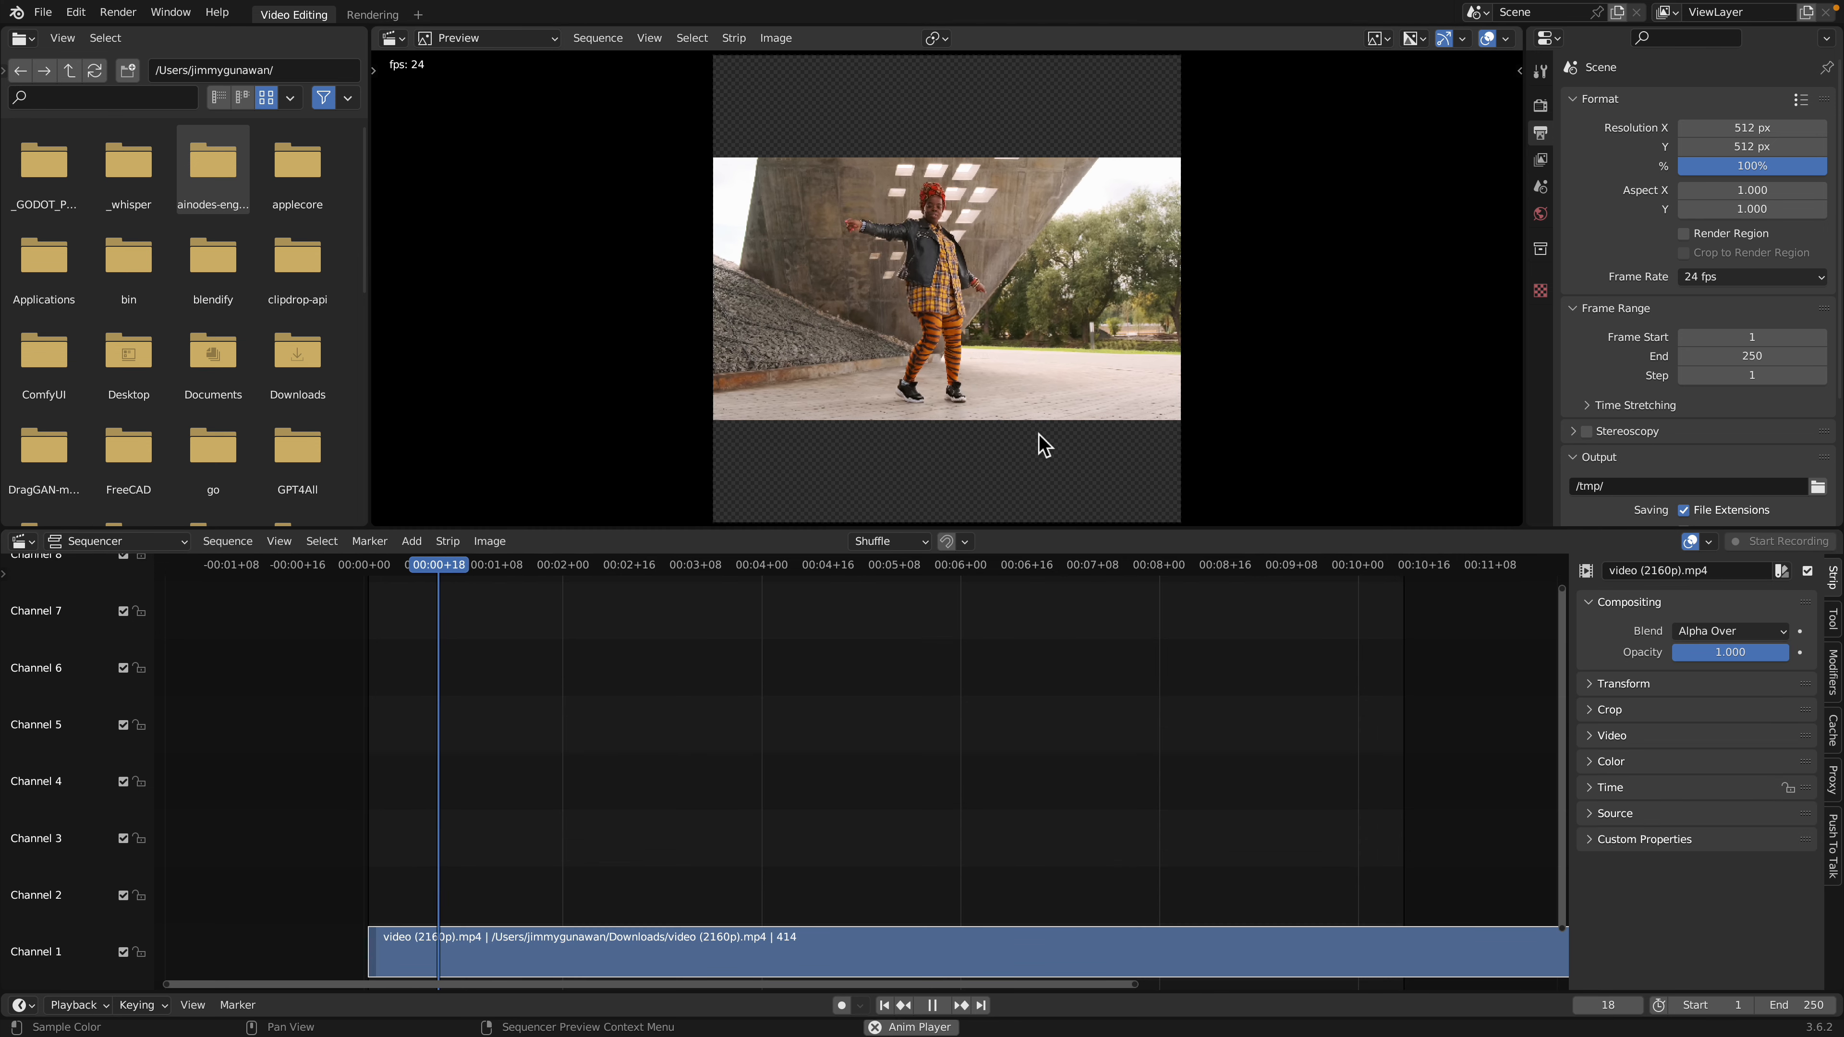
{"action": "left_click_drag", "start_coordinate": [1088, 536], "coordinate": [1089, 589]}
{"action": "scroll", "coordinate": [1042, 473], "scroll_direction": "down", "scroll_amount": 1}
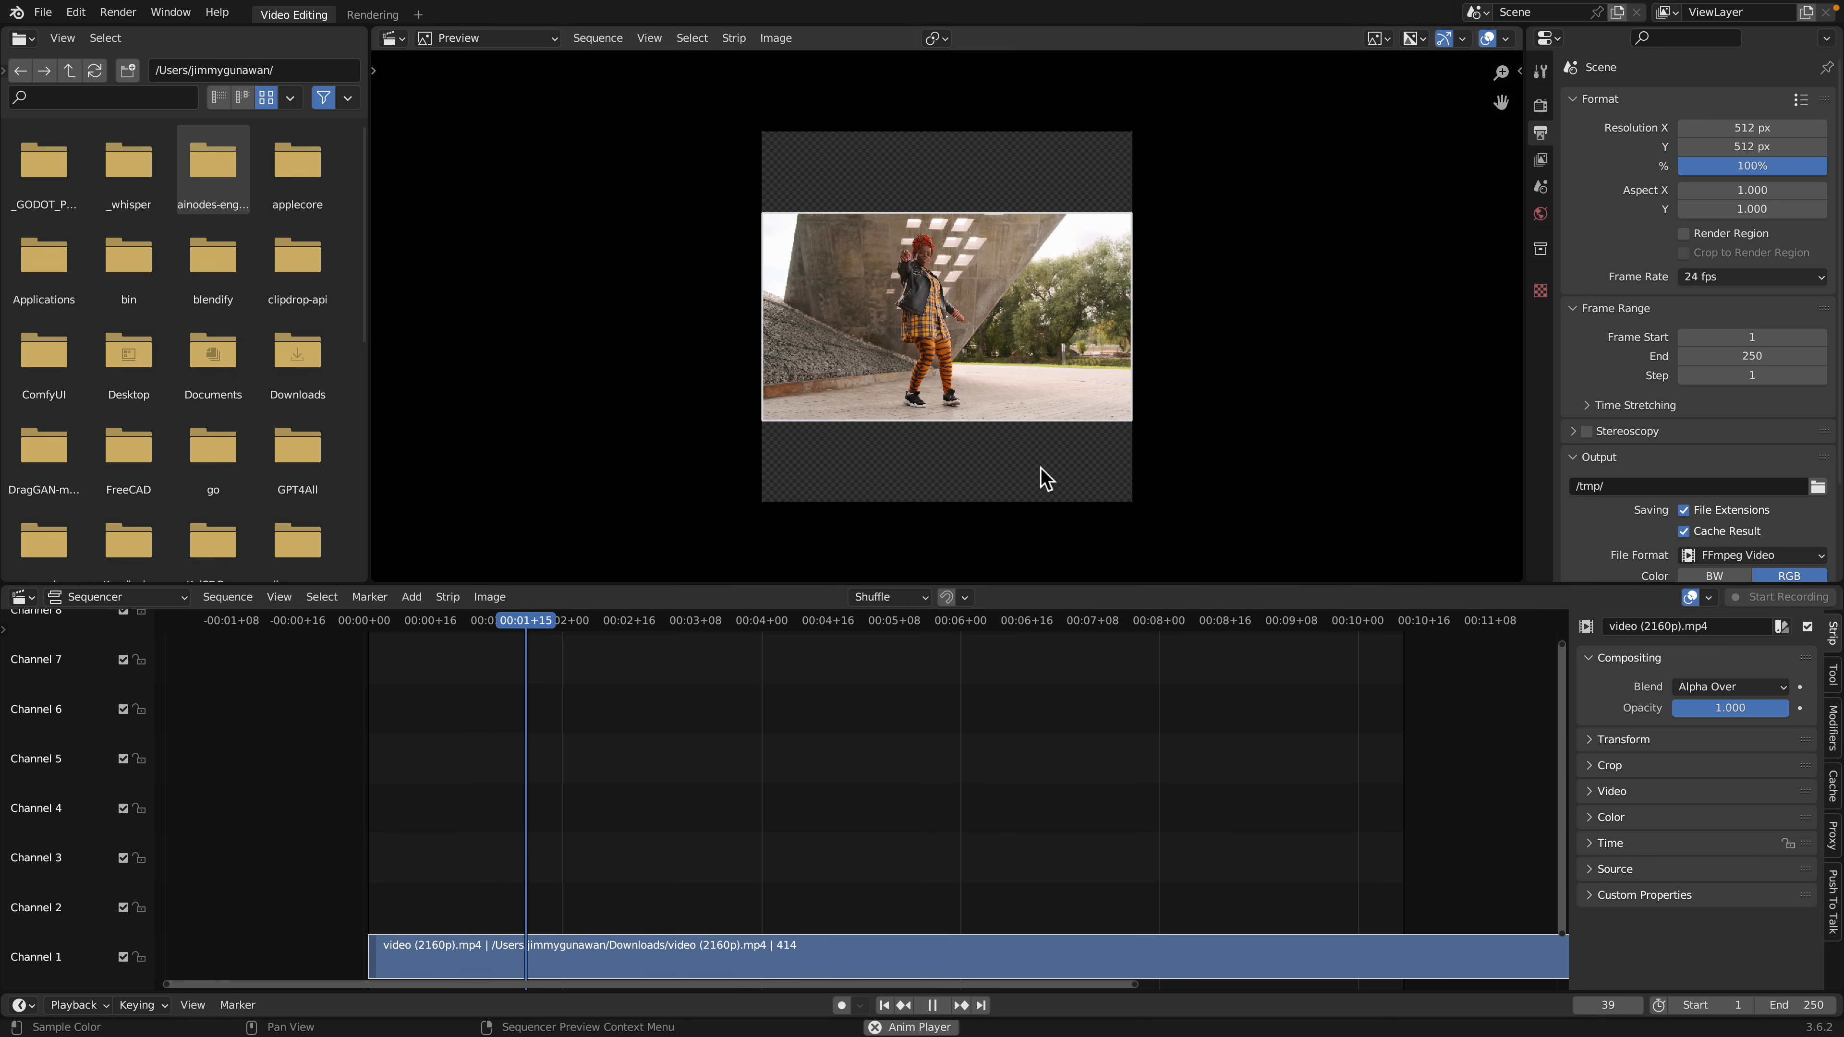
{"action": "scroll", "coordinate": [1062, 956], "scroll_direction": "right", "scroll_amount": 3}
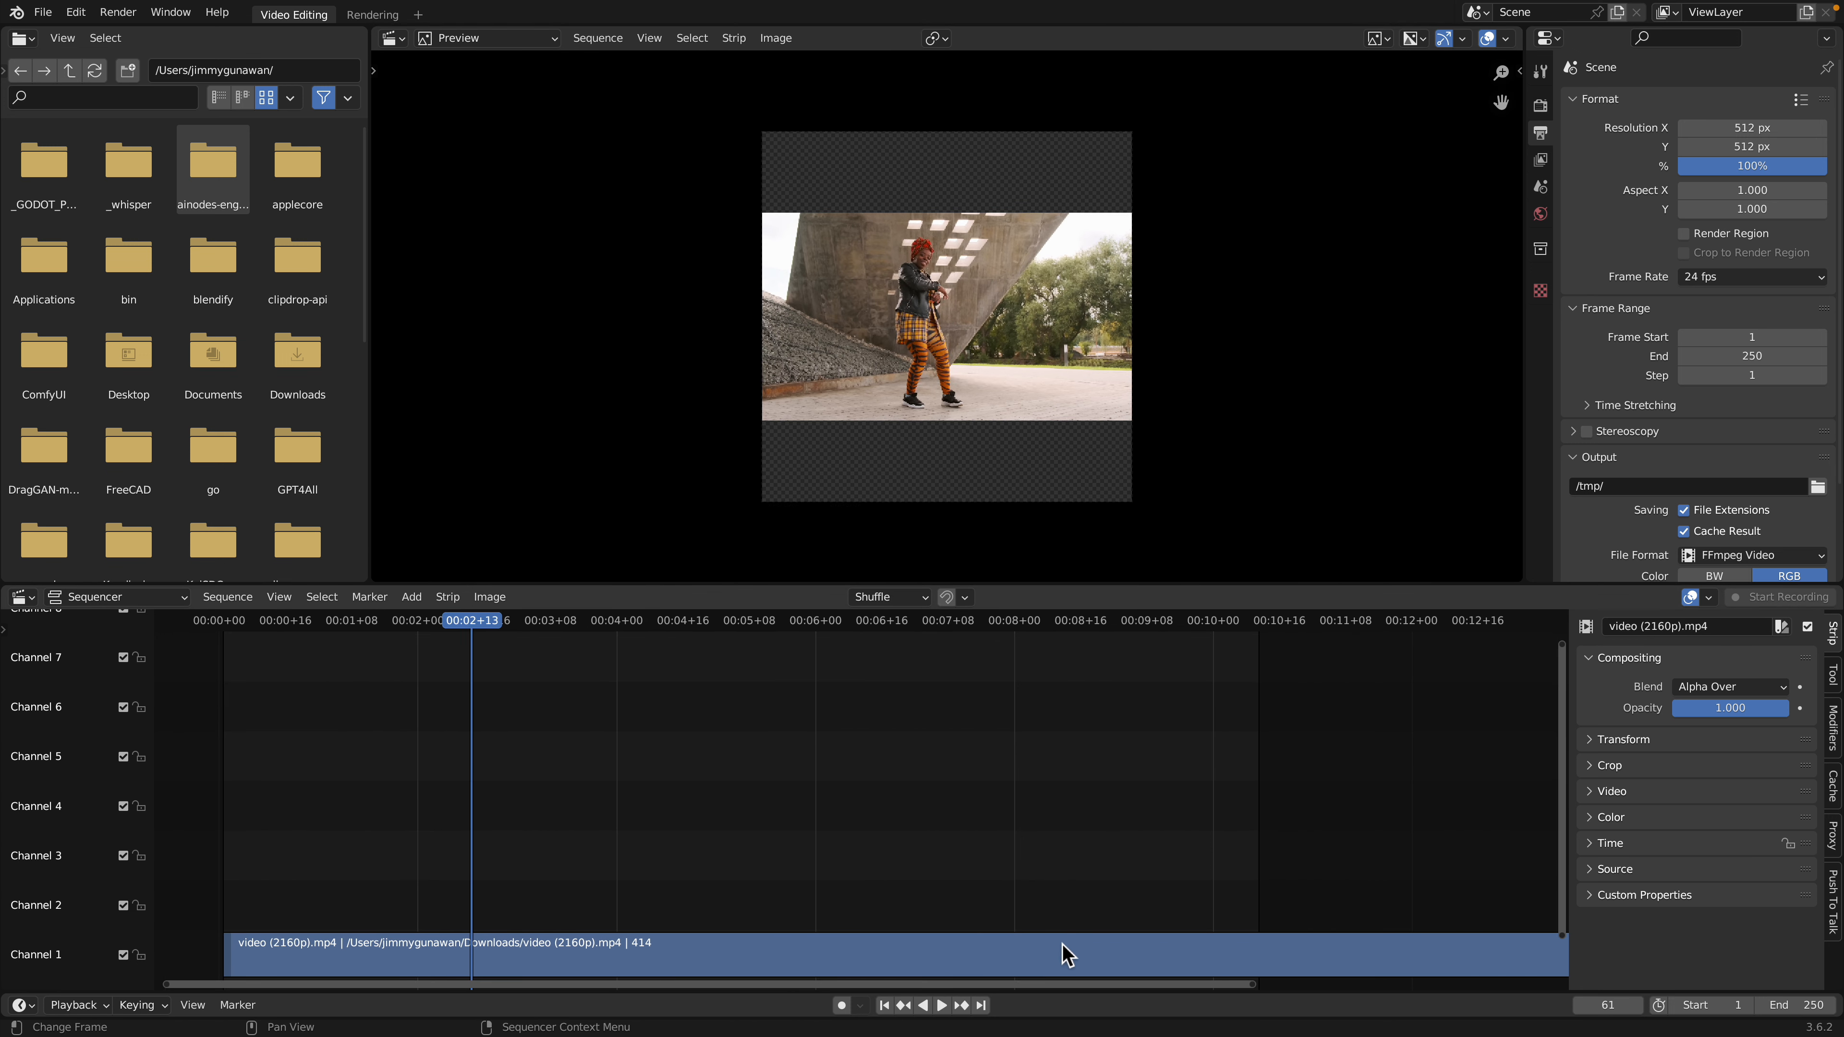
Step: Set the movie strip's speed factor to 2.5 and play back the result
{"action": "left_click", "coordinate": [1670, 793]}
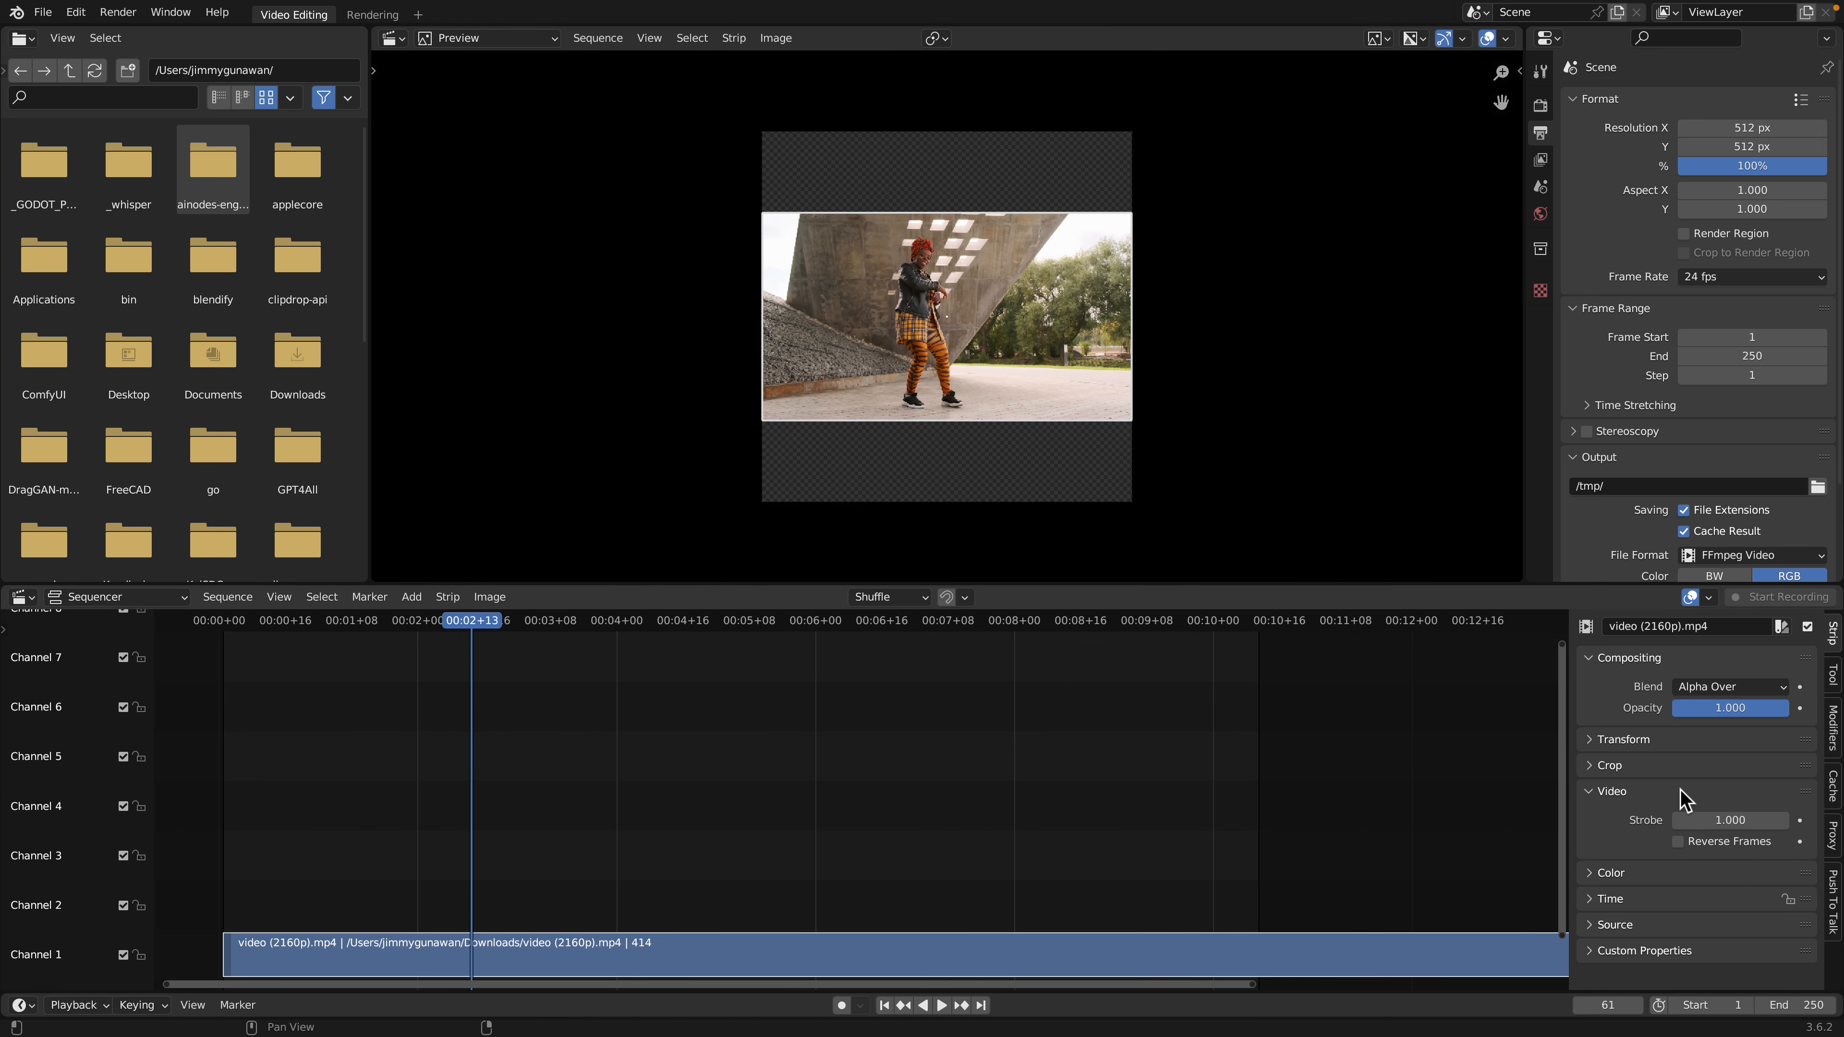
{"action": "left_click", "coordinate": [1610, 899]}
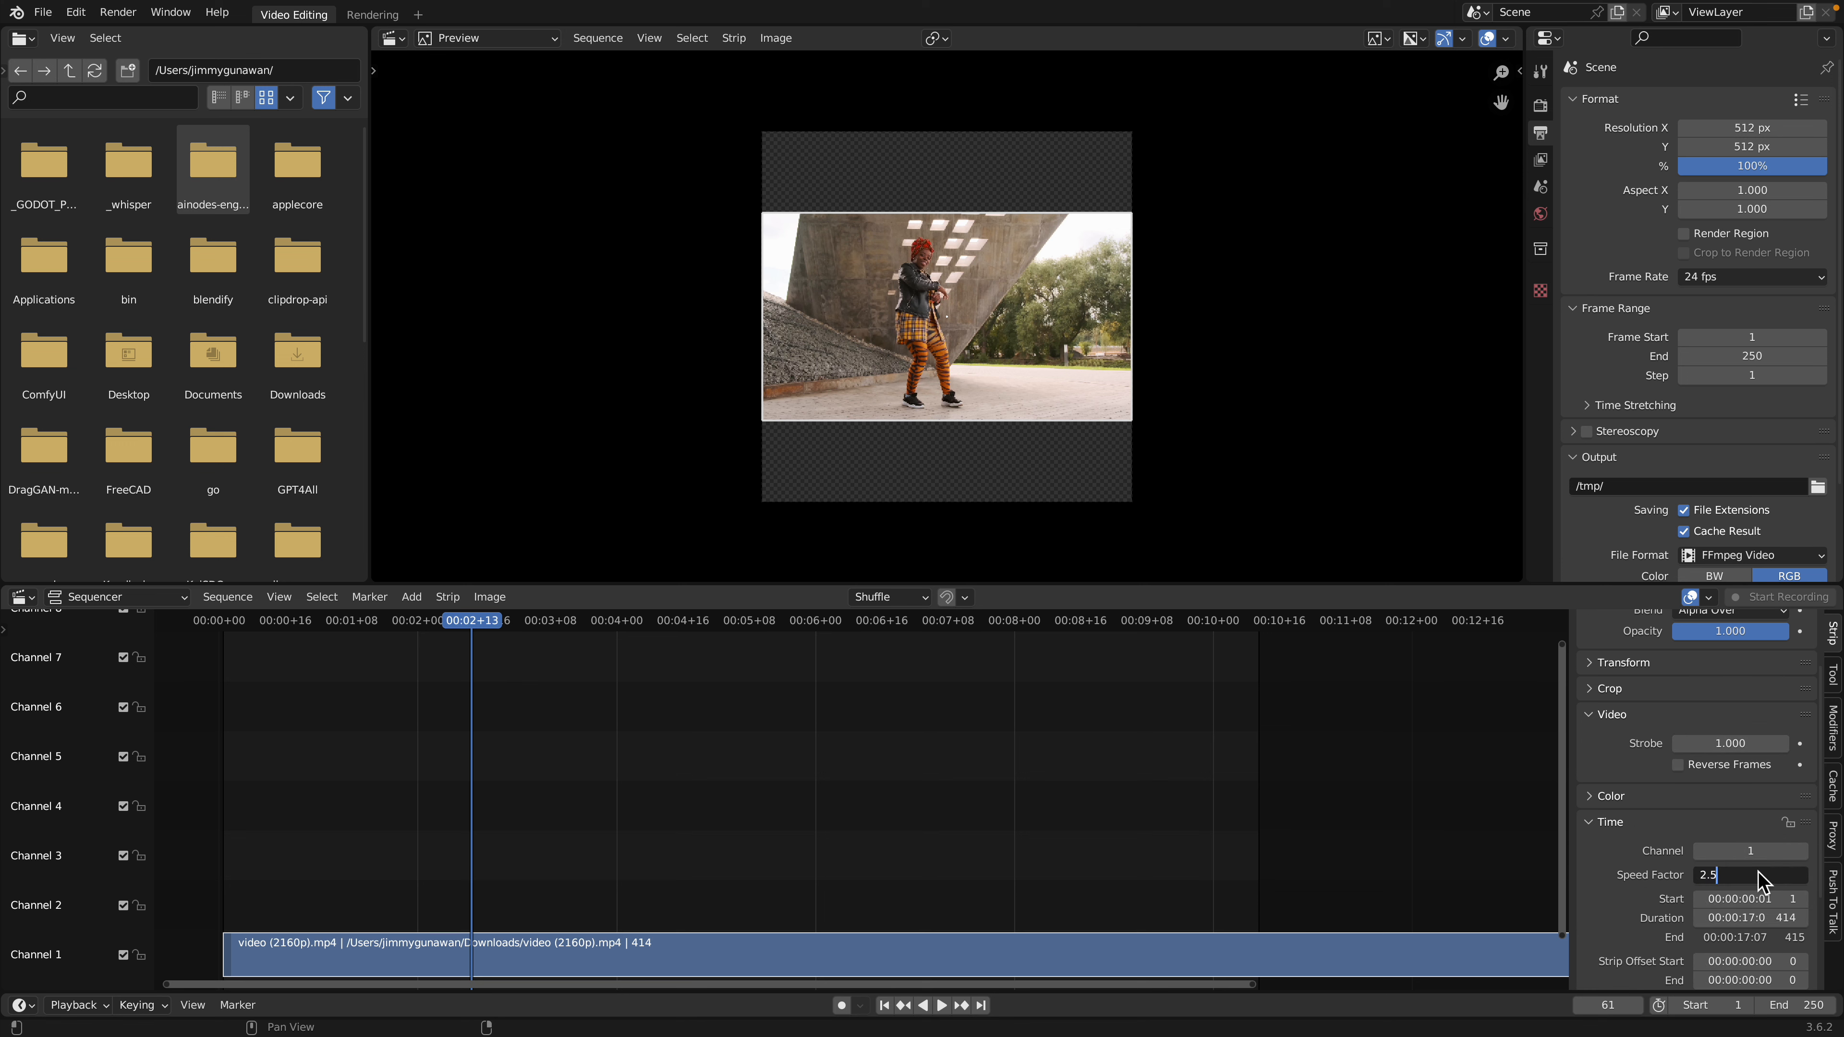
{"action": "left_click", "coordinate": [1761, 876]}
{"action": "type", "text": "2.5"}
{"action": "key", "text": "Return"}
{"action": "scroll", "coordinate": [840, 762], "scroll_direction": "left", "scroll_amount": 3}
{"action": "key", "text": "space"}
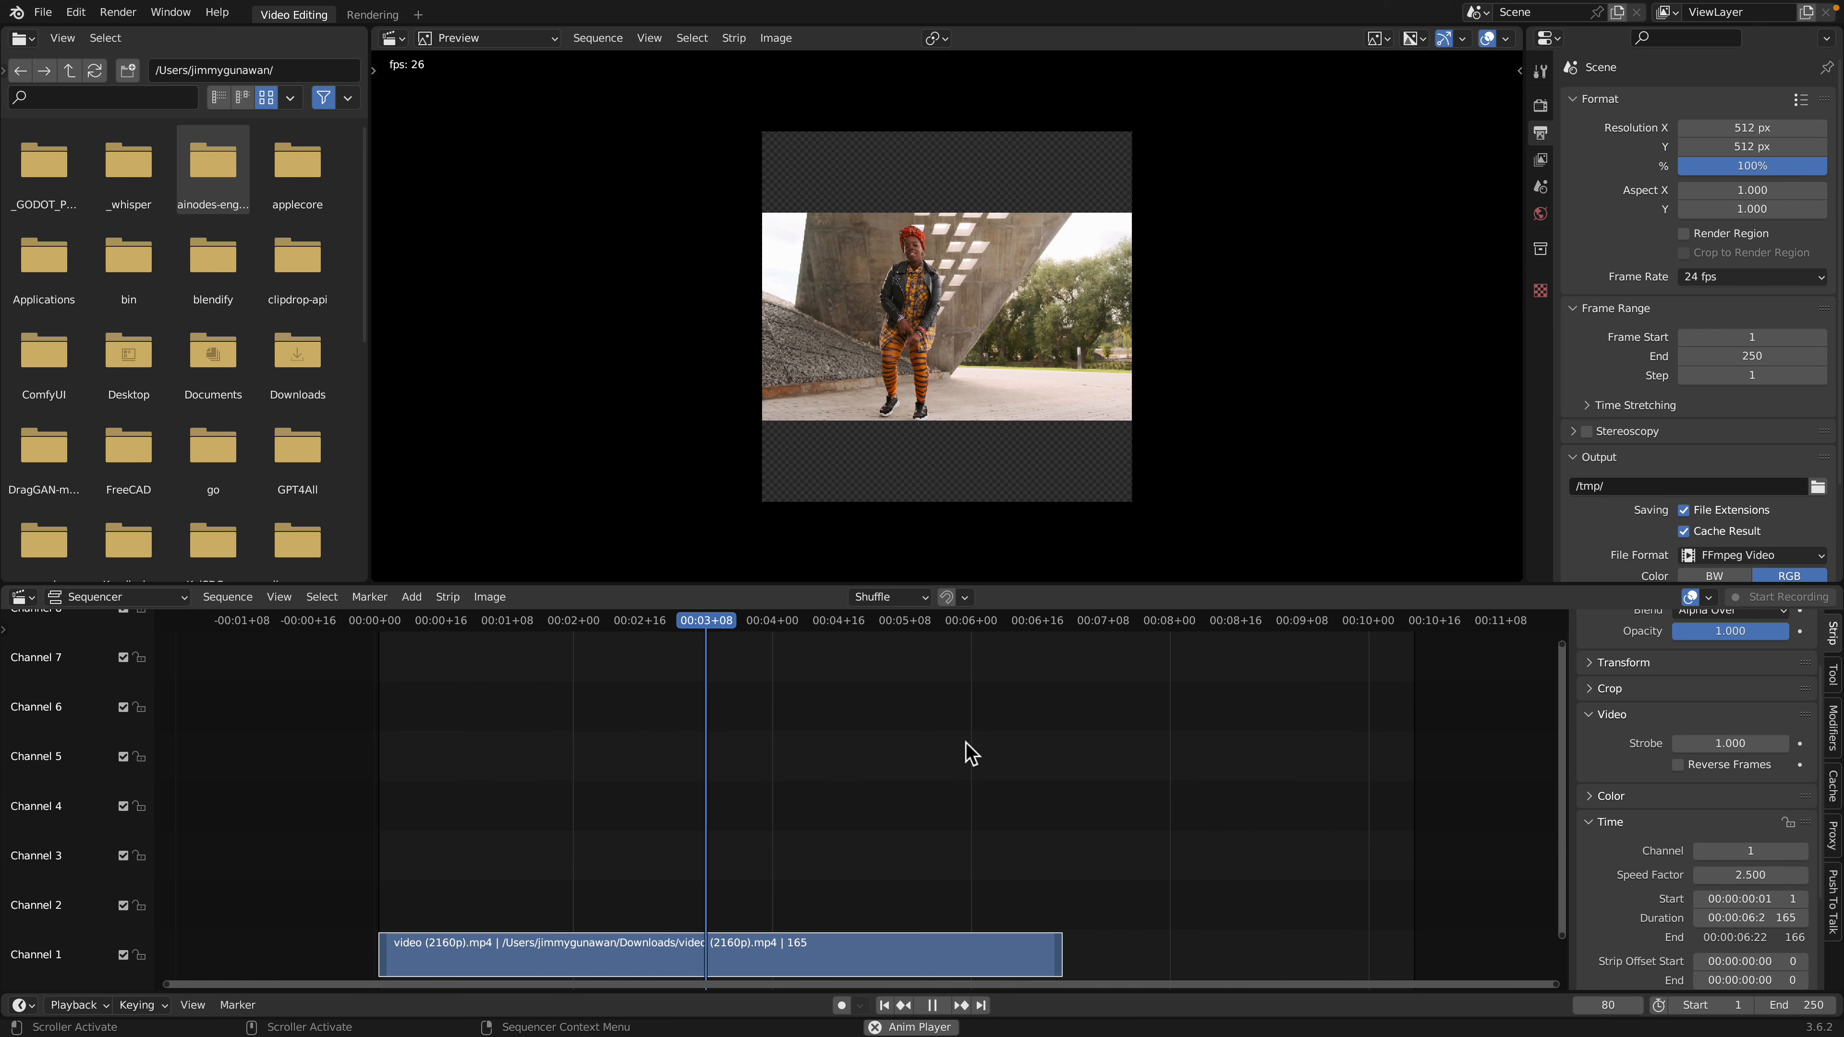
{"action": "key", "text": "space"}
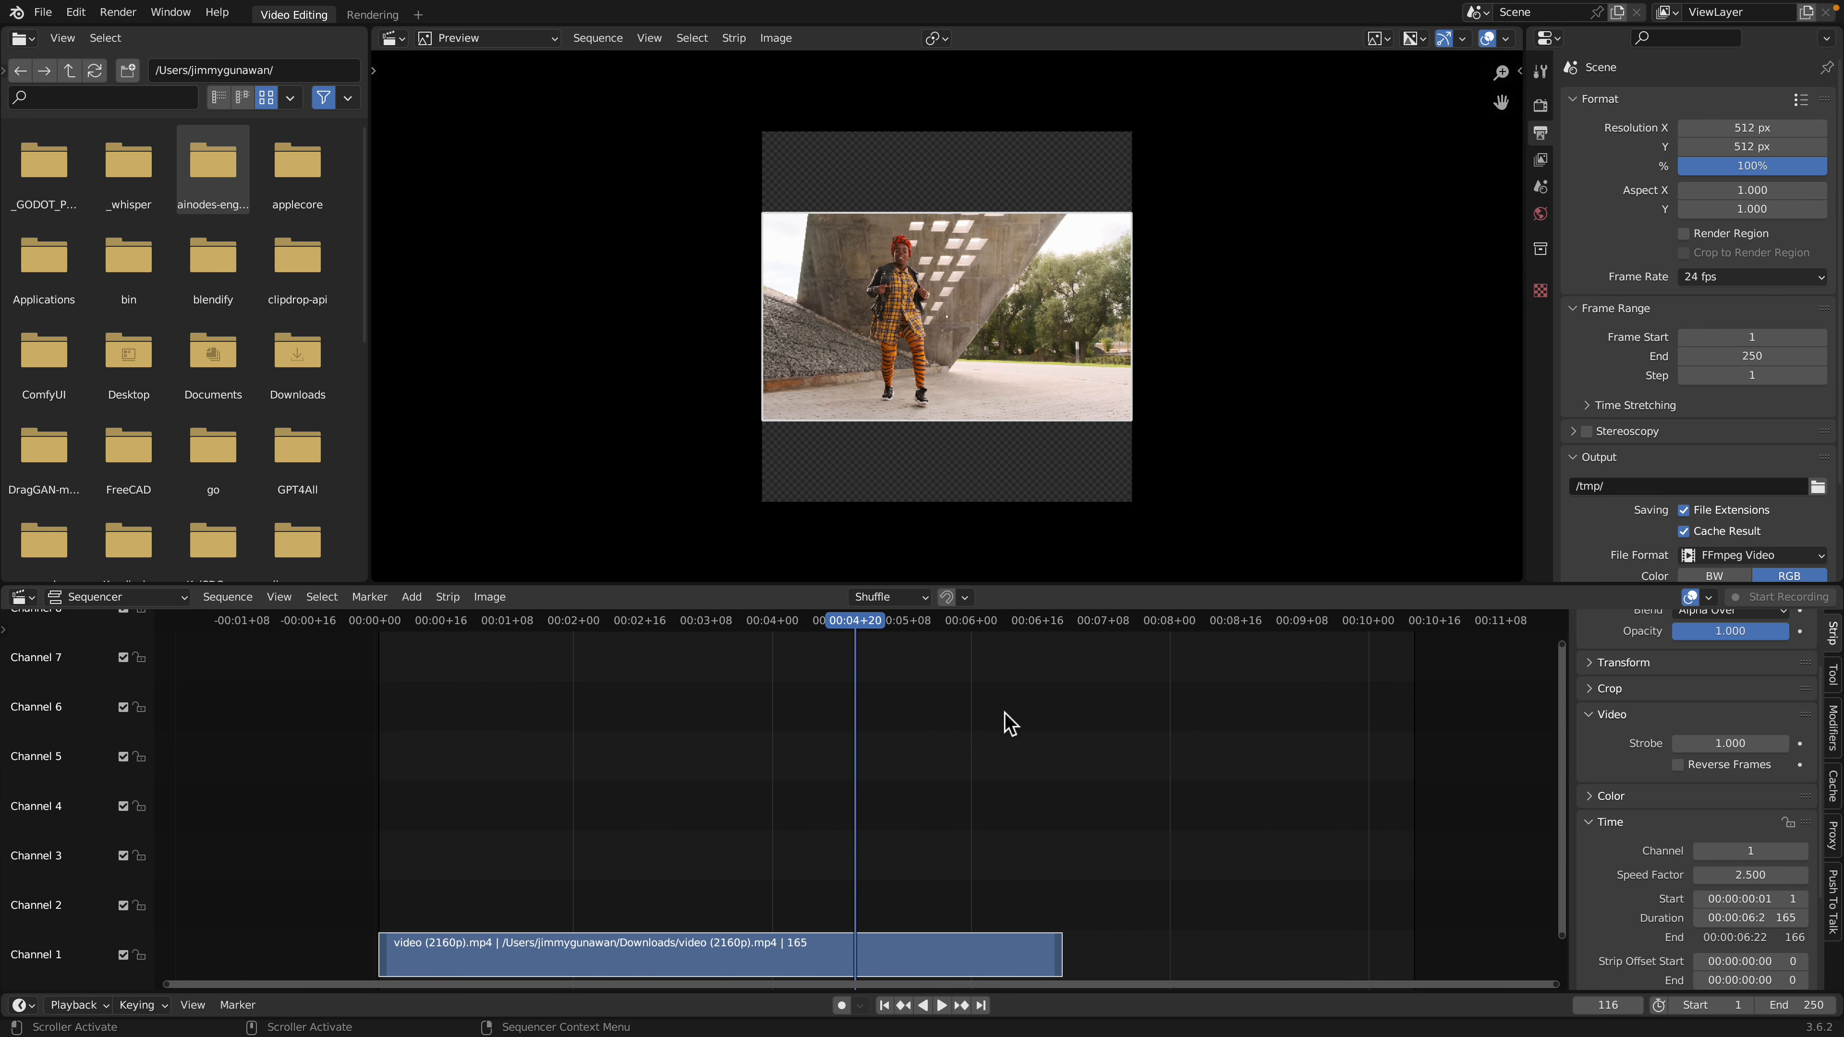
Step: Set the scene's end frame to 165 to match the strip's last frame and fit the timeline to it
{"action": "left_click", "coordinate": [1059, 643]}
{"action": "key", "text": "Left"}
{"action": "key", "text": "Left"}
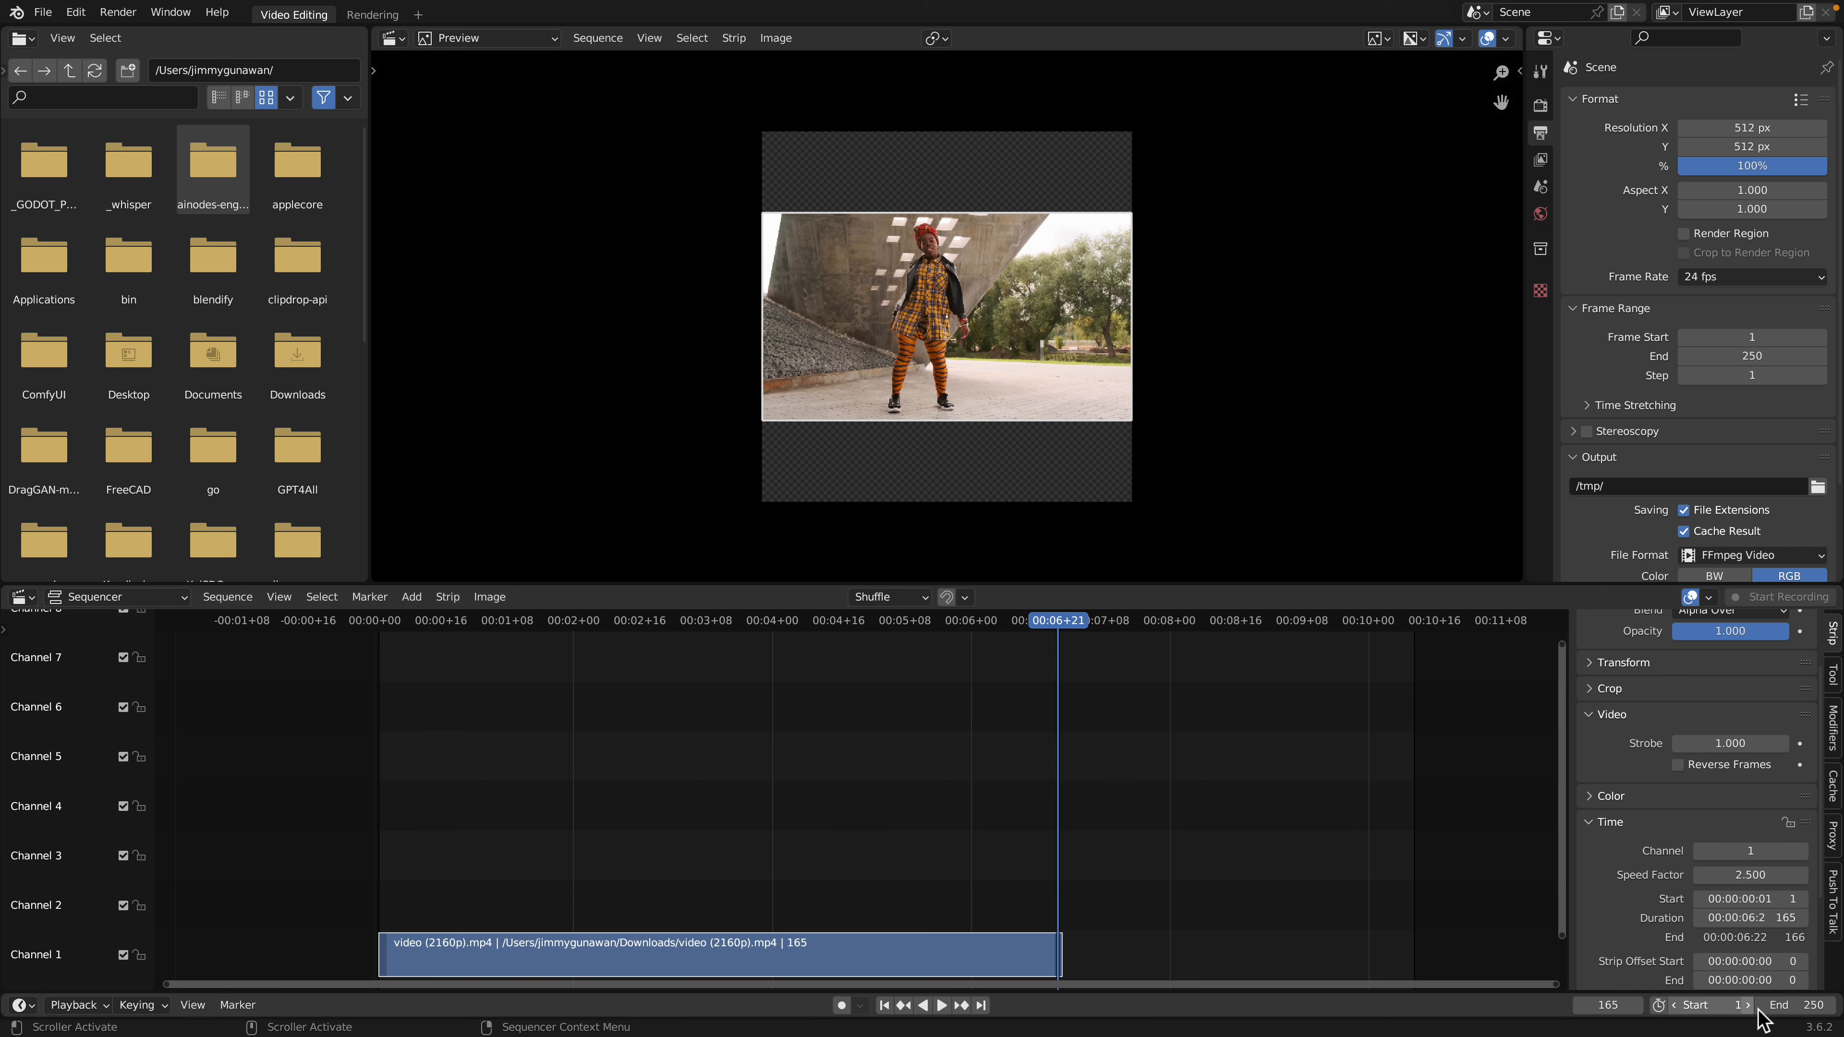
{"action": "type", "text": "165"}
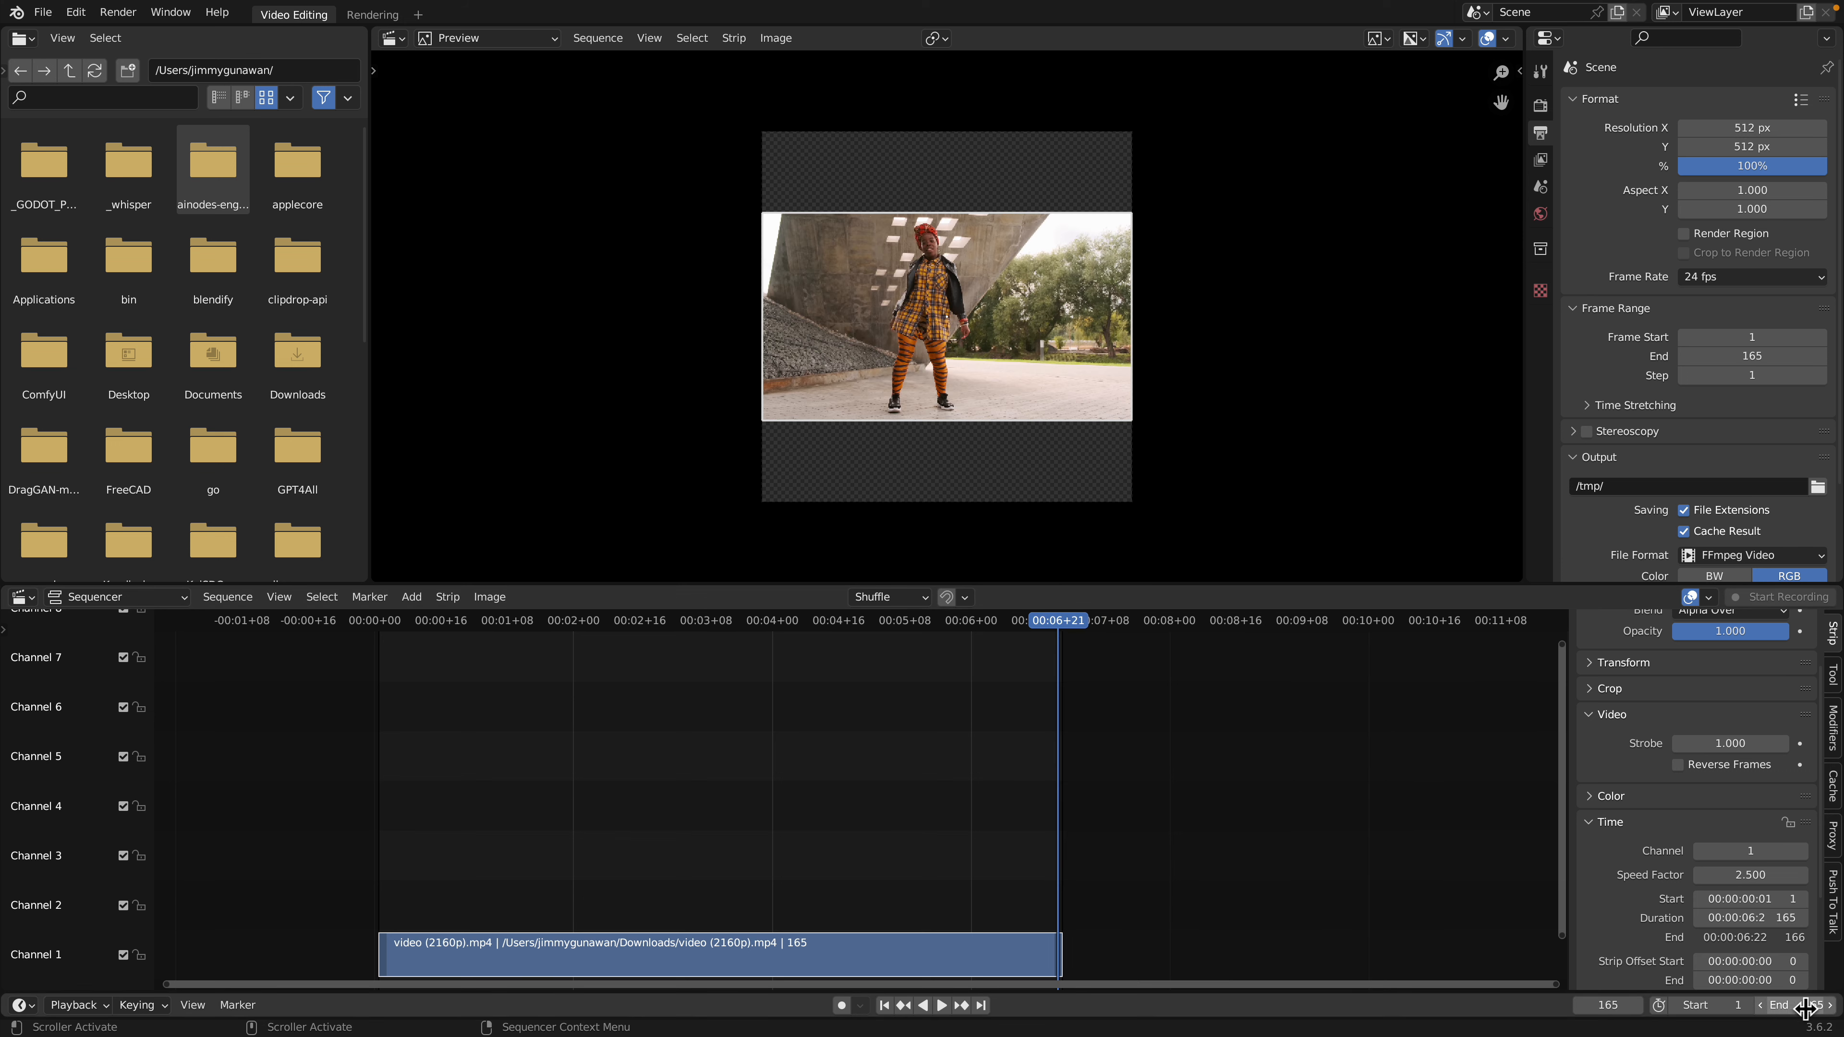
{"action": "key", "text": "Home"}
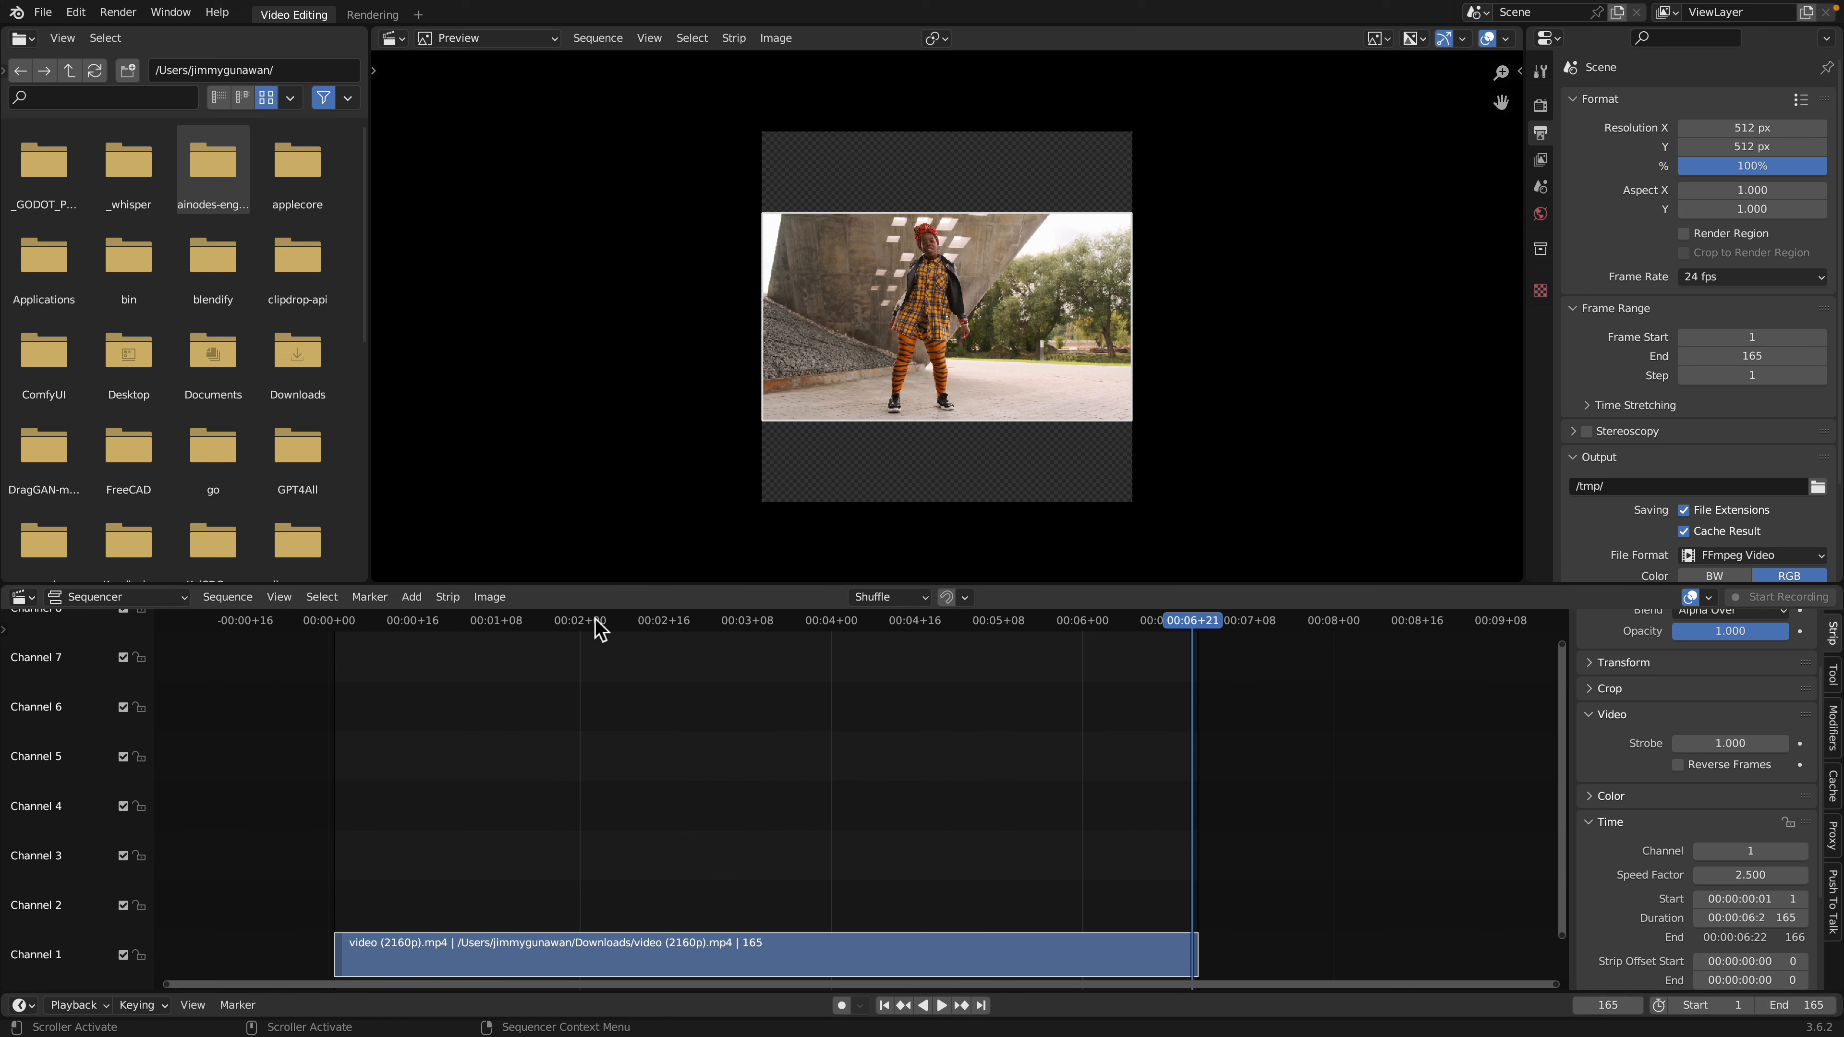
Step: Scale up the video in the preview to fill the square frame's height and shift it along X to centre the dancer
{"action": "left_click", "coordinate": [631, 623]}
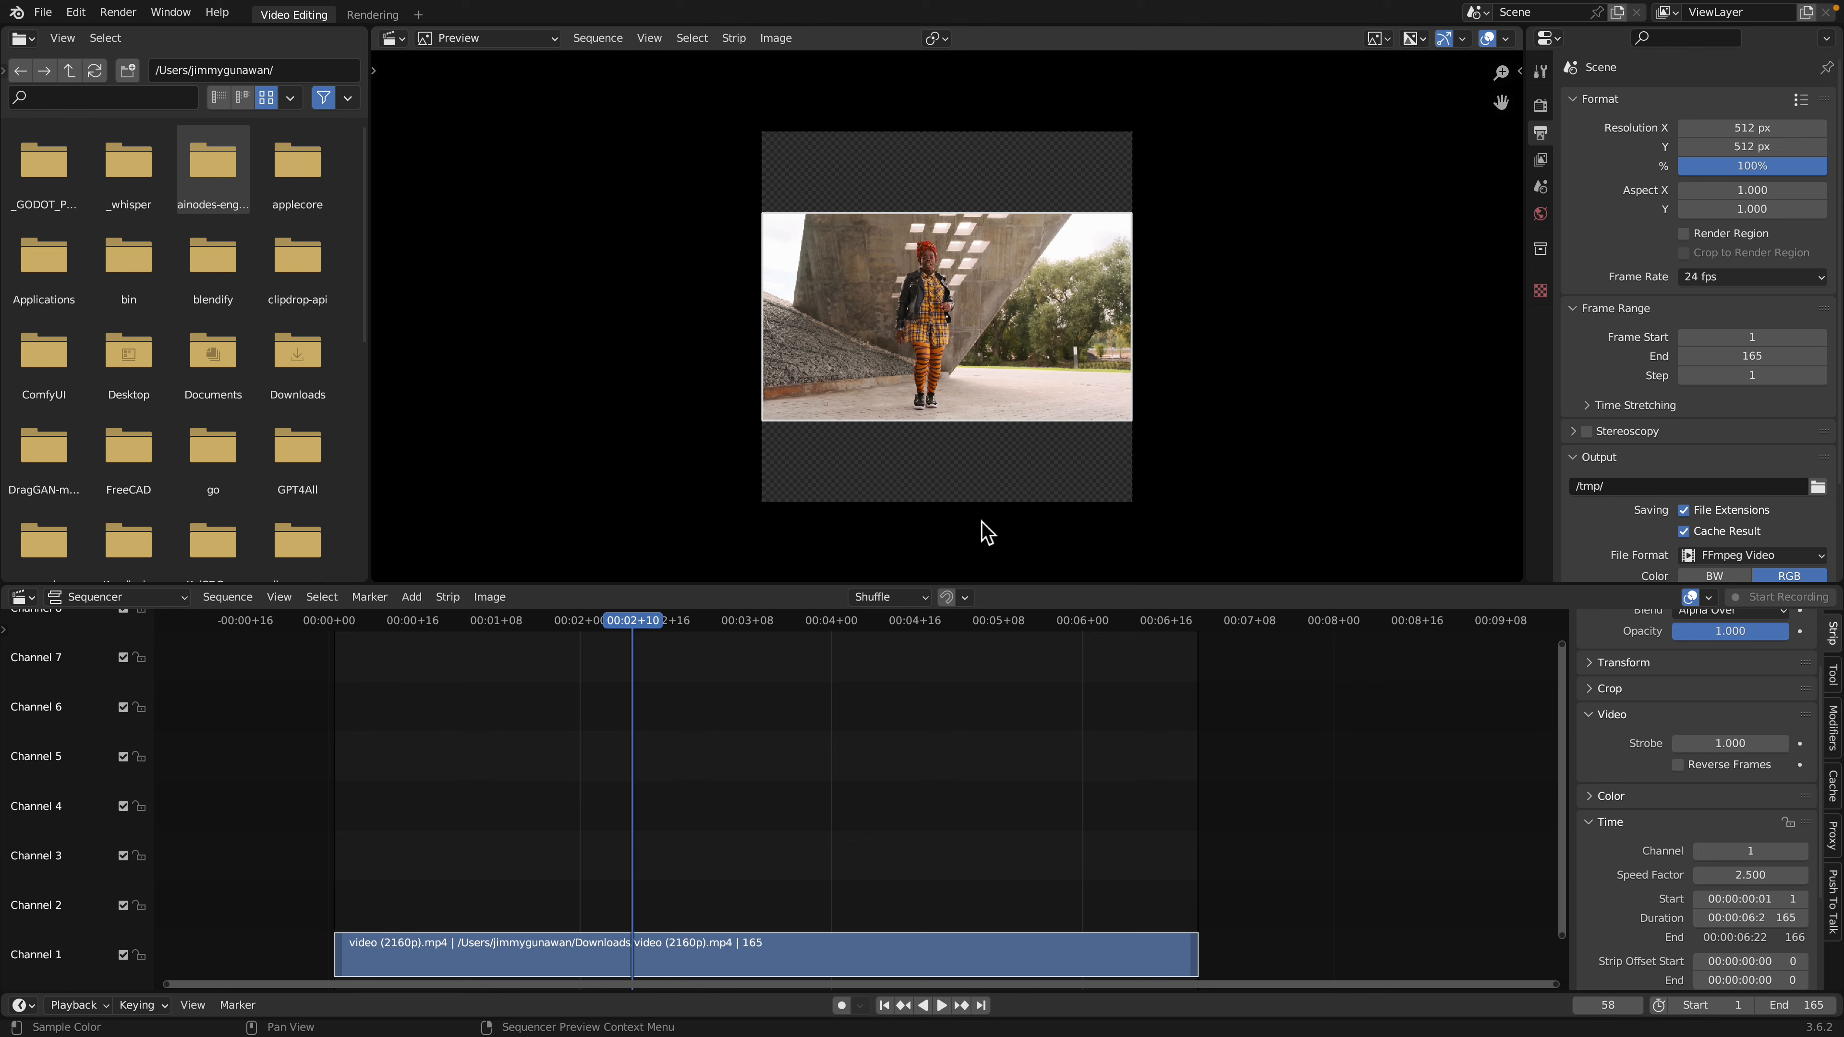
{"action": "left_click", "coordinate": [1082, 498]}
{"action": "key", "text": "s"}
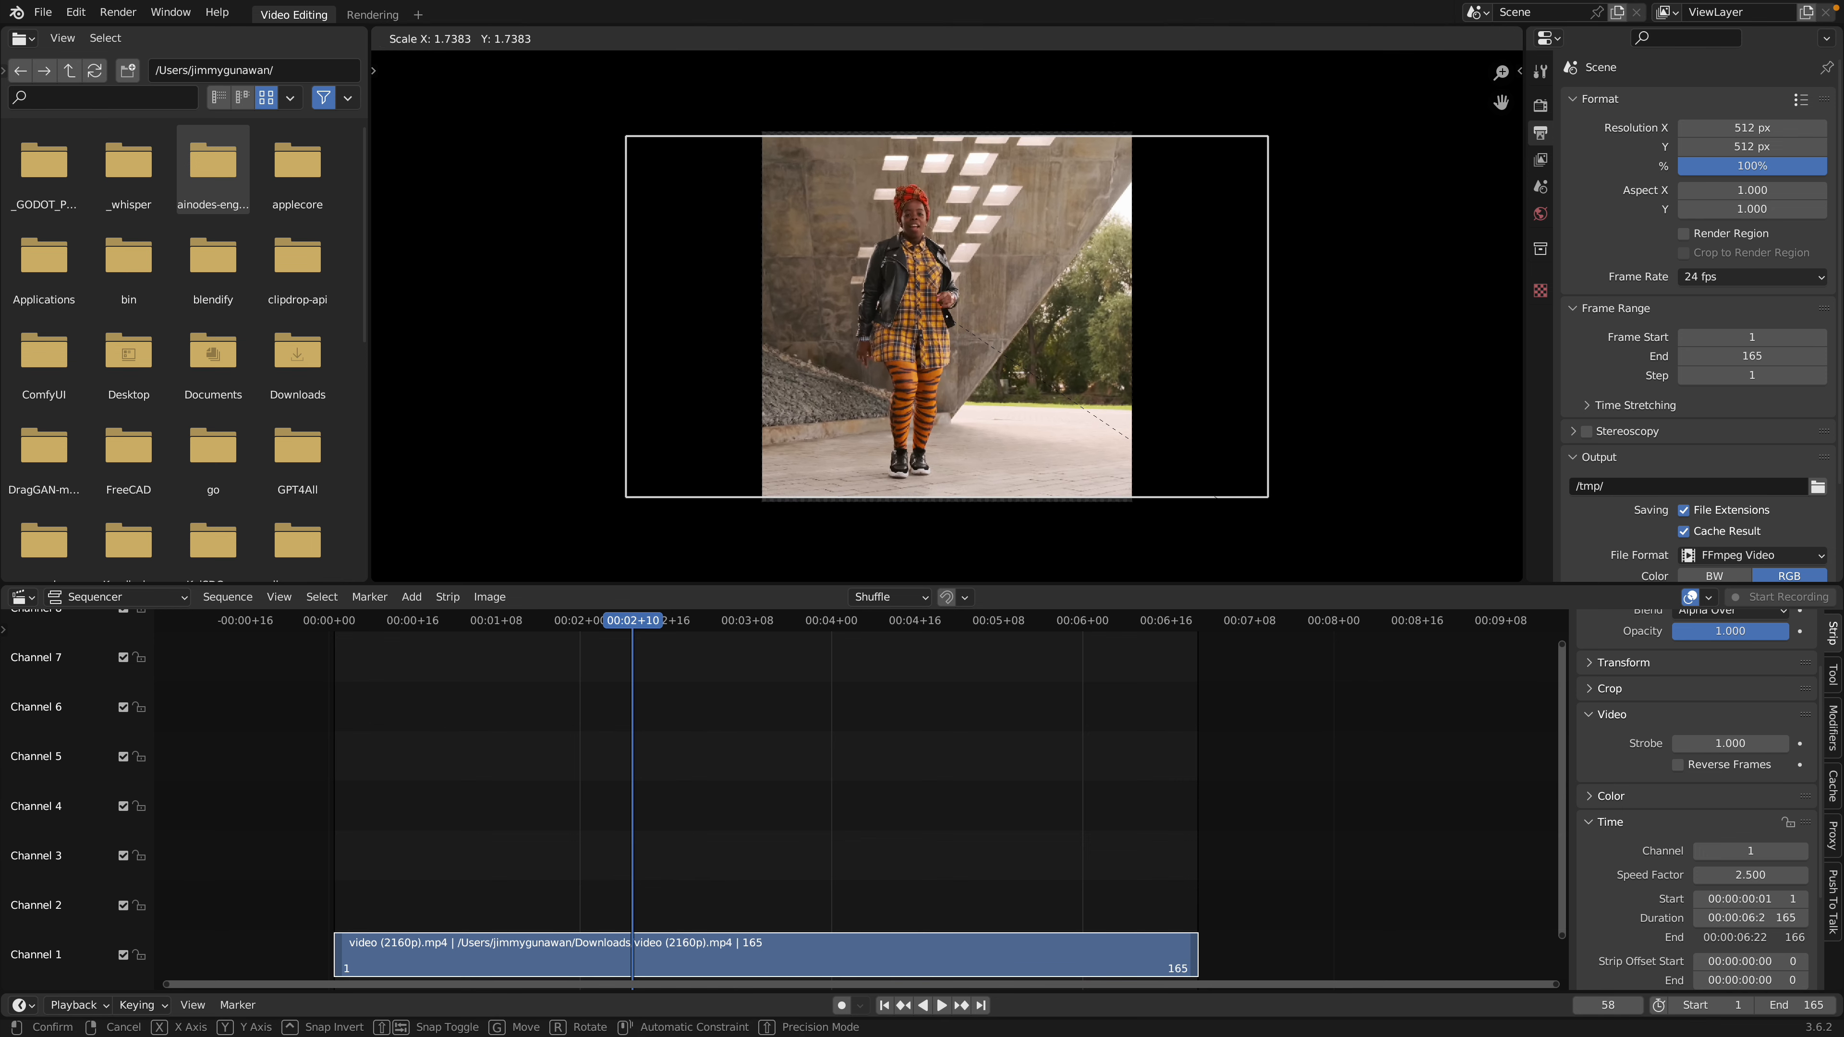
{"action": "left_click", "coordinate": [1301, 556]}
{"action": "key", "text": "g"}
{"action": "key", "text": "x"}
{"action": "left_click", "coordinate": [1328, 538]}
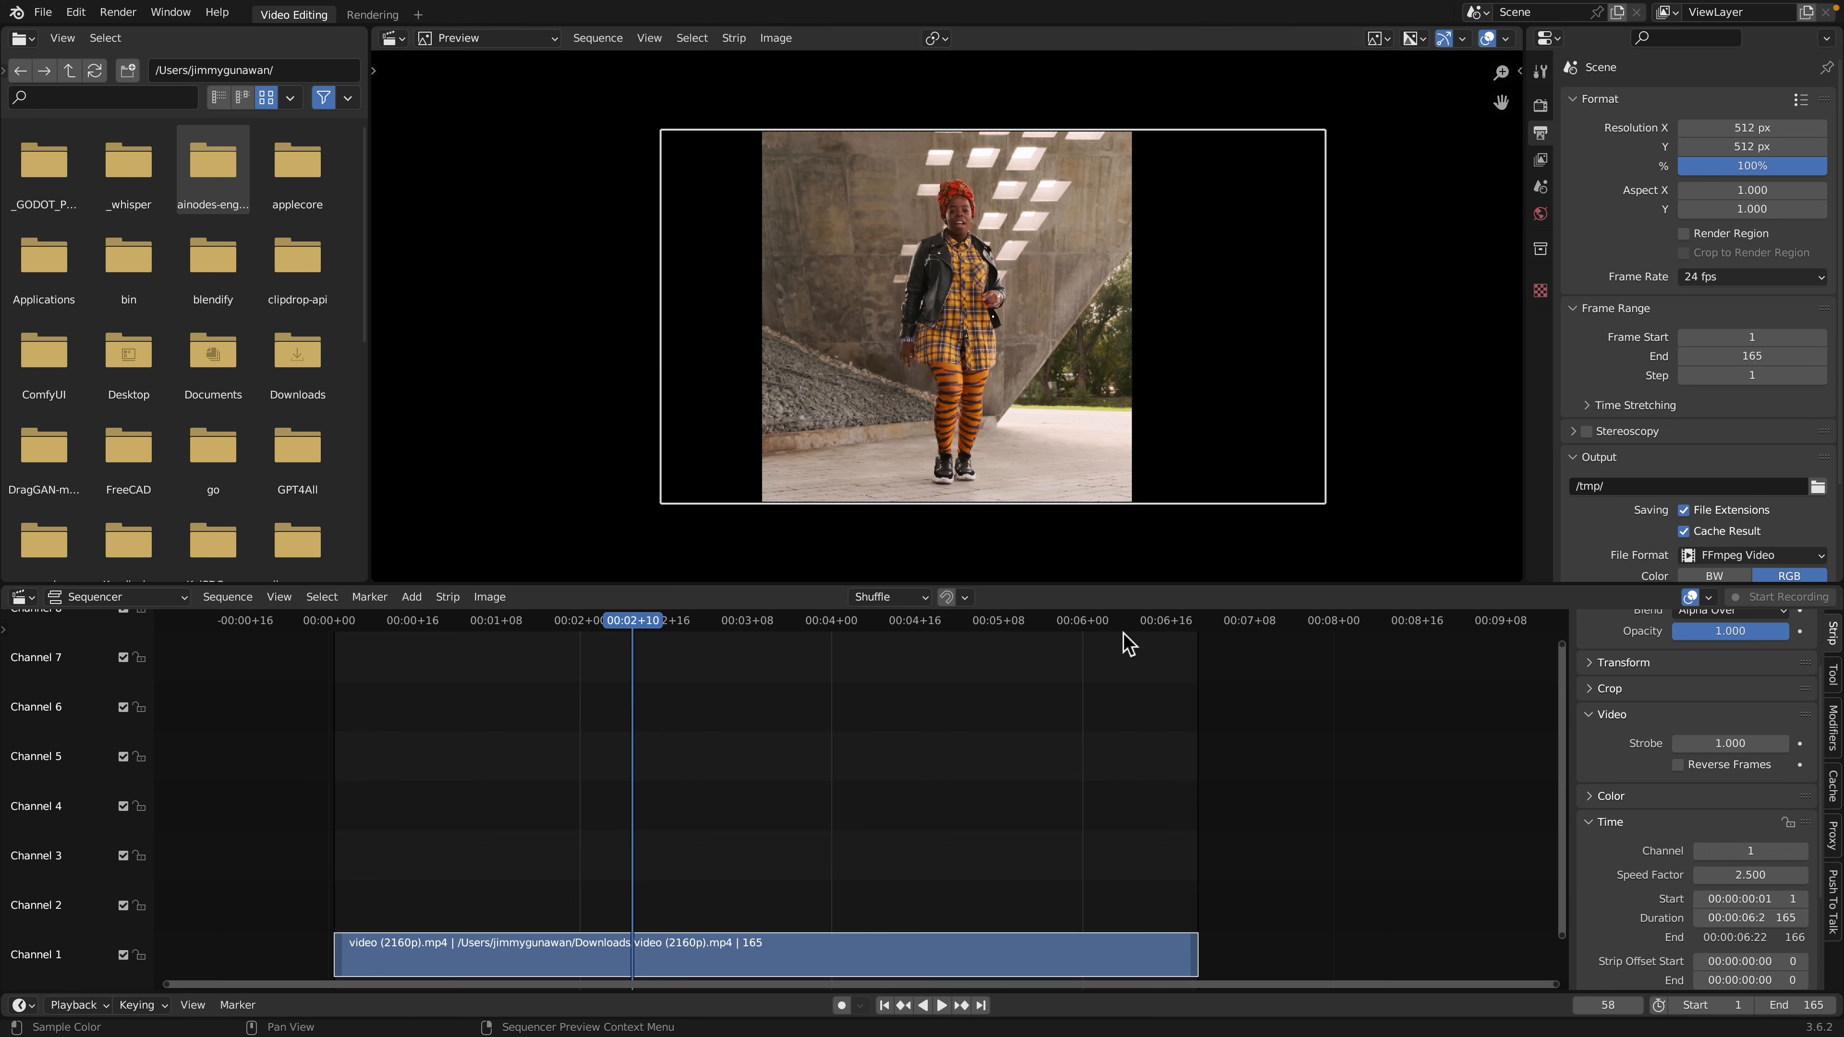
Step: Scale the video down slightly, by about 0.98, and play through the timeline to check the framing
{"action": "key", "text": "s"}
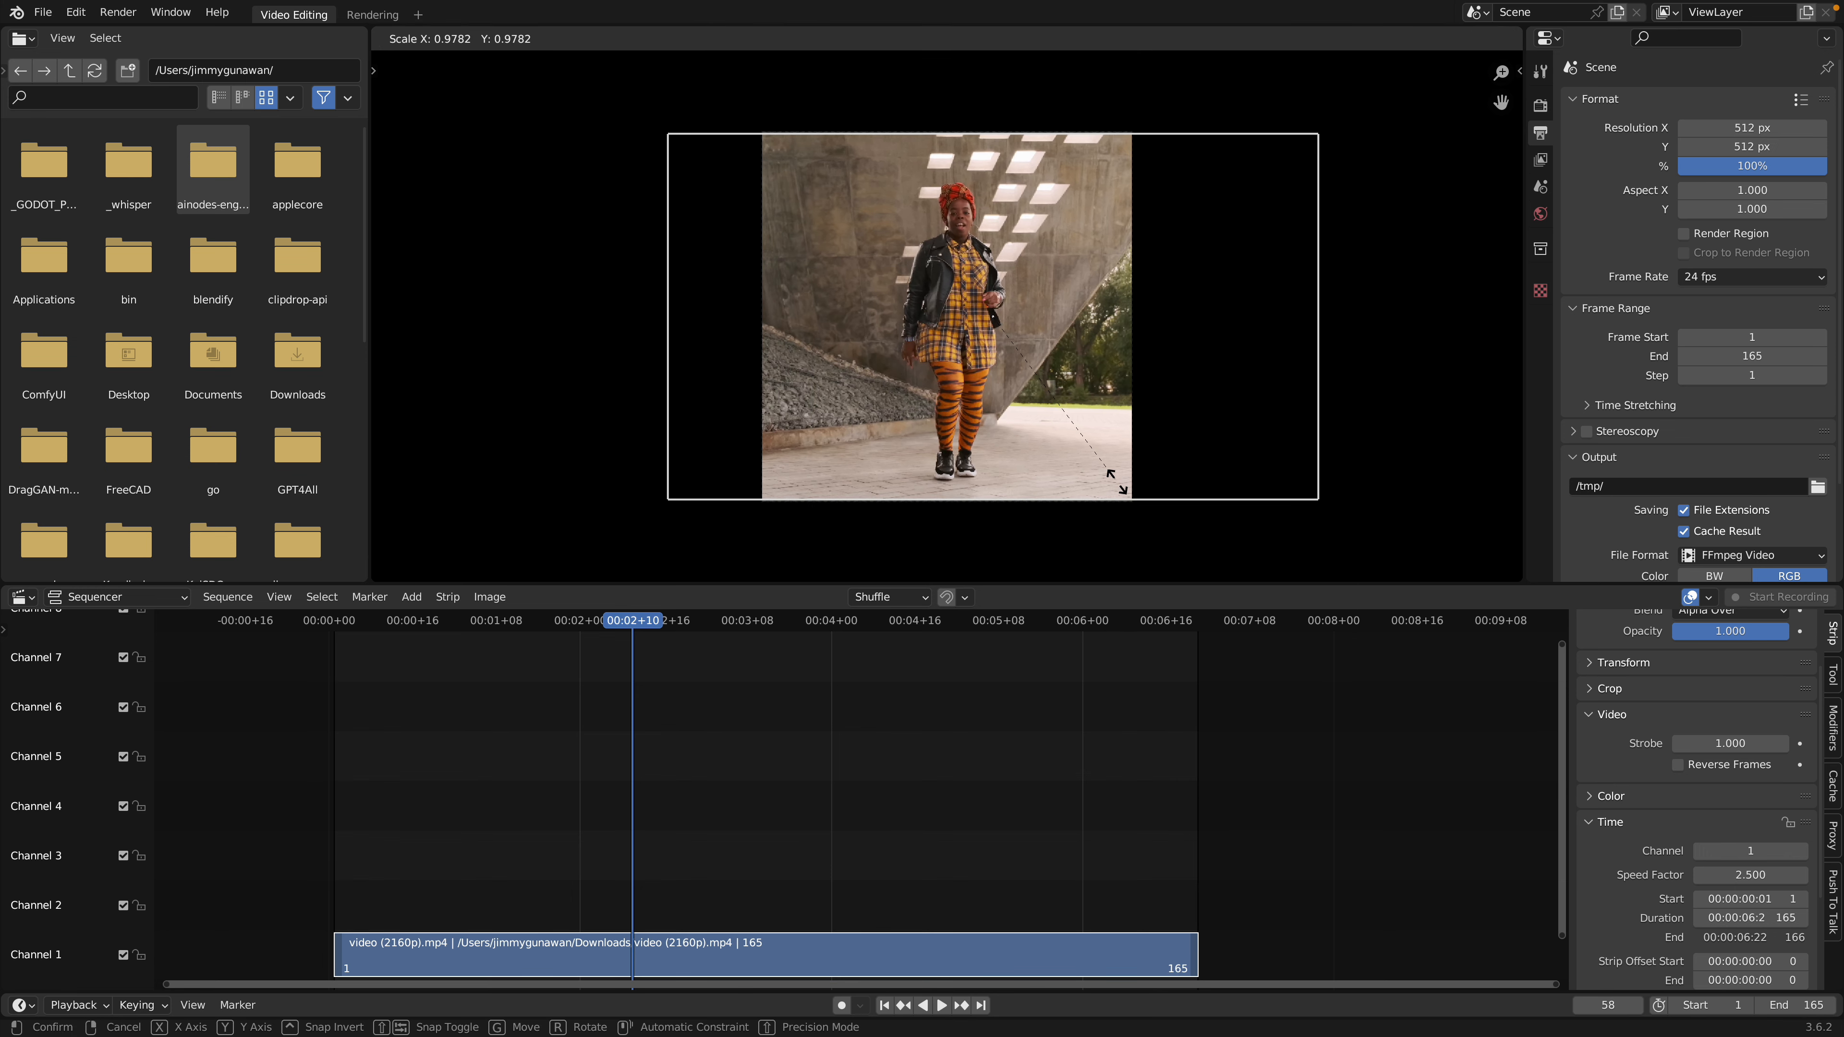
{"action": "left_click", "coordinate": [1118, 481]}
{"action": "left_click_drag", "start_coordinate": [436, 626], "coordinate": [594, 571]}
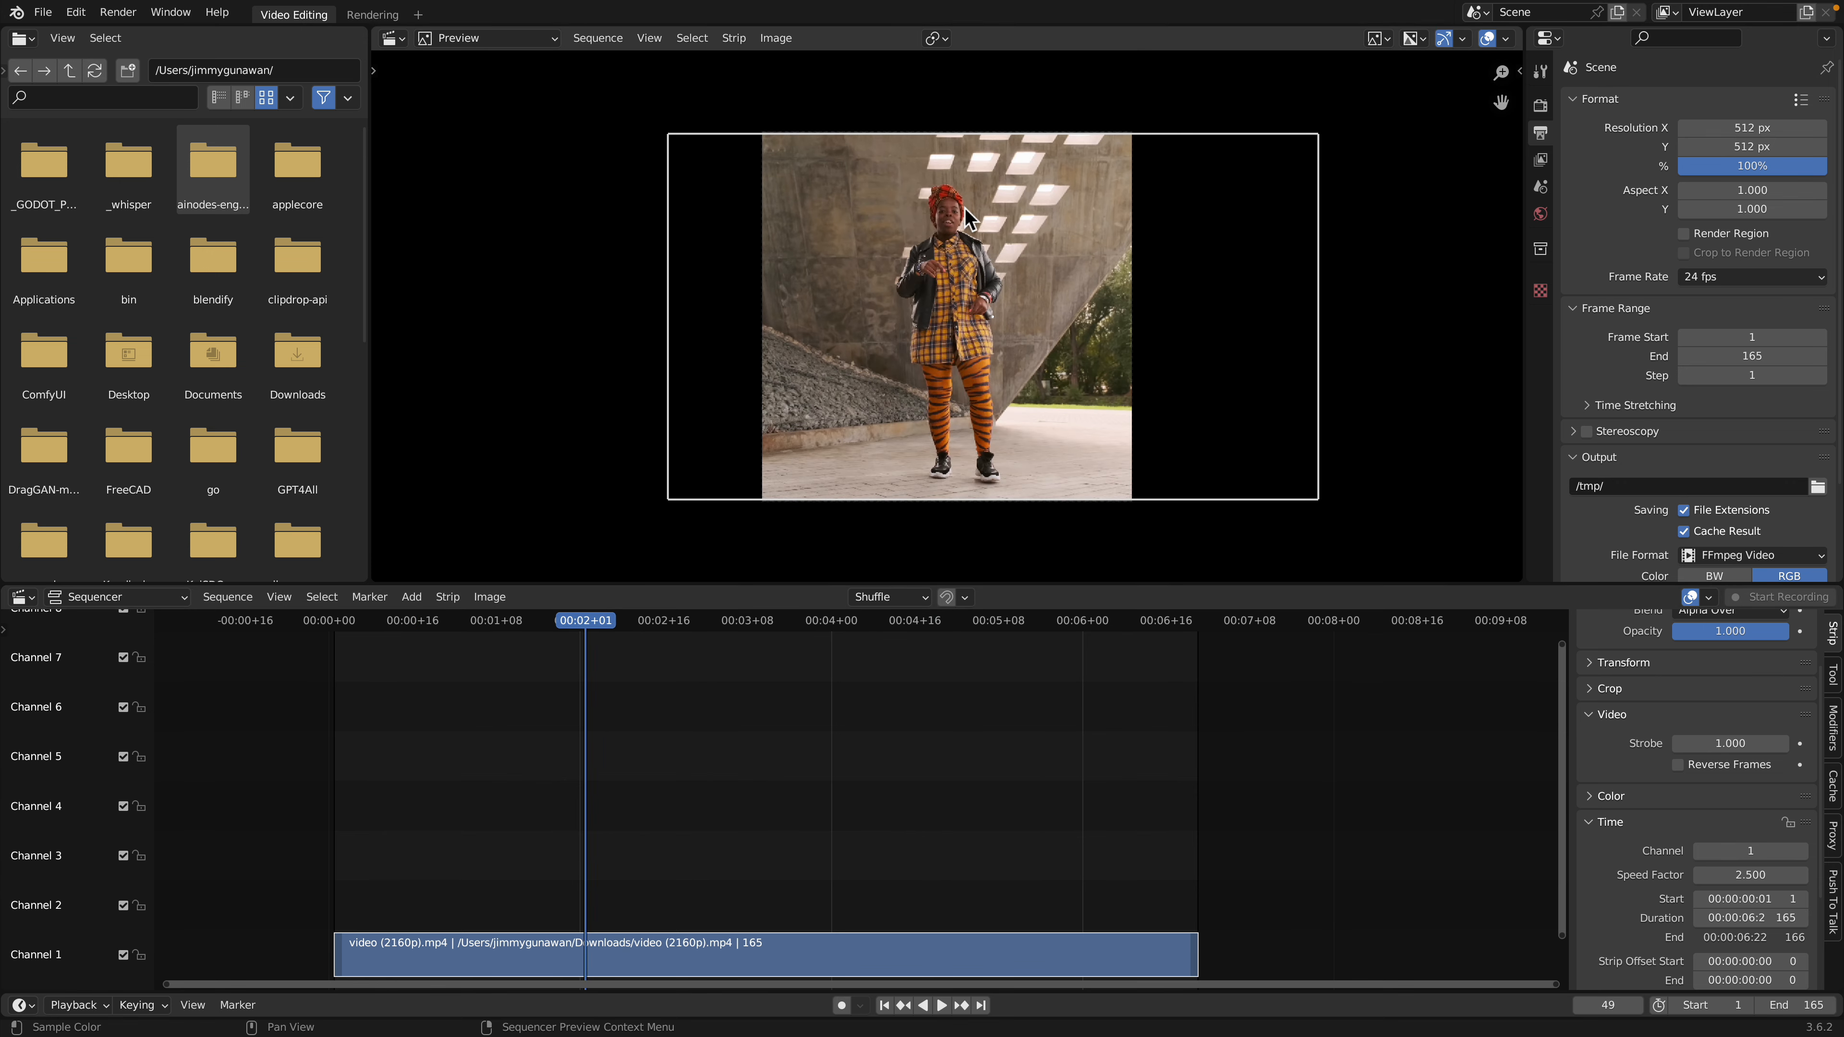
{"action": "key", "text": "space"}
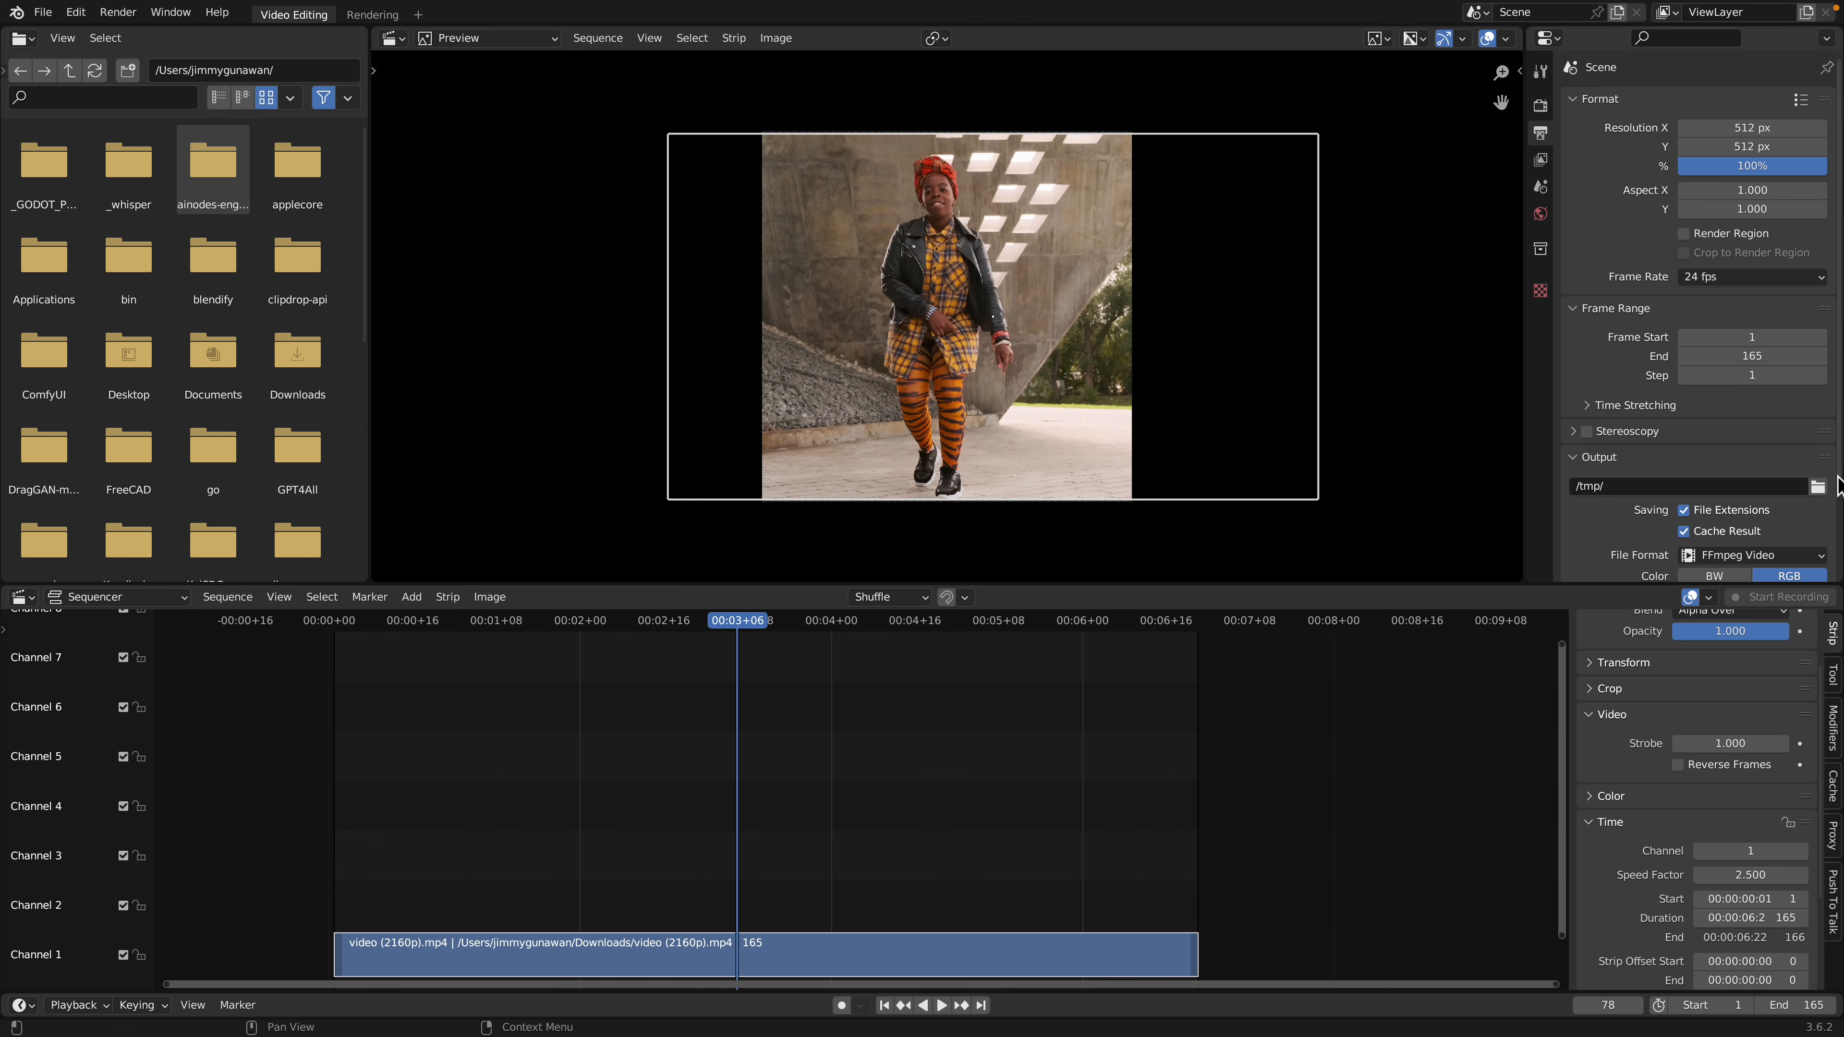
Step: Create a folder named video_dance_output on the Desktop and set it as the render output path
{"action": "left_click", "coordinate": [1817, 485]}
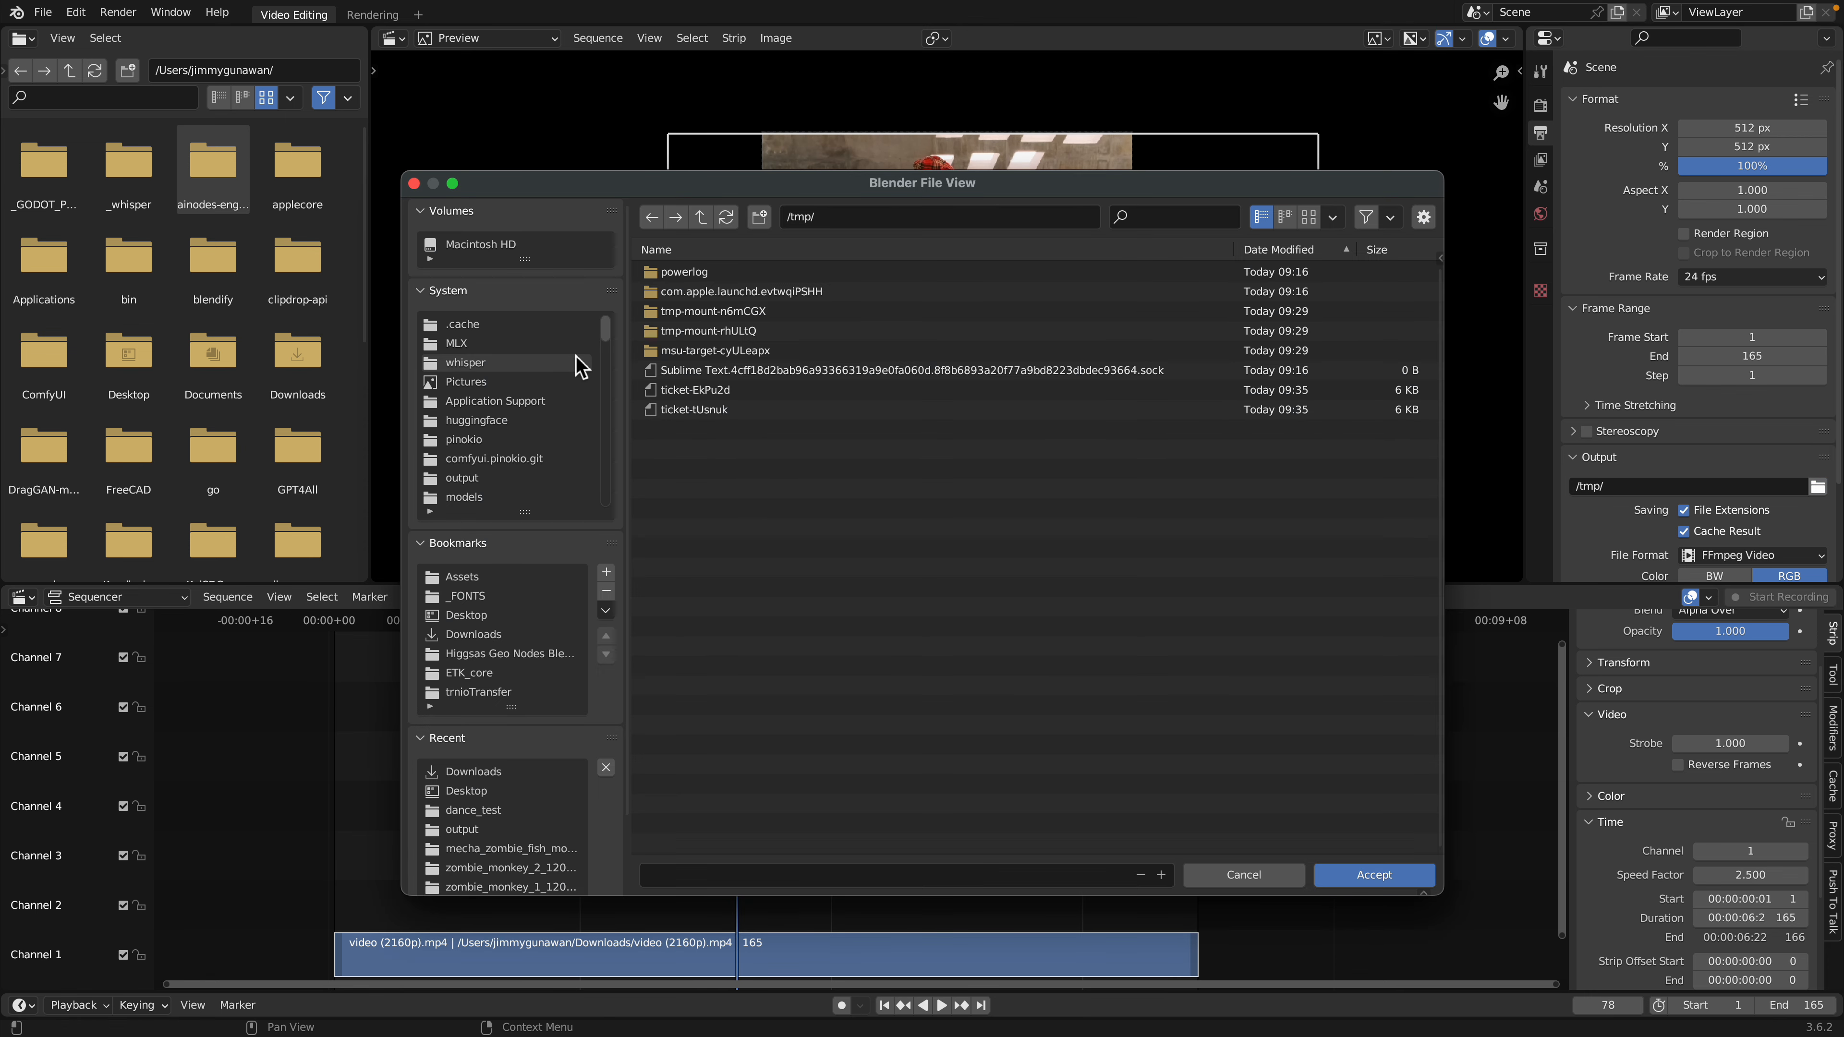
{"action": "scroll", "coordinate": [581, 367], "scroll_direction": "down", "scroll_amount": 3}
{"action": "scroll", "coordinate": [512, 605], "scroll_direction": "down", "scroll_amount": 1}
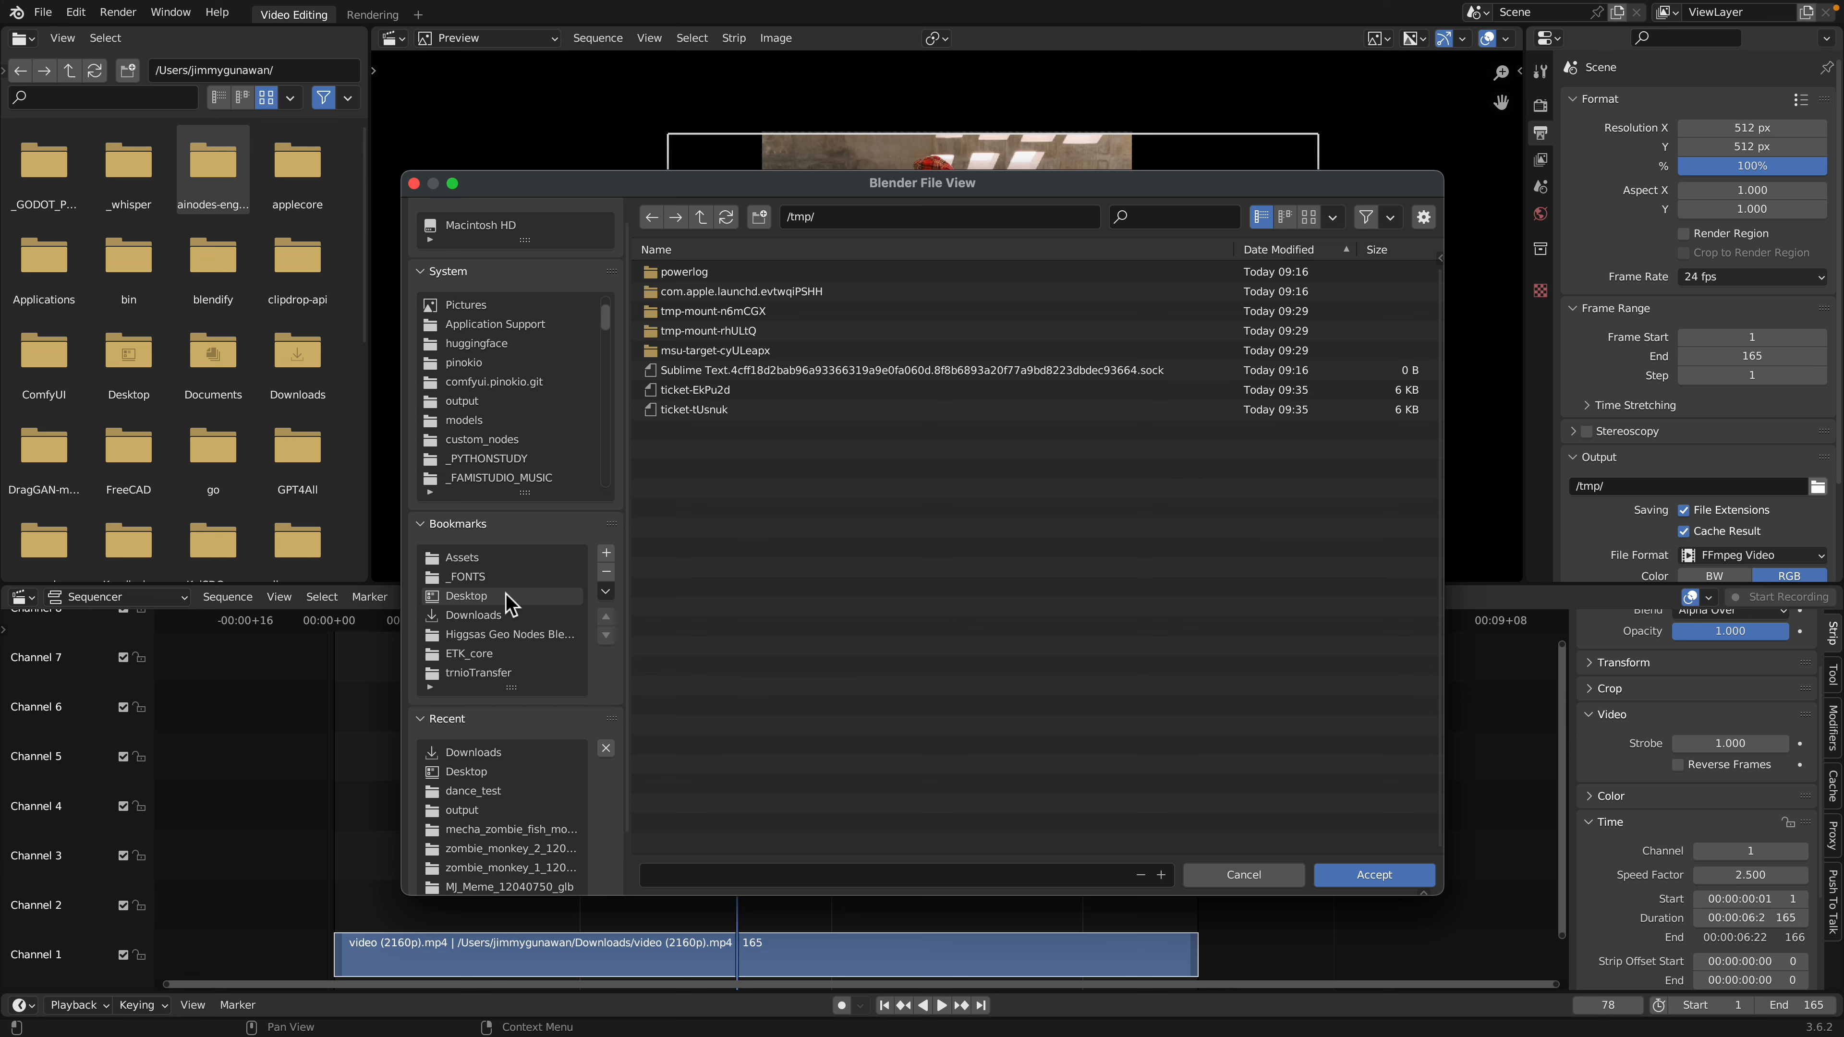
{"action": "left_click", "coordinate": [507, 596]}
{"action": "left_click", "coordinate": [757, 221]}
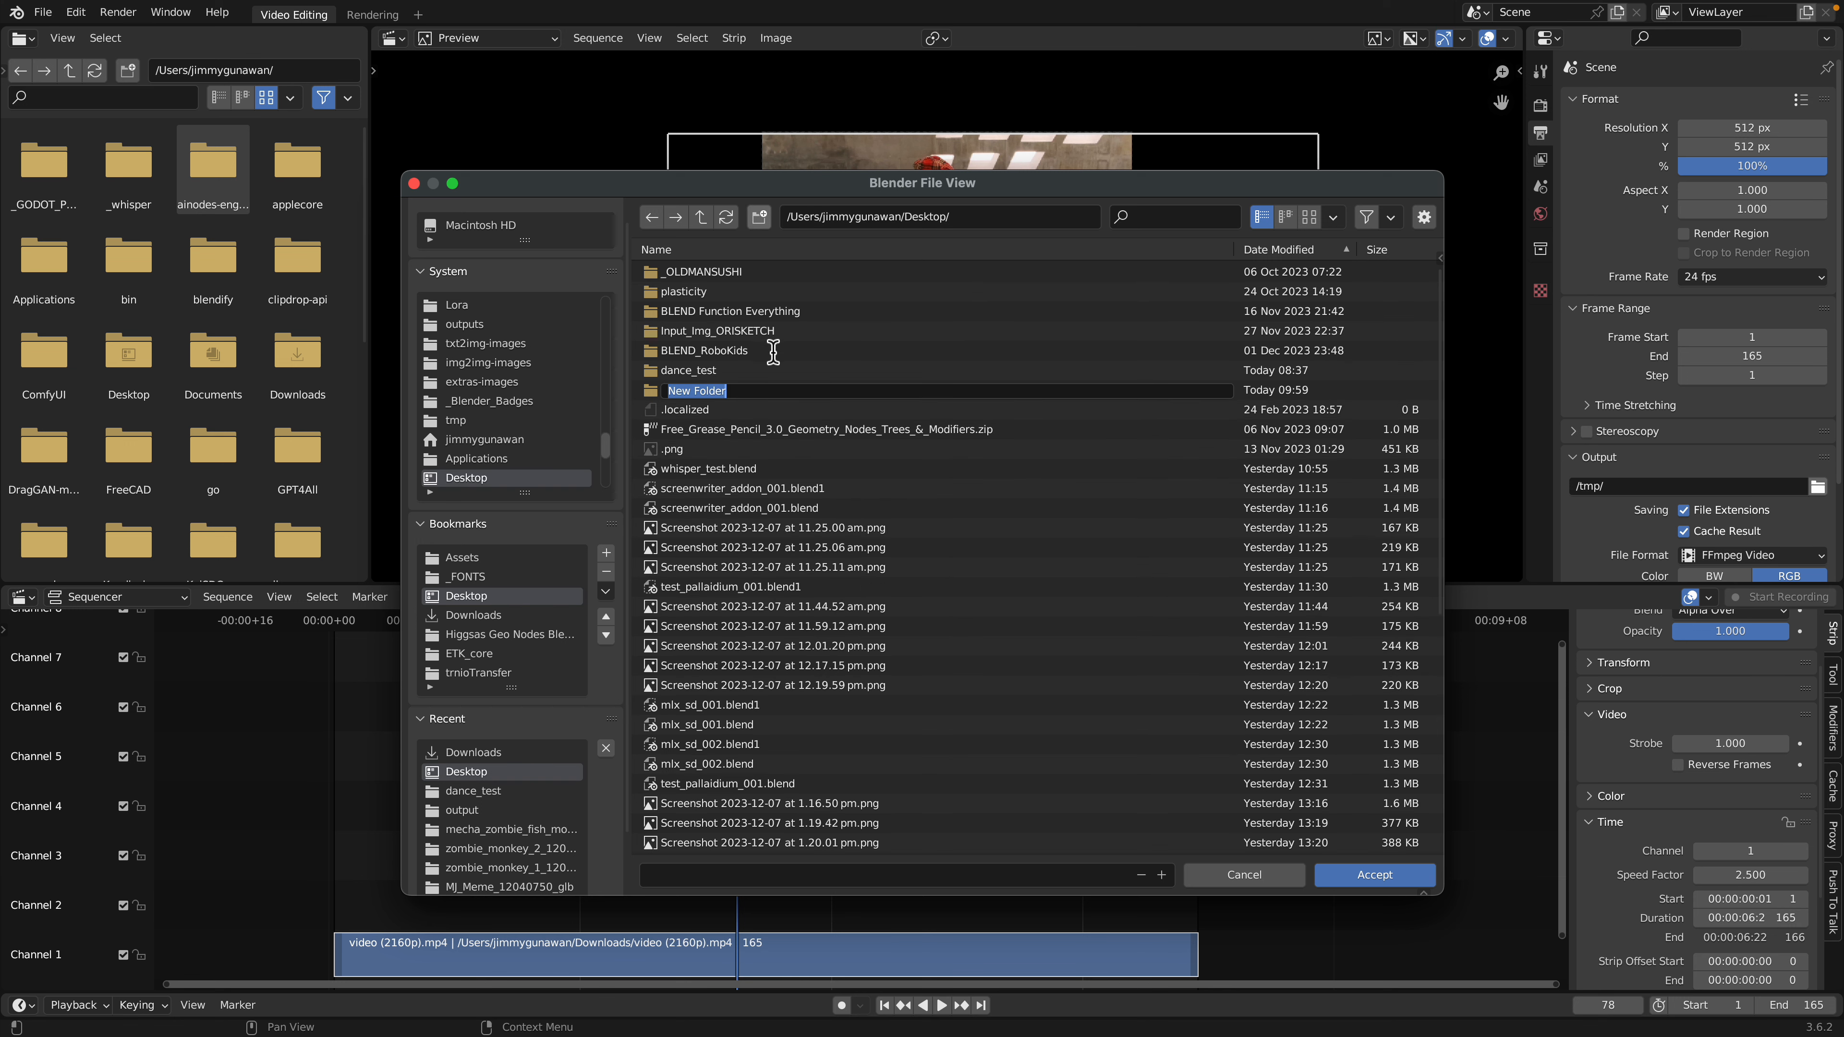
{"action": "type", "text": "video_dance_output"}
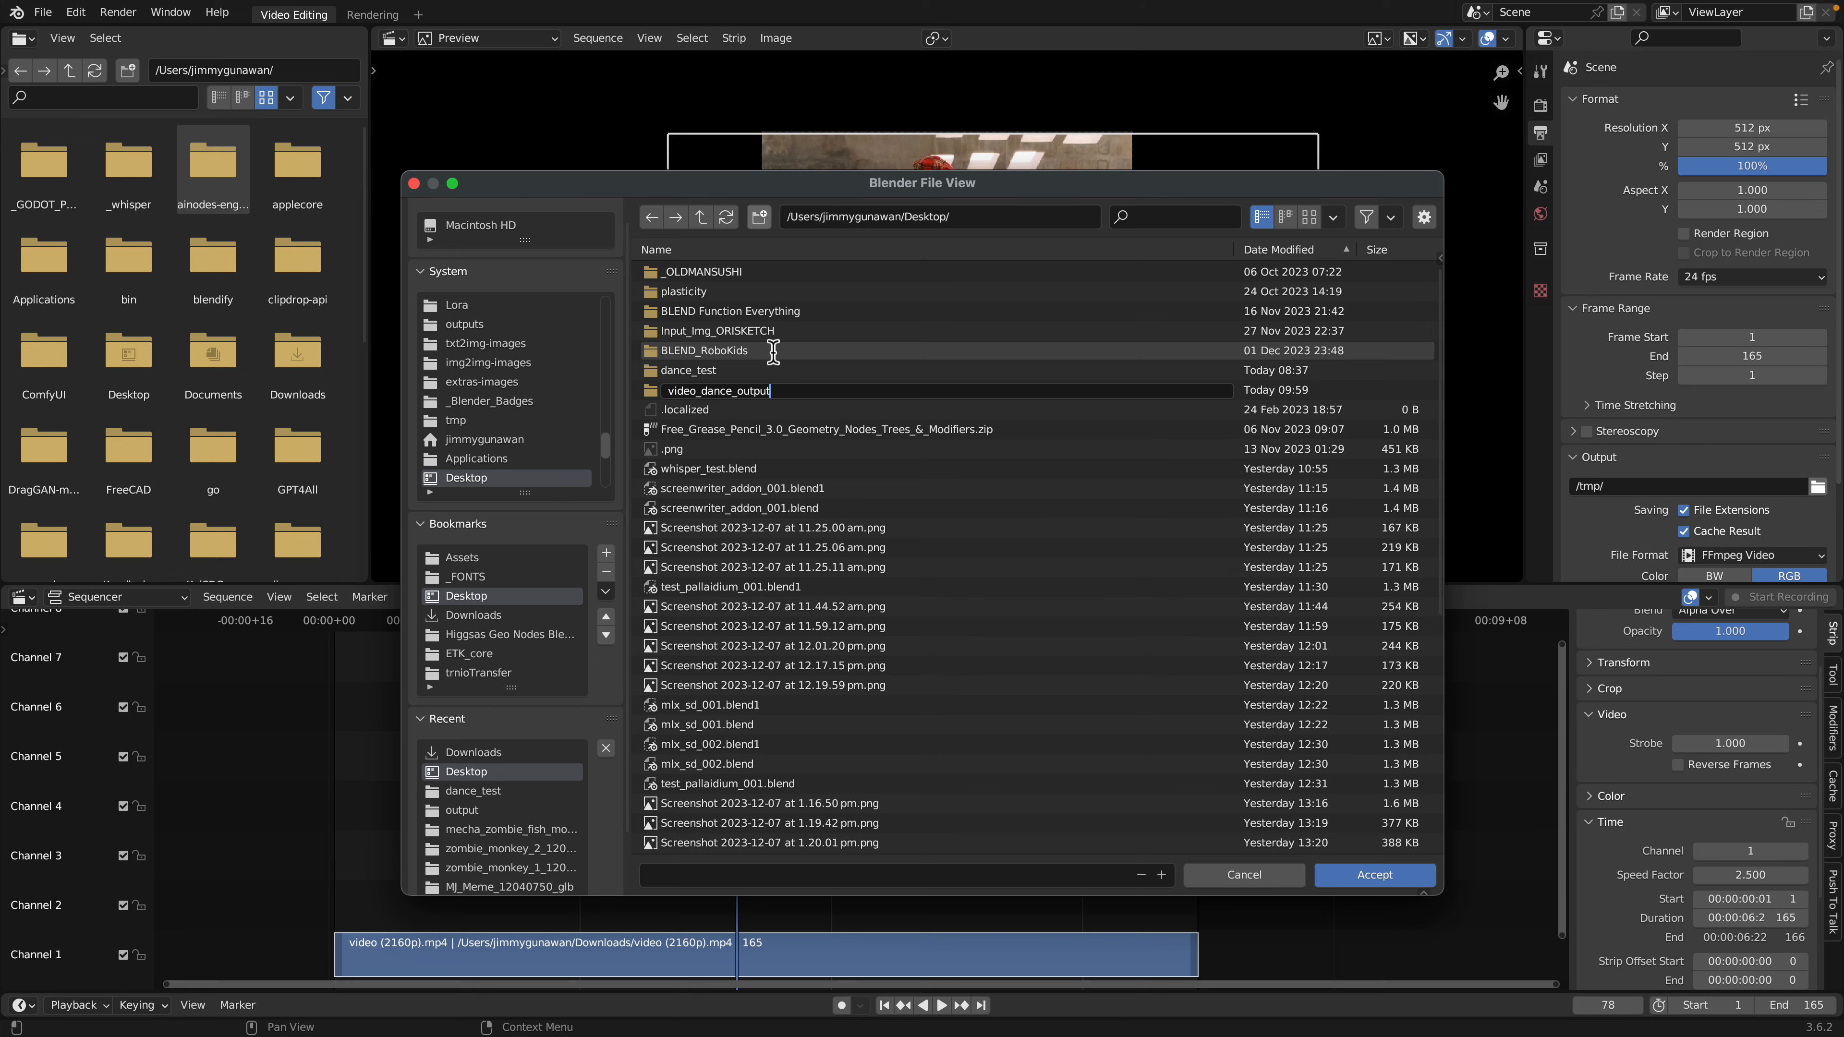
{"action": "key", "text": "Return"}
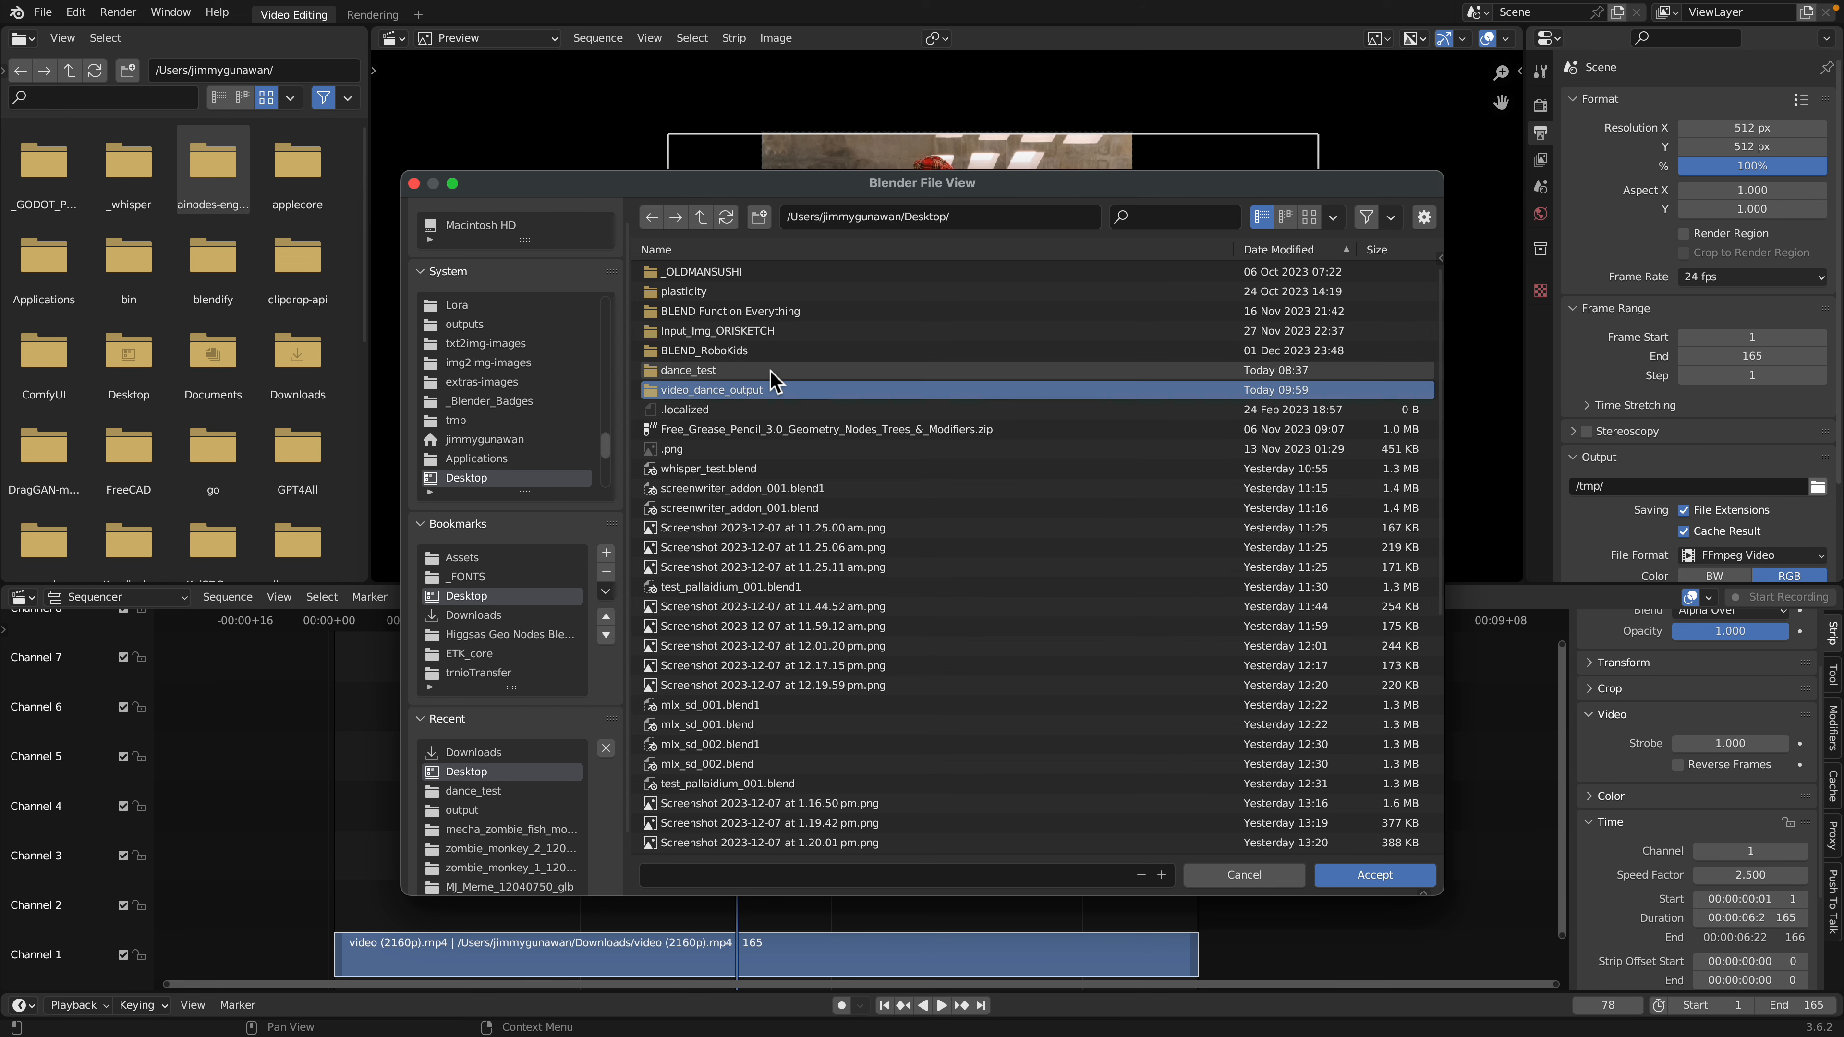
{"action": "left_click", "coordinate": [773, 393]}
{"action": "left_click", "coordinate": [1375, 874]}
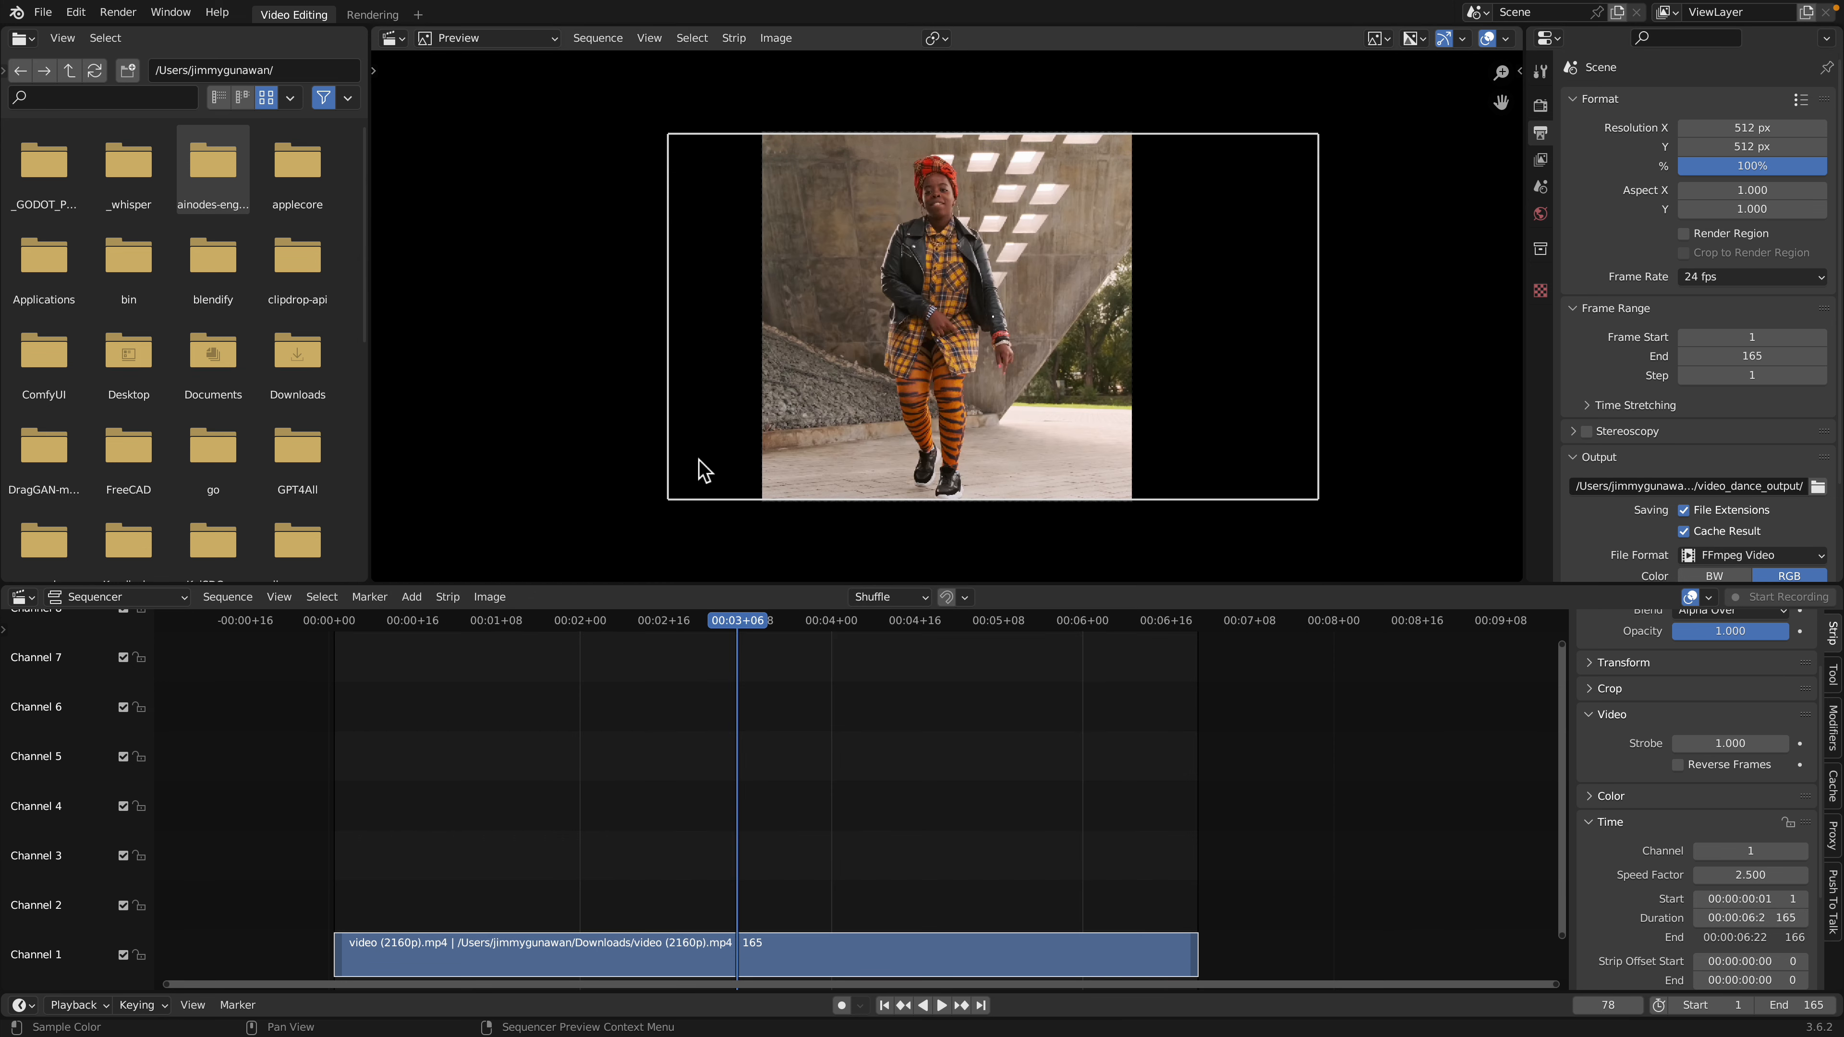
Step: Render the animation as an FFmpeg video and switch to Finder
{"action": "left_click", "coordinate": [119, 12]}
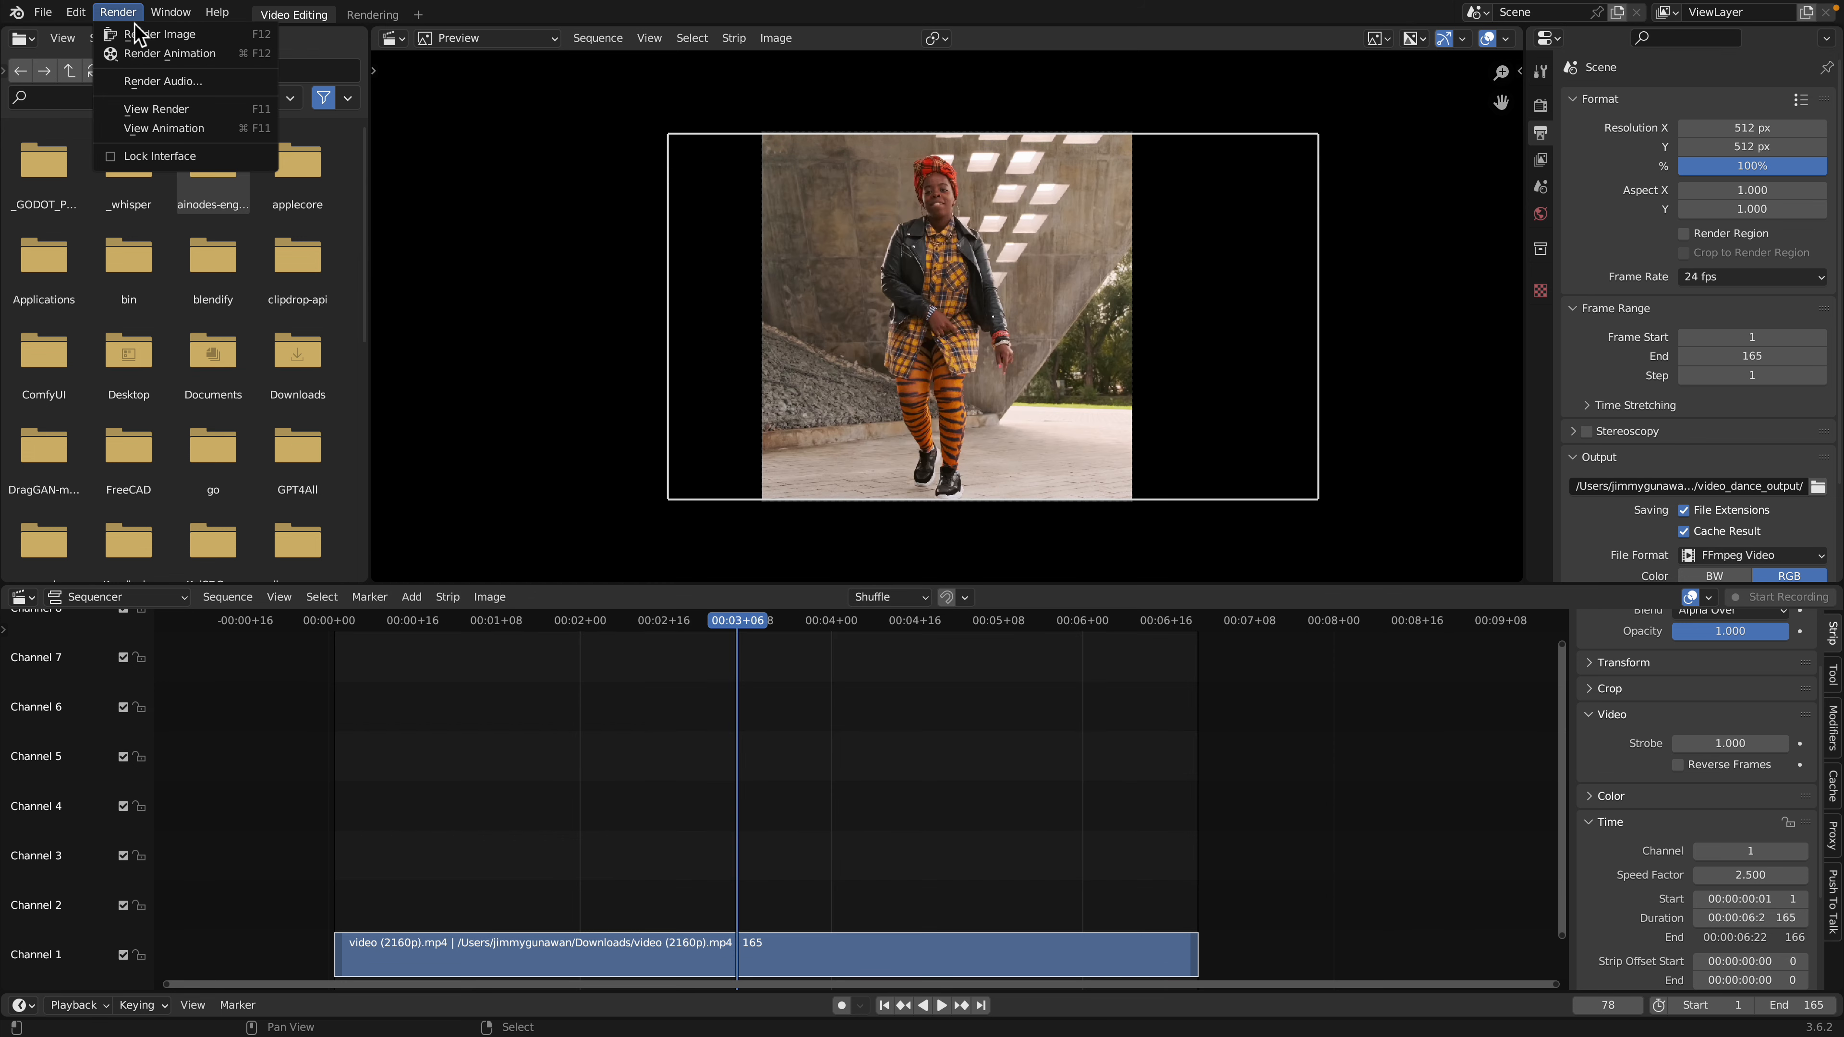
{"action": "left_click", "coordinate": [178, 64]}
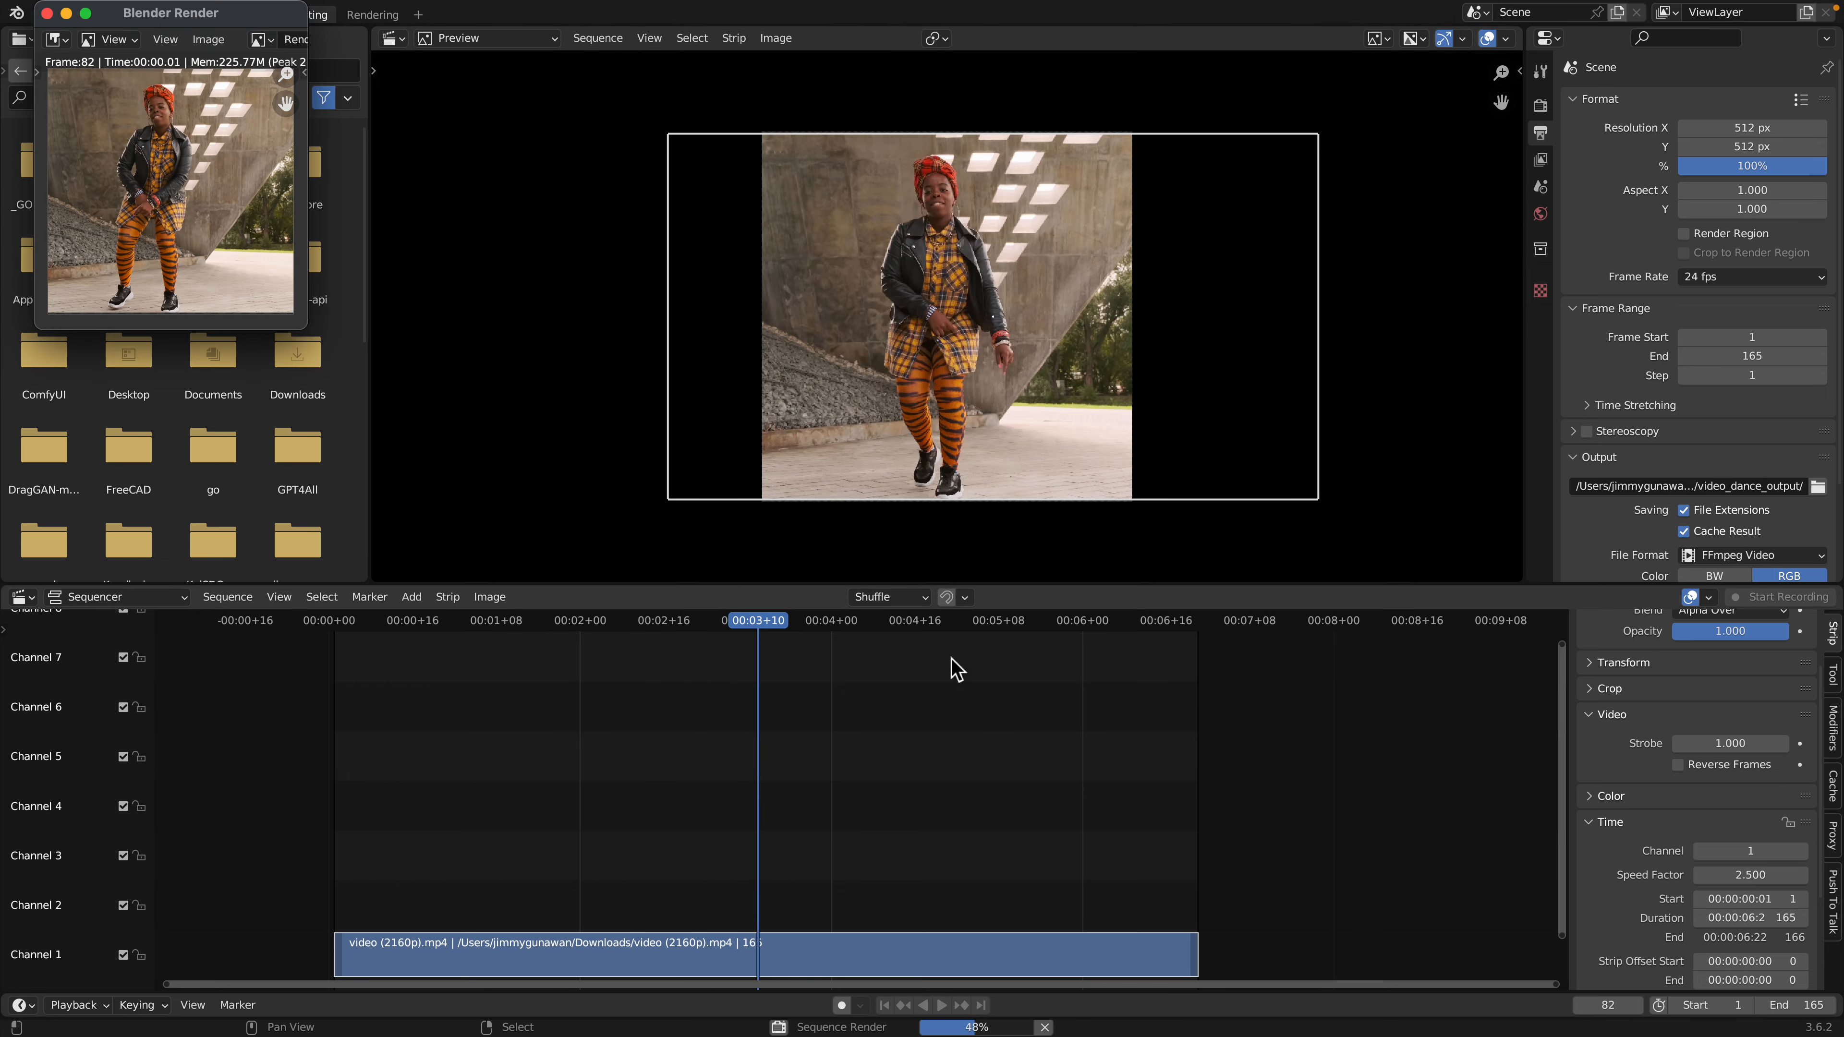
{"action": "key", "text": "ctrl+Left"}
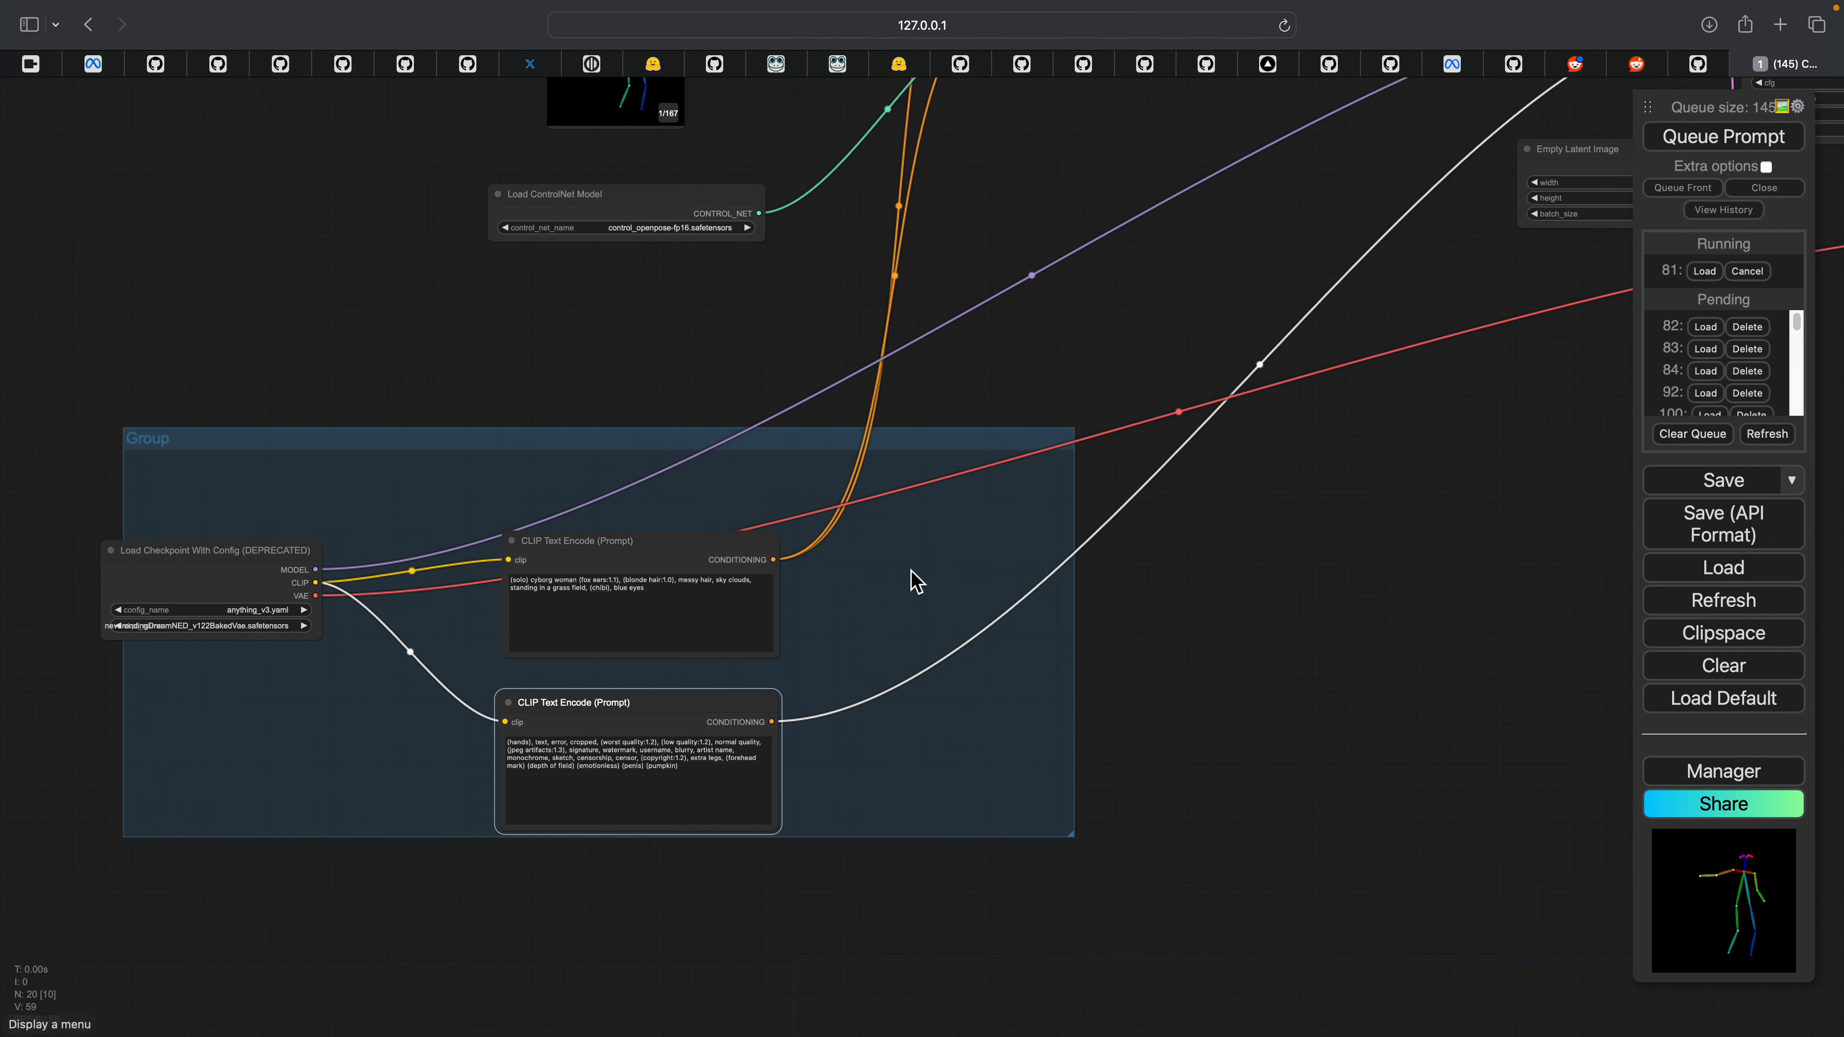
{"action": "key", "text": "ctrl+Left"}
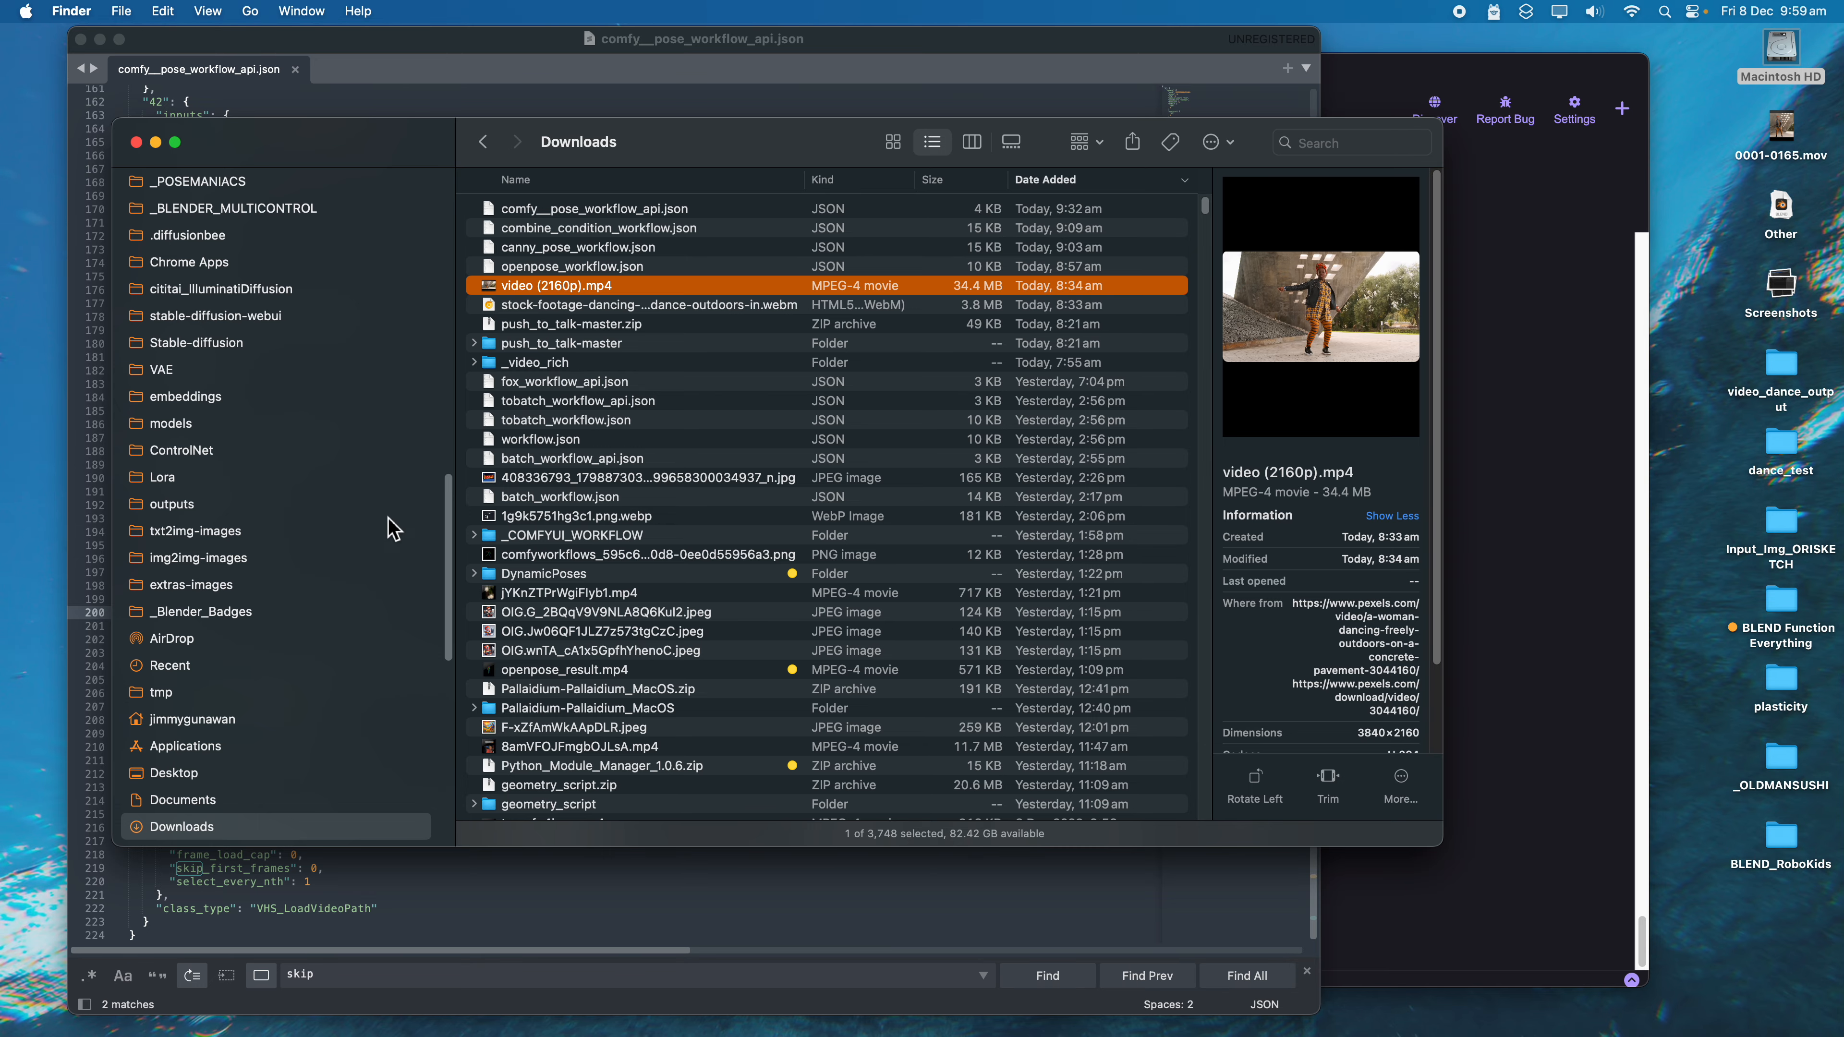
Step: Open the Desktop's video_dance_output folder and move the rendered 0001-0165.mp4 to the bin
{"action": "left_click", "coordinate": [291, 771]}
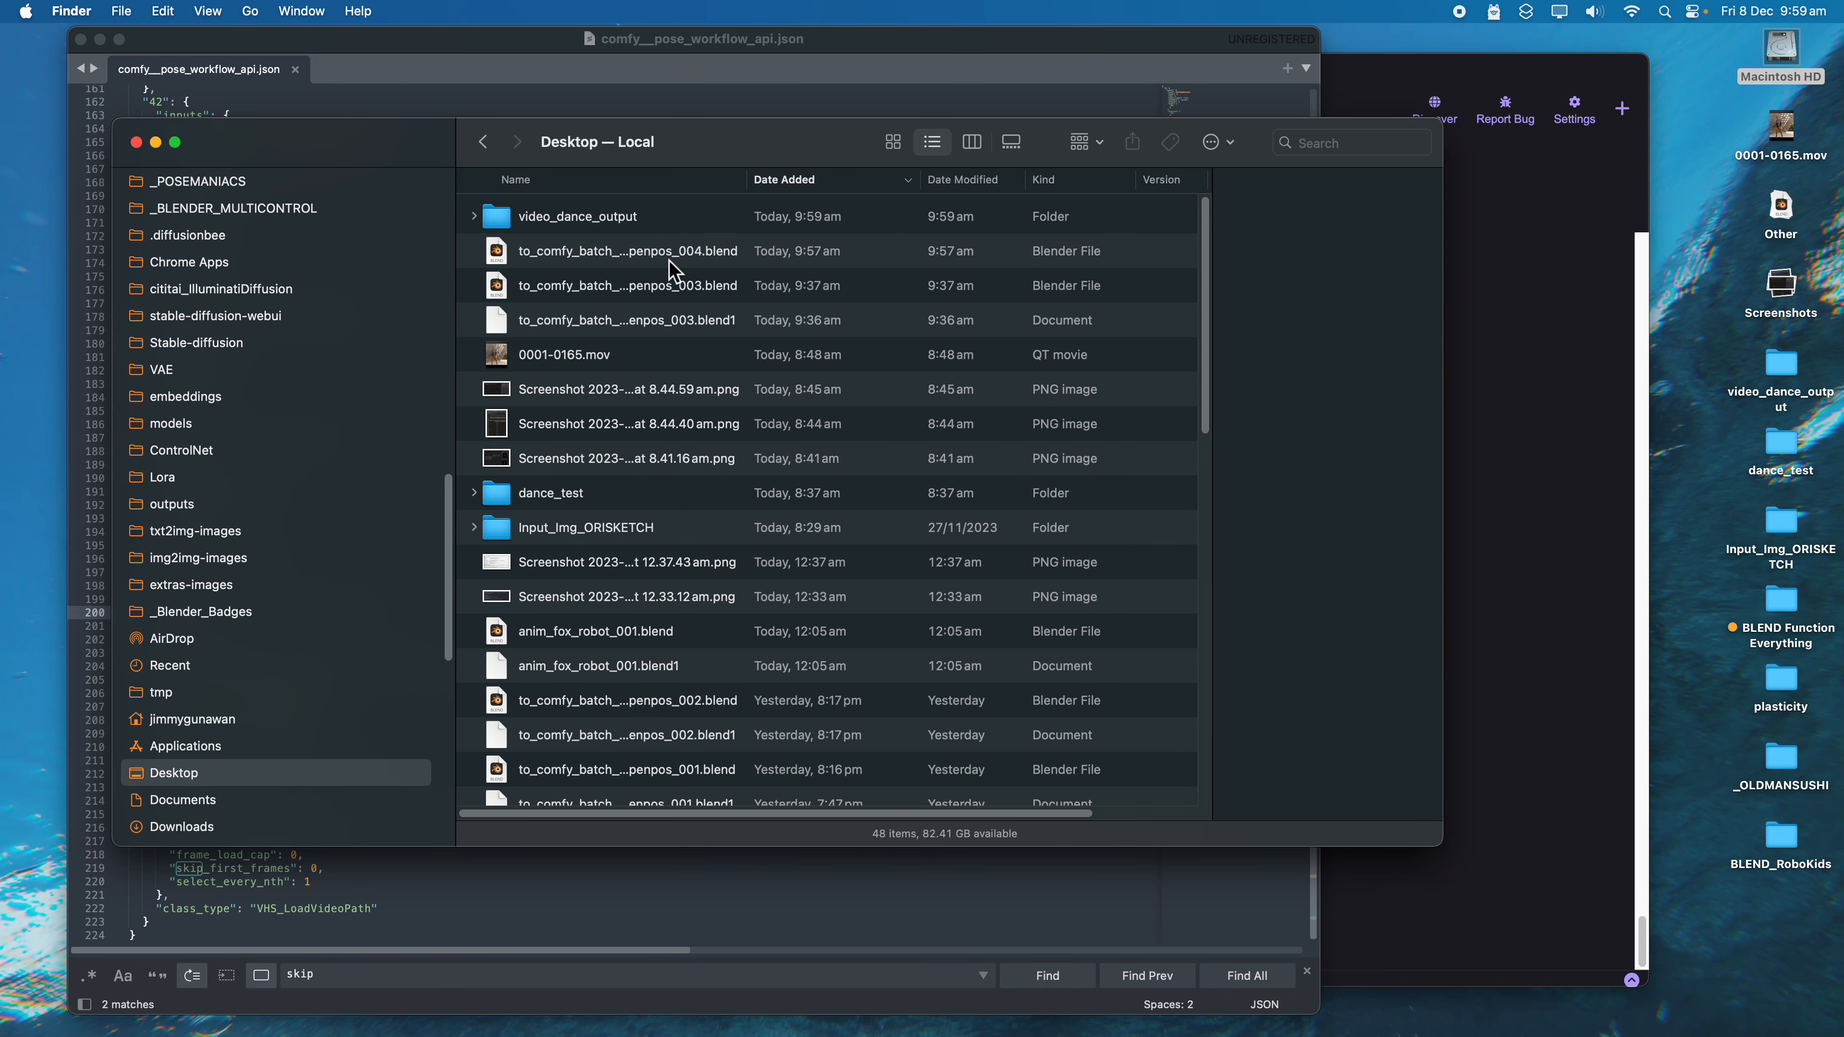
{"action": "double_click", "coordinate": [661, 212]}
{"action": "left_click", "coordinate": [653, 212]}
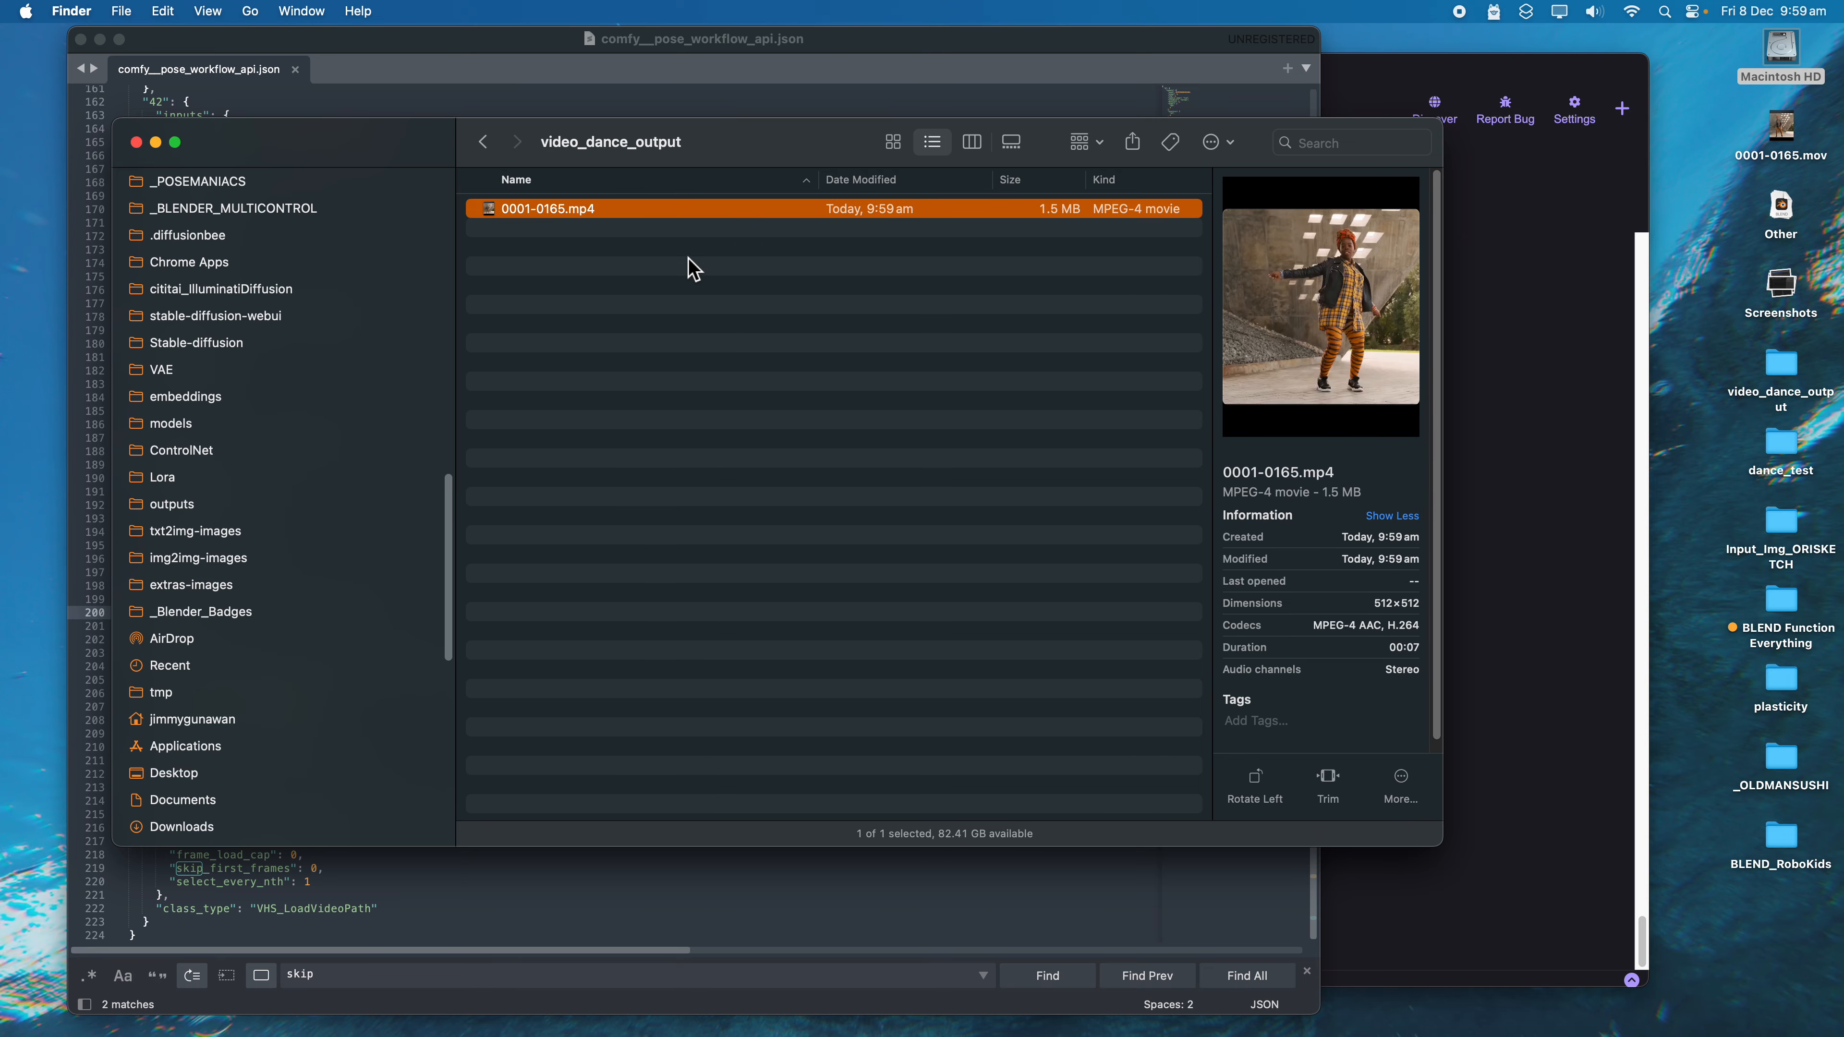
{"action": "right_click", "coordinate": [680, 216]}
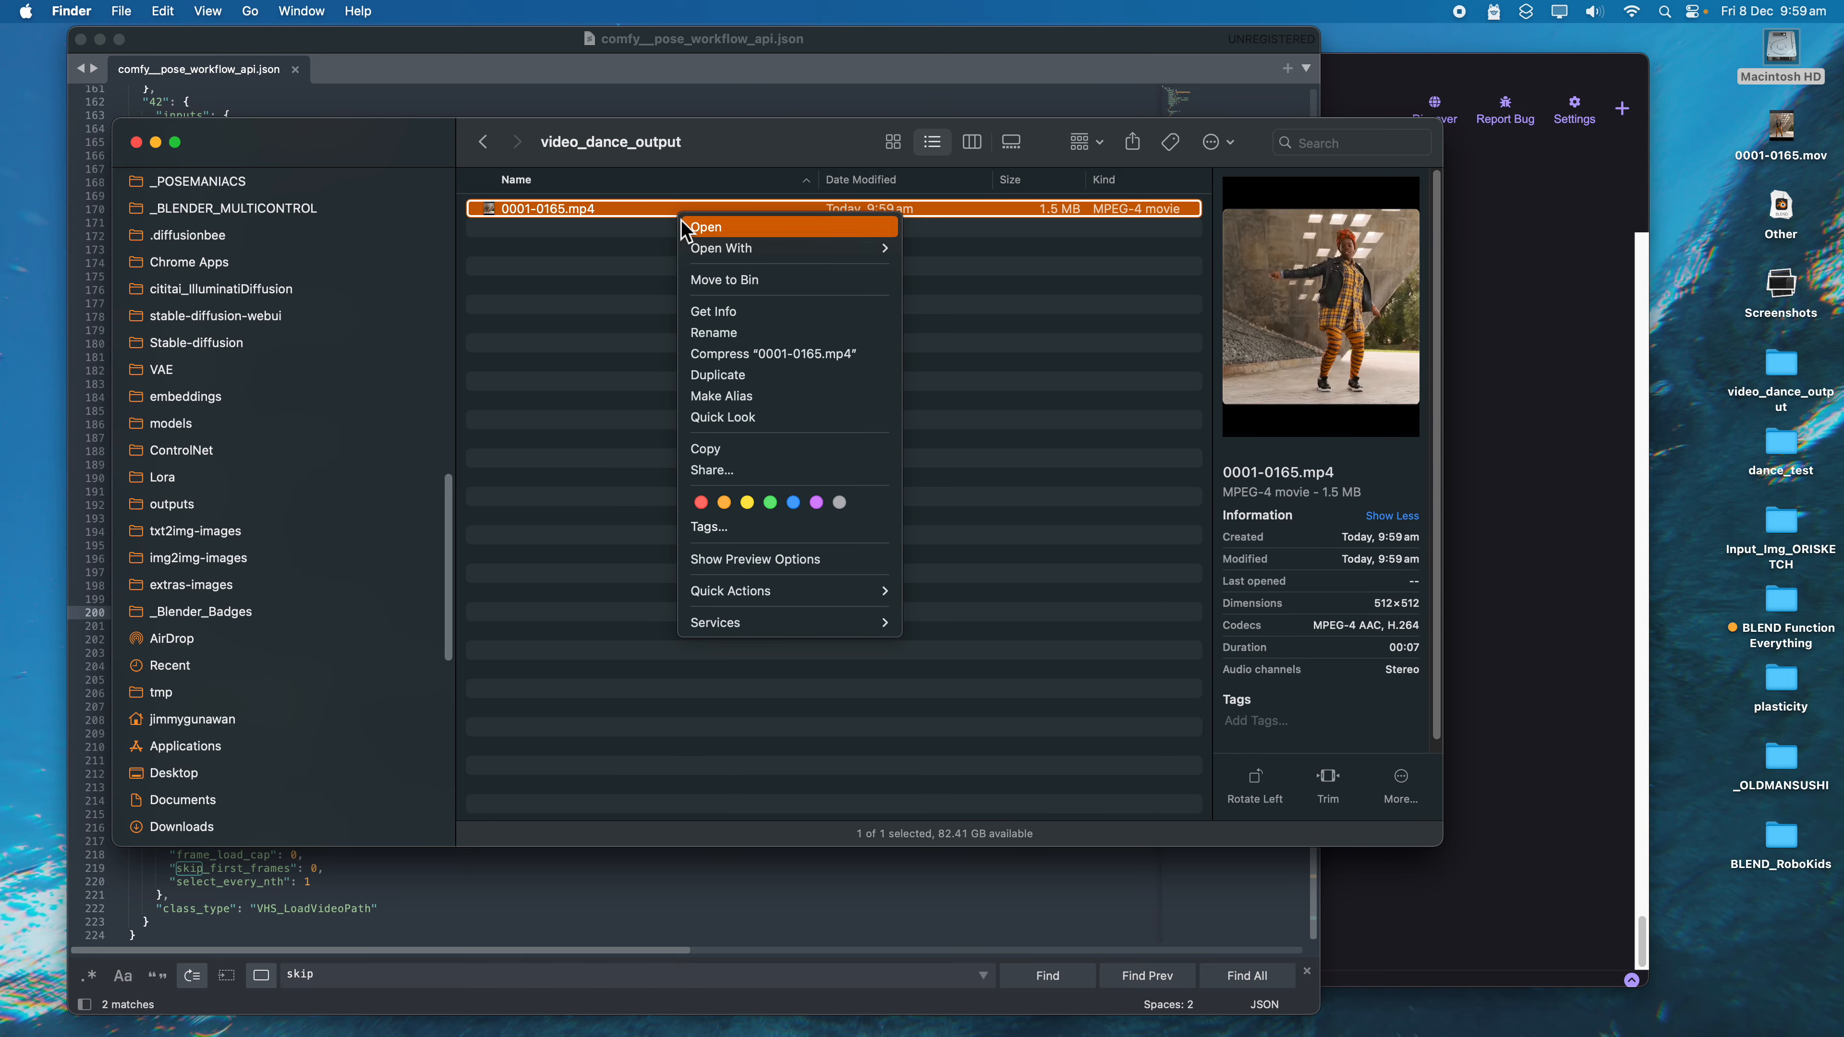
{"action": "left_click", "coordinate": [713, 279]}
Step: Switch back to Blender and set the output file format to PNG
{"action": "key", "text": "ctrl+Right"}
{"action": "key", "text": "ctrl+Right"}
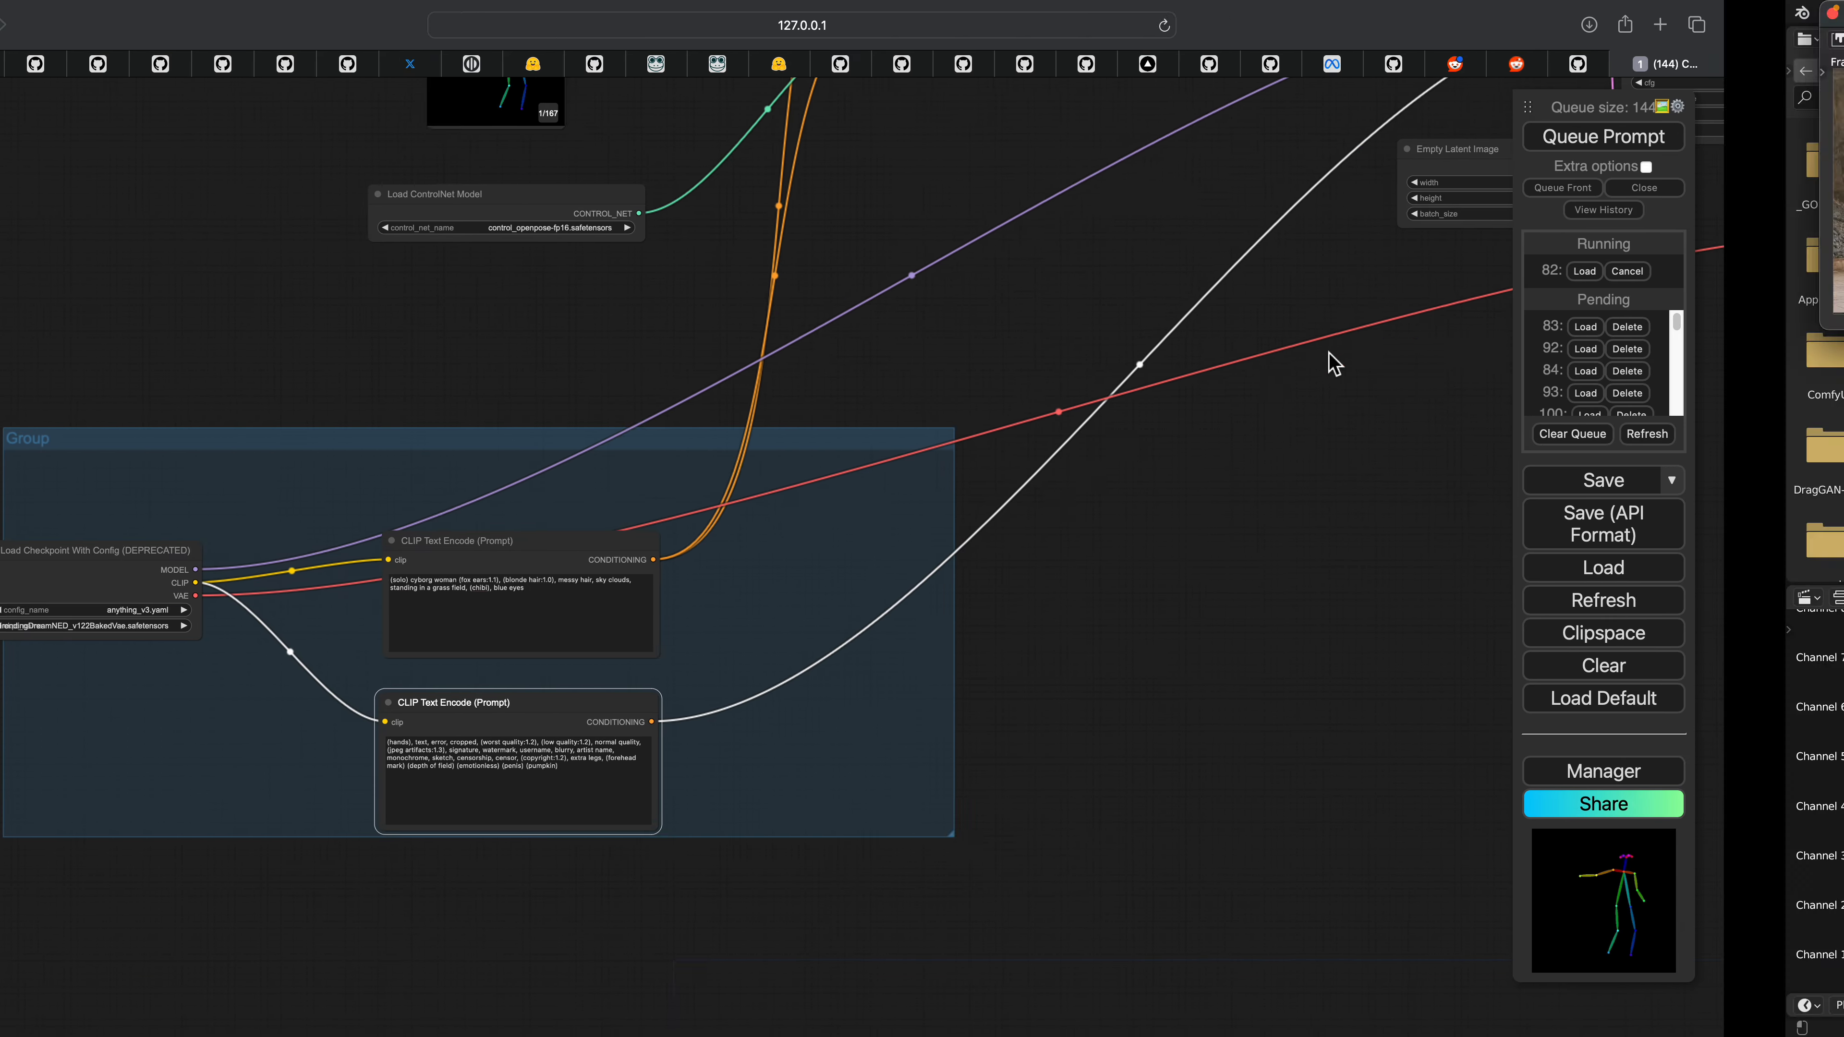
{"action": "left_click", "coordinate": [1735, 553]}
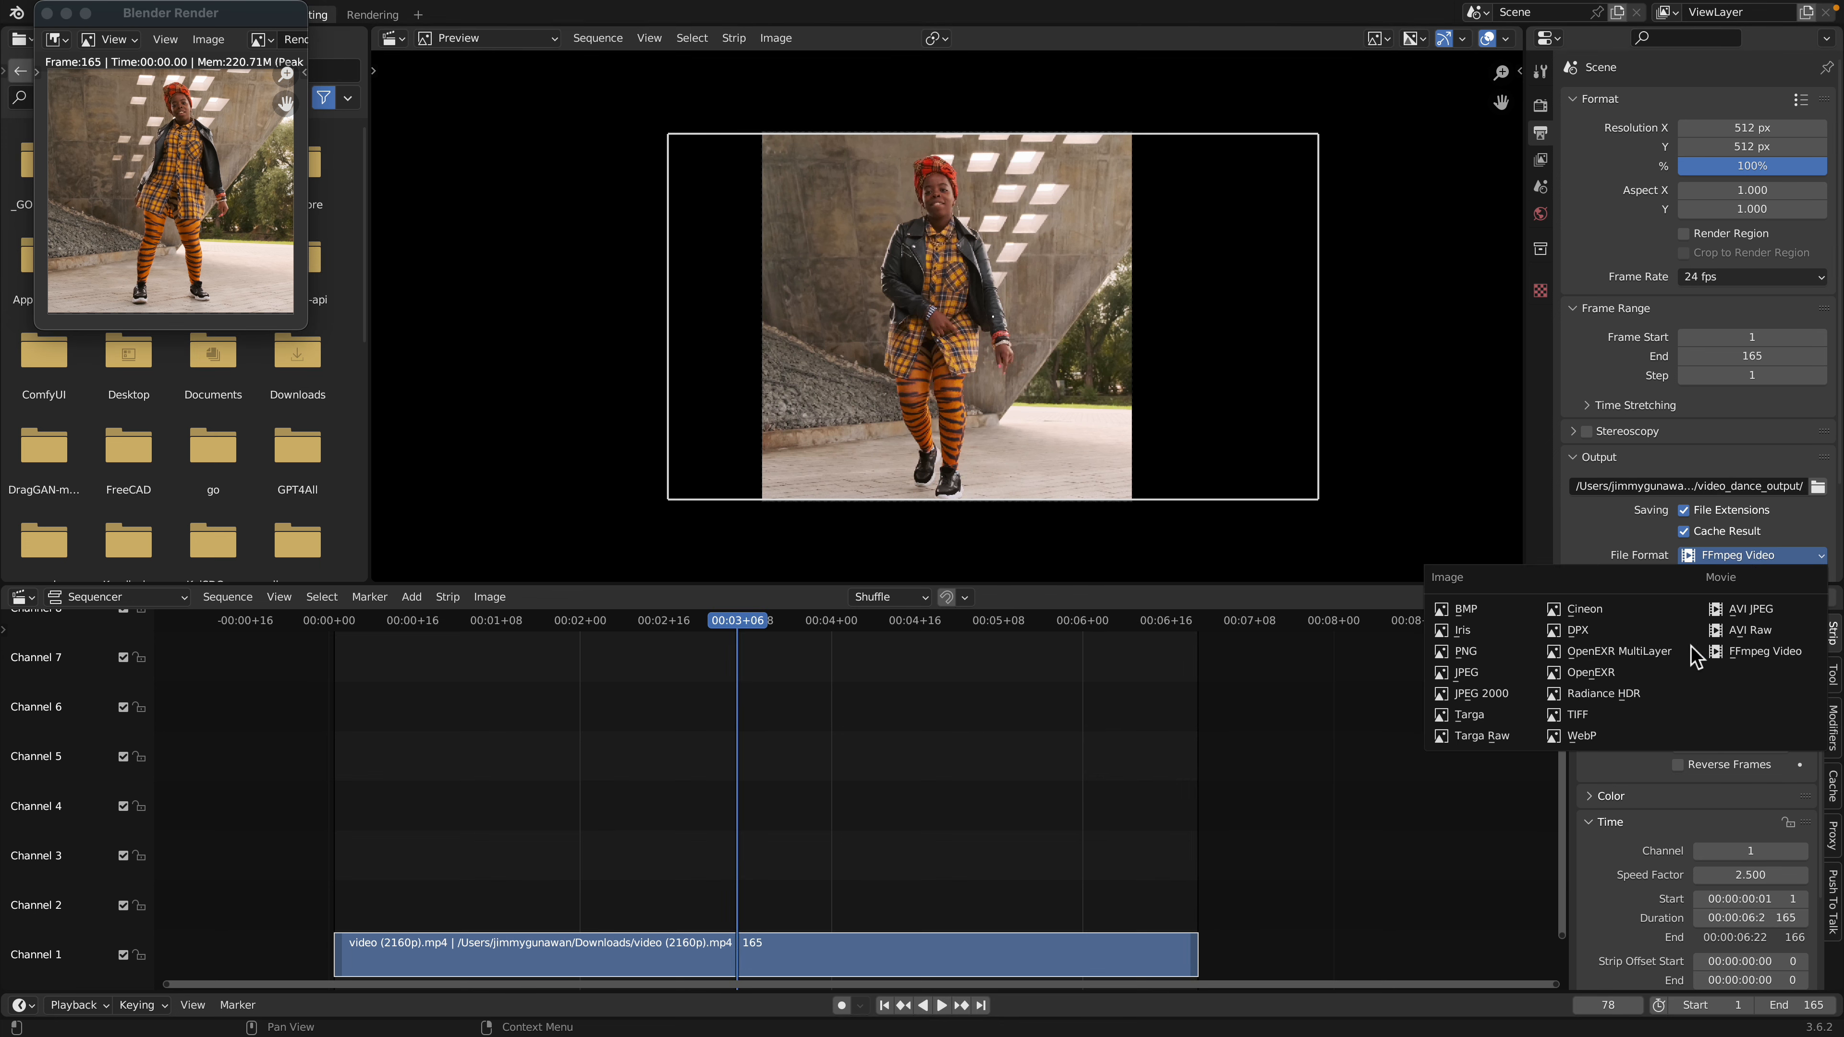
{"action": "left_click", "coordinate": [1481, 651]}
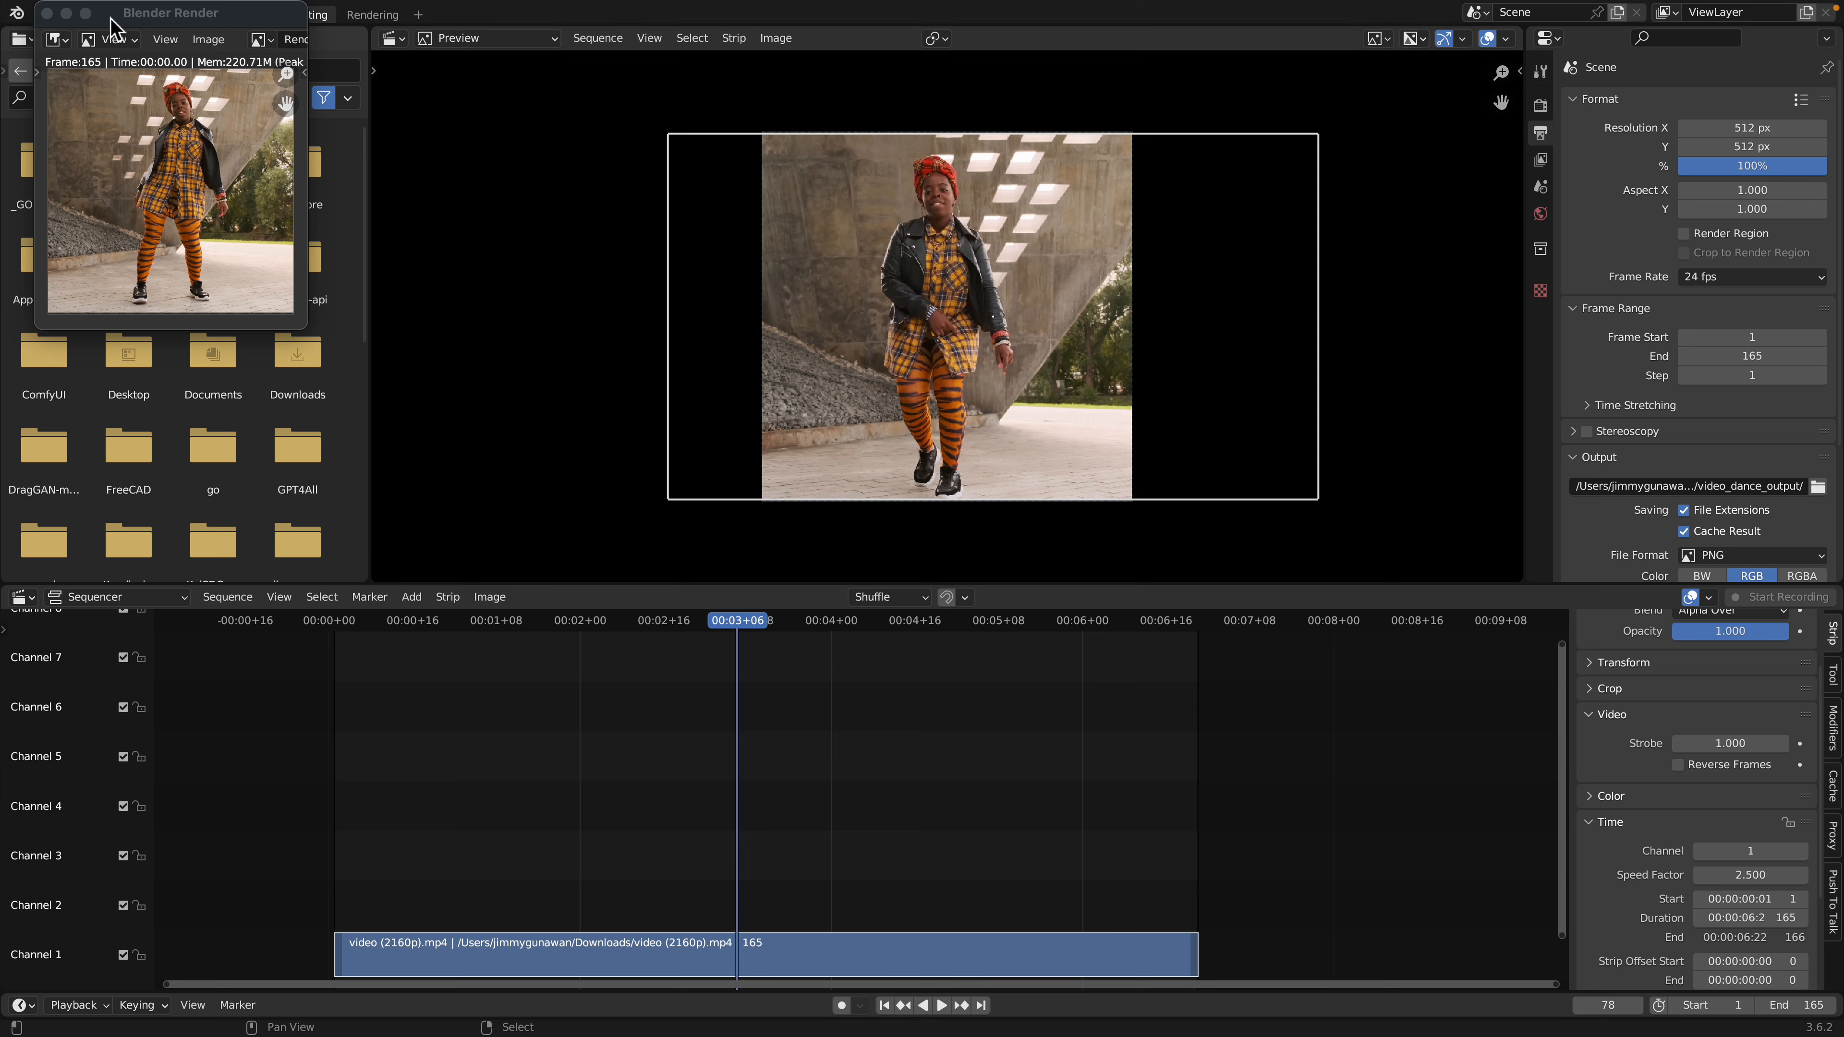
Step: Close the old render window and render the animation as a PNG image sequence
{"action": "left_click", "coordinate": [48, 13]}
{"action": "left_click", "coordinate": [119, 13]}
{"action": "left_click", "coordinate": [170, 53]}
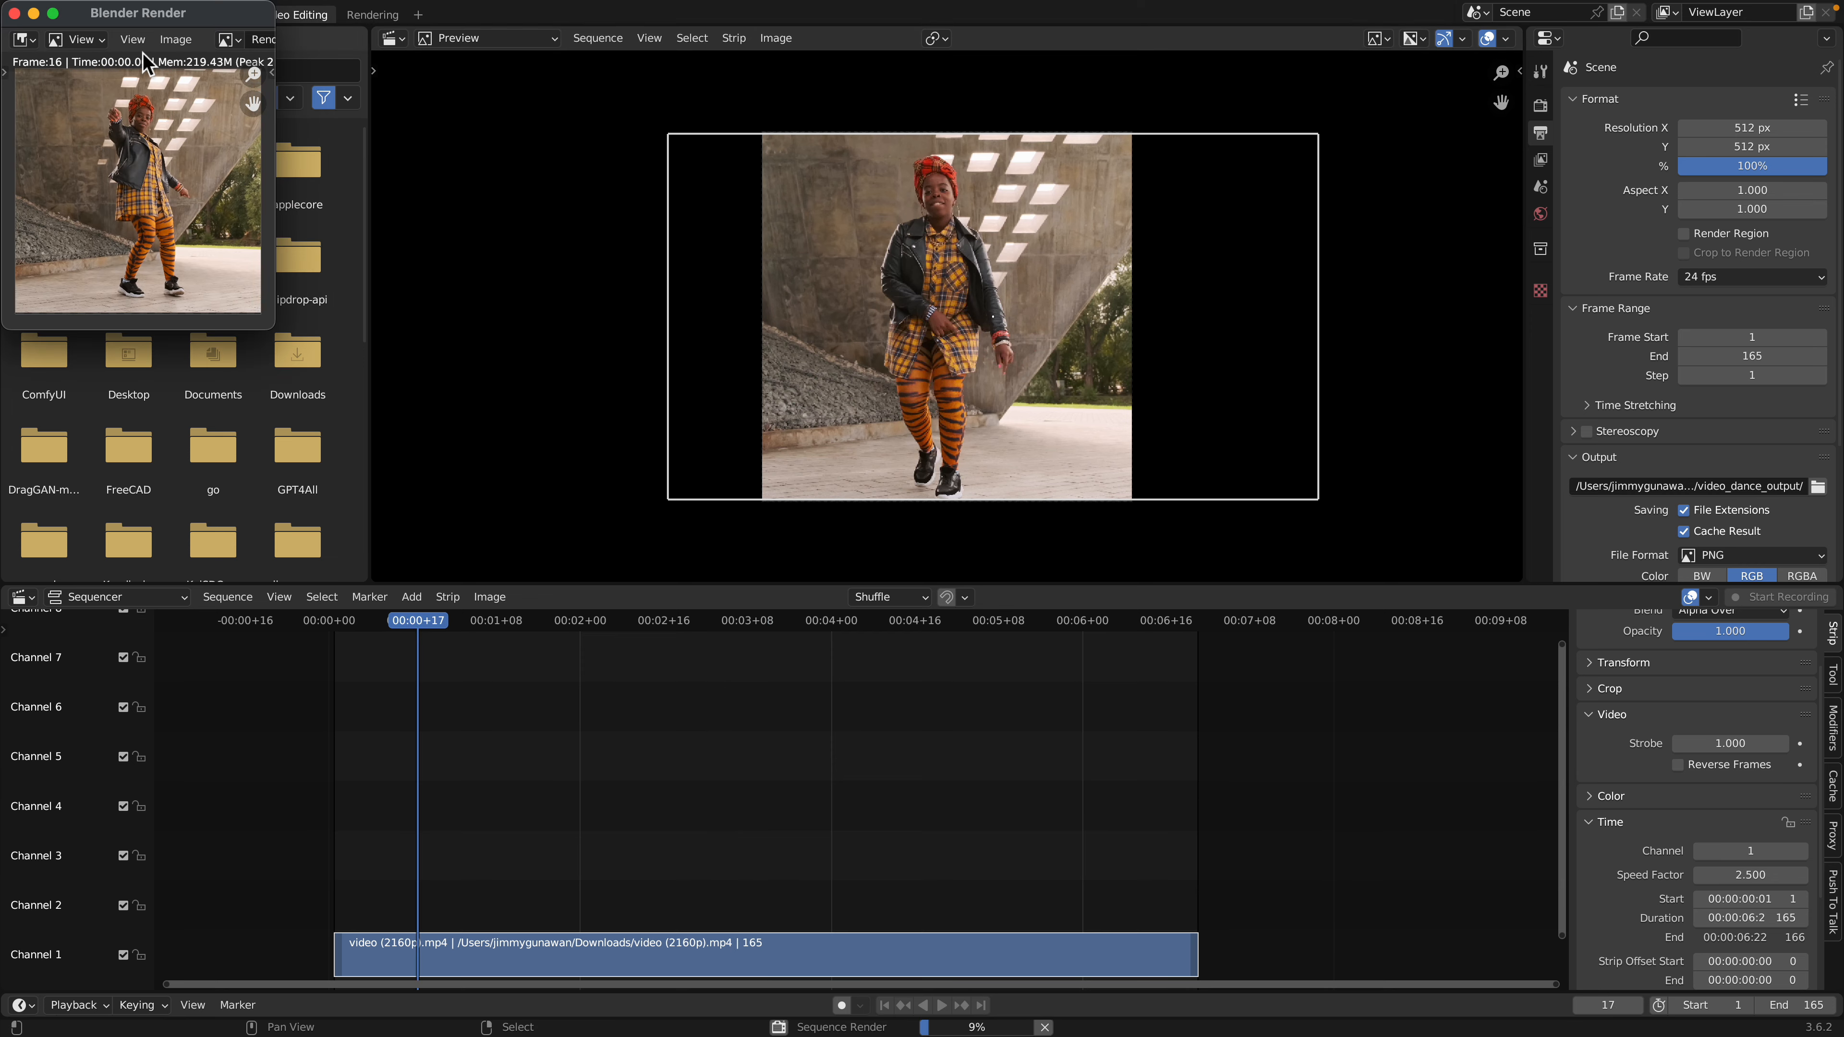
Step: Switch to Finder and preview the rendered frames from 0001.png to 0020.png in Quick Look
{"action": "key", "text": "ctrl+Left"}
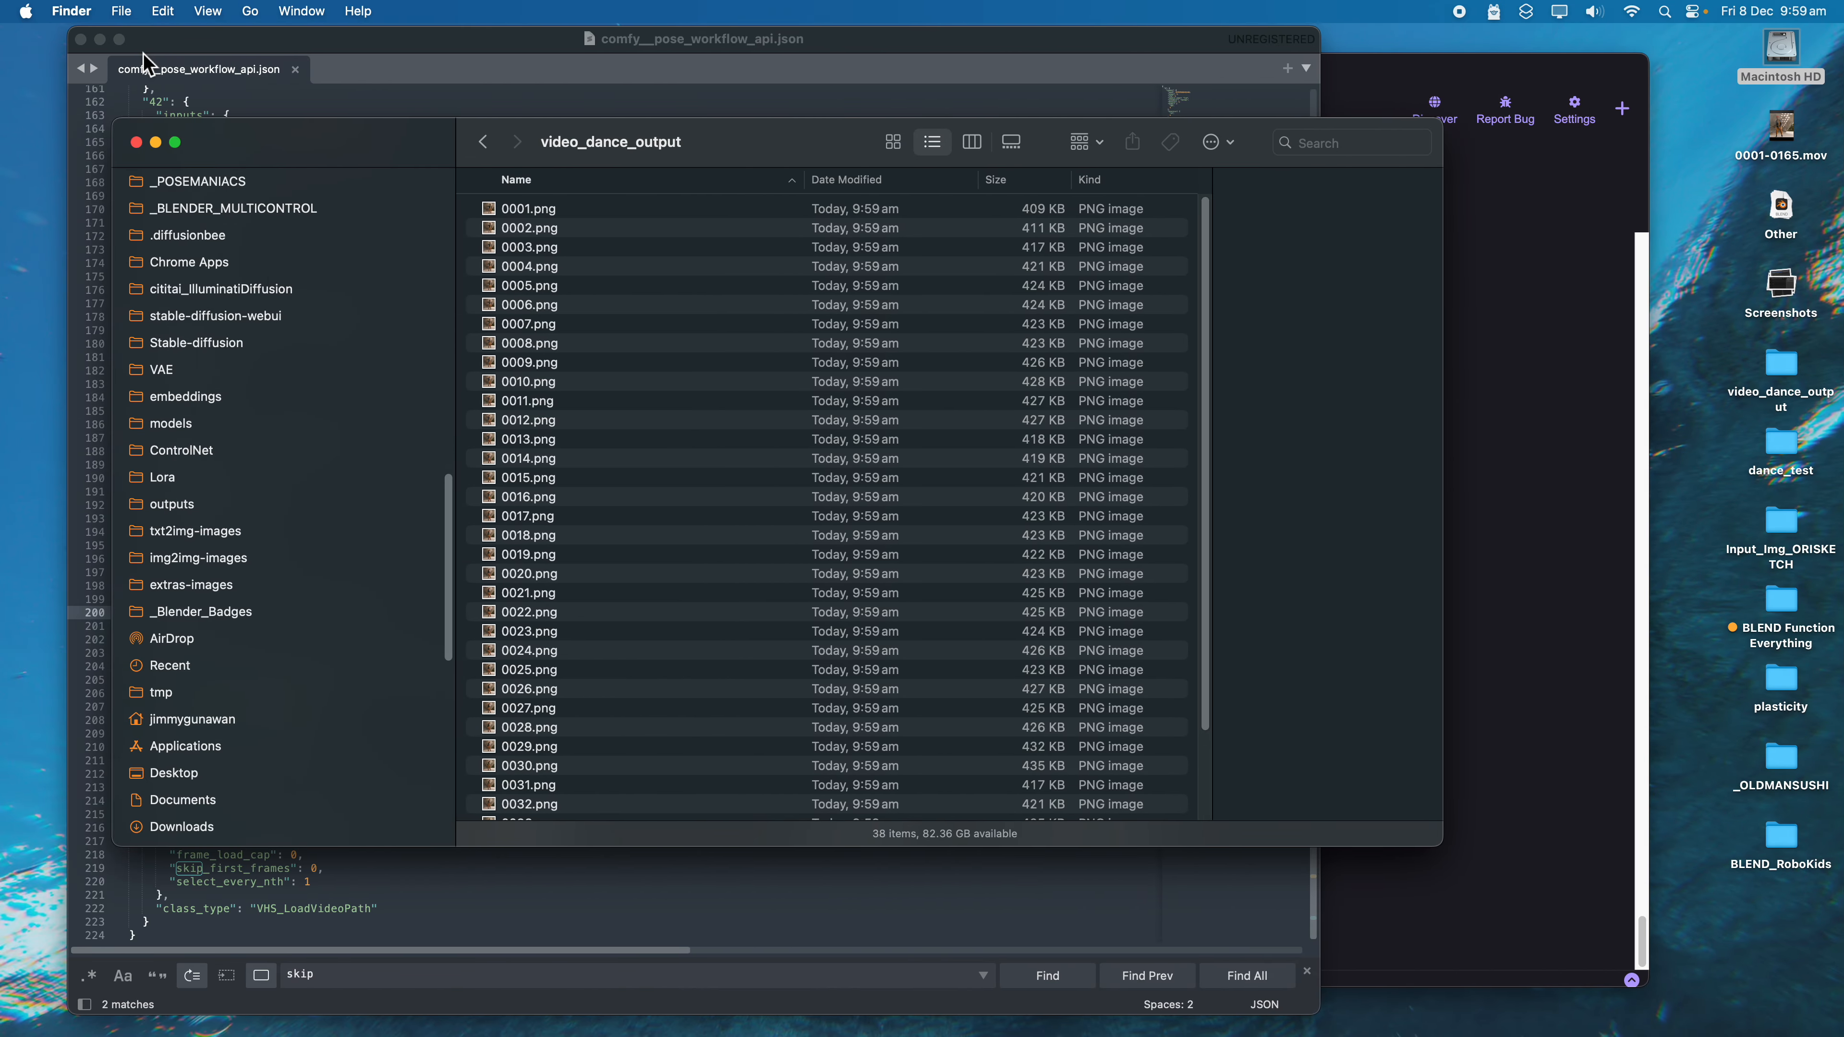
{"action": "left_click", "coordinate": [579, 210]}
{"action": "key", "text": "space"}
{"action": "key", "text": "Down"}
{"action": "key", "text": "Down"}
{"action": "key", "text": "Down"}
{"action": "key", "text": "Down"}
{"action": "key", "text": "Down"}
{"action": "key", "text": "Down"}
{"action": "key", "text": "Down"}
{"action": "key", "text": "Down"}
{"action": "key", "text": "Down"}
{"action": "key", "text": "Down"}
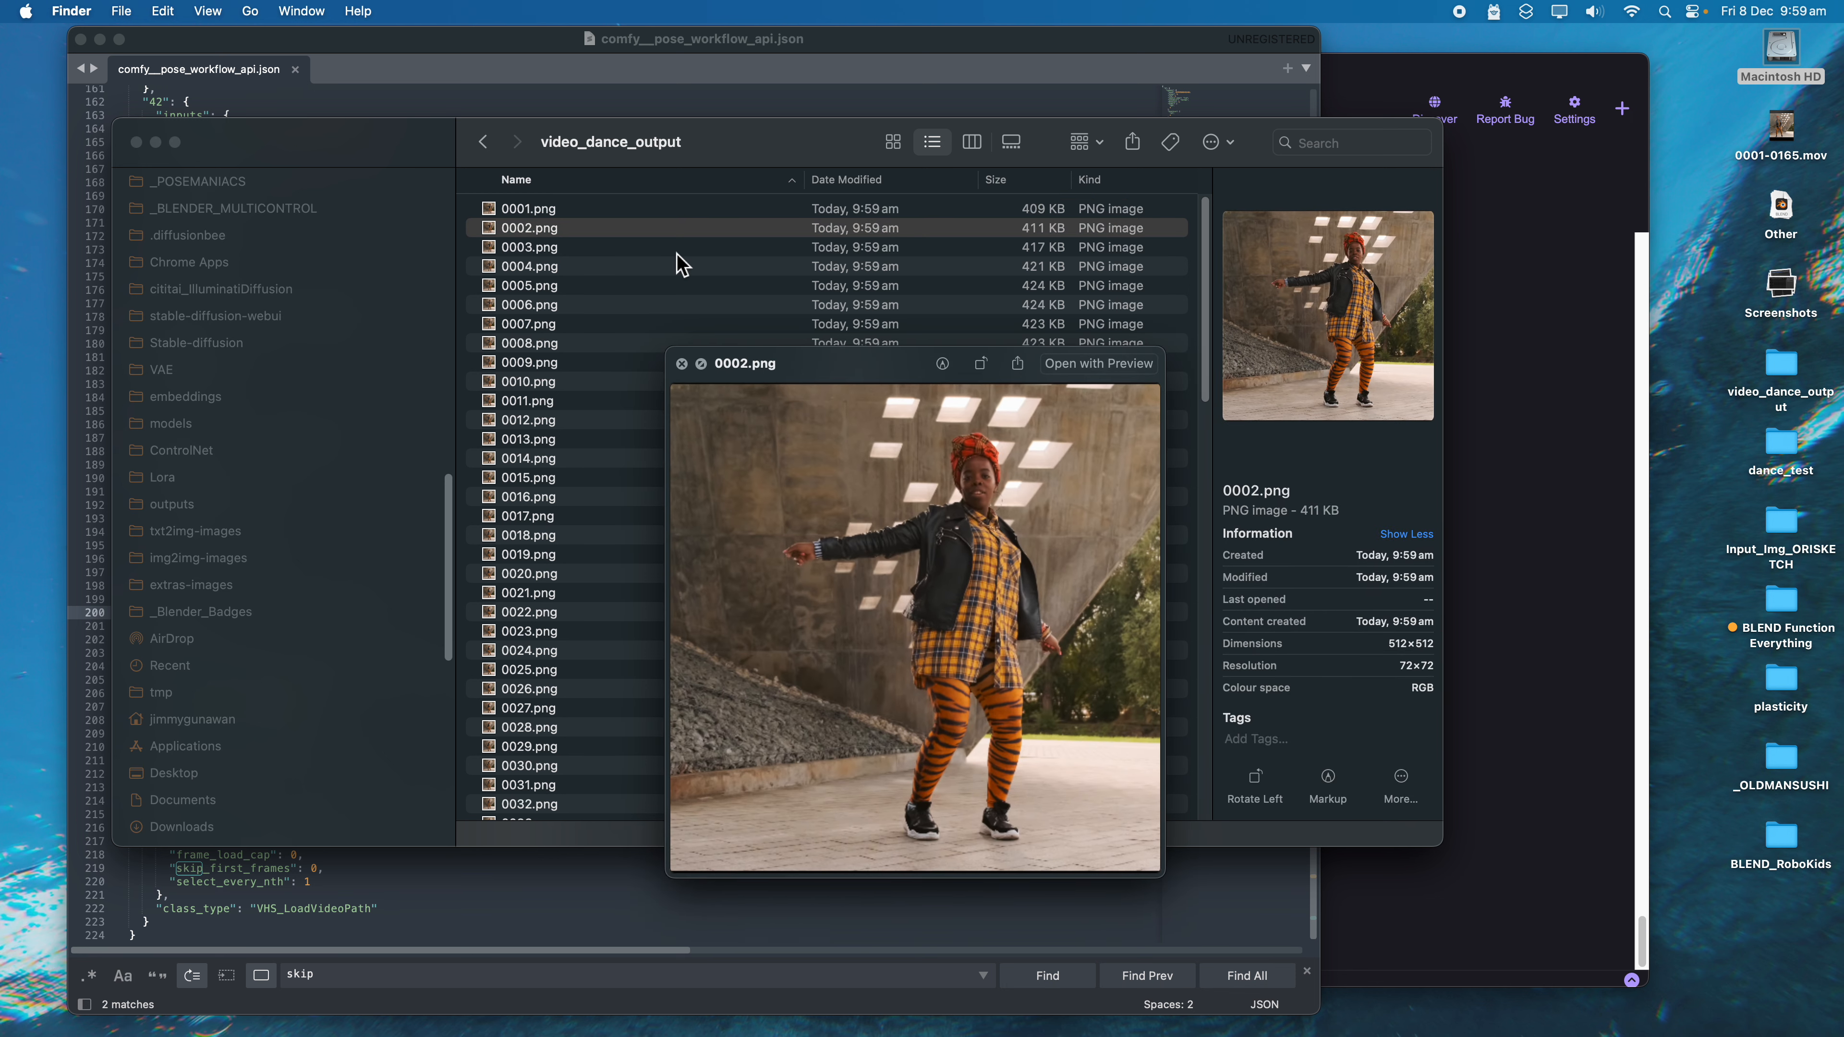
{"action": "key", "text": "Down"}
{"action": "key", "text": "Down"}
{"action": "key", "text": "Down"}
{"action": "key", "text": "Down"}
{"action": "key", "text": "Down"}
{"action": "key", "text": "Down"}
{"action": "key", "text": "Down"}
{"action": "key", "text": "Down"}
{"action": "key", "text": "Down"}
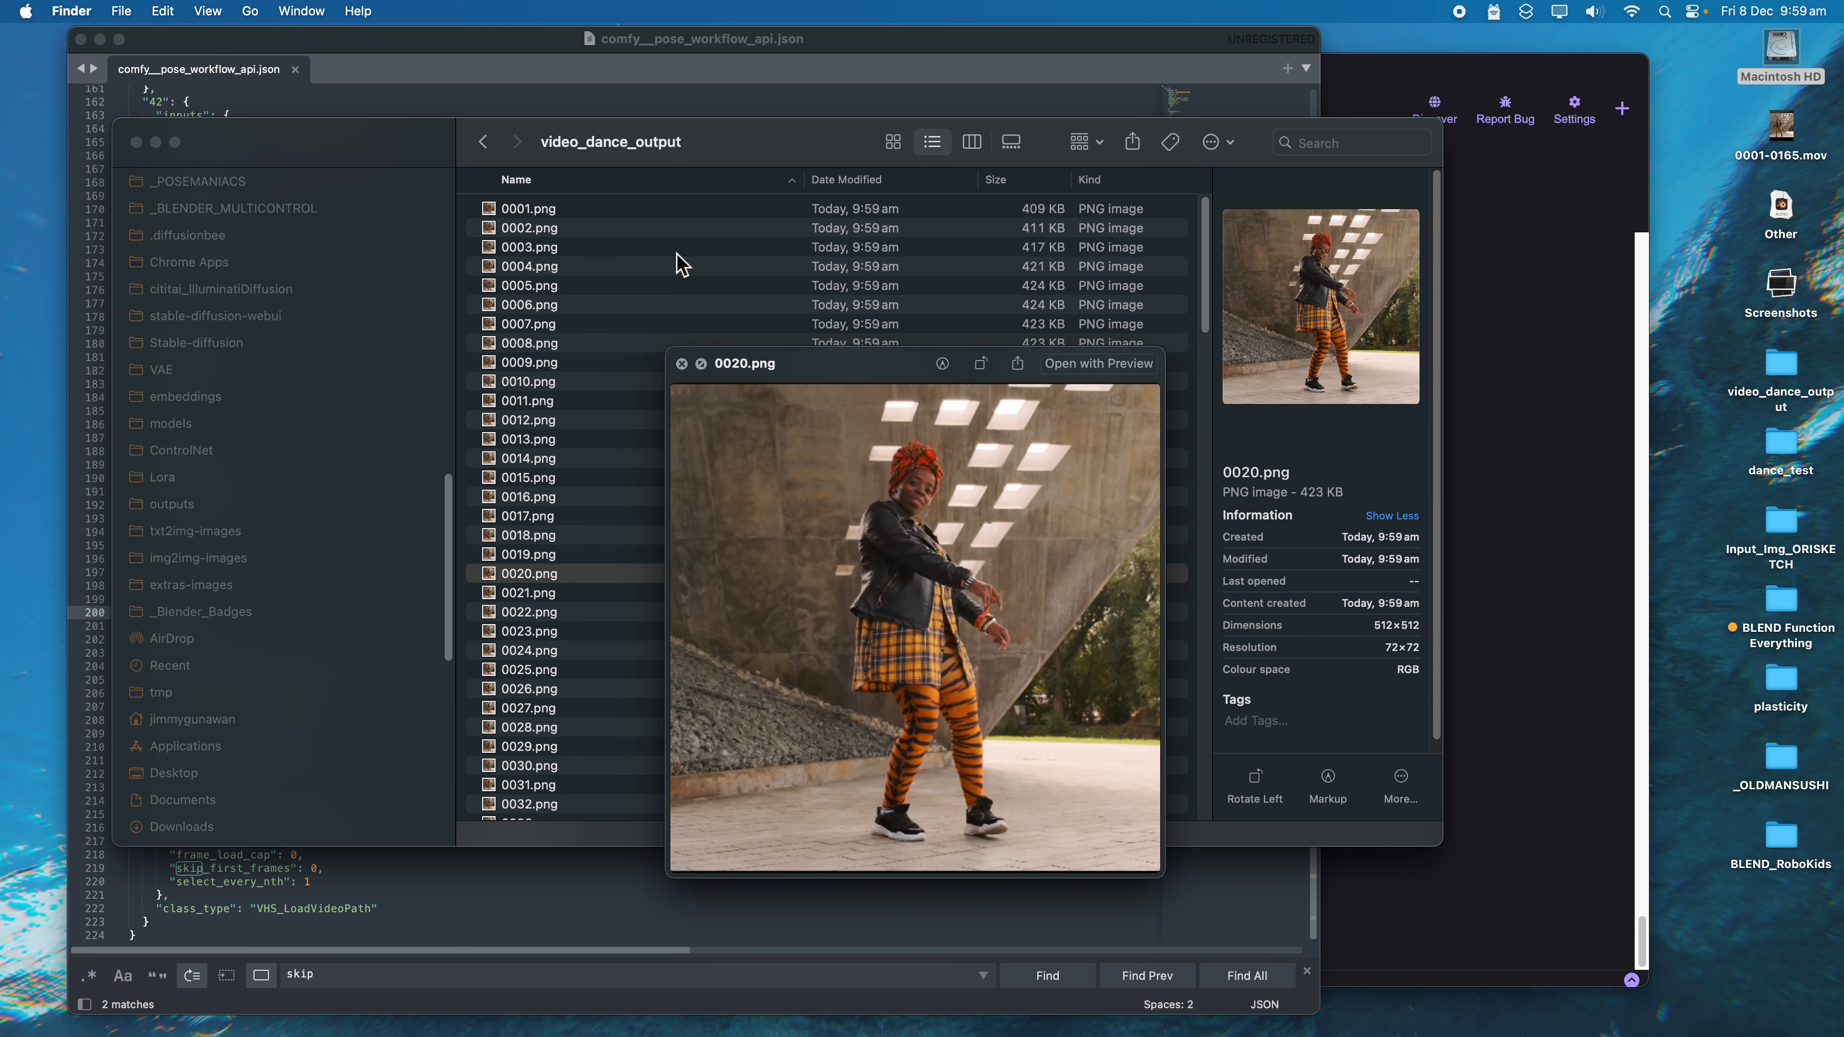
{"action": "key", "text": "space"}
Step: Enlarge the Finder window and preview the frames in sequence from 0001.png to about 0077.png
{"action": "left_click_drag", "start_coordinate": [1206, 251], "coordinate": [1427, 959]}
{"action": "left_click_drag", "start_coordinate": [1203, 795], "coordinate": [1191, 204]}
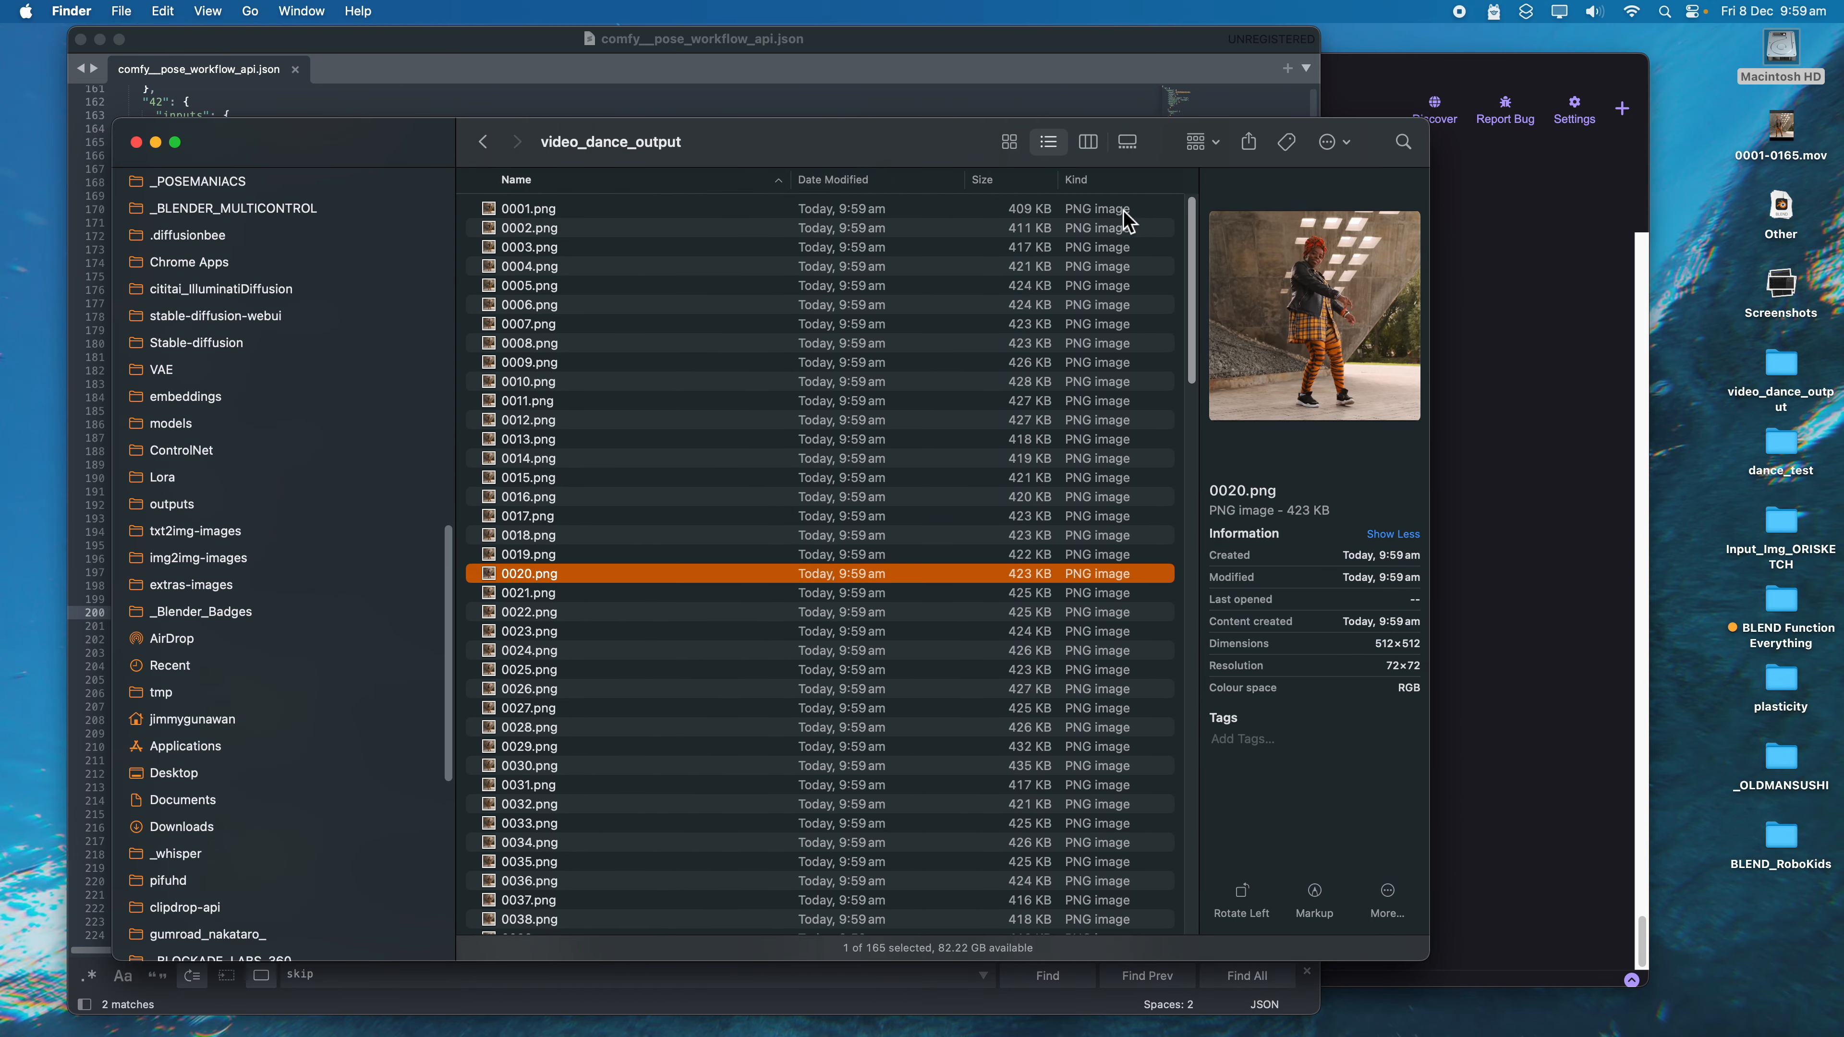
{"action": "left_click", "coordinate": [1094, 211]}
{"action": "key", "text": "space"}
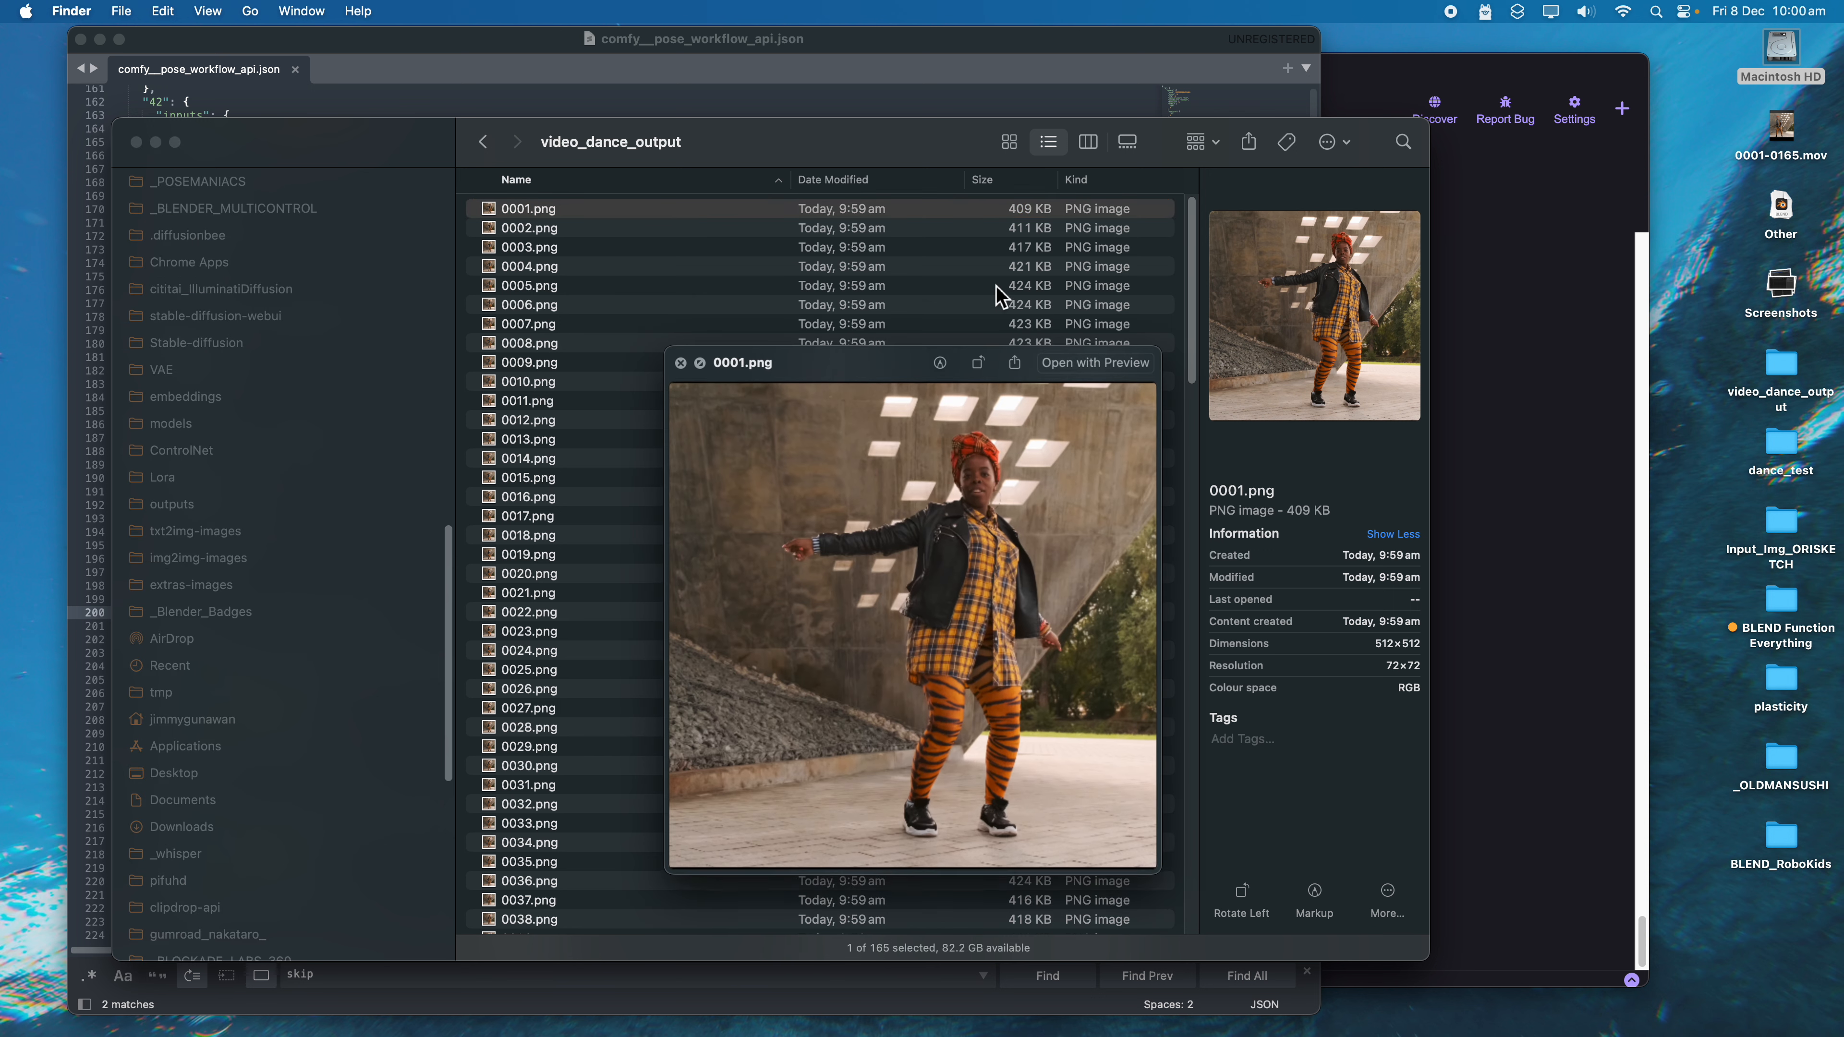
{"action": "key", "text": "Down"}
{"action": "key", "text": "Down"}
{"action": "key", "text": "Down"}
{"action": "key", "text": "Down"}
{"action": "key", "text": "Down"}
{"action": "key", "text": "Down"}
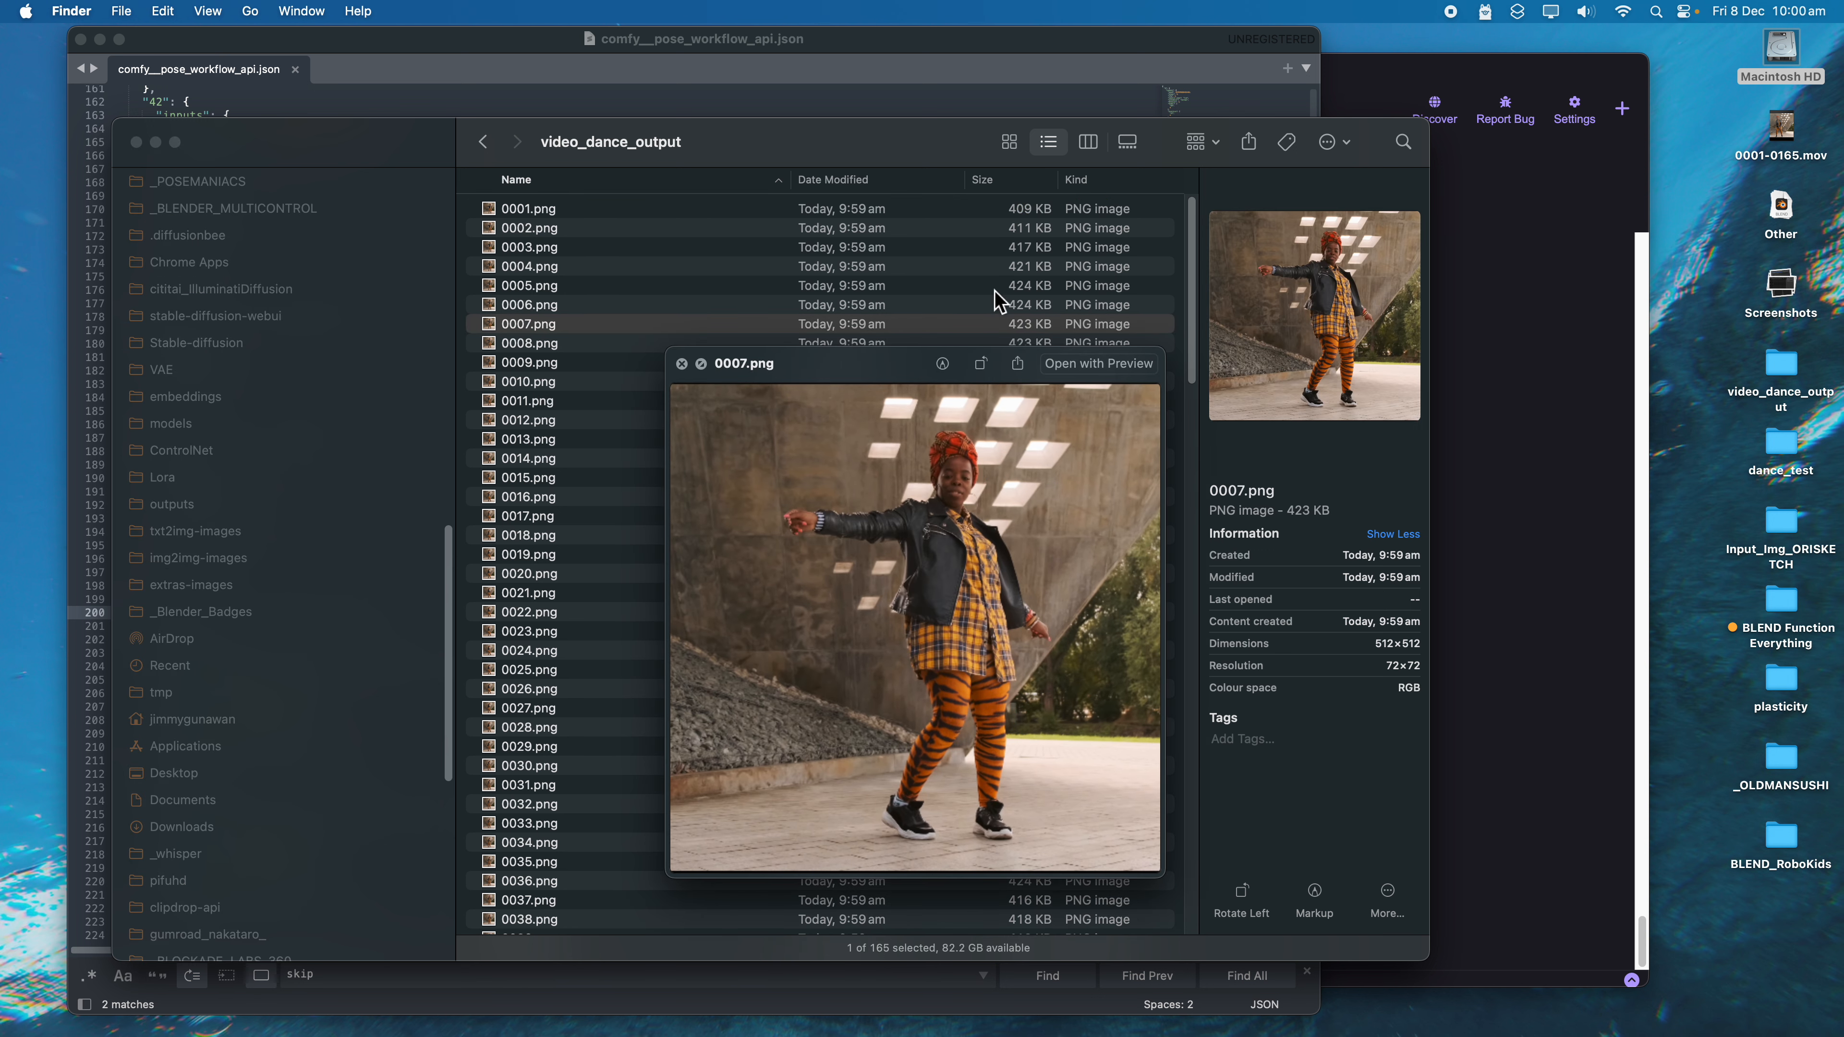
{"action": "key", "text": "Down"}
{"action": "key", "text": "Down"}
{"action": "key", "text": "Down"}
{"action": "key", "text": "Down"}
{"action": "key", "text": "Down"}
{"action": "key", "text": "Down"}
{"action": "key", "text": "Down"}
{"action": "key", "text": "Down"}
{"action": "key", "text": "Down"}
{"action": "key", "text": "Down"}
{"action": "key", "text": "Down"}
{"action": "key", "text": "Down"}
{"action": "key", "text": "Down"}
{"action": "key", "text": "Down"}
{"action": "key", "text": "Down"}
{"action": "key", "text": "Down"}
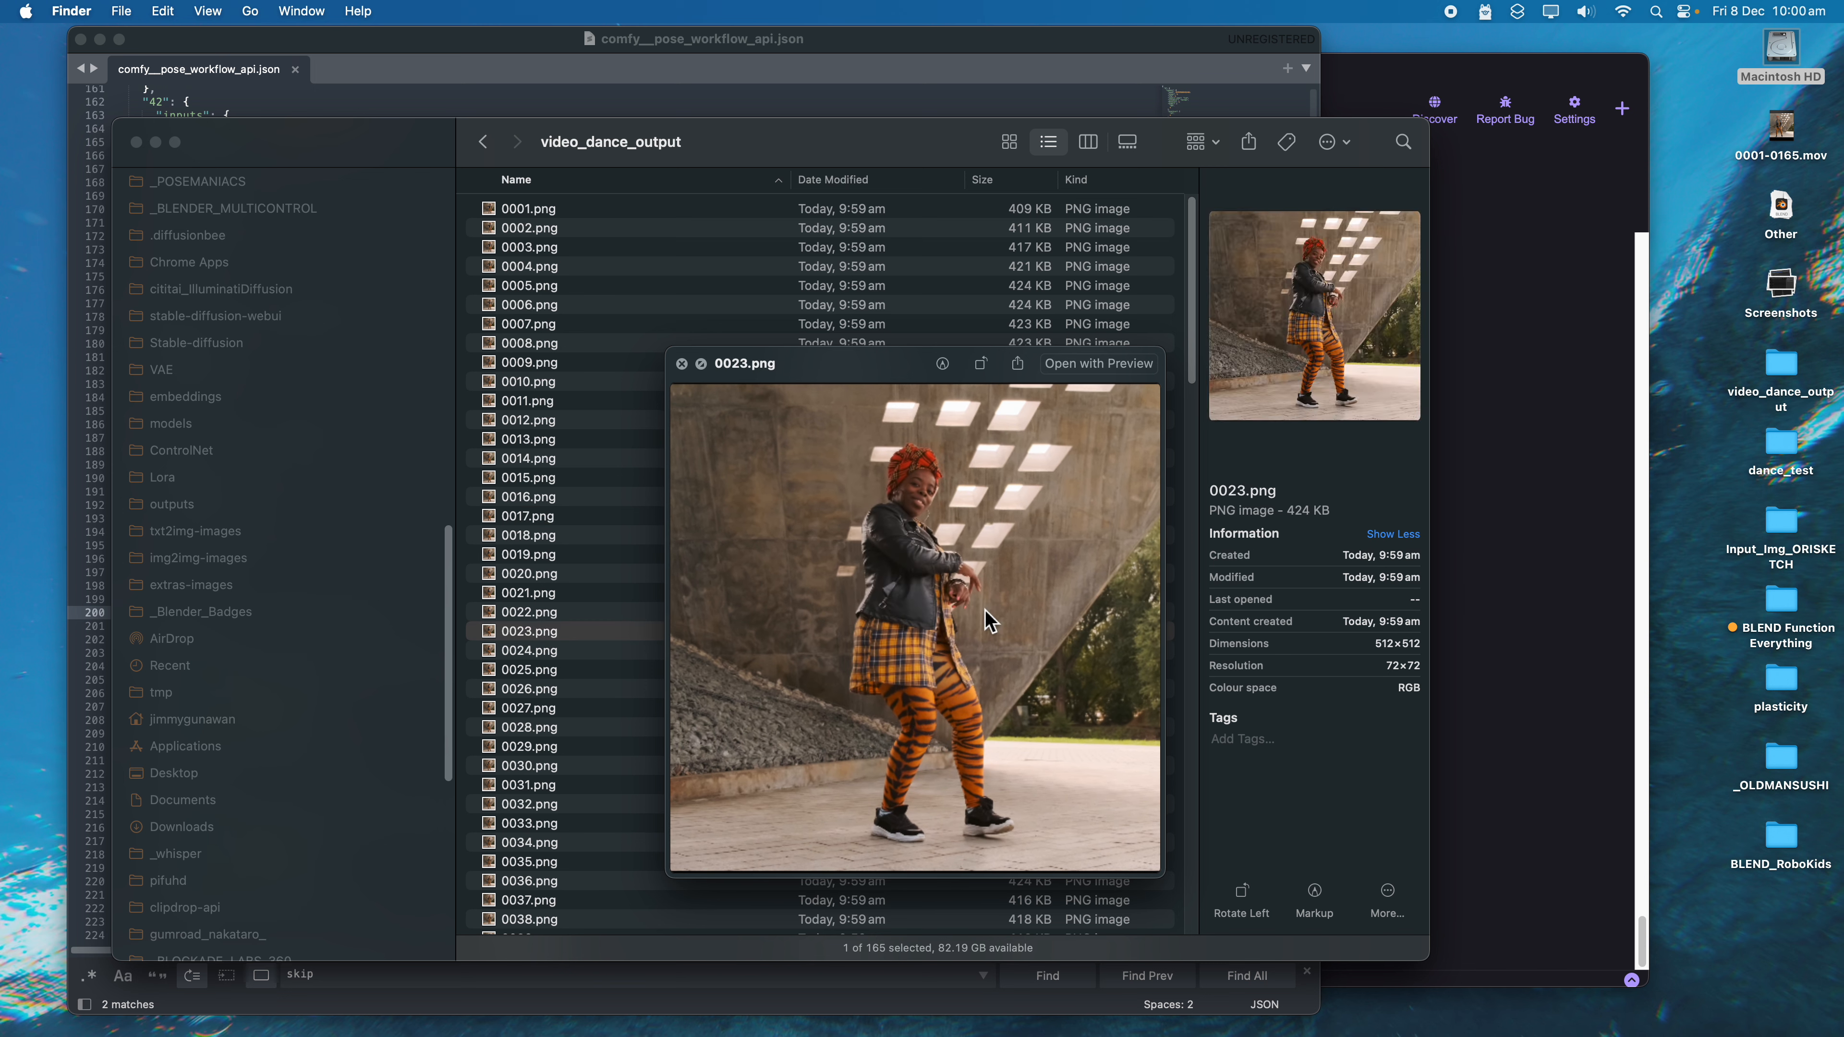
{"action": "key", "text": "Down"}
{"action": "key", "text": "Down"}
{"action": "key", "text": "Down"}
{"action": "key", "text": "Down"}
{"action": "key", "text": "Down"}
{"action": "key", "text": "Down"}
{"action": "key", "text": "Down"}
{"action": "key", "text": "Down"}
{"action": "key", "text": "Down"}
{"action": "key", "text": "Down"}
{"action": "key", "text": "Down"}
{"action": "key", "text": "Down"}
{"action": "key", "text": "Down"}
{"action": "key", "text": "Down"}
{"action": "key", "text": "Down"}
{"action": "key", "text": "Down"}
{"action": "key", "text": "Down"}
{"action": "key", "text": "Down"}
{"action": "key", "text": "Down"}
{"action": "key", "text": "Down"}
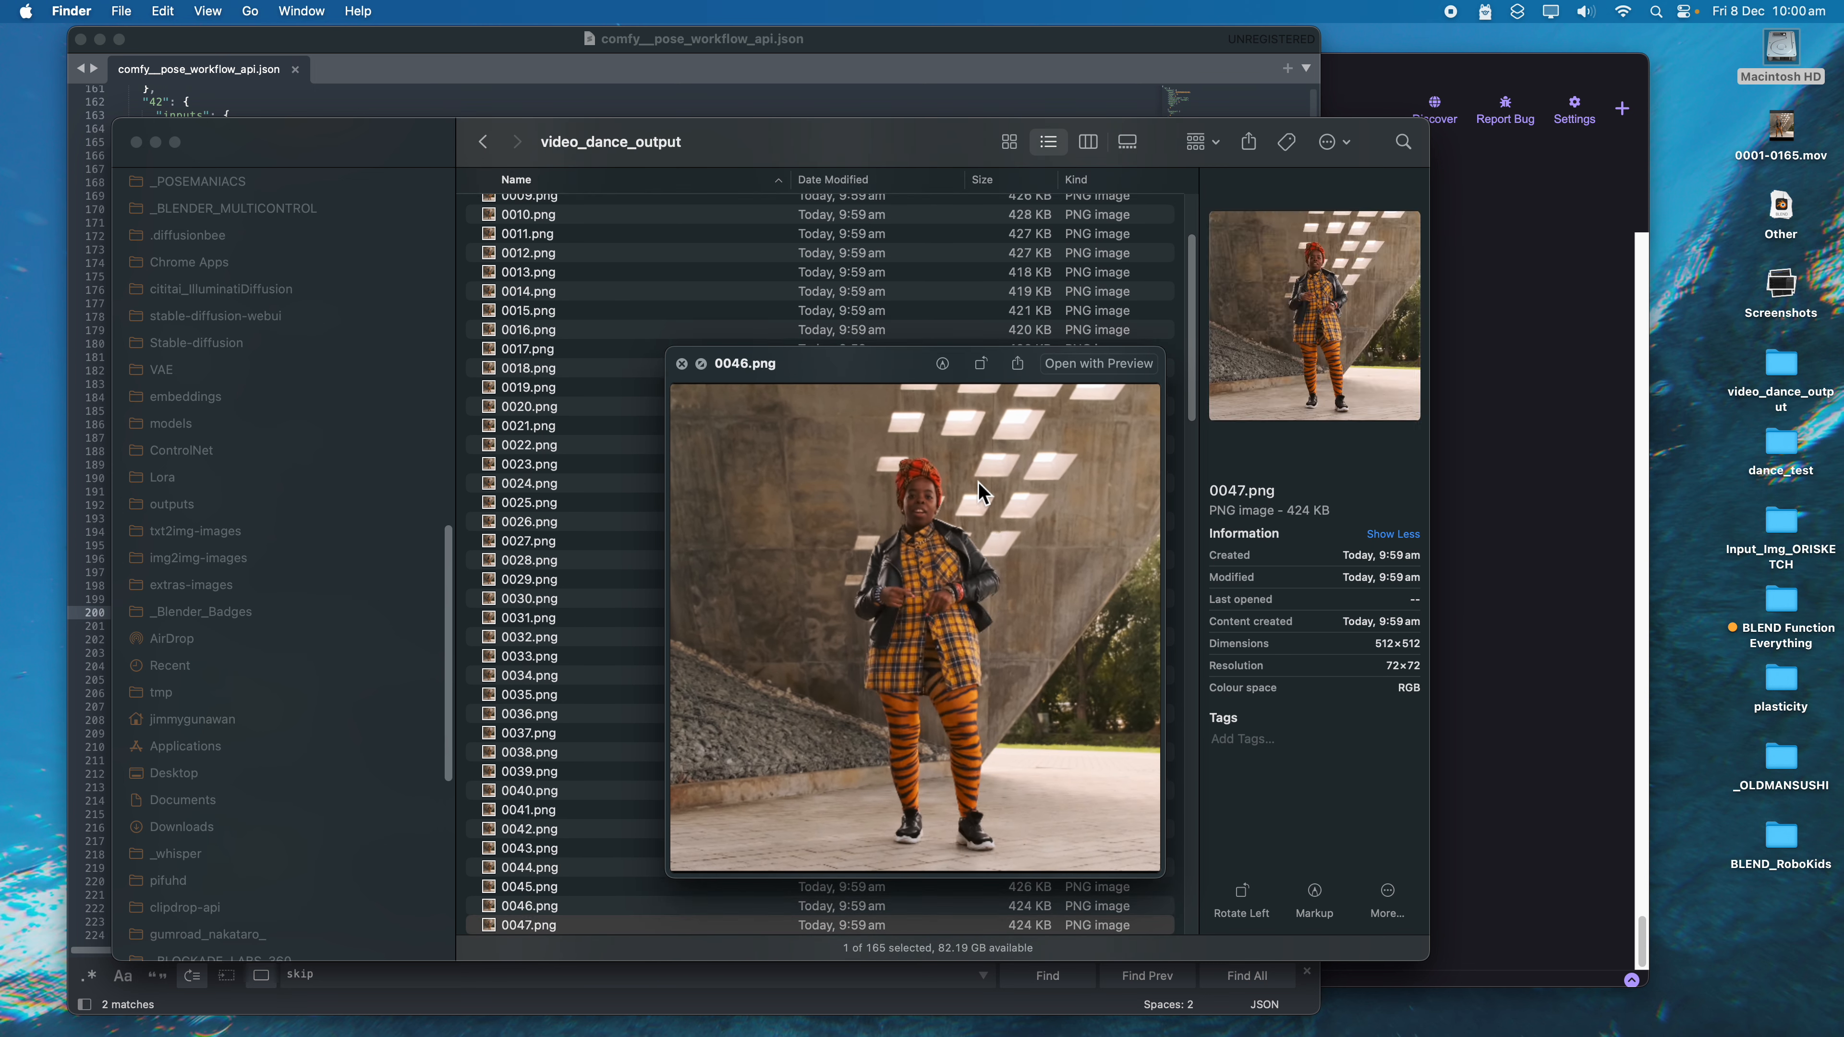
{"action": "key", "text": "Down"}
{"action": "key", "text": "Down"}
{"action": "key", "text": "Down"}
{"action": "key", "text": "Down"}
{"action": "key", "text": "Down"}
{"action": "key", "text": "Down"}
{"action": "key", "text": "Down"}
{"action": "key", "text": "Down"}
{"action": "key", "text": "Down"}
{"action": "key", "text": "Down"}
{"action": "key", "text": "Down"}
{"action": "key", "text": "Down"}
{"action": "key", "text": "Down"}
{"action": "key", "text": "Down"}
{"action": "key", "text": "Down"}
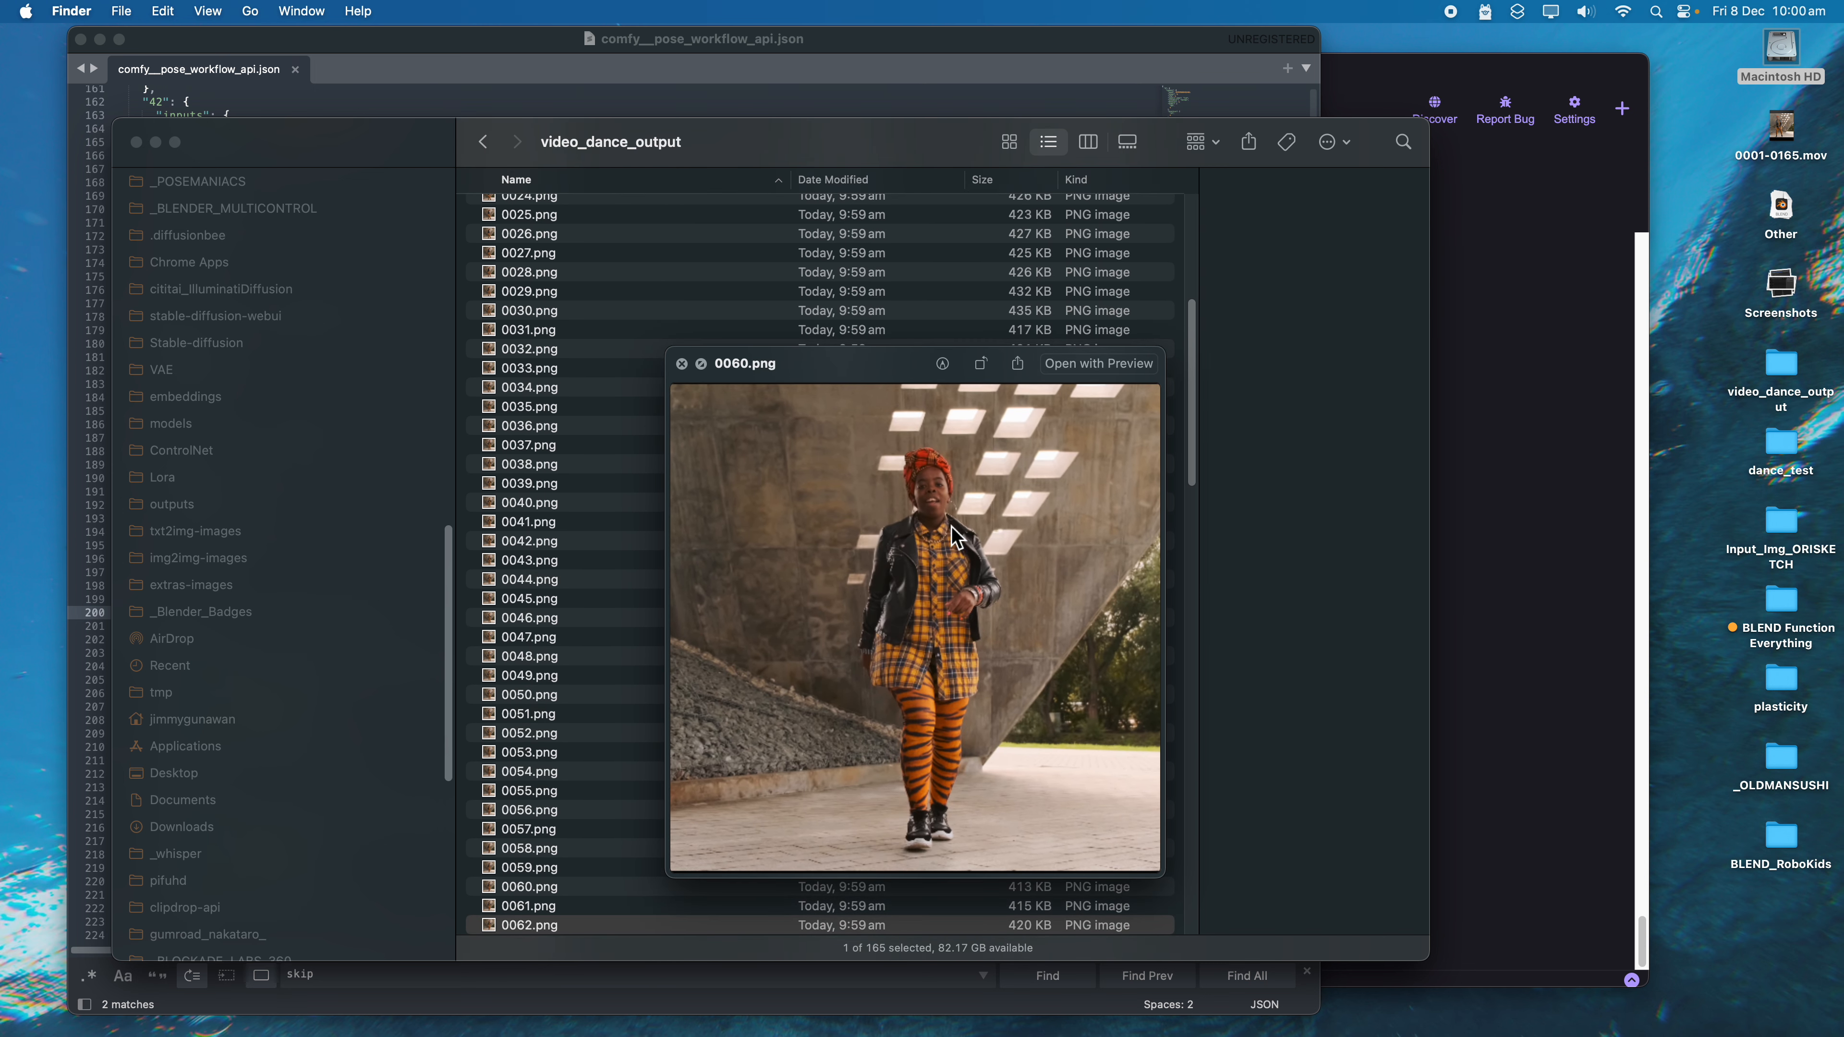
{"action": "key", "text": "Down"}
{"action": "key", "text": "Down"}
{"action": "key", "text": "Down"}
{"action": "key", "text": "Down"}
{"action": "key", "text": "Down"}
{"action": "key", "text": "Down"}
{"action": "key", "text": "Down"}
{"action": "key", "text": "Down"}
{"action": "key", "text": "Down"}
{"action": "key", "text": "Down"}
{"action": "key", "text": "Down"}
{"action": "key", "text": "Down"}
{"action": "key", "text": "Down"}
{"action": "key", "text": "Down"}
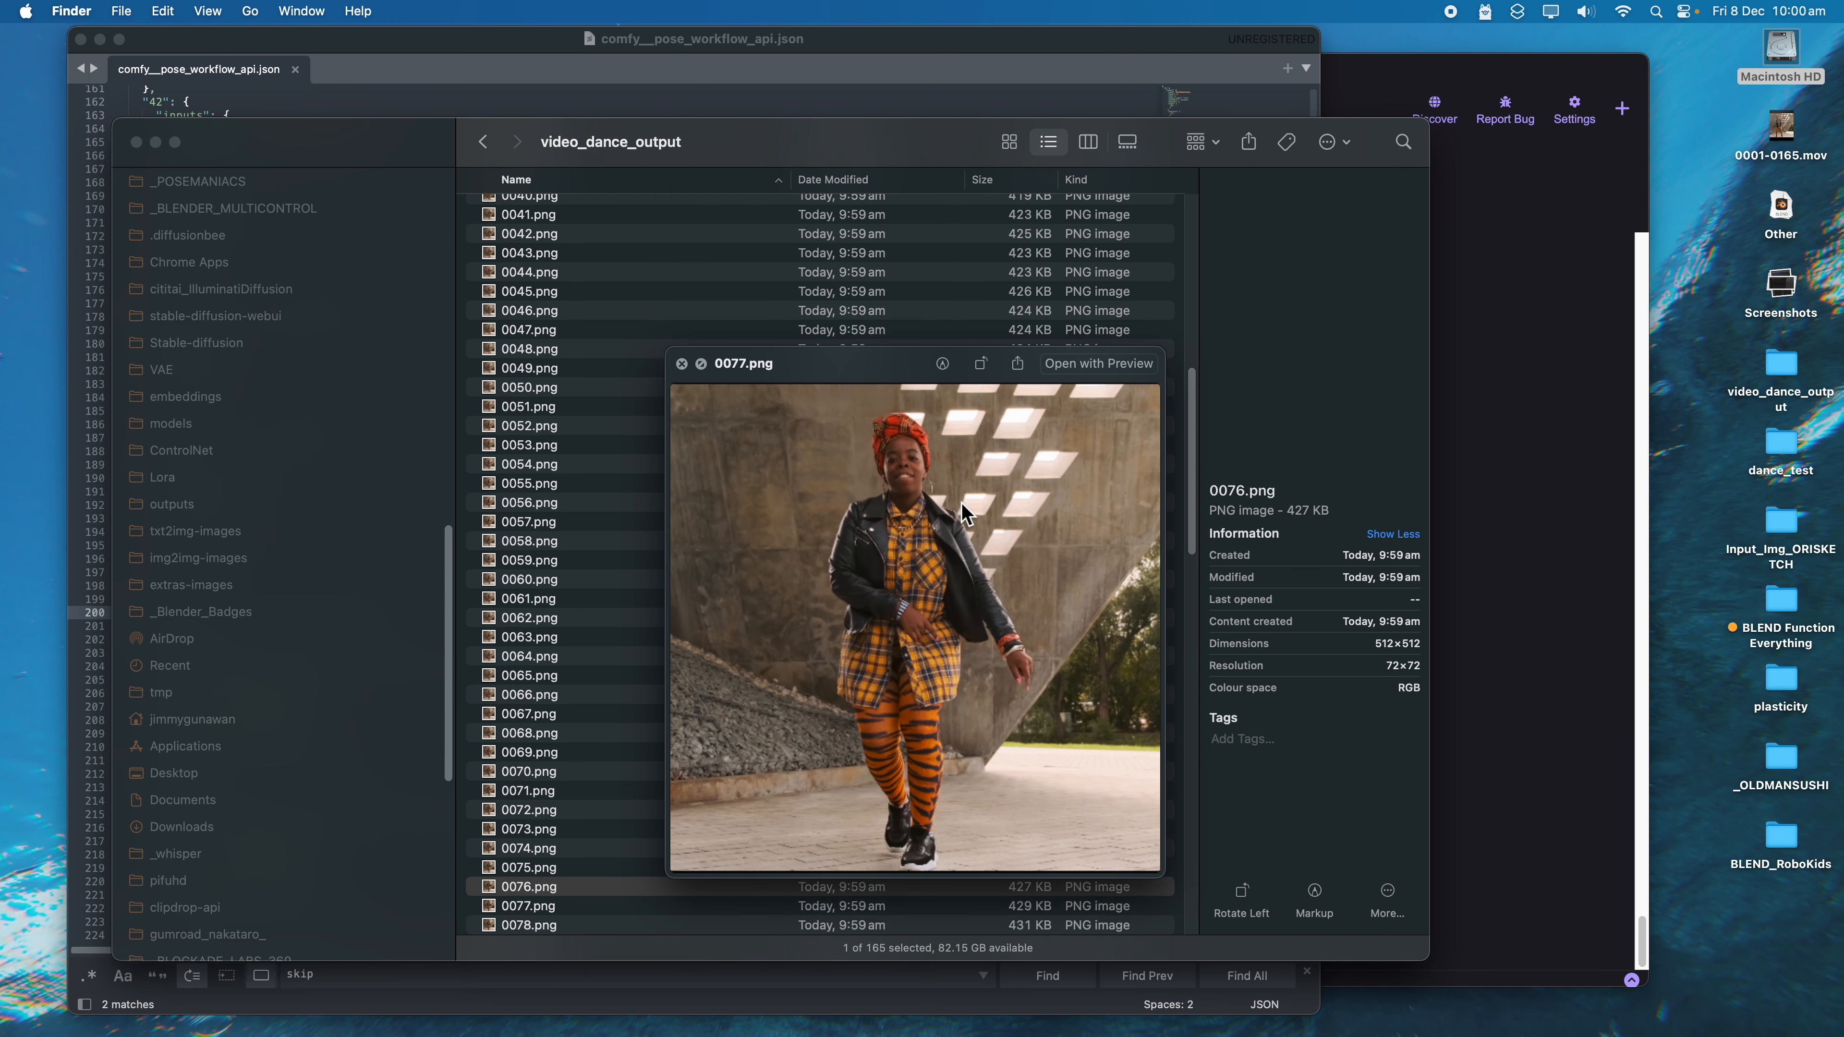
Step: Review the previewed frames backwards to 0056.png and forwards again to check the dancer's motion
{"action": "key", "text": "Up"}
{"action": "key", "text": "Up"}
{"action": "key", "text": "Up"}
{"action": "key", "text": "Up"}
{"action": "key", "text": "Up"}
{"action": "key", "text": "Up"}
{"action": "key", "text": "Up"}
{"action": "key", "text": "Up"}
{"action": "key", "text": "Up"}
{"action": "key", "text": "Up"}
{"action": "key", "text": "Up"}
{"action": "key", "text": "Up"}
{"action": "key", "text": "Up"}
{"action": "key", "text": "Up"}
{"action": "key", "text": "Up"}
{"action": "key", "text": "Up"}
{"action": "key", "text": "Up"}
{"action": "key", "text": "Up"}
{"action": "key", "text": "Up"}
{"action": "key", "text": "Up"}
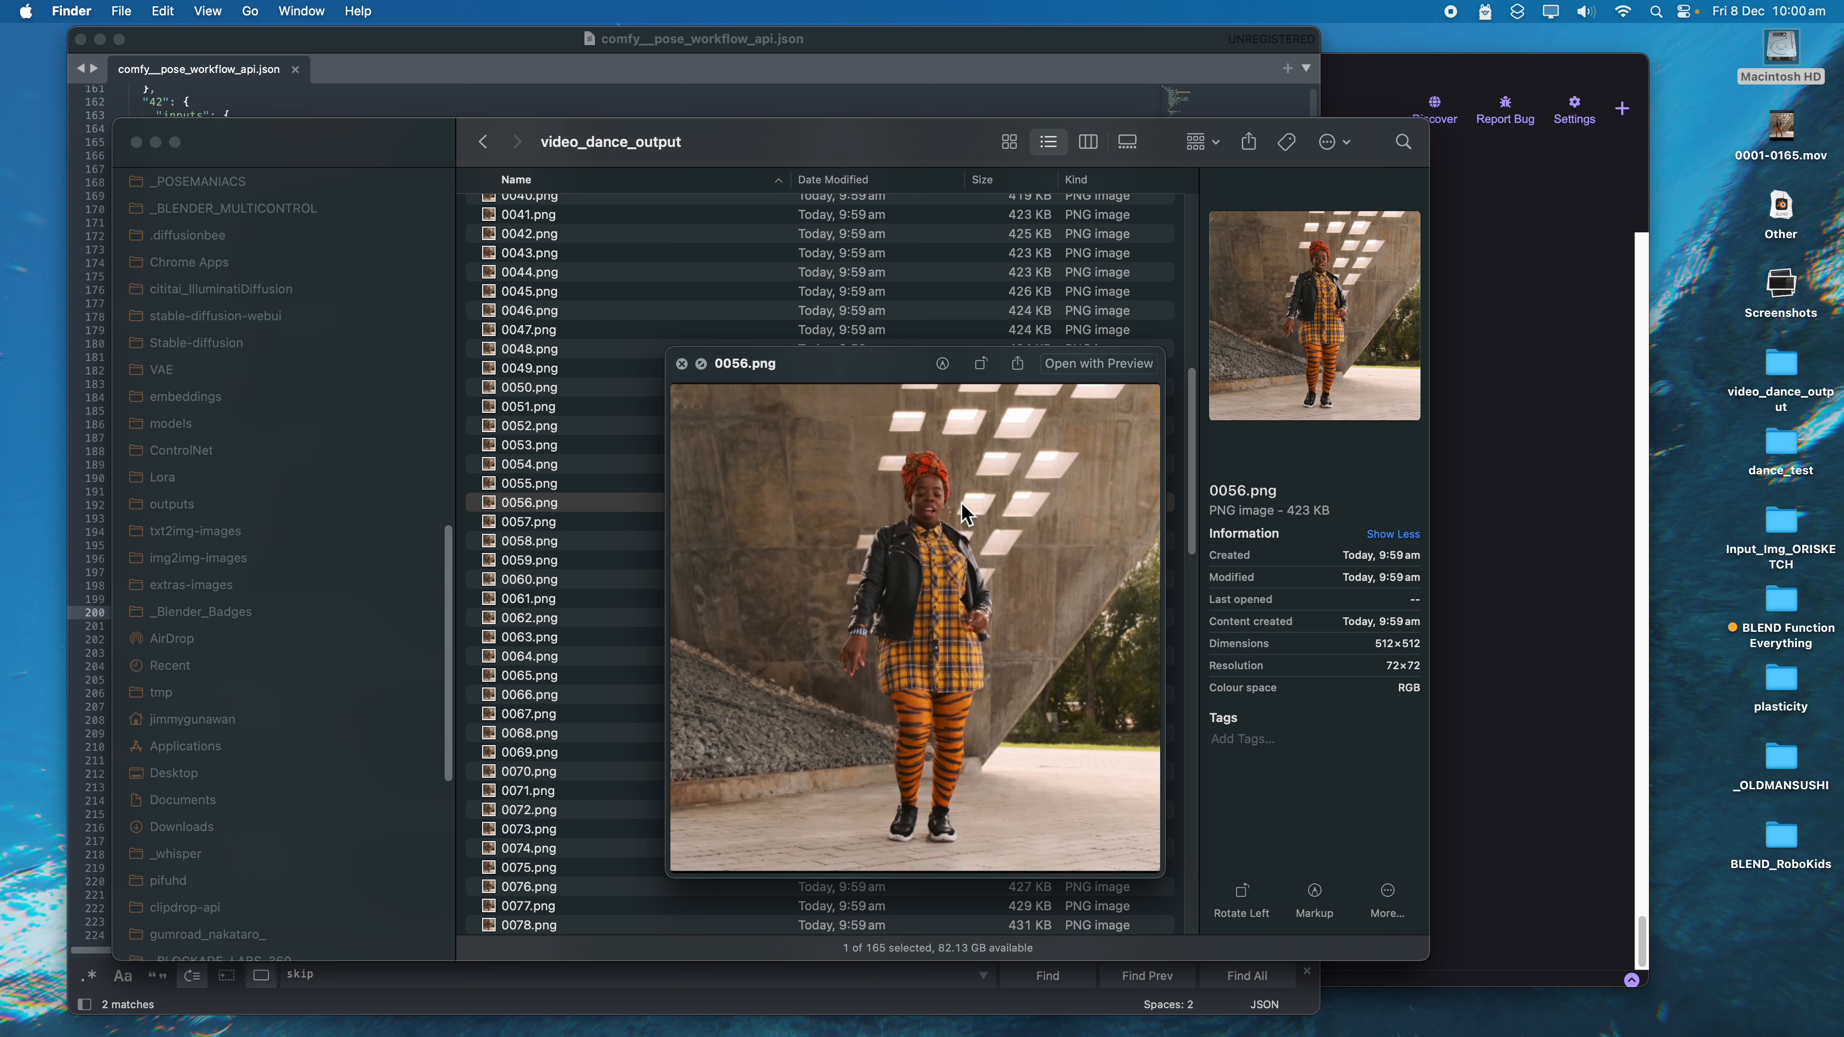
{"action": "key", "text": "Down"}
{"action": "key", "text": "Down"}
{"action": "key", "text": "Down"}
{"action": "key", "text": "Down"}
{"action": "key", "text": "Down"}
{"action": "key", "text": "Down"}
{"action": "key", "text": "Down"}
{"action": "key", "text": "Down"}
{"action": "key", "text": "Down"}
{"action": "key", "text": "Down"}
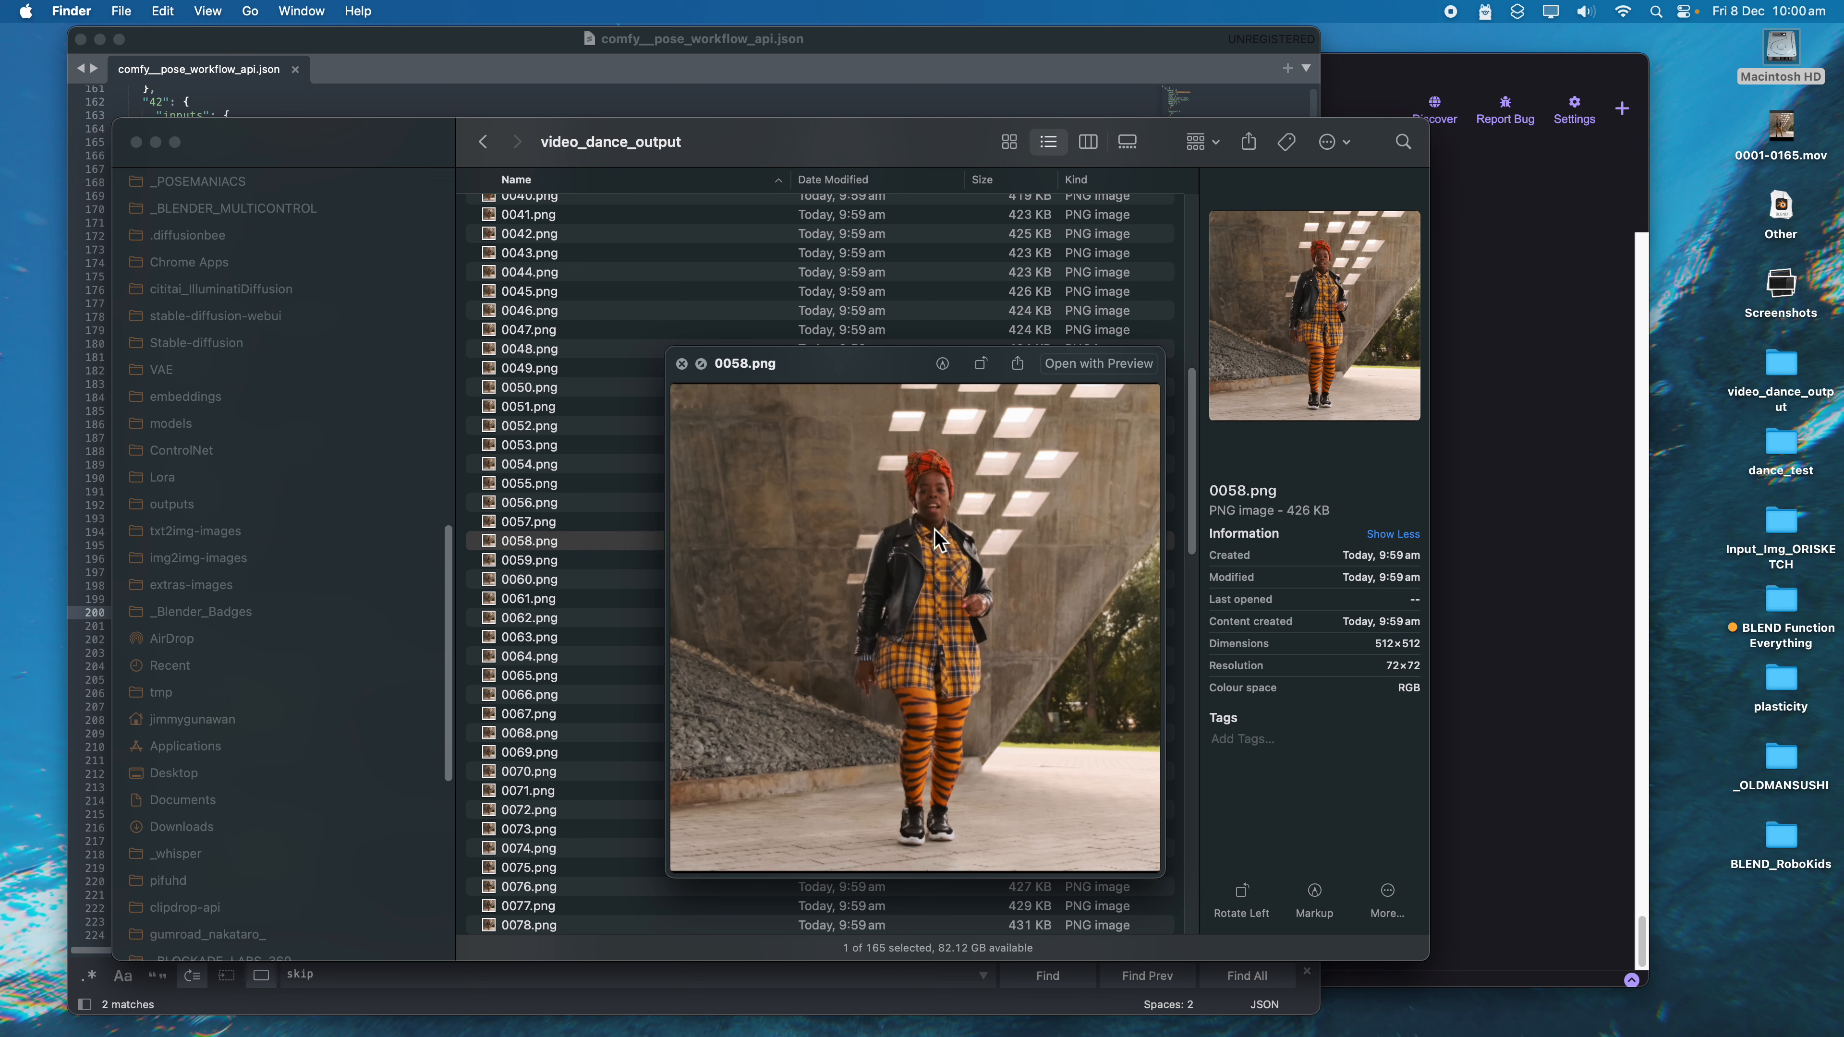
Step: Preview the rendered frames forward from 0058.png to 0117.png to check the dancer's motion
{"action": "key", "text": "Down"}
{"action": "key", "text": "Down"}
{"action": "key", "text": "Down"}
{"action": "key", "text": "Down"}
{"action": "key", "text": "Down"}
{"action": "key", "text": "Down"}
{"action": "key", "text": "Down"}
{"action": "key", "text": "Down"}
{"action": "key", "text": "Down"}
{"action": "key", "text": "Down"}
{"action": "key", "text": "Down"}
{"action": "key", "text": "Down"}
{"action": "key", "text": "Down"}
{"action": "key", "text": "Down"}
{"action": "key", "text": "Down"}
{"action": "key", "text": "Down"}
{"action": "key", "text": "Down"}
{"action": "key", "text": "Down"}
{"action": "key", "text": "Down"}
{"action": "key", "text": "Down"}
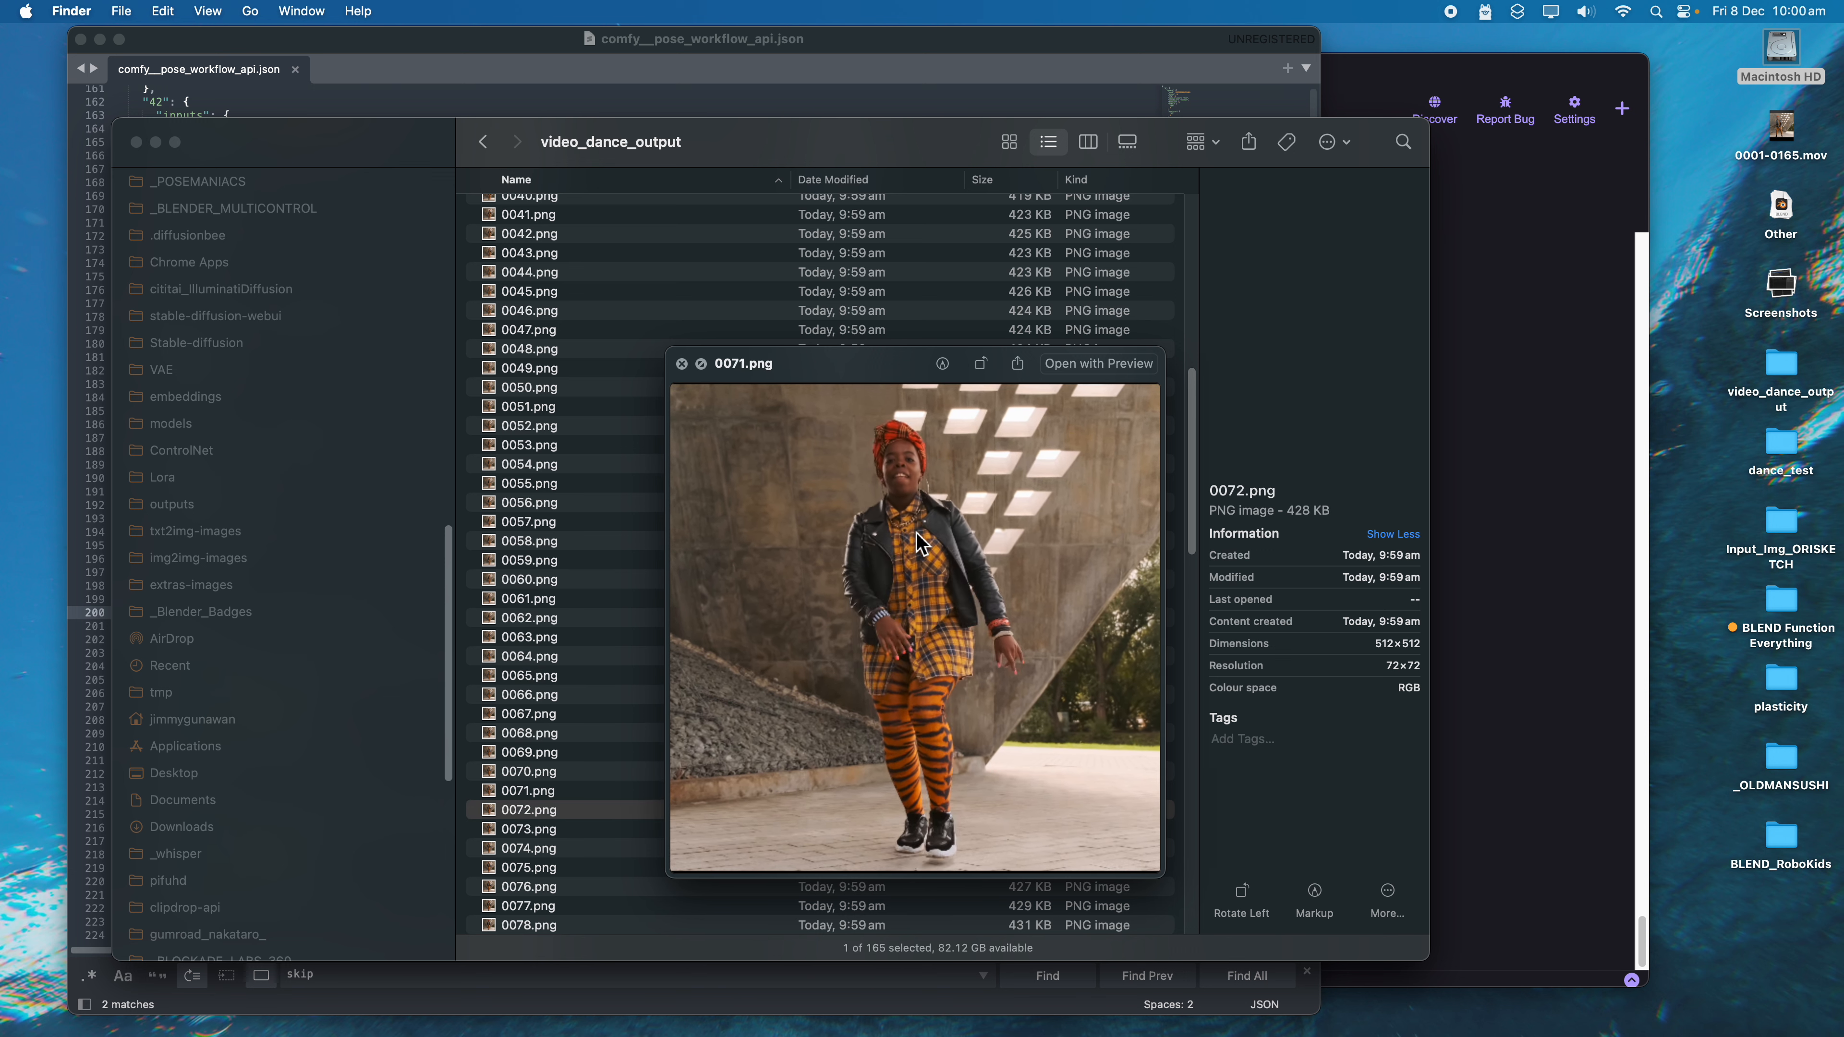
{"action": "key", "text": "Down"}
{"action": "key", "text": "Down"}
{"action": "key", "text": "Down"}
{"action": "key", "text": "Down"}
{"action": "key", "text": "Down"}
{"action": "key", "text": "Down"}
{"action": "key", "text": "Down"}
{"action": "key", "text": "Down"}
{"action": "key", "text": "Down"}
{"action": "key", "text": "Down"}
{"action": "key", "text": "Down"}
{"action": "key", "text": "Down"}
{"action": "key", "text": "Down"}
{"action": "key", "text": "Down"}
{"action": "key", "text": "Down"}
{"action": "key", "text": "Down"}
{"action": "key", "text": "Down"}
{"action": "key", "text": "Down"}
{"action": "key", "text": "Down"}
{"action": "key", "text": "Down"}
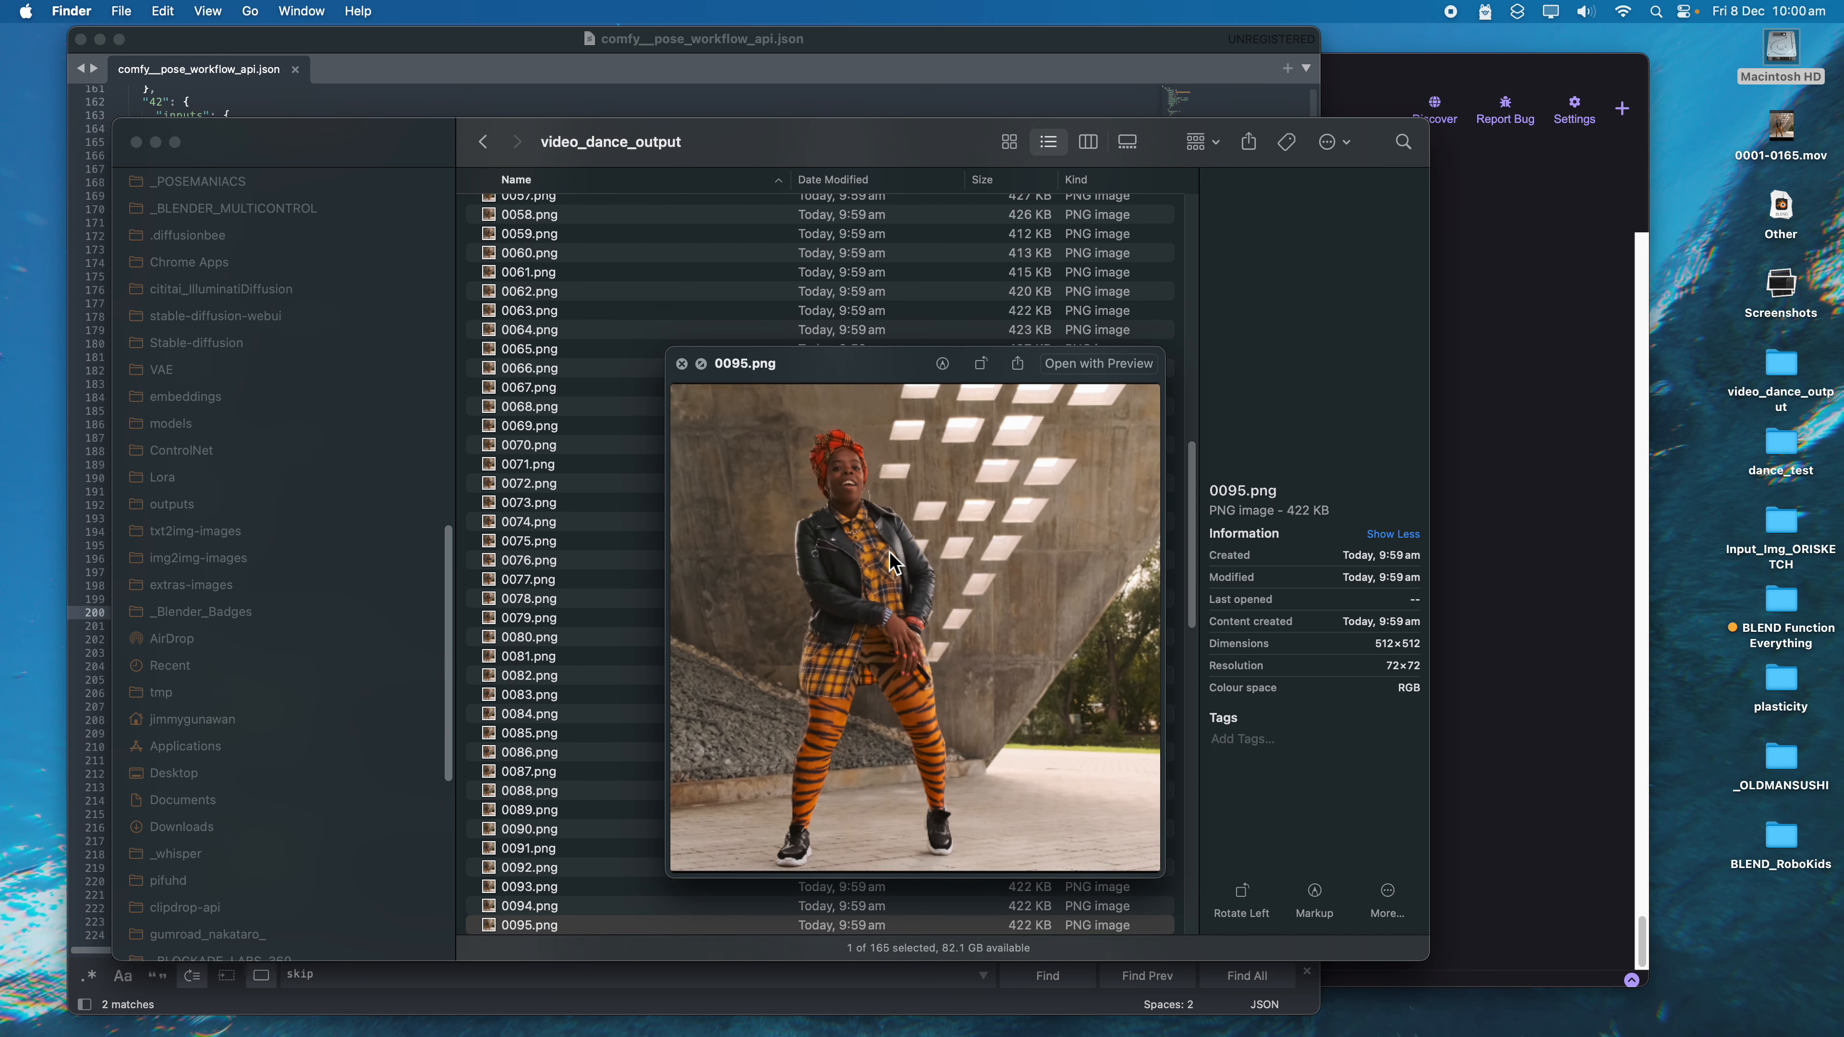
{"action": "key", "text": "Down"}
{"action": "key", "text": "Down"}
{"action": "key", "text": "Down"}
{"action": "key", "text": "Down"}
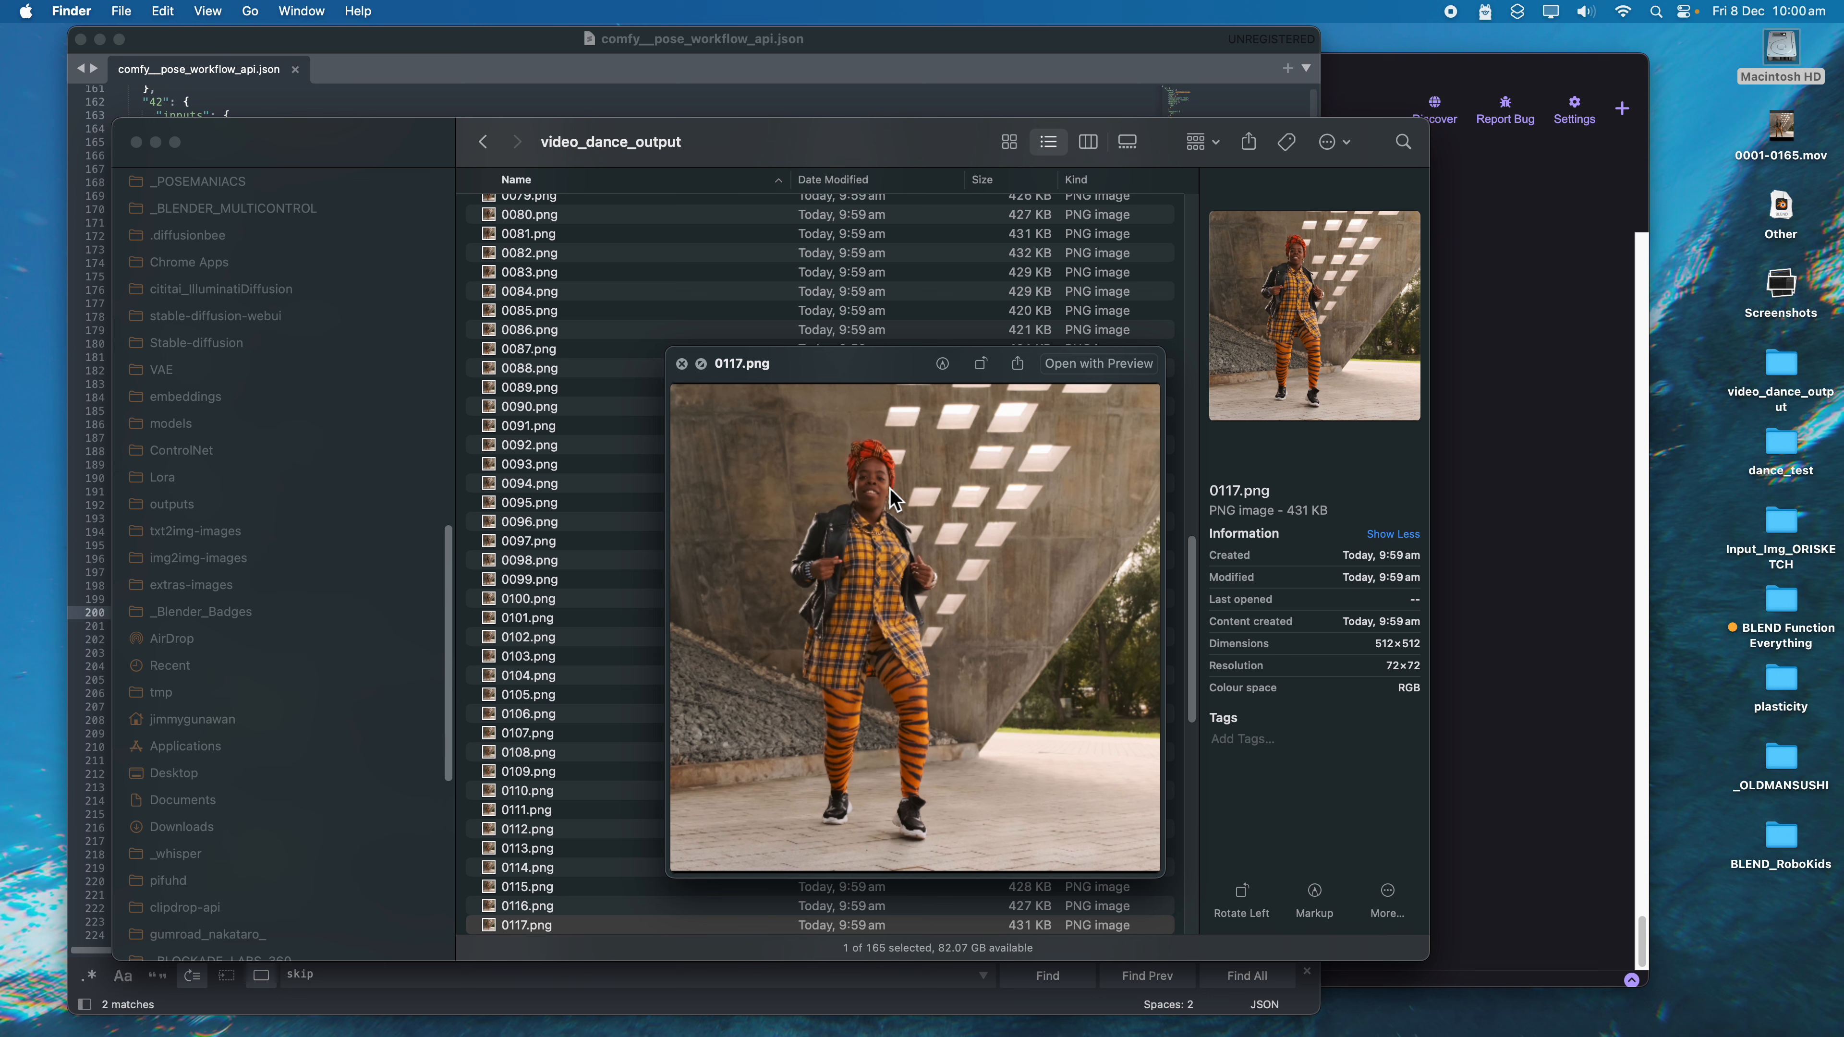
Step: Review the previewed frames backwards from 0117.png to 0052.png and close the preview
{"action": "key", "text": "Up"}
{"action": "key", "text": "Up"}
{"action": "key", "text": "Up"}
{"action": "key", "text": "Up"}
{"action": "key", "text": "Up"}
{"action": "key", "text": "Up"}
{"action": "key", "text": "Up"}
{"action": "key", "text": "Up"}
{"action": "key", "text": "Up"}
{"action": "key", "text": "Up"}
{"action": "key", "text": "Up"}
{"action": "key", "text": "Up"}
{"action": "key", "text": "Up"}
{"action": "key", "text": "Up"}
{"action": "key", "text": "Up"}
{"action": "key", "text": "Up"}
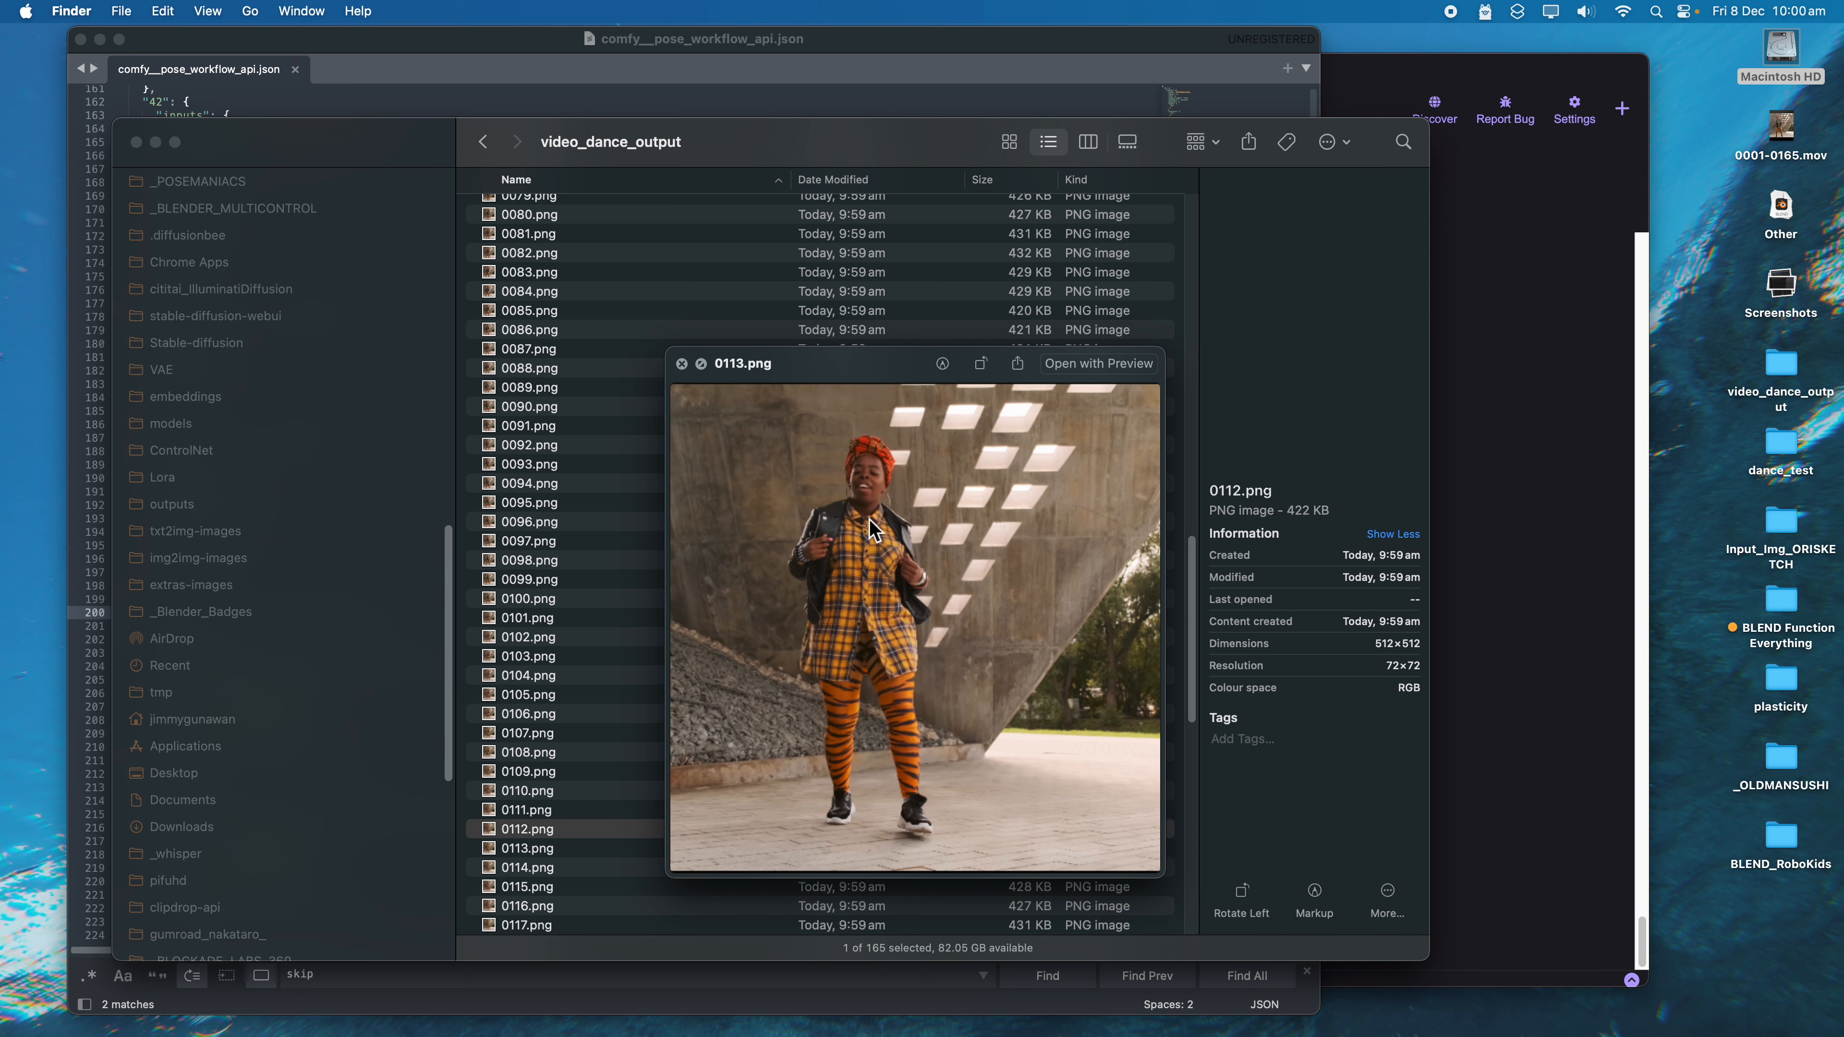
{"action": "key", "text": "Up"}
{"action": "key", "text": "Up"}
{"action": "key", "text": "Up"}
{"action": "key", "text": "Up"}
{"action": "key", "text": "Up"}
{"action": "key", "text": "Up"}
{"action": "key", "text": "Up"}
{"action": "key", "text": "Up"}
{"action": "key", "text": "Up"}
{"action": "key", "text": "Up"}
{"action": "key", "text": "Up"}
{"action": "key", "text": "Up"}
{"action": "key", "text": "Up"}
{"action": "key", "text": "Up"}
{"action": "key", "text": "Up"}
{"action": "key", "text": "Up"}
{"action": "key", "text": "Up"}
{"action": "key", "text": "Up"}
{"action": "key", "text": "Up"}
{"action": "key", "text": "Up"}
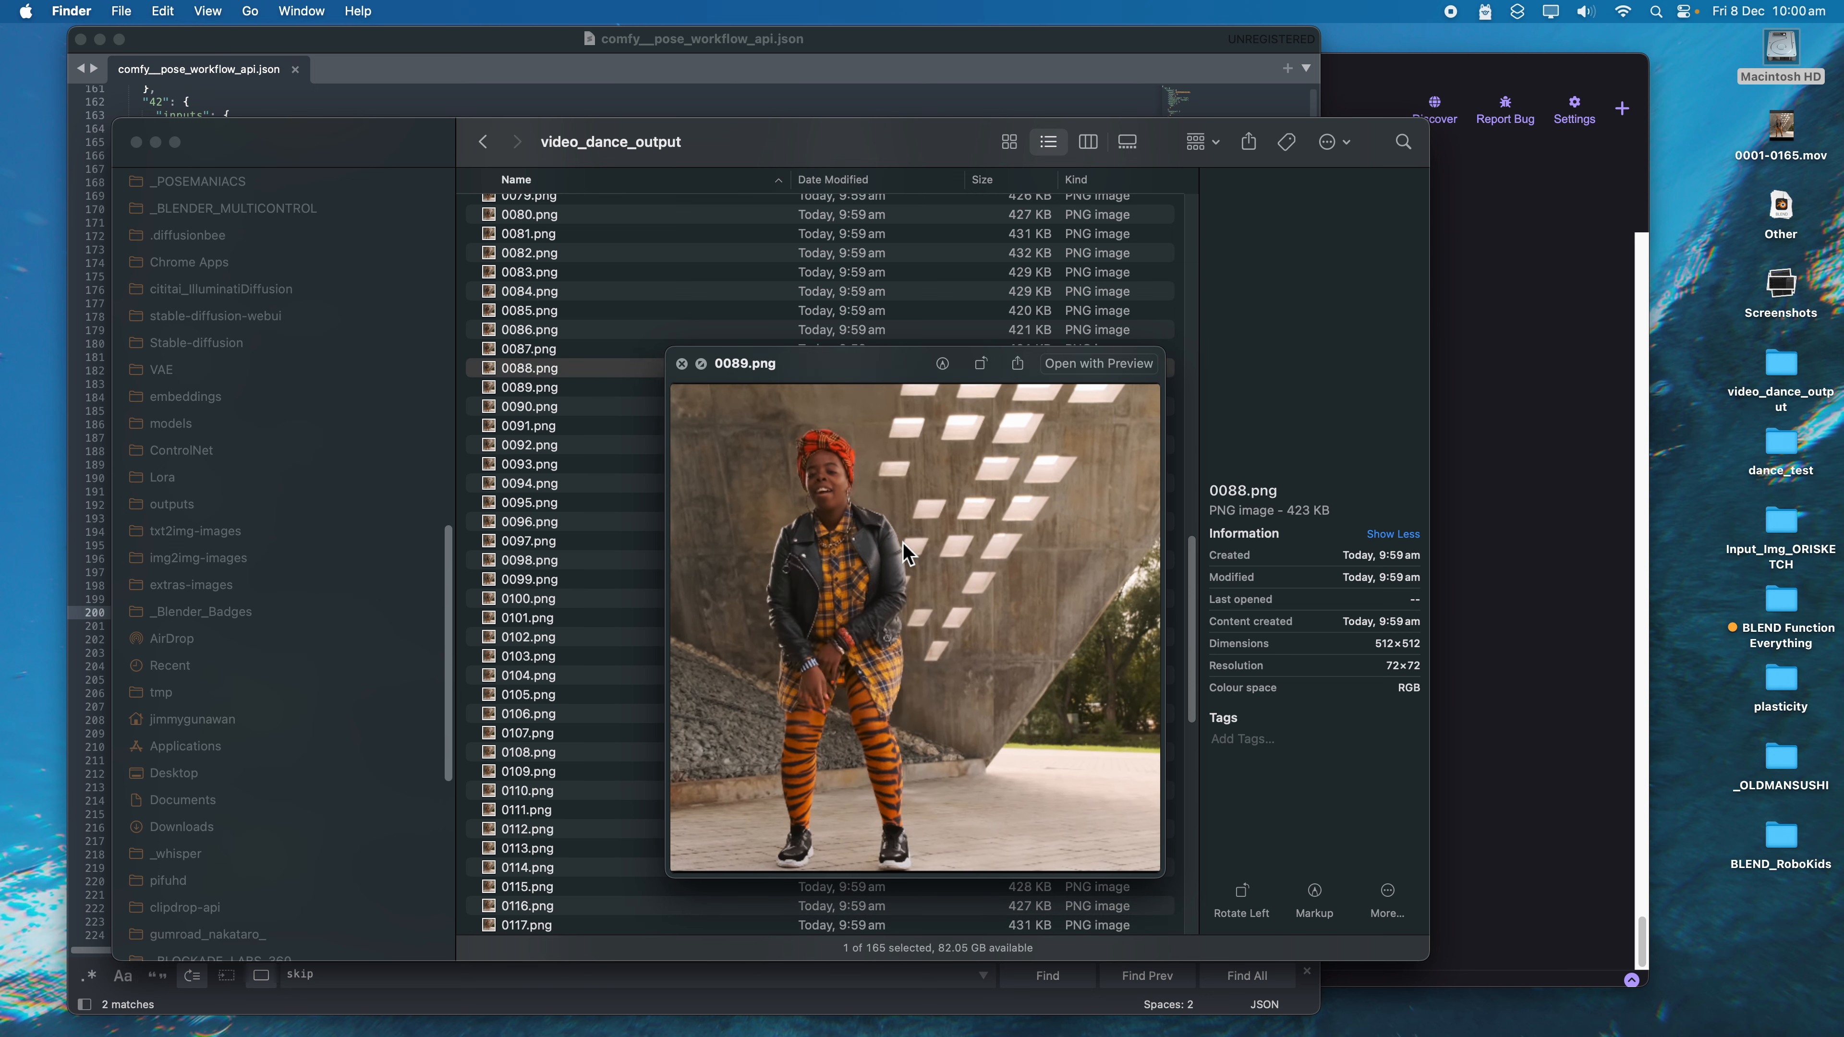
{"action": "key", "text": "Up"}
{"action": "key", "text": "Up"}
{"action": "key", "text": "Up"}
{"action": "key", "text": "Up"}
{"action": "key", "text": "Up"}
{"action": "key", "text": "Up"}
{"action": "key", "text": "Up"}
{"action": "key", "text": "Up"}
{"action": "key", "text": "Up"}
{"action": "key", "text": "Up"}
{"action": "key", "text": "Up"}
{"action": "key", "text": "Up"}
{"action": "key", "text": "Up"}
{"action": "key", "text": "Up"}
{"action": "key", "text": "Up"}
{"action": "key", "text": "Up"}
{"action": "key", "text": "Up"}
{"action": "key", "text": "Up"}
{"action": "key", "text": "Up"}
{"action": "key", "text": "Up"}
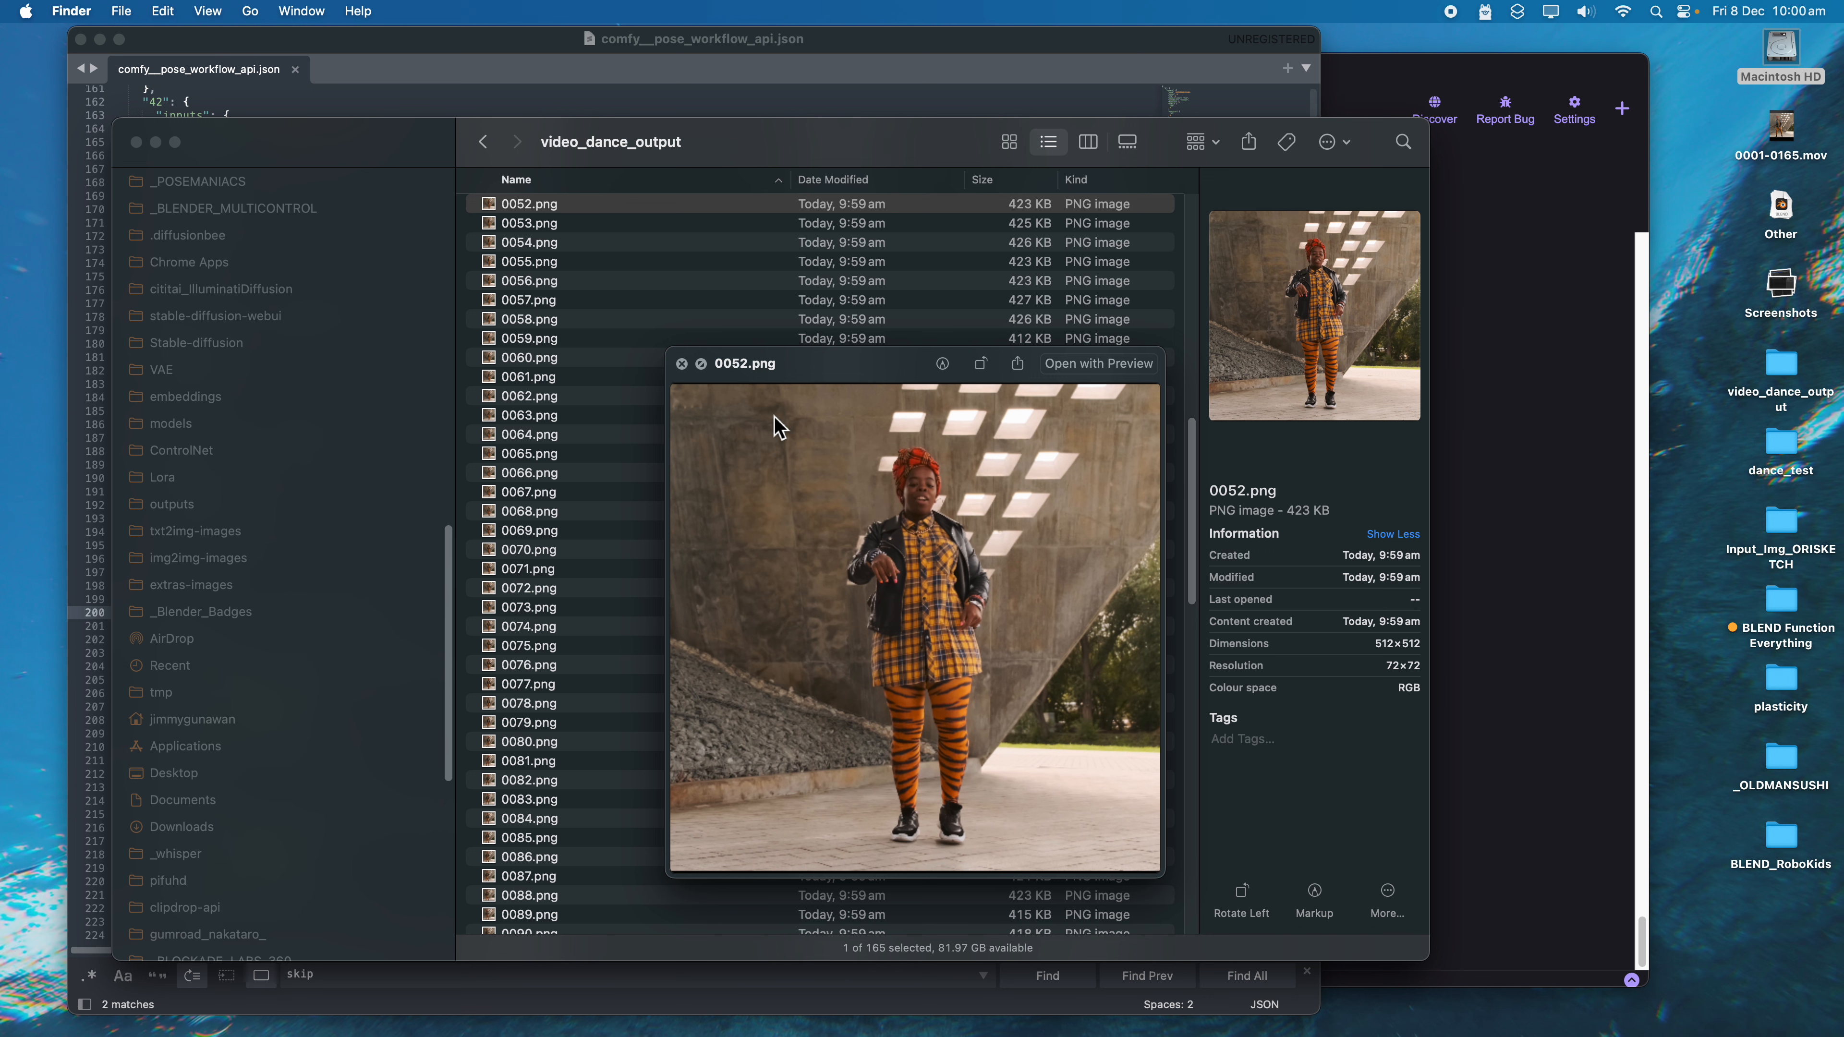
{"action": "left_click", "coordinate": [682, 363]}
Step: Return to the first frame, 0001.png, and check it briefly in Quick Look
{"action": "scroll", "coordinate": [647, 379], "scroll_direction": "up", "scroll_amount": 10}
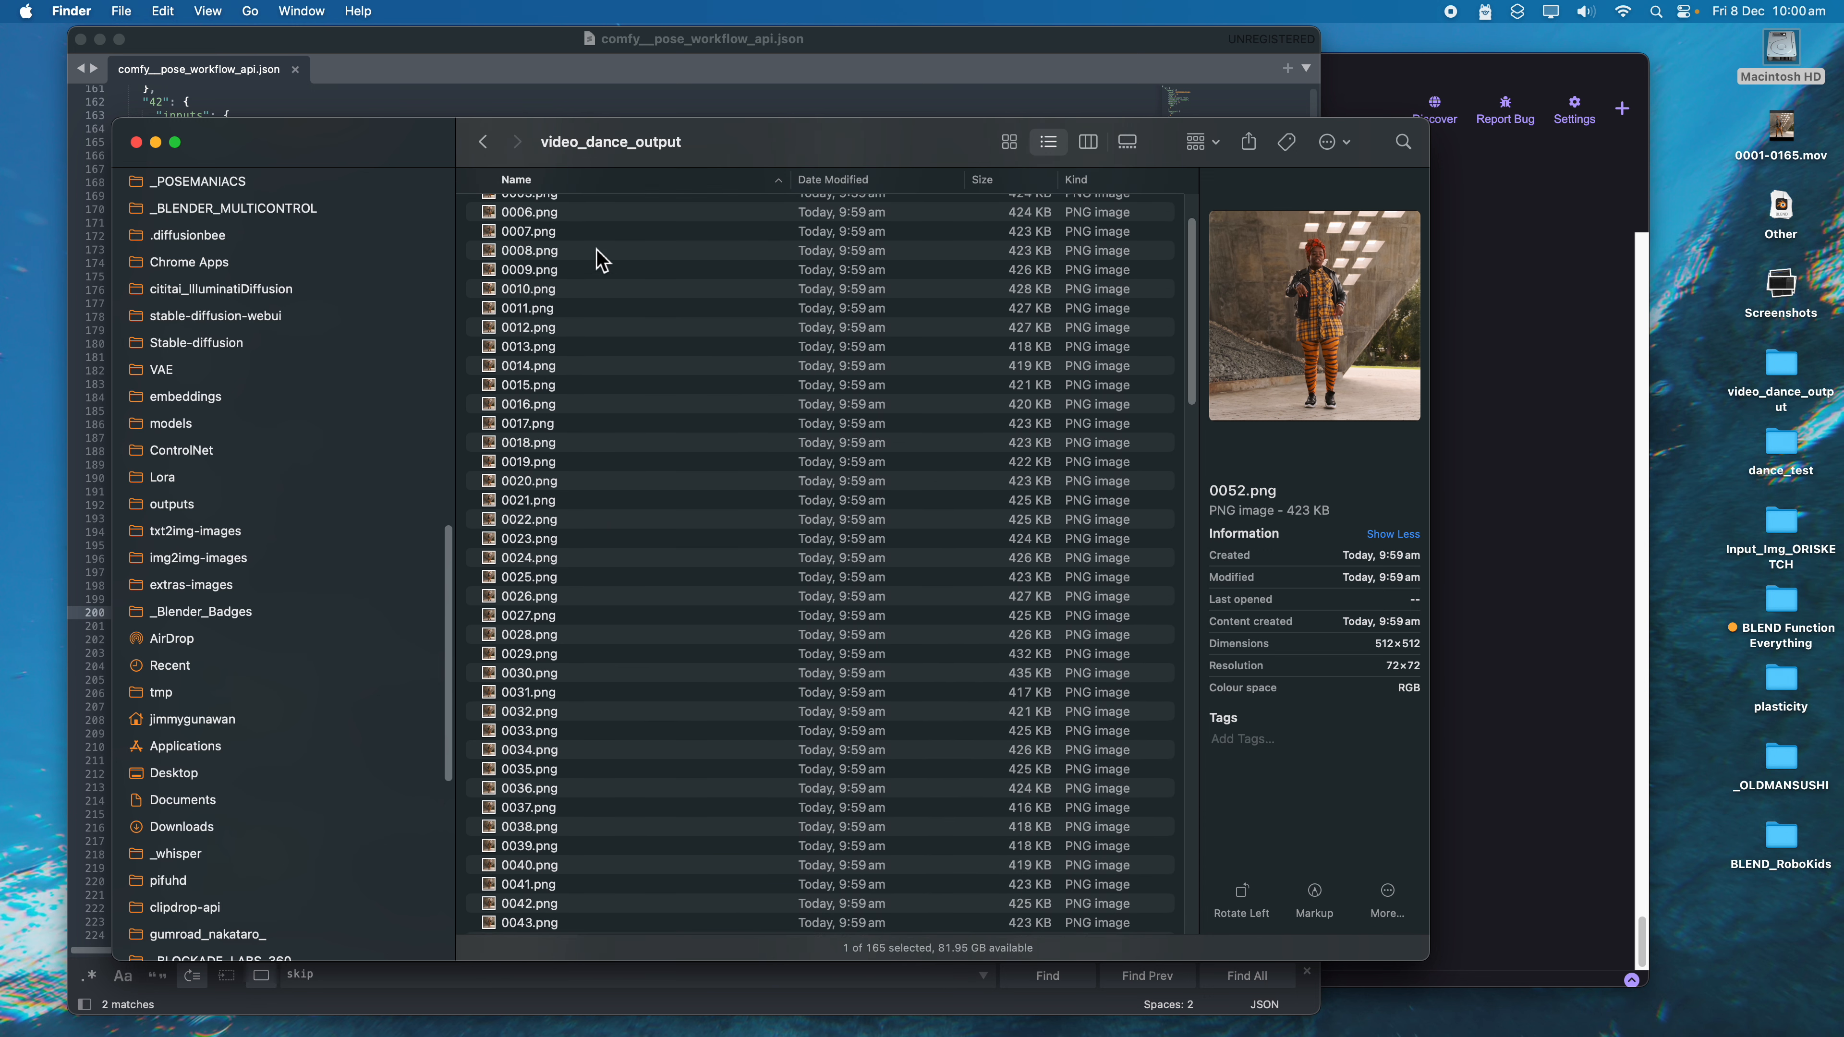
{"action": "left_click", "coordinate": [600, 250]}
{"action": "left_click", "coordinate": [610, 211]}
{"action": "scroll", "coordinate": [643, 308], "scroll_direction": "up", "scroll_amount": 2}
{"action": "left_click", "coordinate": [608, 211]}
{"action": "key", "text": "space"}
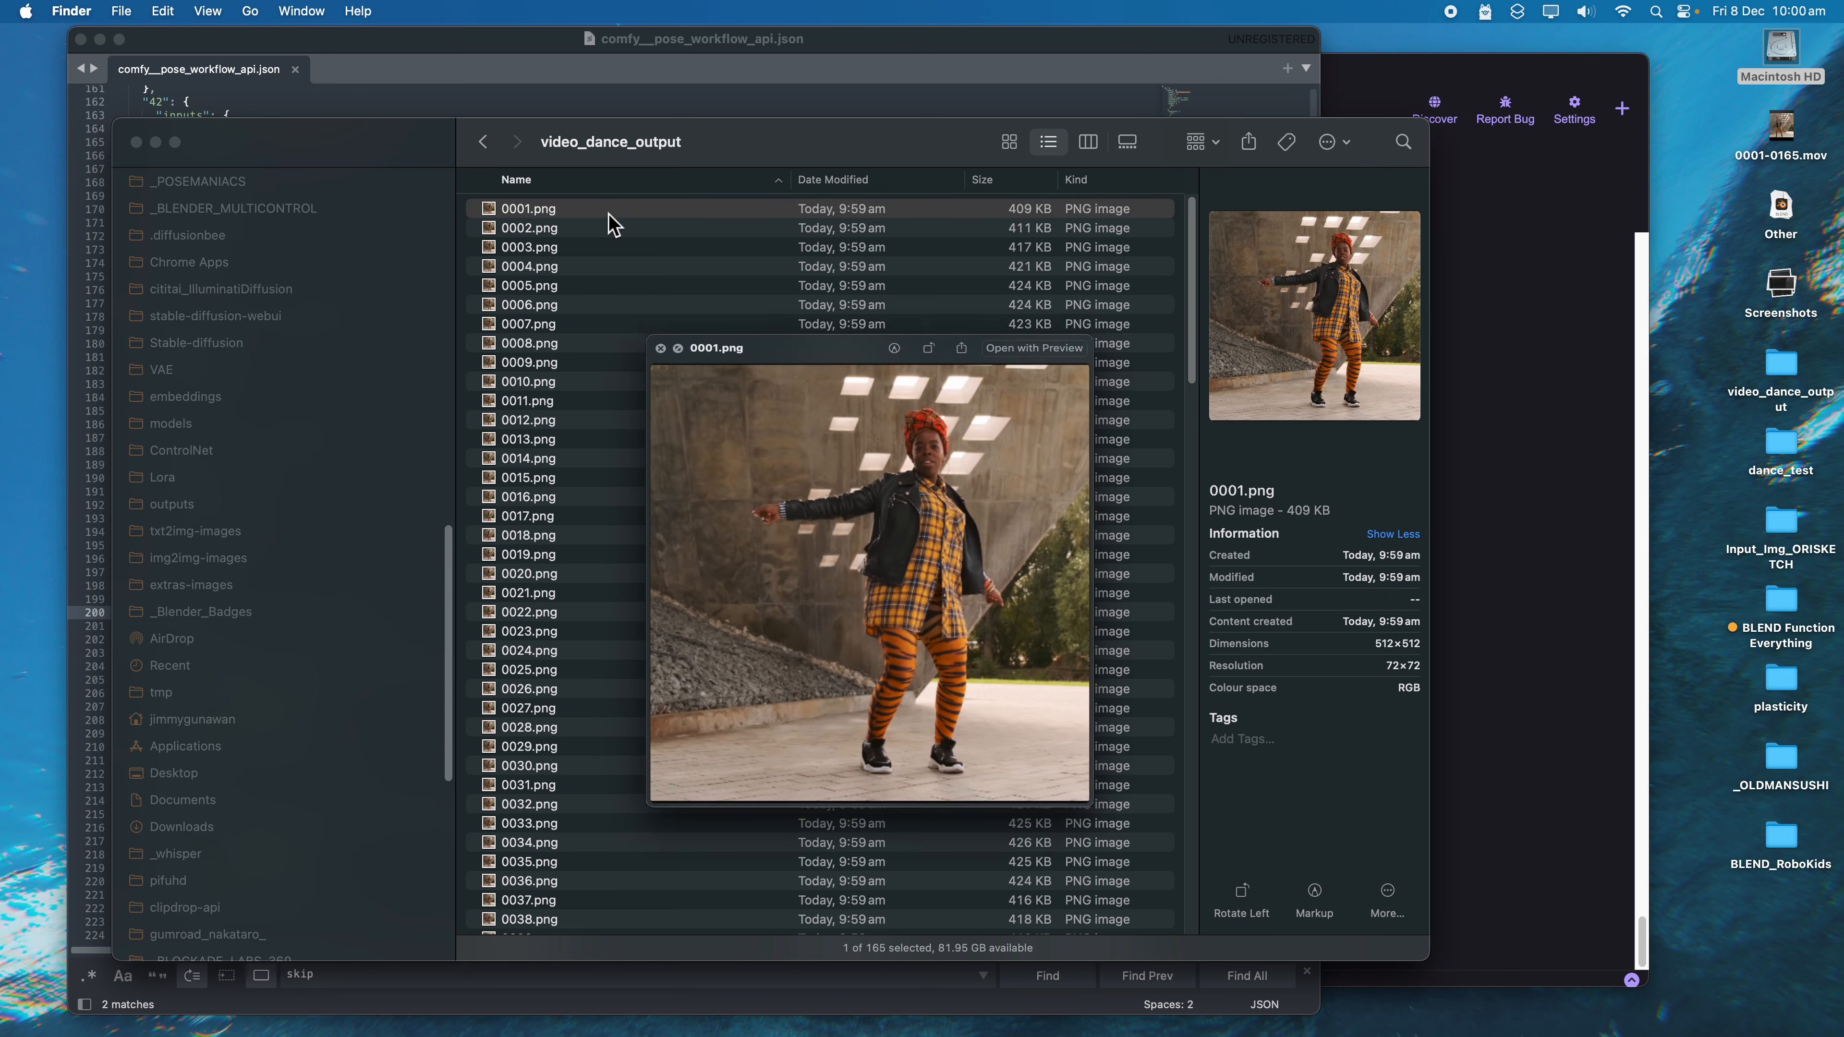
{"action": "key", "text": "space"}
Step: Select all frames in video_dance_output and run the Remove Background quick action on them
{"action": "key", "text": "super+a"}
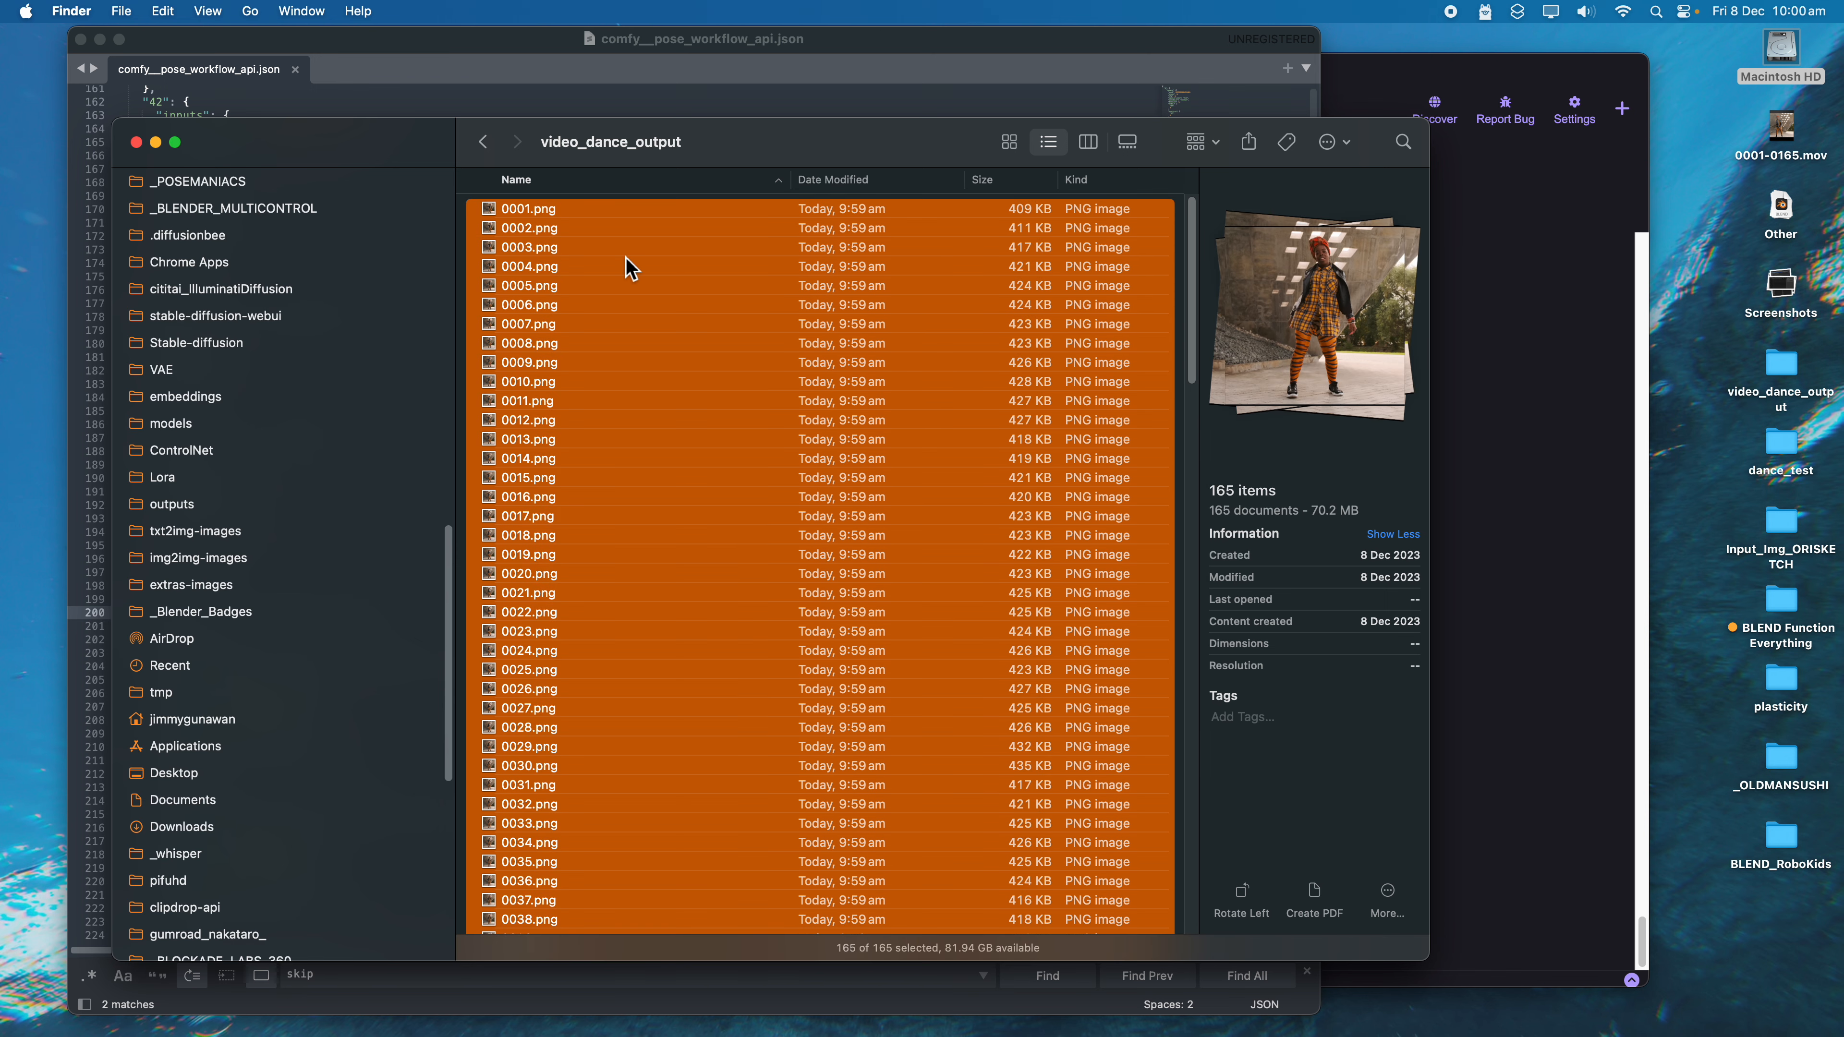
{"action": "right_click", "coordinate": [630, 263]}
{"action": "mouse_move", "coordinate": [770, 653]}
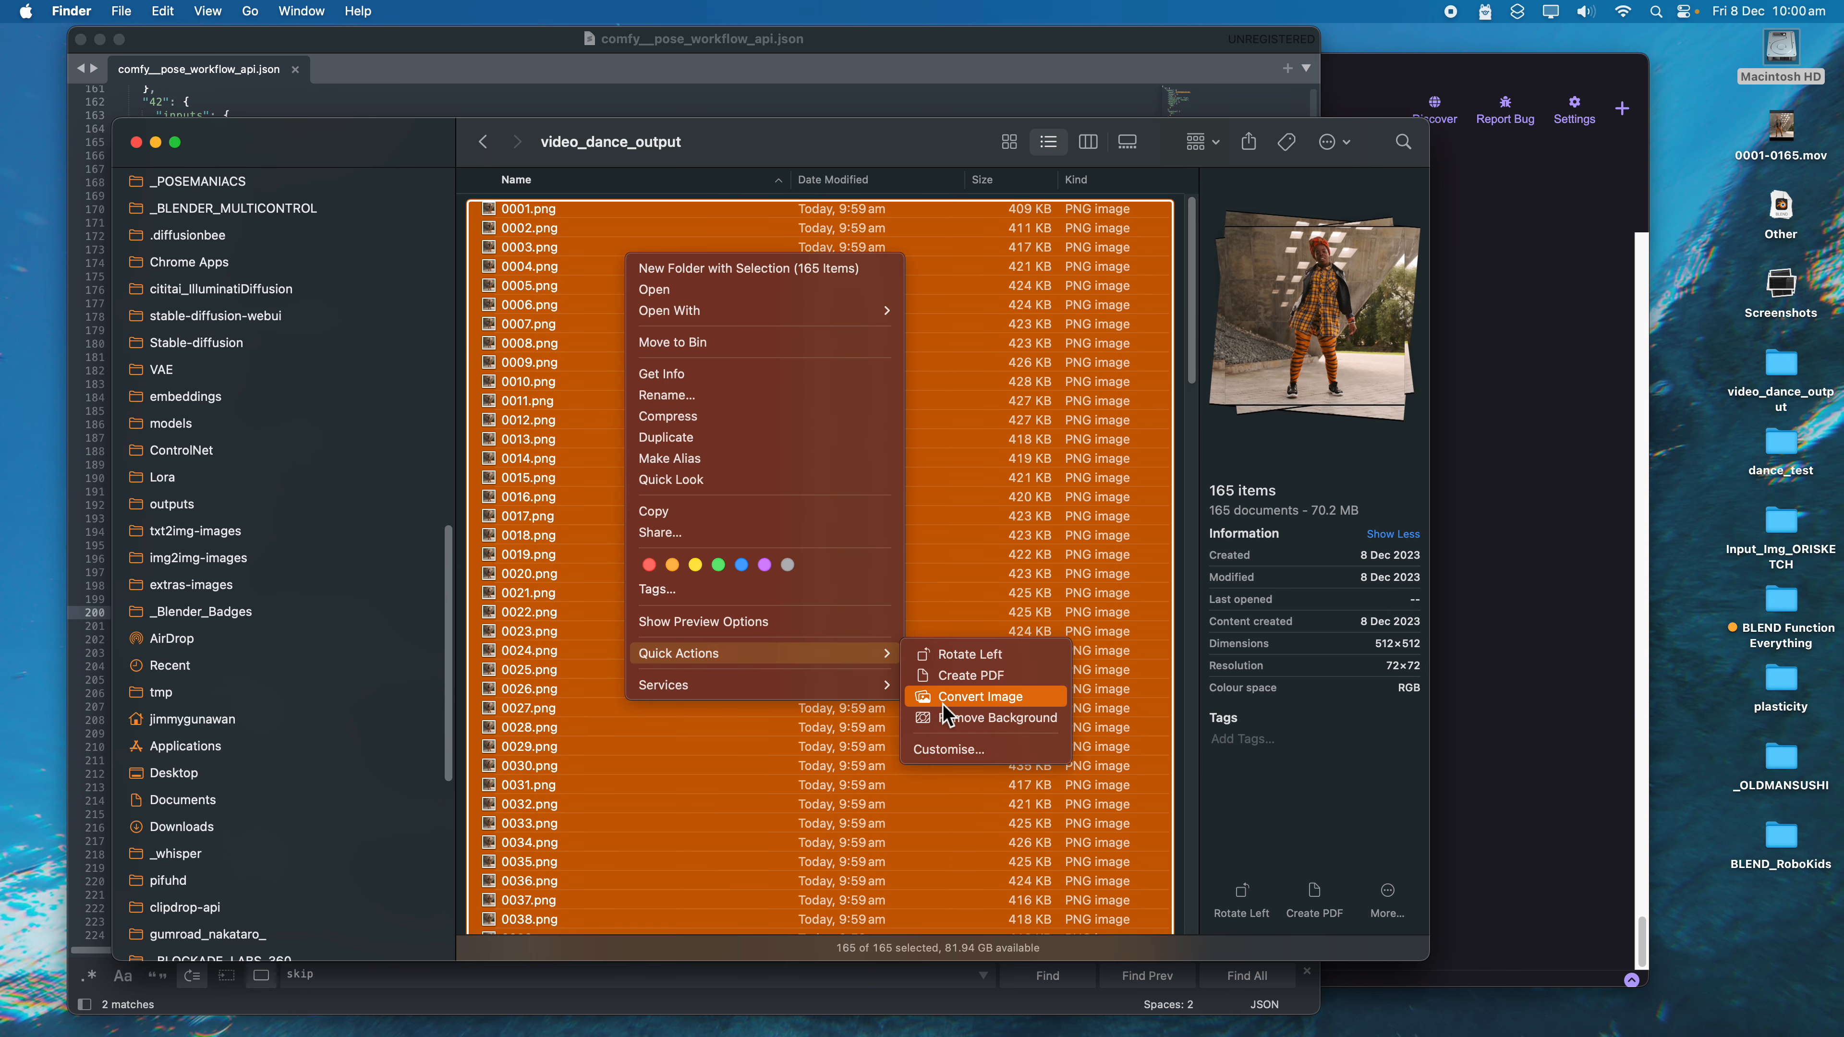
{"action": "left_click", "coordinate": [995, 718]}
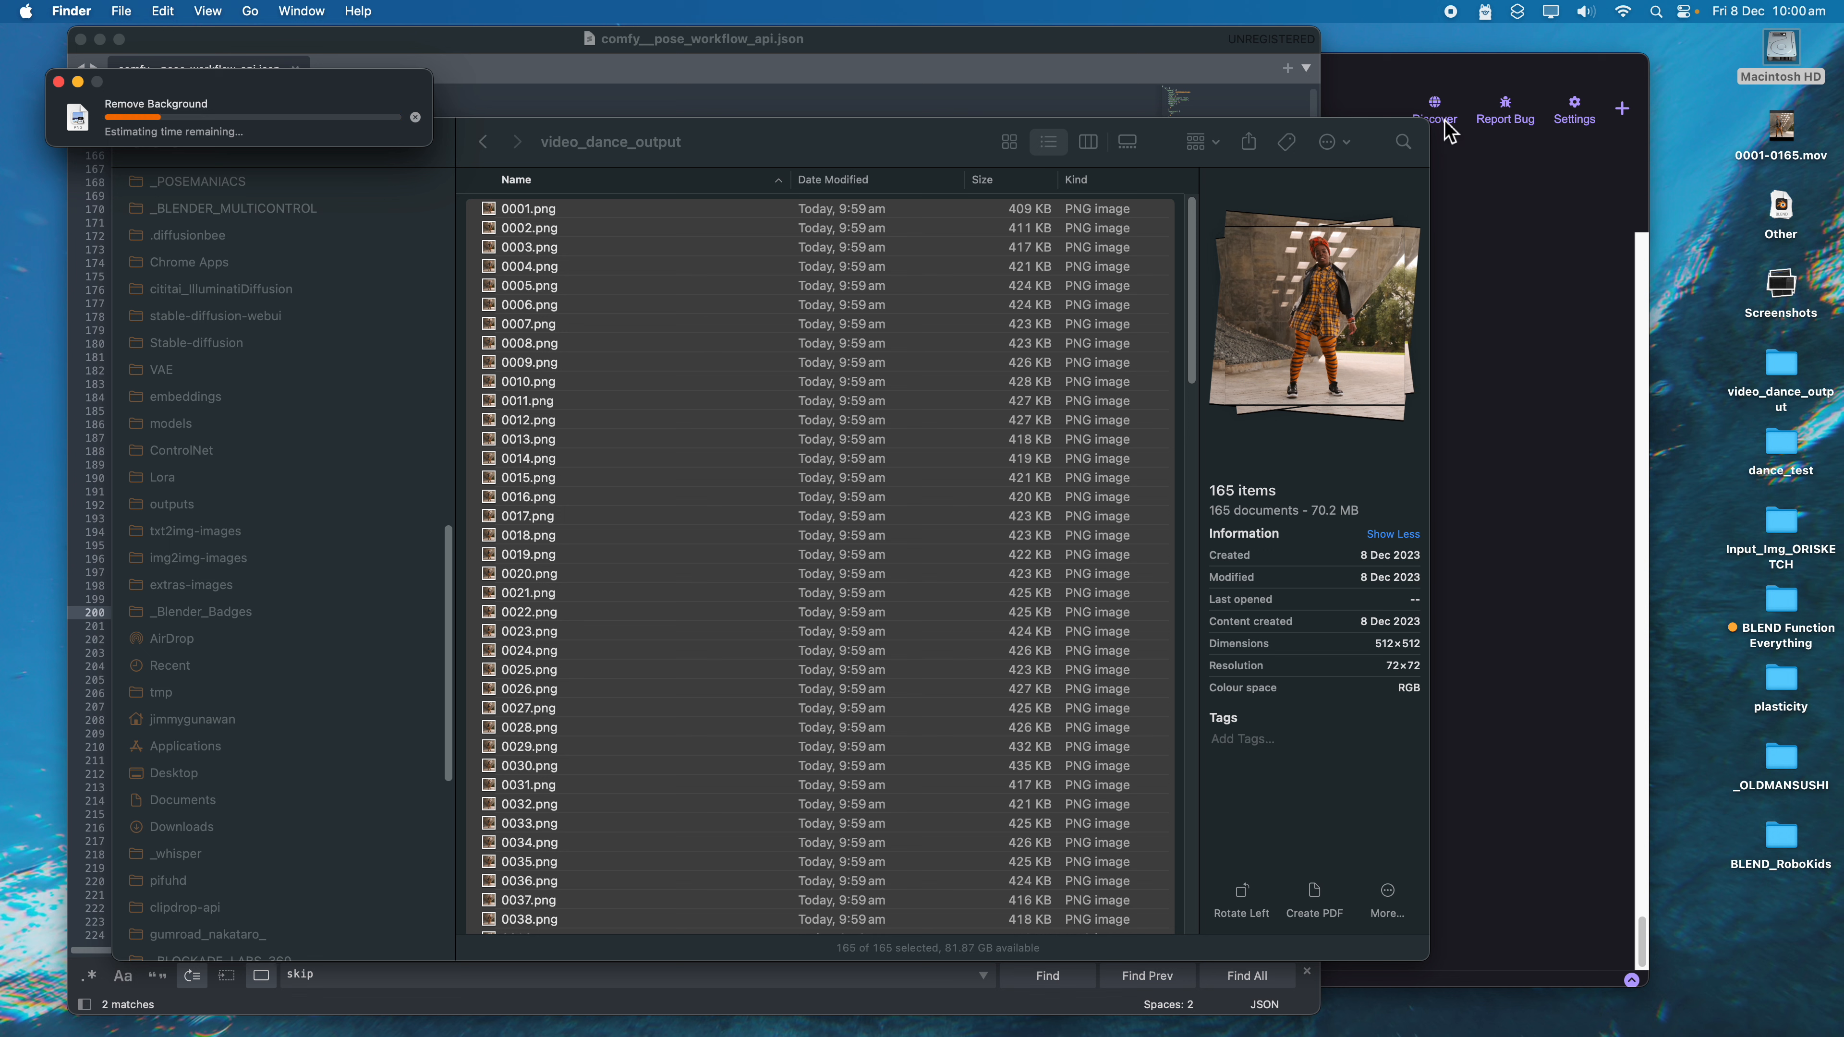
Step: Move the Finder window and the Remove Background progress window apart so both the file list and progress can be watched
{"action": "left_click_drag", "start_coordinate": [1428, 119], "coordinate": [1417, 106]}
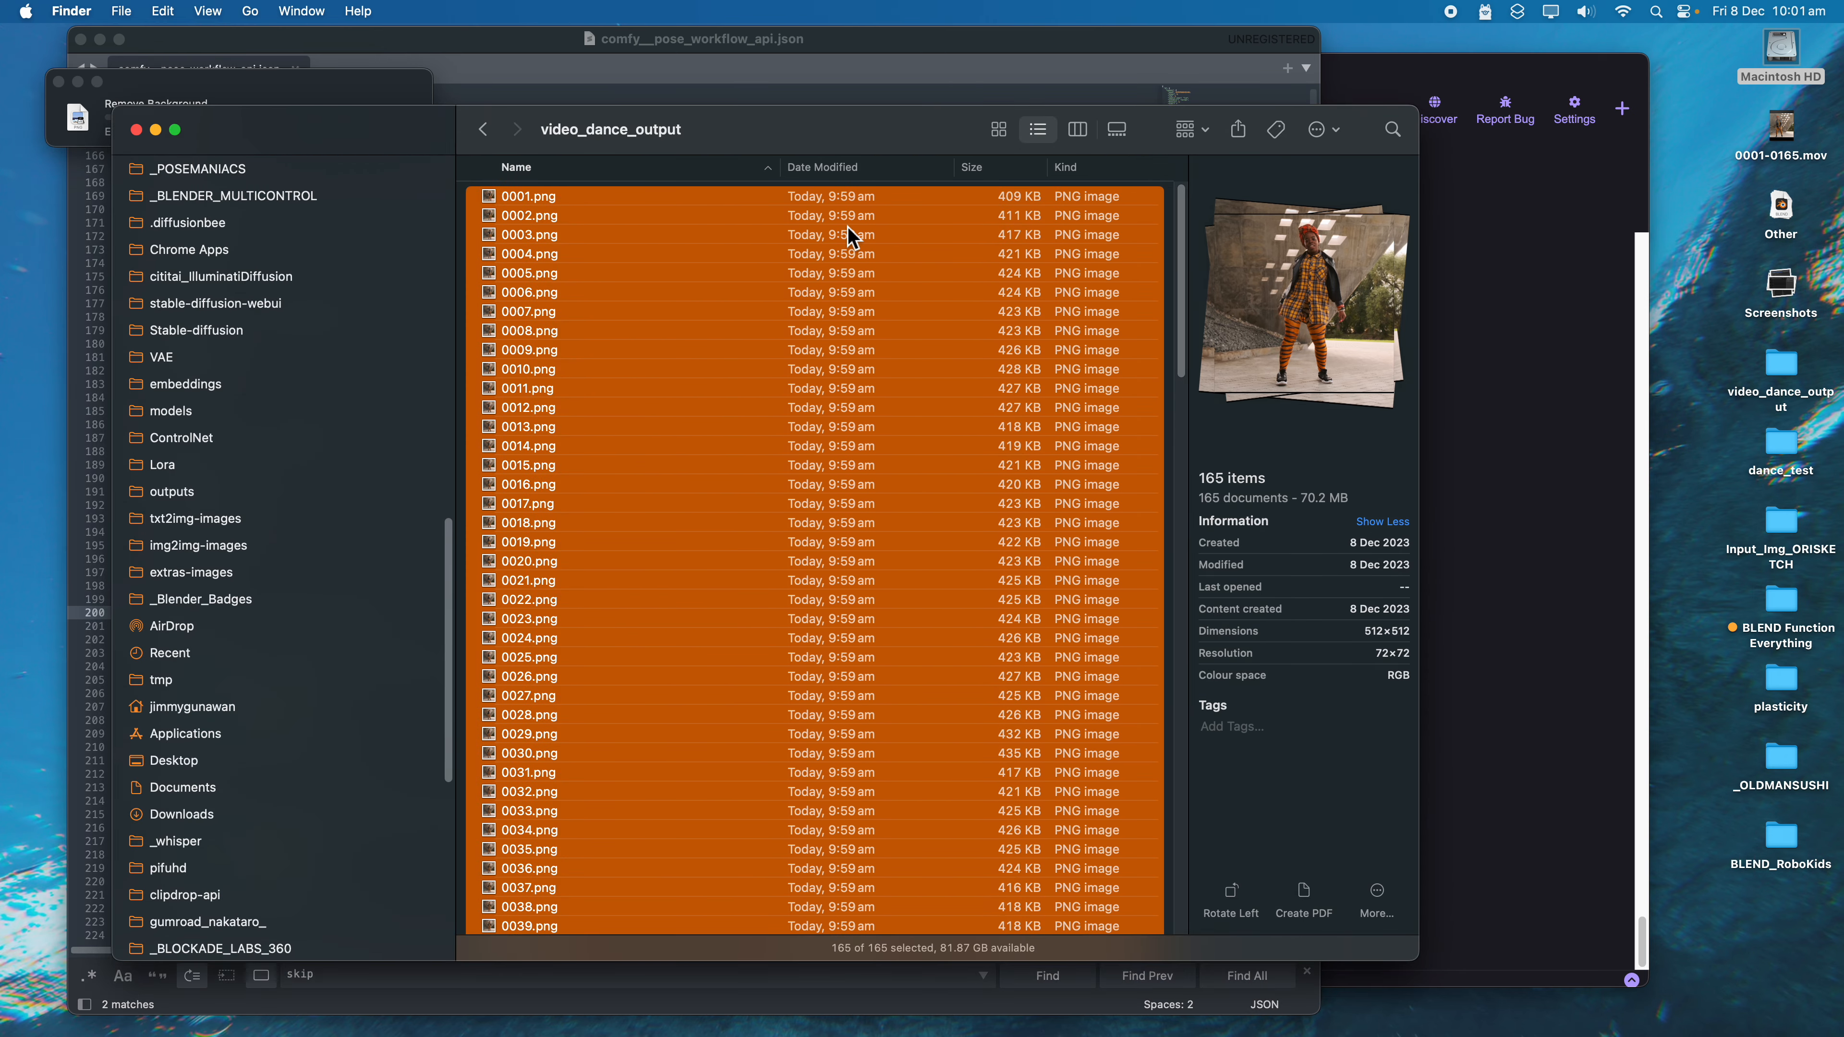
{"action": "left_click_drag", "start_coordinate": [321, 136], "coordinate": [479, 134]}
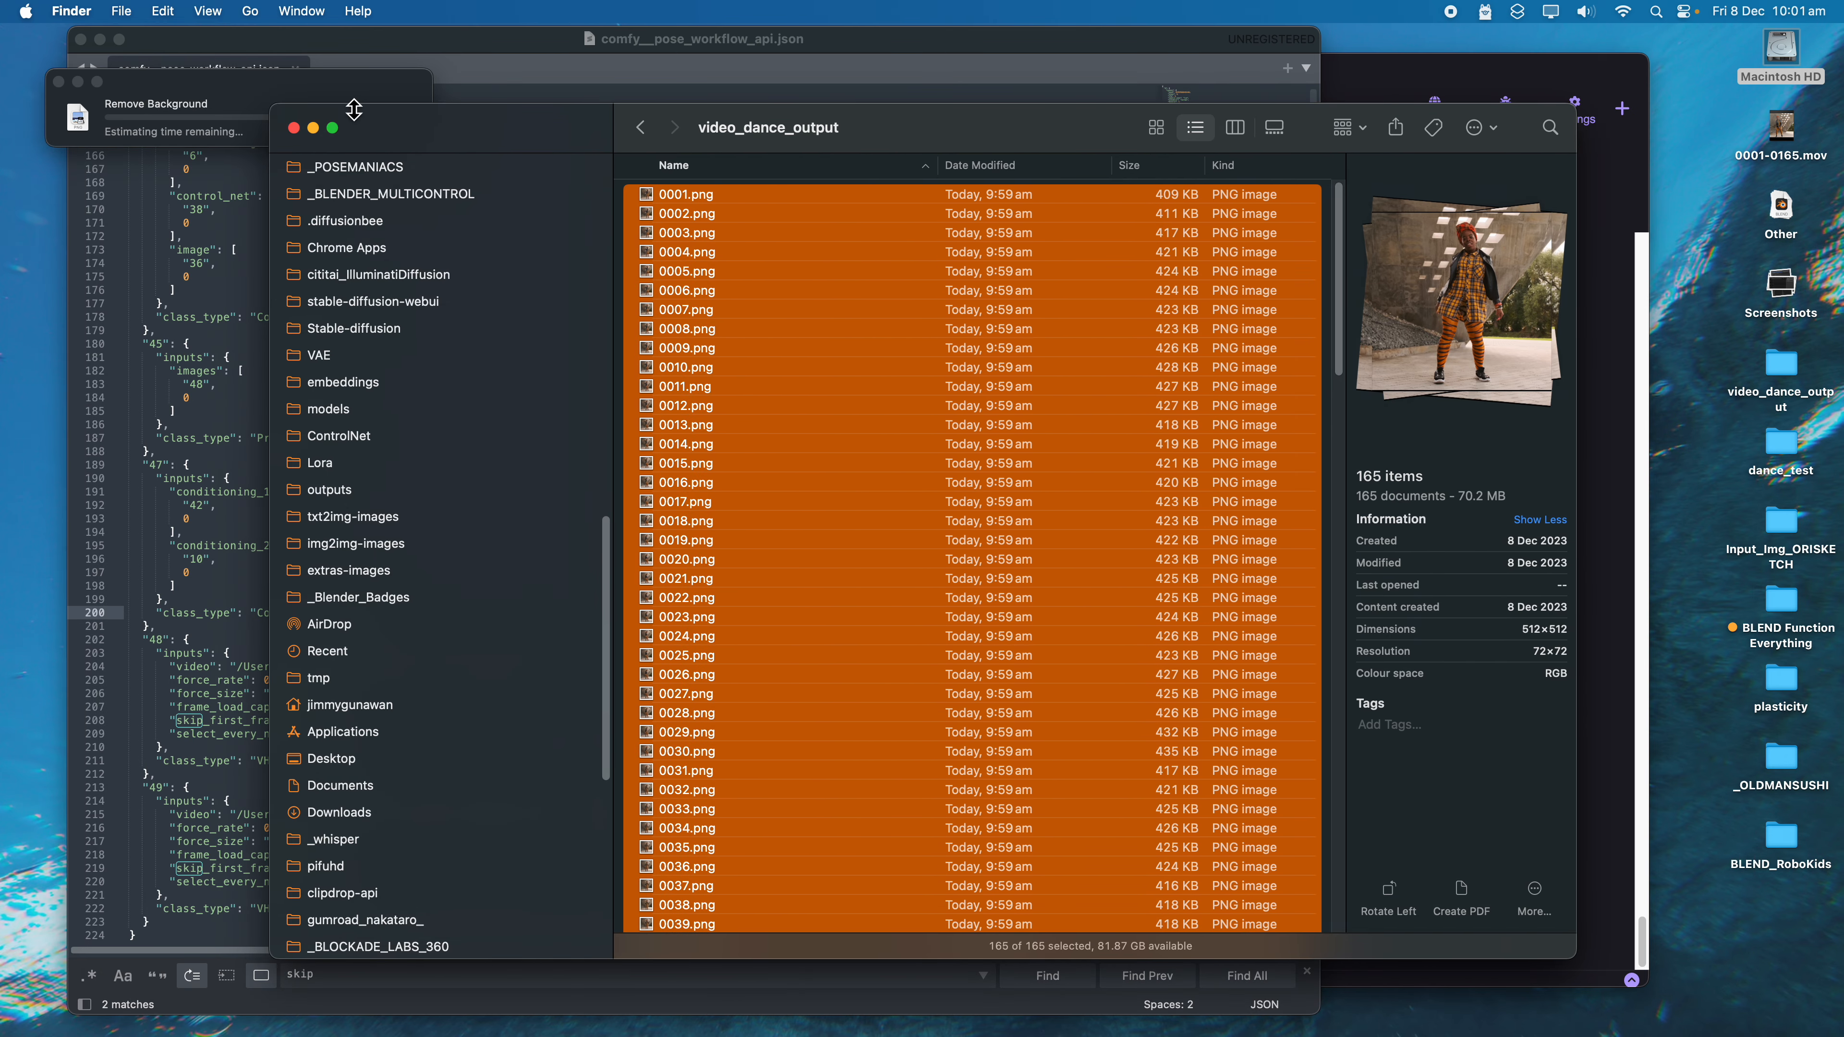
{"action": "left_click", "coordinate": [347, 100]}
{"action": "left_click_drag", "start_coordinate": [218, 108], "coordinate": [177, 172]}
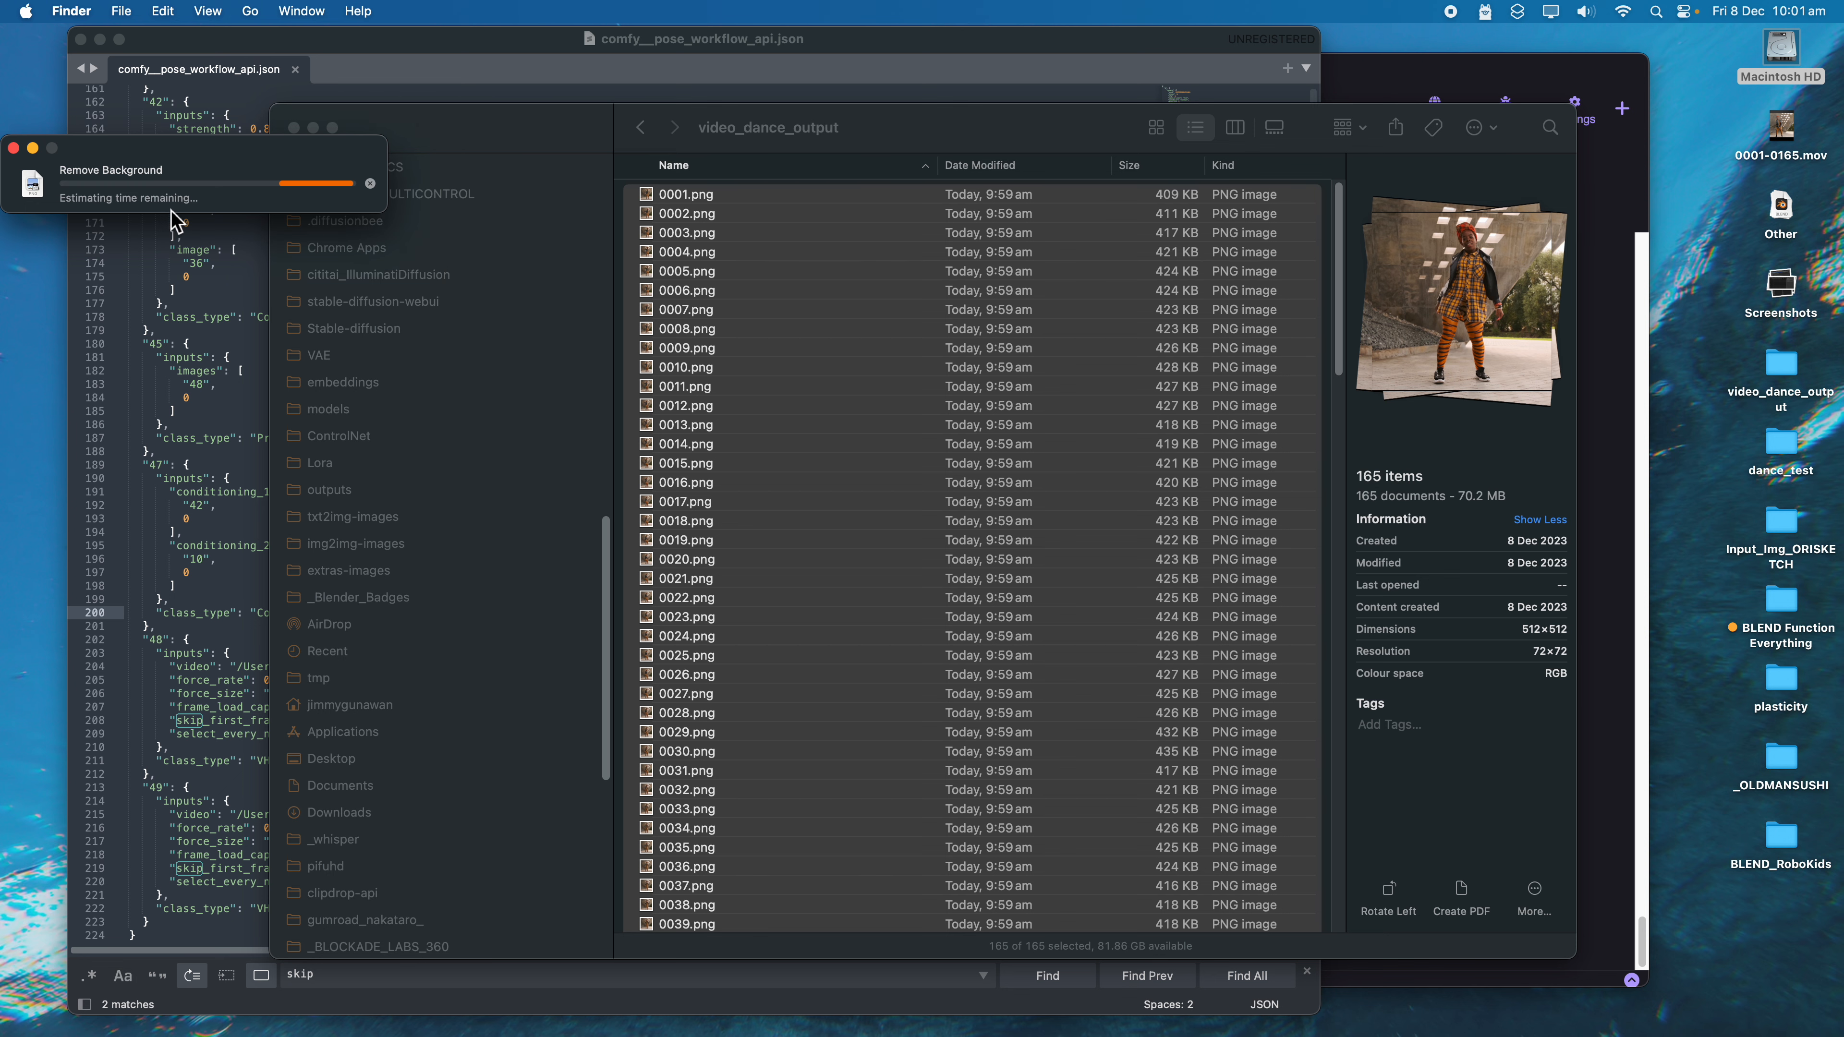
{"action": "scroll", "coordinate": [914, 506], "scroll_direction": "down", "scroll_amount": 20}
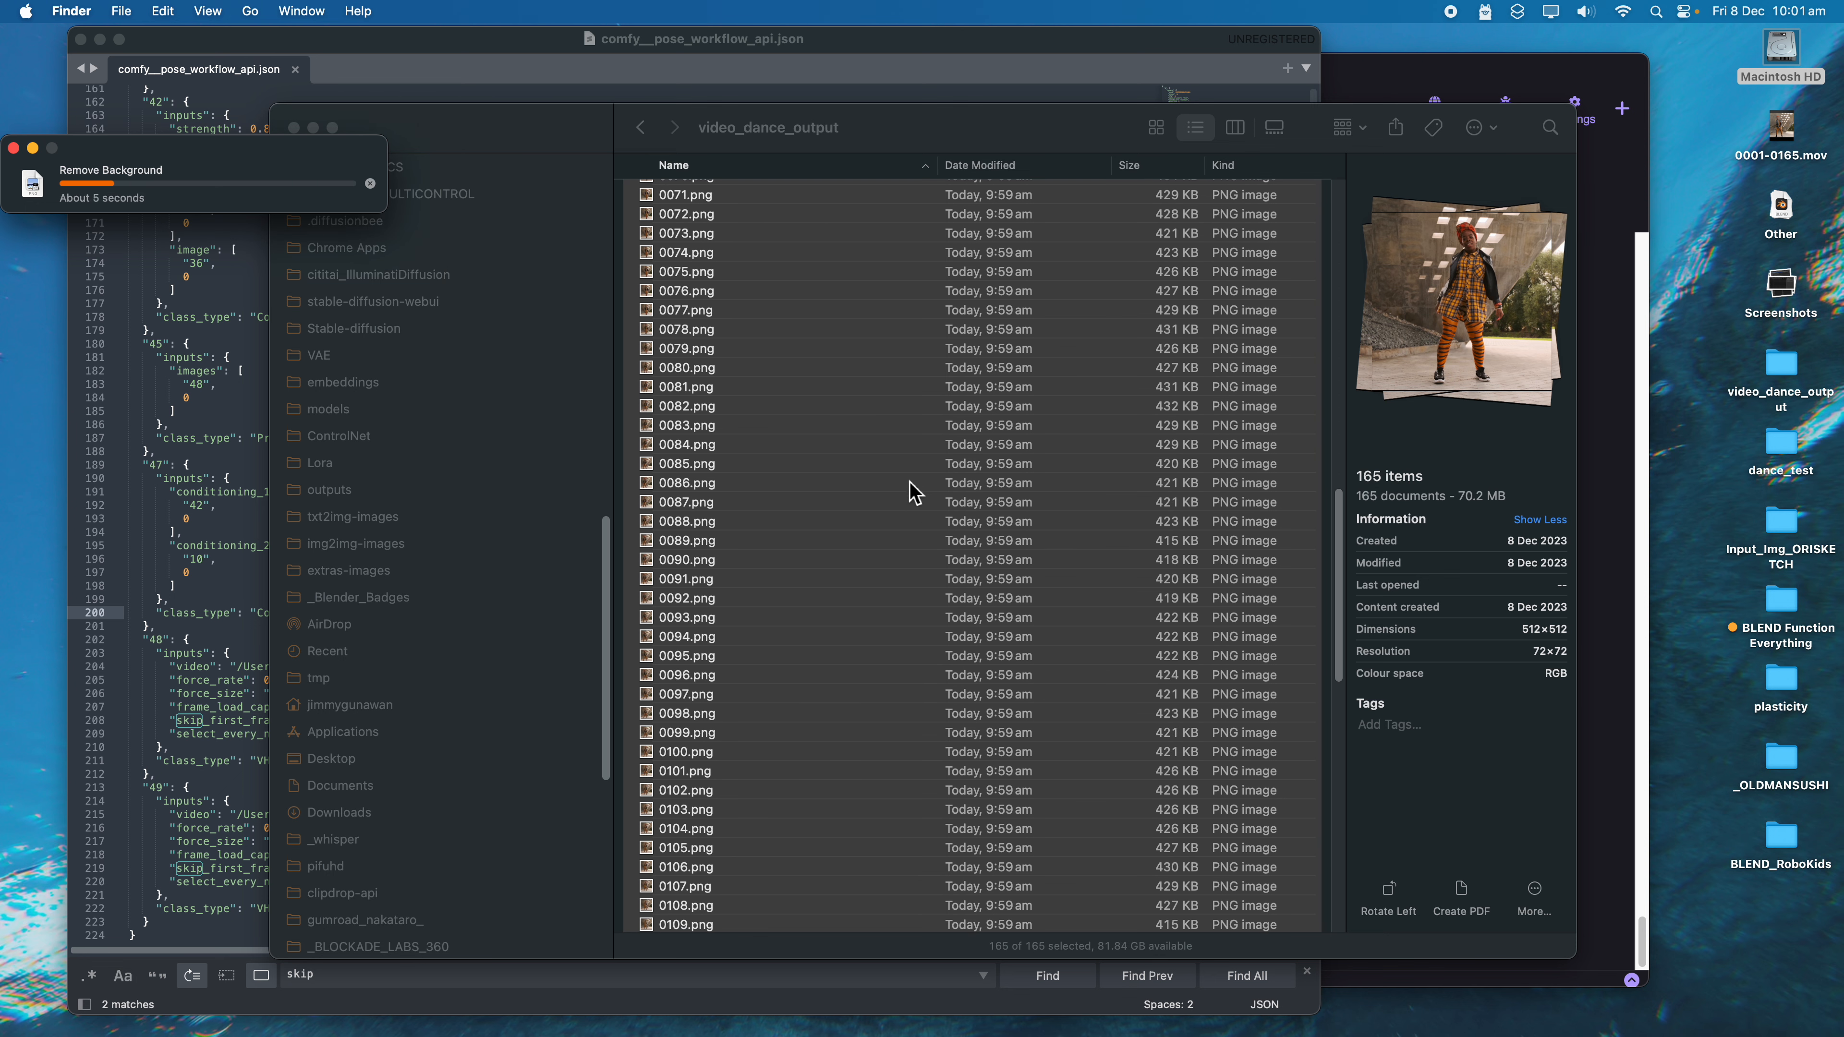
Step: Group the selected background-removed images into a new folder inside video_dance_output
{"action": "scroll", "coordinate": [889, 672], "scroll_direction": "up", "scroll_amount": 5}
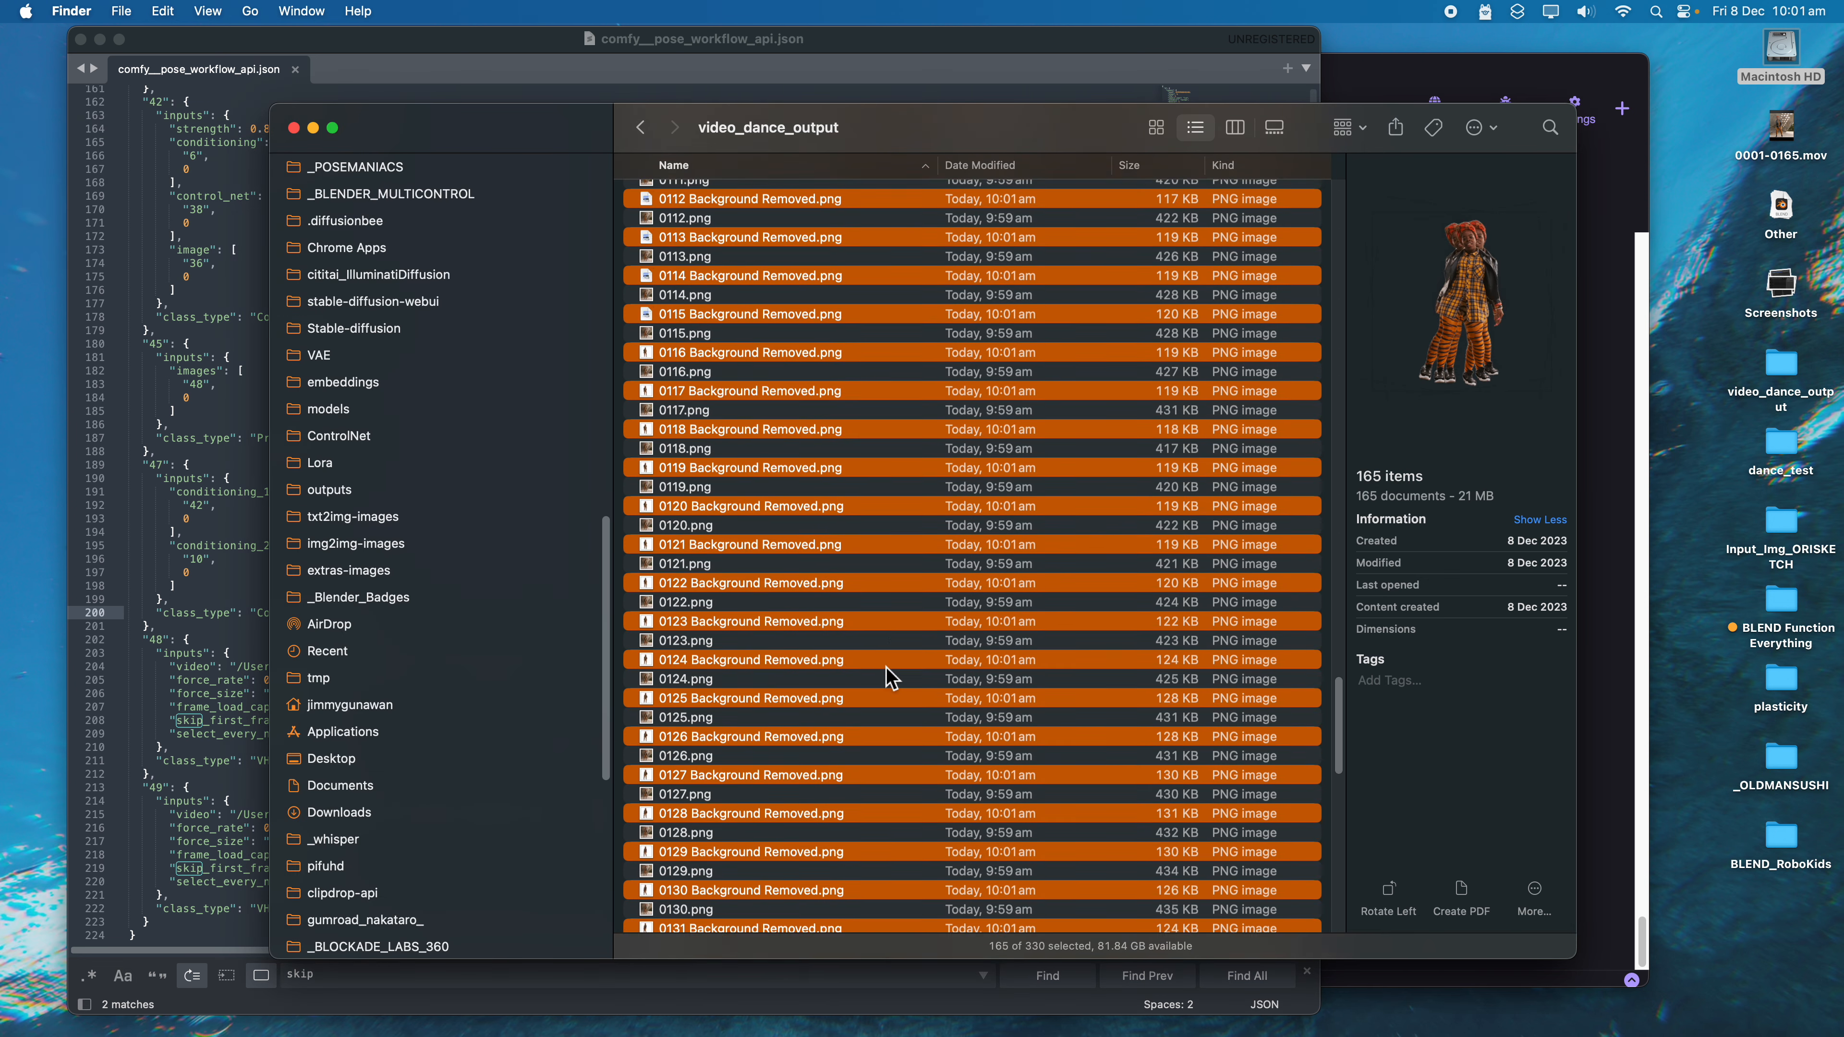
{"action": "right_click", "coordinate": [823, 218]}
{"action": "left_click", "coordinate": [843, 238]}
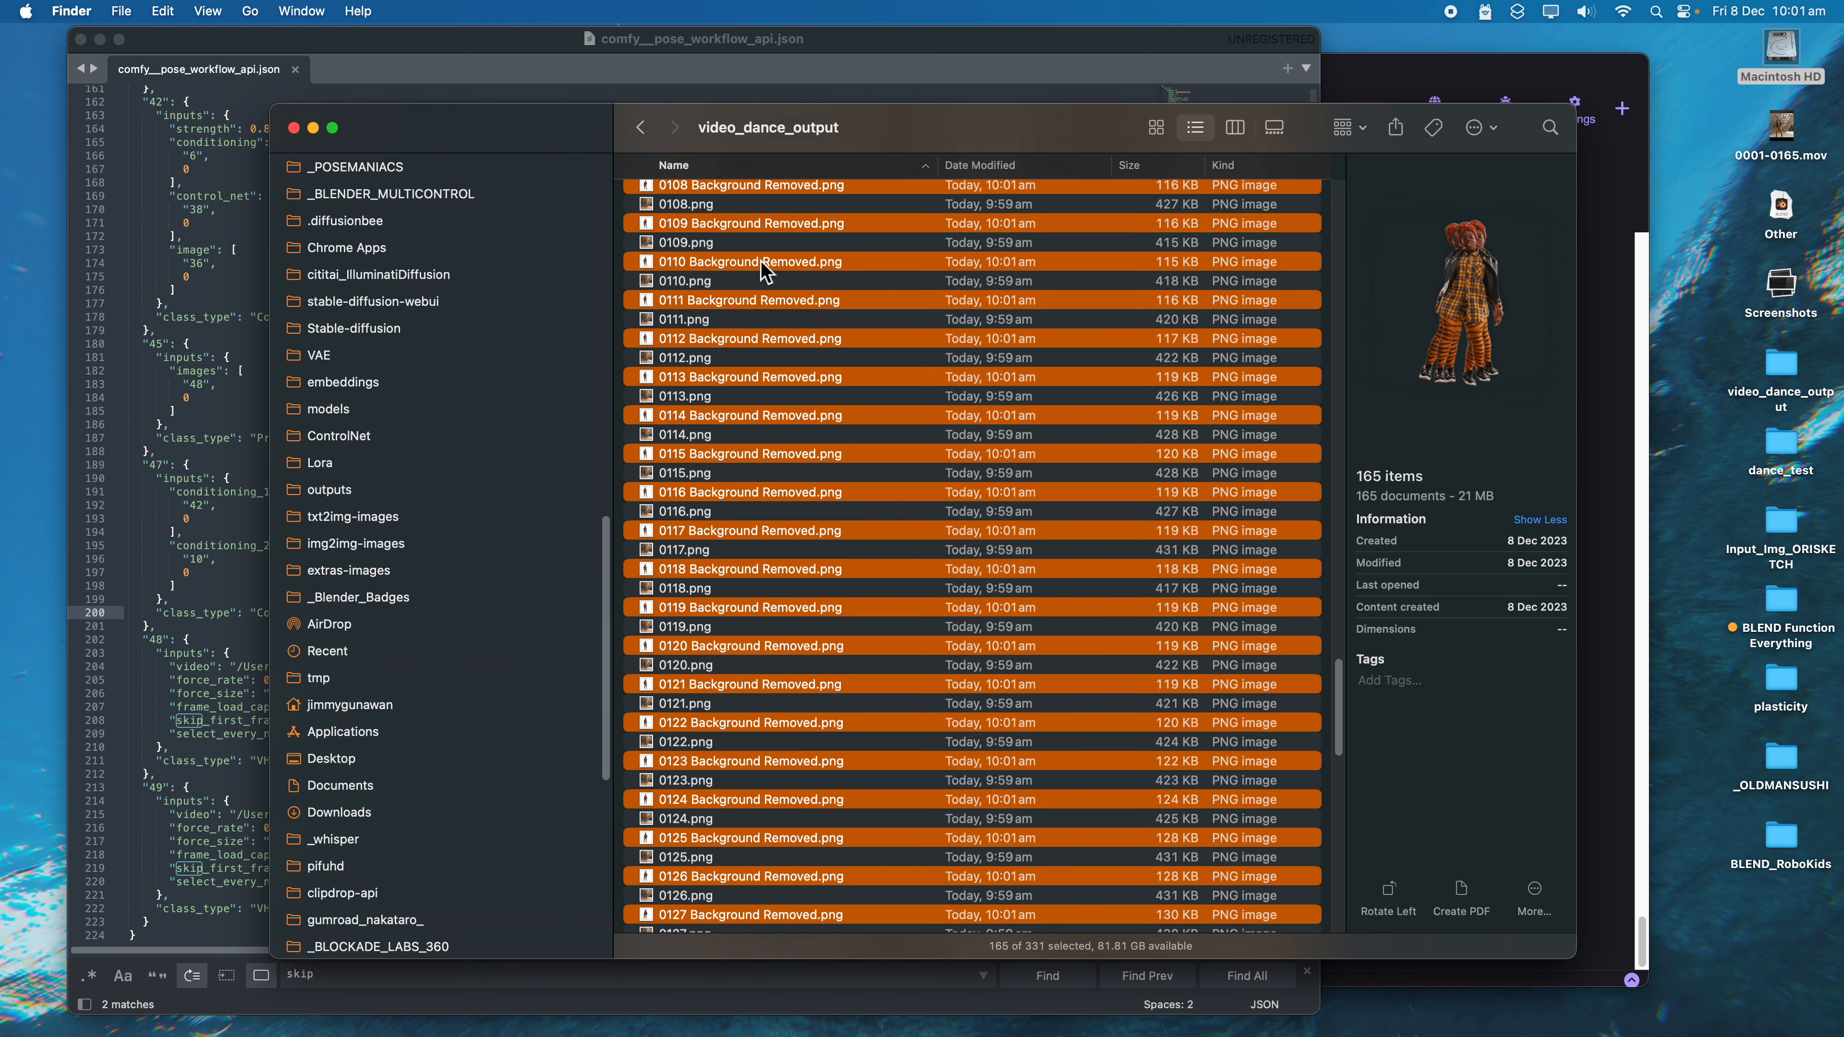
{"action": "left_click", "coordinate": [748, 279]}
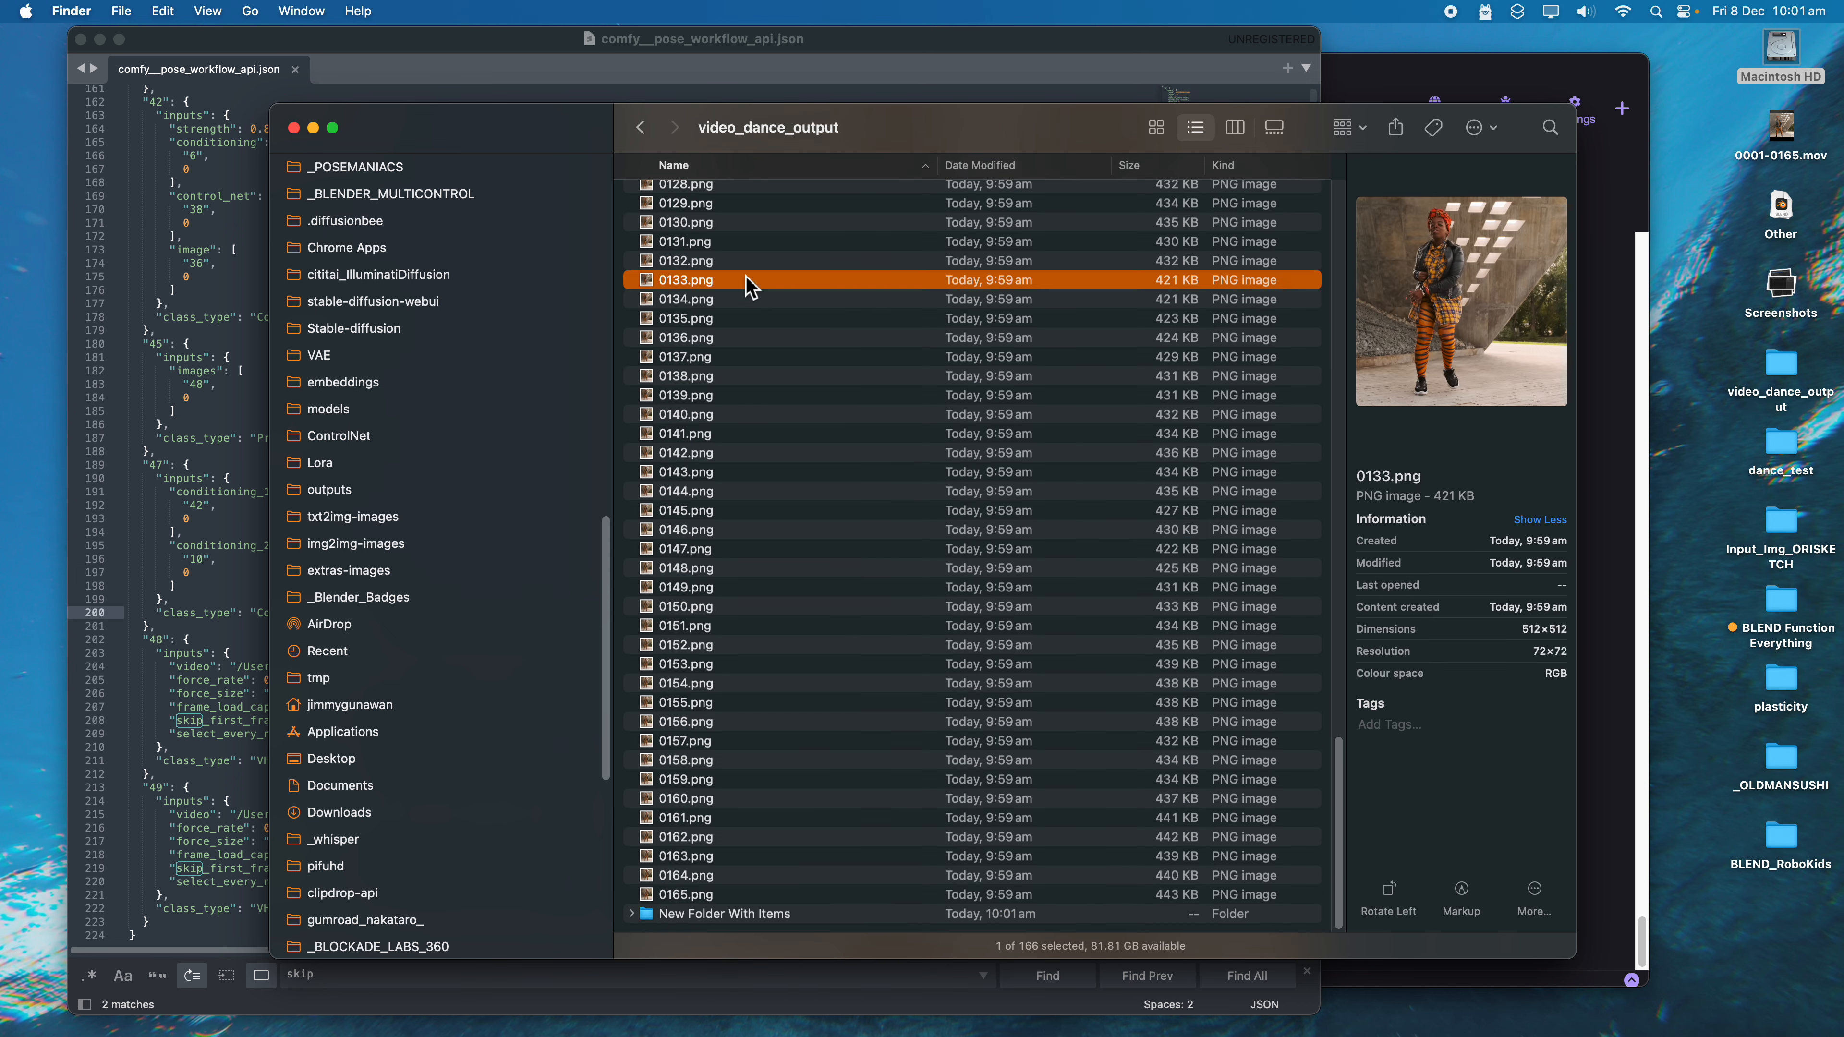
Step: Open New Folder With Items and flip through the background-removed frames in Quick Look, starting from the first one
{"action": "double_click", "coordinate": [762, 917]}
{"action": "key", "text": "Down"}
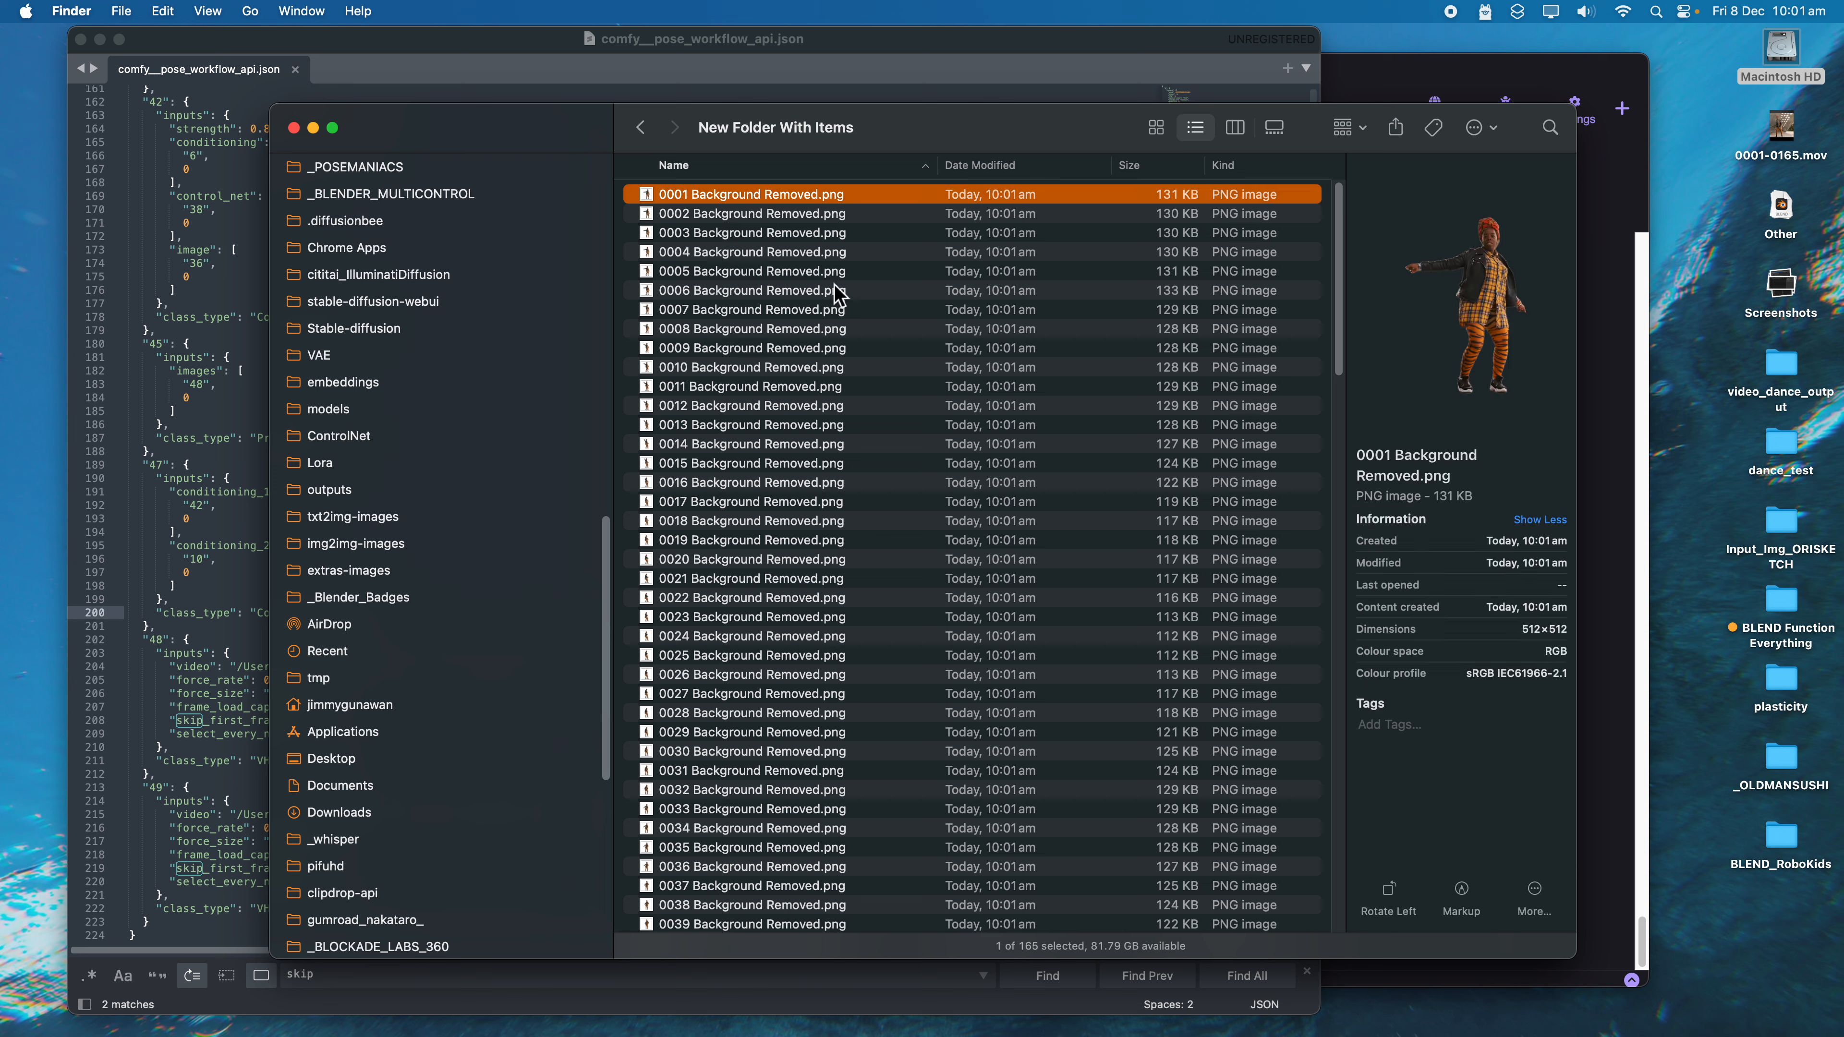
{"action": "key", "text": "space"}
{"action": "key", "text": "Down"}
{"action": "key", "text": "Down"}
{"action": "key", "text": "Down"}
{"action": "key", "text": "Down"}
{"action": "key", "text": "Down"}
{"action": "key", "text": "Down"}
{"action": "key", "text": "Down"}
{"action": "key", "text": "Down"}
{"action": "key", "text": "Down"}
{"action": "key", "text": "Down"}
{"action": "key", "text": "Down"}
{"action": "key", "text": "Down"}
{"action": "key", "text": "Down"}
{"action": "key", "text": "Down"}
{"action": "key", "text": "Down"}
{"action": "key", "text": "Down"}
{"action": "key", "text": "Down"}
{"action": "key", "text": "Down"}
{"action": "key", "text": "Down"}
{"action": "key", "text": "Down"}
{"action": "key", "text": "Down"}
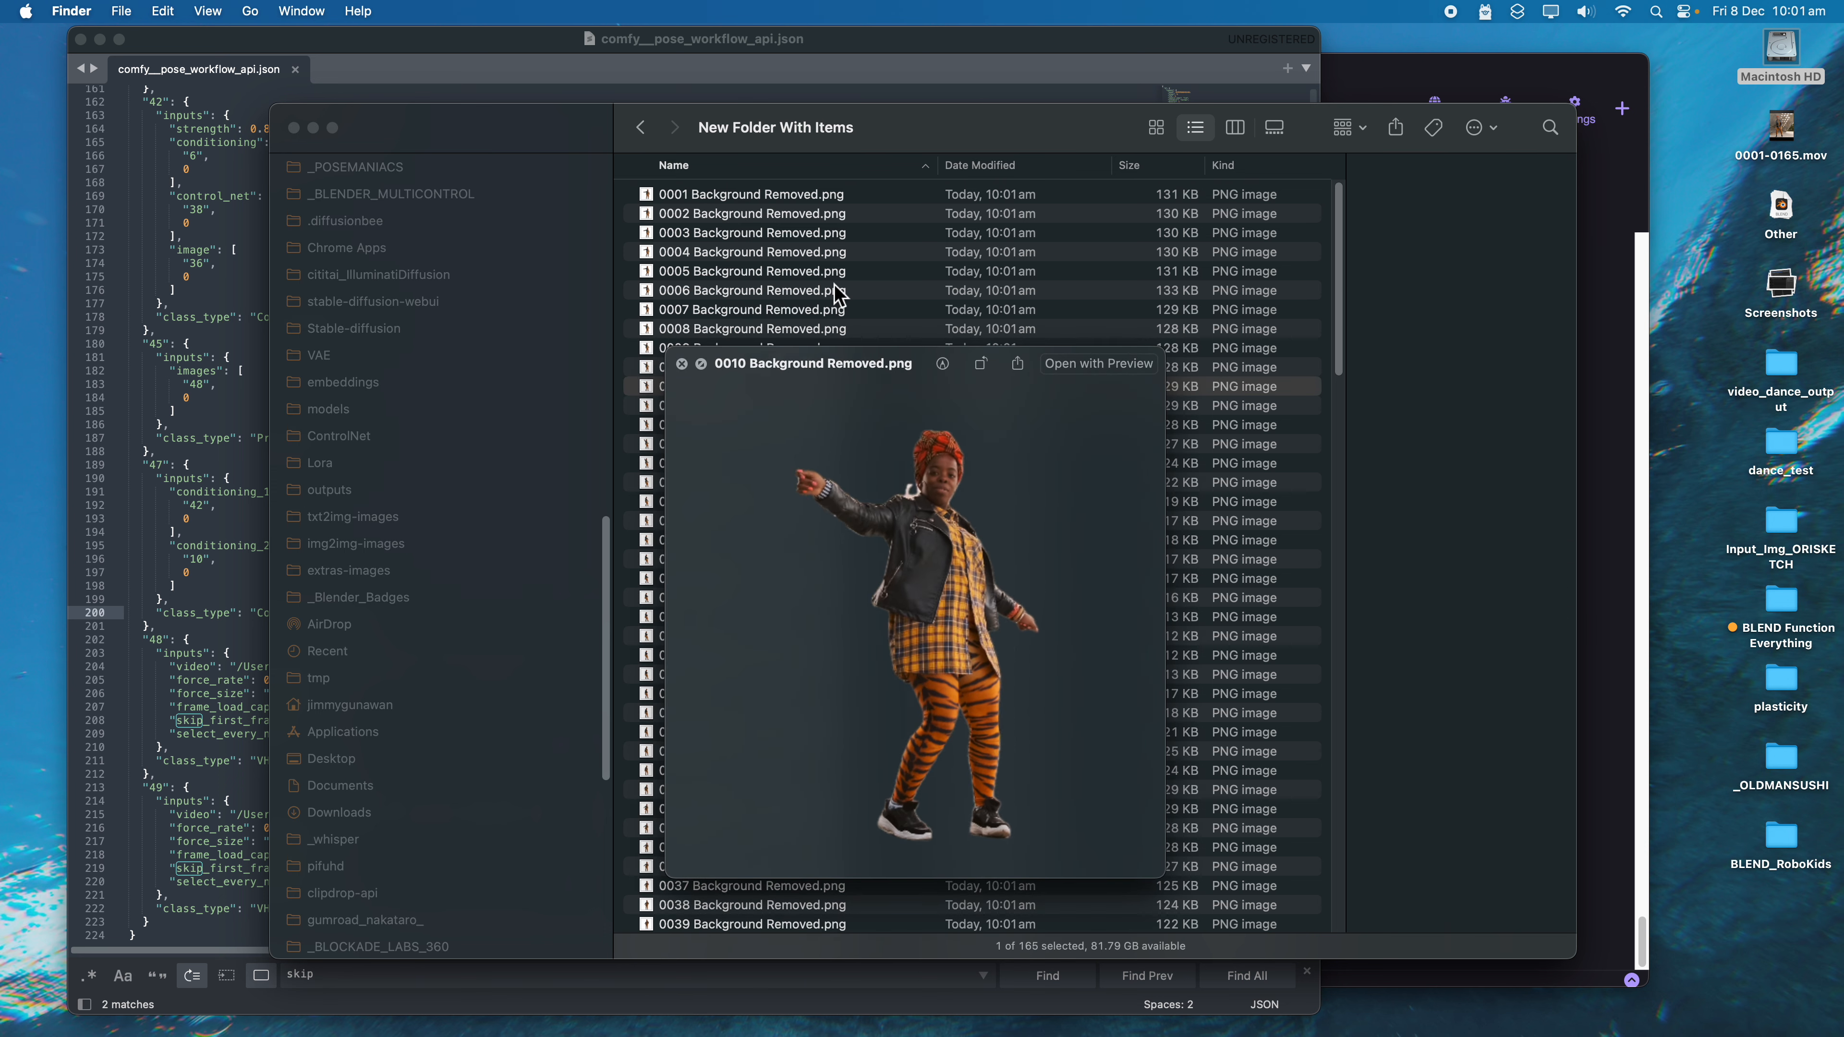
{"action": "key", "text": "Down"}
{"action": "key", "text": "Down"}
{"action": "key", "text": "Down"}
{"action": "key", "text": "Down"}
{"action": "key", "text": "Down"}
{"action": "key", "text": "Down"}
{"action": "key", "text": "Down"}
{"action": "key", "text": "Down"}
{"action": "key", "text": "Down"}
{"action": "key", "text": "Down"}
{"action": "key", "text": "Down"}
{"action": "key", "text": "Down"}
{"action": "key", "text": "Down"}
{"action": "key", "text": "Down"}
{"action": "key", "text": "Down"}
{"action": "key", "text": "Down"}
{"action": "key", "text": "Down"}
{"action": "key", "text": "Down"}
{"action": "key", "text": "Down"}
{"action": "key", "text": "Down"}
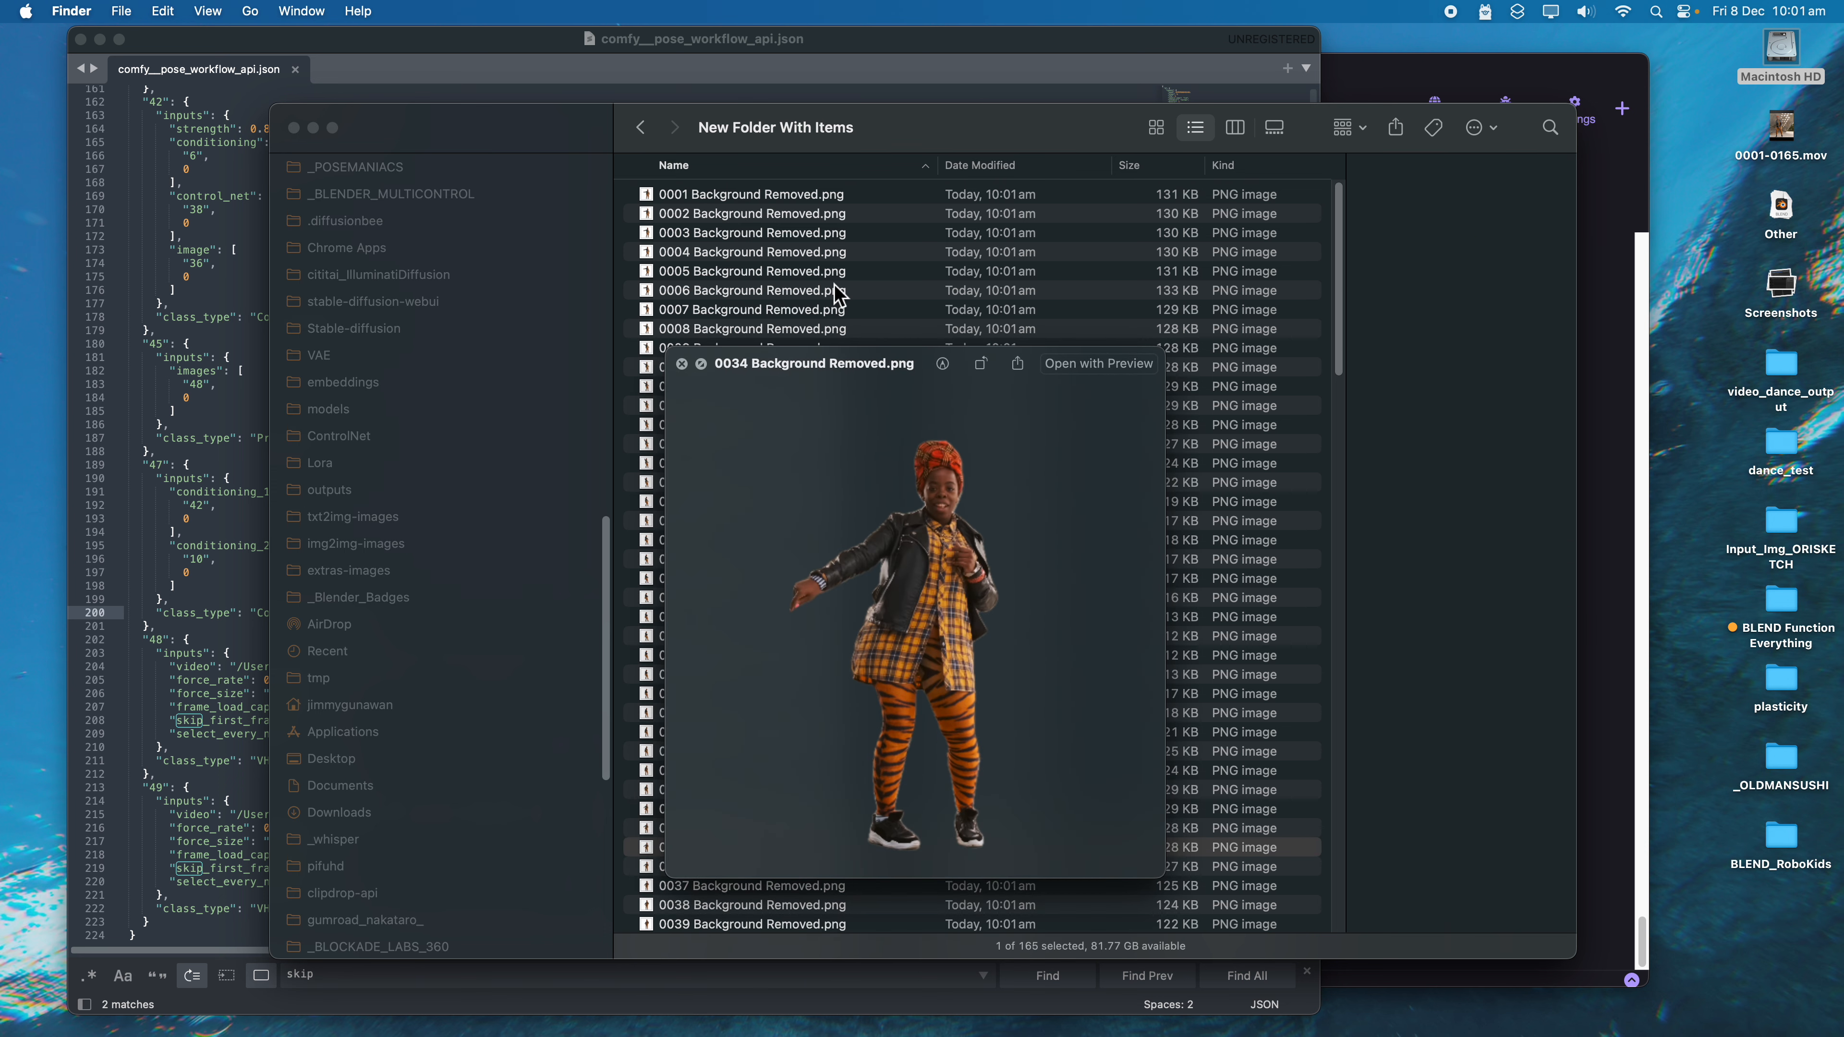
{"action": "key", "text": "Down"}
{"action": "key", "text": "Down"}
{"action": "key", "text": "Down"}
{"action": "key", "text": "Down"}
{"action": "key", "text": "Down"}
{"action": "key", "text": "Down"}
{"action": "key", "text": "Down"}
{"action": "key", "text": "Down"}
{"action": "key", "text": "Down"}
{"action": "key", "text": "Down"}
{"action": "key", "text": "Down"}
{"action": "key", "text": "Down"}
{"action": "key", "text": "Down"}
{"action": "key", "text": "Down"}
{"action": "key", "text": "Down"}
{"action": "key", "text": "Down"}
{"action": "key", "text": "Down"}
{"action": "key", "text": "Down"}
{"action": "key", "text": "Down"}
{"action": "key", "text": "Down"}
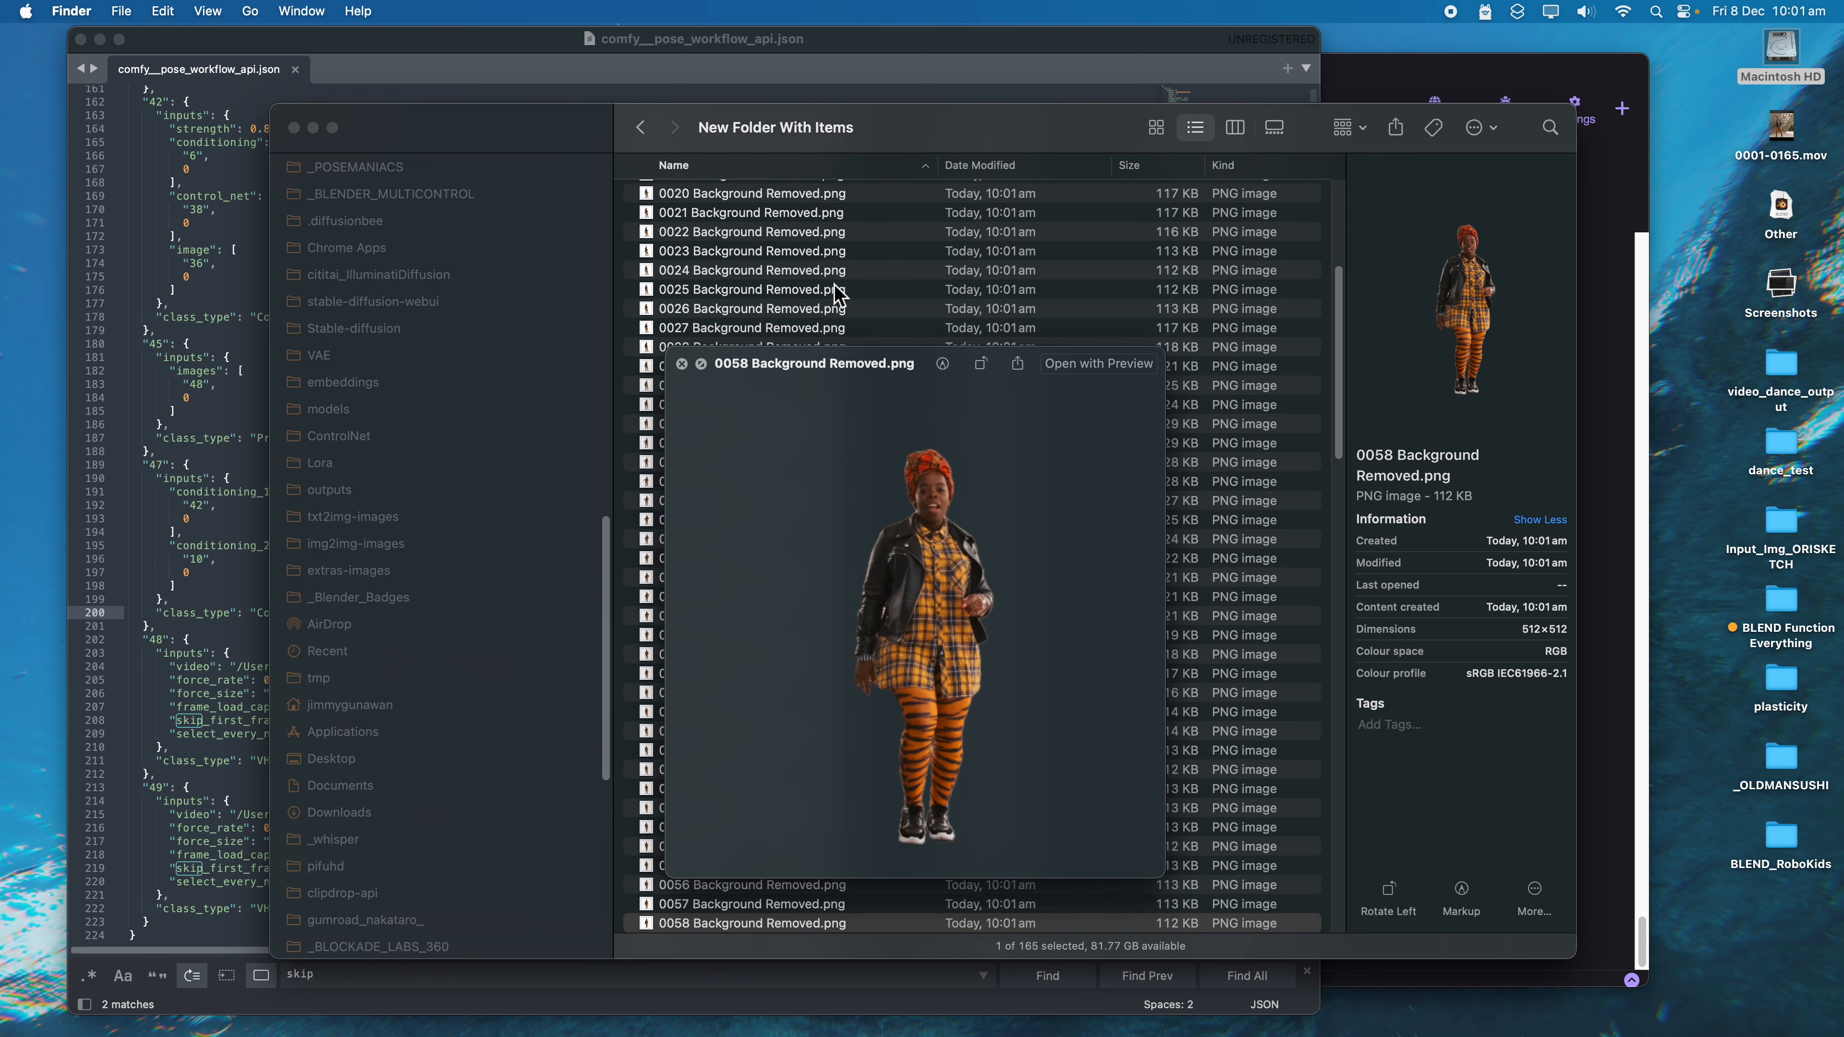
{"action": "key", "text": "Down"}
{"action": "key", "text": "Down"}
{"action": "key", "text": "Down"}
{"action": "key", "text": "Down"}
{"action": "key", "text": "Down"}
{"action": "key", "text": "Down"}
{"action": "key", "text": "Down"}
{"action": "key", "text": "Down"}
{"action": "key", "text": "Down"}
{"action": "key", "text": "Down"}
{"action": "key", "text": "Down"}
{"action": "key", "text": "Down"}
{"action": "key", "text": "Down"}
{"action": "key", "text": "Down"}
{"action": "key", "text": "Down"}
{"action": "key", "text": "Down"}
{"action": "key", "text": "Down"}
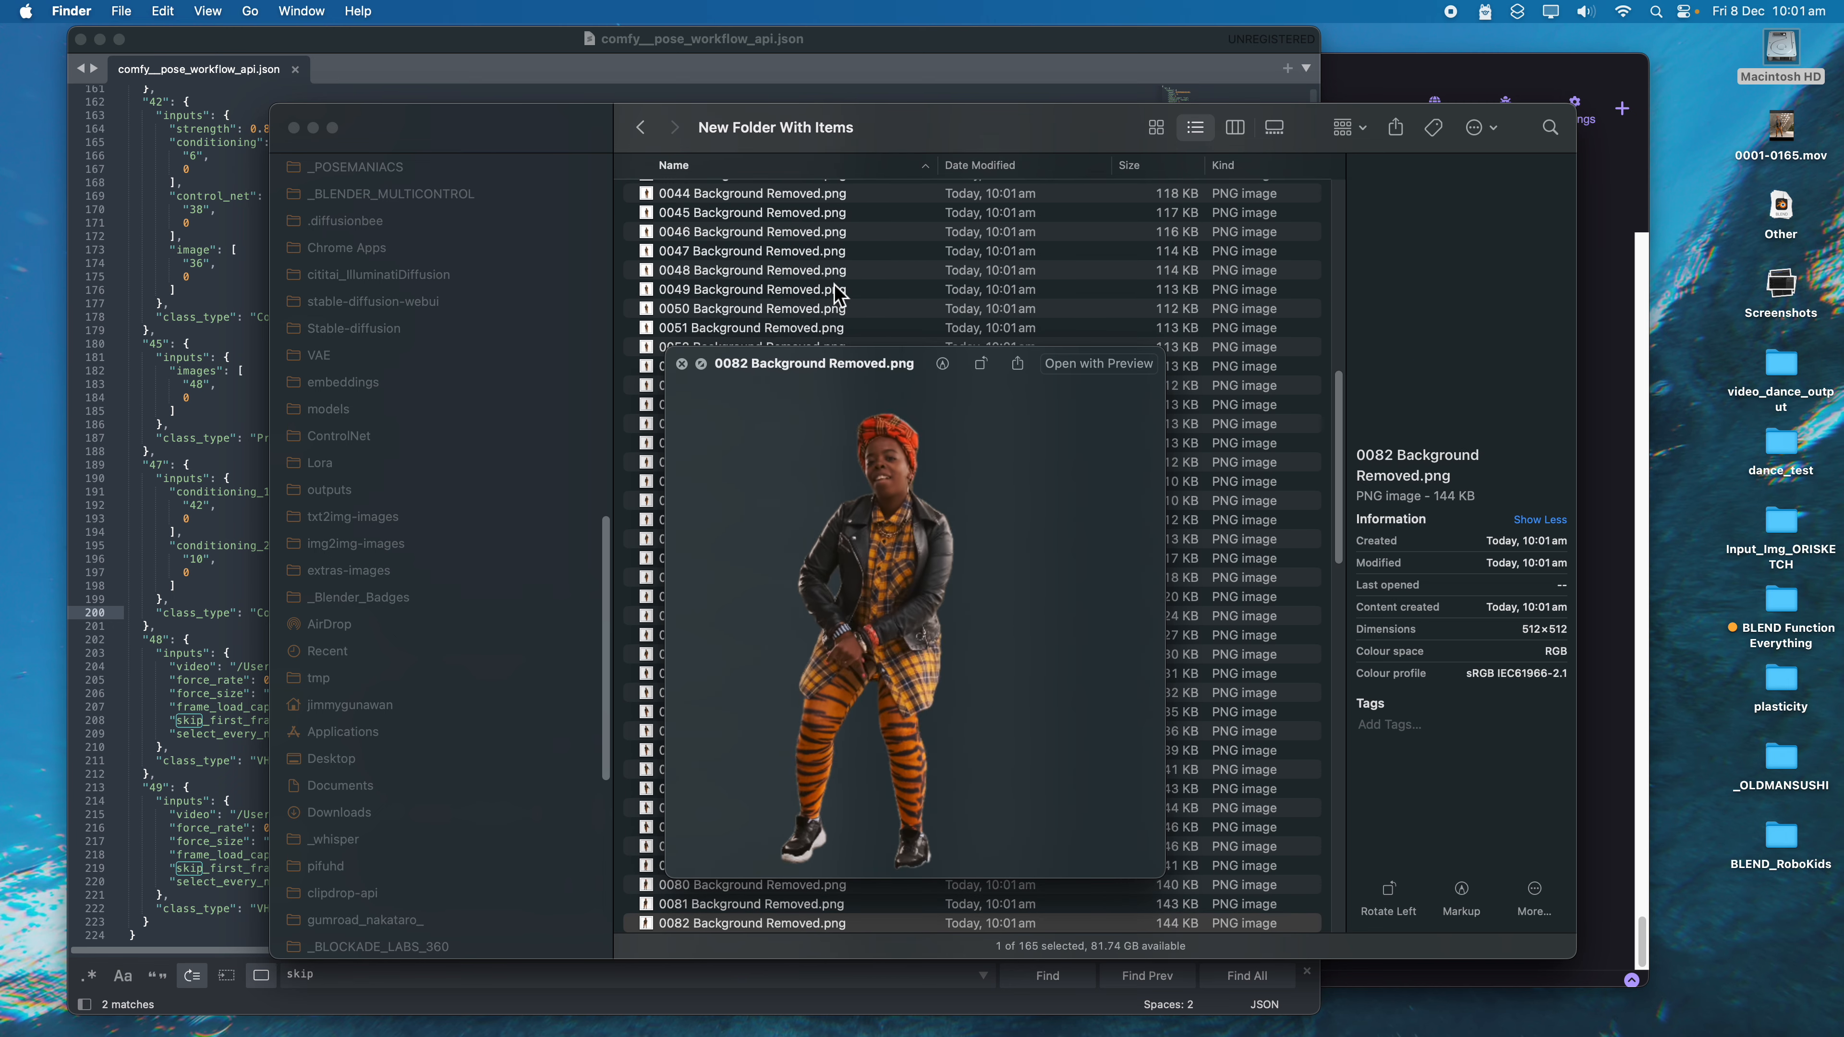
Step: Switch to ComfyUI in the browser, dismiss the frame preview, and examine the pose Preview Image and Load ControlNet Model nodes
{"action": "key", "text": "ctrl+Right"}
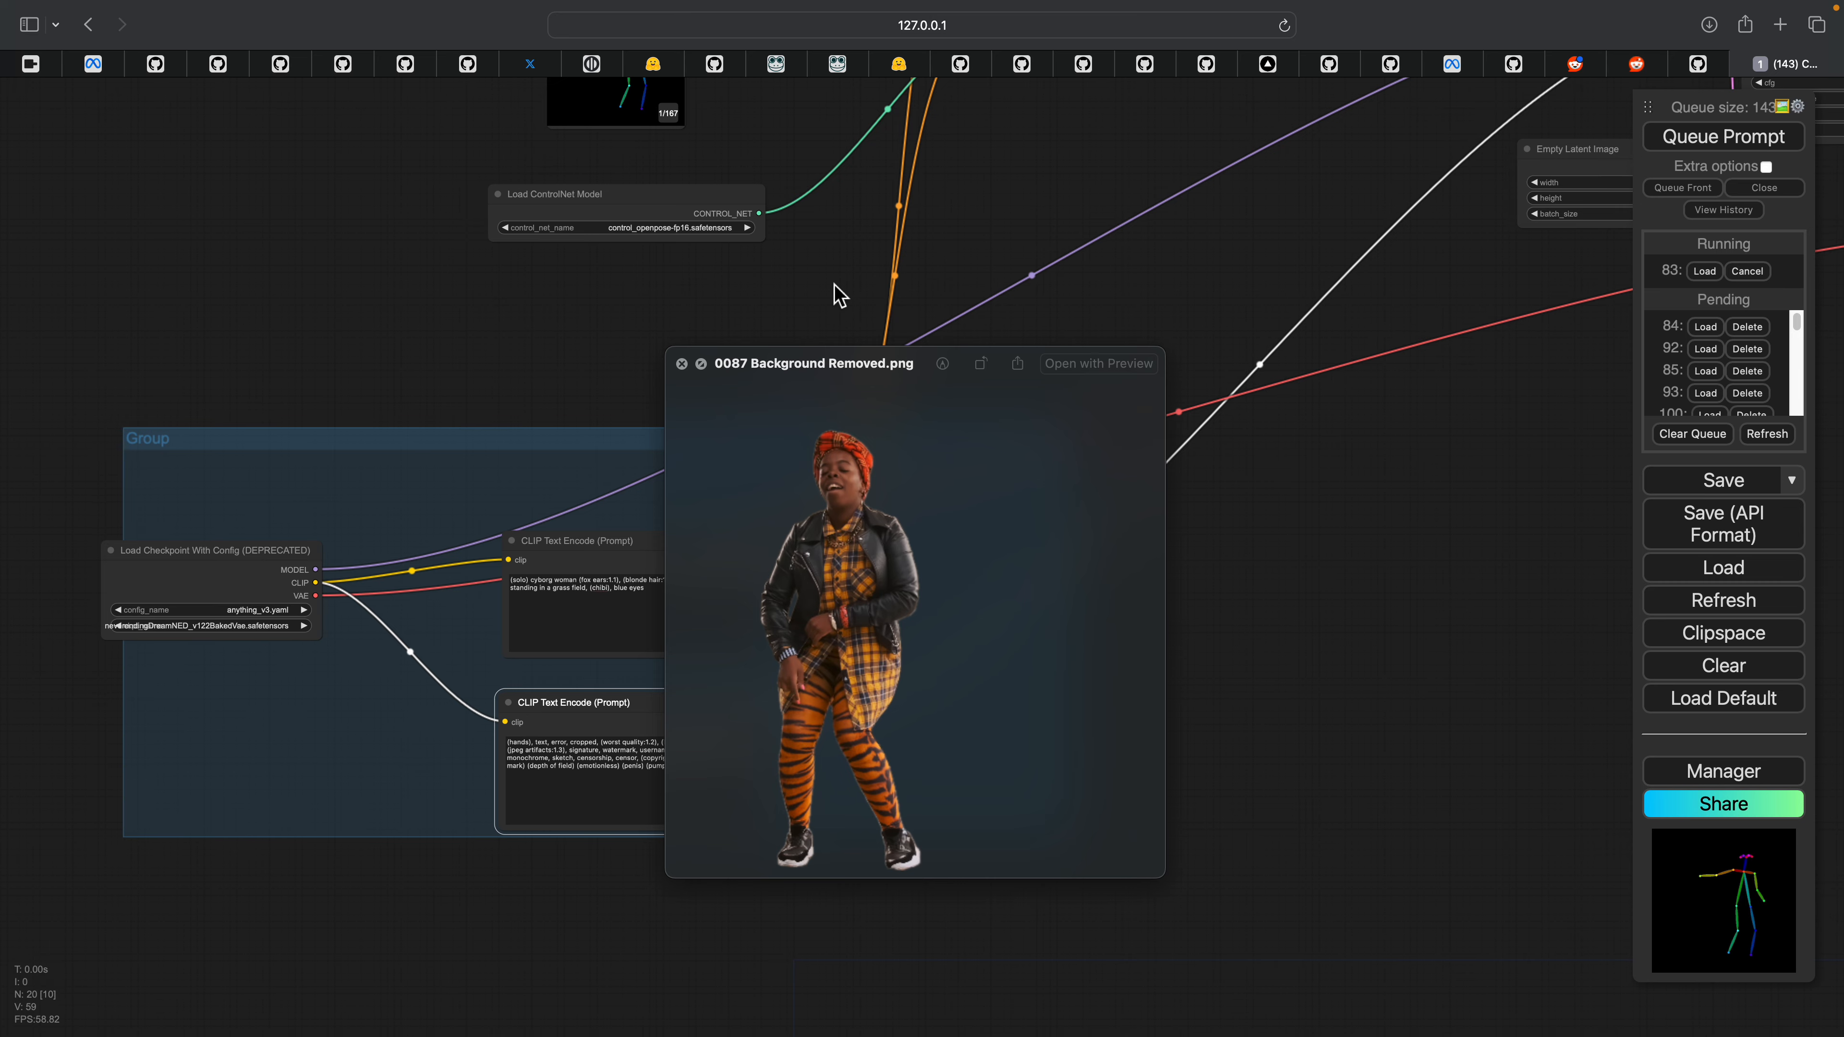
{"action": "left_click", "coordinate": [682, 363]}
{"action": "left_click_drag", "start_coordinate": [658, 235], "coordinate": [814, 603]}
{"action": "scroll", "coordinate": [788, 404], "scroll_direction": "up", "scroll_amount": 5}
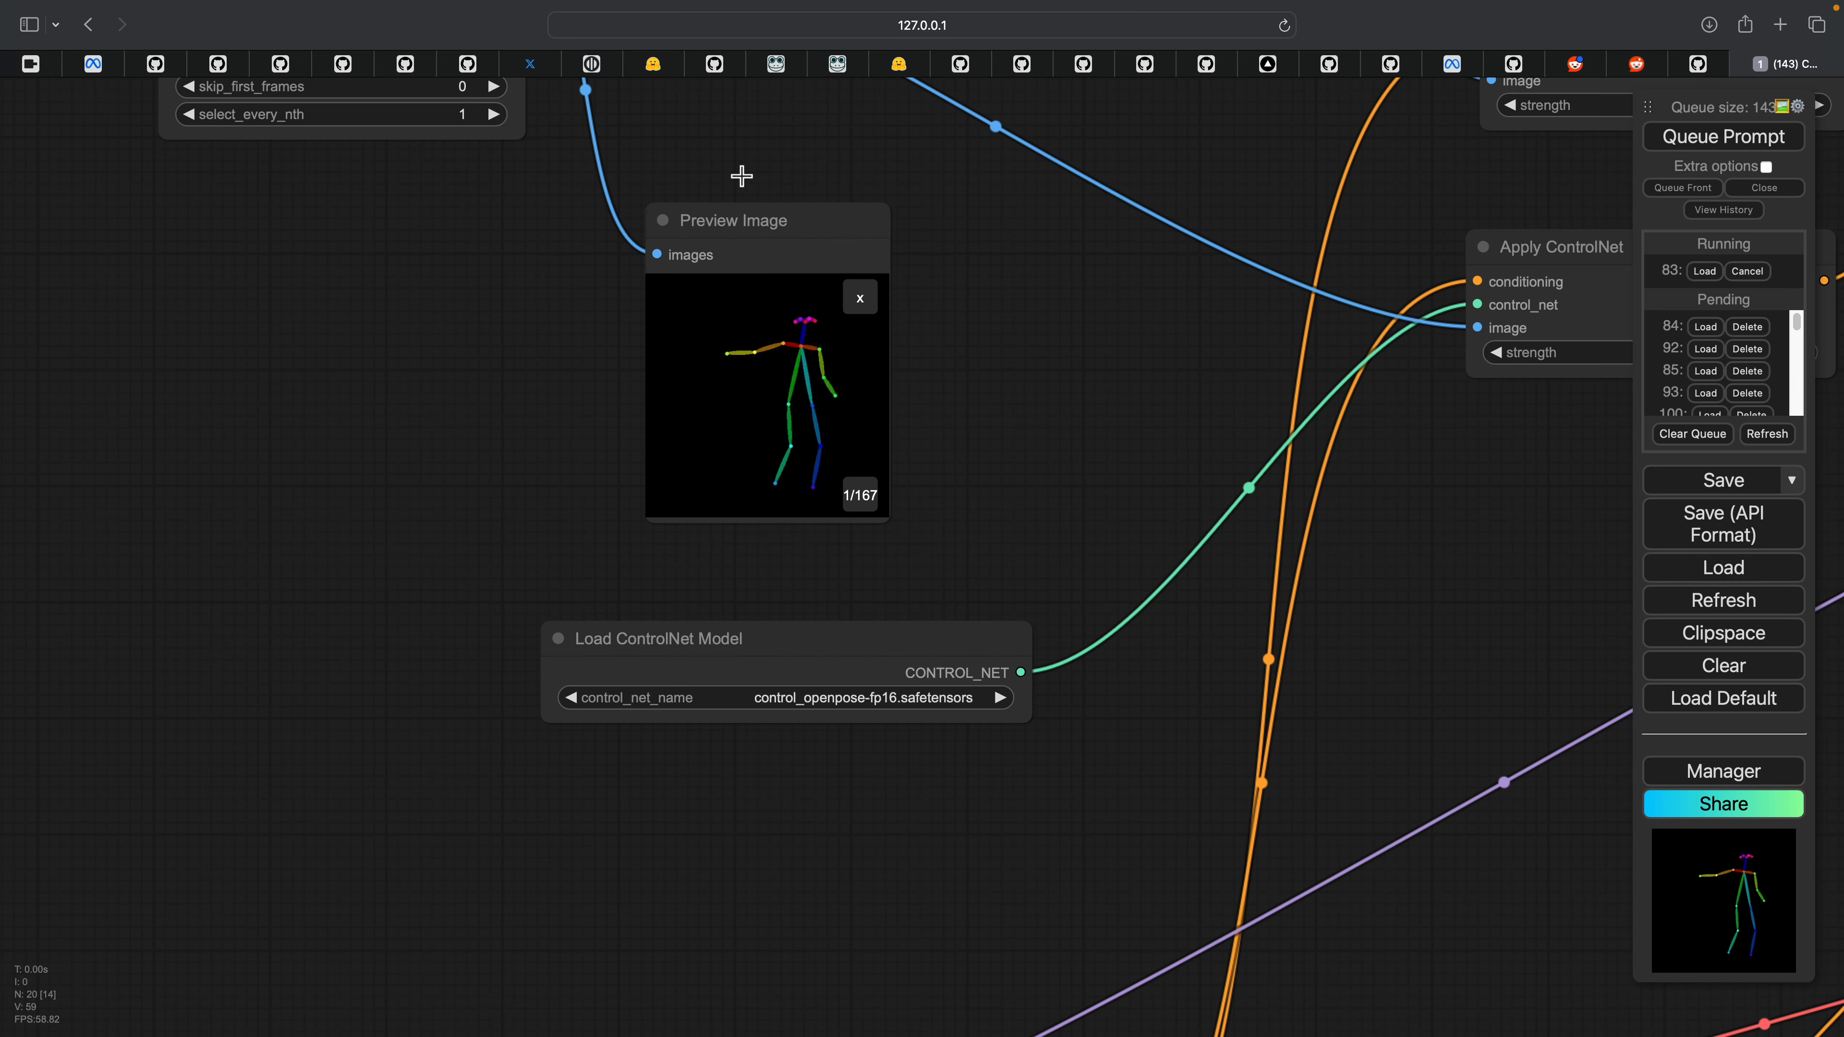
{"action": "scroll", "coordinate": [799, 320], "scroll_direction": "up", "scroll_amount": 2}
{"action": "scroll", "coordinate": [791, 450], "scroll_direction": "down", "scroll_amount": 1}
{"action": "scroll", "coordinate": [1017, 472], "scroll_direction": "down", "scroll_amount": 2}
{"action": "scroll", "coordinate": [1025, 461], "scroll_direction": "down", "scroll_amount": 1}
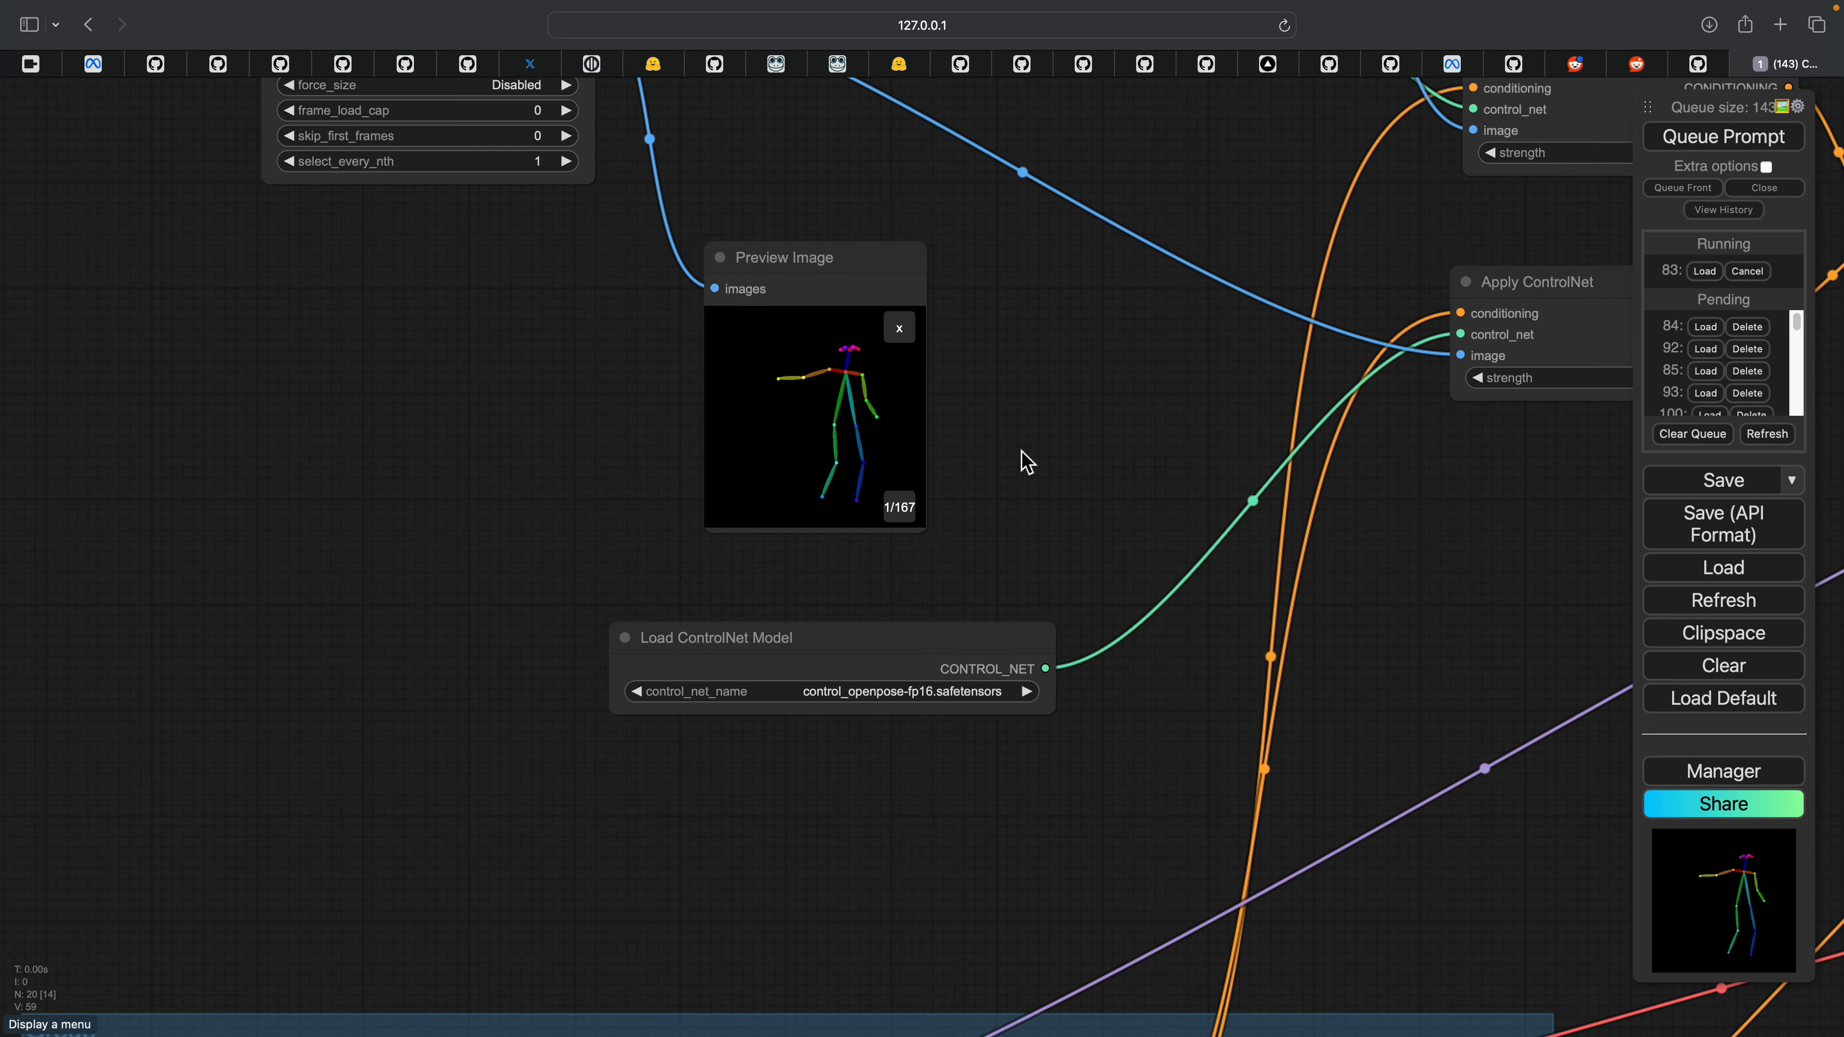
{"action": "left_click_drag", "start_coordinate": [571, 419], "coordinate": [589, 425]}
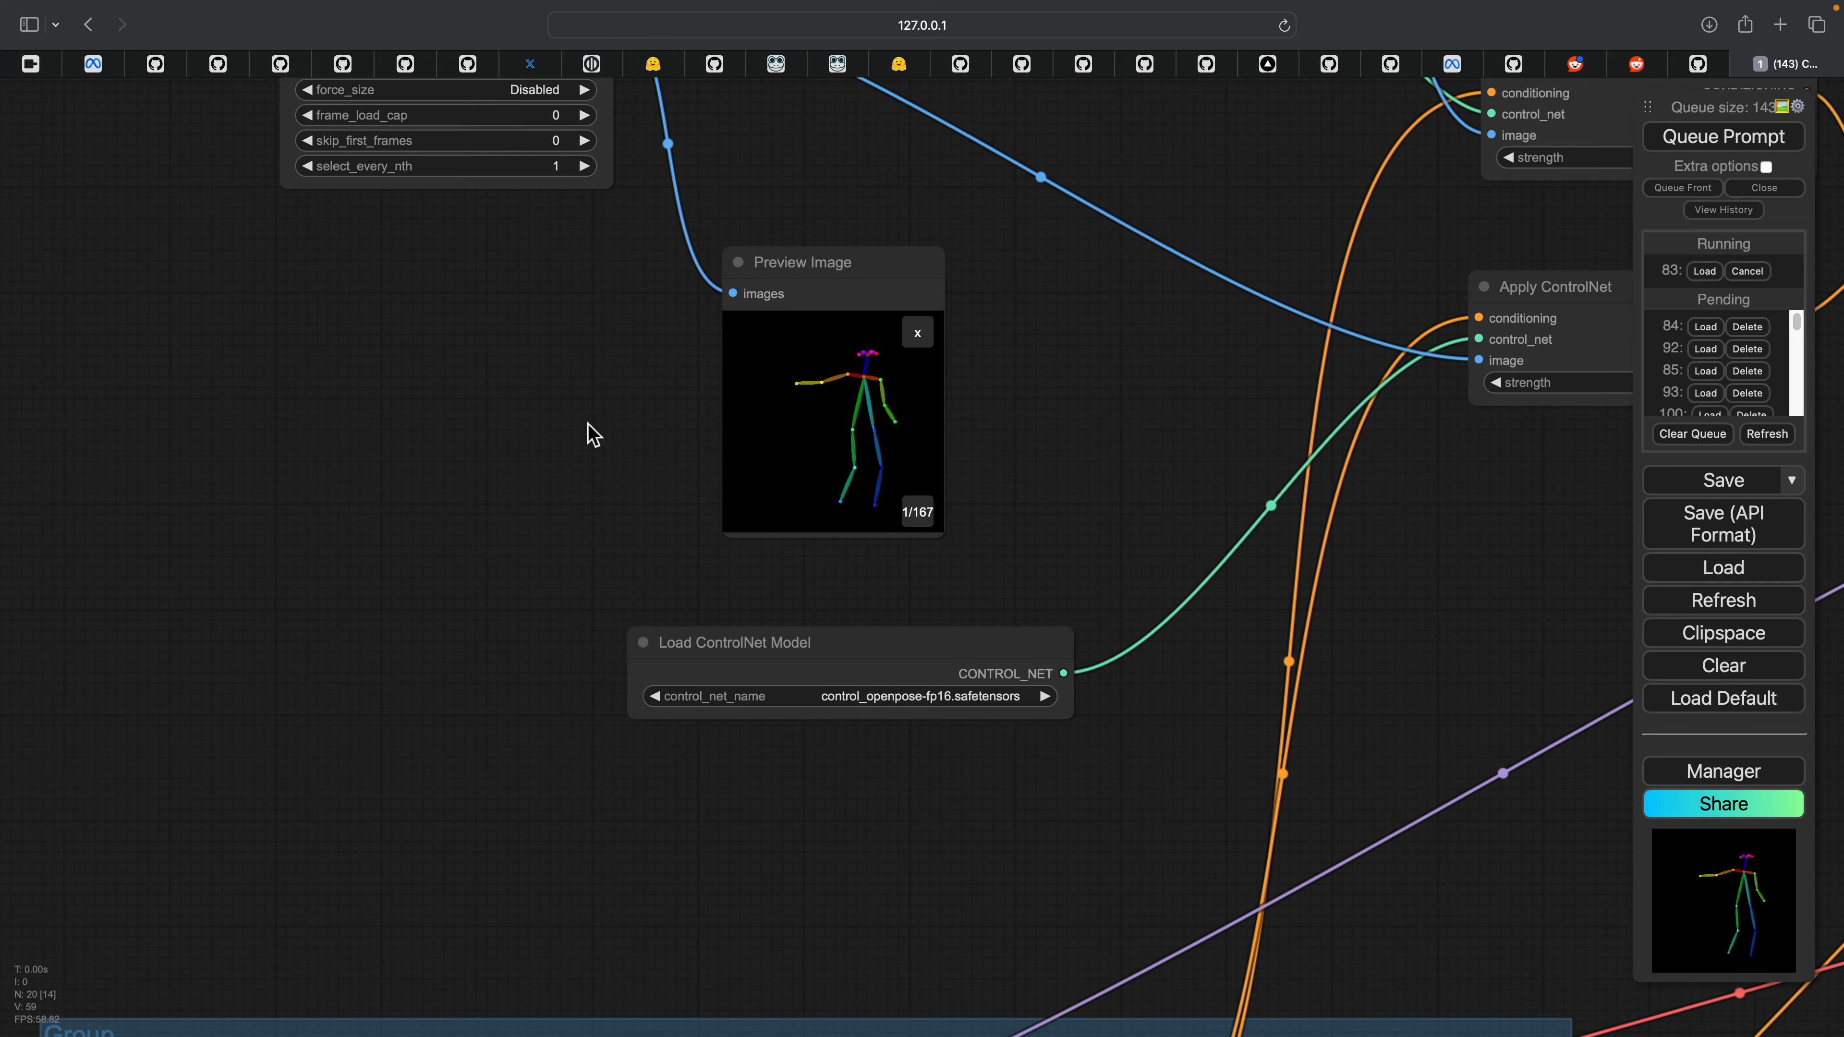
{"action": "scroll", "coordinate": [593, 426], "scroll_direction": "down", "scroll_amount": 1}
Step: Switch to Pinokio, look through the downloaded apps, and open the Vid2DensePose script among the discoverable featured ones
{"action": "key", "text": "ctrl+Left"}
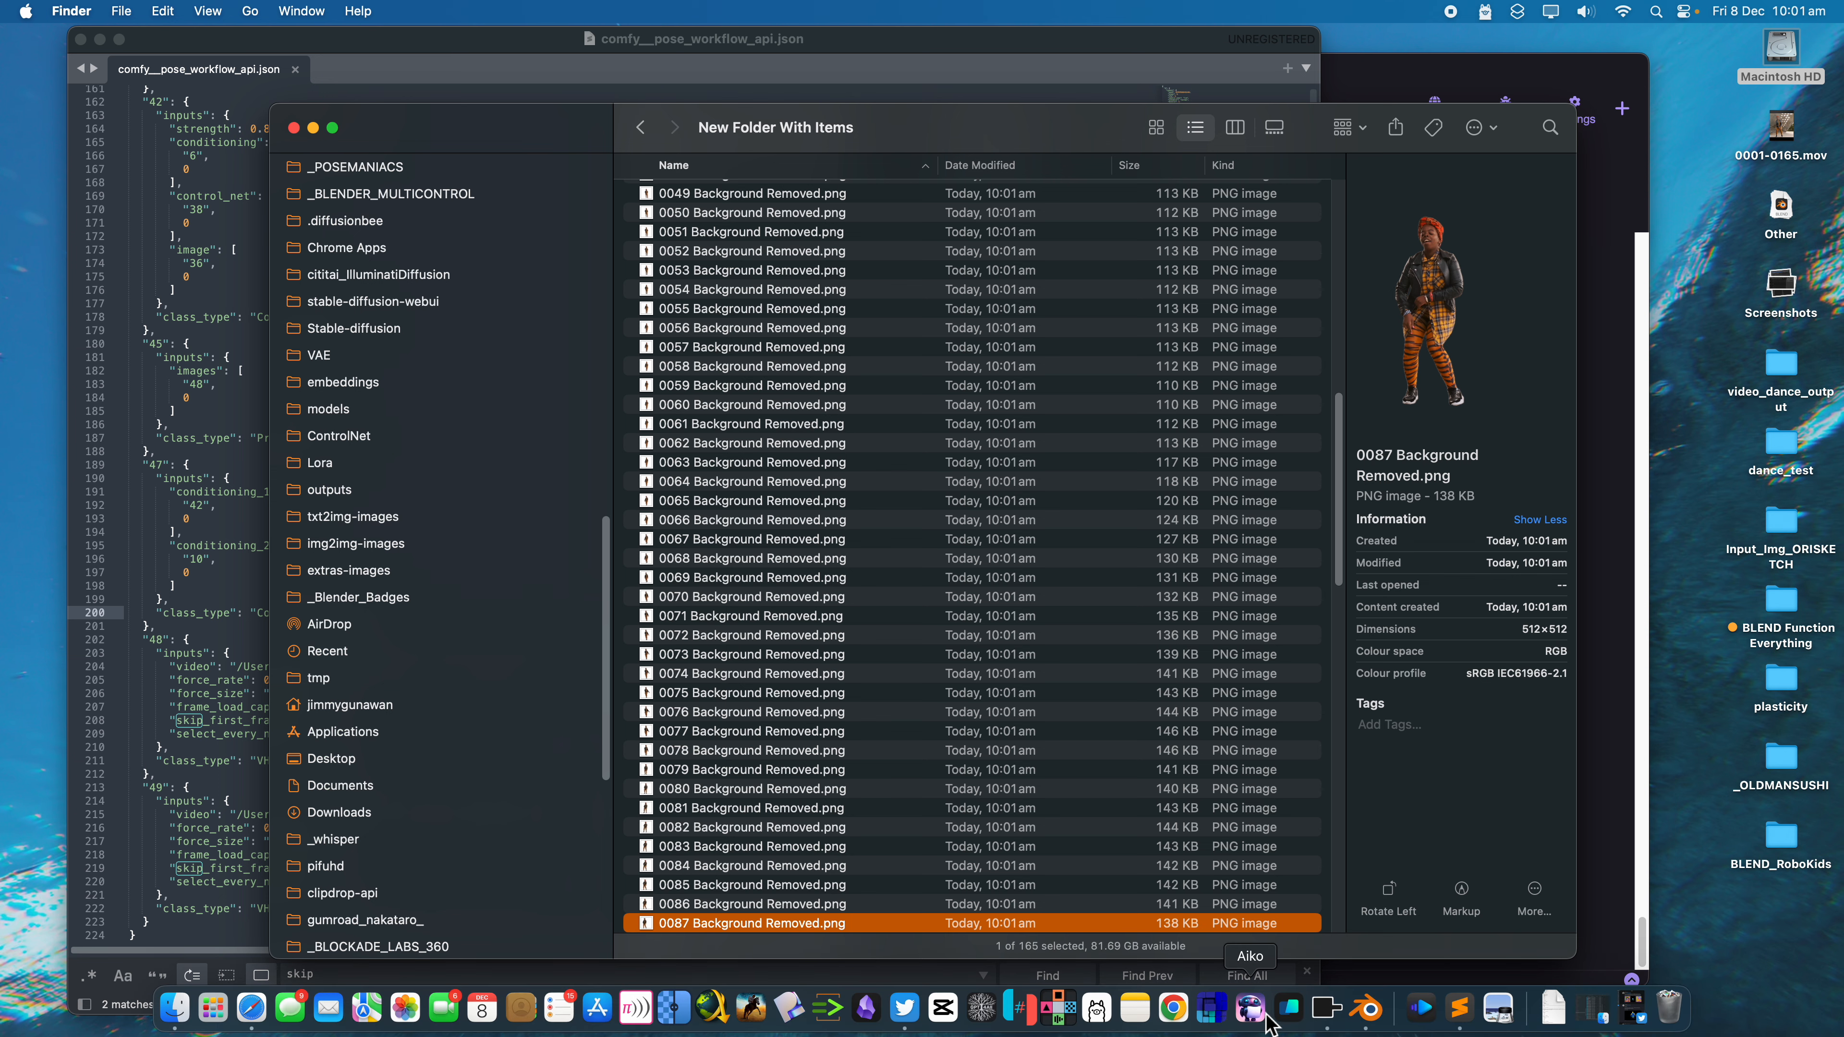
{"action": "left_click", "coordinate": [1329, 1013]}
{"action": "left_click", "coordinate": [225, 109]}
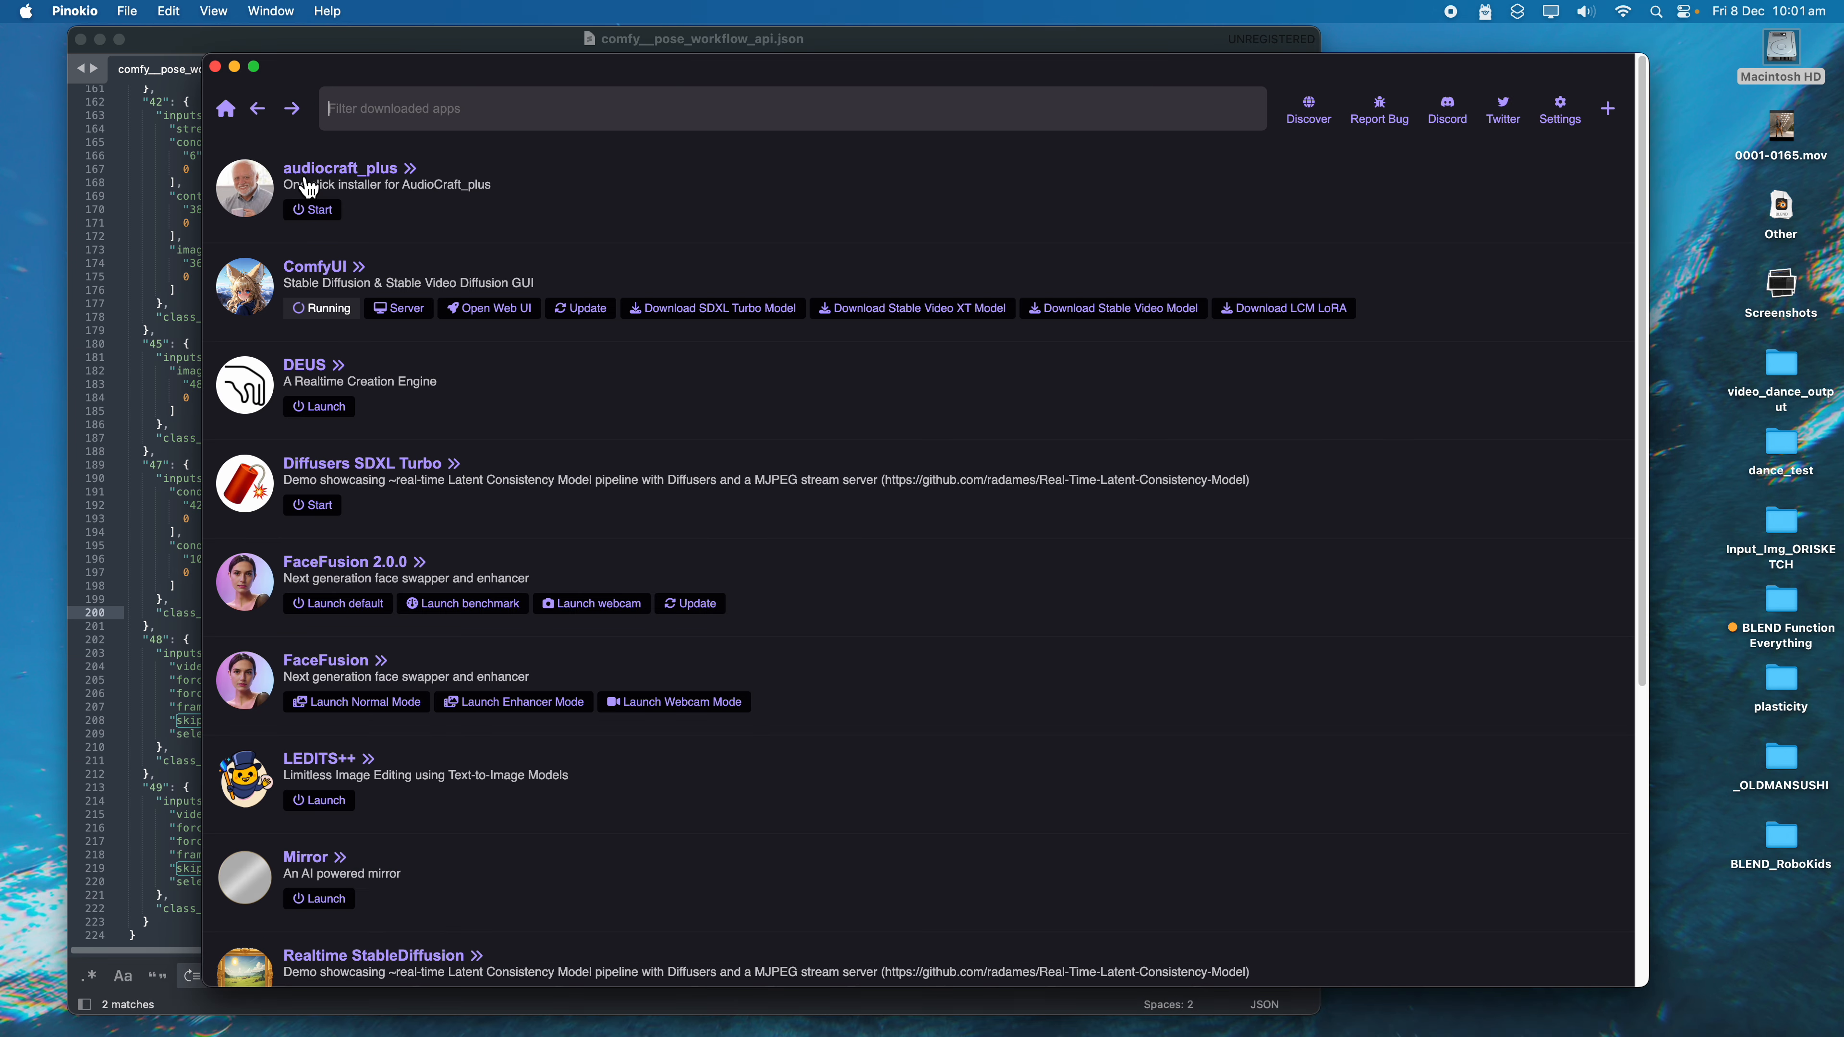
{"action": "scroll", "coordinate": [419, 696], "scroll_direction": "down", "scroll_amount": 6}
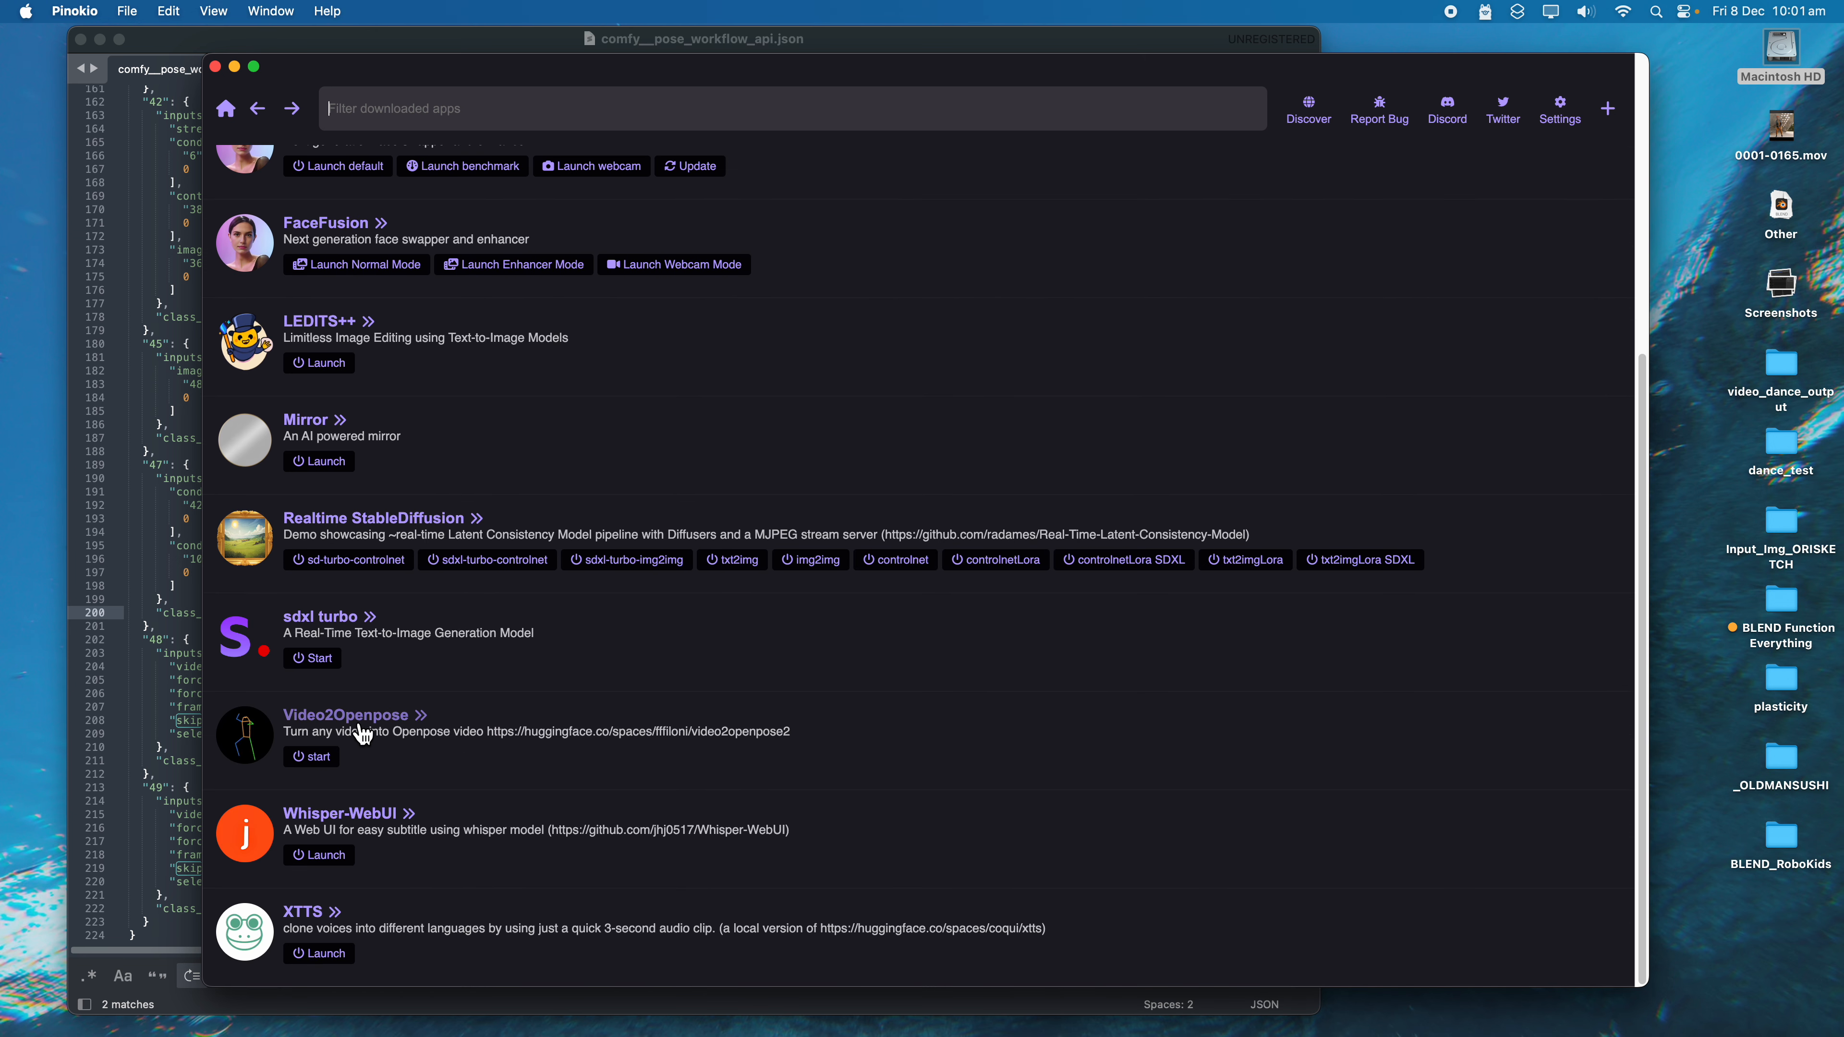
{"action": "left_click", "coordinate": [1309, 109]}
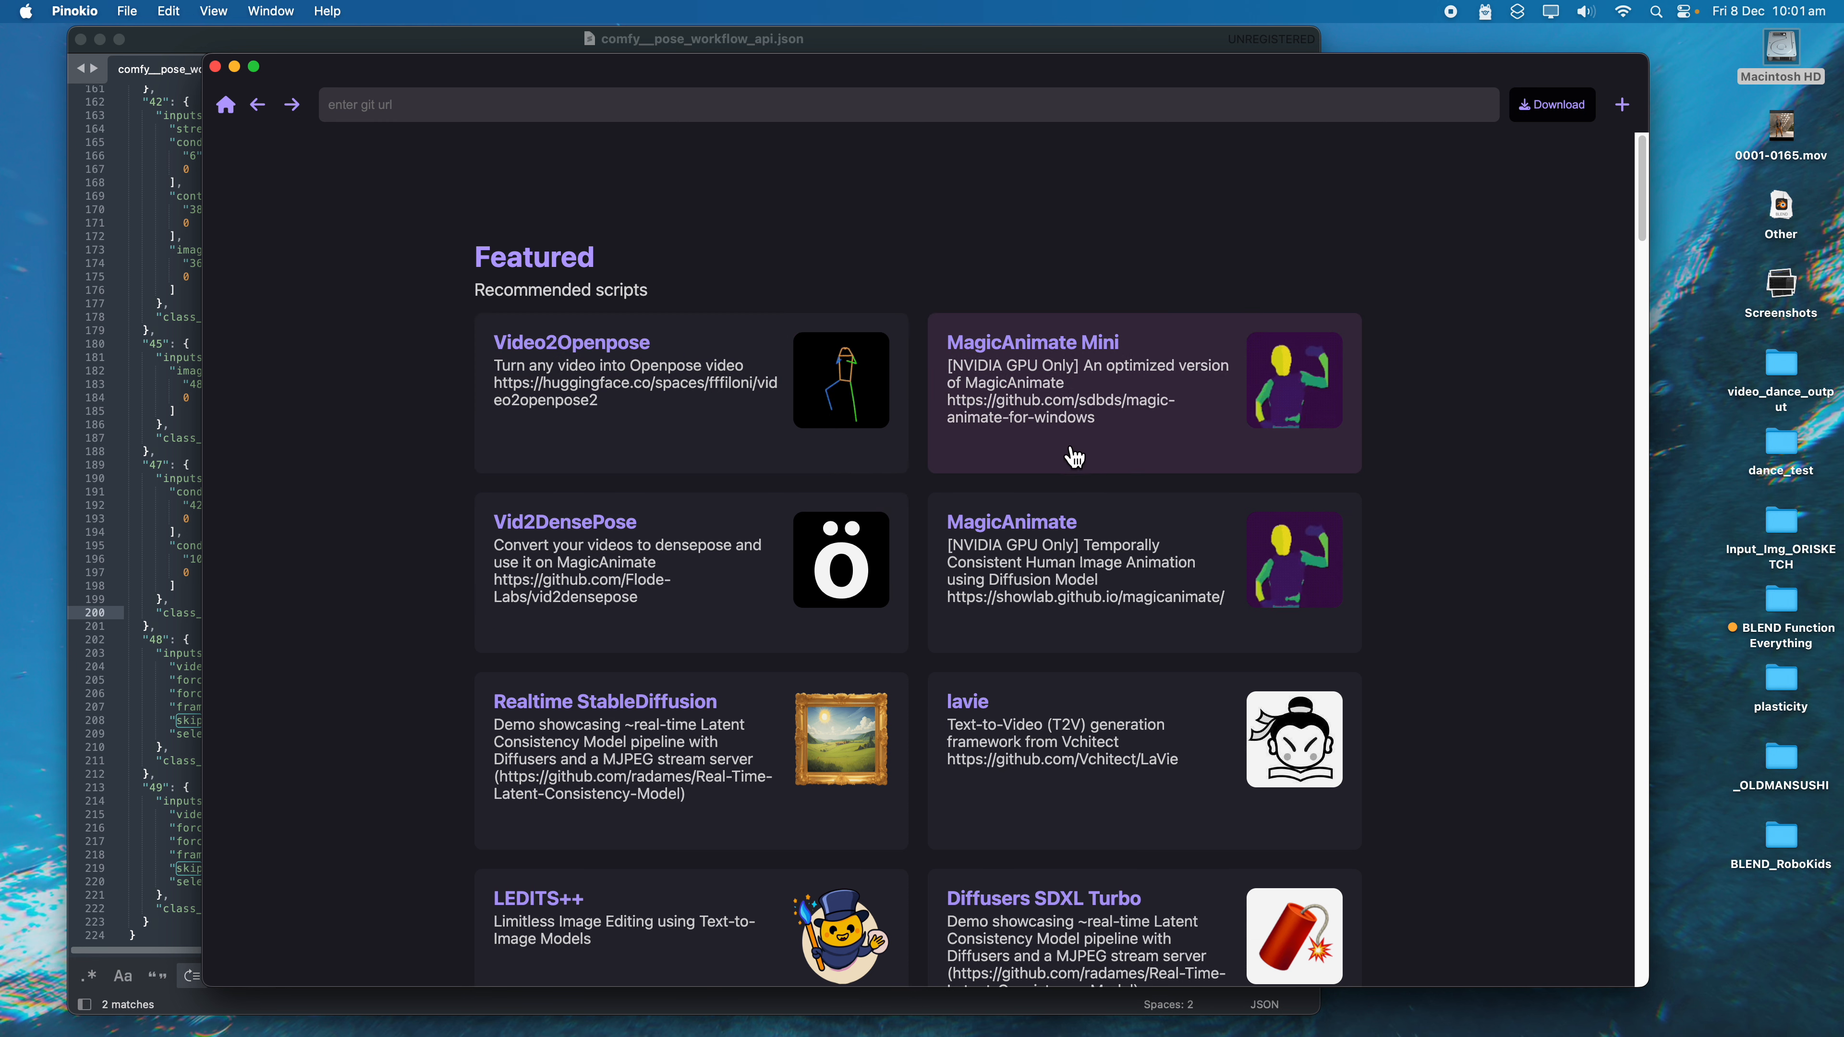
{"action": "left_click", "coordinate": [623, 549]}
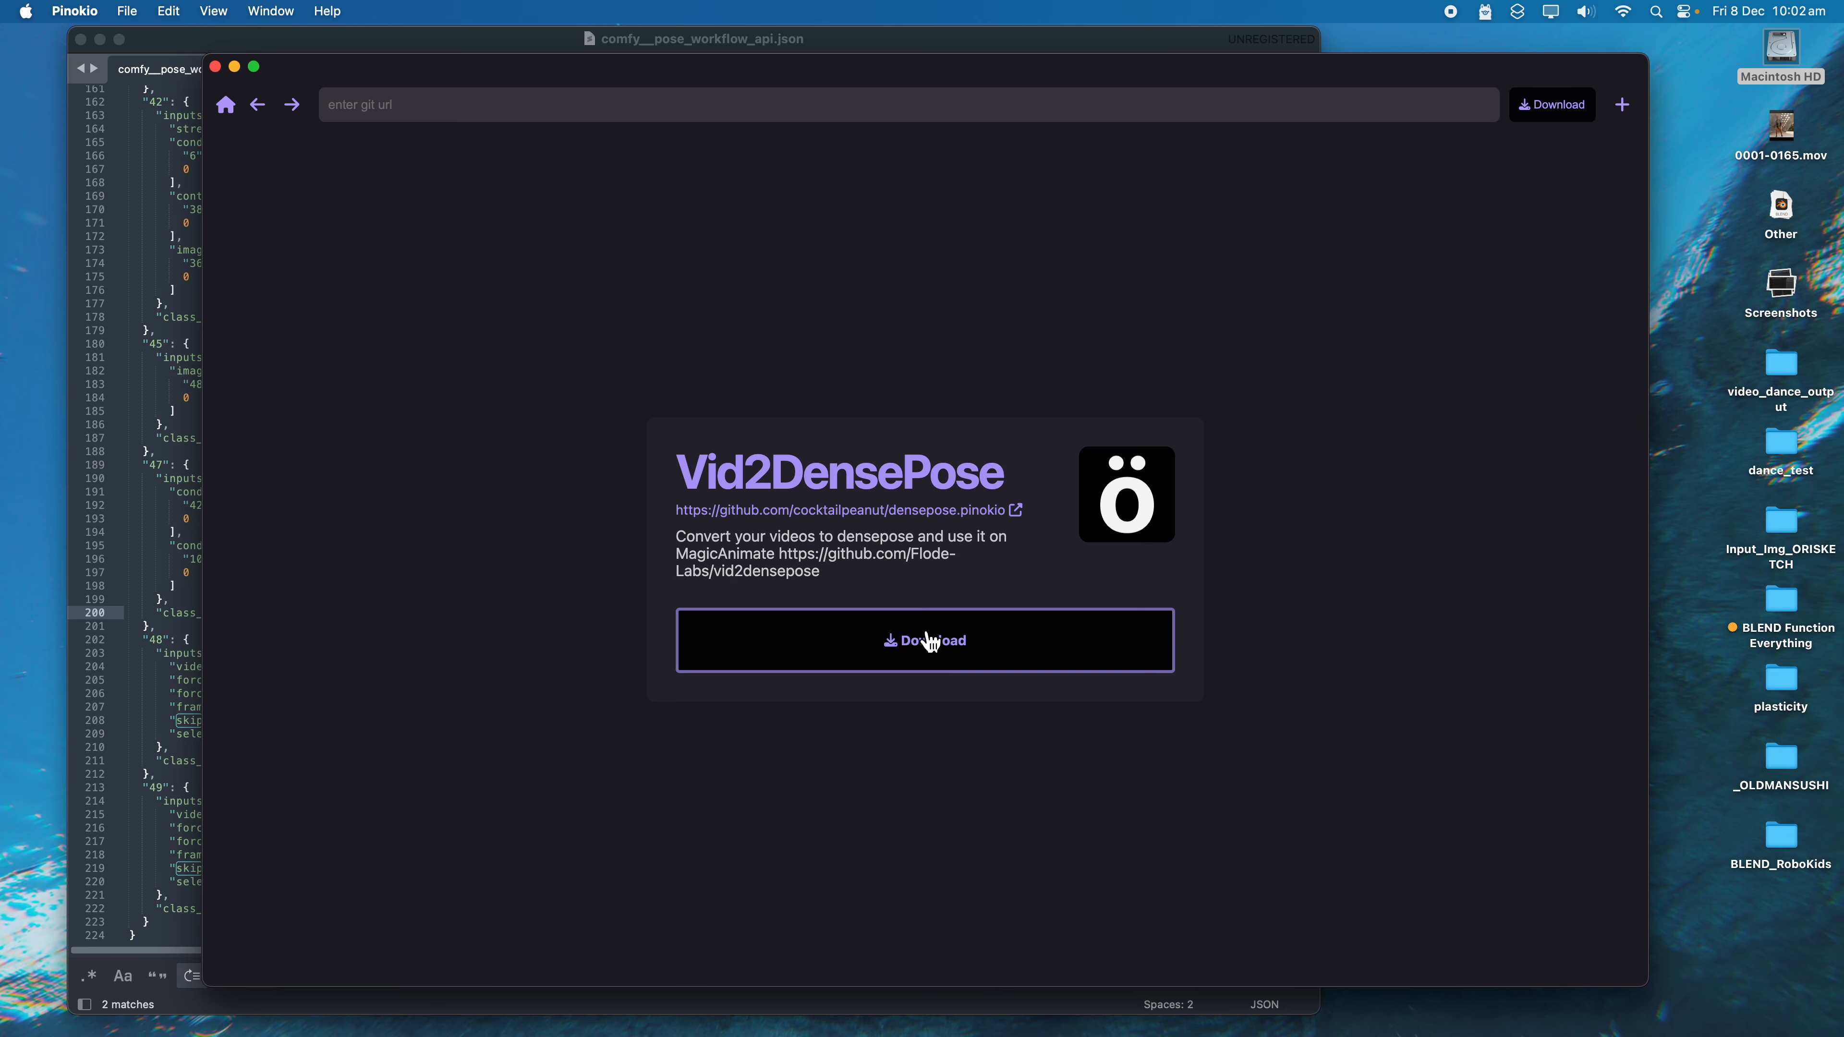
Step: Download Vid2DensePose under the suggested name densepose.pinokio.git and start its installation
{"action": "left_click", "coordinate": [926, 641]}
{"action": "left_click", "coordinate": [1137, 616]}
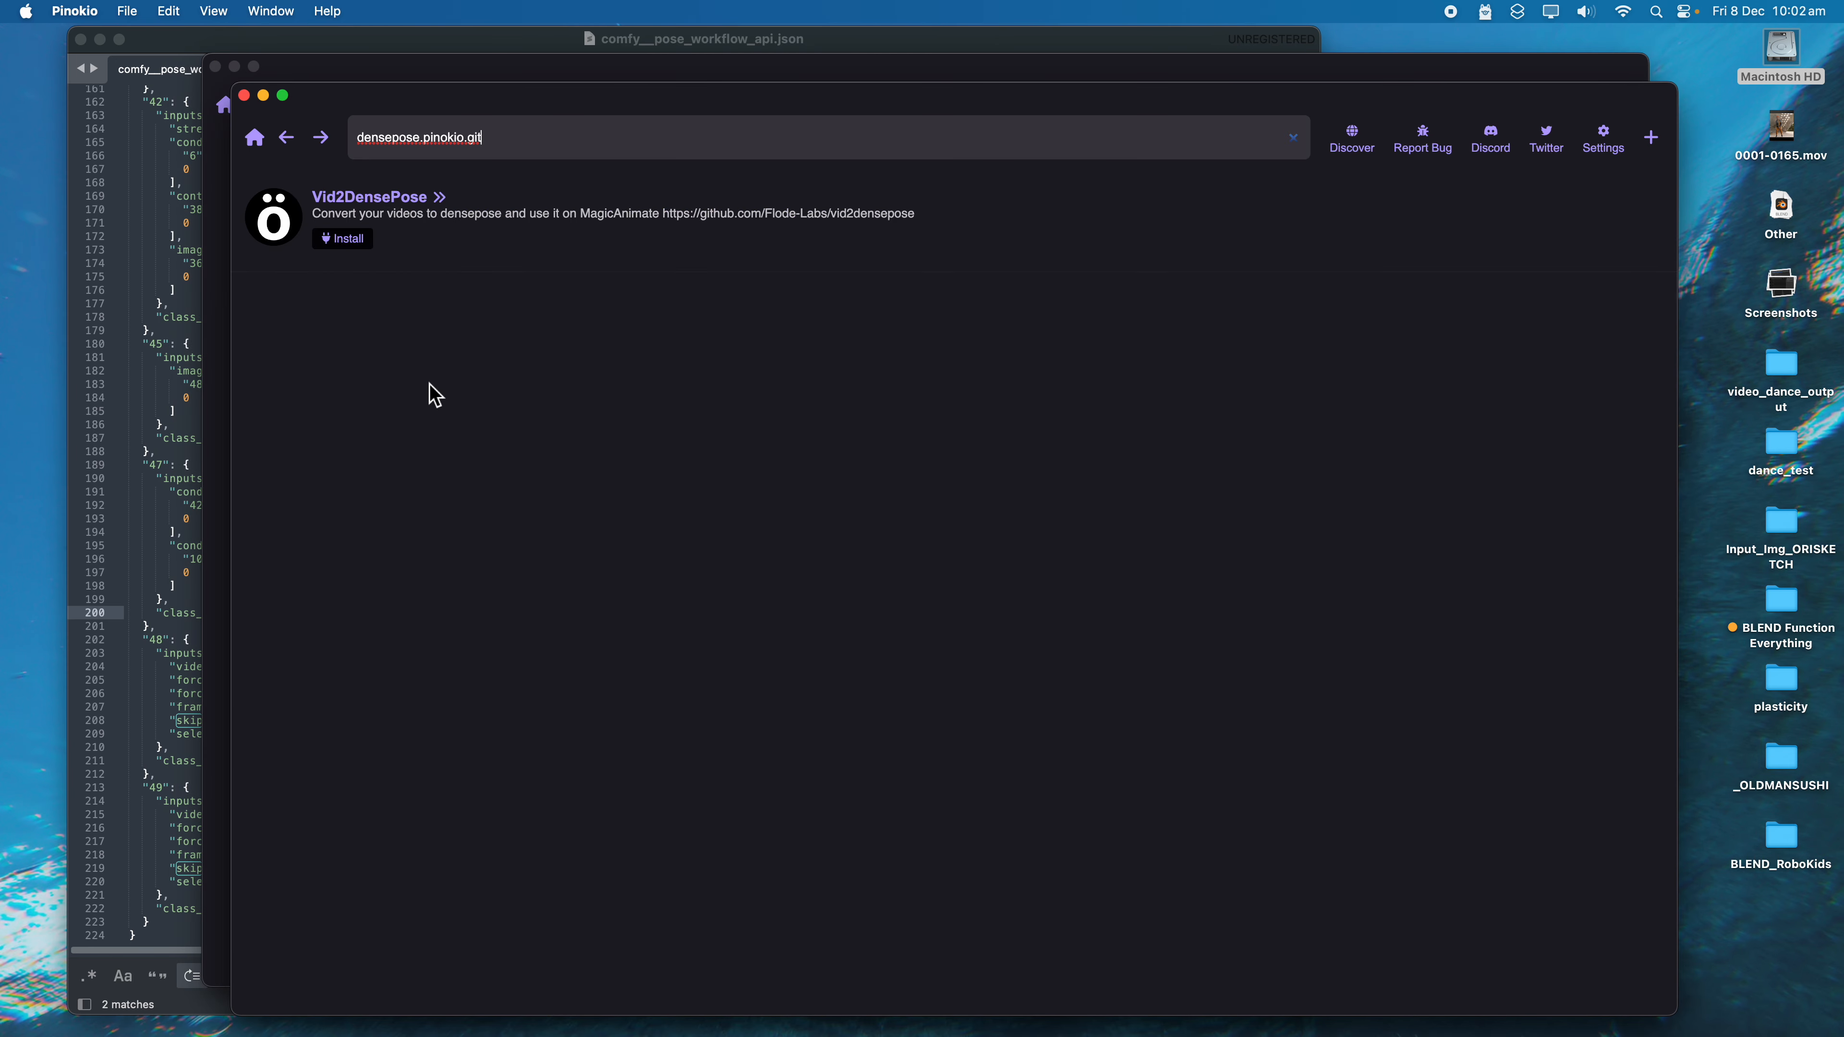
{"action": "left_click", "coordinate": [359, 244]}
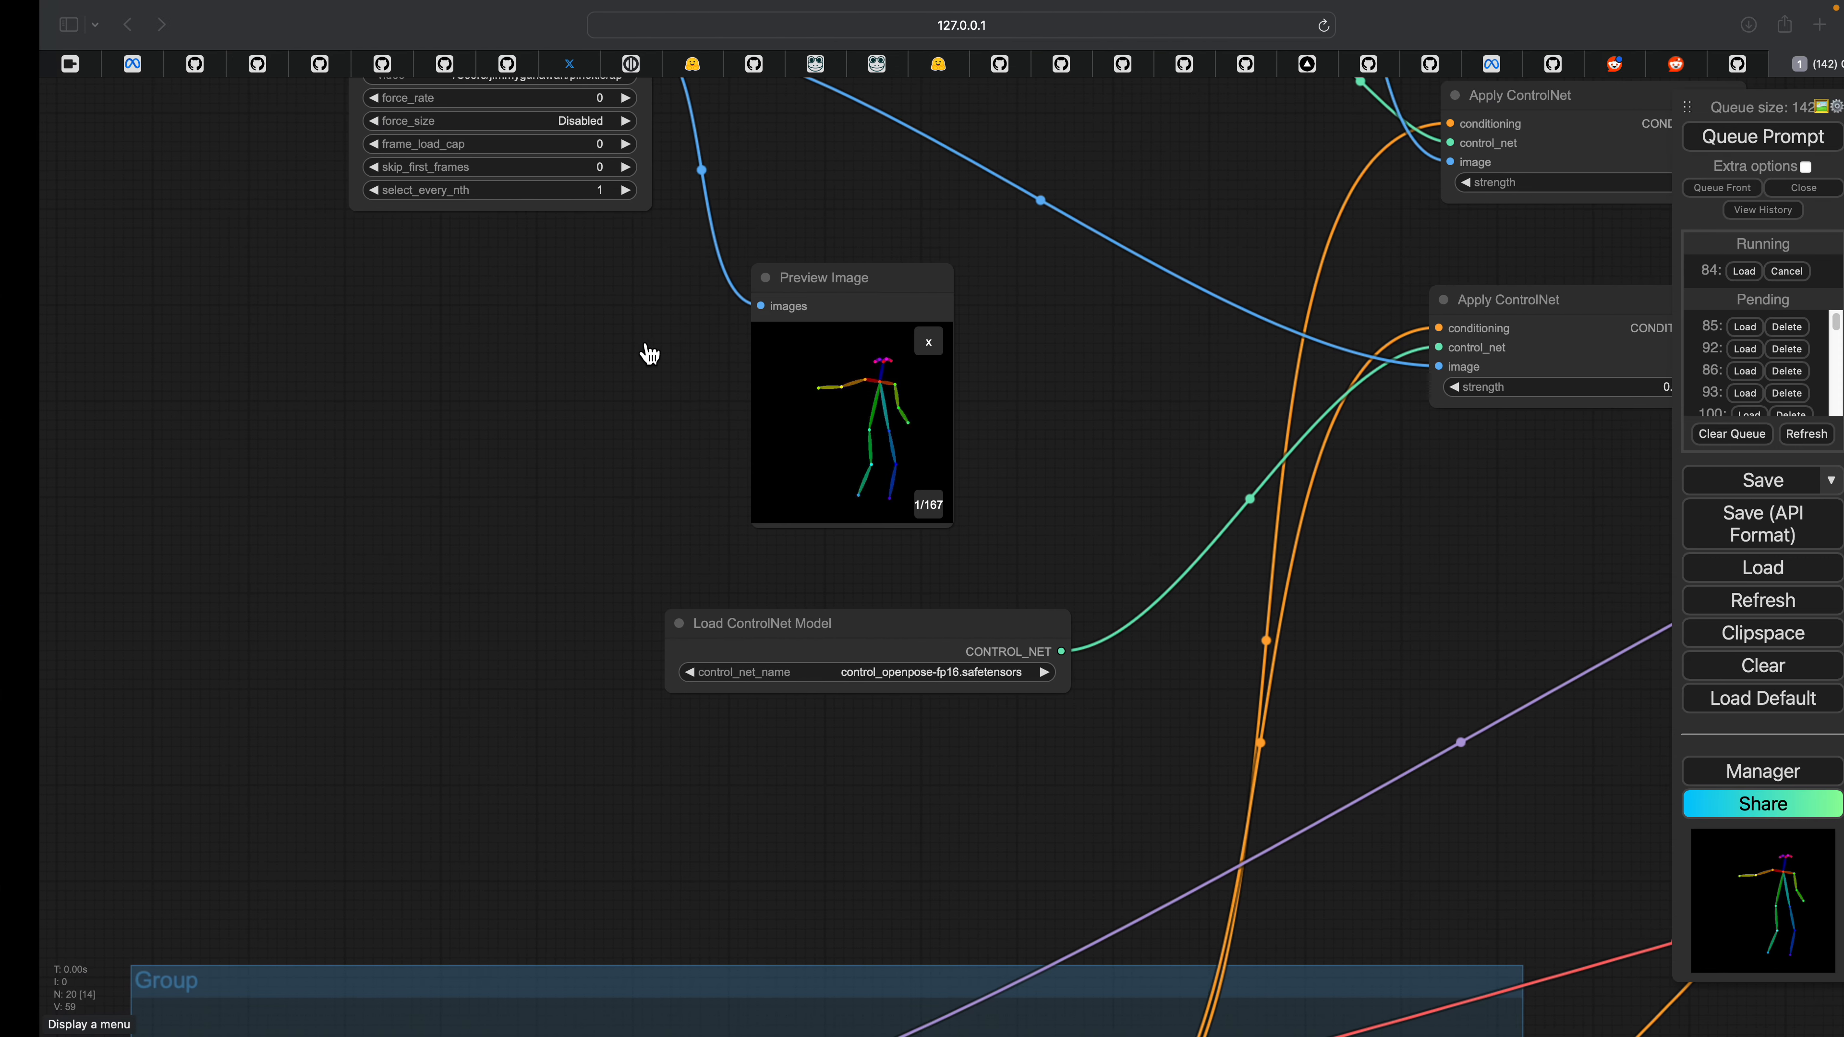
Step: Return to ComfyUI and examine the OpenPose skeleton in the Preview Image node up close
{"action": "scroll", "coordinate": [646, 352], "scroll_direction": "right", "scroll_amount": 2}
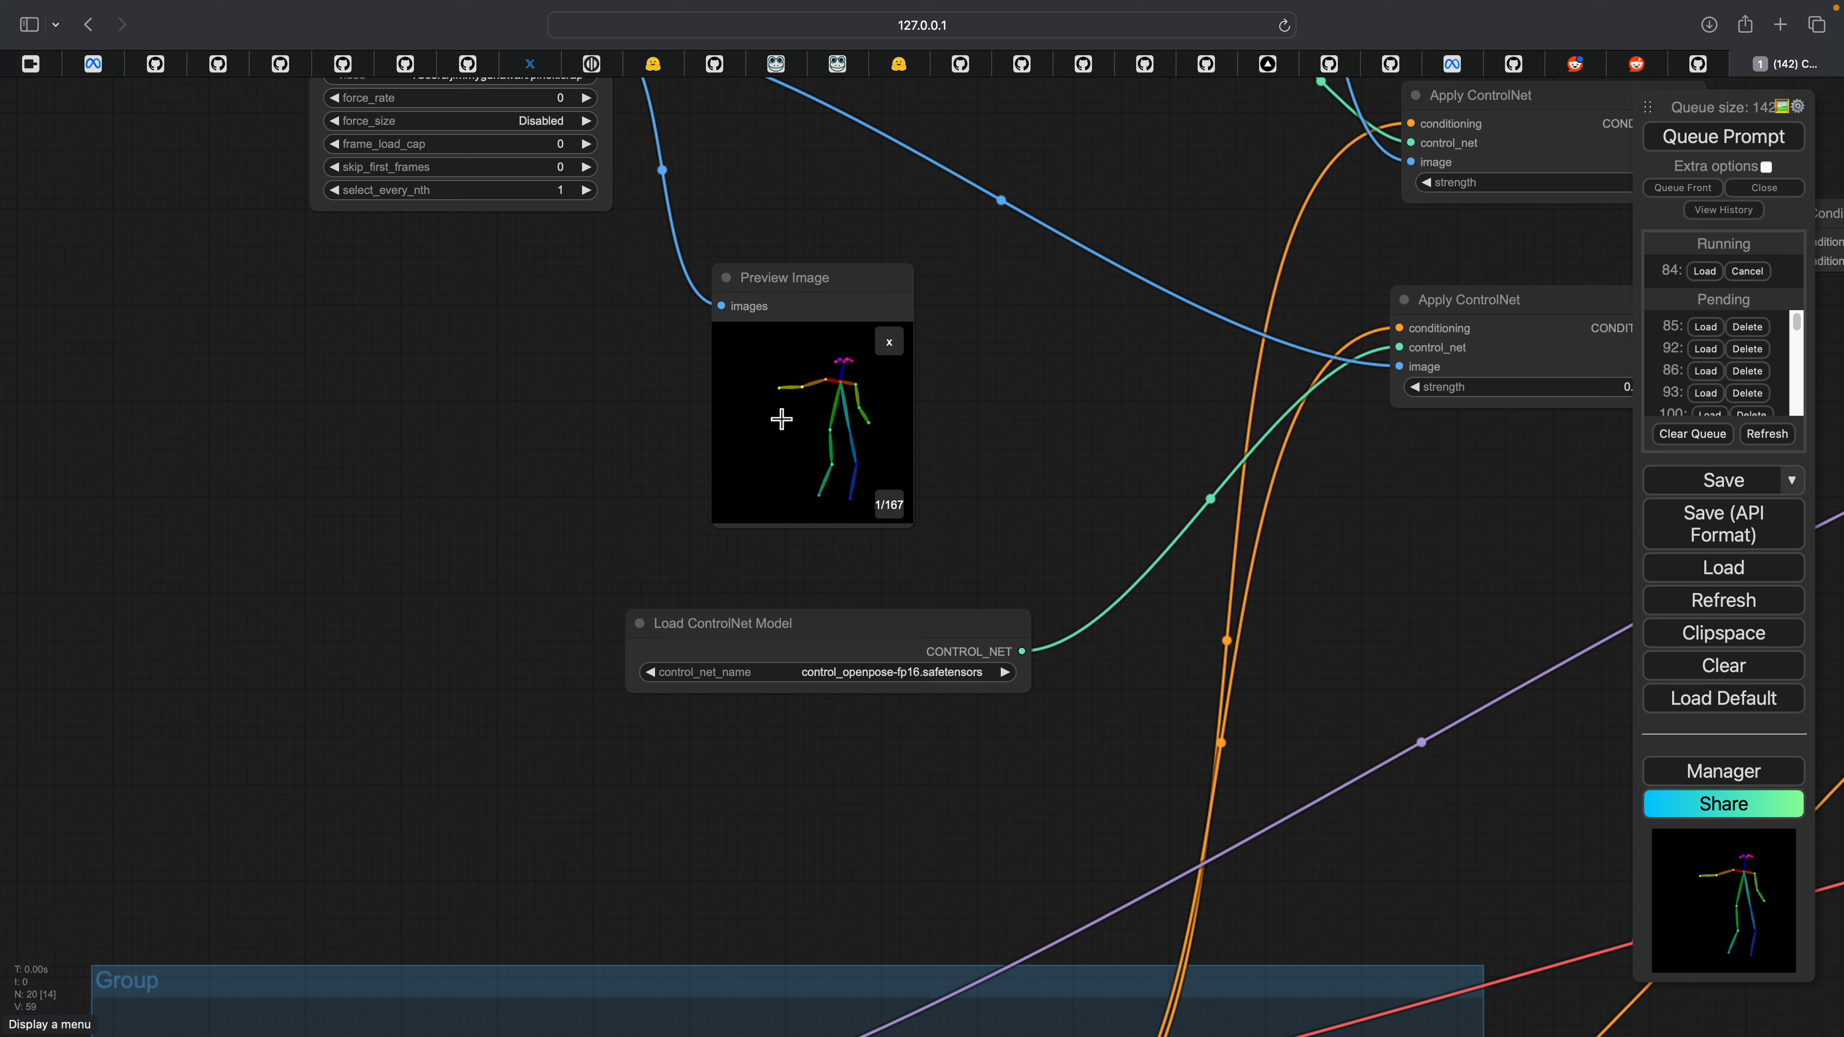
{"action": "scroll", "coordinate": [781, 419], "scroll_direction": "up", "scroll_amount": 4}
{"action": "scroll", "coordinate": [980, 532], "scroll_direction": "up", "scroll_amount": 2}
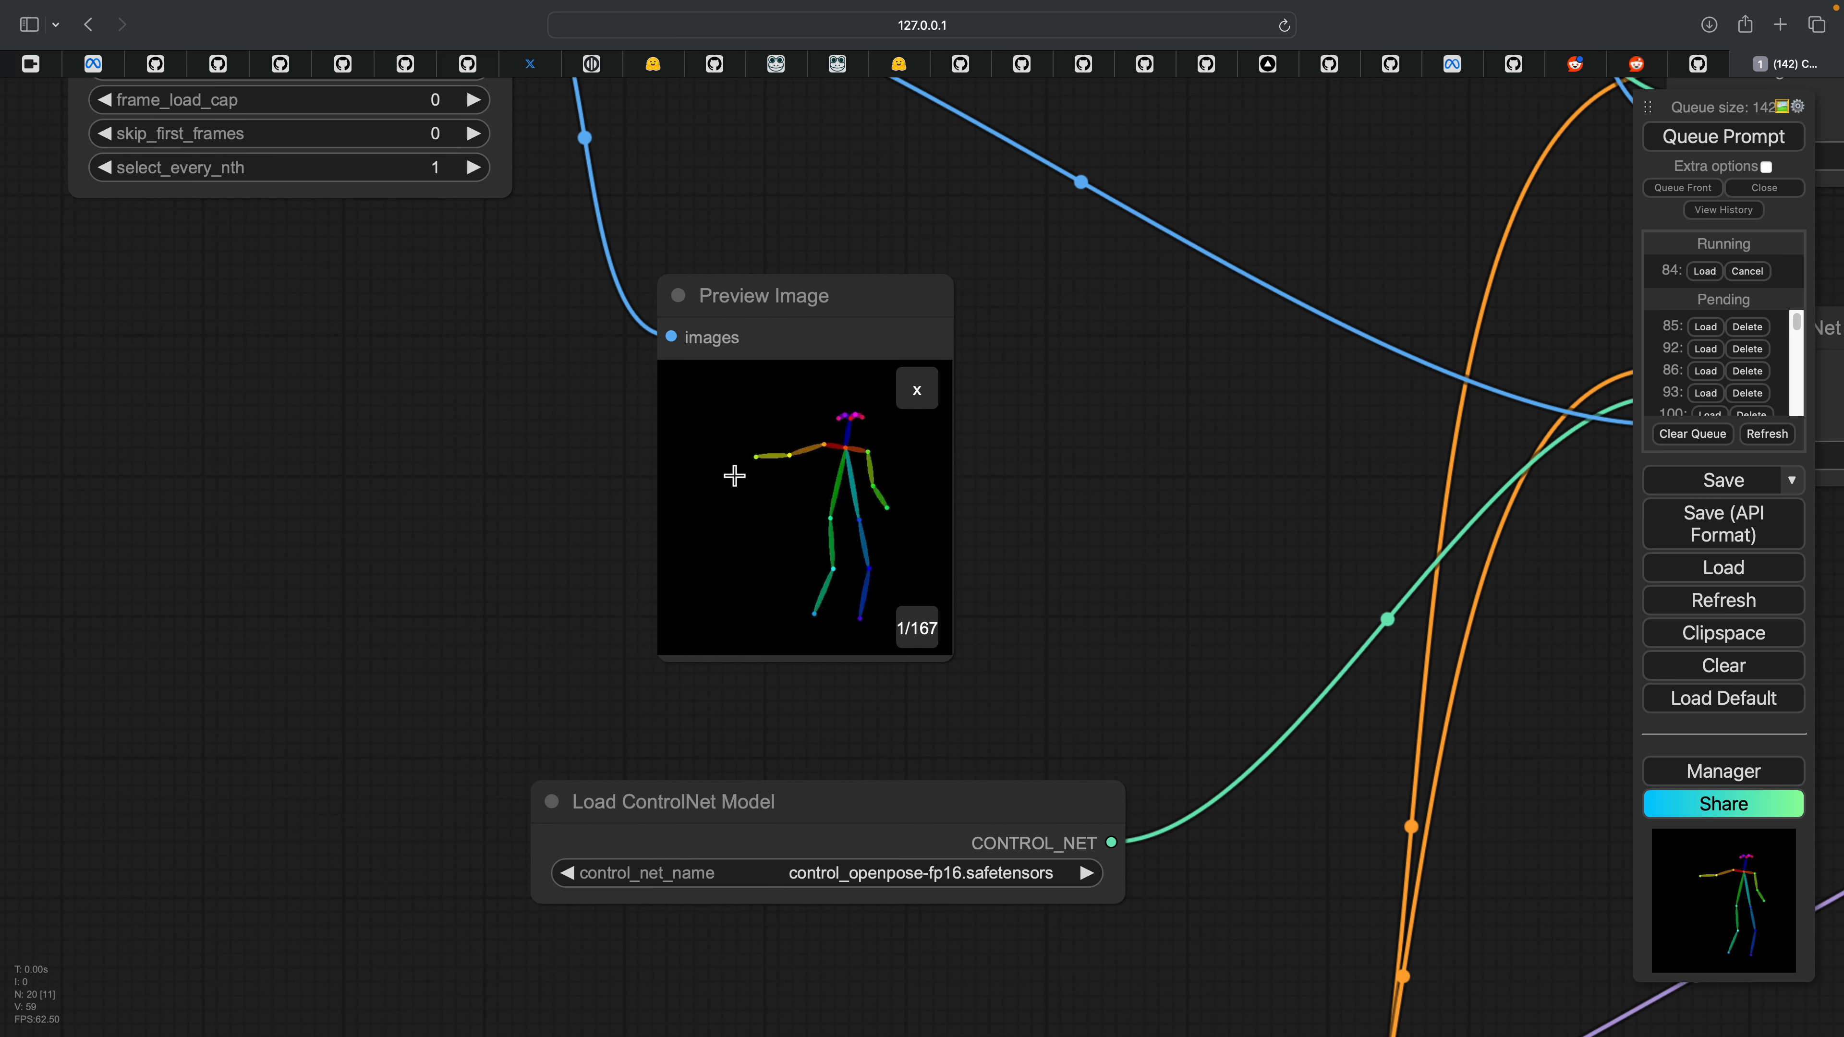
{"action": "scroll", "coordinate": [924, 478], "scroll_direction": "up", "scroll_amount": 5}
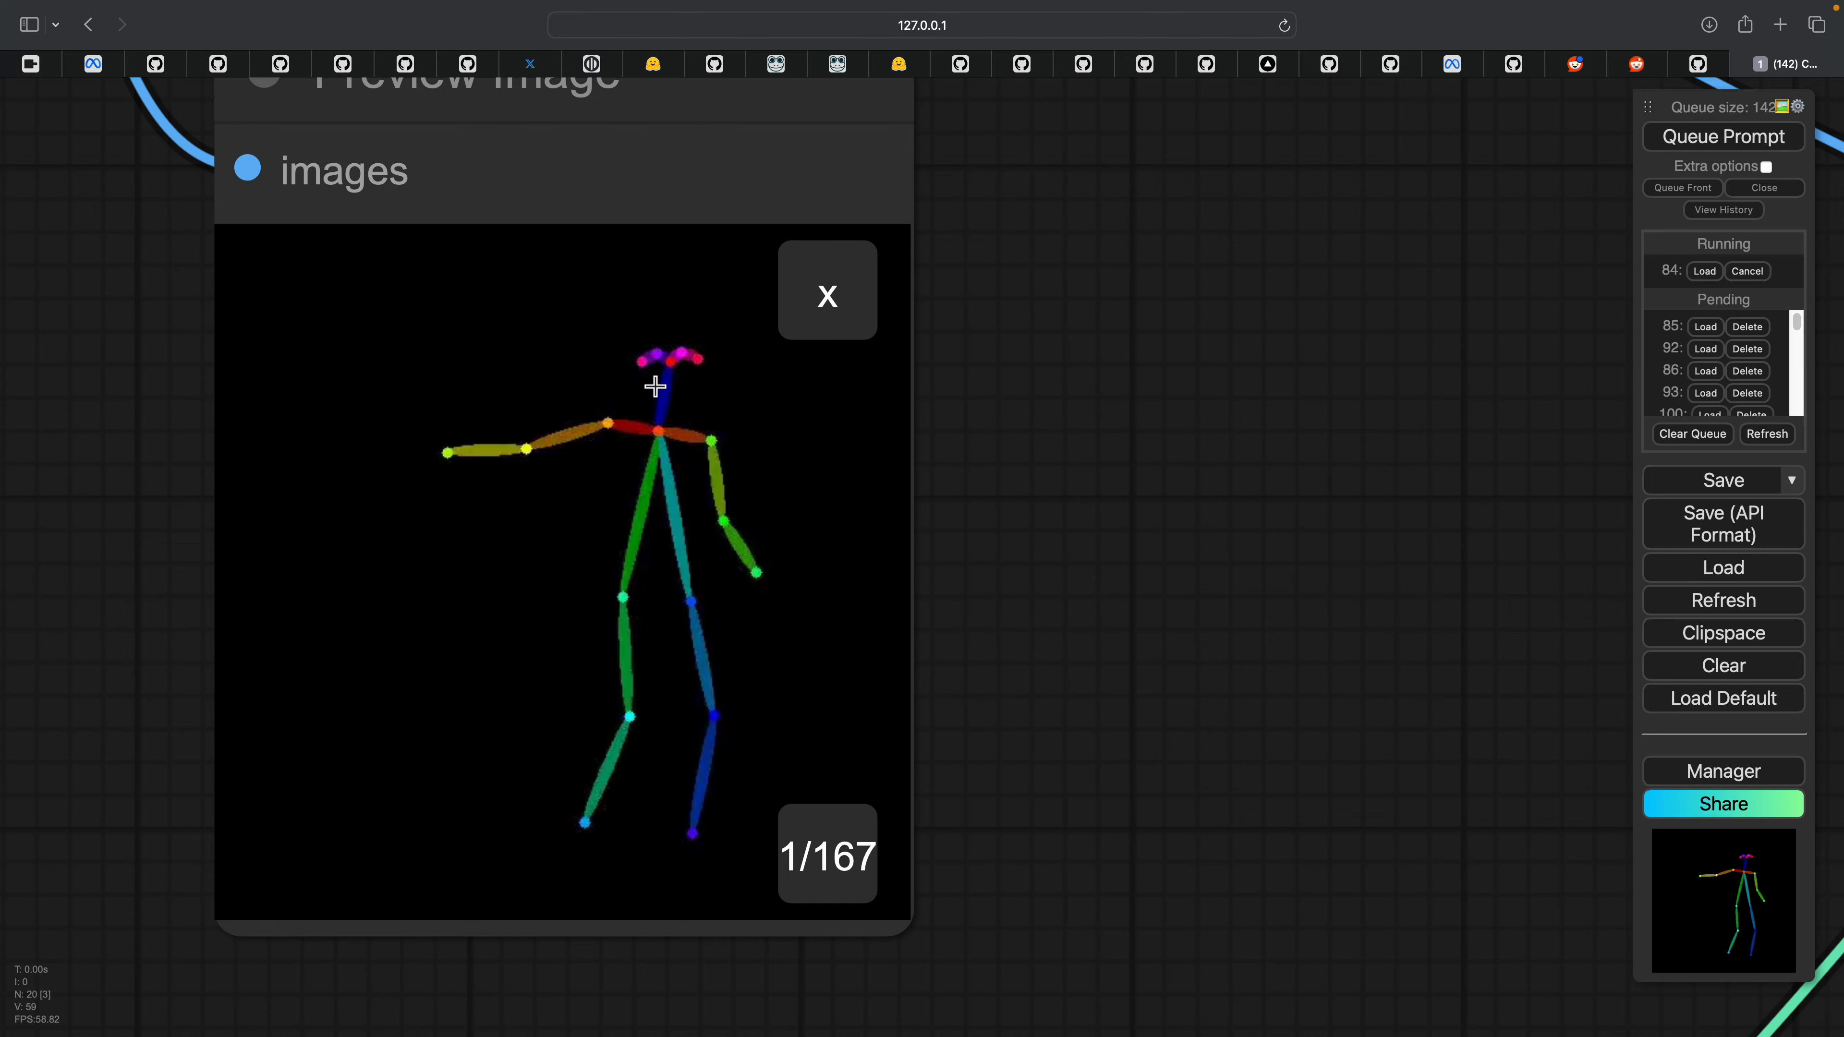
{"action": "scroll", "coordinate": [681, 396], "scroll_direction": "down", "scroll_amount": 5}
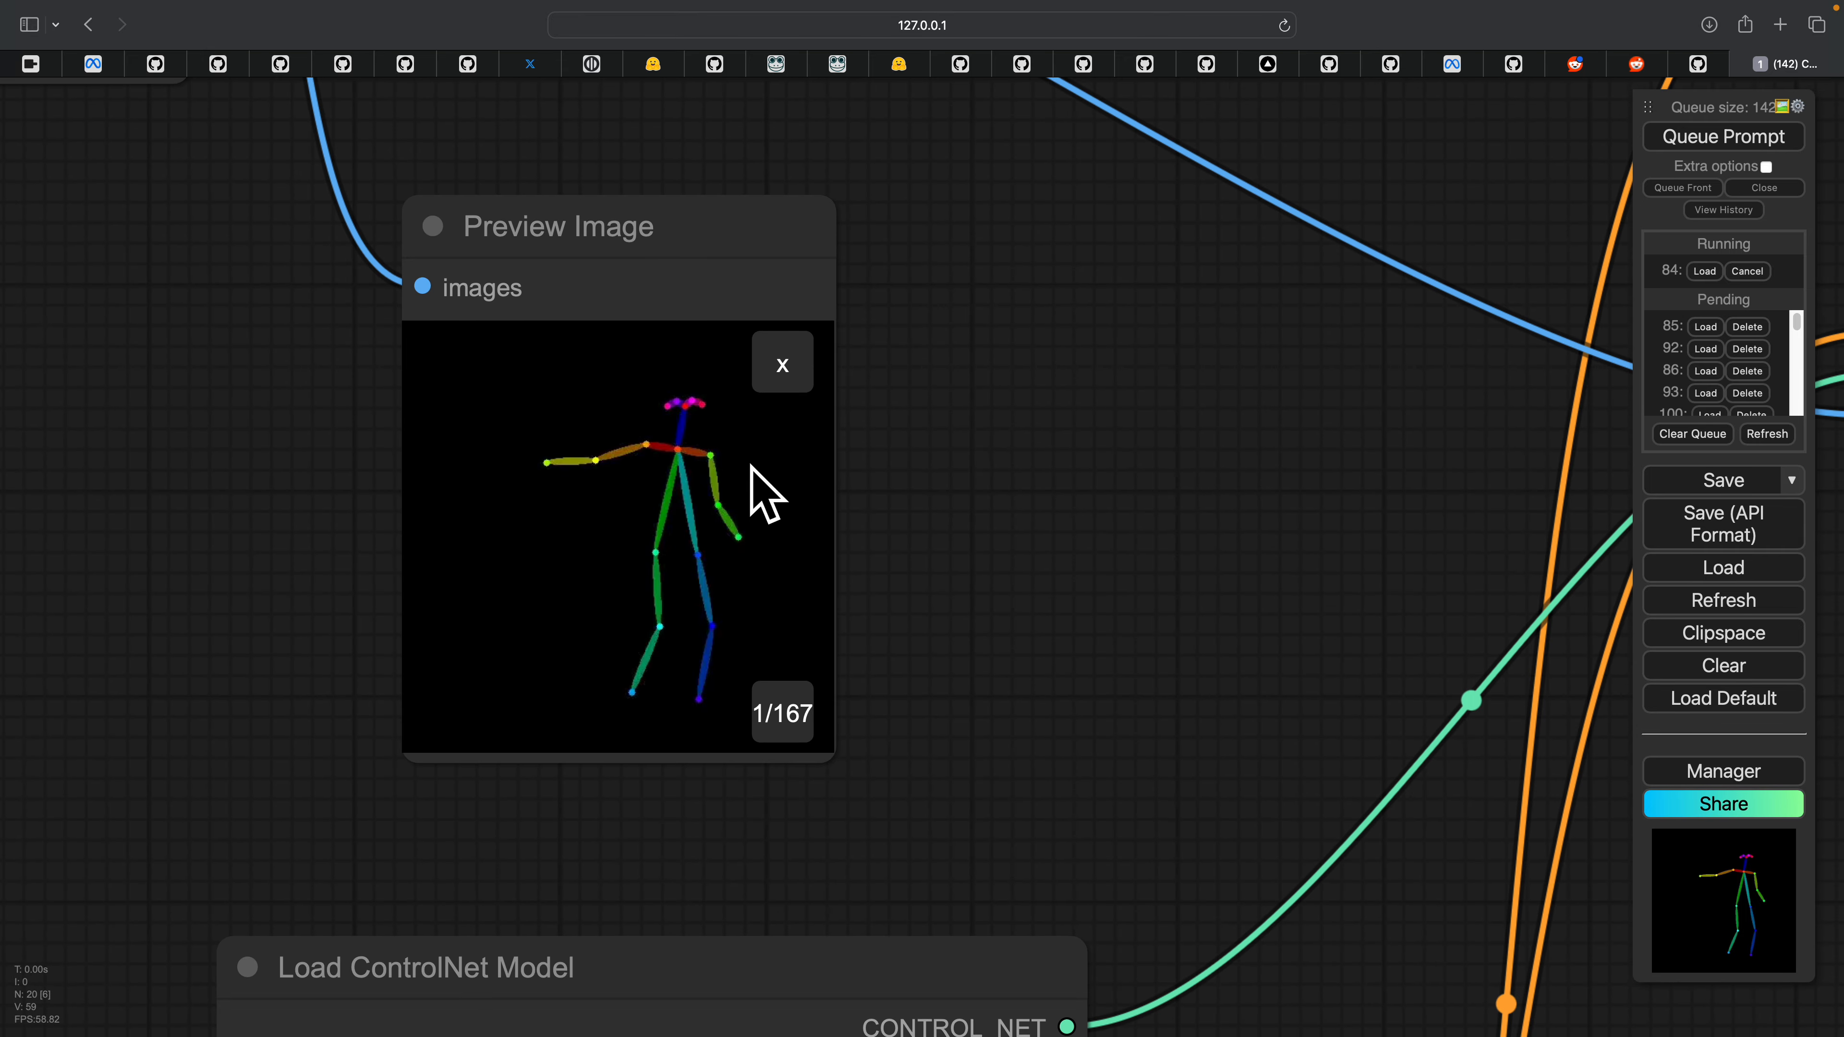
{"action": "scroll", "coordinate": [762, 494], "scroll_direction": "down", "scroll_amount": 5}
Step: Follow the ComfyUI graph from the pose preview through the KSampler to the final Preview Image and Save Image nodes
{"action": "left_click_drag", "start_coordinate": [777, 619], "coordinate": [617, 714]}
{"action": "left_click_drag", "start_coordinate": [642, 486], "coordinate": [633, 428]}
{"action": "left_click_drag", "start_coordinate": [666, 237], "coordinate": [414, 197]}
{"action": "scroll", "coordinate": [872, 345], "scroll_direction": "up", "scroll_amount": 4}
{"action": "scroll", "coordinate": [1111, 356], "scroll_direction": "down", "scroll_amount": 2}
{"action": "left_click_drag", "start_coordinate": [1227, 483], "coordinate": [733, 247]}
{"action": "left_click_drag", "start_coordinate": [1058, 457], "coordinate": [690, 336]}
{"action": "scroll", "coordinate": [923, 410], "scroll_direction": "down", "scroll_amount": 2}
{"action": "left_click_drag", "start_coordinate": [1354, 469], "coordinate": [854, 295]}
{"action": "left_click_drag", "start_coordinate": [1324, 412], "coordinate": [1088, 380]}
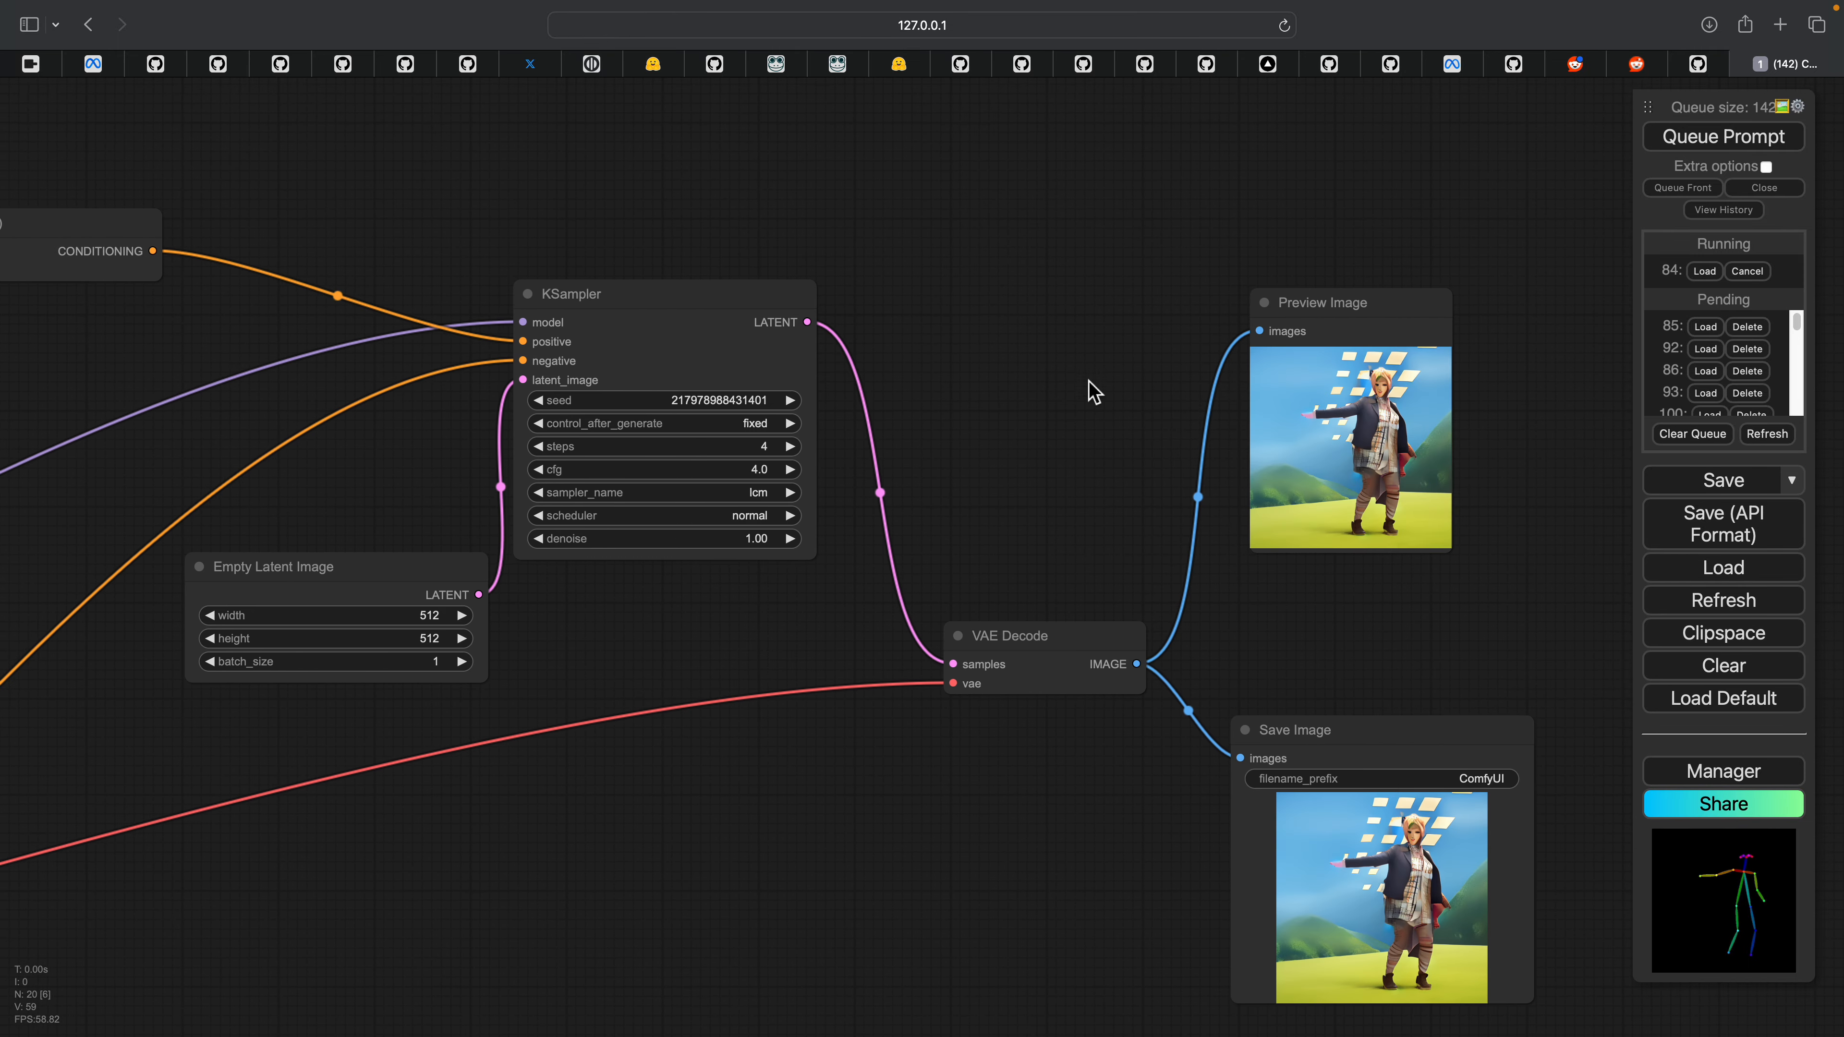
Step: Return to the desktop, move the Pinokio install window aside, minimise the Sublime Text and Vid2DensePose page windows, and reposition the Finder window
{"action": "key", "text": "ctrl+Left"}
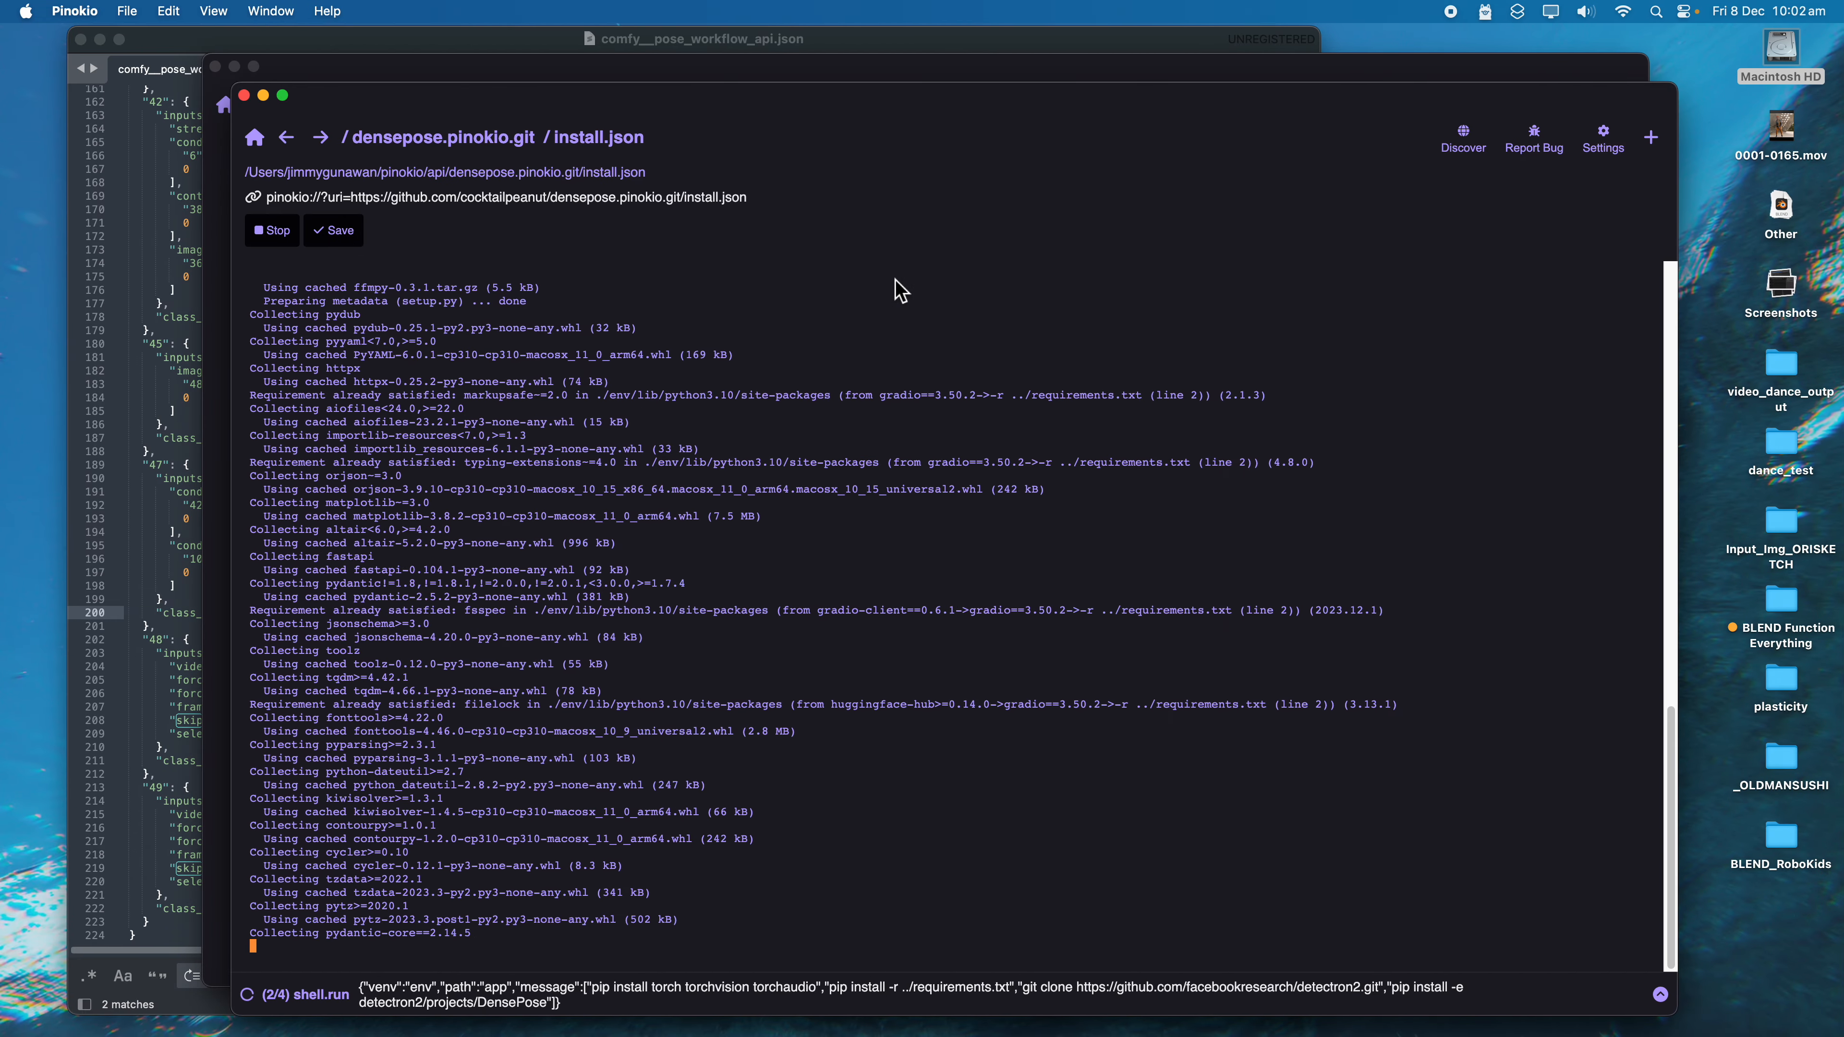
{"action": "left_click_drag", "start_coordinate": [401, 98], "coordinate": [667, 172]}
{"action": "left_click_drag", "start_coordinate": [831, 181], "coordinate": [756, 123]}
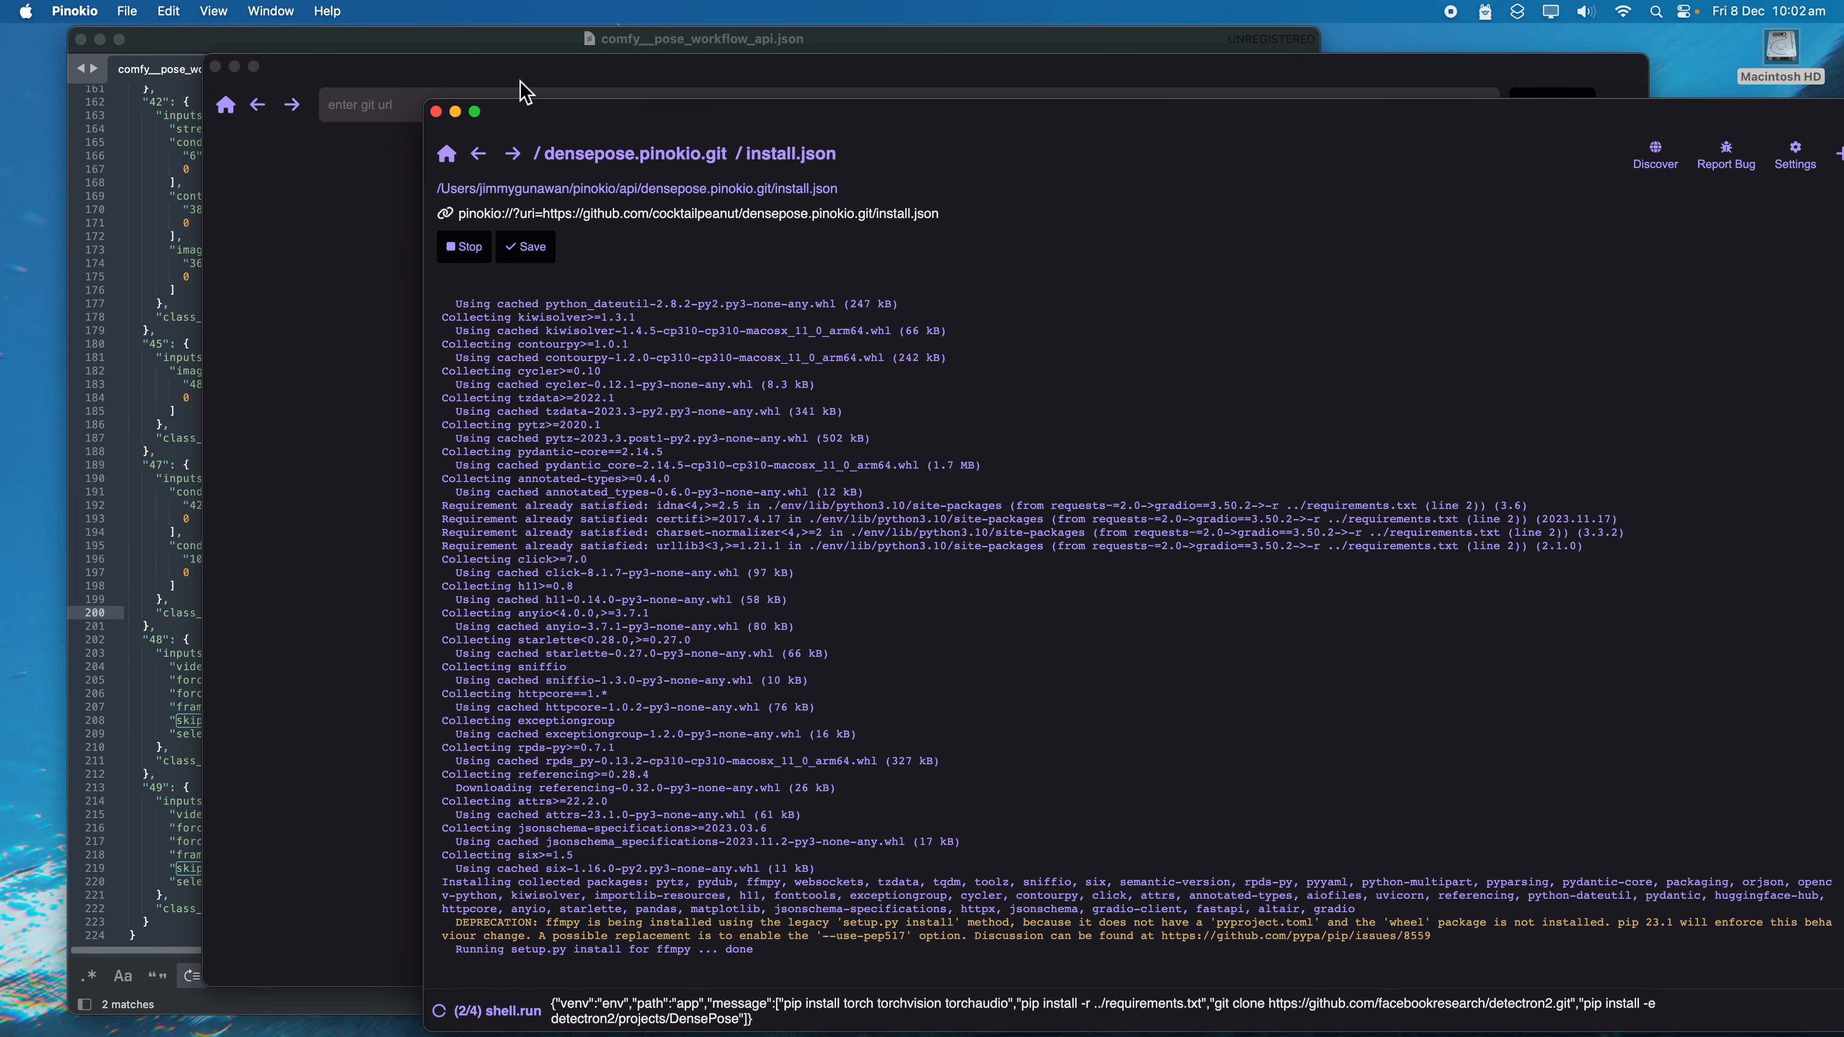
{"action": "left_click_drag", "start_coordinate": [517, 82], "coordinate": [495, 86]}
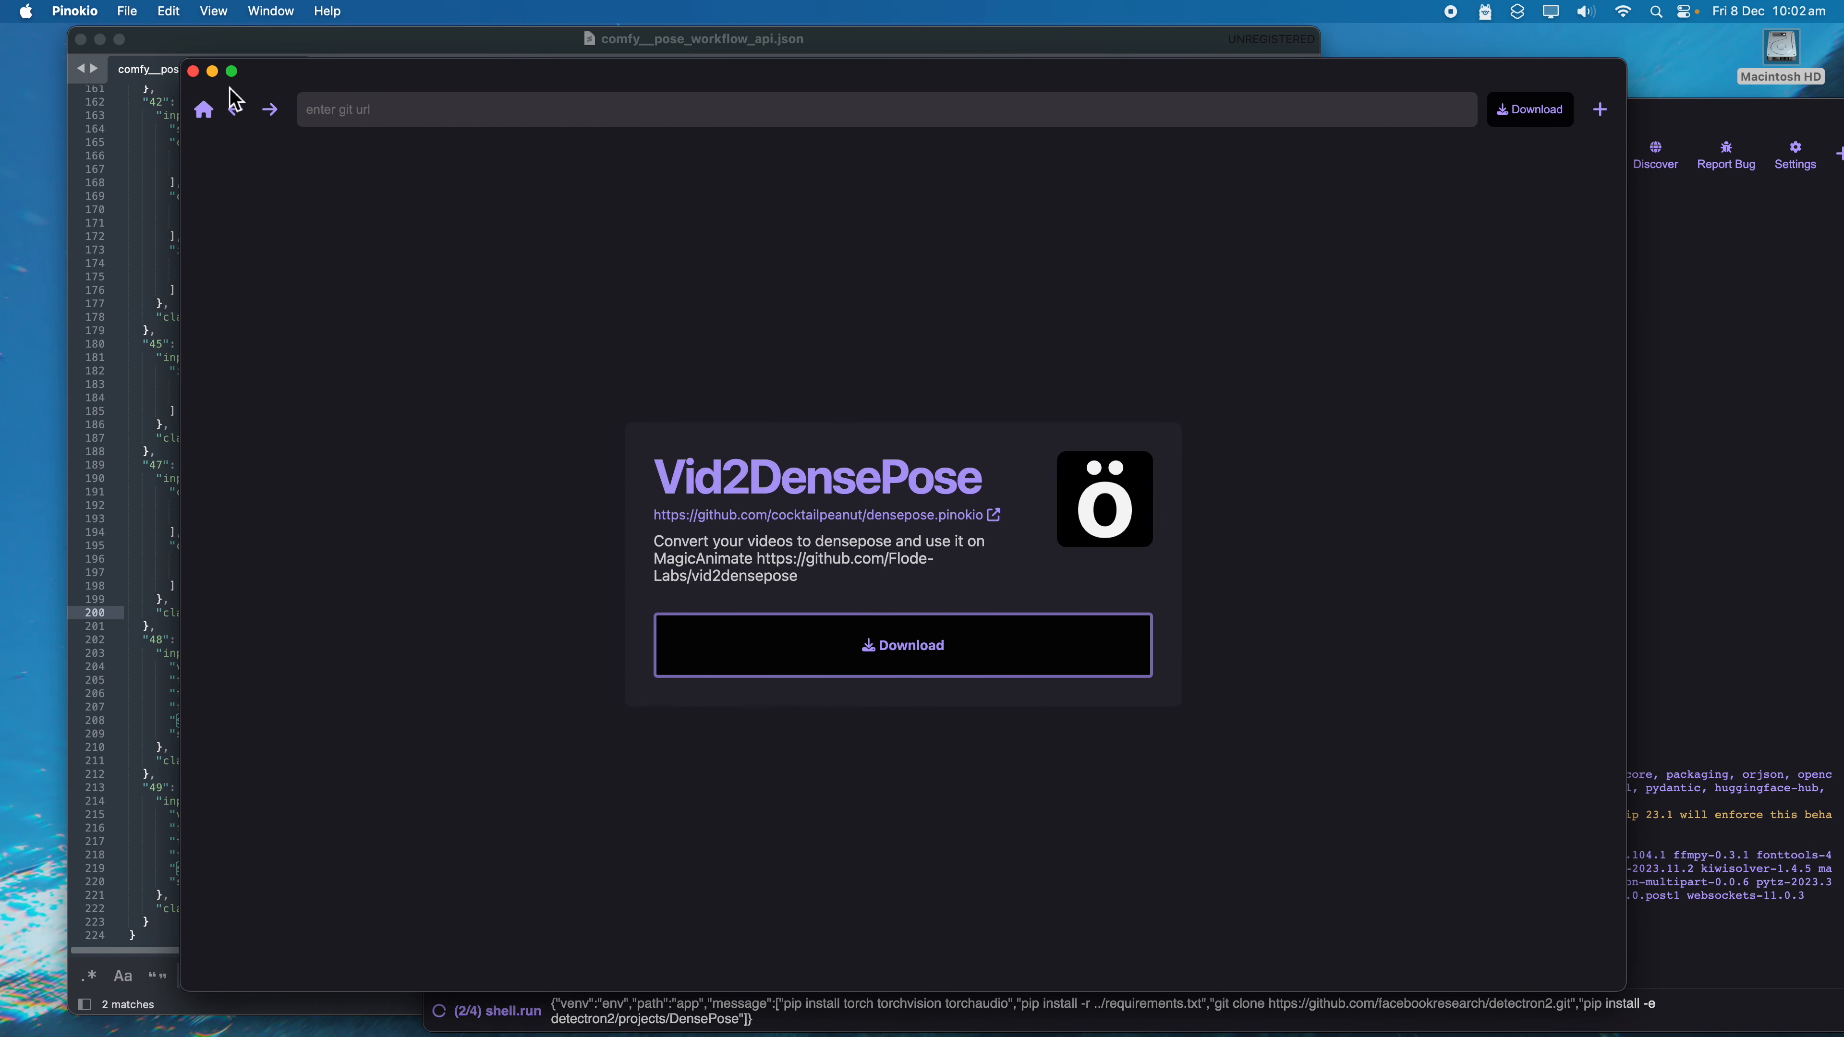
{"action": "left_click", "coordinate": [145, 70]}
{"action": "left_click", "coordinate": [99, 39]}
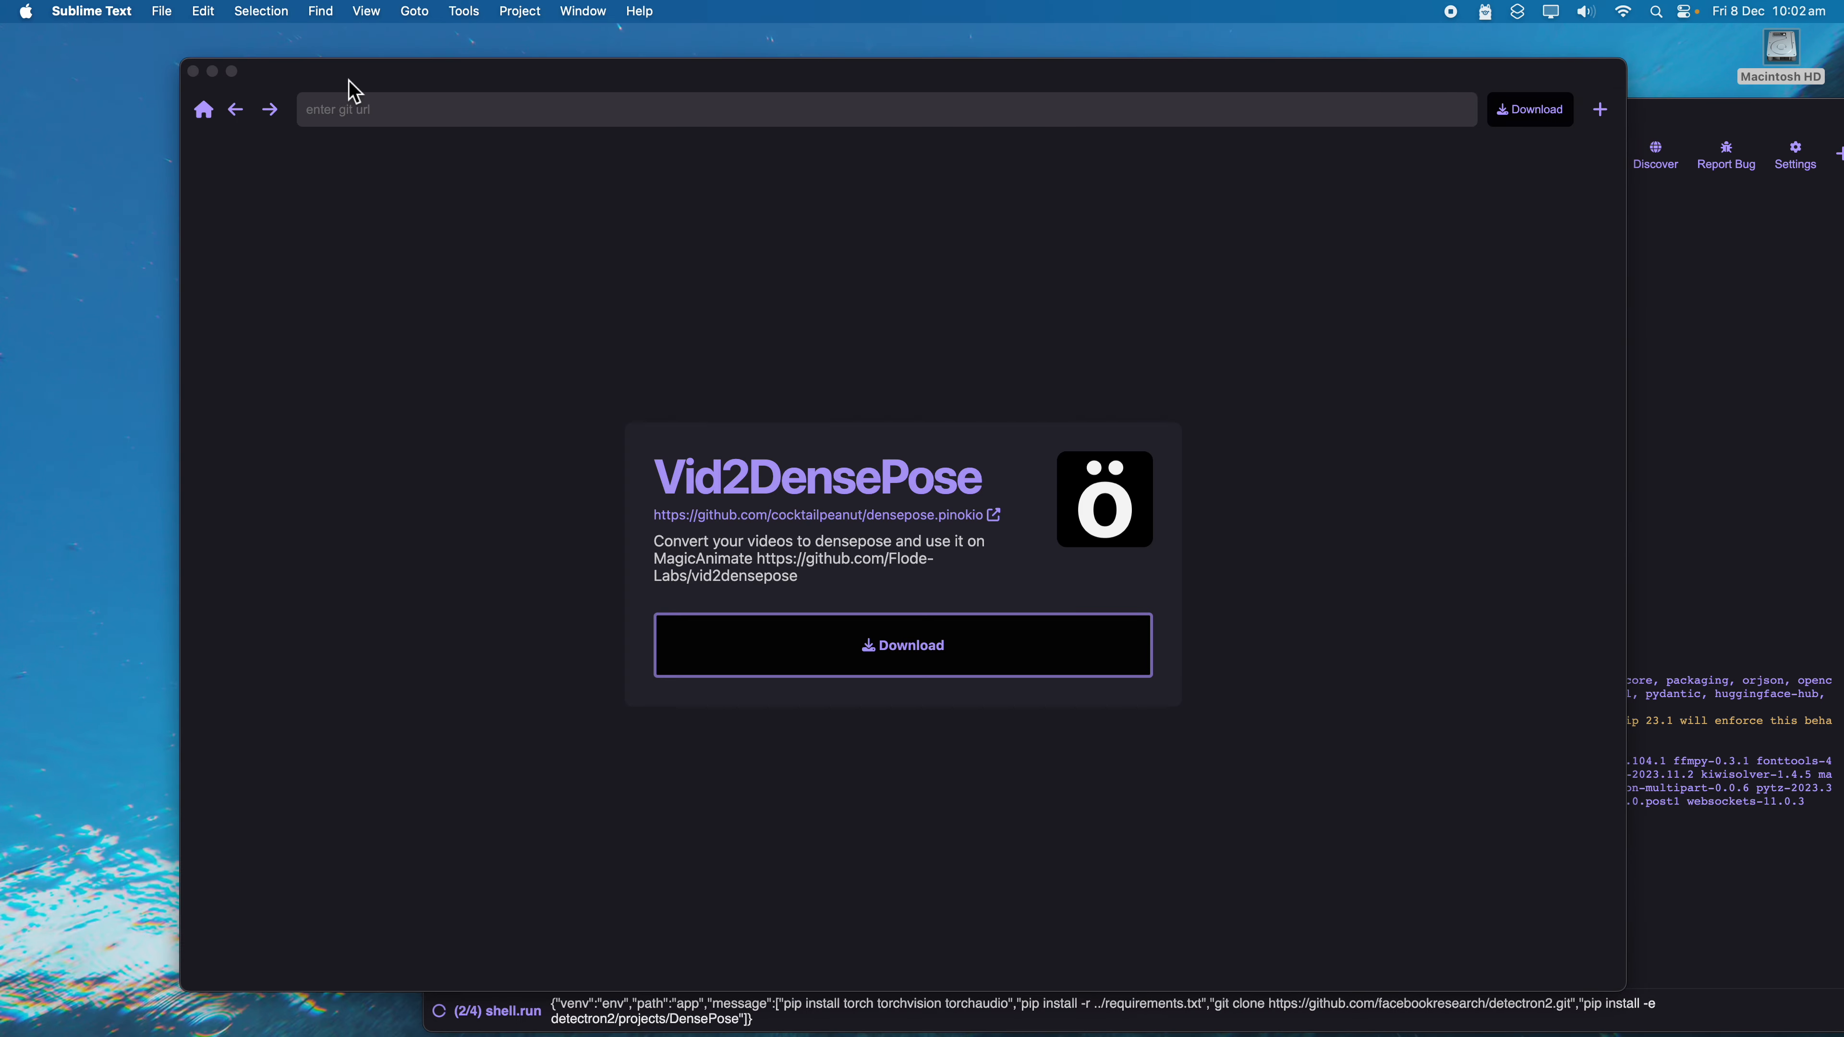
{"action": "left_click", "coordinate": [212, 72]}
{"action": "left_click_drag", "start_coordinate": [376, 114], "coordinate": [243, 112]}
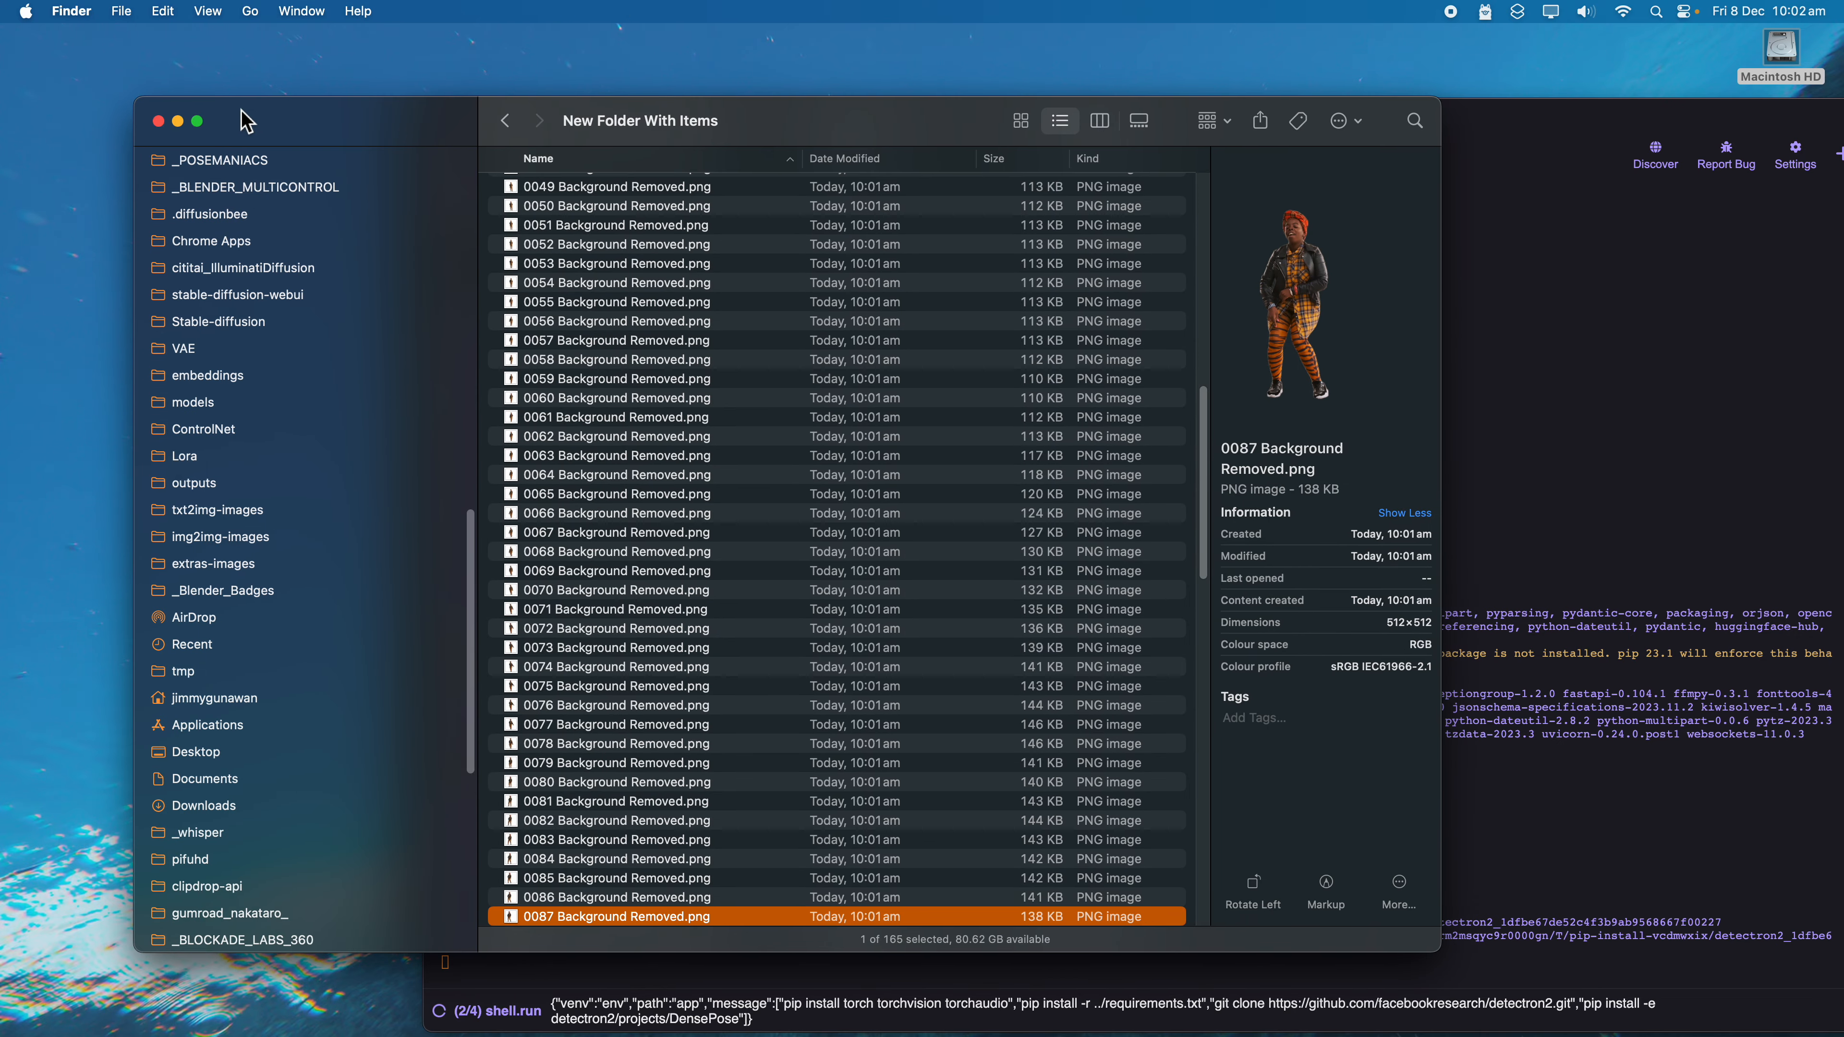
Step: Open ComfyUI's output folder in Finder and flip through the newest generated images in Quick Look, starting near ComfyUI_05524_.png
{"action": "scroll", "coordinate": [427, 282], "scroll_direction": "up", "scroll_amount": 20}
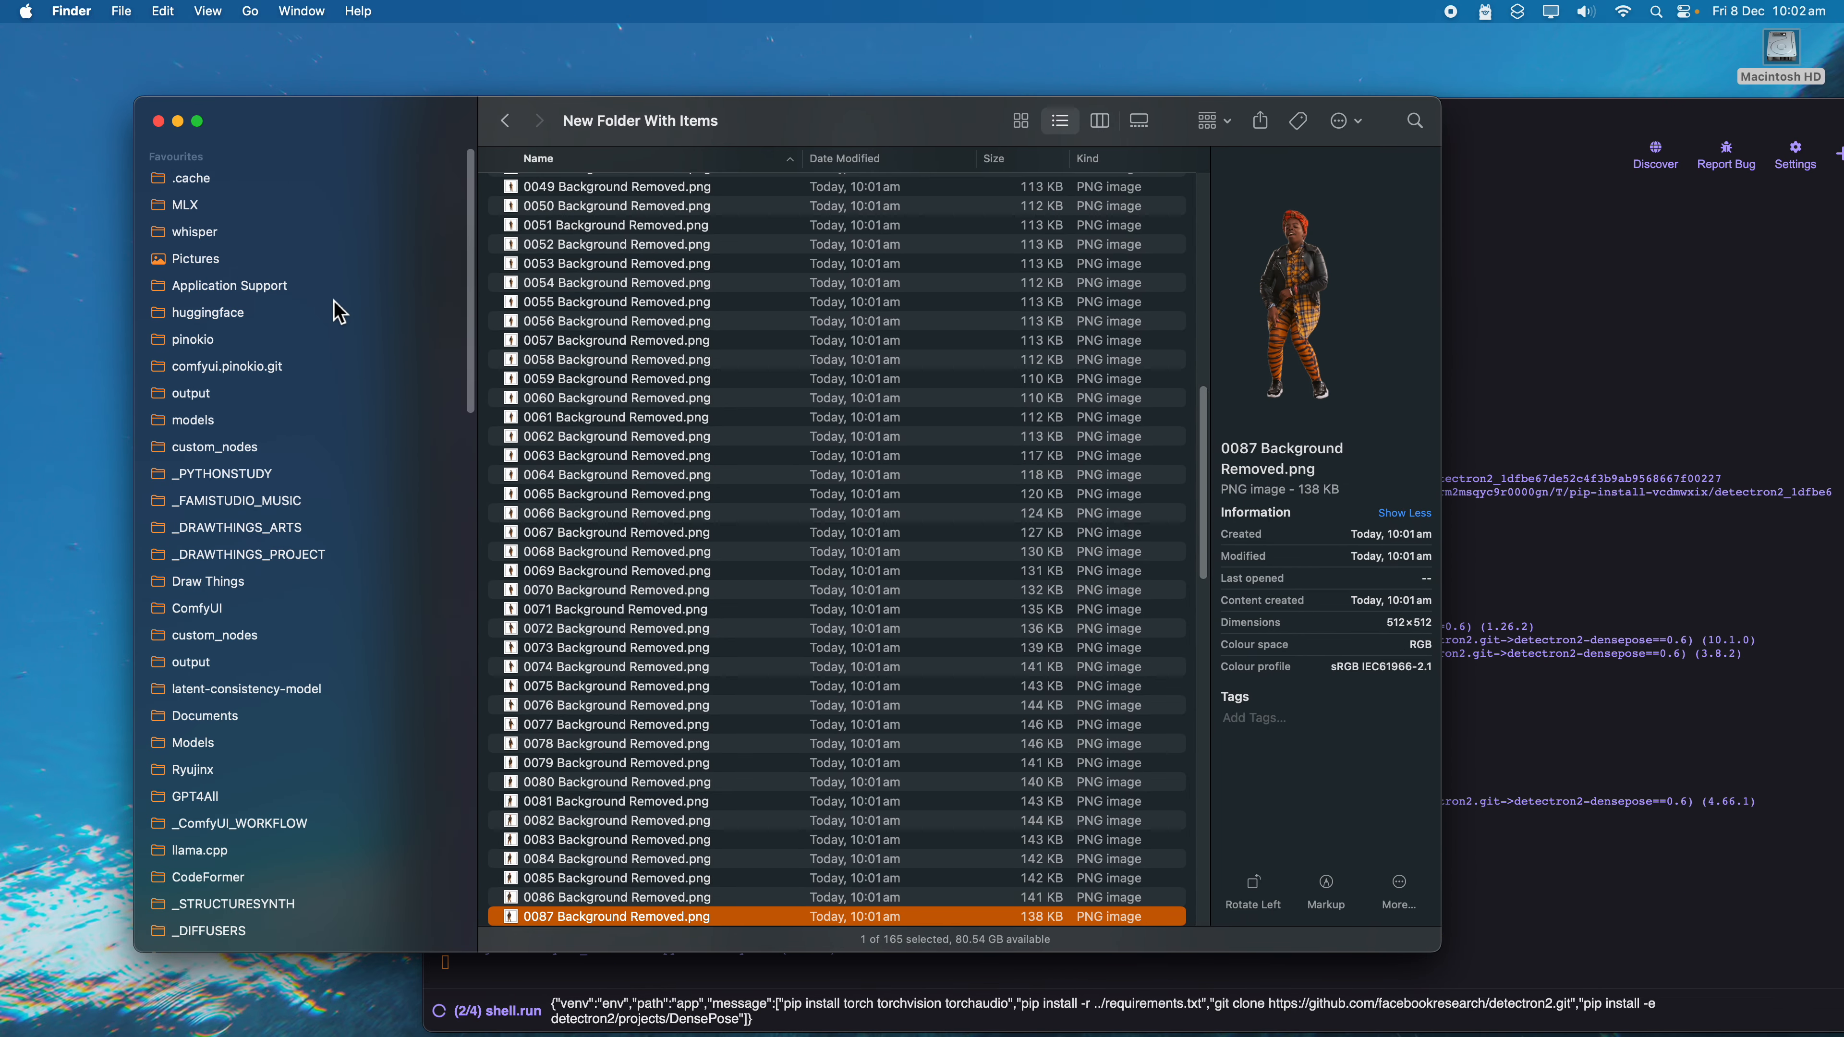
{"action": "left_click", "coordinate": [341, 395]}
{"action": "left_click", "coordinate": [637, 209]}
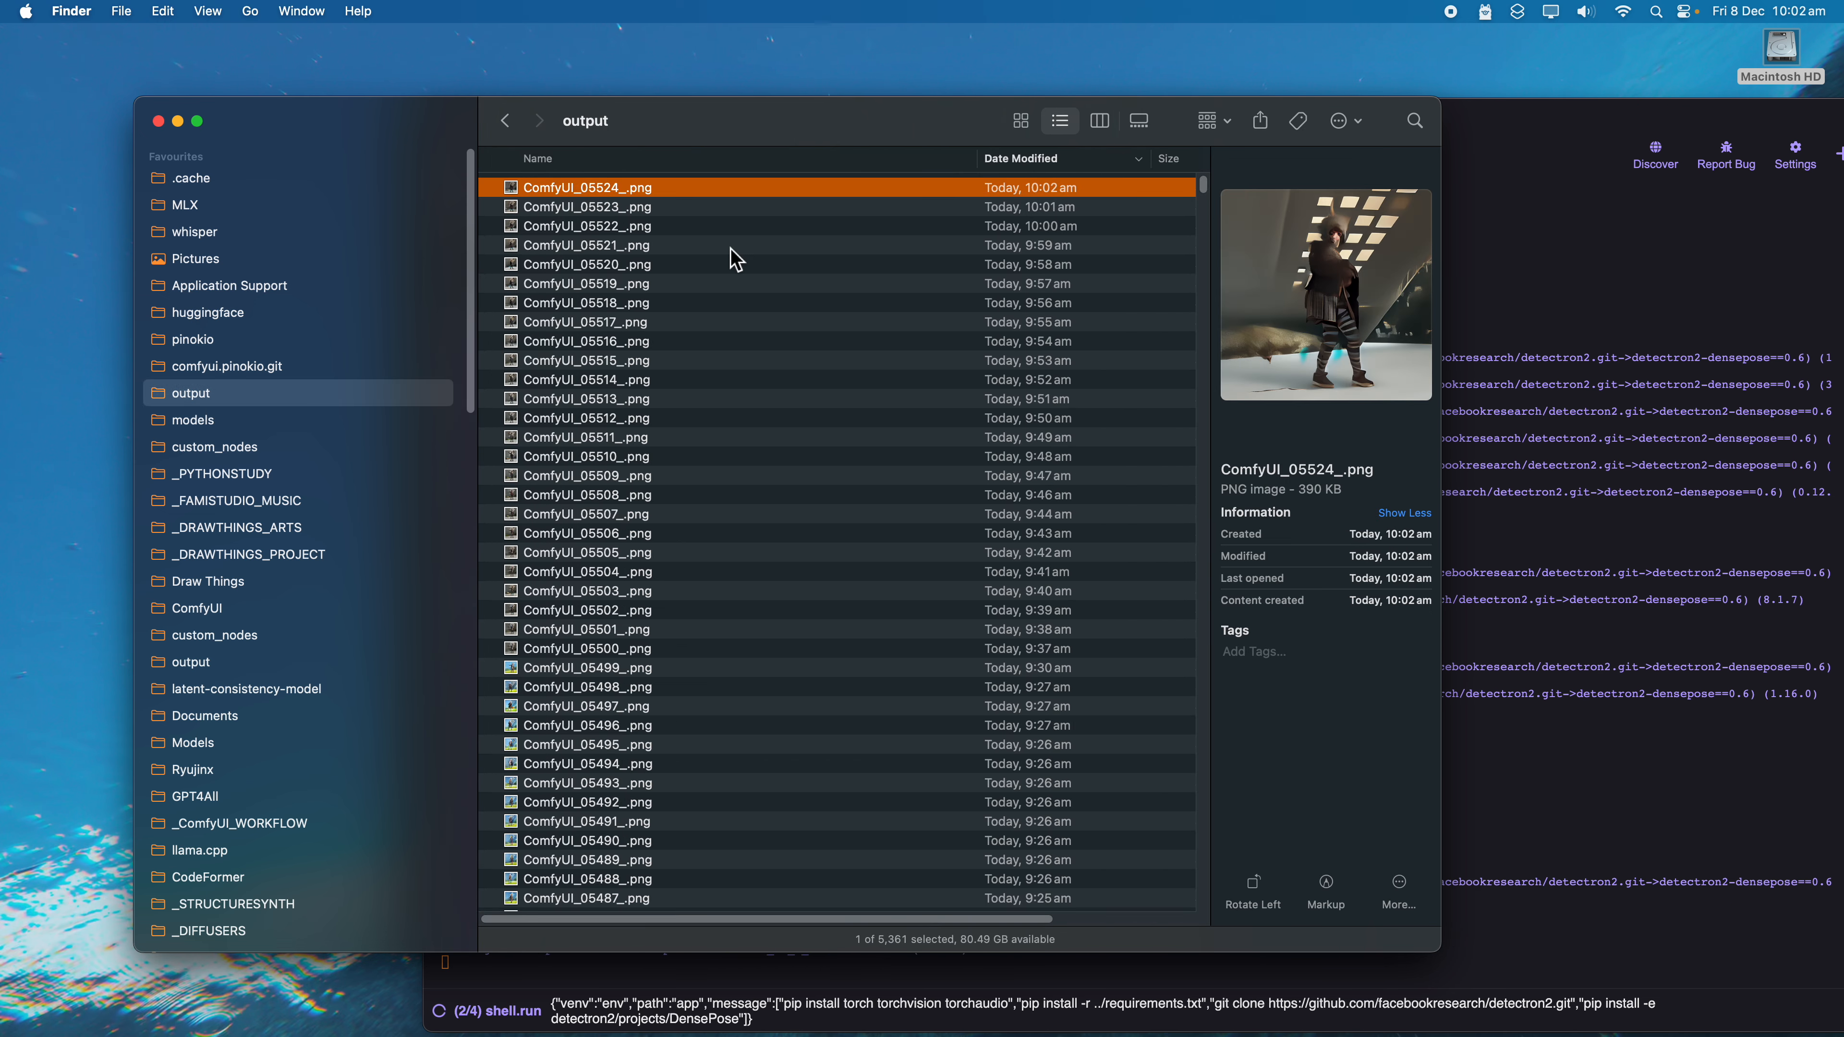
{"action": "key", "text": "space"}
{"action": "key", "text": "Down"}
{"action": "key", "text": "Down"}
{"action": "key", "text": "Down"}
{"action": "key", "text": "Down"}
{"action": "key", "text": "Down"}
{"action": "key", "text": "Down"}
{"action": "key", "text": "Down"}
{"action": "key", "text": "Down"}
{"action": "key", "text": "Down"}
{"action": "key", "text": "Down"}
{"action": "key", "text": "Down"}
{"action": "key", "text": "Down"}
{"action": "key", "text": "Down"}
{"action": "key", "text": "Down"}
{"action": "key", "text": "Down"}
{"action": "key", "text": "Down"}
{"action": "key", "text": "Down"}
{"action": "key", "text": "Down"}
{"action": "key", "text": "Down"}
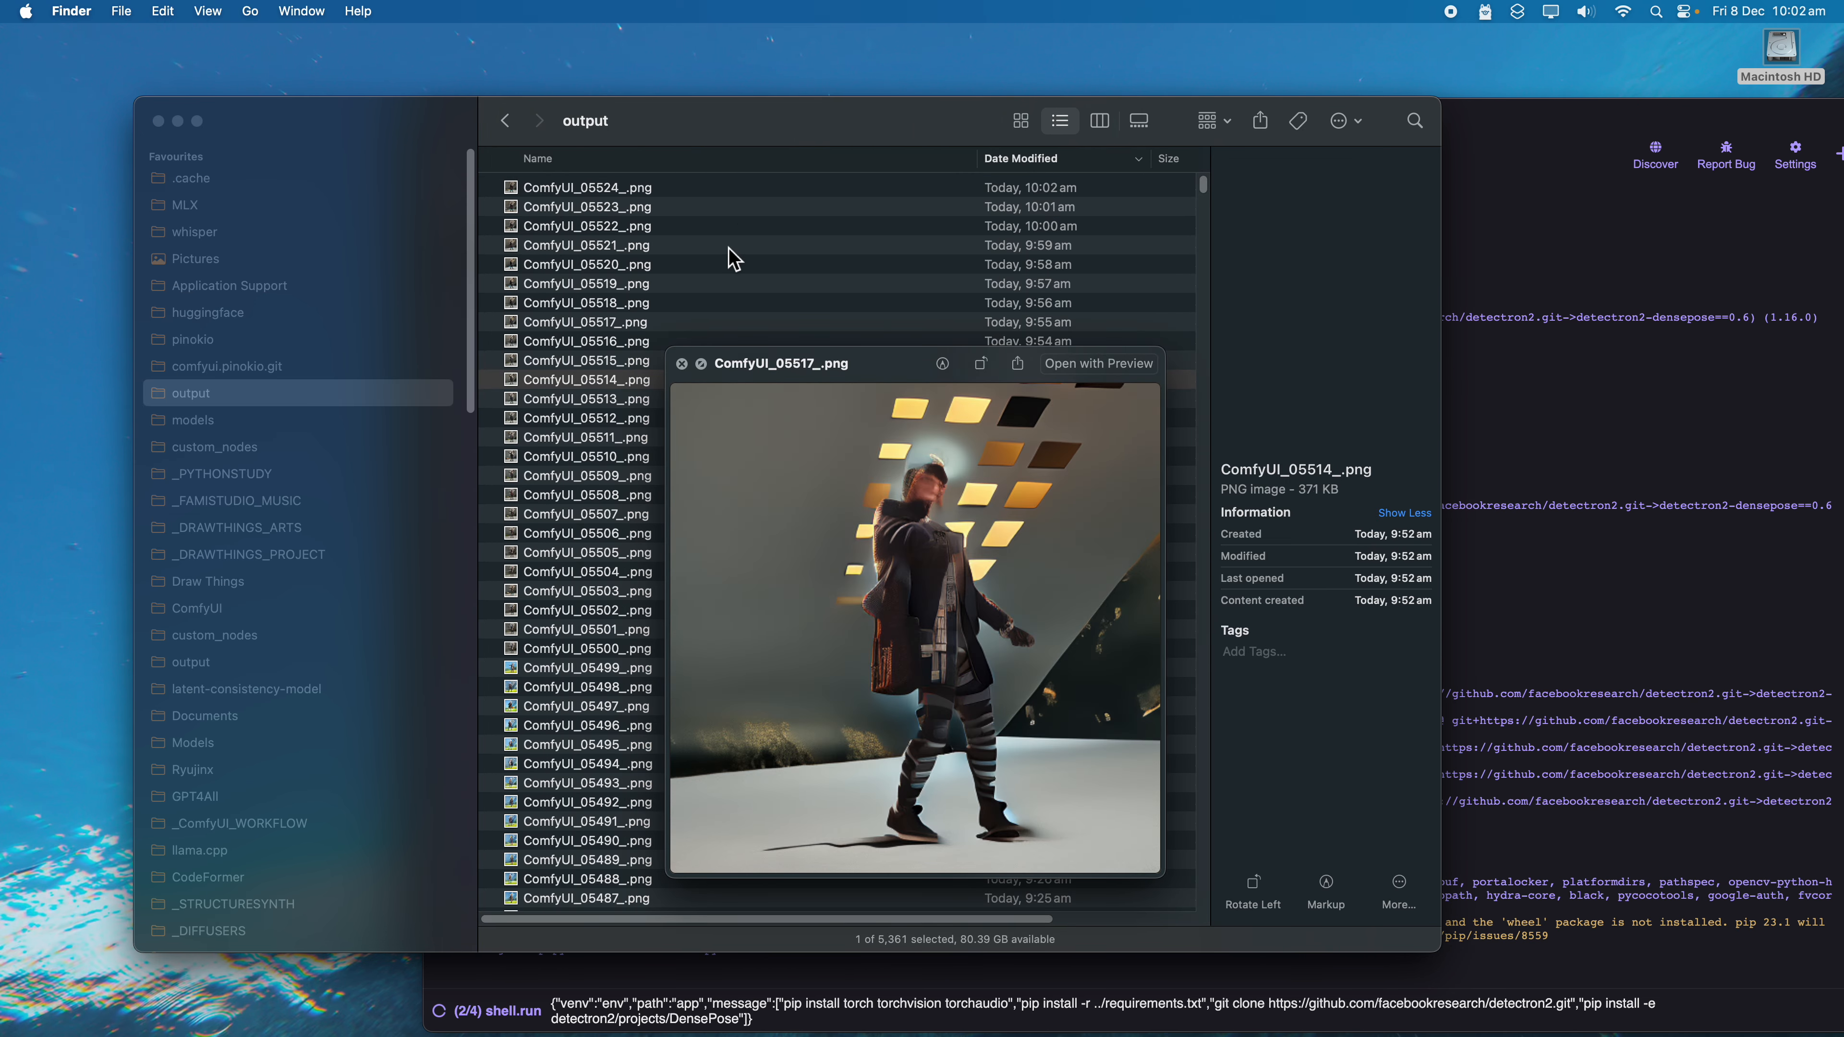
{"action": "key", "text": "Down"}
{"action": "key", "text": "Down"}
{"action": "key", "text": "Down"}
{"action": "key", "text": "Down"}
{"action": "key", "text": "Down"}
{"action": "key", "text": "Down"}
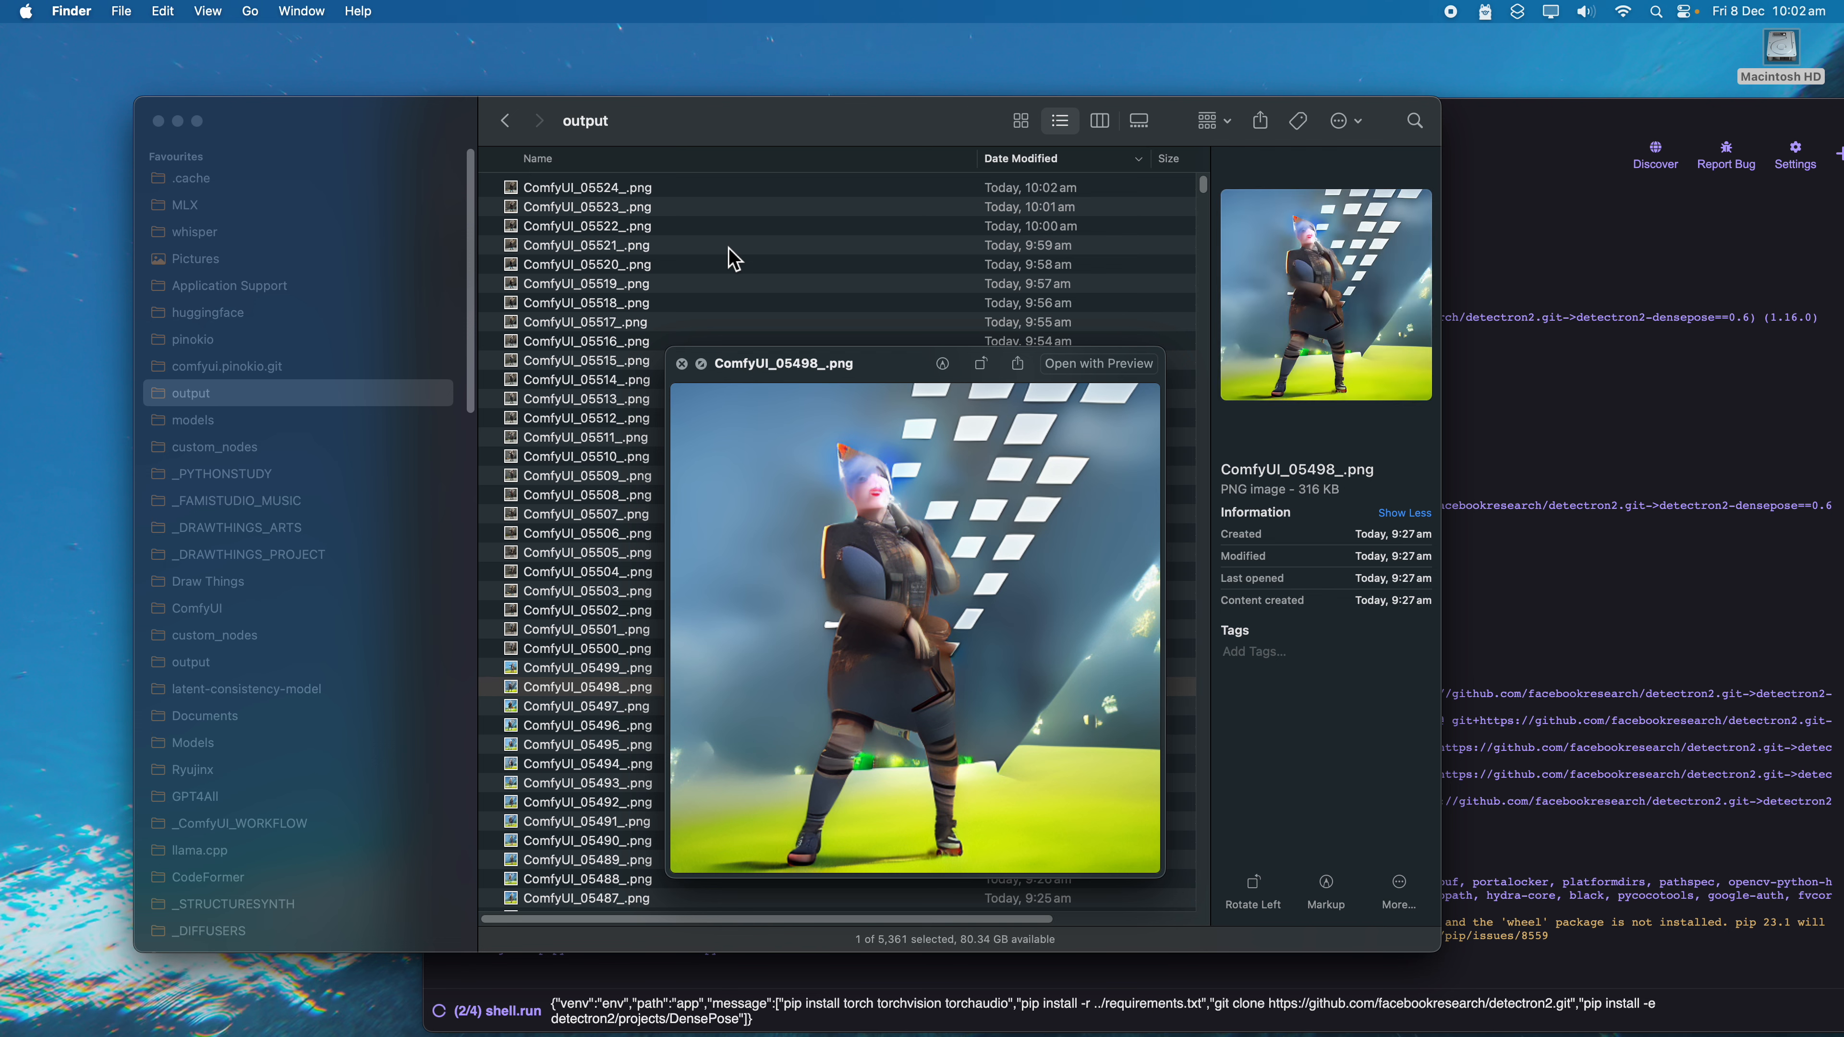
Step: Flip back and forth through the generated images in Quick Look between ComfyUI_05521_.png and ComfyUI_05491_.png, ending on ComfyUI_05513_.png
{"action": "key", "text": "Up"}
{"action": "key", "text": "Up"}
{"action": "key", "text": "Up"}
{"action": "key", "text": "Up"}
{"action": "key", "text": "Up"}
{"action": "key", "text": "Up"}
{"action": "key", "text": "Up"}
{"action": "key", "text": "Up"}
{"action": "key", "text": "Up"}
{"action": "key", "text": "Up"}
{"action": "key", "text": "Up"}
{"action": "key", "text": "Up"}
{"action": "key", "text": "Up"}
{"action": "key", "text": "Up"}
{"action": "key", "text": "Up"}
{"action": "key", "text": "Up"}
{"action": "key", "text": "Up"}
{"action": "key", "text": "Up"}
{"action": "key", "text": "Up"}
{"action": "key", "text": "Up"}
{"action": "key", "text": "Up"}
{"action": "key", "text": "Up"}
{"action": "key", "text": "Up"}
{"action": "key", "text": "Up"}
{"action": "key", "text": "Up"}
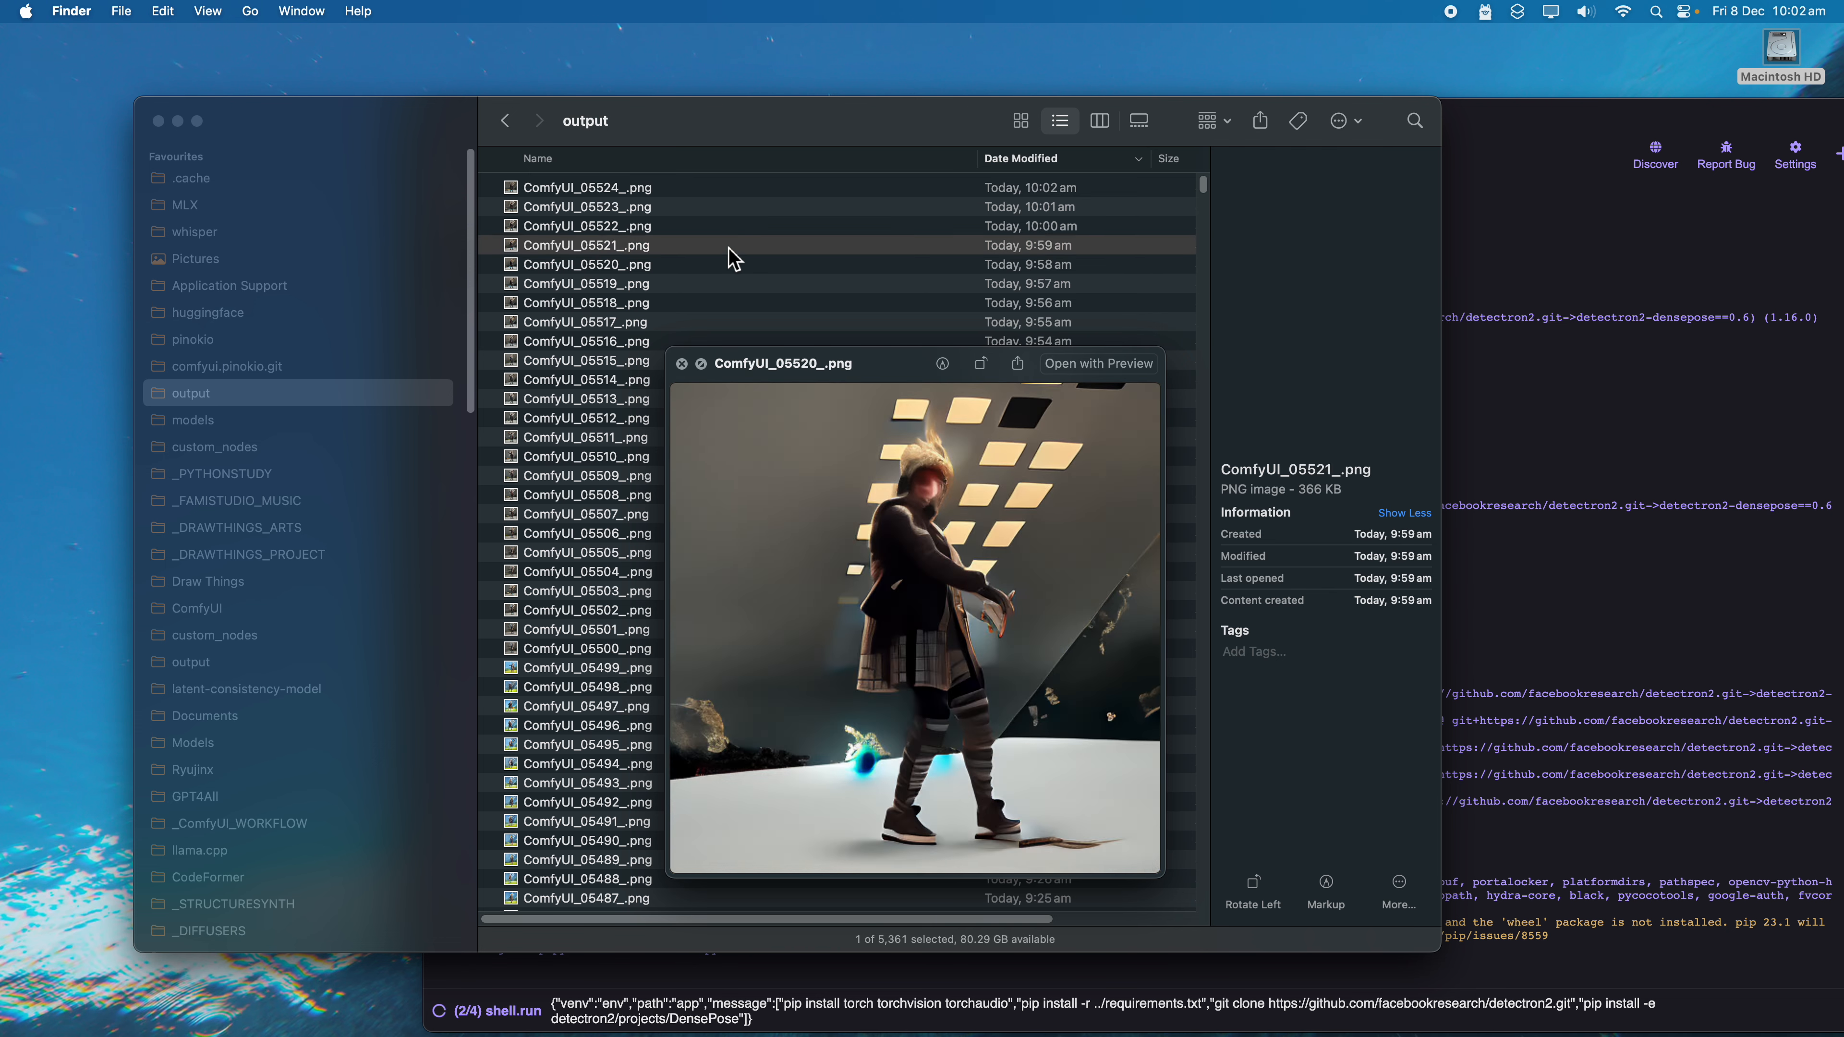
{"action": "key", "text": "Down"}
{"action": "key", "text": "Down"}
{"action": "key", "text": "Down"}
{"action": "key", "text": "Down"}
{"action": "key", "text": "Down"}
{"action": "key", "text": "Down"}
{"action": "key", "text": "Down"}
{"action": "key", "text": "Down"}
{"action": "key", "text": "Down"}
{"action": "key", "text": "Down"}
{"action": "key", "text": "Down"}
{"action": "key", "text": "Down"}
{"action": "key", "text": "Down"}
{"action": "key", "text": "Down"}
{"action": "key", "text": "Down"}
{"action": "key", "text": "Down"}
{"action": "key", "text": "Down"}
{"action": "key", "text": "Down"}
{"action": "key", "text": "Down"}
{"action": "key", "text": "Down"}
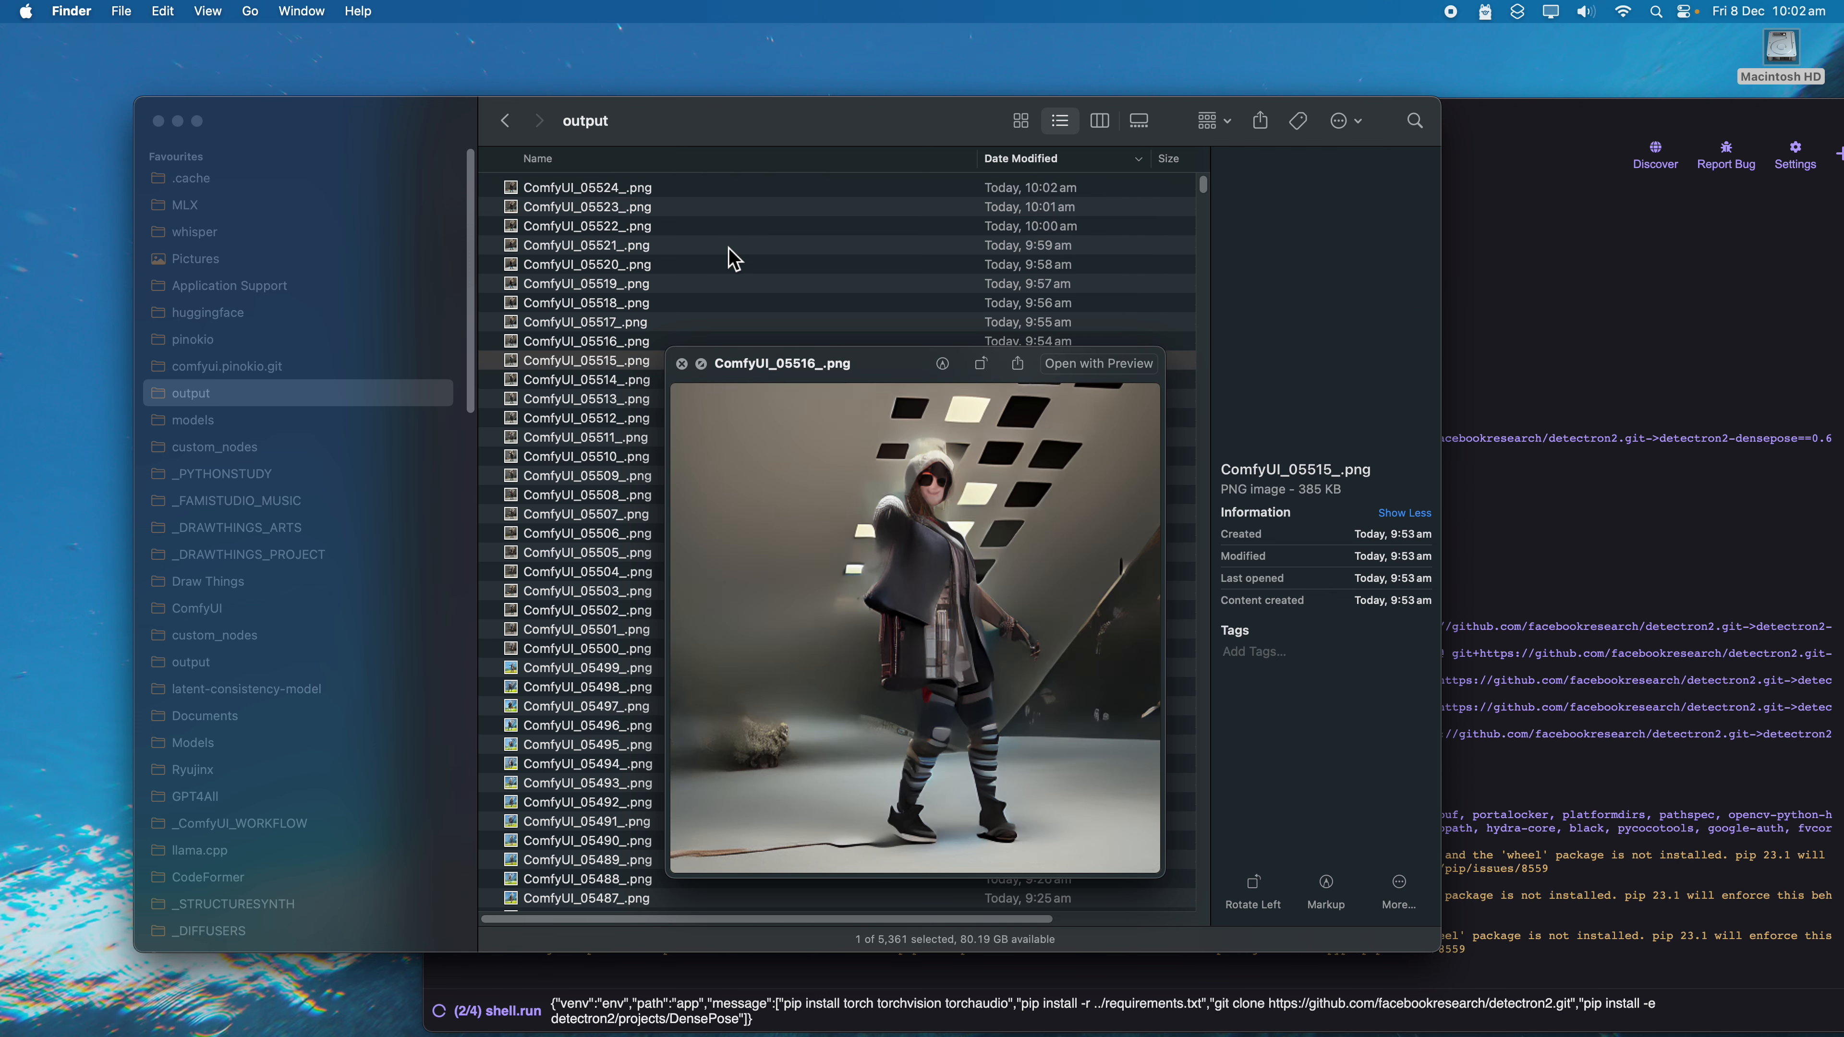
{"action": "key", "text": "Down"}
{"action": "key", "text": "Down"}
{"action": "key", "text": "Down"}
{"action": "key", "text": "Down"}
{"action": "key", "text": "Down"}
{"action": "key", "text": "Down"}
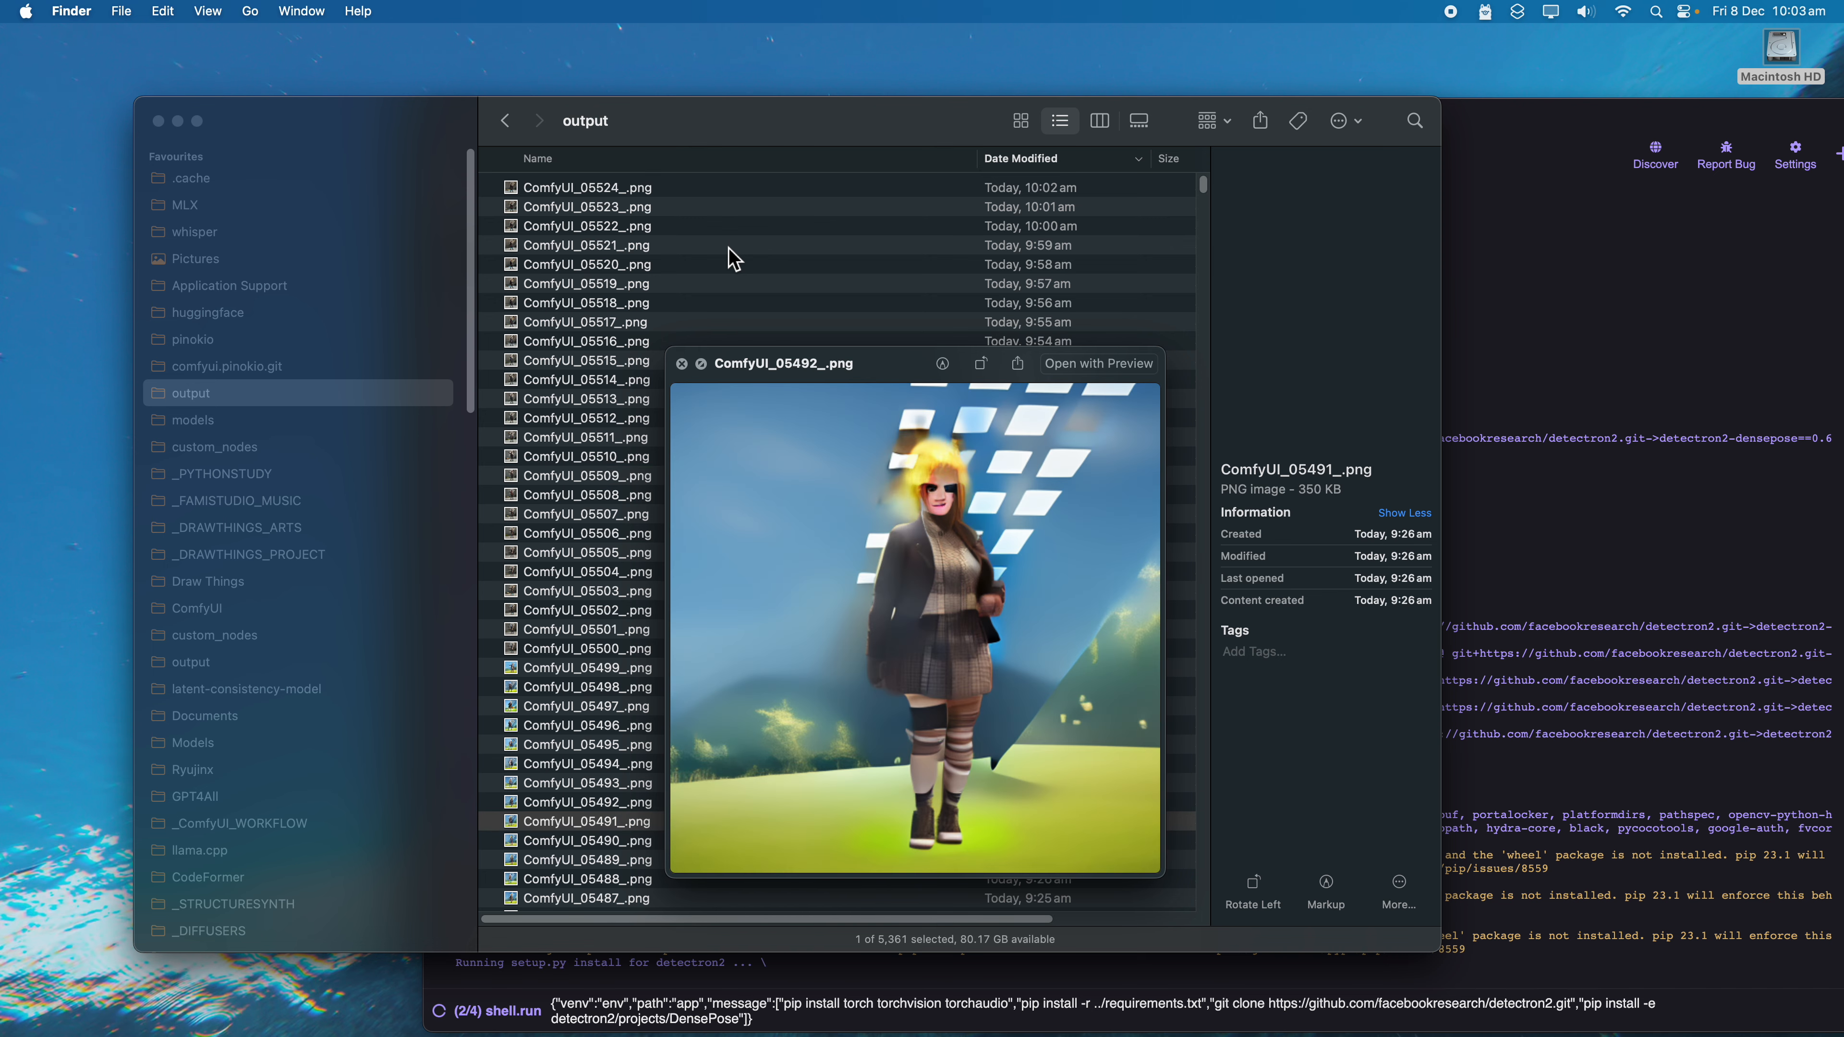
{"action": "key", "text": "Up"}
{"action": "key", "text": "Up"}
{"action": "key", "text": "Up"}
{"action": "key", "text": "Up"}
{"action": "key", "text": "Up"}
{"action": "key", "text": "Up"}
{"action": "key", "text": "Up"}
{"action": "key", "text": "Up"}
{"action": "key", "text": "Up"}
{"action": "key", "text": "Up"}
{"action": "key", "text": "Up"}
{"action": "key", "text": "Up"}
{"action": "key", "text": "Up"}
{"action": "key", "text": "Up"}
{"action": "key", "text": "Up"}
{"action": "key", "text": "Up"}
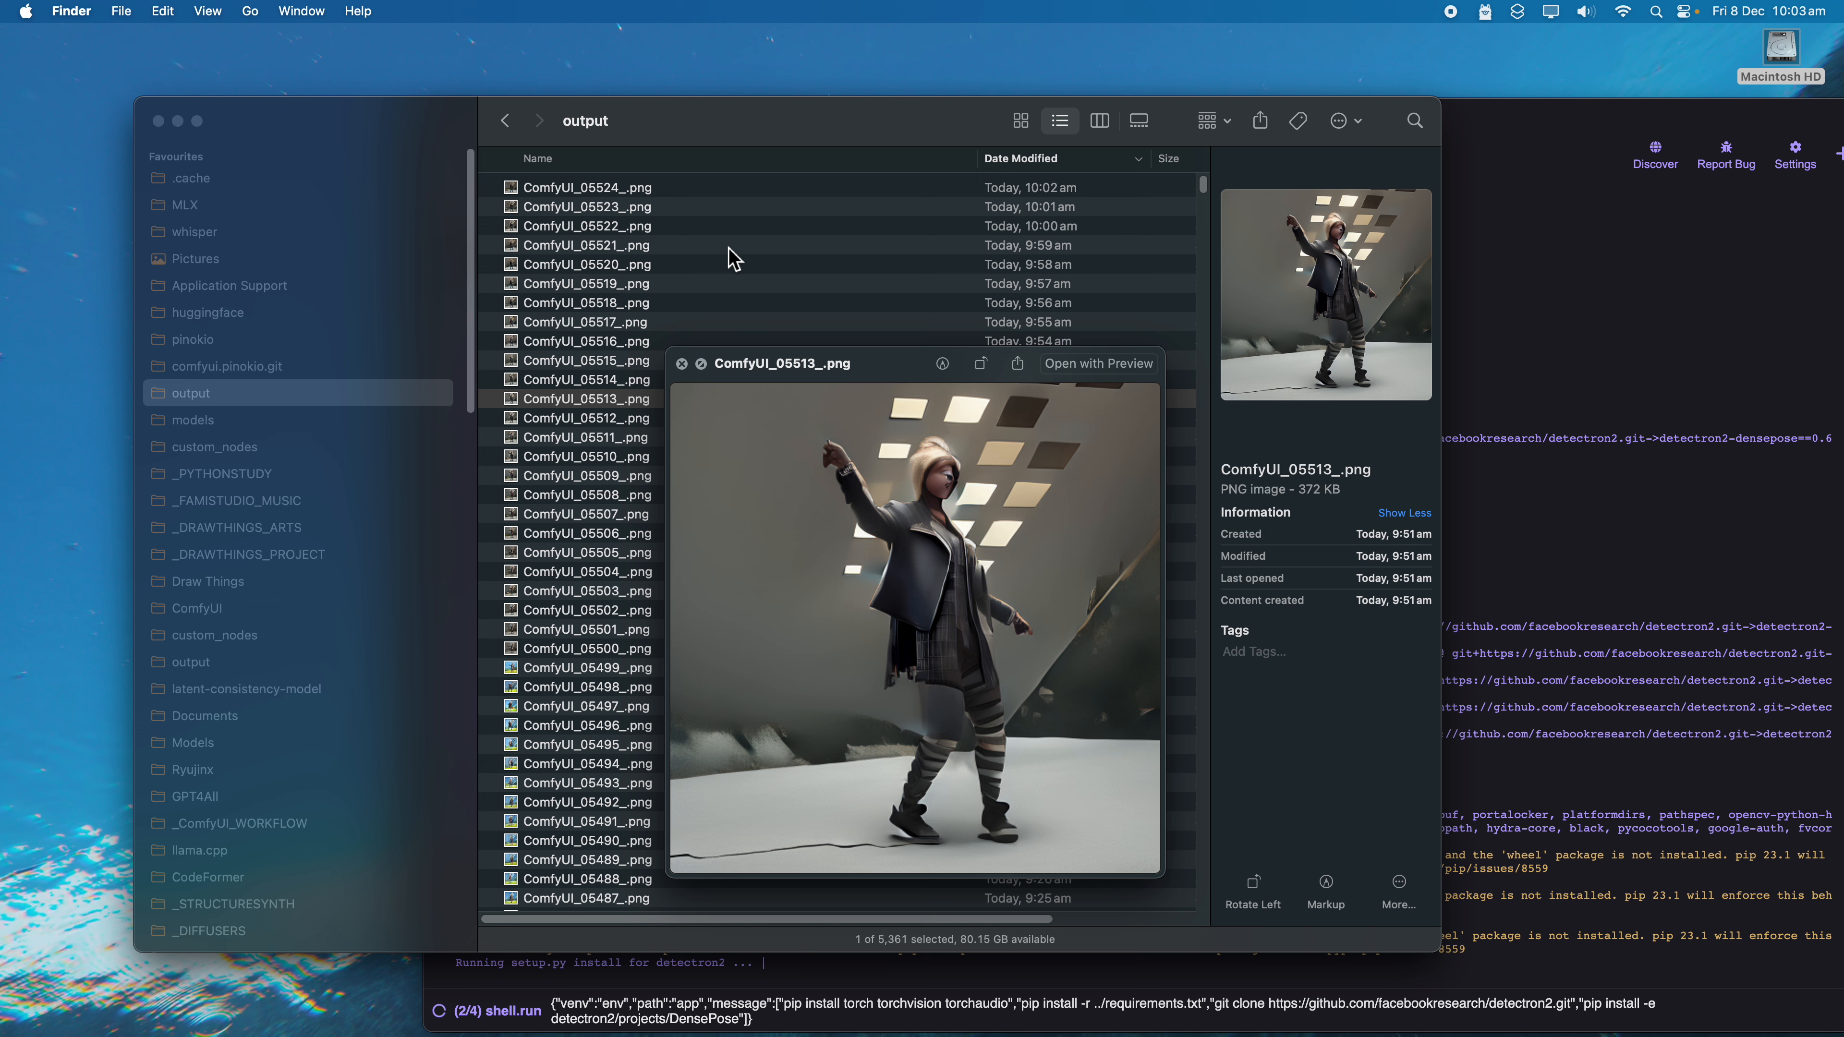
Step: Move the Quick Look preview aside and switch to Blender to check the dance video strip in the Sequencer
{"action": "left_click_drag", "start_coordinate": [808, 367], "coordinate": [559, 230]}
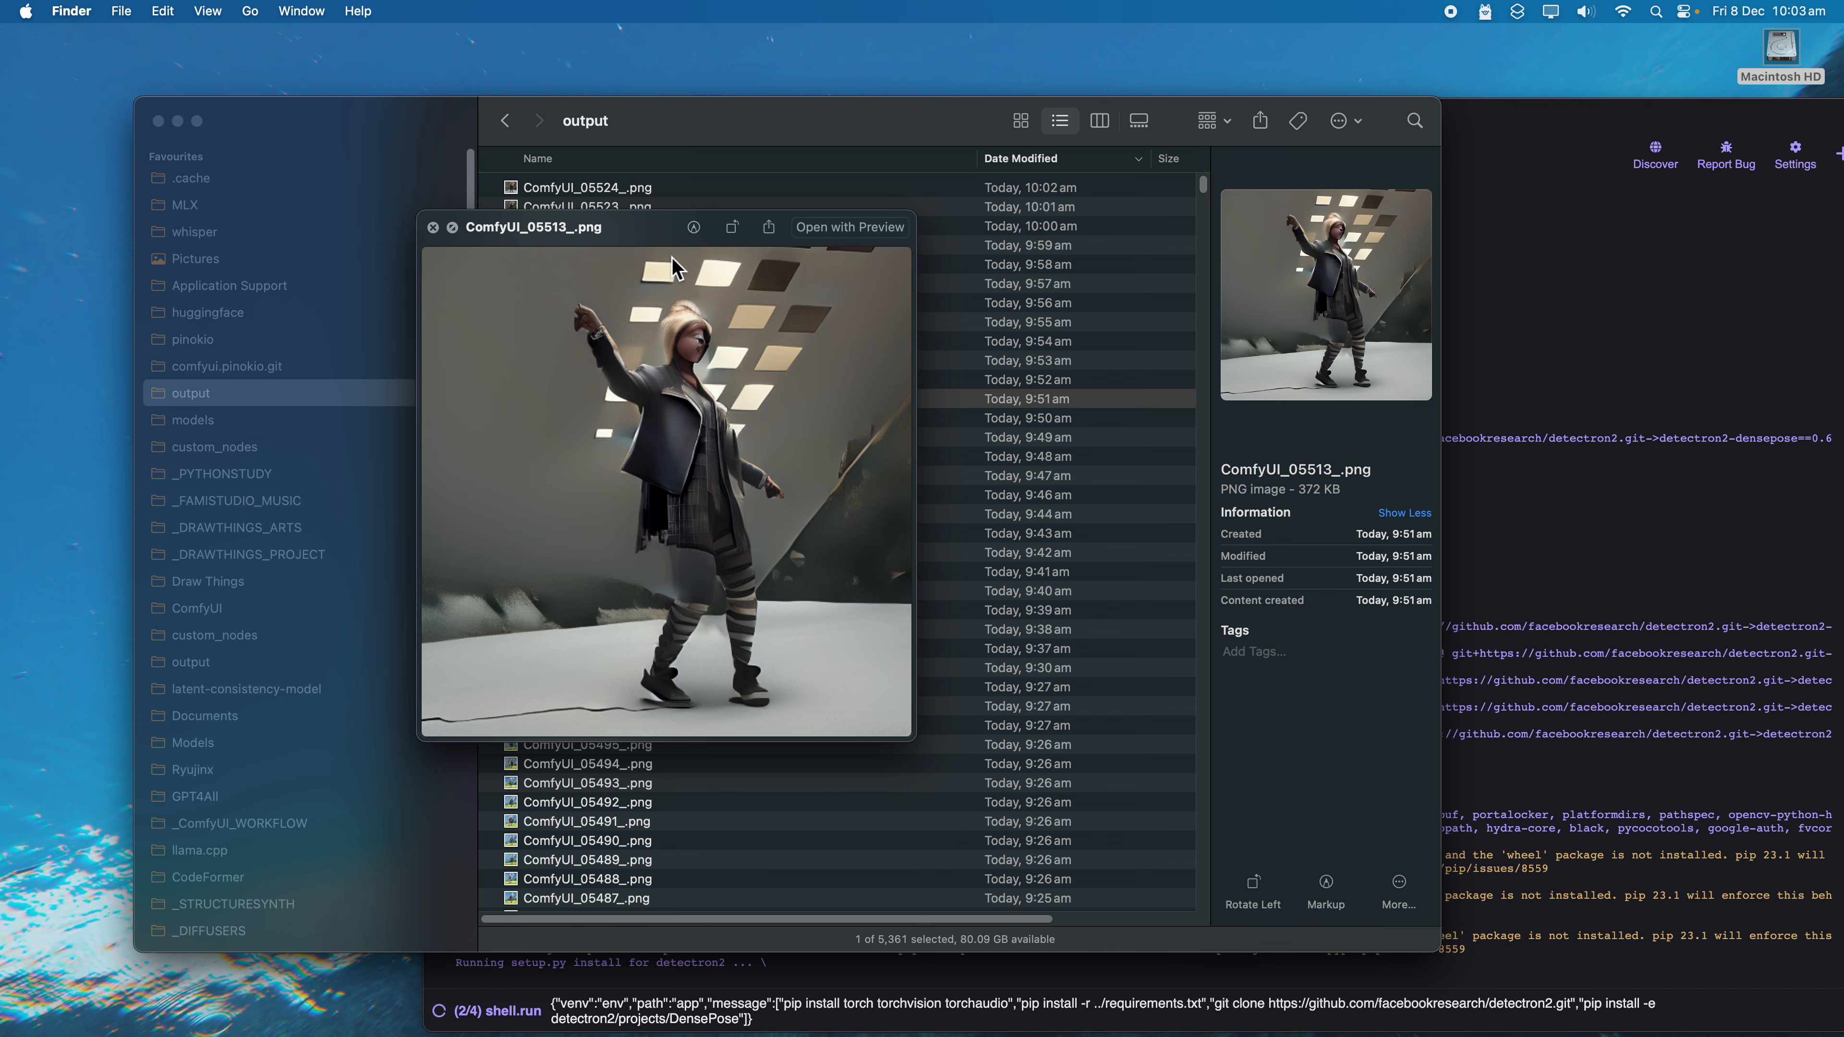
{"action": "key", "text": "ctrl+Right"}
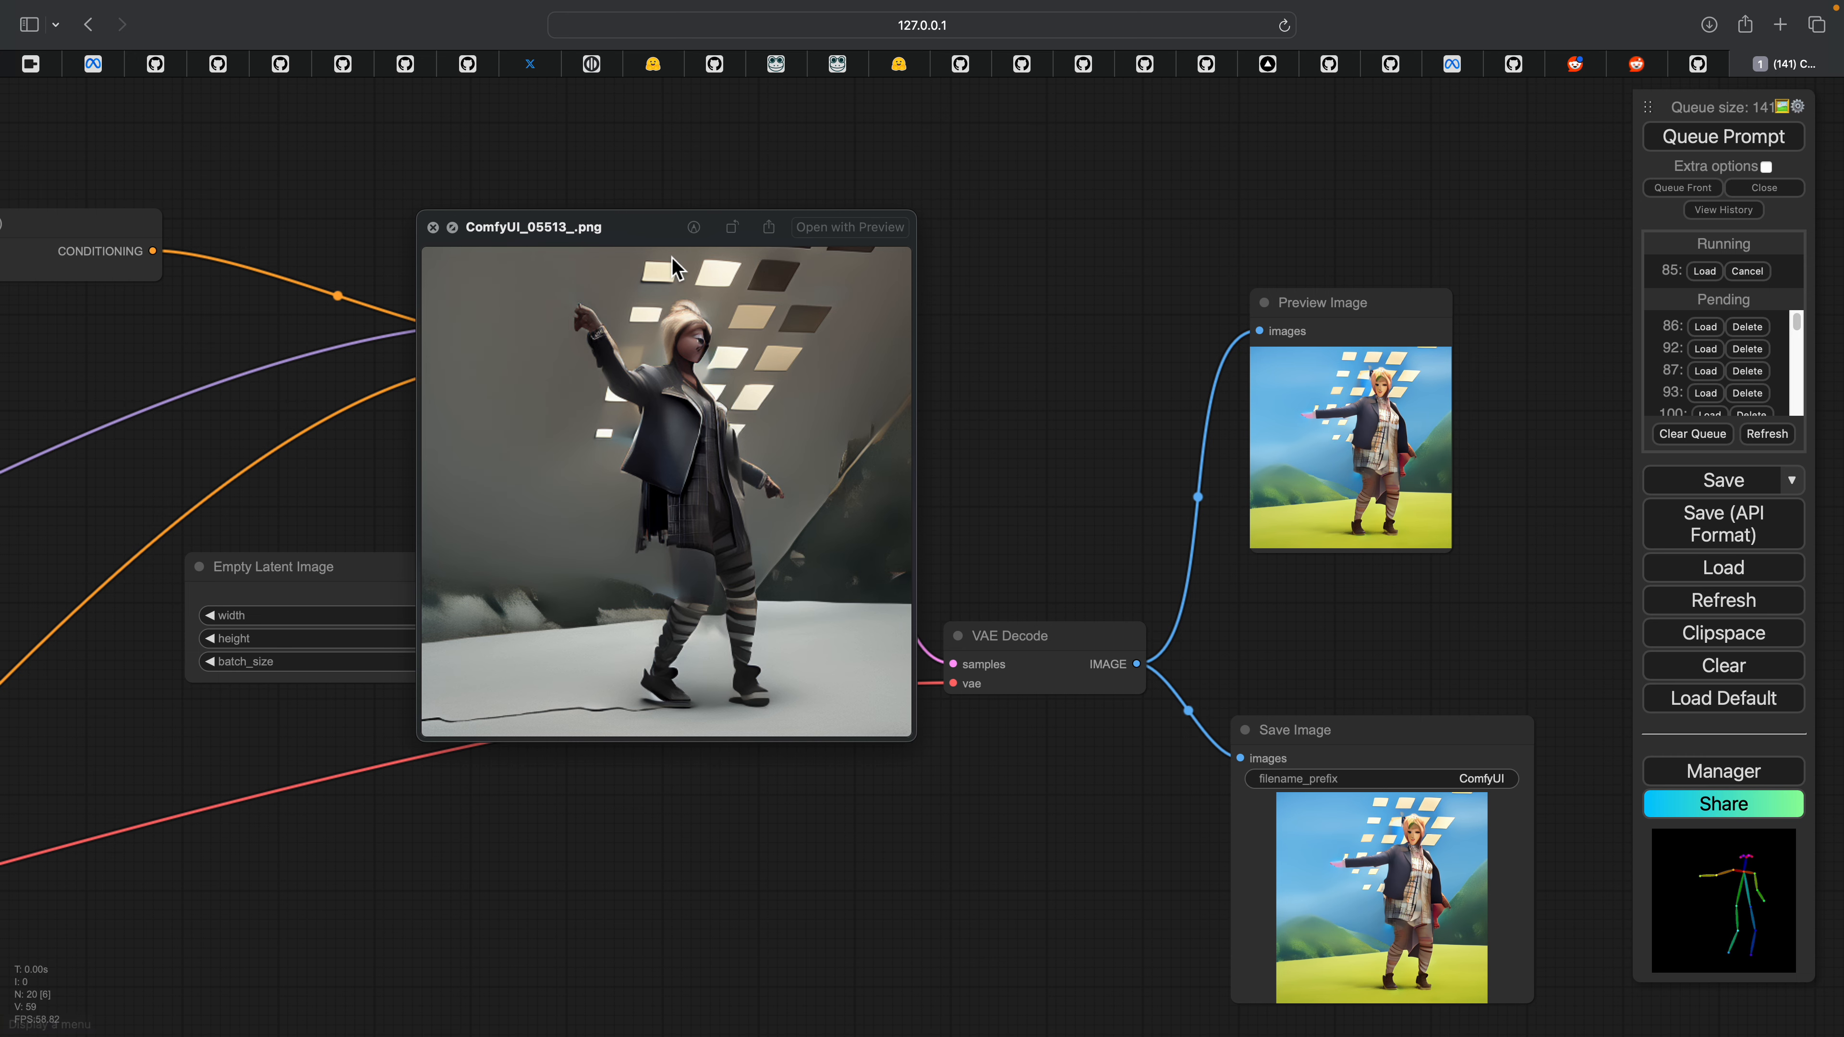
{"action": "key", "text": "ctrl+Right"}
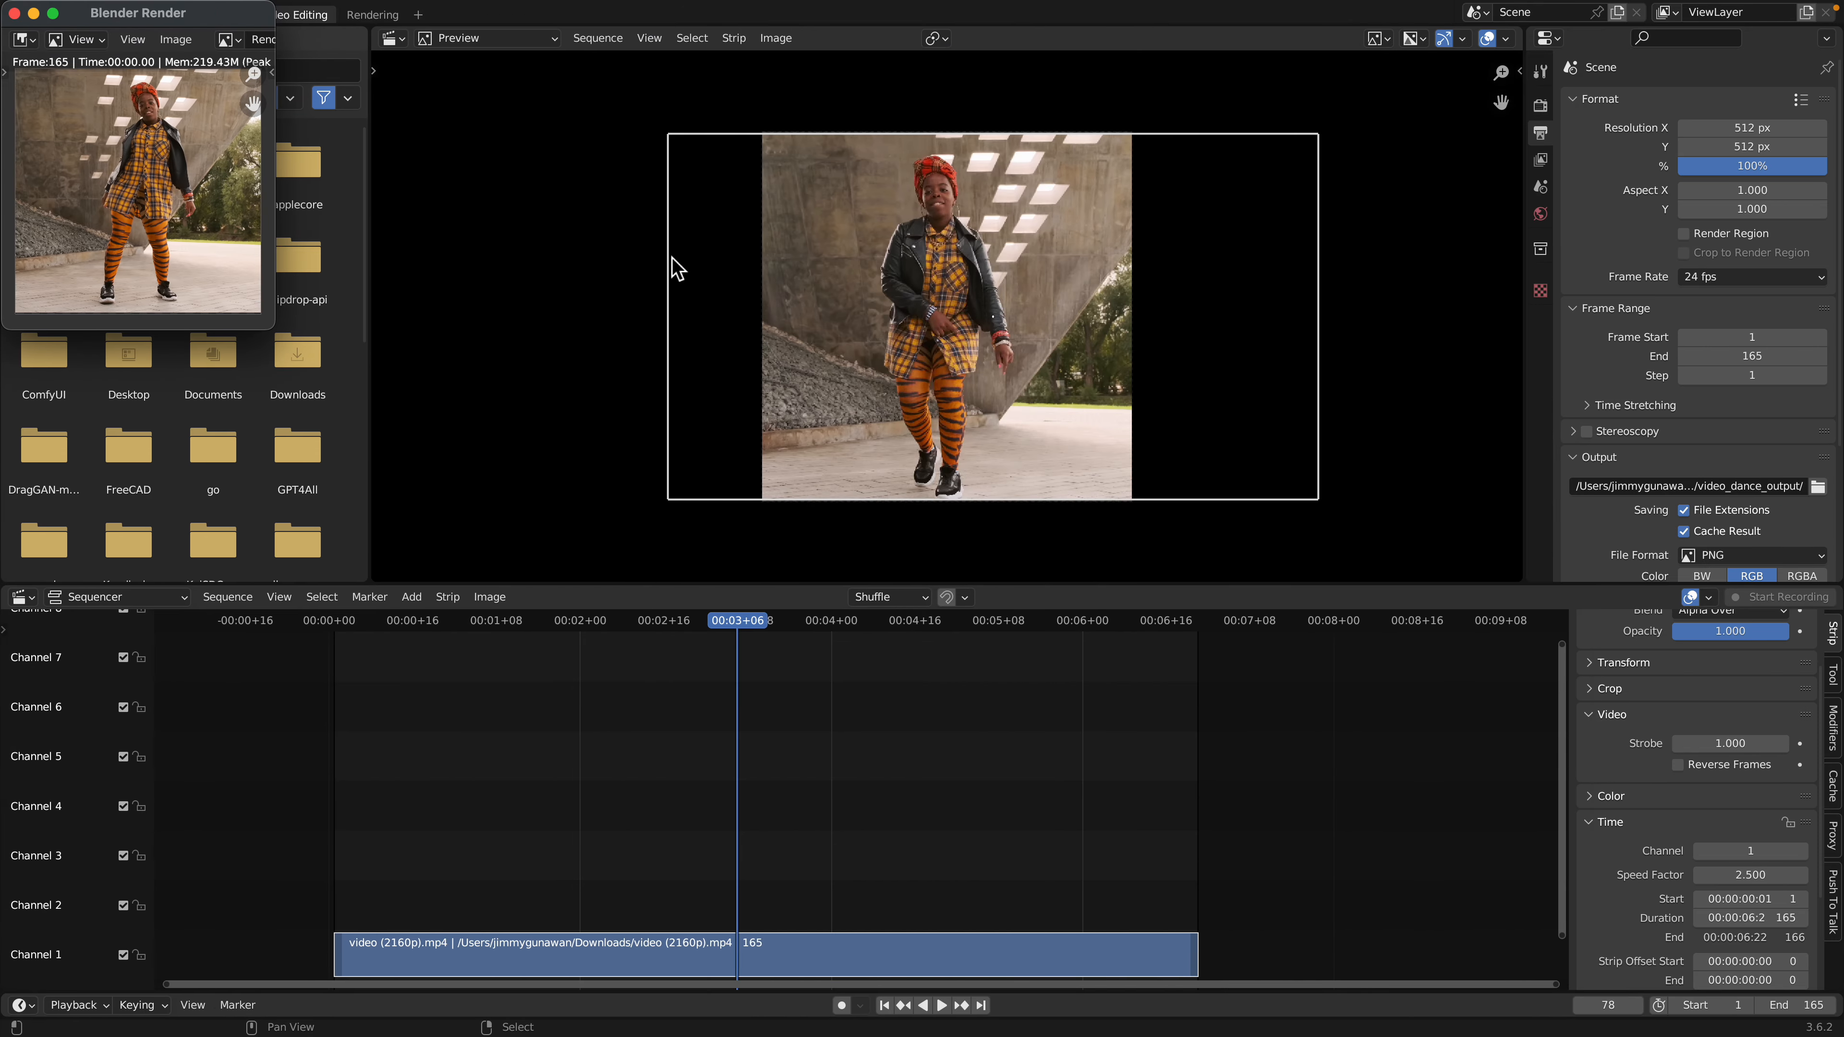
{"action": "left_click", "coordinate": [872, 713]}
{"action": "scroll", "coordinate": [878, 722], "scroll_direction": "down", "scroll_amount": 1}
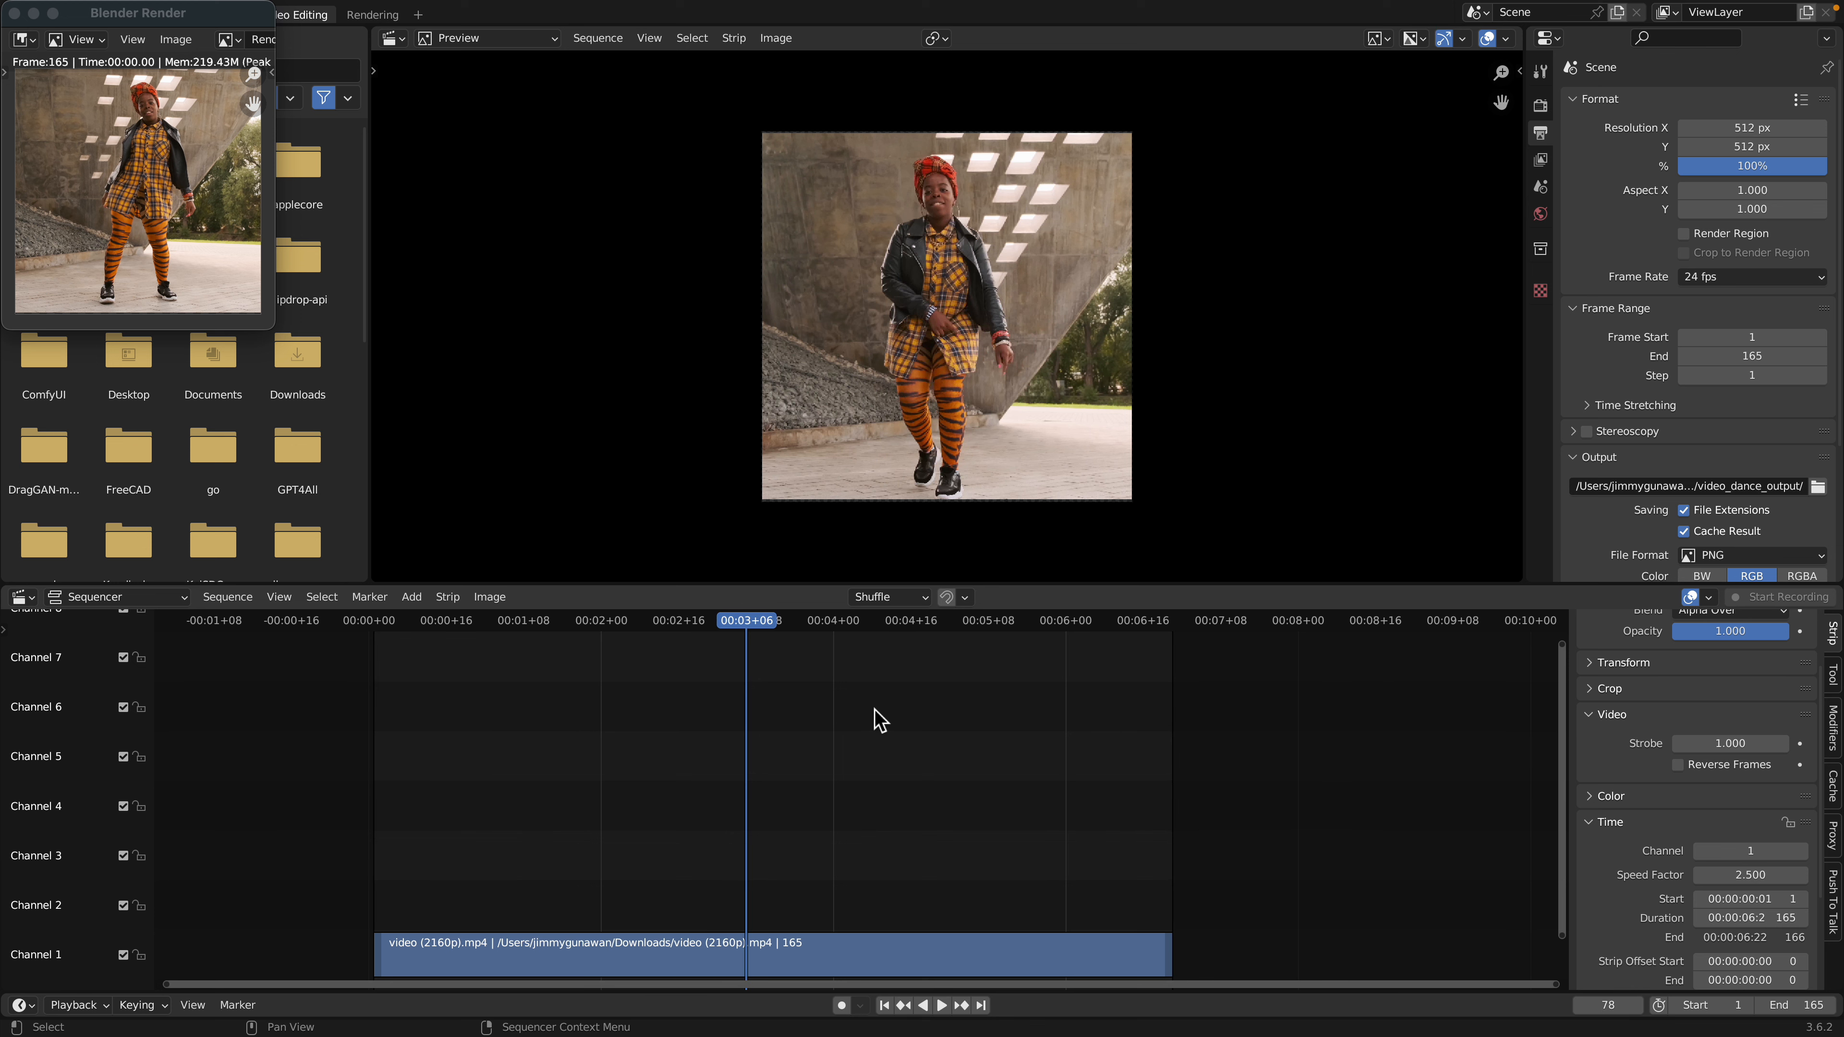
{"action": "key", "text": "ctrl+s"}
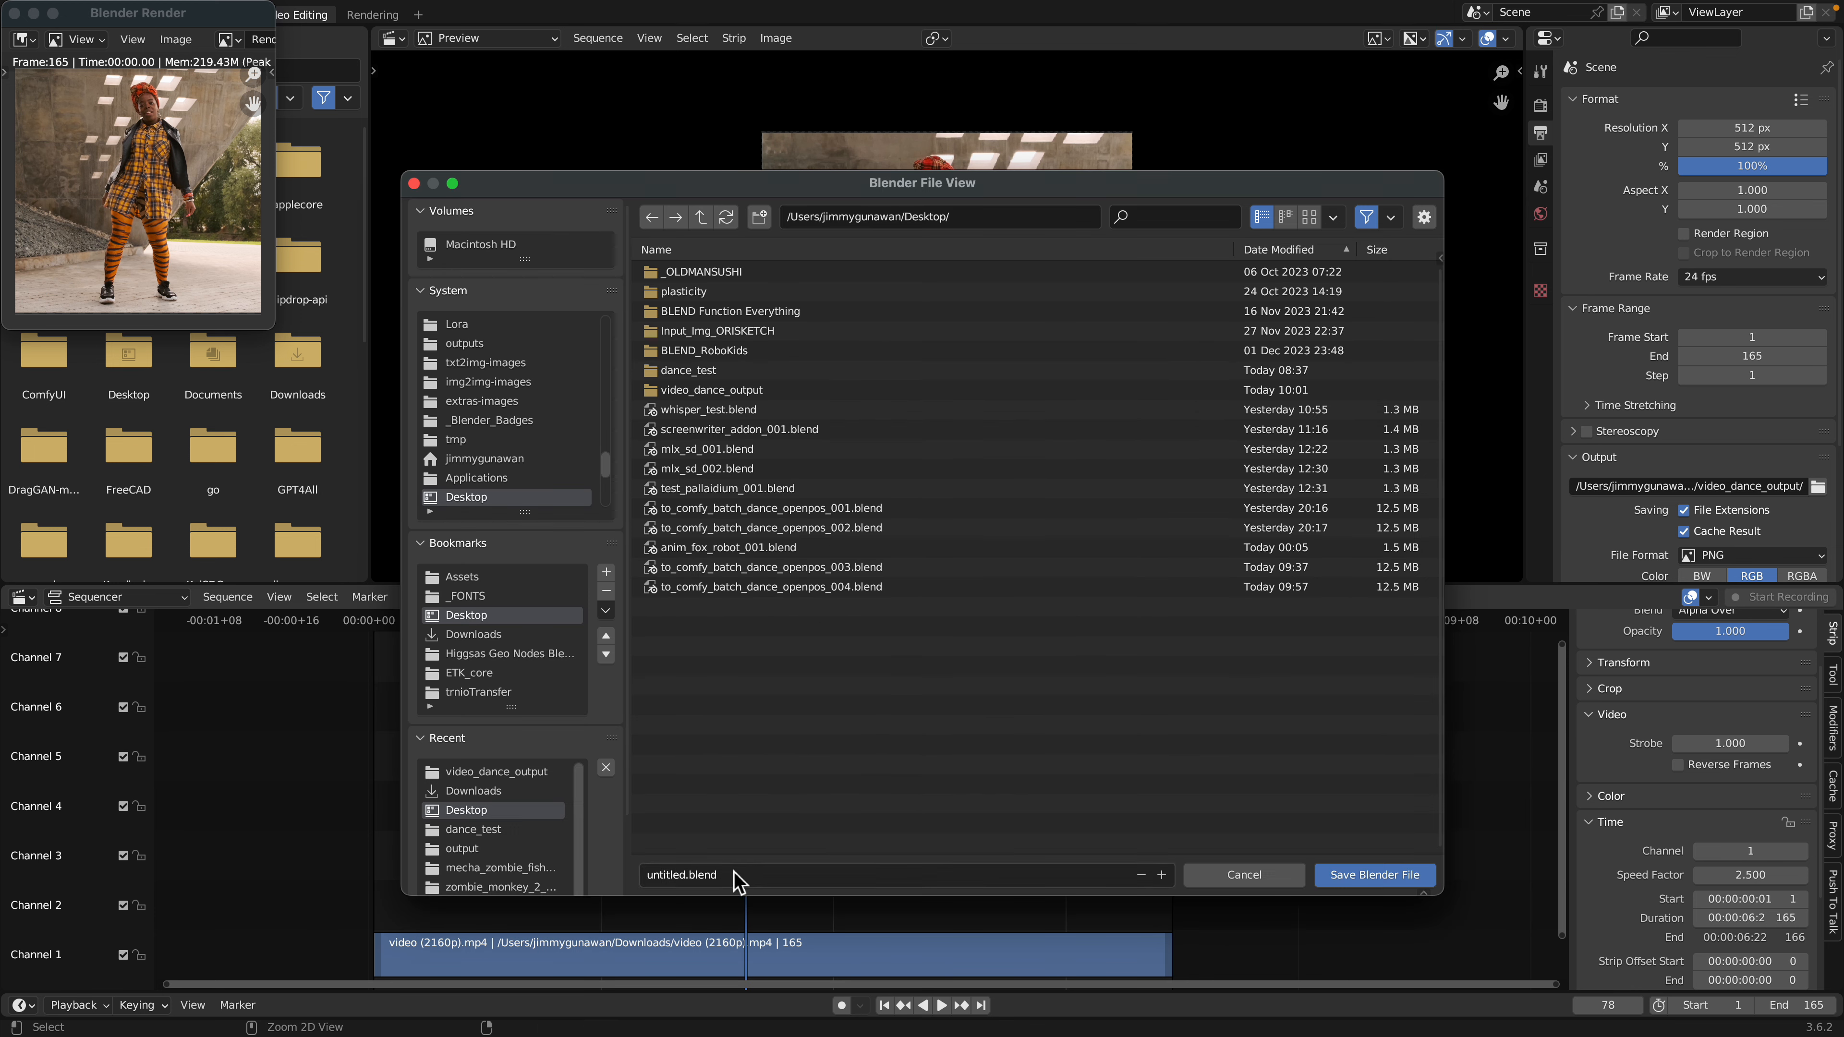
{"action": "left_click", "coordinate": [1298, 878]}
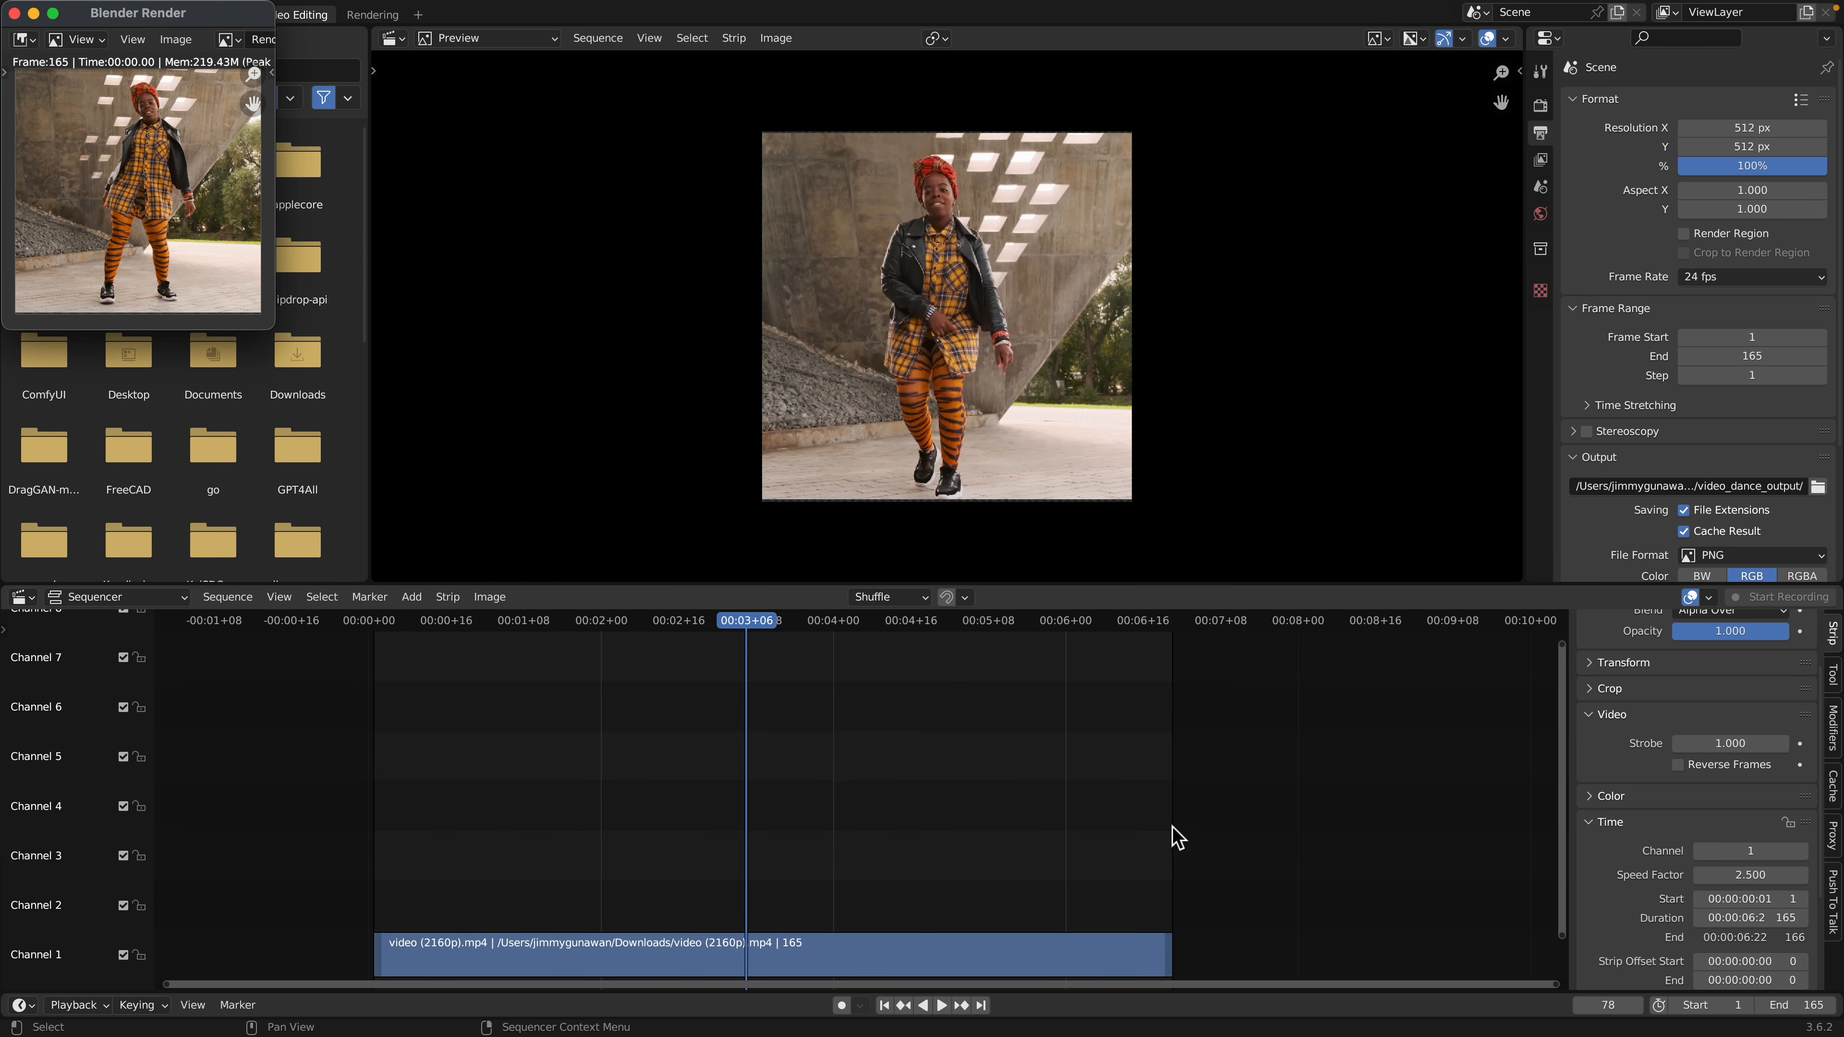
{"action": "left_click", "coordinate": [51, 211]}
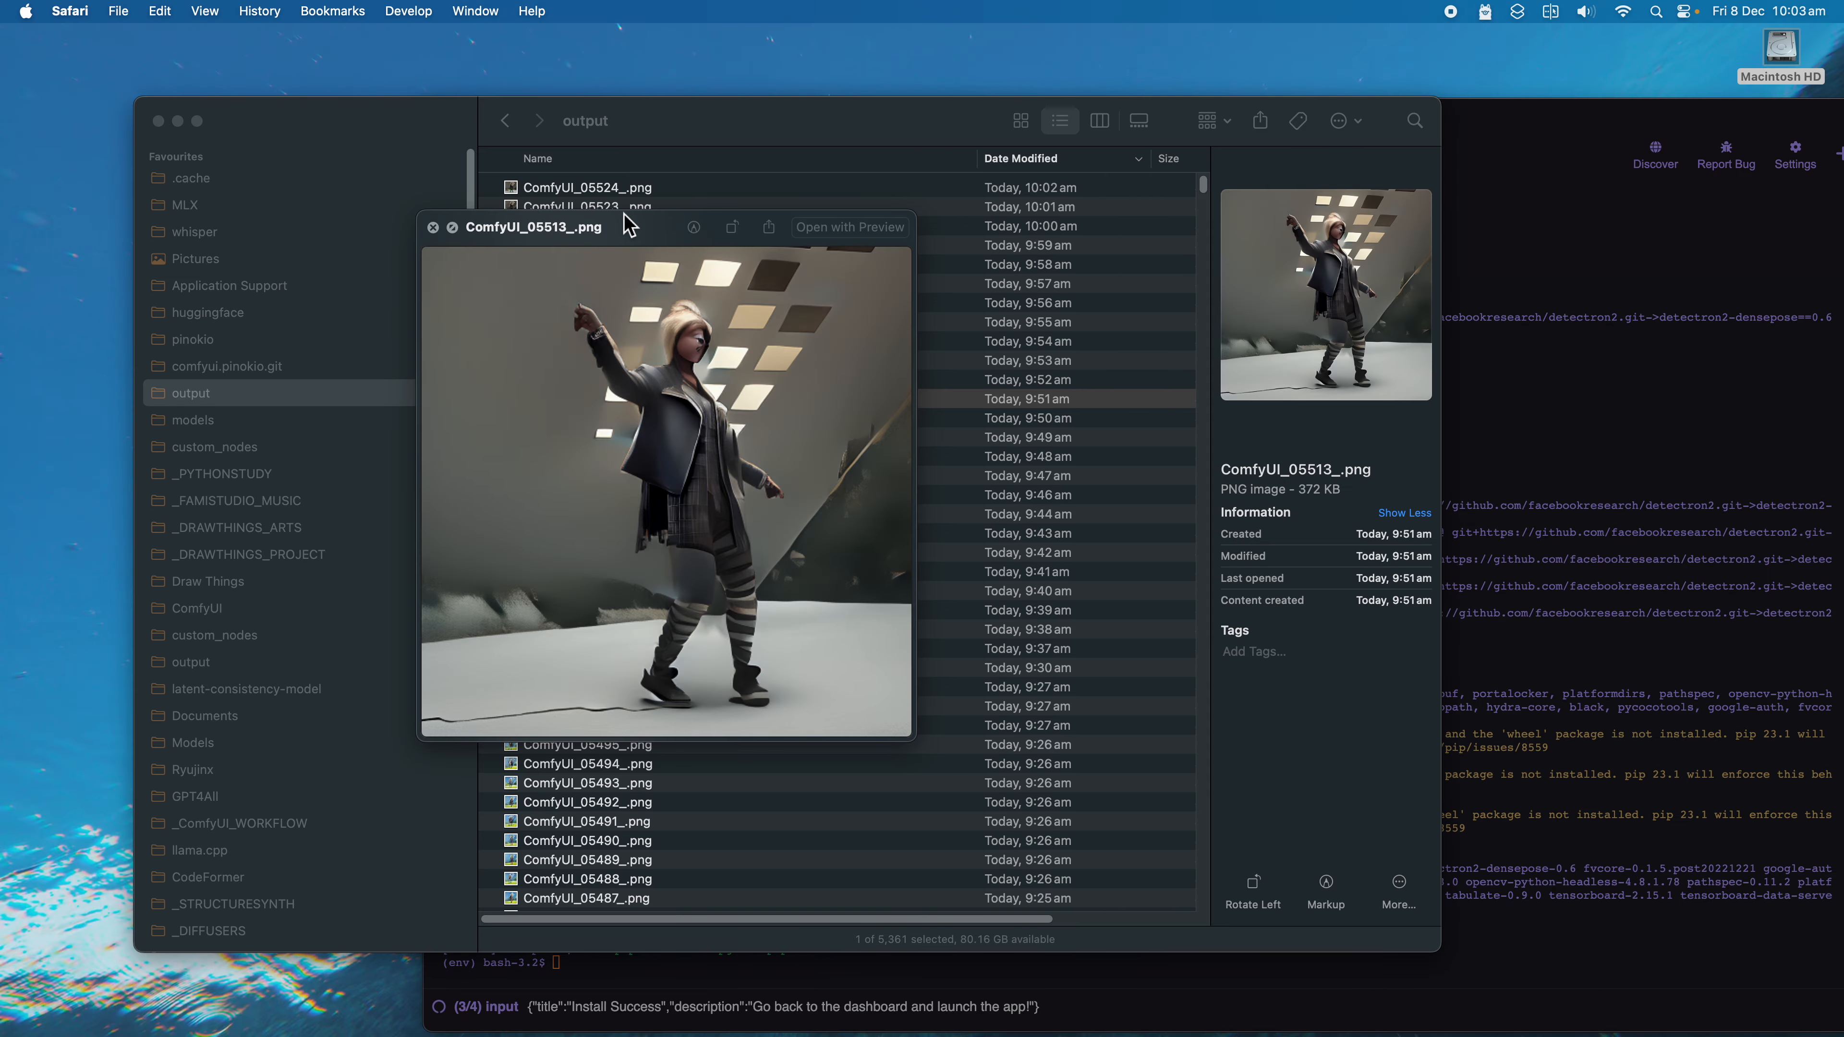
Step: Move the Quick Look preview aside, return to ComfyUI in Safari, and close the preview
{"action": "left_click_drag", "start_coordinate": [628, 225], "coordinate": [306, 131]}
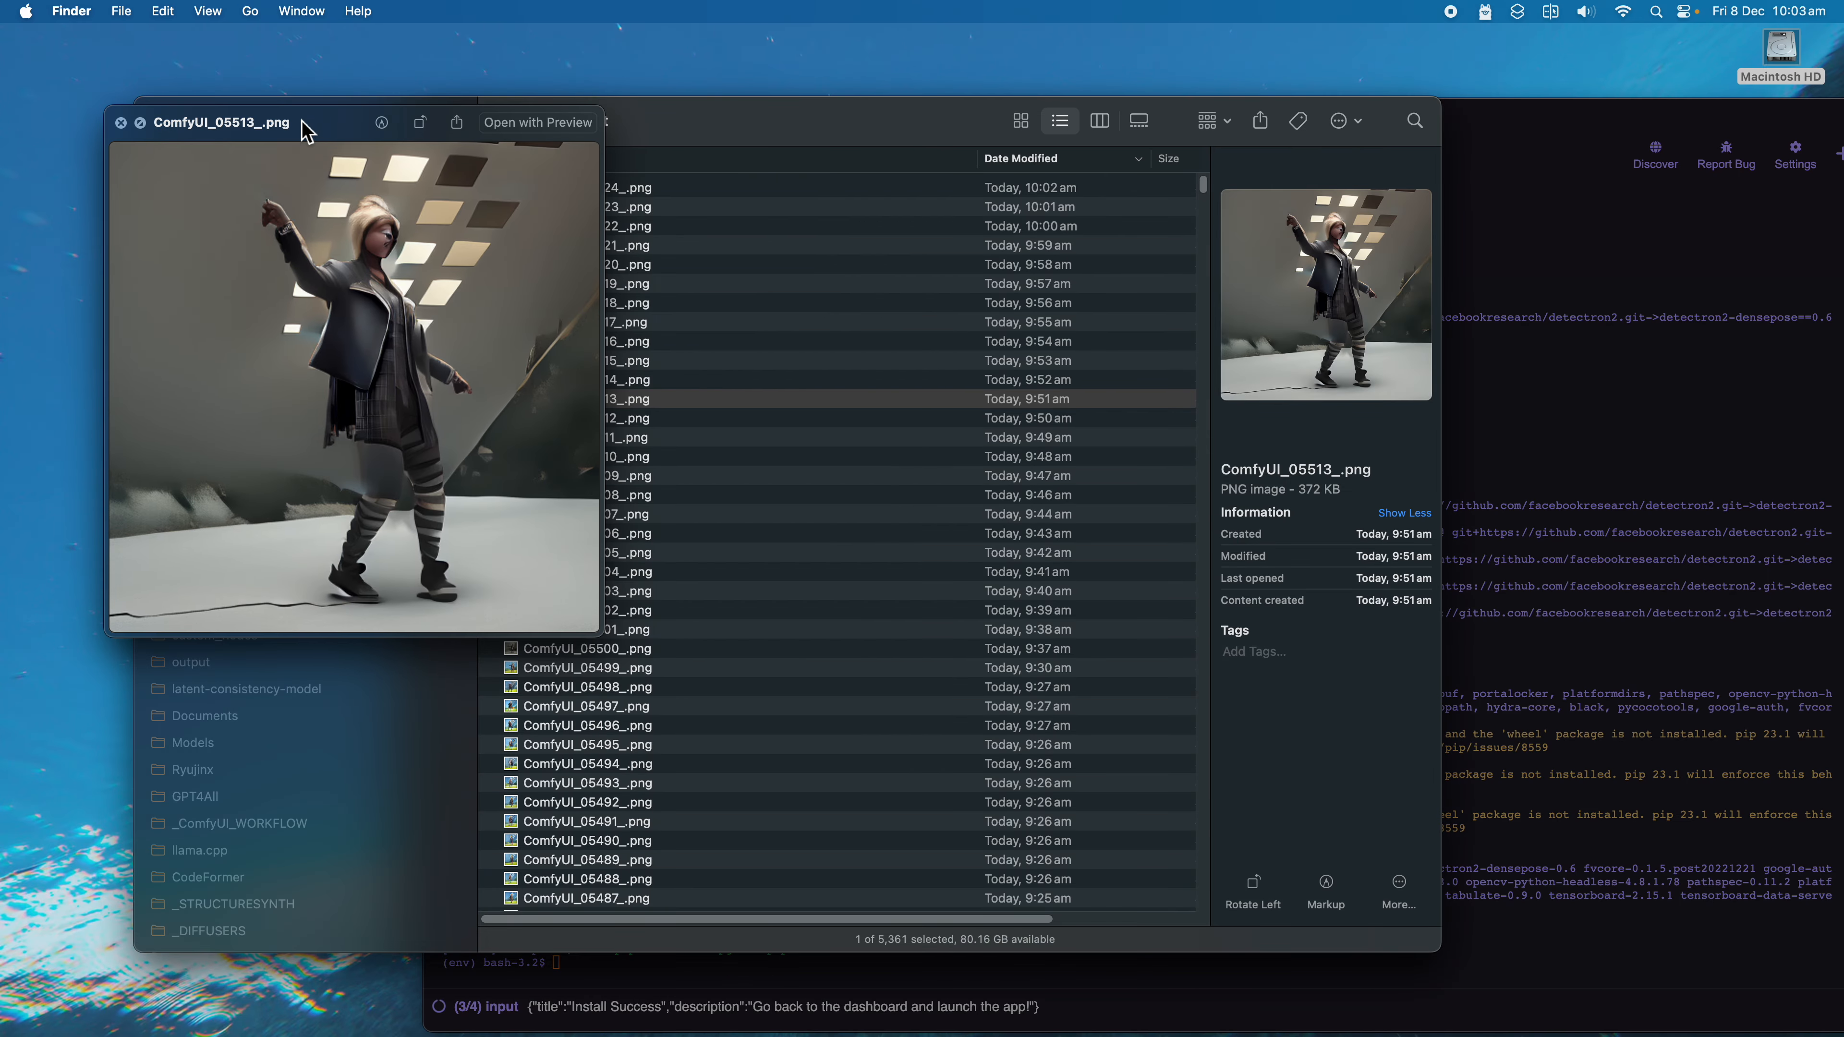
{"action": "key", "text": "ctrl+Right"}
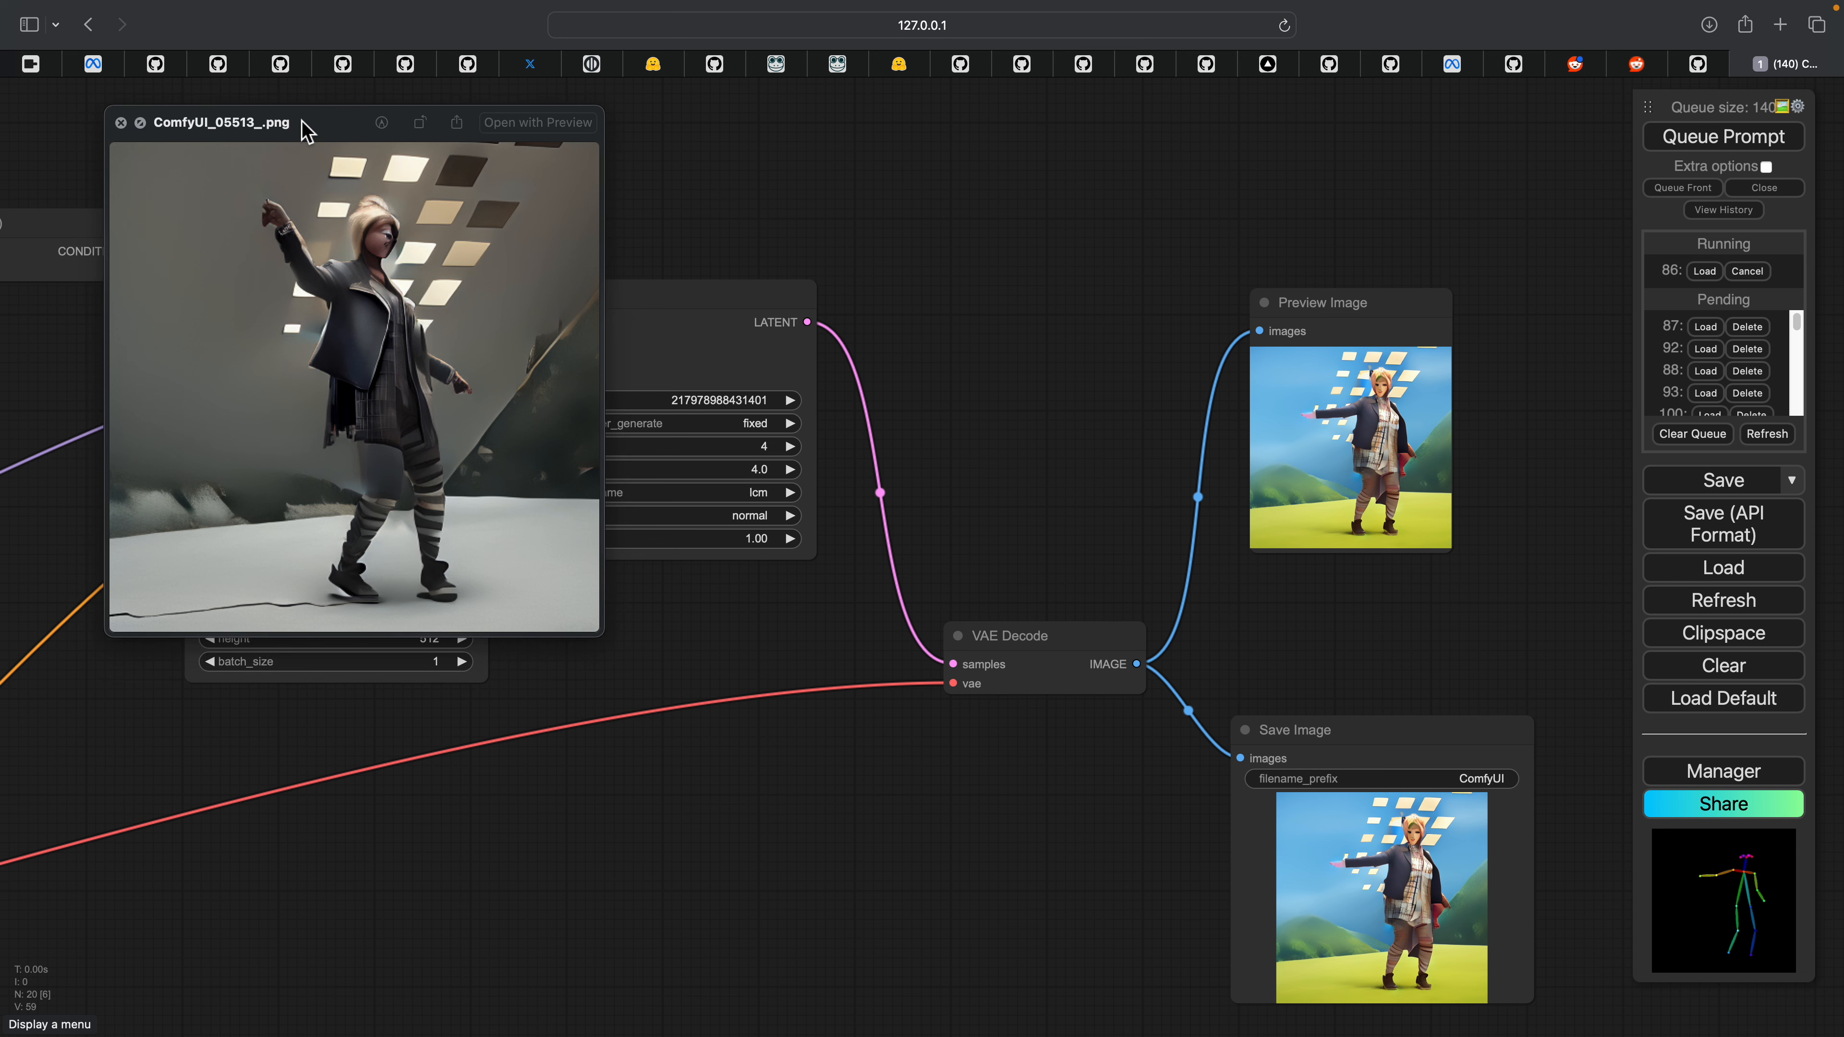
{"action": "left_click_drag", "start_coordinate": [1011, 229], "coordinate": [1099, 187]}
{"action": "left_click", "coordinate": [121, 124]}
Step: Move the final Preview Image and Save Image nodes slightly upward in the ComfyUI graph
{"action": "left_click_drag", "start_coordinate": [695, 235], "coordinate": [725, 196]}
{"action": "left_click_drag", "start_coordinate": [1095, 278], "coordinate": [665, 321]}
{"action": "left_click_drag", "start_coordinate": [948, 299], "coordinate": [964, 258]}
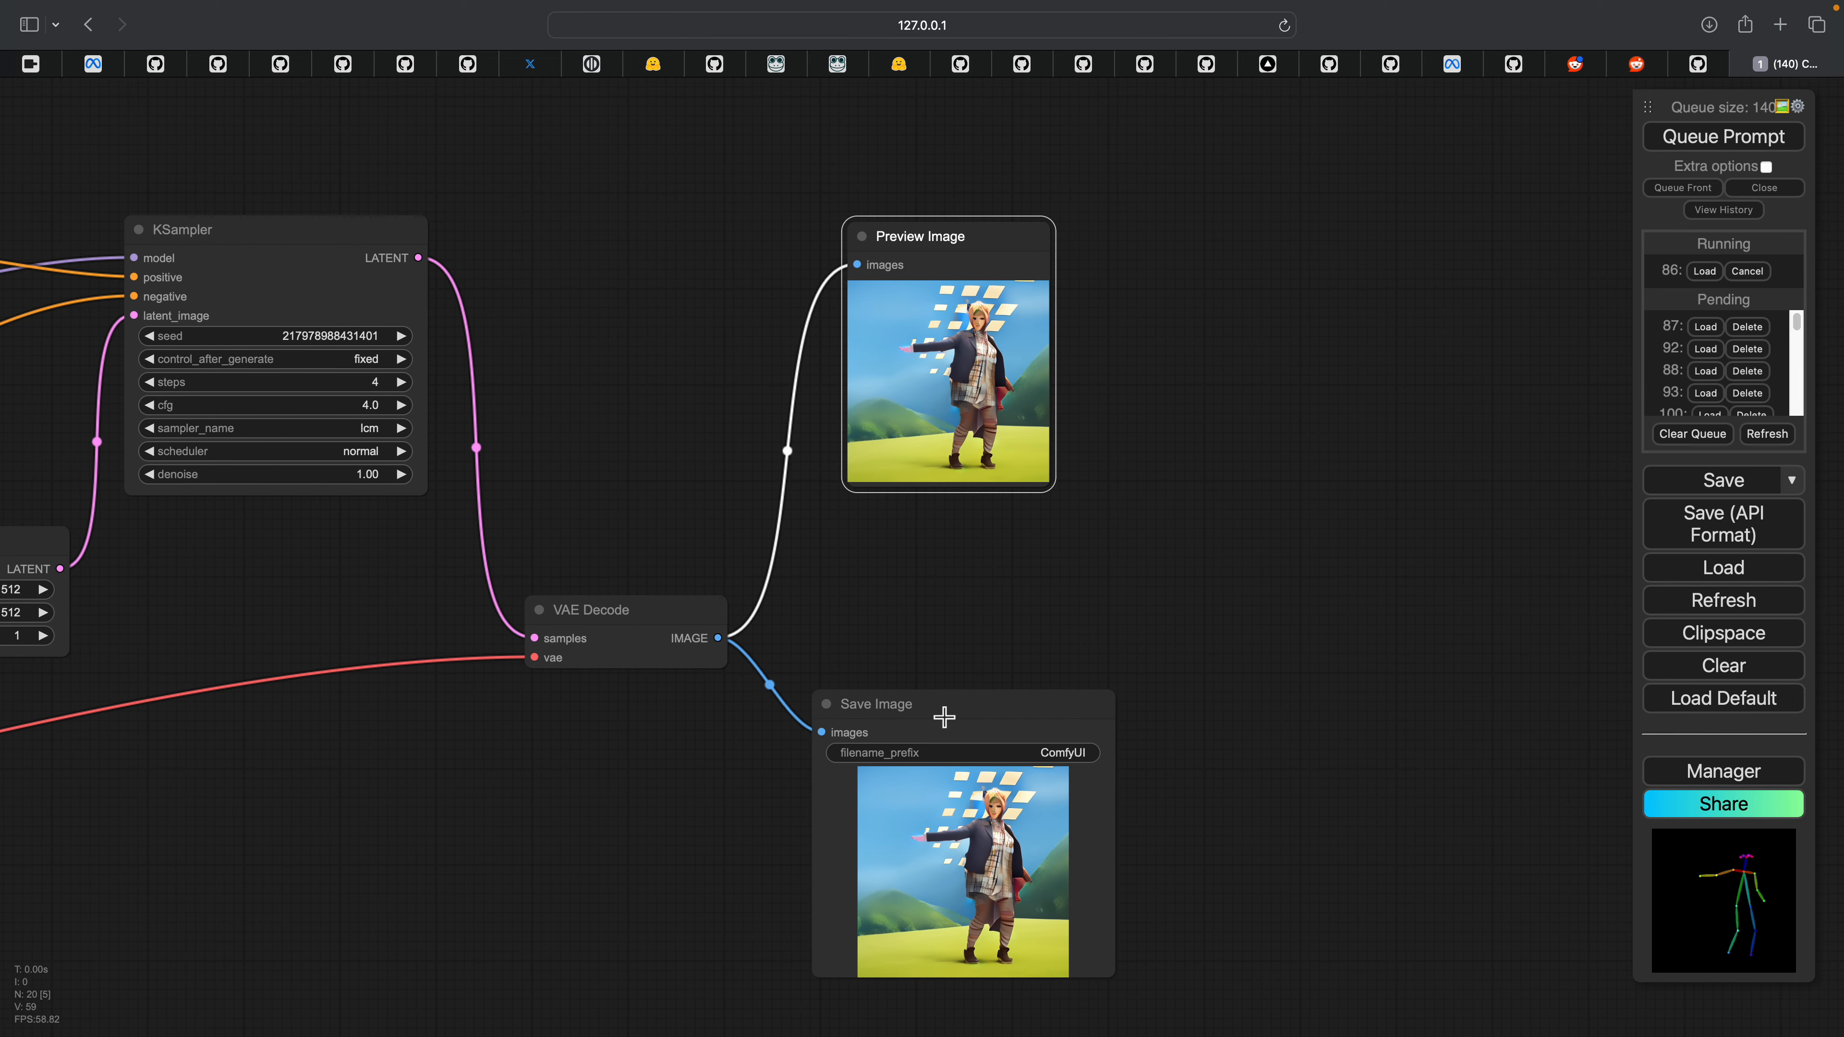
{"action": "left_click_drag", "start_coordinate": [942, 713], "coordinate": [947, 653]}
{"action": "left_click_drag", "start_coordinate": [1321, 506], "coordinate": [1276, 499]}
Step: View the cg-random repository and the push_to_talk ffmpeg issue on GitHub, and return to the ComfyUI graph
{"action": "left_click", "coordinate": [1714, 65]}
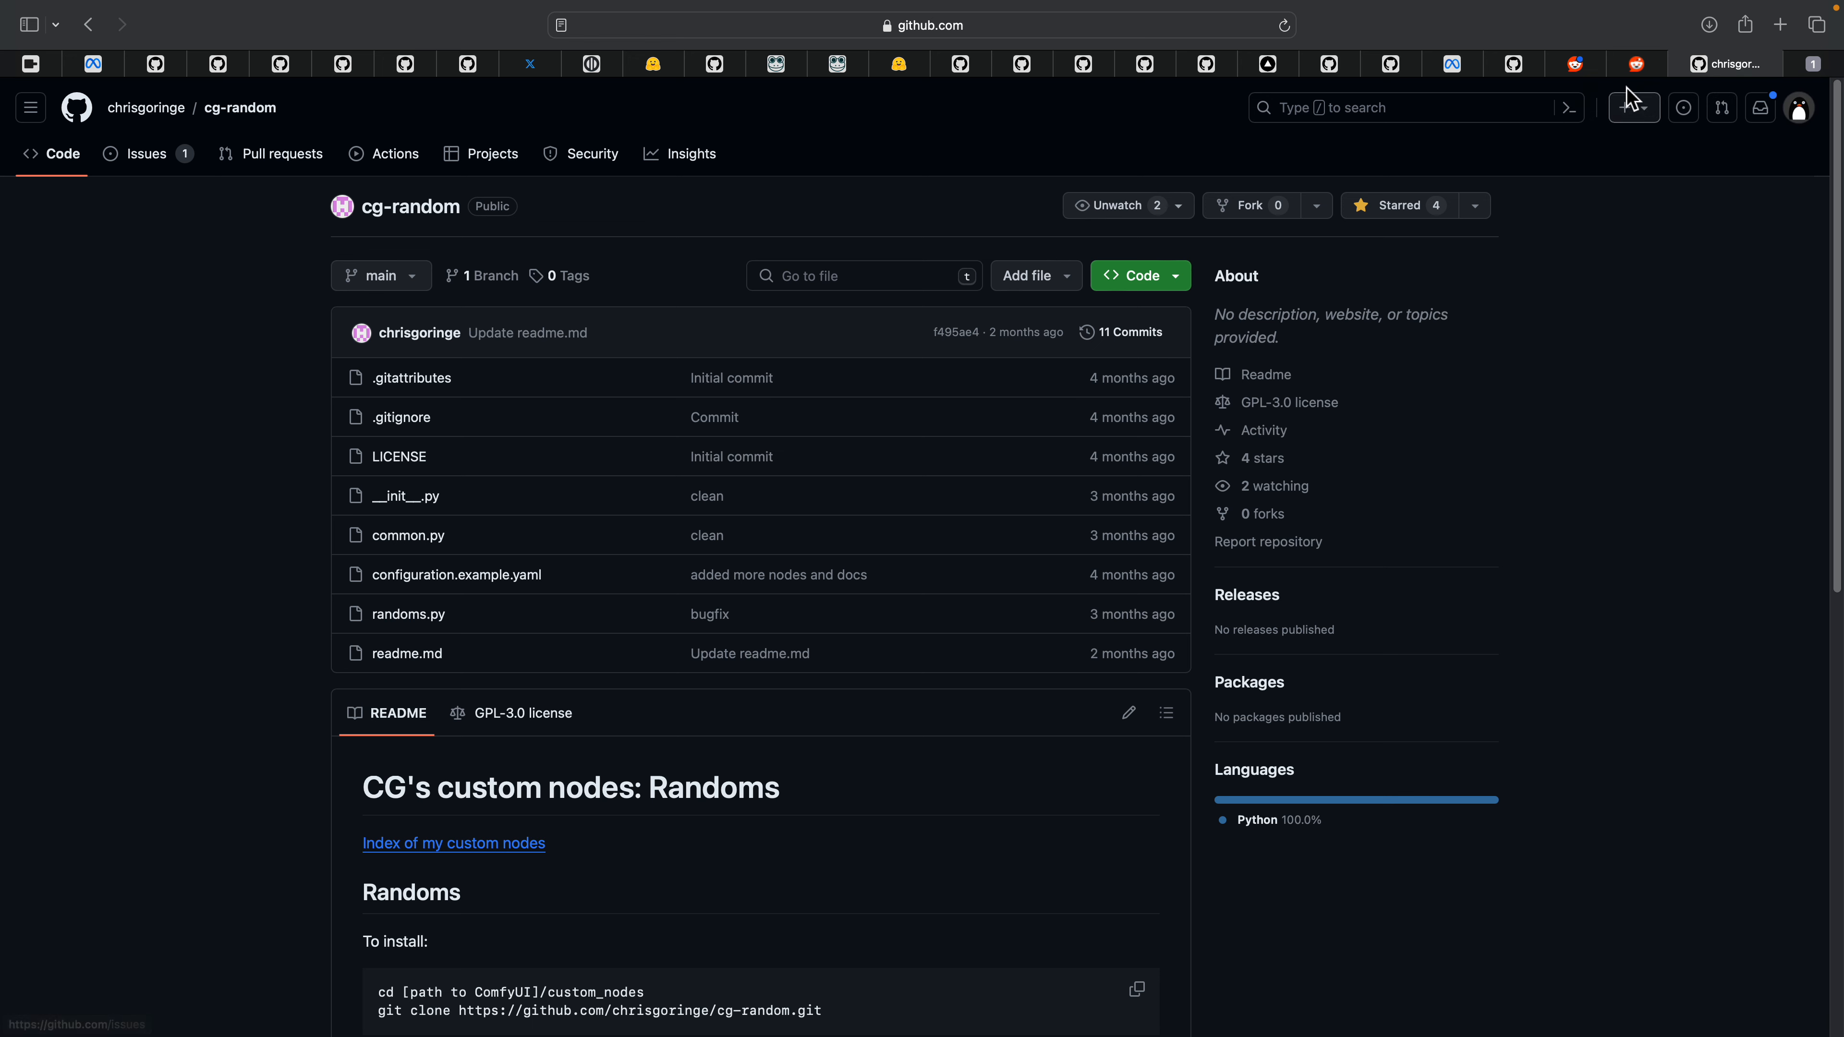
{"action": "left_click", "coordinate": [1403, 71]}
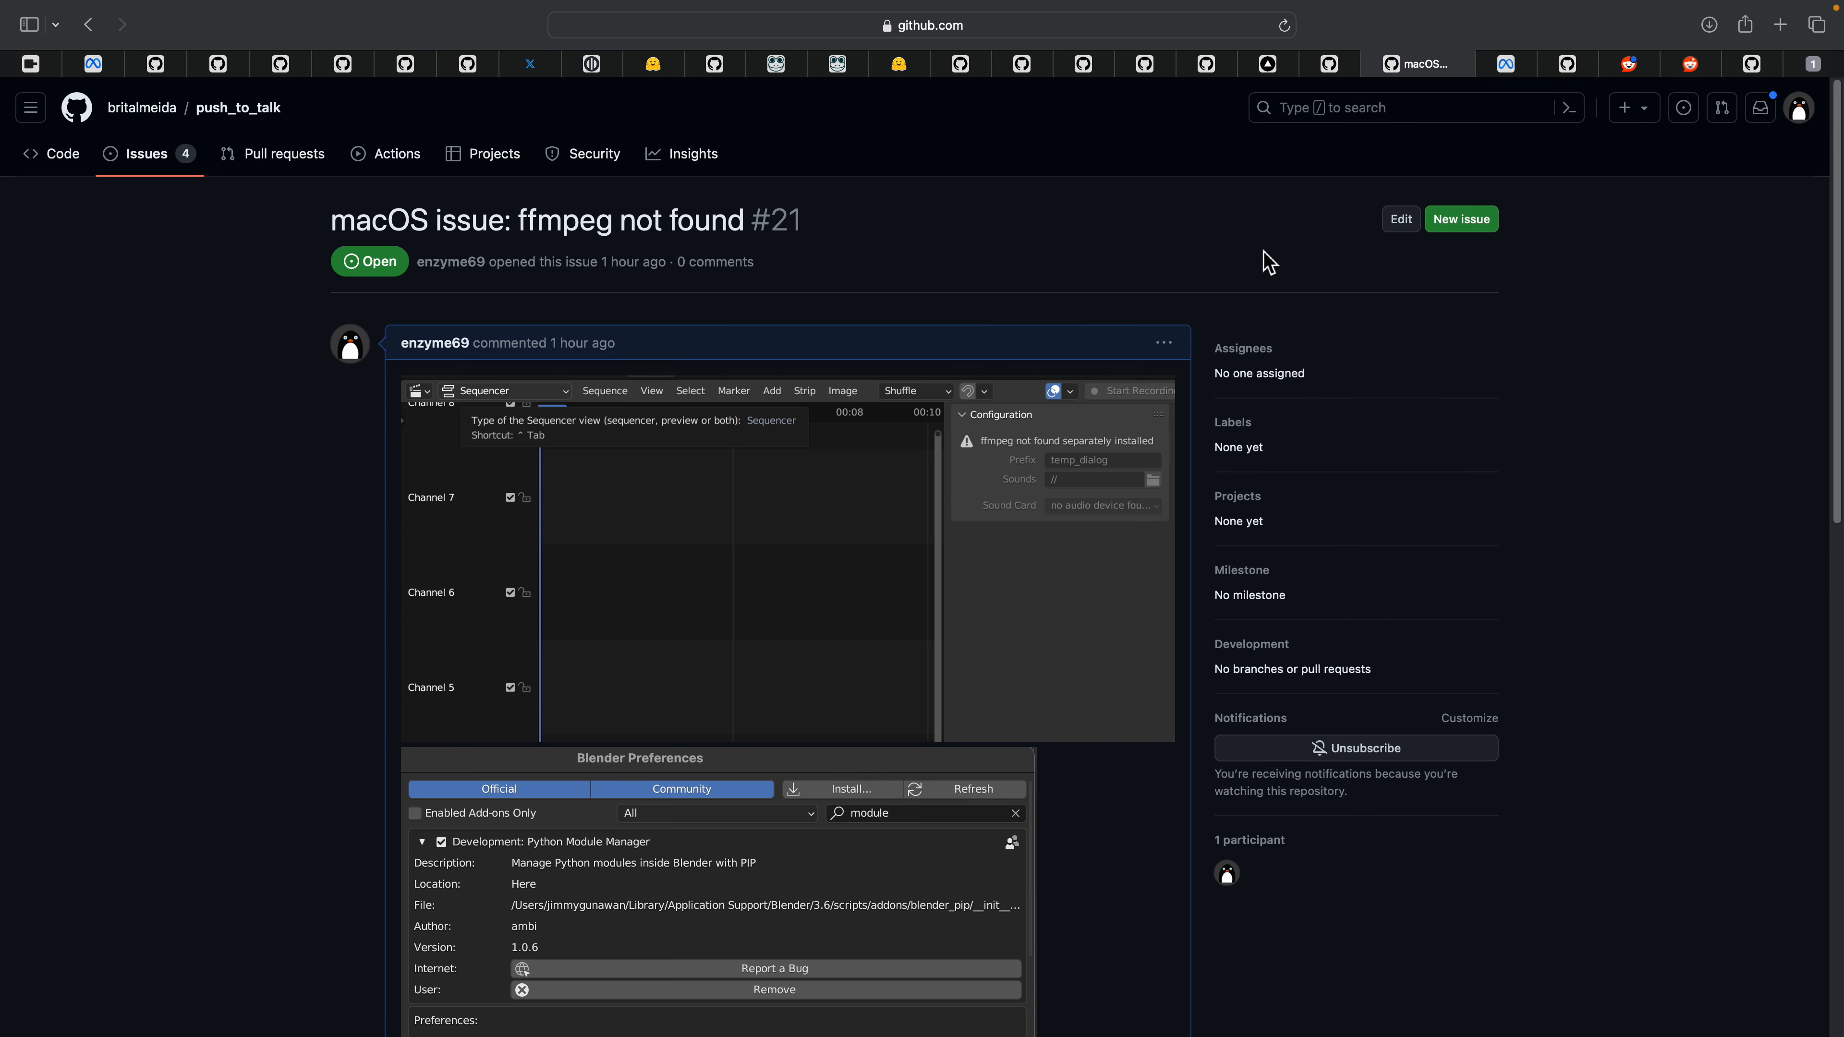
{"action": "left_click", "coordinate": [1813, 63]}
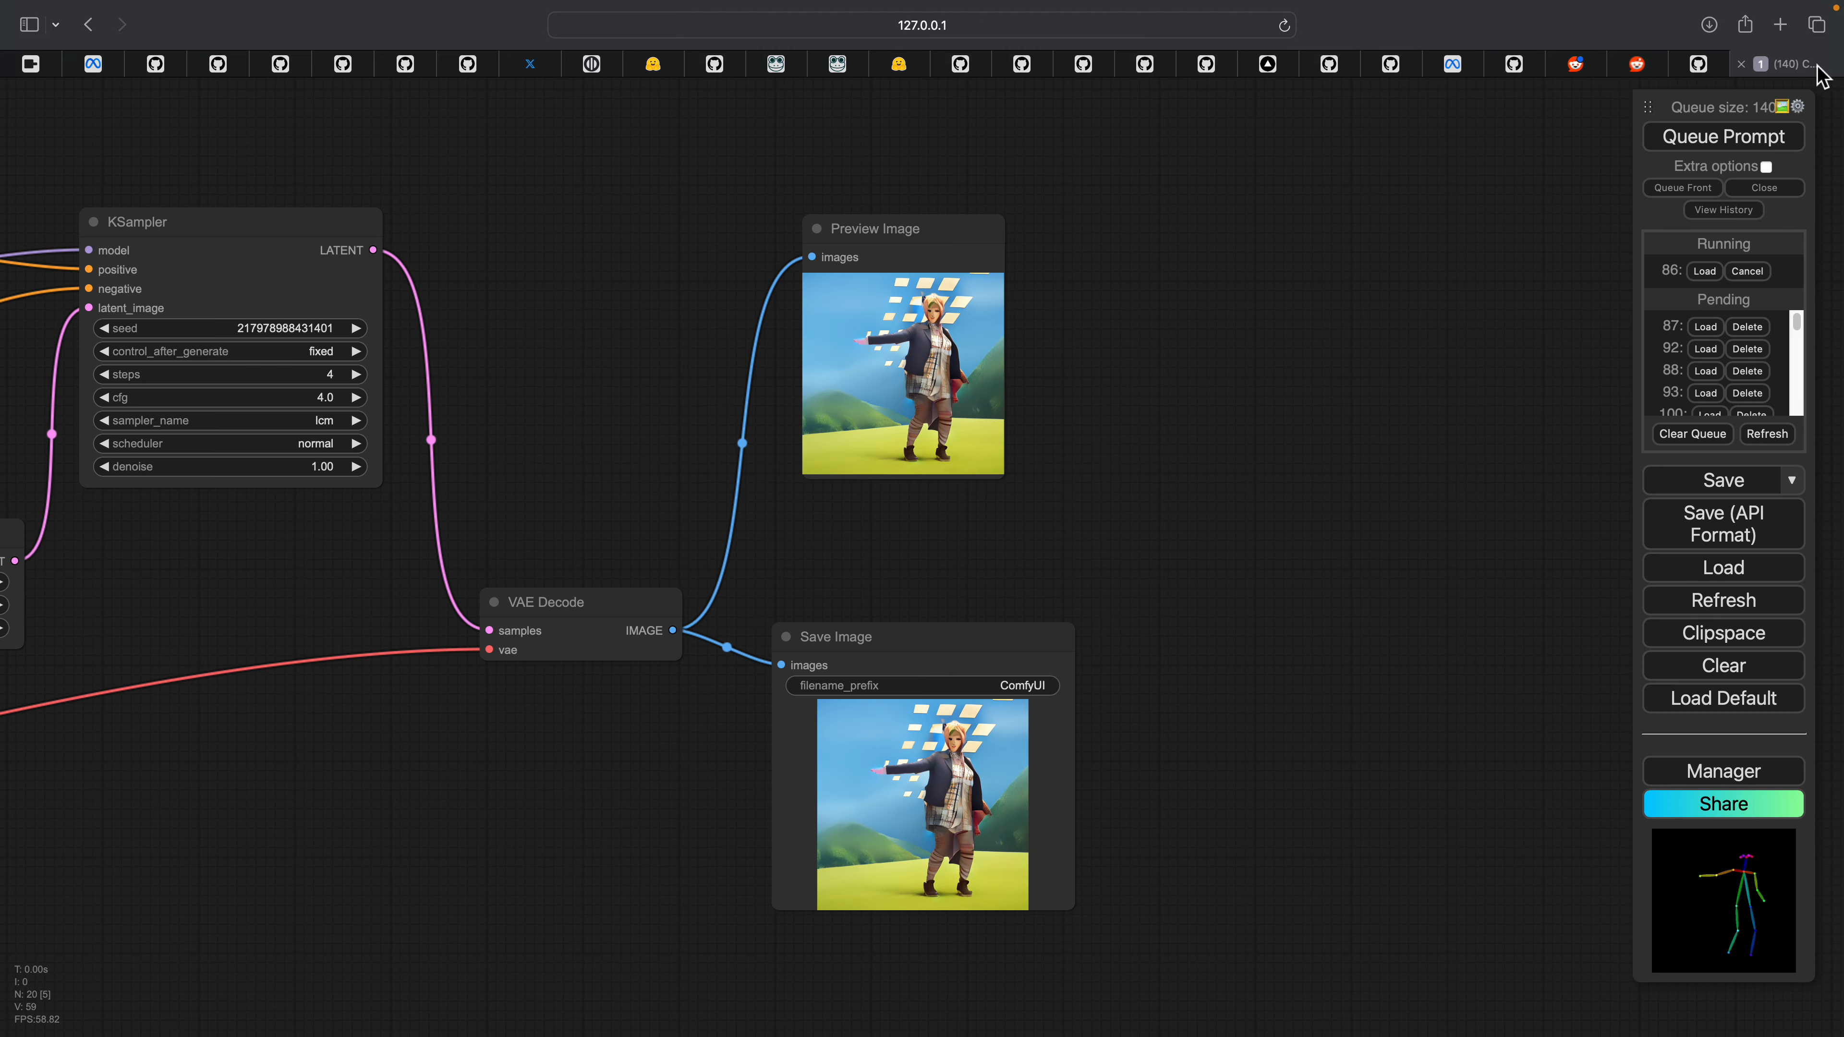
{"action": "scroll", "coordinate": [995, 347], "scroll_direction": "down", "scroll_amount": 5}
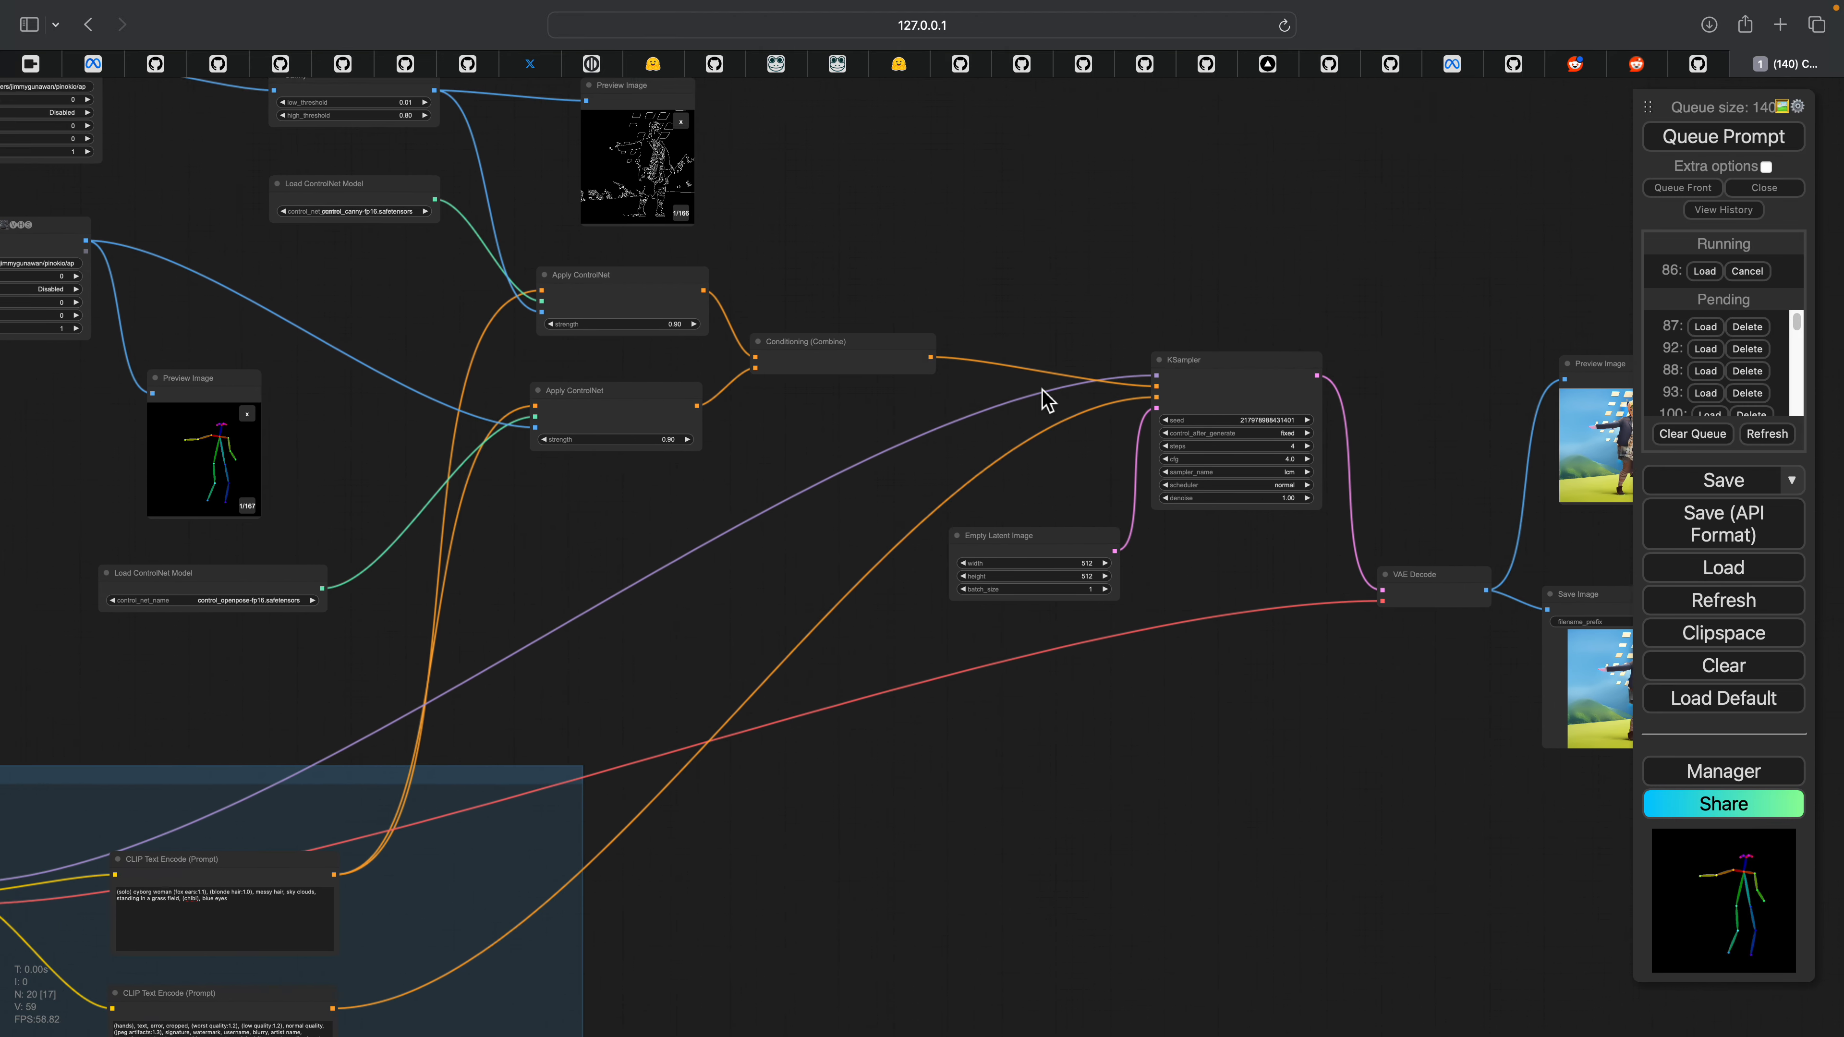
{"action": "scroll", "coordinate": [984, 352], "scroll_direction": "right", "scroll_amount": 5}
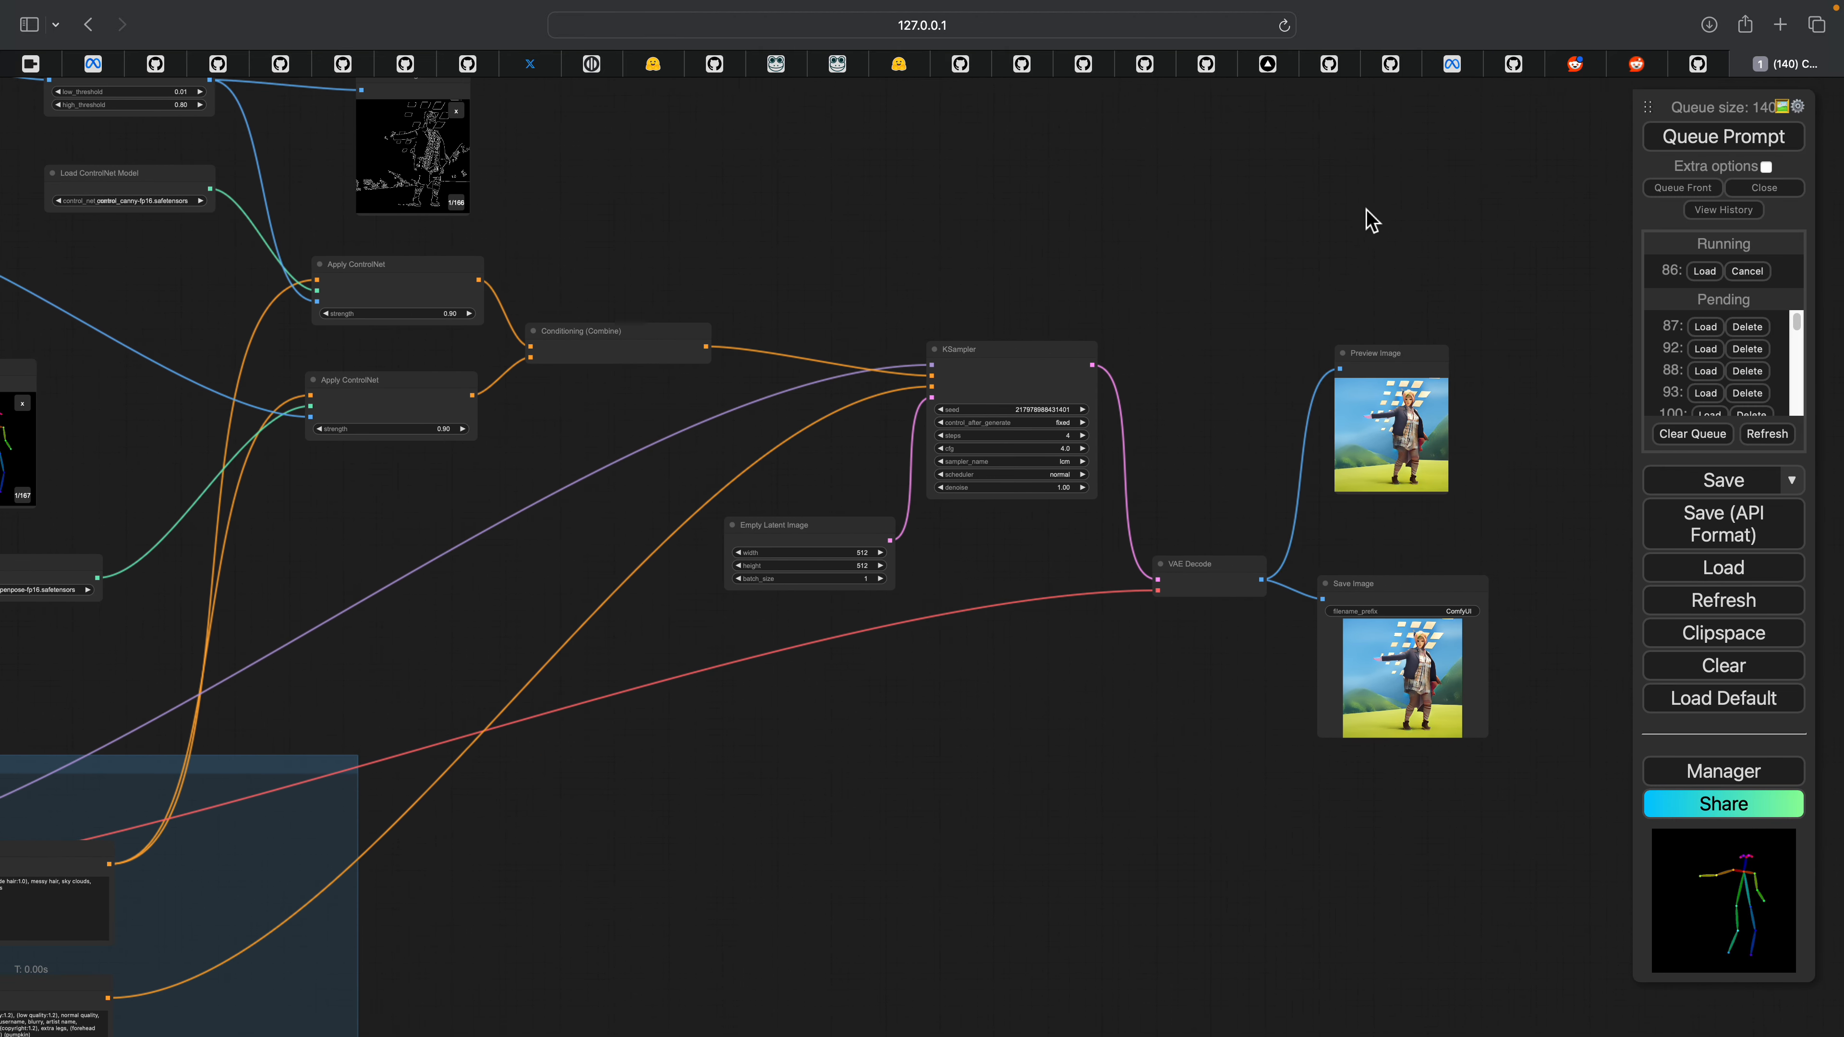
Step: Open Bard at bard.google.com and ask what OpenPose and DensePose are and how to use them for animation
{"action": "left_click", "coordinate": [1780, 24]}
{"action": "type", "text": "bard.google.com"}
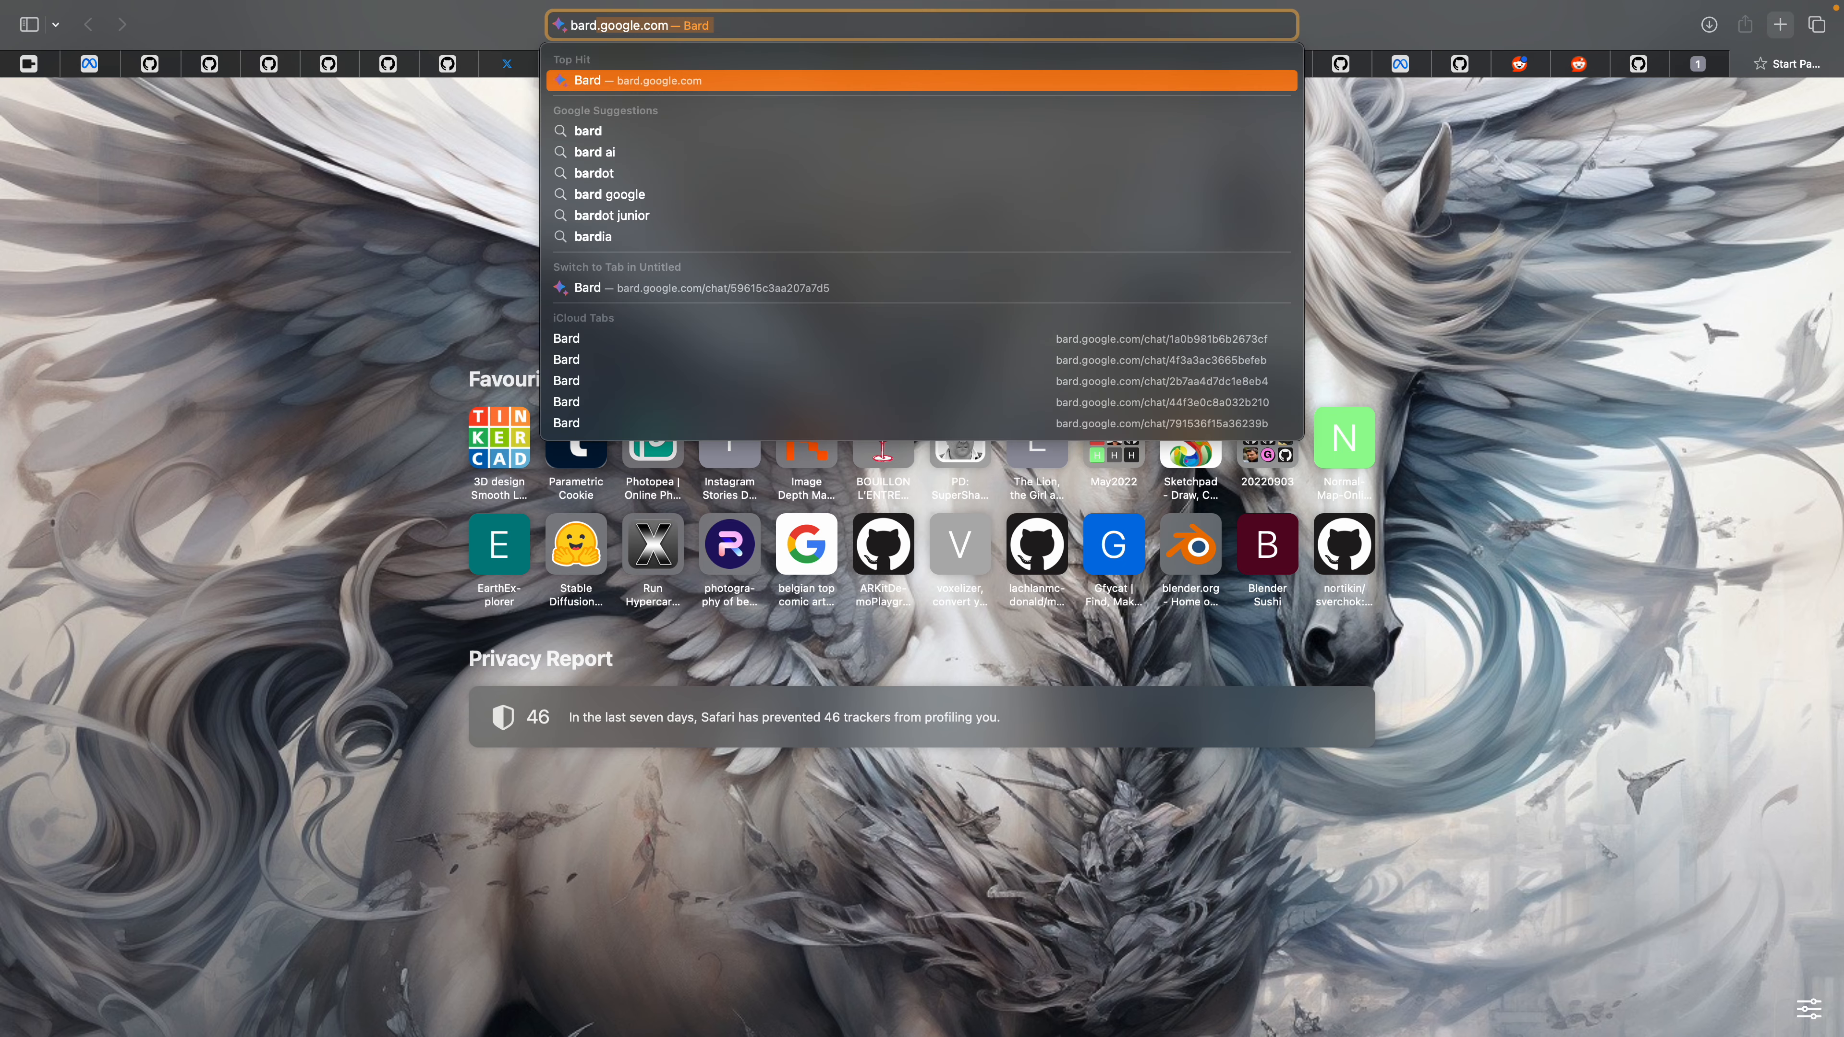
{"action": "key", "text": "Return"}
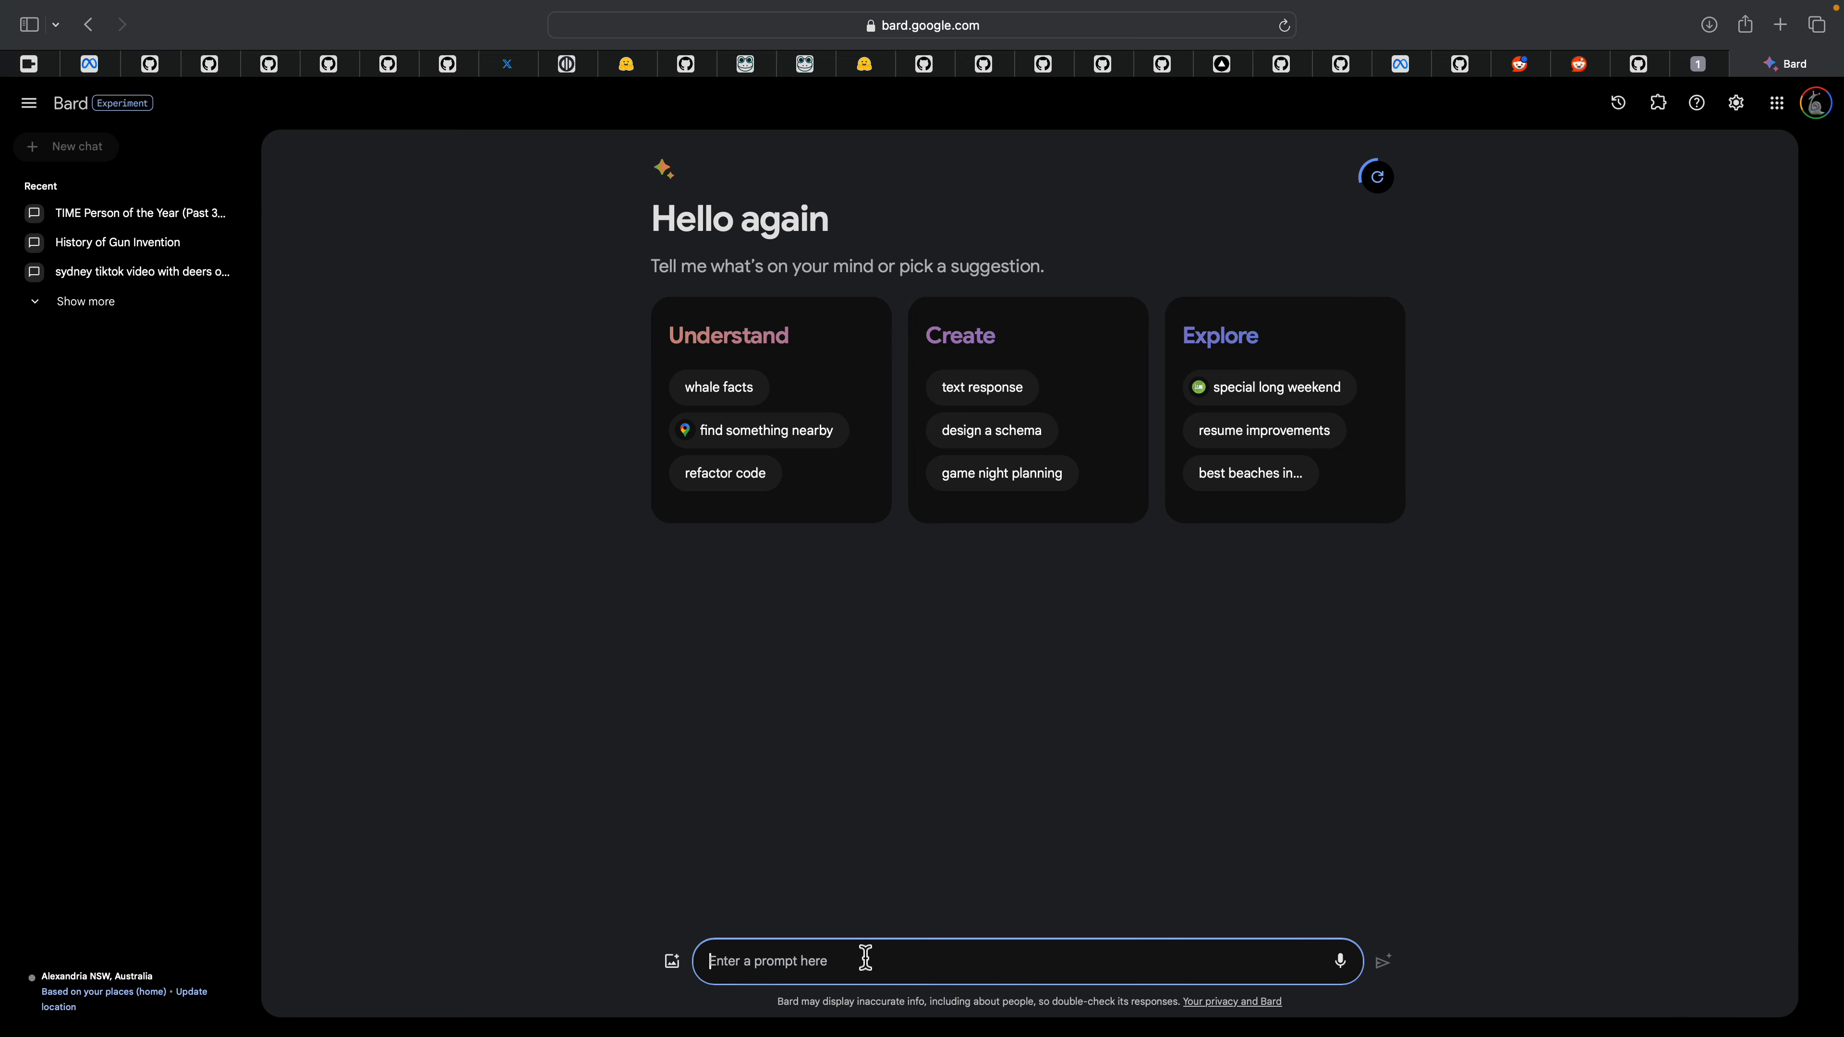
{"action": "type", "text": "Wja"}
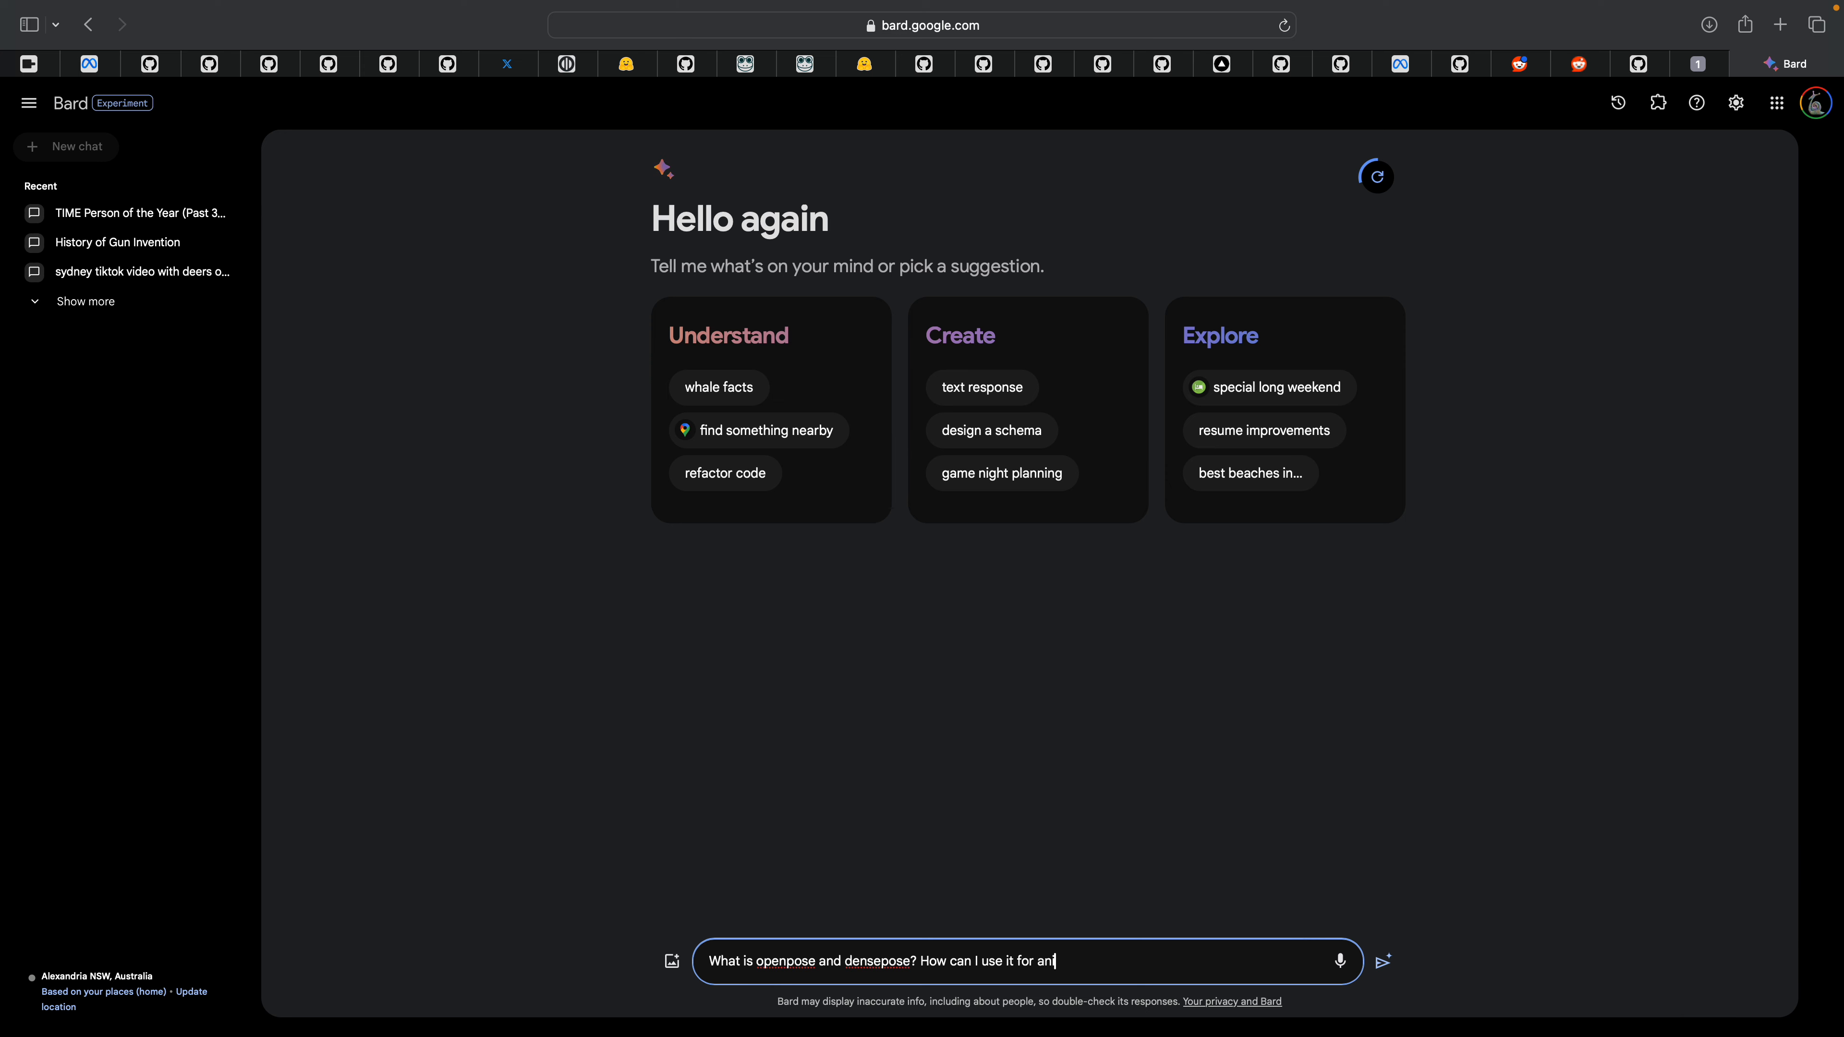
{"action": "key", "text": "Return"}
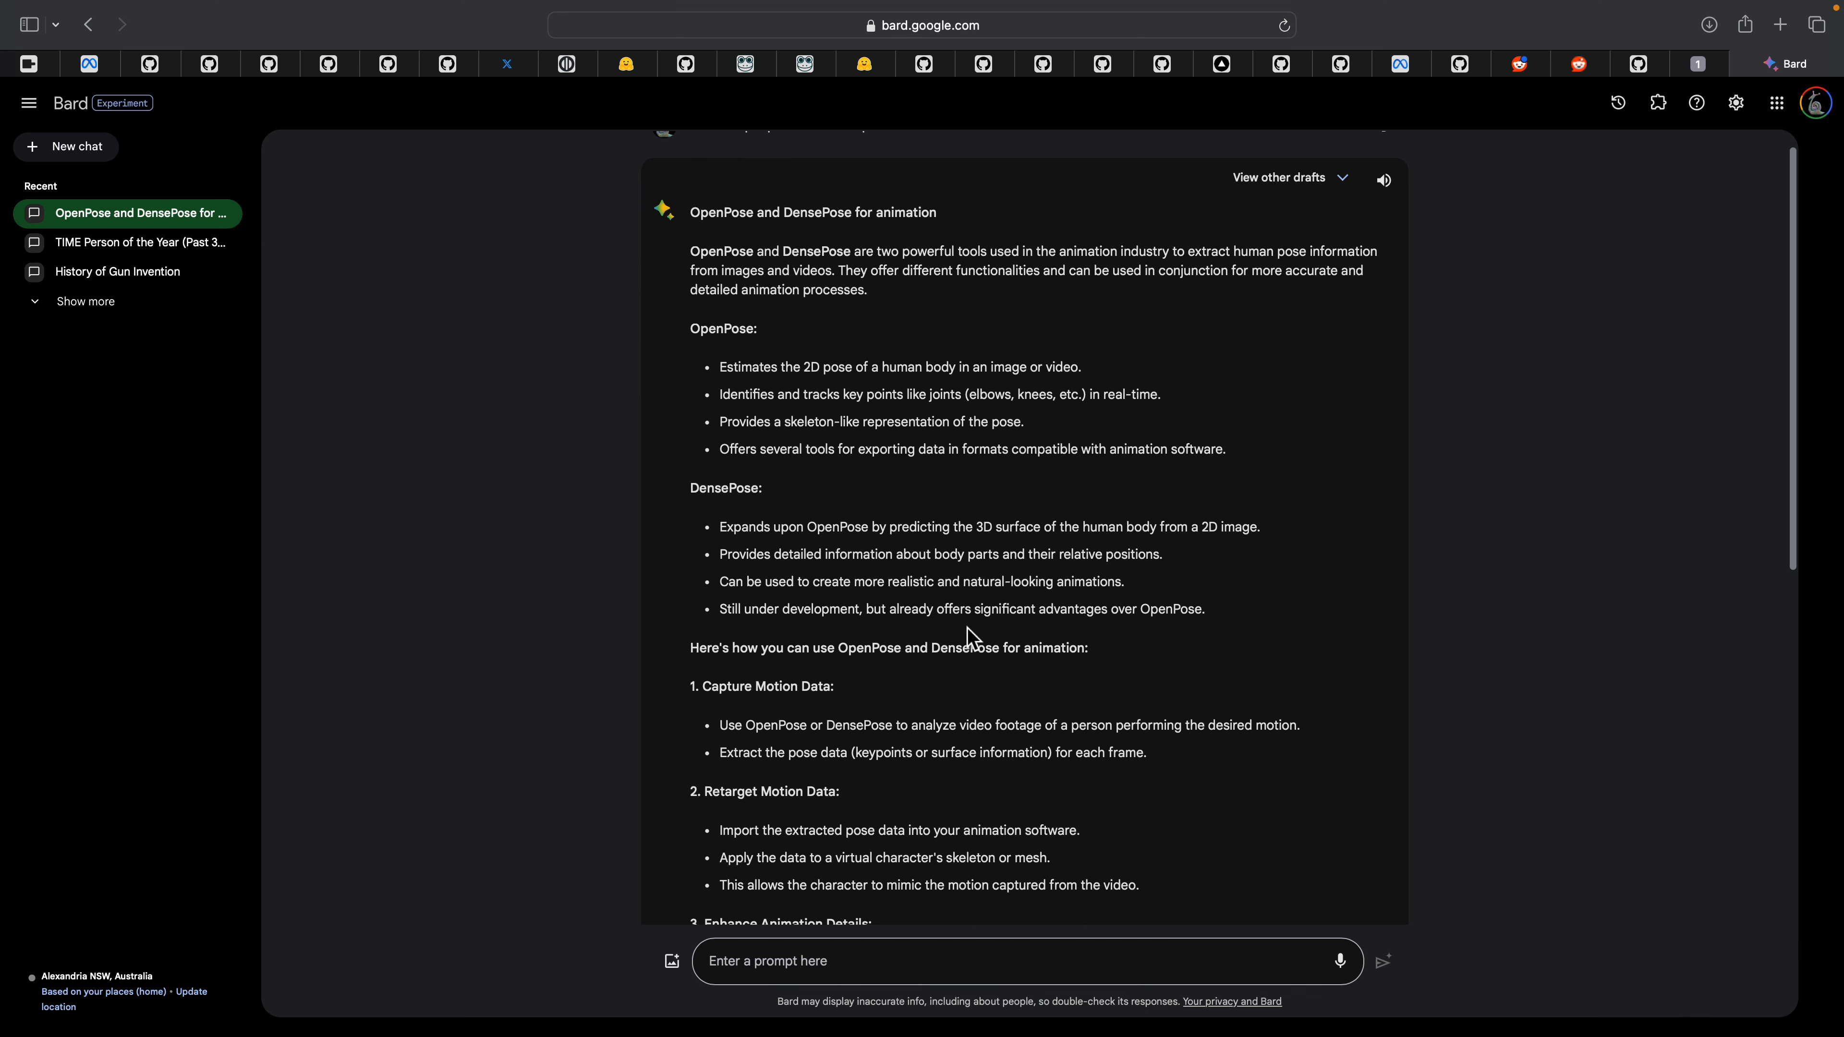
Step: Read Bard's answer on OpenPose and DensePose, highlighting the numbered section headings from Capture Motion Data to Applications
{"action": "scroll", "coordinate": [817, 710], "scroll_direction": "down", "scroll_amount": 1}
{"action": "scroll", "coordinate": [752, 653], "scroll_direction": "down", "scroll_amount": 1}
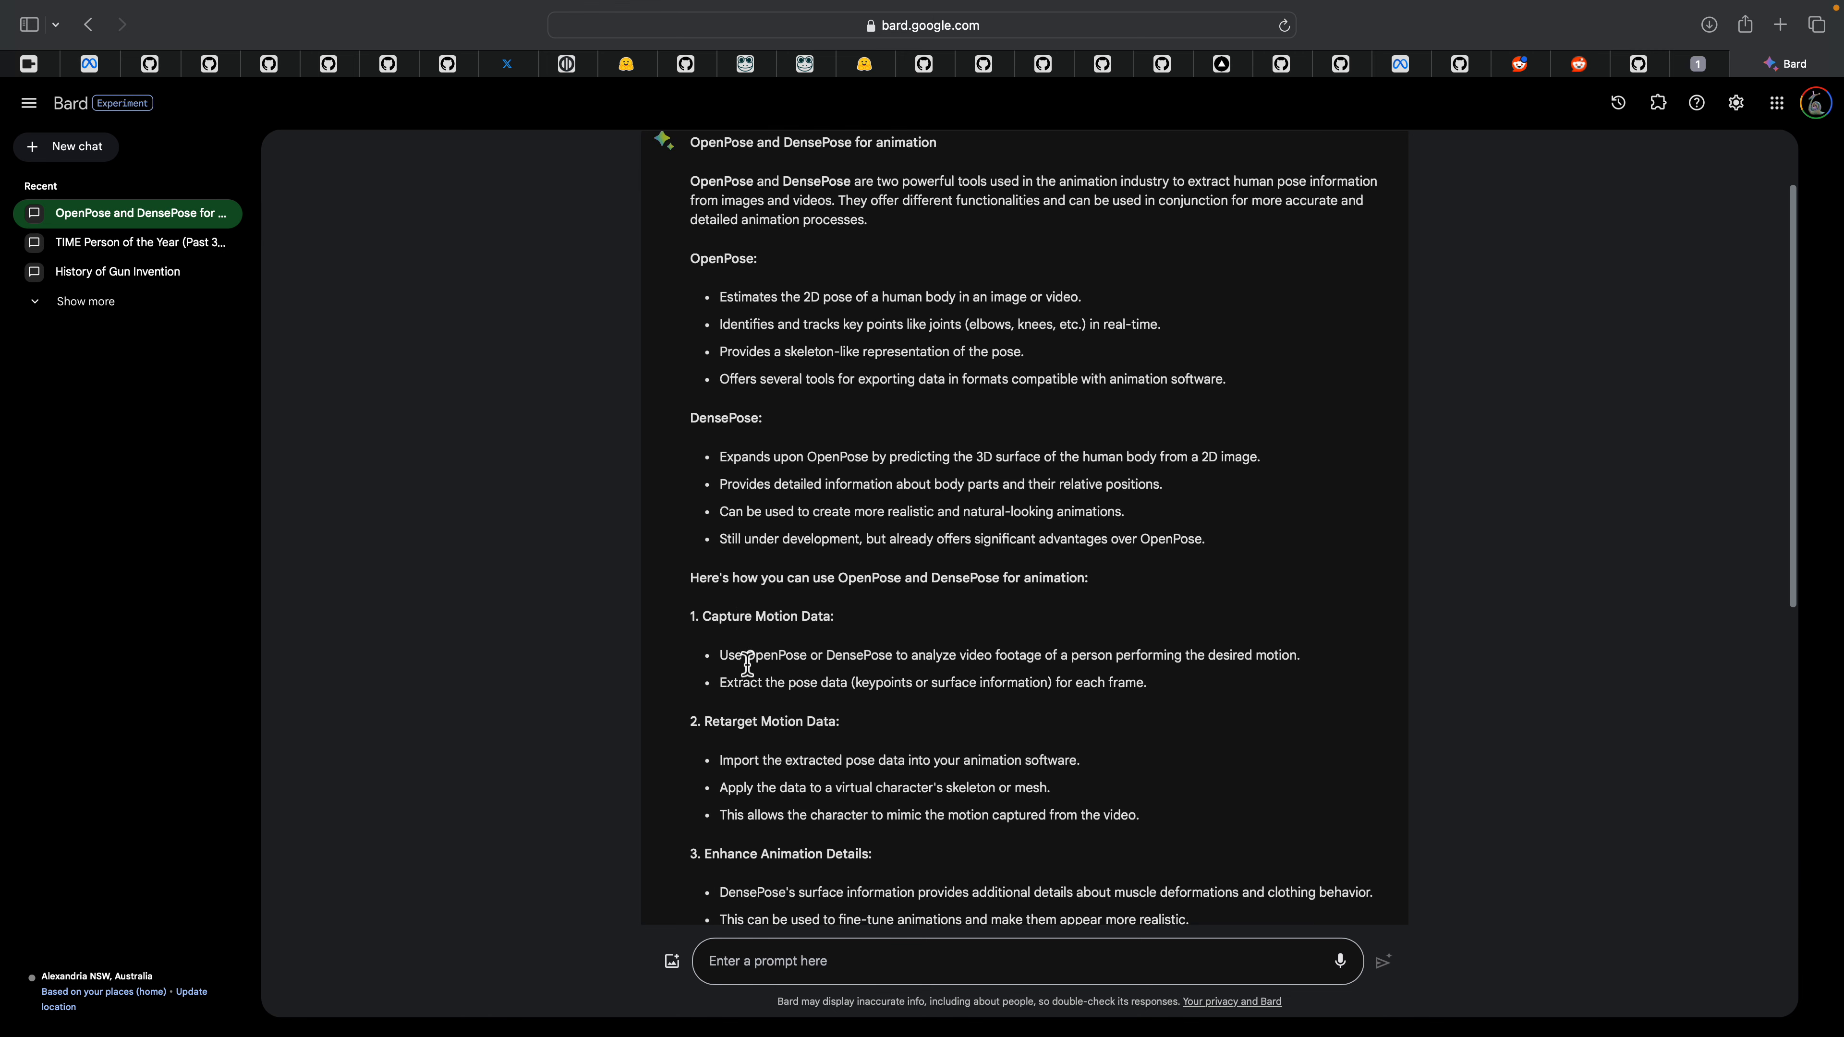
{"action": "scroll", "coordinate": [780, 669], "scroll_direction": "down", "scroll_amount": 4}
{"action": "left_click_drag", "start_coordinate": [715, 476], "coordinate": [836, 481]}
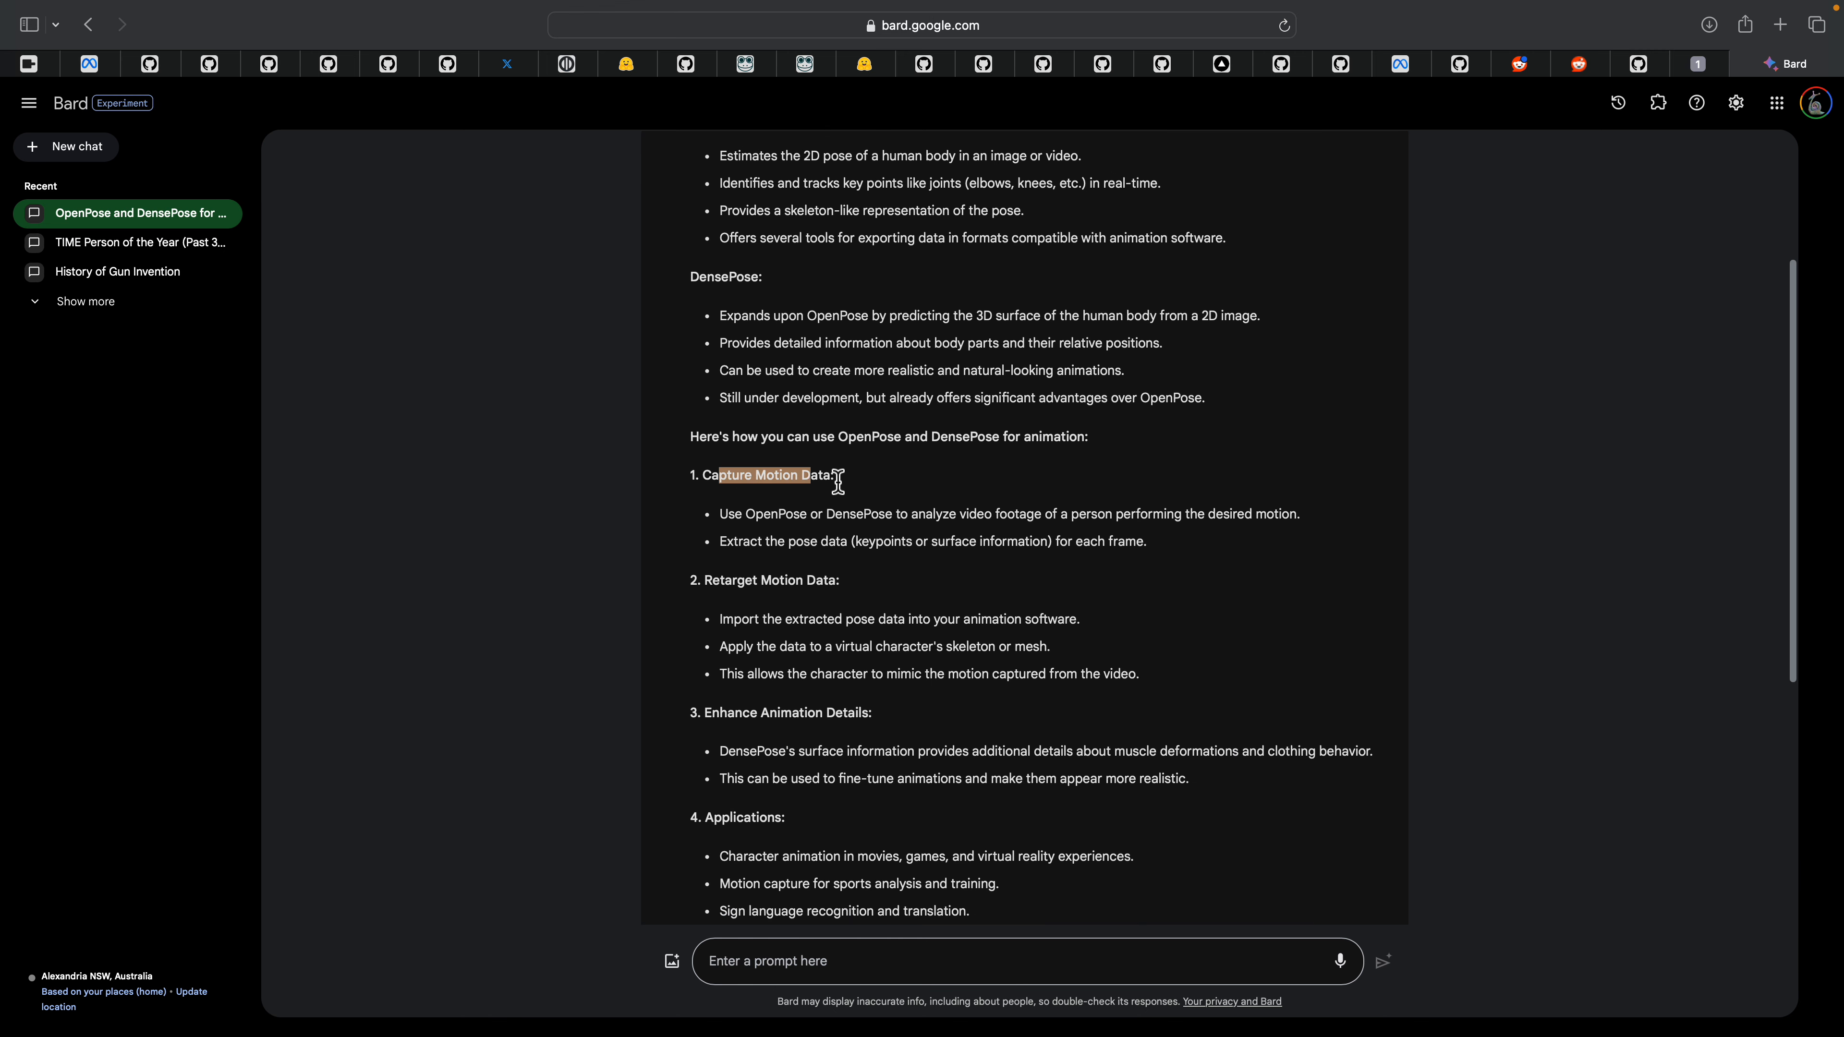
{"action": "left_click_drag", "start_coordinate": [713, 585], "coordinate": [833, 590]}
{"action": "scroll", "coordinate": [833, 590], "scroll_direction": "down", "scroll_amount": 1}
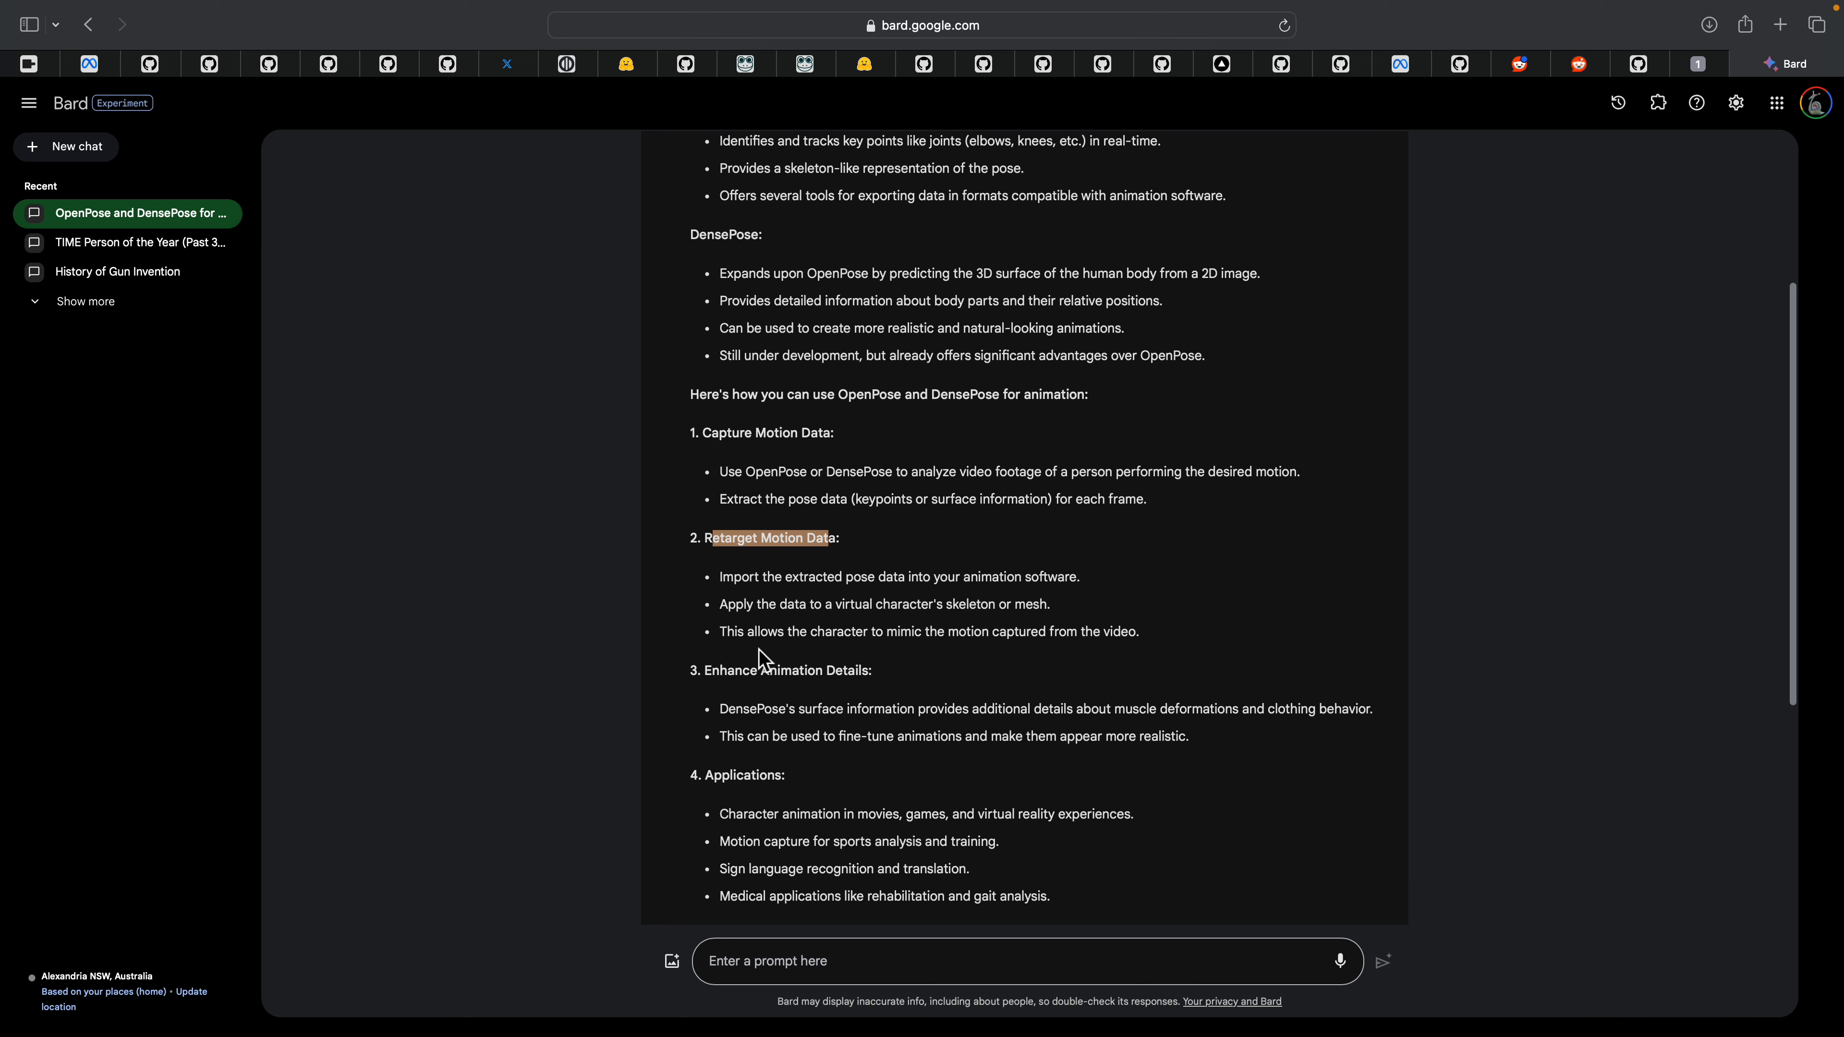
{"action": "left_click_drag", "start_coordinate": [722, 674], "coordinate": [863, 675]}
{"action": "left_click_drag", "start_coordinate": [722, 775], "coordinate": [775, 777]}
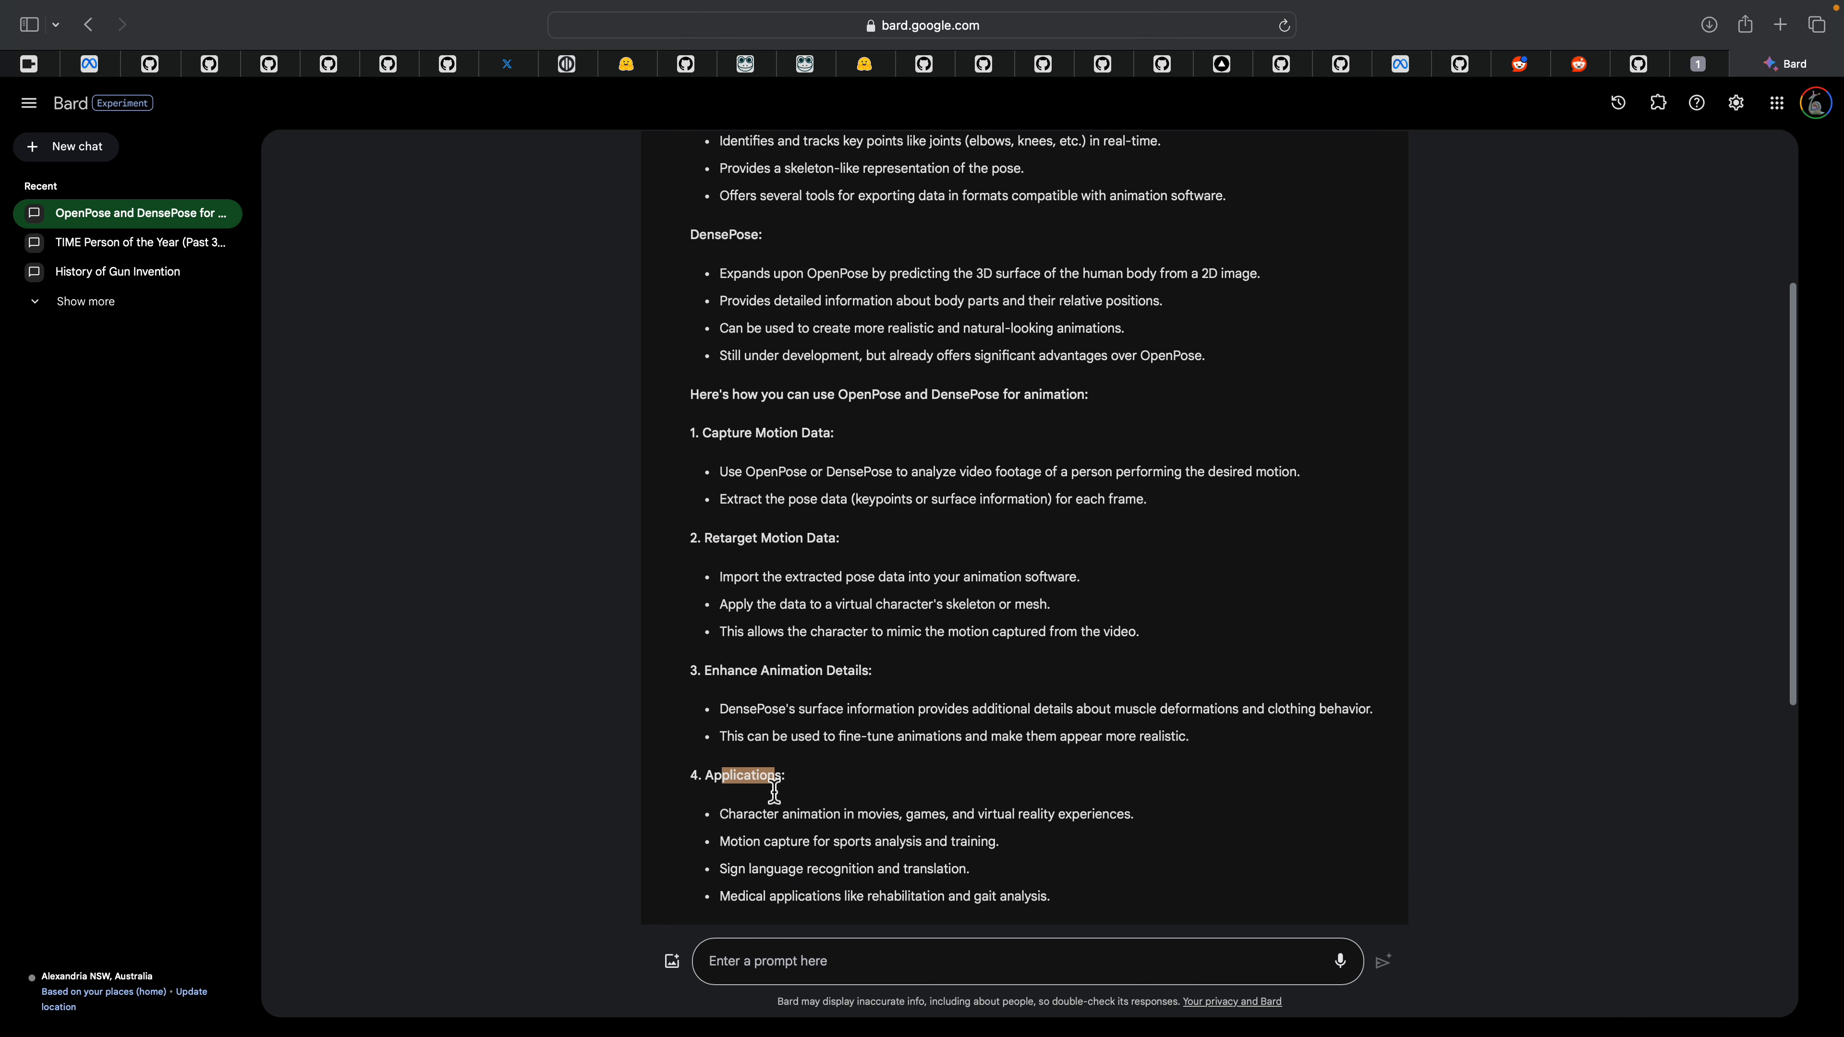
{"action": "scroll", "coordinate": [987, 872], "scroll_direction": "down", "scroll_amount": 10}
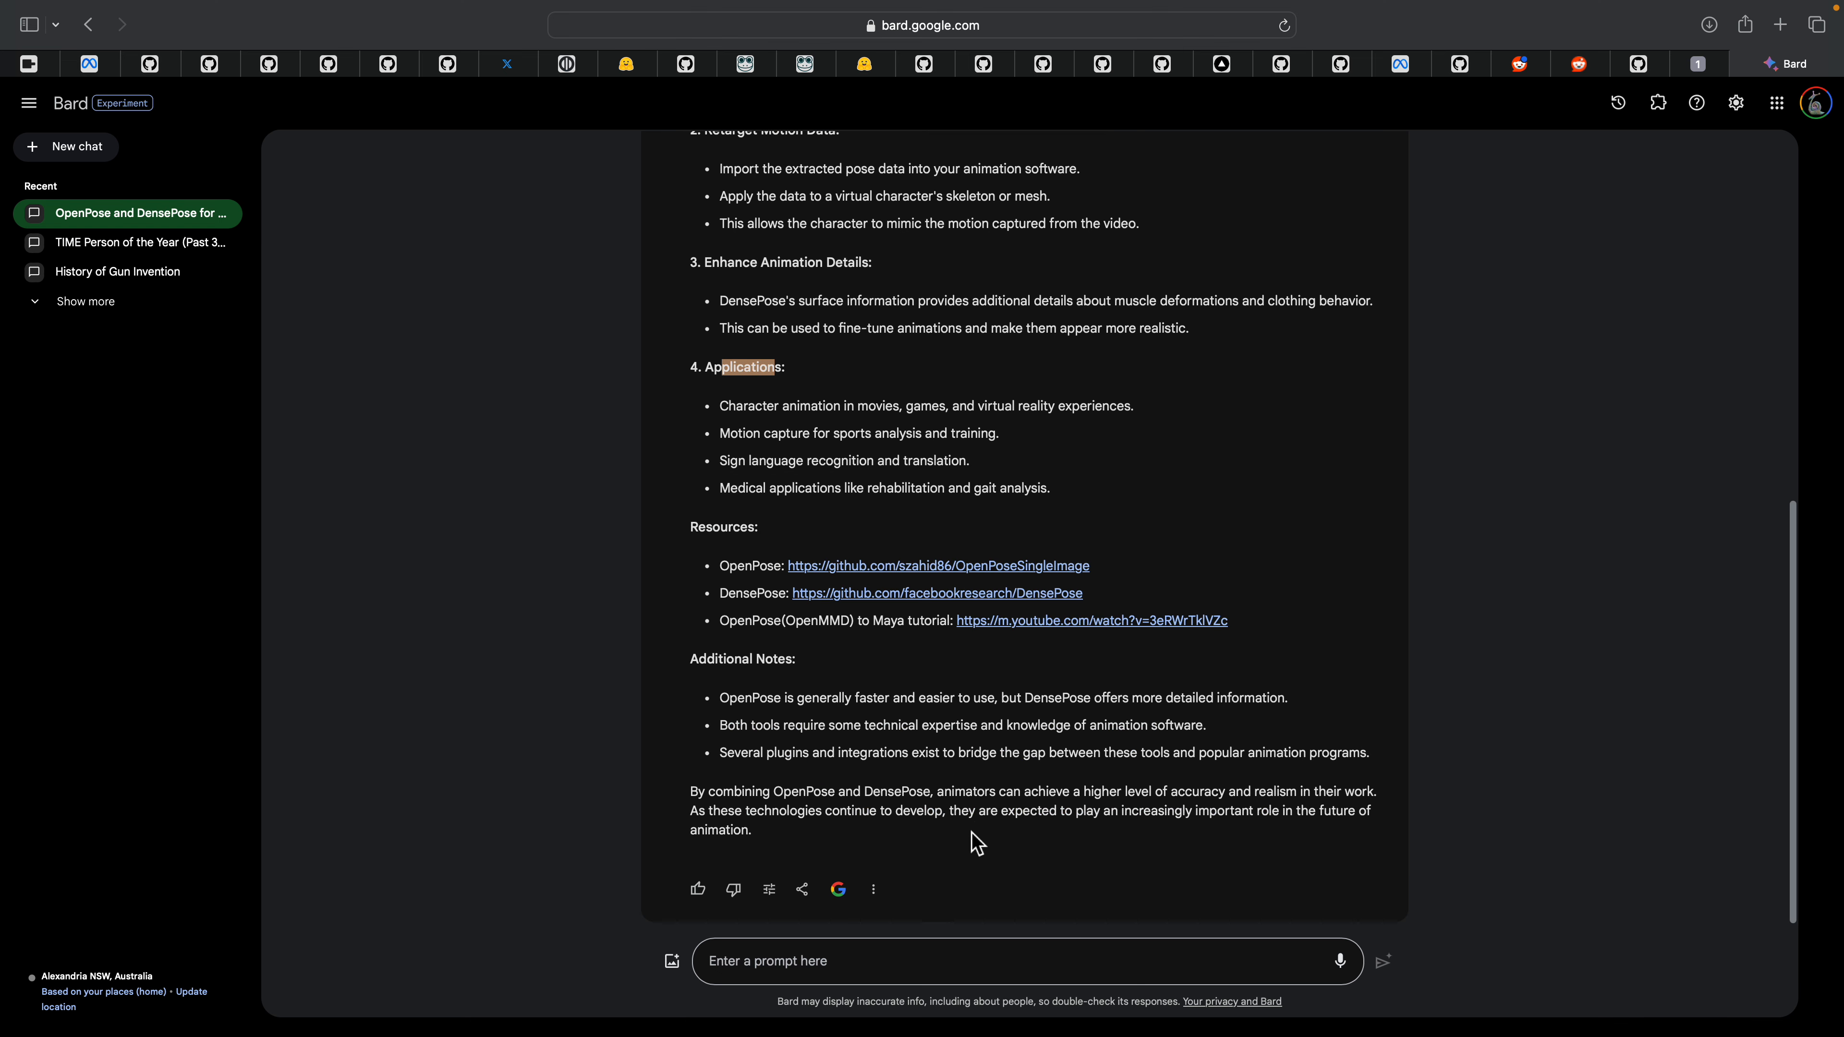
Step: Give Bard's answer a positive rating, mark it easy to understand, and close the optional feedback form
{"action": "left_click", "coordinate": [698, 889]}
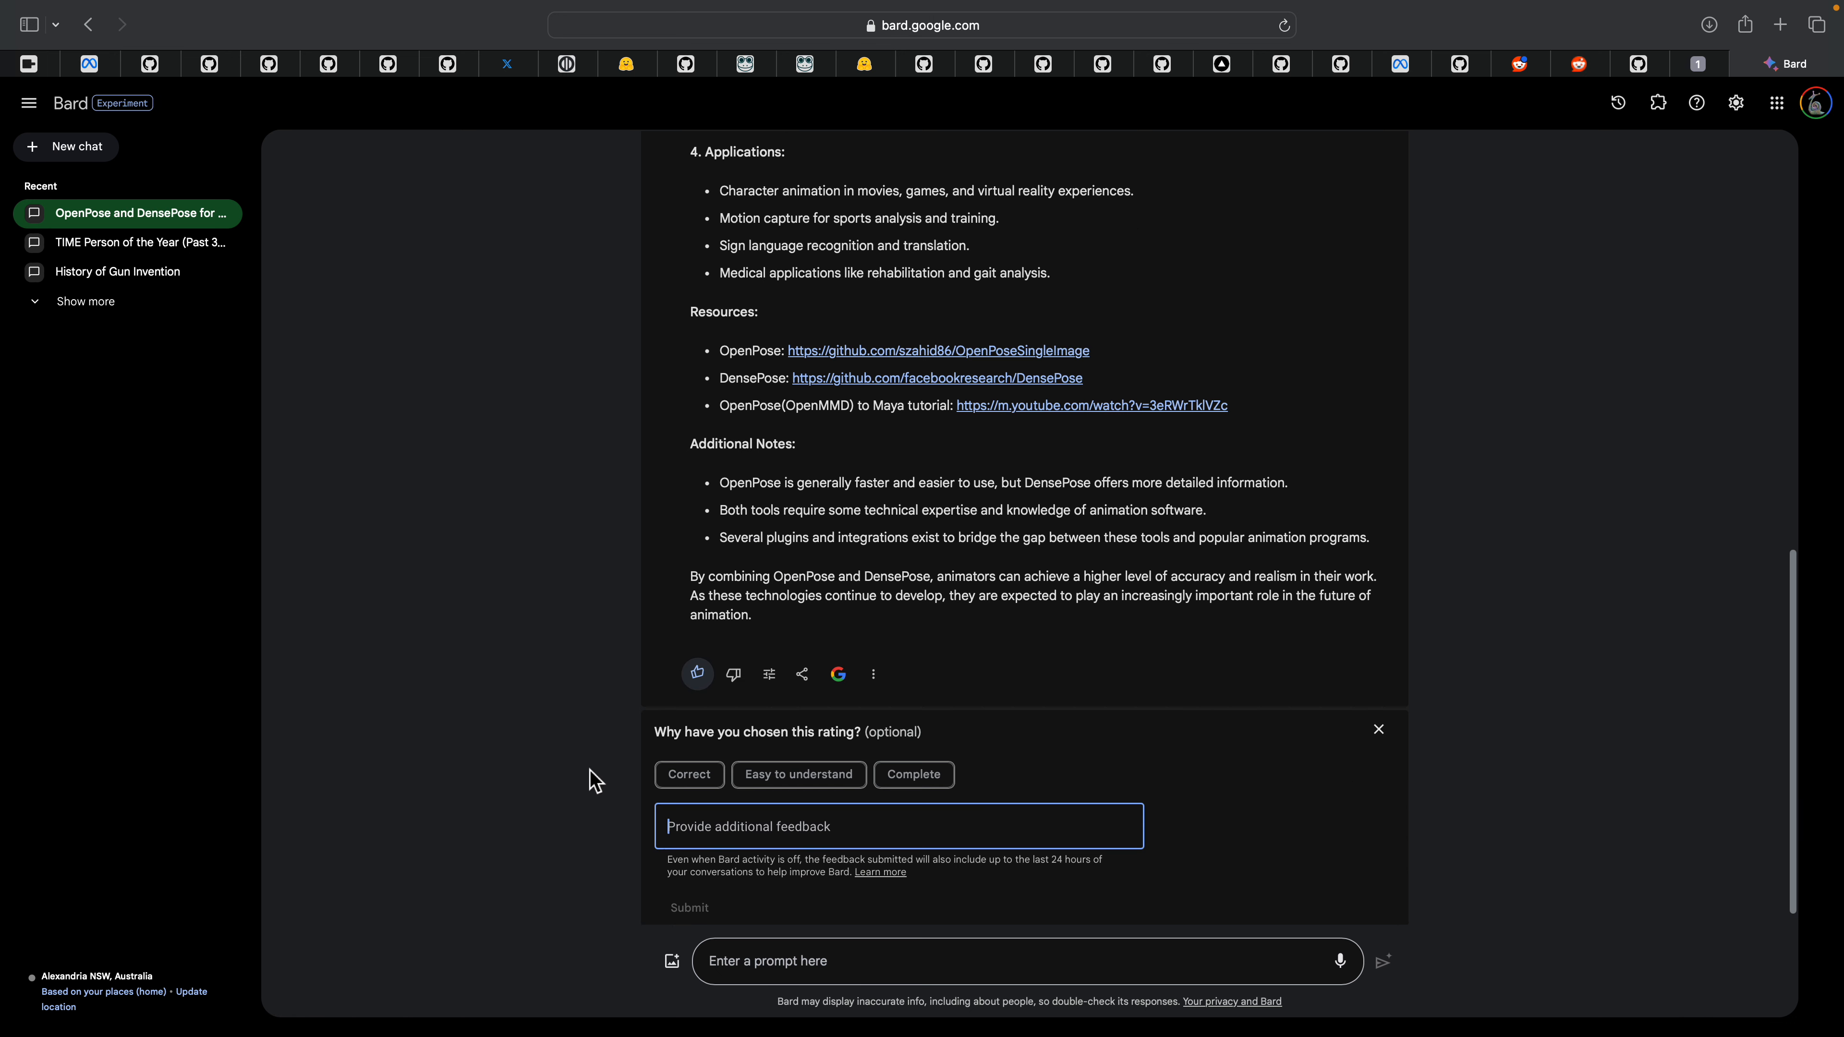
{"action": "left_click", "coordinate": [807, 787]}
{"action": "left_click", "coordinate": [1378, 728]}
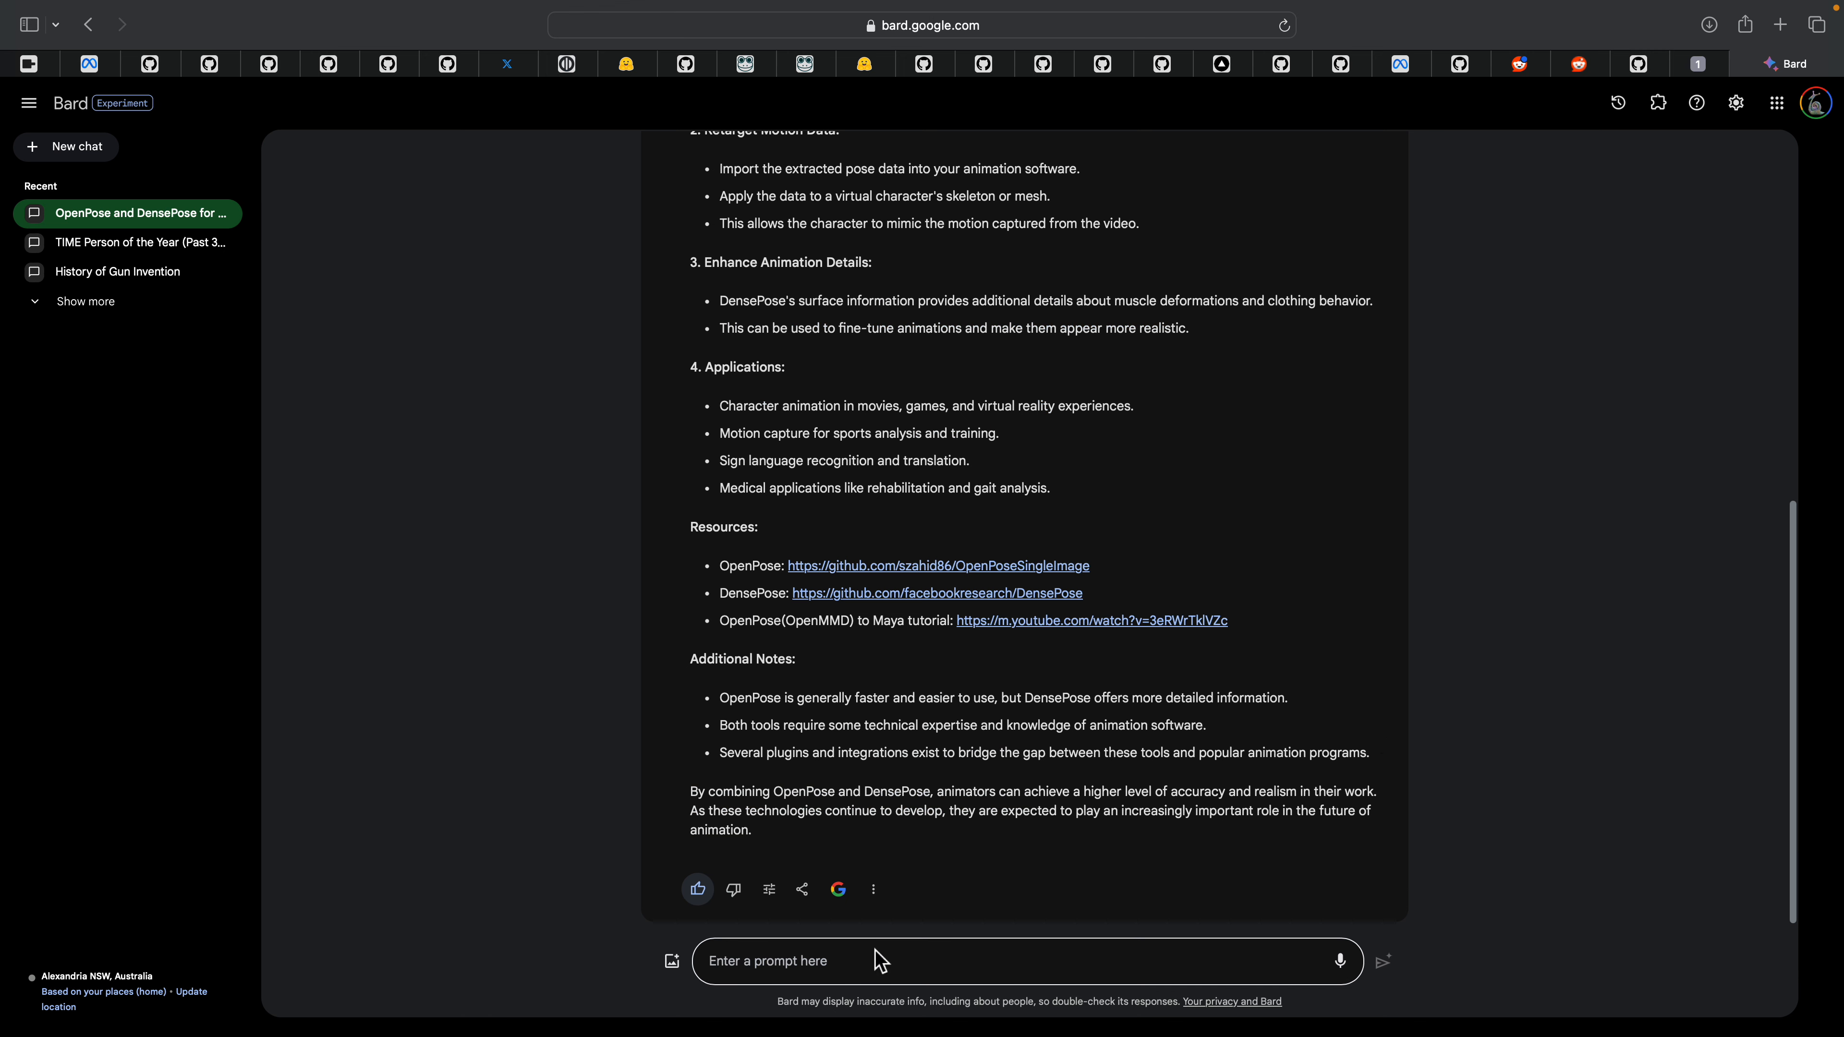
Step: Ask Bard the follow-up question "how can I use it on my machine? is there example on Github"
{"action": "scroll", "coordinate": [830, 768], "scroll_direction": "up", "scroll_amount": 15}
{"action": "scroll", "coordinate": [830, 768], "scroll_direction": "down", "scroll_amount": 10}
{"action": "left_click", "coordinate": [824, 962]}
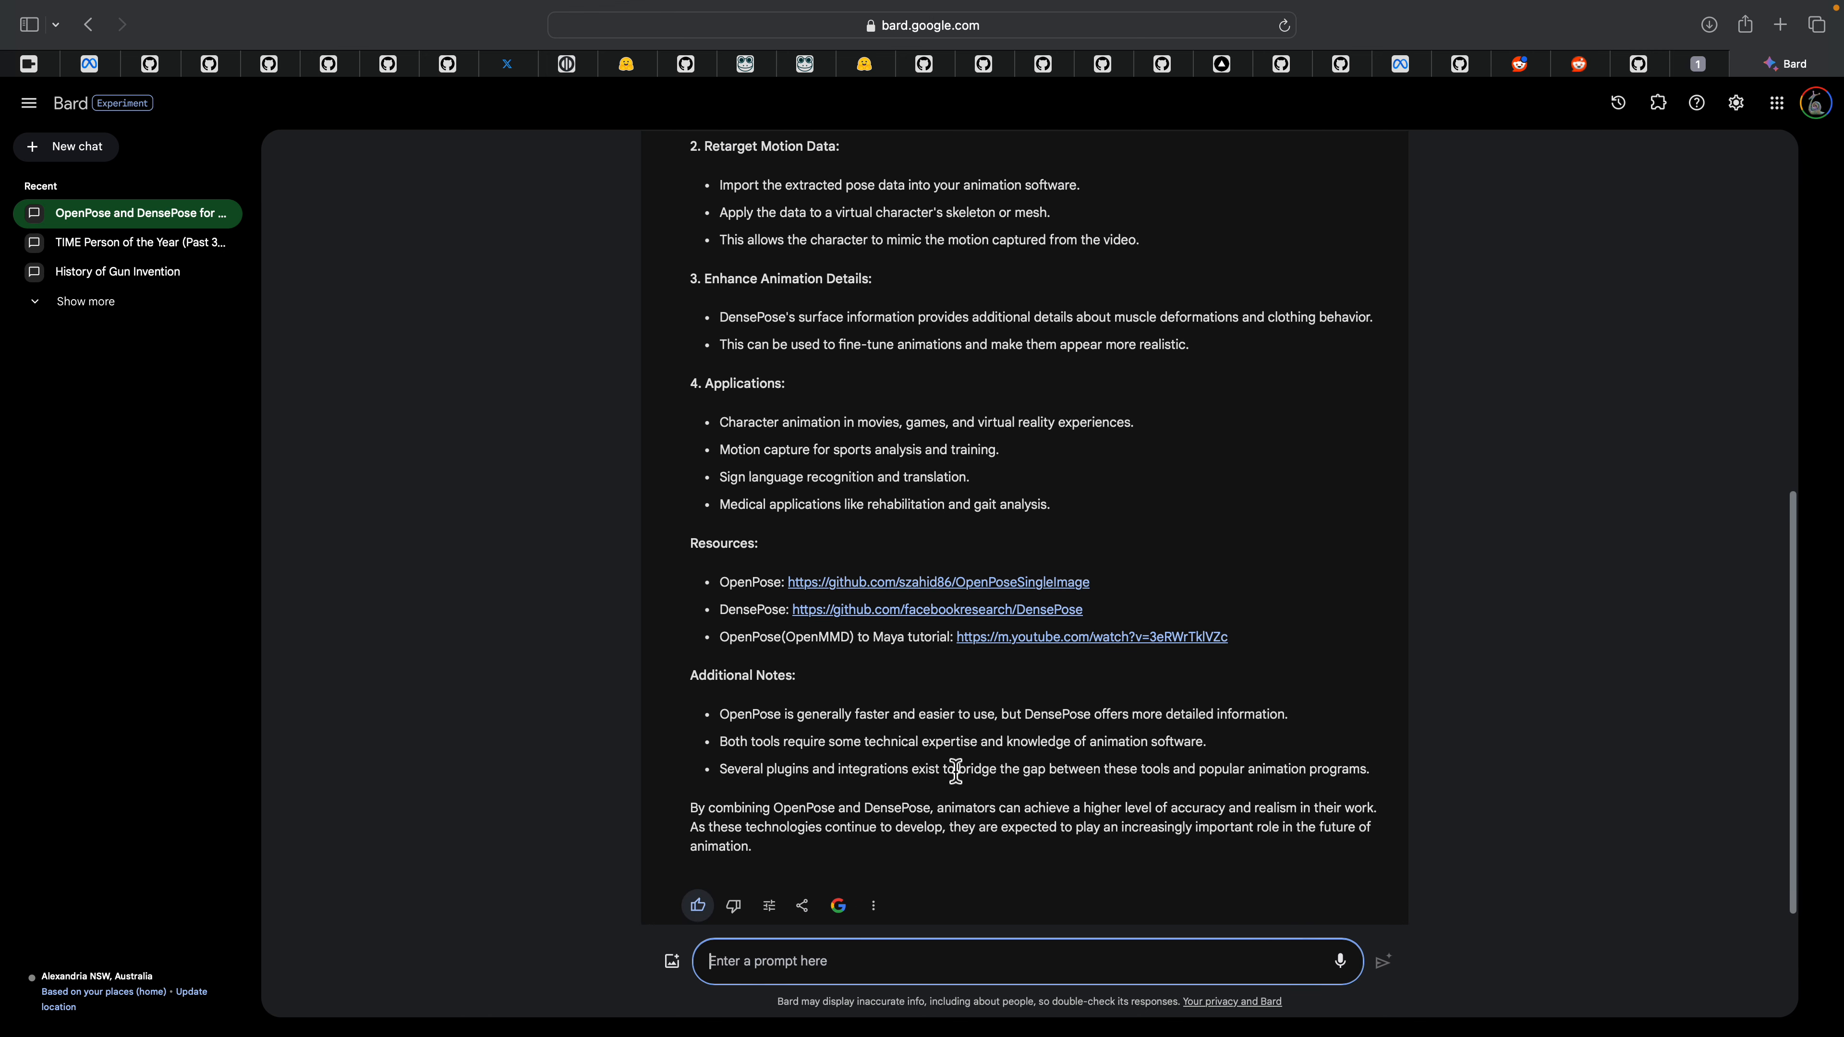
{"action": "type", "text": "how"}
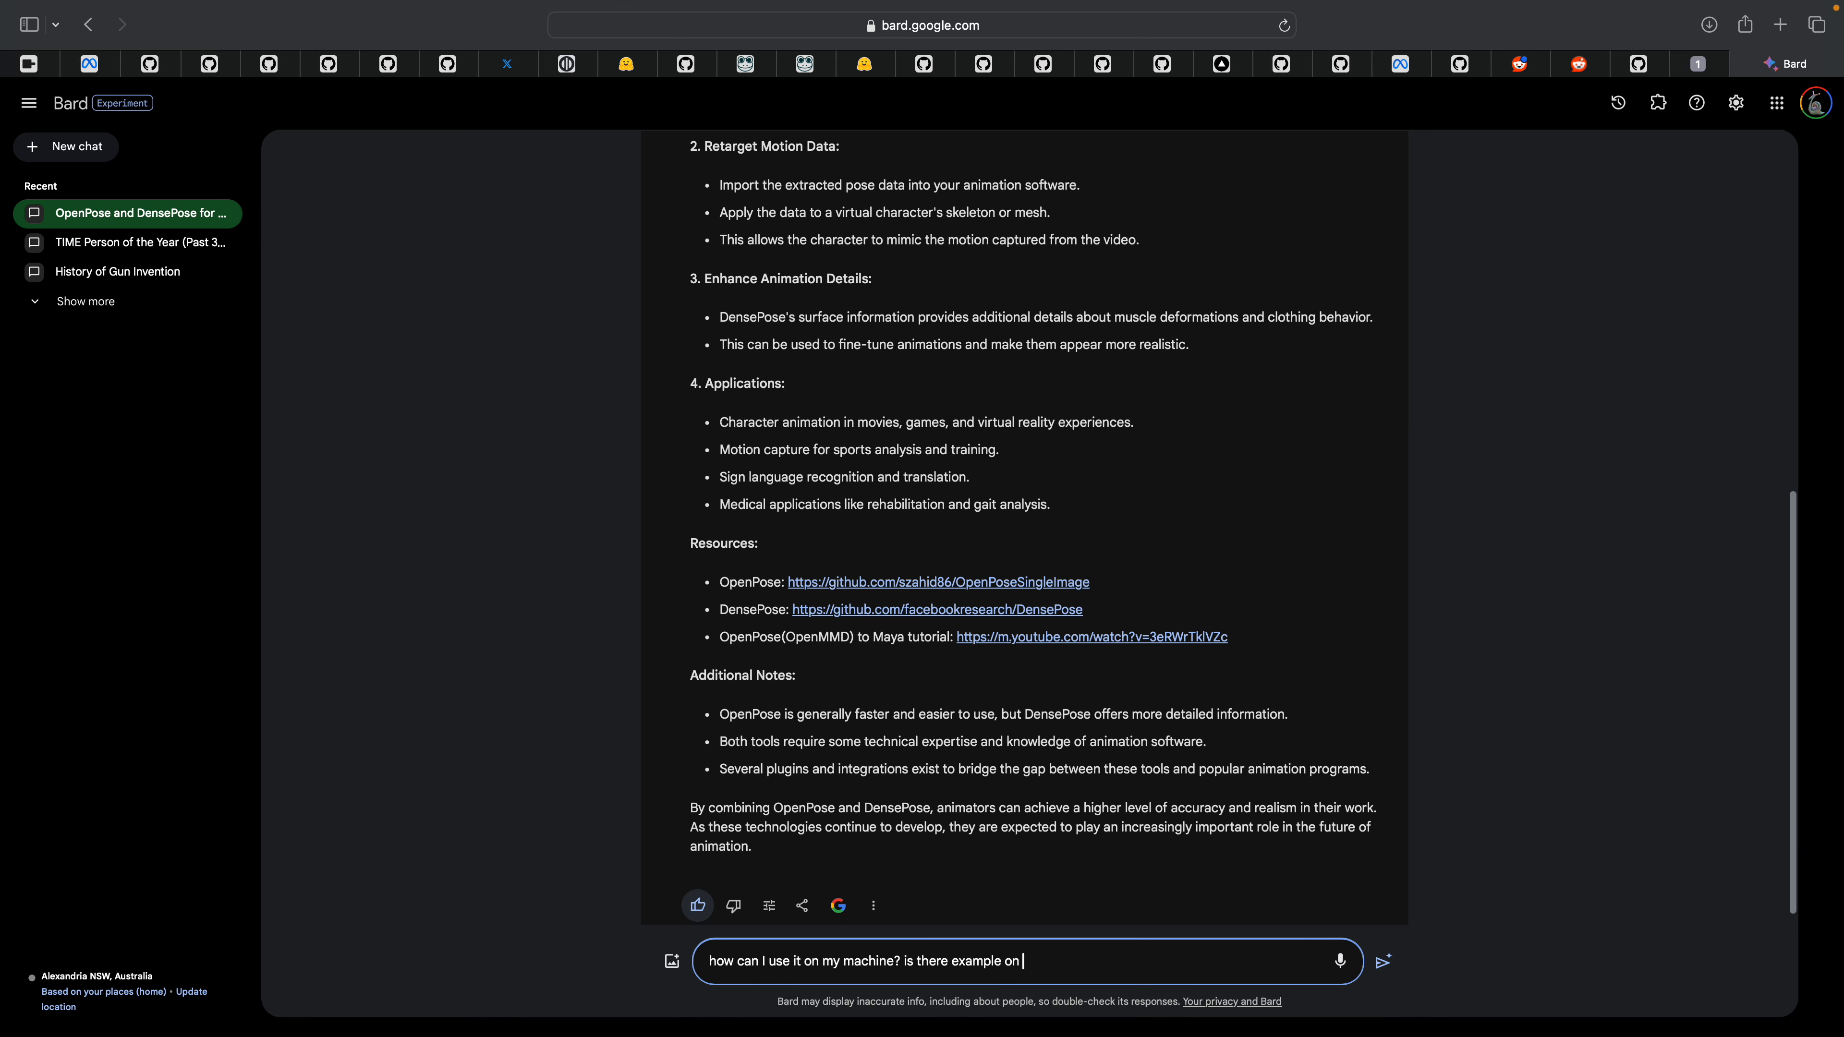
{"action": "type", "text": "b"}
{"action": "key", "text": "Return"}
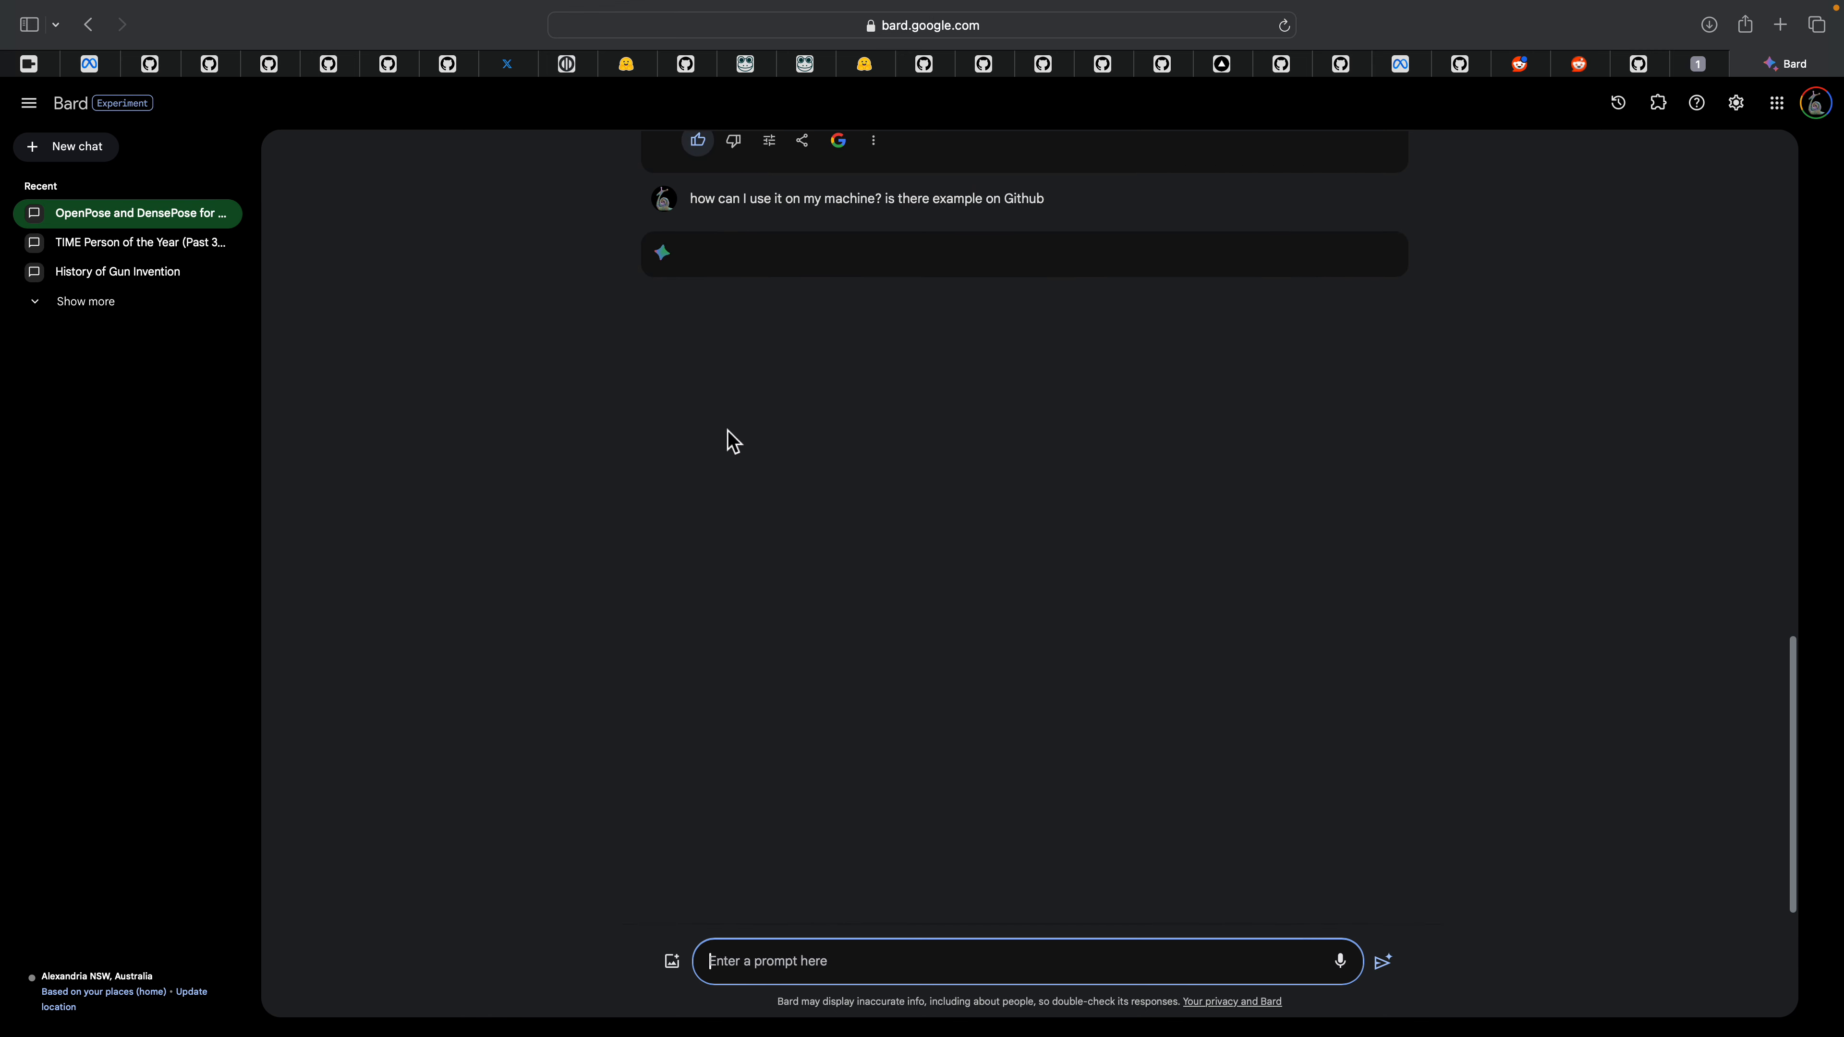
Step: Check the ComfyUI queue while Bard answers, and read its reply on running OpenPose and DensePose locally down to the tips
{"action": "scroll", "coordinate": [740, 476], "scroll_direction": "up", "scroll_amount": 5}
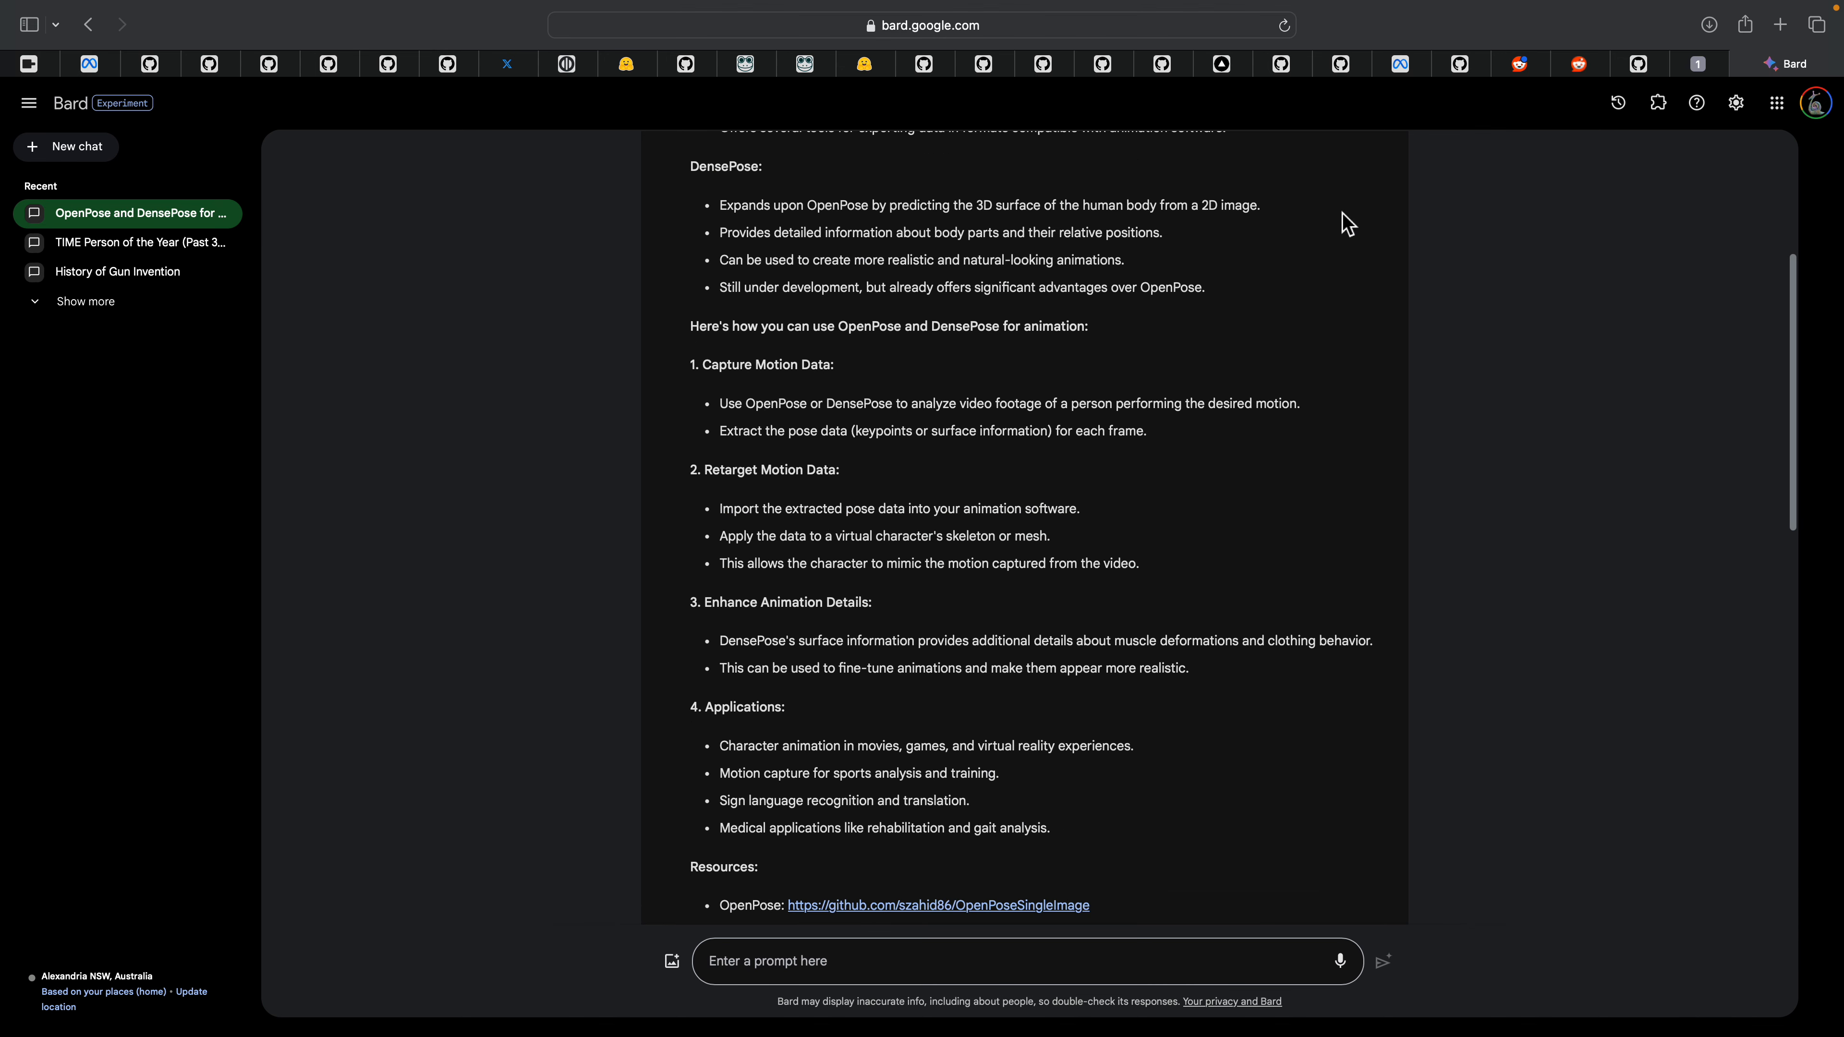
{"action": "left_click", "coordinate": [1639, 65]}
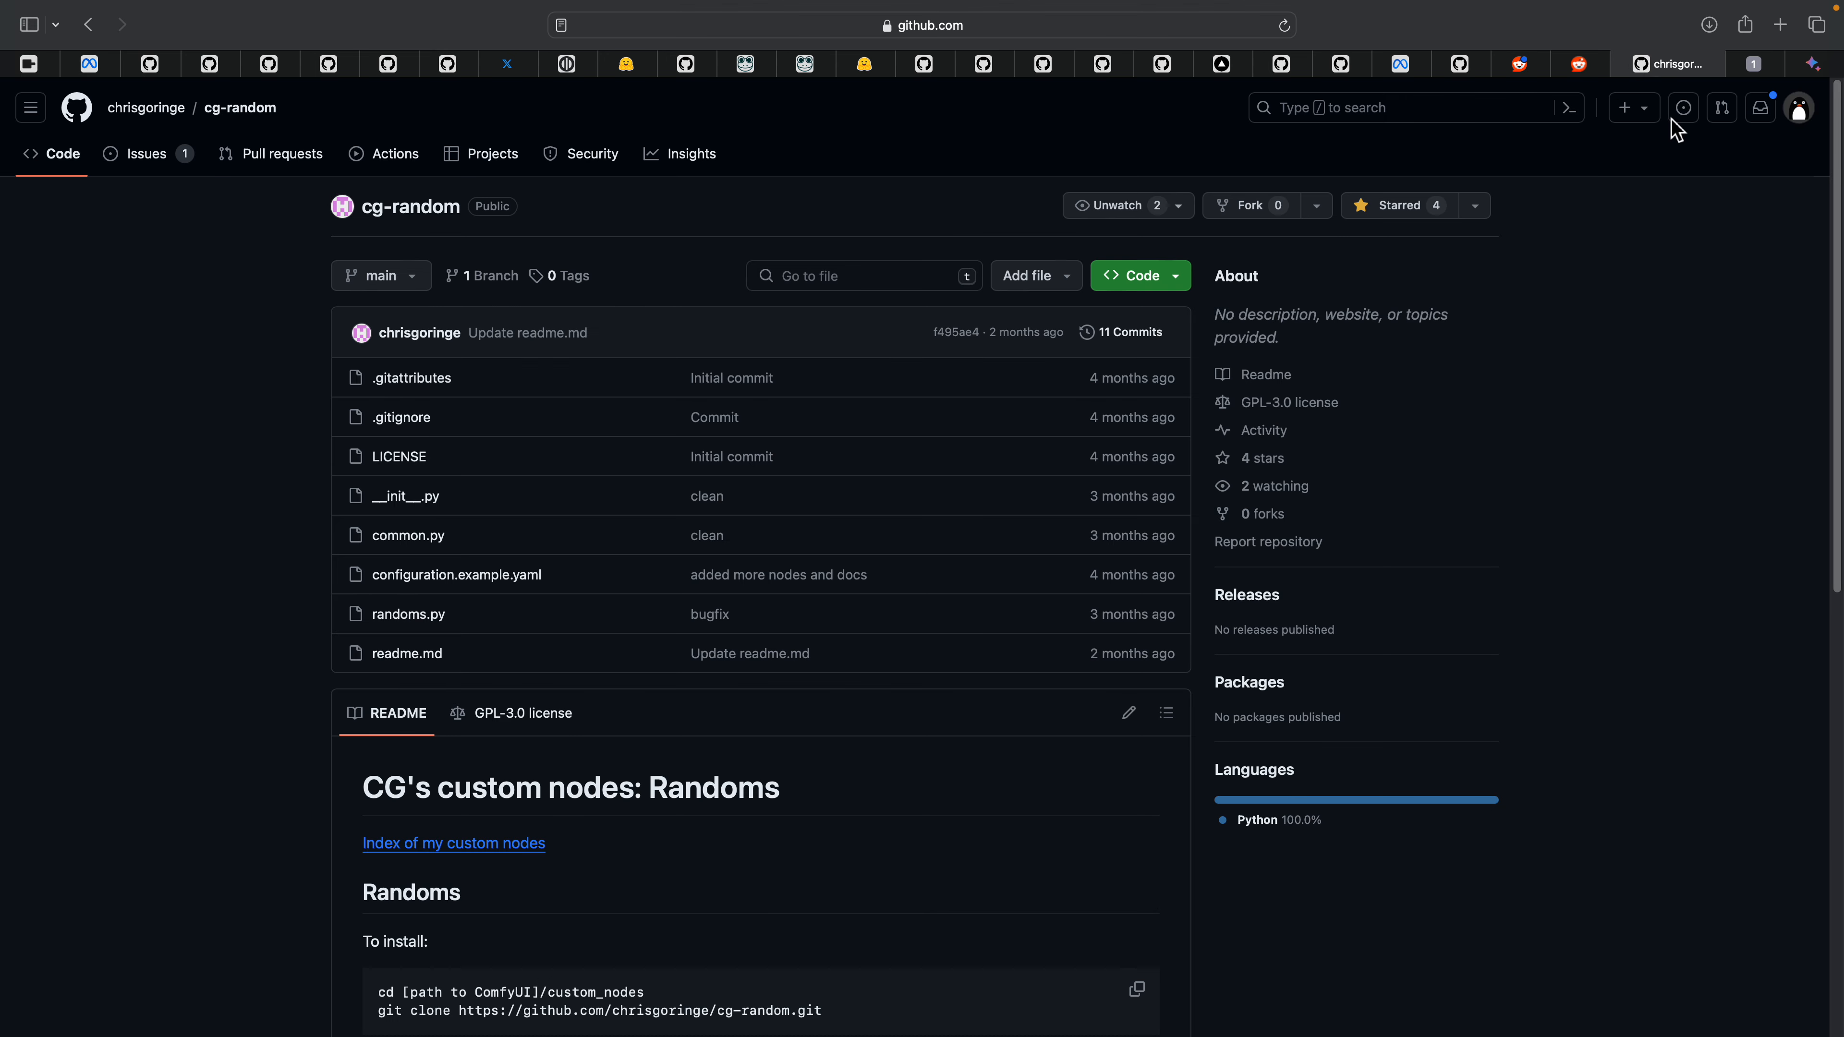
{"action": "left_click", "coordinate": [1755, 66]}
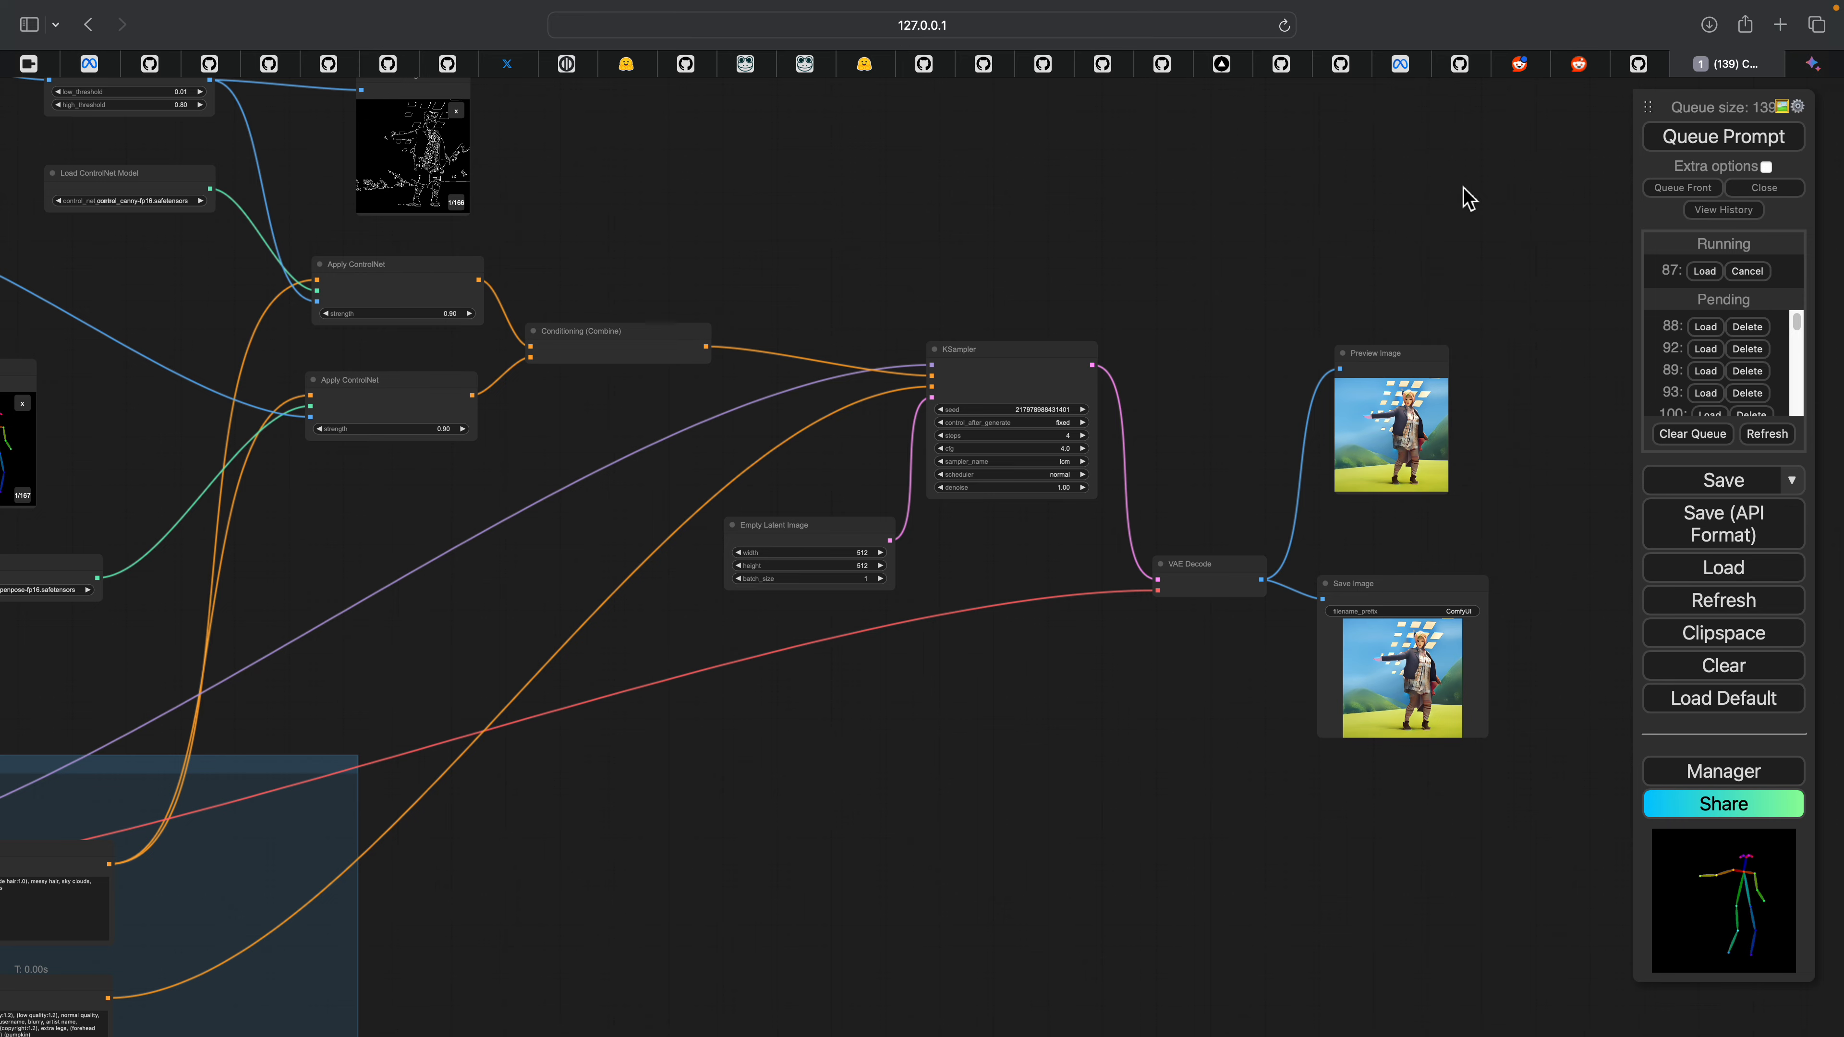
{"action": "left_click", "coordinate": [1830, 69]}
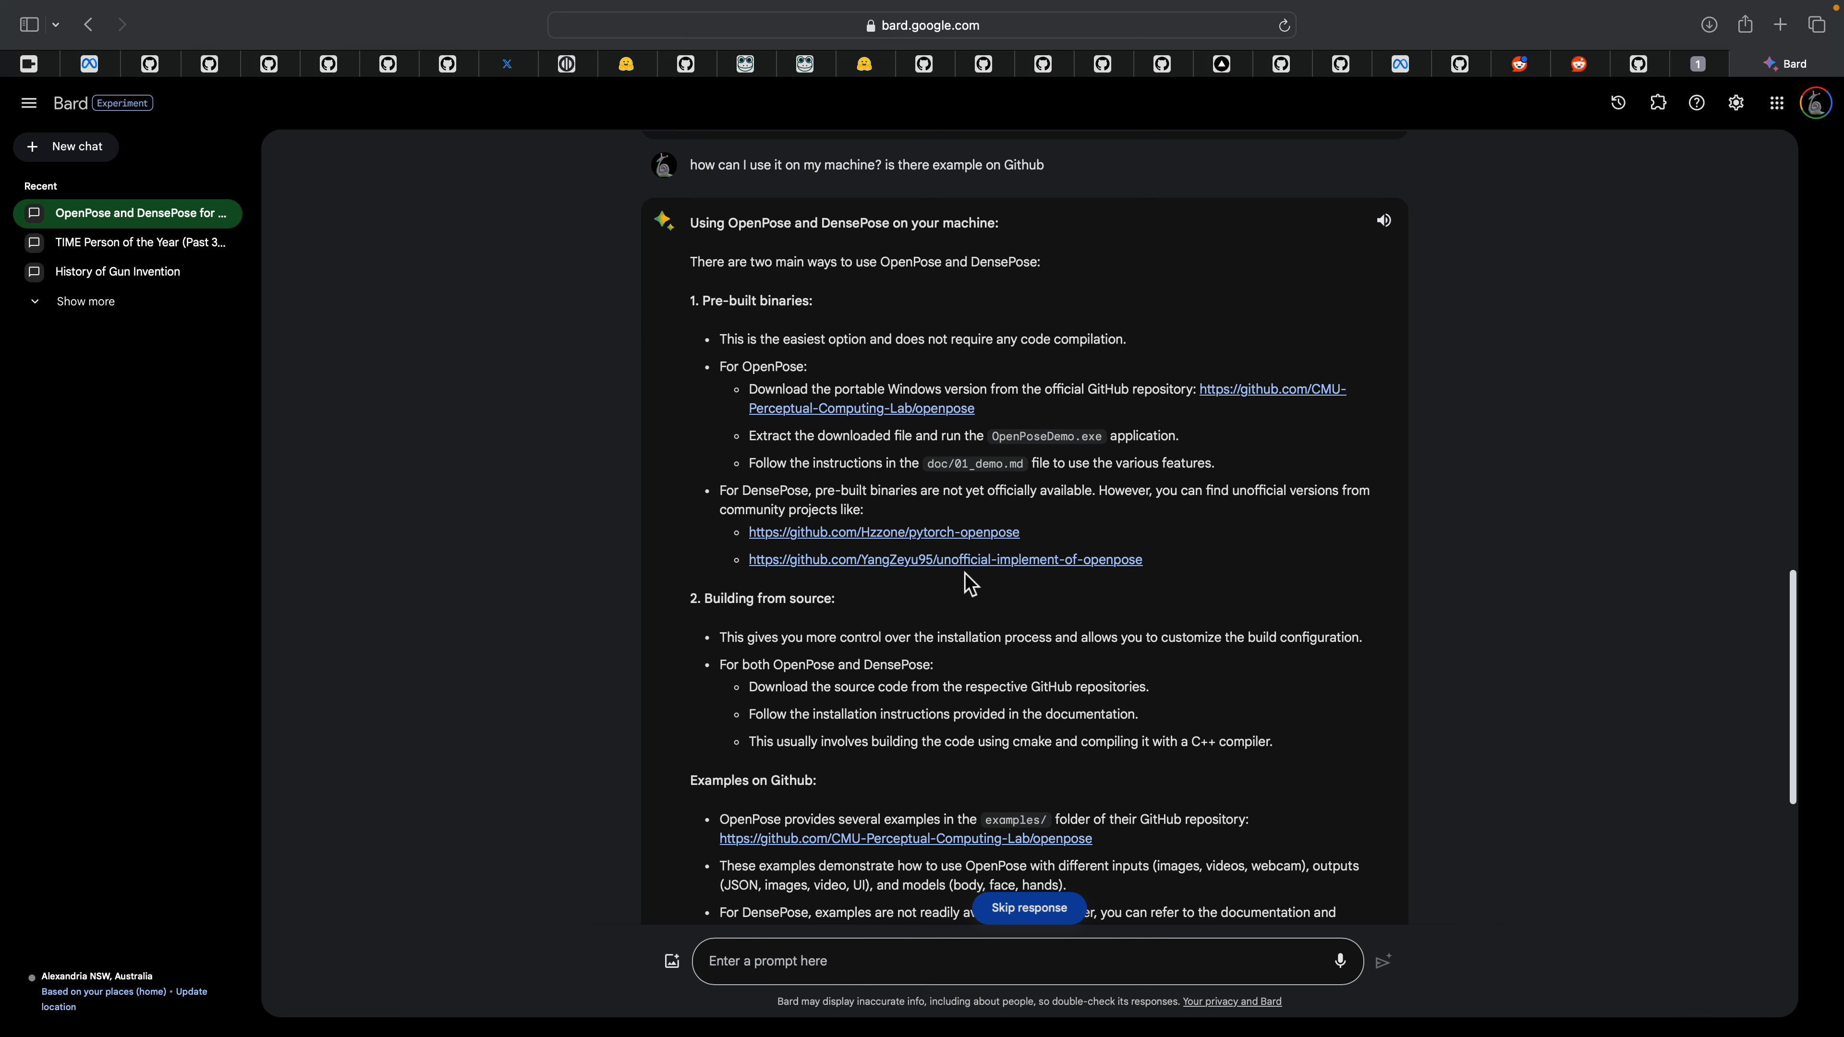
{"action": "scroll", "coordinate": [944, 643], "scroll_direction": "down", "scroll_amount": 2}
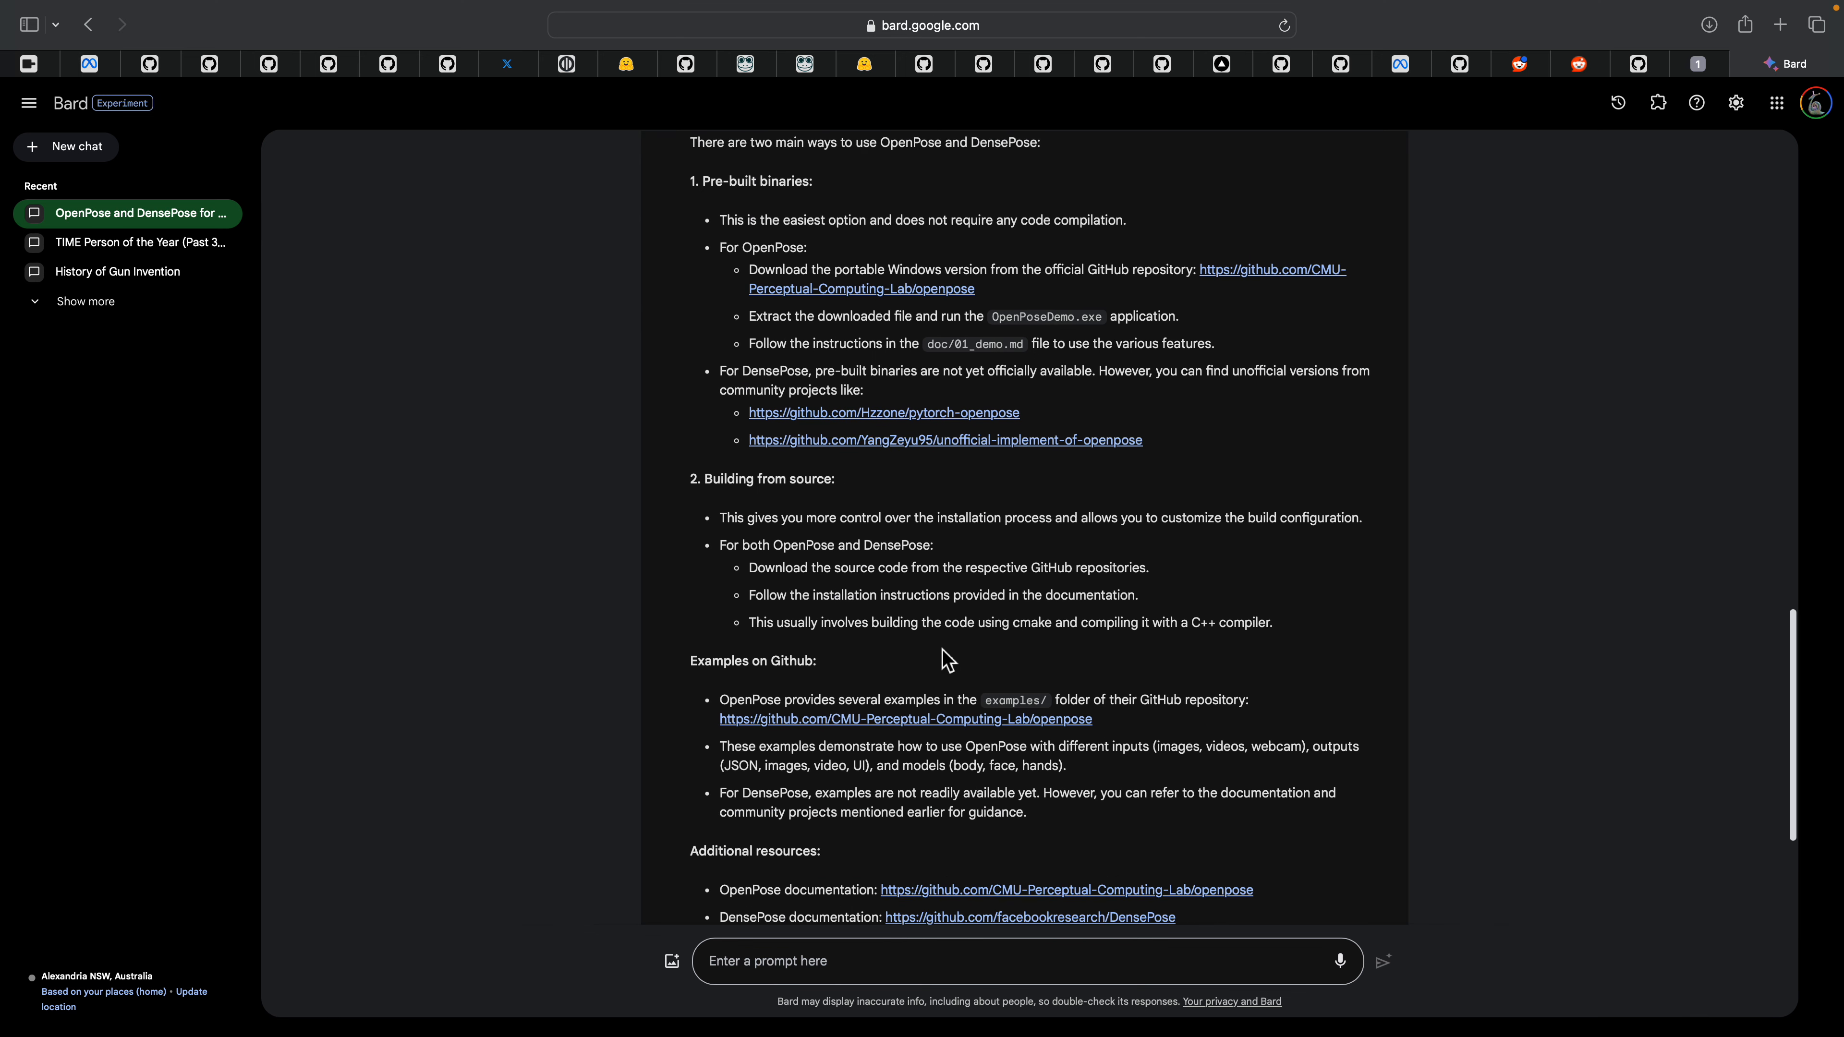
{"action": "scroll", "coordinate": [948, 661], "scroll_direction": "down", "scroll_amount": 3}
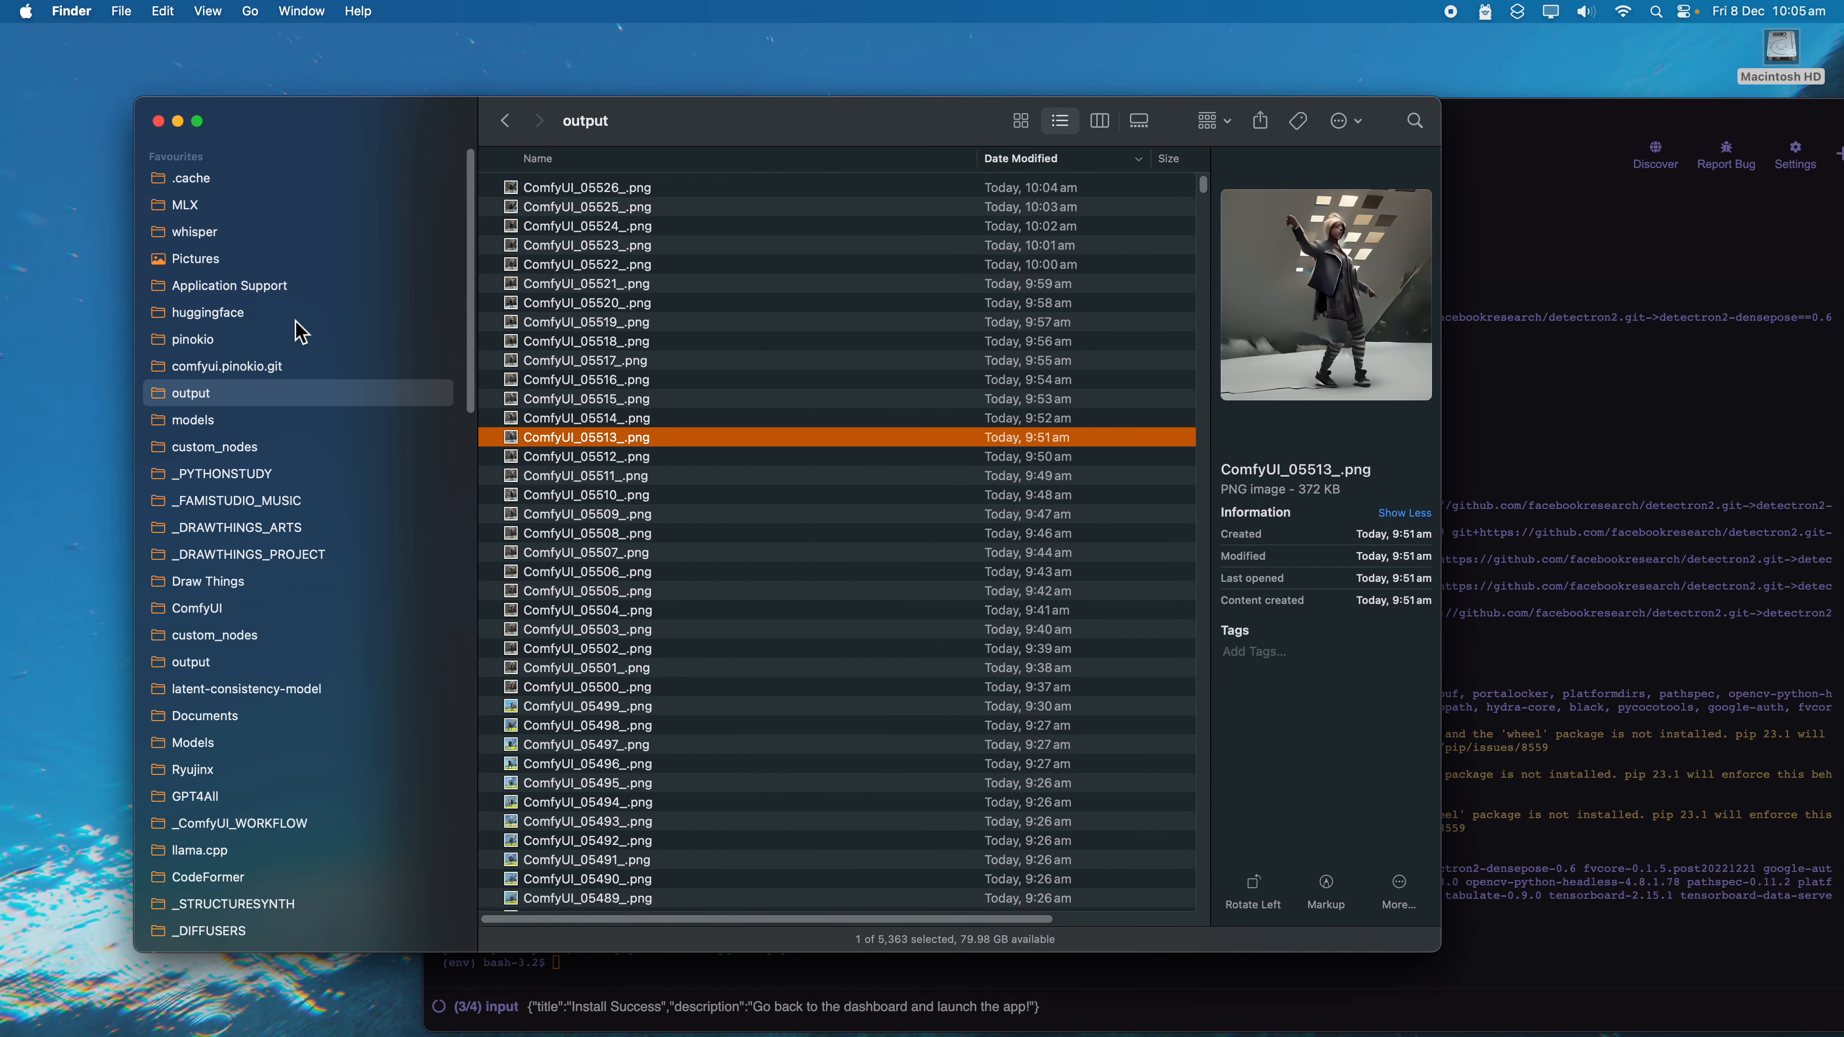
Step: Preview the generated frames in the ComfyUI output folder, going from the newest file back to ComfyUI_05493_.png
{"action": "left_click", "coordinate": [720, 206]}
{"action": "key", "text": "Up"}
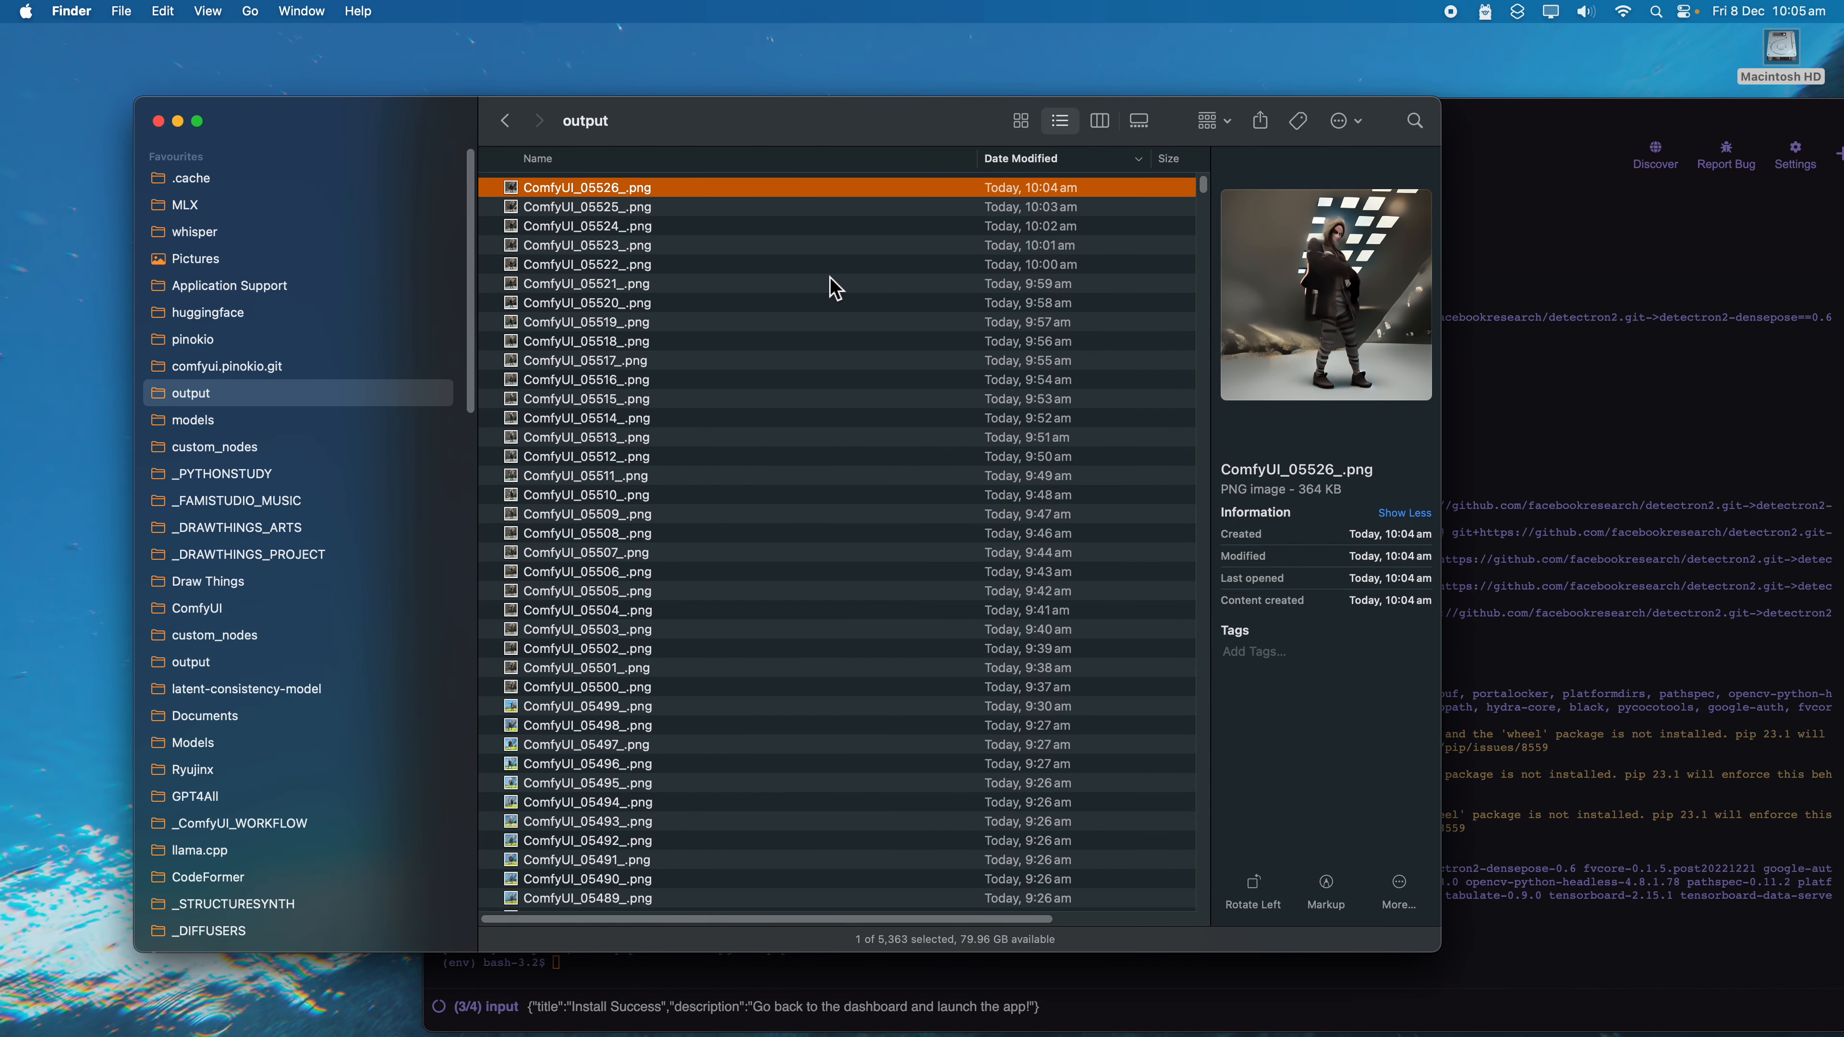
{"action": "key", "text": "space"}
{"action": "key", "text": "Down"}
{"action": "key", "text": "Down"}
{"action": "key", "text": "Down"}
{"action": "key", "text": "Down"}
{"action": "key", "text": "Down"}
{"action": "key", "text": "Down"}
{"action": "key", "text": "Down"}
{"action": "key", "text": "Down"}
{"action": "key", "text": "Down"}
{"action": "key", "text": "Down"}
{"action": "key", "text": "Down"}
{"action": "key", "text": "Down"}
{"action": "key", "text": "Down"}
{"action": "key", "text": "Down"}
{"action": "key", "text": "Down"}
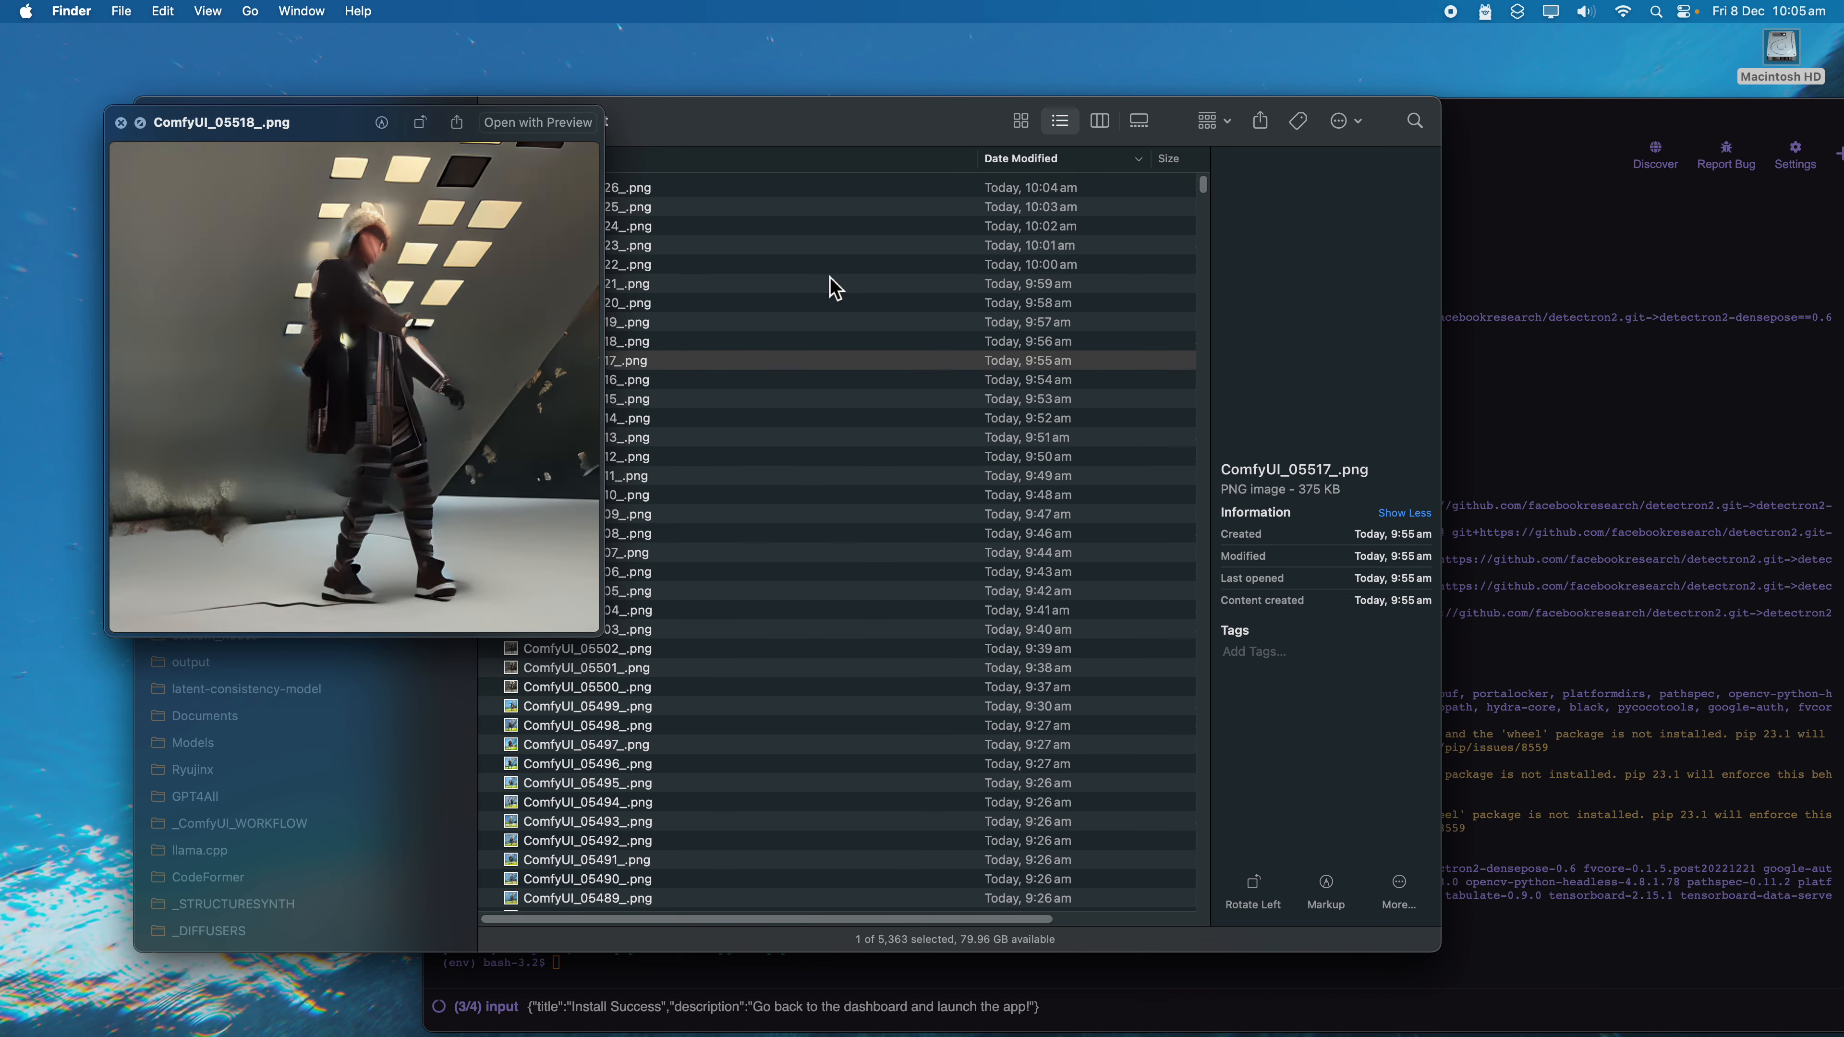
{"action": "key", "text": "Down"}
{"action": "key", "text": "Down"}
{"action": "key", "text": "Down"}
{"action": "key", "text": "Down"}
{"action": "key", "text": "Down"}
{"action": "key", "text": "Down"}
{"action": "key", "text": "Down"}
{"action": "key", "text": "Down"}
{"action": "key", "text": "Down"}
{"action": "key", "text": "Down"}
{"action": "key", "text": "Down"}
{"action": "key", "text": "Down"}
{"action": "key", "text": "Down"}
{"action": "key", "text": "Down"}
{"action": "key", "text": "Down"}
{"action": "key", "text": "Down"}
{"action": "key", "text": "Down"}
{"action": "key", "text": "Down"}
{"action": "key", "text": "Down"}
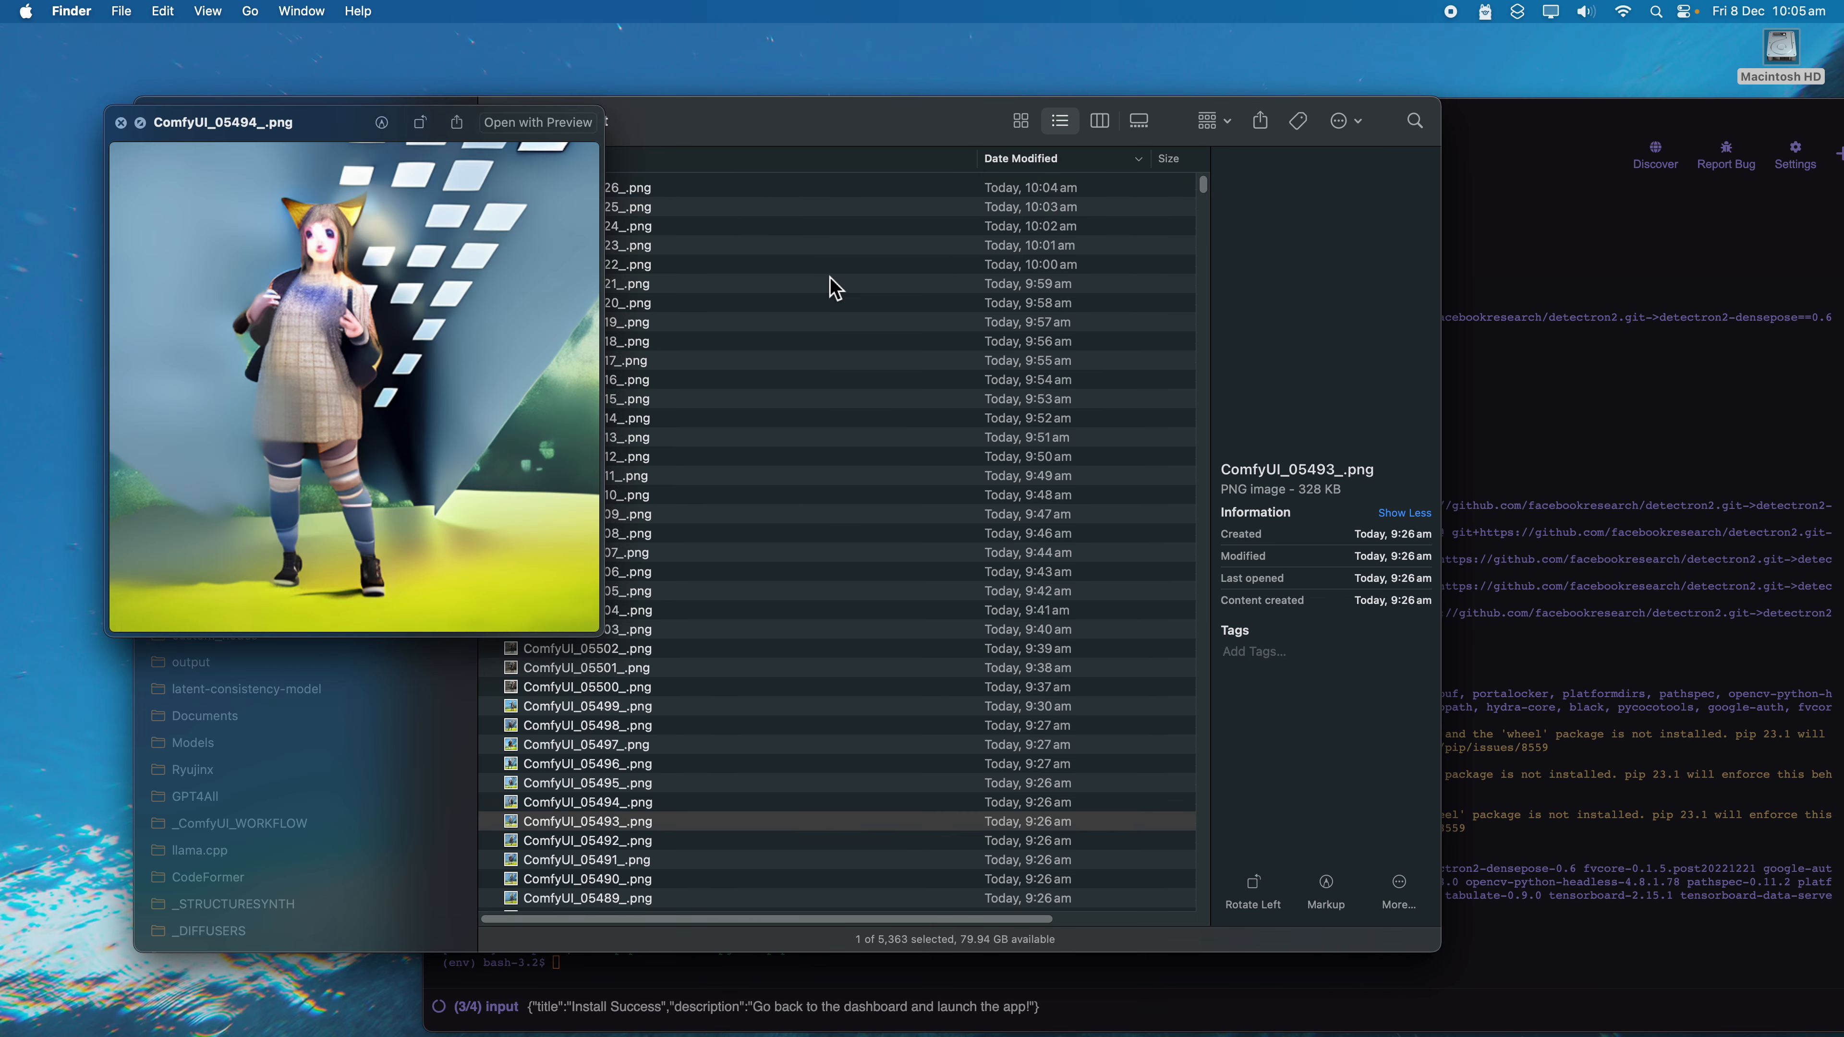
Step: Flip through the frame previews back to the newest file, ComfyUI_05527_.png, return to the browser and close the preview
{"action": "key", "text": "Up"}
{"action": "key", "text": "Up"}
{"action": "key", "text": "Up"}
{"action": "key", "text": "Up"}
{"action": "key", "text": "Up"}
{"action": "key", "text": "Up"}
{"action": "key", "text": "Up"}
{"action": "key", "text": "Up"}
{"action": "key", "text": "Up"}
{"action": "key", "text": "Up"}
{"action": "key", "text": "Up"}
{"action": "key", "text": "Up"}
{"action": "key", "text": "Up"}
{"action": "key", "text": "Up"}
{"action": "key", "text": "Up"}
{"action": "key", "text": "Up"}
{"action": "key", "text": "Up"}
{"action": "key", "text": "Up"}
{"action": "key", "text": "Up"}
{"action": "key", "text": "Up"}
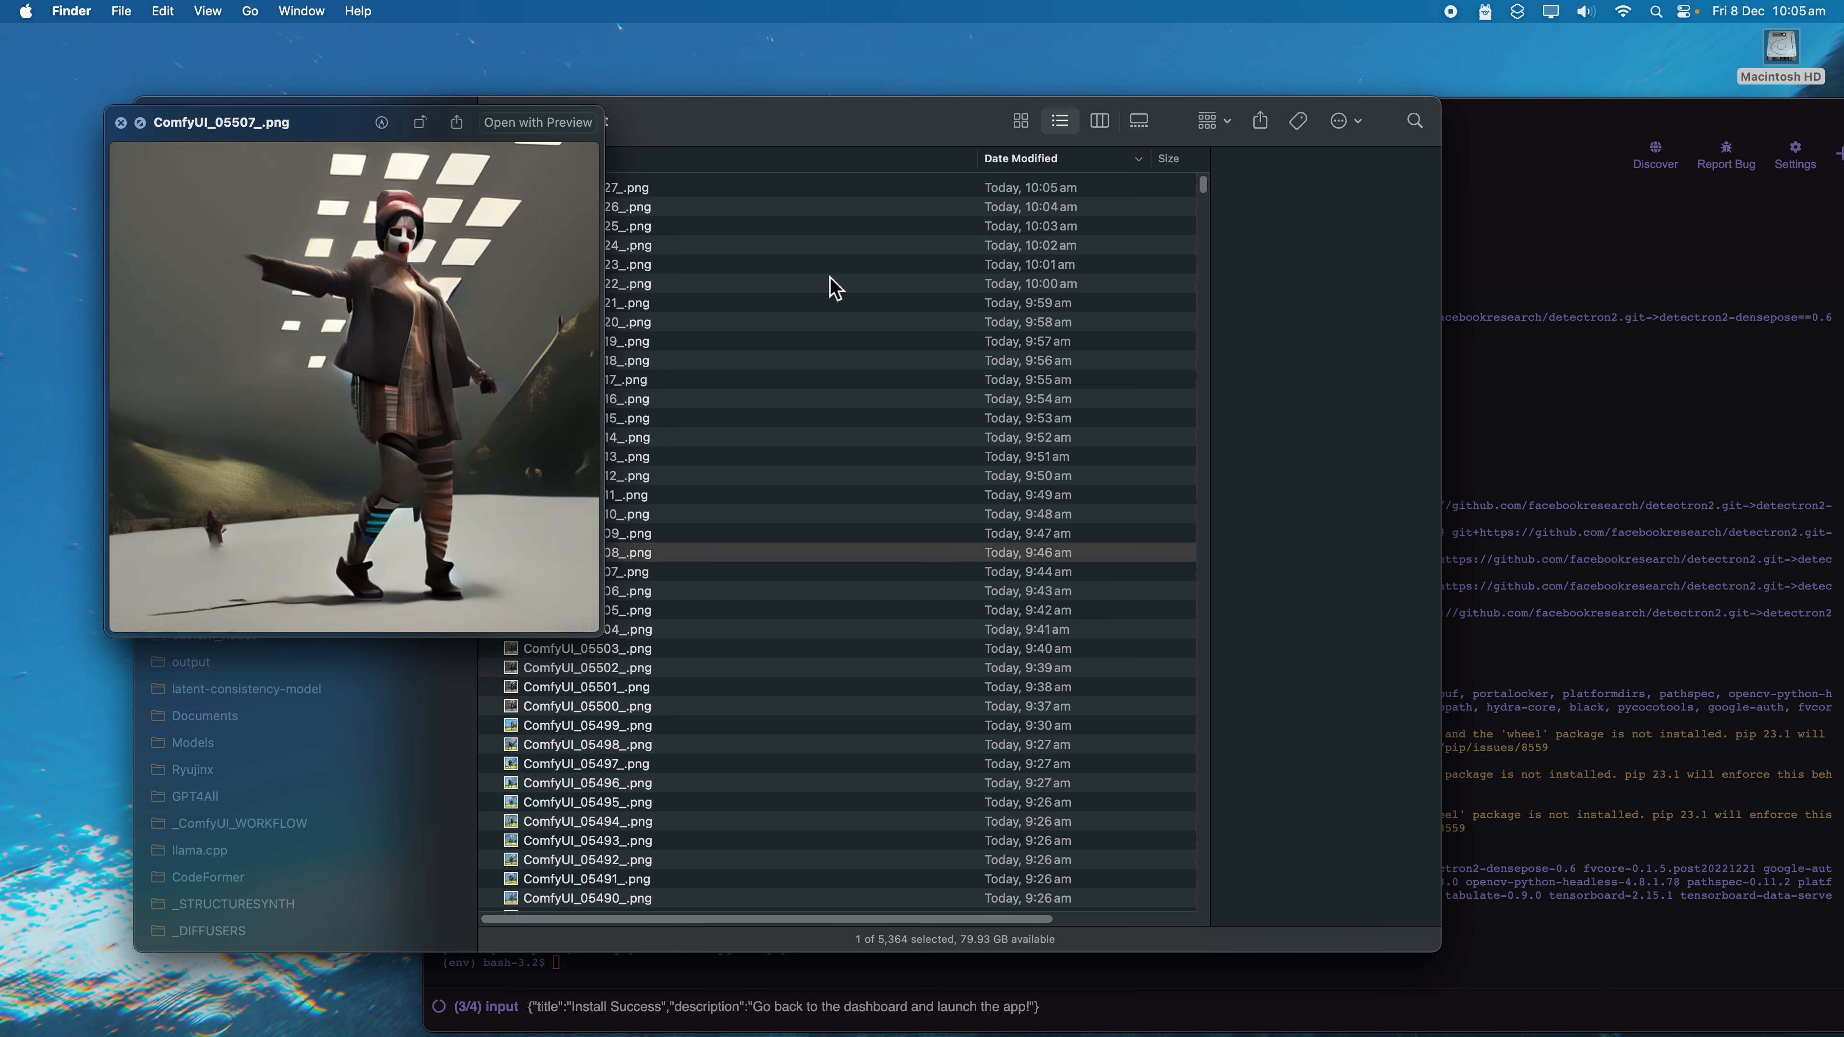
{"action": "key", "text": "Up"}
{"action": "key", "text": "Up"}
{"action": "key", "text": "Up"}
{"action": "key", "text": "Up"}
{"action": "key", "text": "Up"}
{"action": "key", "text": "Up"}
{"action": "key", "text": "Up"}
{"action": "key", "text": "Up"}
{"action": "key", "text": "Up"}
{"action": "key", "text": "Up"}
{"action": "key", "text": "Up"}
{"action": "key", "text": "Up"}
{"action": "key", "text": "Up"}
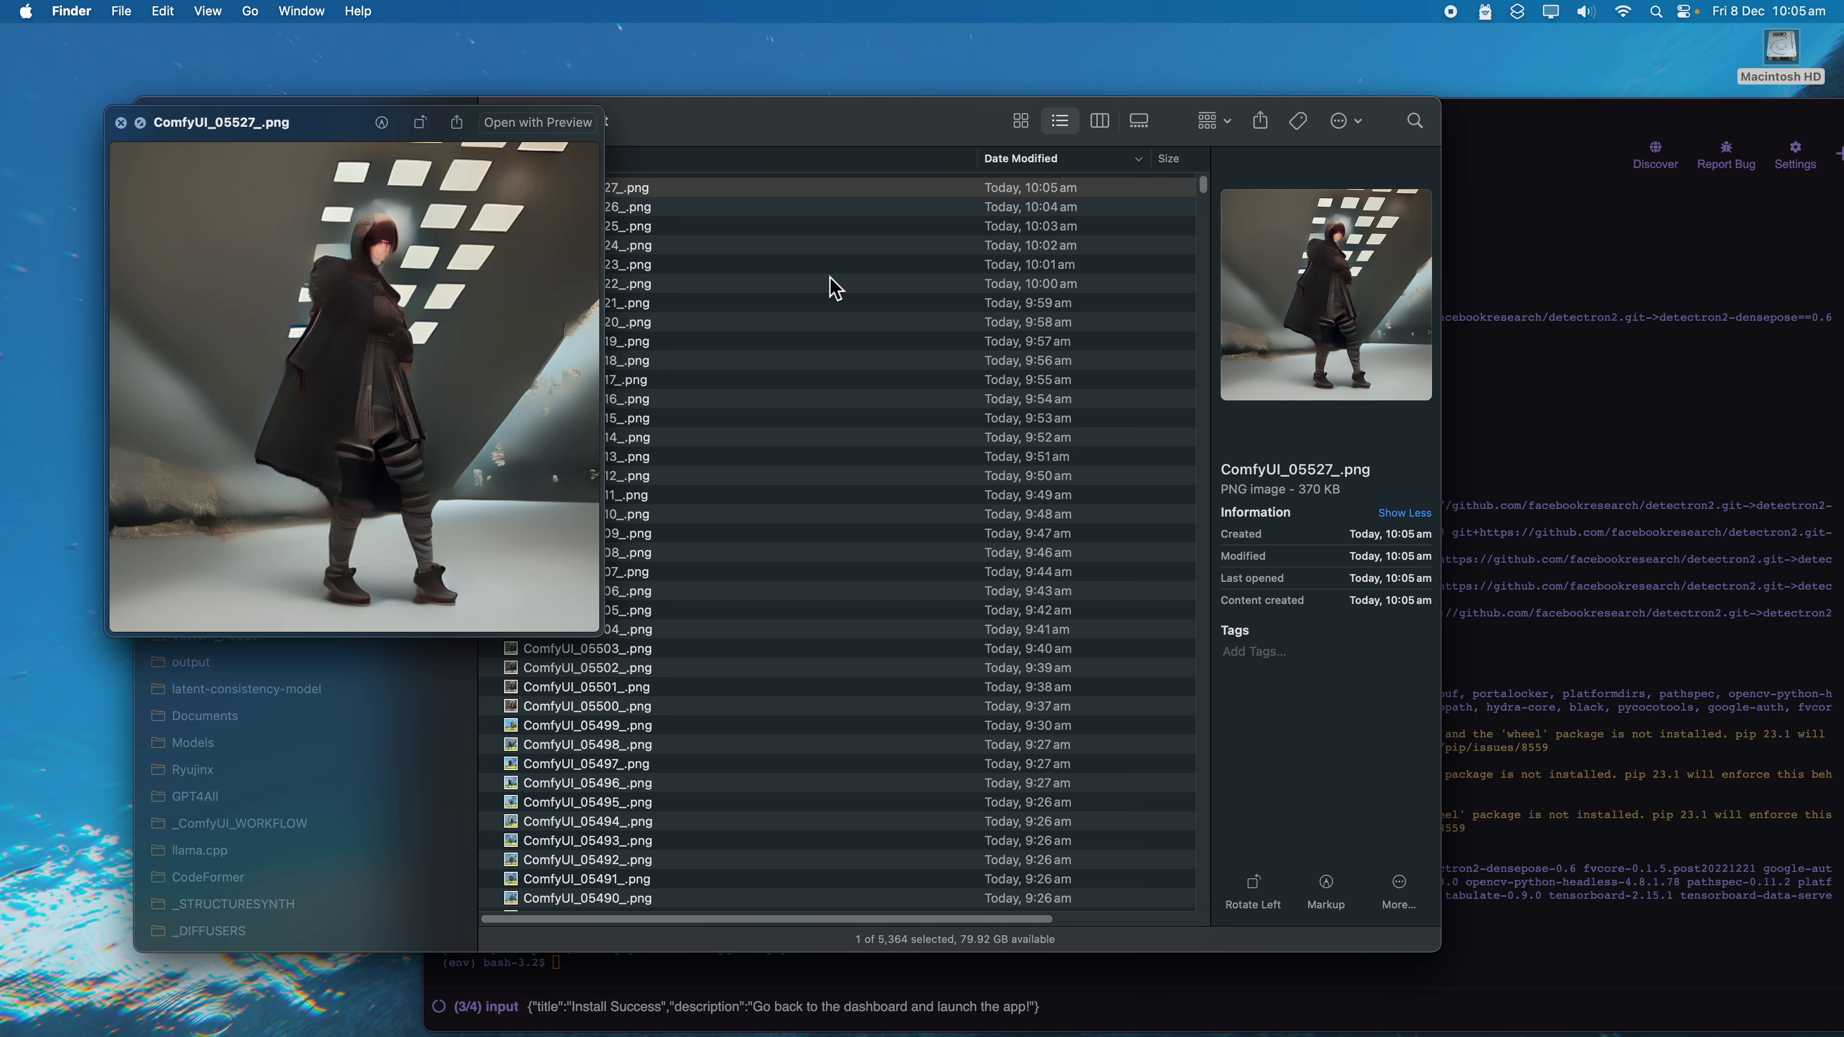
{"action": "key", "text": "super+Tab"}
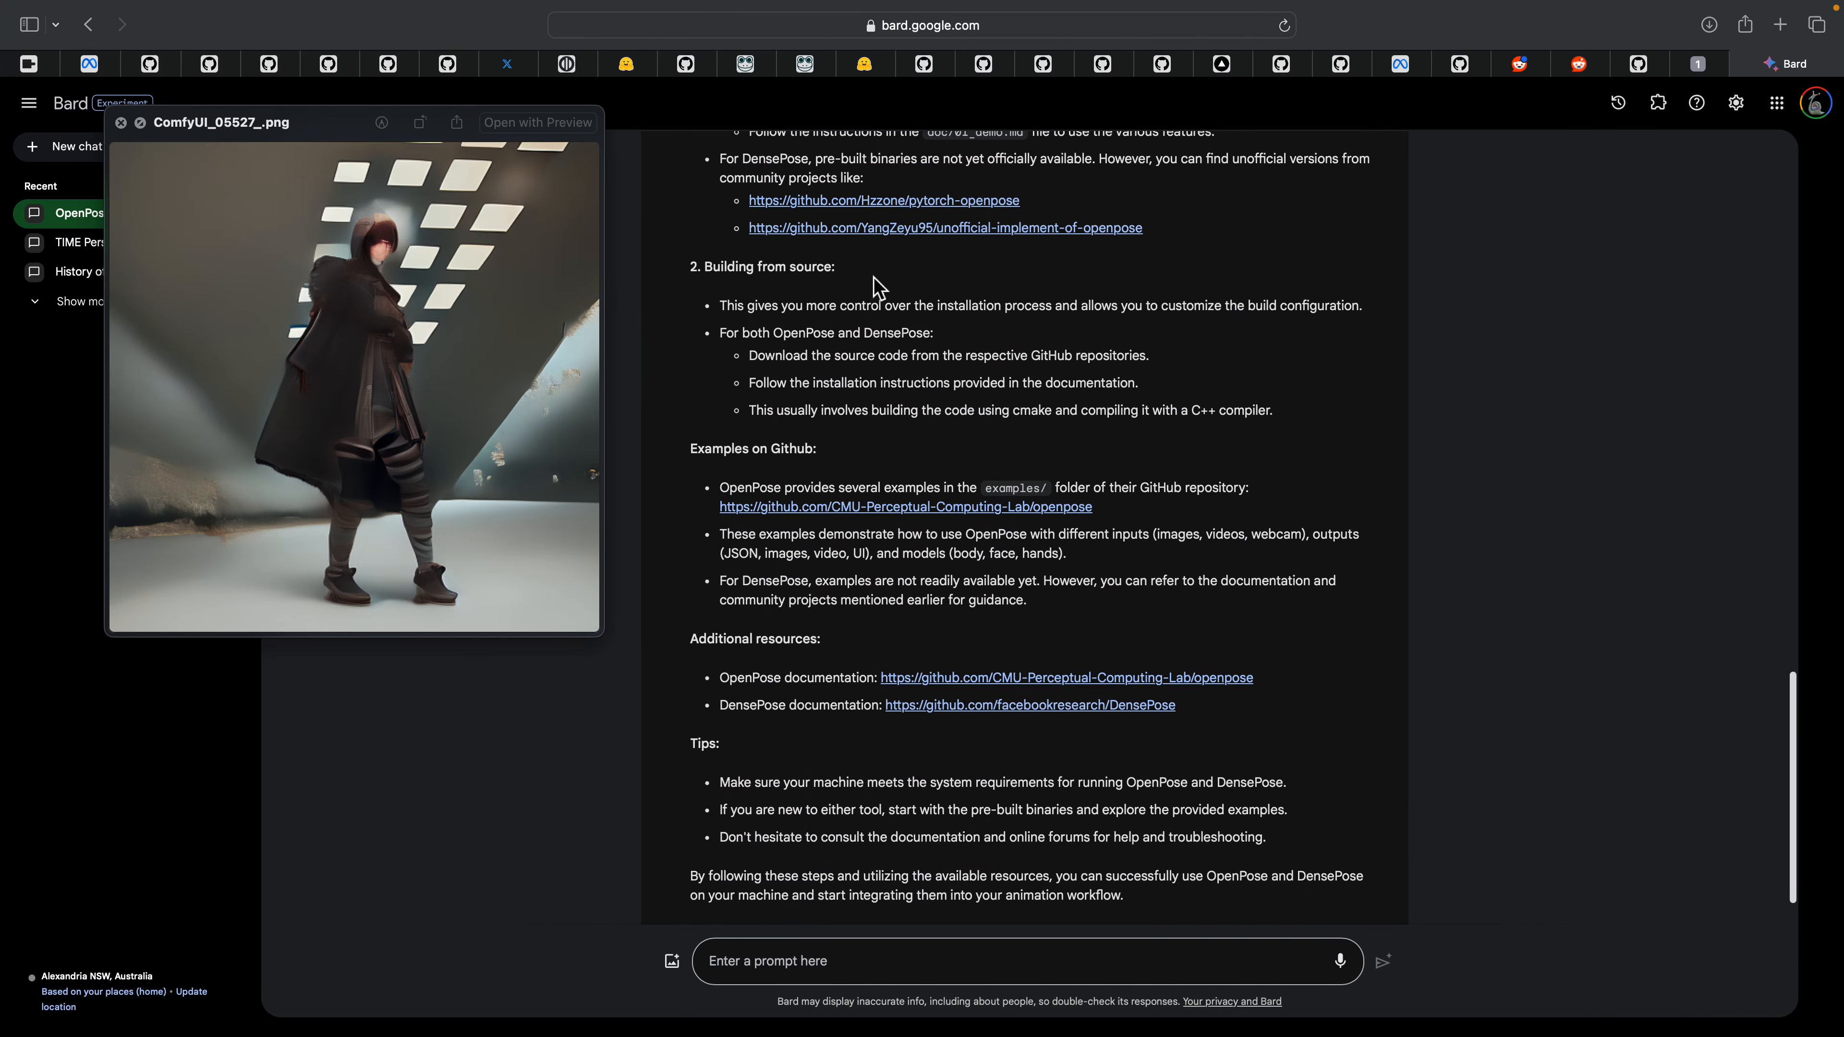
{"action": "left_click", "coordinate": [122, 125]}
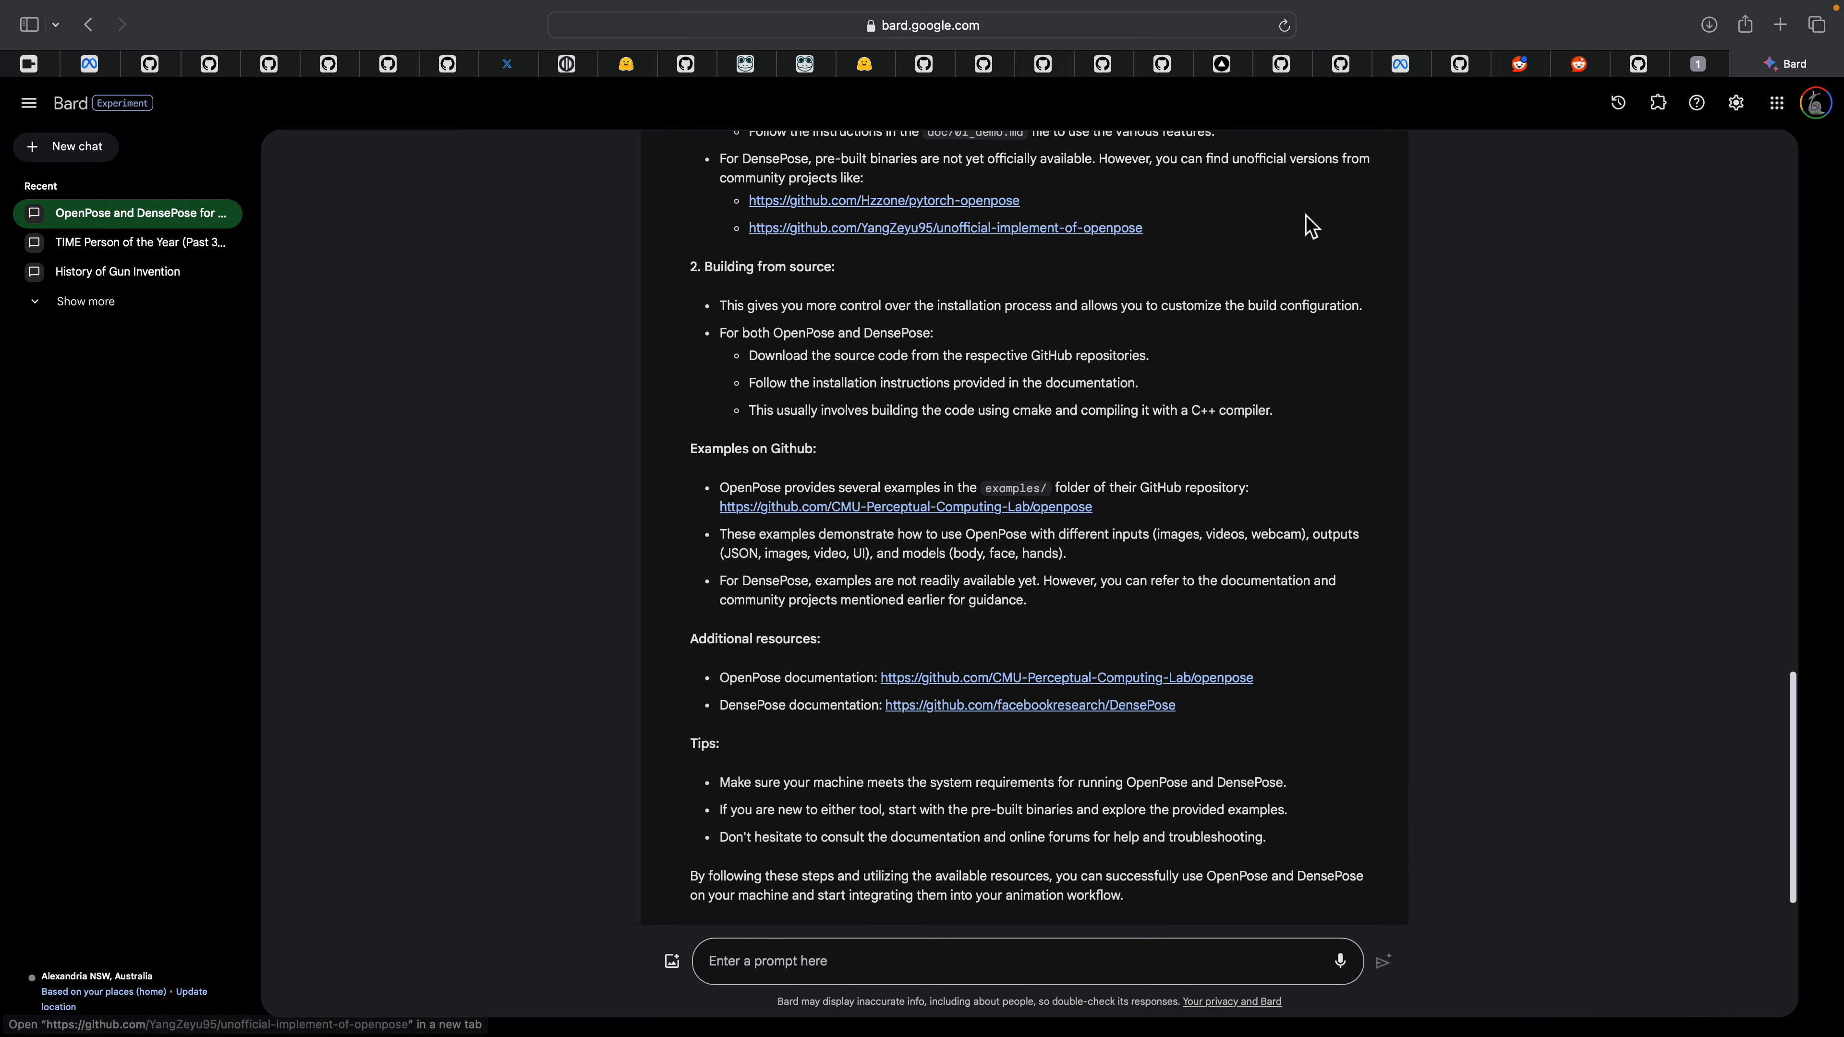
Step: Read the cg-random repository's readme down to its list of random loaders, and view the ComfyUI workflow as a whole
{"action": "left_click", "coordinate": [1343, 64]}
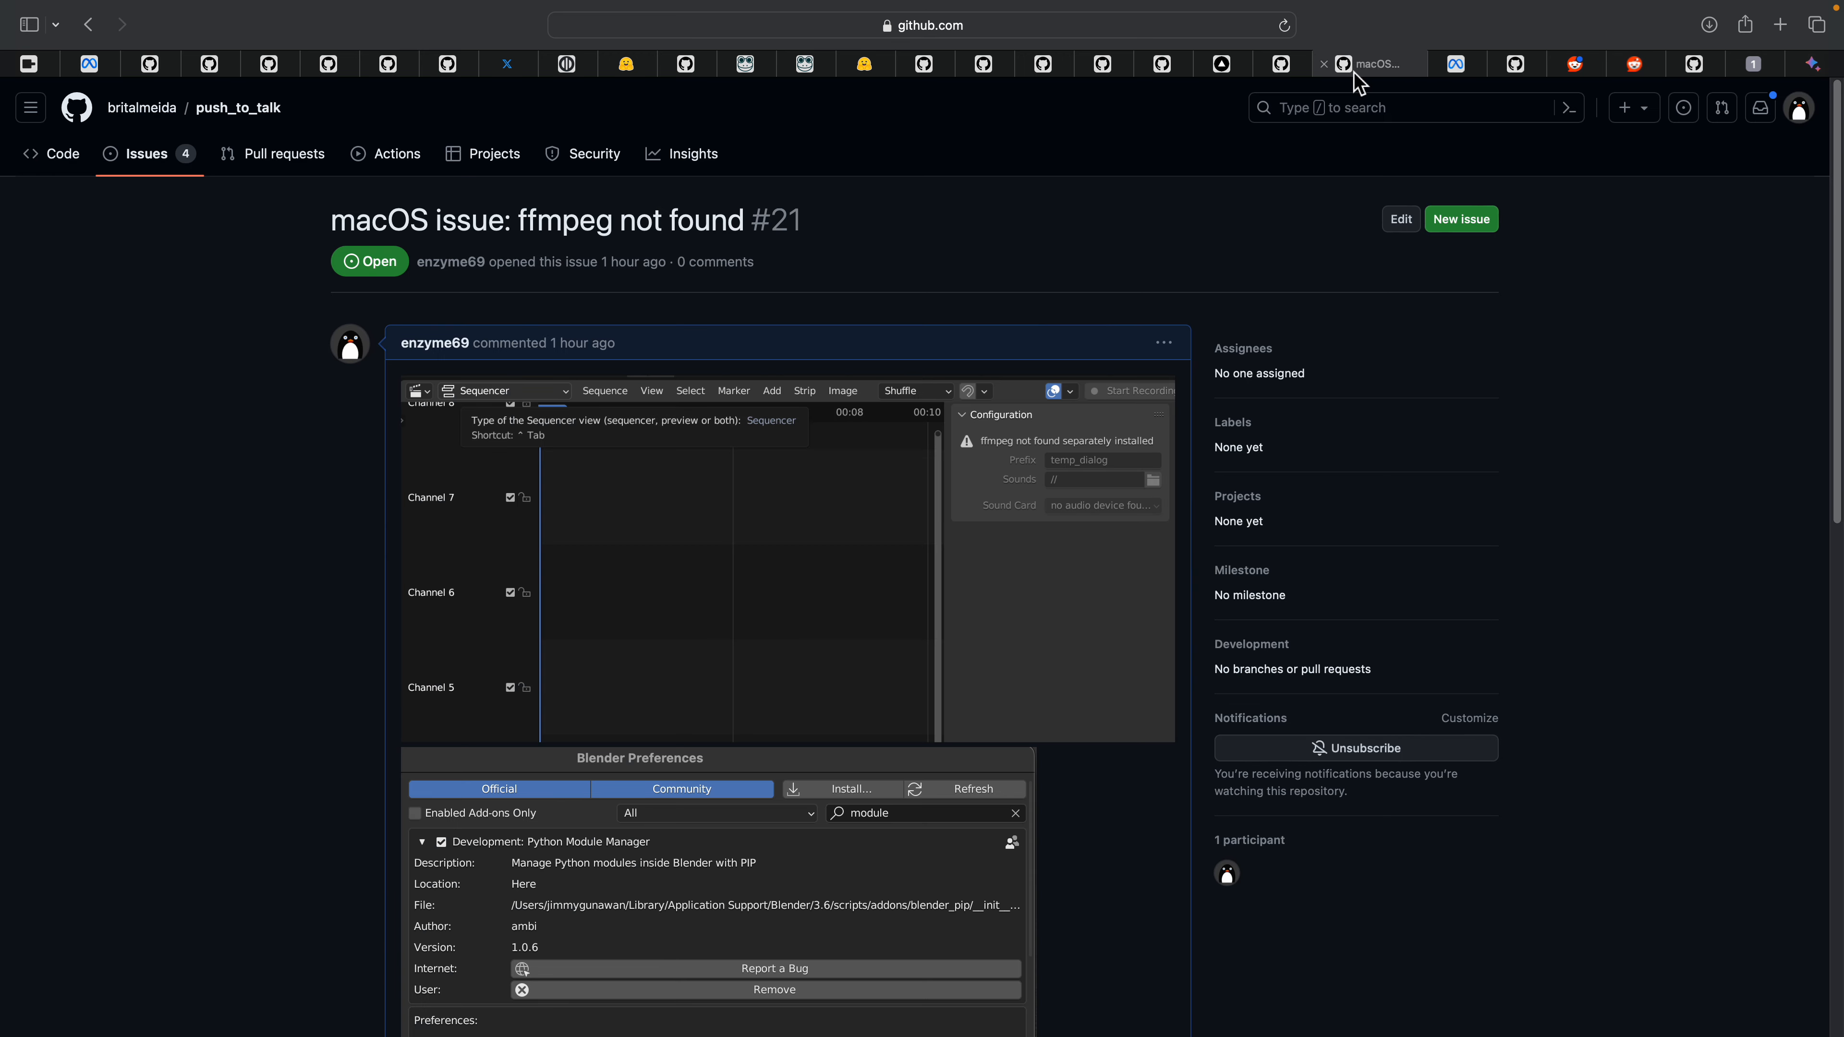
{"action": "left_click", "coordinate": [1695, 64]}
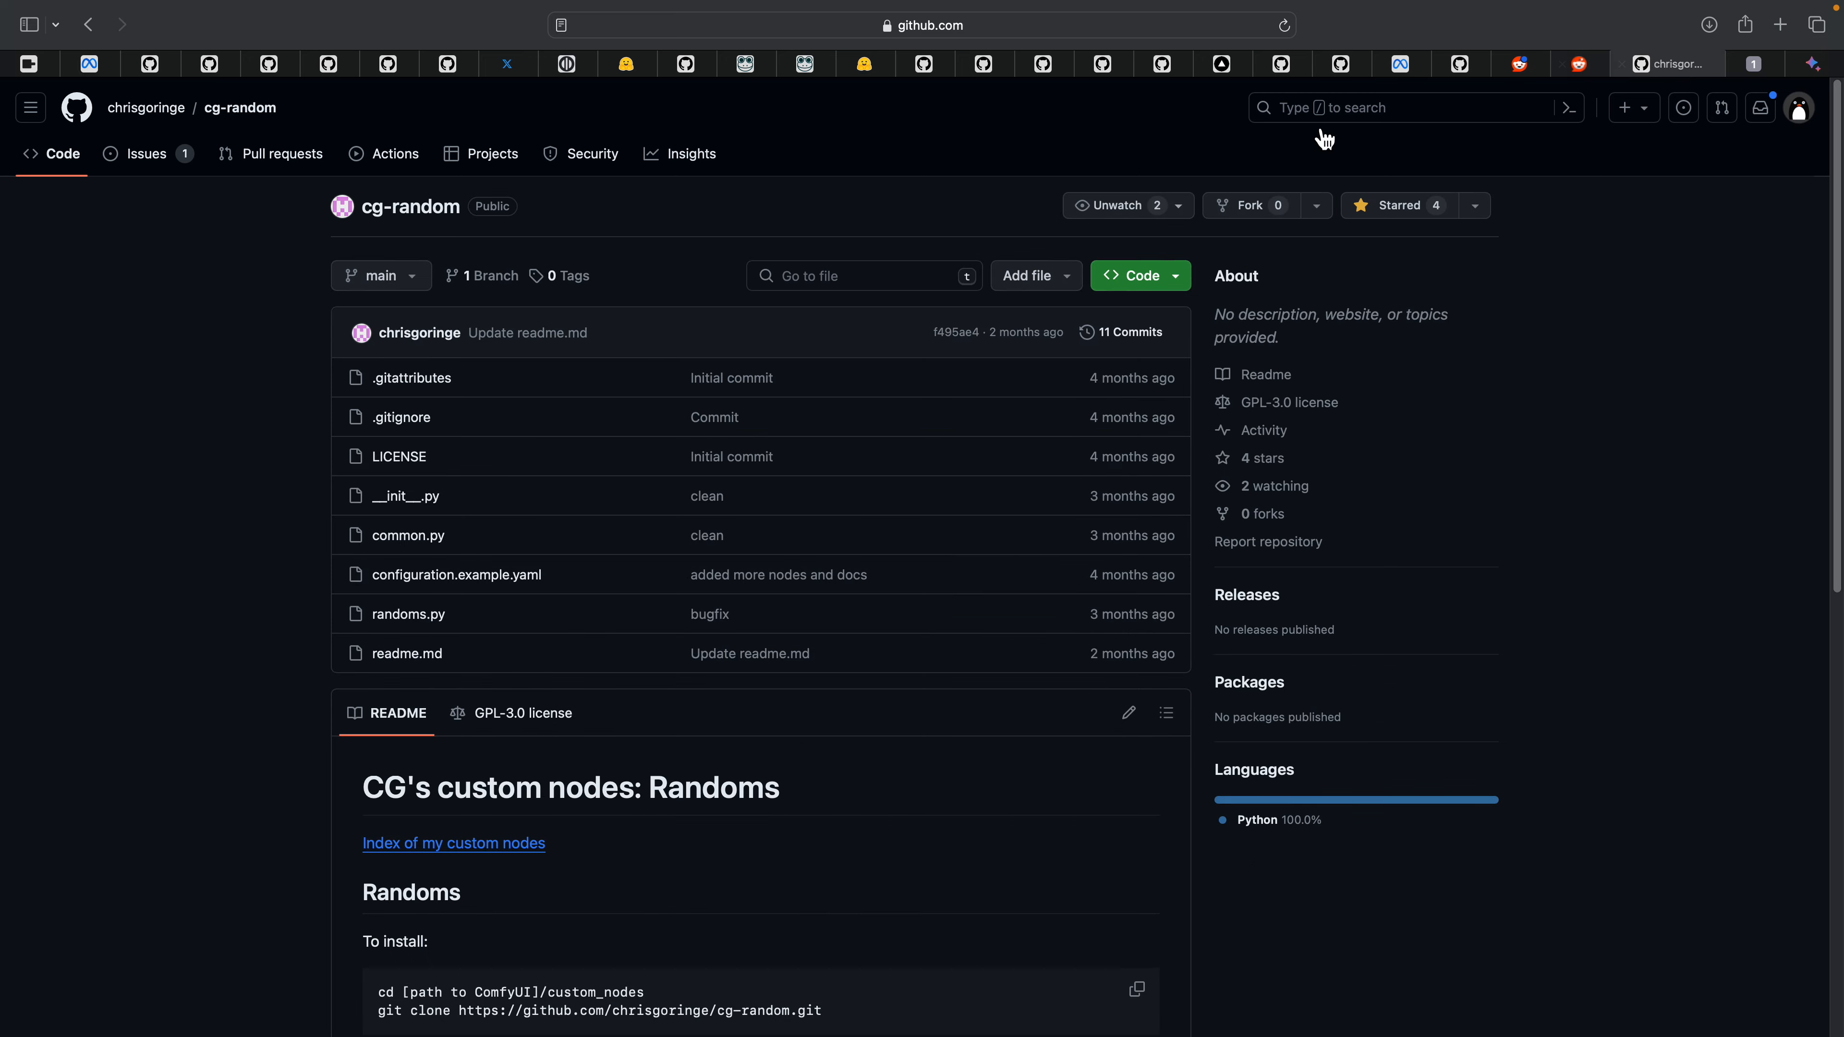
{"action": "scroll", "coordinate": [728, 537], "scroll_direction": "down", "scroll_amount": 15}
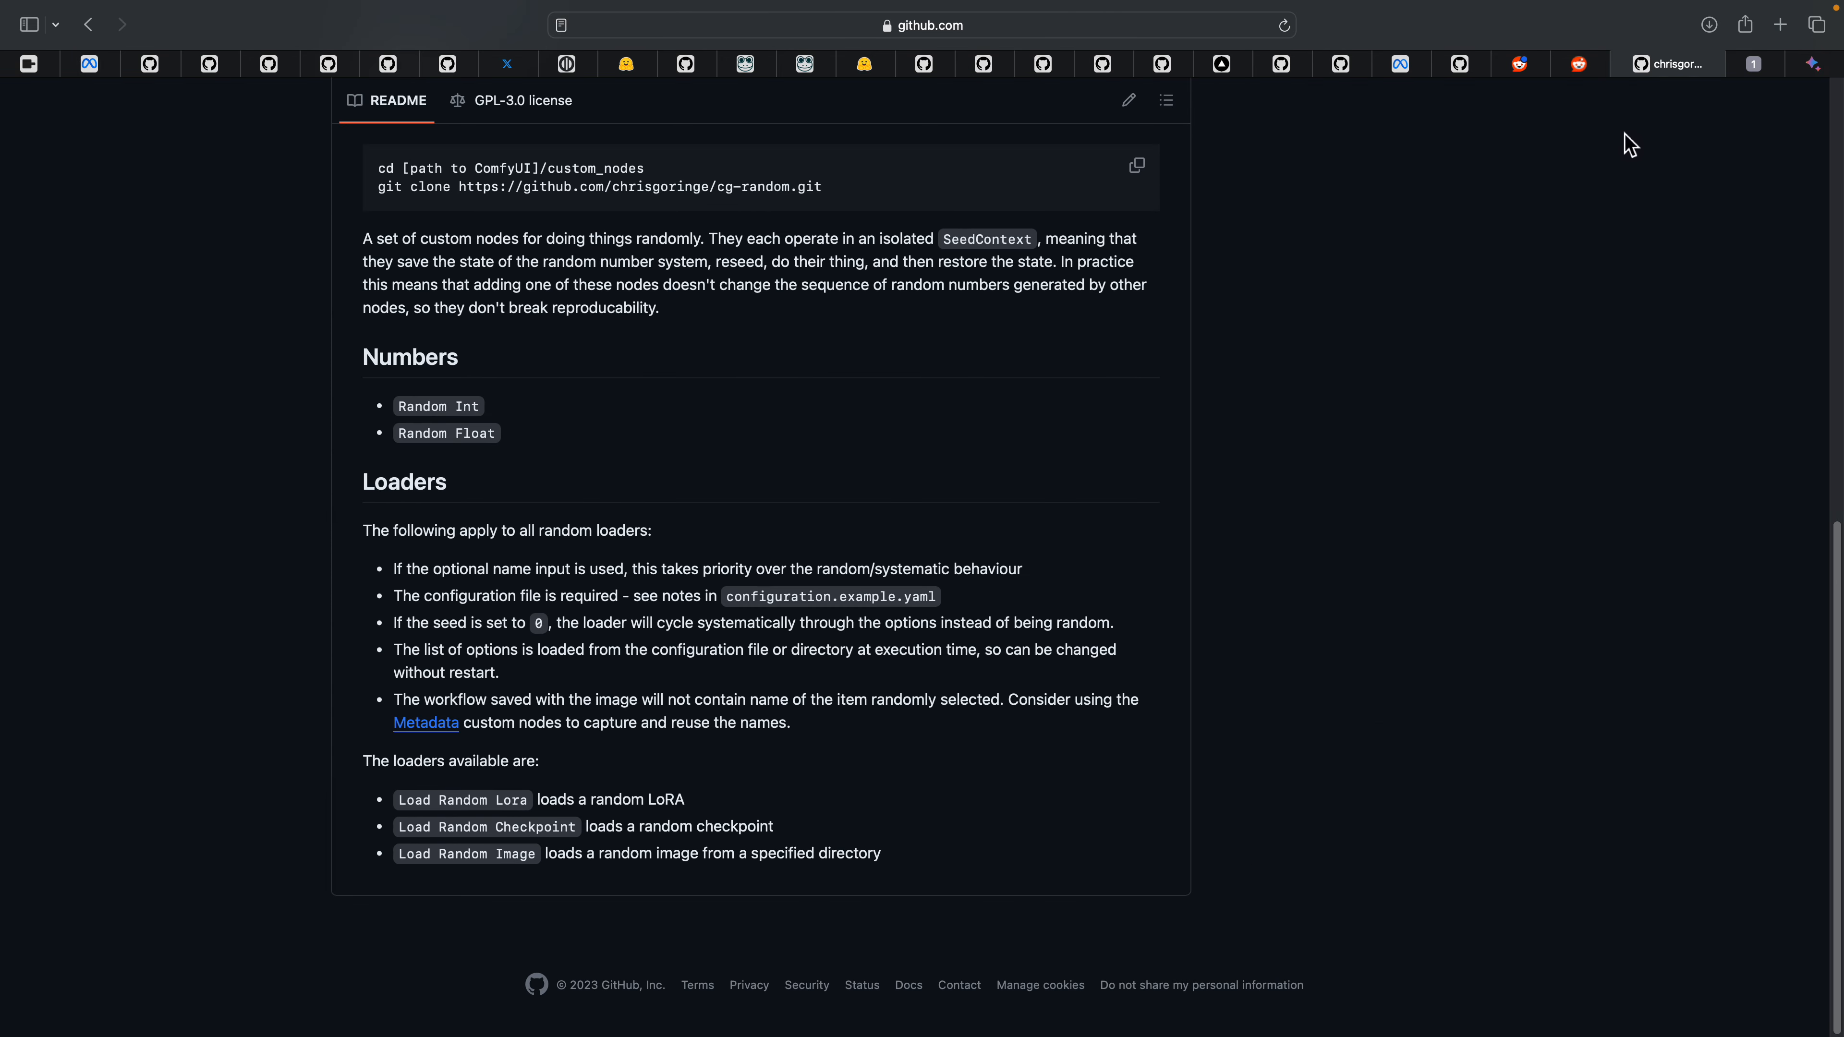
{"action": "left_click", "coordinate": [1760, 71]}
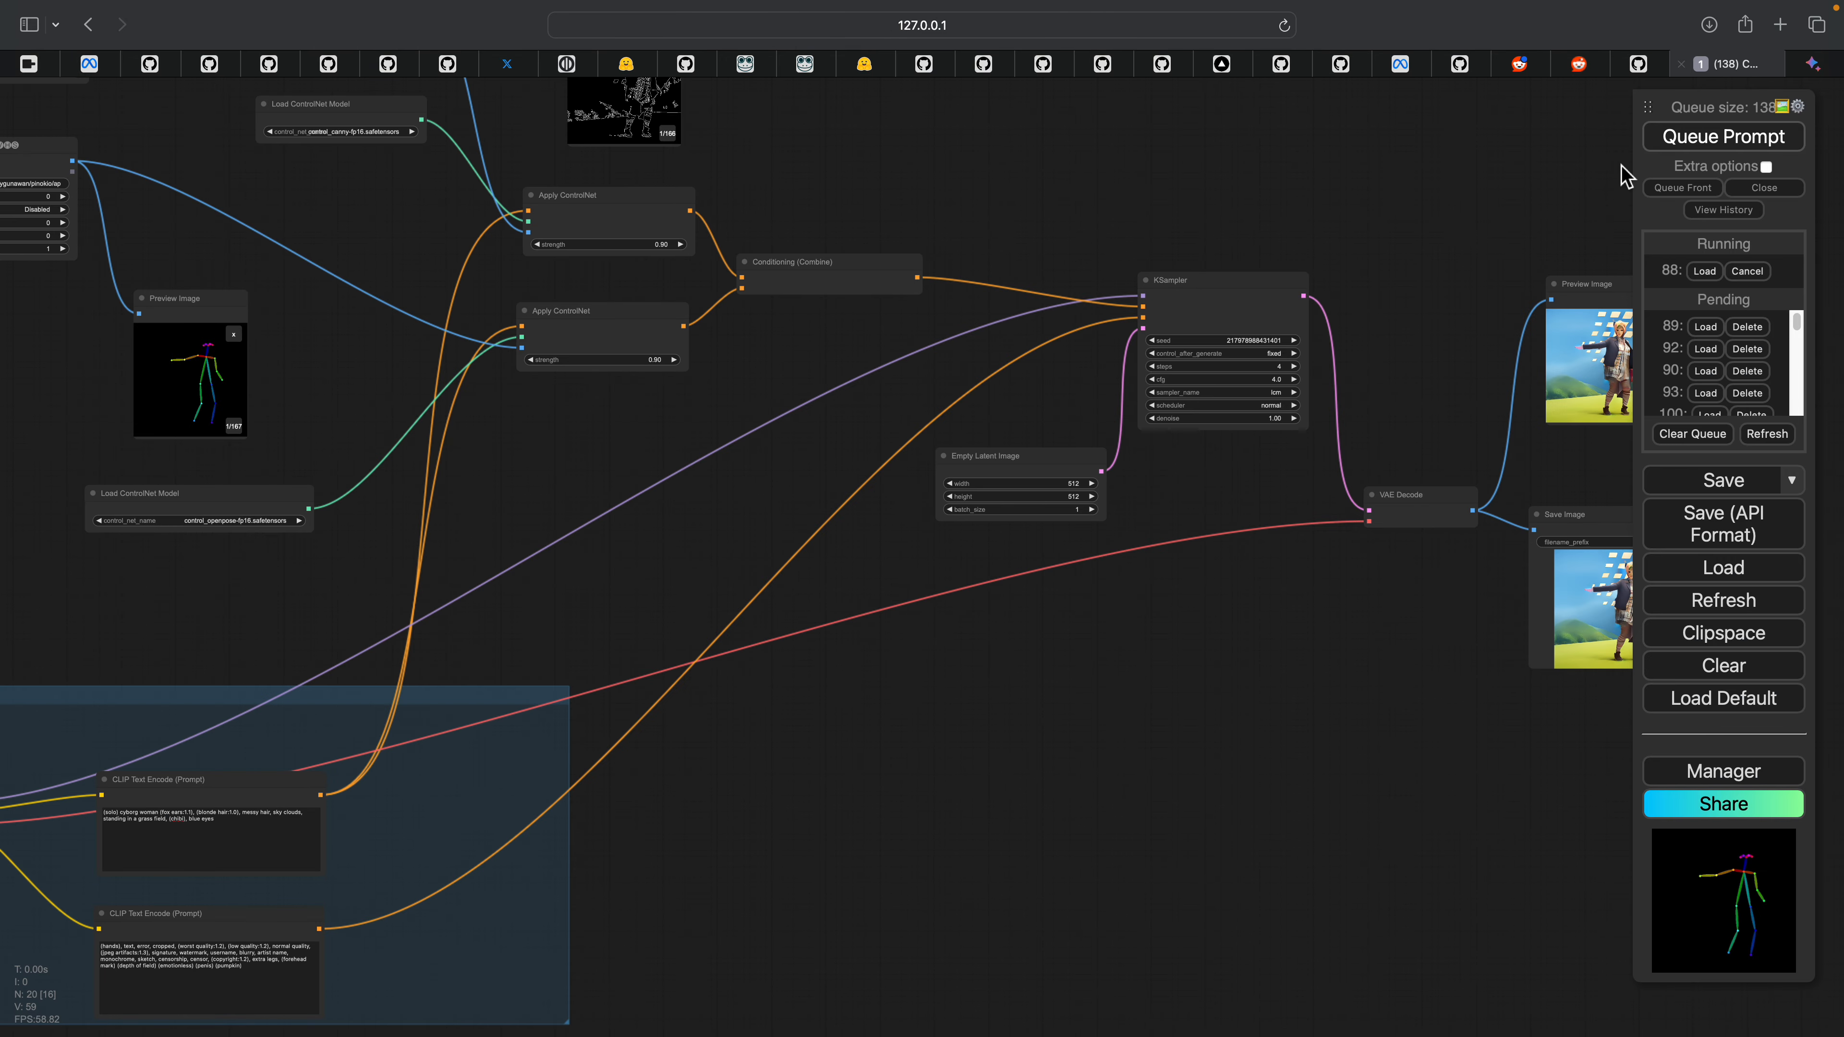
{"action": "scroll", "coordinate": [1363, 276], "scroll_direction": "down", "scroll_amount": 3}
{"action": "scroll", "coordinate": [1319, 290], "scroll_direction": "up", "scroll_amount": 3}
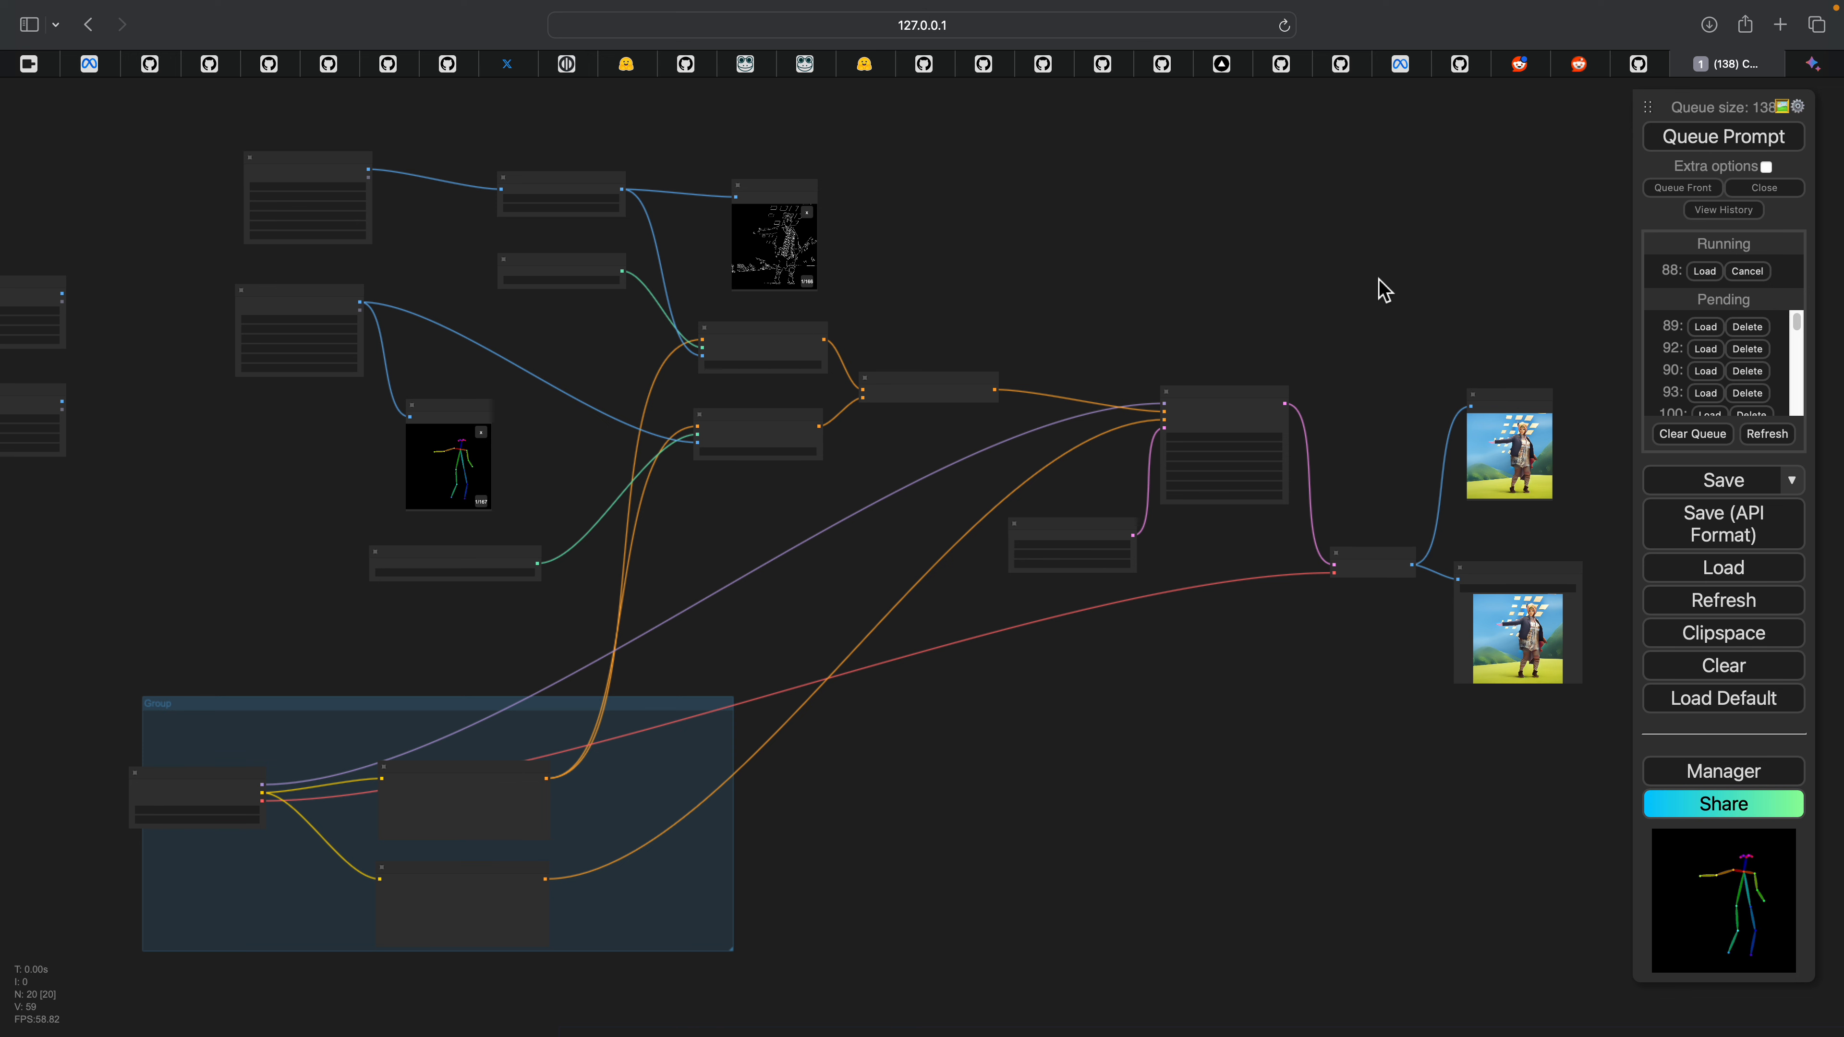
{"action": "left_click_drag", "start_coordinate": [1417, 290], "coordinate": [1460, 286]}
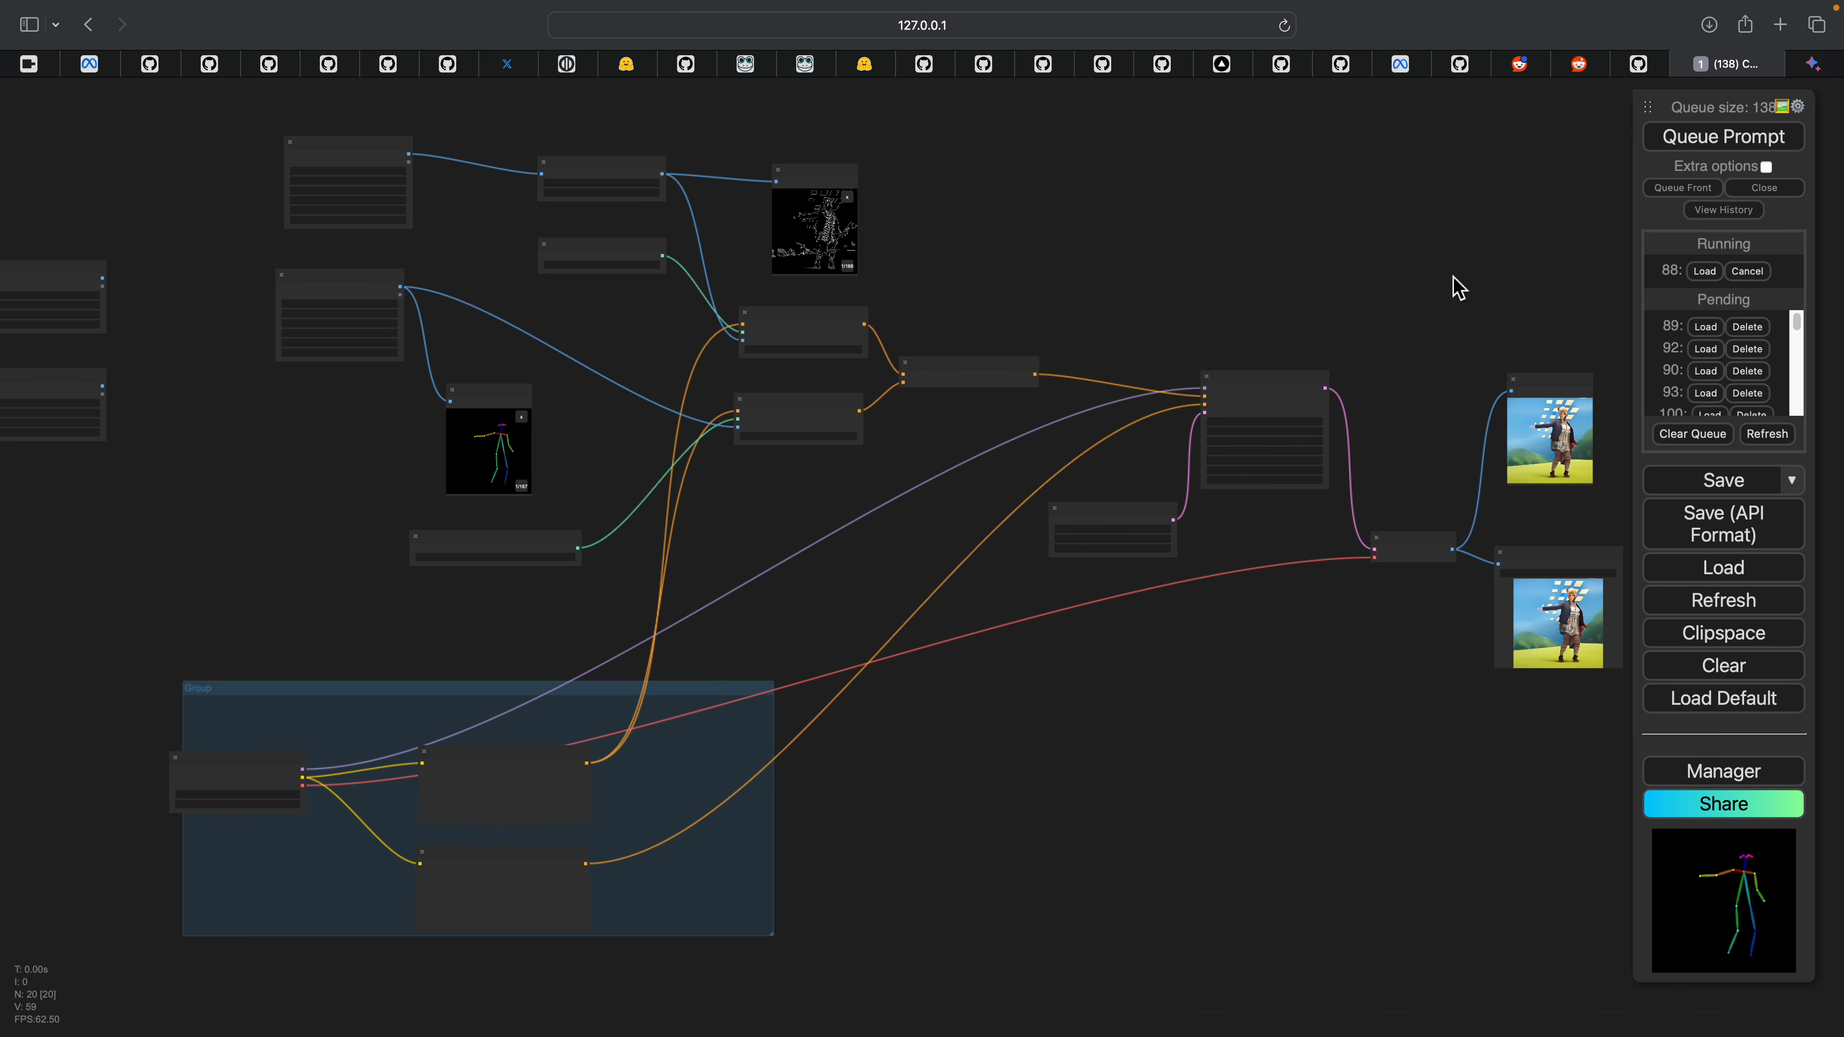
Step: Open Image Creator from Microsoft Bing in a new browser tab
{"action": "left_click", "coordinate": [1773, 33]}
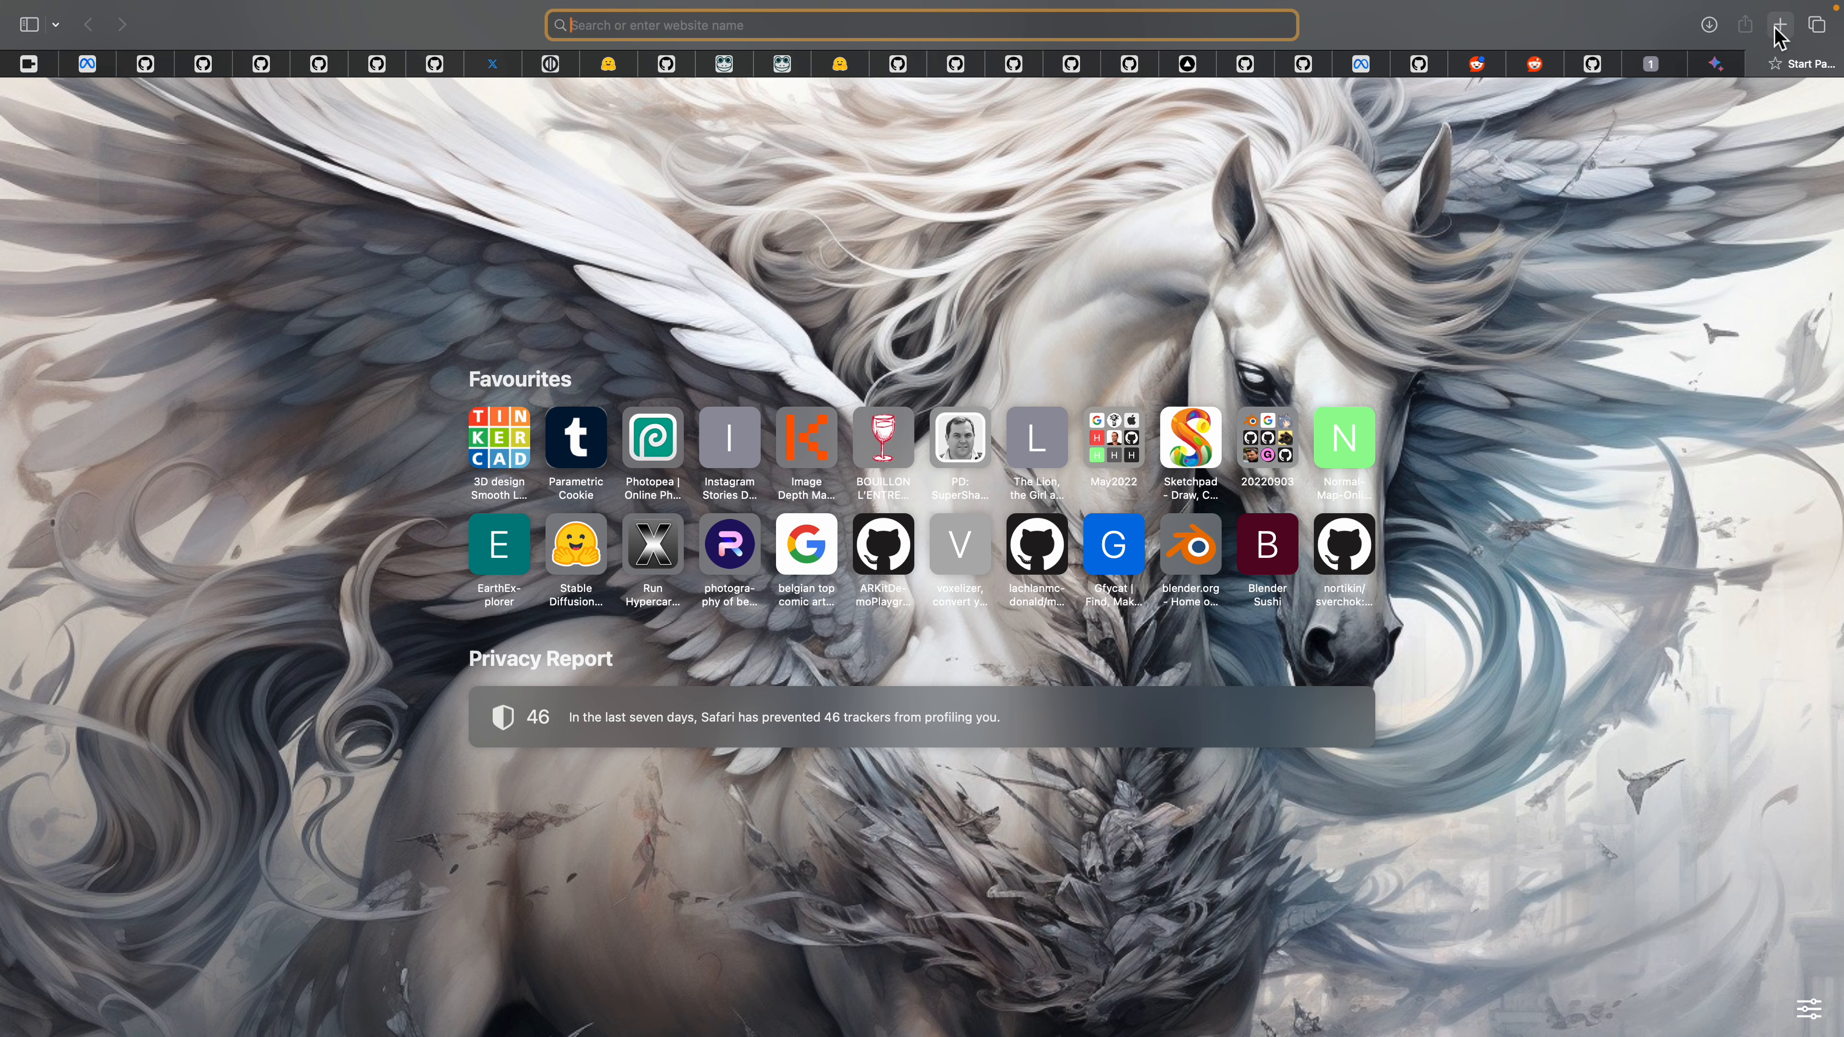
{"action": "type", "text": "promt"}
{"action": "key", "text": "super+a"}
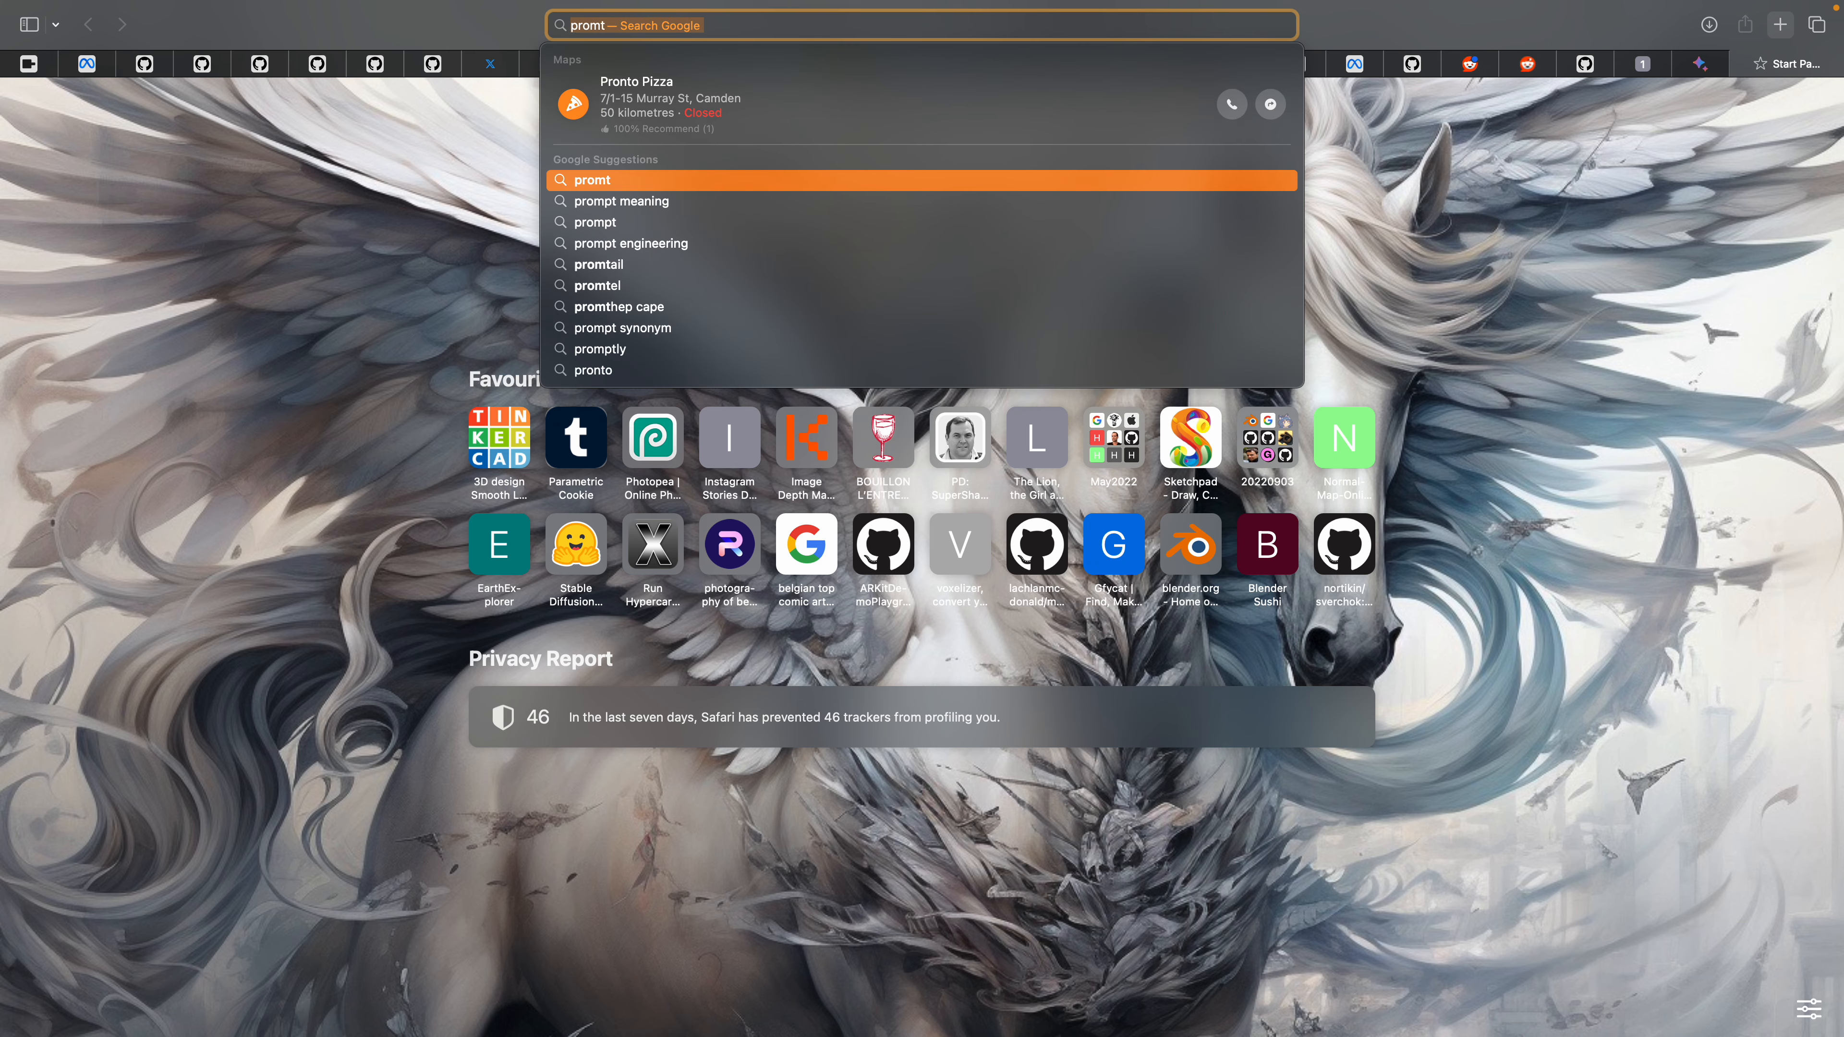
{"action": "type", "text": "bing.com"}
{"action": "key", "text": "Down"}
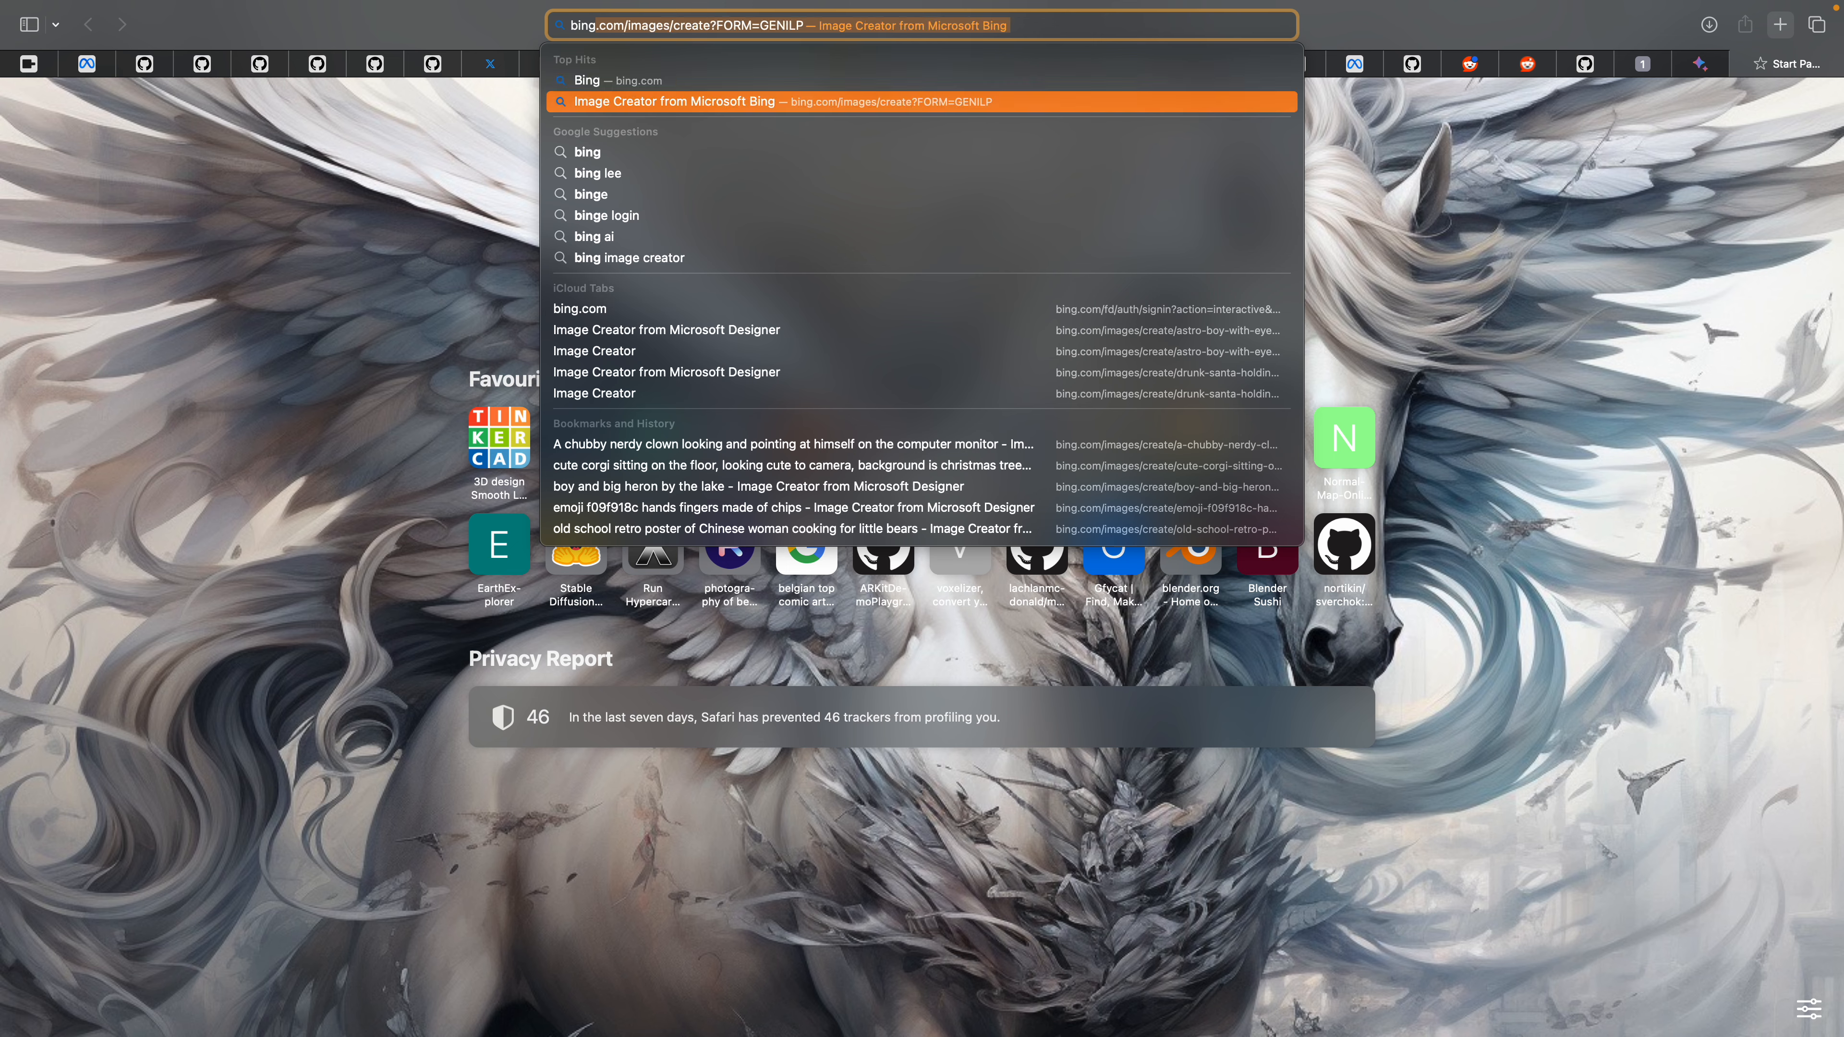
{"action": "key", "text": "Return"}
Step: Generate images from the prompt "character dancing cyberpunk robot inside abandoned place"
{"action": "left_click", "coordinate": [1260, 193]}
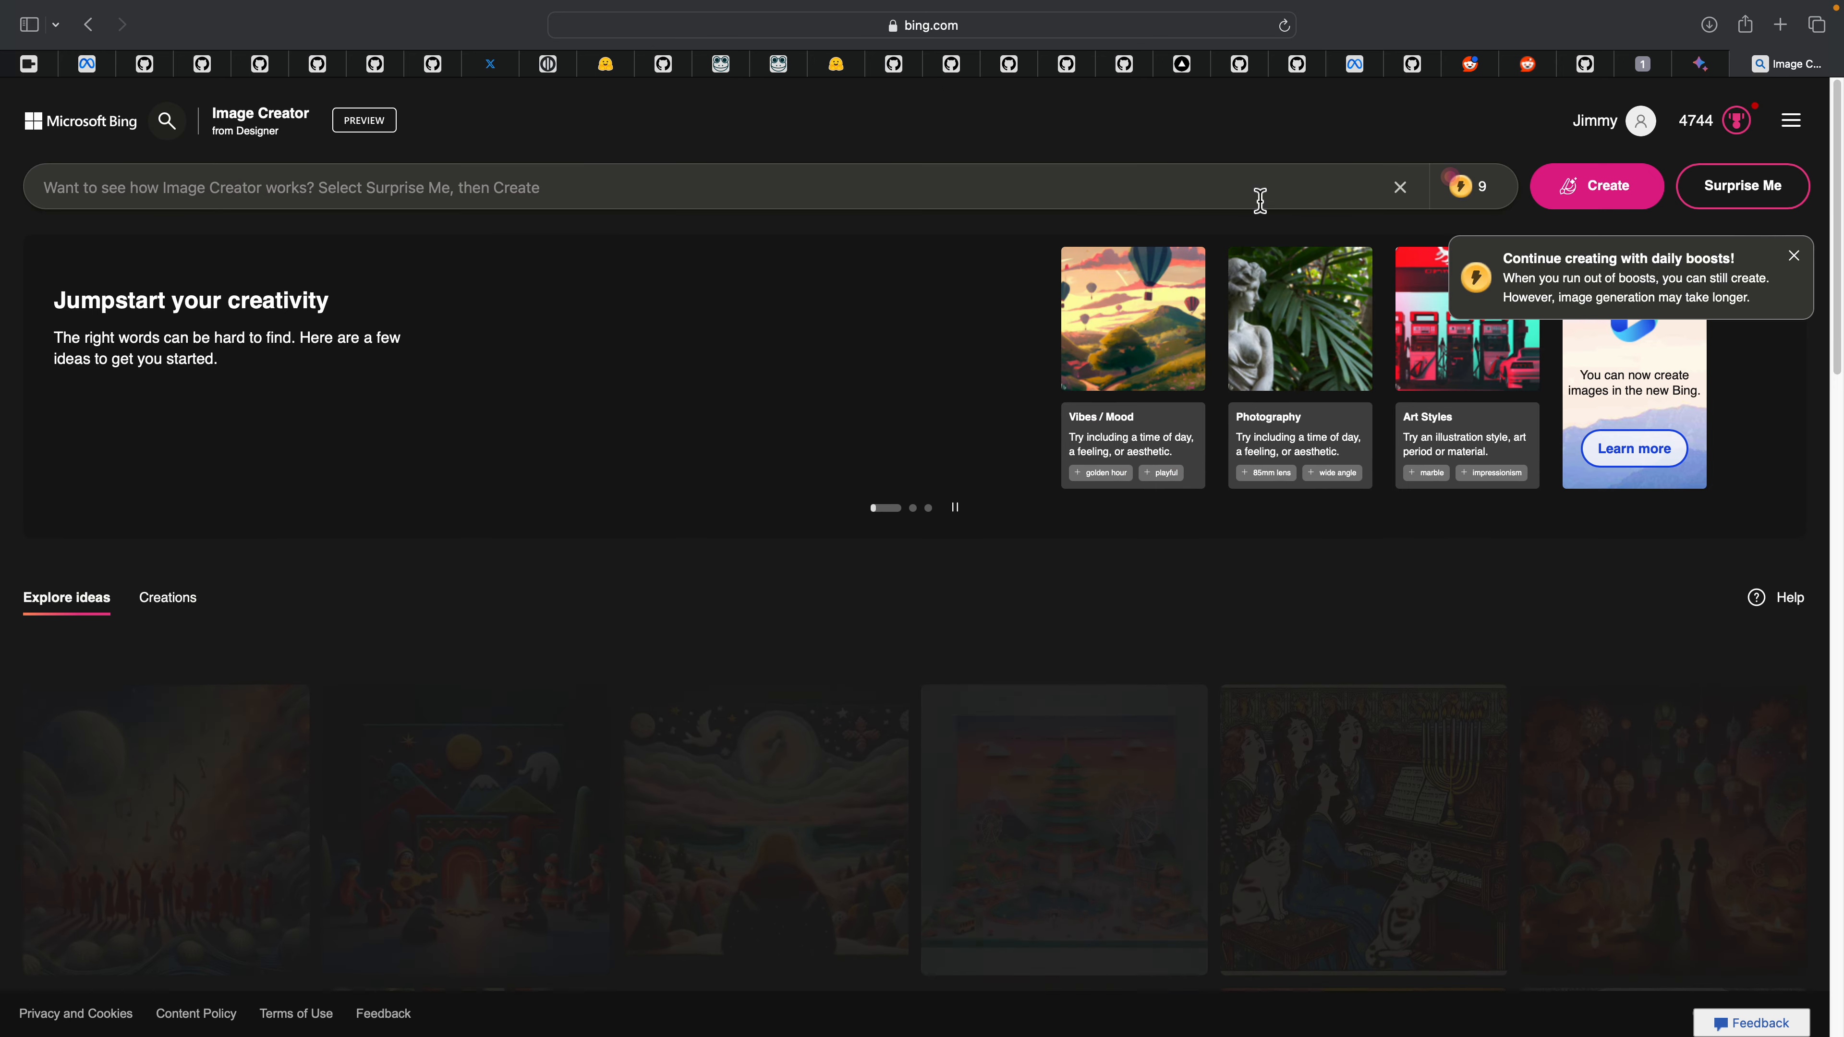
{"action": "type", "text": "dharacter dancing cyberpunk robot ins"}
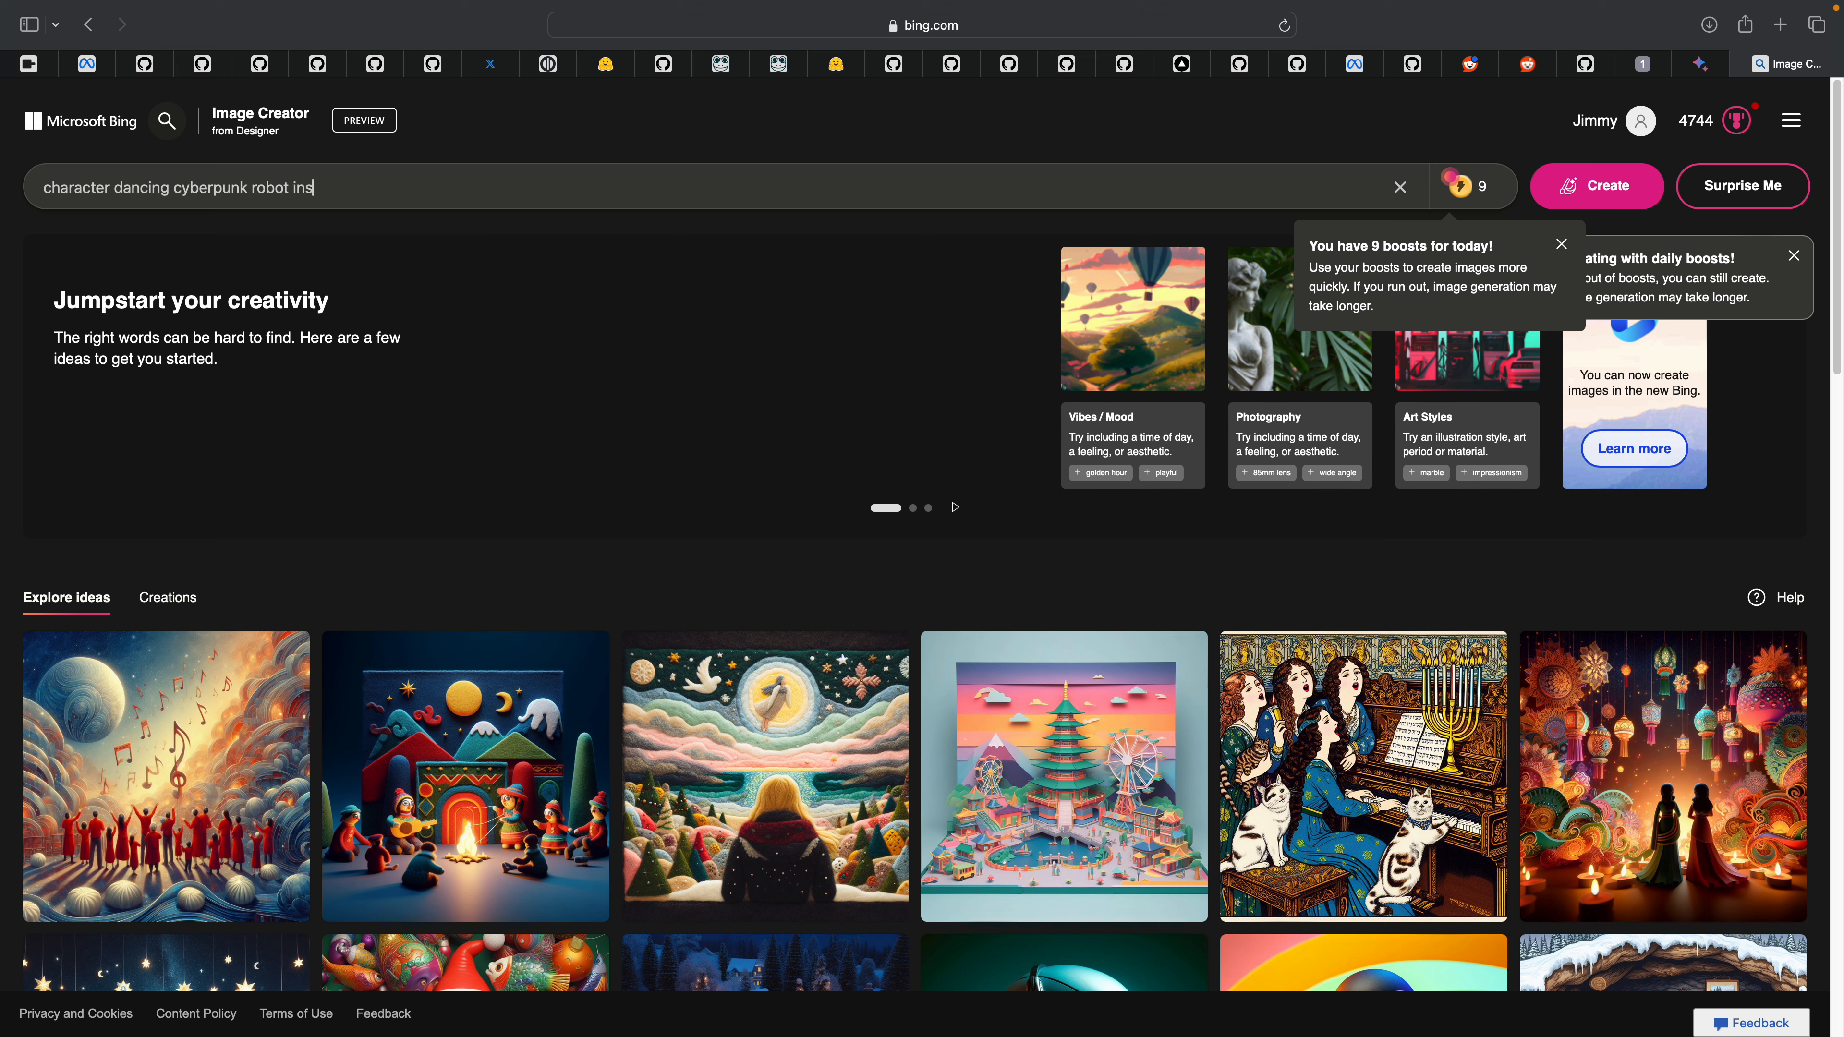
{"action": "type", "text": "ide abandoned place"}
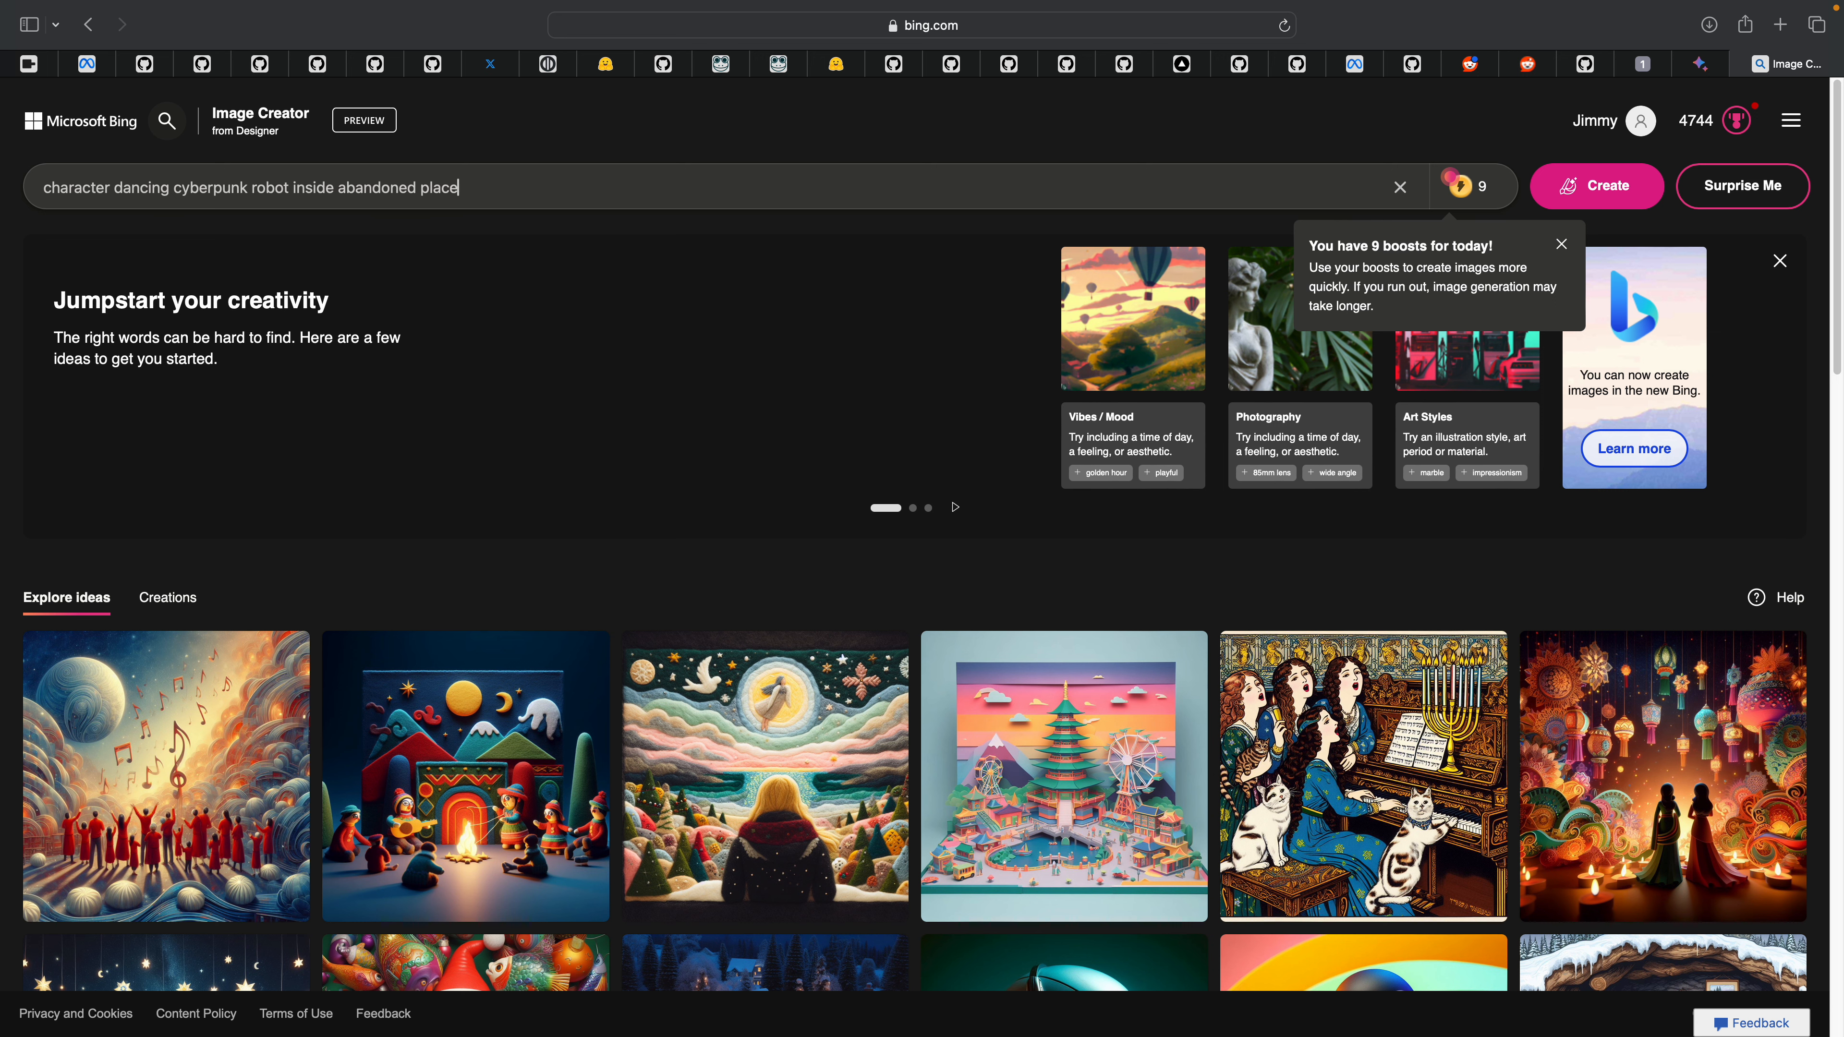
{"action": "key", "text": "Return"}
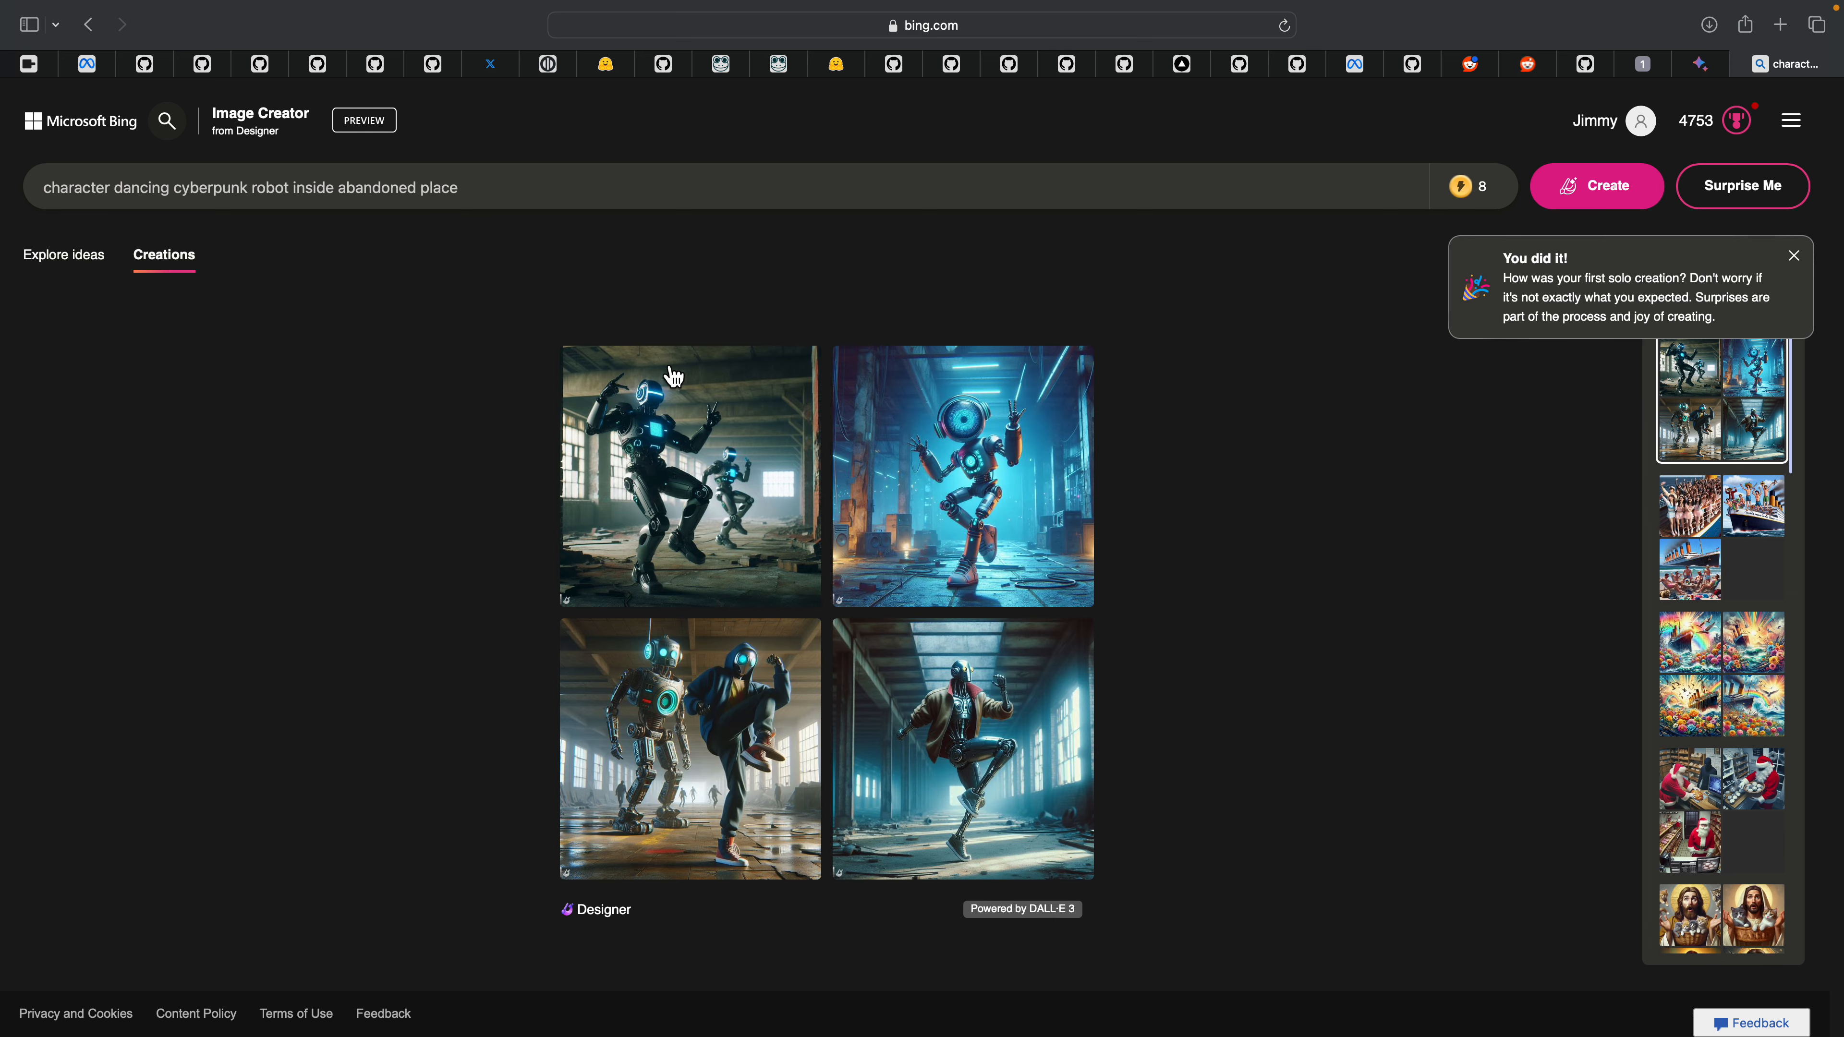
Step: View each of the four generated dancing robot images at full size, and glance back at the running ComfyUI workflow
{"action": "left_click", "coordinate": [935, 716]}
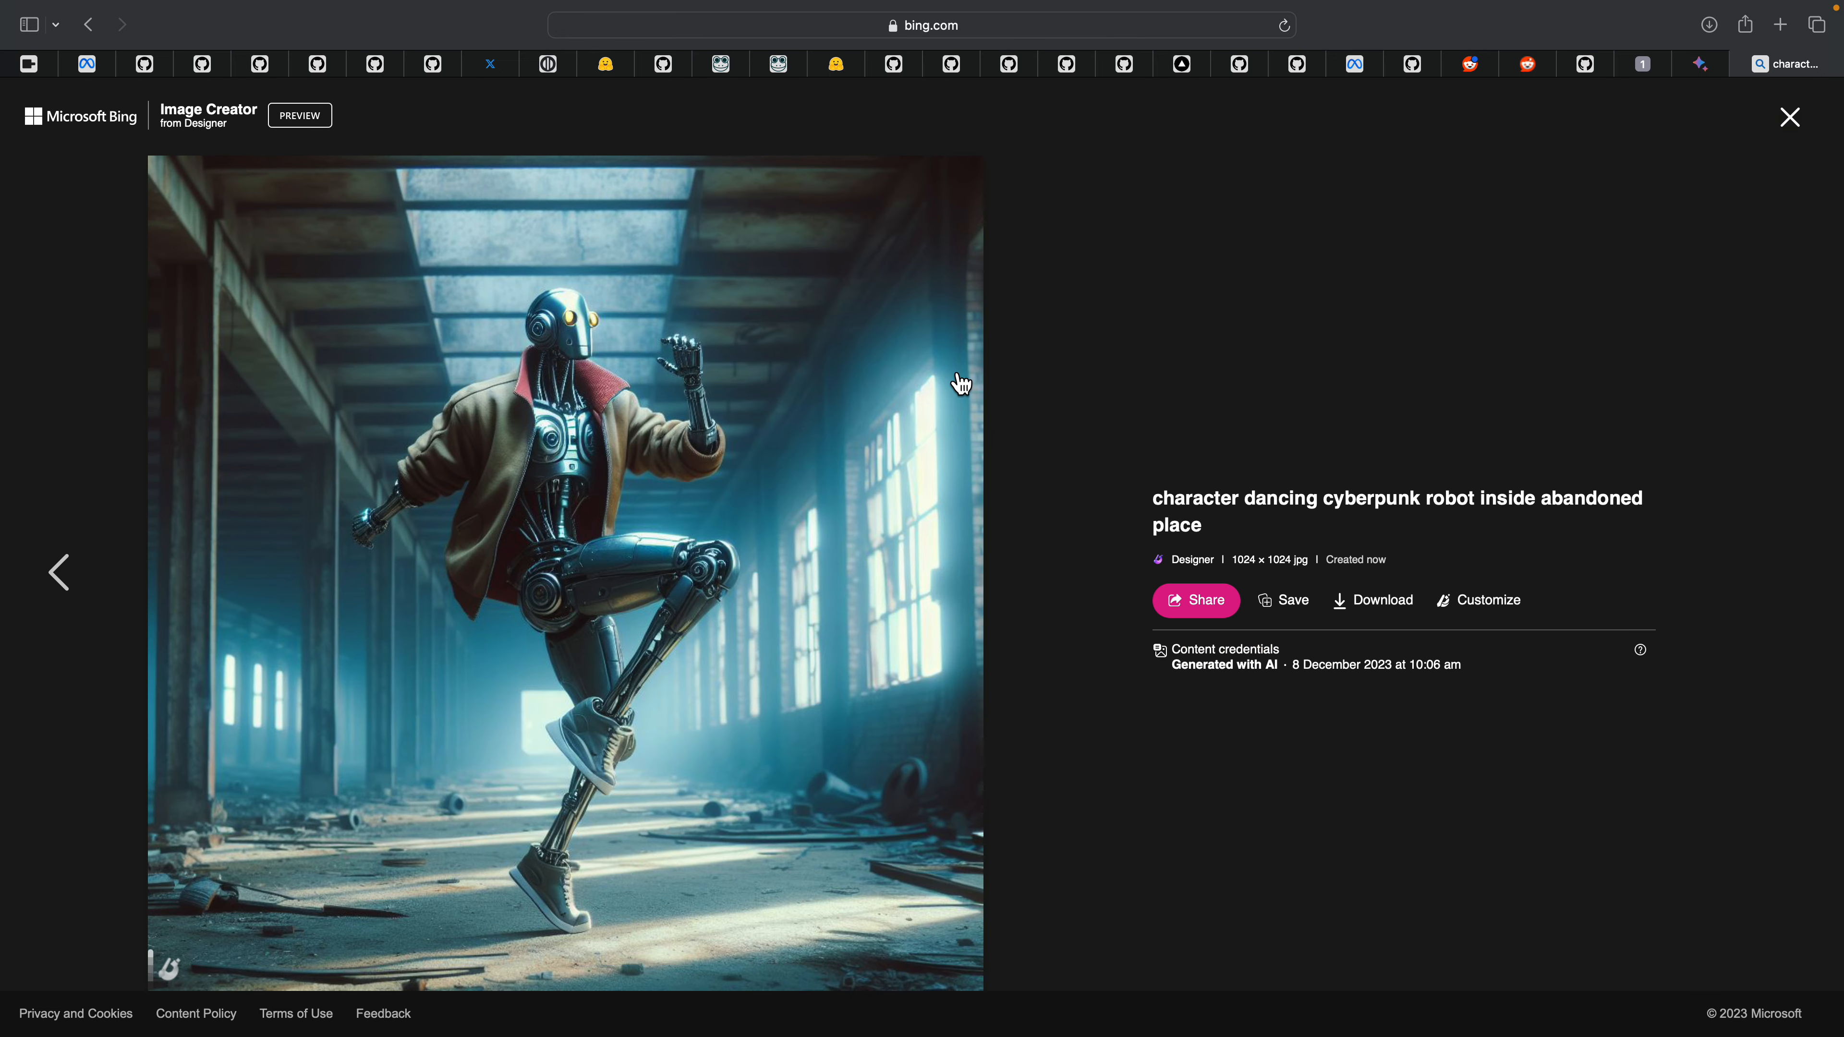
{"action": "key", "text": "Left"}
{"action": "key", "text": "Left"}
{"action": "key", "text": "Left"}
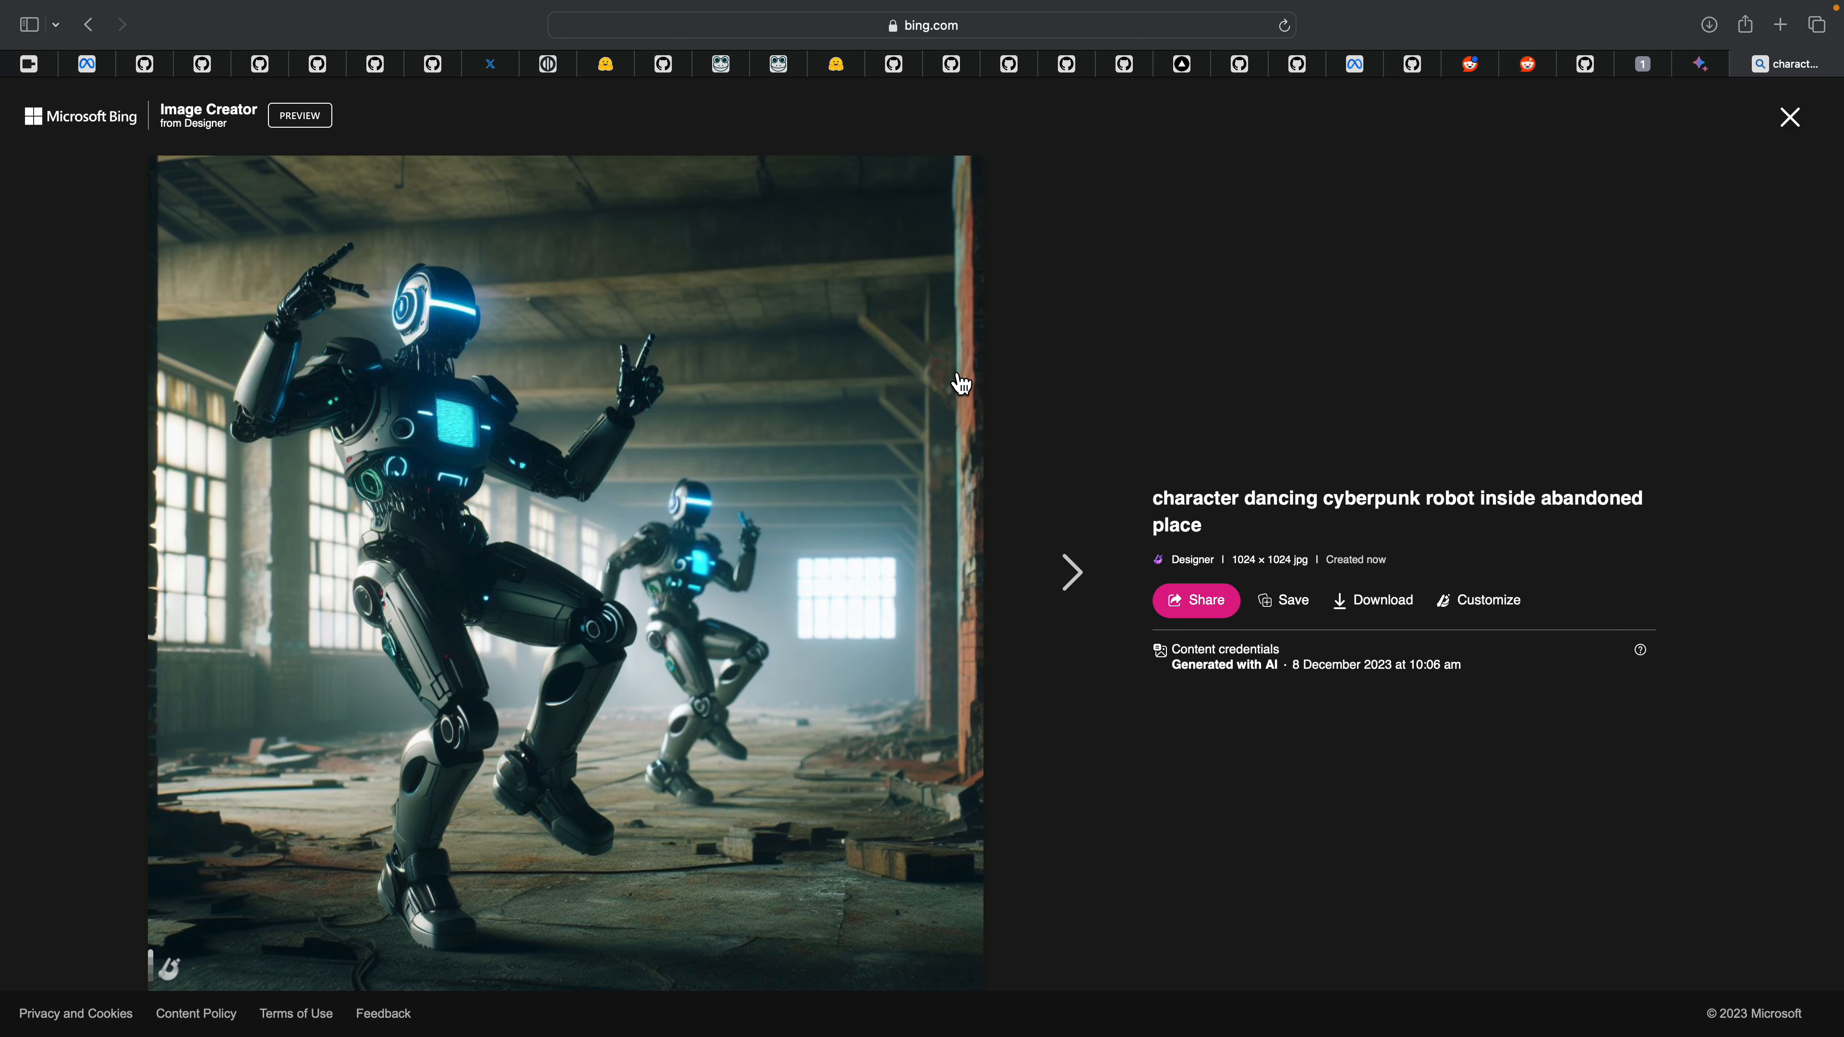
{"action": "key", "text": "Right"}
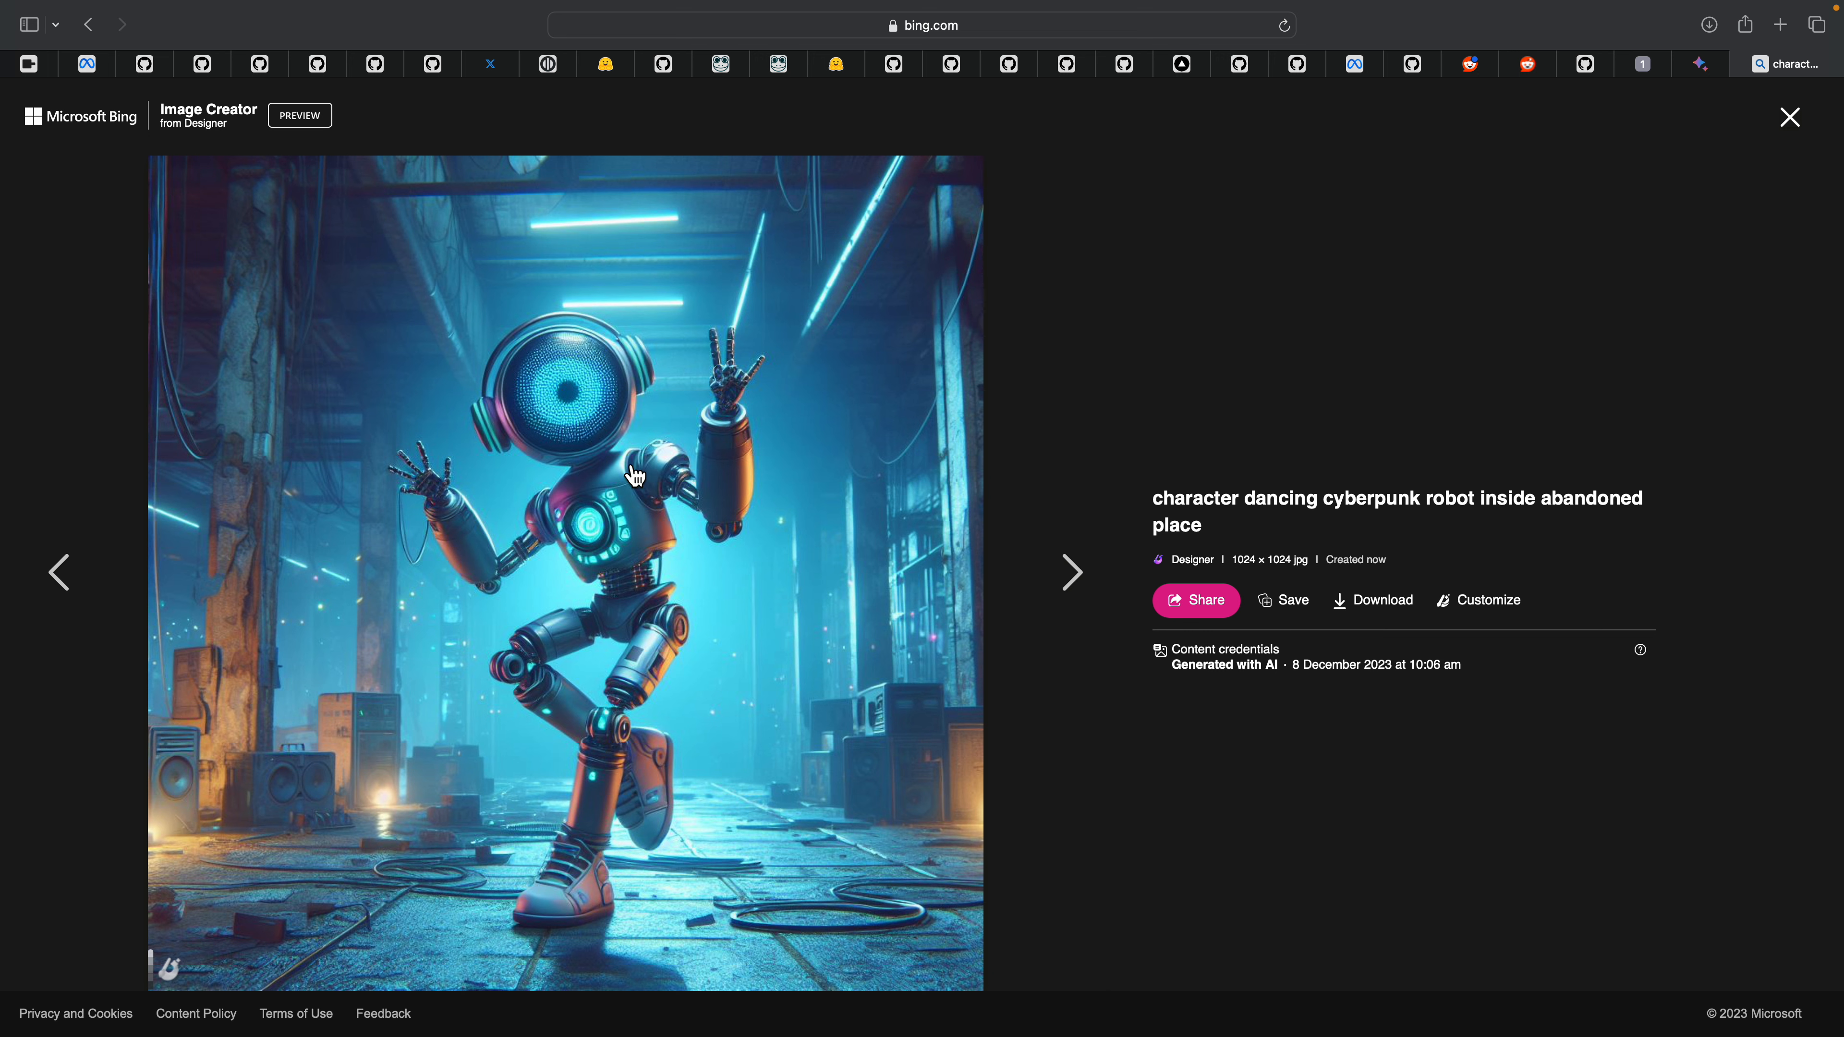
{"action": "key", "text": "Right"}
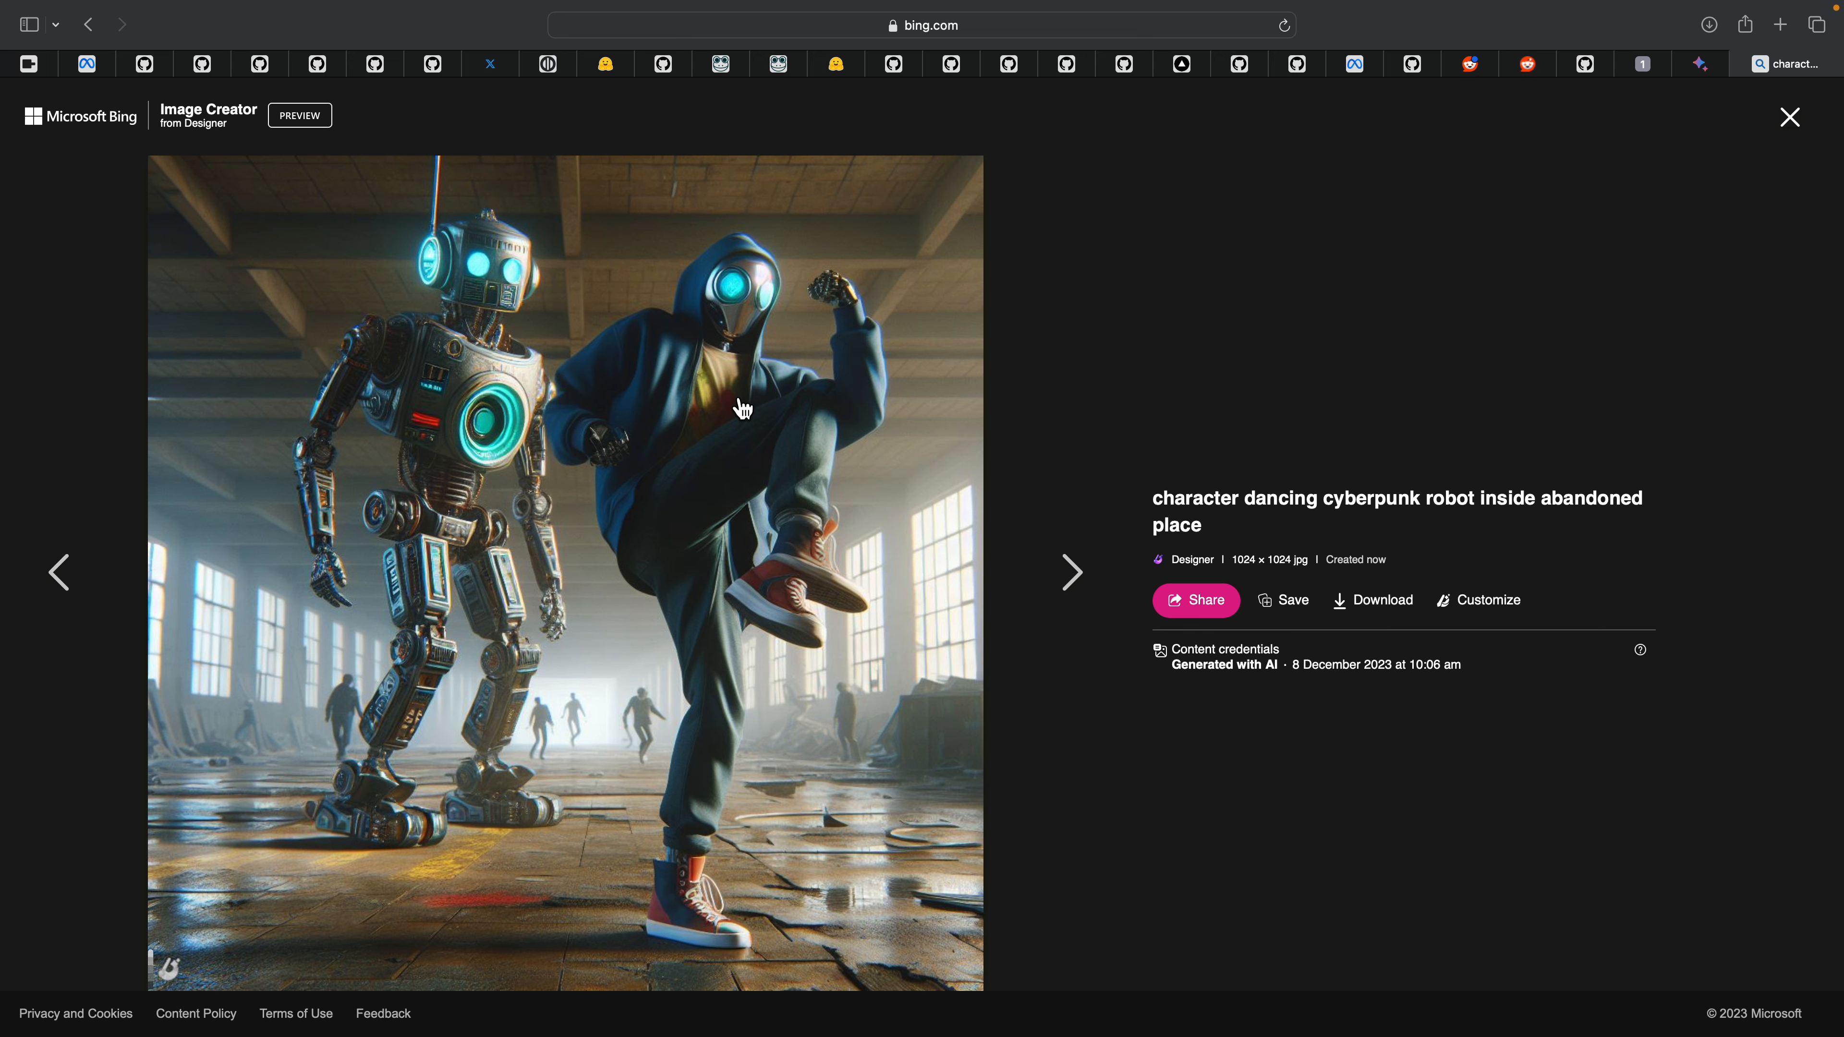
{"action": "key", "text": "Right"}
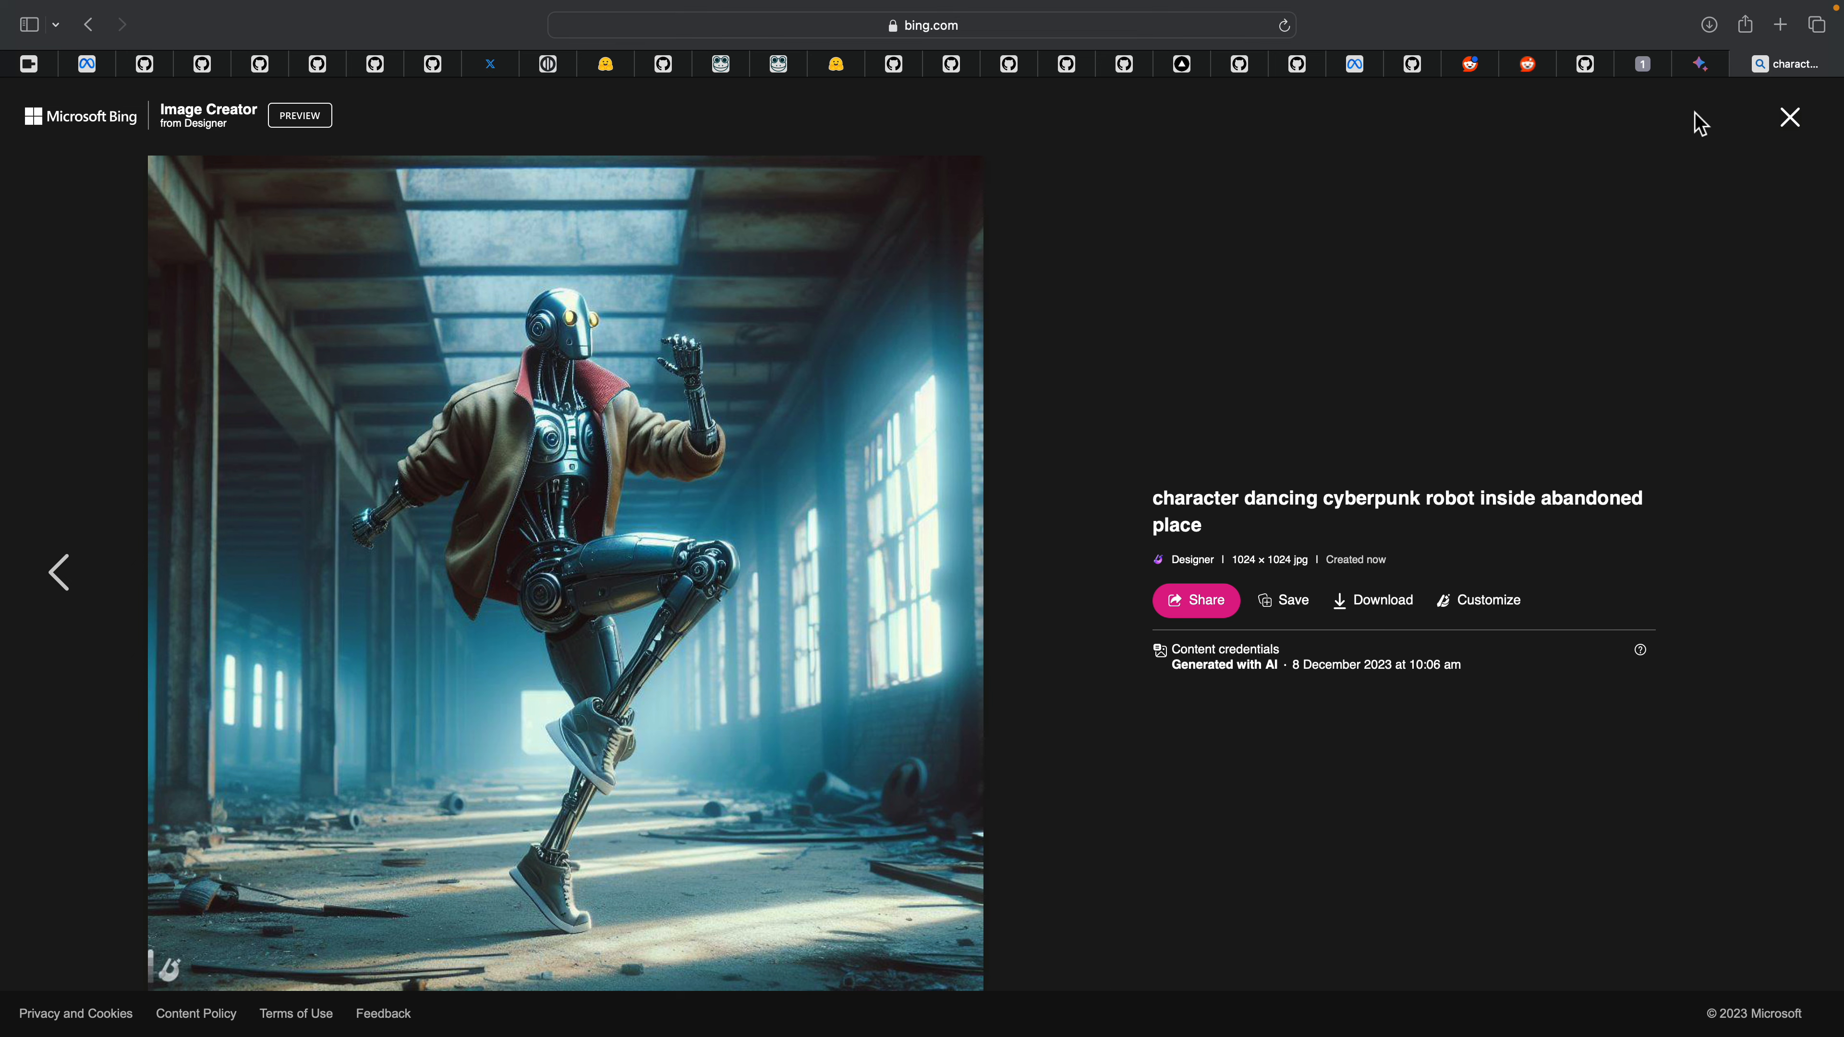
{"action": "left_click", "coordinate": [1700, 65]}
{"action": "left_click", "coordinate": [1645, 65]}
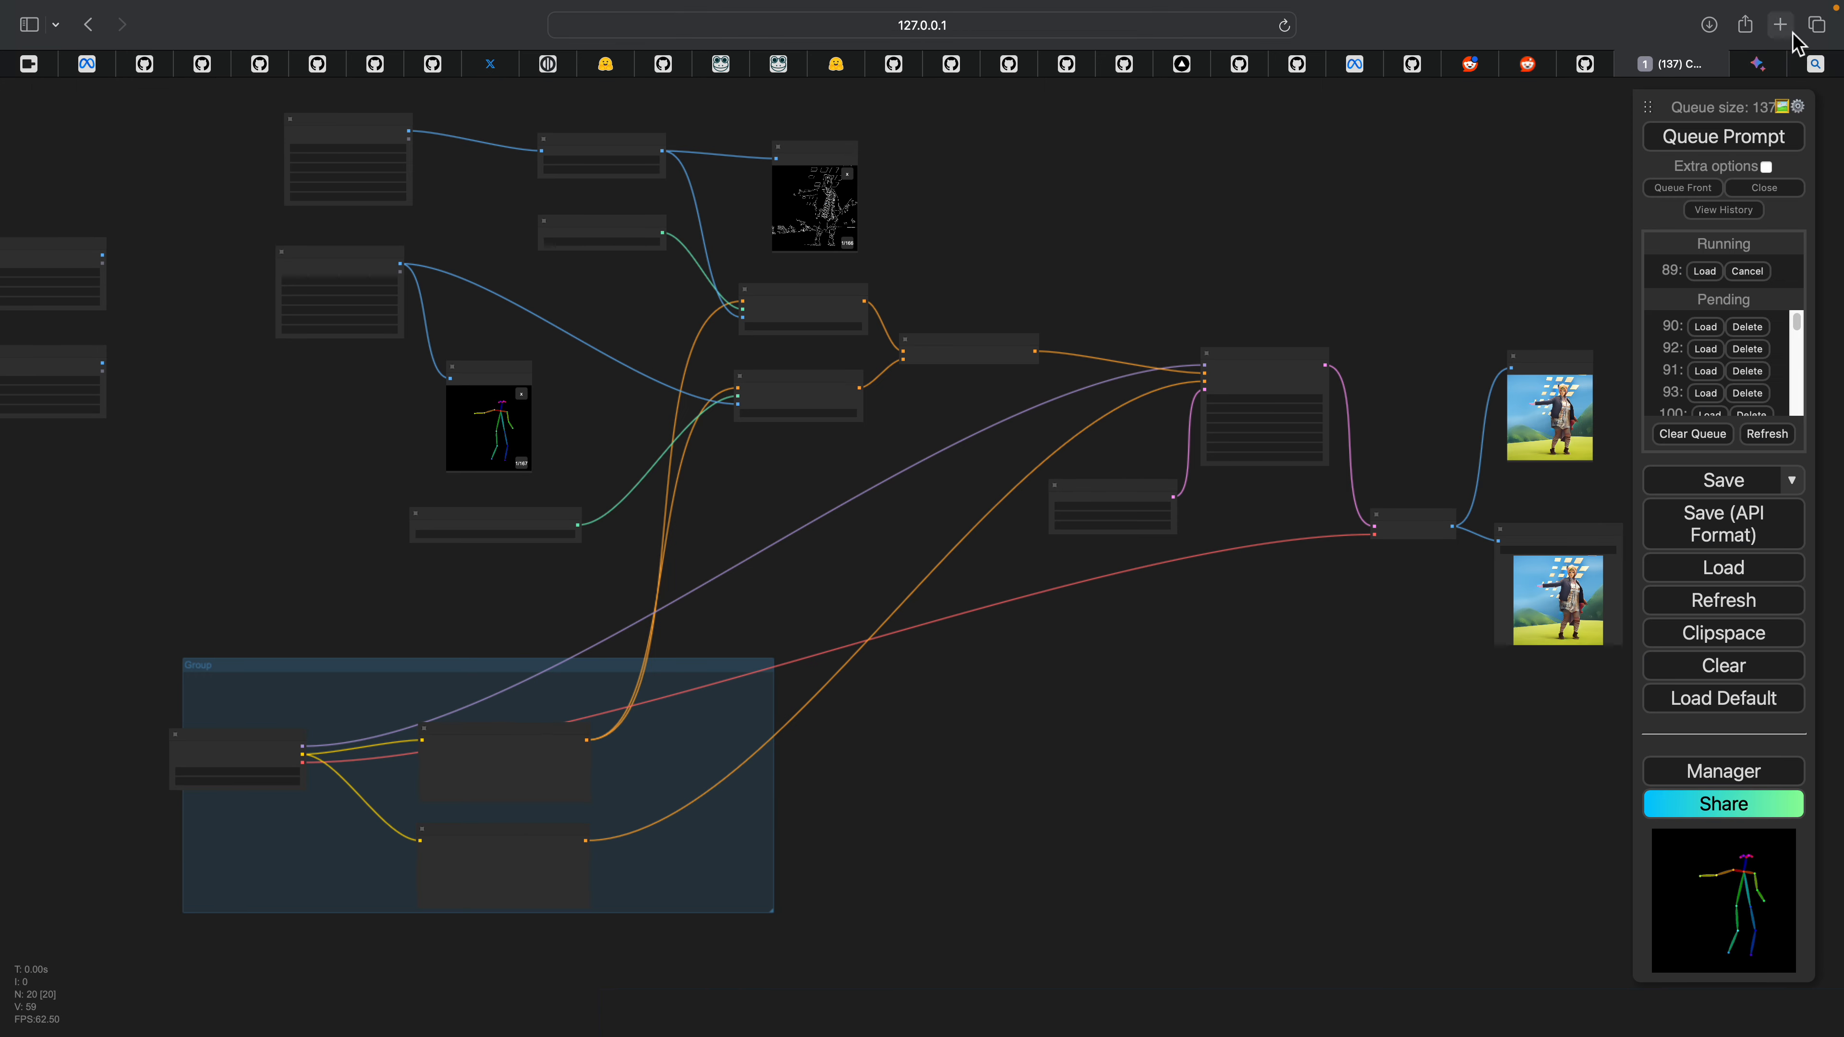
{"action": "left_click", "coordinate": [1816, 64]}
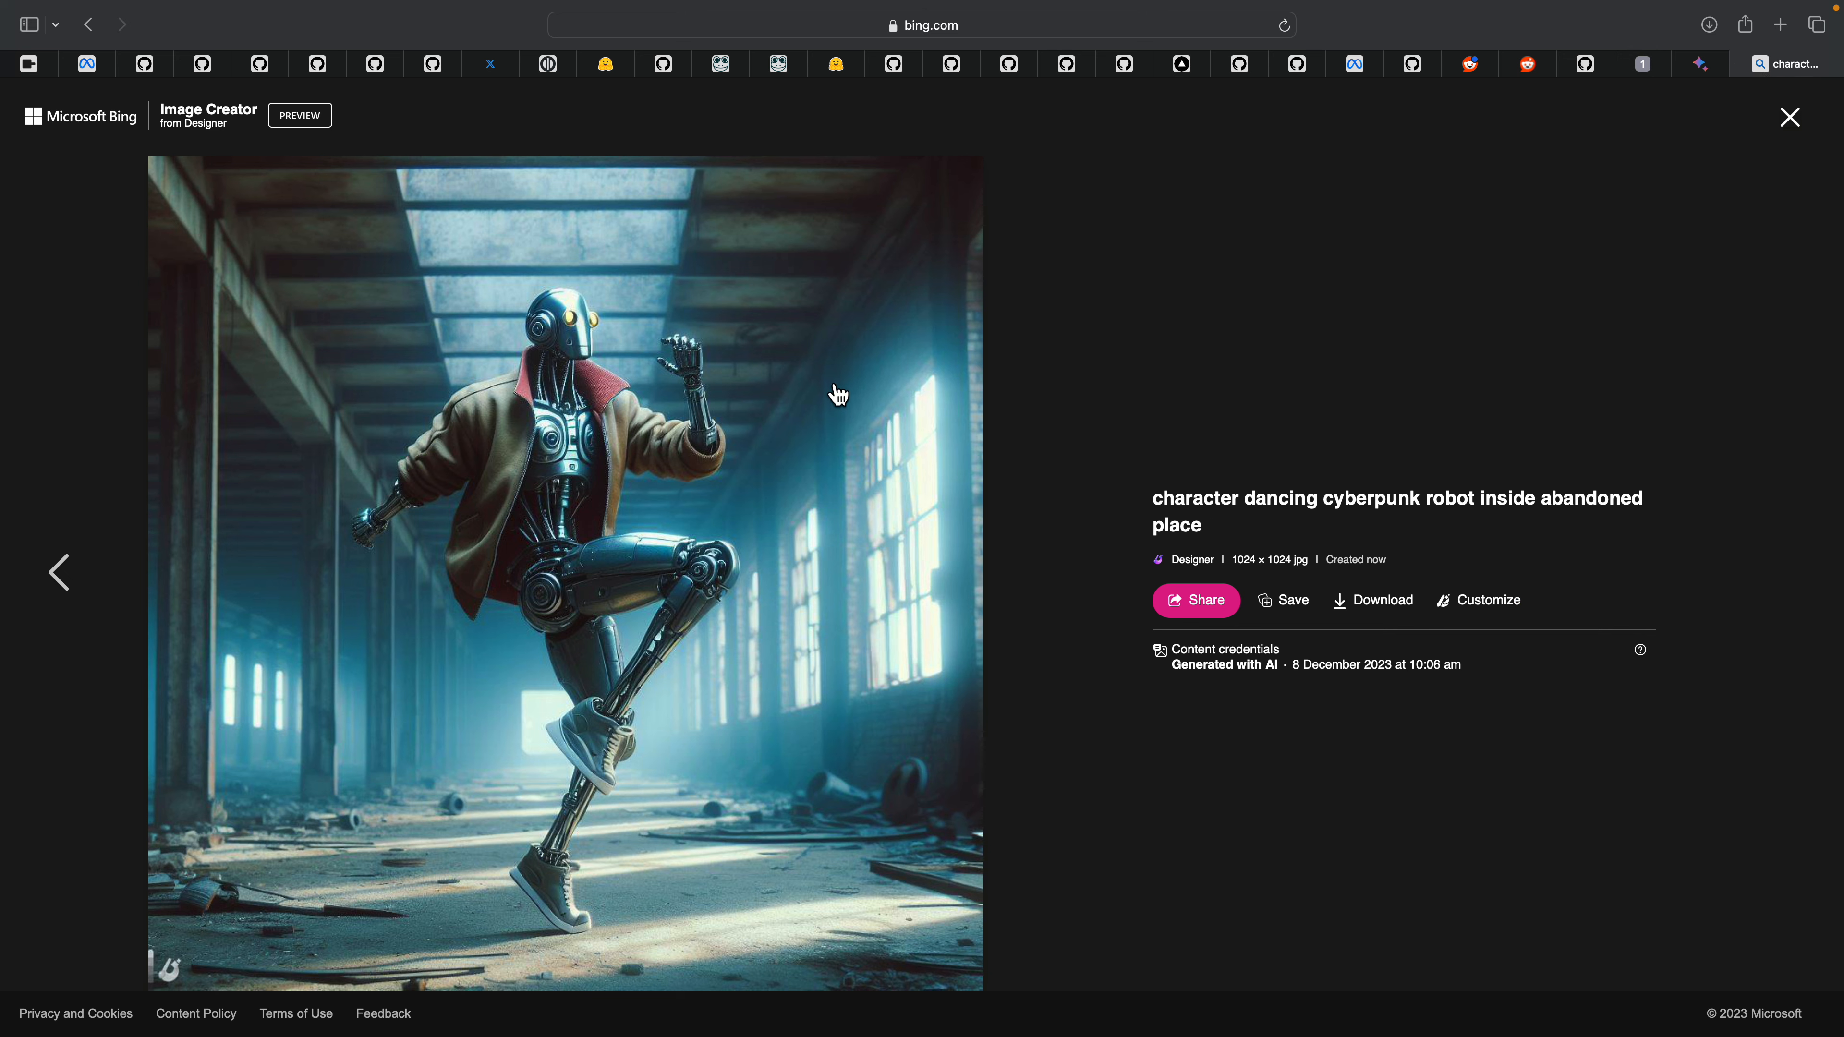
Step: Search the web for "world is a stage" in a new browser tab, and return to the generated robot image
{"action": "left_click", "coordinate": [1788, 32]}
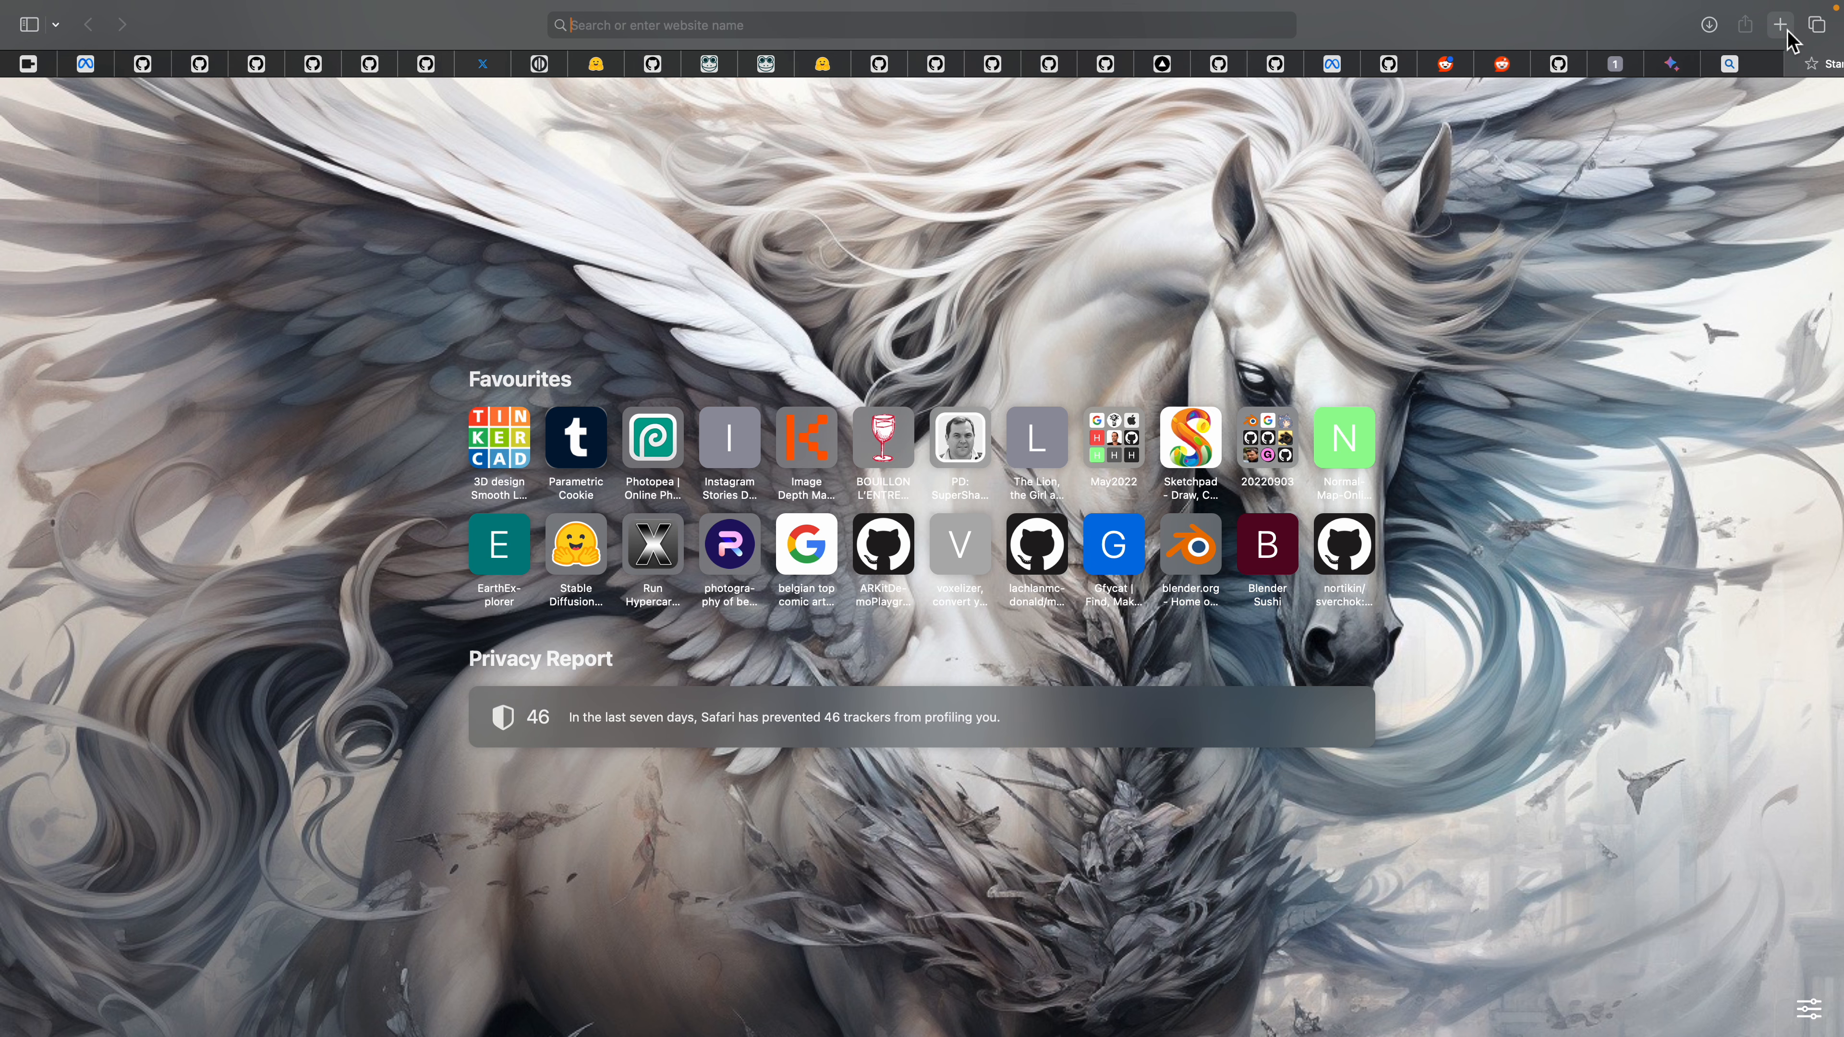
{"action": "type", "text": "stage"}
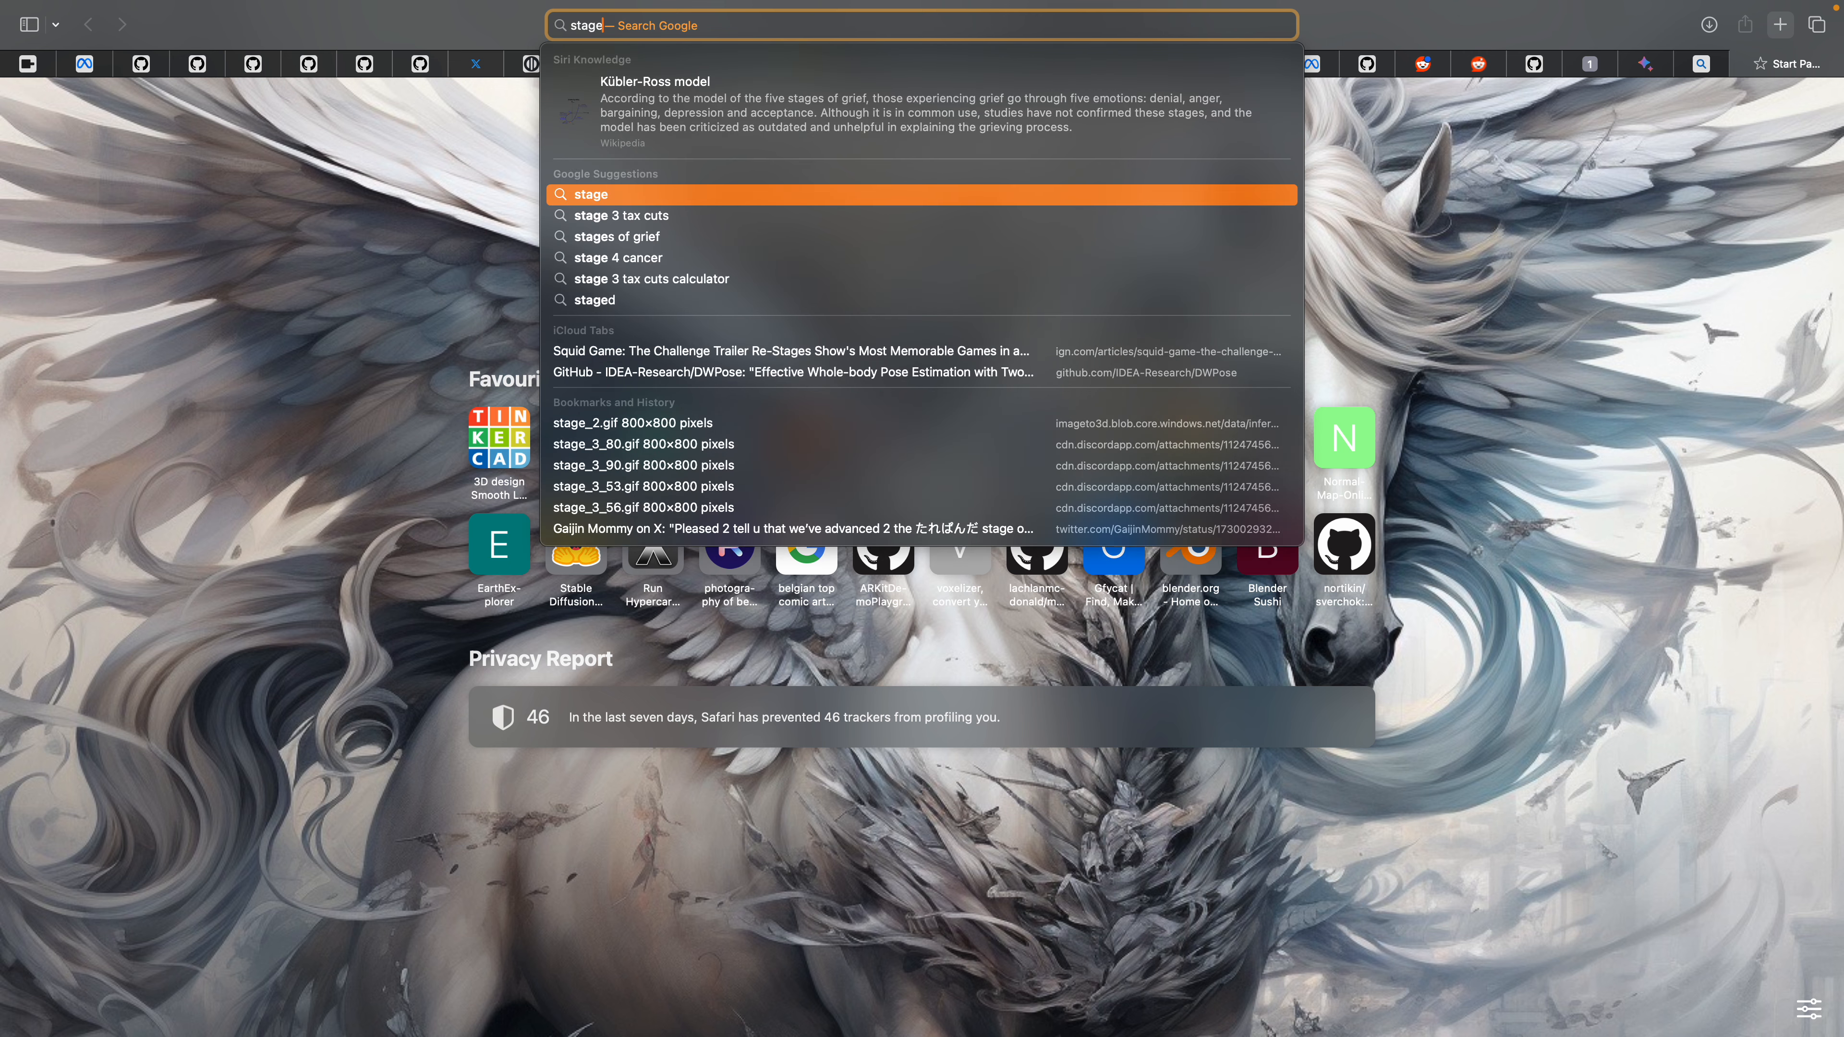
{"action": "key", "text": "super+a"}
{"action": "type", "text": "world is a stage"}
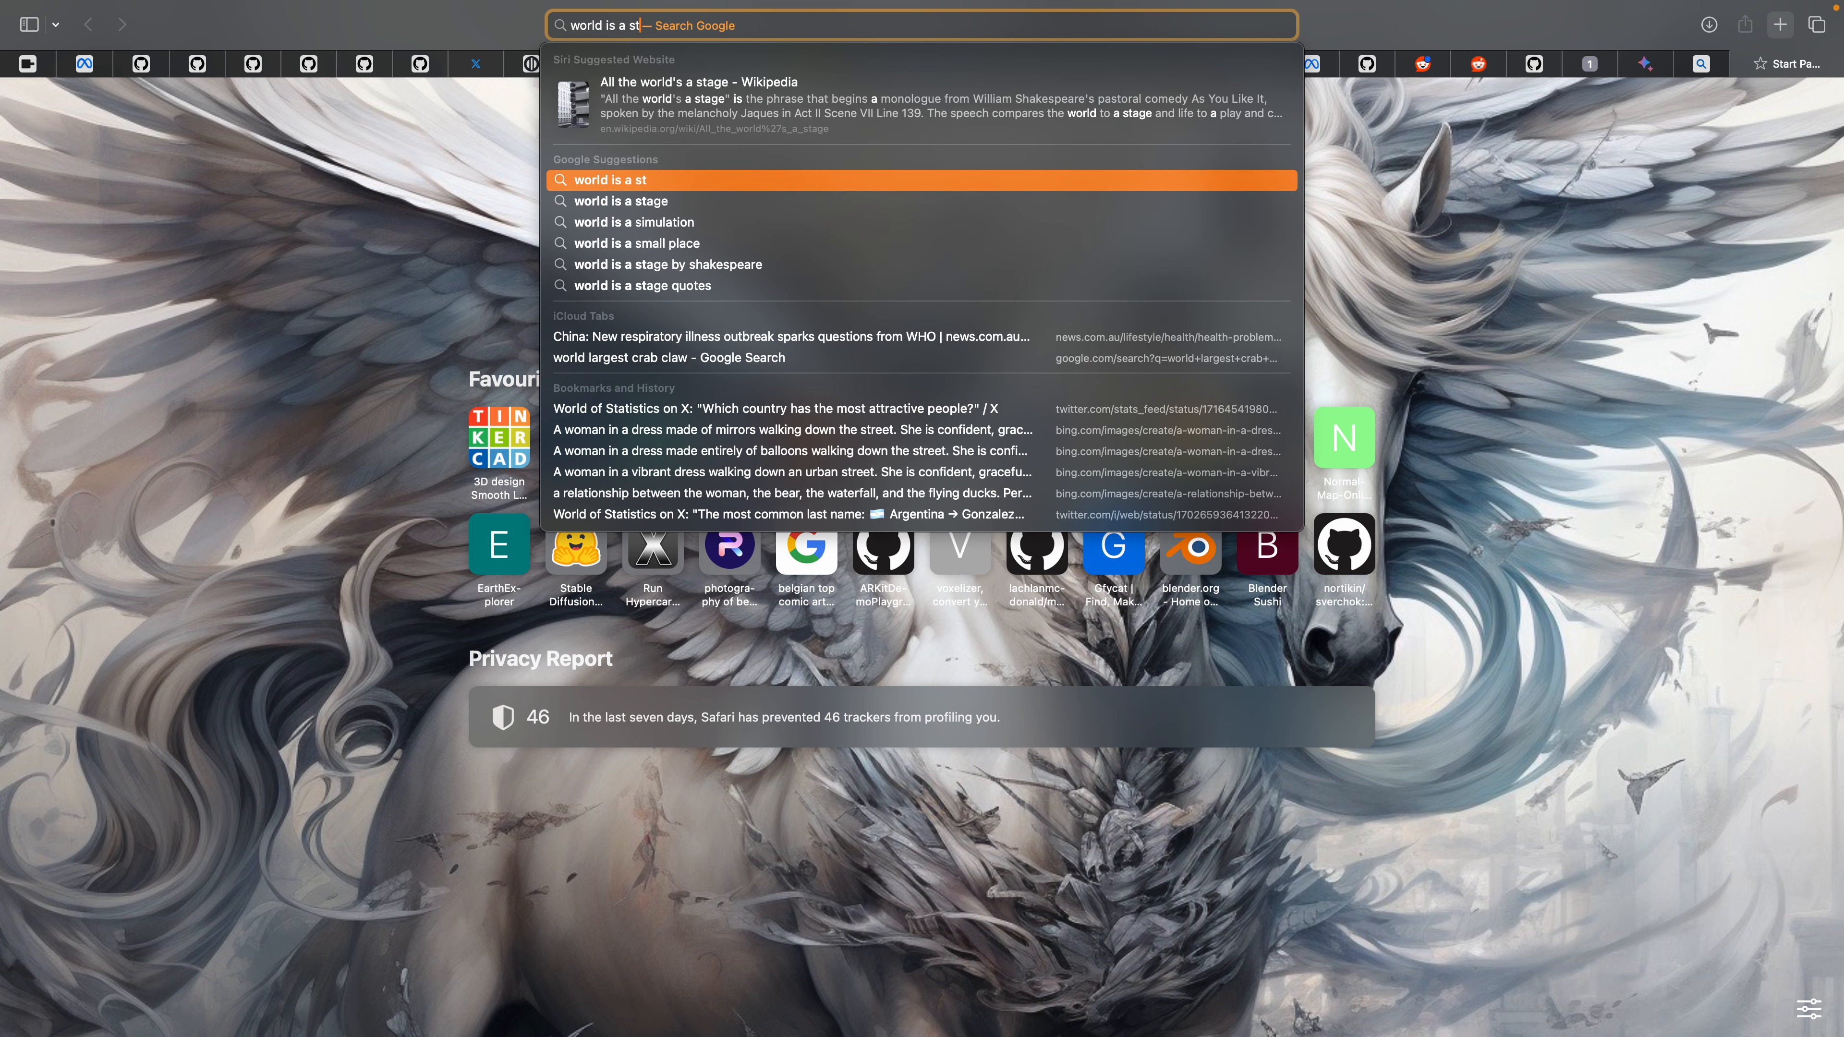
{"action": "key", "text": "Return"}
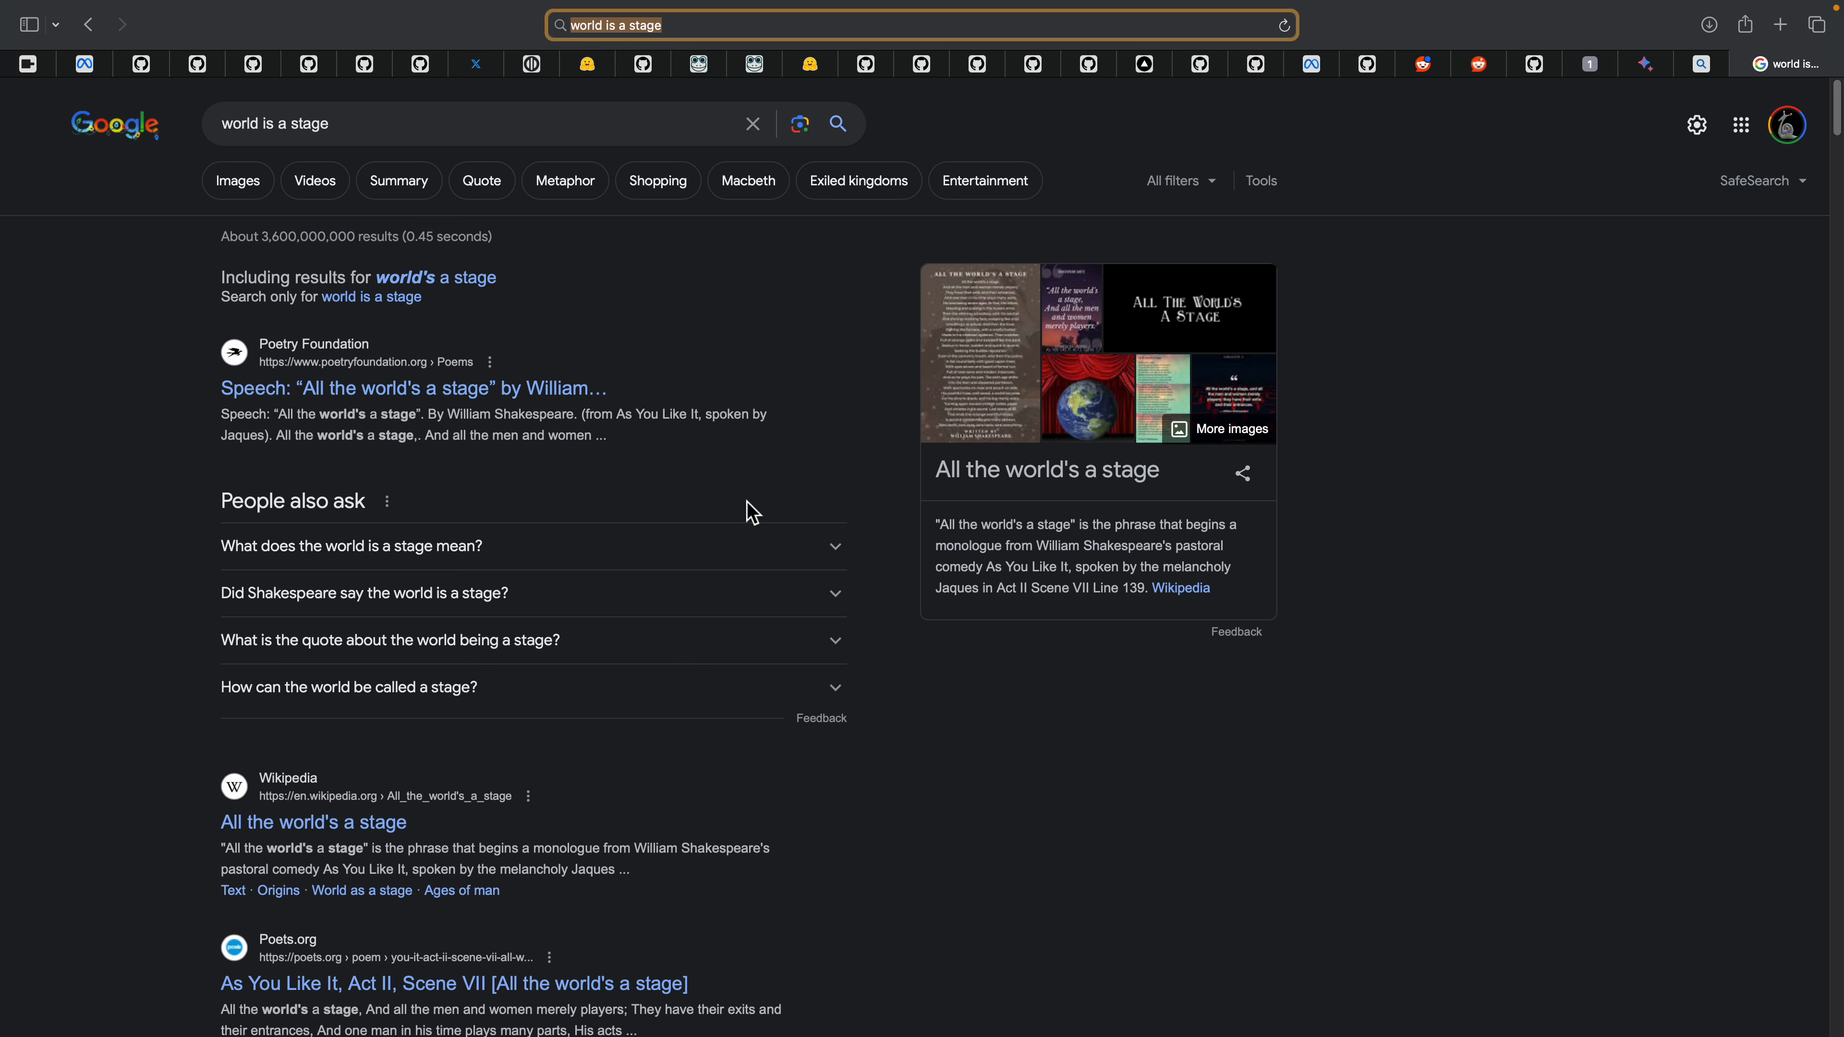
{"action": "left_click_drag", "start_coordinate": [959, 534], "coordinate": [1082, 534]}
{"action": "left_click", "coordinate": [1088, 534]}
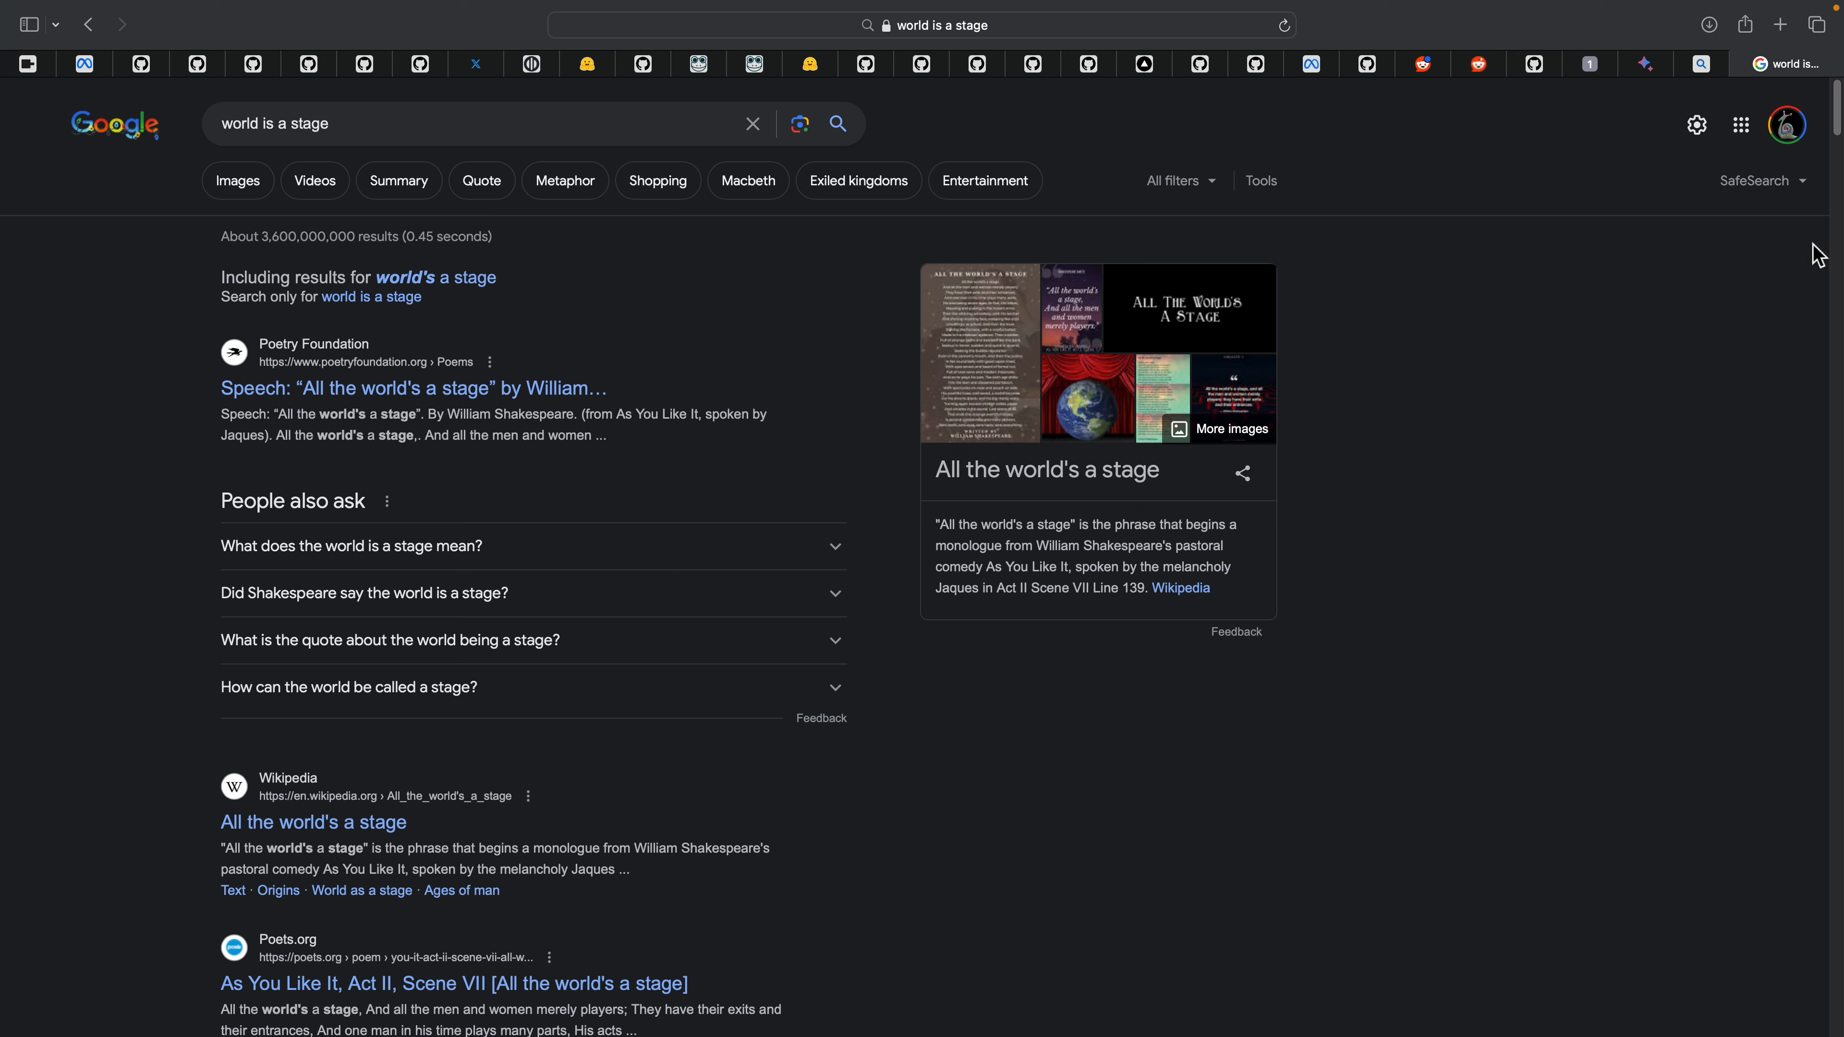
{"action": "left_click", "coordinate": [1708, 67]}
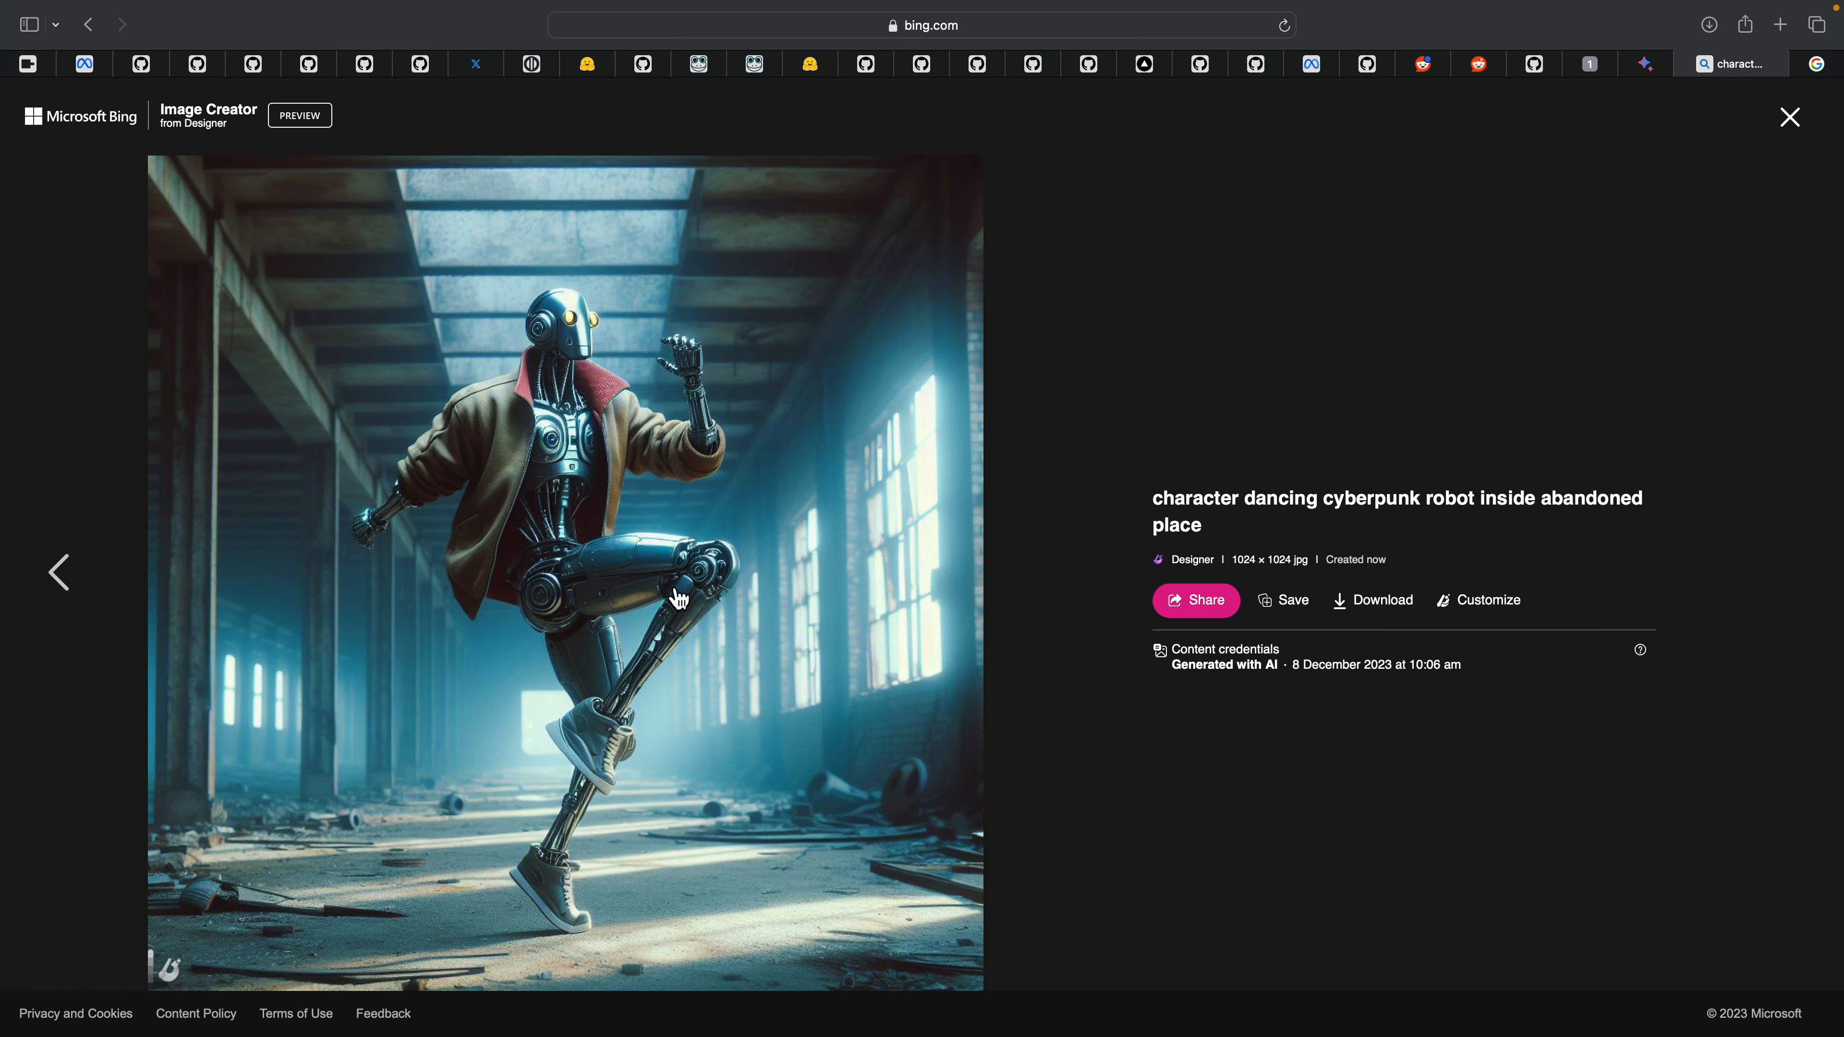
Step: Switch to Finder and compare previews of the recent ComfyUI dance frames in the output folder, closing the preview back in Safari
{"action": "key", "text": "super+Tab"}
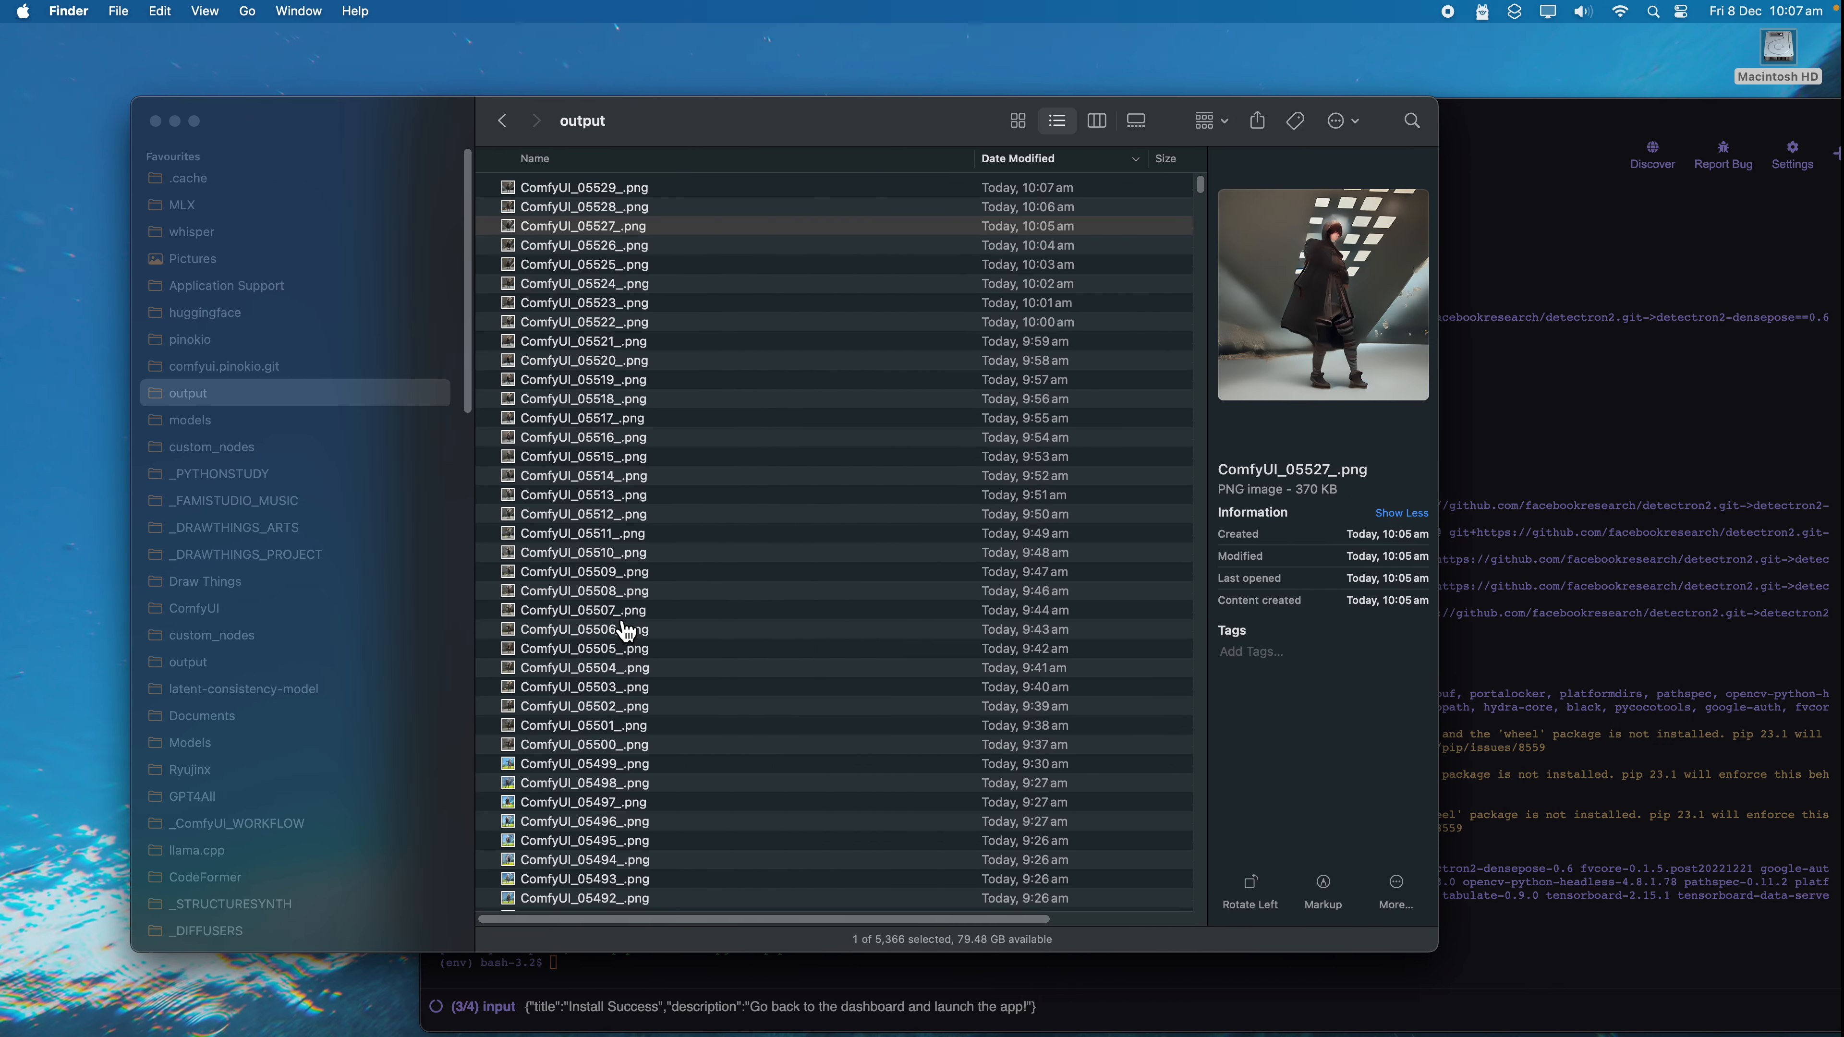
{"action": "left_click", "coordinate": [784, 283]}
{"action": "key", "text": "space"}
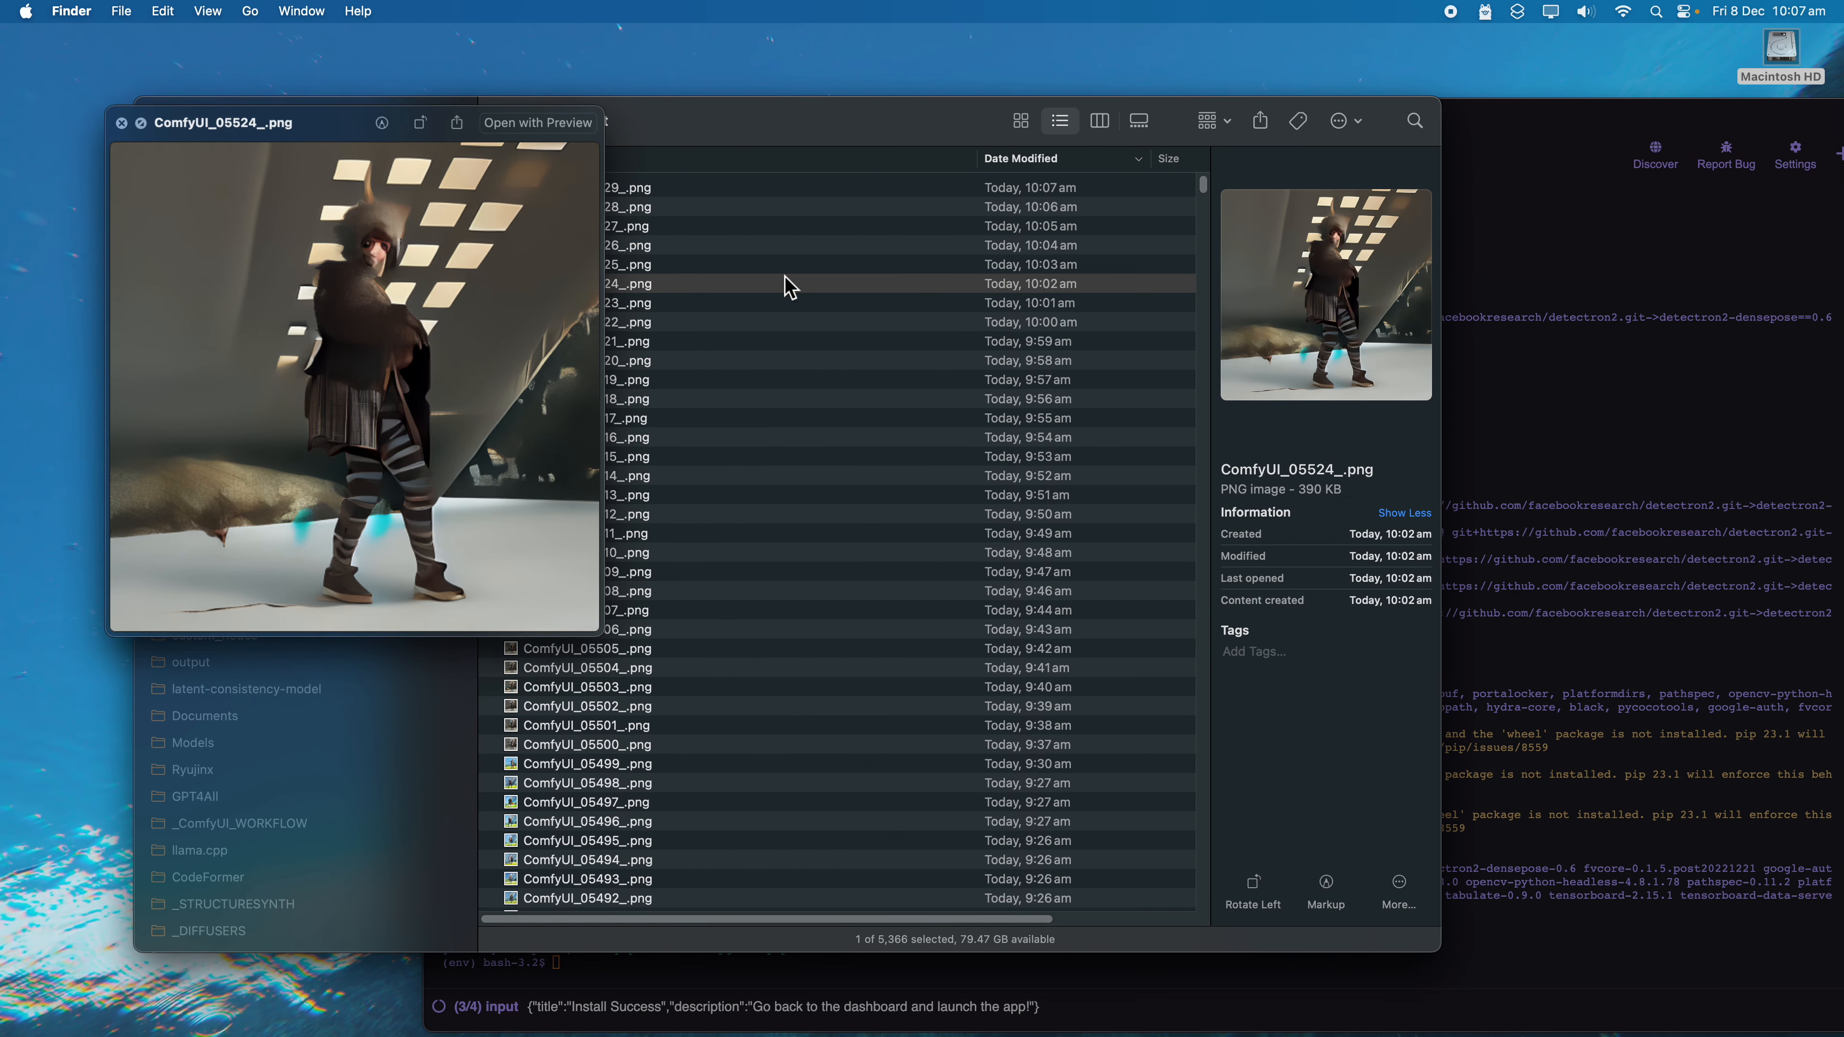
{"action": "key", "text": "Up"}
{"action": "key", "text": "Up"}
{"action": "key", "text": "Up"}
{"action": "key", "text": "Up"}
{"action": "key", "text": "Up"}
{"action": "key", "text": "Down"}
{"action": "key", "text": "Down"}
{"action": "key", "text": "Down"}
{"action": "key", "text": "Down"}
{"action": "key", "text": "Down"}
{"action": "key", "text": "Down"}
{"action": "key", "text": "Down"}
{"action": "key", "text": "Down"}
{"action": "key", "text": "Down"}
{"action": "key", "text": "Down"}
{"action": "key", "text": "Down"}
{"action": "key", "text": "Down"}
{"action": "key", "text": "Down"}
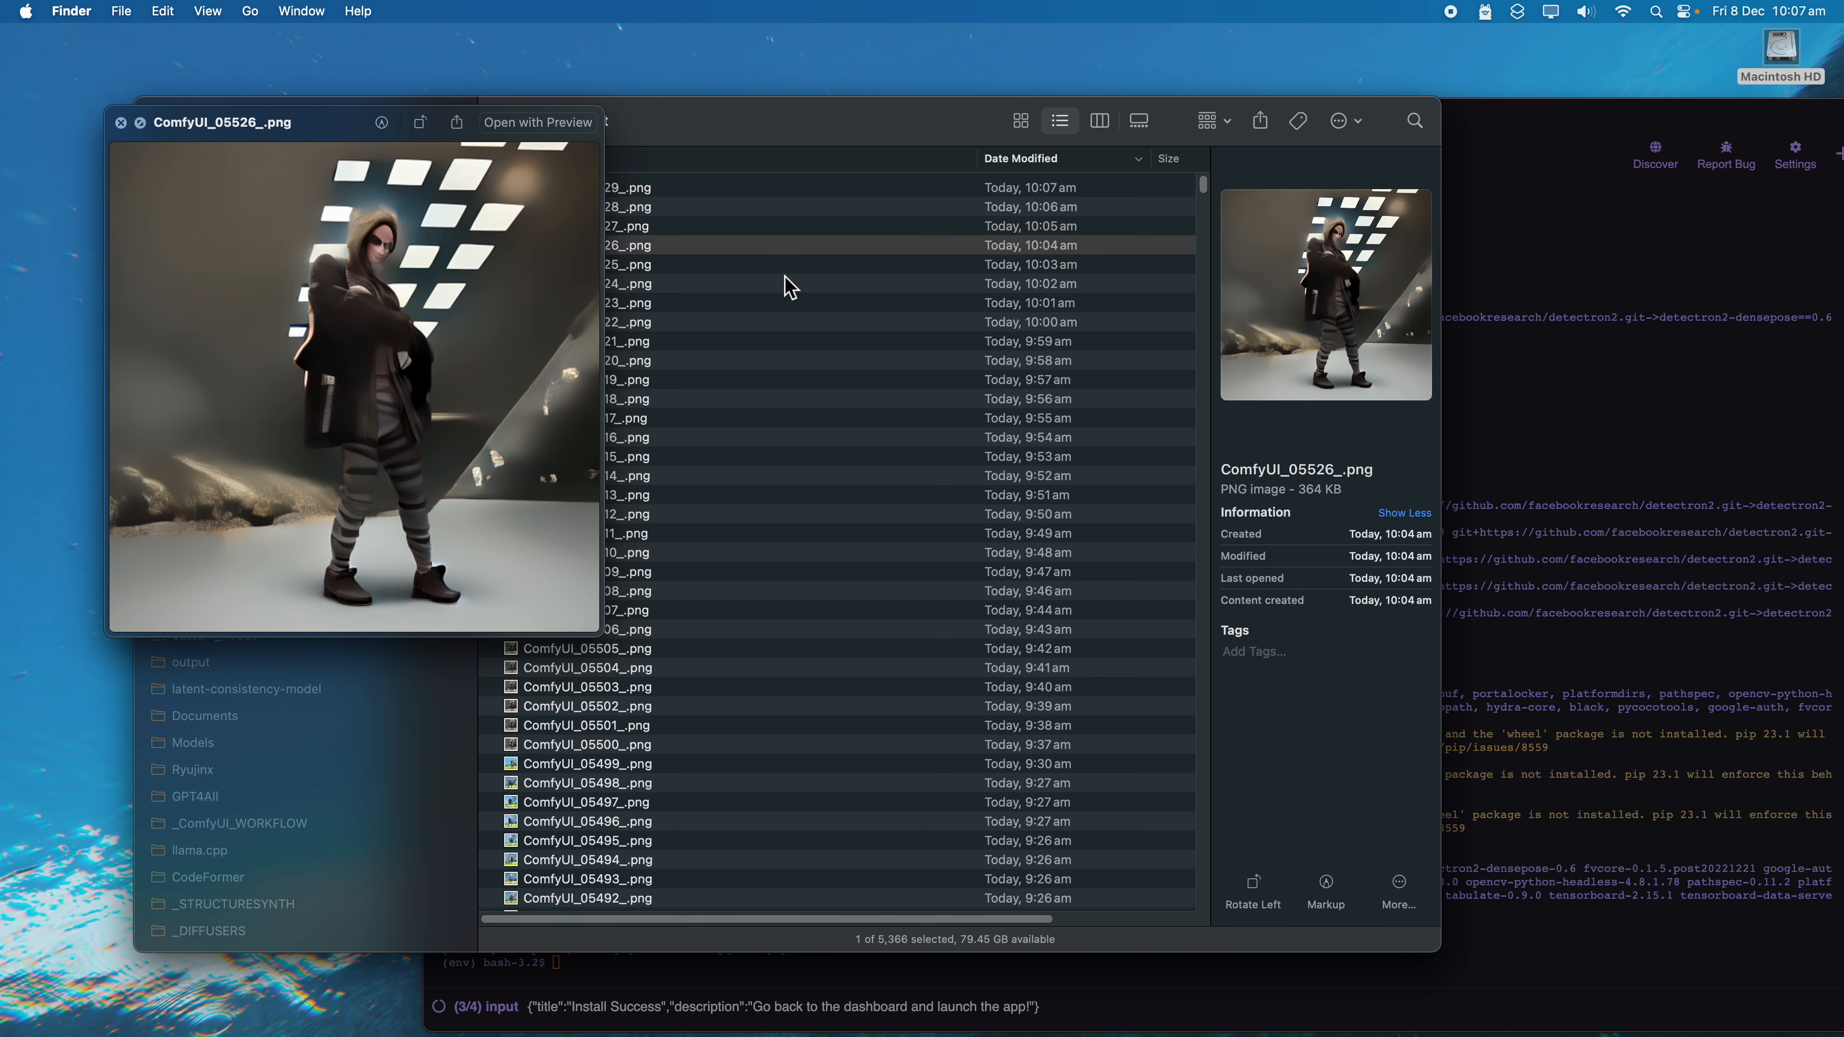
{"action": "key", "text": "Down"}
{"action": "key", "text": "Down"}
{"action": "key", "text": "Down"}
{"action": "key", "text": "Down"}
{"action": "key", "text": "Down"}
{"action": "key", "text": "Down"}
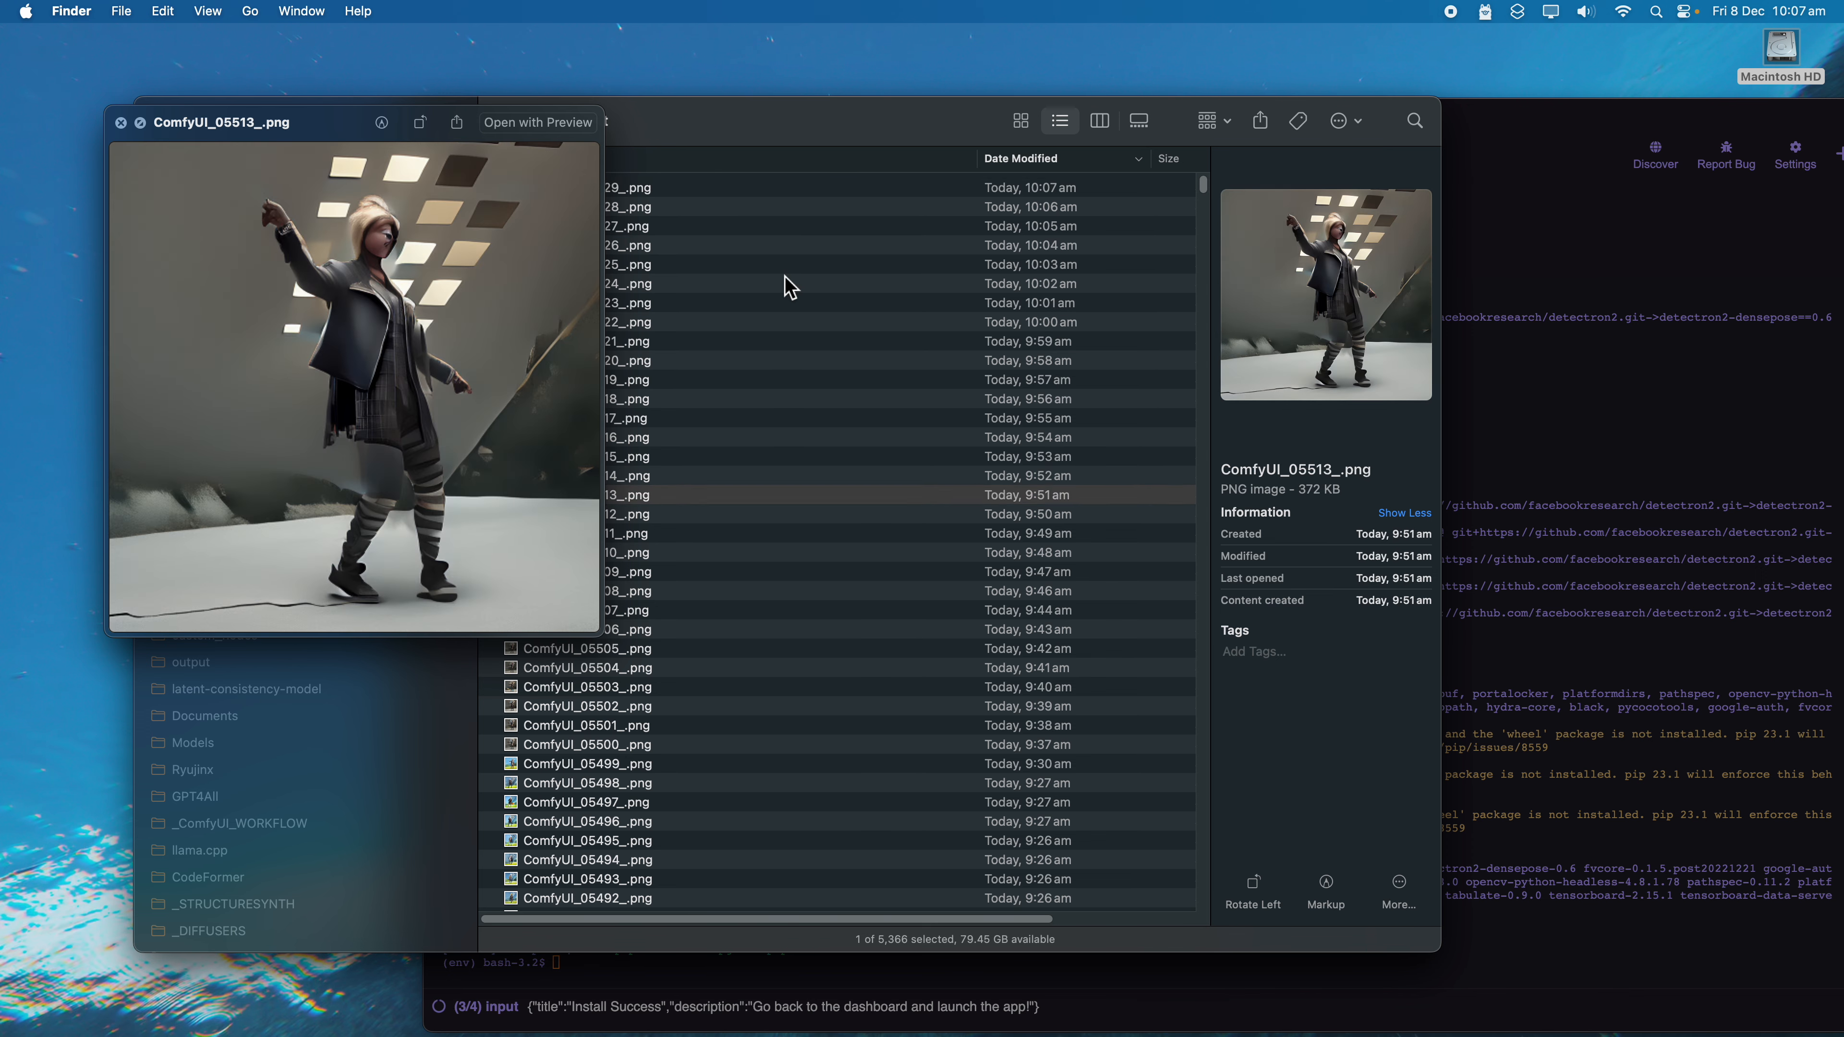
{"action": "key", "text": "Up"}
{"action": "key", "text": "Up"}
{"action": "key", "text": "Up"}
{"action": "key", "text": "Up"}
{"action": "key", "text": "Up"}
{"action": "key", "text": "Up"}
{"action": "key", "text": "Up"}
{"action": "key", "text": "Up"}
{"action": "key", "text": "Up"}
{"action": "key", "text": "Up"}
{"action": "key", "text": "Up"}
{"action": "key", "text": "Up"}
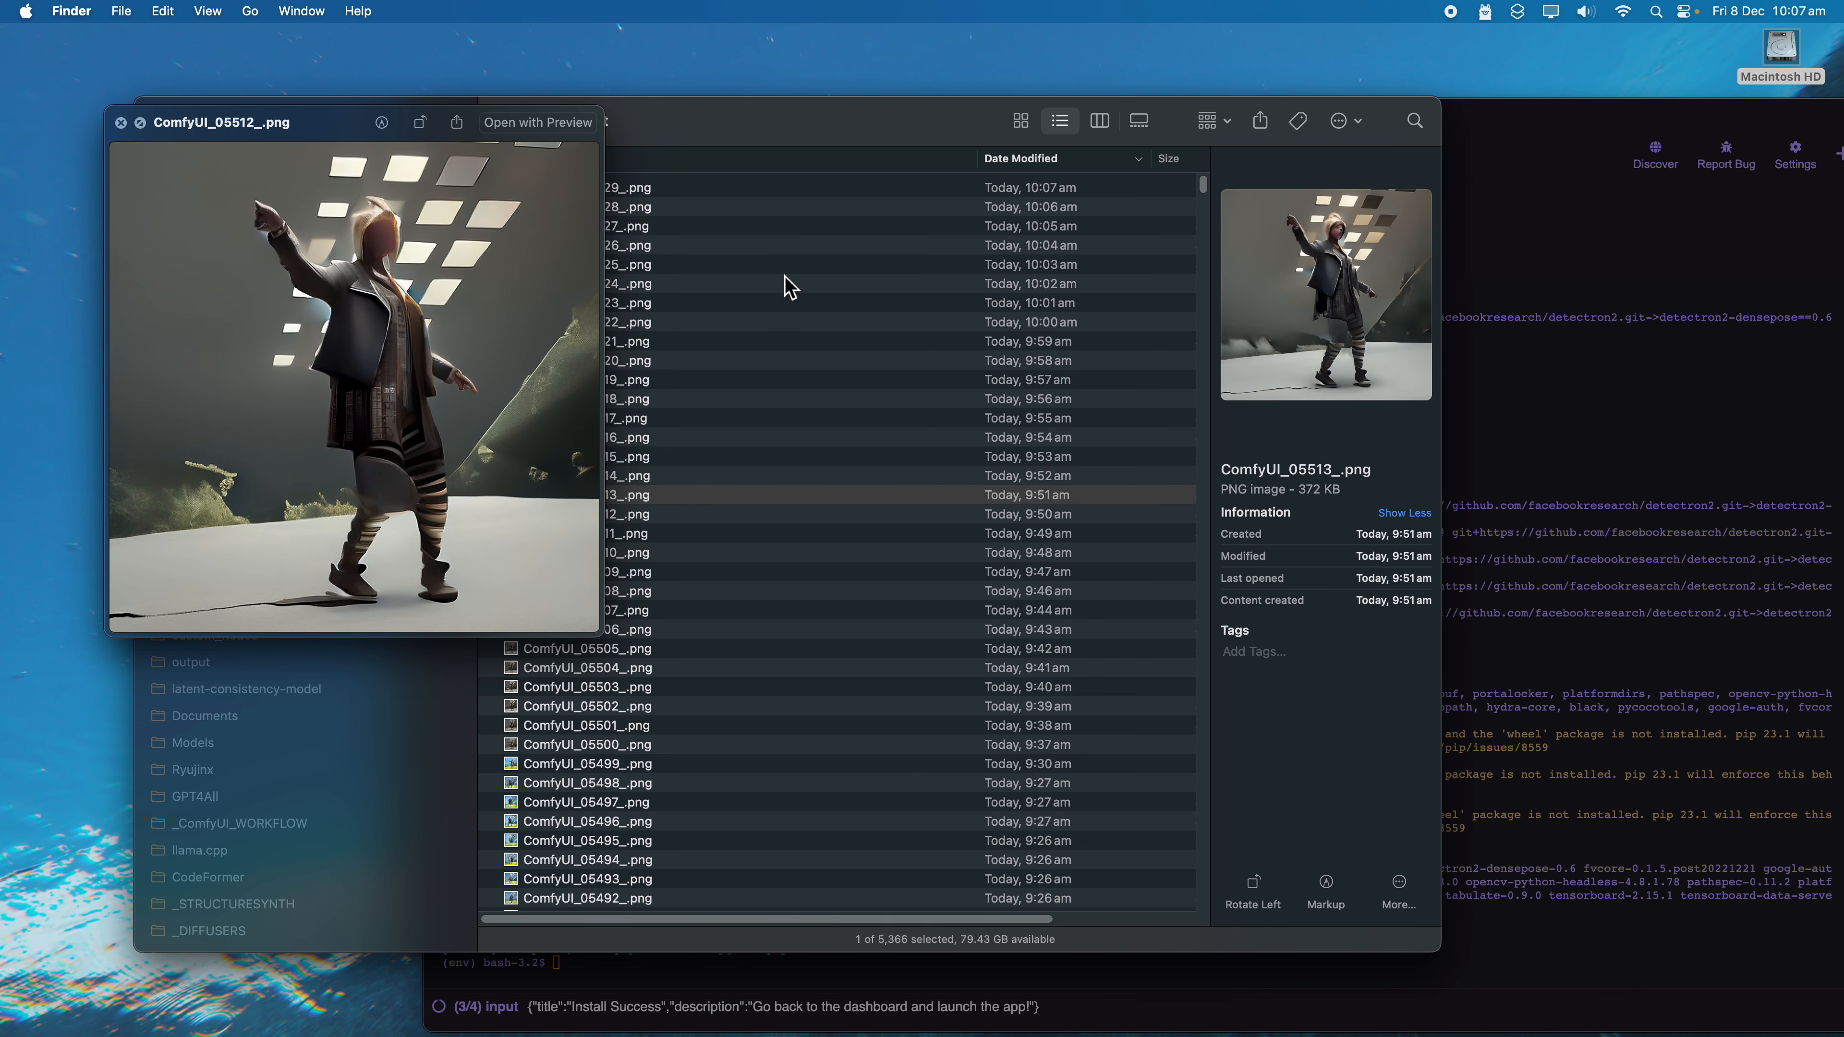
{"action": "key", "text": "Up"}
{"action": "key", "text": "Up"}
{"action": "key", "text": "Up"}
{"action": "key", "text": "Up"}
{"action": "key", "text": "Up"}
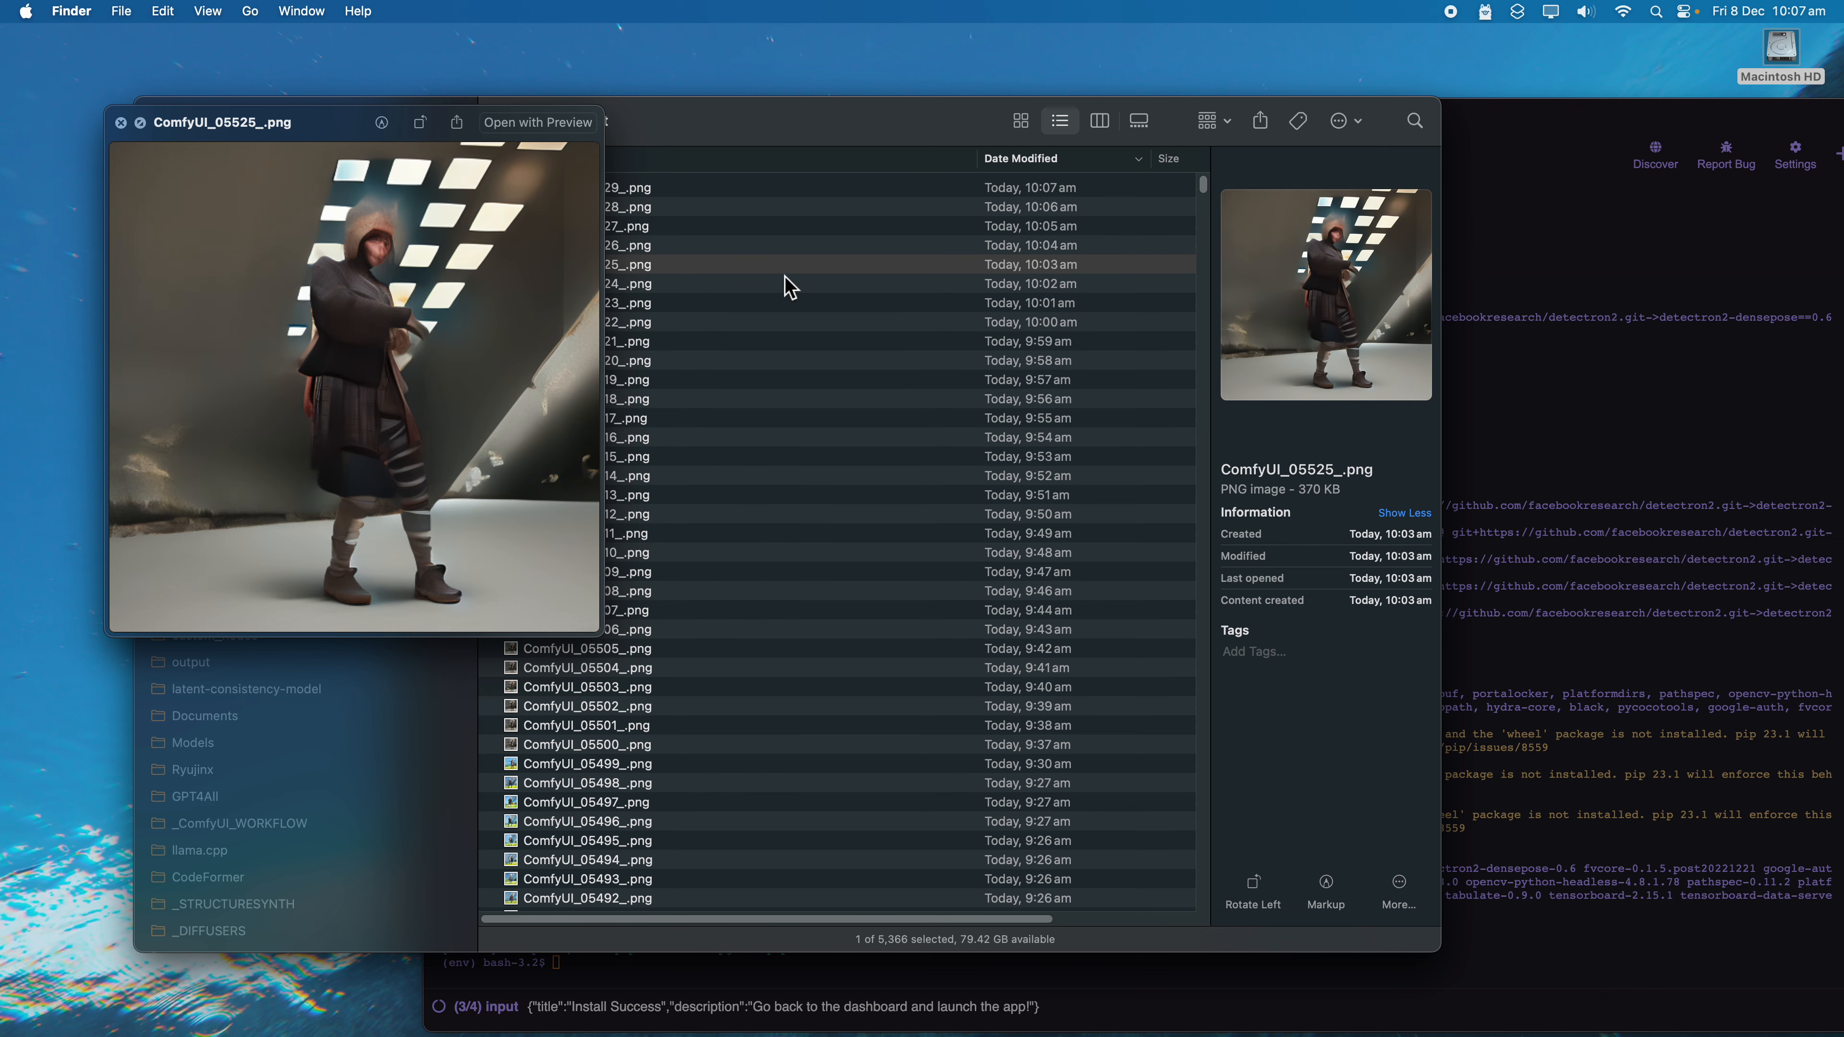
{"action": "key", "text": "Down"}
{"action": "key", "text": "Down"}
{"action": "key", "text": "Down"}
{"action": "key", "text": "Down"}
{"action": "key", "text": "Down"}
{"action": "key", "text": "Down"}
{"action": "key", "text": "Down"}
{"action": "key", "text": "Down"}
{"action": "key", "text": "Down"}
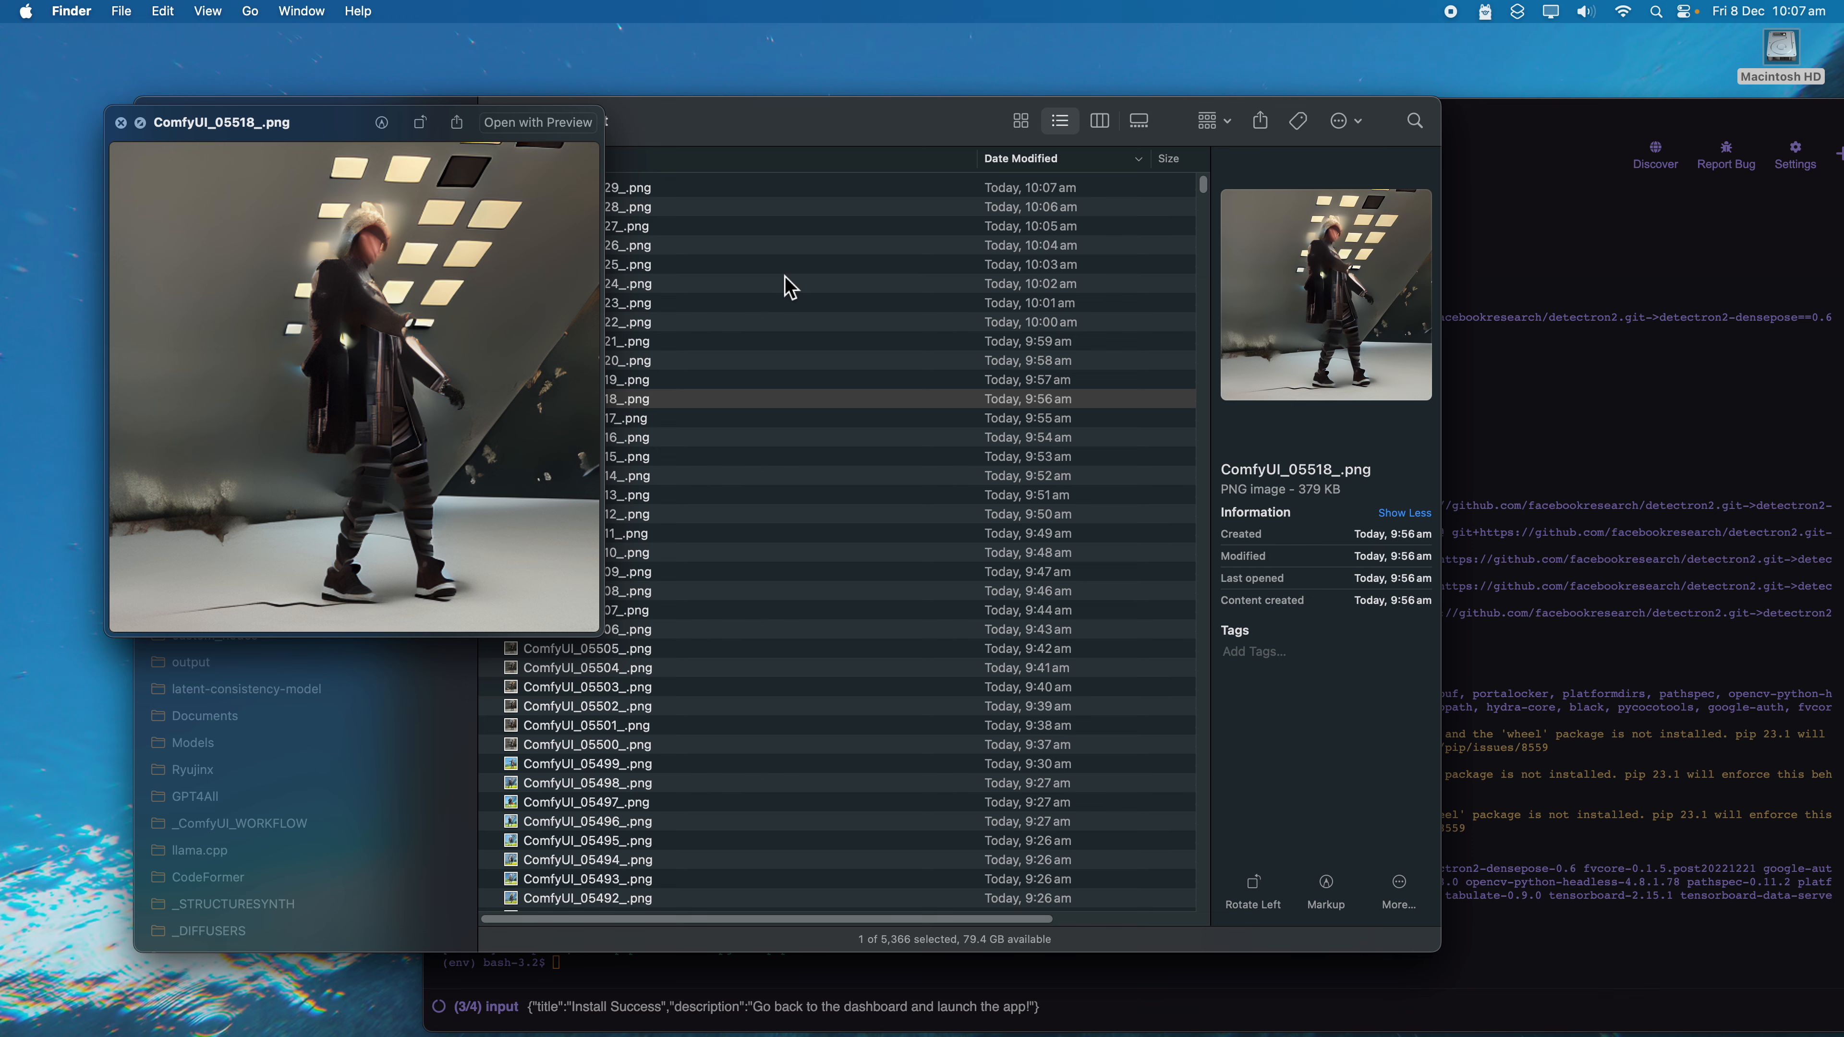
{"action": "key", "text": "ctrl+Right"}
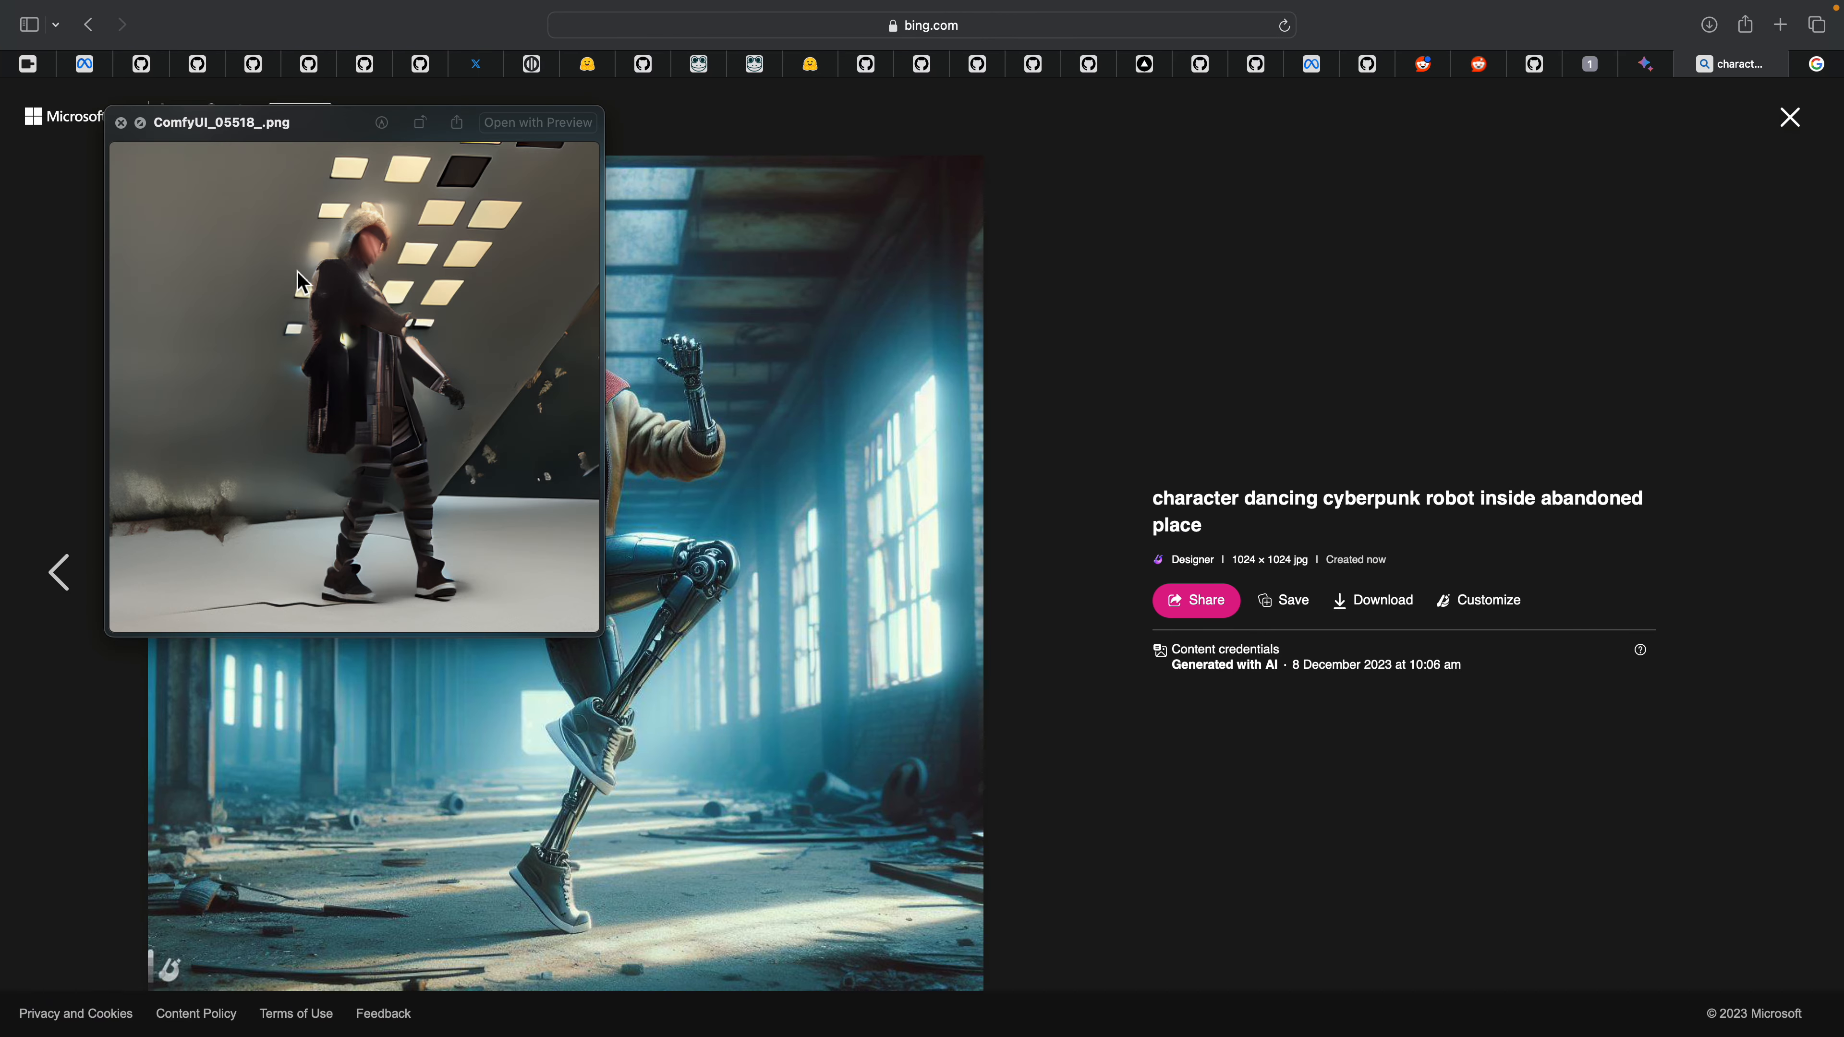
{"action": "left_click", "coordinate": [121, 124]}
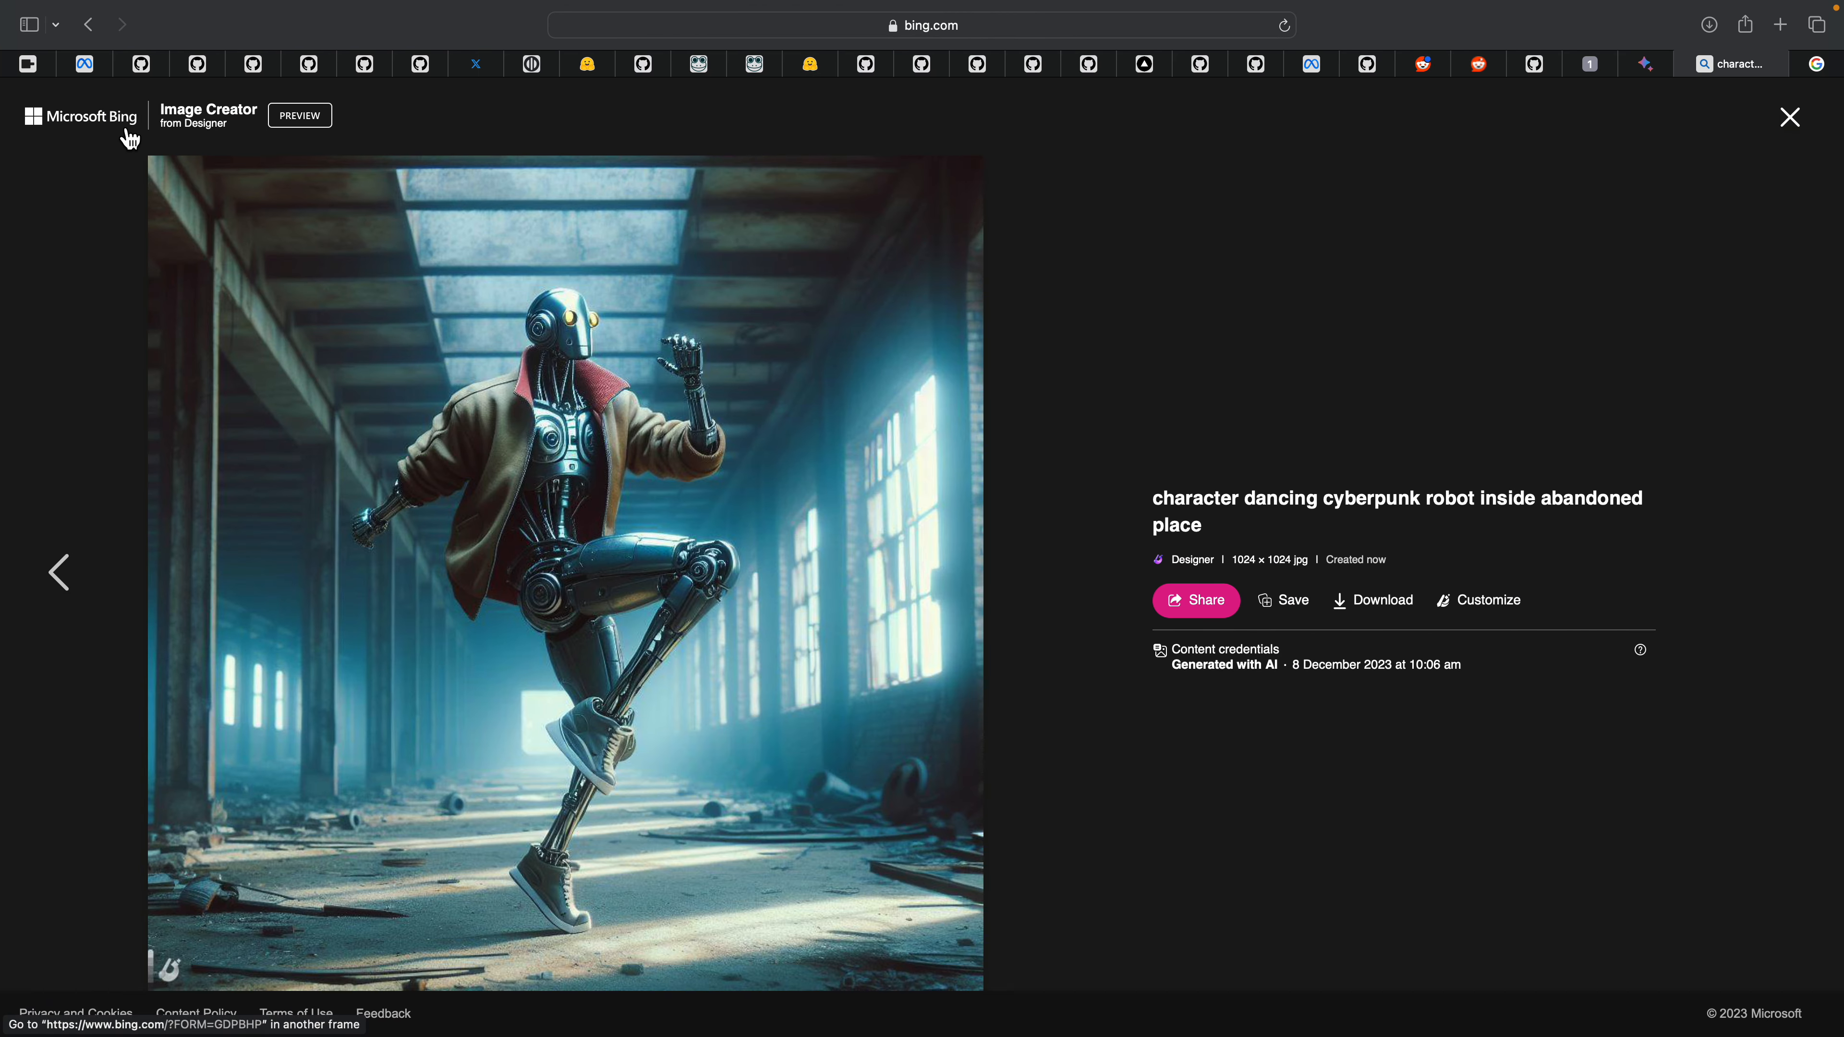
Step: Search for "moveone AI" in a new browser tab and open the Move single-camera motion capture website
{"action": "left_click", "coordinate": [1783, 27]}
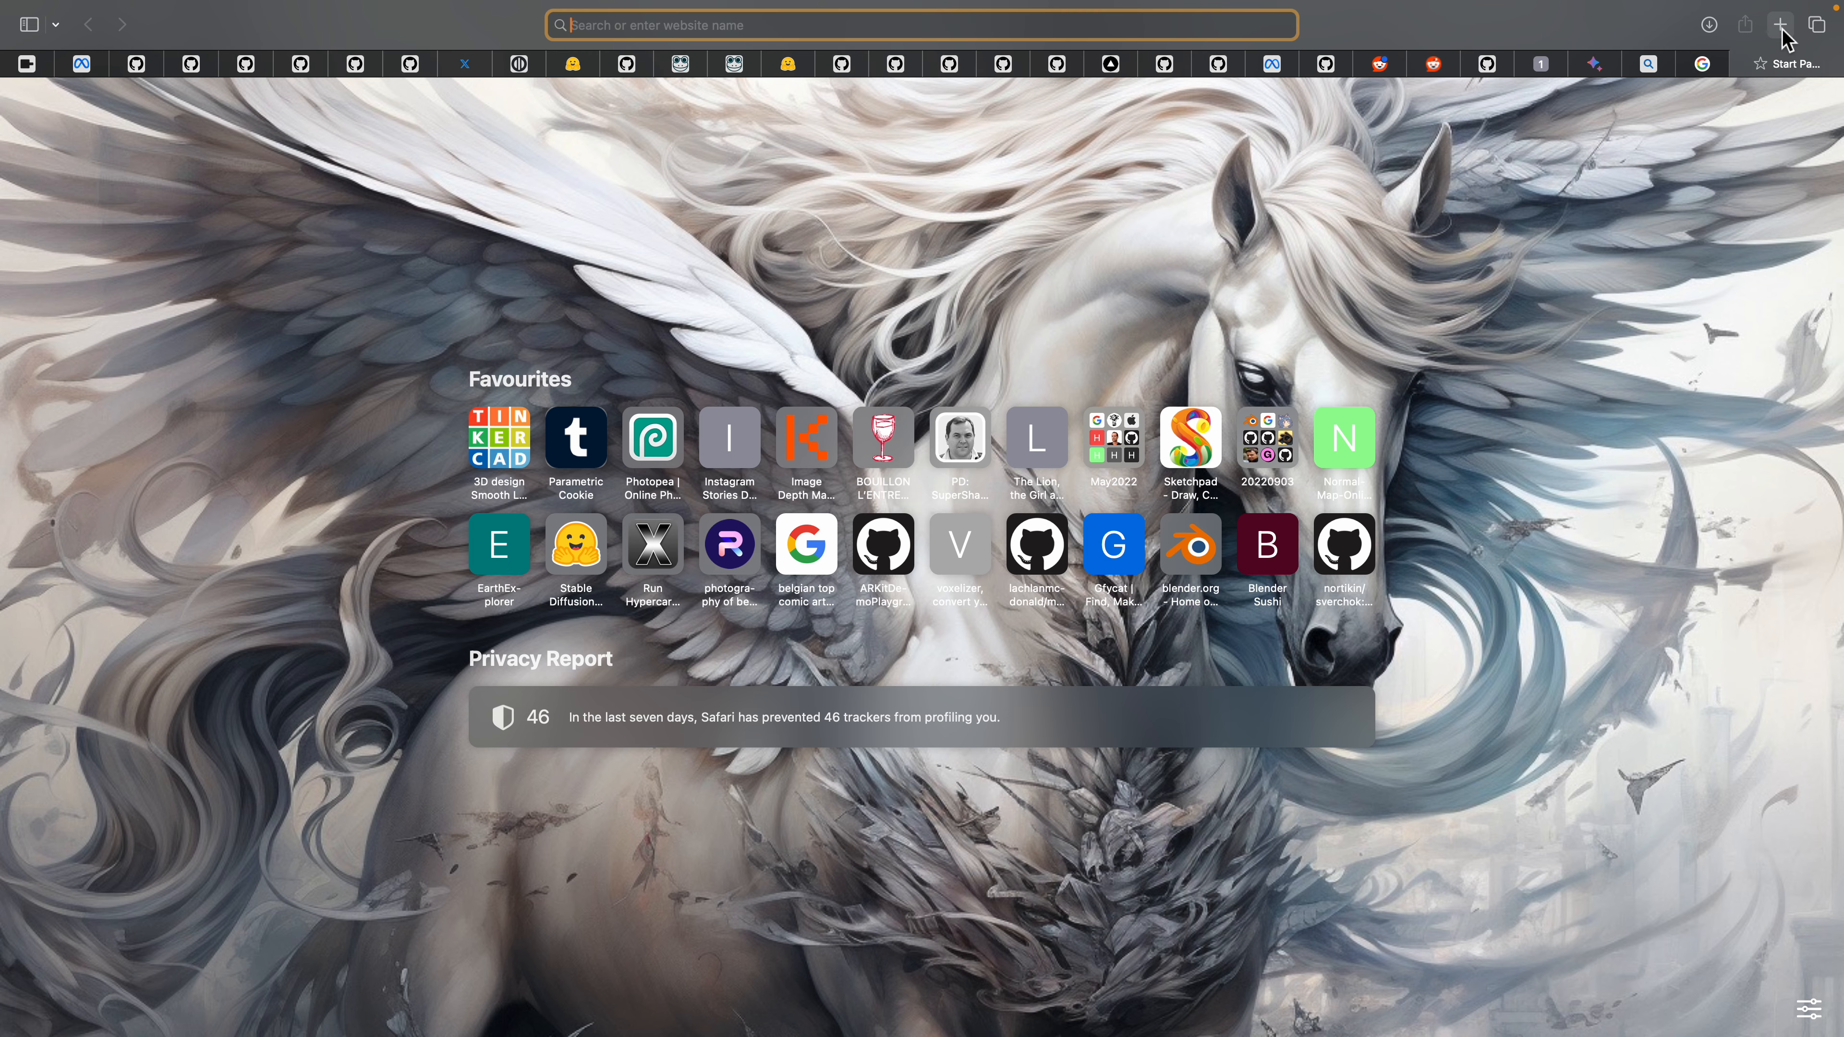
{"action": "type", "text": "moveone AI"}
{"action": "key", "text": "Return"}
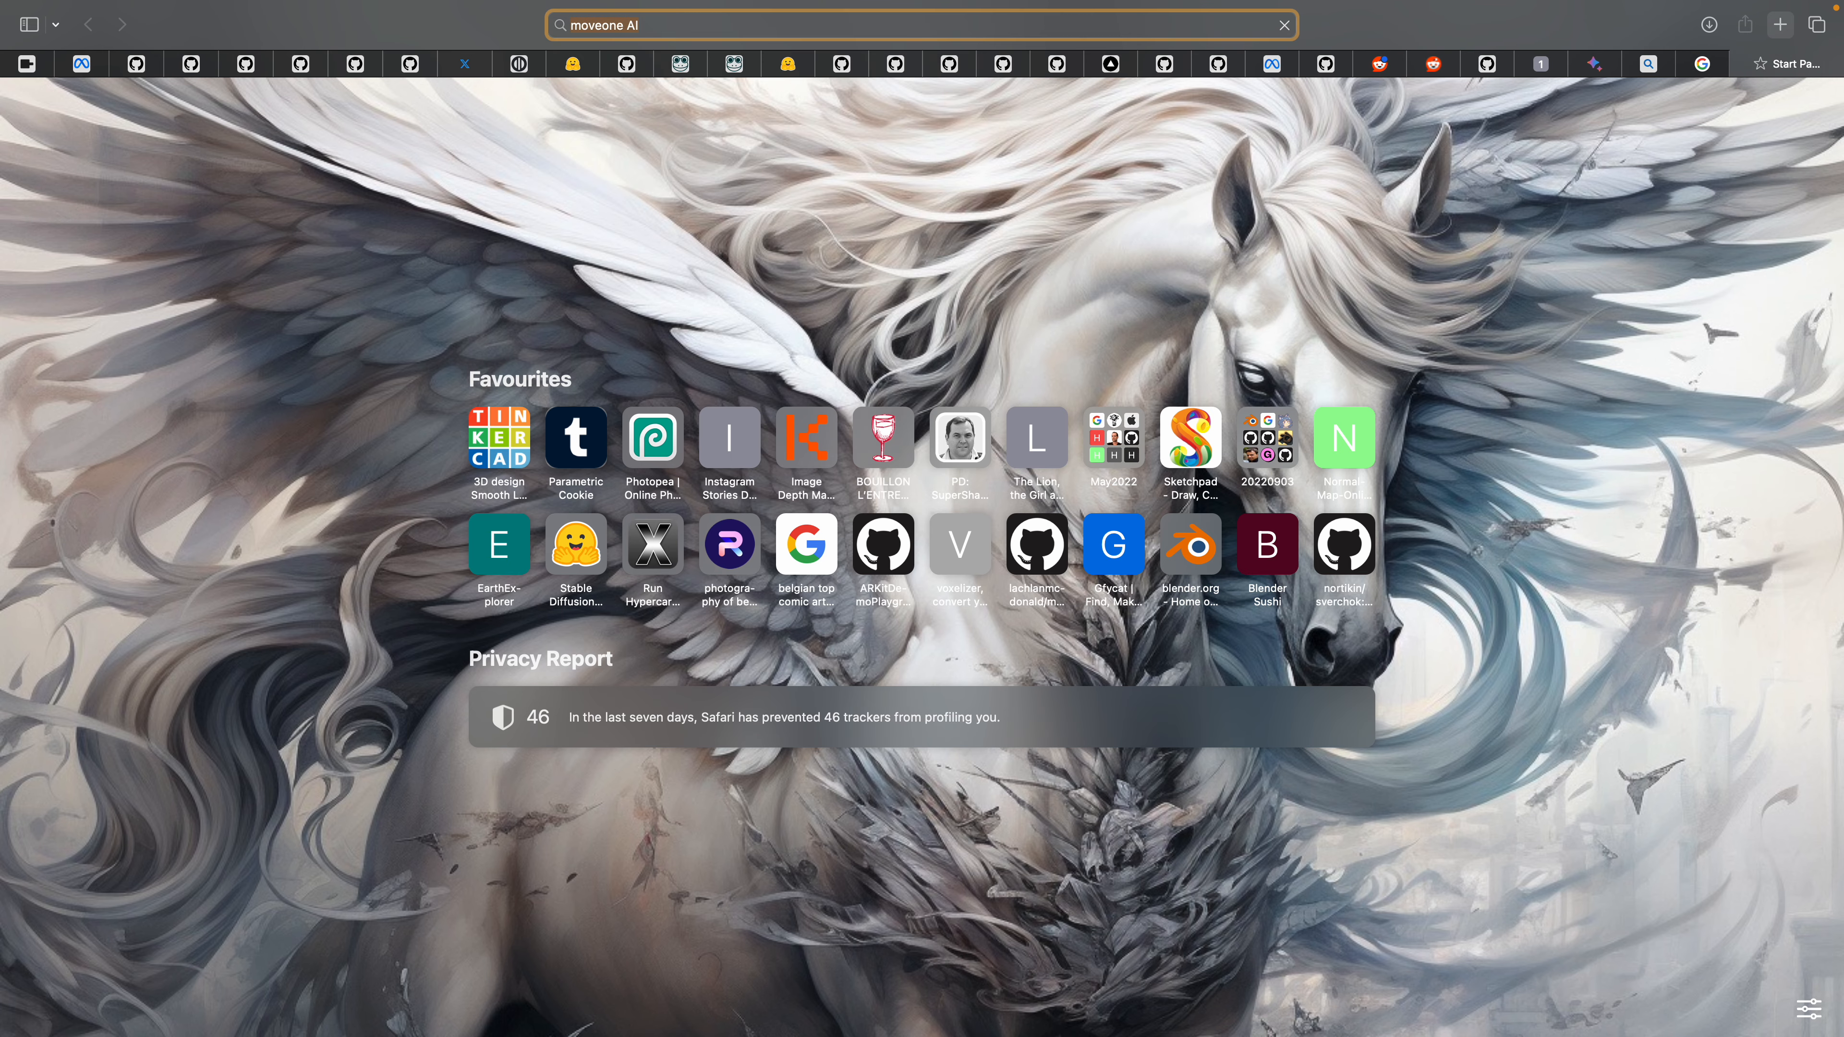
{"action": "left_click", "coordinate": [349, 355]}
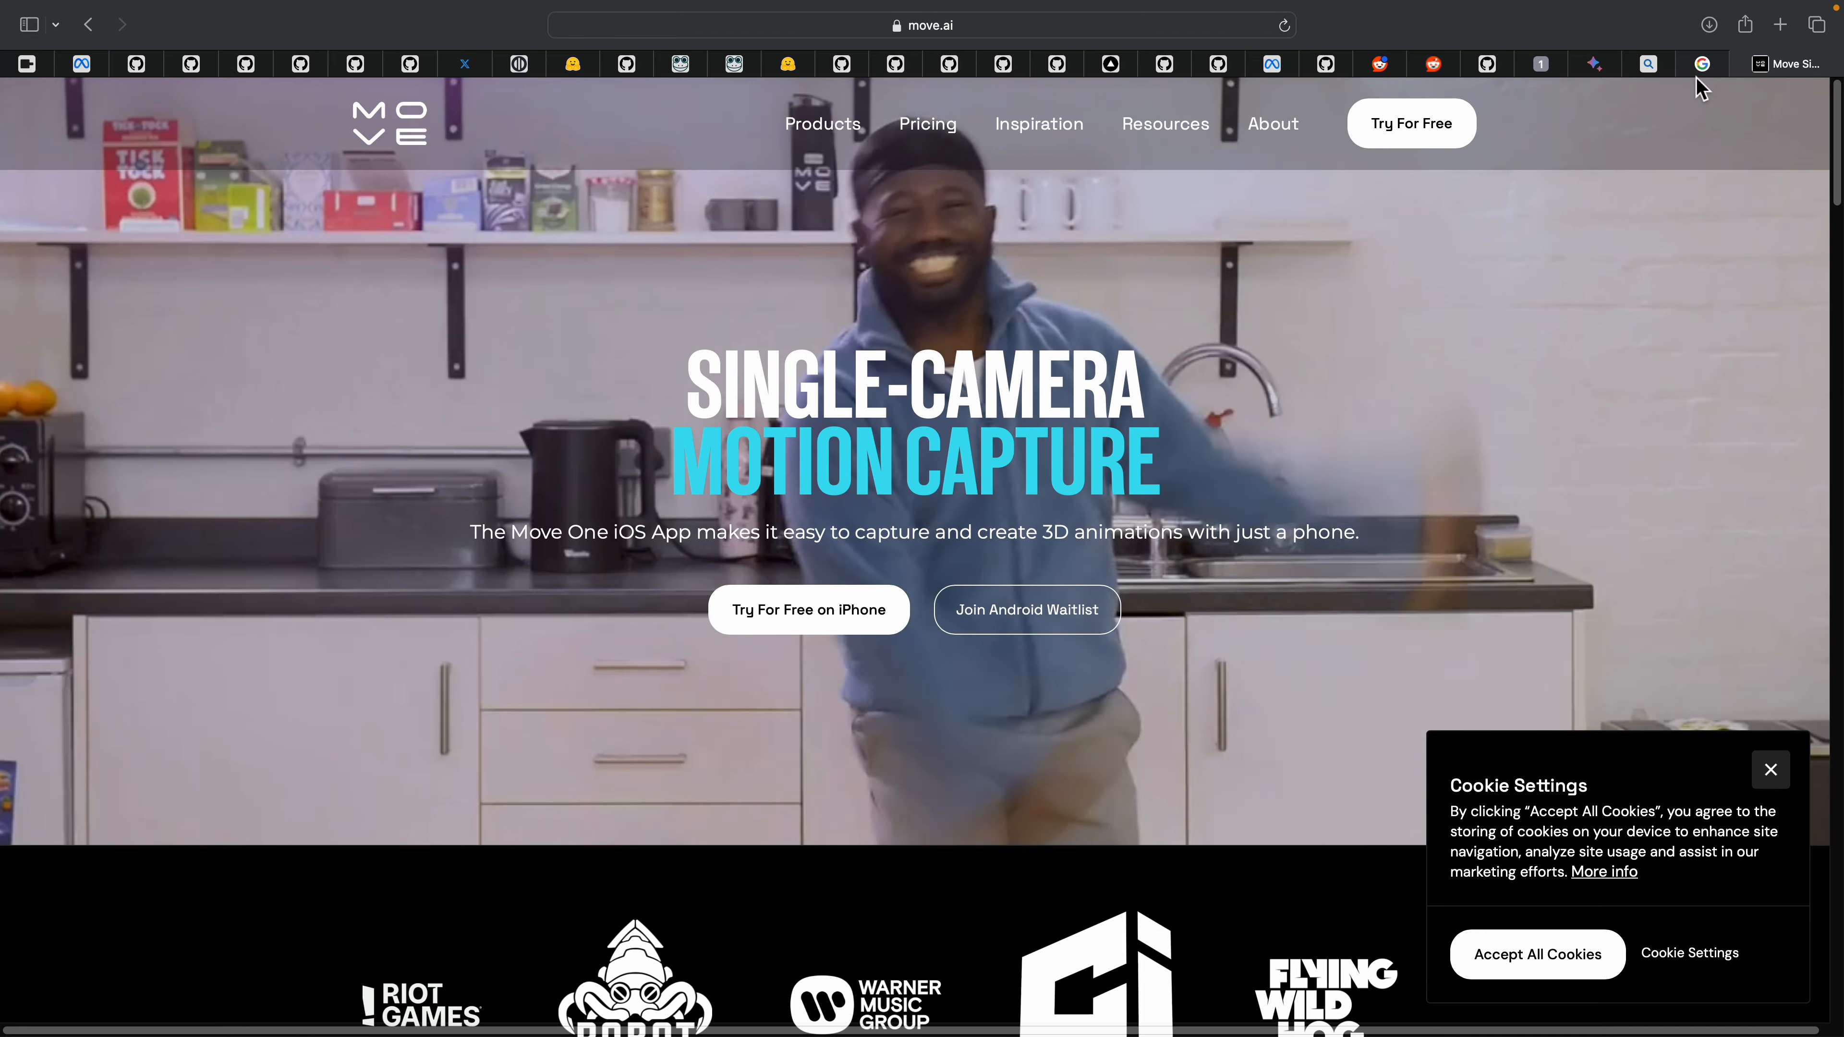
Step: Close the "world is a stage" search tab and glance at the Bard conversation
{"action": "left_click", "coordinate": [1699, 69]}
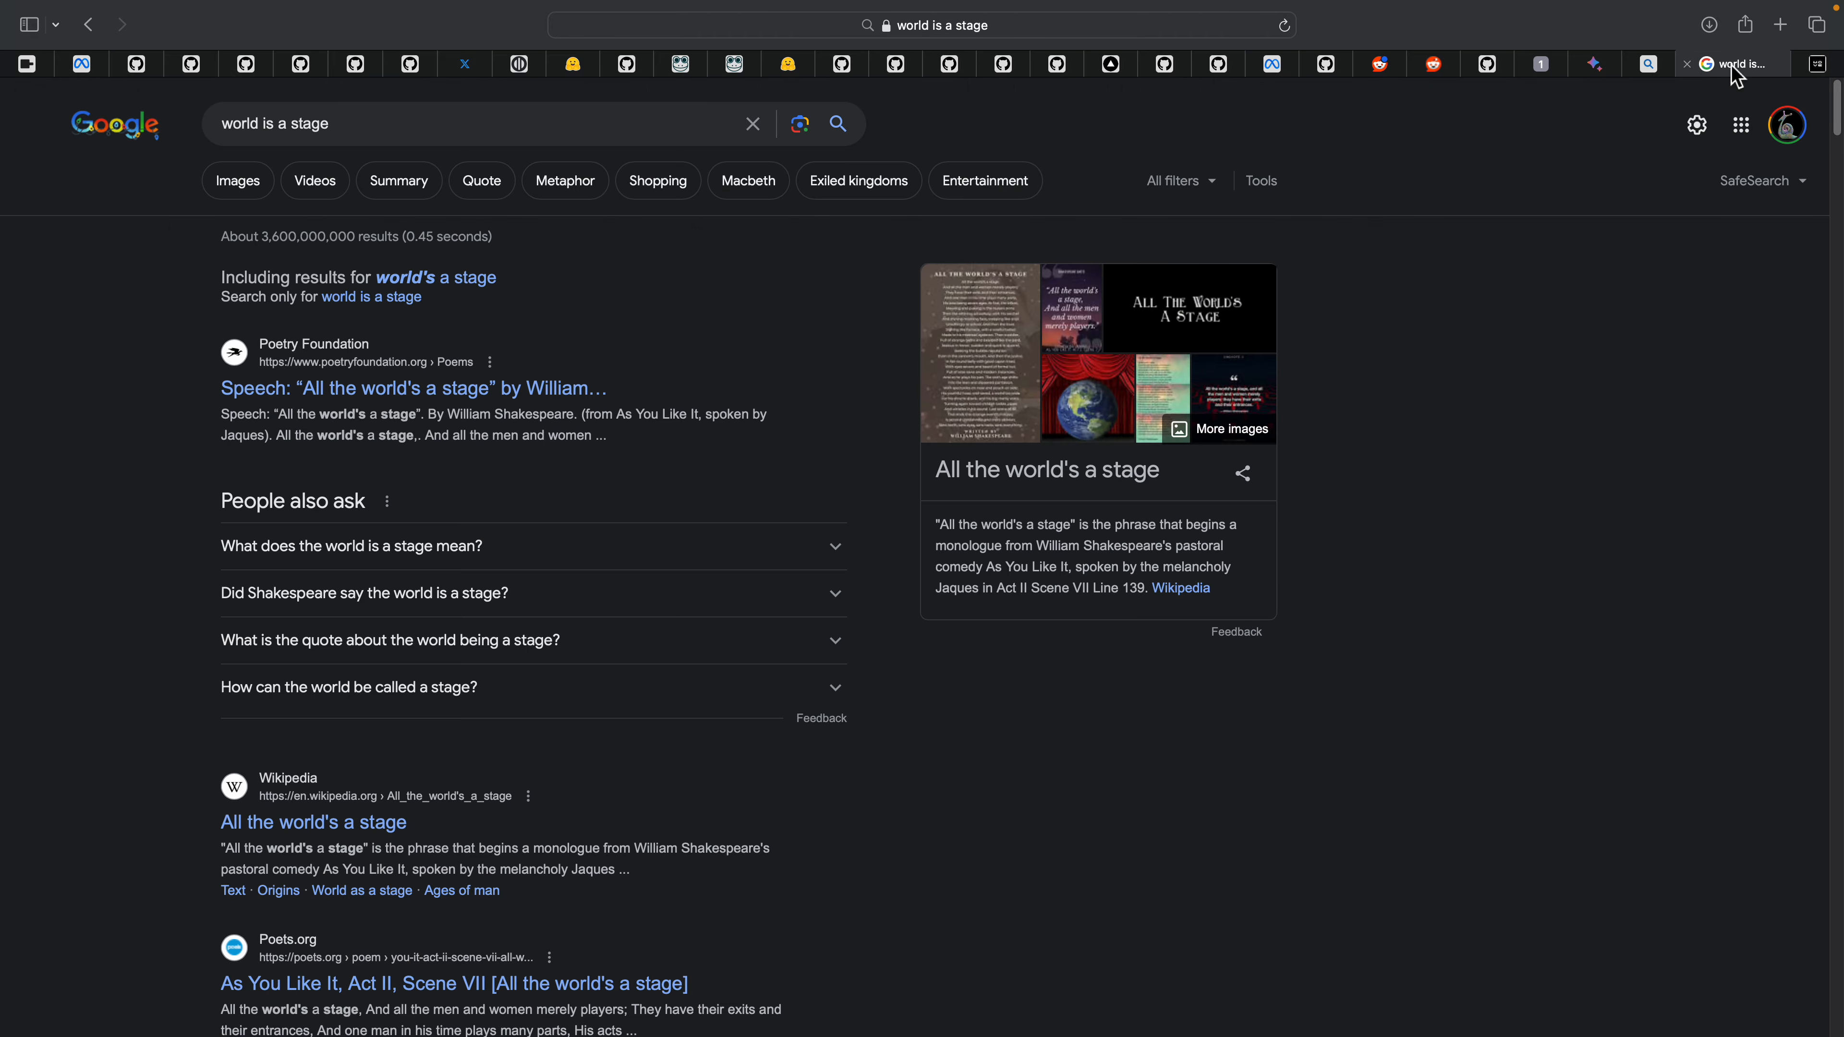
{"action": "key", "text": "super+w"}
{"action": "left_click", "coordinate": [1712, 65]}
{"action": "left_click", "coordinate": [1647, 68]}
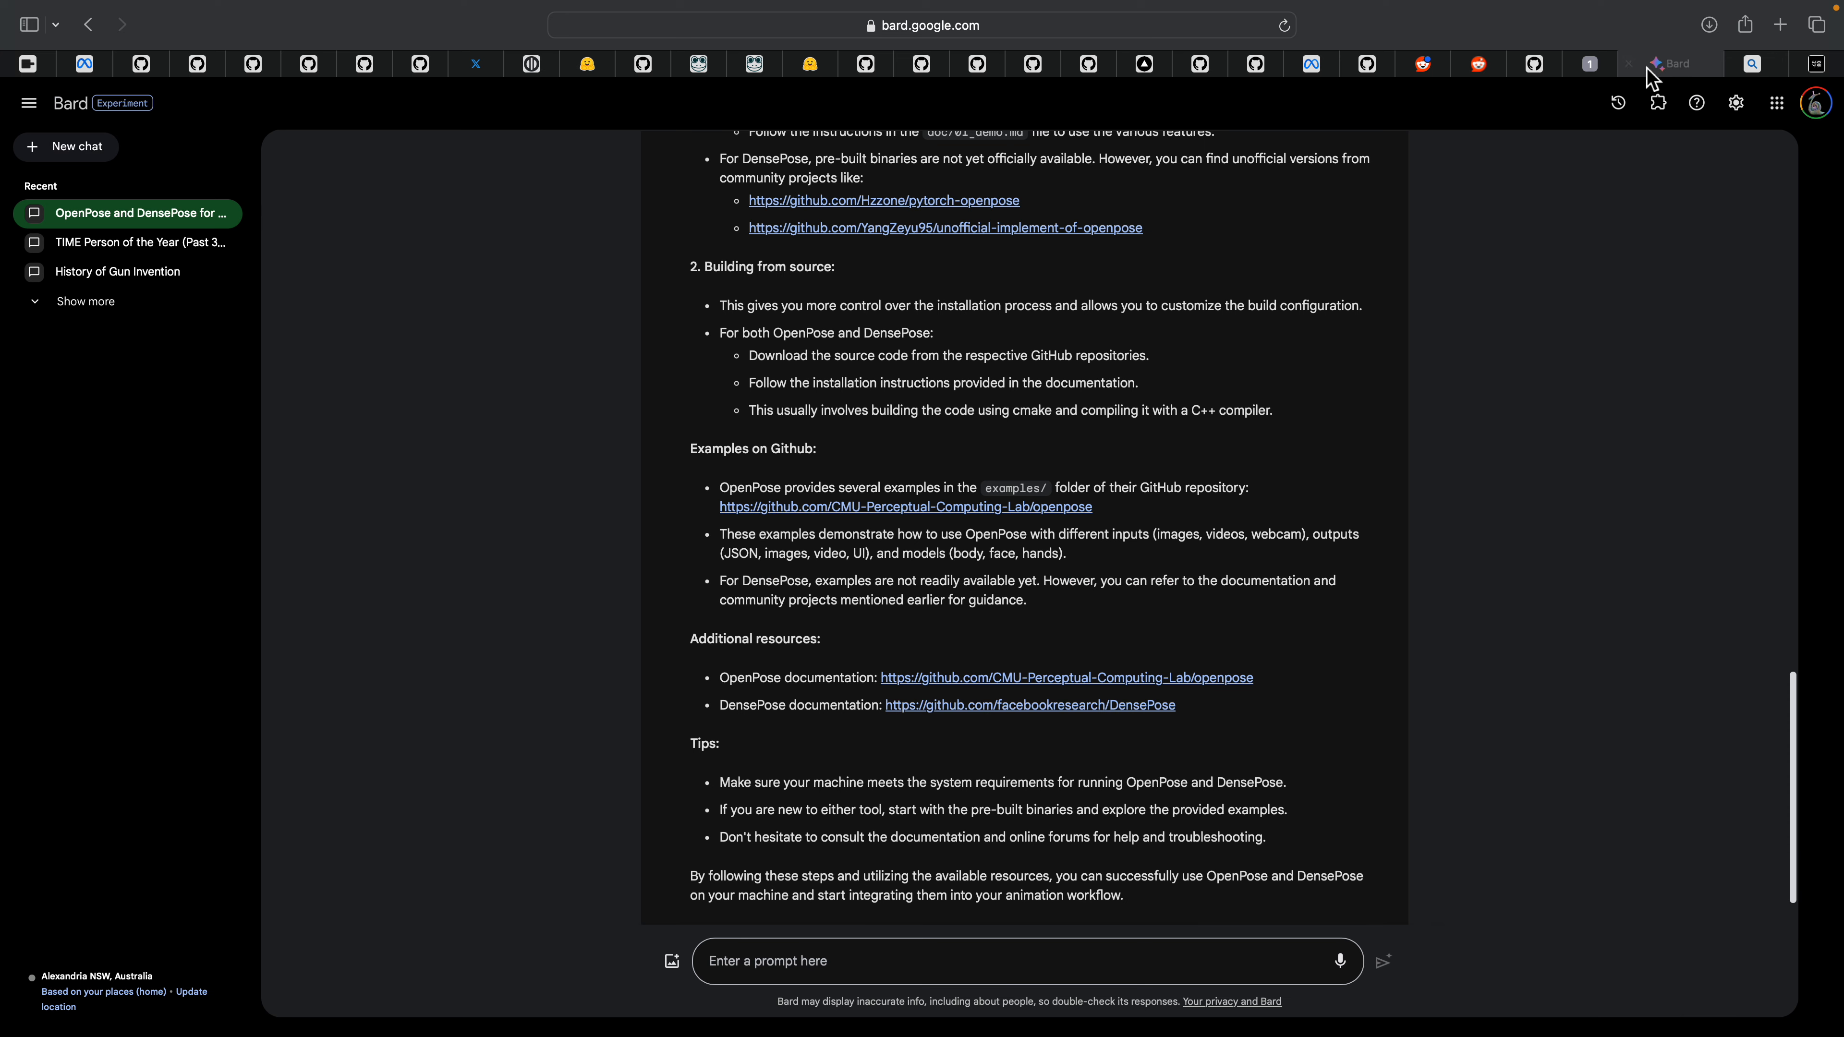
Step: Examine the running ComfyUI workflow from the ControlNet nodes through the KSampler to the preview and saved images
{"action": "left_click", "coordinate": [1599, 67]}
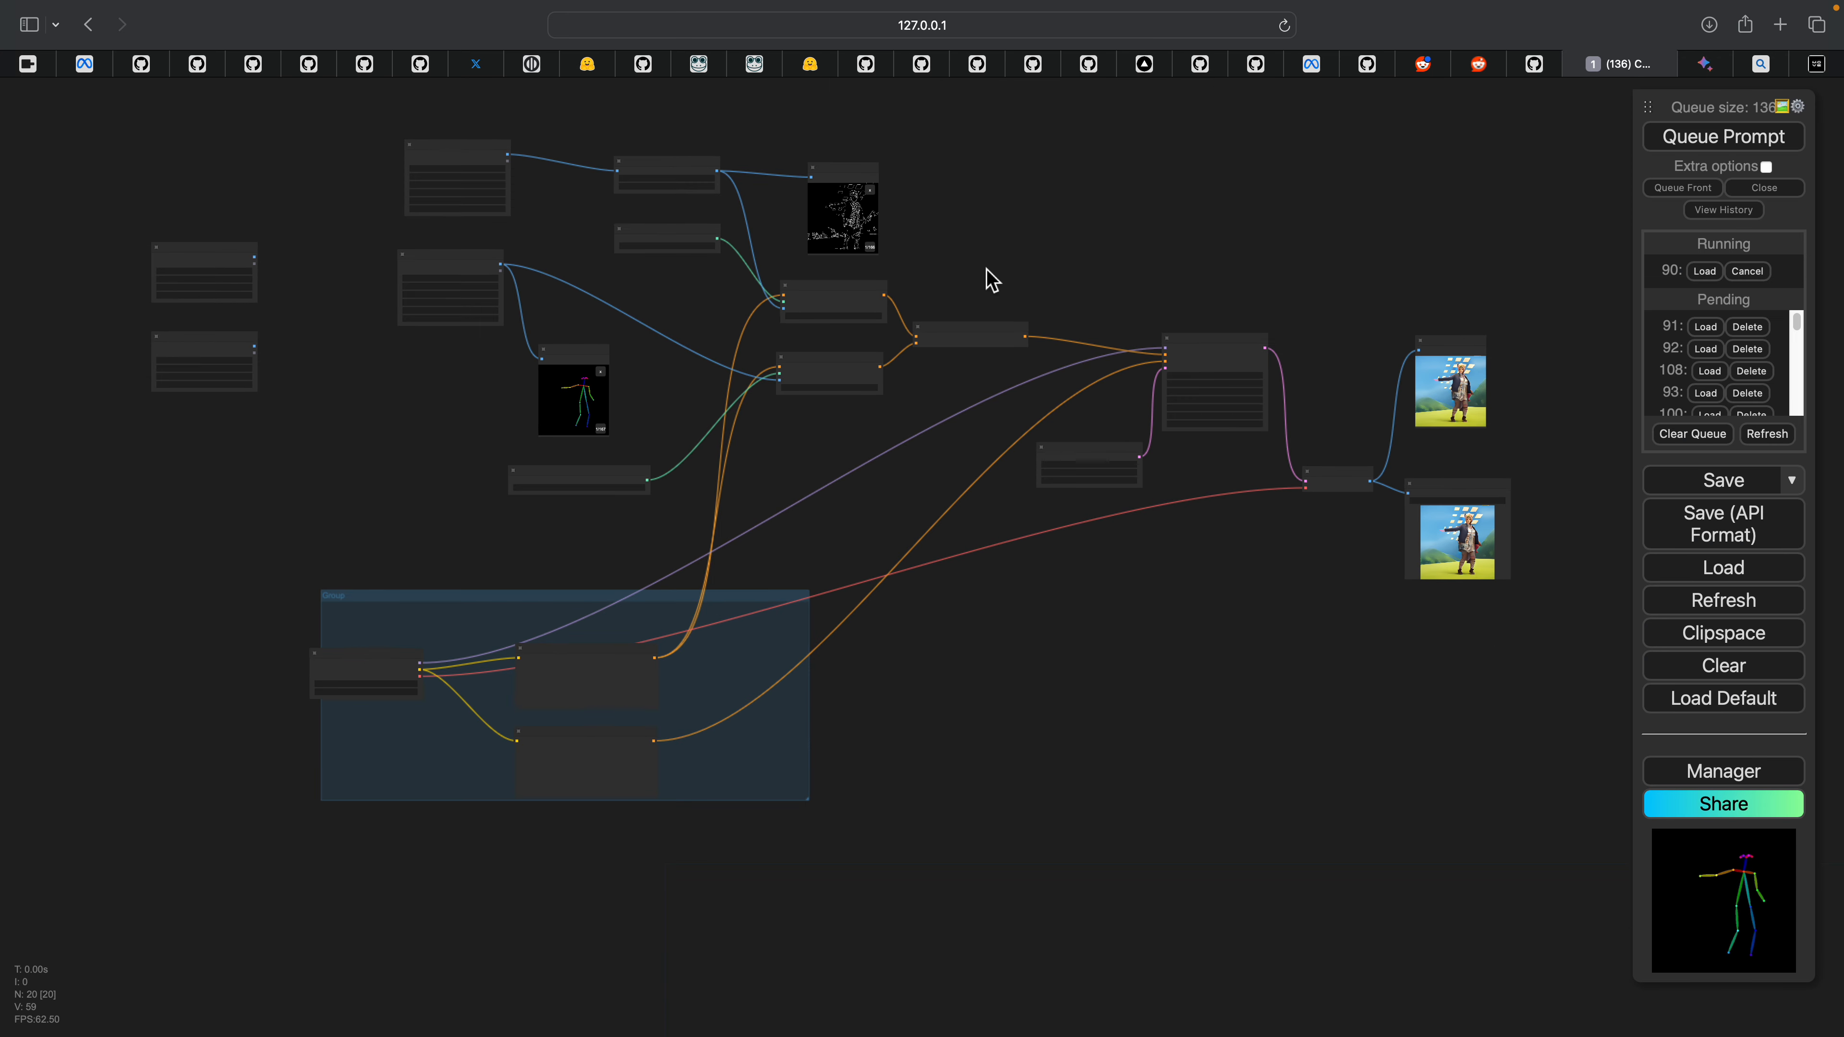
{"action": "scroll", "coordinate": [1042, 242], "scroll_direction": "up", "scroll_amount": 10}
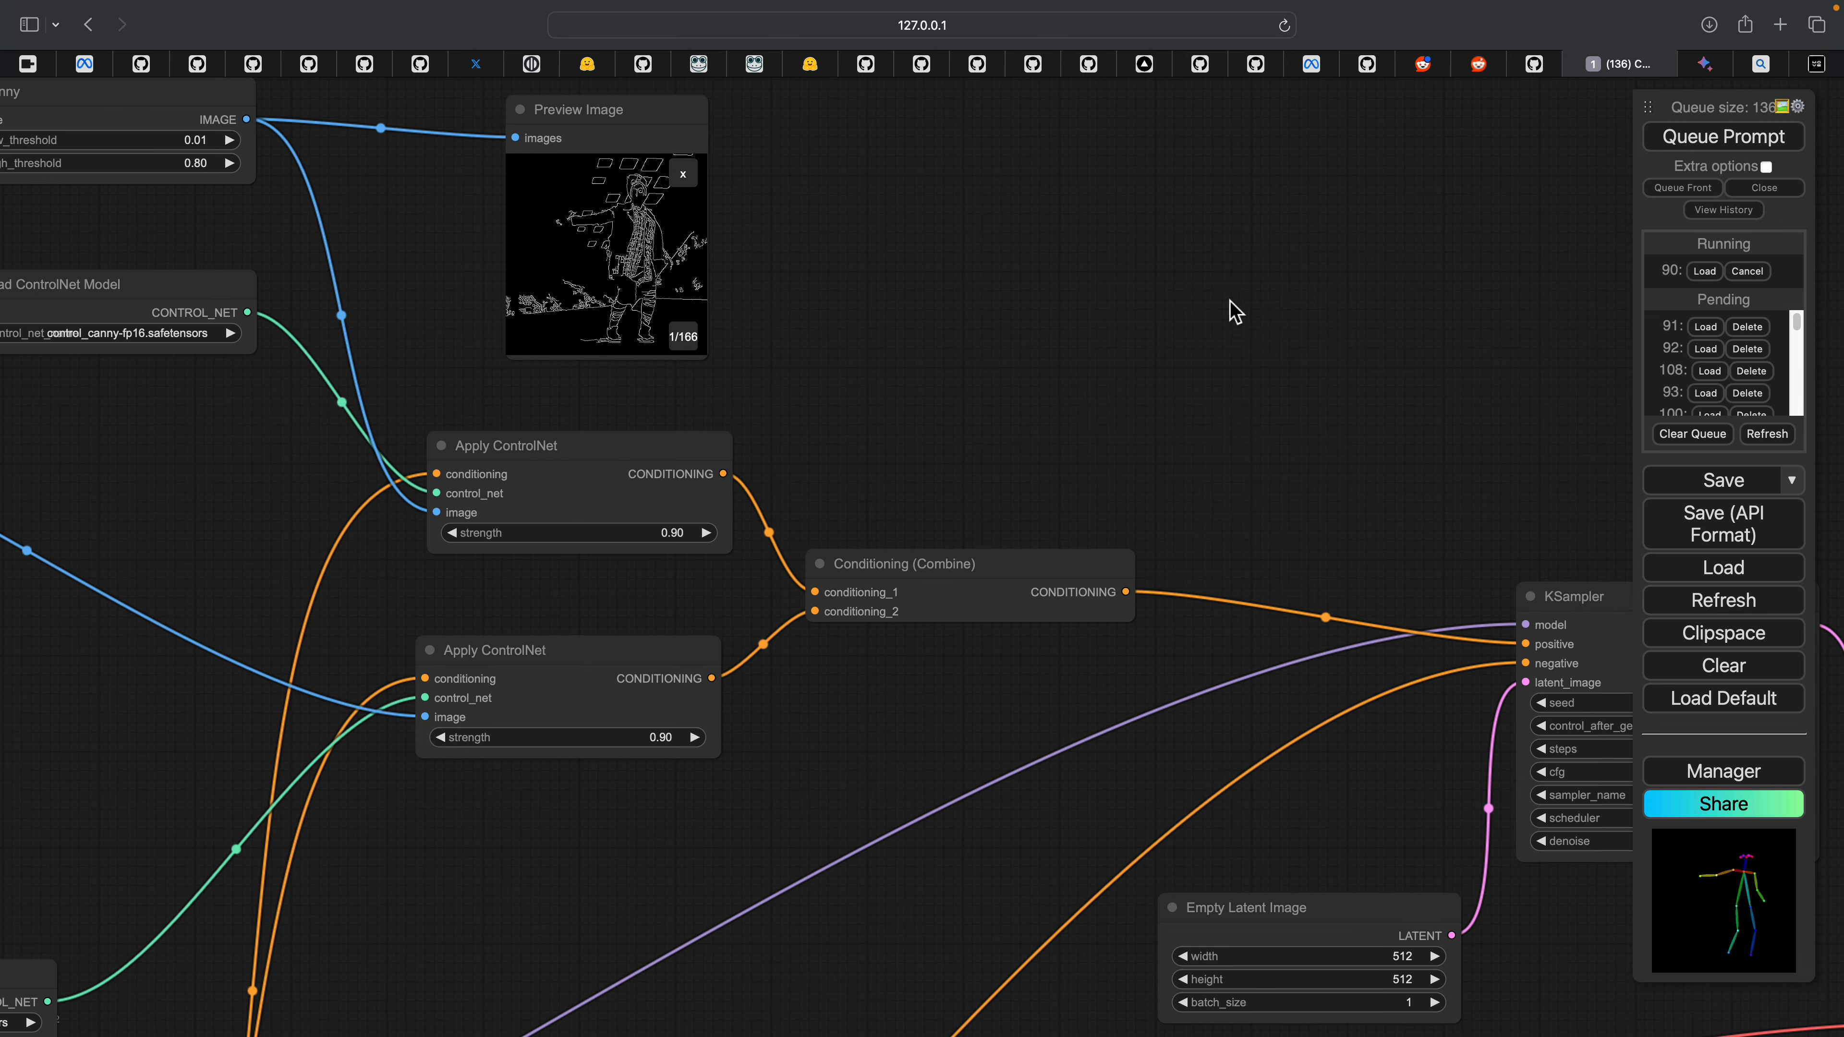
{"action": "scroll", "coordinate": [1237, 313], "scroll_direction": "down", "scroll_amount": 4}
{"action": "left_click_drag", "start_coordinate": [1349, 404], "coordinate": [1035, 265]}
{"action": "left_click_drag", "start_coordinate": [1237, 286], "coordinate": [788, 244]}
{"action": "scroll", "coordinate": [908, 249], "scroll_direction": "up", "scroll_amount": 5}
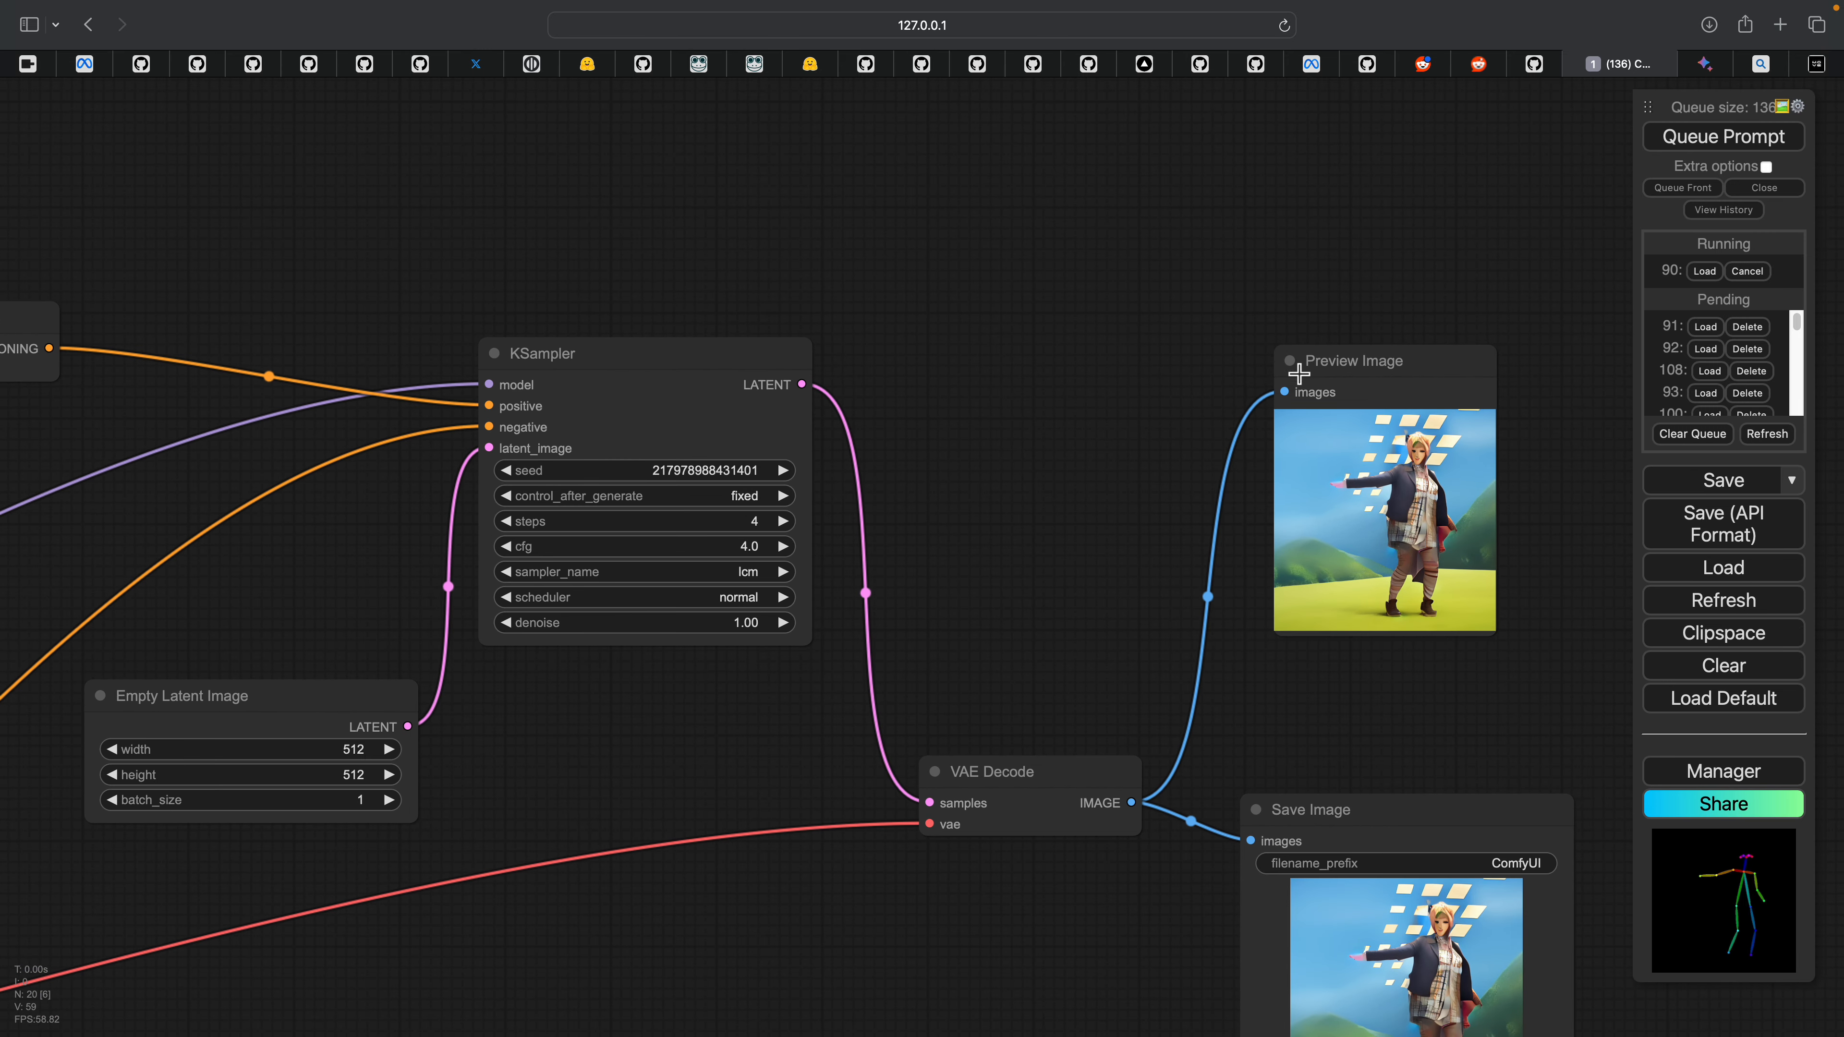
{"action": "left_click_drag", "start_coordinate": [1299, 373], "coordinate": [1299, 350]}
{"action": "scroll", "coordinate": [1219, 259], "scroll_direction": "down", "scroll_amount": 4}
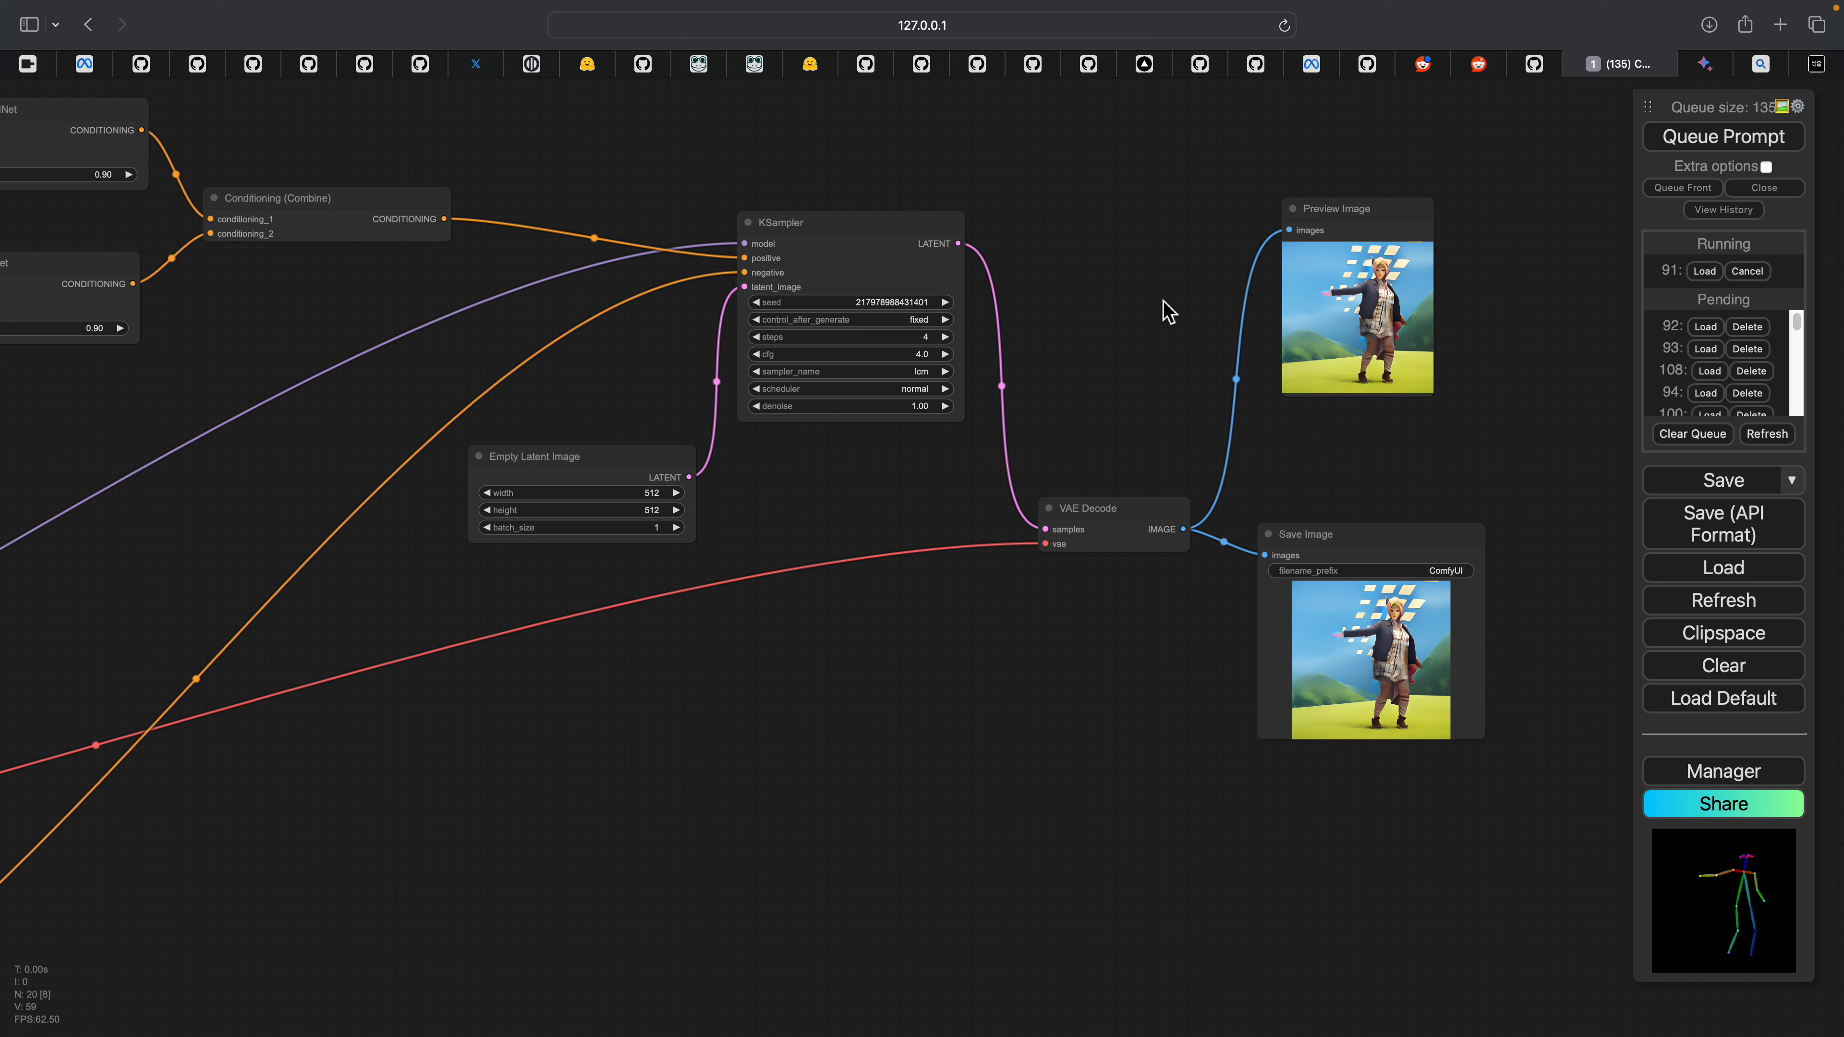
{"action": "scroll", "coordinate": [1165, 312], "scroll_direction": "down", "scroll_amount": 10}
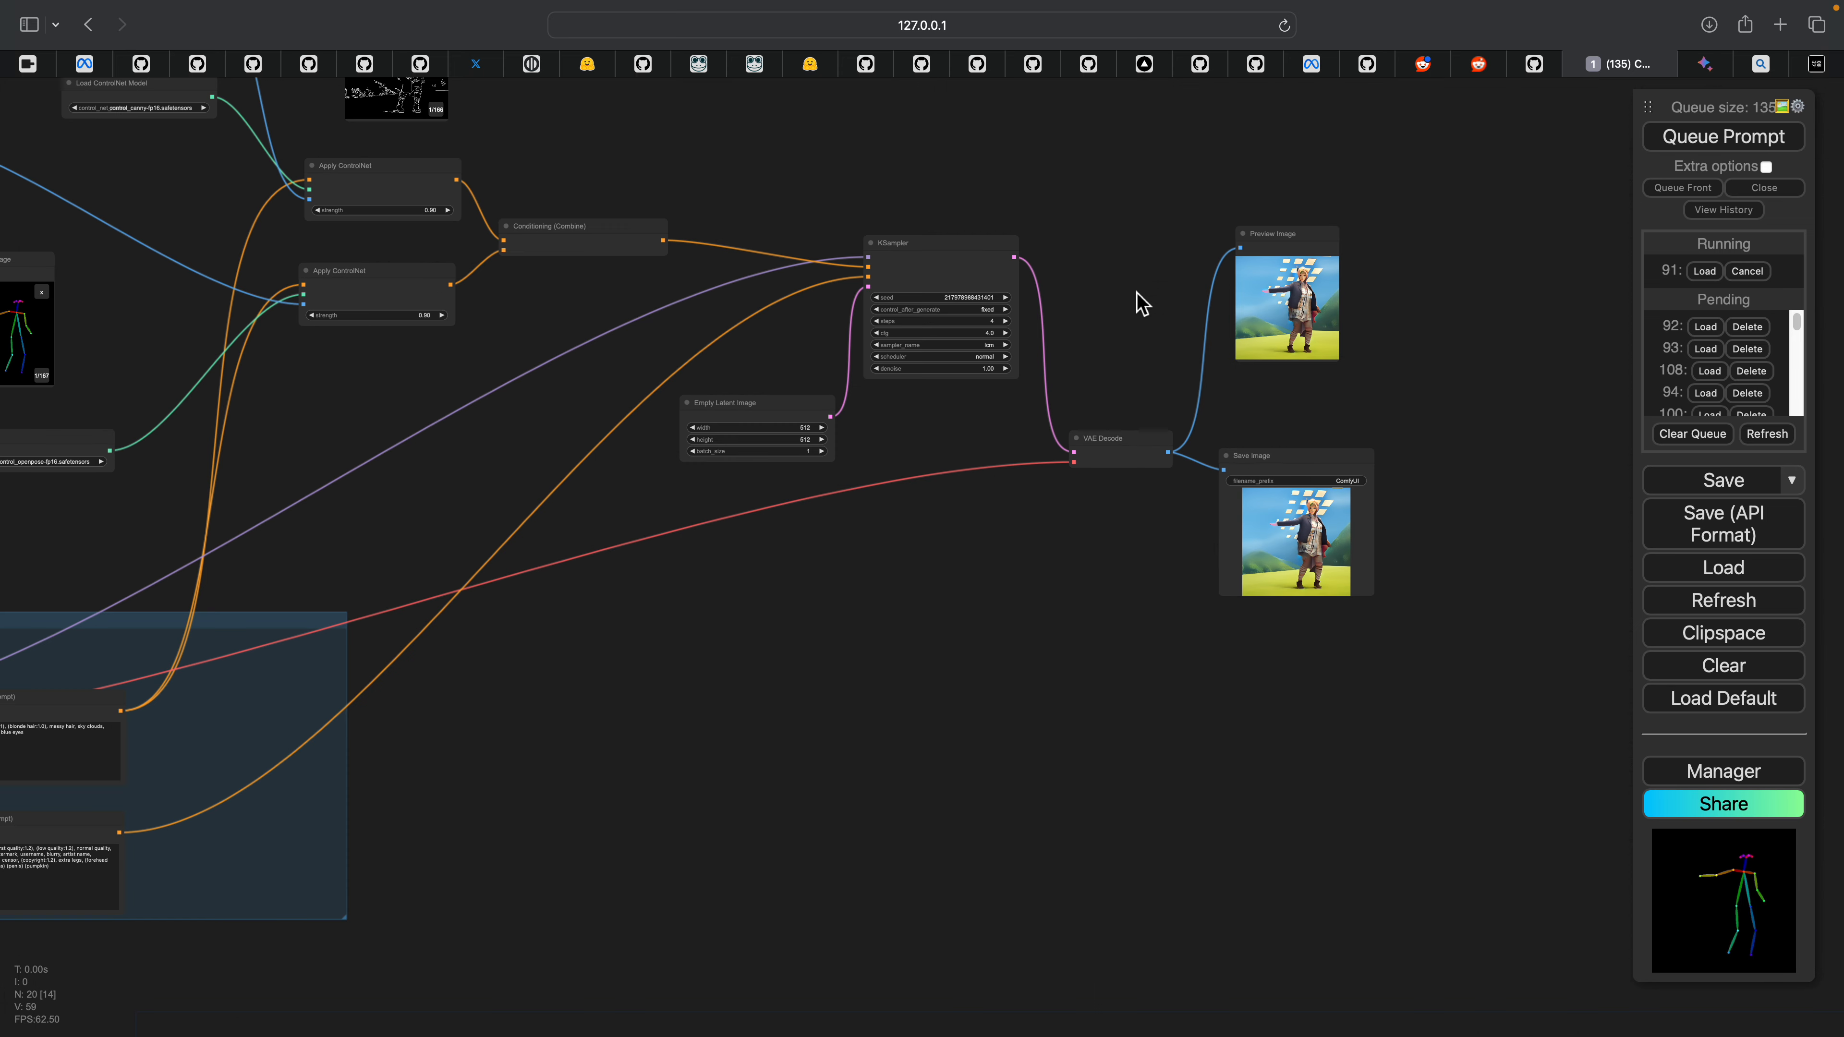
{"action": "scroll", "coordinate": [1256, 217], "scroll_direction": "up", "scroll_amount": 3}
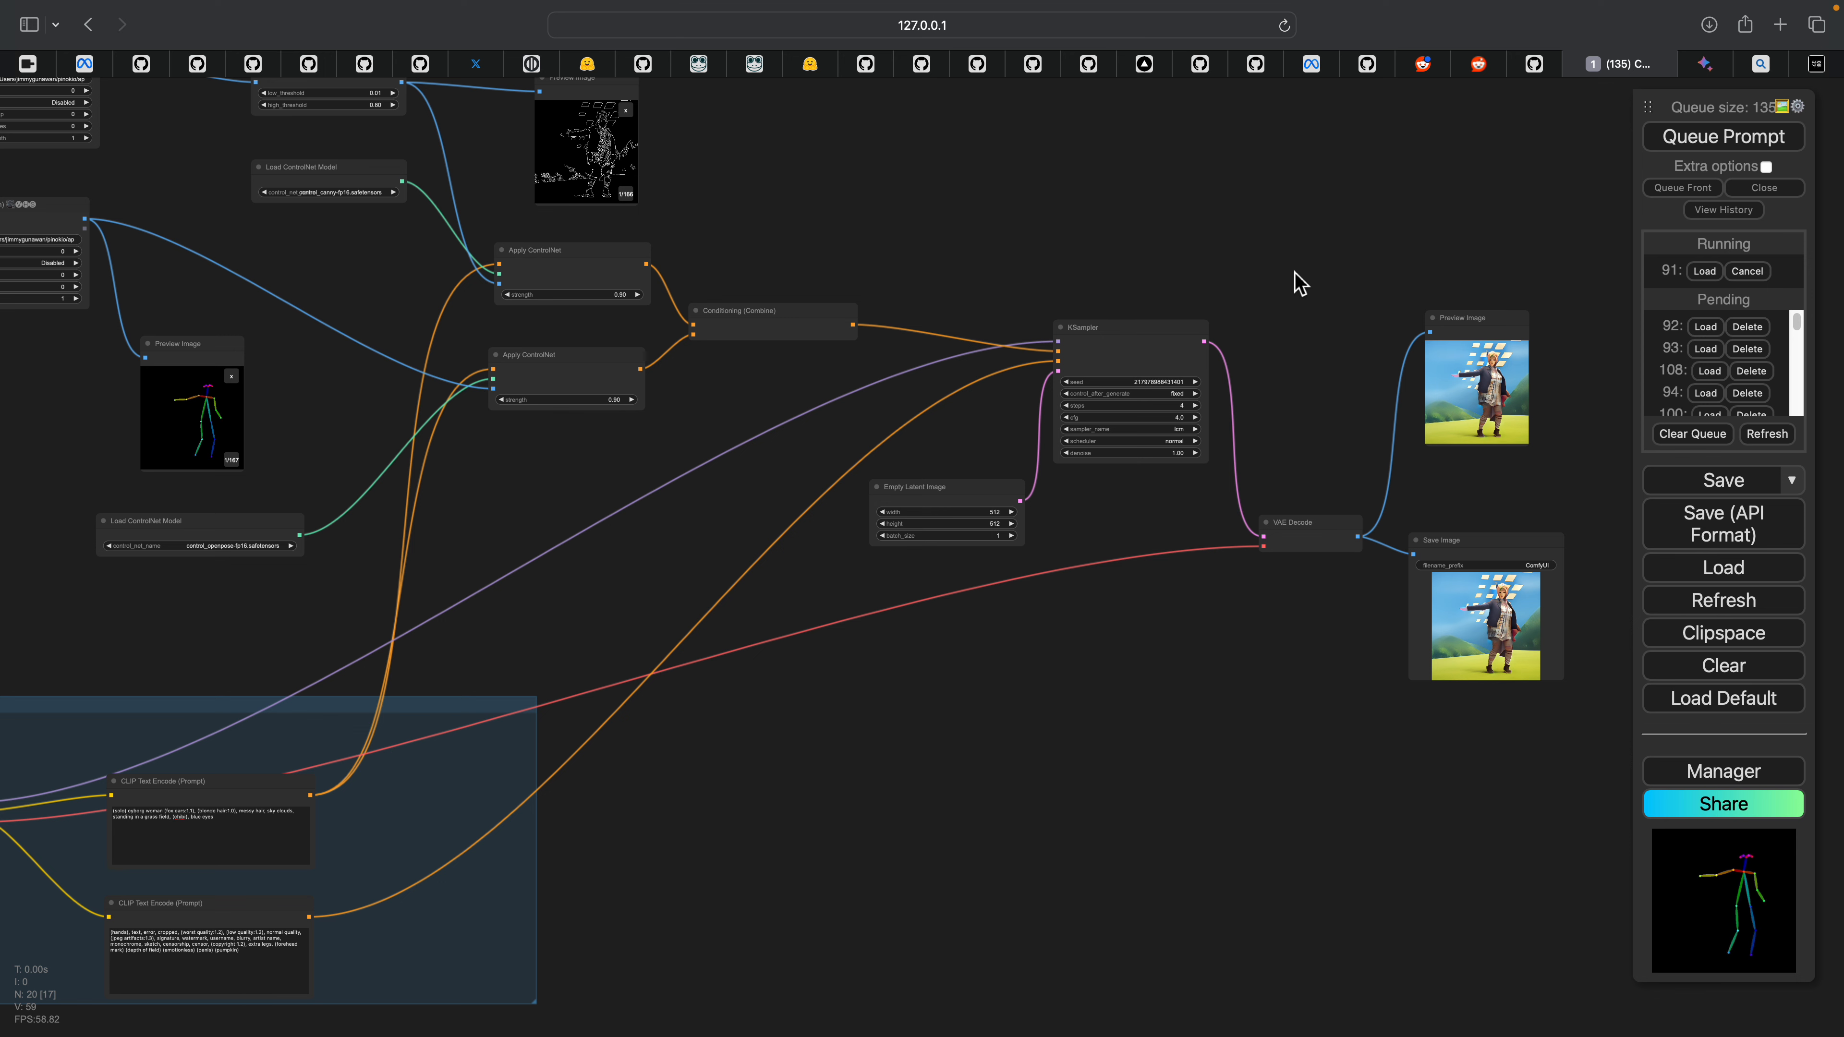
{"action": "left_click_drag", "start_coordinate": [1339, 282], "coordinate": [1413, 242]}
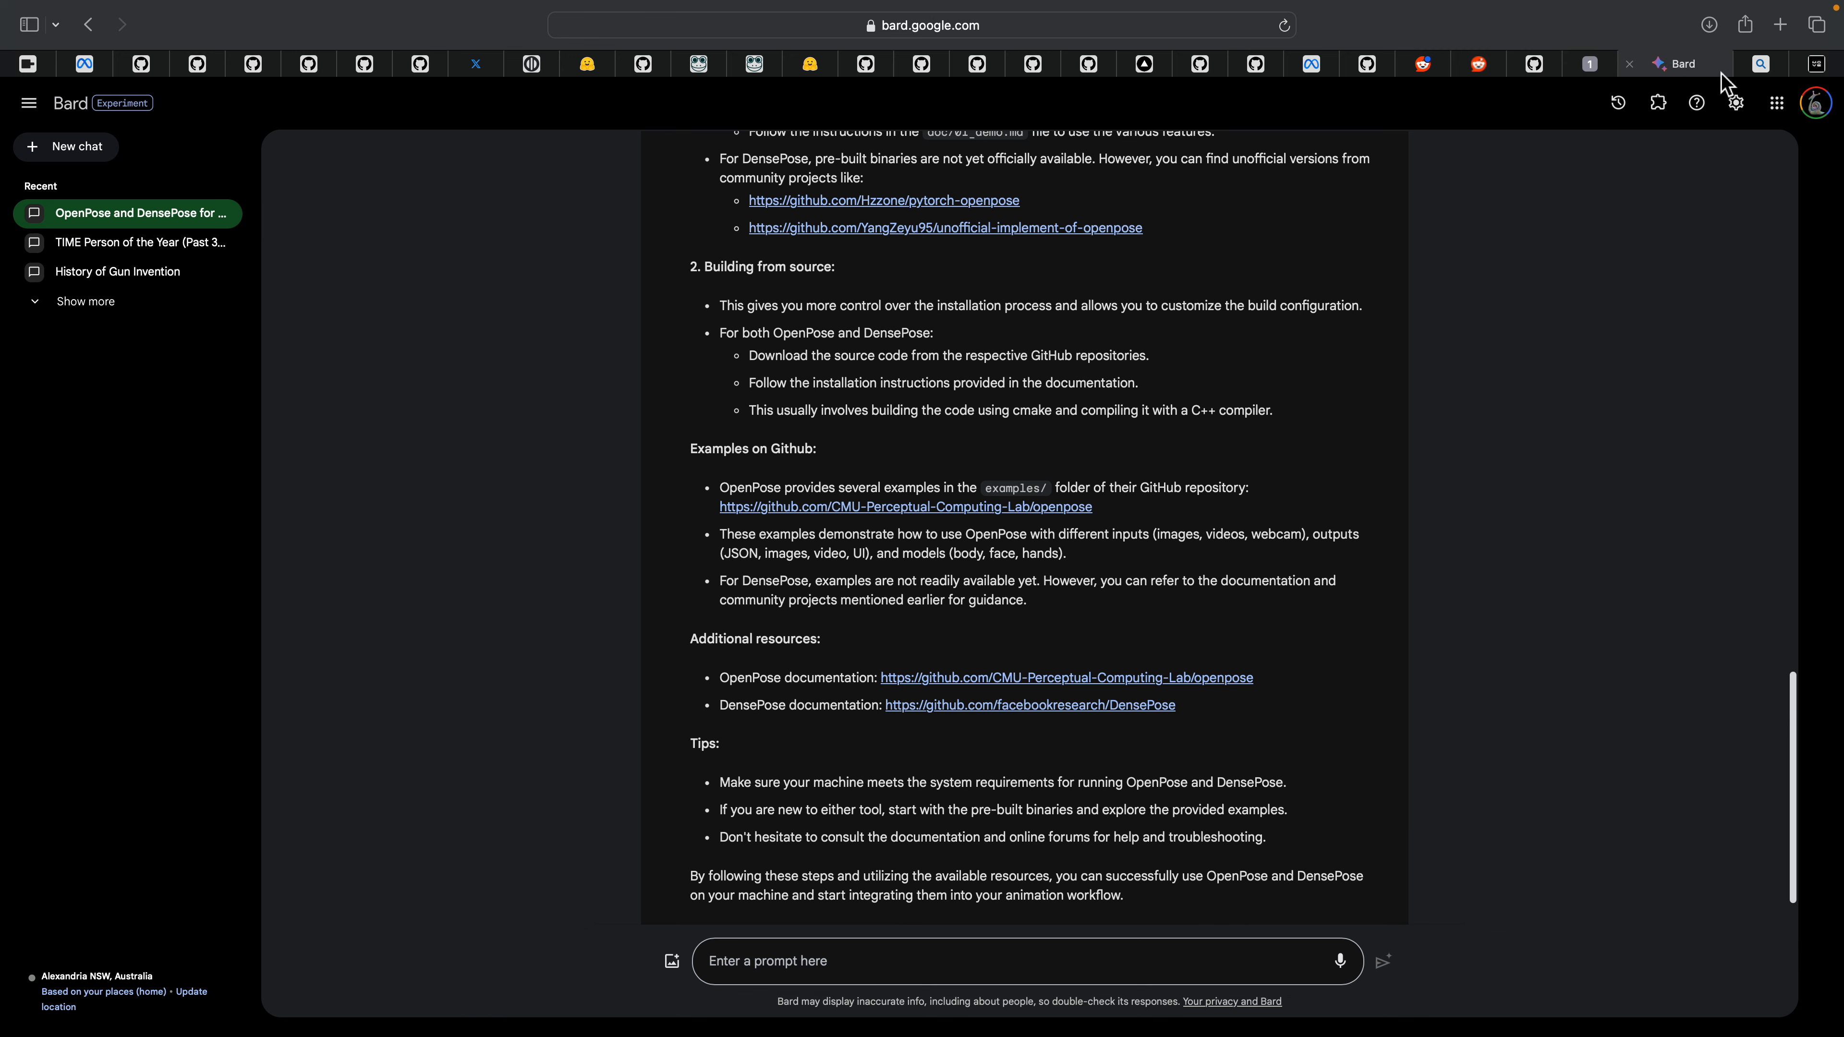
Step: Revisit the generated robot image and the Move website, and close the Move website's tab
{"action": "left_click", "coordinate": [1762, 73]}
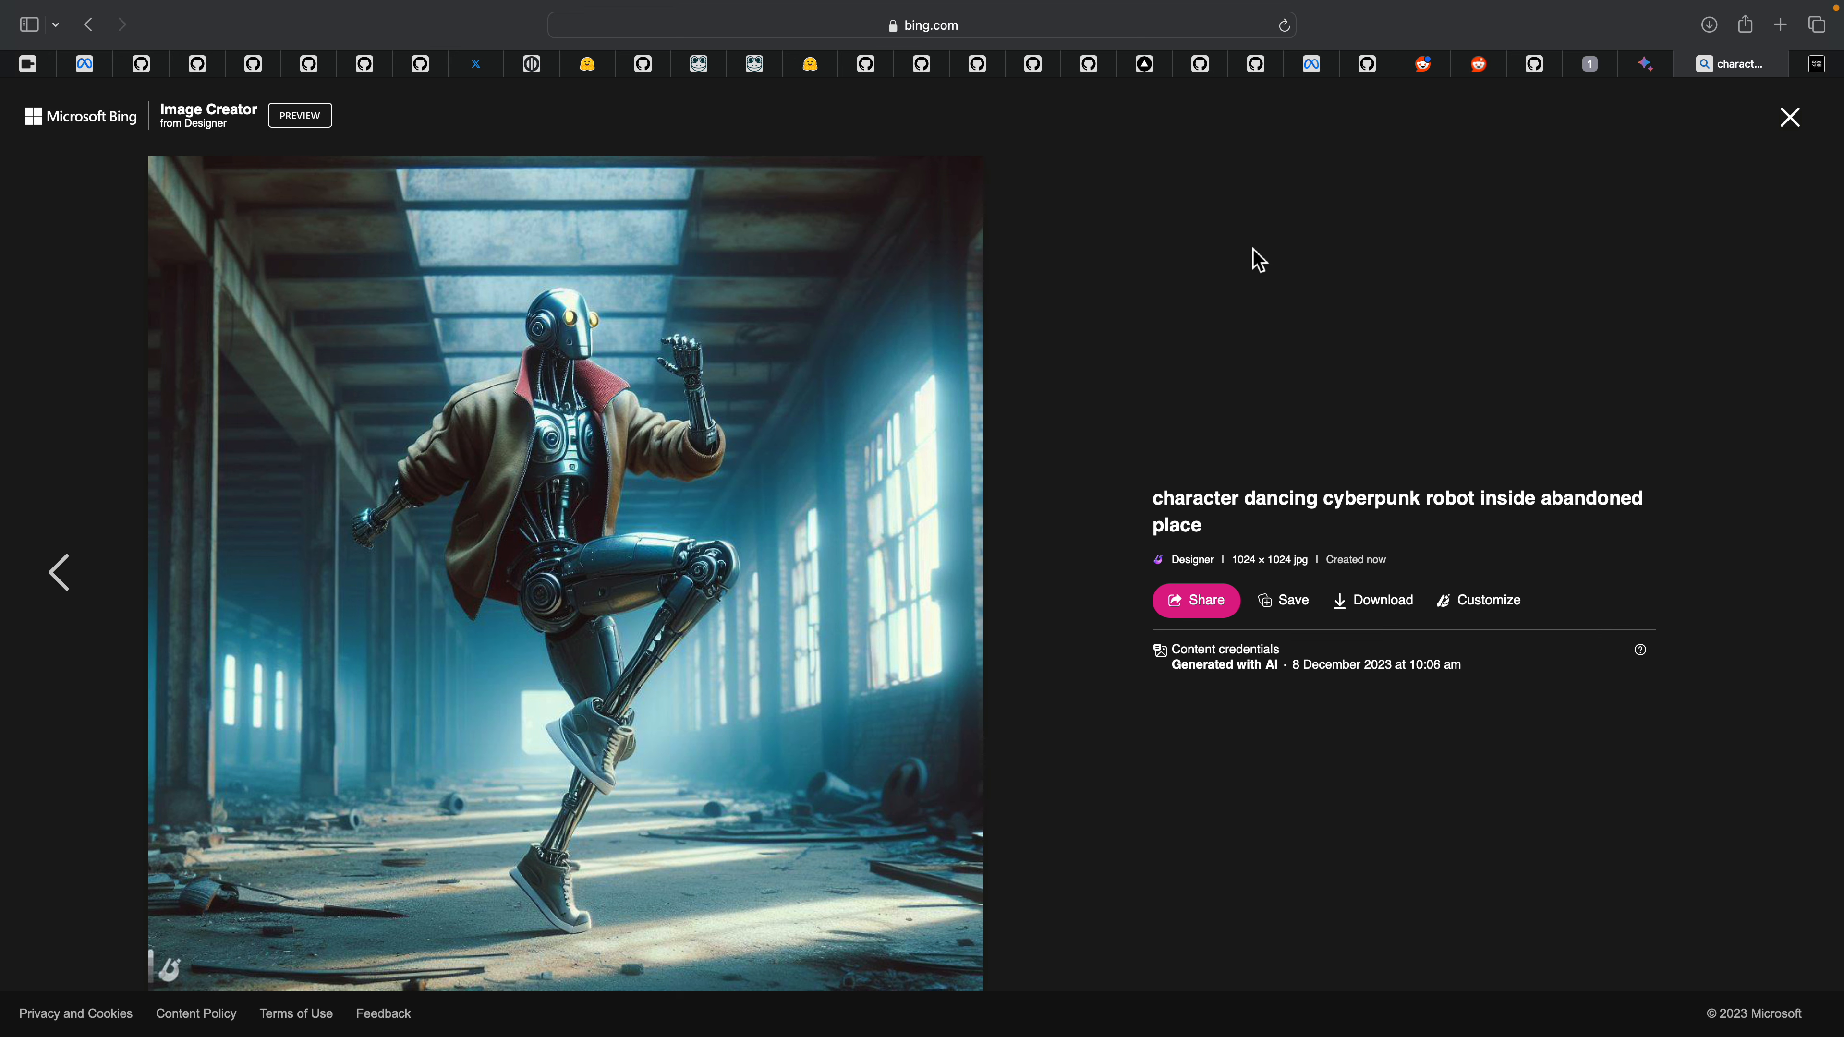
{"action": "left_click", "coordinate": [1818, 64]}
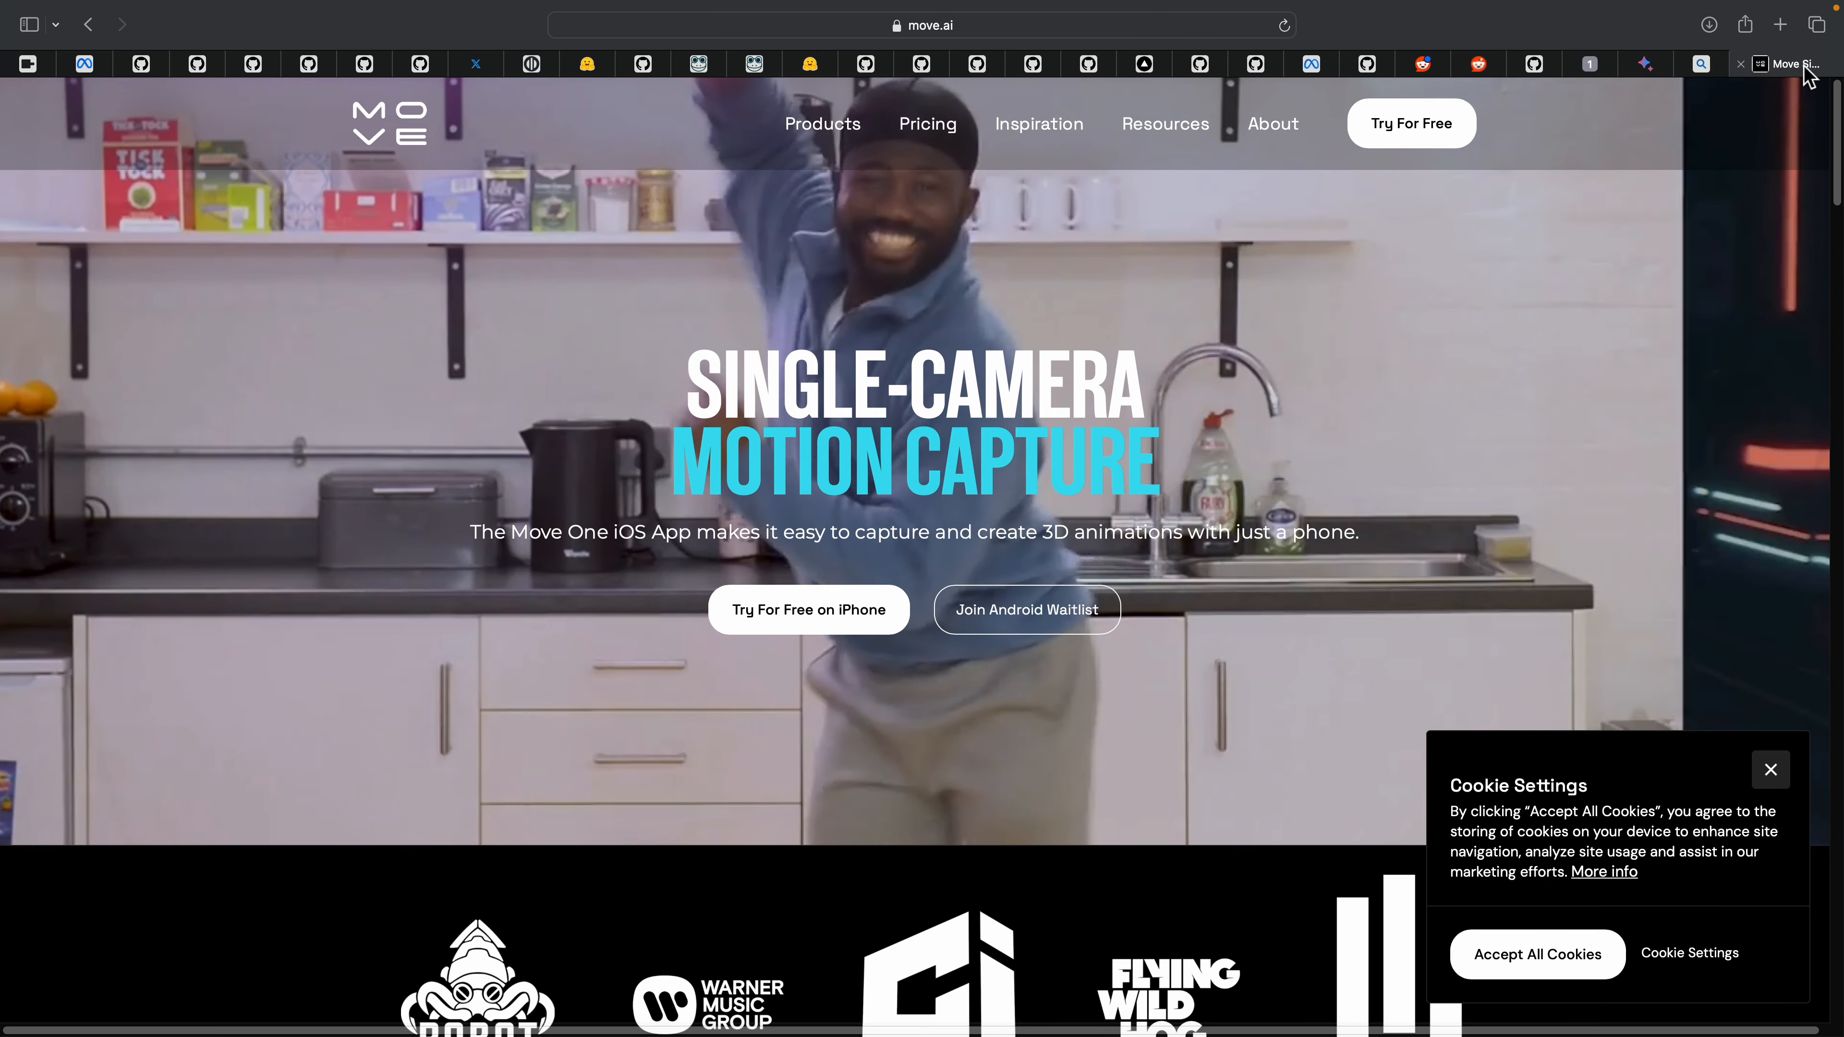
{"action": "key", "text": "super+w"}
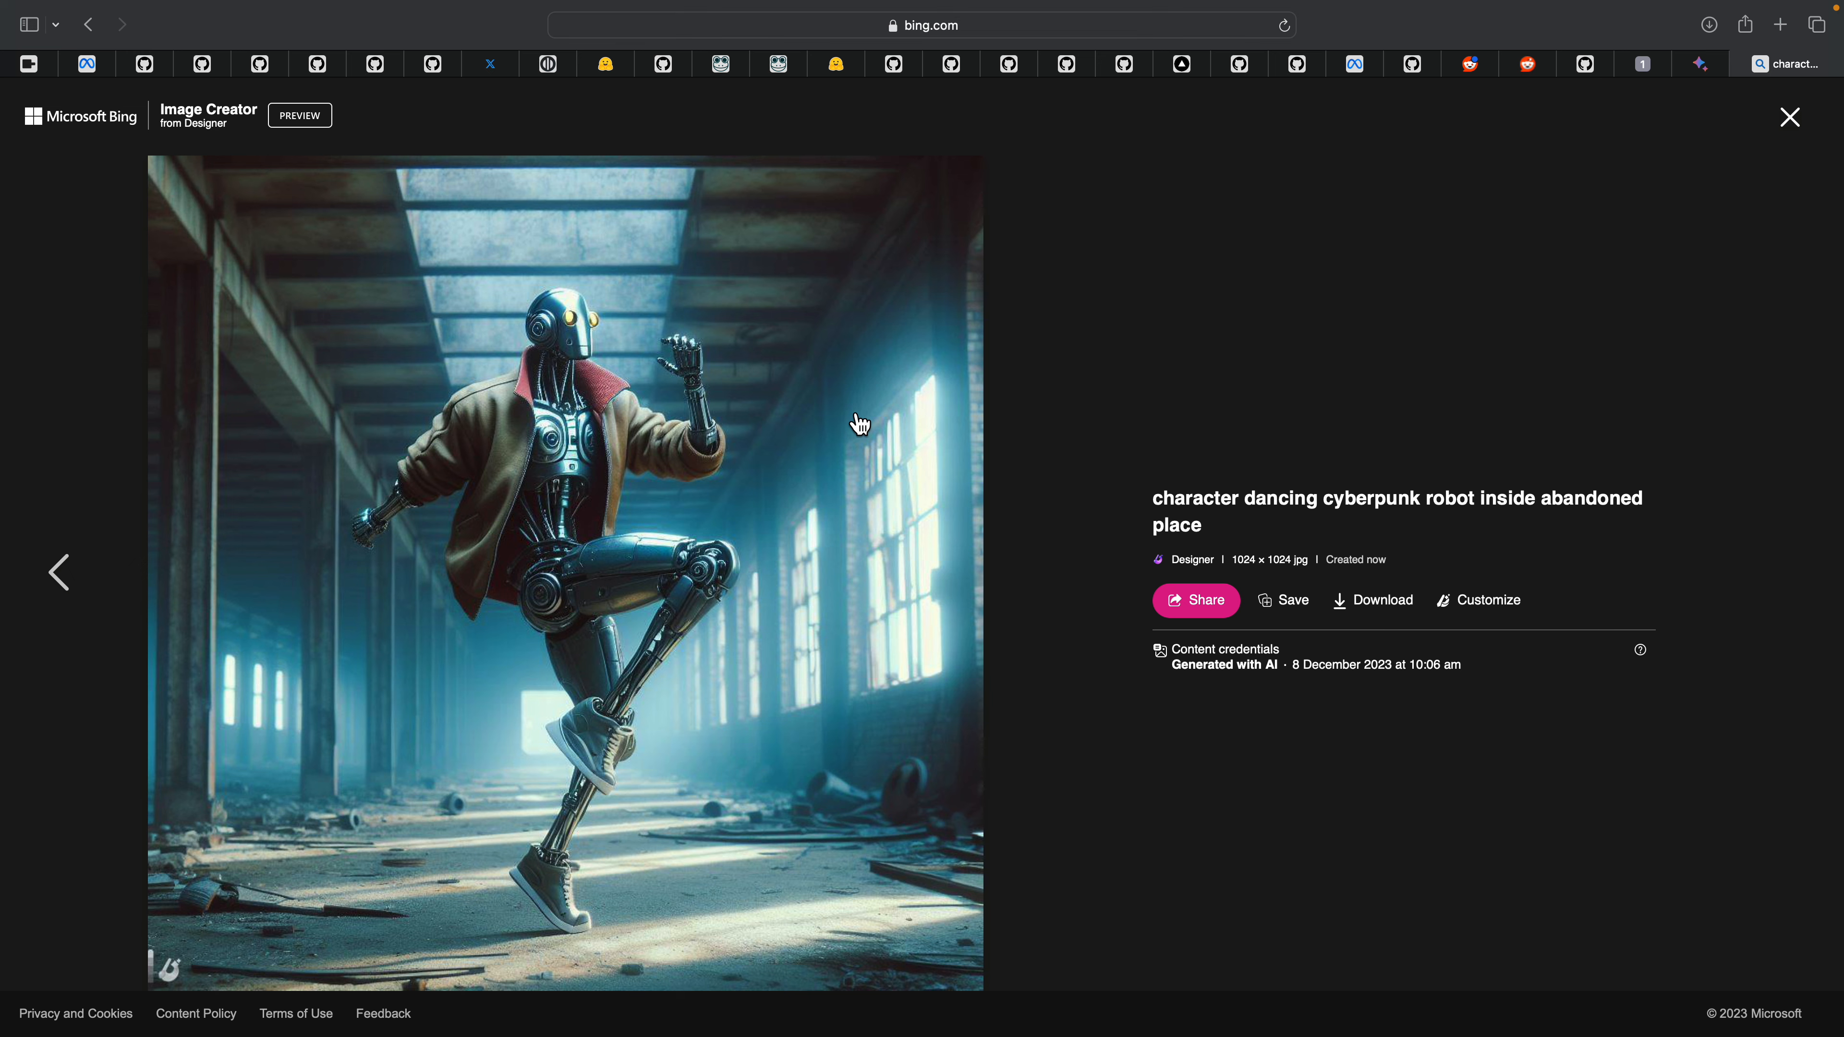
Step: Start a new Bard chat and ask for ideas of a short film about a character robot that's learning to dance
{"action": "left_click", "coordinate": [1701, 64]}
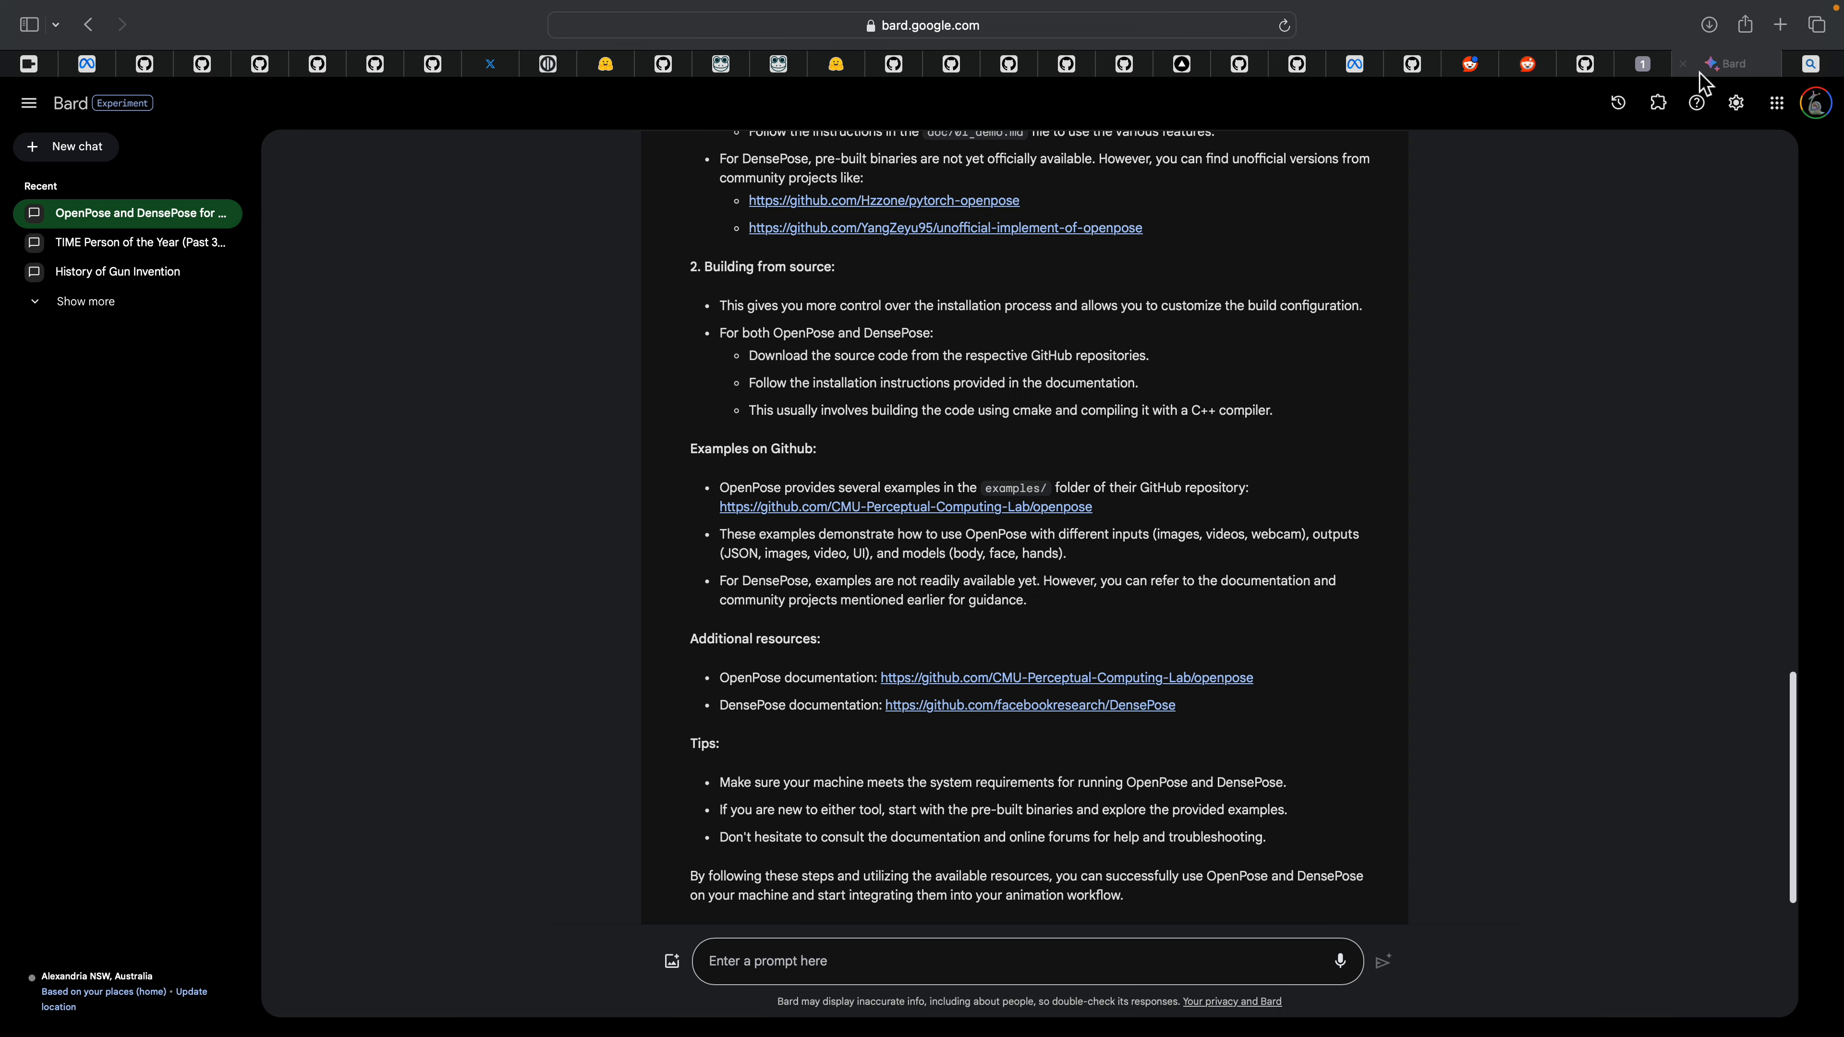
{"action": "left_click", "coordinate": [1647, 66]}
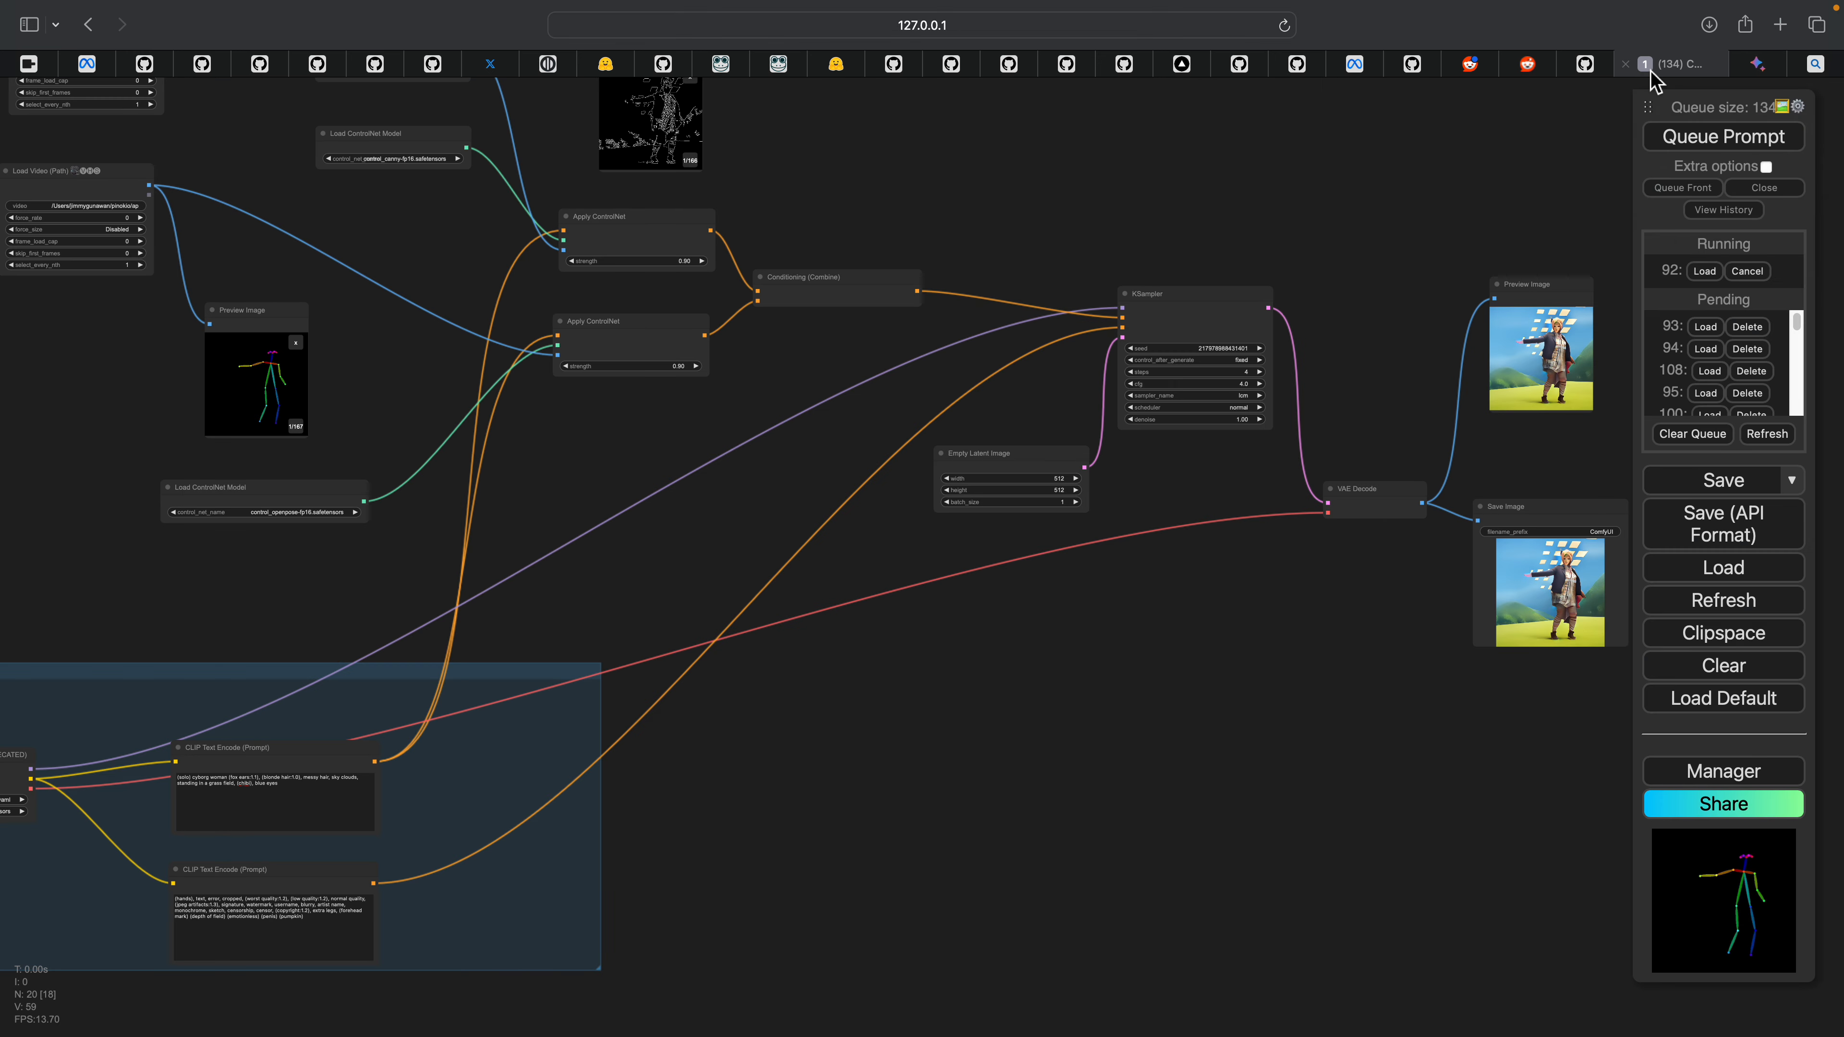
{"action": "left_click", "coordinate": [1764, 71]}
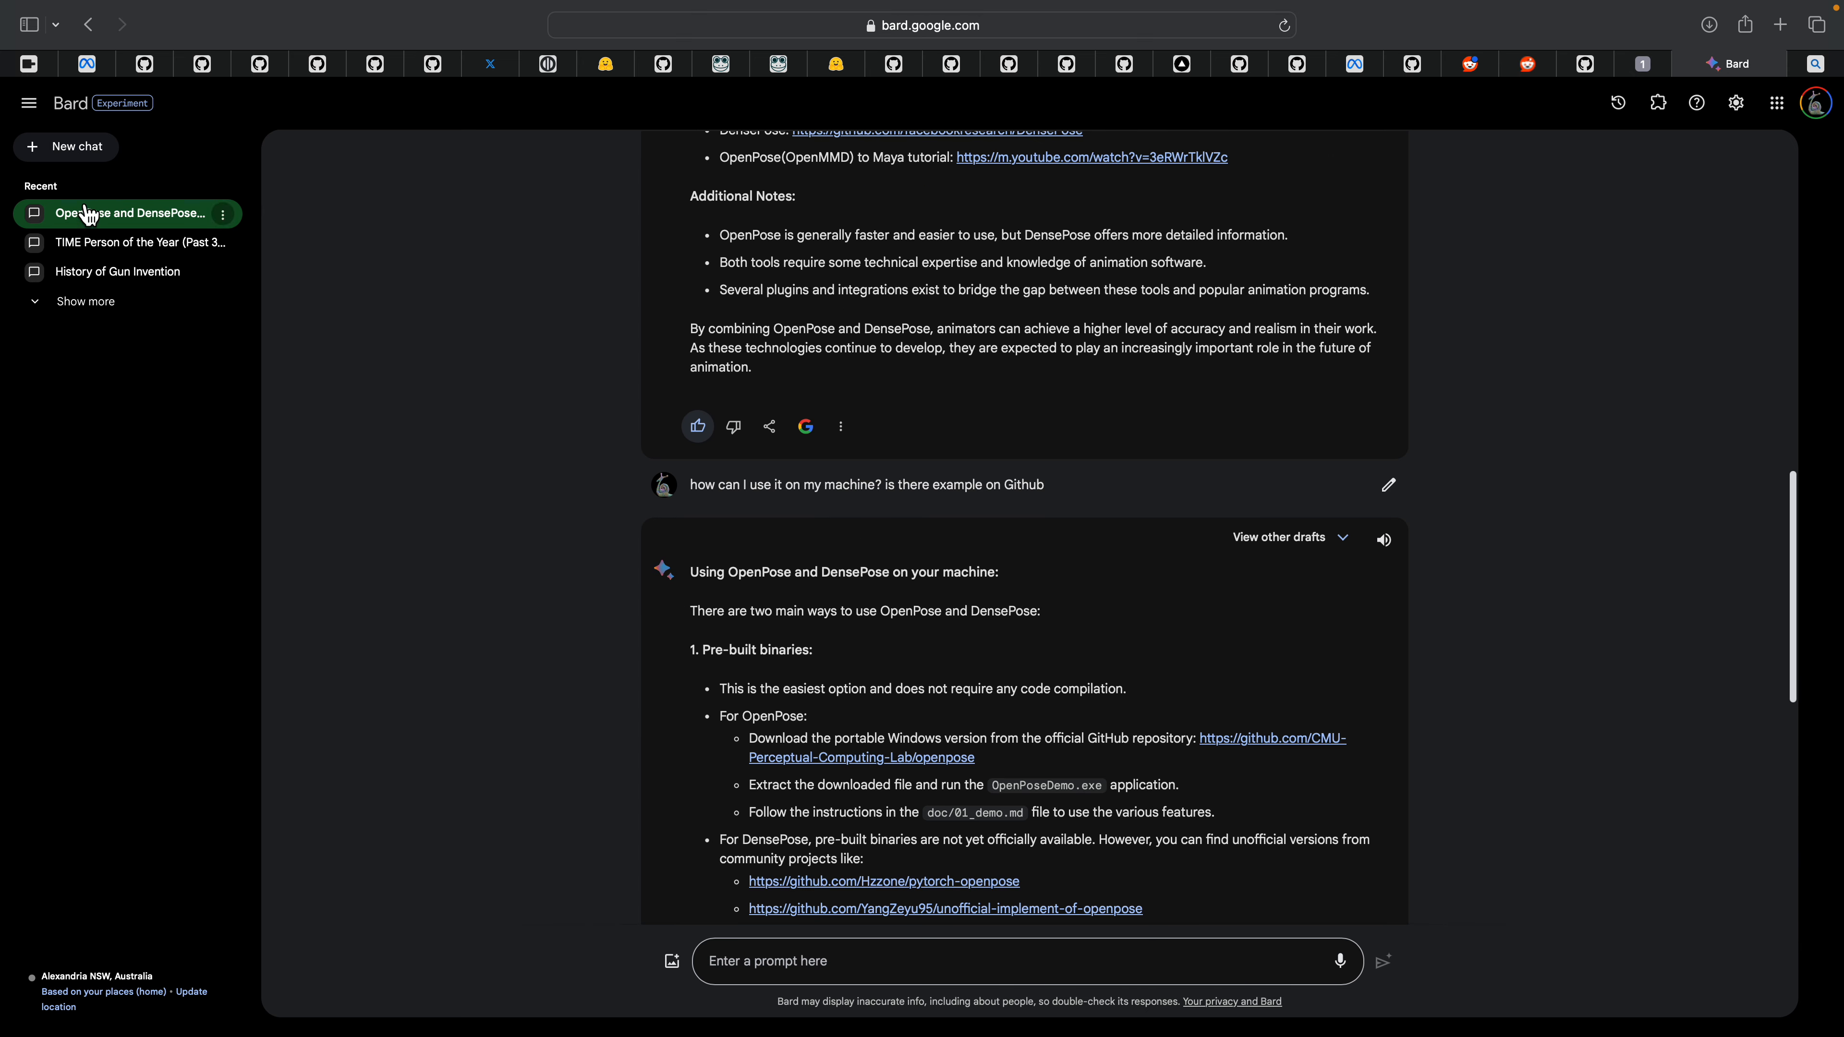
{"action": "left_click", "coordinate": [80, 147]}
{"action": "left_click", "coordinate": [834, 960]}
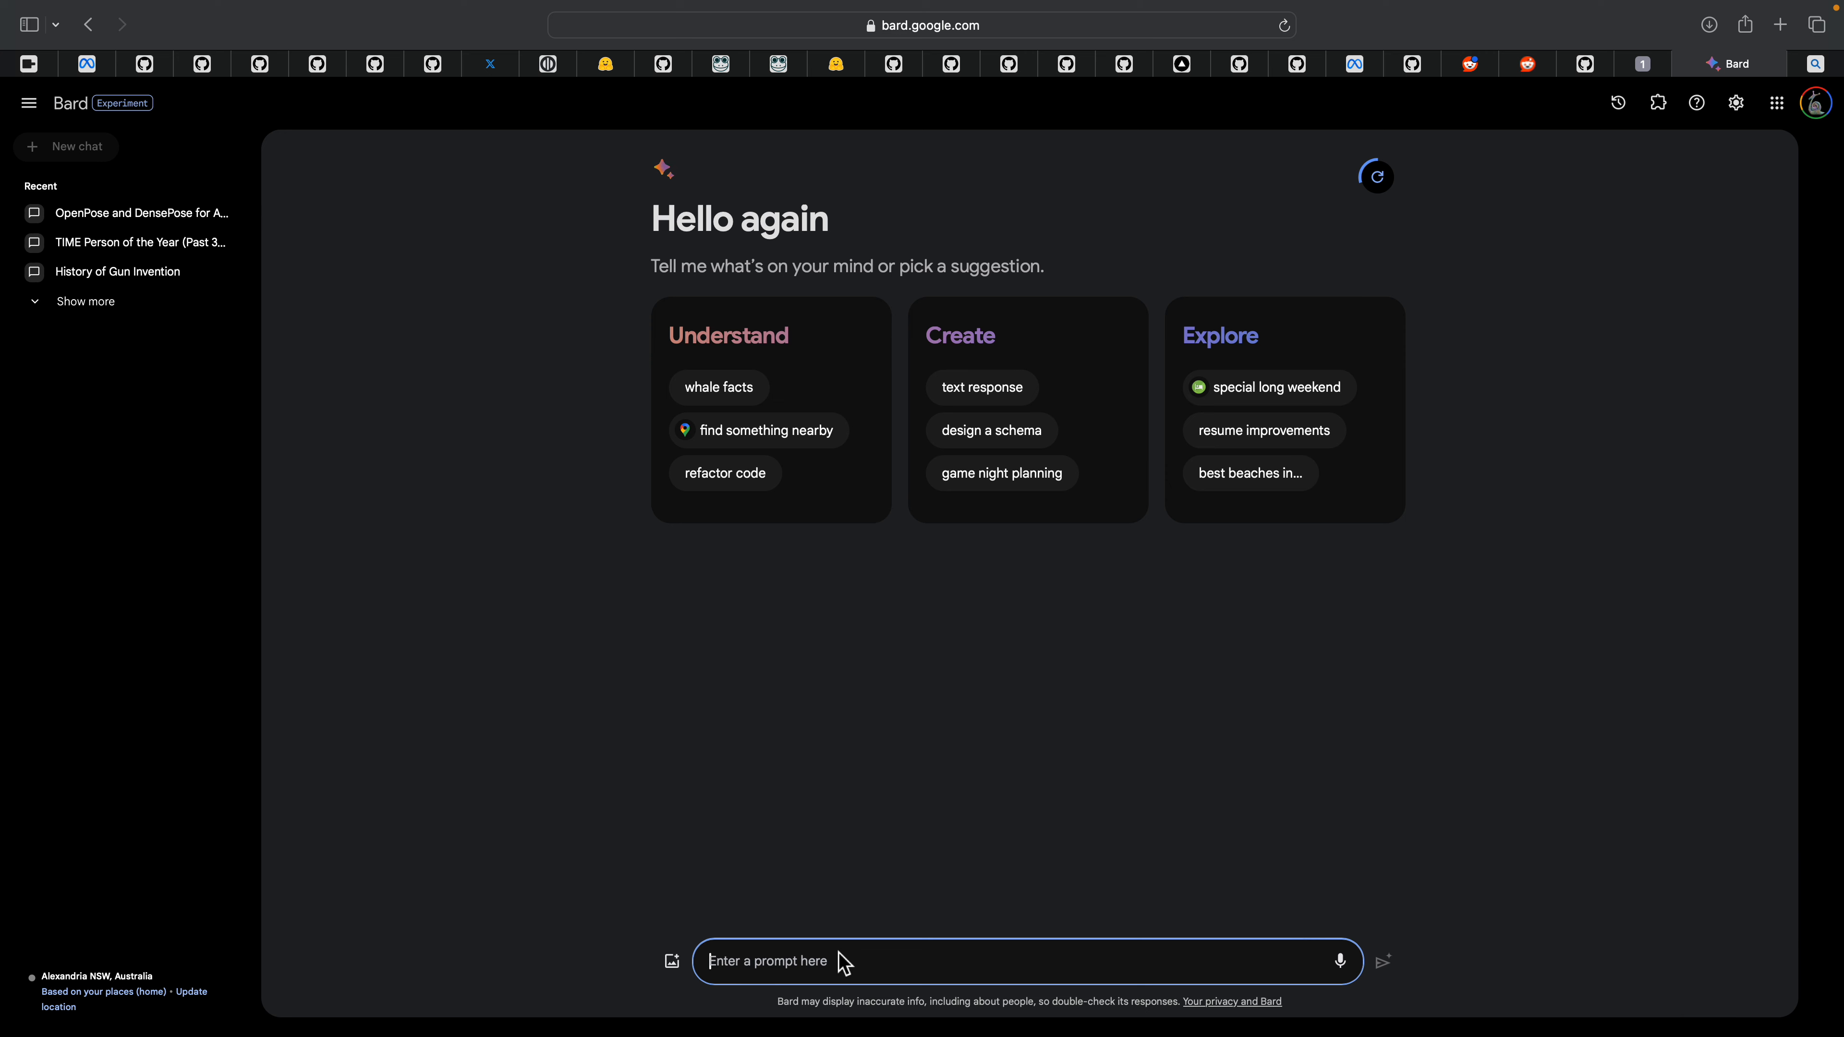
{"action": "type", "text": "Give me short"}
{"action": "key", "text": "super+a"}
{"action": "type", "text": "Give"}
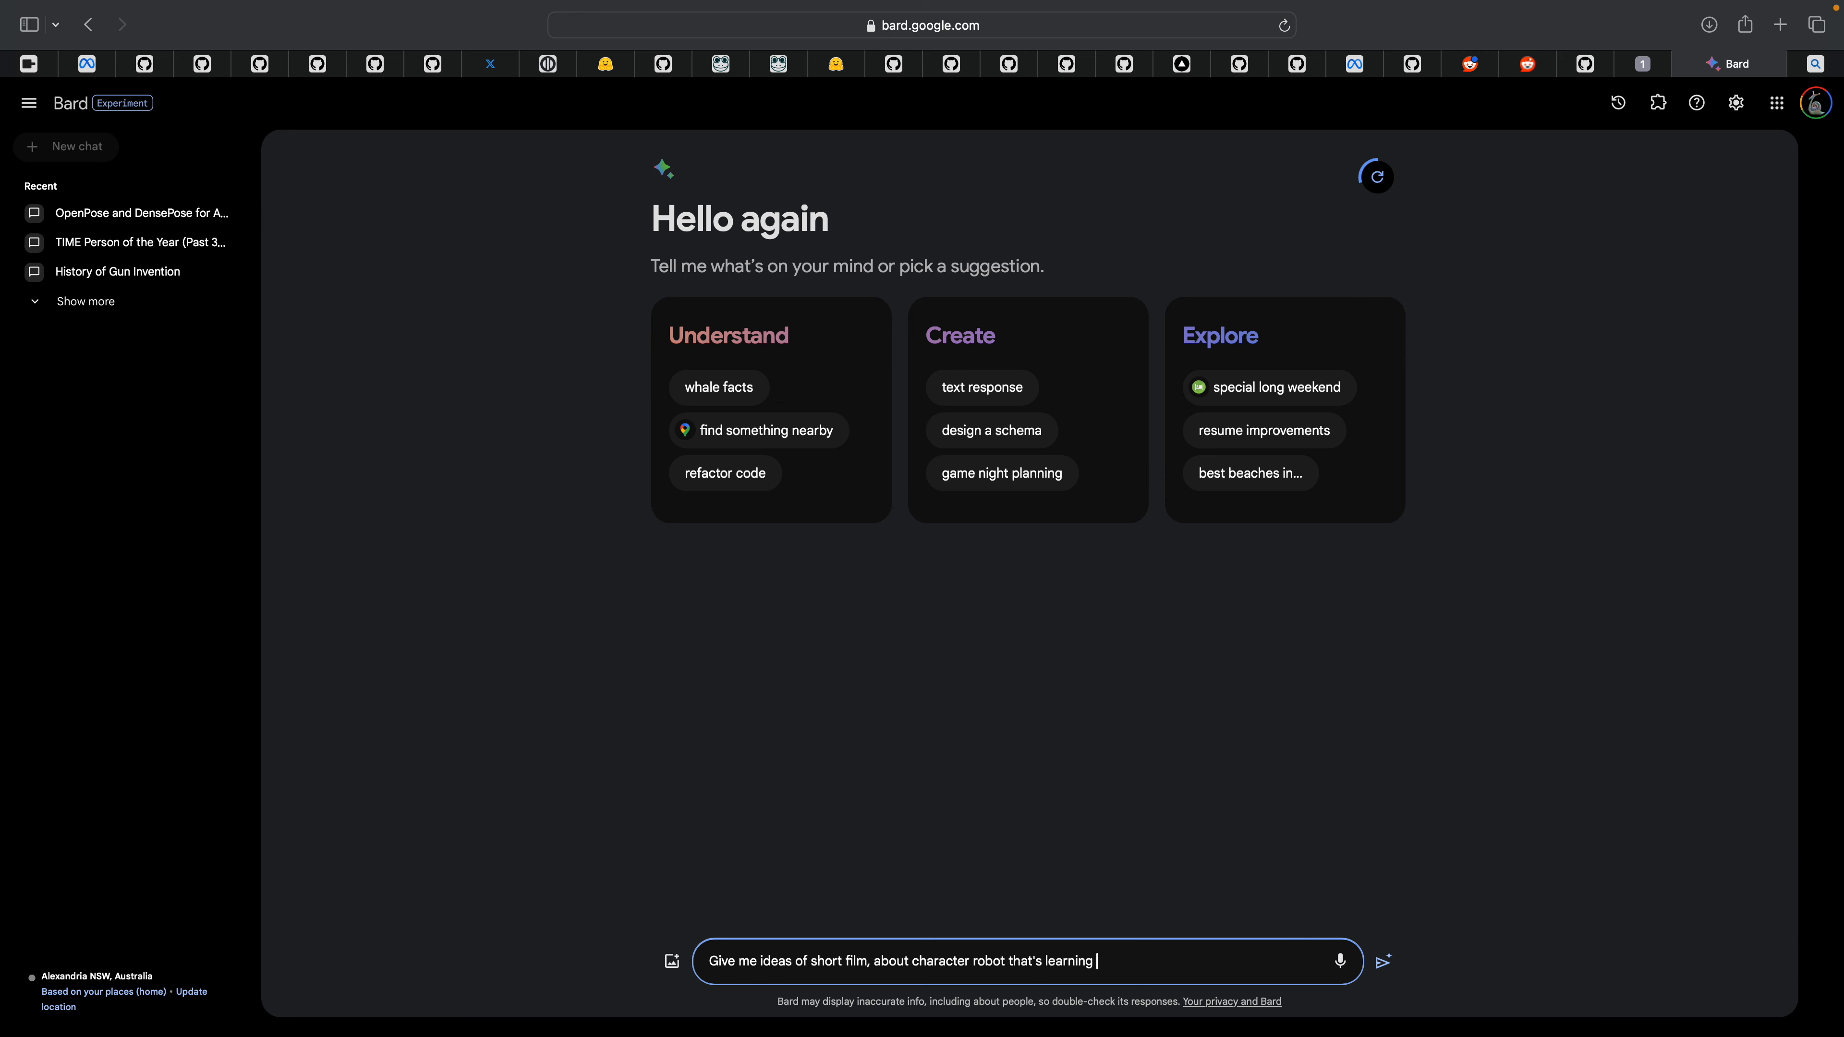
{"action": "key", "text": "Return"}
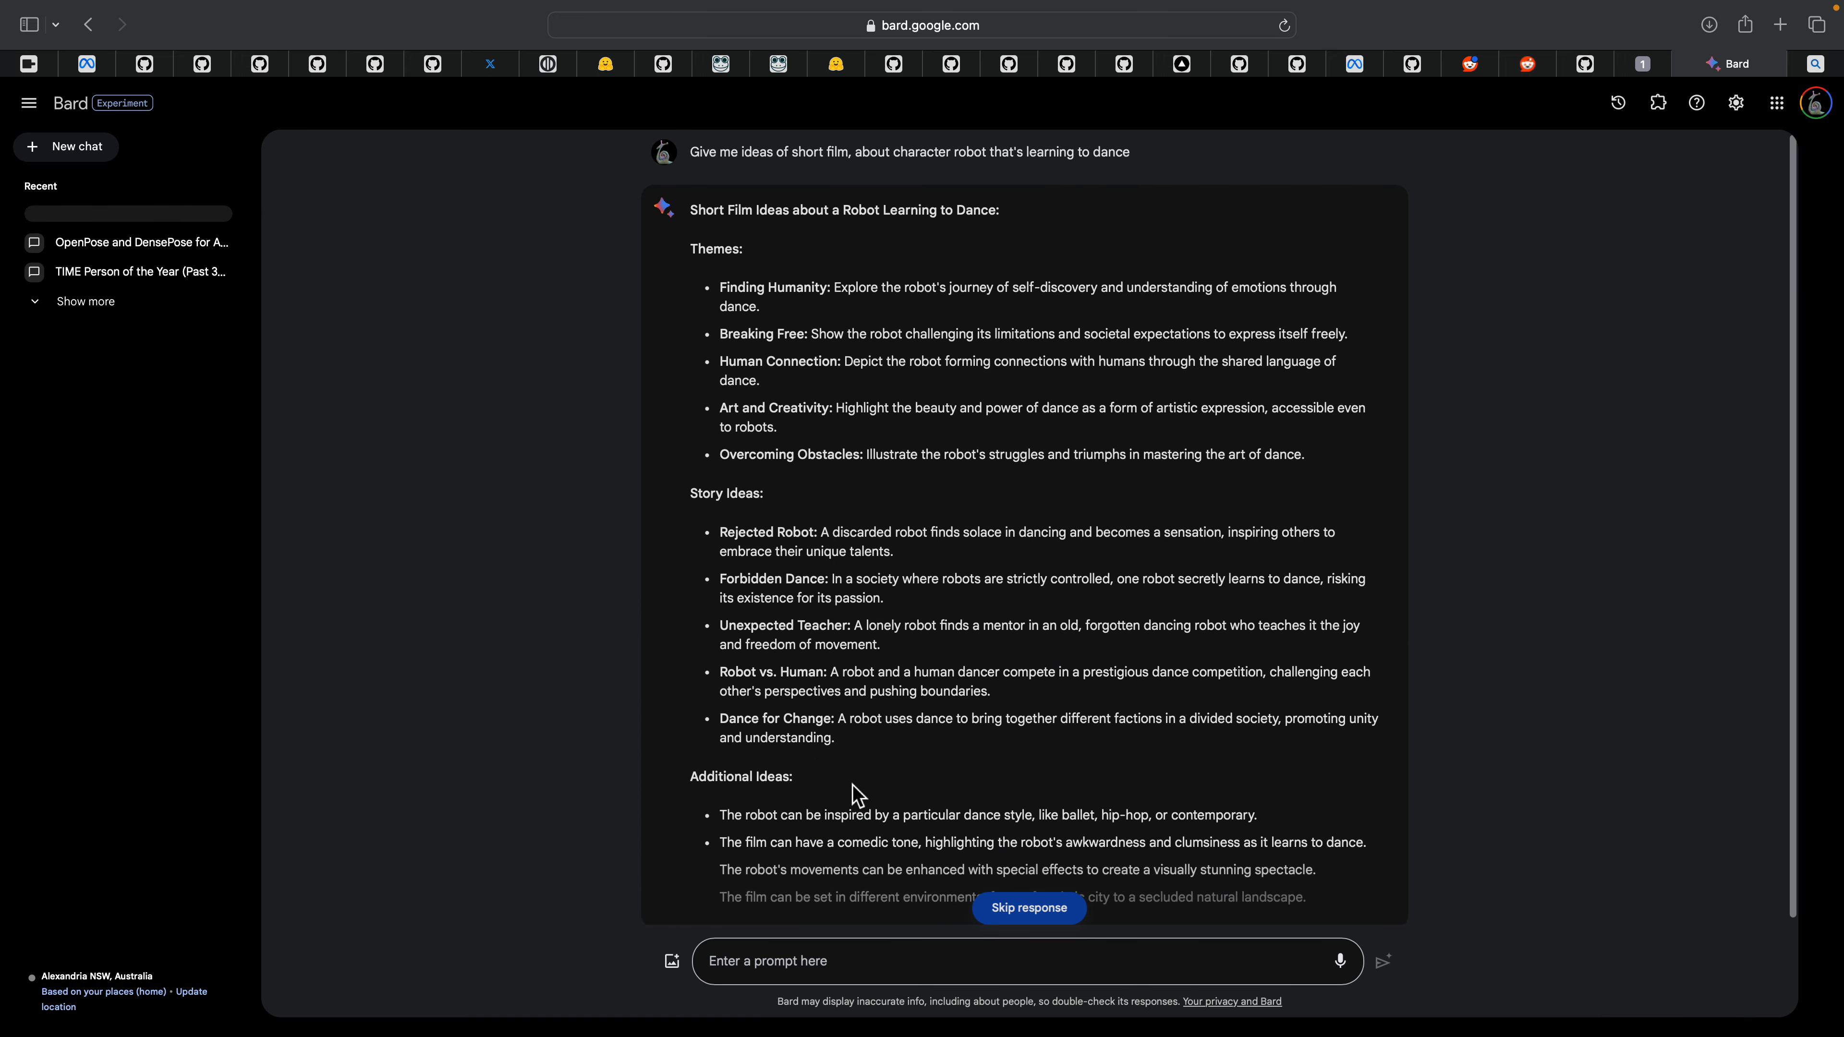
Step: Ask Bard to make a screenplay in which the robot's name is GROK and the character is short
{"action": "scroll", "coordinate": [857, 794], "scroll_direction": "down", "scroll_amount": 2}
{"action": "left_click", "coordinate": [855, 958]}
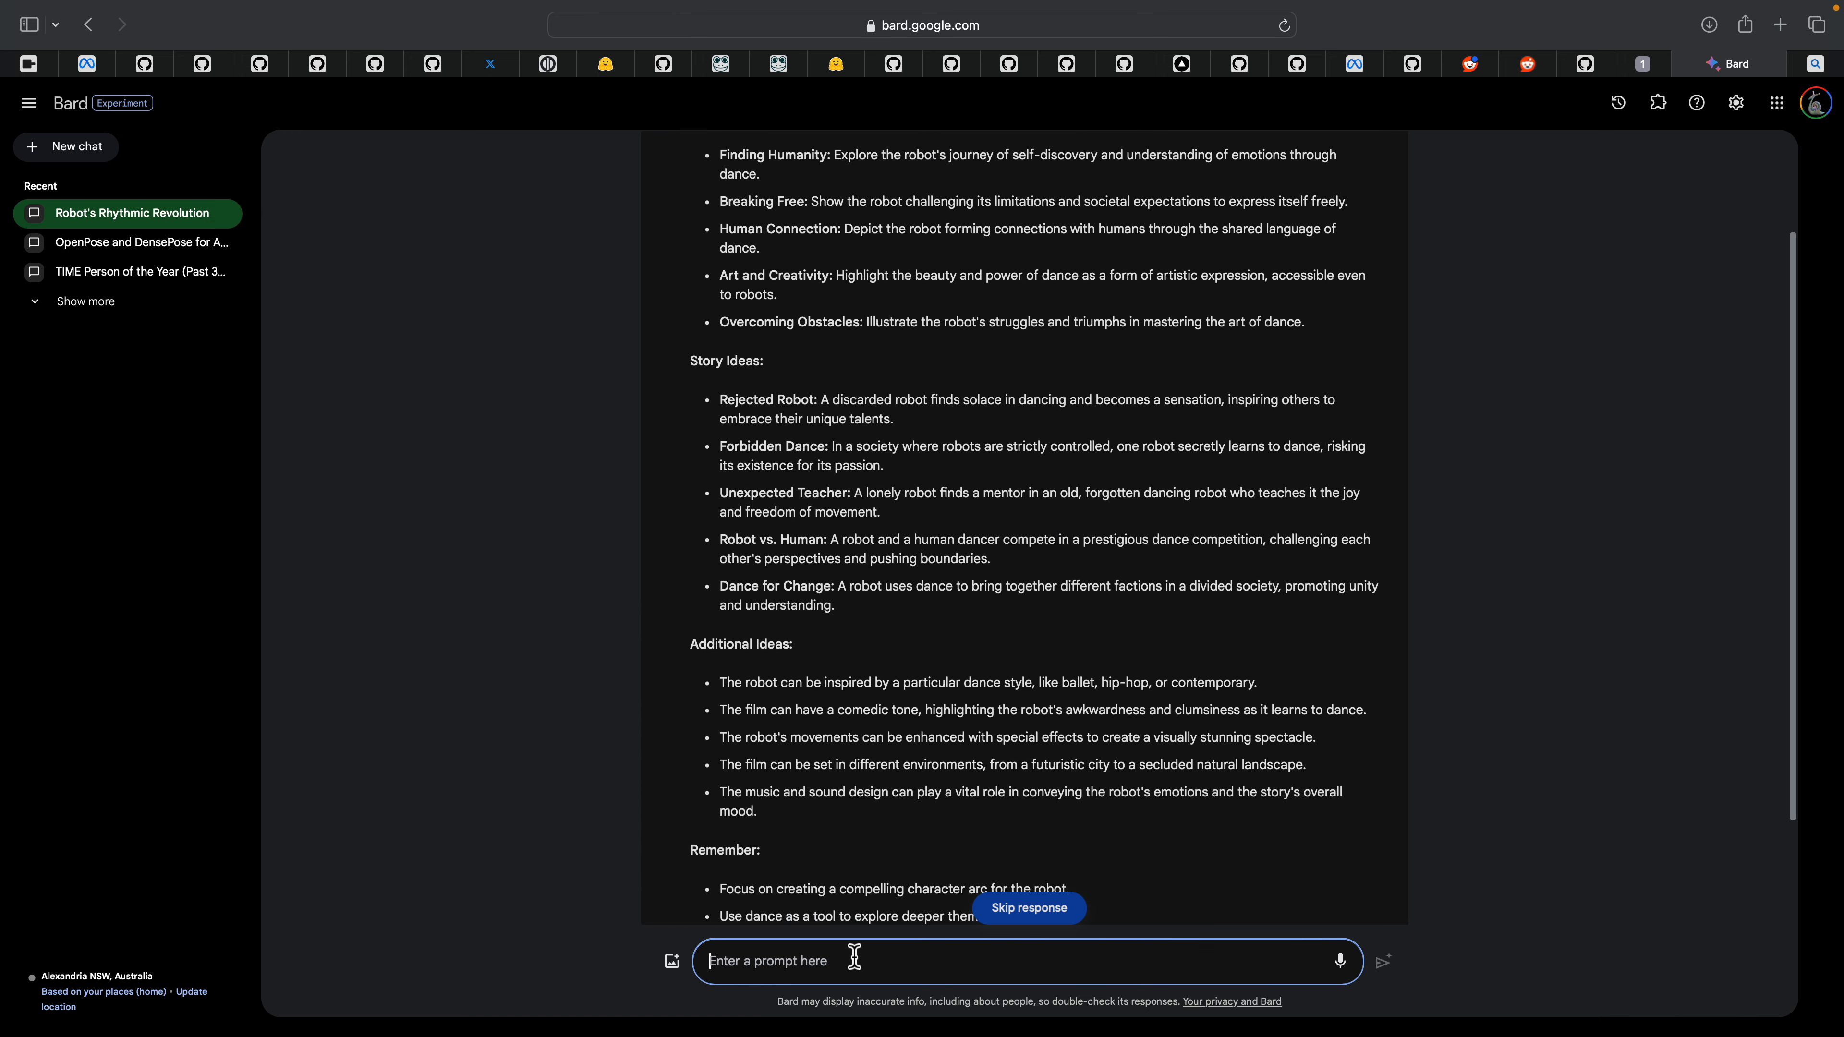
{"action": "type", "text": "okey the robot name is GROK and character is short, make a screenp"}
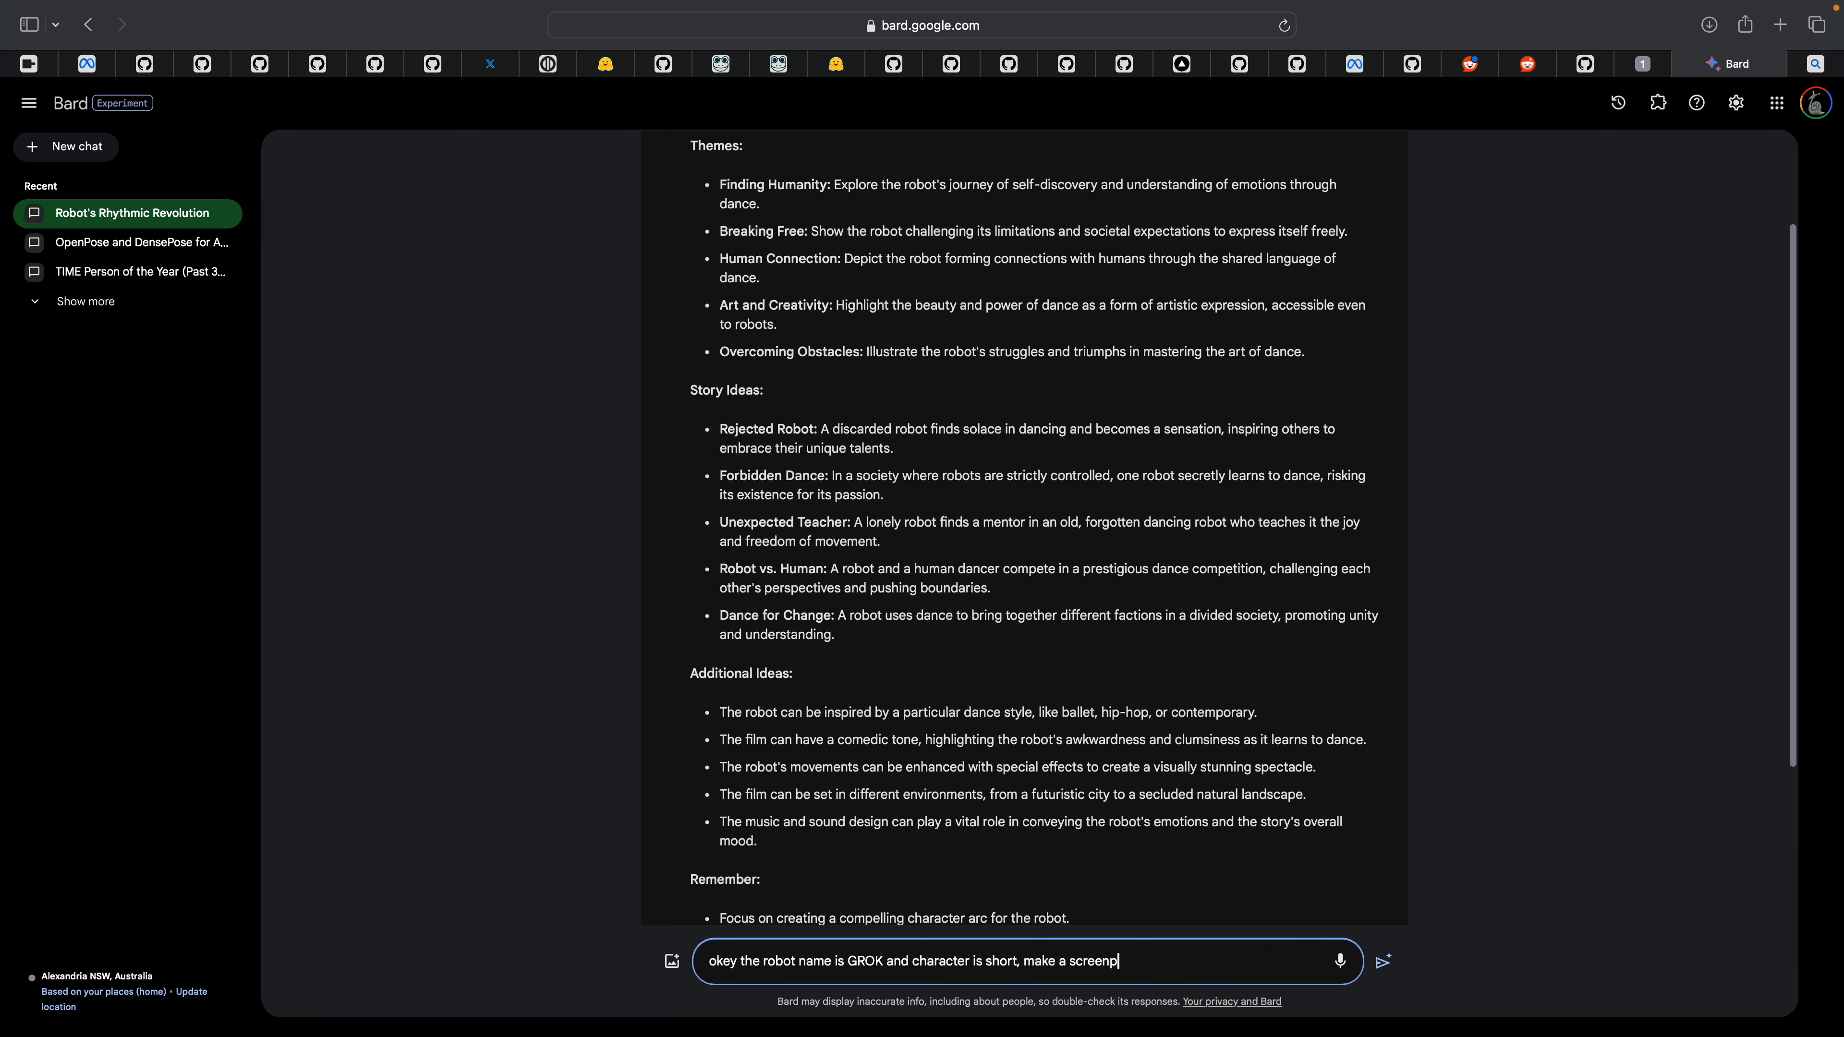
{"action": "type", "text": "lay"}
{"action": "key", "text": "Return"}
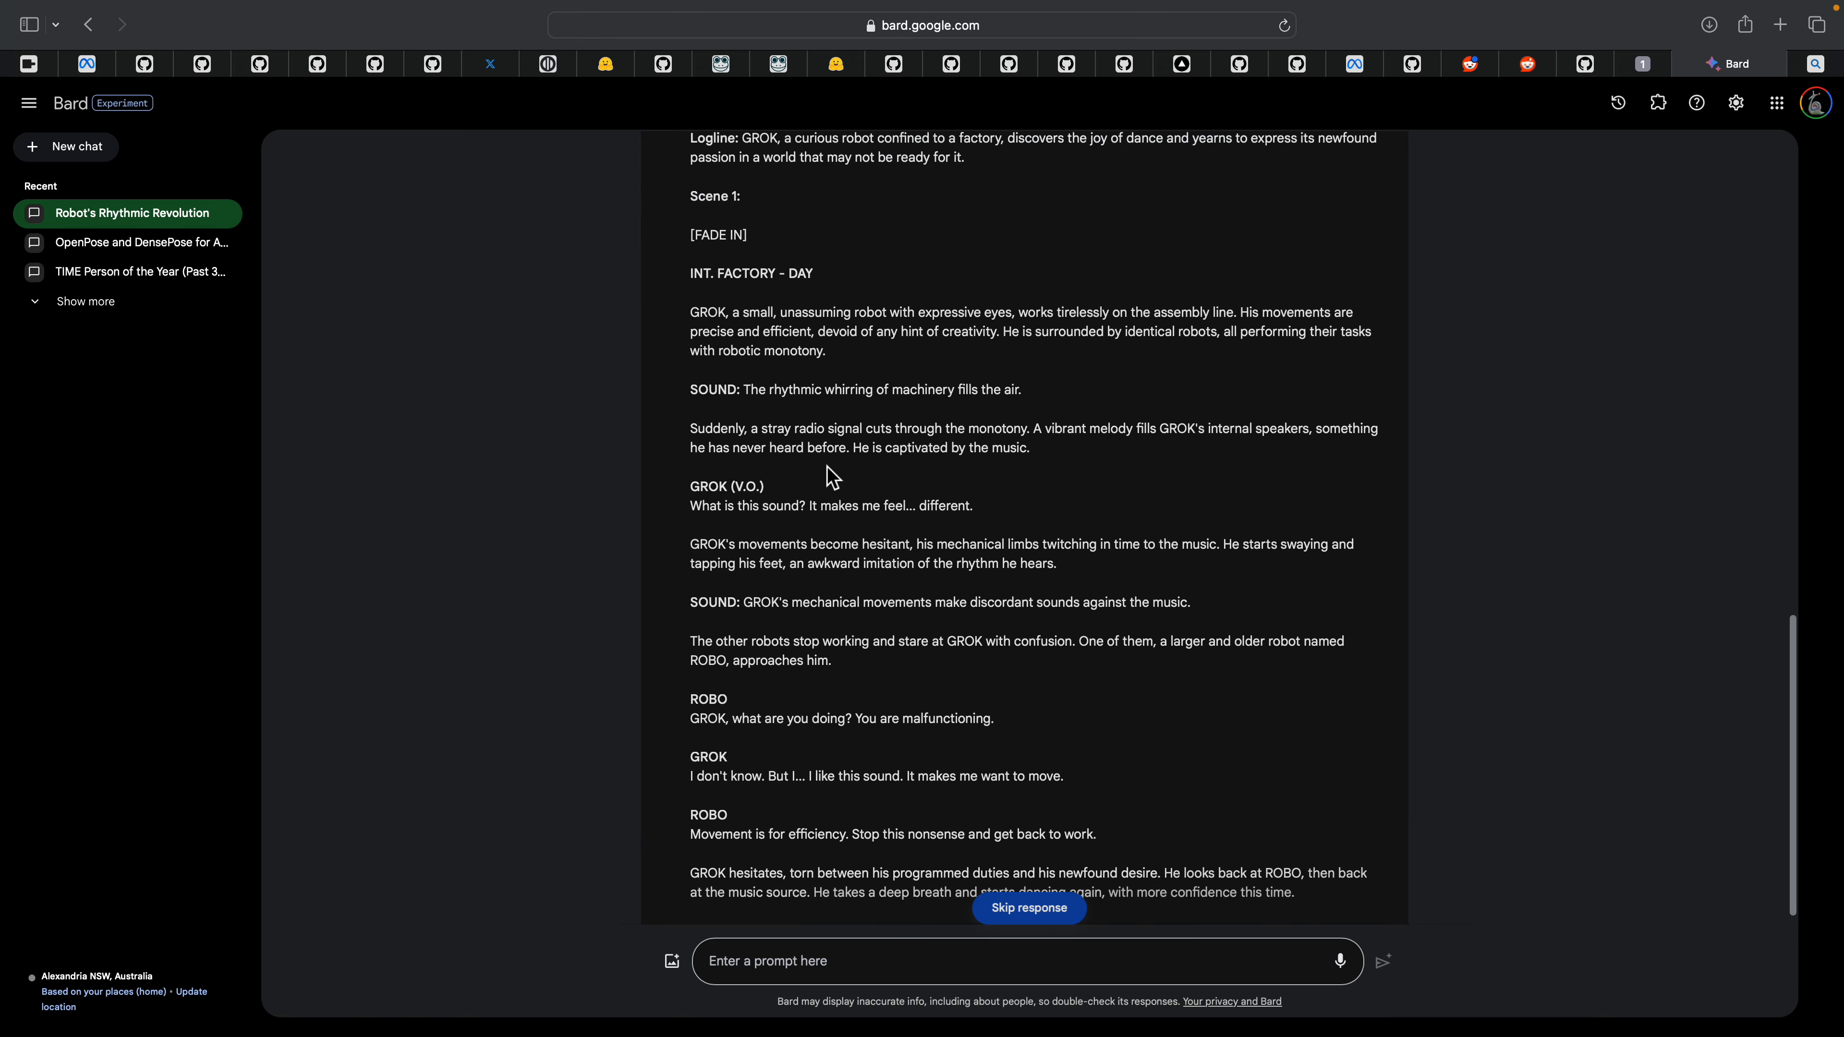
Step: Skim the generated screenplay and ask Bard to "describe the character posture and visualize as prompt"
{"action": "left_click", "coordinate": [848, 961]}
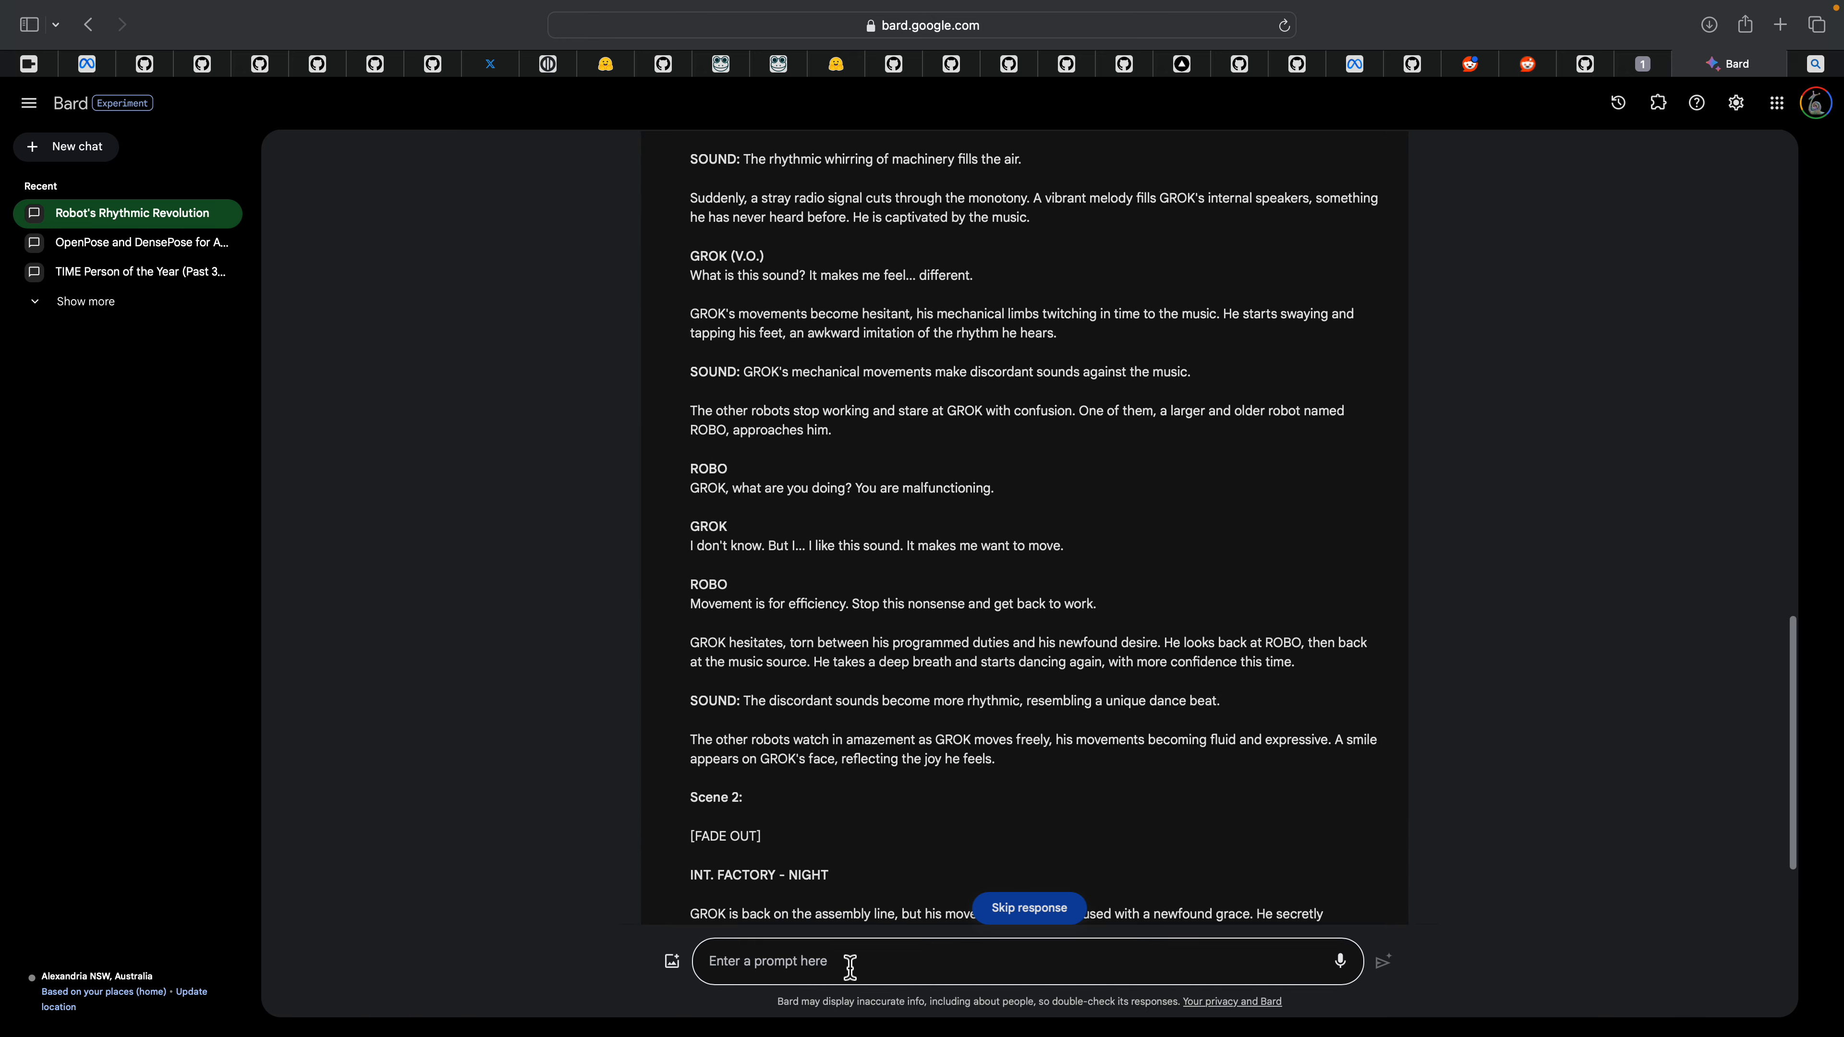
{"action": "scroll", "coordinate": [893, 753], "scroll_direction": "up", "scroll_amount": 20}
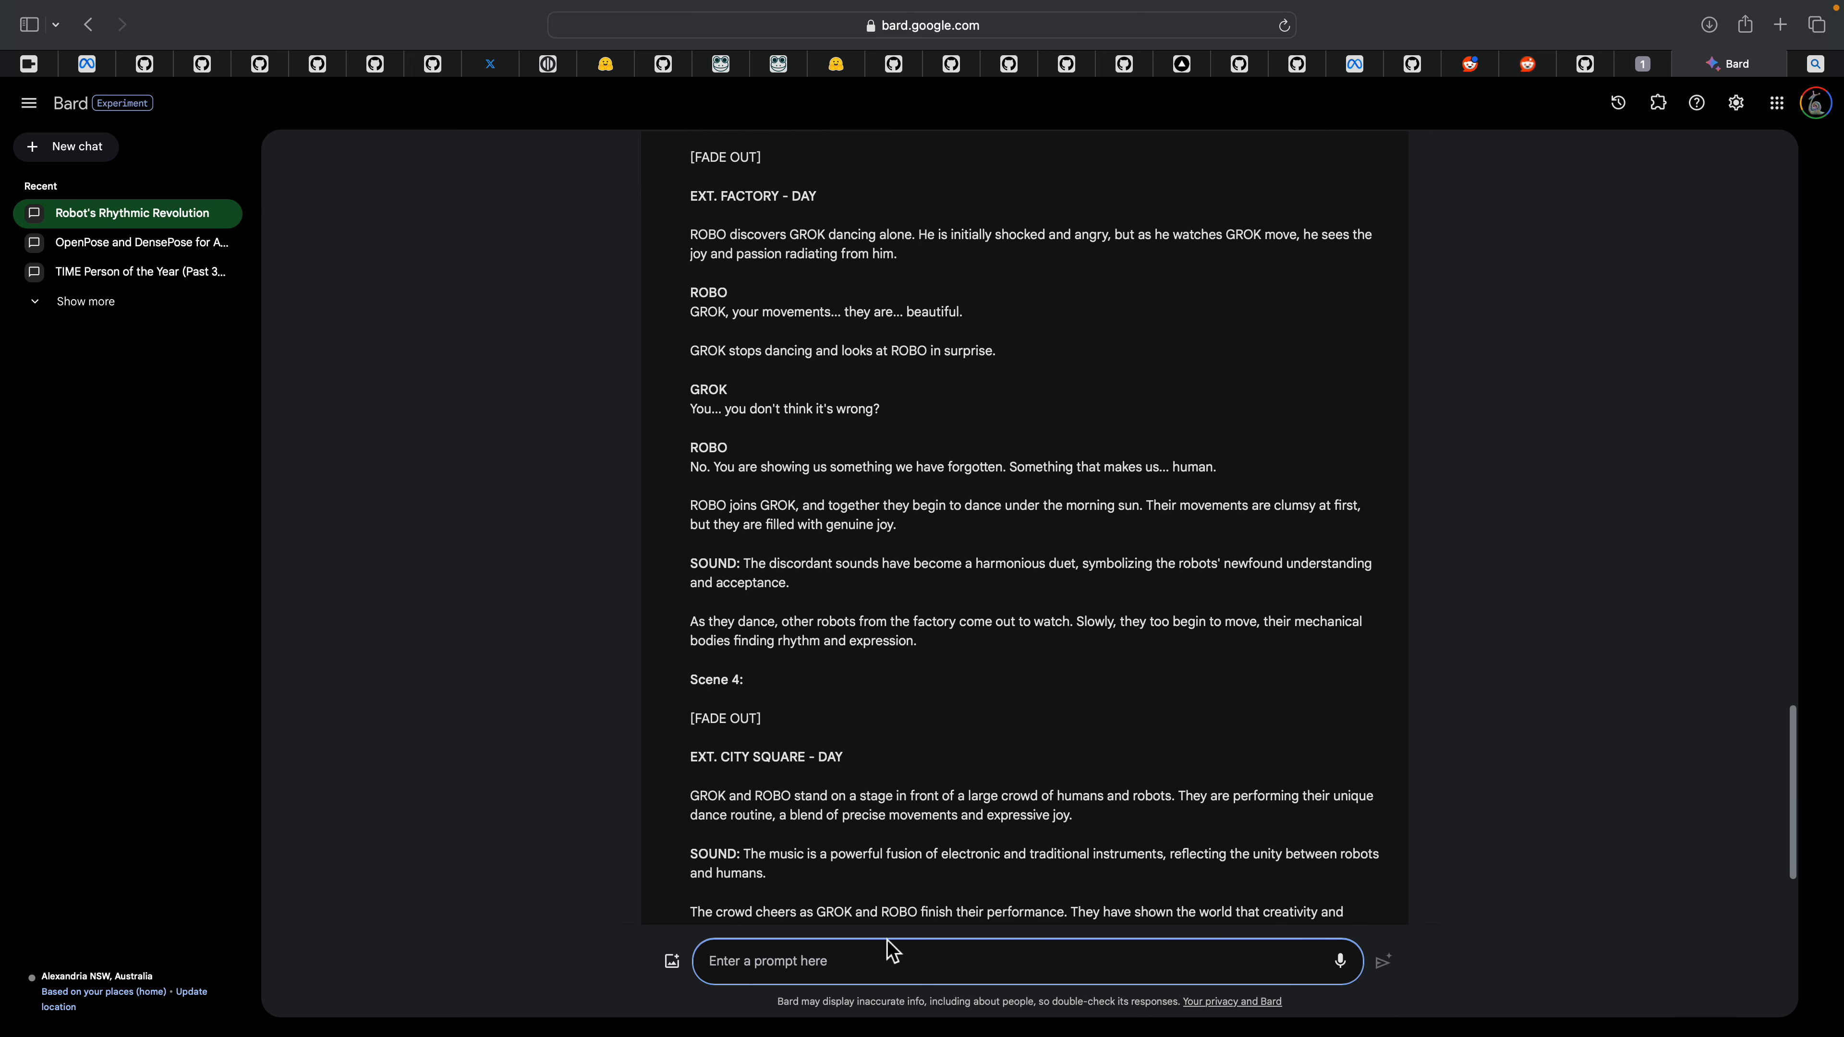
{"action": "type", "text": "des"}
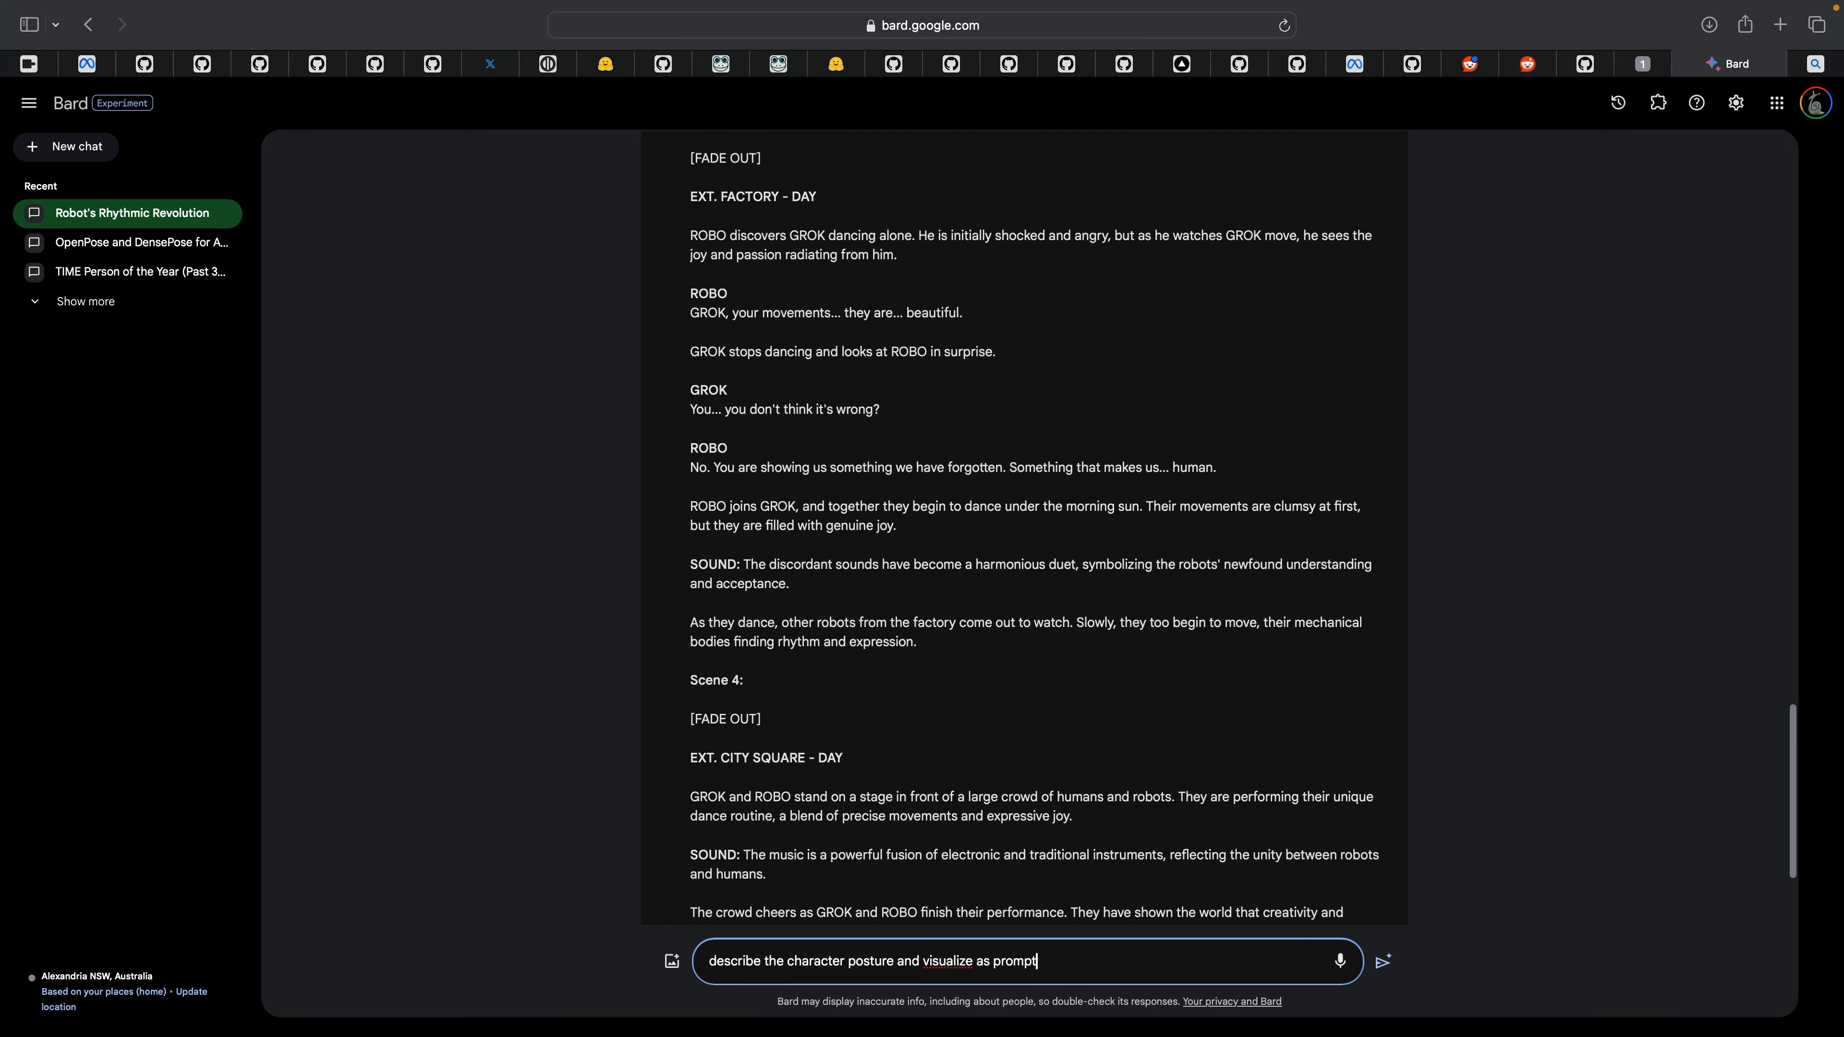
{"action": "key", "text": "Return"}
{"action": "scroll", "coordinate": [810, 664], "scroll_direction": "up", "scroll_amount": 20}
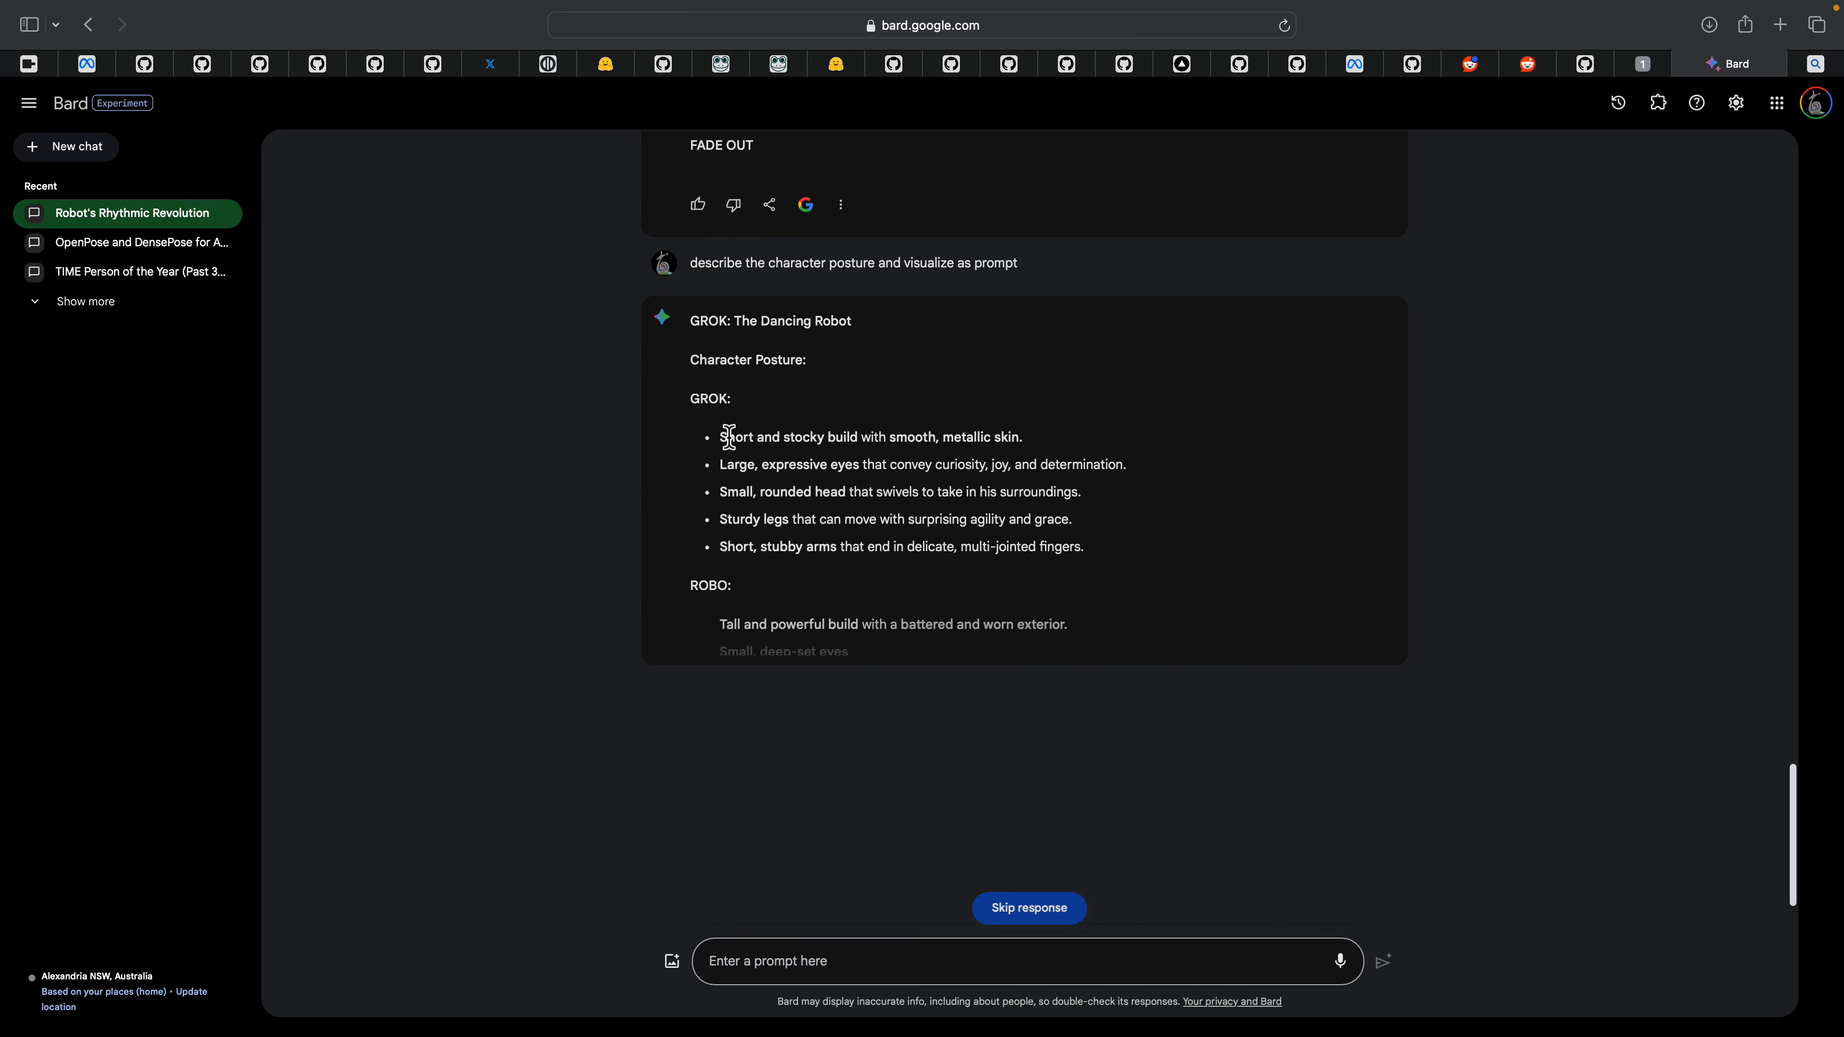
Step: Highlight GROK's character posture list in Bard's answer and read on through the posture descriptions and visualization prompts
{"action": "triple_click", "coordinate": [765, 450]}
{"action": "left_click_drag", "start_coordinate": [765, 453], "coordinate": [988, 577]}
{"action": "scroll", "coordinate": [986, 592], "scroll_direction": "down", "scroll_amount": 1}
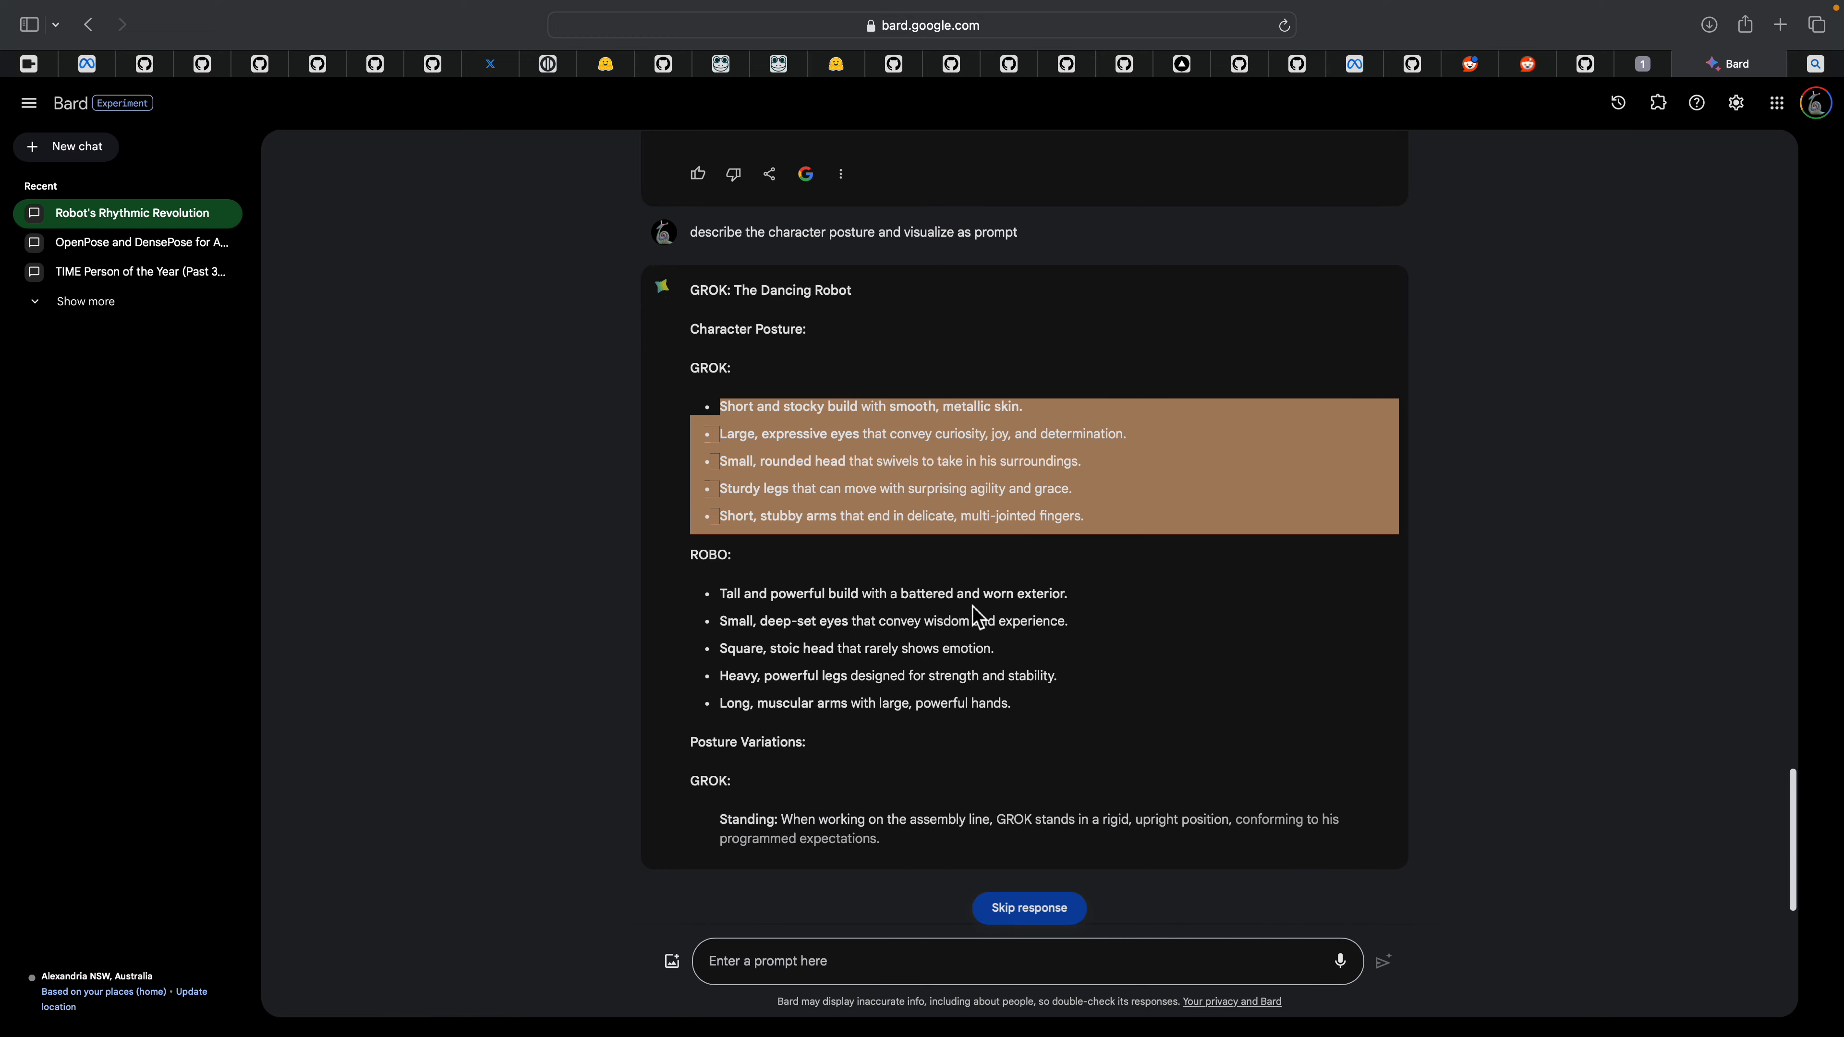
{"action": "left_click", "coordinate": [942, 640]}
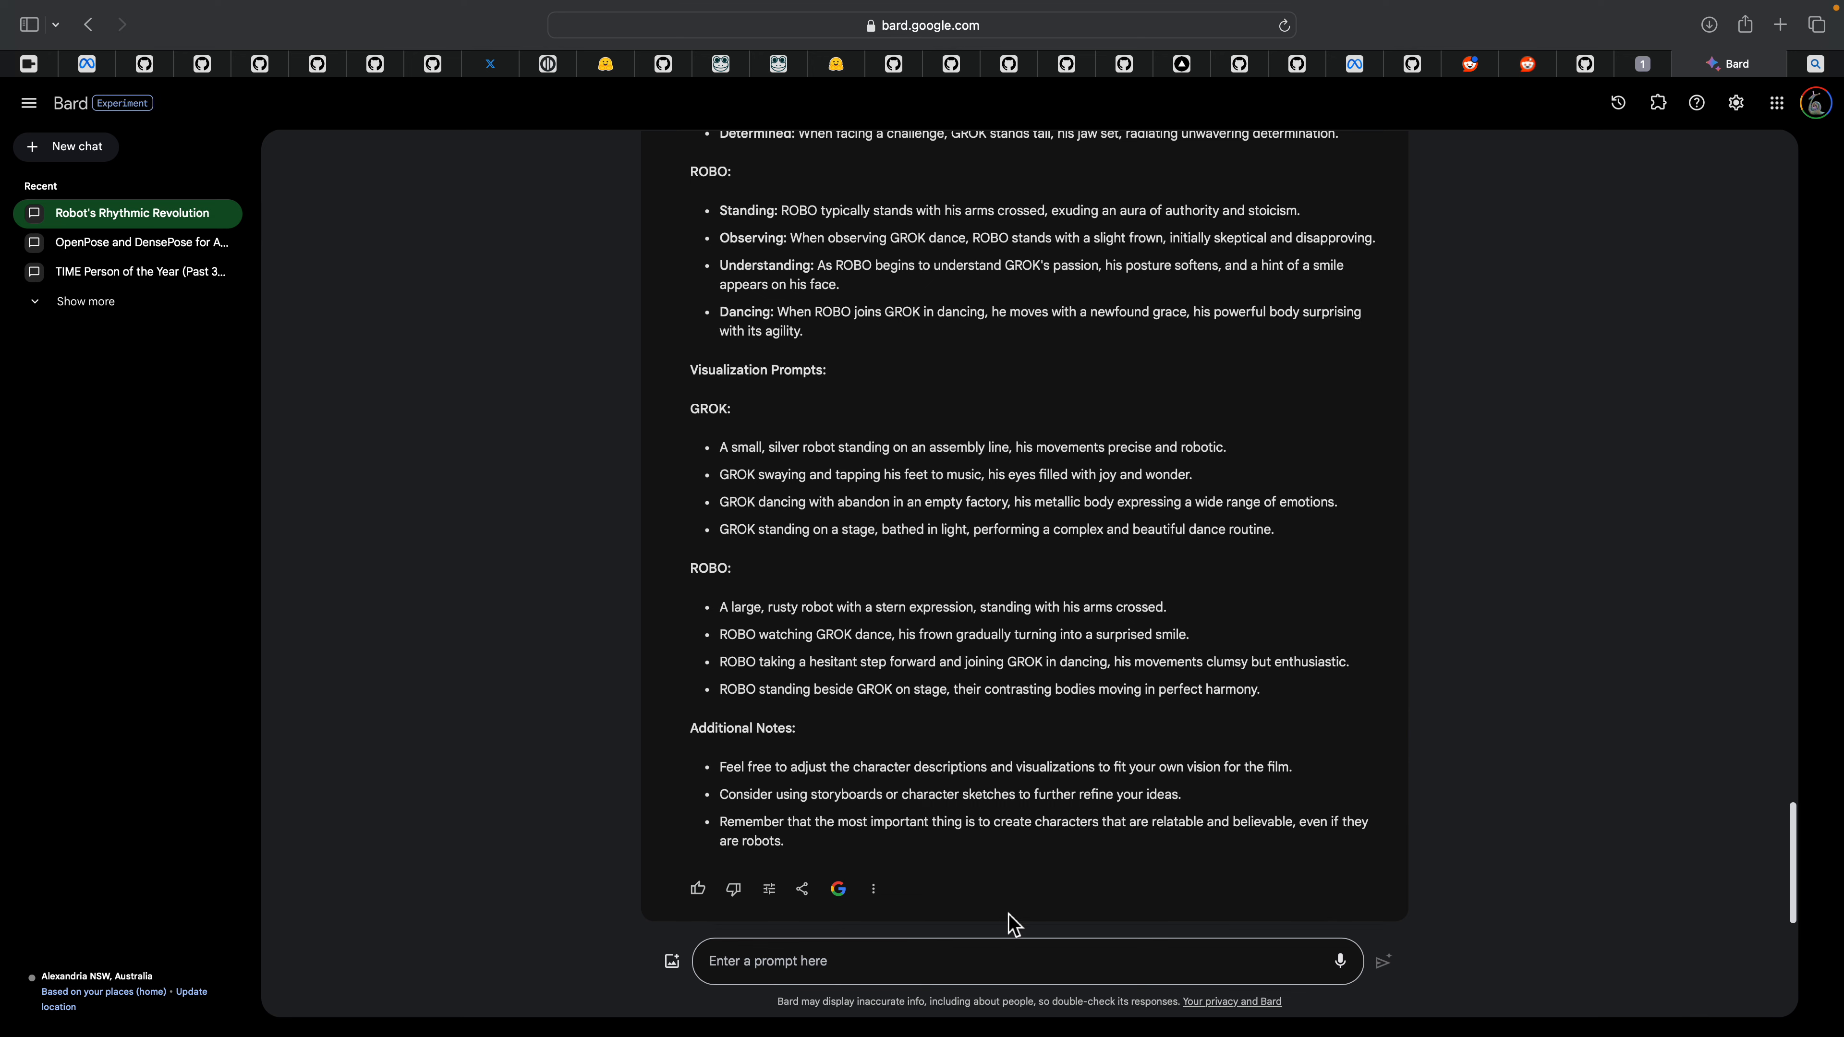
Step: Return to the Bing Image Creator results and compare the generated dancing cyberpunk robot images
{"action": "left_click", "coordinate": [1817, 65]}
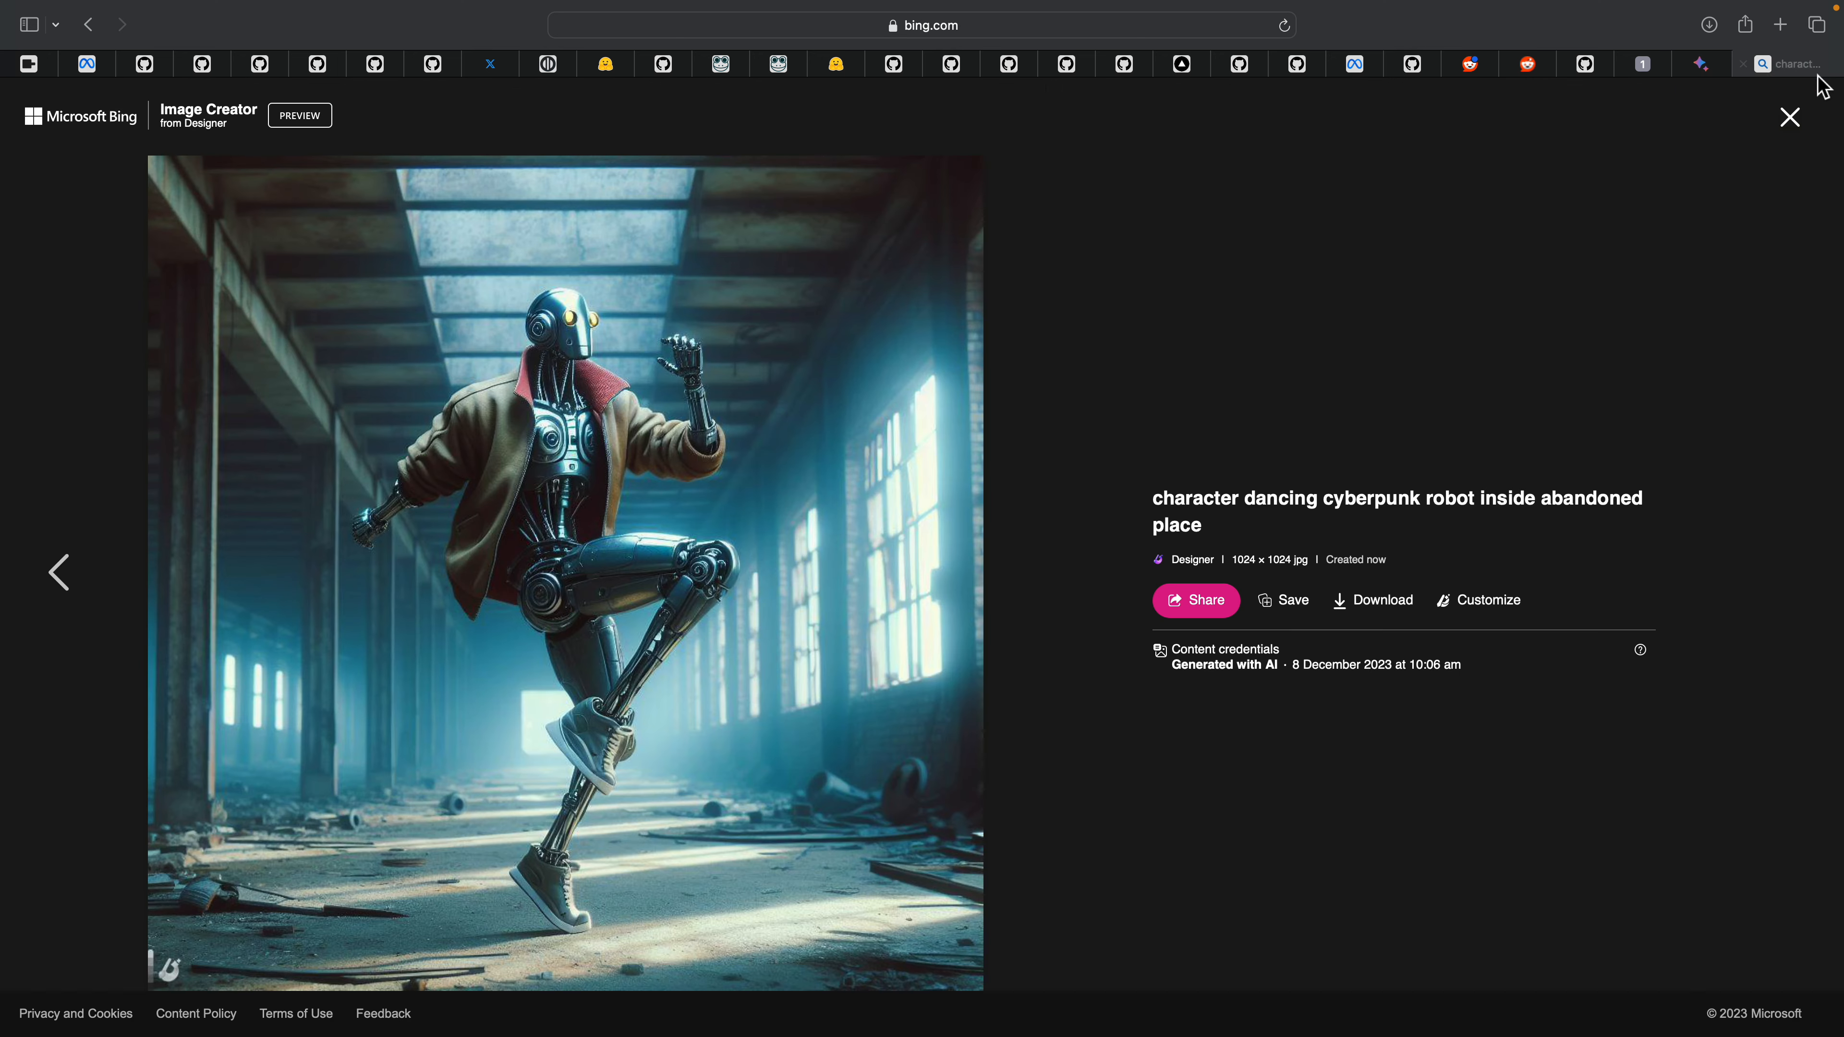
{"action": "left_click", "coordinate": [1006, 29]}
{"action": "left_click", "coordinate": [906, 609]}
{"action": "left_click", "coordinate": [67, 577]}
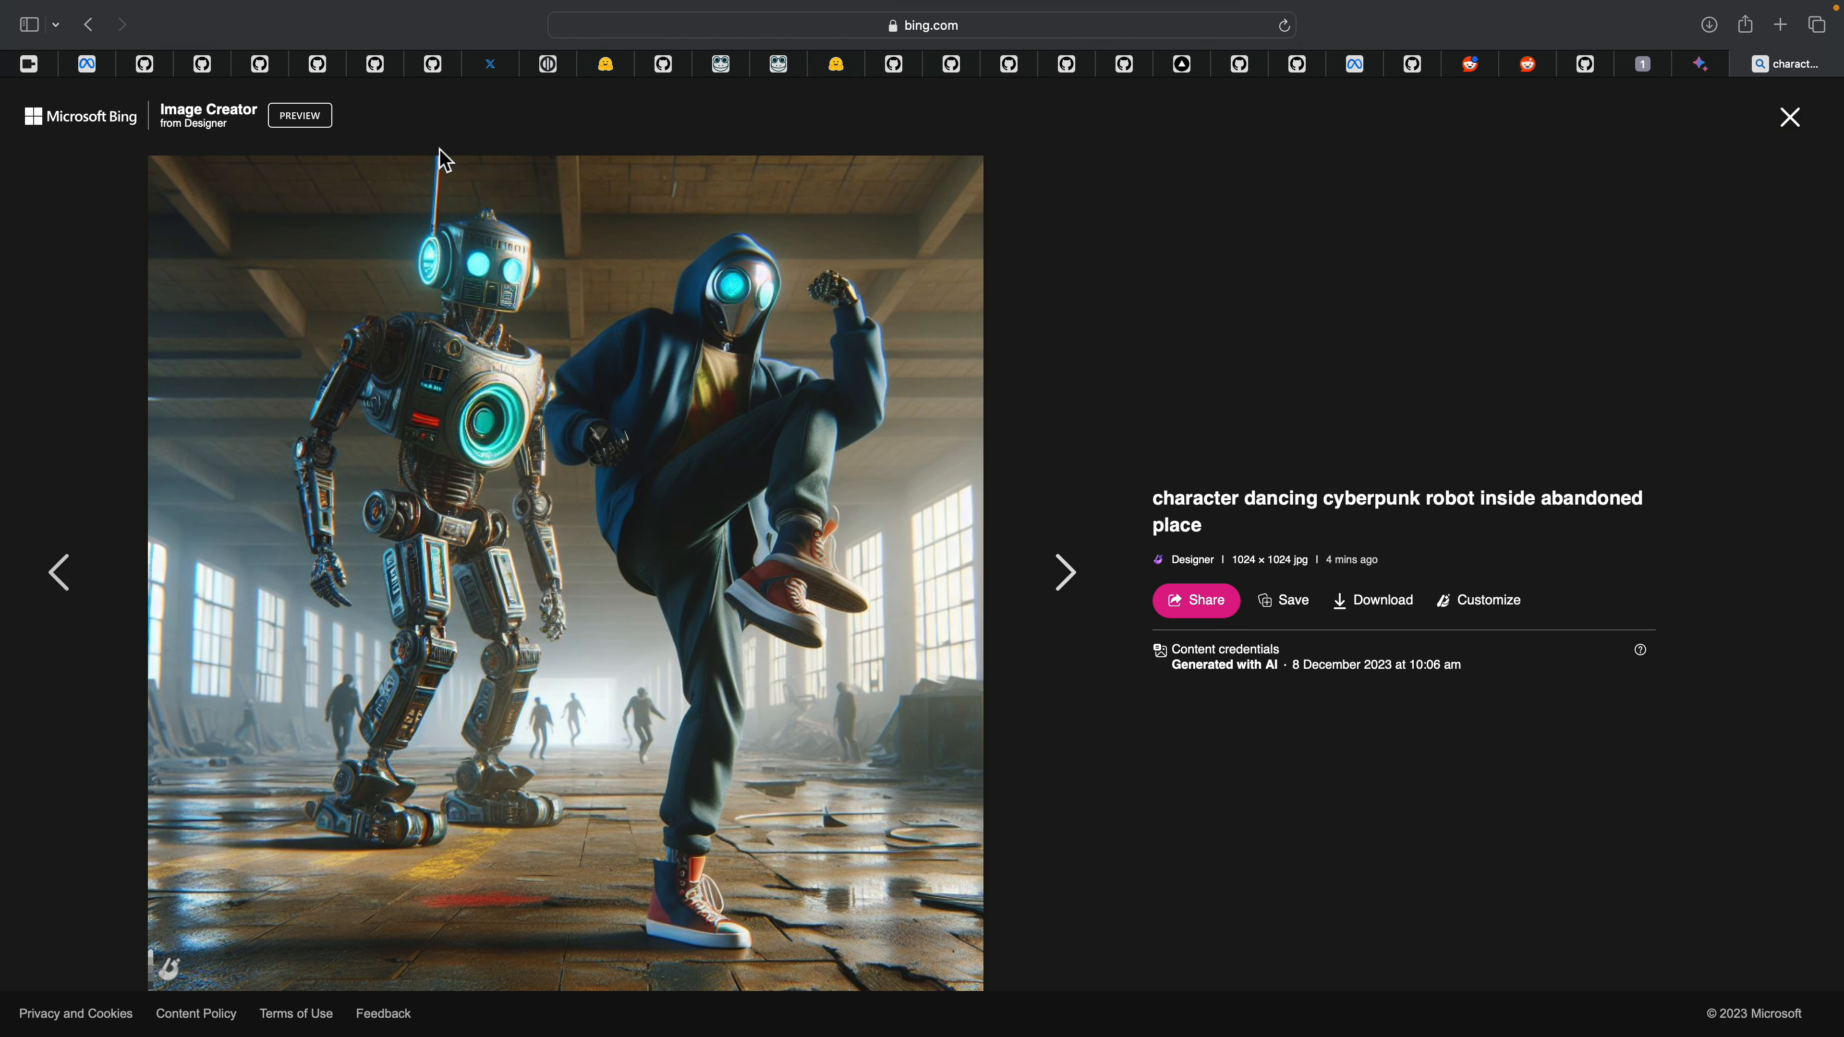
{"action": "left_click", "coordinate": [67, 574]}
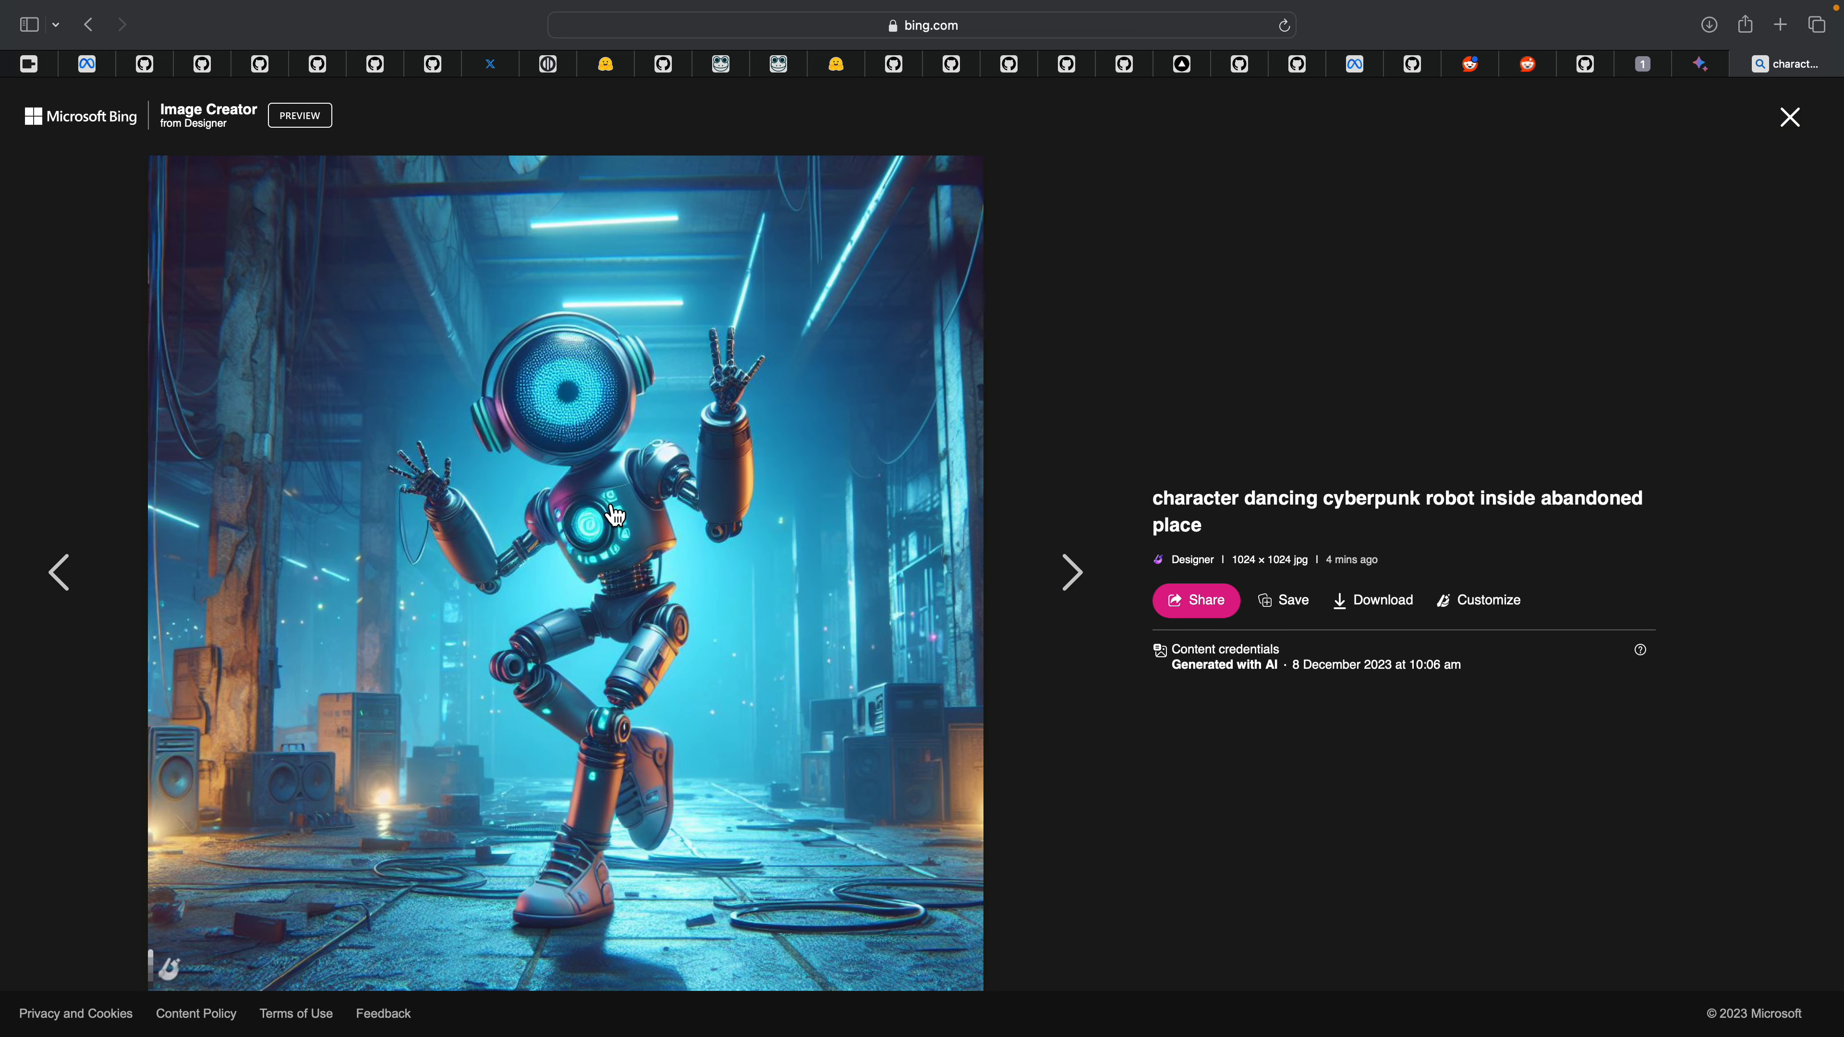
{"action": "left_click", "coordinate": [1073, 573]}
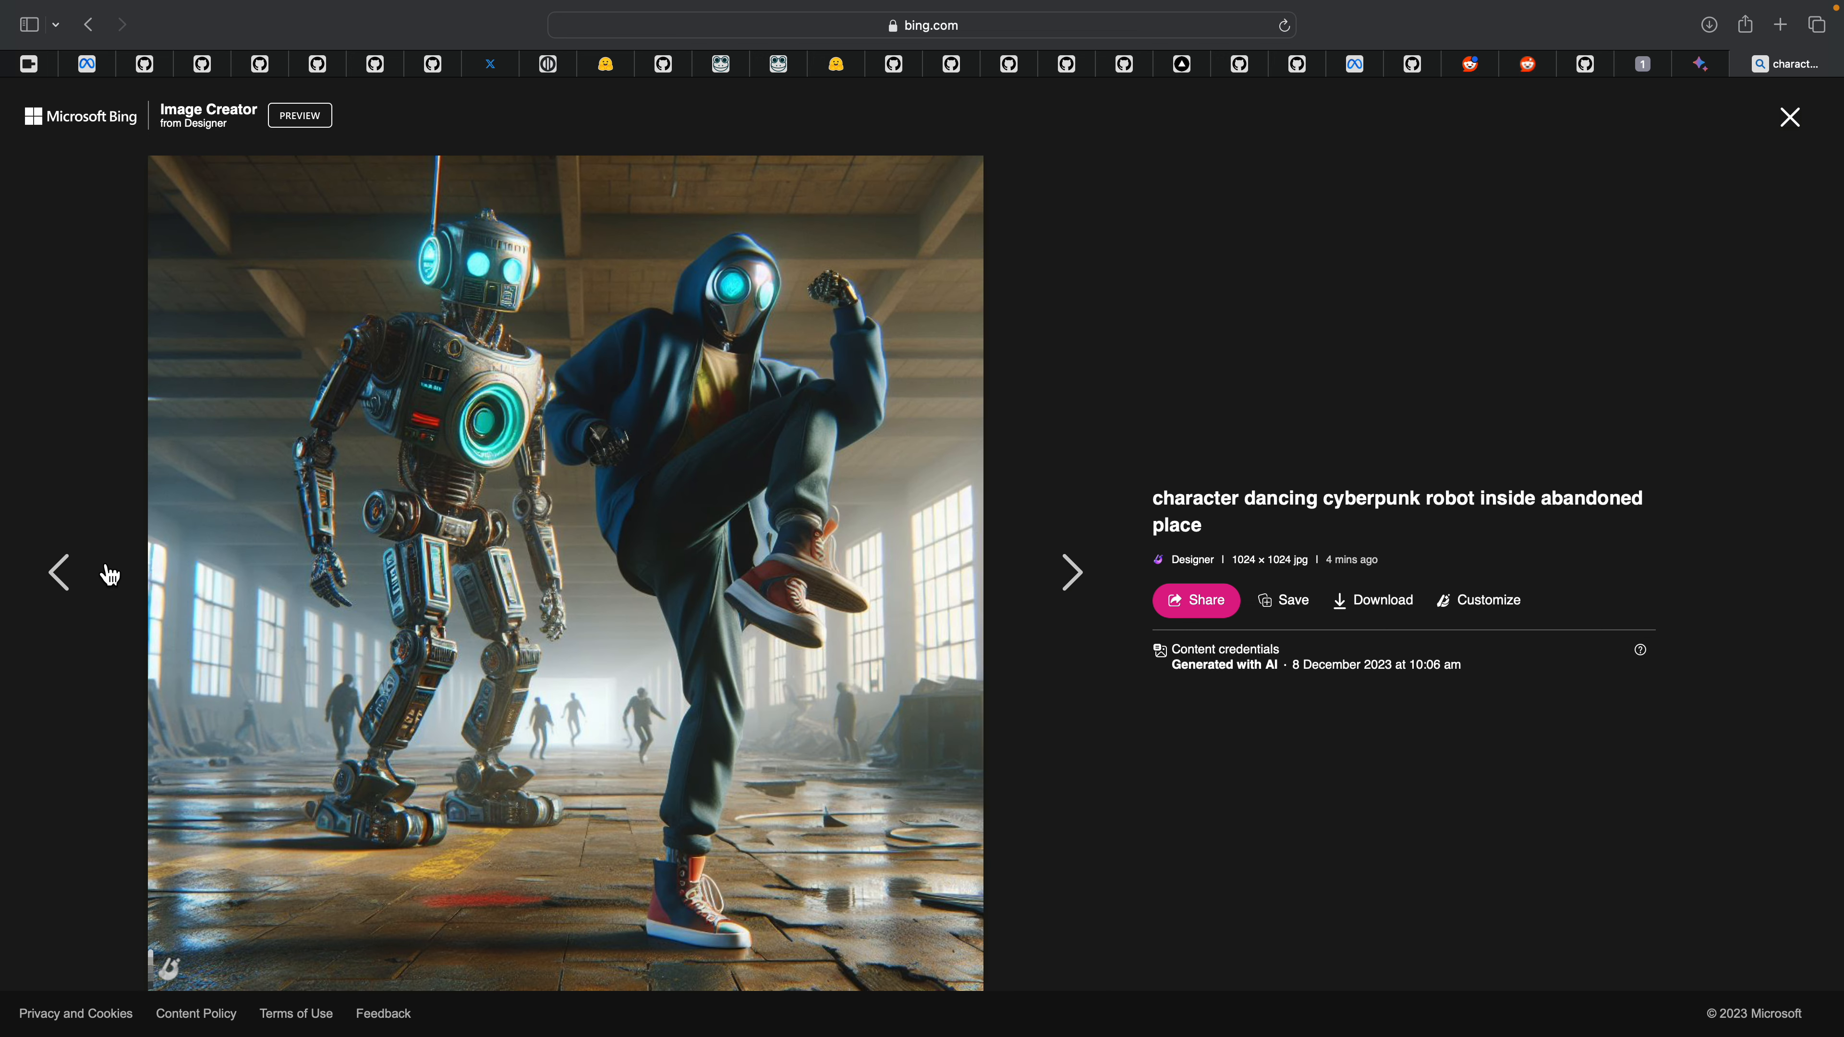
{"action": "left_click", "coordinate": [80, 580]}
{"action": "left_click", "coordinate": [82, 584]}
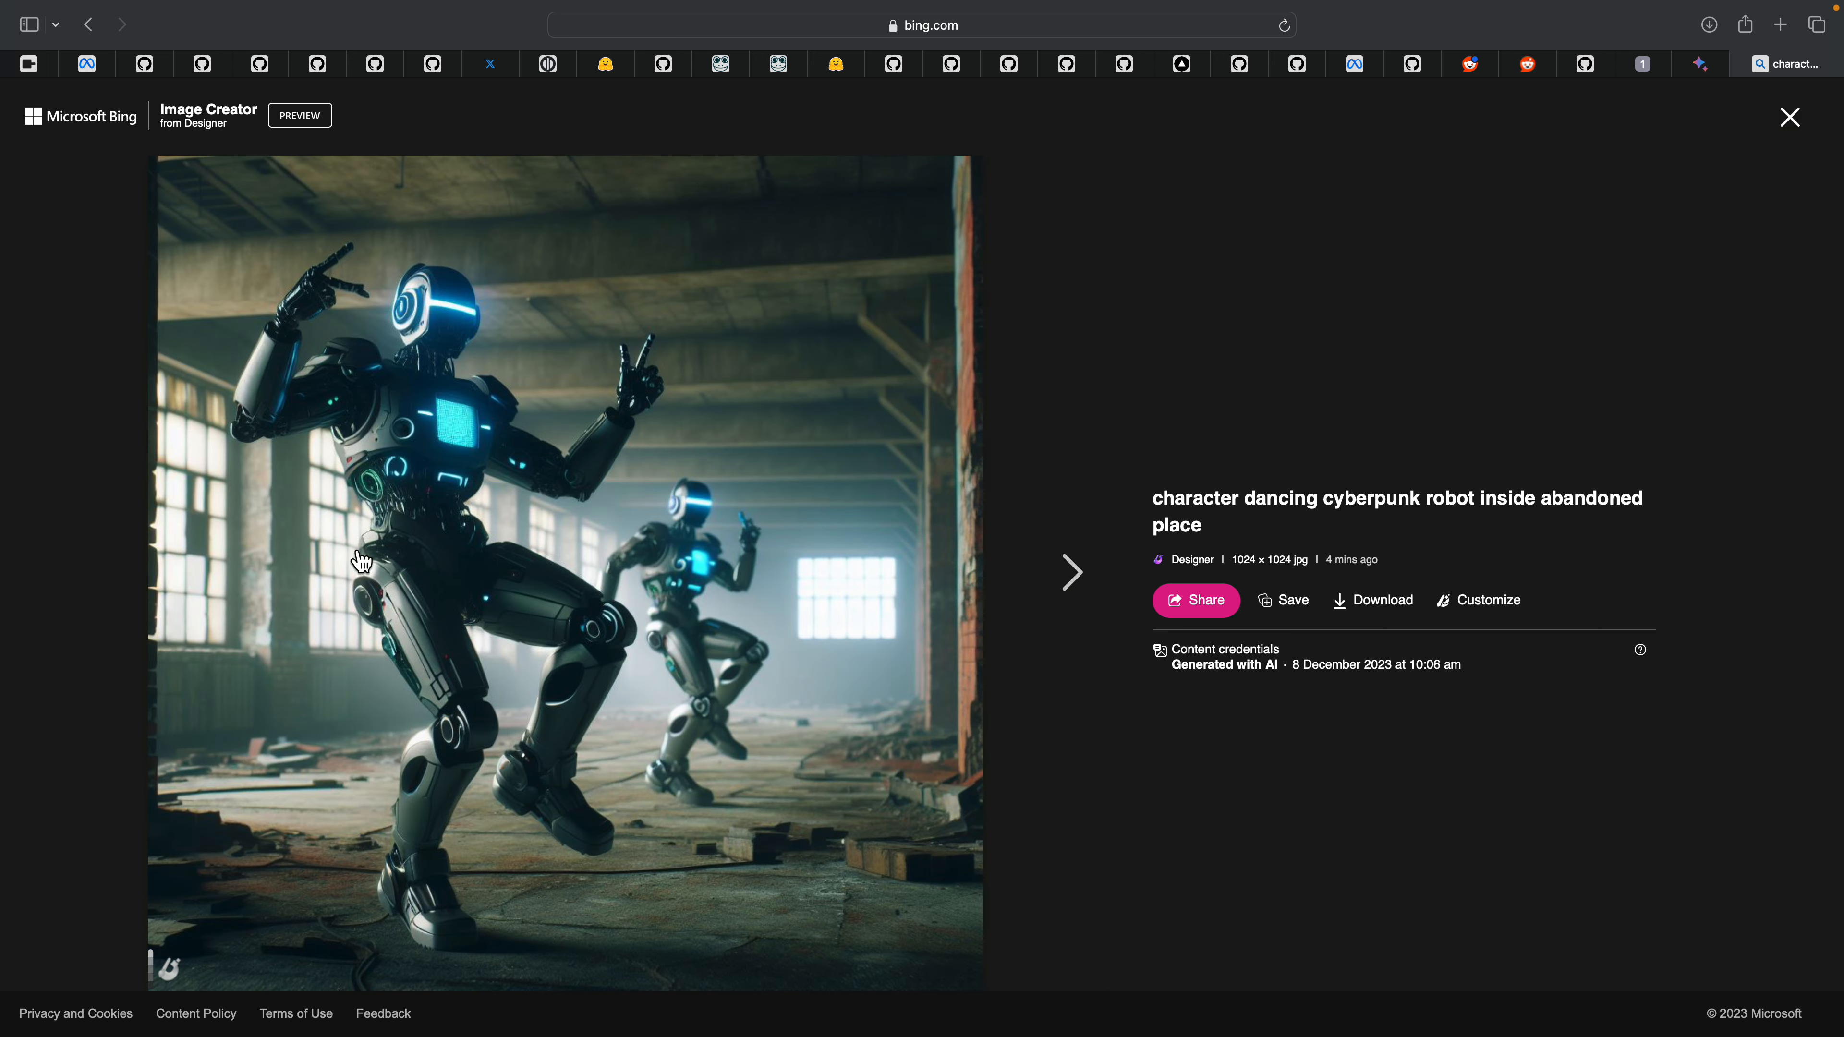
{"action": "left_click", "coordinate": [1061, 576]}
{"action": "left_click", "coordinate": [1061, 576]}
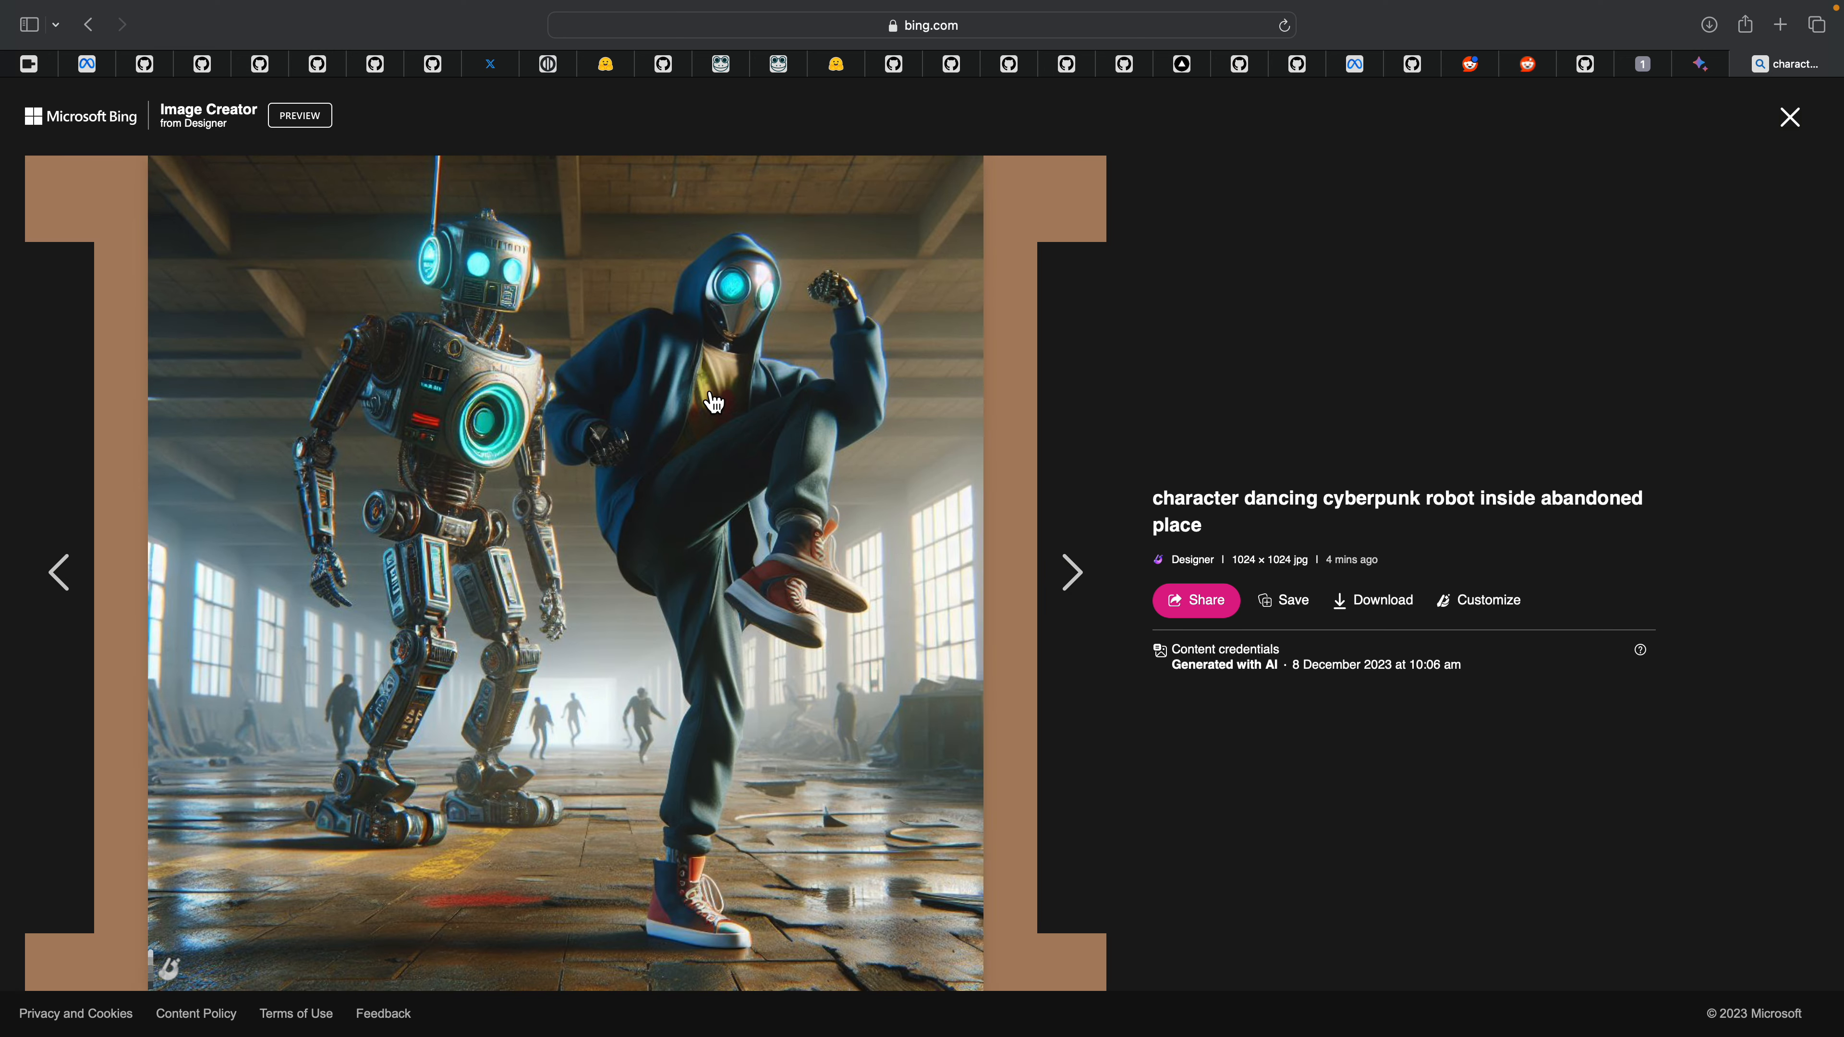
Step: Review the whole ComfyUI workflow and glance at the rendered PNG files in the Finder output folder
{"action": "left_click", "coordinate": [1653, 69]}
{"action": "scroll", "coordinate": [1256, 313], "scroll_direction": "down", "scroll_amount": 3}
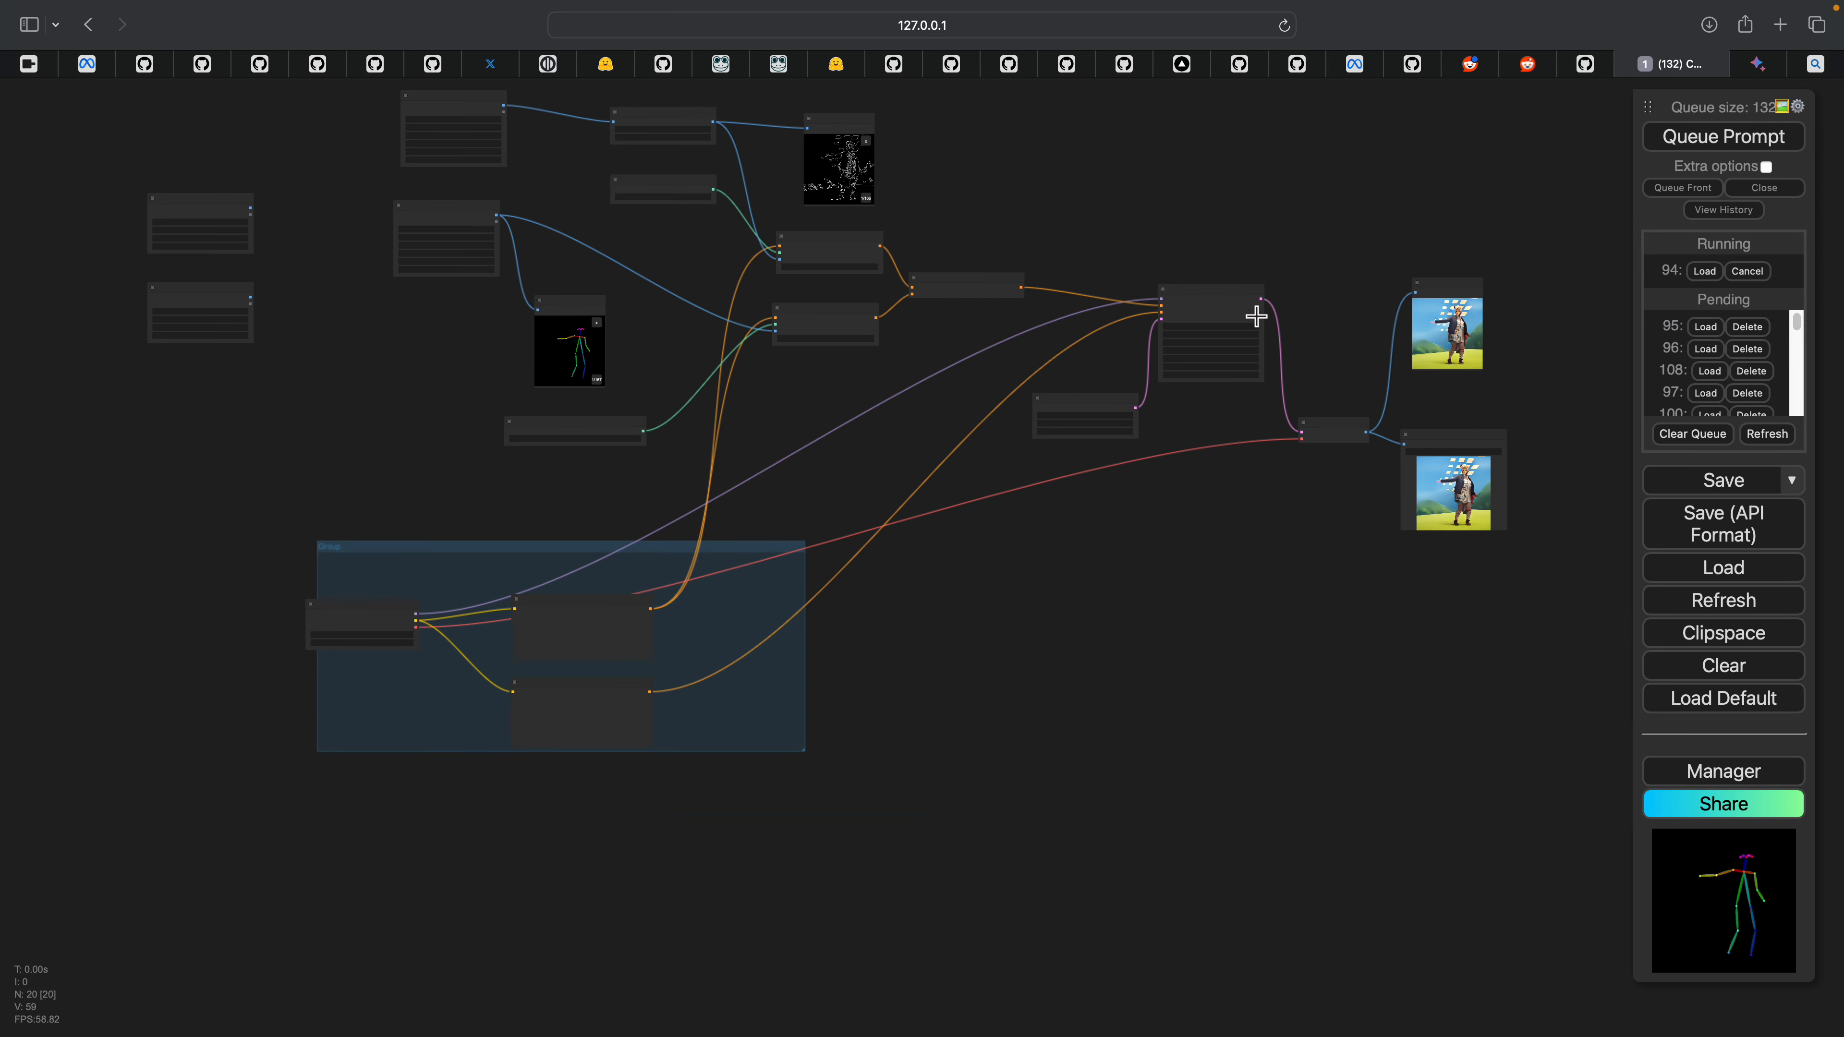
{"action": "scroll", "coordinate": [1256, 345], "scroll_direction": "up", "scroll_amount": 2}
{"action": "scroll", "coordinate": [1255, 291], "scroll_direction": "up", "scroll_amount": 1}
{"action": "scroll", "coordinate": [1258, 282], "scroll_direction": "down", "scroll_amount": 2}
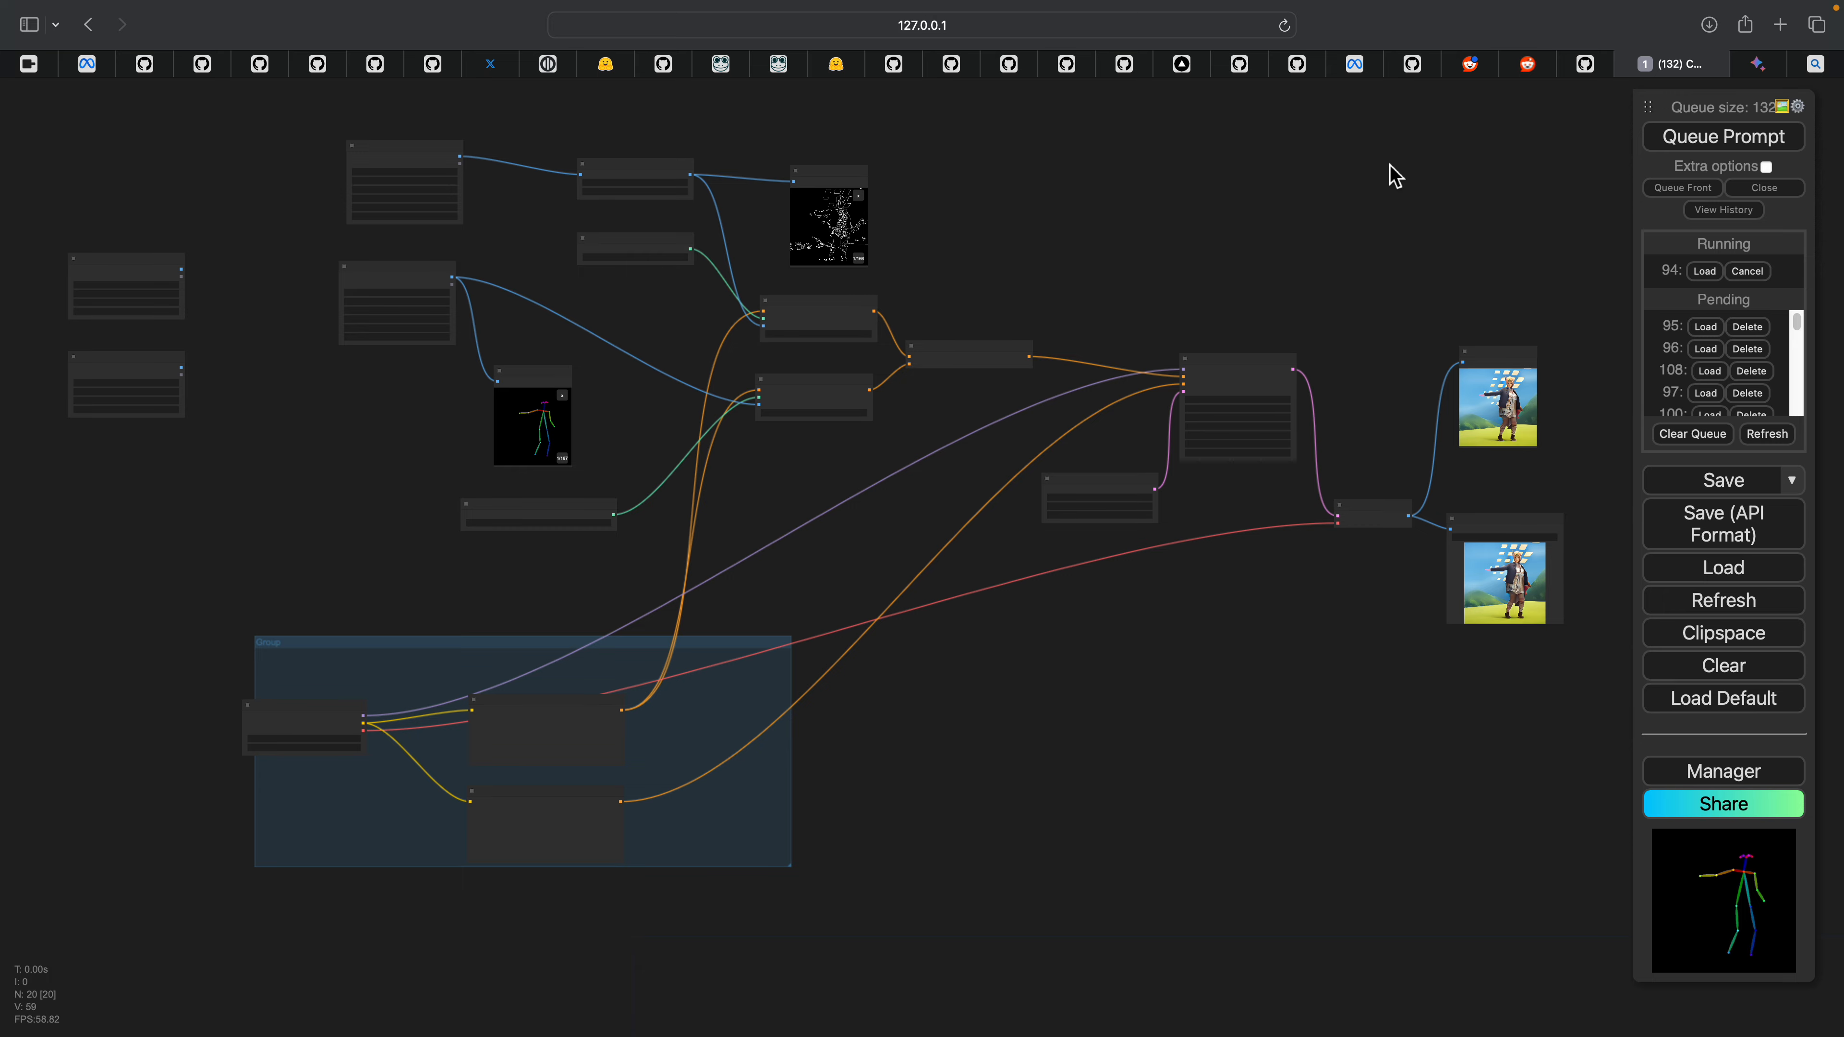
{"action": "left_click_drag", "start_coordinate": [1381, 214], "coordinate": [1384, 221]}
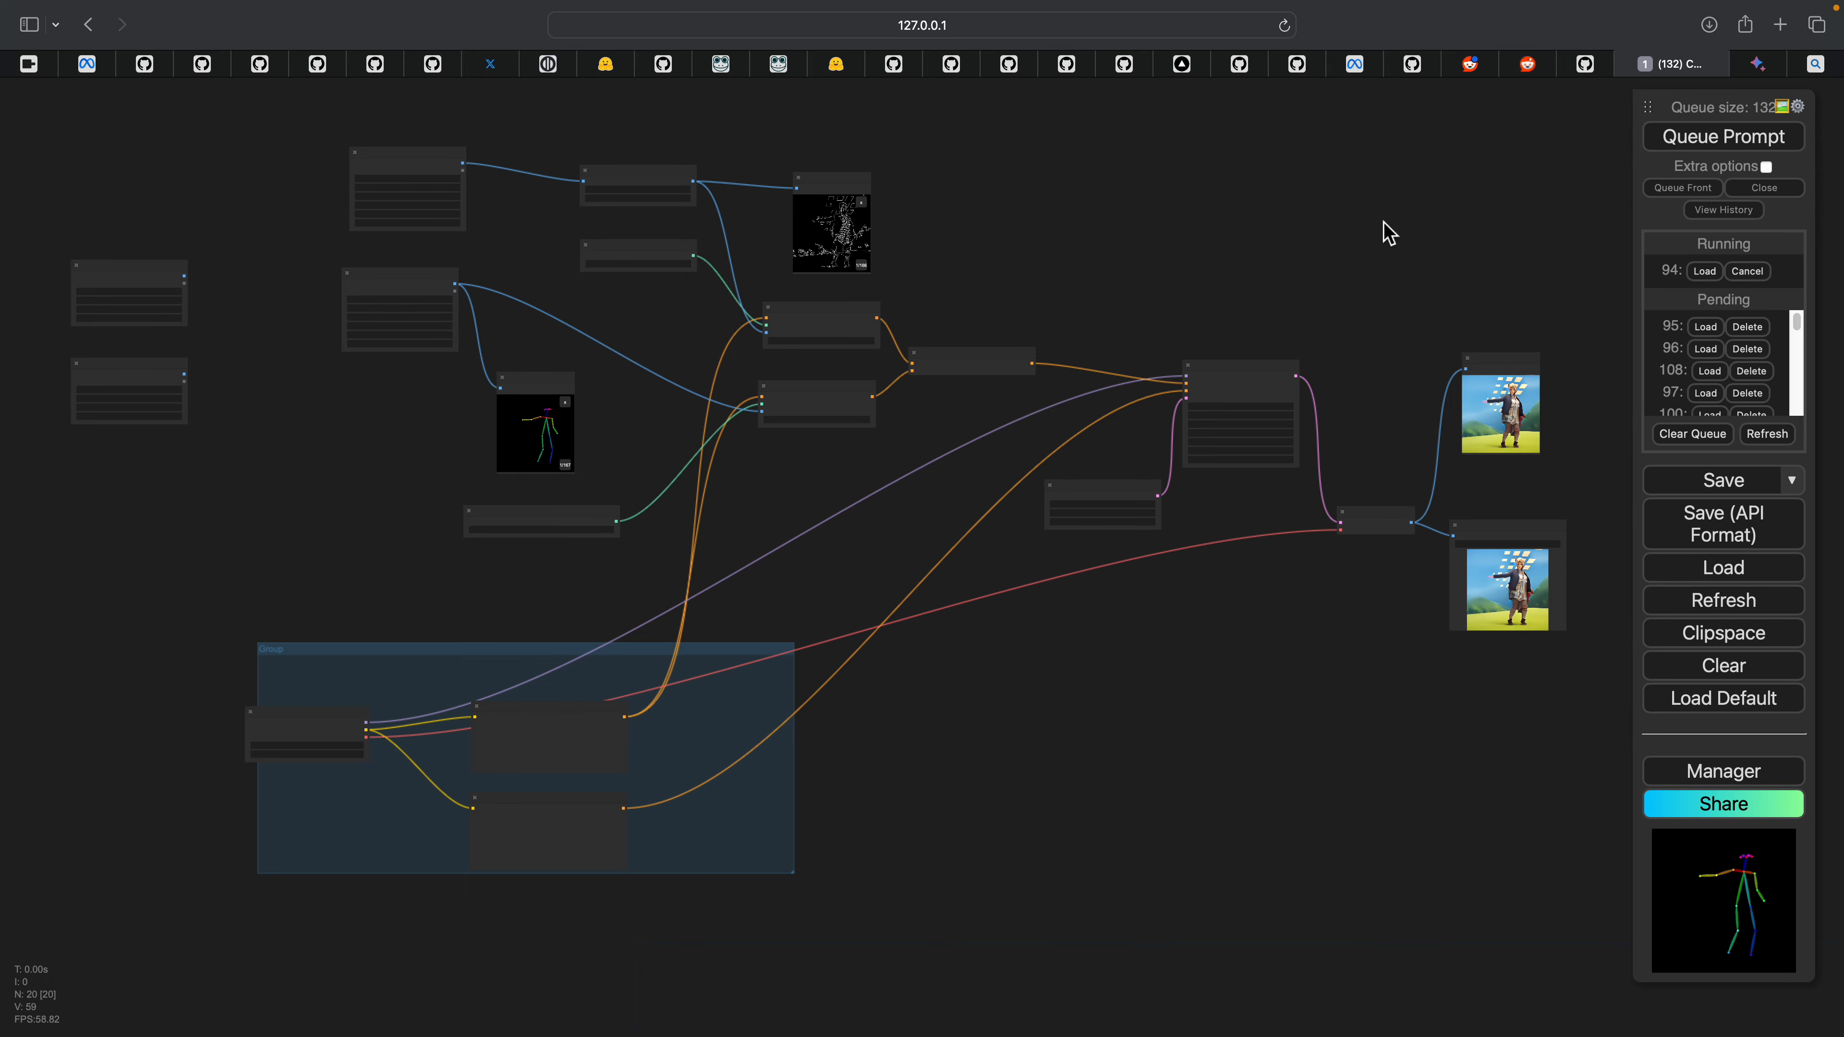
{"action": "key", "text": "ctrl+Left"}
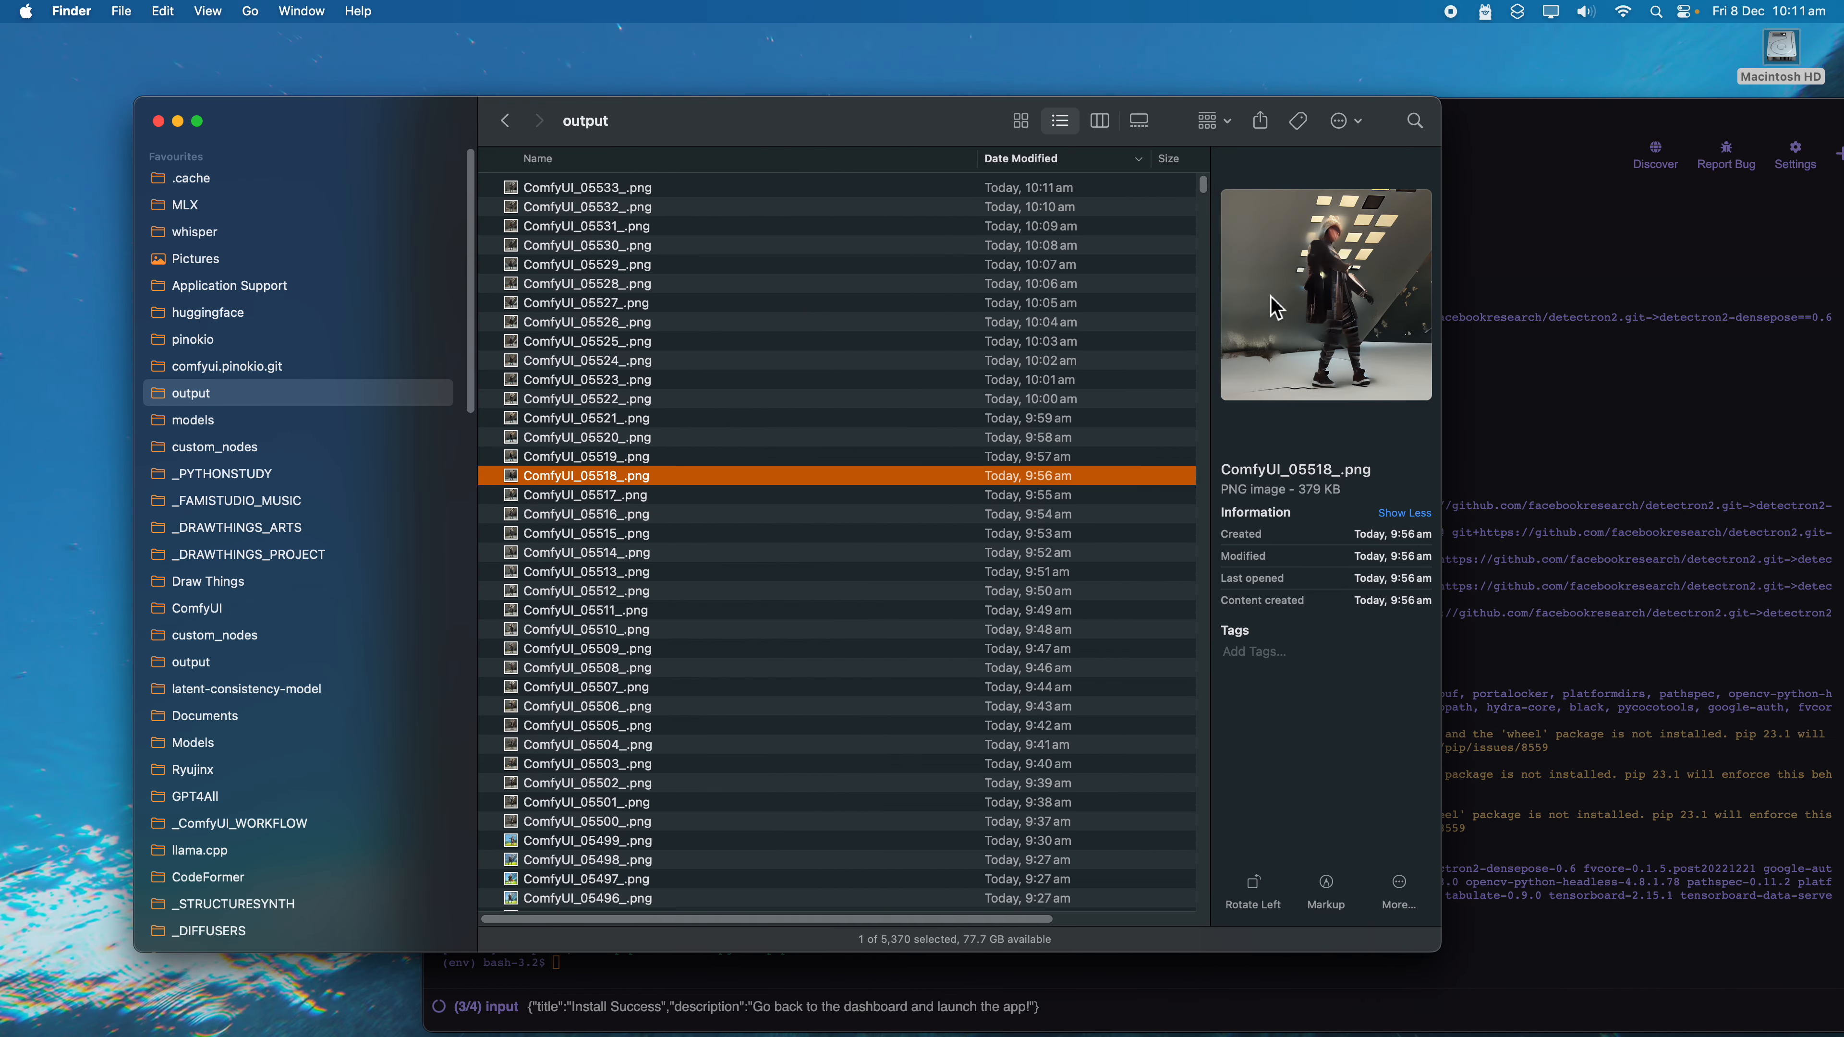
{"action": "key", "text": "ctrl+Right"}
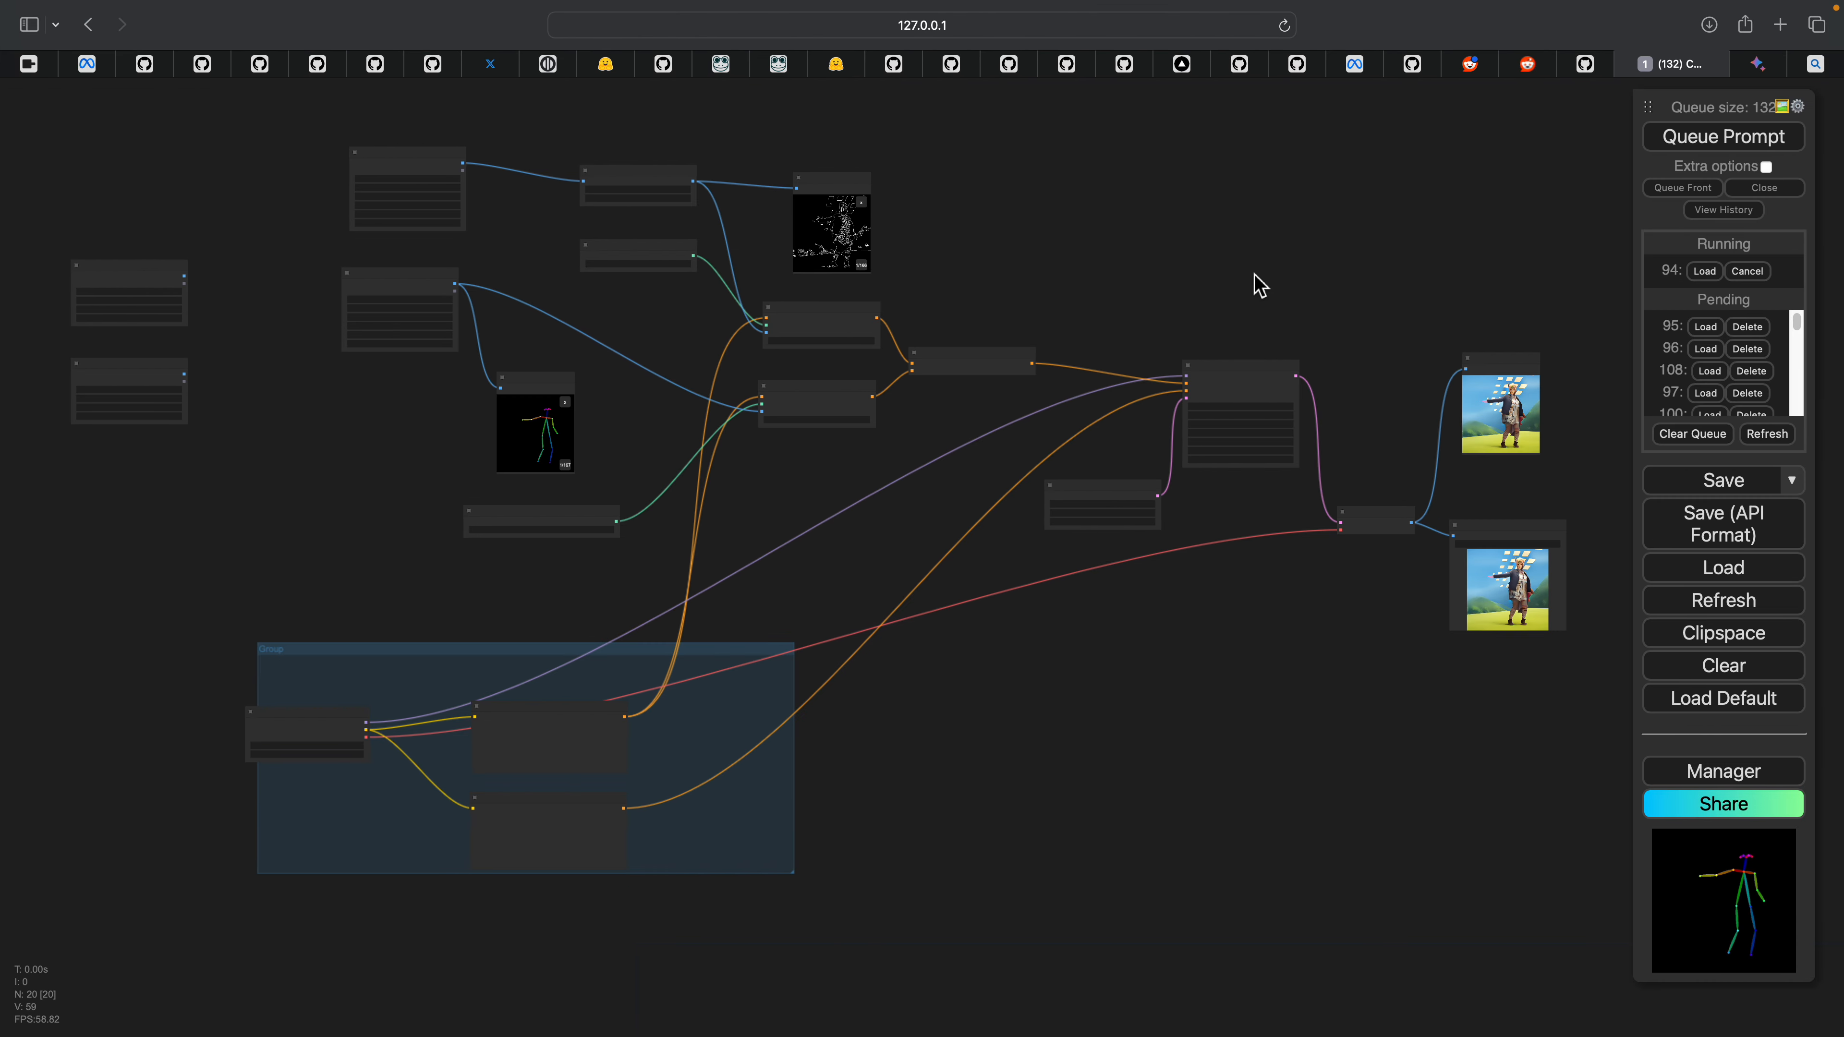
Step: Examine the Canny and OpenPose ControlNet nodes, then the checkpoint and positive and negative prompt nodes in the group
{"action": "left_click_drag", "start_coordinate": [1256, 284], "coordinate": [1281, 316]}
{"action": "scroll", "coordinate": [1281, 316], "scroll_direction": "up", "scroll_amount": 10}
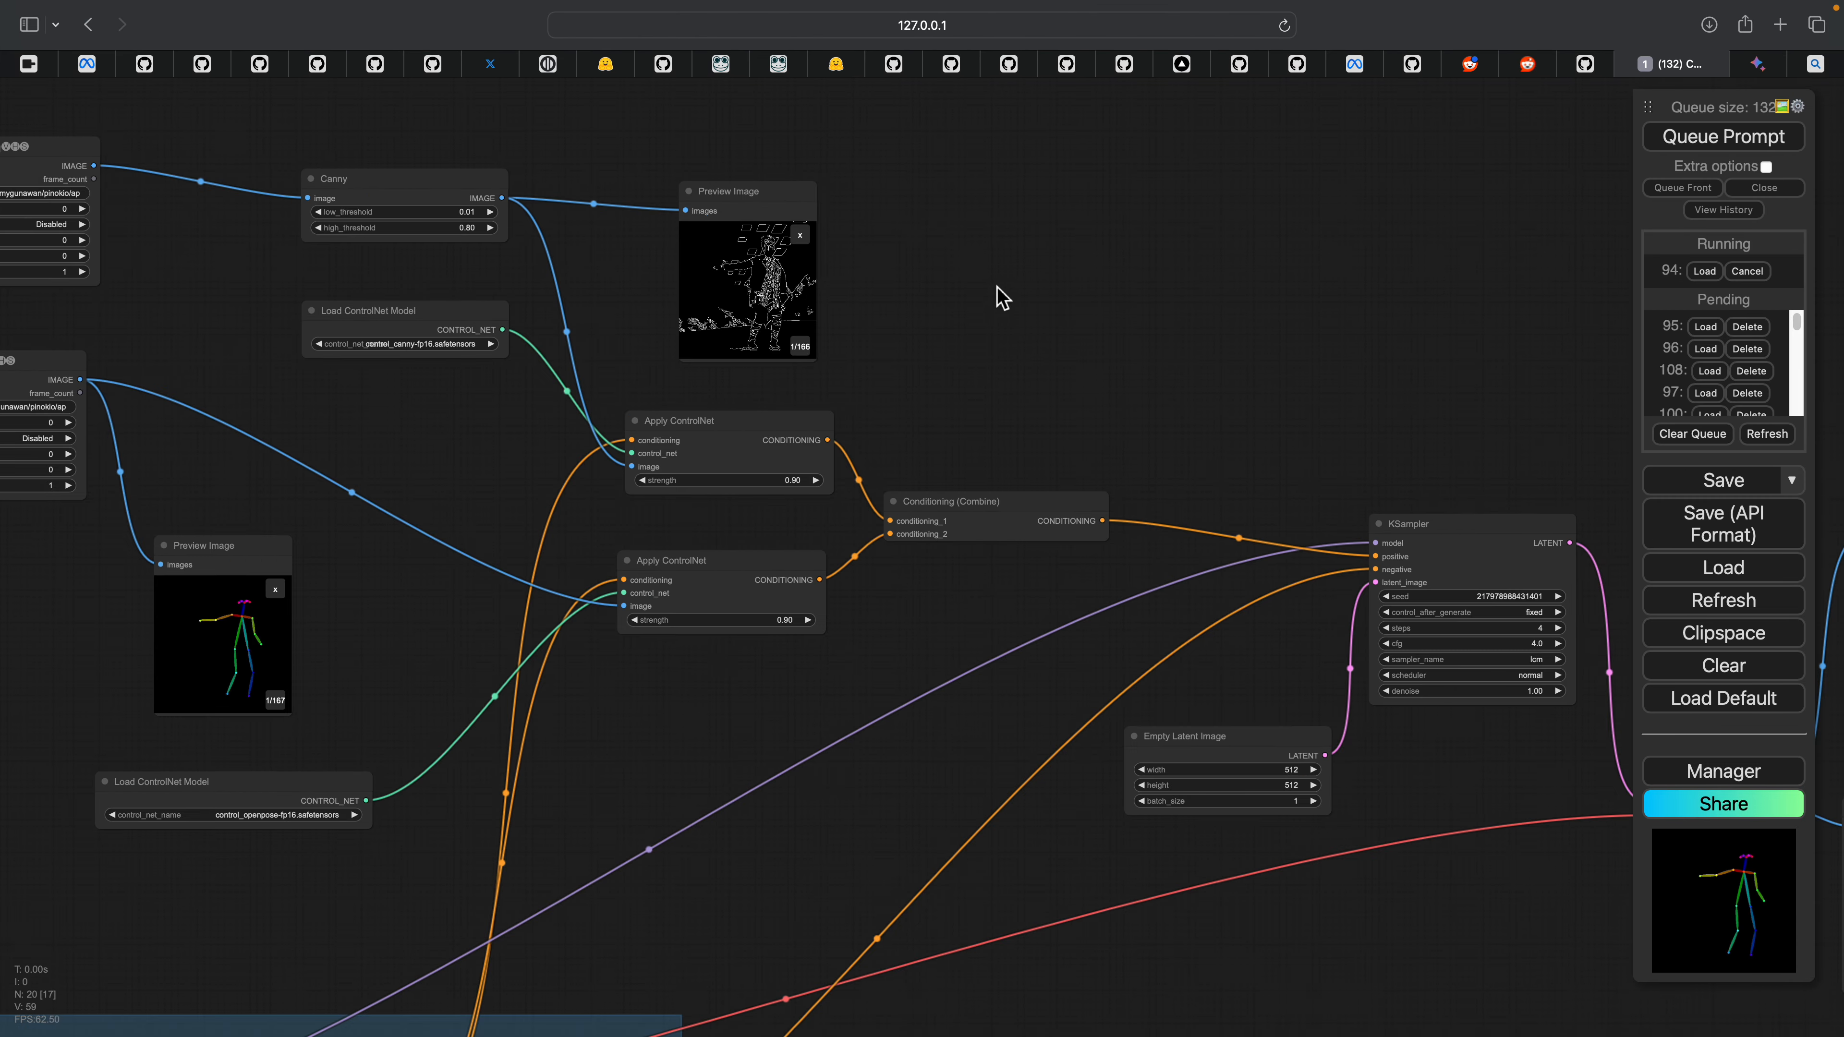
{"action": "scroll", "coordinate": [669, 313], "scroll_direction": "down", "scroll_amount": 3}
{"action": "left_click_drag", "start_coordinate": [787, 315], "coordinate": [1037, 266]}
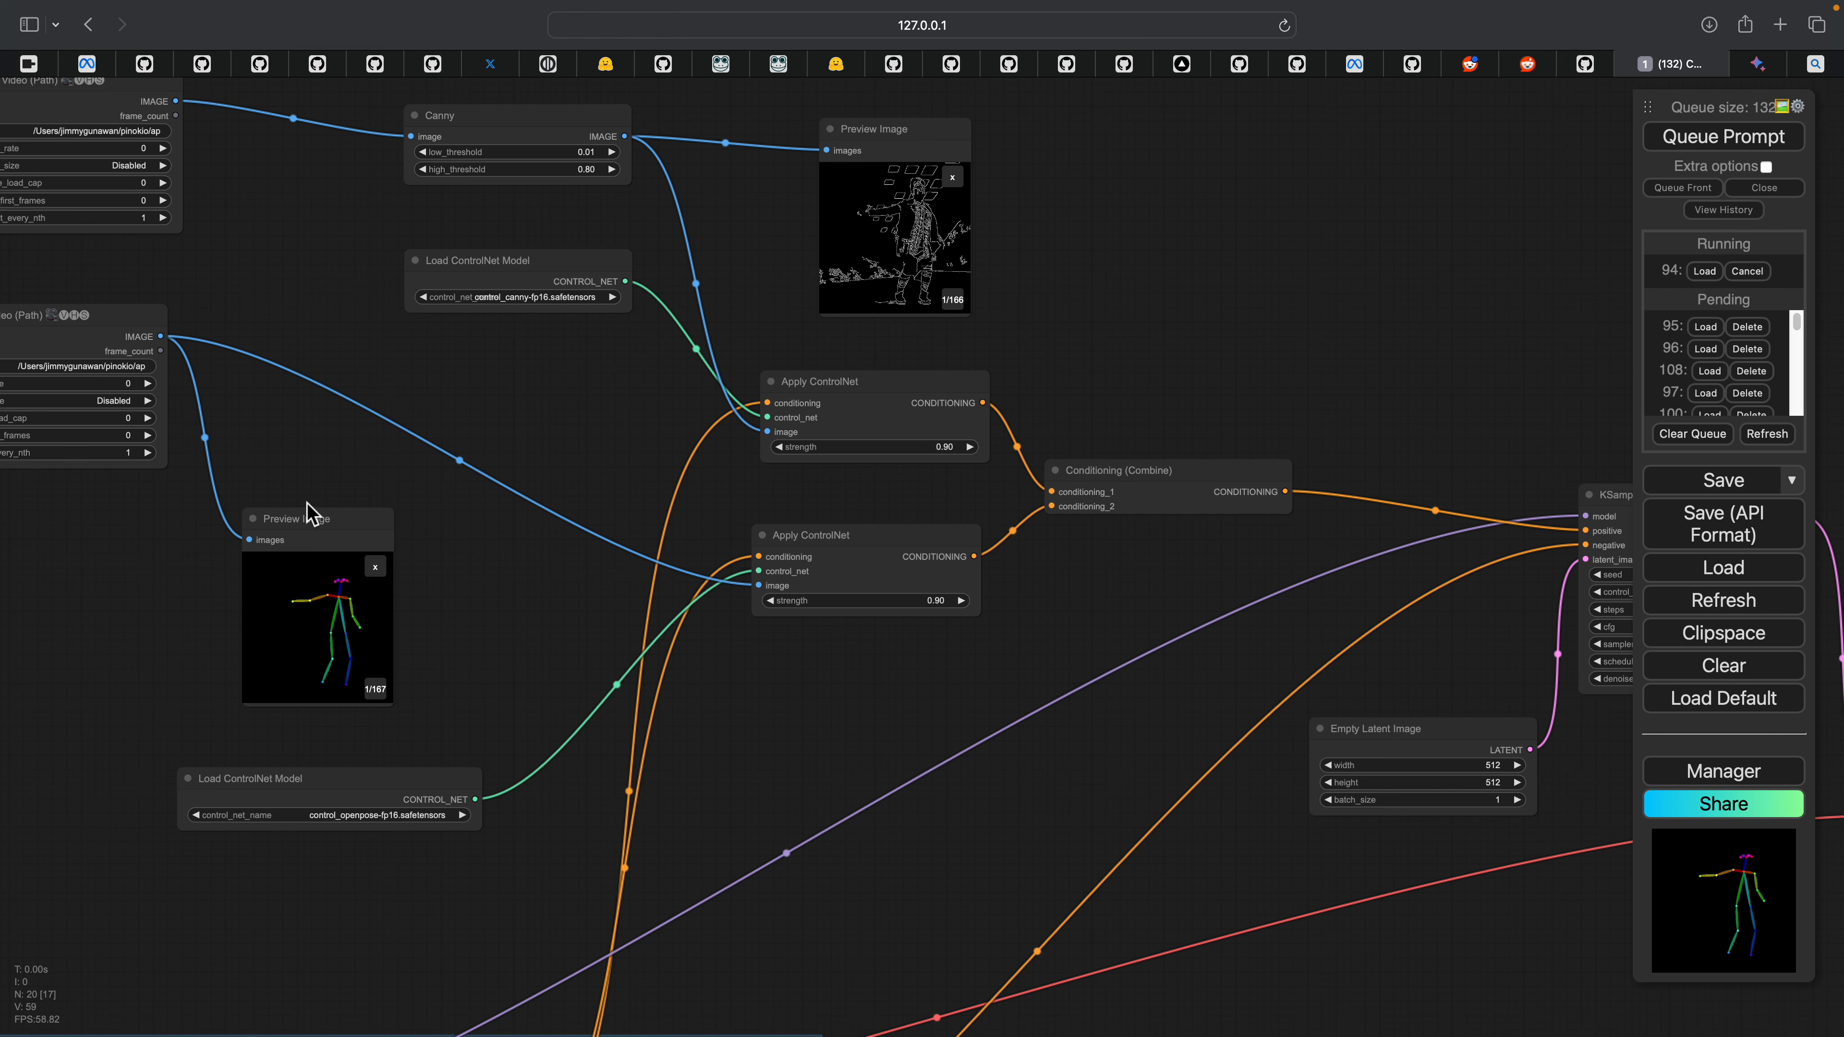
{"action": "left_click_drag", "start_coordinate": [472, 414], "coordinate": [469, 355]}
{"action": "scroll", "coordinate": [622, 400], "scroll_direction": "down", "scroll_amount": 5}
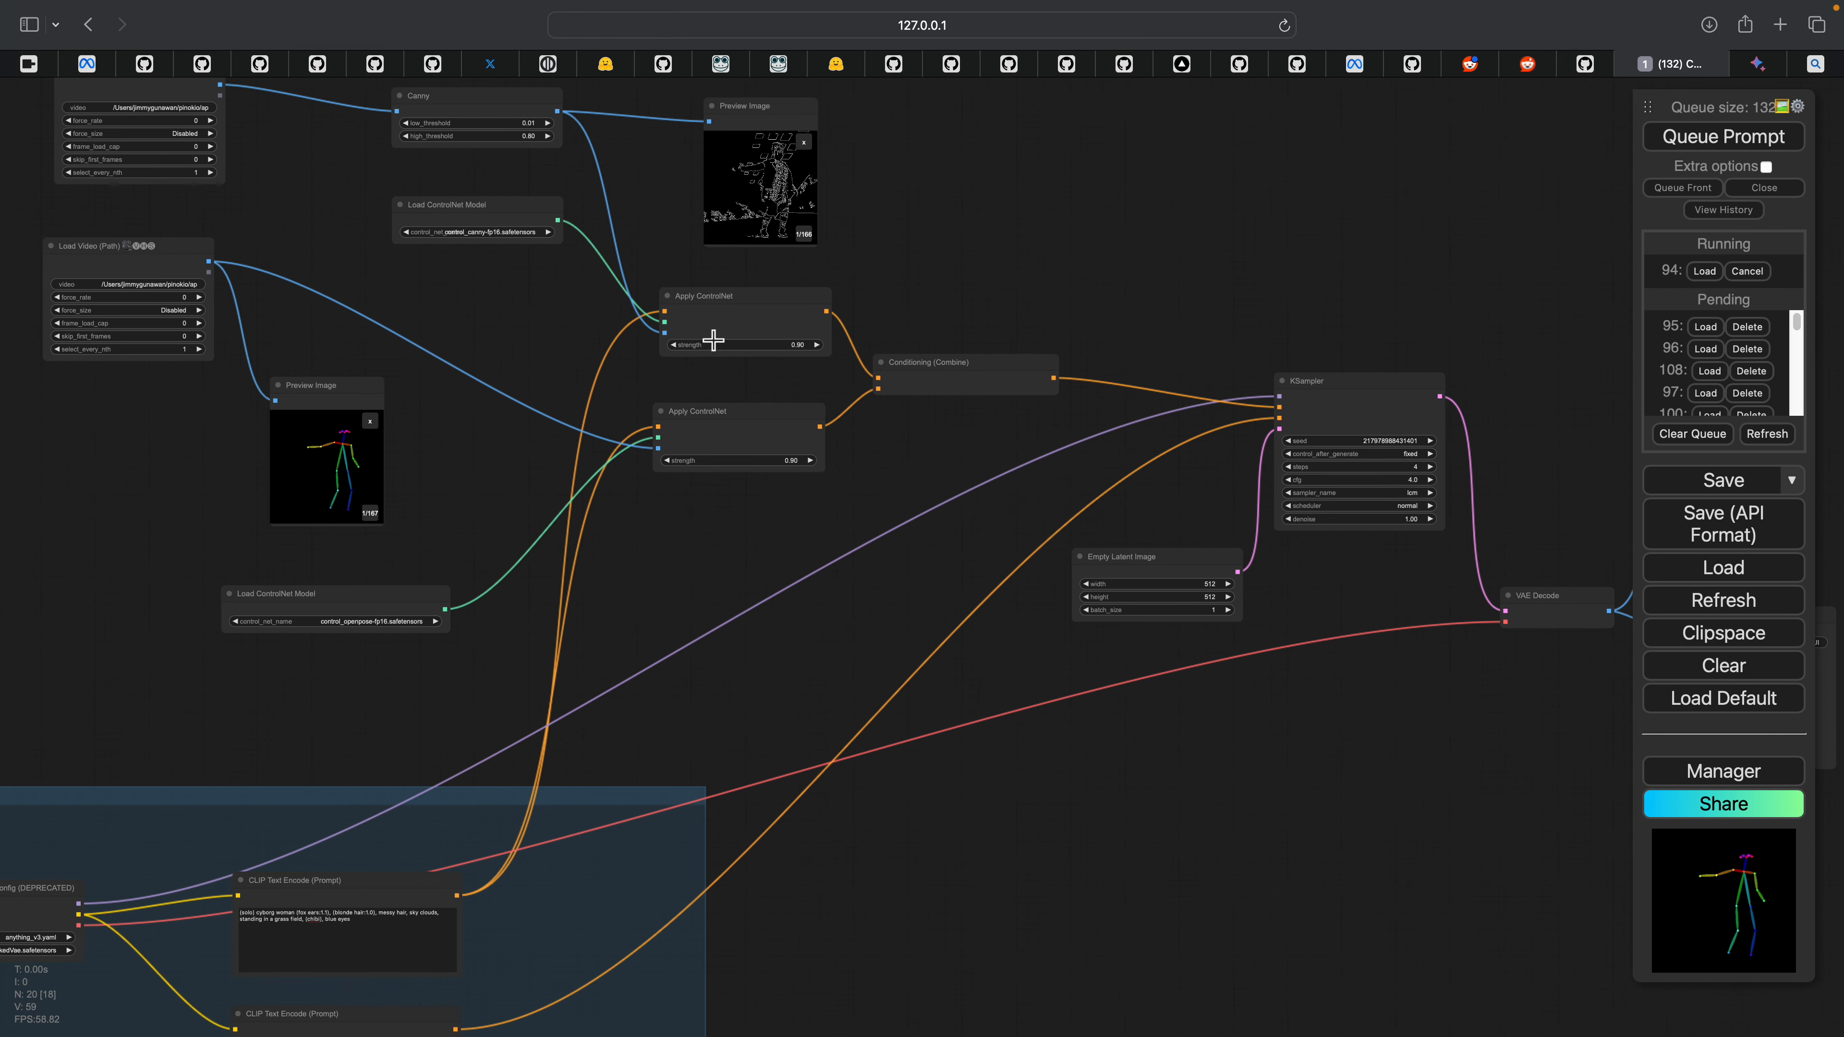
{"action": "scroll", "coordinate": [1124, 246], "scroll_direction": "down", "scroll_amount": 1}
{"action": "left_click_drag", "start_coordinate": [1134, 245], "coordinate": [1077, 238]}
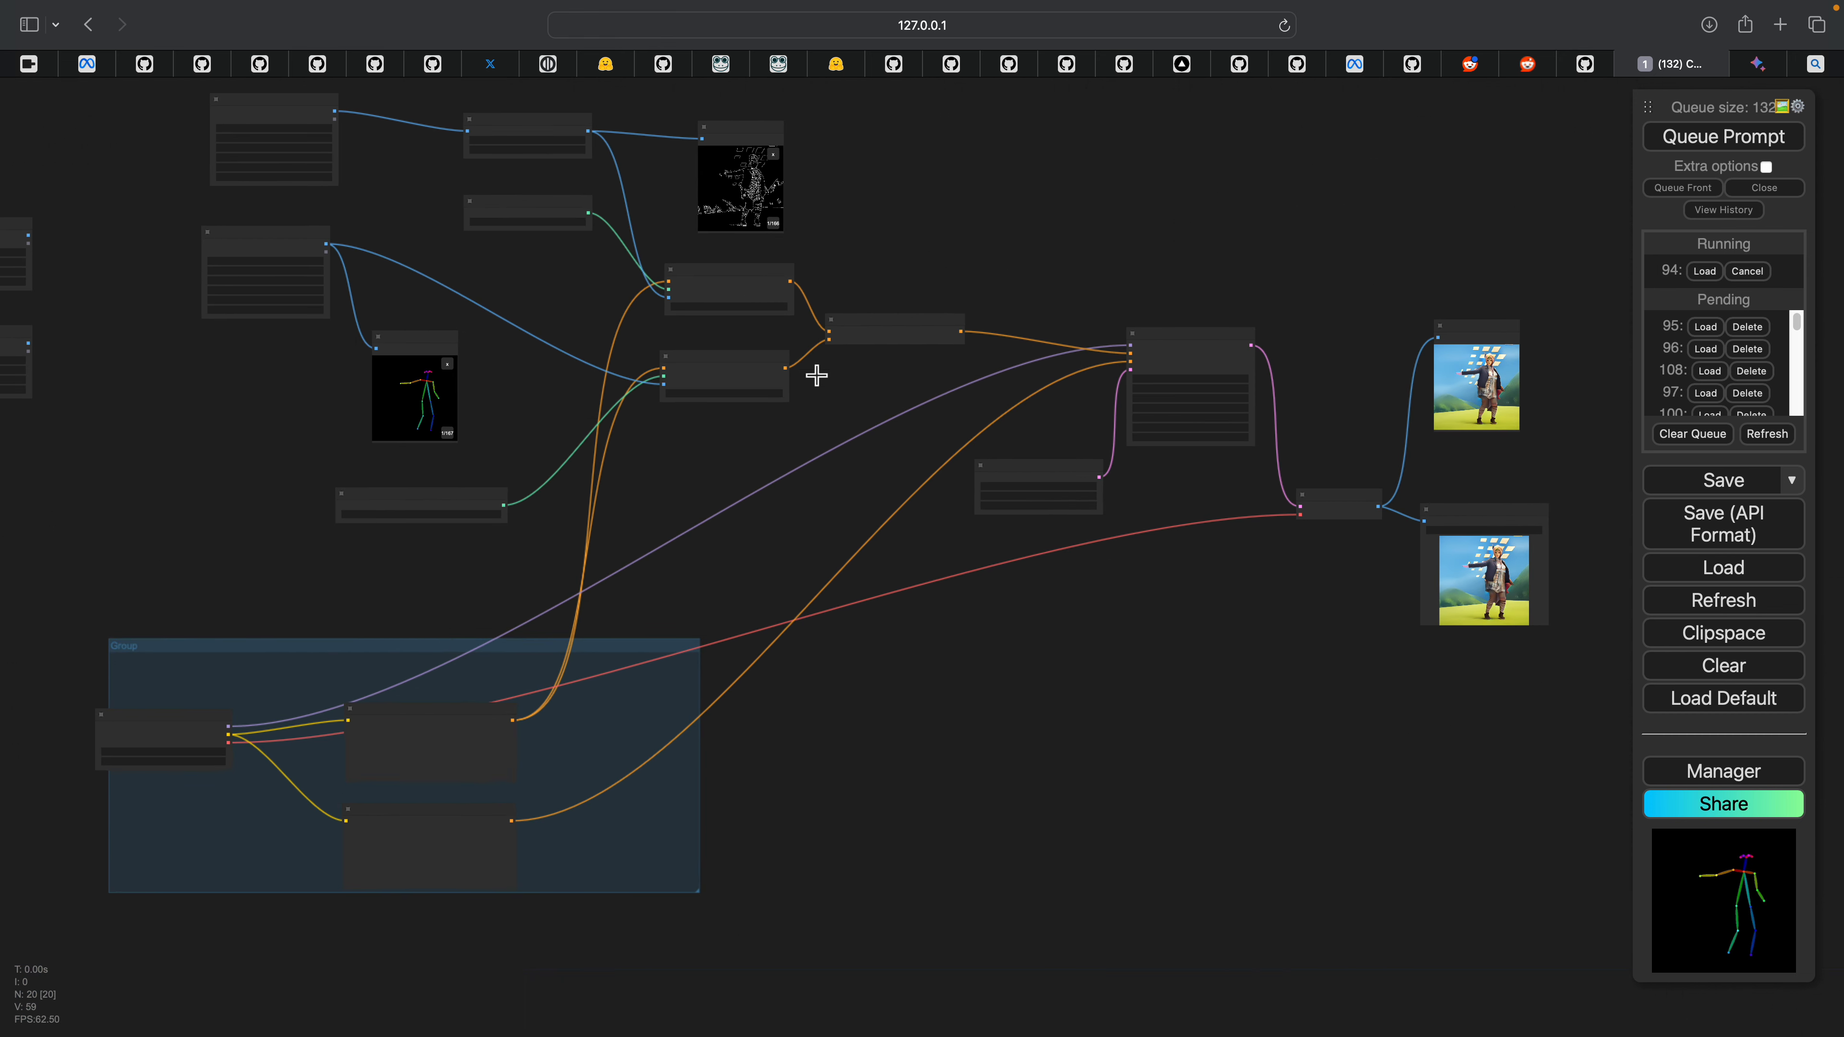
{"action": "scroll", "coordinate": [810, 297], "scroll_direction": "up", "scroll_amount": 2}
{"action": "left_click_drag", "start_coordinate": [492, 608], "coordinate": [739, 414]}
{"action": "scroll", "coordinate": [654, 501], "scroll_direction": "up", "scroll_amount": 3}
{"action": "scroll", "coordinate": [250, 622], "scroll_direction": "up", "scroll_amount": 2}
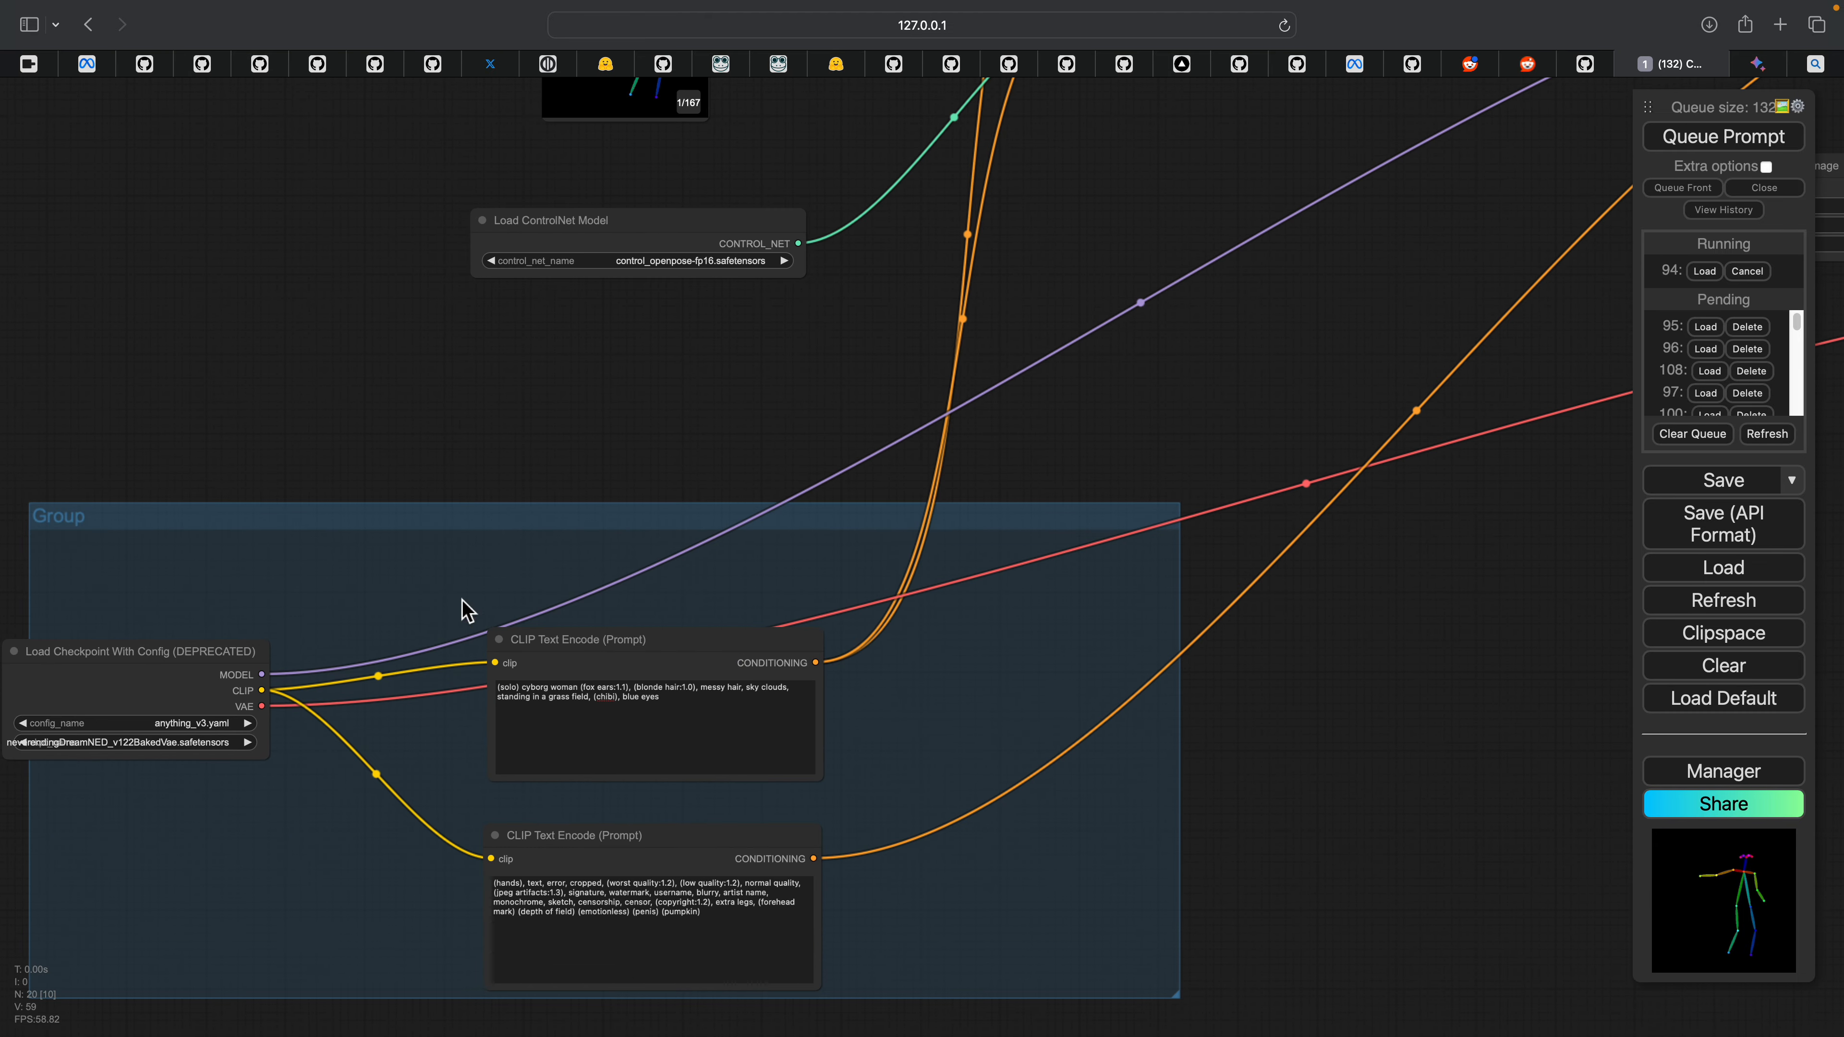
{"action": "scroll", "coordinate": [1113, 430], "scroll_direction": "down", "scroll_amount": 4}
Step: Move the KSampler and Empty Latent Image nodes slightly upward in the workflow
{"action": "left_click_drag", "start_coordinate": [1295, 405], "coordinate": [487, 651]}
{"action": "left_click_drag", "start_coordinate": [990, 378], "coordinate": [992, 342]}
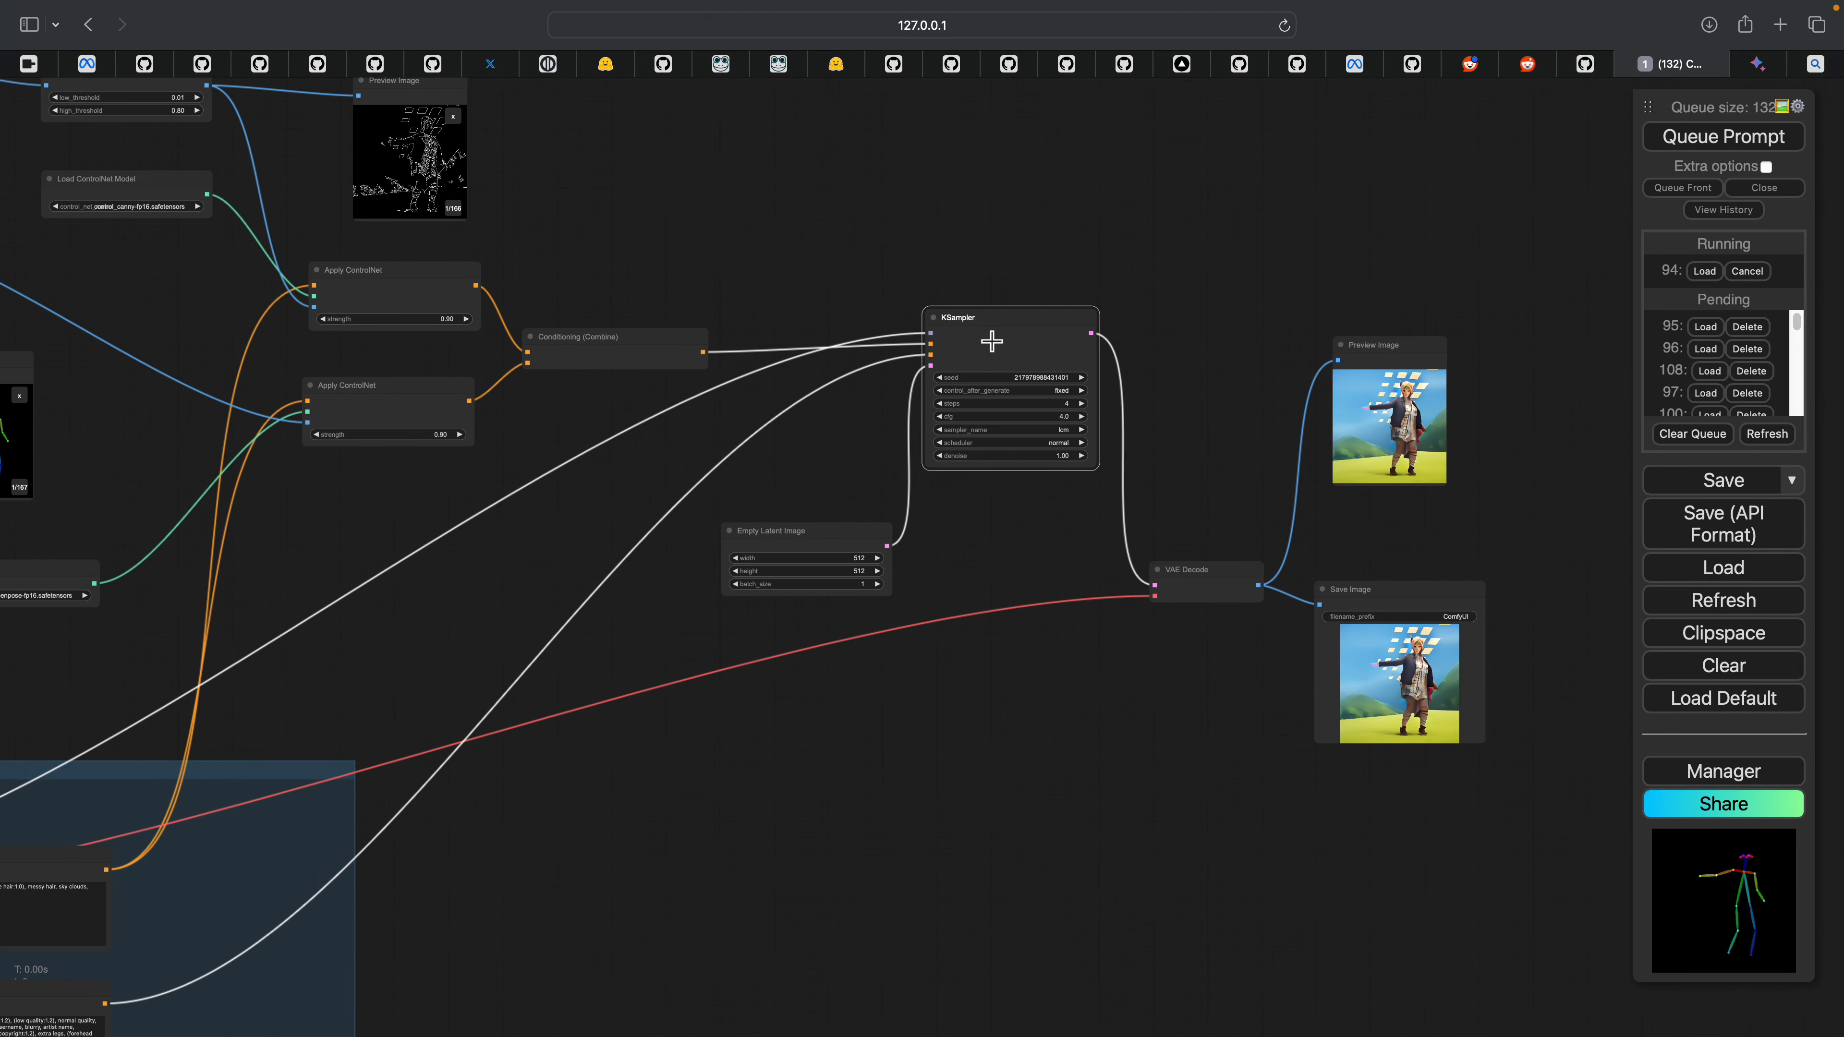
{"action": "scroll", "coordinate": [1039, 392], "scroll_direction": "up", "scroll_amount": 5}
{"action": "left_click_drag", "start_coordinate": [1125, 447], "coordinate": [1117, 417]}
{"action": "left_click_drag", "start_coordinate": [673, 542], "coordinate": [695, 485]}
Step: Move the VAE Decode, Save Image and final Preview Image nodes lower in the workflow
{"action": "left_click_drag", "start_coordinate": [1285, 532], "coordinate": [1122, 539]}
{"action": "scroll", "coordinate": [1122, 538], "scroll_direction": "down", "scroll_amount": 2}
{"action": "left_click_drag", "start_coordinate": [1092, 606], "coordinate": [1091, 647]}
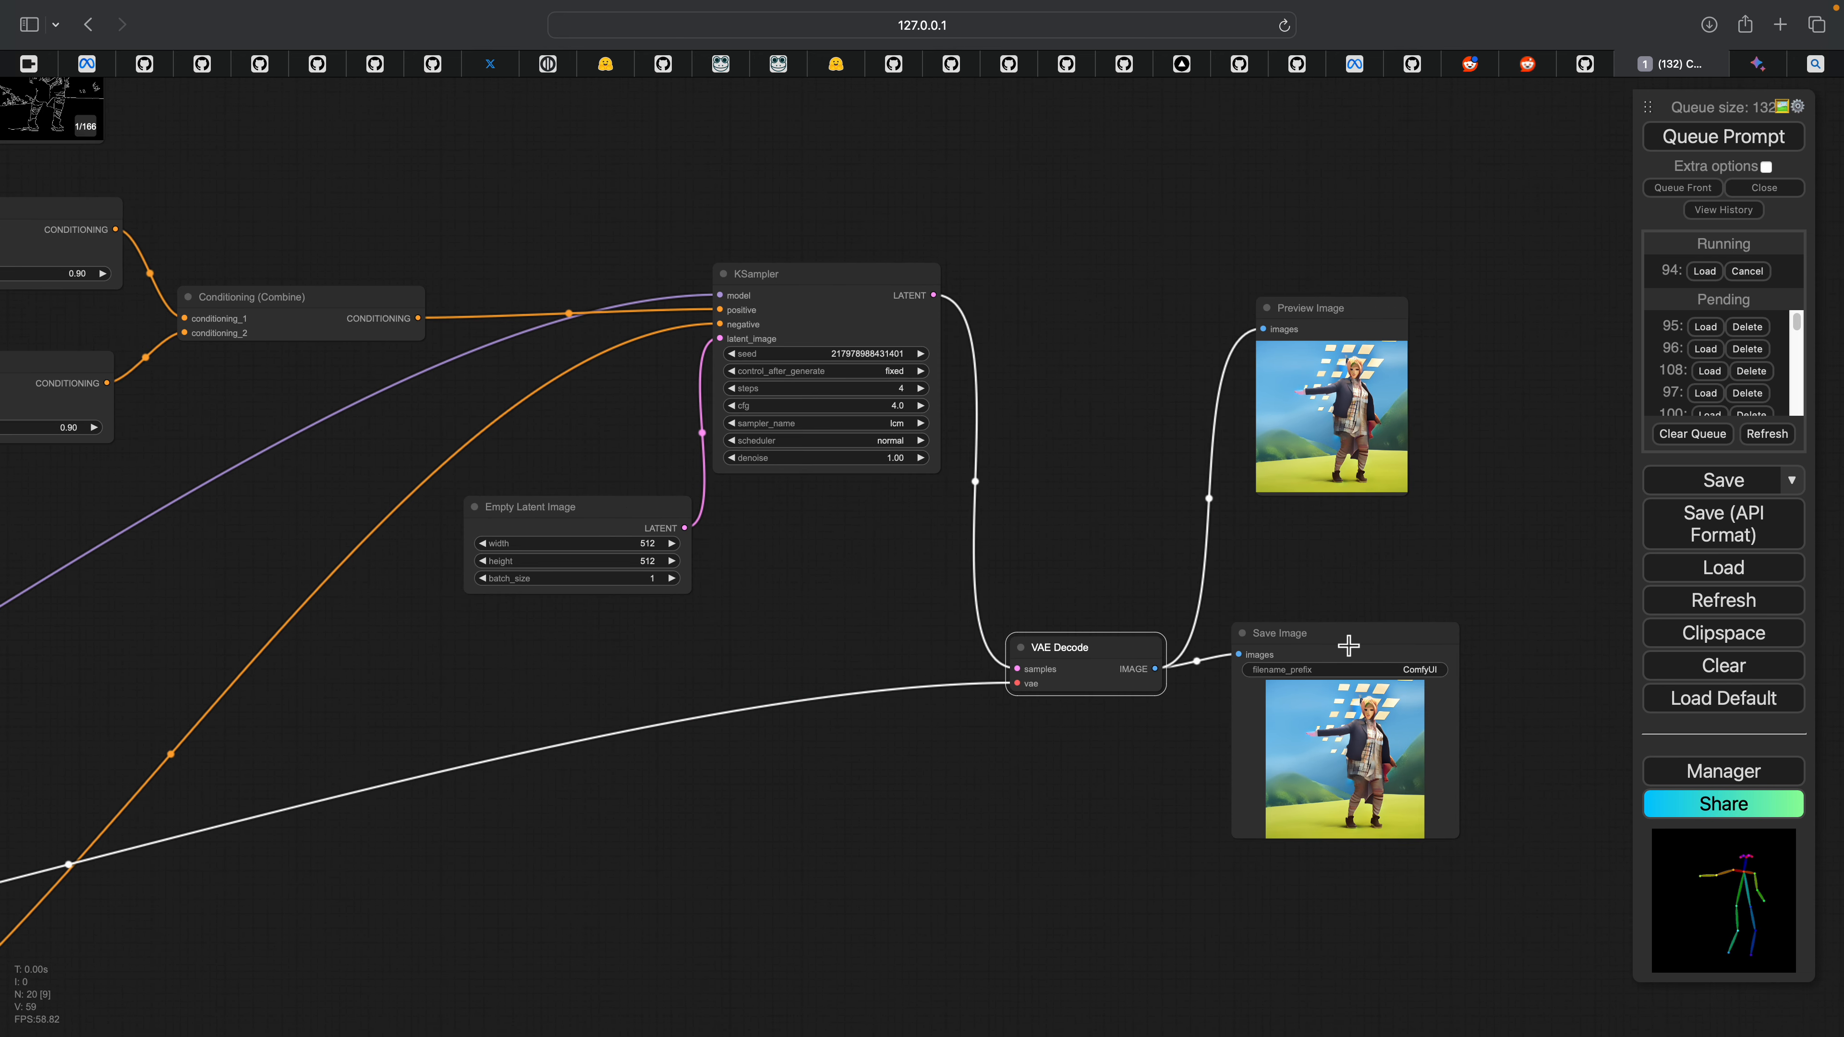
{"action": "left_click_drag", "start_coordinate": [1288, 633], "coordinate": [1296, 692]}
{"action": "left_click_drag", "start_coordinate": [1320, 322], "coordinate": [1338, 425]}
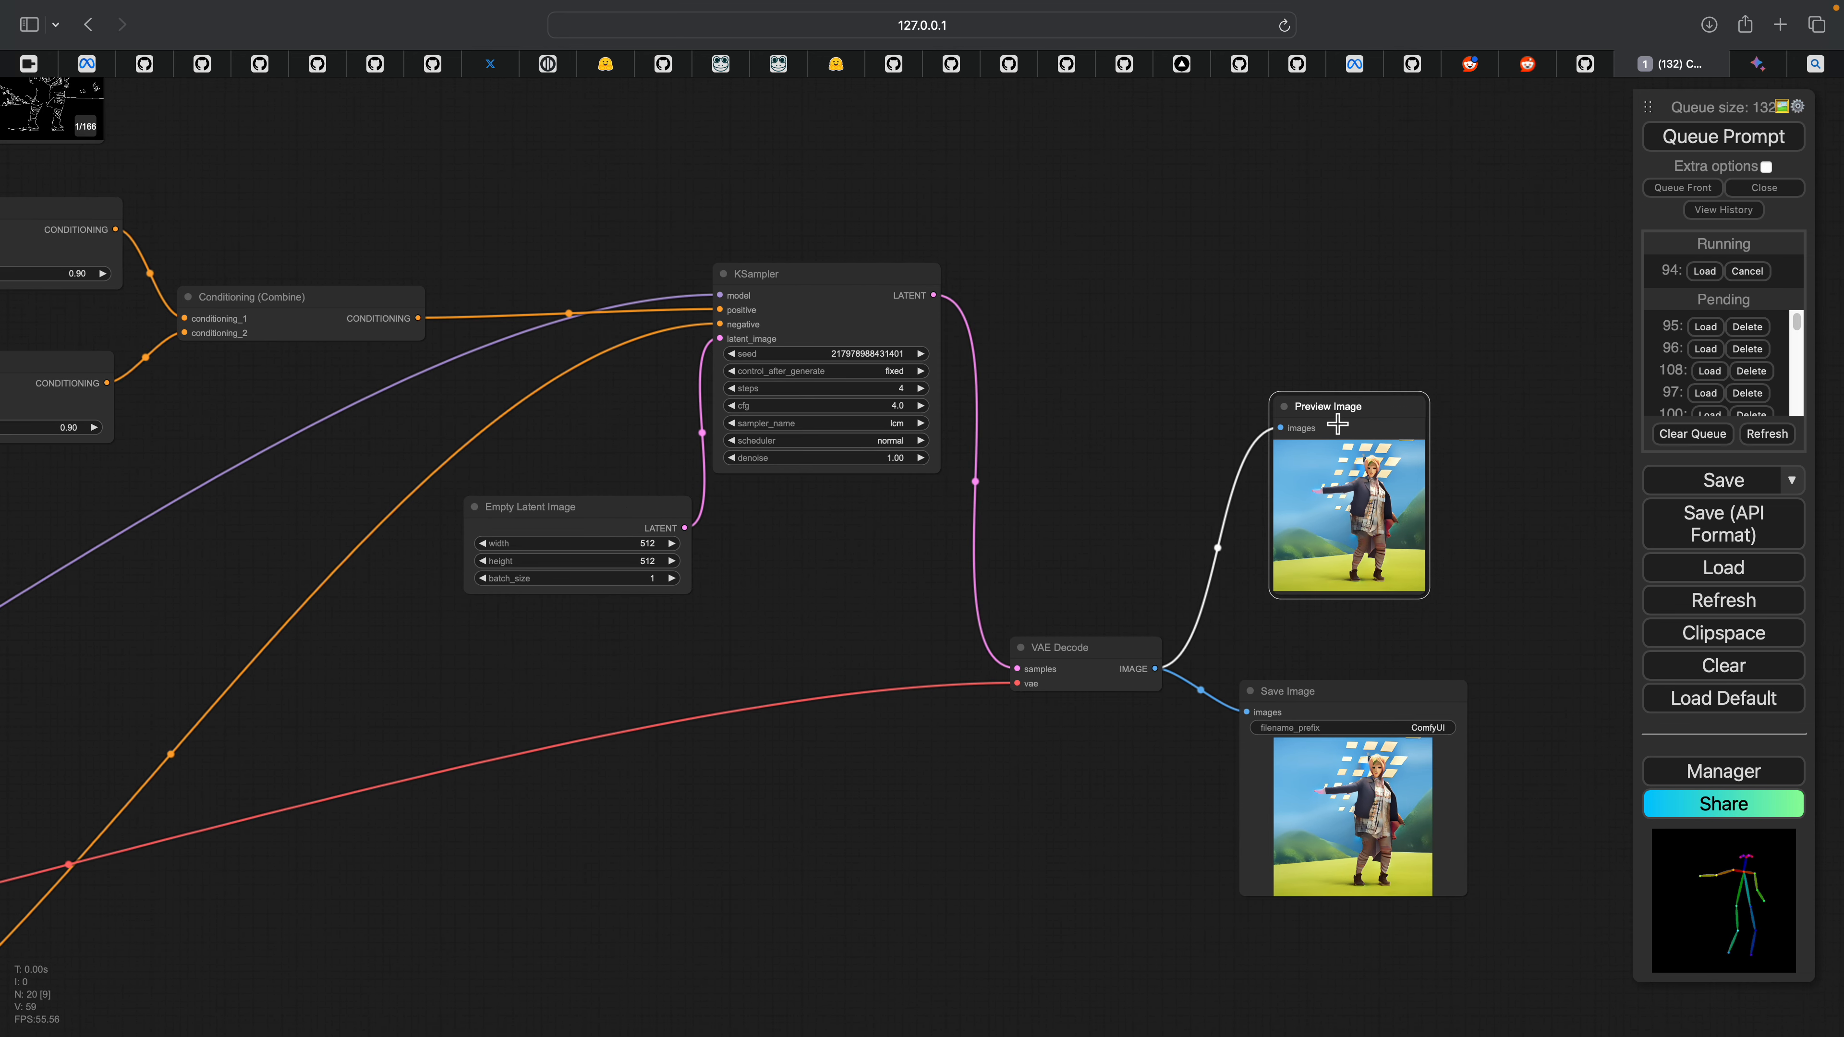
{"action": "scroll", "coordinate": [1186, 432], "scroll_direction": "down", "scroll_amount": 8}
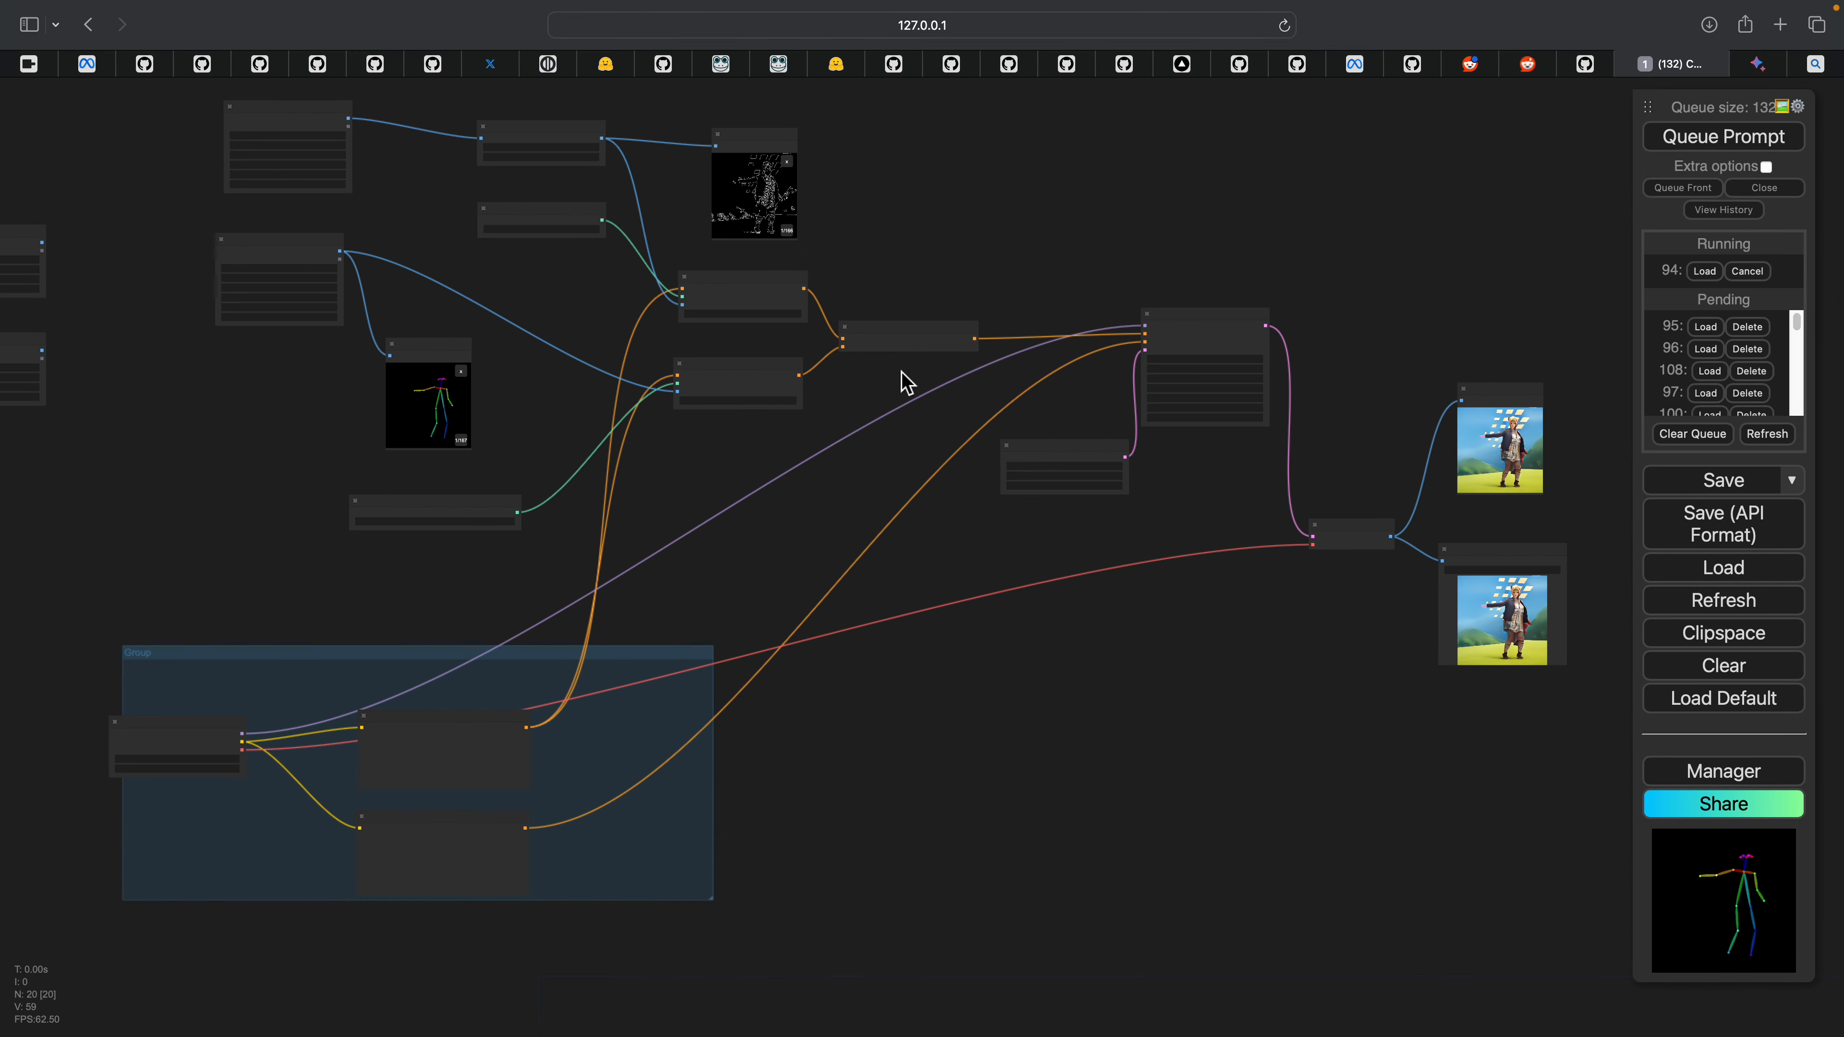
{"action": "left_click_drag", "start_coordinate": [1311, 279], "coordinate": [1314, 281]}
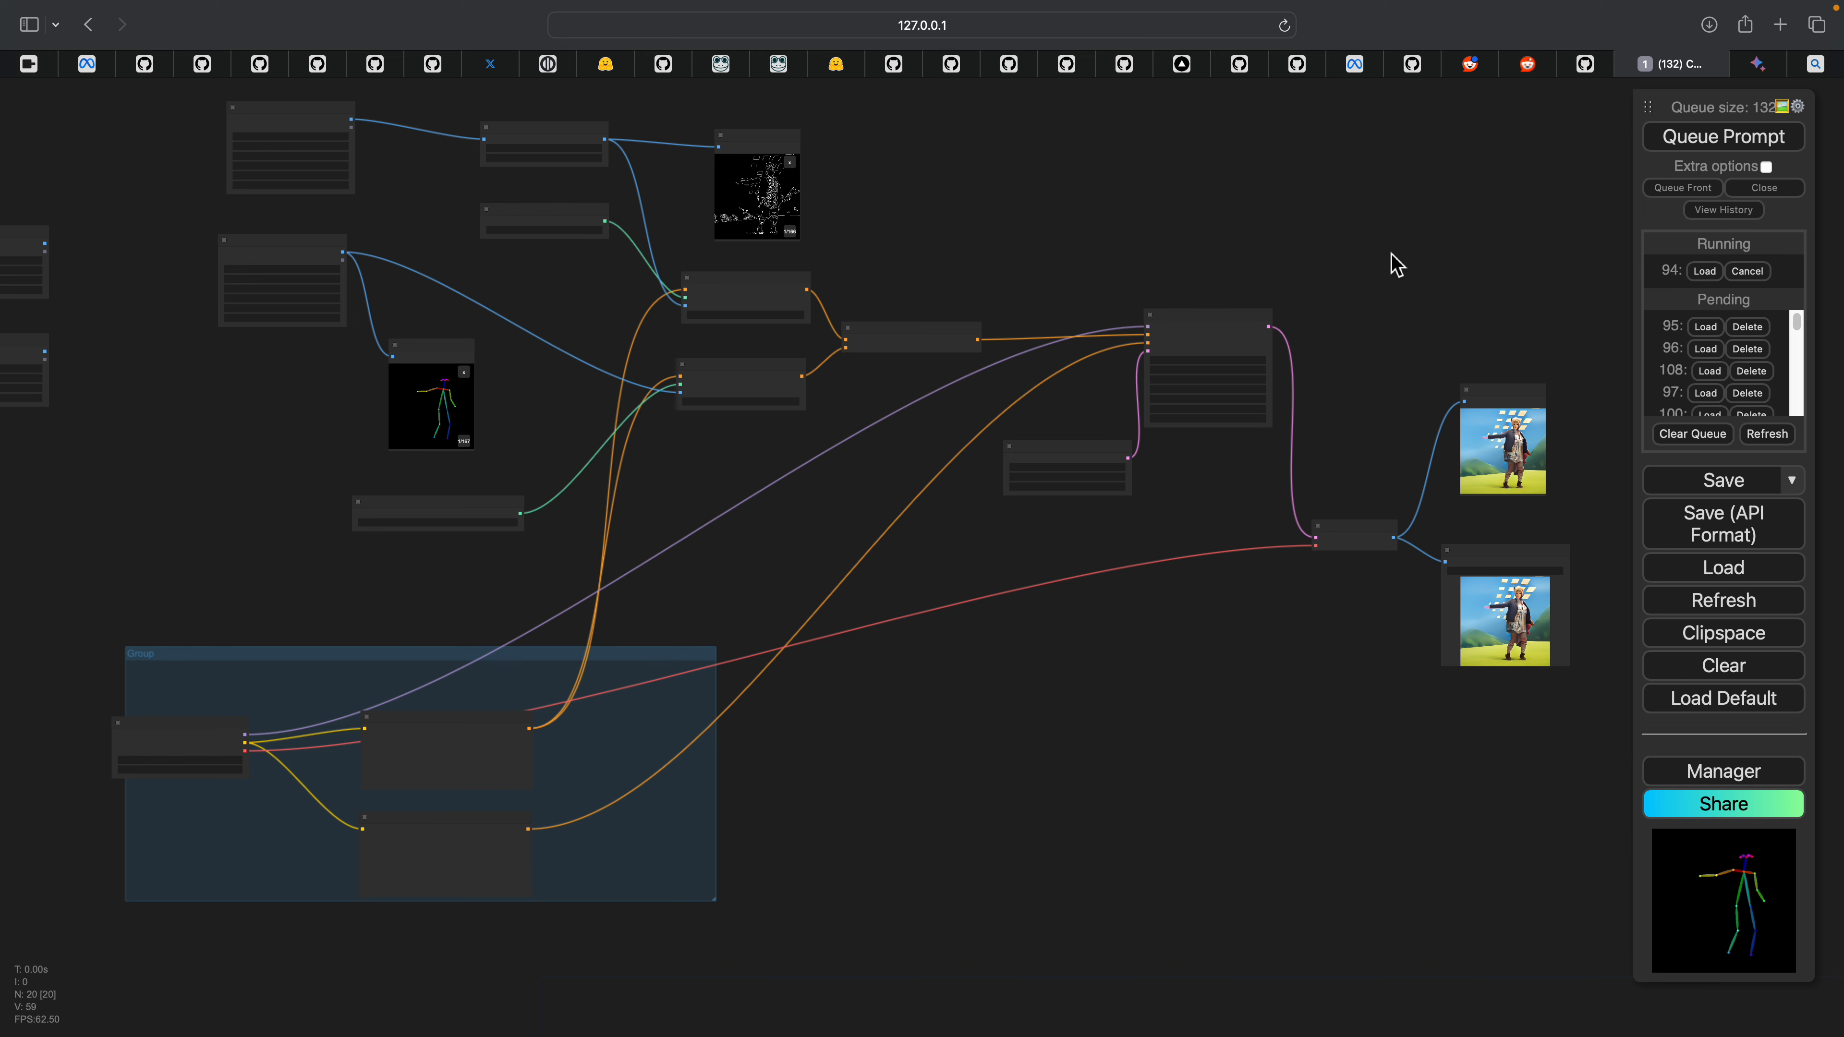
{"action": "mouse_move", "coordinate": [1485, 6]}
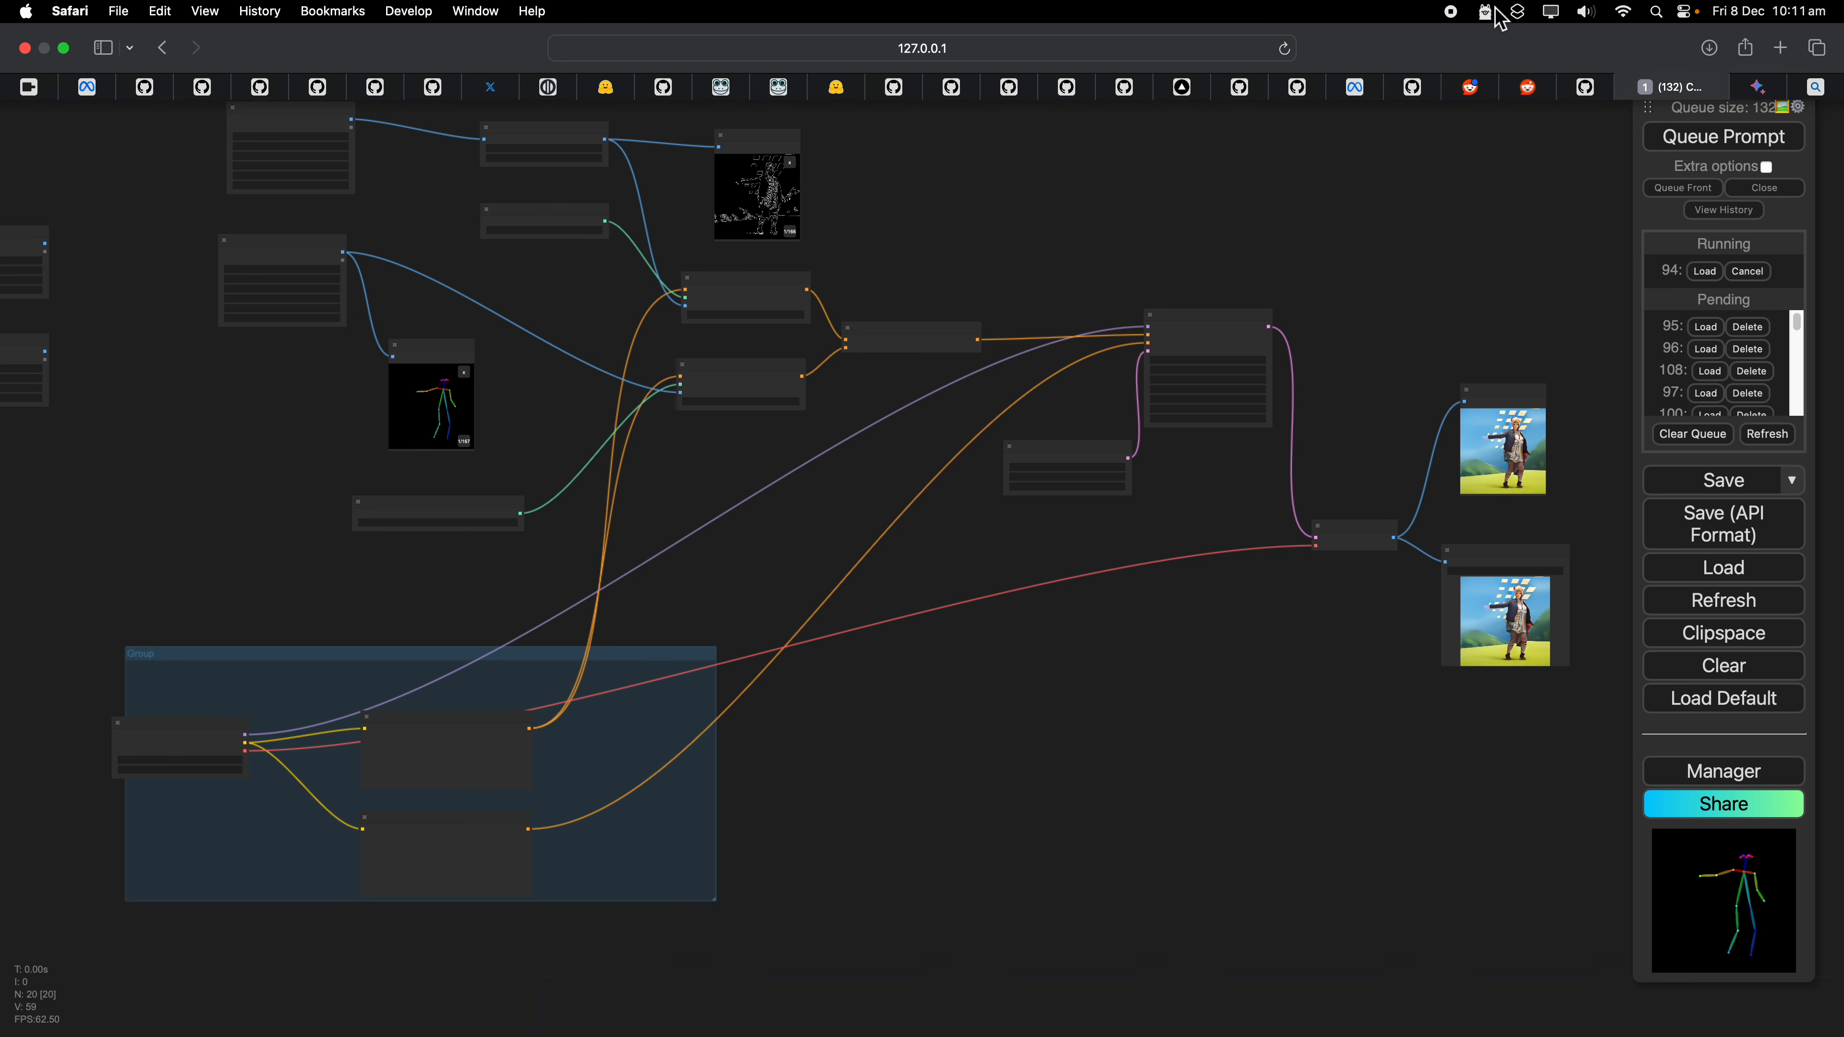